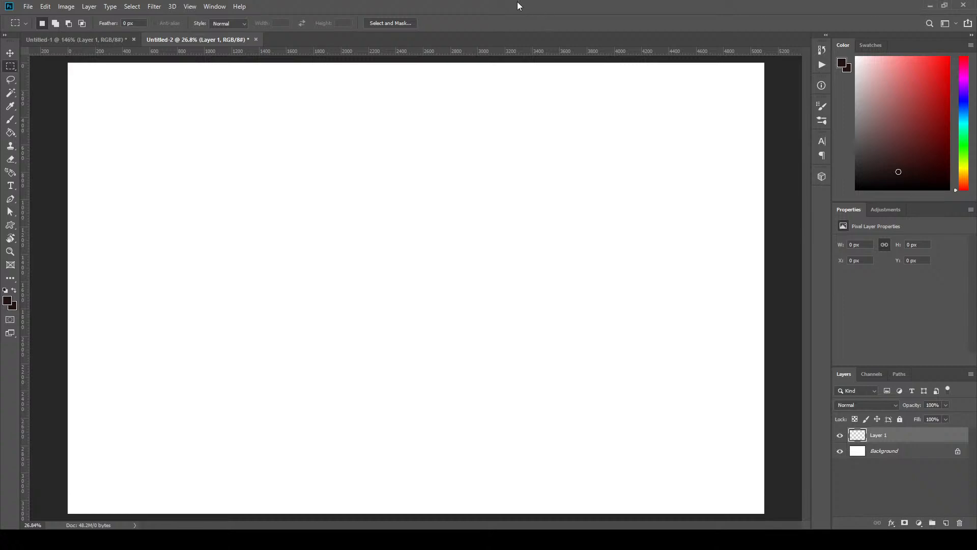
Step: Sketch a cylinder with a smiling face on Layer 1 using a 40 px black brush
{"action": "left_click_drag", "start_coordinate": [883, 176], "coordinate": [776, 270]}
{"action": "key", "text": "b"}
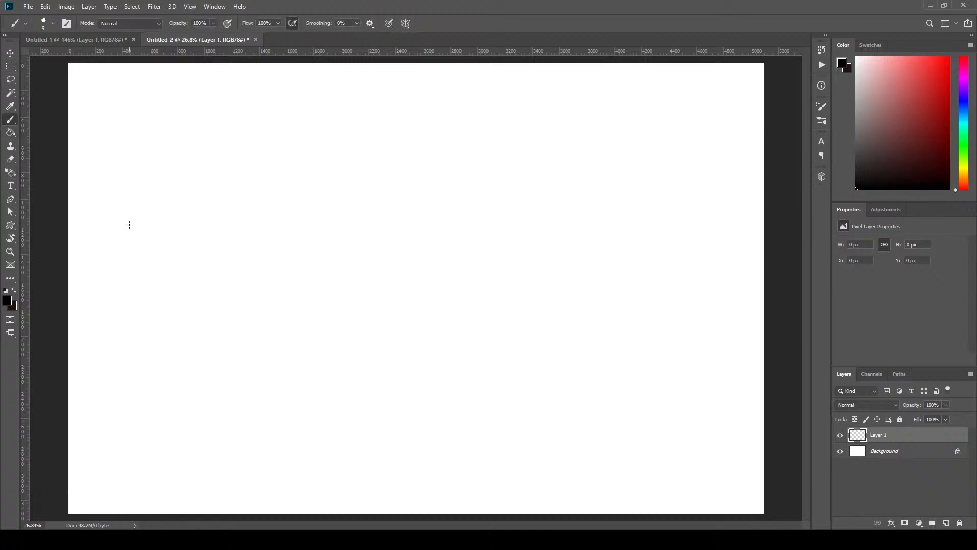
{"action": "key", "text": "bracketright"}
{"action": "key", "text": "bracketright"}
{"action": "key", "text": "bracketright"}
{"action": "key", "text": "bracketright"}
{"action": "key", "text": "bracketright"}
{"action": "key", "text": "bracketright"}
{"action": "key", "text": "bracketright"}
{"action": "key", "text": "bracketright"}
{"action": "mouse_move", "coordinate": [222, 245]}
{"action": "left_mouse_down"}
{"action": "mouse_move", "coordinate": [221, 219]}
{"action": "mouse_move", "coordinate": [221, 228]}
{"action": "left_mouse_up"}
{"action": "mouse_move", "coordinate": [222, 187]}
{"action": "left_mouse_down"}
{"action": "mouse_move", "coordinate": [282, 191]}
{"action": "mouse_move", "coordinate": [257, 178]}
{"action": "mouse_move", "coordinate": [282, 193]}
{"action": "mouse_move", "coordinate": [246, 201]}
{"action": "mouse_move", "coordinate": [291, 189]}
{"action": "mouse_move", "coordinate": [293, 242]}
{"action": "left_mouse_up"}
{"action": "mouse_move", "coordinate": [222, 249]}
{"action": "left_mouse_down"}
{"action": "mouse_move", "coordinate": [272, 263]}
{"action": "mouse_move", "coordinate": [297, 246]}
{"action": "left_mouse_up"}
{"action": "mouse_move", "coordinate": [241, 217]}
{"action": "left_mouse_down"}
{"action": "mouse_move", "coordinate": [243, 233]}
{"action": "mouse_move", "coordinate": [242, 217]}
{"action": "mouse_move", "coordinate": [258, 227]}
{"action": "mouse_move", "coordinate": [259, 217]}
{"action": "mouse_move", "coordinate": [257, 252]}
{"action": "mouse_move", "coordinate": [274, 239]}
{"action": "left_mouse_up"}
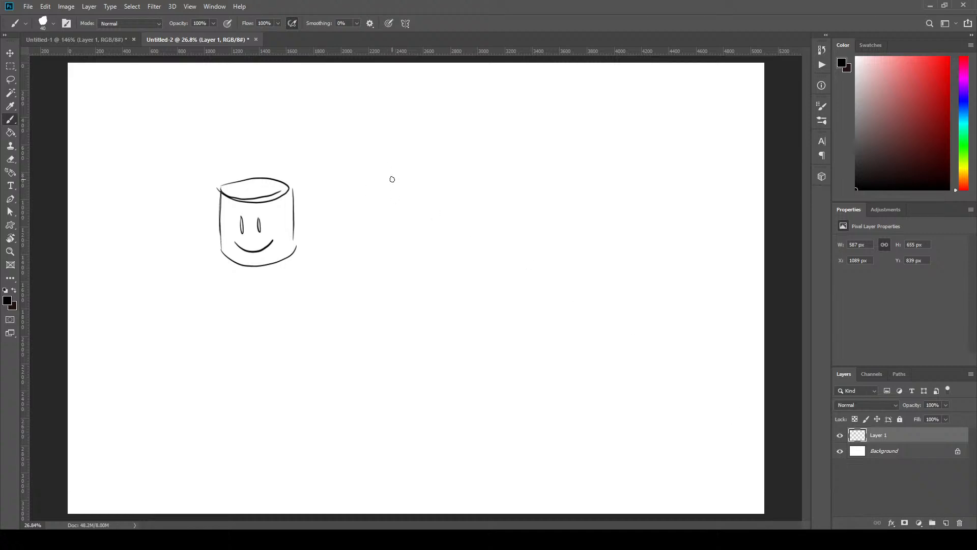
Step: Copy the smiling cylinder to a new layer and place the copy beside the original on its right
{"action": "left_click", "coordinate": [10, 67]}
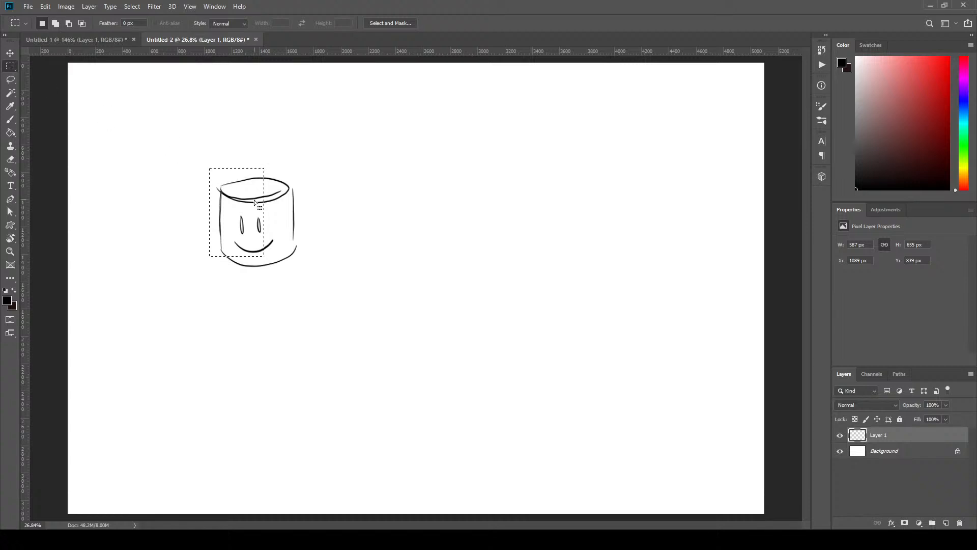
{"action": "left_click_drag", "start_coordinate": [201, 166], "coordinate": [311, 278]}
{"action": "key", "text": "ctrl+j"}
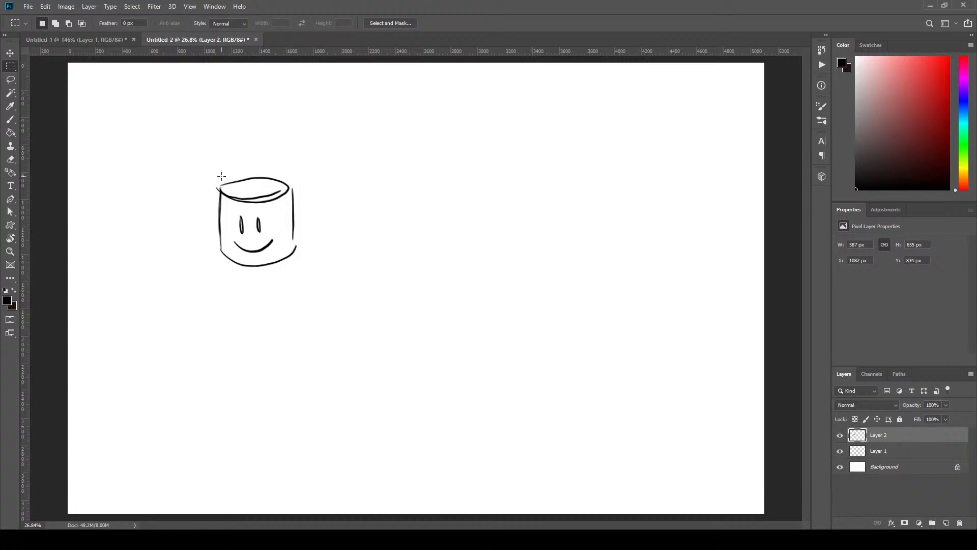
{"action": "left_click", "coordinate": [17, 53]}
{"action": "left_click_drag", "start_coordinate": [262, 236], "coordinate": [388, 238]}
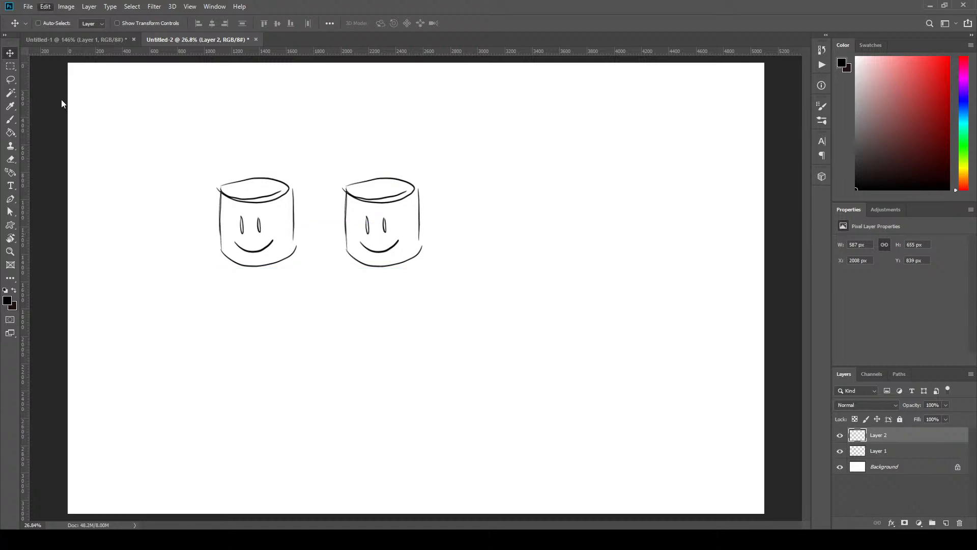
{"action": "key", "text": "ctrl+v"}
{"action": "left_click_drag", "start_coordinate": [425, 297], "coordinate": [522, 230]}
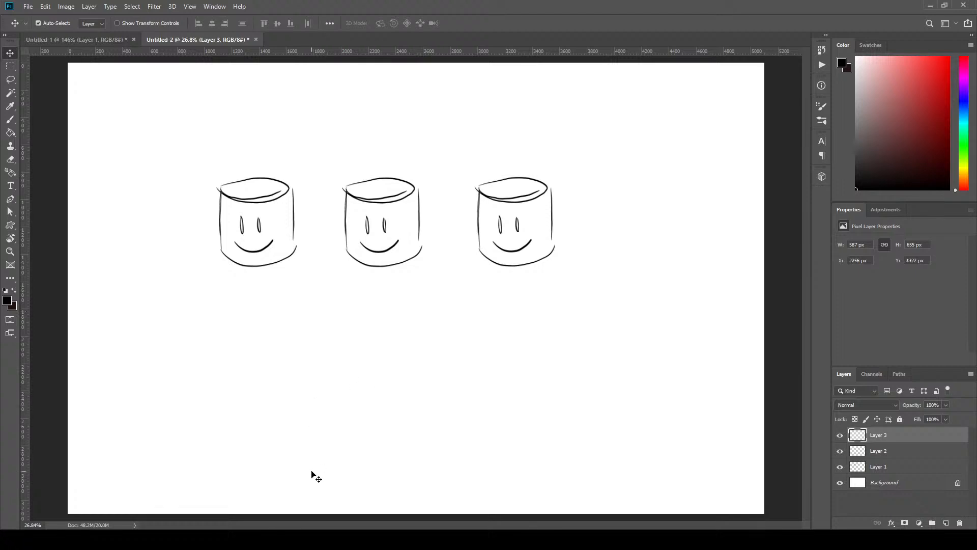
{"action": "key", "text": "ctrl+z"}
{"action": "key", "text": "ctrl+z"}
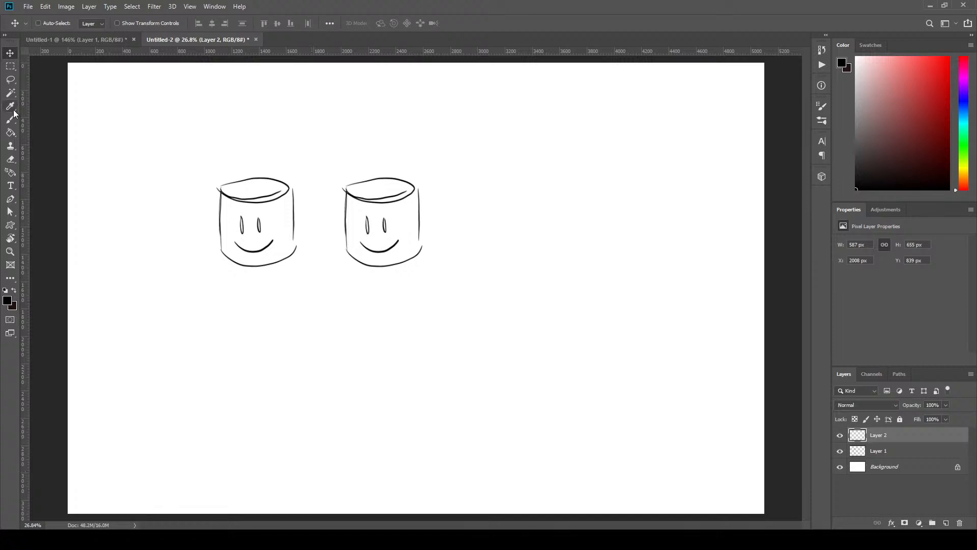
Step: Erase the eyes and mouth from the copied cylinder with an enlarged eraser
{"action": "left_click", "coordinate": [11, 119]}
{"action": "left_click", "coordinate": [10, 160]}
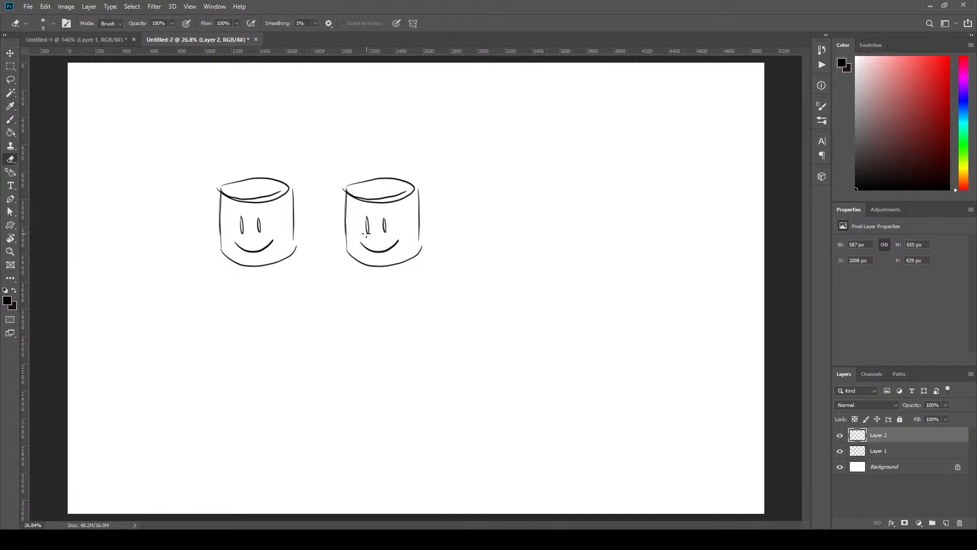
{"action": "key", "text": "bracketright"}
{"action": "key", "text": "bracketright"}
{"action": "key", "text": "bracketright"}
{"action": "key", "text": "bracketright"}
{"action": "key", "text": "bracketright"}
{"action": "key", "text": "bracketright"}
{"action": "key", "text": "bracketright"}
{"action": "key", "text": "bracketright"}
{"action": "key", "text": "bracketright"}
{"action": "key", "text": "bracketright"}
{"action": "key", "text": "bracketright"}
{"action": "key", "text": "bracketright"}
{"action": "key", "text": "bracketright"}
{"action": "key", "text": "bracketright"}
{"action": "key", "text": "bracketright"}
{"action": "key", "text": "bracketright"}
{"action": "mouse_move", "coordinate": [384, 221]}
{"action": "left_mouse_down"}
{"action": "mouse_move", "coordinate": [387, 235]}
{"action": "mouse_move", "coordinate": [371, 231]}
{"action": "mouse_move", "coordinate": [386, 254]}
{"action": "mouse_move", "coordinate": [394, 247]}
{"action": "left_mouse_up"}
{"action": "key", "text": "bracketleft"}
{"action": "key", "text": "bracketleft"}
{"action": "key", "text": "bracketleft"}
{"action": "key", "text": "bracketleft"}
{"action": "key", "text": "bracketleft"}
{"action": "key", "text": "bracketleft"}
{"action": "key", "text": "bracketleft"}
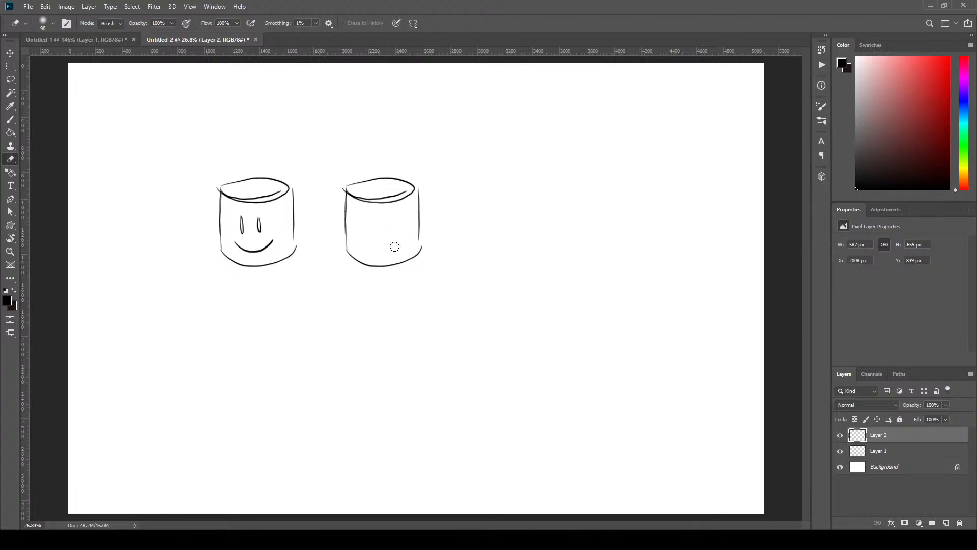
Step: Draw one eye and a half smile turned toward the copied cylinder's left edge, and move that cylinder farther right
{"action": "left_click", "coordinate": [10, 120]}
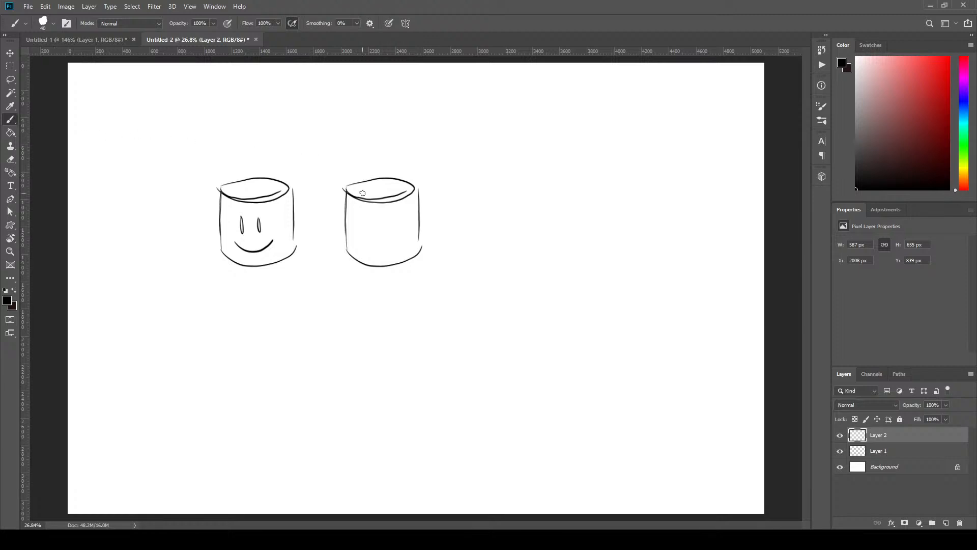
{"action": "mouse_move", "coordinate": [354, 212]}
{"action": "left_mouse_down"}
{"action": "mouse_move", "coordinate": [362, 247]}
{"action": "mouse_move", "coordinate": [370, 243]}
{"action": "left_mouse_up"}
{"action": "left_click", "coordinate": [11, 66]}
{"action": "left_click_drag", "start_coordinate": [328, 152], "coordinate": [469, 291]}
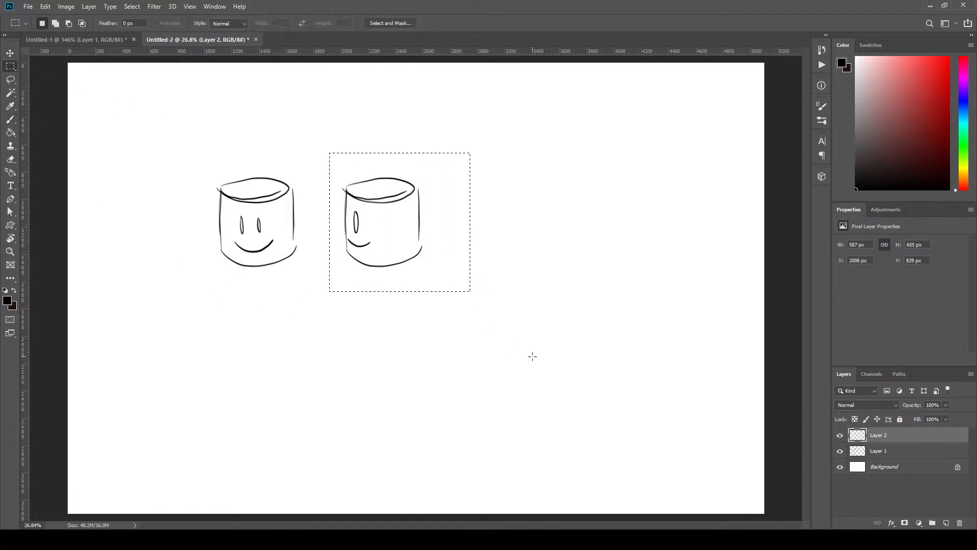
{"action": "key", "text": "v"}
{"action": "left_click_drag", "start_coordinate": [386, 227], "coordinate": [492, 224]}
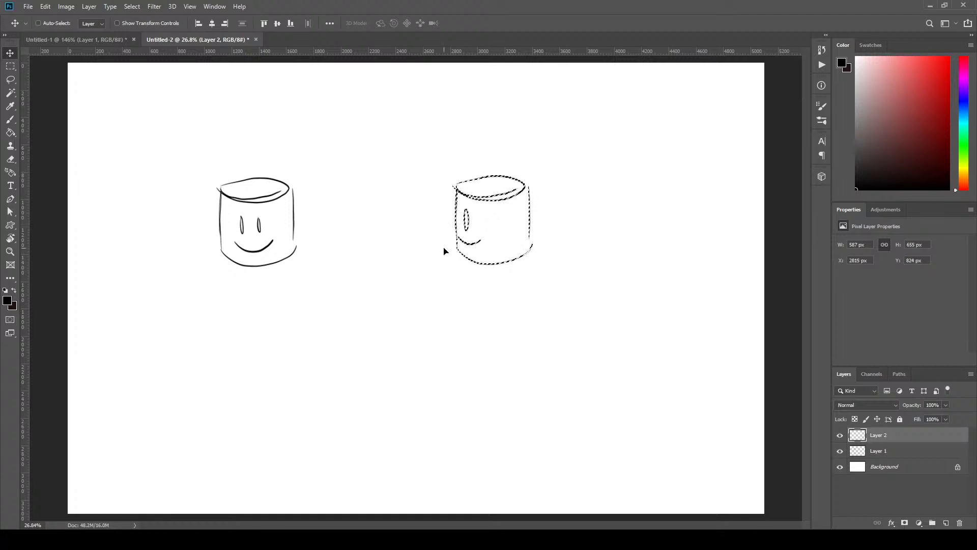
{"action": "left_click", "coordinate": [10, 68]}
{"action": "left_click", "coordinate": [100, 109]}
Step: On a new layer, sketch a two-lobed brain outline over the first cylinder, with slanted jaw sides and jagged teeth beneath it
{"action": "left_click", "coordinate": [945, 522]}
{"action": "left_click", "coordinate": [10, 119]}
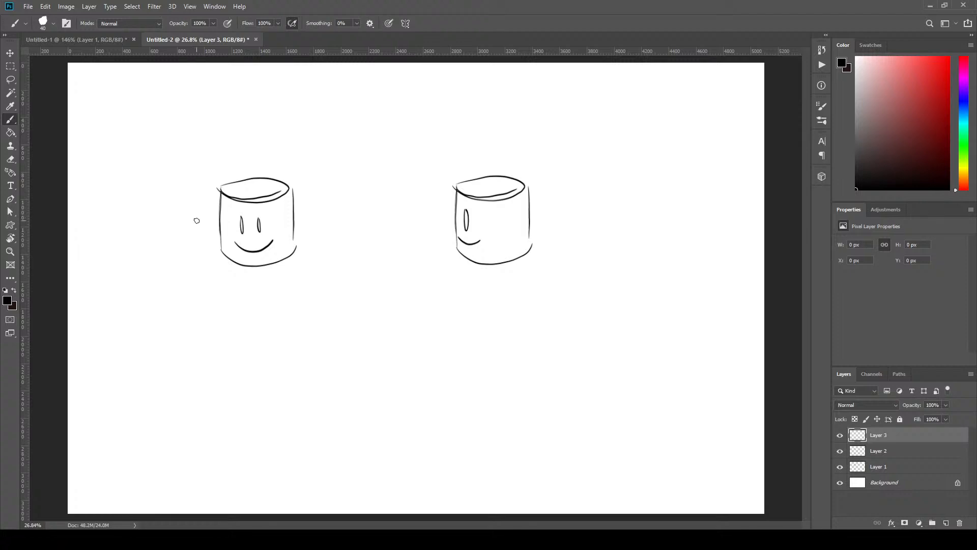
{"action": "mouse_move", "coordinate": [246, 159]}
{"action": "left_mouse_down"}
{"action": "mouse_move", "coordinate": [211, 171]}
{"action": "mouse_move", "coordinate": [208, 203]}
{"action": "mouse_move", "coordinate": [225, 213]}
{"action": "left_mouse_up"}
{"action": "left_click_drag", "start_coordinate": [247, 159], "coordinate": [265, 149]}
{"action": "key", "text": "ctrl+z"}
{"action": "mouse_move", "coordinate": [244, 155]}
{"action": "left_mouse_down"}
{"action": "mouse_move", "coordinate": [295, 161]}
{"action": "mouse_move", "coordinate": [308, 199]}
{"action": "left_mouse_up"}
{"action": "mouse_move", "coordinate": [221, 212]}
{"action": "left_mouse_down"}
{"action": "mouse_move", "coordinate": [304, 208]}
{"action": "mouse_move", "coordinate": [308, 199]}
{"action": "mouse_move", "coordinate": [258, 153]}
{"action": "mouse_move", "coordinate": [209, 175]}
{"action": "mouse_move", "coordinate": [206, 201]}
{"action": "mouse_move", "coordinate": [271, 216]}
{"action": "mouse_move", "coordinate": [308, 200]}
{"action": "left_mouse_up"}
{"action": "left_click_drag", "start_coordinate": [219, 218], "coordinate": [214, 245]}
{"action": "left_click_drag", "start_coordinate": [294, 209], "coordinate": [304, 251]}
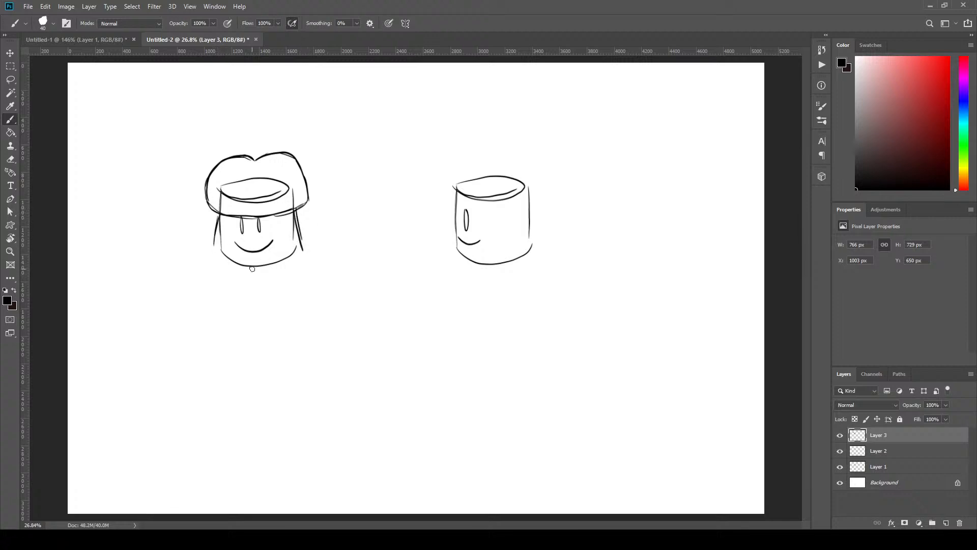
{"action": "mouse_move", "coordinate": [216, 232]}
{"action": "left_mouse_down"}
{"action": "mouse_move", "coordinate": [229, 243]}
{"action": "mouse_move", "coordinate": [253, 234]}
{"action": "mouse_move", "coordinate": [256, 247]}
{"action": "mouse_move", "coordinate": [295, 224]}
{"action": "mouse_move", "coordinate": [220, 217]}
{"action": "mouse_move", "coordinate": [258, 229]}
{"action": "mouse_move", "coordinate": [276, 219]}
{"action": "mouse_move", "coordinate": [280, 229]}
{"action": "mouse_move", "coordinate": [295, 213]}
{"action": "left_mouse_up"}
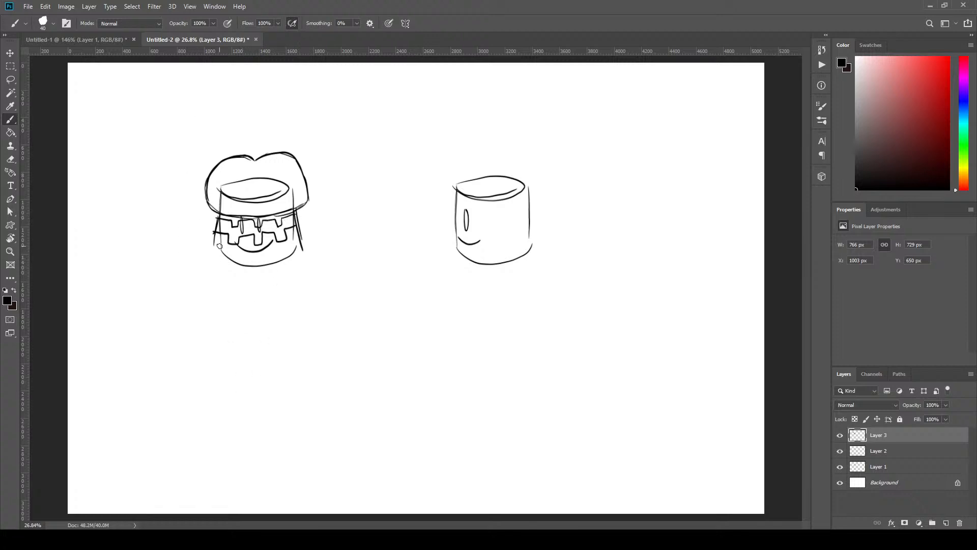
Step: Sketch light shoulder guide lines and a curved collar below the first head's teeth
{"action": "mouse_move", "coordinate": [203, 240]}
{"action": "left_mouse_down"}
{"action": "mouse_move", "coordinate": [235, 254]}
{"action": "mouse_move", "coordinate": [344, 250]}
{"action": "left_mouse_up"}
{"action": "left_click_drag", "start_coordinate": [182, 280], "coordinate": [319, 272]}
{"action": "left_click_drag", "start_coordinate": [188, 259], "coordinate": [186, 267]}
{"action": "left_click_drag", "start_coordinate": [341, 249], "coordinate": [346, 266]}
{"action": "mouse_move", "coordinate": [205, 241]}
{"action": "left_mouse_down"}
{"action": "mouse_move", "coordinate": [205, 270]}
{"action": "mouse_move", "coordinate": [247, 281]}
{"action": "mouse_move", "coordinate": [283, 275]}
{"action": "left_mouse_up"}
{"action": "mouse_move", "coordinate": [200, 250]}
{"action": "left_mouse_down"}
{"action": "mouse_move", "coordinate": [237, 282]}
{"action": "mouse_move", "coordinate": [290, 275]}
{"action": "mouse_move", "coordinate": [321, 251]}
{"action": "mouse_move", "coordinate": [270, 280]}
{"action": "mouse_move", "coordinate": [201, 249]}
{"action": "left_mouse_up"}
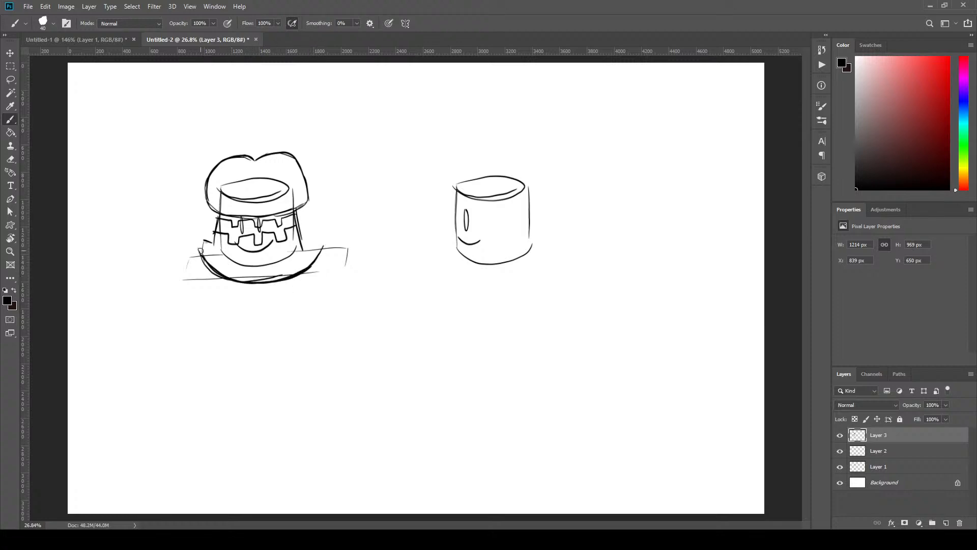
Step: Hide Layer 1 and complete the first head's collar with an upper rim and a round badge of vertical bars
{"action": "left_click", "coordinate": [839, 466]}
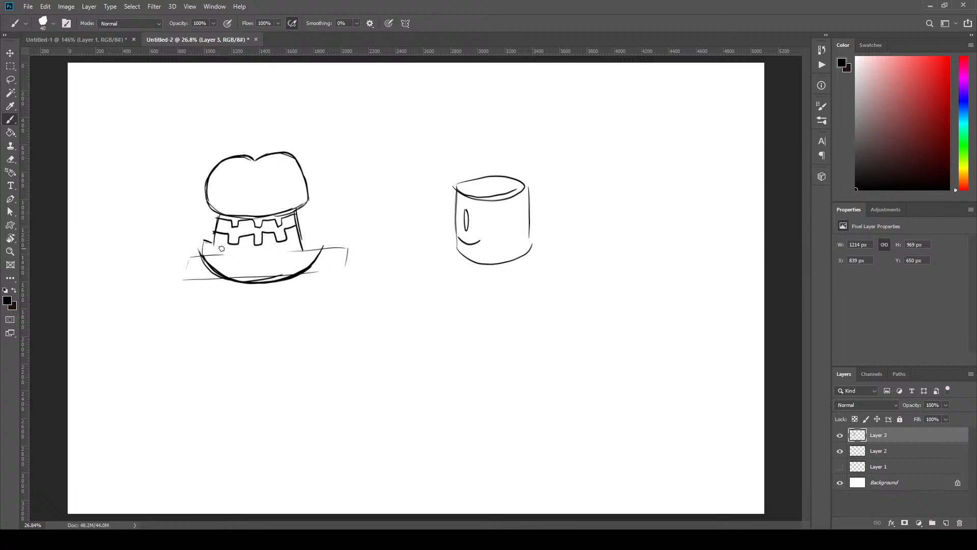
{"action": "left_click_drag", "start_coordinate": [199, 253], "coordinate": [250, 259]}
{"action": "mouse_move", "coordinate": [314, 232]}
{"action": "left_mouse_down"}
{"action": "mouse_move", "coordinate": [290, 252]}
{"action": "mouse_move", "coordinate": [322, 229]}
{"action": "left_mouse_up"}
{"action": "mouse_move", "coordinate": [248, 270]}
{"action": "left_mouse_down"}
{"action": "mouse_move", "coordinate": [254, 251]}
{"action": "mouse_move", "coordinate": [265, 264]}
{"action": "mouse_move", "coordinate": [251, 273]}
{"action": "left_mouse_up"}
{"action": "left_click_drag", "start_coordinate": [253, 257], "coordinate": [259, 268]}
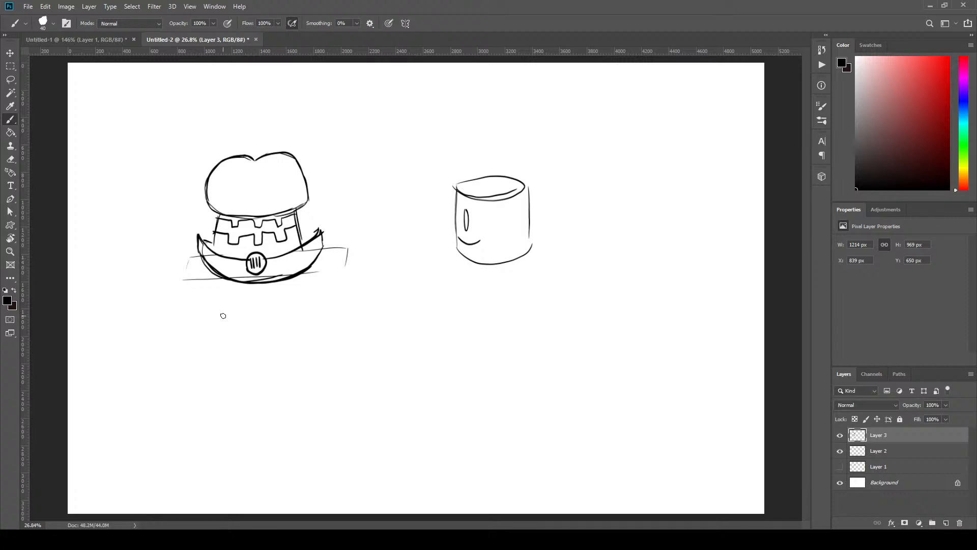
{"action": "mouse_move", "coordinate": [197, 232]}
{"action": "left_mouse_down"}
{"action": "mouse_move", "coordinate": [248, 258]}
{"action": "mouse_move", "coordinate": [314, 228]}
{"action": "left_mouse_up"}
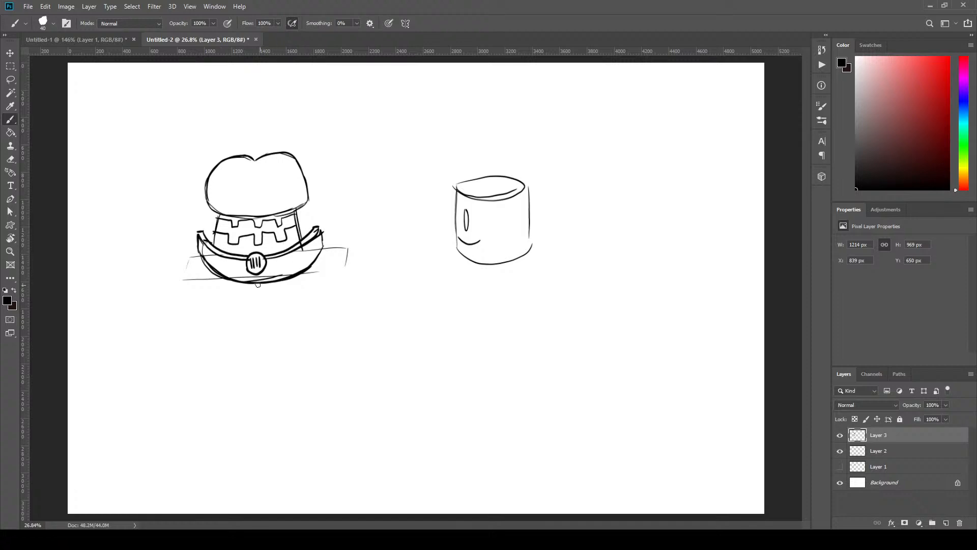
Step: Draw a tall rounded dome rising from the collar around the first brain
{"action": "mouse_move", "coordinate": [201, 233]}
{"action": "left_mouse_down"}
{"action": "mouse_move", "coordinate": [201, 149]}
{"action": "mouse_move", "coordinate": [234, 93]}
{"action": "mouse_move", "coordinate": [265, 86]}
{"action": "mouse_move", "coordinate": [296, 119]}
{"action": "mouse_move", "coordinate": [314, 224]}
{"action": "left_mouse_up"}
{"action": "key", "text": "ctrl+z"}
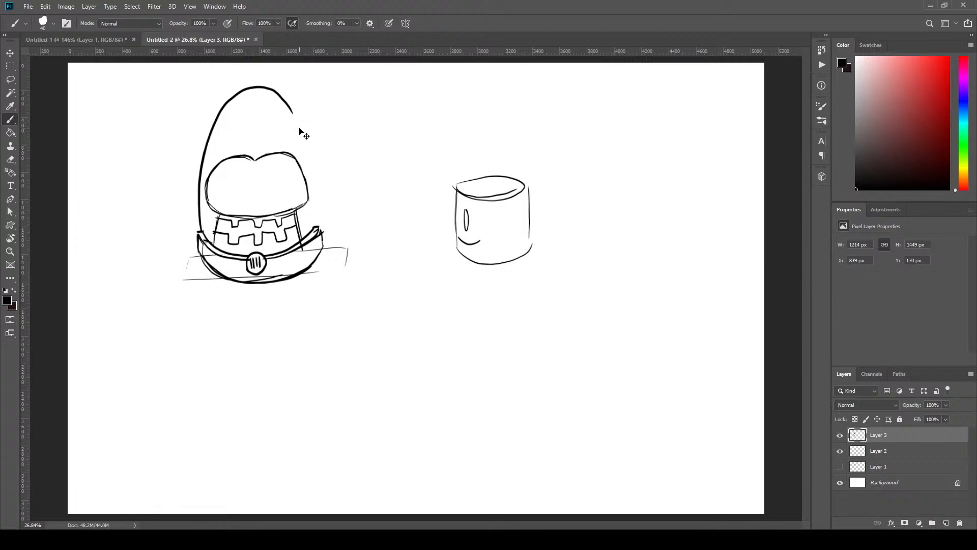
{"action": "left_click_drag", "start_coordinate": [288, 108], "coordinate": [312, 232]}
{"action": "key", "text": "ctrl+z"}
{"action": "left_click_drag", "start_coordinate": [291, 110], "coordinate": [313, 229]}
{"action": "mouse_move", "coordinate": [255, 142]}
{"action": "left_mouse_down"}
{"action": "mouse_move", "coordinate": [265, 135]}
{"action": "mouse_move", "coordinate": [253, 105]}
{"action": "left_mouse_up"}
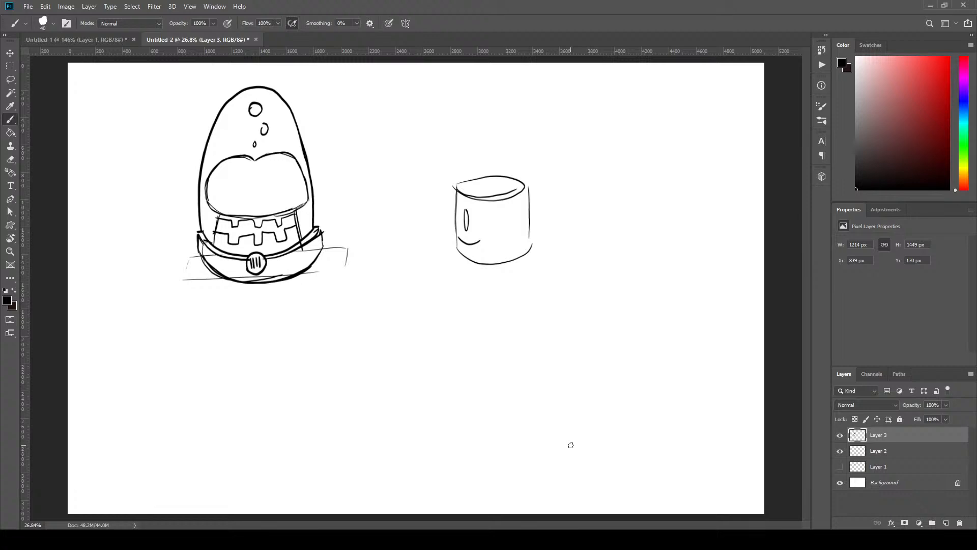
{"action": "key", "text": "ctrl+z"}
{"action": "key", "text": "ctrl+z"}
{"action": "key", "text": "ctrl+z"}
Step: Fill the first brain outline with wavy fold lines
{"action": "mouse_move", "coordinate": [244, 198]}
{"action": "left_mouse_down"}
{"action": "mouse_move", "coordinate": [238, 190]}
{"action": "mouse_move", "coordinate": [227, 211]}
{"action": "left_mouse_up"}
{"action": "mouse_move", "coordinate": [234, 176]}
{"action": "left_mouse_down"}
{"action": "mouse_move", "coordinate": [221, 213]}
{"action": "mouse_move", "coordinate": [274, 205]}
{"action": "mouse_move", "coordinate": [287, 193]}
{"action": "mouse_move", "coordinate": [268, 179]}
{"action": "mouse_move", "coordinate": [295, 191]}
{"action": "mouse_move", "coordinate": [270, 167]}
{"action": "mouse_move", "coordinate": [279, 159]}
{"action": "mouse_move", "coordinate": [281, 176]}
{"action": "mouse_move", "coordinate": [293, 175]}
{"action": "mouse_move", "coordinate": [265, 175]}
{"action": "left_mouse_up"}
{"action": "left_click_drag", "start_coordinate": [225, 205], "coordinate": [224, 196]}
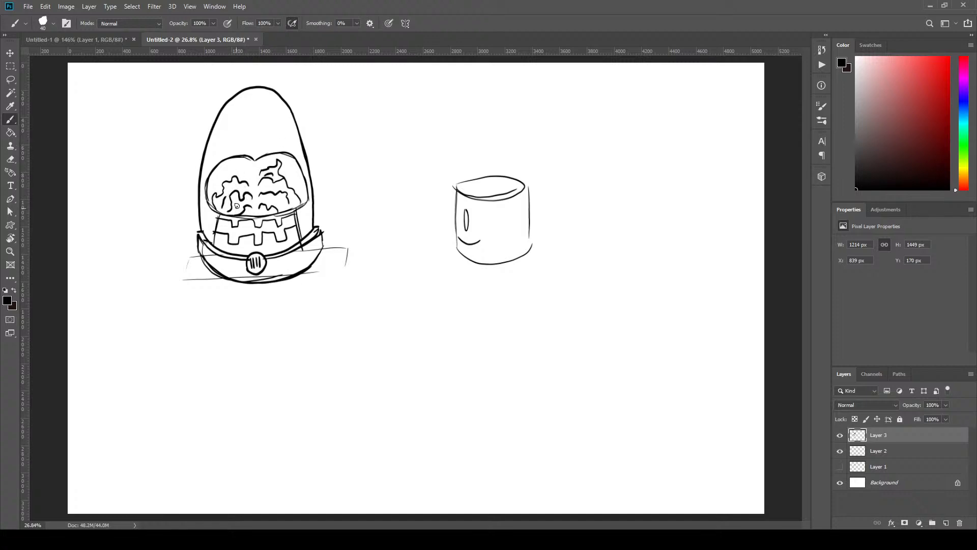
{"action": "mouse_move", "coordinate": [217, 187]}
{"action": "left_mouse_down"}
{"action": "mouse_move", "coordinate": [224, 168]}
{"action": "mouse_move", "coordinate": [242, 173]}
{"action": "mouse_move", "coordinate": [237, 160]}
{"action": "mouse_move", "coordinate": [277, 154]}
{"action": "left_mouse_up"}
Step: Sketch a rounded side-view brain with wavy folds over the top of the second cylinder
{"action": "mouse_move", "coordinate": [445, 199]}
{"action": "left_mouse_down"}
{"action": "mouse_move", "coordinate": [487, 146]}
{"action": "mouse_move", "coordinate": [543, 193]}
{"action": "mouse_move", "coordinate": [463, 210]}
{"action": "mouse_move", "coordinate": [535, 198]}
{"action": "left_mouse_up"}
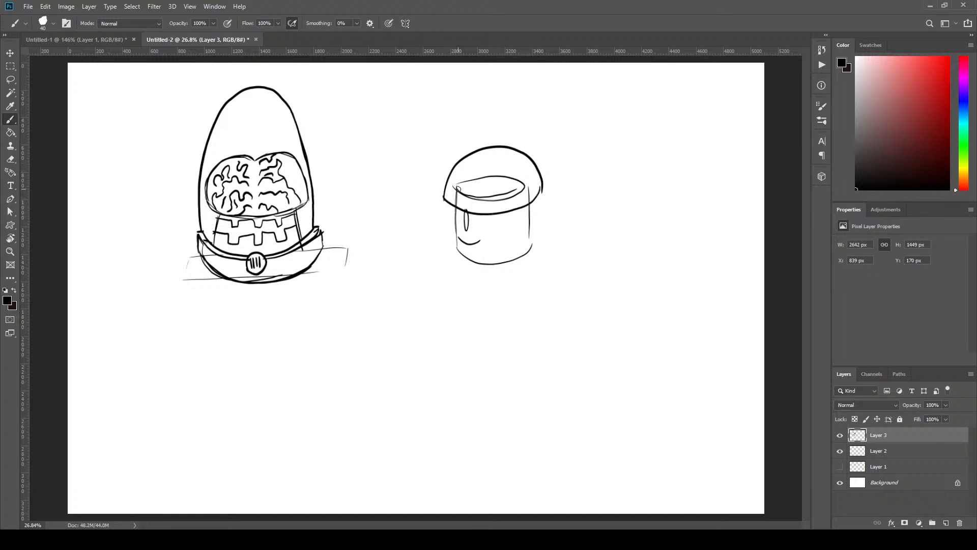
{"action": "mouse_move", "coordinate": [450, 198]}
{"action": "left_mouse_down"}
{"action": "mouse_move", "coordinate": [459, 189]}
{"action": "mouse_move", "coordinate": [465, 200]}
{"action": "mouse_move", "coordinate": [455, 183]}
{"action": "mouse_move", "coordinate": [481, 156]}
{"action": "left_mouse_up"}
{"action": "mouse_move", "coordinate": [484, 194]}
{"action": "left_mouse_down"}
{"action": "mouse_move", "coordinate": [475, 205]}
{"action": "mouse_move", "coordinate": [471, 172]}
{"action": "mouse_move", "coordinate": [487, 186]}
{"action": "mouse_move", "coordinate": [481, 159]}
{"action": "mouse_move", "coordinate": [493, 176]}
{"action": "mouse_move", "coordinate": [496, 155]}
{"action": "mouse_move", "coordinate": [498, 196]}
{"action": "mouse_move", "coordinate": [509, 182]}
{"action": "mouse_move", "coordinate": [519, 195]}
{"action": "mouse_move", "coordinate": [518, 170]}
{"action": "mouse_move", "coordinate": [536, 176]}
{"action": "mouse_move", "coordinate": [528, 201]}
{"action": "left_mouse_up"}
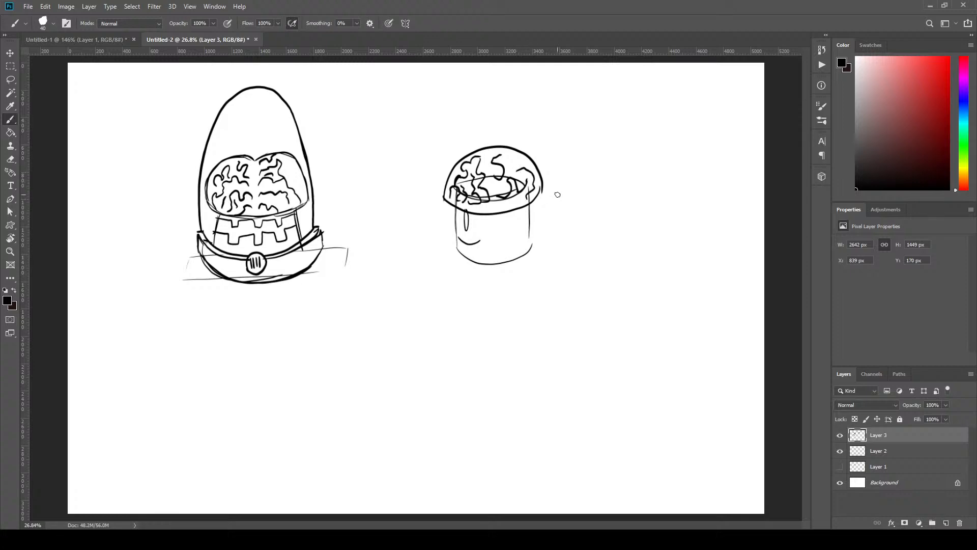
Step: Draw the slanted sides of the second head and a small folded lobe under the back of its brain
{"action": "mouse_move", "coordinate": [541, 195]}
{"action": "left_mouse_down"}
{"action": "mouse_move", "coordinate": [539, 216]}
{"action": "mouse_move", "coordinate": [542, 207]}
{"action": "mouse_move", "coordinate": [512, 216]}
{"action": "mouse_move", "coordinate": [537, 252]}
{"action": "left_mouse_up"}
{"action": "left_click_drag", "start_coordinate": [529, 218], "coordinate": [532, 247]}
{"action": "mouse_move", "coordinate": [515, 209]}
{"action": "left_mouse_down"}
{"action": "mouse_move", "coordinate": [530, 217]}
{"action": "mouse_move", "coordinate": [540, 196]}
{"action": "left_mouse_up"}
{"action": "left_click_drag", "start_coordinate": [454, 207], "coordinate": [450, 245]}
{"action": "mouse_move", "coordinate": [455, 208]}
{"action": "left_mouse_down"}
{"action": "mouse_move", "coordinate": [448, 257]}
{"action": "mouse_move", "coordinate": [454, 208]}
{"action": "left_mouse_up"}
{"action": "left_click_drag", "start_coordinate": [534, 211], "coordinate": [542, 254]}
Step: Sketch a curved collar with a round front badge under the second head and enclose the head in a tall dome
{"action": "mouse_move", "coordinate": [450, 258]}
{"action": "left_mouse_down"}
{"action": "mouse_move", "coordinate": [495, 267]}
{"action": "mouse_move", "coordinate": [541, 250]}
{"action": "mouse_move", "coordinate": [468, 272]}
{"action": "mouse_move", "coordinate": [545, 246]}
{"action": "mouse_move", "coordinate": [532, 250]}
{"action": "mouse_move", "coordinate": [552, 232]}
{"action": "mouse_move", "coordinate": [537, 249]}
{"action": "mouse_move", "coordinate": [458, 260]}
{"action": "mouse_move", "coordinate": [433, 239]}
{"action": "mouse_move", "coordinate": [437, 261]}
{"action": "left_mouse_up"}
{"action": "mouse_move", "coordinate": [440, 244]}
{"action": "left_mouse_down"}
{"action": "mouse_move", "coordinate": [439, 259]}
{"action": "mouse_move", "coordinate": [486, 277]}
{"action": "mouse_move", "coordinate": [554, 255]}
{"action": "mouse_move", "coordinate": [551, 233]}
{"action": "mouse_move", "coordinate": [558, 258]}
{"action": "left_mouse_up"}
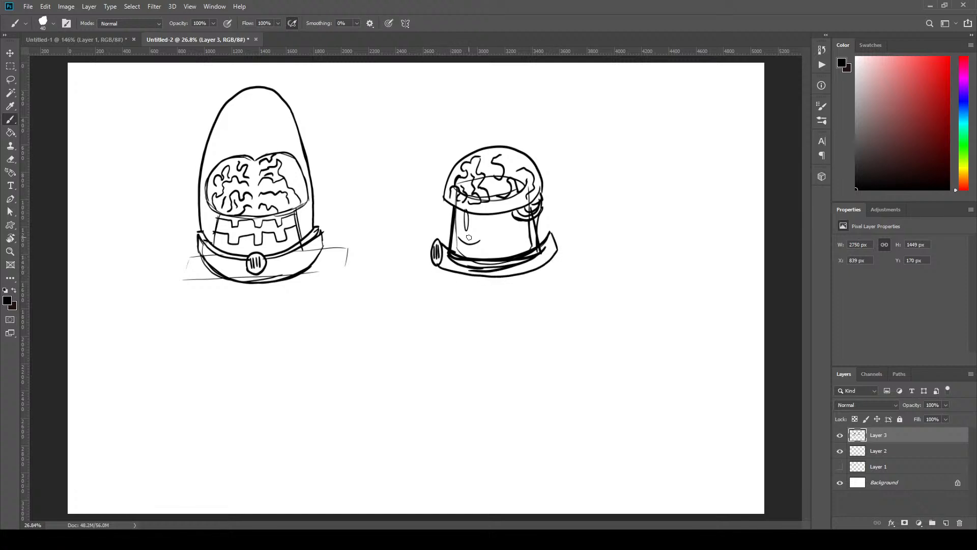
{"action": "mouse_move", "coordinate": [438, 241]}
{"action": "left_mouse_down"}
{"action": "mouse_move", "coordinate": [445, 162]}
{"action": "mouse_move", "coordinate": [470, 118]}
{"action": "mouse_move", "coordinate": [505, 92]}
{"action": "mouse_move", "coordinate": [539, 124]}
{"action": "mouse_move", "coordinate": [548, 234]}
{"action": "mouse_move", "coordinate": [549, 186]}
{"action": "mouse_move", "coordinate": [527, 108]}
{"action": "mouse_move", "coordinate": [475, 98]}
{"action": "mouse_move", "coordinate": [447, 183]}
{"action": "left_mouse_up"}
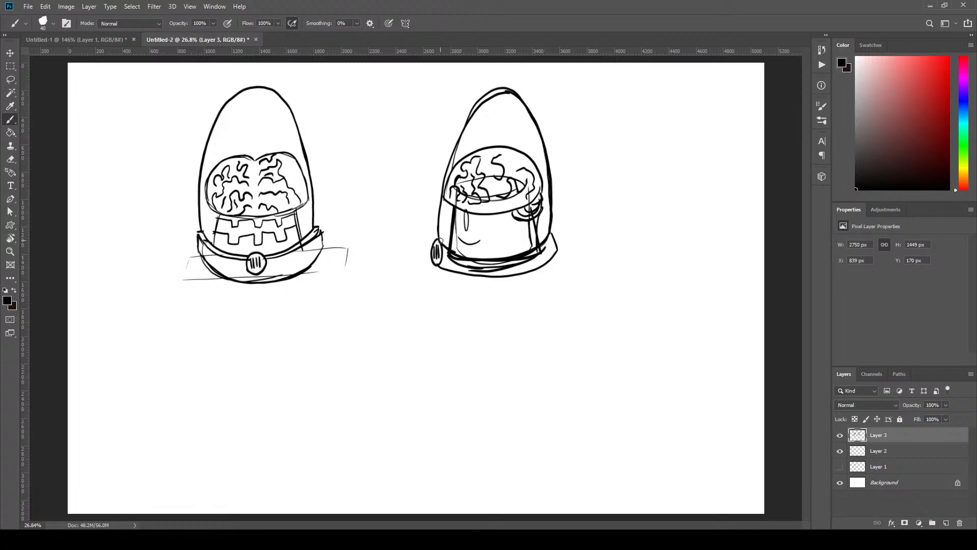
{"action": "mouse_move", "coordinate": [441, 240]}
{"action": "left_mouse_down"}
{"action": "mouse_move", "coordinate": [455, 133]}
{"action": "mouse_move", "coordinate": [490, 88]}
{"action": "left_mouse_up"}
Step: Hide Layer 2 and draw jagged rows of teeth below the second brain
{"action": "left_click", "coordinate": [839, 451]}
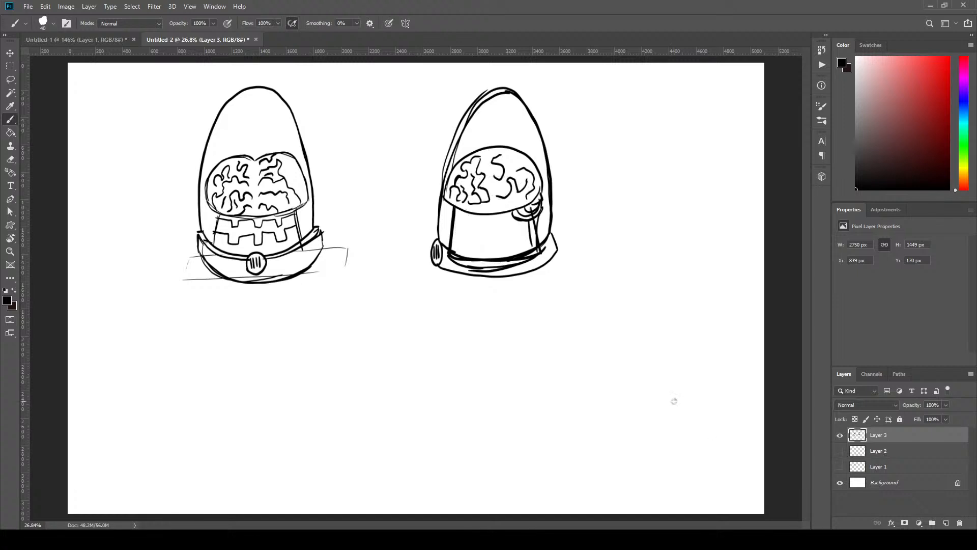
{"action": "mouse_move", "coordinate": [453, 234]}
{"action": "left_mouse_down"}
{"action": "mouse_move", "coordinate": [475, 247]}
{"action": "mouse_move", "coordinate": [532, 239]}
{"action": "left_mouse_up"}
{"action": "left_click_drag", "start_coordinate": [457, 227], "coordinate": [512, 223]}
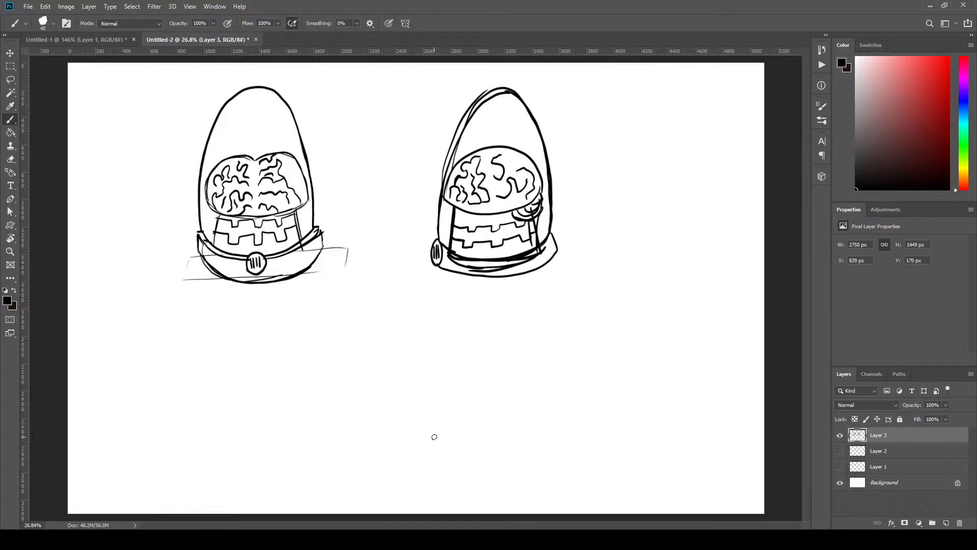
Step: Thicken the left edge of the second dome's outline with additional strokes
{"action": "left_click_drag", "start_coordinate": [444, 187], "coordinate": [472, 109]}
{"action": "left_click_drag", "start_coordinate": [455, 143], "coordinate": [489, 88]}
{"action": "left_click_drag", "start_coordinate": [438, 197], "coordinate": [455, 135]}
{"action": "key", "text": "ctrl+z"}
{"action": "mouse_move", "coordinate": [441, 196]}
{"action": "left_mouse_down"}
{"action": "mouse_move", "coordinate": [454, 145]}
{"action": "mouse_move", "coordinate": [489, 92]}
{"action": "left_mouse_up"}
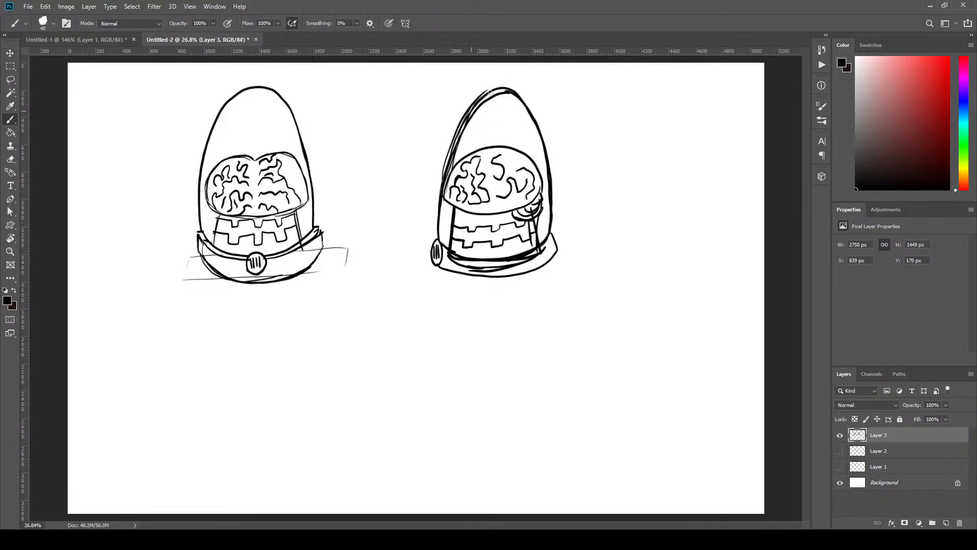
Step: On a new layer beneath Layer 3, paint the first dome's interior around the brain and jaw dark green with a 150 px brush
{"action": "left_click", "coordinate": [882, 451]}
{"action": "left_click", "coordinate": [946, 523]}
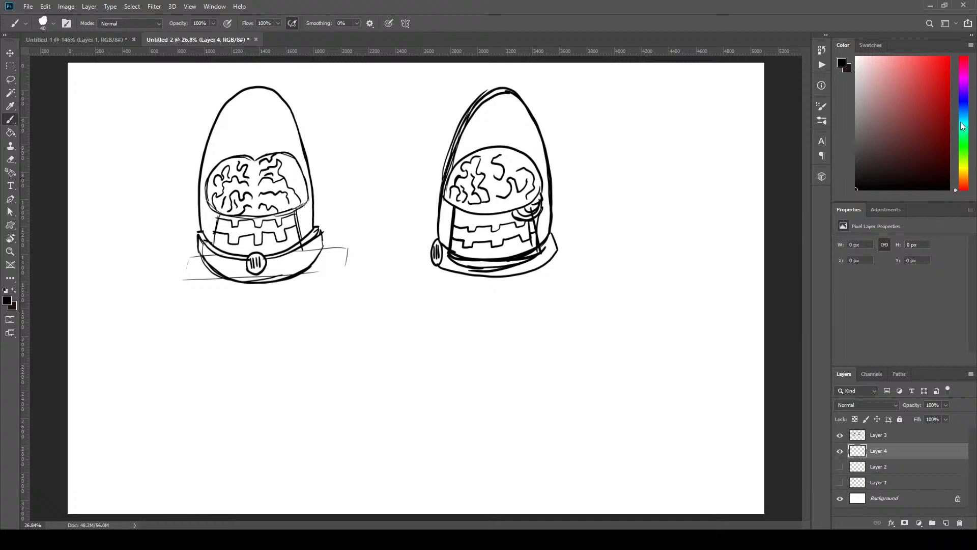
{"action": "left_click", "coordinate": [965, 148]}
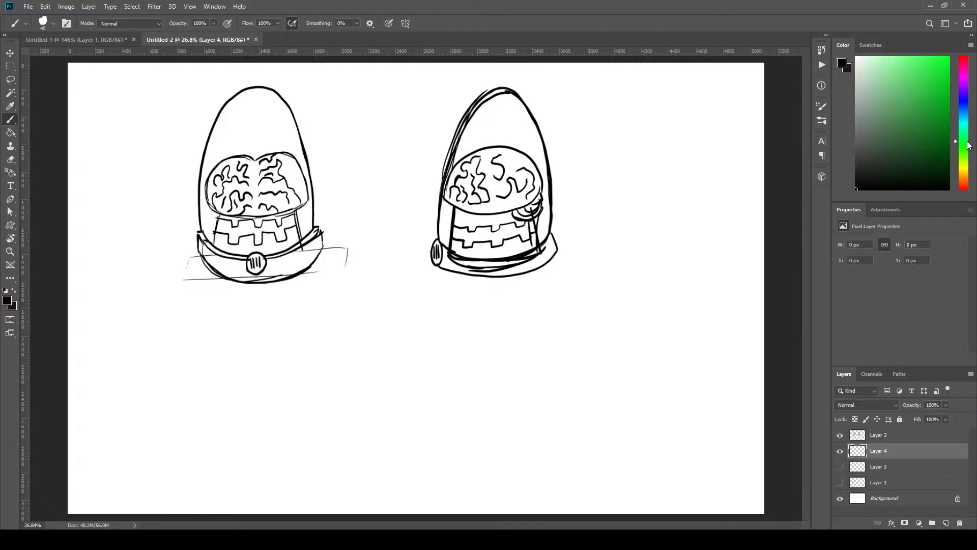
{"action": "left_click", "coordinate": [949, 123]}
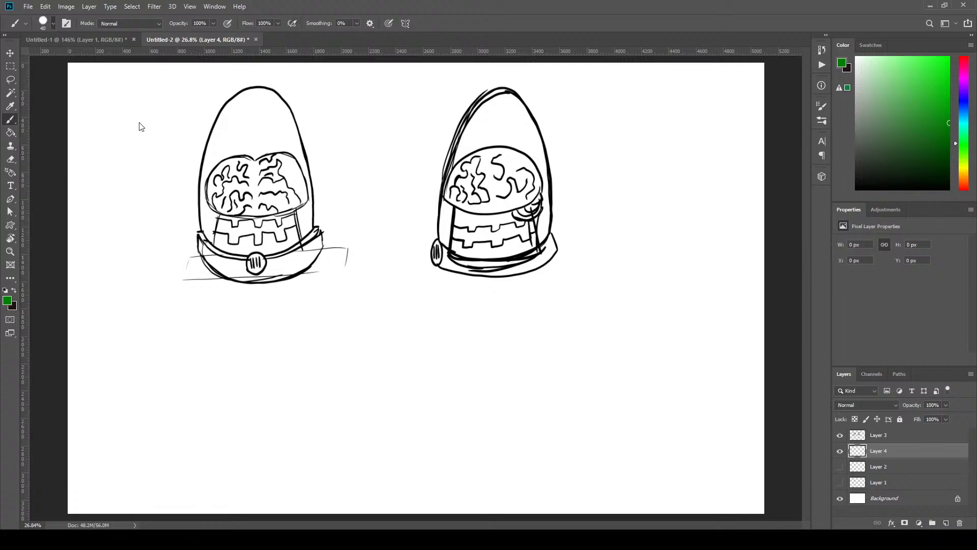
{"action": "key", "text": "bracketright"}
{"action": "key", "text": "bracketright"}
{"action": "key", "text": "bracketright"}
{"action": "key", "text": "bracketright"}
{"action": "key", "text": "bracketright"}
{"action": "key", "text": "bracketright"}
{"action": "key", "text": "bracketright"}
{"action": "key", "text": "bracketright"}
{"action": "left_click_drag", "start_coordinate": [215, 232], "coordinate": [220, 155]}
{"action": "key", "text": "ctrl+z"}
{"action": "mouse_move", "coordinate": [213, 226]}
{"action": "left_mouse_down"}
{"action": "mouse_move", "coordinate": [211, 168]}
{"action": "mouse_move", "coordinate": [241, 105]}
{"action": "mouse_move", "coordinate": [272, 106]}
{"action": "mouse_move", "coordinate": [290, 161]}
{"action": "left_mouse_up"}
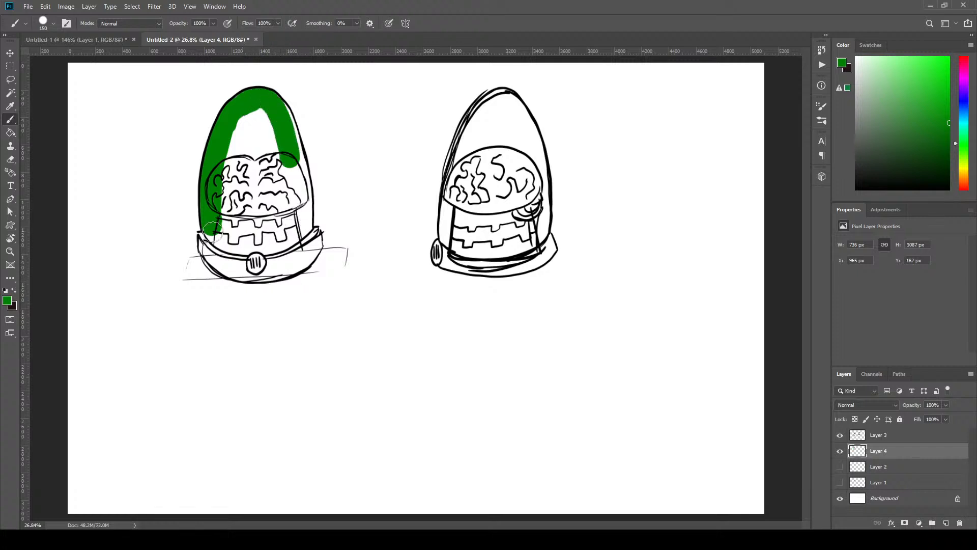
{"action": "left_click_drag", "start_coordinate": [213, 230], "coordinate": [229, 217]}
{"action": "mouse_move", "coordinate": [229, 155]}
{"action": "left_mouse_down"}
{"action": "mouse_move", "coordinate": [254, 153]}
{"action": "mouse_move", "coordinate": [236, 131]}
{"action": "mouse_move", "coordinate": [262, 118]}
{"action": "mouse_move", "coordinate": [297, 166]}
{"action": "mouse_move", "coordinate": [279, 109]}
{"action": "mouse_move", "coordinate": [301, 230]}
{"action": "mouse_move", "coordinate": [304, 188]}
{"action": "mouse_move", "coordinate": [299, 224]}
{"action": "mouse_move", "coordinate": [299, 179]}
{"action": "mouse_move", "coordinate": [303, 224]}
{"action": "left_mouse_up"}
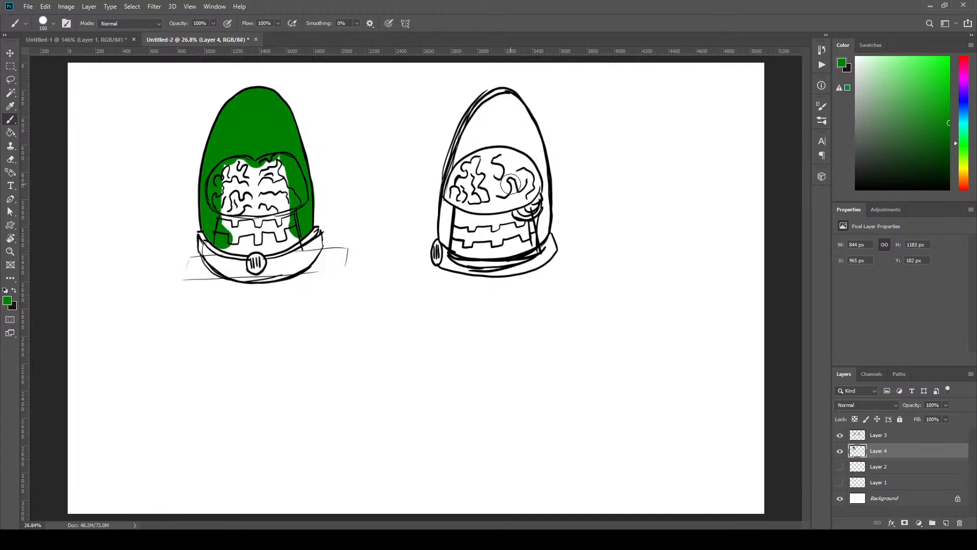
Step: Paint the second dome's interior around its brain and jaw with the same green
{"action": "left_click", "coordinate": [450, 237]}
{"action": "mouse_move", "coordinate": [450, 238]}
{"action": "left_mouse_down"}
{"action": "mouse_move", "coordinate": [452, 196]}
{"action": "mouse_move", "coordinate": [450, 243]}
{"action": "left_mouse_up"}
{"action": "mouse_move", "coordinate": [455, 179]}
{"action": "left_mouse_down"}
{"action": "mouse_move", "coordinate": [491, 104]}
{"action": "mouse_move", "coordinate": [508, 101]}
{"action": "mouse_move", "coordinate": [529, 125]}
{"action": "mouse_move", "coordinate": [542, 178]}
{"action": "mouse_move", "coordinate": [538, 242]}
{"action": "mouse_move", "coordinate": [534, 209]}
{"action": "left_mouse_up"}
{"action": "mouse_move", "coordinate": [478, 140]}
{"action": "left_mouse_down"}
{"action": "mouse_move", "coordinate": [521, 153]}
{"action": "mouse_move", "coordinate": [488, 114]}
{"action": "left_mouse_up"}
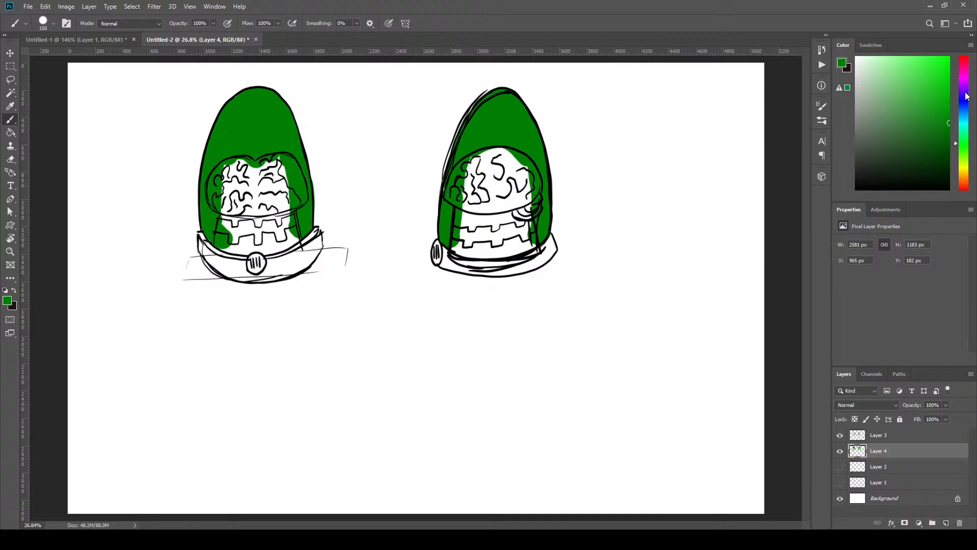
Step: On a new layer between Layer 3 and Layer 4, paint the second brain pink with the 150 px brush
{"action": "left_click", "coordinate": [963, 80]}
{"action": "left_click", "coordinate": [967, 76]}
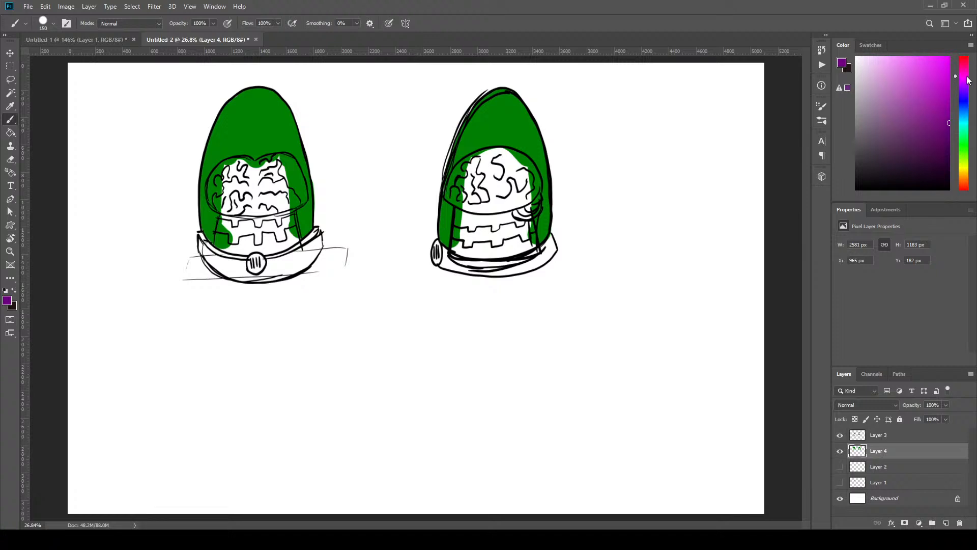
{"action": "mouse_move", "coordinate": [967, 77]}
{"action": "left_mouse_down"}
{"action": "mouse_move", "coordinate": [968, 63]}
{"action": "mouse_move", "coordinate": [914, 44]}
{"action": "left_mouse_up"}
{"action": "left_click_drag", "start_coordinate": [968, 74], "coordinate": [966, 58]}
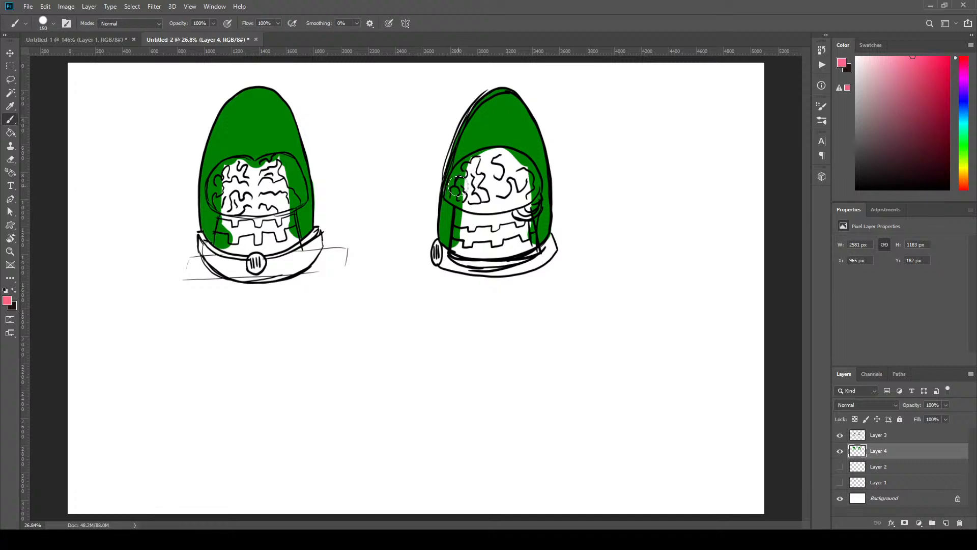
{"action": "left_click", "coordinate": [945, 523]}
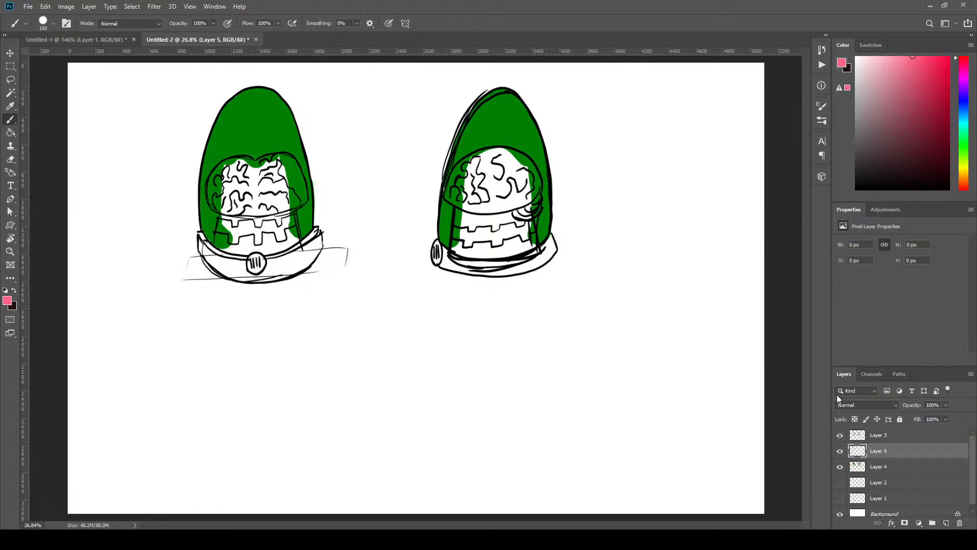
{"action": "mouse_move", "coordinate": [456, 193]}
{"action": "left_mouse_down"}
{"action": "mouse_move", "coordinate": [476, 161]}
{"action": "mouse_move", "coordinate": [509, 152]}
{"action": "mouse_move", "coordinate": [530, 186]}
{"action": "left_mouse_up"}
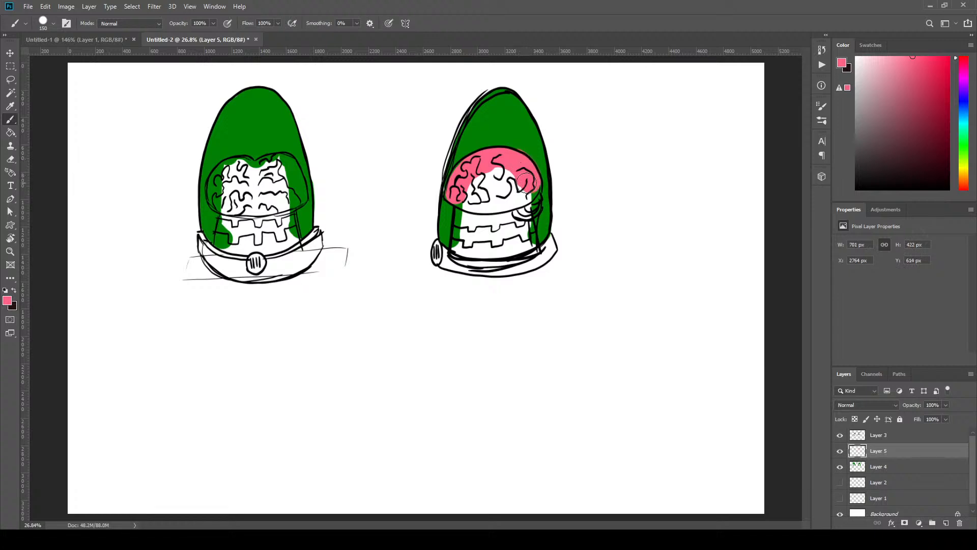
{"action": "key", "text": "ctrl+z"}
{"action": "mouse_move", "coordinate": [515, 163]}
{"action": "left_mouse_down"}
{"action": "mouse_move", "coordinate": [526, 166]}
{"action": "mouse_move", "coordinate": [527, 185]}
{"action": "left_mouse_up"}
{"action": "mouse_move", "coordinate": [457, 190]}
{"action": "left_mouse_down"}
{"action": "mouse_move", "coordinate": [503, 202]}
{"action": "mouse_move", "coordinate": [529, 188]}
{"action": "mouse_move", "coordinate": [476, 179]}
{"action": "mouse_move", "coordinate": [500, 172]}
{"action": "mouse_move", "coordinate": [471, 202]}
{"action": "left_mouse_up"}
Step: Fill the remaining gaps along the second brain's edges with pink, using a 70 px brush
{"action": "key", "text": "bracketleft"}
{"action": "key", "text": "bracketleft"}
{"action": "key", "text": "bracketleft"}
{"action": "key", "text": "bracketleft"}
{"action": "key", "text": "bracketleft"}
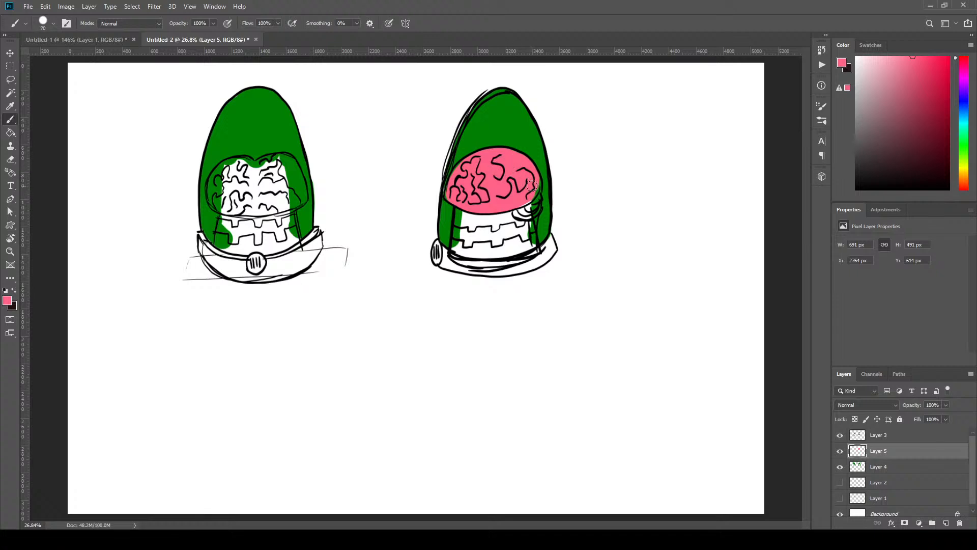
{"action": "left_click_drag", "start_coordinate": [521, 202], "coordinate": [491, 204]}
{"action": "left_click_drag", "start_coordinate": [449, 195], "coordinate": [458, 178]}
Step: Paint the whole first brain the same pink, out to its outline
{"action": "mouse_move", "coordinate": [247, 166]}
{"action": "left_mouse_down"}
{"action": "mouse_move", "coordinate": [231, 163]}
{"action": "mouse_move", "coordinate": [216, 185]}
{"action": "mouse_move", "coordinate": [228, 207]}
{"action": "mouse_move", "coordinate": [213, 174]}
{"action": "mouse_move", "coordinate": [224, 206]}
{"action": "mouse_move", "coordinate": [223, 173]}
{"action": "mouse_move", "coordinate": [234, 163]}
{"action": "mouse_move", "coordinate": [294, 168]}
{"action": "mouse_move", "coordinate": [302, 202]}
{"action": "mouse_move", "coordinate": [224, 206]}
{"action": "mouse_move", "coordinate": [273, 210]}
{"action": "mouse_move", "coordinate": [298, 199]}
{"action": "left_mouse_up"}
{"action": "key", "text": "bracketright"}
{"action": "key", "text": "bracketright"}
{"action": "mouse_move", "coordinate": [232, 182]}
{"action": "left_mouse_down"}
{"action": "mouse_move", "coordinate": [251, 190]}
{"action": "mouse_move", "coordinate": [291, 182]}
{"action": "left_mouse_up"}
{"action": "key", "text": "bracketright"}
{"action": "key", "text": "bracketright"}
Step: With a much smaller brush, paint the second brain's small rear lobe and the stem beside its jaw pink
{"action": "key", "text": "bracketleft"}
{"action": "key", "text": "bracketleft"}
{"action": "key", "text": "bracketleft"}
{"action": "key", "text": "bracketleft"}
{"action": "key", "text": "bracketleft"}
{"action": "key", "text": "bracketleft"}
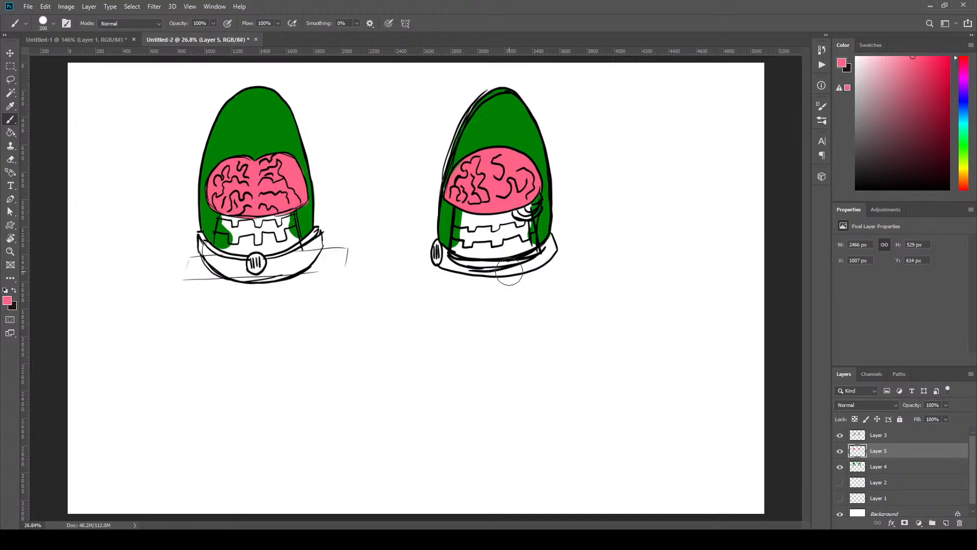
{"action": "mouse_move", "coordinate": [516, 206]}
{"action": "left_mouse_down"}
{"action": "mouse_move", "coordinate": [534, 200]}
{"action": "mouse_move", "coordinate": [529, 213]}
{"action": "mouse_move", "coordinate": [533, 198]}
{"action": "left_mouse_up"}
{"action": "key", "text": "bracketleft"}
{"action": "key", "text": "bracketleft"}
{"action": "key", "text": "bracketleft"}
{"action": "left_click_drag", "start_coordinate": [533, 223], "coordinate": [532, 229]}
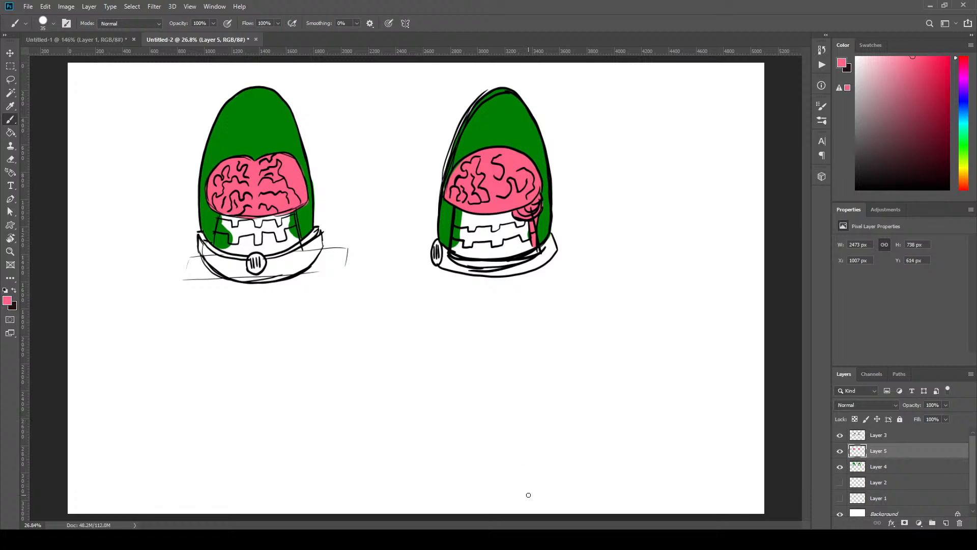
Step: On a new layer above Layer 4, paint the second head's jaw and teeth medium grey
{"action": "left_click", "coordinate": [886, 473]}
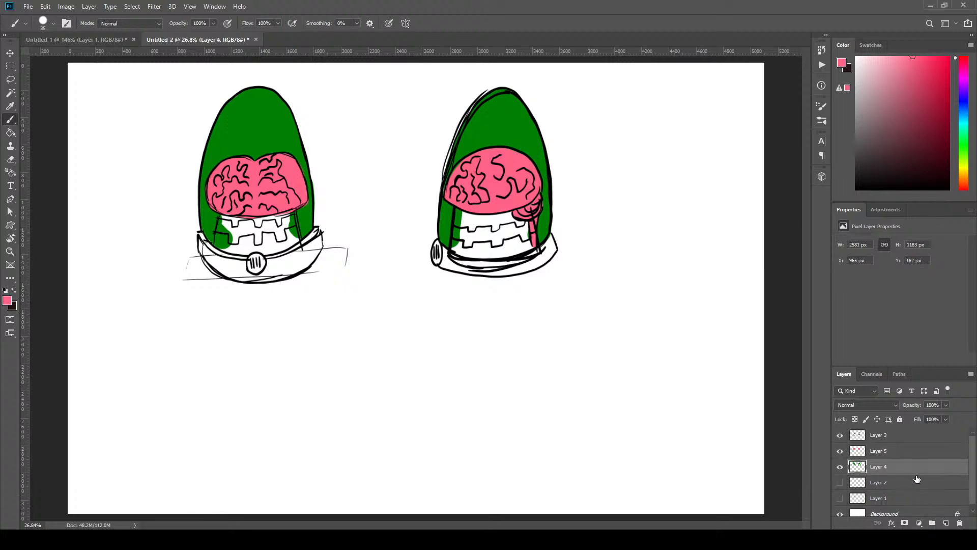
{"action": "left_click", "coordinate": [945, 523]}
{"action": "mouse_move", "coordinate": [861, 122]}
{"action": "left_mouse_down"}
{"action": "mouse_move", "coordinate": [837, 123]}
{"action": "mouse_move", "coordinate": [836, 109]}
{"action": "left_mouse_up"}
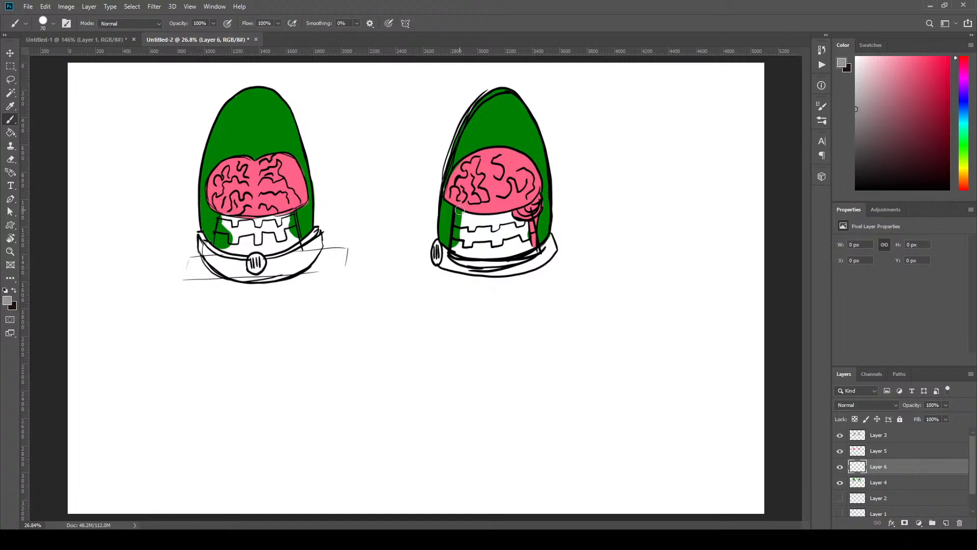
{"action": "mouse_move", "coordinate": [460, 213]}
{"action": "left_mouse_down"}
{"action": "mouse_move", "coordinate": [457, 252]}
{"action": "mouse_move", "coordinate": [462, 203]}
{"action": "mouse_move", "coordinate": [532, 249]}
{"action": "left_mouse_up"}
{"action": "mouse_move", "coordinate": [473, 208]}
{"action": "left_mouse_down"}
{"action": "mouse_move", "coordinate": [466, 241]}
{"action": "mouse_move", "coordinate": [477, 207]}
{"action": "mouse_move", "coordinate": [491, 259]}
{"action": "mouse_move", "coordinate": [502, 225]}
{"action": "mouse_move", "coordinate": [519, 254]}
{"action": "left_mouse_up"}
Step: Paint the second head's collar and its round badge grey with a smaller brush
{"action": "key", "text": "bracketright"}
{"action": "key", "text": "bracketright"}
{"action": "key", "text": "bracketright"}
{"action": "key", "text": "bracketright"}
{"action": "key", "text": "bracketright"}
{"action": "key", "text": "bracketleft"}
{"action": "key", "text": "bracketleft"}
{"action": "key", "text": "bracketleft"}
{"action": "key", "text": "bracketleft"}
{"action": "key", "text": "bracketleft"}
{"action": "mouse_move", "coordinate": [436, 245]}
{"action": "left_mouse_down"}
{"action": "mouse_move", "coordinate": [435, 257]}
{"action": "mouse_move", "coordinate": [438, 250]}
{"action": "mouse_move", "coordinate": [496, 262]}
{"action": "mouse_move", "coordinate": [550, 239]}
{"action": "left_mouse_up"}
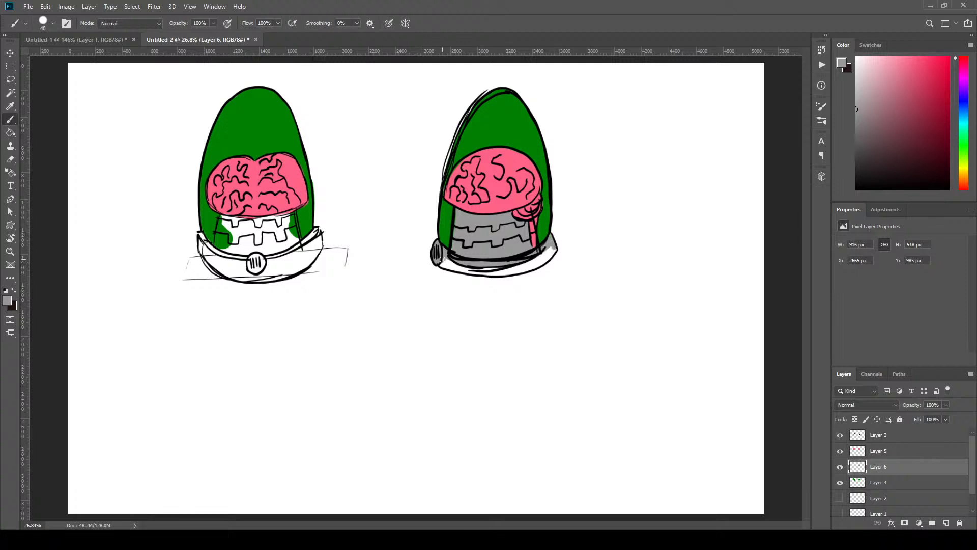
{"action": "mouse_move", "coordinate": [441, 257]}
{"action": "left_mouse_down"}
{"action": "mouse_move", "coordinate": [476, 271]}
{"action": "mouse_move", "coordinate": [556, 248]}
{"action": "mouse_move", "coordinate": [438, 261]}
{"action": "mouse_move", "coordinate": [479, 271]}
{"action": "mouse_move", "coordinate": [519, 266]}
{"action": "mouse_move", "coordinate": [496, 270]}
{"action": "mouse_move", "coordinate": [552, 249]}
{"action": "left_mouse_up"}
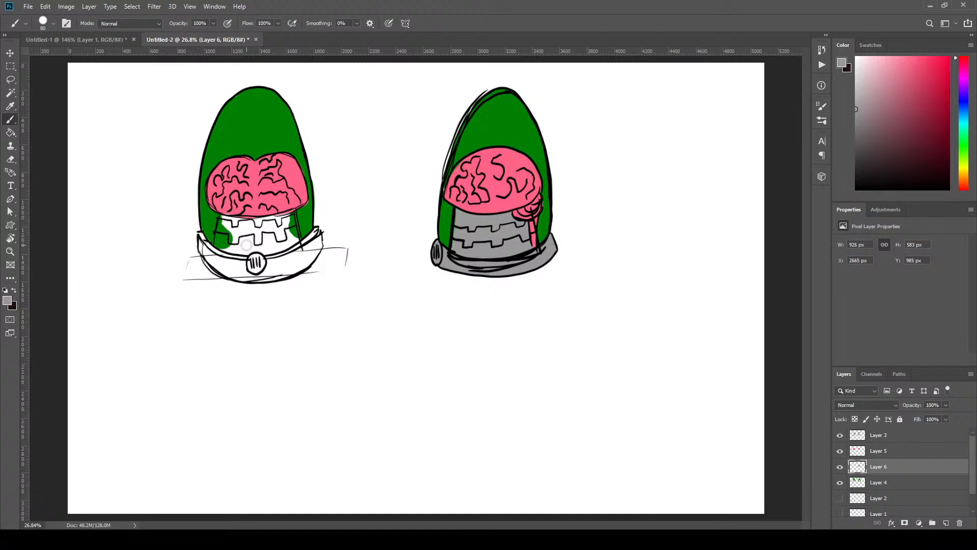
Step: Paint the first head's jaw and teeth the same grey
{"action": "mouse_move", "coordinate": [222, 225]}
{"action": "left_mouse_down"}
{"action": "mouse_move", "coordinate": [217, 251]}
{"action": "mouse_move", "coordinate": [283, 239]}
{"action": "mouse_move", "coordinate": [288, 227]}
{"action": "mouse_move", "coordinate": [298, 257]}
{"action": "mouse_move", "coordinate": [289, 222]}
{"action": "left_mouse_up"}
{"action": "key", "text": "bracketright"}
{"action": "key", "text": "bracketright"}
{"action": "key", "text": "bracketright"}
{"action": "key", "text": "bracketright"}
{"action": "key", "text": "bracketright"}
{"action": "key", "text": "bracketright"}
{"action": "key", "text": "bracketright"}
Step: Fill the first head's collar and round badge with grey, using a 45 px brush
{"action": "key", "text": "bracketleft"}
{"action": "key", "text": "bracketleft"}
{"action": "key", "text": "bracketleft"}
{"action": "key", "text": "bracketleft"}
{"action": "key", "text": "bracketleft"}
{"action": "key", "text": "bracketleft"}
{"action": "left_click_drag", "start_coordinate": [289, 261], "coordinate": [312, 239]}
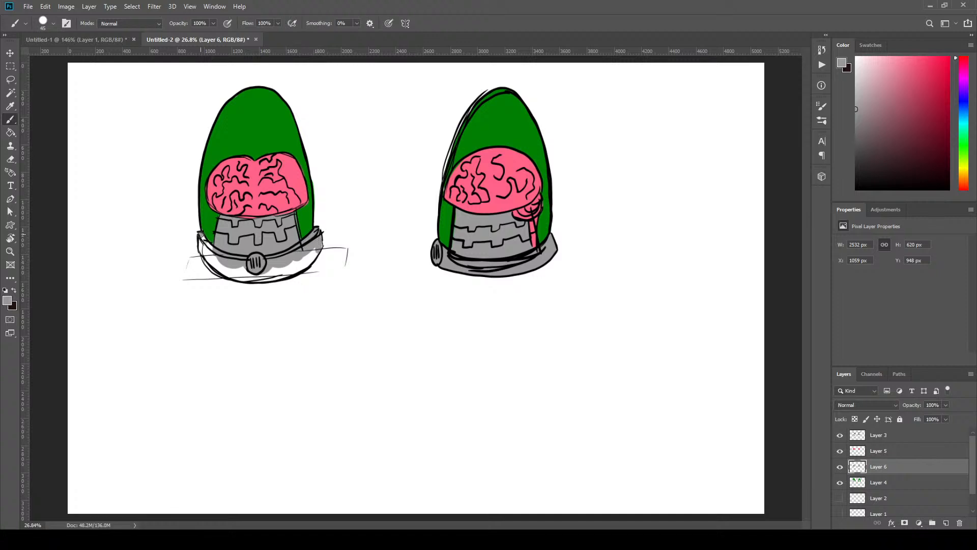
{"action": "left_click_drag", "start_coordinate": [204, 235], "coordinate": [218, 274]}
{"action": "mouse_move", "coordinate": [204, 249]}
{"action": "left_mouse_down"}
{"action": "mouse_move", "coordinate": [222, 270]}
{"action": "mouse_move", "coordinate": [260, 279]}
{"action": "left_mouse_up"}
{"action": "left_click_drag", "start_coordinate": [207, 251], "coordinate": [250, 272]}
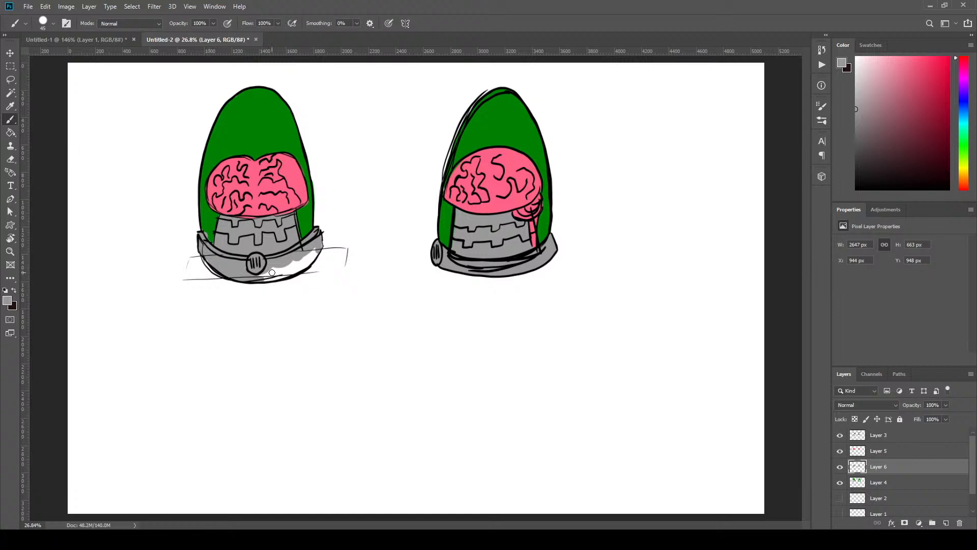
{"action": "mouse_move", "coordinate": [256, 276]}
{"action": "left_mouse_down"}
{"action": "mouse_move", "coordinate": [314, 253]}
{"action": "mouse_move", "coordinate": [256, 278]}
{"action": "left_mouse_up"}
Step: Add a new layer clipped to Layer 4 and set the brush colour to a bright green based on the dome's green
{"action": "left_click", "coordinate": [14, 158]}
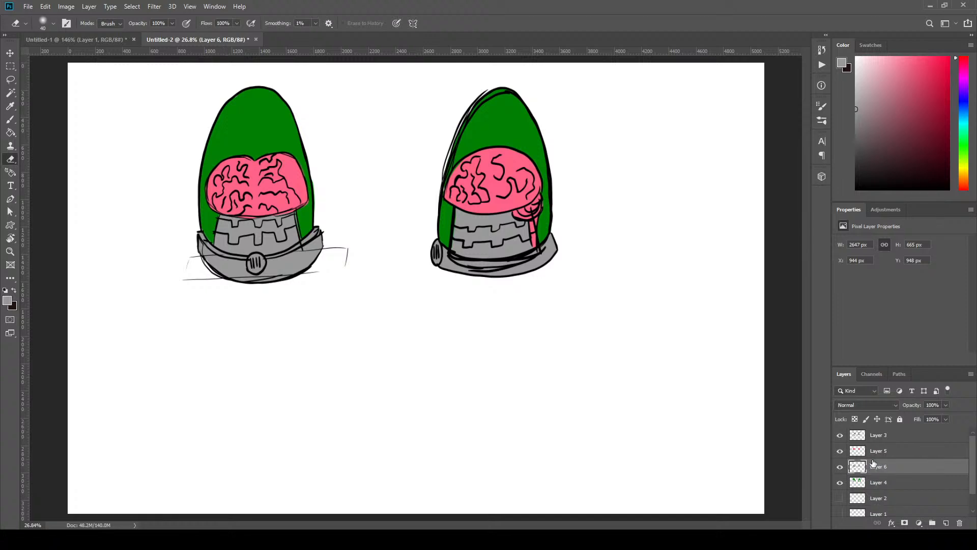
{"action": "left_click", "coordinate": [879, 483]}
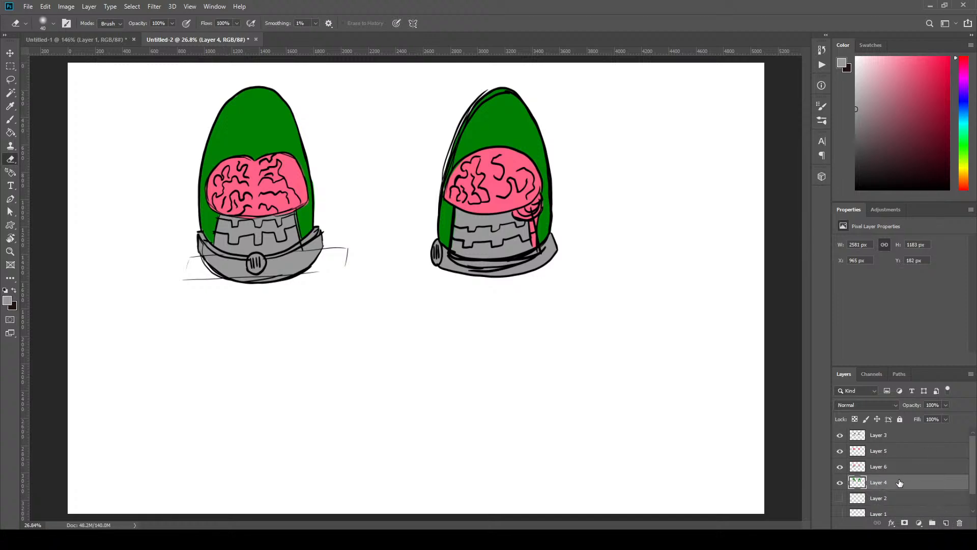
{"action": "left_click", "coordinate": [945, 523]}
{"action": "left_click", "coordinate": [905, 490], "text": "alt"}
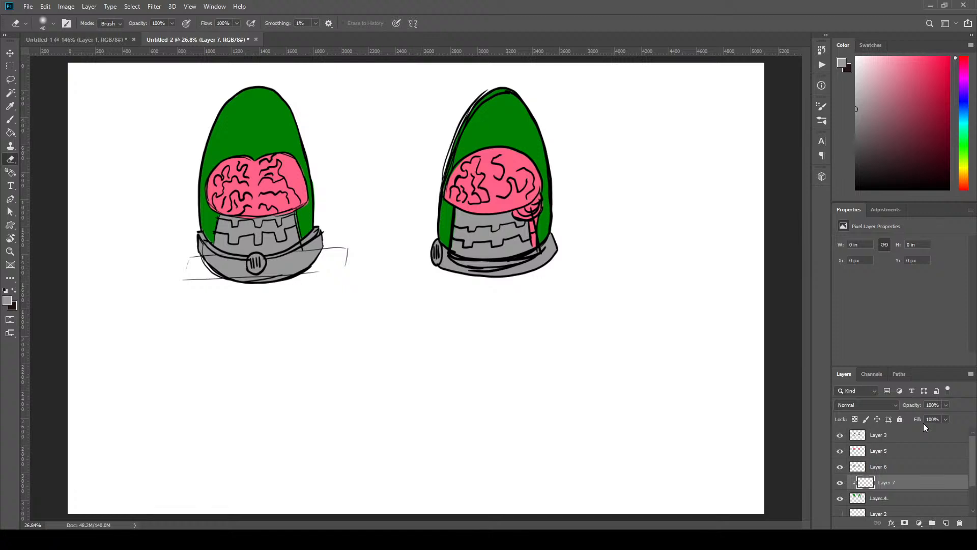
{"action": "left_click", "coordinate": [10, 106]}
{"action": "left_click", "coordinate": [506, 117]}
{"action": "left_click", "coordinate": [10, 119]}
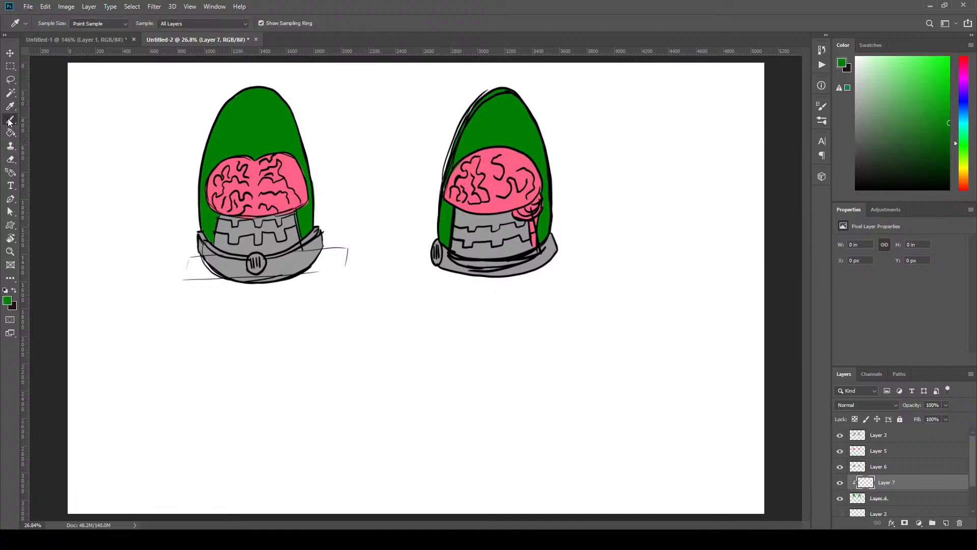
{"action": "mouse_move", "coordinate": [962, 141]}
{"action": "left_mouse_down"}
{"action": "mouse_move", "coordinate": [949, 58]}
{"action": "mouse_move", "coordinate": [957, 48]}
{"action": "left_mouse_up"}
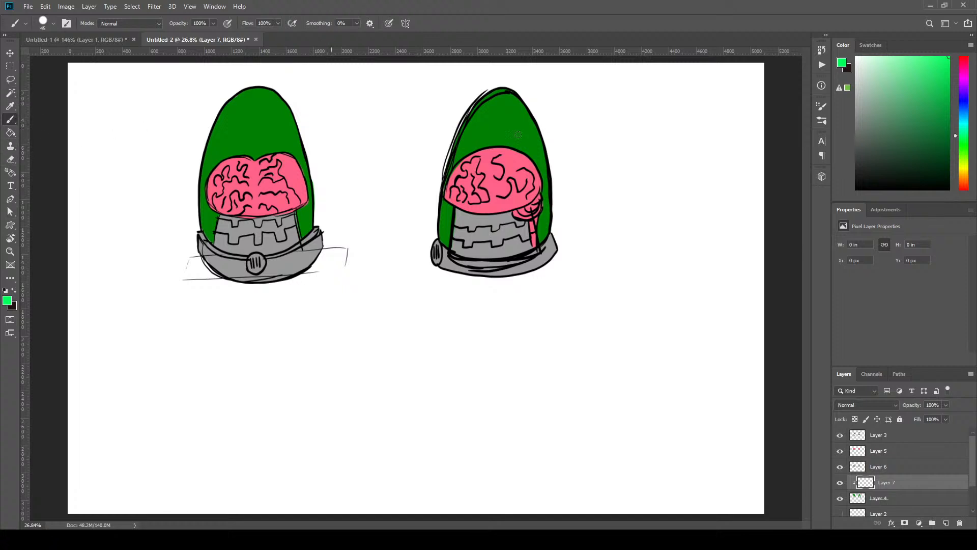
Step: Switch to a soft round brush and enlarge it to 1100 px
{"action": "key", "text": "bracketright"}
{"action": "key", "text": "bracketright"}
{"action": "key", "text": "bracketright"}
{"action": "key", "text": "bracketright"}
{"action": "key", "text": "bracketright"}
{"action": "key", "text": "bracketright"}
{"action": "key", "text": "bracketright"}
{"action": "key", "text": "bracketright"}
{"action": "key", "text": "bracketright"}
{"action": "key", "text": "bracketright"}
{"action": "key", "text": "bracketright"}
{"action": "left_click", "coordinate": [53, 24]}
{"action": "key", "text": "bracketright"}
{"action": "key", "text": "bracketright"}
{"action": "key", "text": "bracketright"}
{"action": "key", "text": "bracketright"}
{"action": "key", "text": "bracketright"}
{"action": "key", "text": "bracketright"}
{"action": "key", "text": "bracketright"}
{"action": "key", "text": "bracketright"}
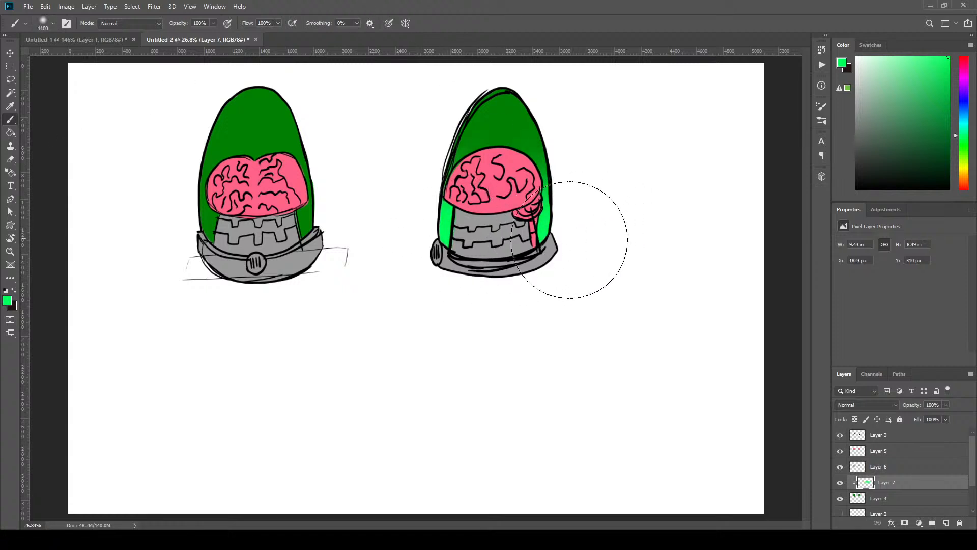
Step: Try to brush a bright green glow around the second head's brain and jaw with the large soft brush
{"action": "mouse_move", "coordinate": [485, 193]}
{"action": "left_mouse_down"}
{"action": "mouse_move", "coordinate": [510, 164]}
{"action": "mouse_move", "coordinate": [539, 174]}
{"action": "left_mouse_up"}
{"action": "key", "text": "ctrl+z"}
{"action": "left_click_drag", "start_coordinate": [440, 171], "coordinate": [475, 181]}
{"action": "key", "text": "ctrl+z"}
Step: Reduce the soft brush to 500 px and try a bright green glow along the second dome's lower sides
{"action": "key", "text": "bracketleft"}
{"action": "key", "text": "bracketleft"}
{"action": "key", "text": "bracketleft"}
{"action": "key", "text": "bracketleft"}
{"action": "key", "text": "bracketleft"}
{"action": "key", "text": "bracketleft"}
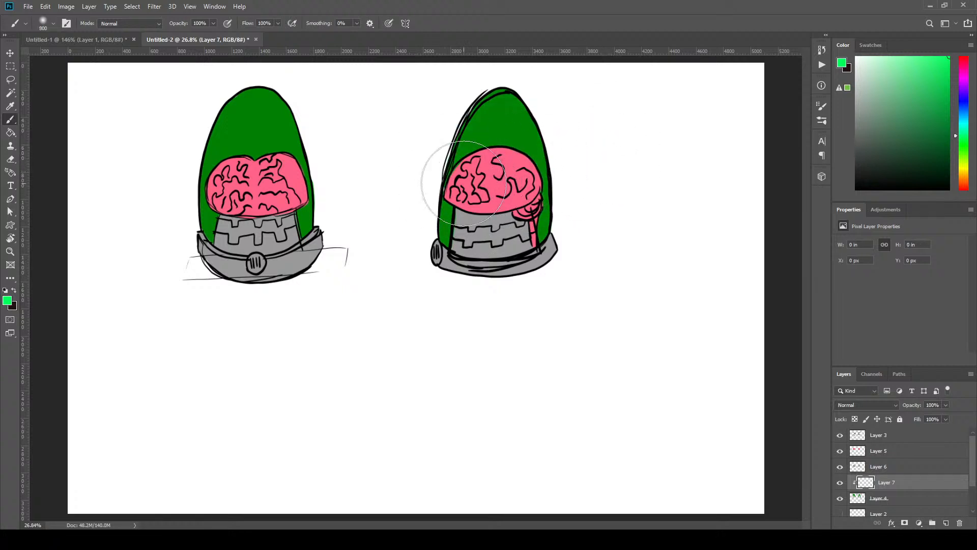
{"action": "left_click_drag", "start_coordinate": [450, 225], "coordinate": [445, 233]}
{"action": "mouse_move", "coordinate": [535, 216]}
{"action": "left_mouse_down"}
{"action": "mouse_move", "coordinate": [576, 219]}
{"action": "mouse_move", "coordinate": [503, 202]}
{"action": "mouse_move", "coordinate": [471, 171]}
{"action": "mouse_move", "coordinate": [583, 161]}
{"action": "left_mouse_up"}
{"action": "key", "text": "ctrl+z"}
Step: Shift the colour to a purer green, lower the brush opacity to 41%, and brush a soft glow into the lower part of both domes
{"action": "left_click_drag", "start_coordinate": [964, 135], "coordinate": [965, 142]}
{"action": "left_click_drag", "start_coordinate": [465, 213], "coordinate": [542, 193]}
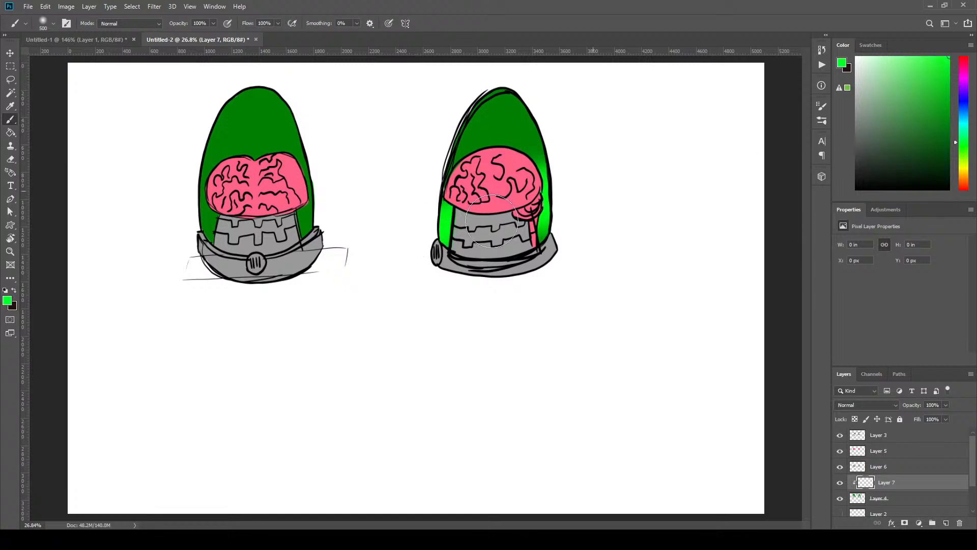
{"action": "key", "text": "ctrl+z"}
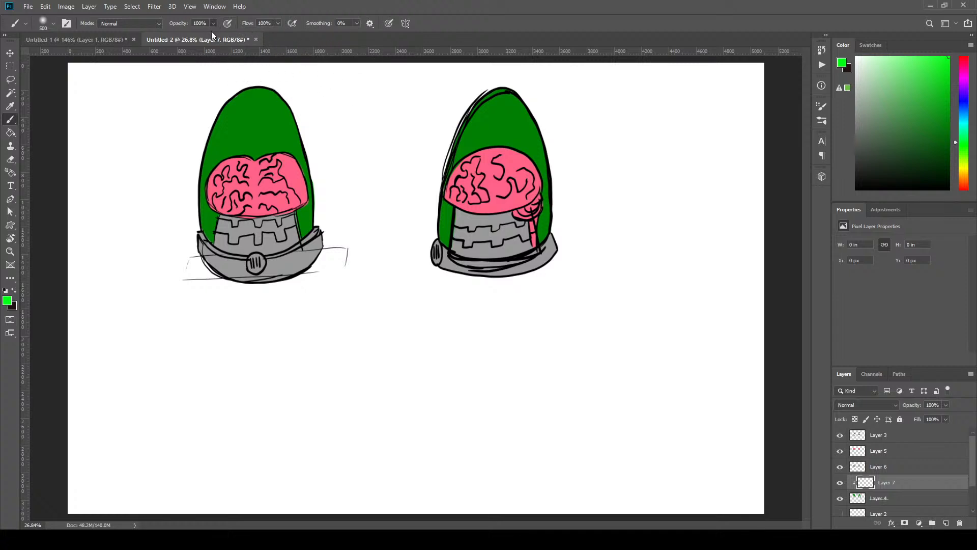
{"action": "left_click_drag", "start_coordinate": [210, 33], "coordinate": [186, 35]}
{"action": "mouse_move", "coordinate": [210, 217]}
{"action": "left_mouse_down"}
{"action": "mouse_move", "coordinate": [201, 208]}
{"action": "mouse_move", "coordinate": [322, 214]}
{"action": "mouse_move", "coordinate": [351, 181]}
{"action": "mouse_move", "coordinate": [257, 195]}
{"action": "mouse_move", "coordinate": [251, 178]}
{"action": "mouse_move", "coordinate": [314, 210]}
{"action": "left_mouse_up"}
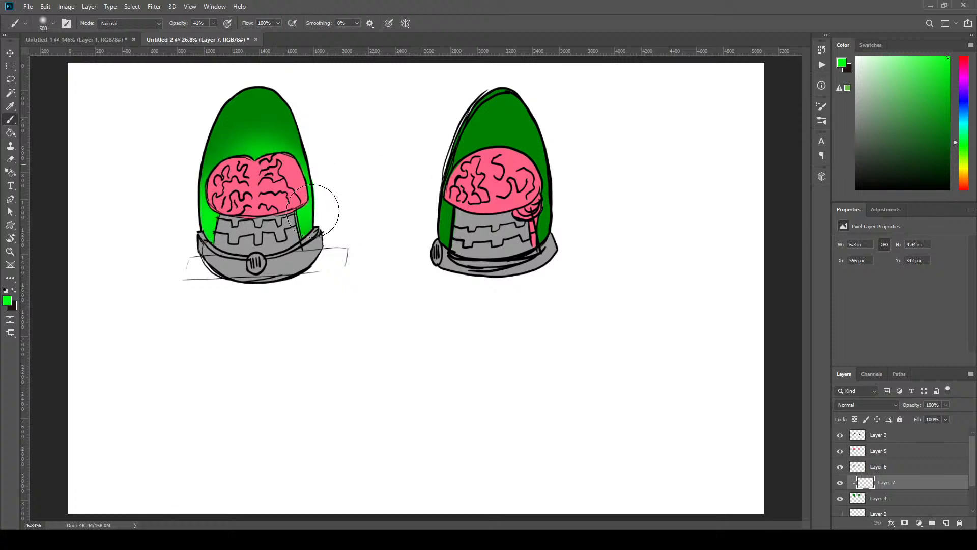
{"action": "key", "text": "ctrl+z"}
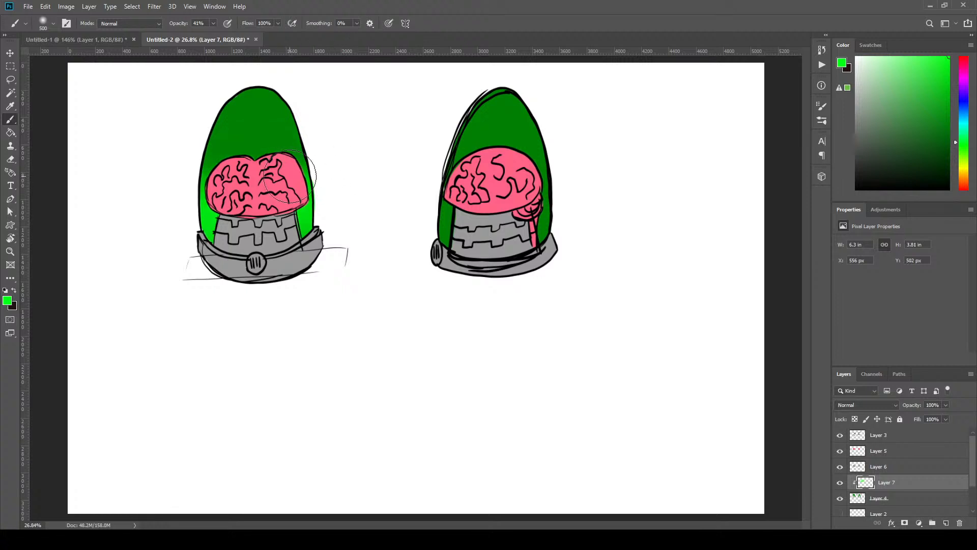
{"action": "left_click_drag", "start_coordinate": [454, 196], "coordinate": [459, 227]}
{"action": "left_click_drag", "start_coordinate": [435, 186], "coordinate": [590, 164]}
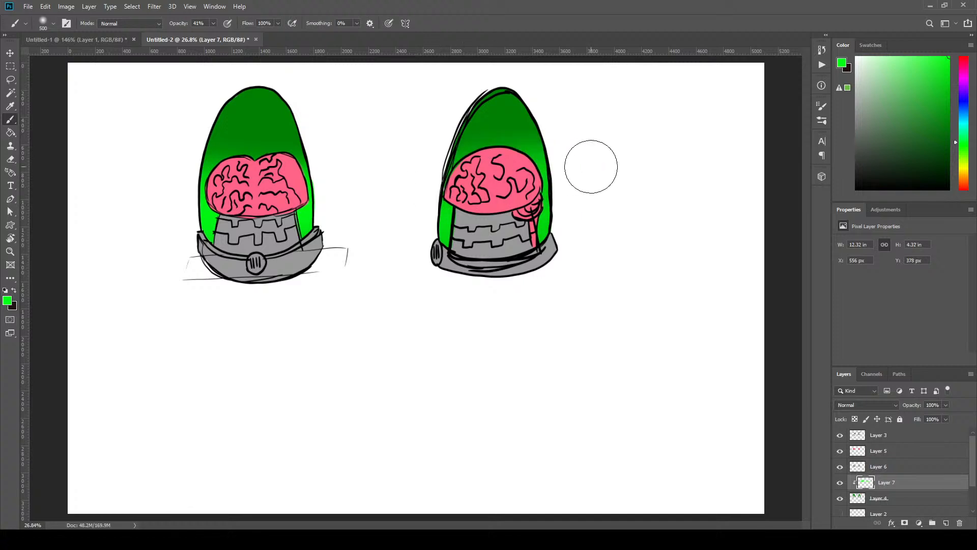
Step: Brush progressively paler greens into the base of both domes beside the jaws
{"action": "left_click_drag", "start_coordinate": [912, 82], "coordinate": [902, 54]}
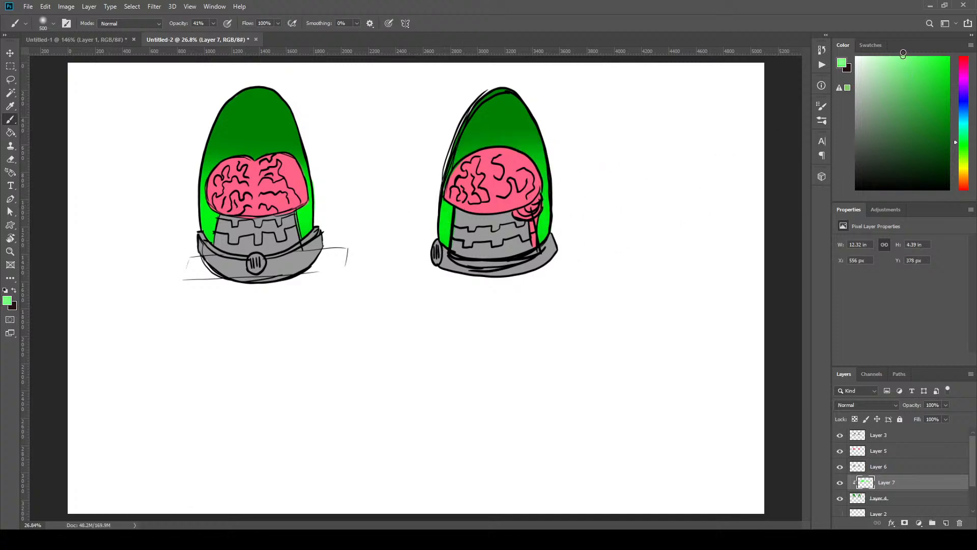
{"action": "mouse_move", "coordinate": [422, 239]}
{"action": "left_mouse_down"}
{"action": "mouse_move", "coordinate": [529, 225]}
{"action": "mouse_move", "coordinate": [595, 230]}
{"action": "mouse_move", "coordinate": [442, 234]}
{"action": "mouse_move", "coordinate": [605, 232]}
{"action": "left_mouse_up"}
{"action": "left_click_drag", "start_coordinate": [896, 71], "coordinate": [878, 55]}
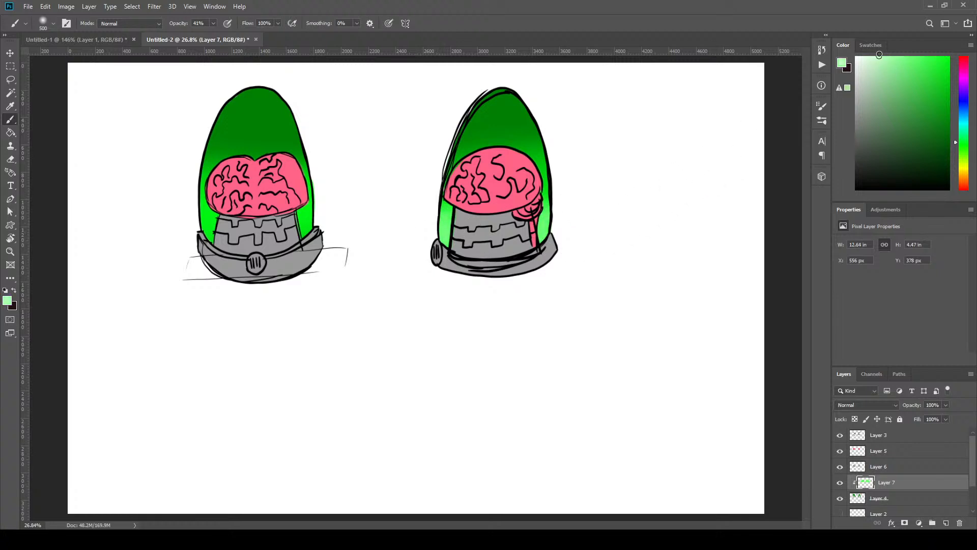
{"action": "left_click_drag", "start_coordinate": [445, 235], "coordinate": [575, 231]}
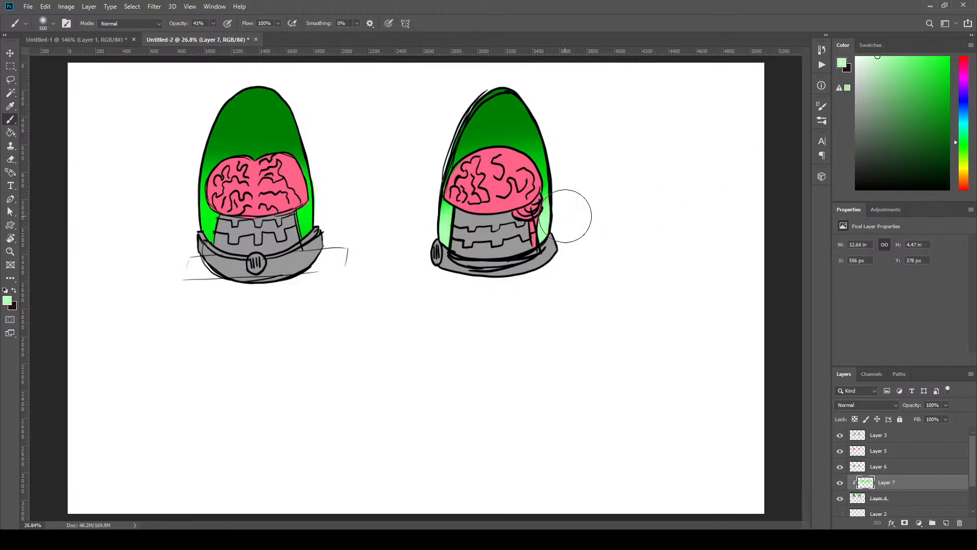
{"action": "mouse_move", "coordinate": [189, 225]}
{"action": "left_mouse_down"}
{"action": "mouse_move", "coordinate": [186, 234]}
{"action": "mouse_move", "coordinate": [205, 241]}
{"action": "mouse_move", "coordinate": [234, 240]}
{"action": "mouse_move", "coordinate": [358, 206]}
{"action": "mouse_move", "coordinate": [310, 226]}
{"action": "left_mouse_up"}
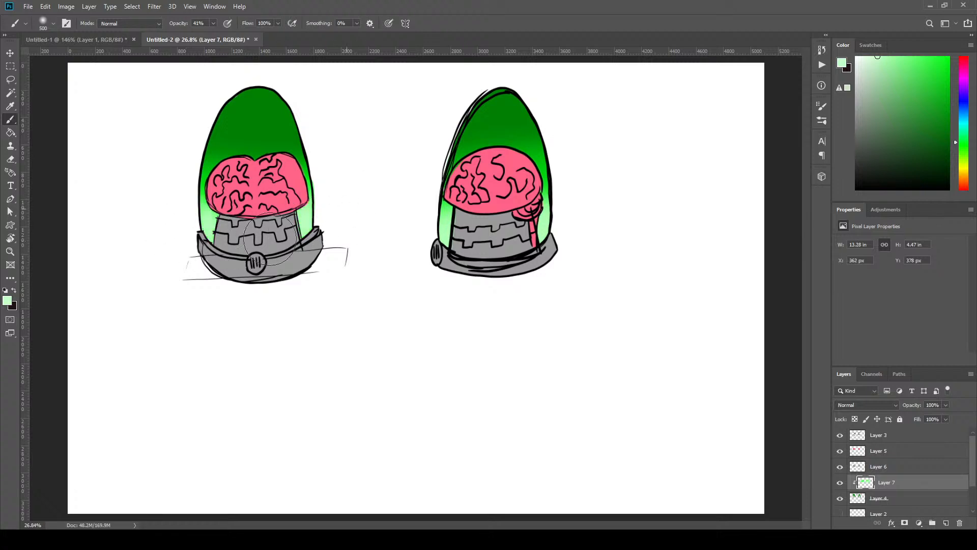
Step: Return to saturated bright green and brush a soft glow above the brains in both domes
{"action": "left_click", "coordinate": [948, 57]}
{"action": "mouse_move", "coordinate": [458, 165]}
{"action": "left_mouse_down"}
{"action": "mouse_move", "coordinate": [524, 137]}
{"action": "mouse_move", "coordinate": [522, 167]}
{"action": "left_mouse_up"}
{"action": "mouse_move", "coordinate": [216, 164]}
{"action": "left_mouse_down"}
{"action": "mouse_move", "coordinate": [227, 154]}
{"action": "mouse_move", "coordinate": [328, 182]}
{"action": "left_mouse_up"}
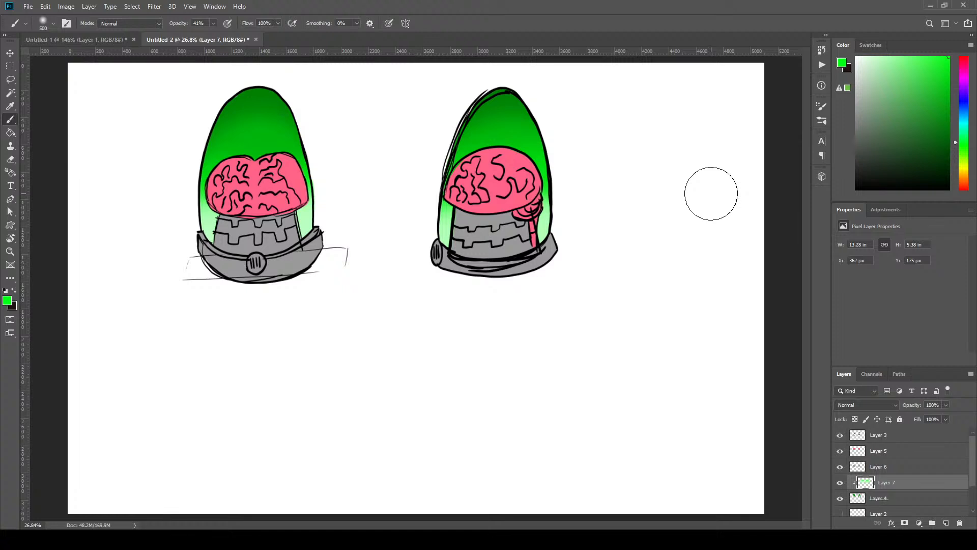
Step: Add a new layer clipped to the brain colour layer, sample the brain's pink, and lighten it to a pale pink
{"action": "left_click", "coordinate": [887, 453]}
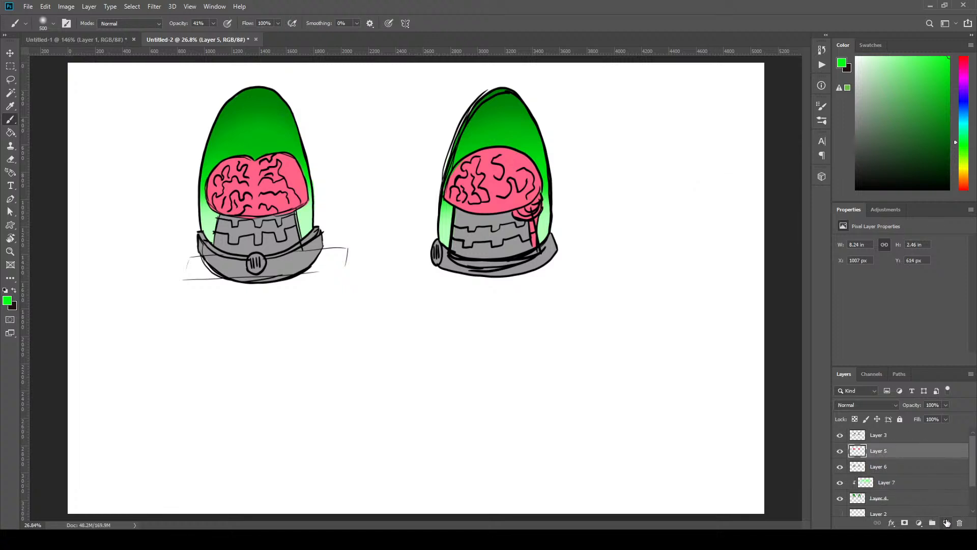
{"action": "left_click", "coordinate": [946, 522]}
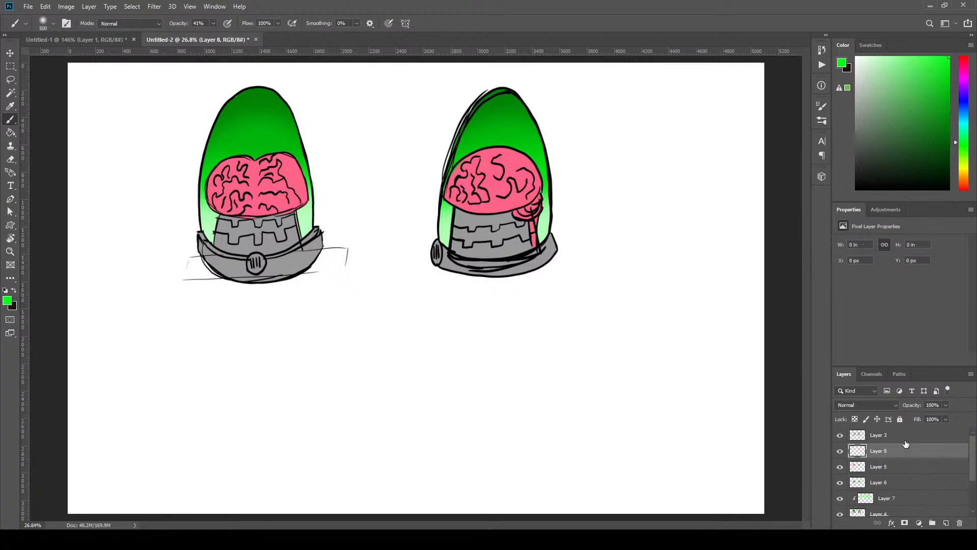
{"action": "left_click", "coordinate": [904, 458], "text": "alt"}
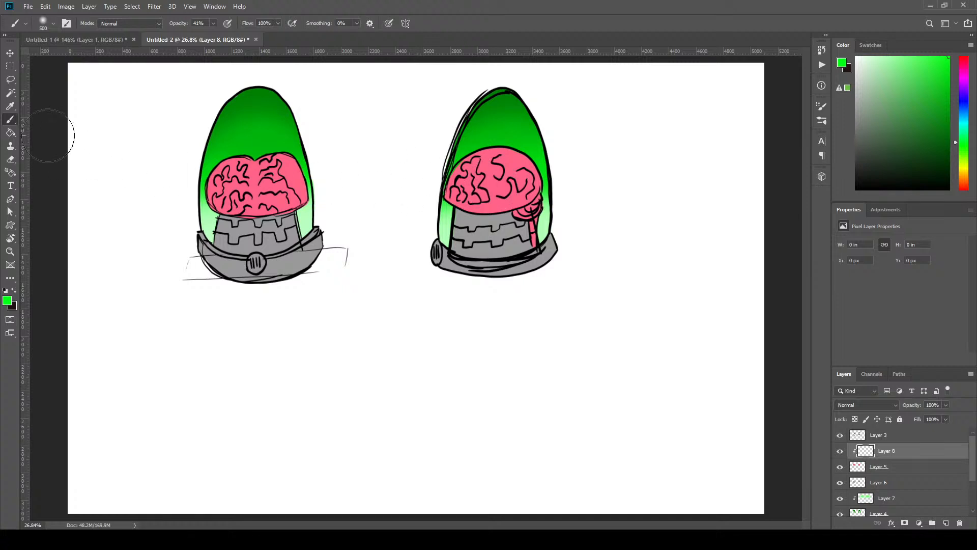
{"action": "left_click", "coordinate": [497, 181], "text": "alt"}
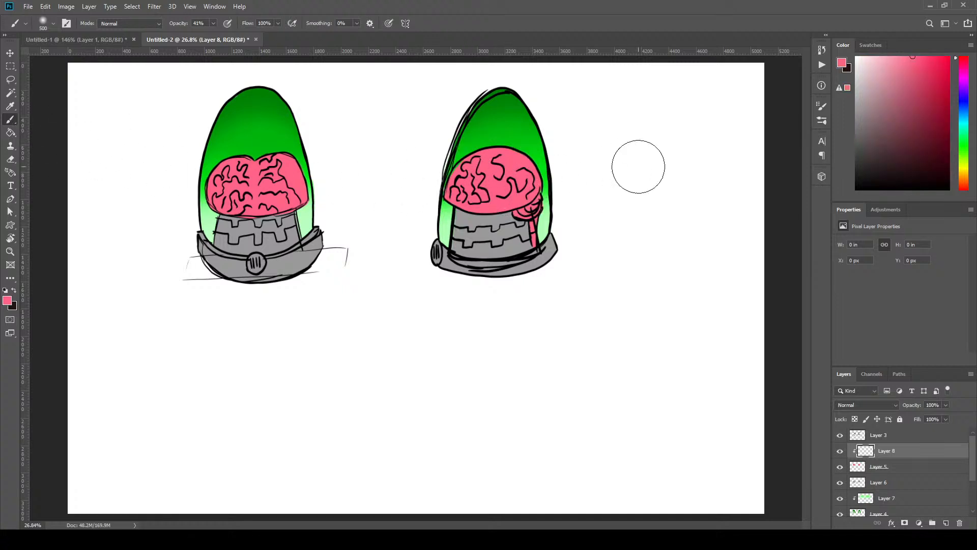
{"action": "left_click_drag", "start_coordinate": [903, 64], "coordinate": [880, 40]}
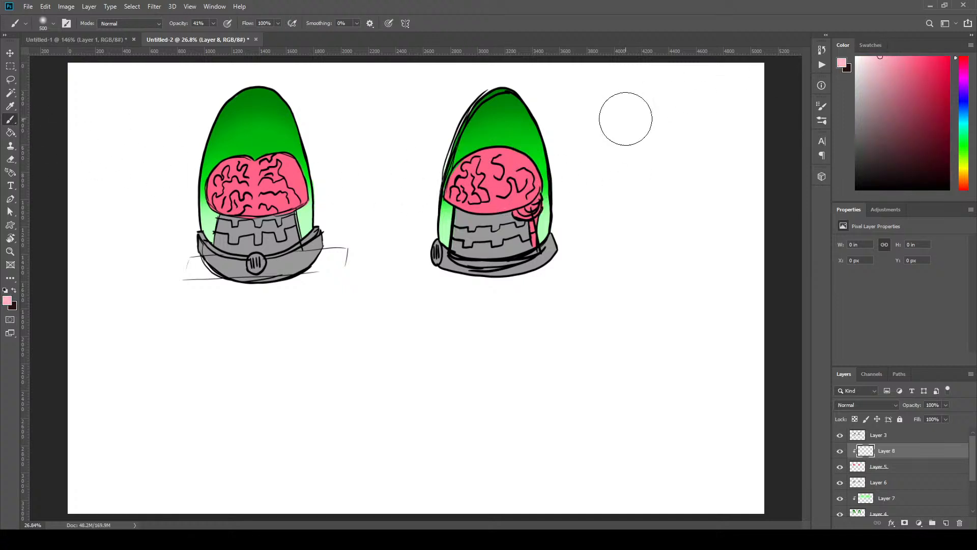
Step: Shrink the soft brush and brush pale pink highlights around the upper and outer areas of both brains
{"action": "key", "text": "bracketleft"}
{"action": "key", "text": "bracketleft"}
{"action": "key", "text": "bracketleft"}
{"action": "key", "text": "bracketleft"}
{"action": "key", "text": "bracketleft"}
{"action": "mouse_move", "coordinate": [449, 192]}
{"action": "left_mouse_down"}
{"action": "mouse_move", "coordinate": [488, 154]}
{"action": "mouse_move", "coordinate": [528, 160]}
{"action": "mouse_move", "coordinate": [546, 178]}
{"action": "left_mouse_up"}
{"action": "mouse_move", "coordinate": [546, 178]}
{"action": "left_mouse_down"}
{"action": "mouse_move", "coordinate": [508, 161]}
{"action": "mouse_move", "coordinate": [469, 167]}
{"action": "mouse_move", "coordinate": [452, 199]}
{"action": "left_mouse_up"}
{"action": "mouse_move", "coordinate": [213, 196]}
{"action": "left_mouse_down"}
{"action": "mouse_move", "coordinate": [258, 156]}
{"action": "mouse_move", "coordinate": [300, 176]}
{"action": "mouse_move", "coordinate": [231, 160]}
{"action": "mouse_move", "coordinate": [216, 221]}
{"action": "left_mouse_up"}
Step: Reduce the brush to 50 px and add small pale pink highlights between the folds of the second brain
{"action": "key", "text": "bracketleft"}
{"action": "key", "text": "bracketleft"}
{"action": "key", "text": "bracketleft"}
{"action": "key", "text": "bracketleft"}
{"action": "key", "text": "bracketleft"}
{"action": "left_click_drag", "start_coordinate": [490, 171], "coordinate": [499, 170]}
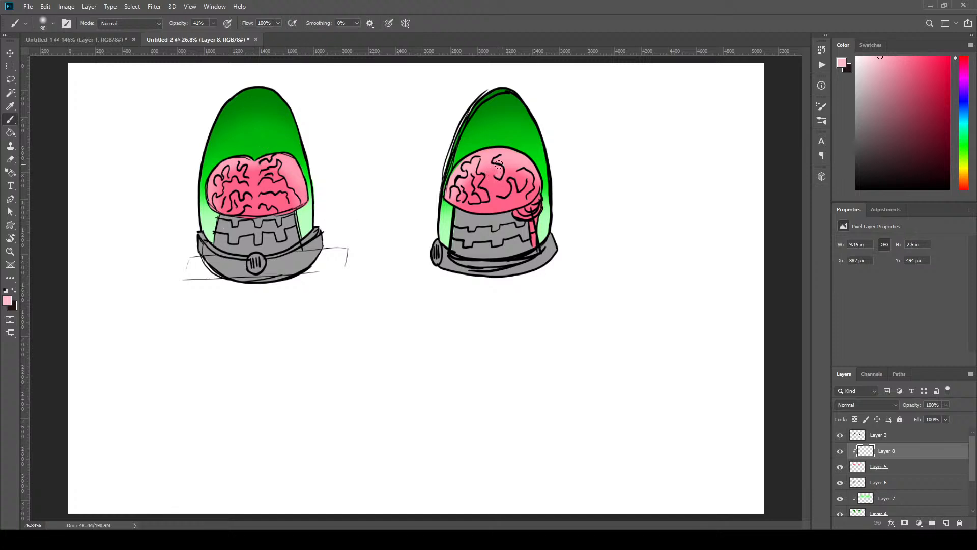
{"action": "key", "text": "bracketleft"}
{"action": "key", "text": "bracketleft"}
{"action": "key", "text": "bracketleft"}
{"action": "mouse_move", "coordinate": [474, 185]}
{"action": "left_mouse_down"}
{"action": "mouse_move", "coordinate": [482, 199]}
{"action": "mouse_move", "coordinate": [504, 179]}
{"action": "mouse_move", "coordinate": [524, 183]}
{"action": "left_mouse_up"}
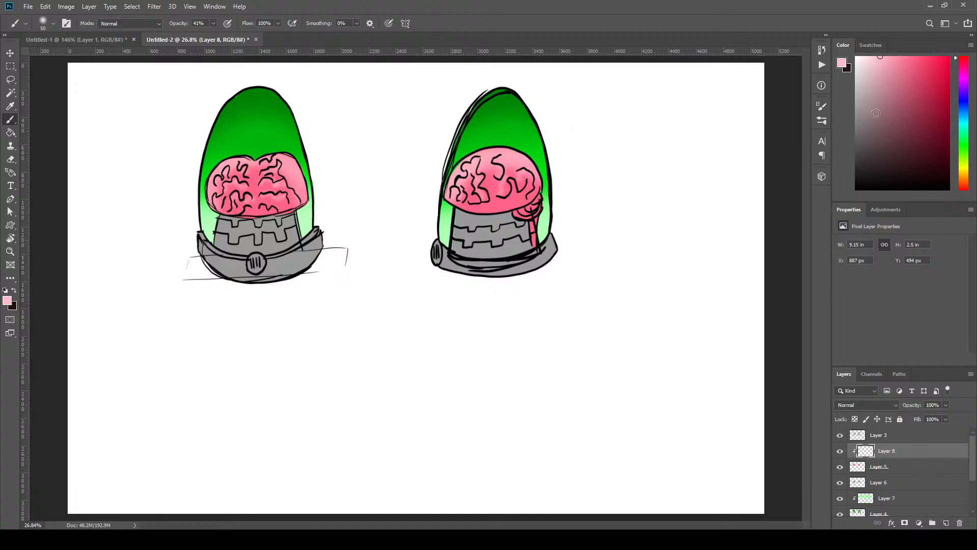
Step: Add a new layer clipped to the grey metal layer and set the foreground colour to white
{"action": "left_click", "coordinate": [893, 482]}
{"action": "left_click", "coordinate": [946, 522]}
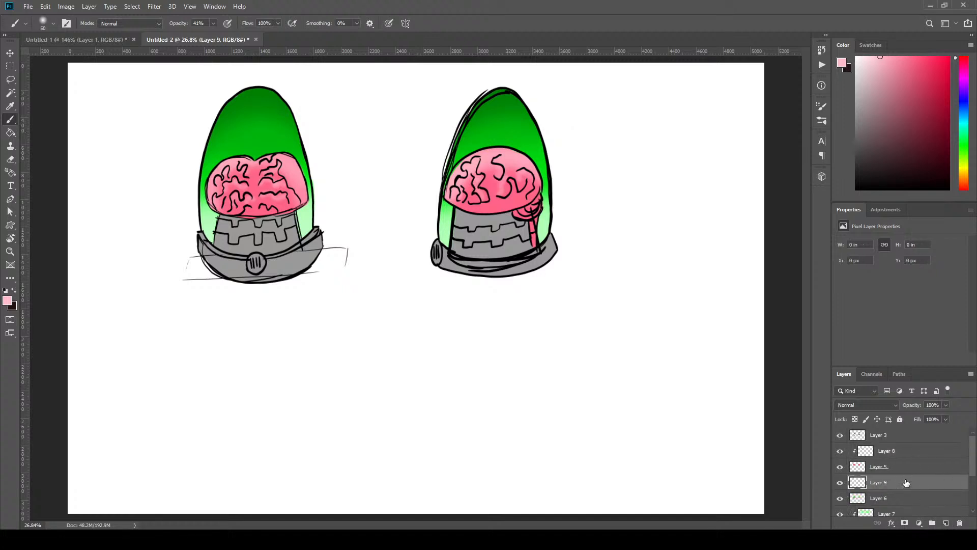
{"action": "left_click_drag", "start_coordinate": [913, 494], "coordinate": [912, 487]}
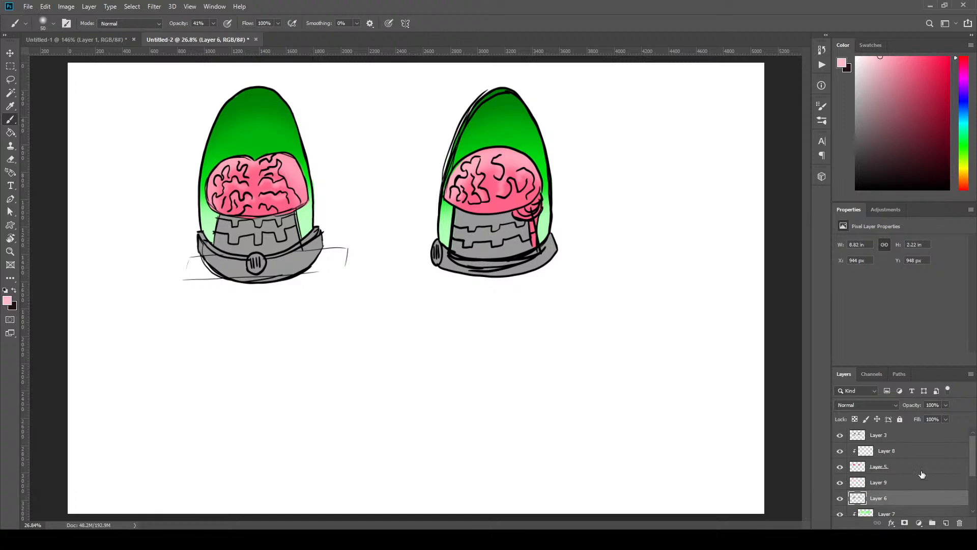
{"action": "left_click", "coordinate": [916, 489], "text": "alt"}
{"action": "left_click", "coordinate": [921, 482]}
{"action": "left_click", "coordinate": [857, 61]}
{"action": "left_click", "coordinate": [855, 57]}
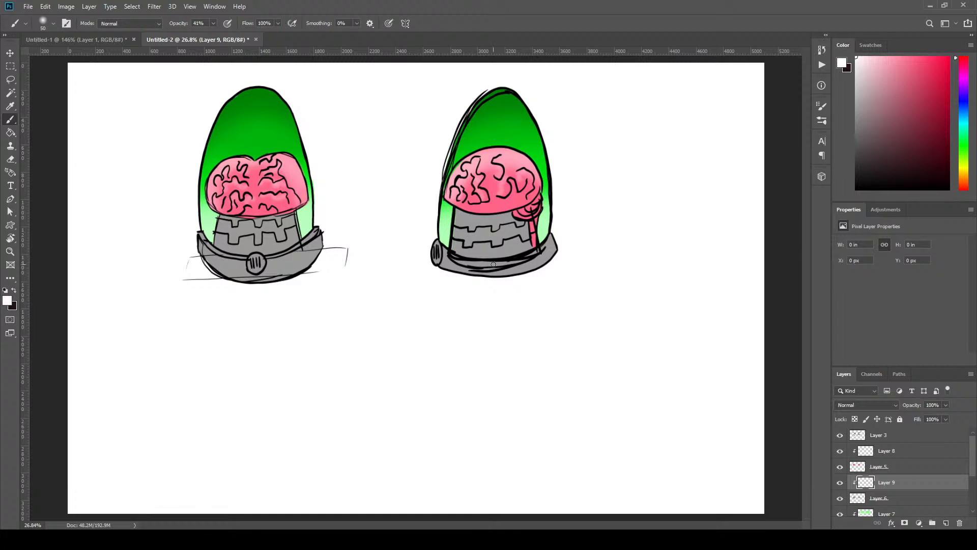
Step: Enlarge the soft brush to 150 px and brush white vertical metallic highlights onto the jaws and collars of both heads
{"action": "key", "text": "bracketright"}
{"action": "key", "text": "bracketright"}
{"action": "key", "text": "bracketright"}
{"action": "key", "text": "bracketright"}
{"action": "key", "text": "bracketright"}
{"action": "key", "text": "bracketright"}
{"action": "key", "text": "bracketright"}
{"action": "mouse_move", "coordinate": [470, 245]}
{"action": "left_mouse_down"}
{"action": "mouse_move", "coordinate": [474, 267]}
{"action": "mouse_move", "coordinate": [475, 209]}
{"action": "mouse_move", "coordinate": [471, 277]}
{"action": "mouse_move", "coordinate": [477, 202]}
{"action": "mouse_move", "coordinate": [471, 275]}
{"action": "left_mouse_up"}
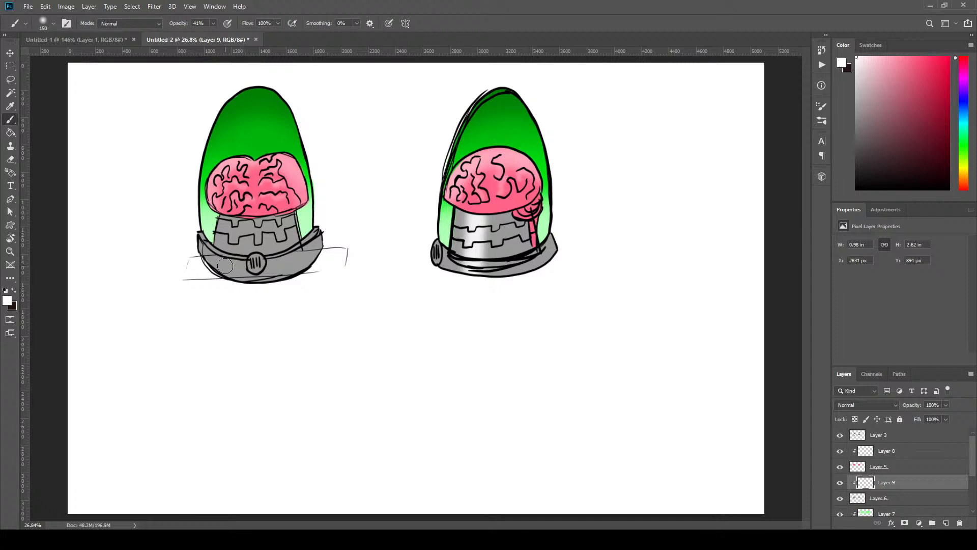
{"action": "mouse_move", "coordinate": [225, 266]}
{"action": "left_mouse_down"}
{"action": "mouse_move", "coordinate": [232, 207]}
{"action": "mouse_move", "coordinate": [282, 211]}
{"action": "mouse_move", "coordinate": [291, 275]}
{"action": "left_mouse_up"}
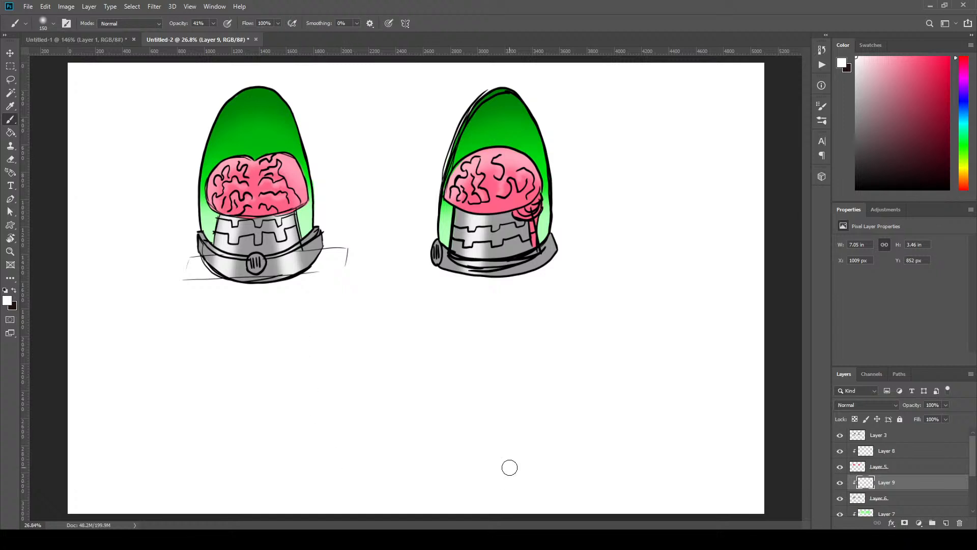
Step: Reduce the brush to 70 px and paint a narrow white highlight down the second head's jaw and collar
{"action": "key", "text": "bracketleft"}
{"action": "key", "text": "bracketleft"}
{"action": "key", "text": "bracketleft"}
{"action": "key", "text": "bracketleft"}
{"action": "key", "text": "bracketleft"}
{"action": "left_click_drag", "start_coordinate": [516, 208], "coordinate": [524, 286]}
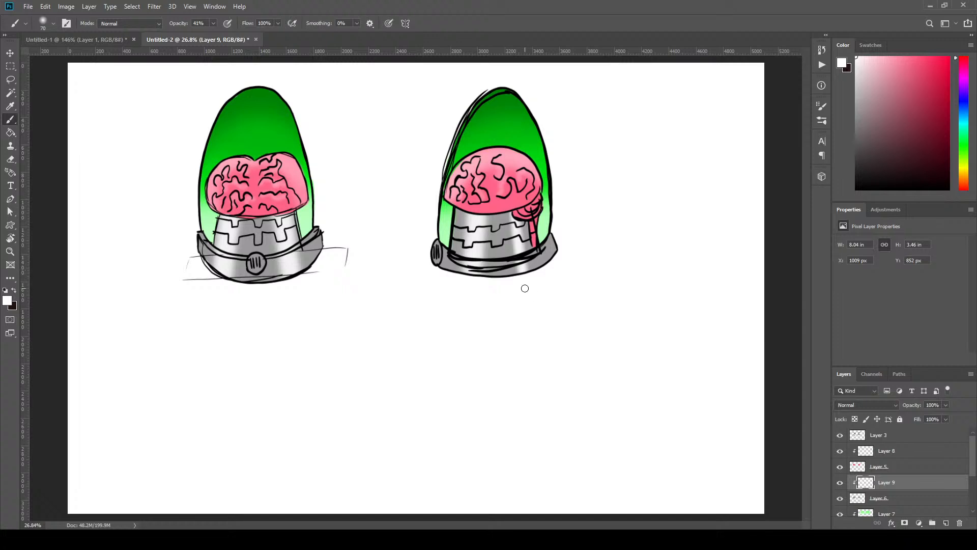
Step: Pick a near-black colour and add a shadow layer clipped to the grey metal layer, stacked above the white highlight layer
{"action": "left_click_drag", "start_coordinate": [886, 123], "coordinate": [830, 190]}
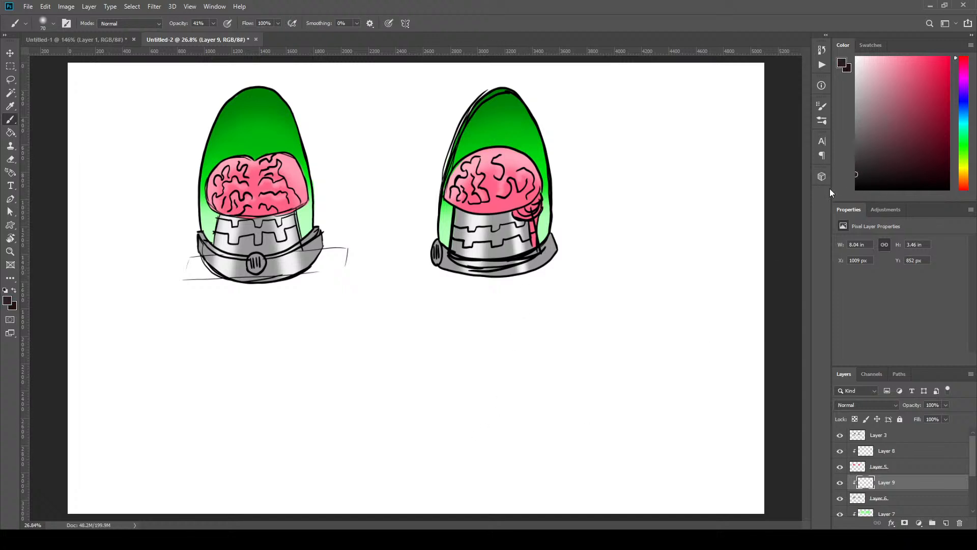
{"action": "left_click", "coordinate": [937, 502]}
{"action": "left_click", "coordinate": [946, 523]}
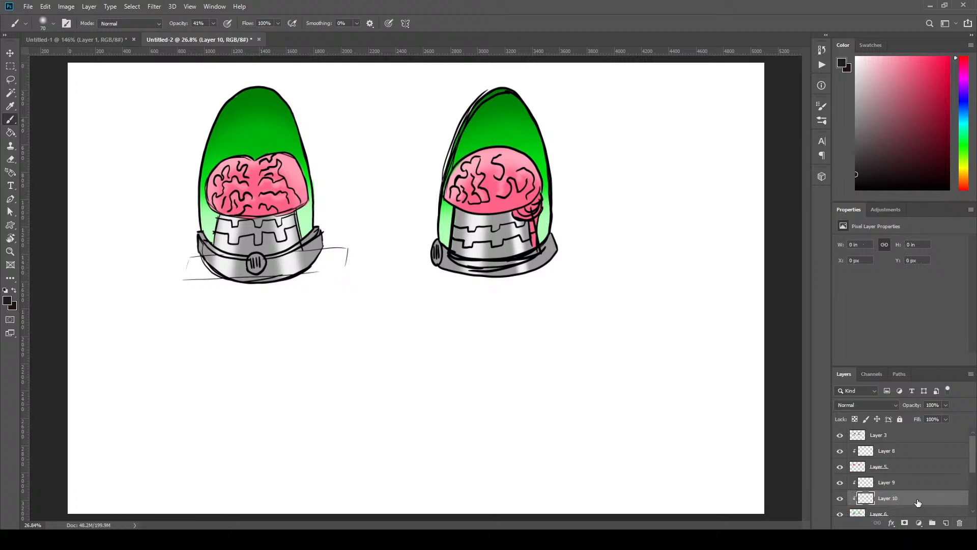
{"action": "key", "text": "ctrl+alt+g"}
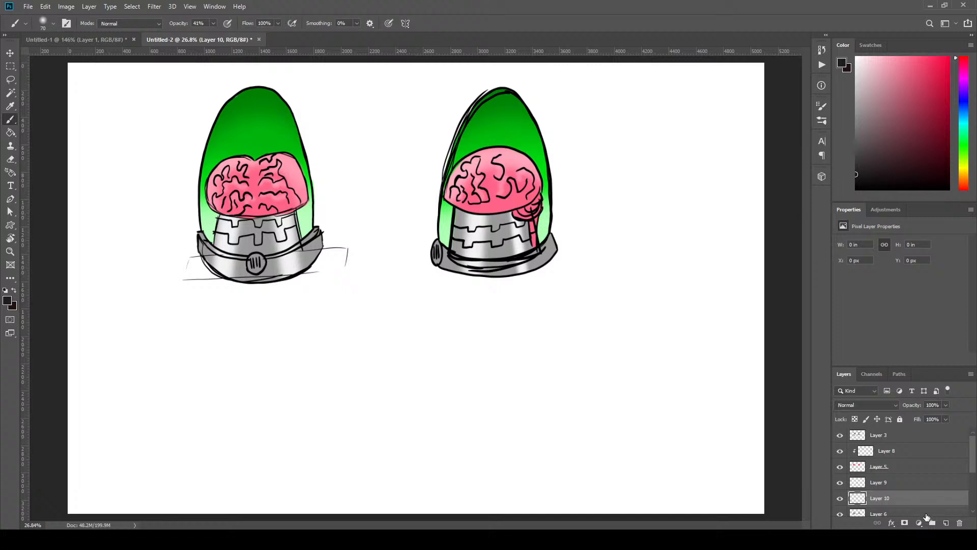
{"action": "key", "text": "ctrl+alt+g"}
{"action": "left_click_drag", "start_coordinate": [973, 451], "coordinate": [973, 467]}
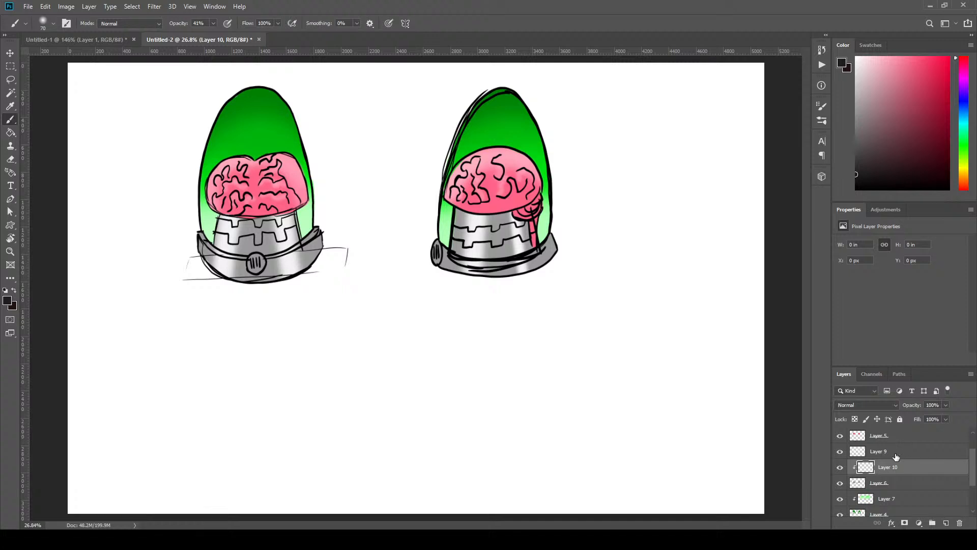
{"action": "left_click_drag", "start_coordinate": [897, 457], "coordinate": [899, 470]}
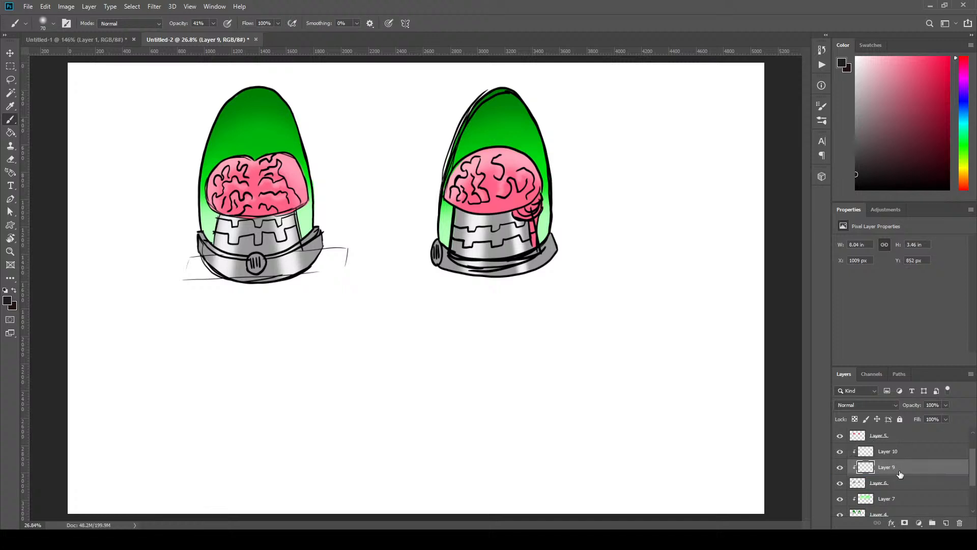
{"action": "left_click", "coordinate": [898, 456]}
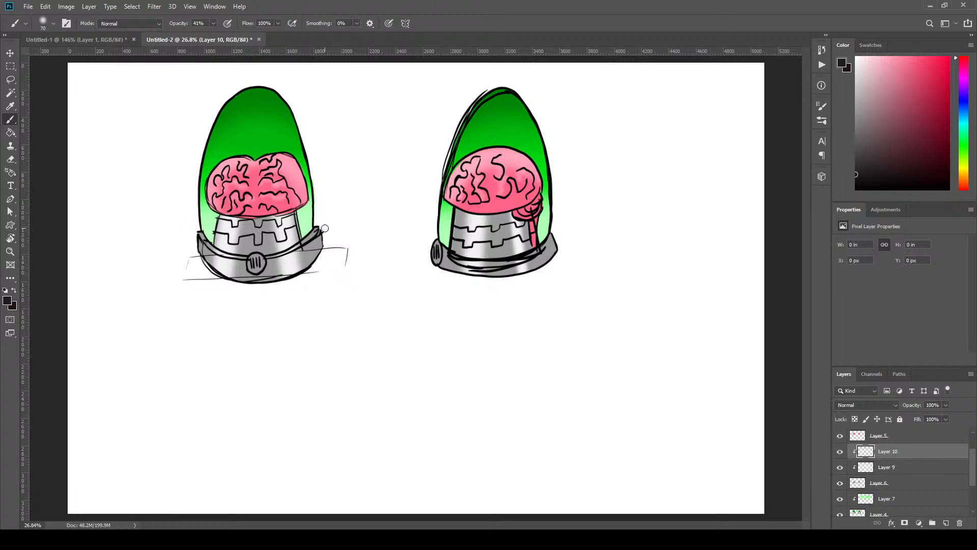
Step: Enlarge the brush to 90 px and brush a dark vertical shadow through the middle of the first head's jaw and collar
{"action": "key", "text": "bracketright"}
{"action": "key", "text": "bracketright"}
{"action": "left_click_drag", "start_coordinate": [246, 253], "coordinate": [249, 220]}
{"action": "key", "text": "ctrl+z"}
{"action": "mouse_move", "coordinate": [246, 279]}
{"action": "left_mouse_down"}
{"action": "mouse_move", "coordinate": [254, 194]}
{"action": "mouse_move", "coordinate": [246, 301]}
{"action": "mouse_move", "coordinate": [259, 188]}
{"action": "left_mouse_up"}
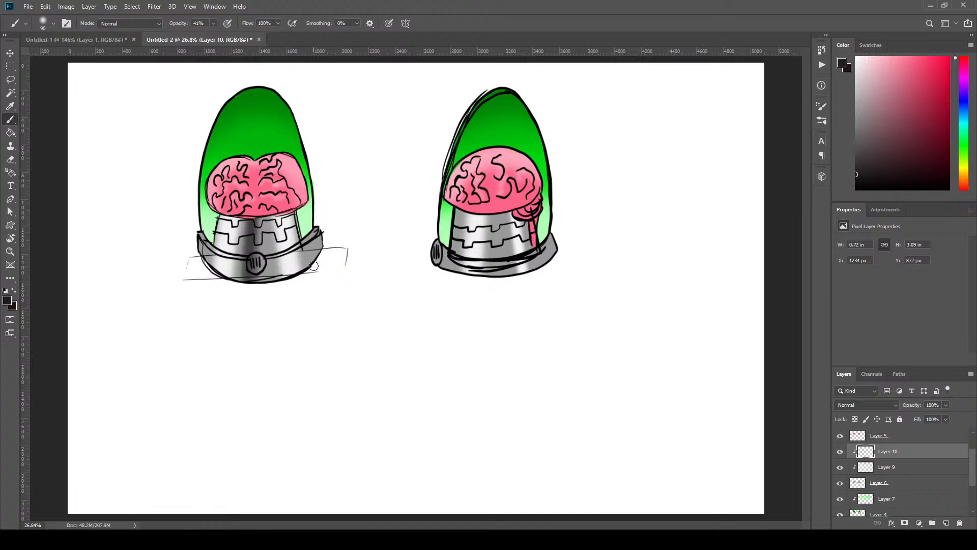
Step: Darken both outer ends of the first head's collar and undo the last stroke
{"action": "left_click_drag", "start_coordinate": [311, 262], "coordinate": [321, 228]}
{"action": "left_click_drag", "start_coordinate": [202, 258], "coordinate": [203, 233]}
{"action": "left_click_drag", "start_coordinate": [321, 256], "coordinate": [314, 228]}
{"action": "key", "text": "ctrl+z"}
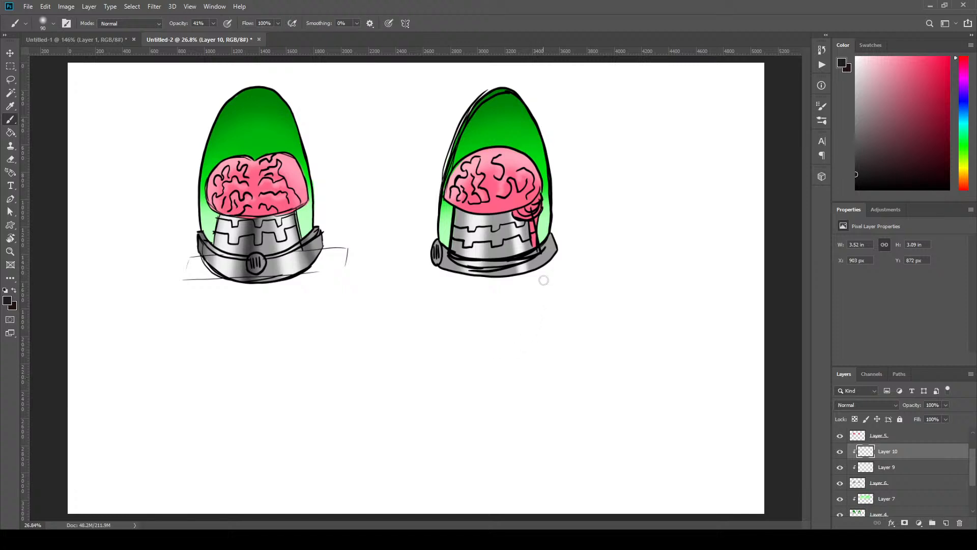
Step: Brush dark vertical shadows onto the second head's jaw and collar, including its side edges
{"action": "left_click_drag", "start_coordinate": [543, 232], "coordinate": [551, 262]}
{"action": "mouse_move", "coordinate": [502, 286]}
{"action": "left_mouse_down"}
{"action": "mouse_move", "coordinate": [493, 183]}
{"action": "mouse_move", "coordinate": [506, 305]}
{"action": "left_mouse_up"}
{"action": "left_click_drag", "start_coordinate": [479, 163], "coordinate": [502, 308]}
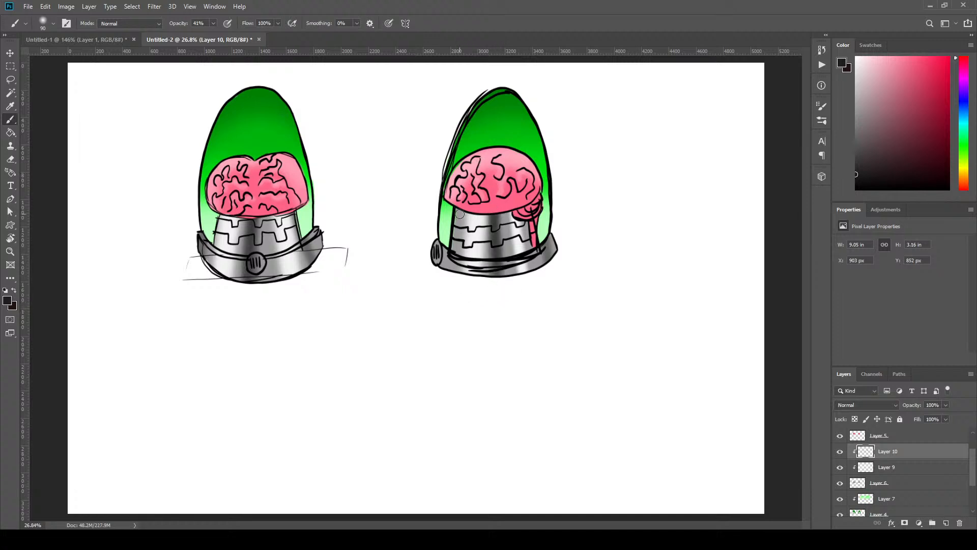
{"action": "left_click_drag", "start_coordinate": [445, 269], "coordinate": [445, 164]}
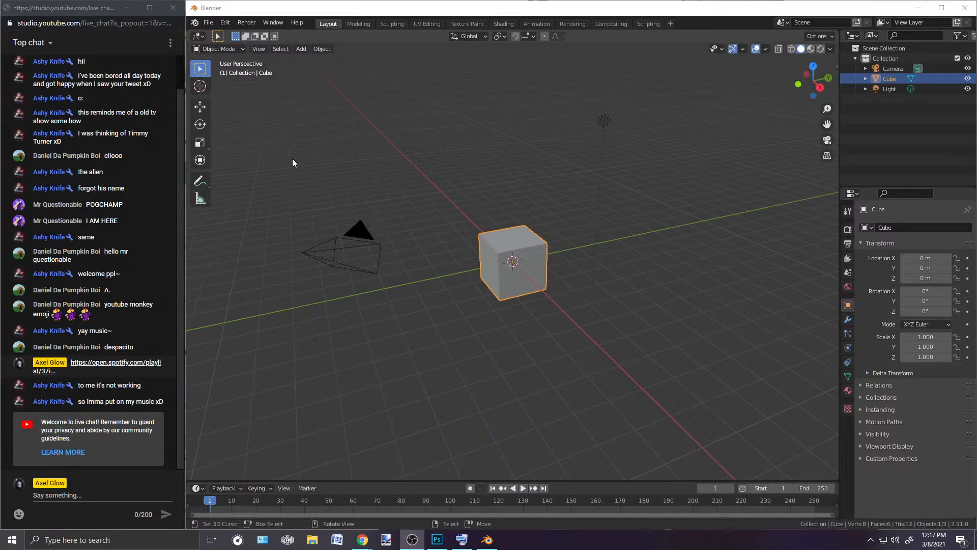
Step: Switch to Blender and open the recent file Eyehat.blend
{"action": "left_click_drag", "start_coordinate": [180, 146], "coordinate": [183, 244]}
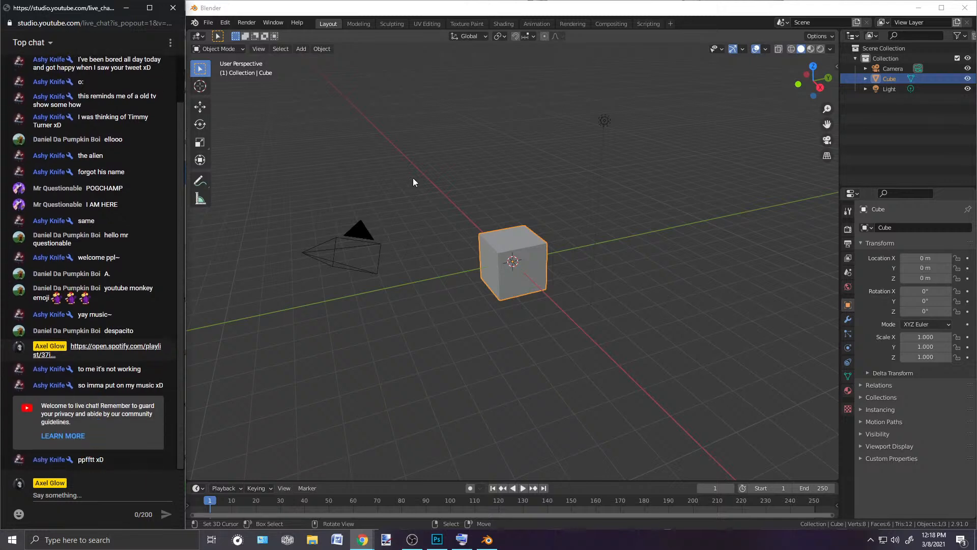
{"action": "middle_click_drag", "start_coordinate": [512, 271], "coordinate": [550, 243]}
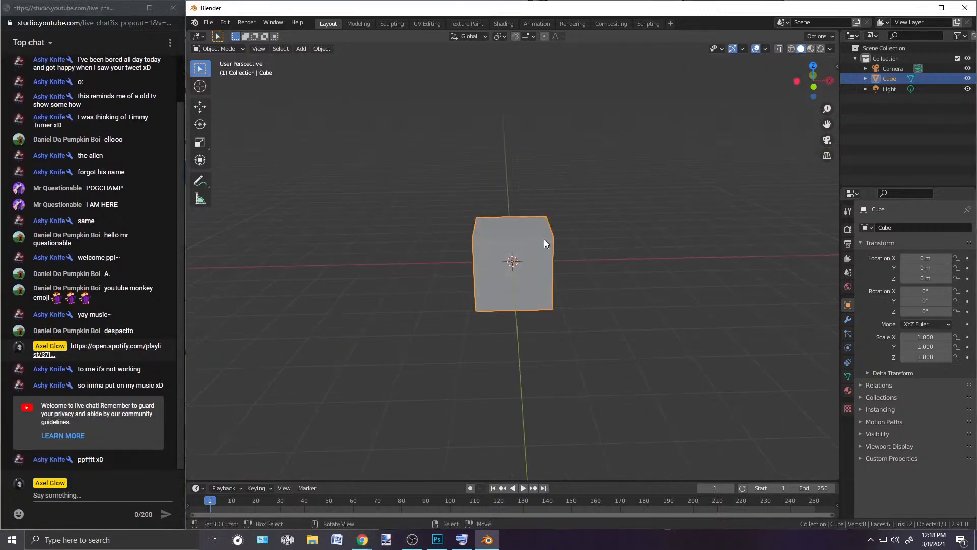
{"action": "left_click", "coordinate": [209, 22]}
{"action": "mouse_move", "coordinate": [230, 54]}
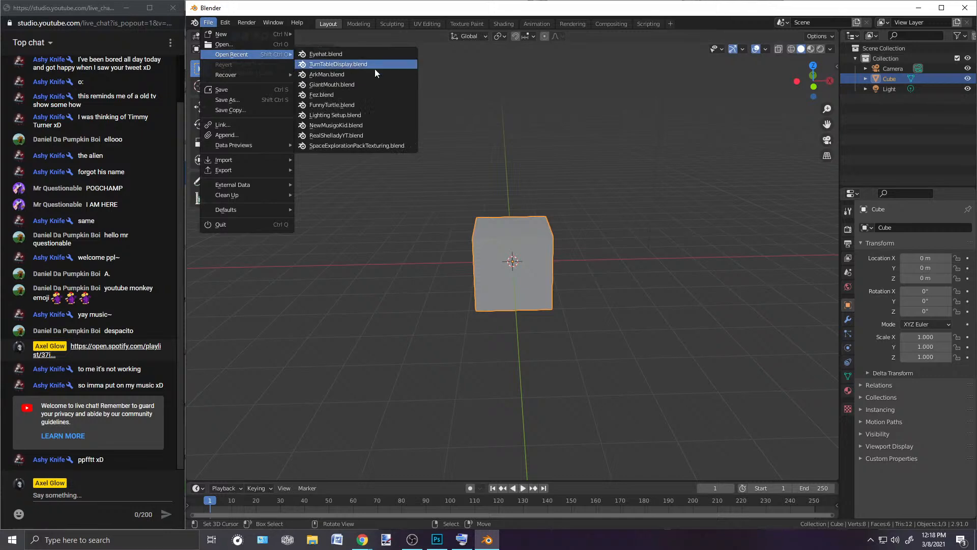
{"action": "left_click", "coordinate": [333, 54]}
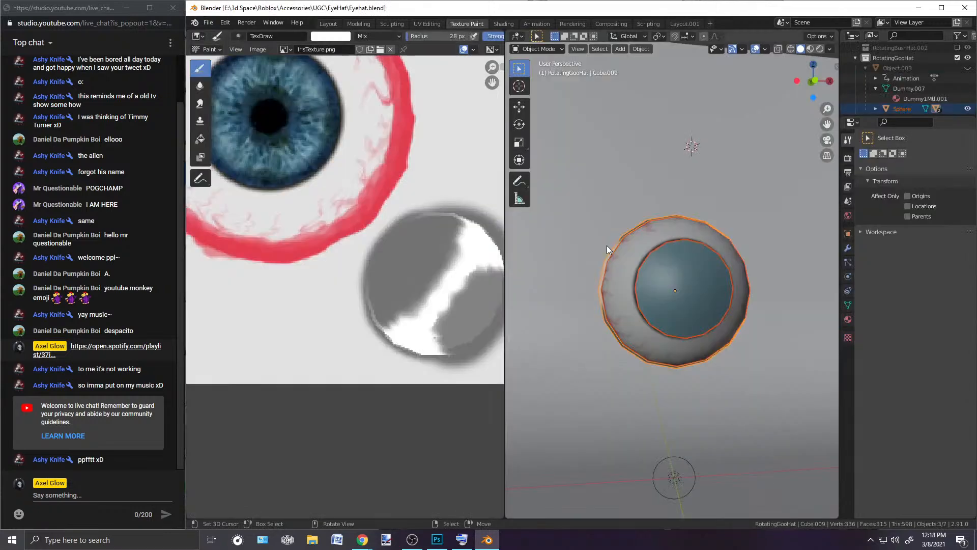
Step: Display the eyeball hat in material preview, deselect it, and examine its textures from the front, sides and back
{"action": "middle_click_drag", "start_coordinate": [728, 274], "coordinate": [682, 157]}
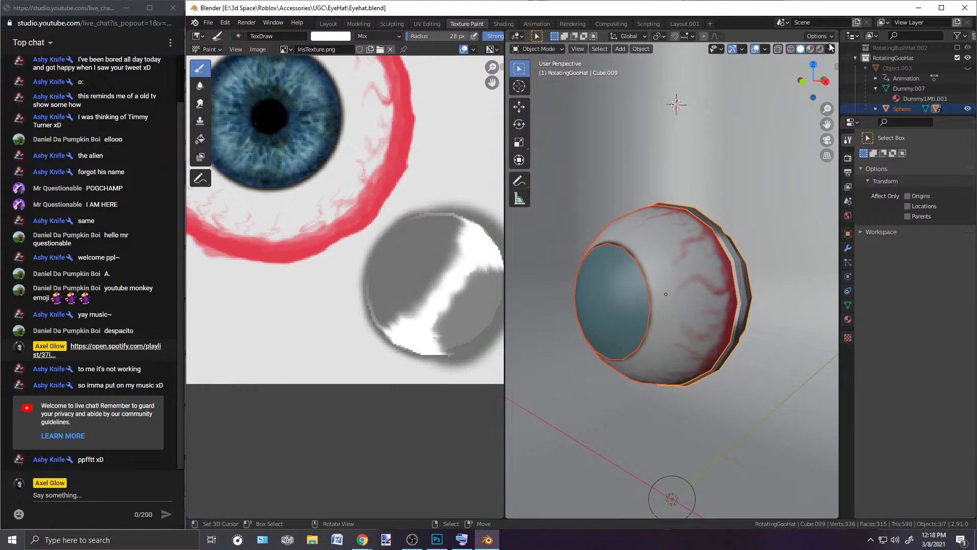
{"action": "left_click", "coordinate": [810, 49]}
{"action": "middle_click_drag", "start_coordinate": [598, 219], "coordinate": [734, 226]}
{"action": "left_click", "coordinate": [780, 178]}
{"action": "middle_click_drag", "start_coordinate": [780, 179], "coordinate": [583, 224]}
{"action": "middle_click_drag", "start_coordinate": [560, 291], "coordinate": [671, 260]}
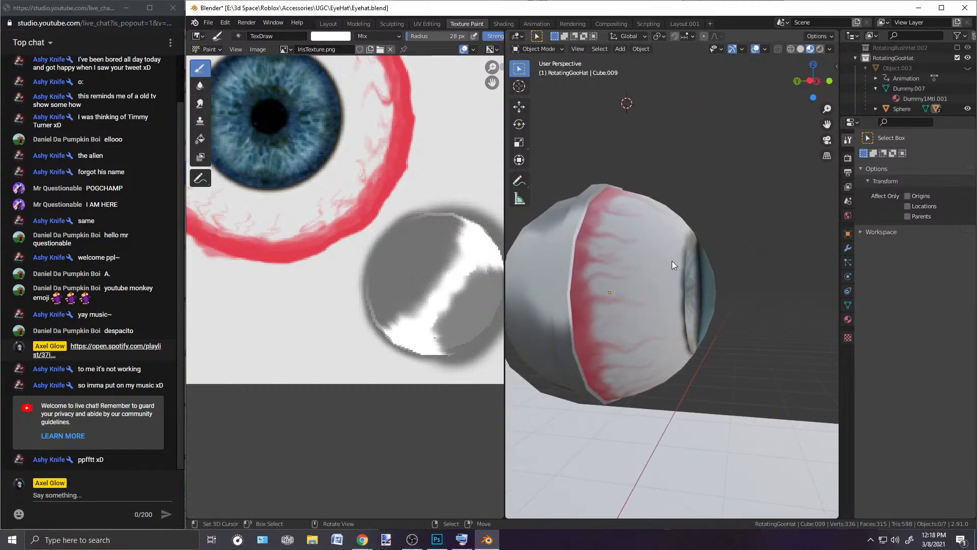
{"action": "scroll", "coordinate": [661, 249], "scroll_direction": "up", "scroll_amount": 2}
{"action": "middle_click_drag", "start_coordinate": [647, 230], "coordinate": [693, 255]}
{"action": "scroll", "coordinate": [716, 277], "scroll_direction": "down", "scroll_amount": 3}
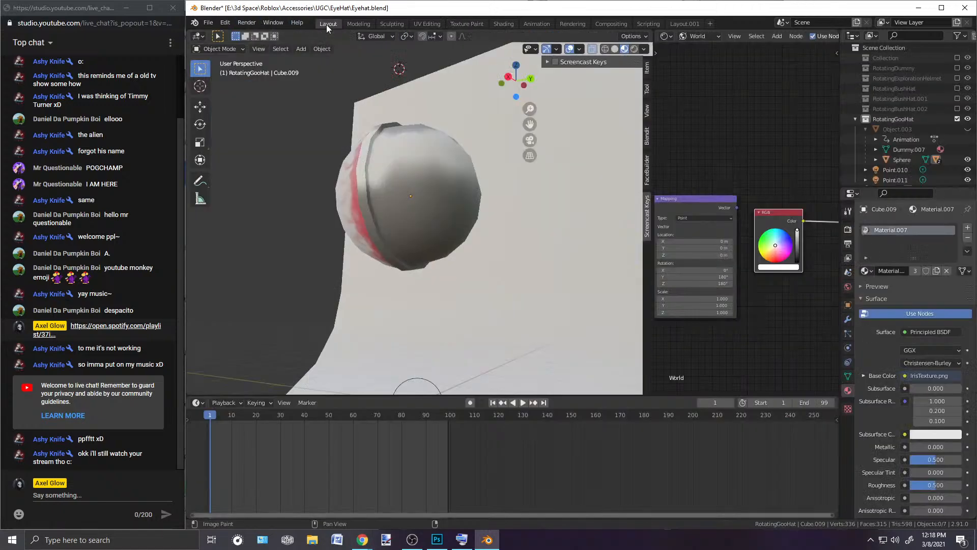
Step: Switch to the Layout workspace and unhide the dummy body, Object.003, in the RotatingGooHat collection
{"action": "left_click", "coordinate": [329, 23]}
{"action": "middle_click_drag", "start_coordinate": [332, 198], "coordinate": [432, 204]}
{"action": "left_click", "coordinate": [967, 129]}
{"action": "scroll", "coordinate": [478, 201], "scroll_direction": "down", "scroll_amount": 3}
{"action": "scroll", "coordinate": [469, 207], "scroll_direction": "down", "scroll_amount": 2}
{"action": "middle_click_drag", "start_coordinate": [469, 209], "coordinate": [484, 249]}
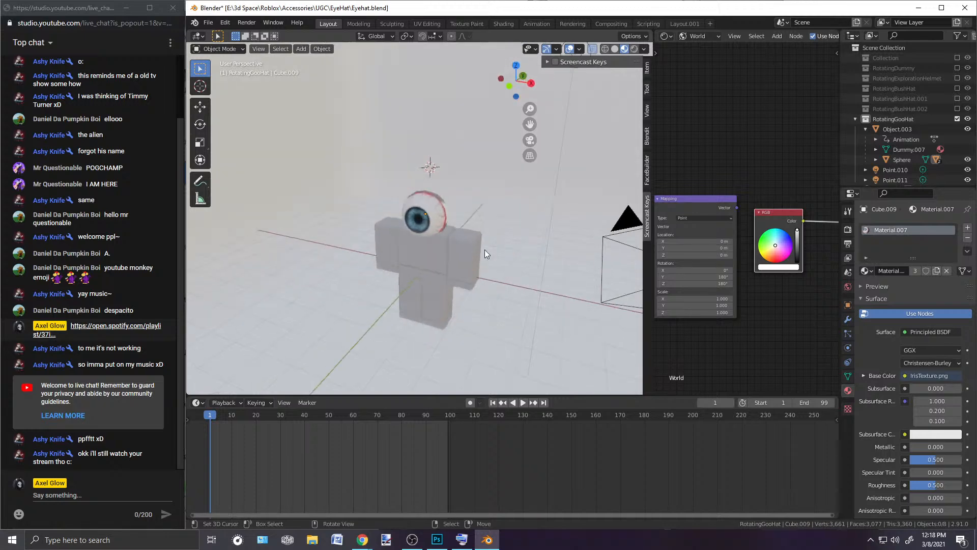
{"action": "scroll", "coordinate": [509, 227], "scroll_direction": "up", "scroll_amount": 4}
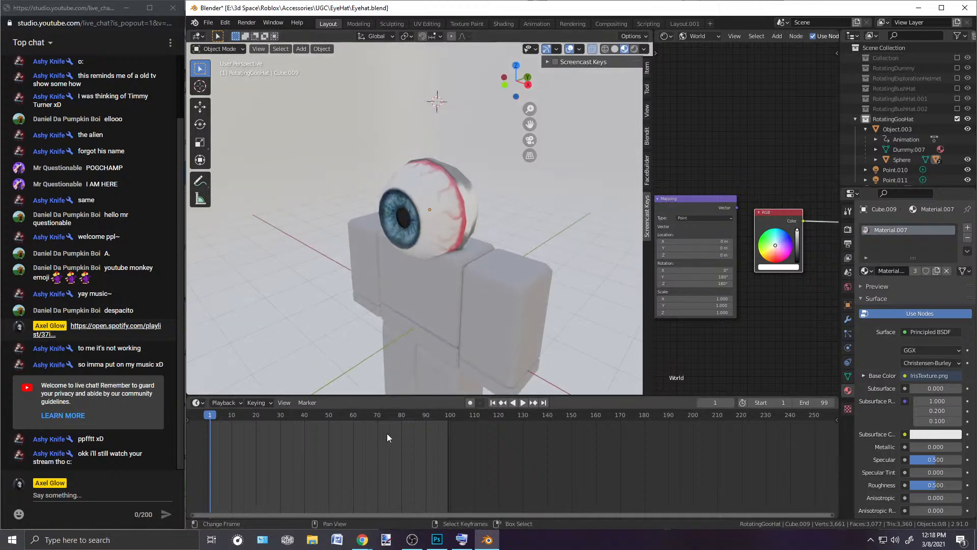
Step: Play the turntable animation through the camera view, stop it, and return to frame 1
{"action": "key", "text": "space"}
{"action": "scroll", "coordinate": [386, 433], "scroll_direction": "left", "scroll_amount": 5, "text": "ctrl"}
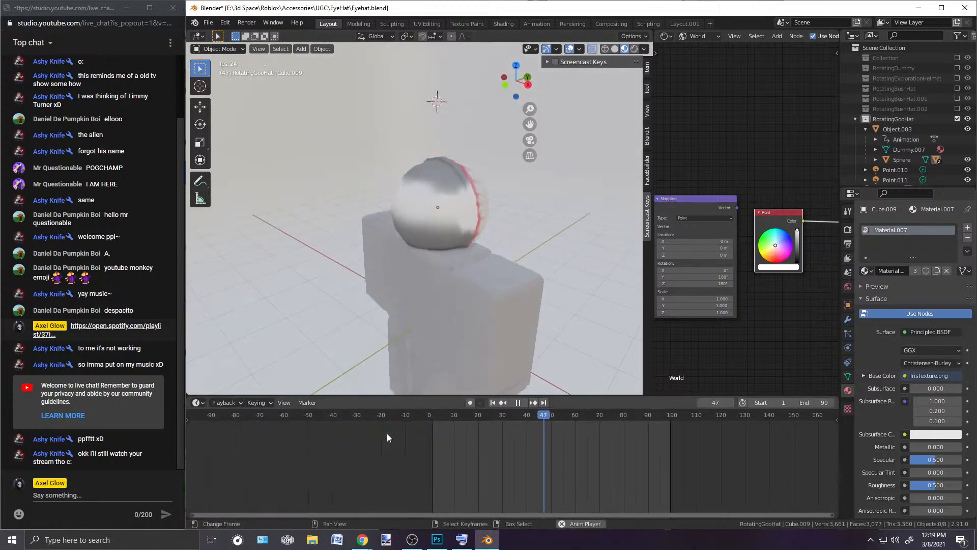
{"action": "key", "text": "KP_0"}
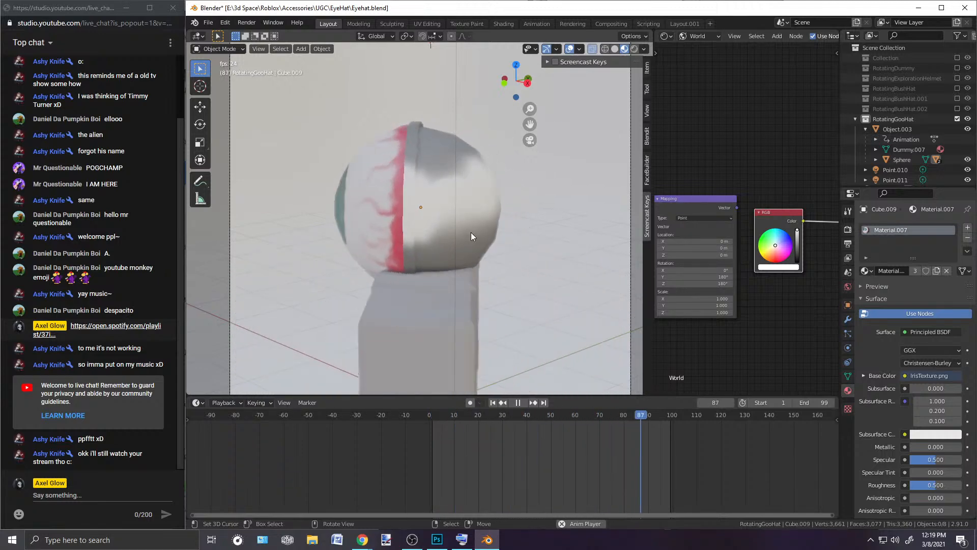
{"action": "key", "text": "space"}
{"action": "left_click_drag", "start_coordinate": [670, 417], "coordinate": [432, 417]}
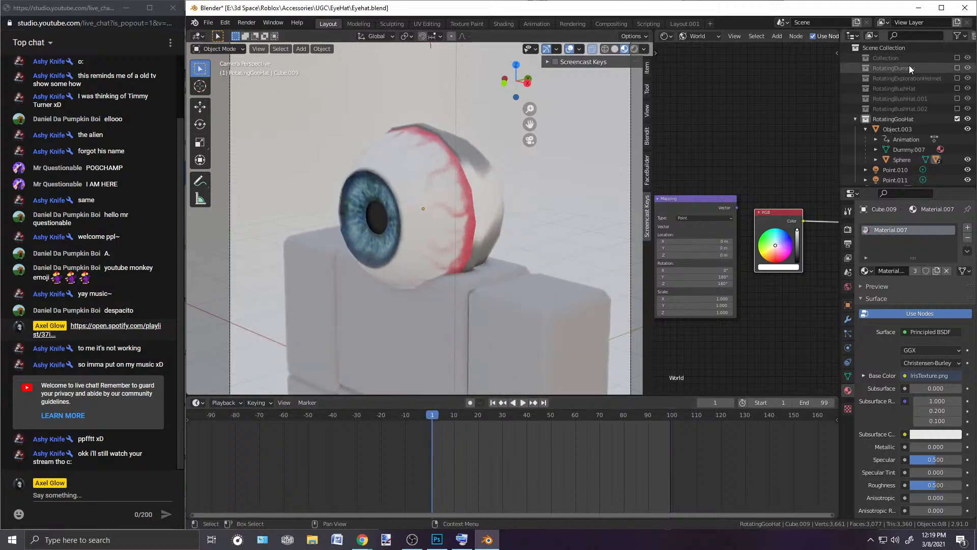
Step: Duplicate the RotatingGooHat collection and exclude the original collection from the view layer
{"action": "left_click", "coordinate": [857, 119]}
{"action": "right_click", "coordinate": [893, 116]}
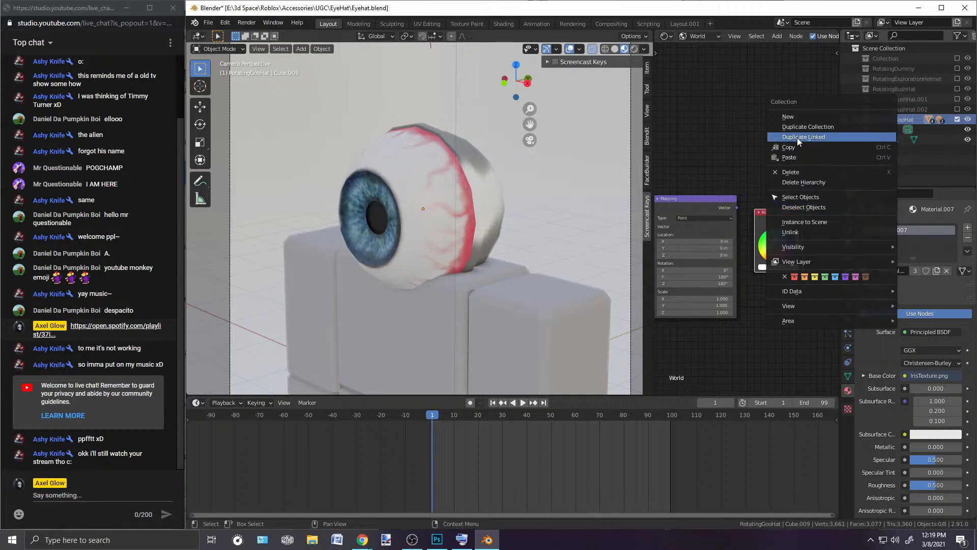
{"action": "left_click", "coordinate": [808, 127]}
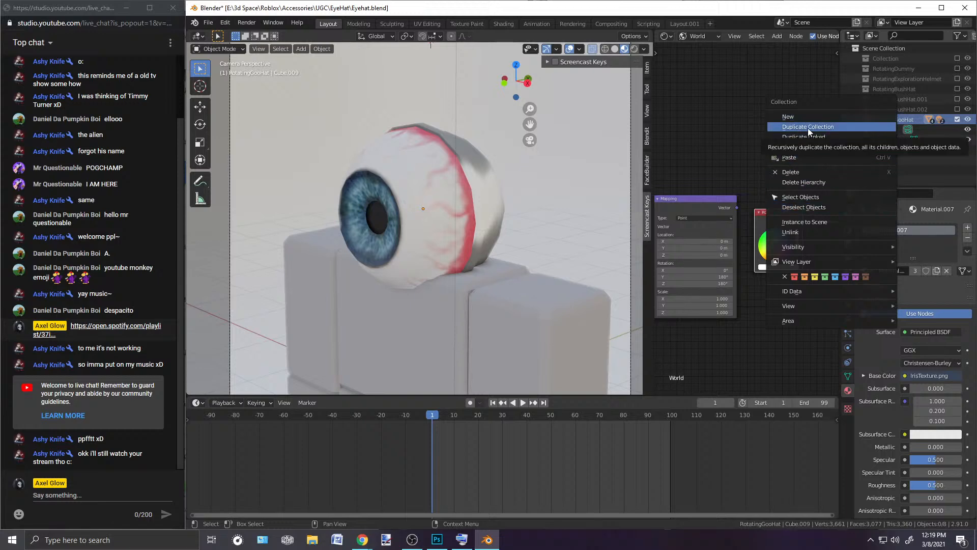
{"action": "left_click", "coordinate": [908, 130]}
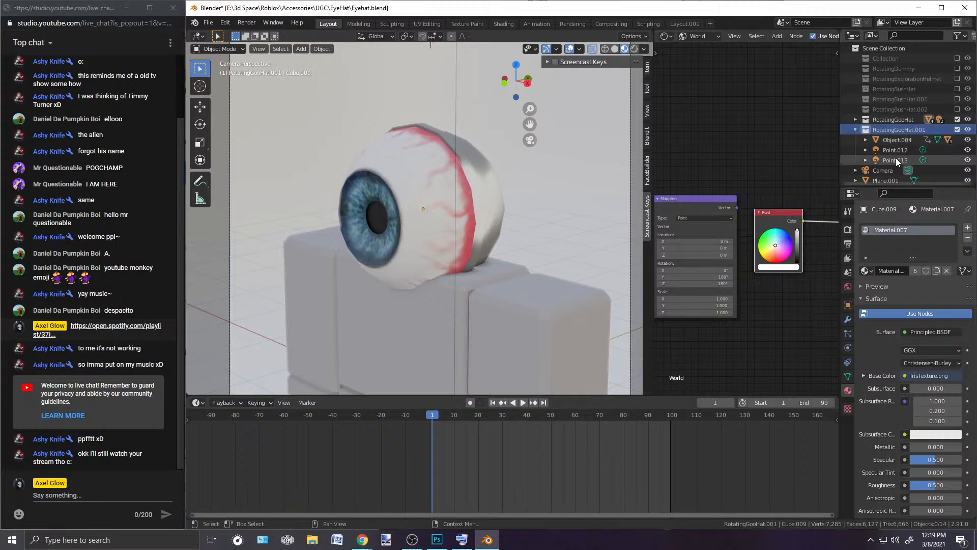
{"action": "left_click", "coordinate": [899, 119]}
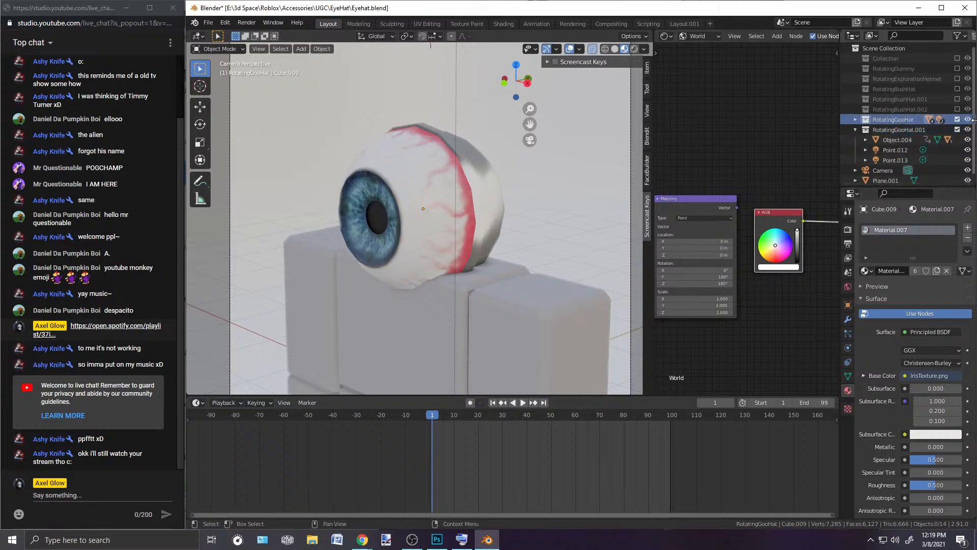
{"action": "left_click", "coordinate": [956, 120]}
{"action": "left_click", "coordinate": [902, 128]}
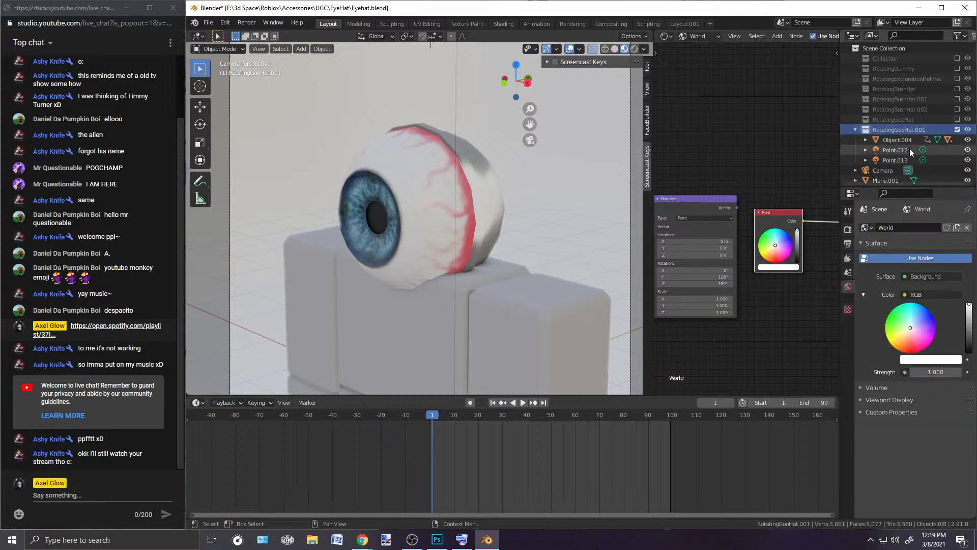
Step: Expand Object.004 in the duplicated collection and toggle the visibility of the dummy and Sphere.002 to identify the hat parts
{"action": "scroll", "coordinate": [909, 148], "scroll_direction": "down", "scroll_amount": 1}
{"action": "left_click", "coordinate": [887, 135]}
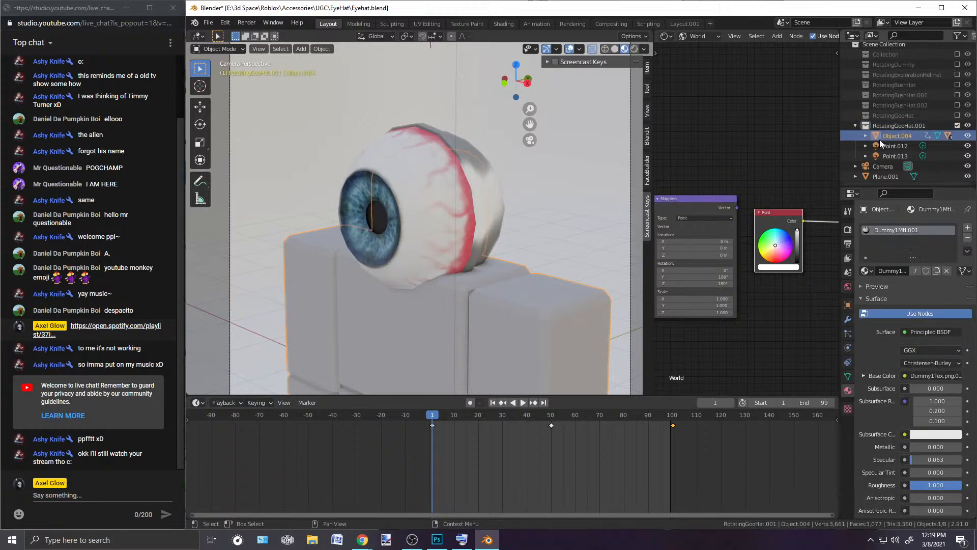
{"action": "left_click", "coordinate": [865, 136]}
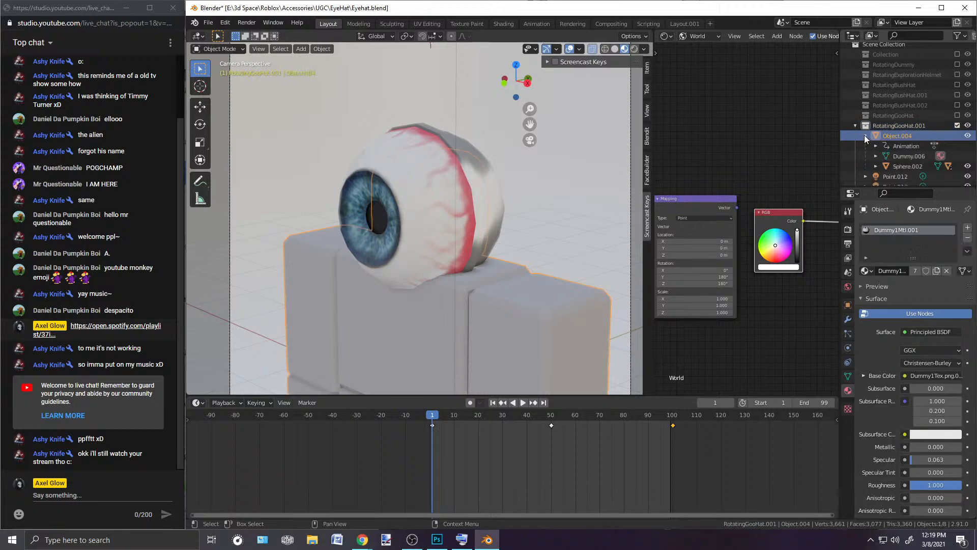
{"action": "left_click", "coordinate": [865, 136]}
{"action": "key", "text": "h"}
{"action": "key", "text": "alt+h"}
{"action": "left_click", "coordinate": [864, 135]}
{"action": "left_click", "coordinate": [967, 167]}
{"action": "left_click", "coordinate": [967, 166]}
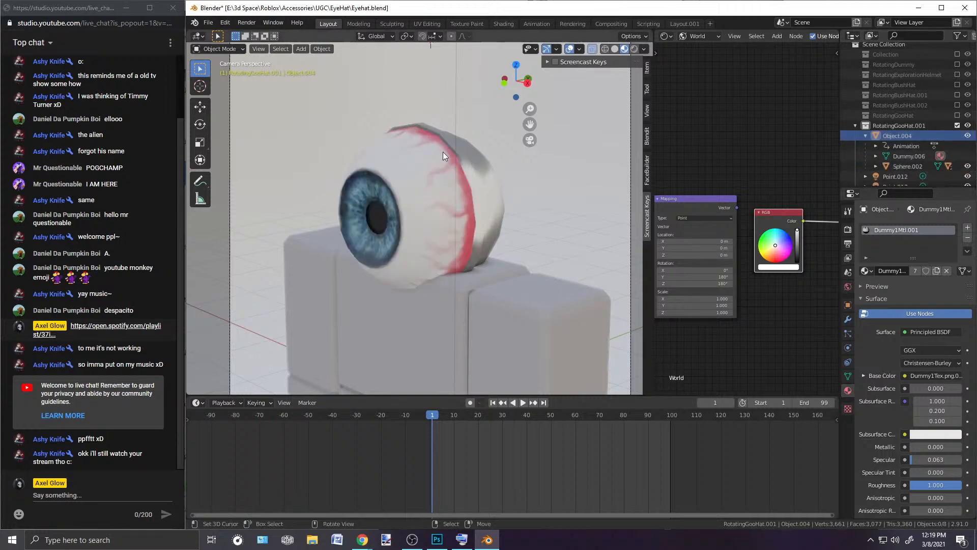
Step: Delete the eyeball sphere and its back shell from the duplicated dummy, leaving the bare character
{"action": "left_click", "coordinate": [228, 48]}
{"action": "left_click", "coordinate": [449, 143]}
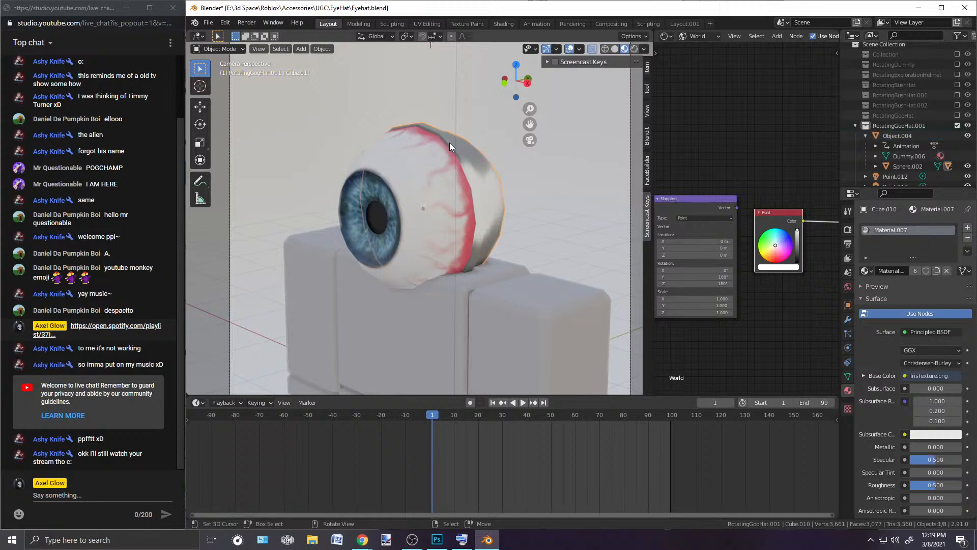
{"action": "left_click", "coordinate": [376, 147]}
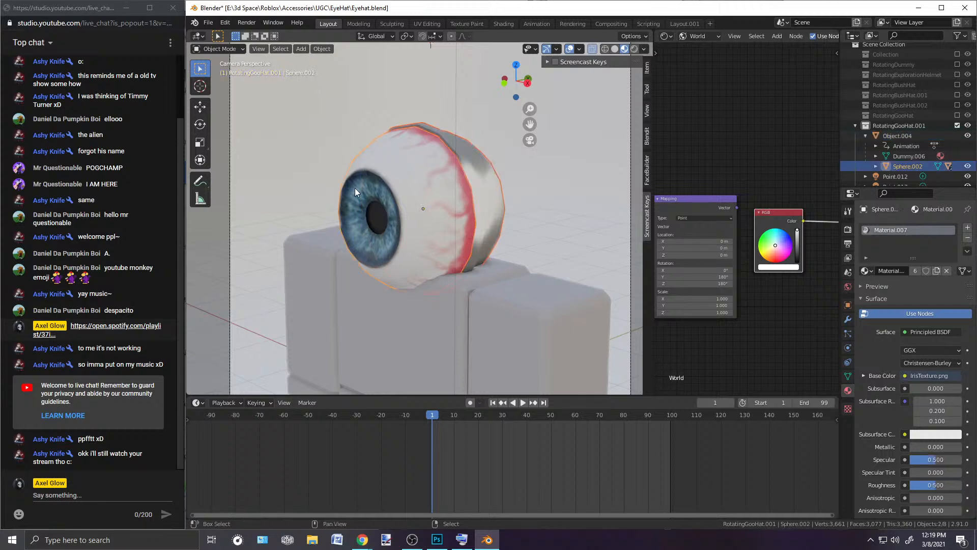
{"action": "key", "text": "Delete"}
{"action": "middle_click_drag", "start_coordinate": [411, 139], "coordinate": [438, 173]}
{"action": "scroll", "coordinate": [479, 189], "scroll_direction": "up", "scroll_amount": 3}
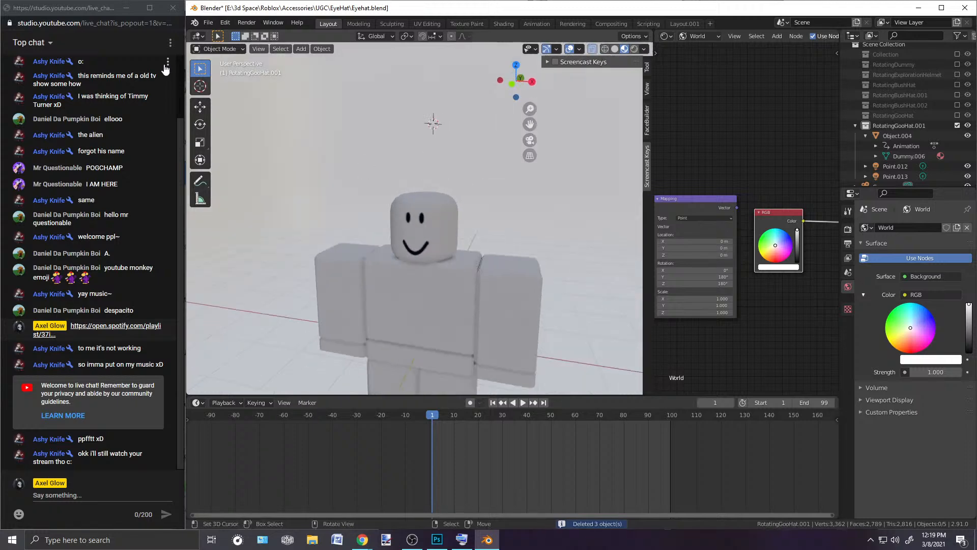
Step: Start saving the scene as a new file, creating and opening a Brainhat folder inside the UGC directory
{"action": "left_click", "coordinate": [209, 23]}
{"action": "left_click", "coordinate": [234, 96]}
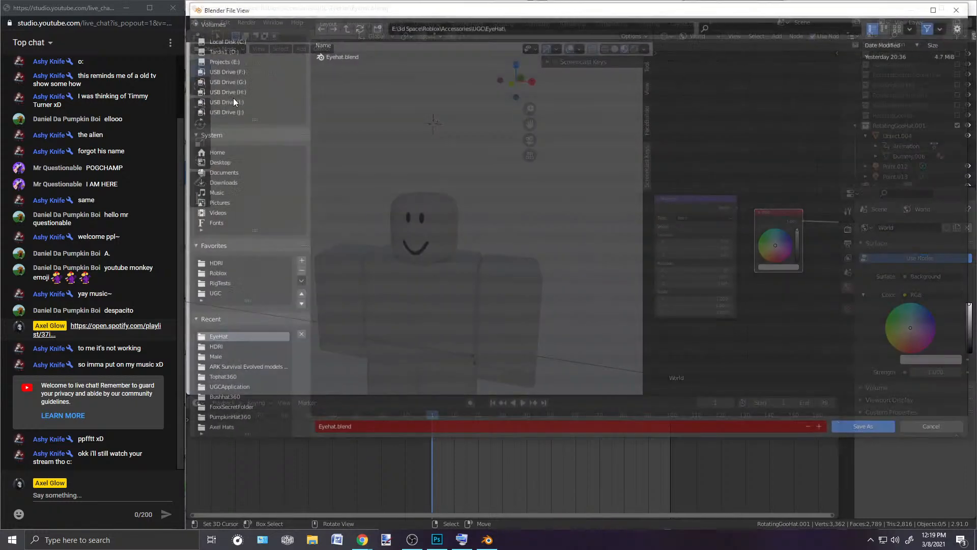
{"action": "left_click", "coordinate": [332, 429]}
{"action": "left_click", "coordinate": [332, 429]}
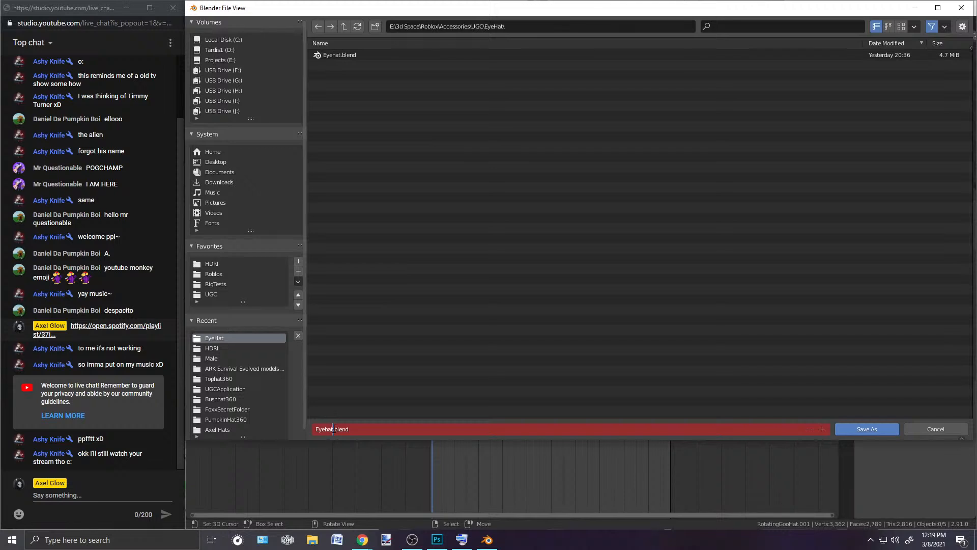
{"action": "left_click", "coordinate": [343, 26]}
{"action": "left_click", "coordinate": [344, 25]}
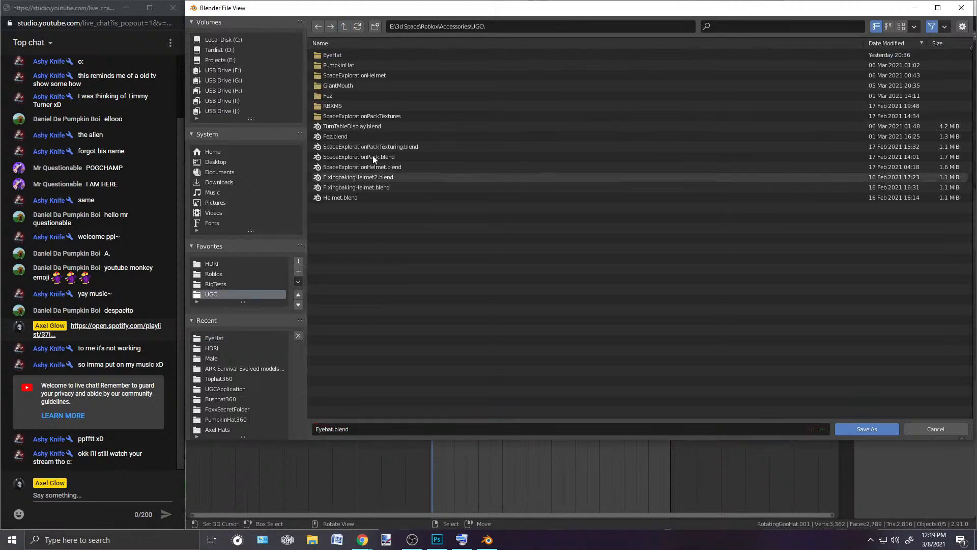
{"action": "left_click", "coordinate": [375, 26]}
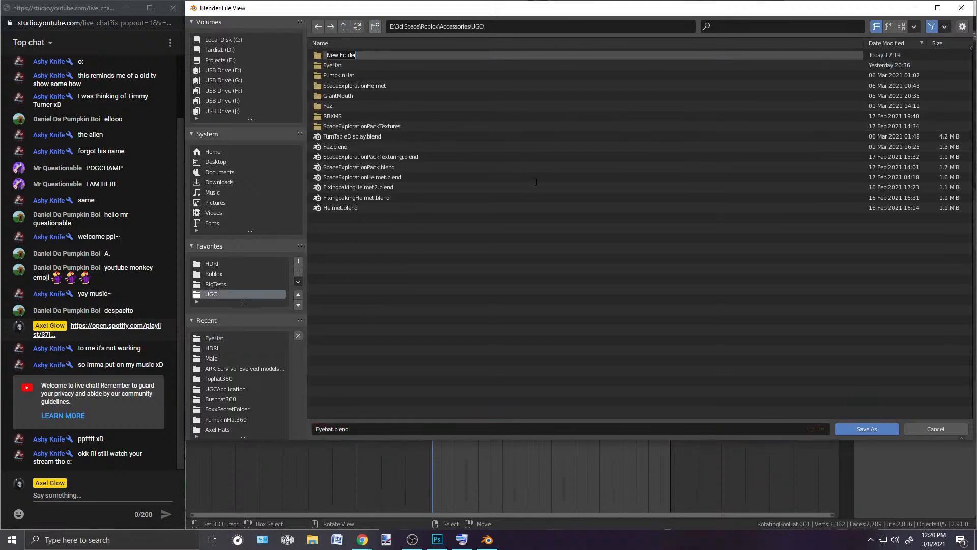
{"action": "key", "text": "BackSpace"}
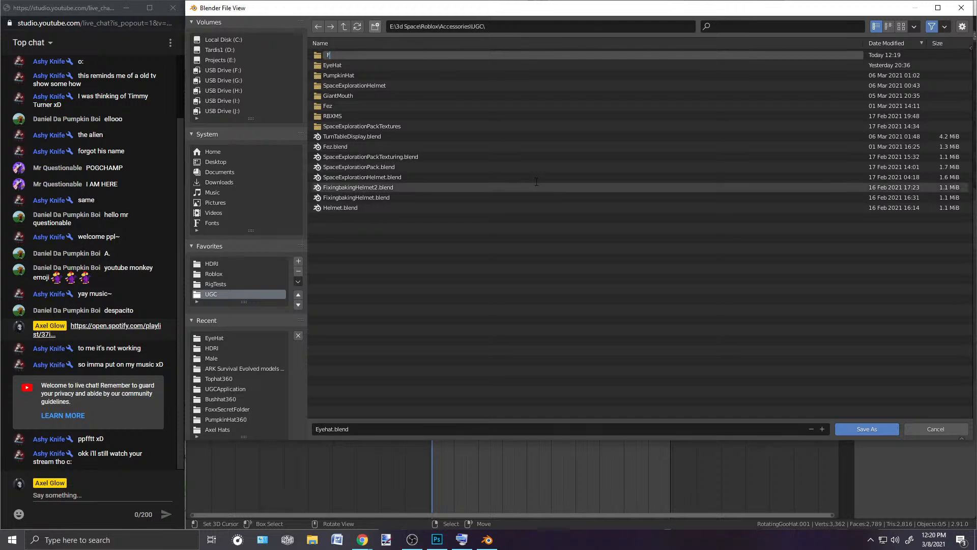
{"action": "type", "text": "Brainhat"}
{"action": "key", "text": "Return"}
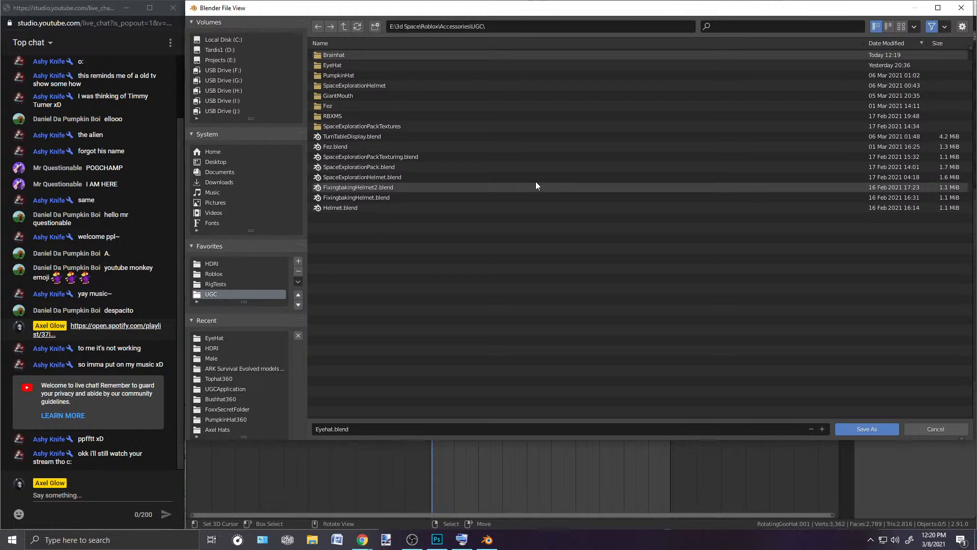
{"action": "double_click", "coordinate": [346, 55]}
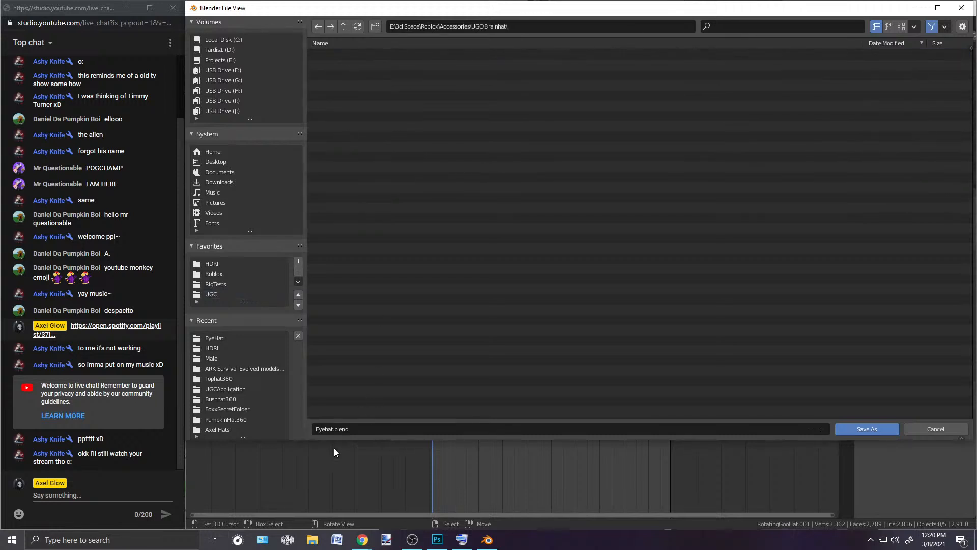
Step: Name the file BrainHat and save it in the Brainhat folder
{"action": "left_click", "coordinate": [332, 429]}
{"action": "left_click", "coordinate": [331, 428]}
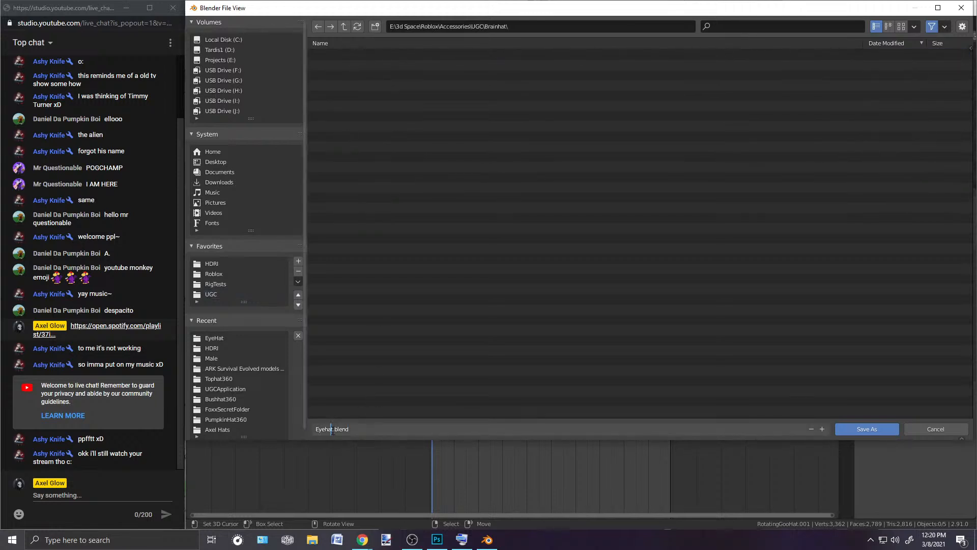
{"action": "key", "text": "BackSpace"}
{"action": "key", "text": "BackSpace"}
{"action": "key", "text": "BackSpace"}
{"action": "key", "text": "BackSpace"}
{"action": "key", "text": "BackSpace"}
{"action": "key", "text": "BackSpace"}
{"action": "type", "text": "BrainHat"}
{"action": "key", "text": "Return"}
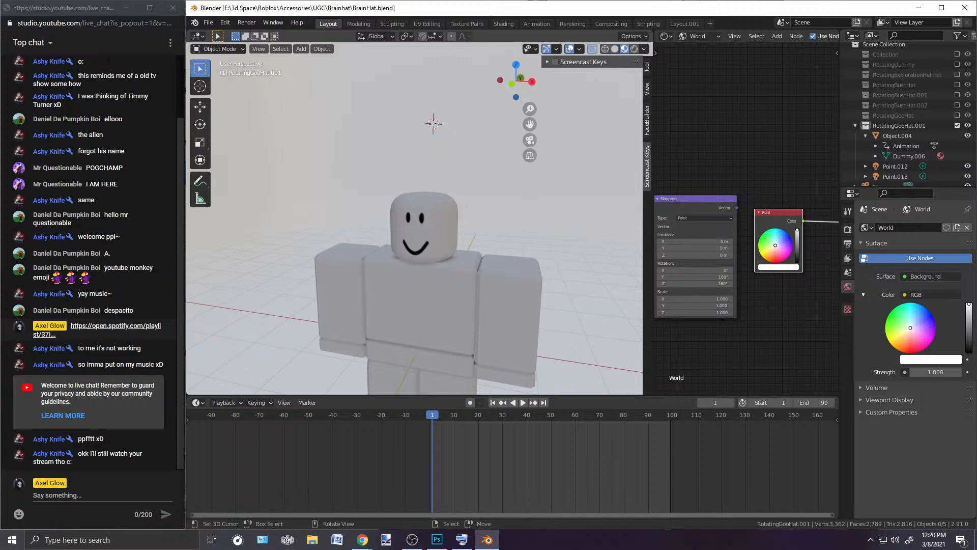
Step: Switch to Photoshop, dismiss the new layer dialog, and duplicate the Background layer as Background copy
{"action": "key", "text": "alt+Tab"}
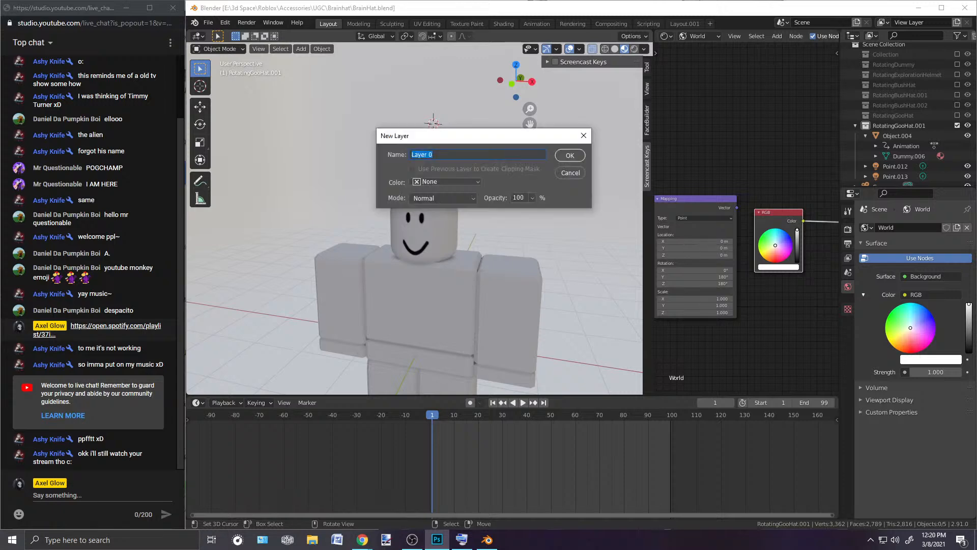
{"action": "left_click", "coordinate": [570, 172]}
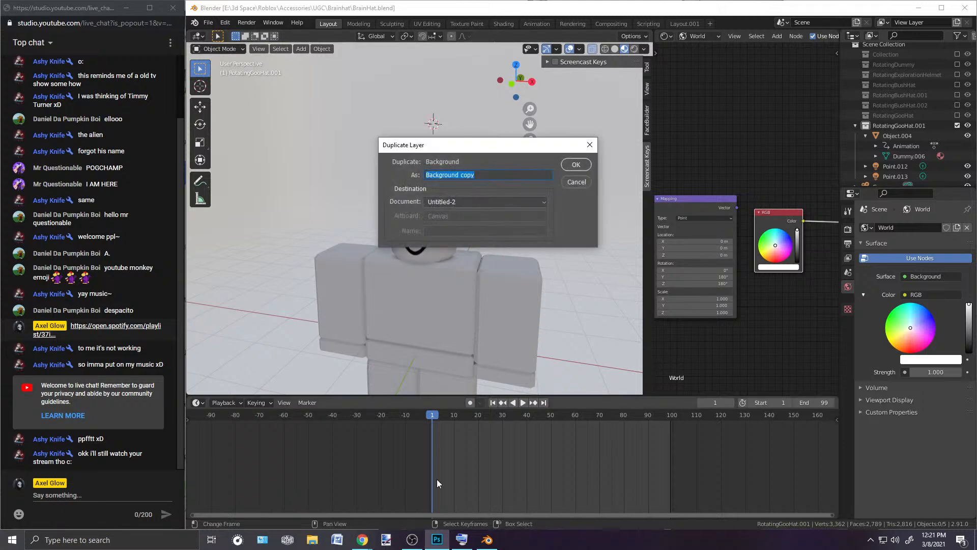
{"action": "left_click", "coordinate": [576, 166]}
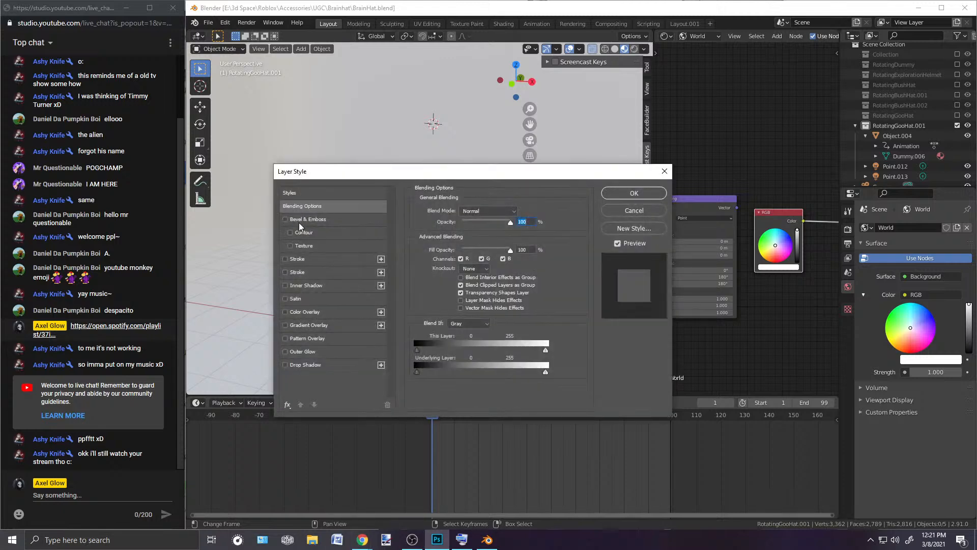
Step: Apply a linear Gradient Overlay in Normal mode to the layer, with a 90° angle and 89% scale
{"action": "left_click", "coordinate": [286, 325]}
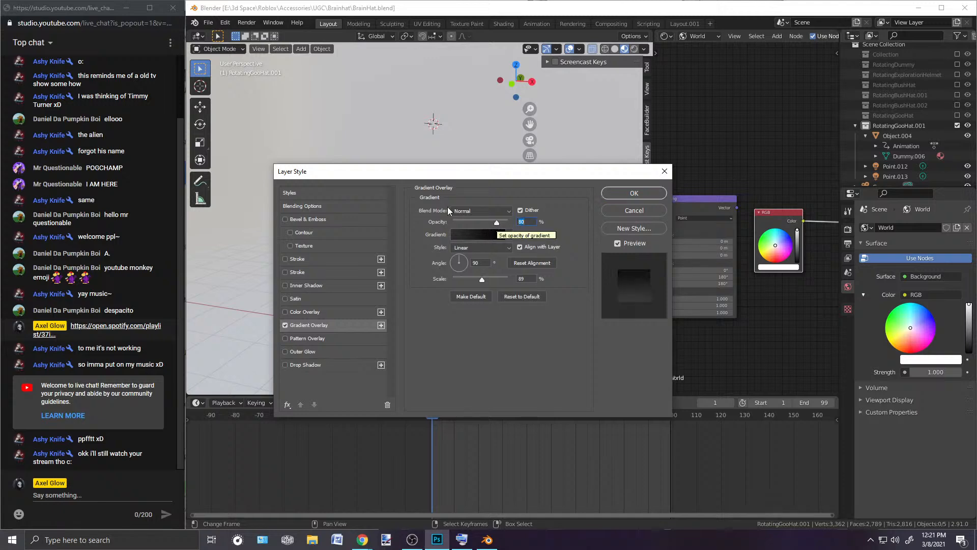
{"action": "left_click", "coordinate": [632, 192]}
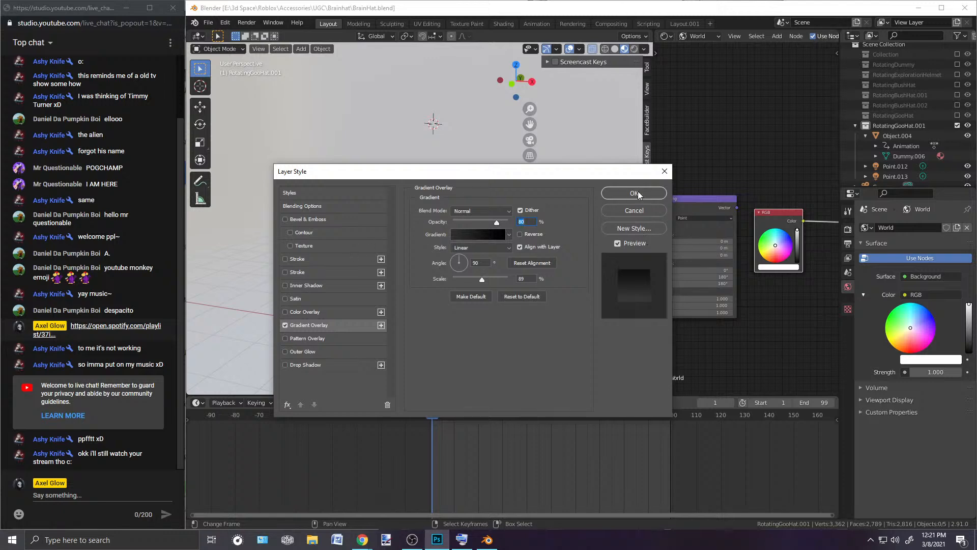
{"action": "left_click", "coordinate": [634, 194]}
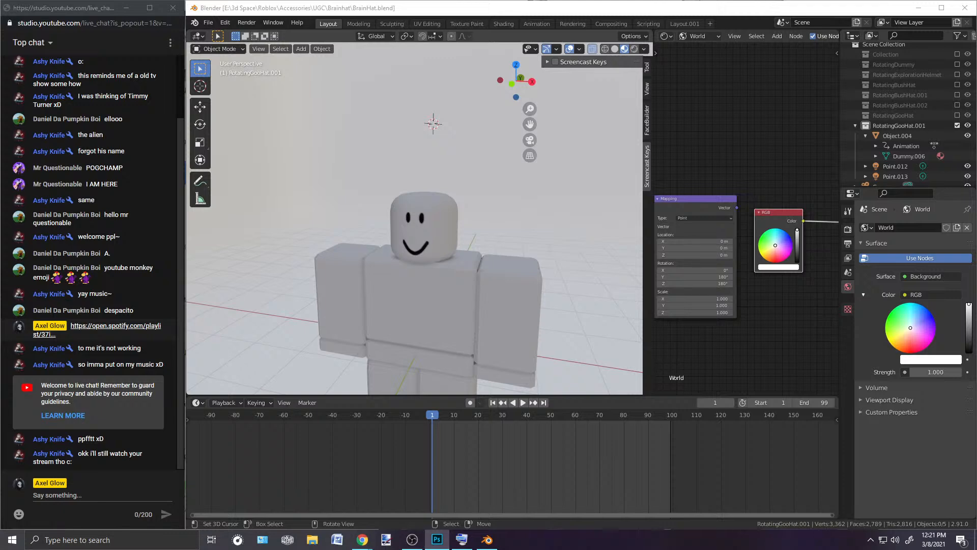
Step: Create a new white RGB document of 2985 by 1762 pixels at 300 pixels per inch
{"action": "key", "text": "ctrl+n"}
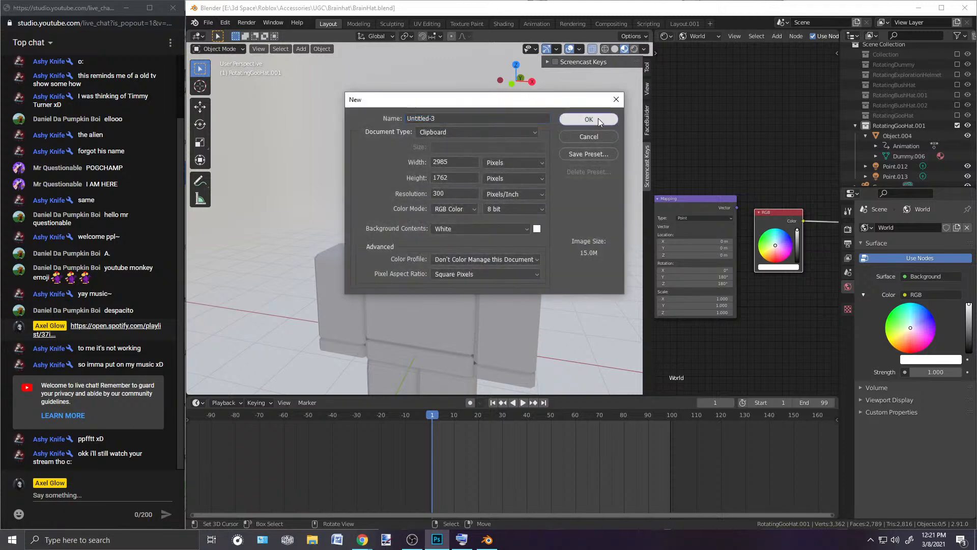
{"action": "left_click", "coordinate": [596, 119]}
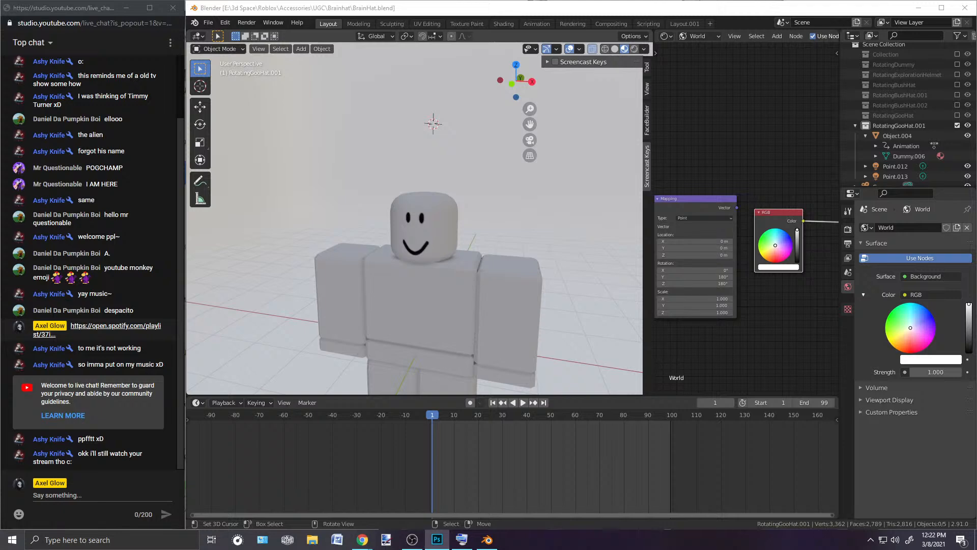
{"action": "left_click", "coordinate": [556, 172]}
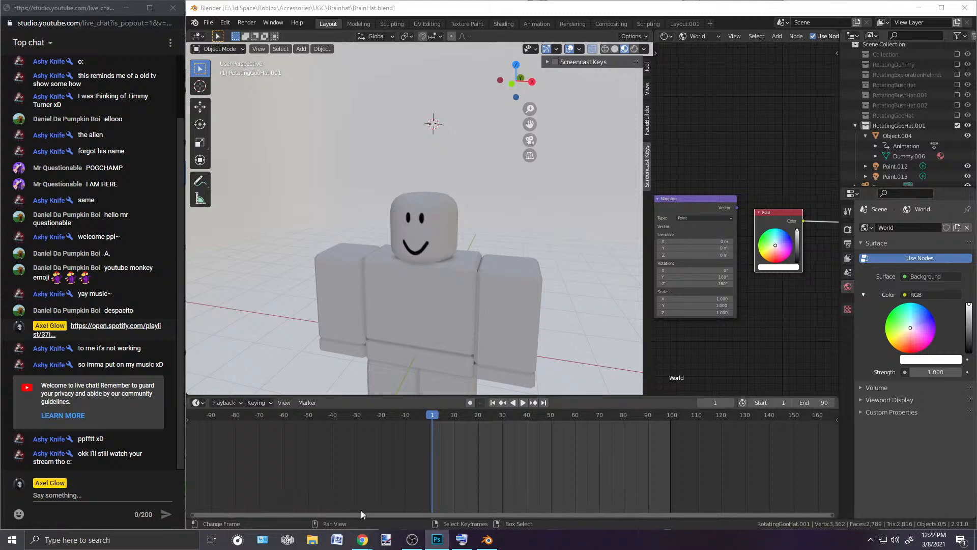
Step: Switch to Chrome and check the YouTube Studio live stream dashboard
{"action": "mouse_move", "coordinate": [362, 539]}
{"action": "left_click", "coordinate": [321, 460]}
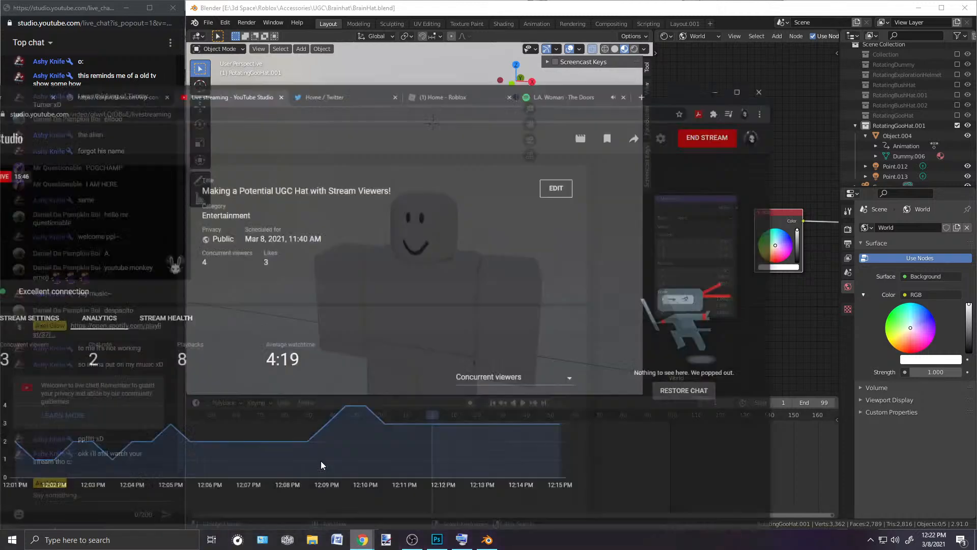
{"action": "left_click_drag", "start_coordinate": [703, 60], "coordinate": [513, 549]}
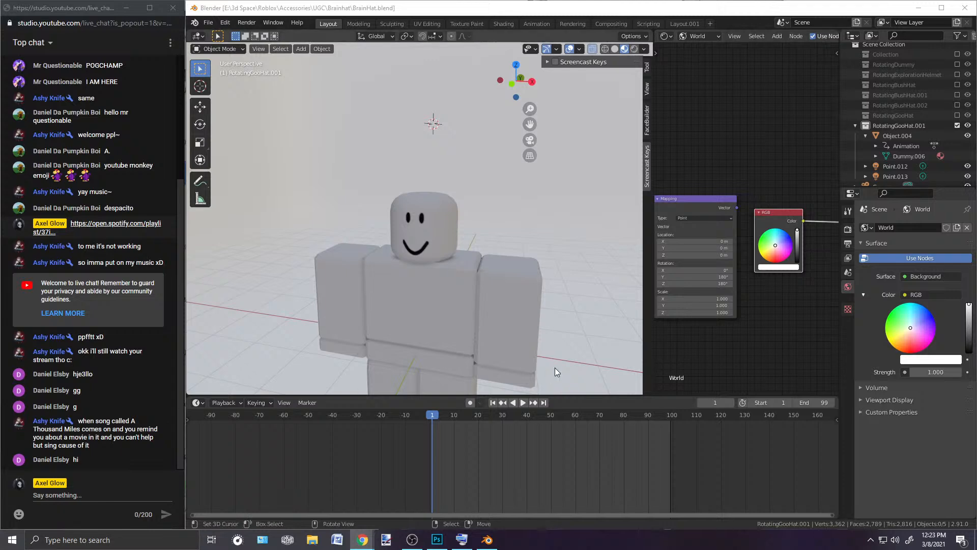
{"action": "scroll", "coordinate": [503, 511], "scroll_direction": "left", "scroll_amount": 1, "text": "ctrl"}
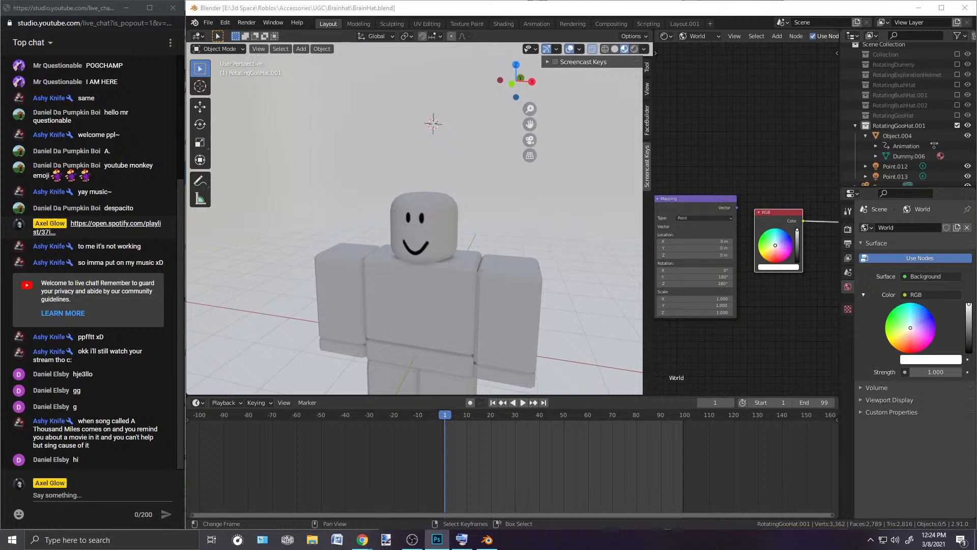
{"action": "left_click", "coordinate": [604, 162]}
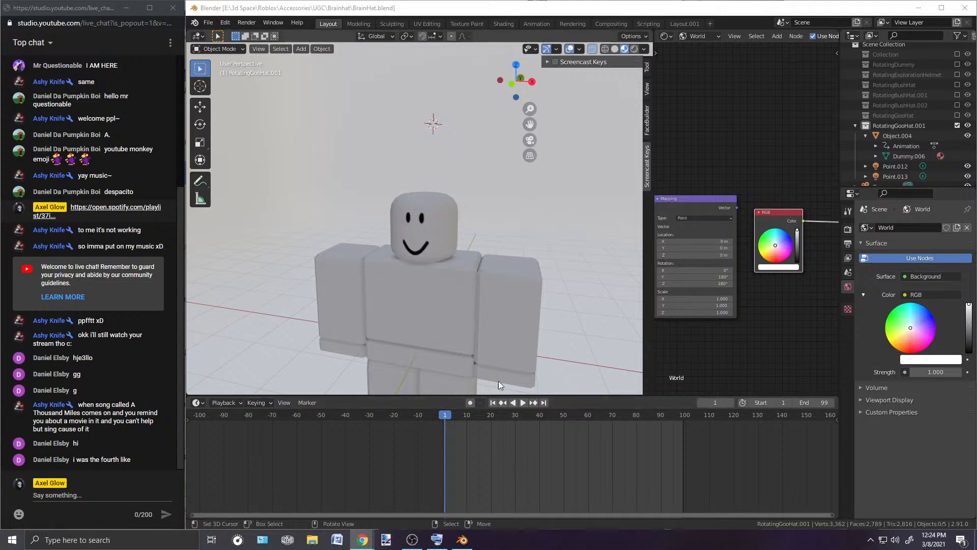
{"action": "scroll", "coordinate": [432, 192], "scroll_direction": "down", "scroll_amount": 2}
{"action": "scroll", "coordinate": [433, 189], "scroll_direction": "up", "scroll_amount": 2}
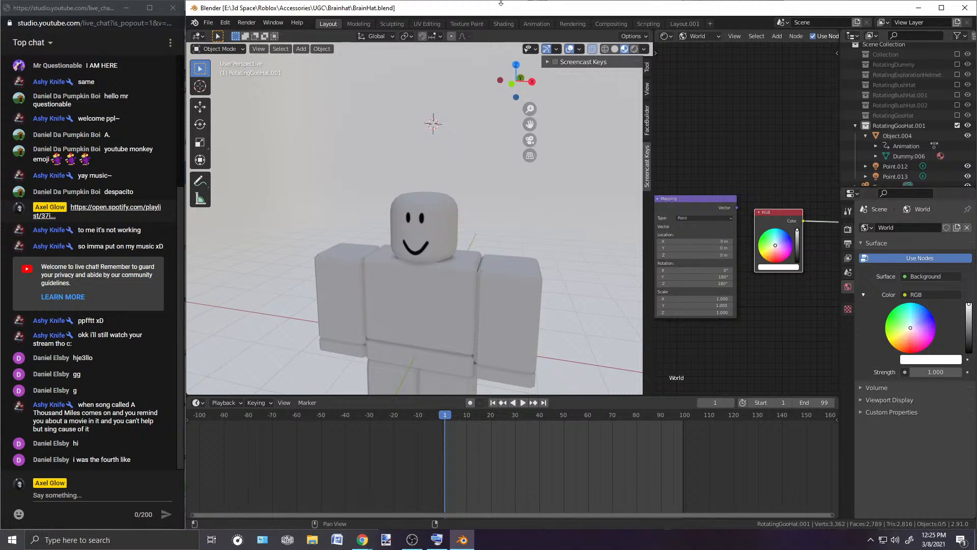
Step: Open the concept image BrainhatForTwitter.png from the desktop, move it off this screen, and return to a maximized Blender window
{"action": "double_click", "coordinate": [341, 11]}
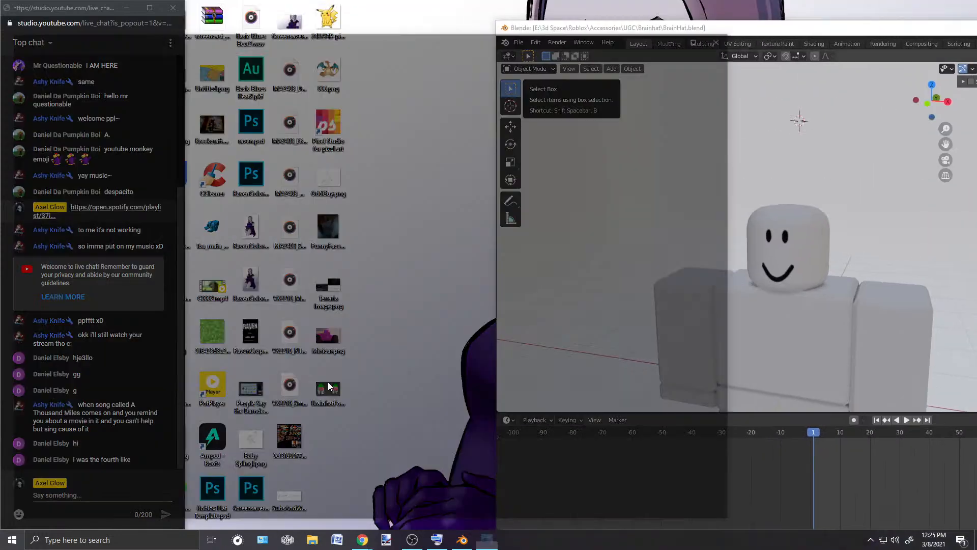
{"action": "double_click", "coordinate": [328, 387]}
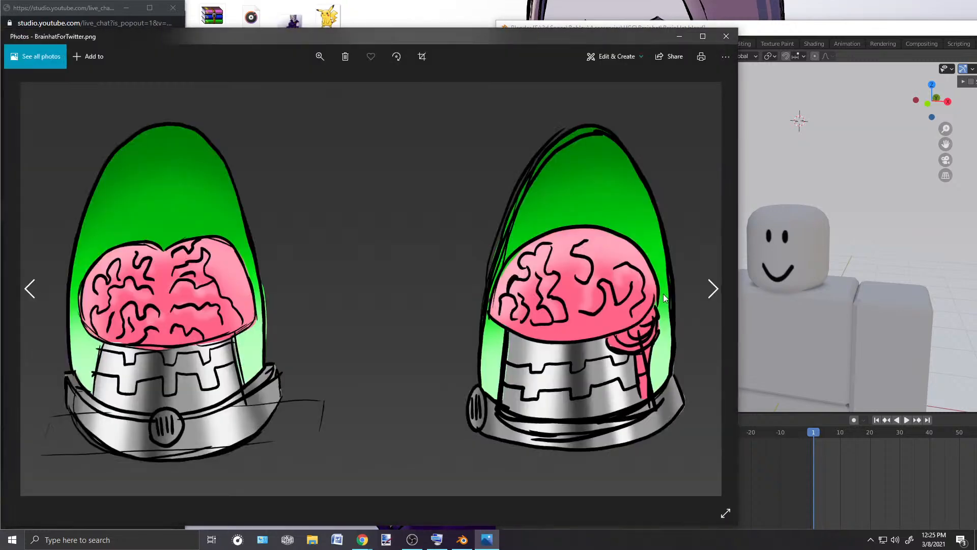
{"action": "left_click_drag", "start_coordinate": [539, 28], "coordinate": [130, 539]}
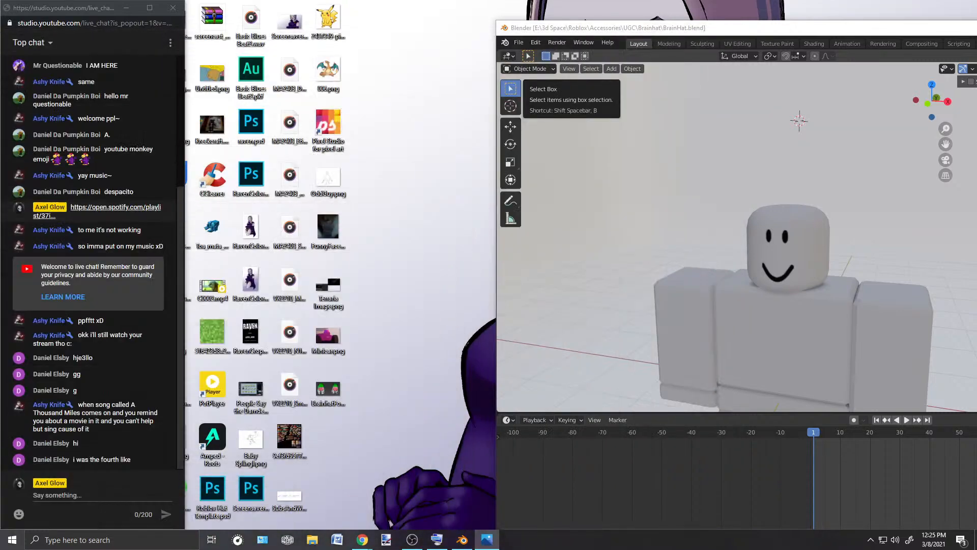
{"action": "left_click_drag", "start_coordinate": [782, 29], "coordinate": [555, 2]}
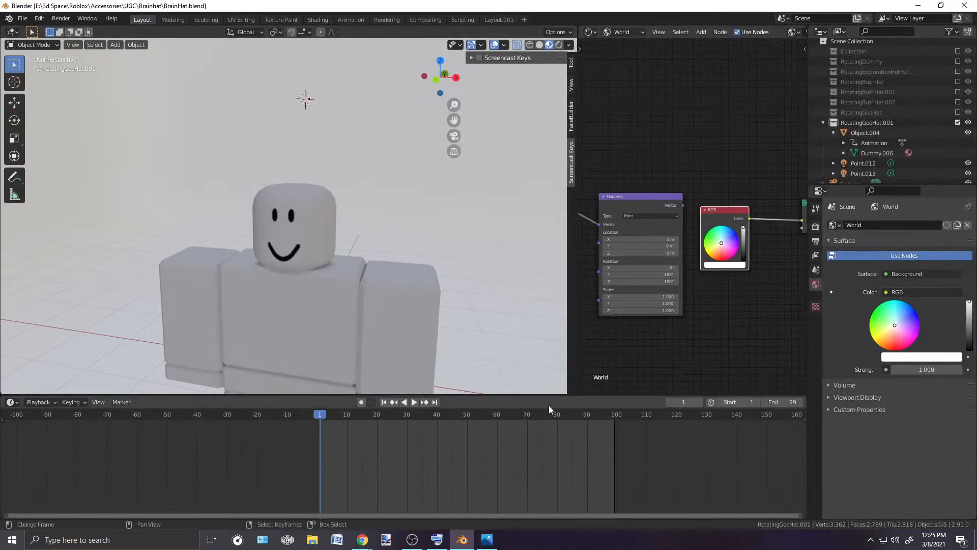
Step: Enlarge the 3D viewport by shrinking the timeline and the node editor
{"action": "left_click_drag", "start_coordinate": [541, 396], "coordinate": [568, 489]}
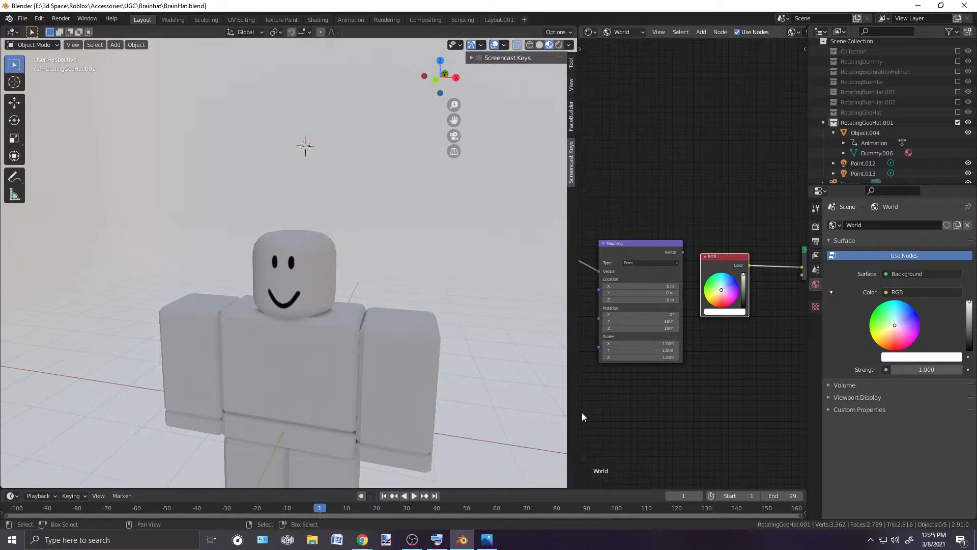
{"action": "left_click_drag", "start_coordinate": [573, 385], "coordinate": [774, 366]}
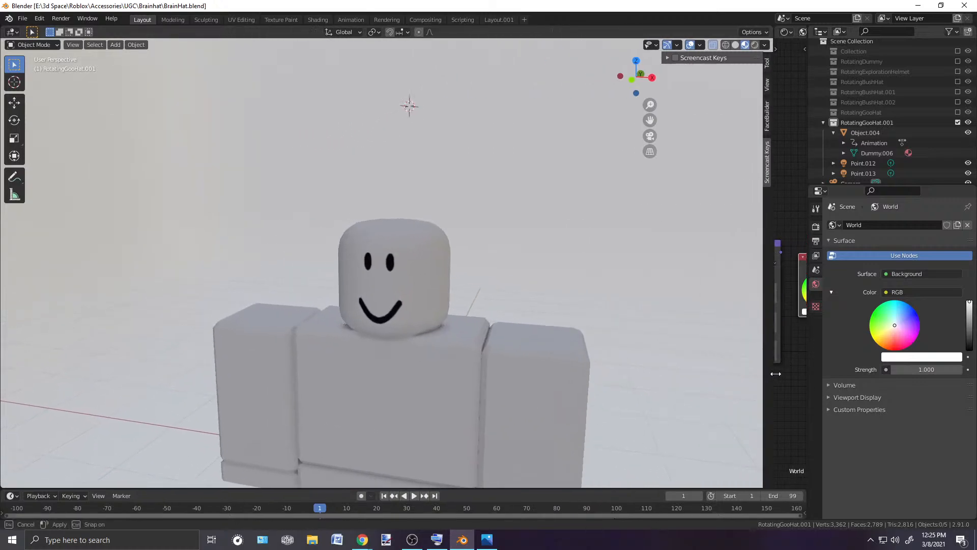
{"action": "scroll", "coordinate": [494, 270], "scroll_direction": "down", "scroll_amount": 3}
{"action": "middle_click_drag", "start_coordinate": [432, 270], "coordinate": [454, 281]}
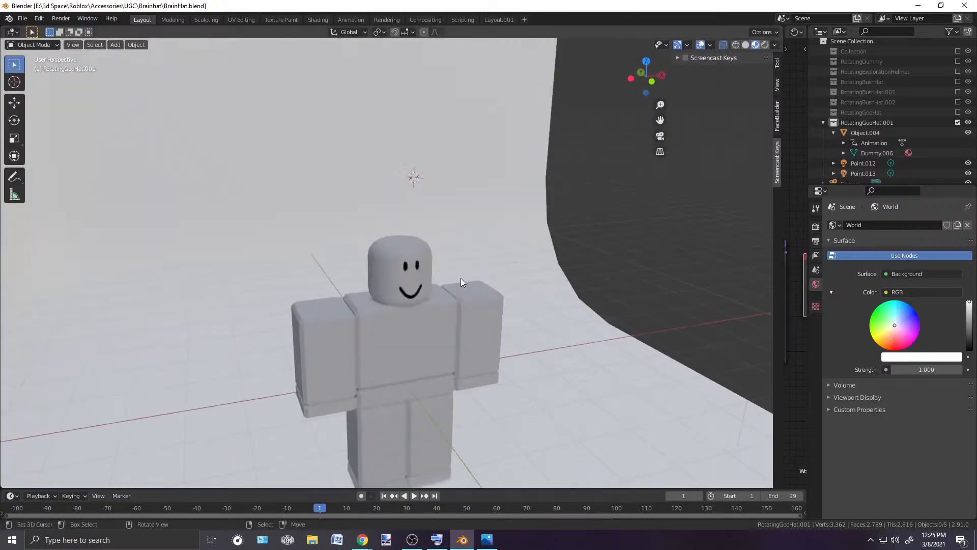
Step: Show the dummy's head in front orthographic view and make RotatingGooHat.001 the active collection
{"action": "key", "text": "KP_5"}
{"action": "key", "text": "KP_1"}
{"action": "scroll", "coordinate": [470, 257], "scroll_direction": "up", "scroll_amount": 3}
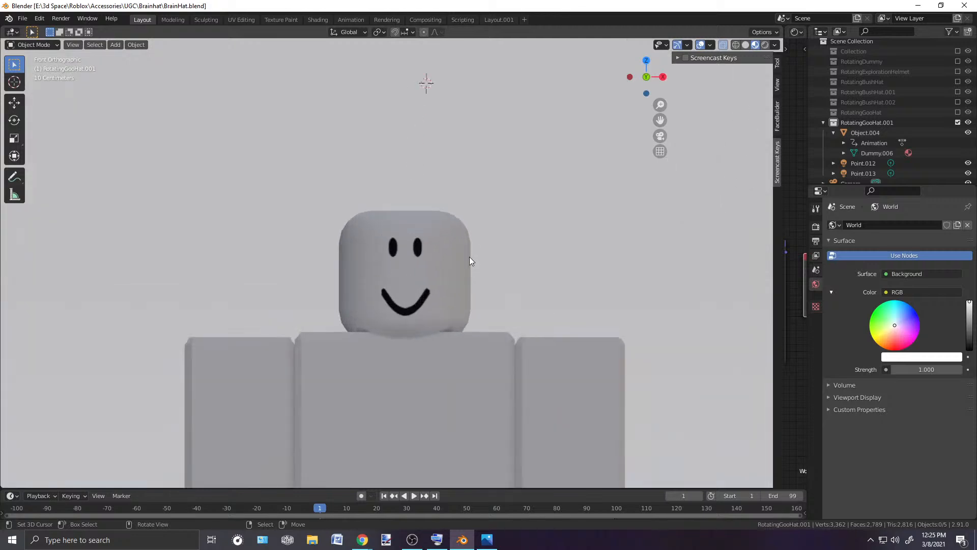
{"action": "left_click", "coordinate": [874, 123]}
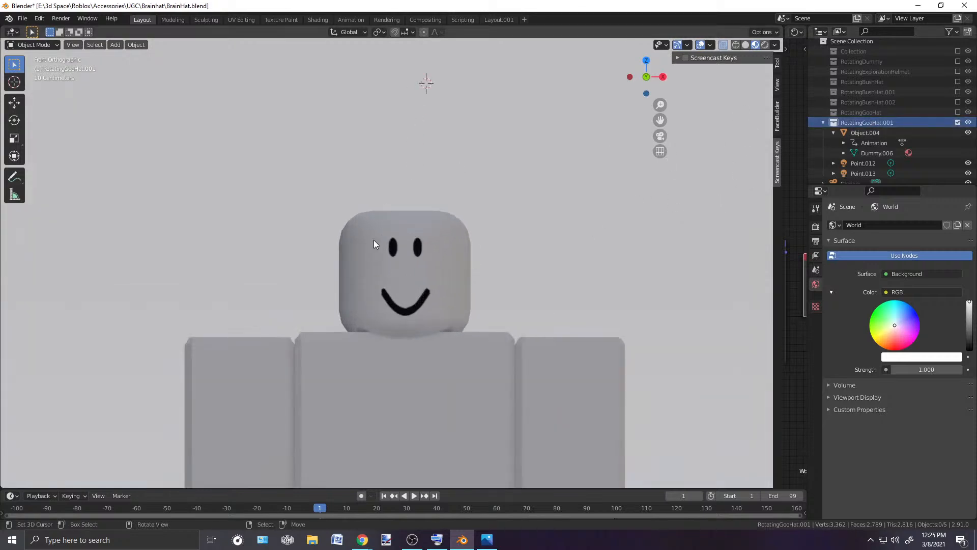
{"action": "key", "text": "shift+a"}
{"action": "mouse_move", "coordinate": [458, 236]}
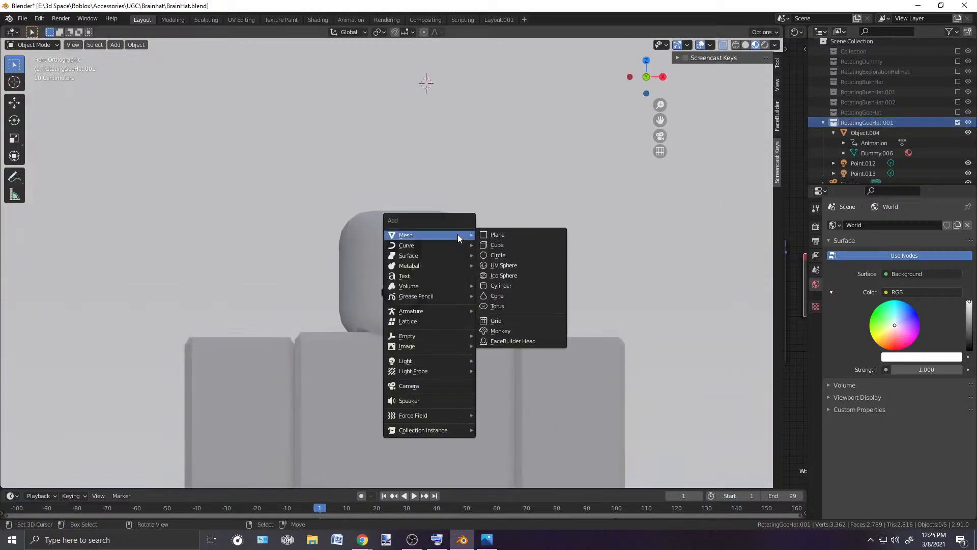
{"action": "left_click", "coordinate": [503, 245]}
{"action": "scroll", "coordinate": [499, 245], "scroll_direction": "down", "scroll_amount": 4}
{"action": "key", "text": "Delete"}
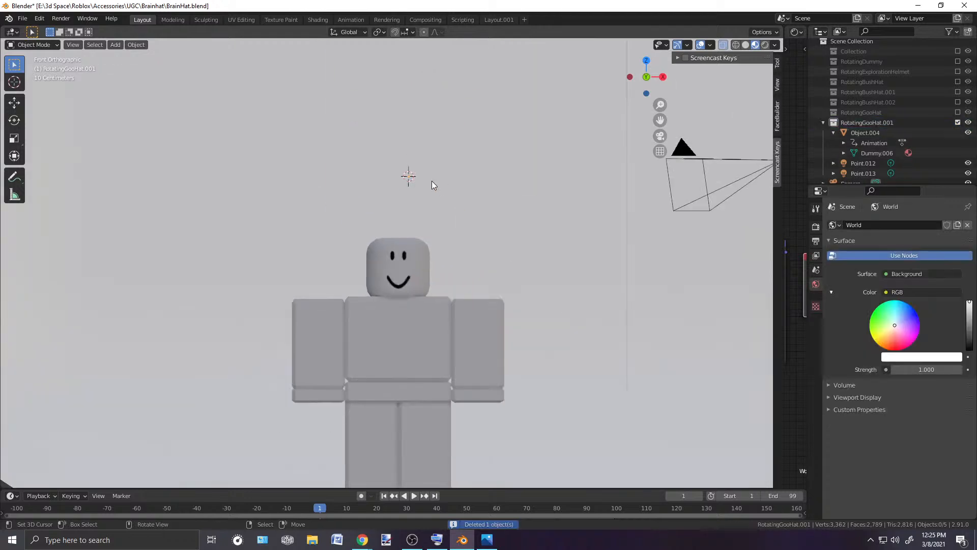
Step: Reset the 3D cursor to the world origin and add a 2 m cube there
{"action": "key", "text": "shift+s"}
{"action": "left_click", "coordinate": [352, 215]}
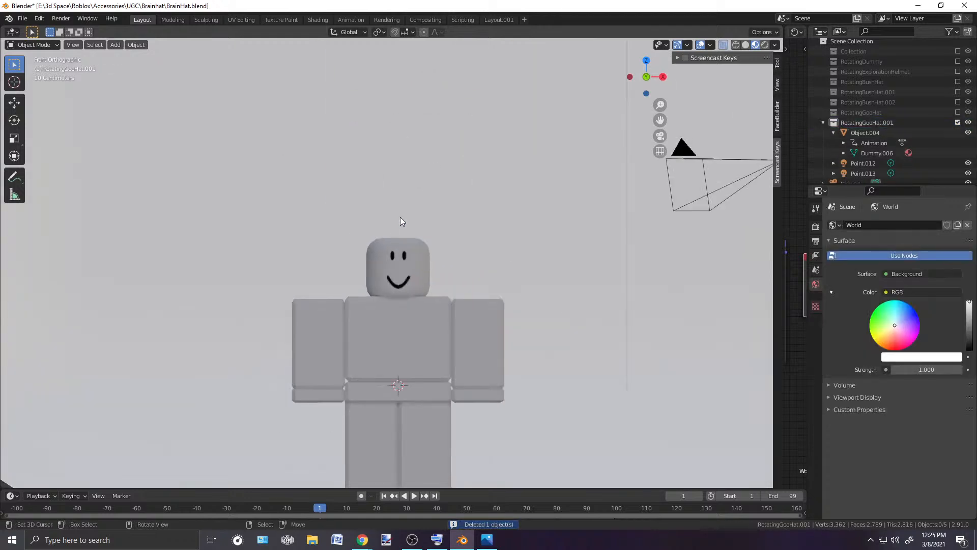
{"action": "key", "text": "shift+a"}
{"action": "mouse_move", "coordinate": [489, 208]}
{"action": "left_click", "coordinate": [542, 223]}
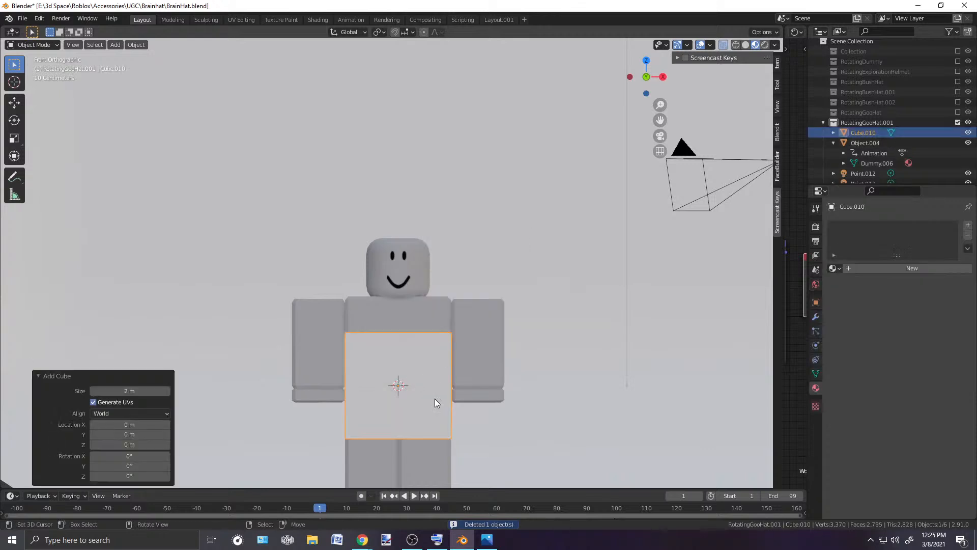
Step: Raise the cube about 2.59 m along Z over the dummy's head and fit the Blender window beside the chat
{"action": "key", "text": "g"}
{"action": "key", "text": "z"}
{"action": "left_click", "coordinate": [440, 271]}
{"action": "left_click_drag", "start_coordinate": [318, 2], "coordinate": [472, 7]}
{"action": "left_click_drag", "start_coordinate": [271, 8], "coordinate": [976, 63]}
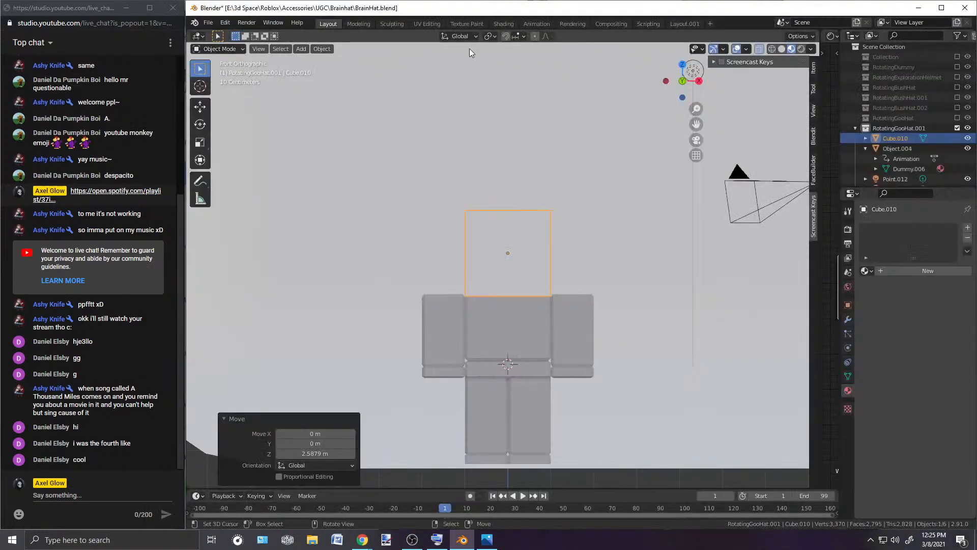
{"action": "scroll", "coordinate": [524, 252], "scroll_direction": "up", "scroll_amount": 3}
{"action": "middle_click_drag", "start_coordinate": [524, 251], "coordinate": [474, 225]}
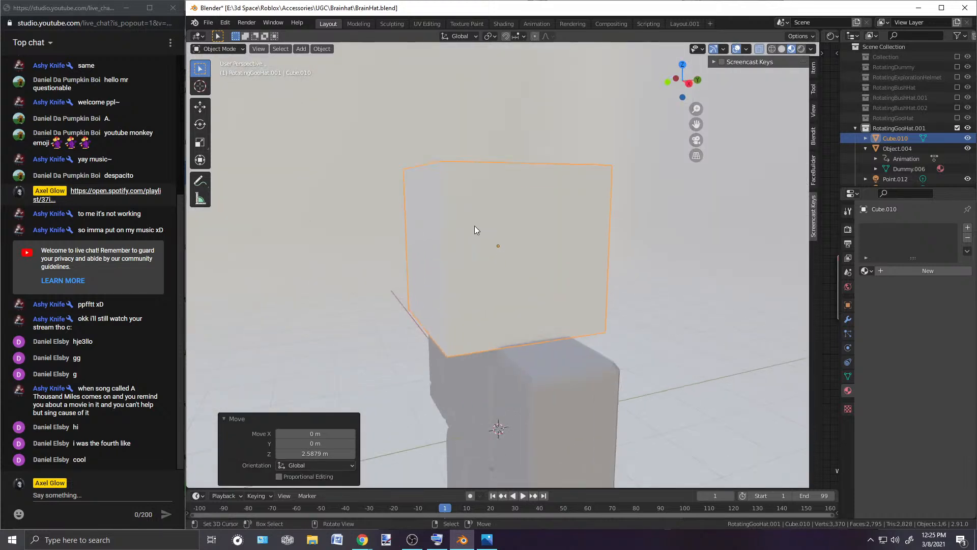
{"action": "left_click", "coordinate": [224, 48]}
{"action": "left_click", "coordinate": [218, 72]}
{"action": "left_click", "coordinate": [219, 49]}
{"action": "left_click", "coordinate": [222, 61]}
Step: Add a Subdivision Surface modifier to the cube and set its viewport level to 2
{"action": "left_click", "coordinate": [848, 318]}
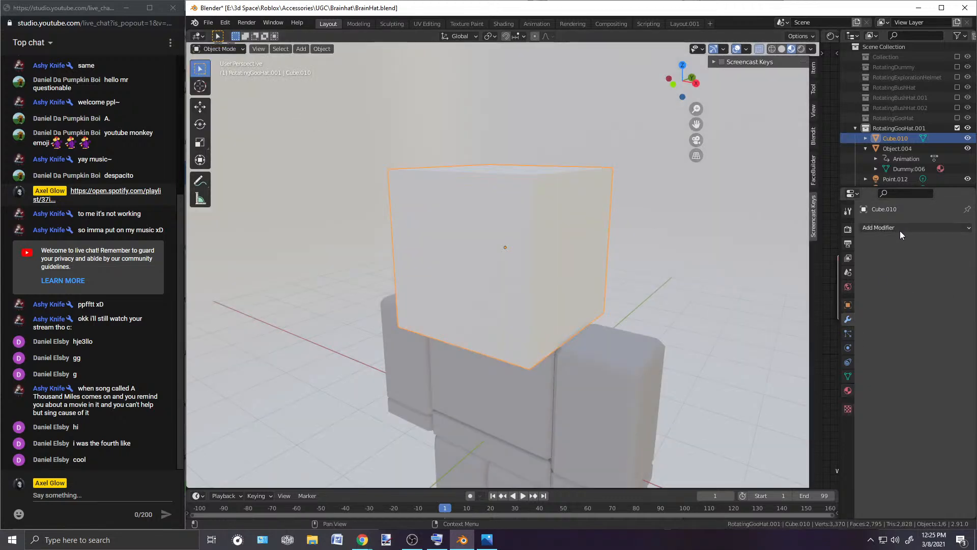
{"action": "left_click", "coordinate": [914, 227]}
{"action": "left_click", "coordinate": [773, 402]}
{"action": "middle_click_drag", "start_coordinate": [659, 362], "coordinate": [698, 302]}
{"action": "left_click", "coordinate": [957, 273]}
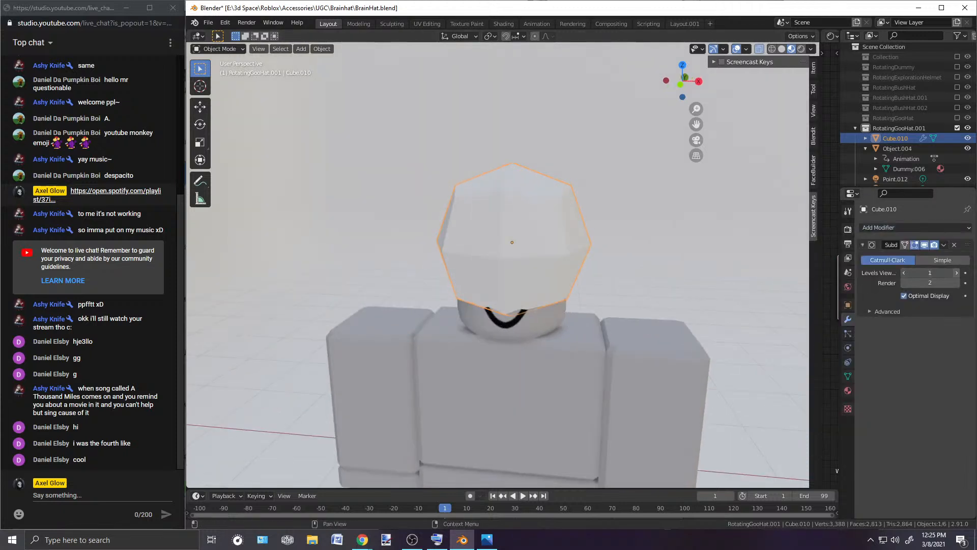
{"action": "middle_click_drag", "start_coordinate": [559, 277], "coordinate": [600, 277]}
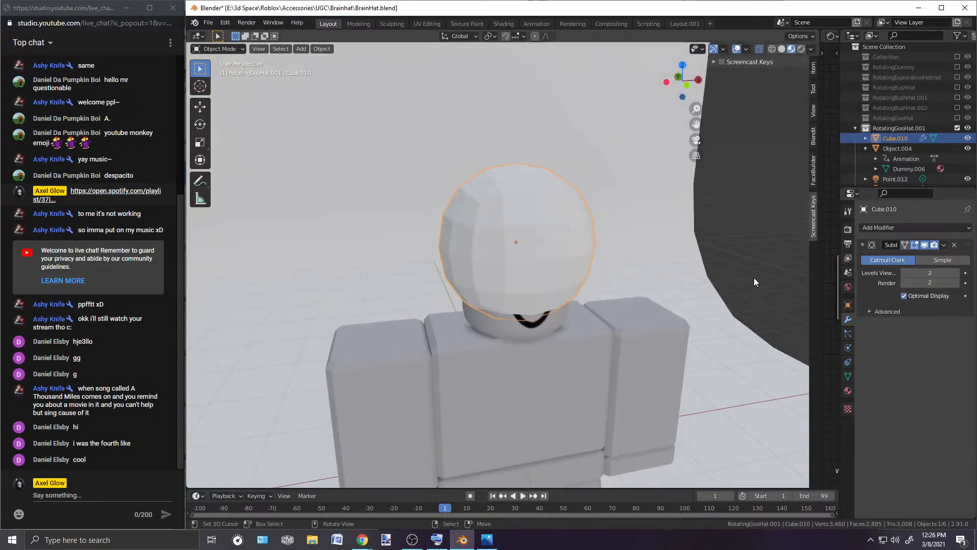
Step: Check the cube's mesh in Edit Mode and apply its Subdivision Surface modifier in Object Mode
{"action": "left_click", "coordinate": [216, 48]}
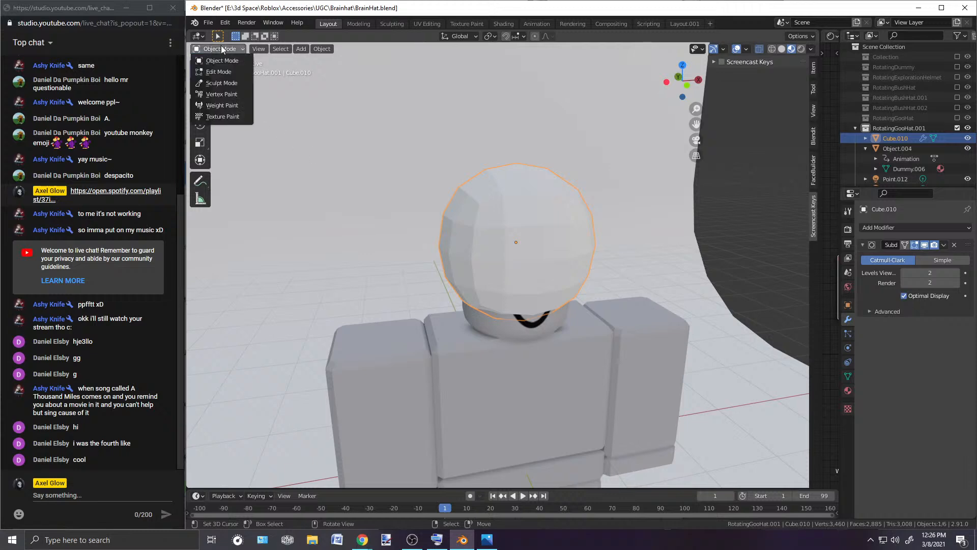
{"action": "left_click", "coordinate": [214, 72]}
{"action": "scroll", "coordinate": [585, 239], "scroll_direction": "up", "scroll_amount": 2}
{"action": "middle_click_drag", "start_coordinate": [584, 239], "coordinate": [553, 230]}
{"action": "scroll", "coordinate": [552, 231], "scroll_direction": "down", "scroll_amount": 4}
{"action": "left_click", "coordinate": [224, 49]}
{"action": "left_click", "coordinate": [214, 61]}
{"action": "left_click", "coordinate": [944, 245]}
{"action": "left_click", "coordinate": [901, 256]}
Step: Add a Cast modifier with Sphere shape and factor 1 to the subdivided cube and apply it
{"action": "left_click", "coordinate": [902, 227]}
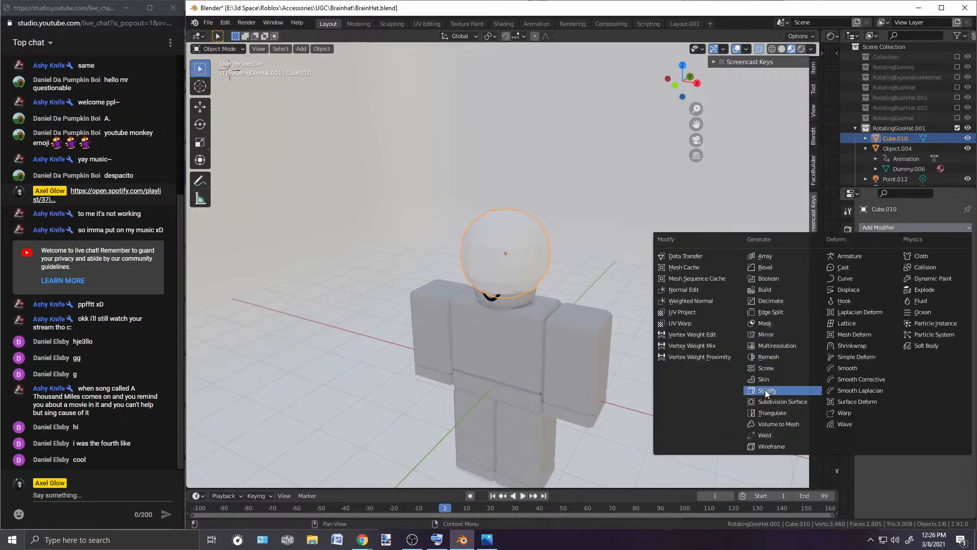
{"action": "left_click", "coordinate": [845, 268]}
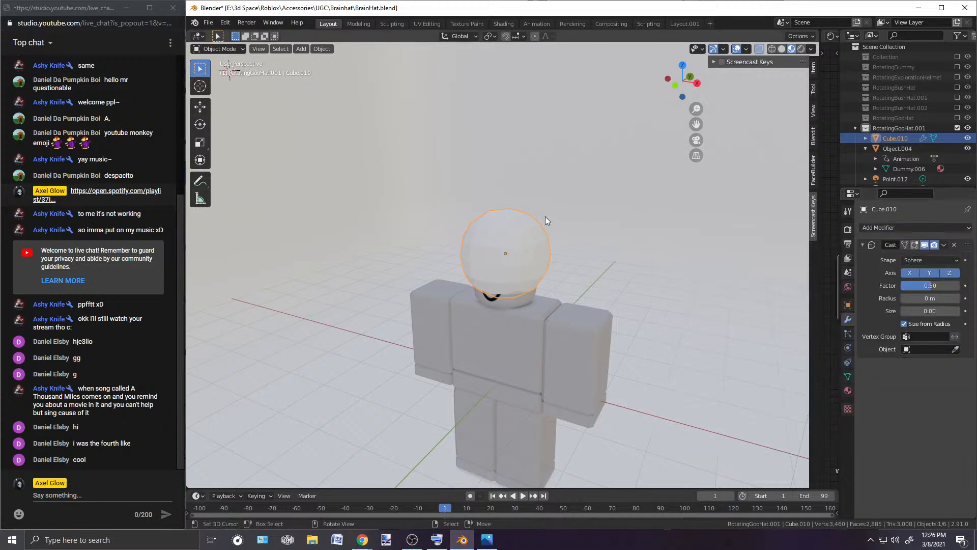
{"action": "scroll", "coordinate": [543, 291], "scroll_direction": "up", "scroll_amount": 2}
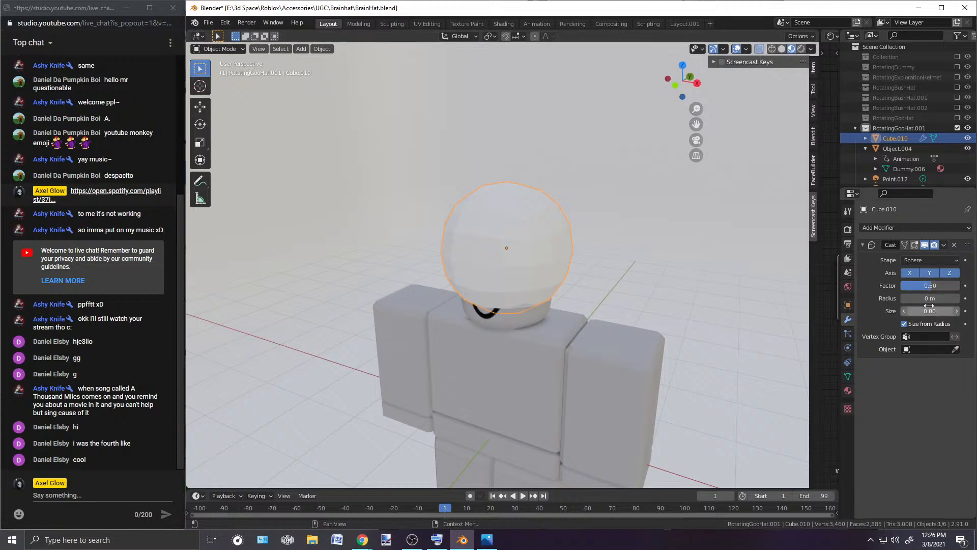
{"action": "left_click", "coordinate": [937, 284]}
{"action": "type", "text": "1"}
{"action": "key", "text": "Return"}
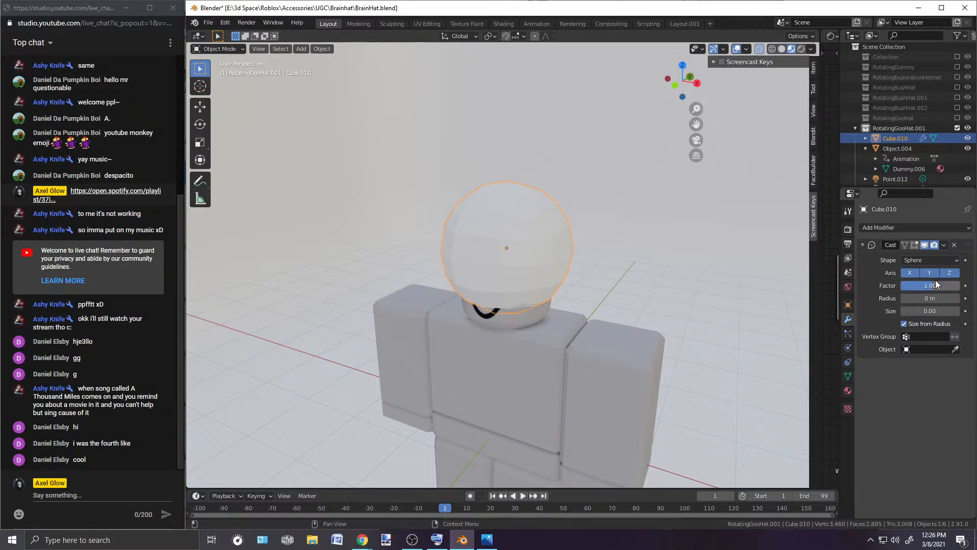
{"action": "scroll", "coordinate": [523, 247], "scroll_direction": "up", "scroll_amount": 2}
{"action": "middle_click_drag", "start_coordinate": [523, 248], "coordinate": [463, 219]}
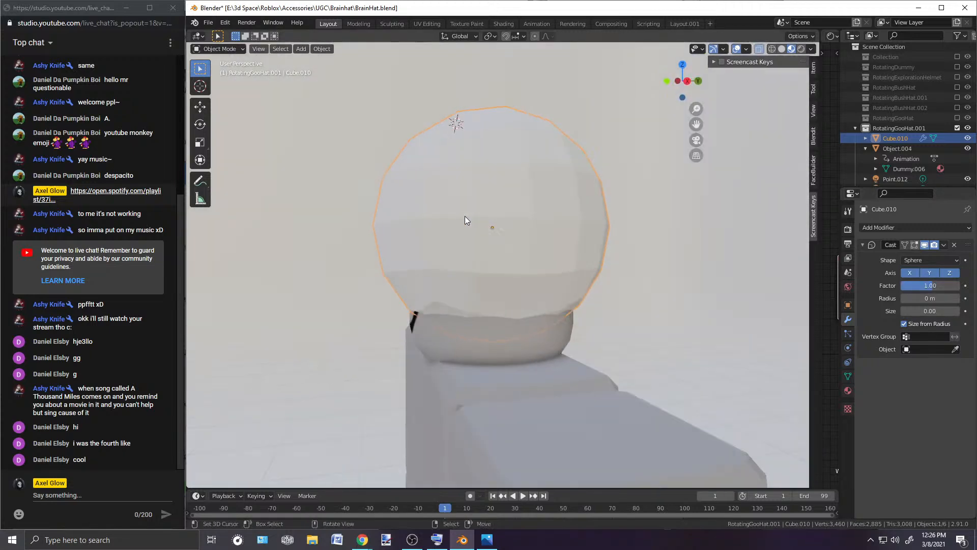
{"action": "left_click", "coordinate": [944, 245]}
{"action": "left_click", "coordinate": [910, 256]}
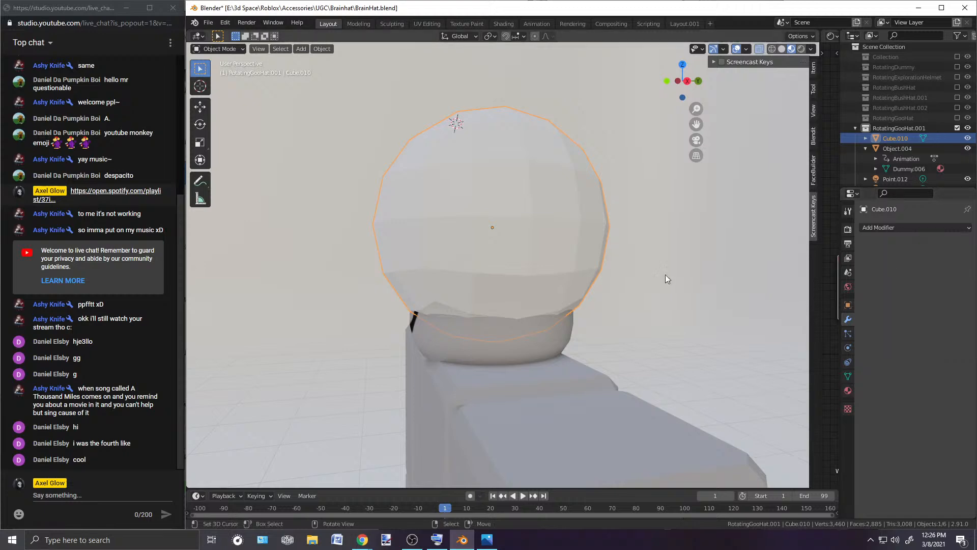
Step: In Edit Mode and front view, delete the vertices of the sphere's lower half to leave a dome
{"action": "middle_click_drag", "start_coordinate": [570, 244], "coordinate": [543, 242]}
{"action": "left_click", "coordinate": [216, 49]}
{"action": "left_click", "coordinate": [216, 69]}
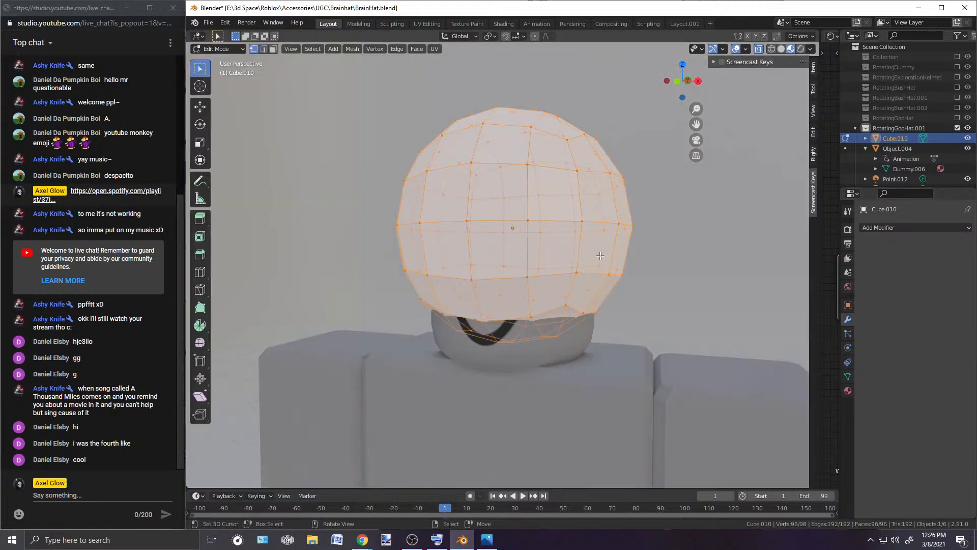
{"action": "key", "text": "KP_1"}
{"action": "left_click_drag", "start_coordinate": [657, 366], "coordinate": [393, 242]}
{"action": "key", "text": "x"}
{"action": "left_click", "coordinate": [453, 239]}
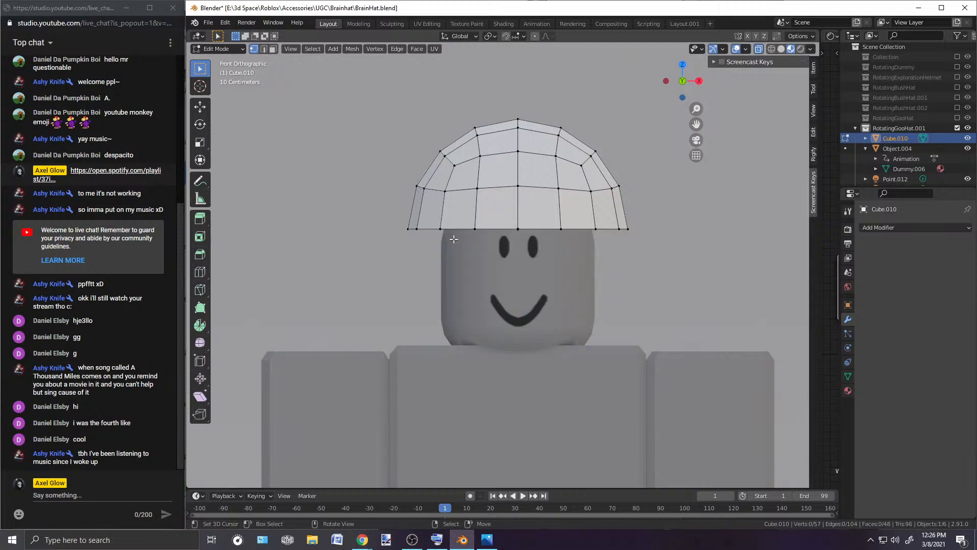
Step: Extrude the dome's open bottom edge loop about 0.36 m downward along Z
{"action": "left_click", "coordinate": [453, 222], "text": "alt"}
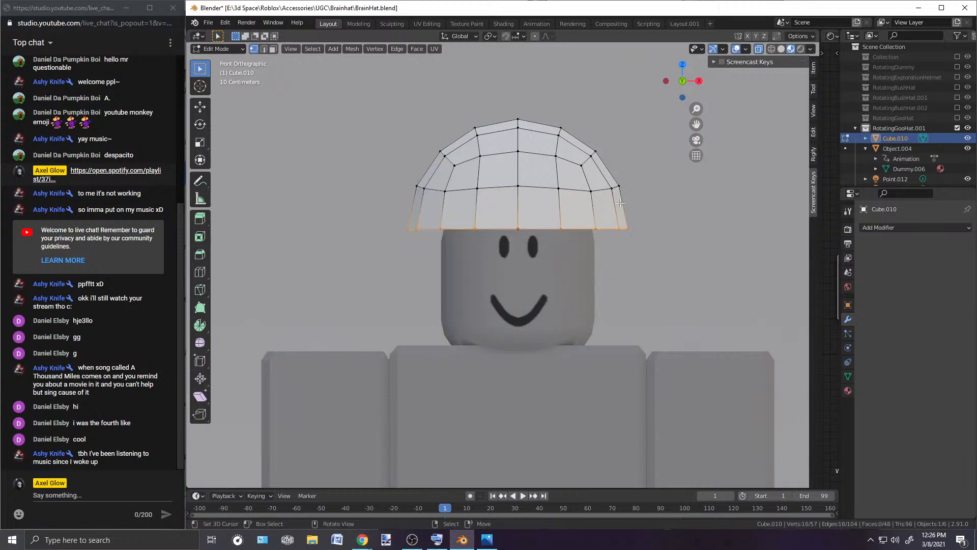
{"action": "key", "text": "e"}
{"action": "key", "text": "z"}
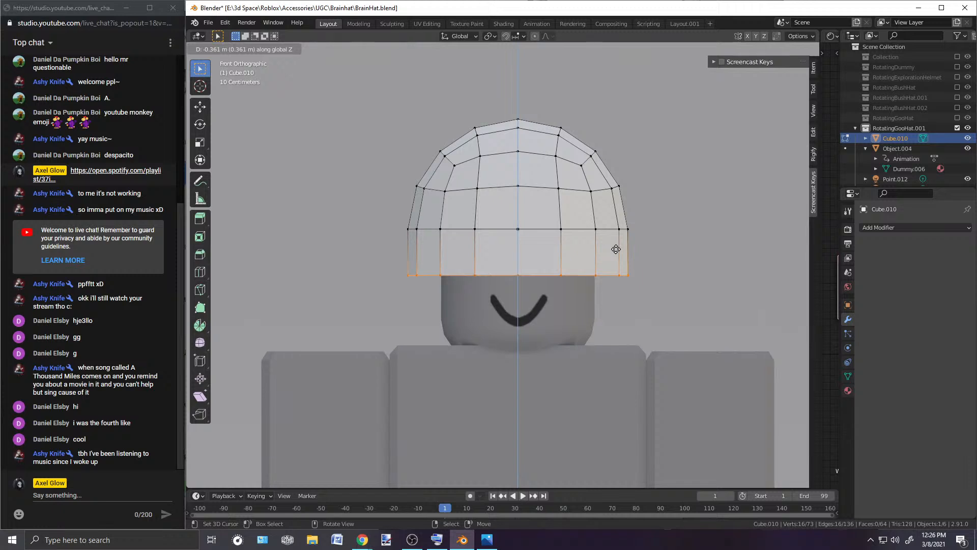
{"action": "left_click", "coordinate": [615, 248]}
Step: Return to Object Mode and raise the dome about 0.95 m along Z above the dummy's head
{"action": "scroll", "coordinate": [598, 181], "scroll_direction": "down", "scroll_amount": 4}
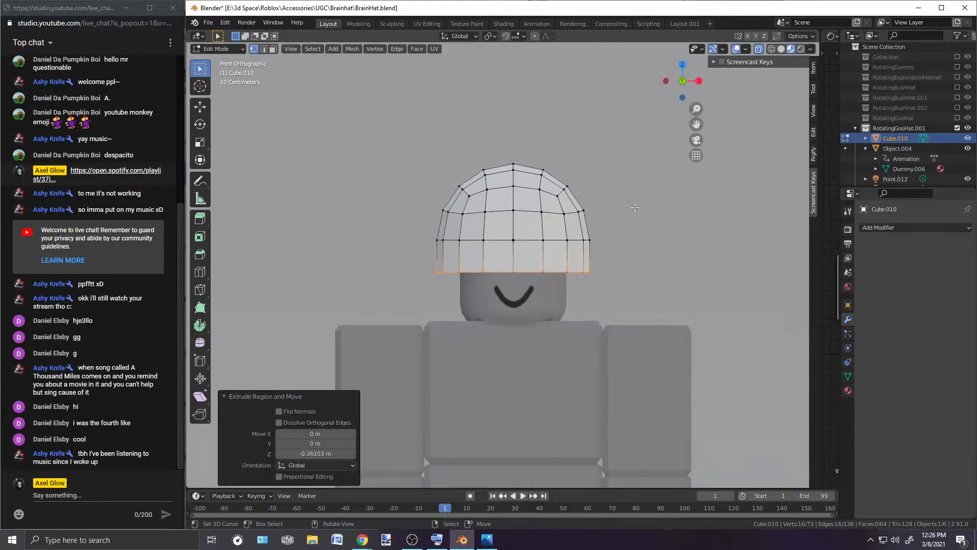
{"action": "left_click", "coordinate": [217, 48]}
{"action": "left_click", "coordinate": [219, 63]}
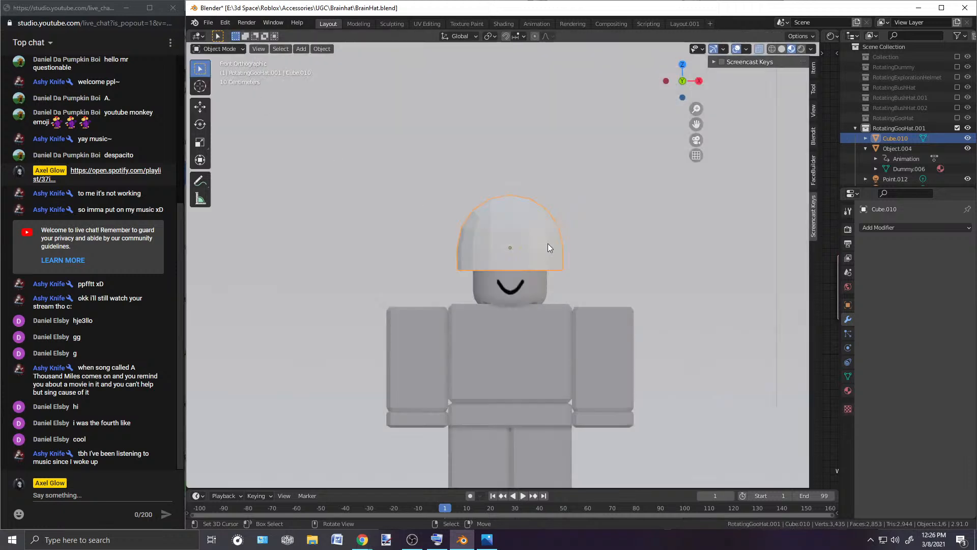
{"action": "key", "text": "g"}
{"action": "key", "text": "z"}
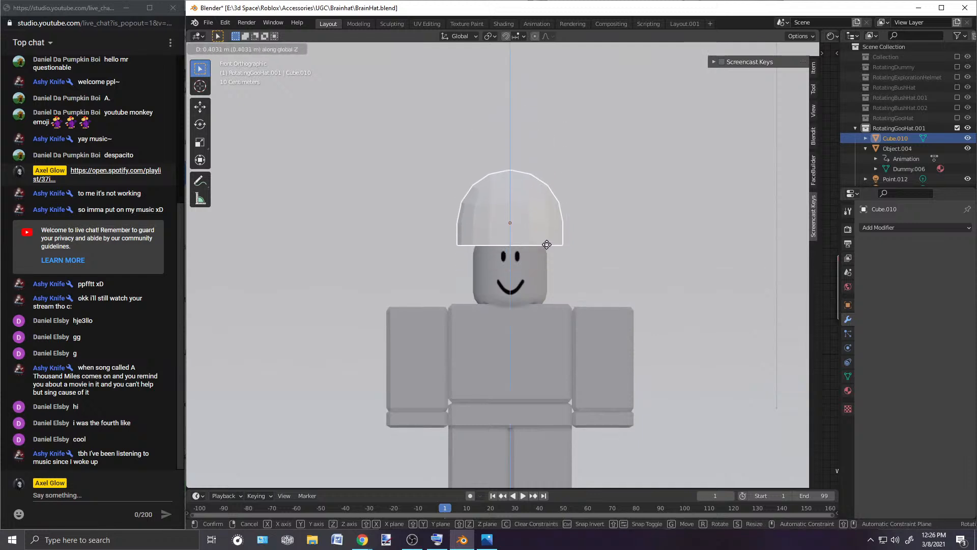
{"action": "left_click", "coordinate": [540, 211]}
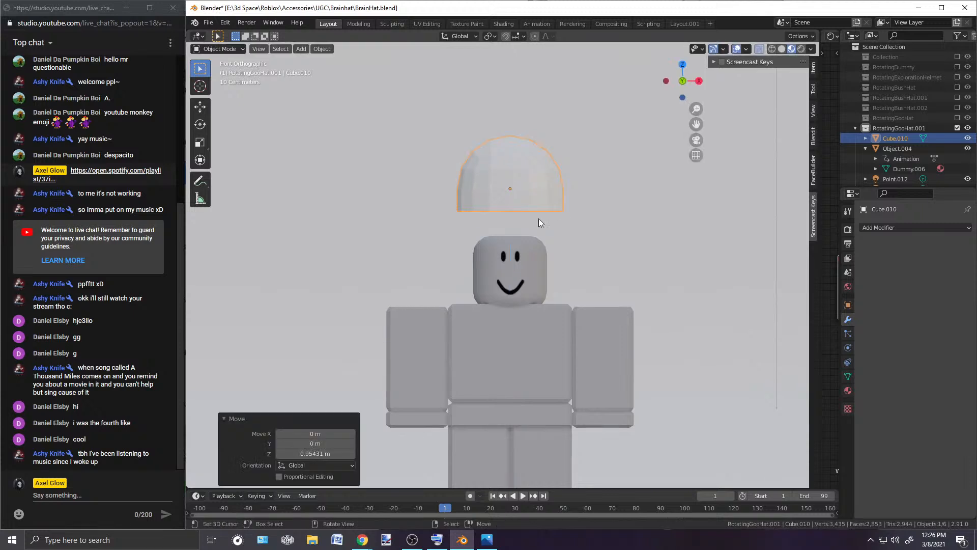
Step: Enter Edit Mode on the dome and scale its open bottom edge loop by about 1.02
{"action": "scroll", "coordinate": [493, 251], "scroll_direction": "up", "scroll_amount": 2}
{"action": "scroll", "coordinate": [492, 252], "scroll_direction": "down", "scroll_amount": 3}
{"action": "scroll", "coordinate": [575, 187], "scroll_direction": "up", "scroll_amount": 3}
{"action": "scroll", "coordinate": [575, 188], "scroll_direction": "up", "scroll_amount": 1}
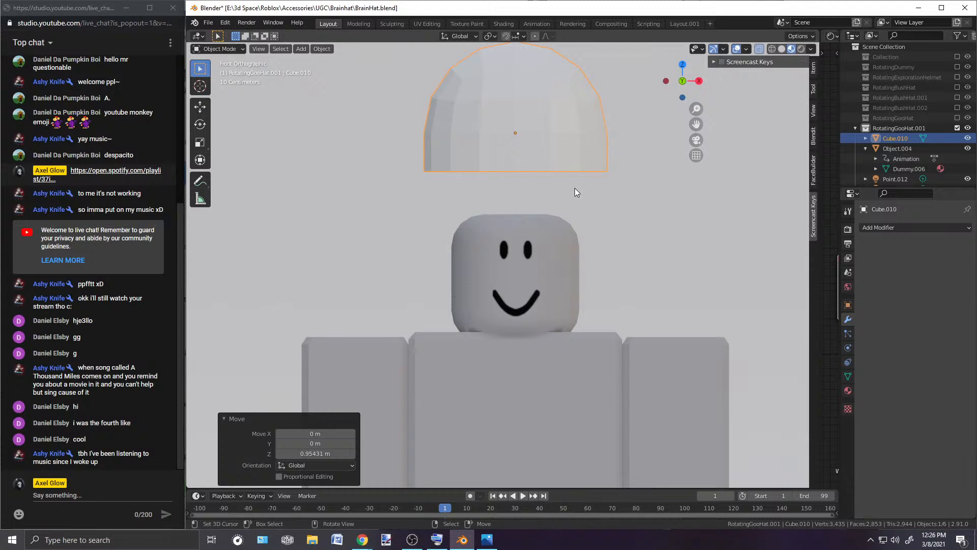
{"action": "left_click", "coordinate": [237, 49]}
{"action": "left_click", "coordinate": [218, 71]}
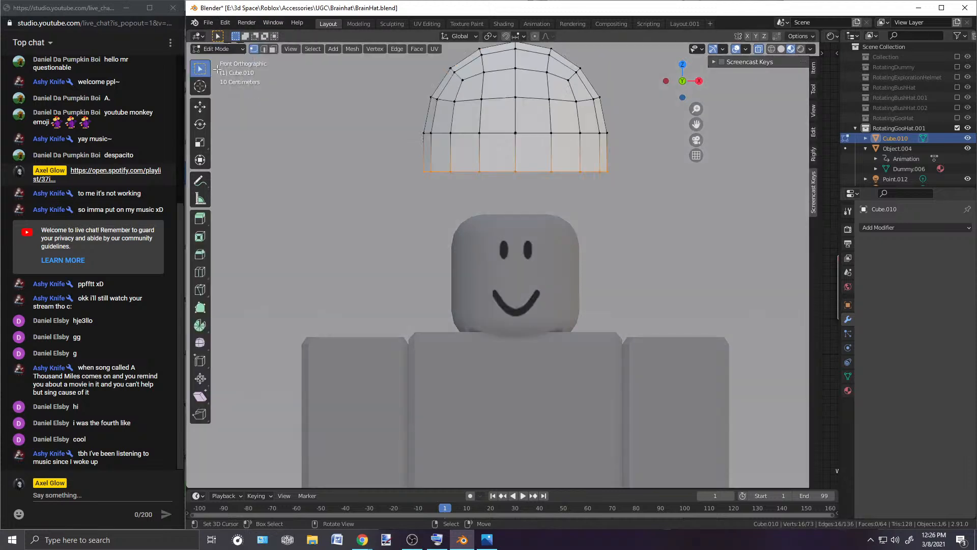
{"action": "key", "text": "s"}
{"action": "left_click", "coordinate": [631, 174]}
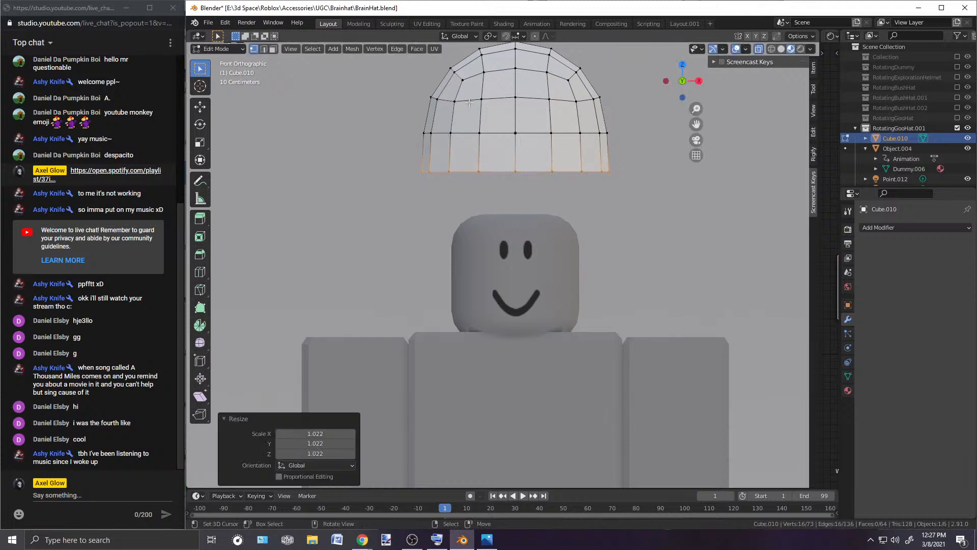
Step: Lower the dome's bottom edge loop about 1.34 m along Z and scale it outward to flare the rim
{"action": "key", "text": "g"}
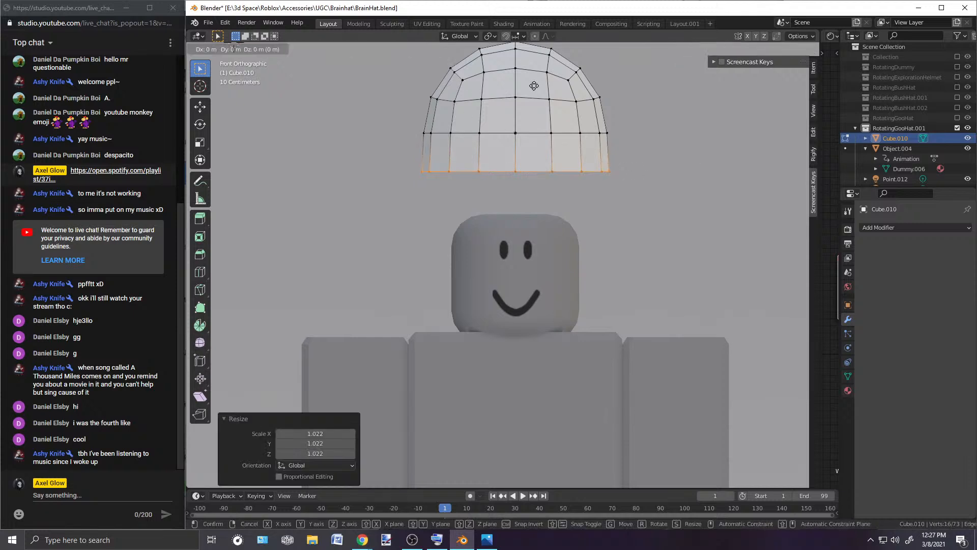
{"action": "key", "text": "z"}
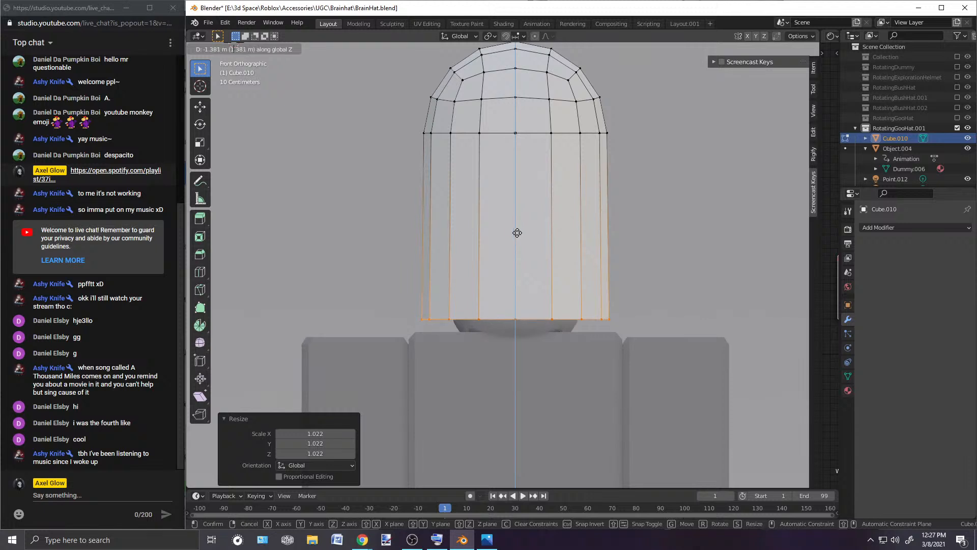
{"action": "left_click", "coordinate": [511, 229]}
{"action": "key", "text": "s"}
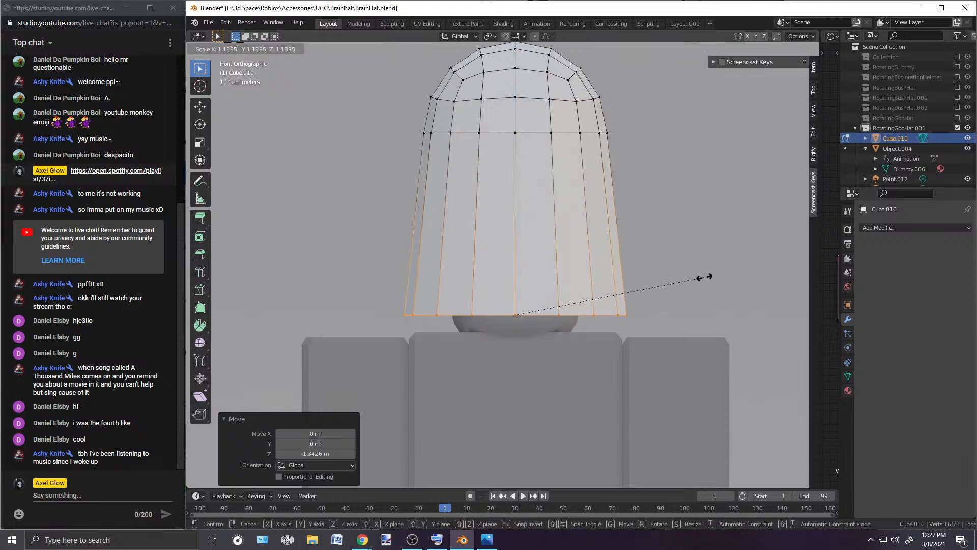
{"action": "left_click", "coordinate": [692, 274]}
Step: Raise the dome's bottom edge loop along Z to just above the dummy's mouth
{"action": "middle_click_drag", "start_coordinate": [580, 165], "coordinate": [590, 239], "text": "shift"}
{"action": "right_click", "coordinate": [525, 105]}
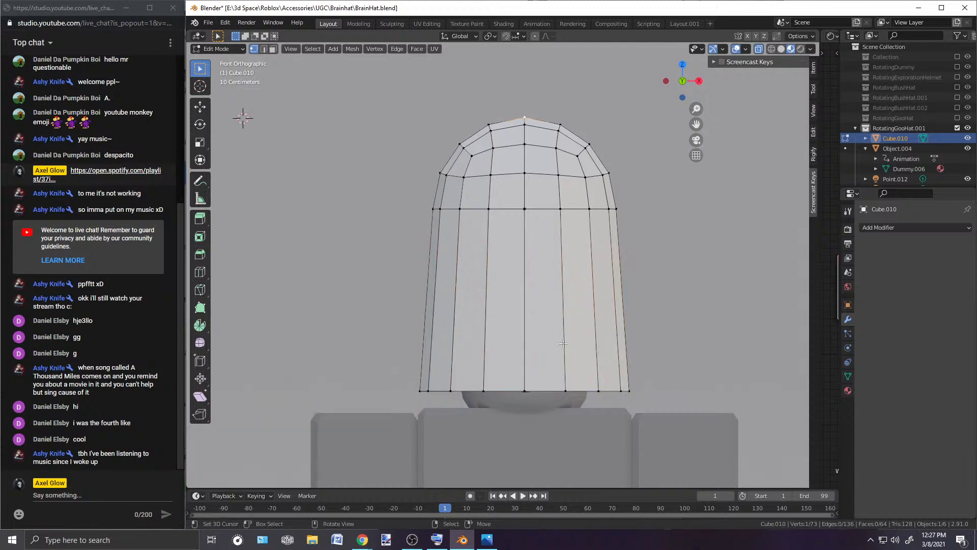
{"action": "left_click", "coordinate": [621, 396], "text": "alt"}
{"action": "key", "text": "g"}
{"action": "key", "text": "z"}
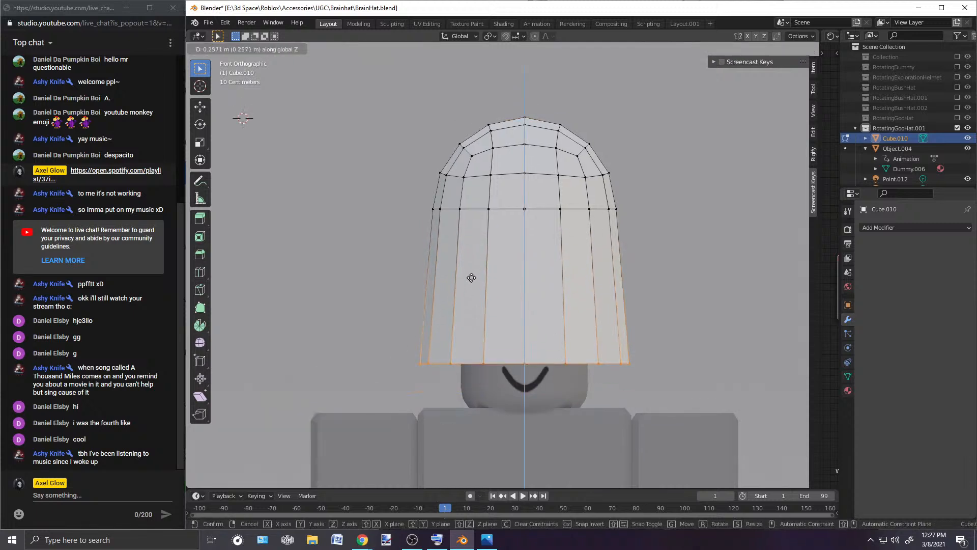
{"action": "left_click", "coordinate": [472, 256]}
Step: Scale the whole dome mesh by about 1.9 along Z
{"action": "left_click", "coordinate": [525, 256]}
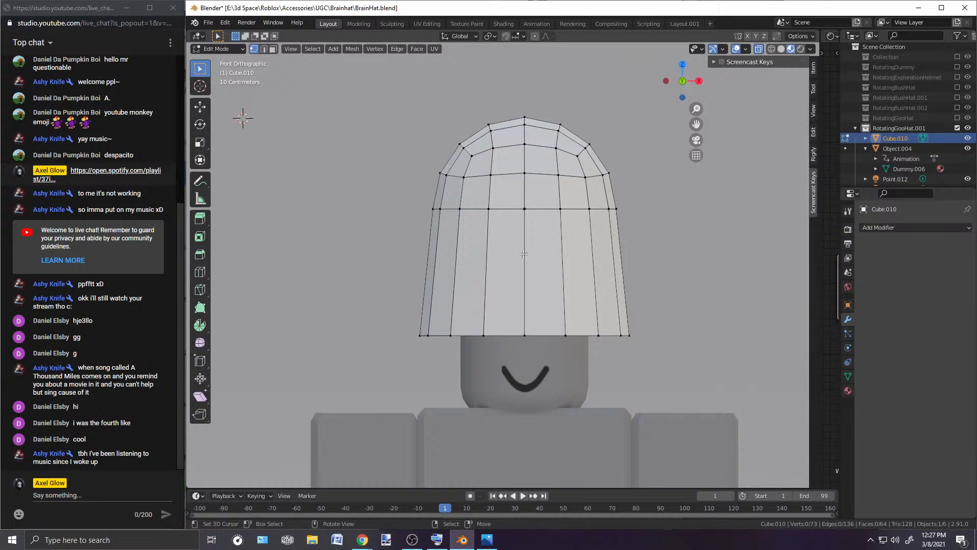
{"action": "key", "text": "a"}
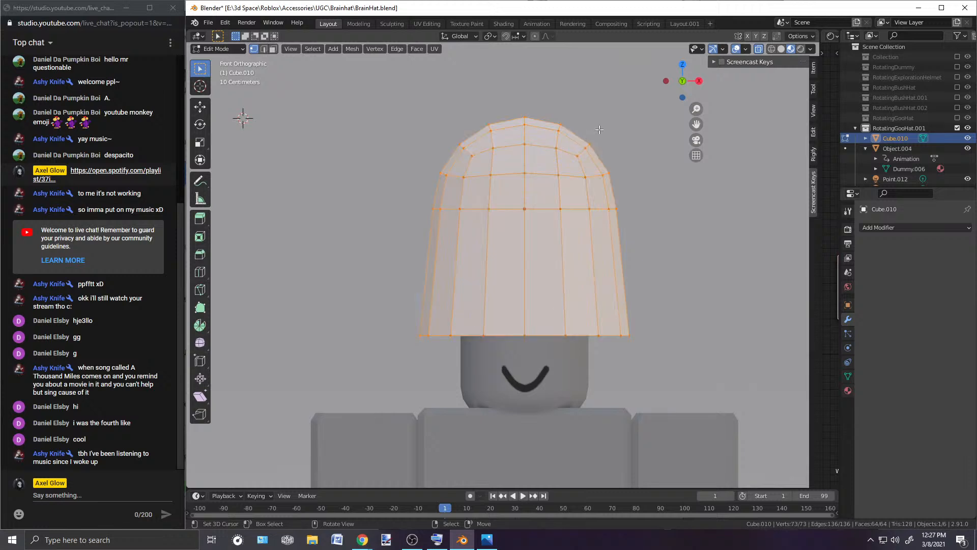
{"action": "key", "text": "s"}
{"action": "key", "text": "x"}
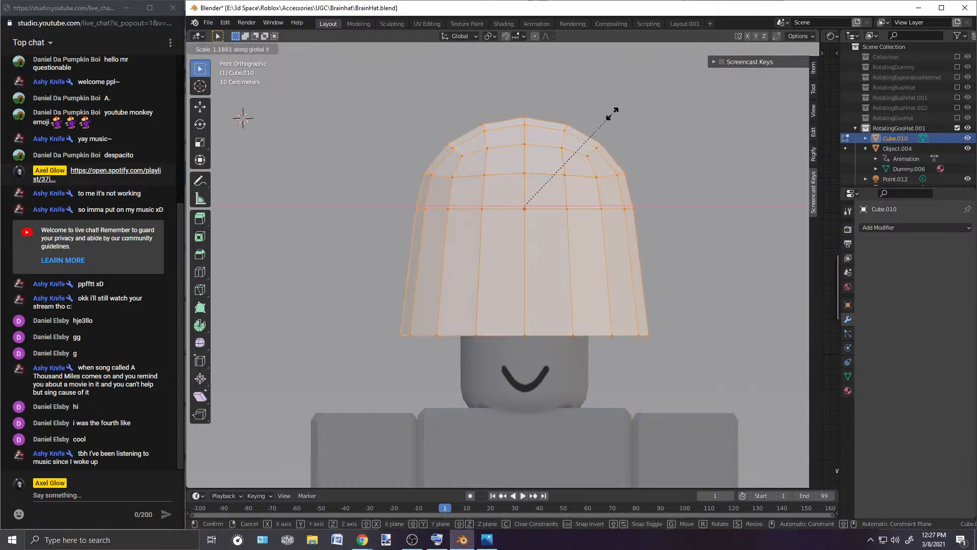
{"action": "key", "text": "z"}
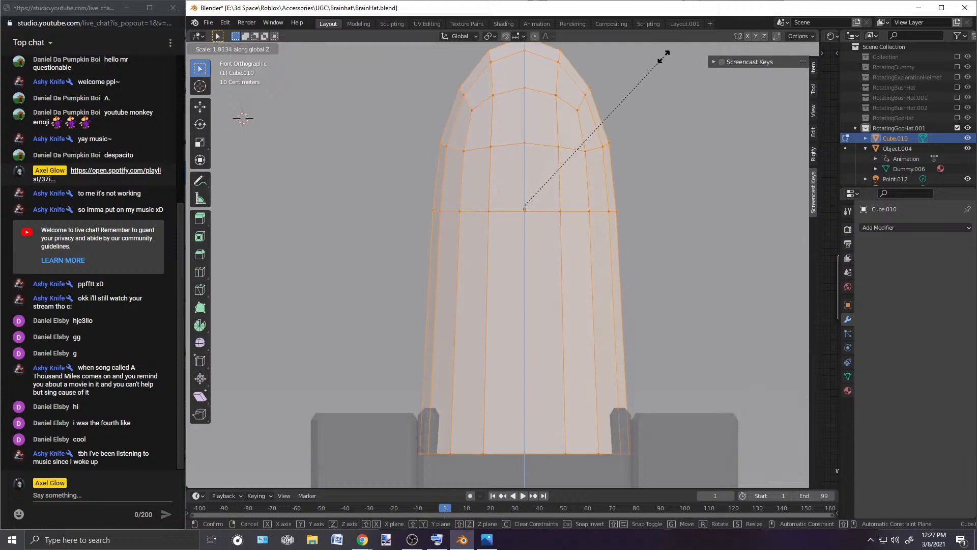
{"action": "left_click", "coordinate": [663, 56]}
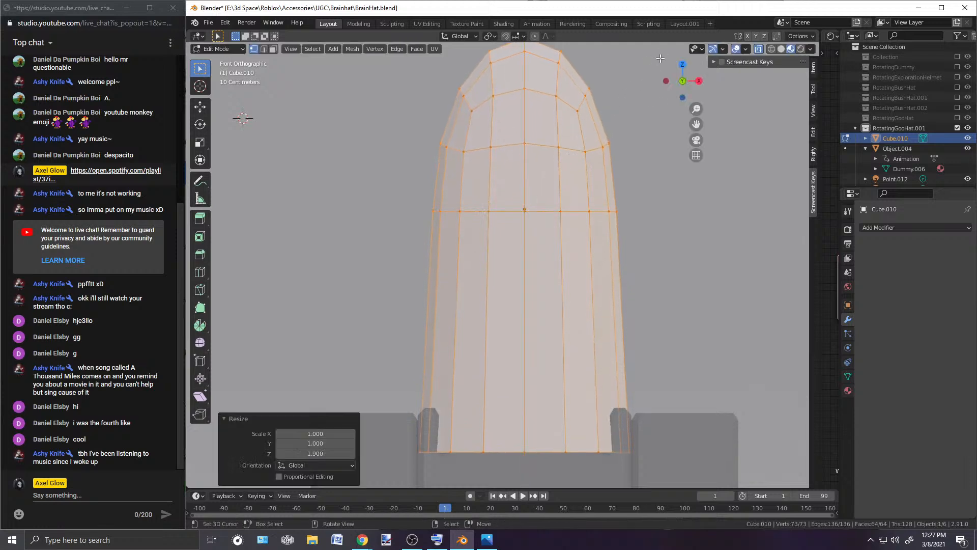
Step: Raise the stretched dome's bottom edge loop about 0.73 m along Z and scale it slightly narrower
{"action": "scroll", "coordinate": [601, 238], "scroll_direction": "down", "scroll_amount": 2}
{"action": "key", "text": "alt+a"}
{"action": "left_click_drag", "start_coordinate": [612, 413], "coordinate": [402, 372]}
{"action": "key", "text": "g"}
{"action": "key", "text": "z"}
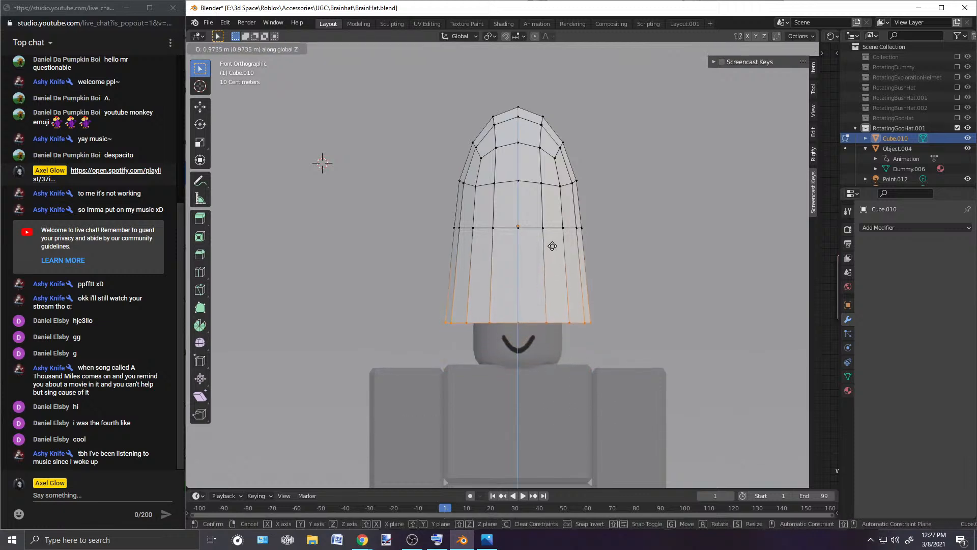
{"action": "left_click", "coordinate": [547, 265]}
{"action": "key", "text": "s"}
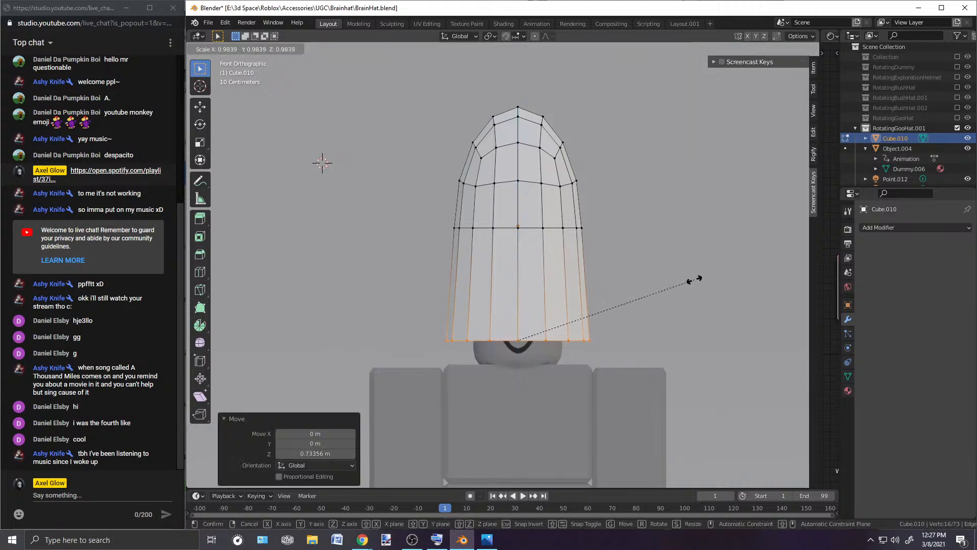
{"action": "left_click", "coordinate": [687, 280]}
Step: Lower the whole dome mesh about 0.35 m along Z over the dummy's head and clear the selection
{"action": "key", "text": "alt+a"}
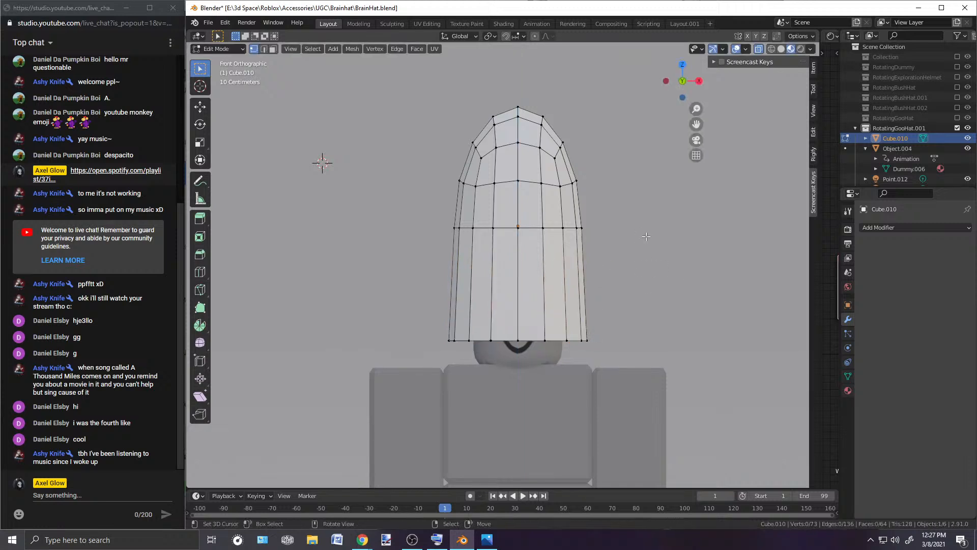
{"action": "key", "text": "a"}
{"action": "scroll", "coordinate": [646, 236], "scroll_direction": "up", "scroll_amount": 1}
{"action": "key", "text": "g"}
{"action": "key", "text": "z"}
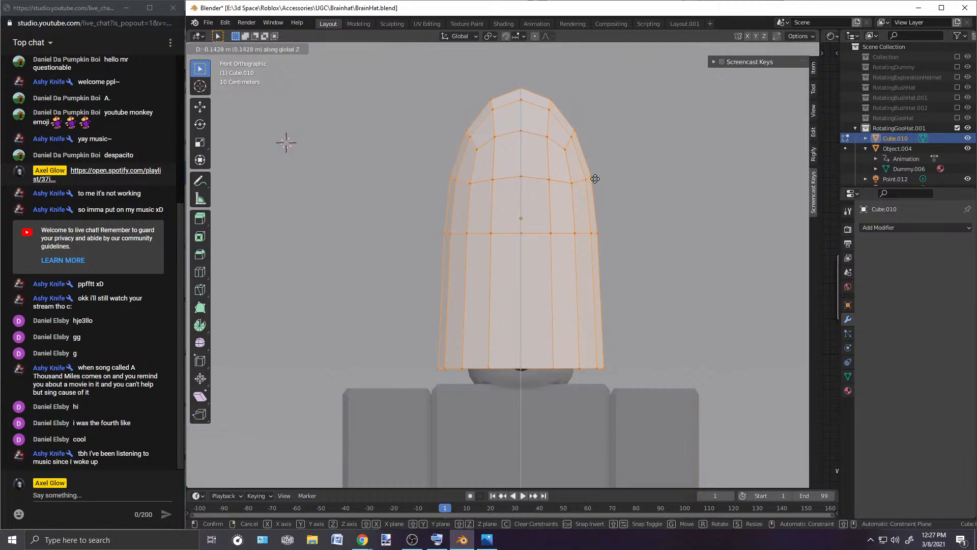
{"action": "left_click", "coordinate": [590, 195]}
{"action": "scroll", "coordinate": [591, 201], "scroll_direction": "down", "scroll_amount": 3}
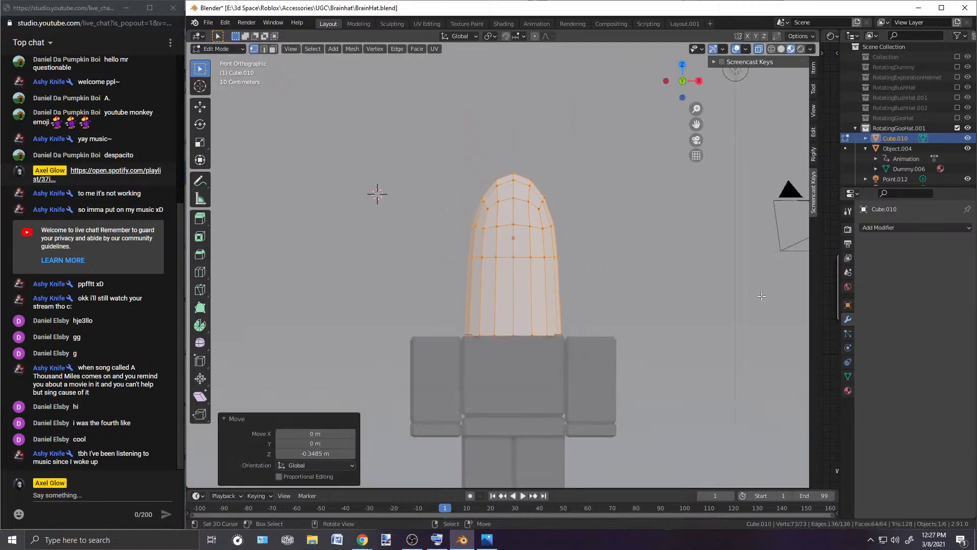
{"action": "scroll", "coordinate": [757, 293], "scroll_direction": "down", "scroll_amount": 4}
{"action": "key", "text": "alt+a"}
{"action": "scroll", "coordinate": [712, 242], "scroll_direction": "up", "scroll_amount": 4}
{"action": "middle_click_drag", "start_coordinate": [636, 232], "coordinate": [599, 221]}
{"action": "scroll", "coordinate": [472, 251], "scroll_direction": "up", "scroll_amount": 4}
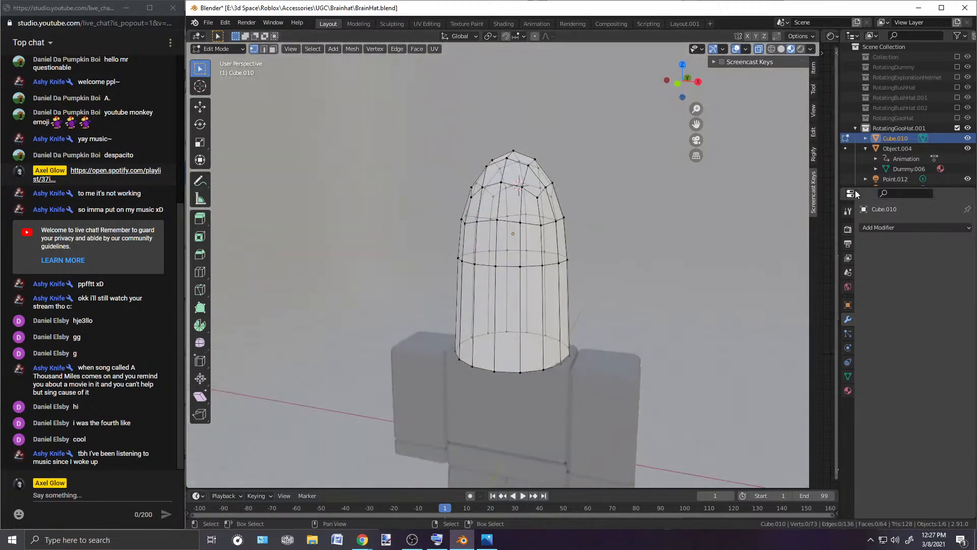
Step: Hide the dome in the viewport and return to Object Mode in front view
{"action": "left_click", "coordinate": [968, 139]}
{"action": "scroll", "coordinate": [590, 276], "scroll_direction": "up", "scroll_amount": 2}
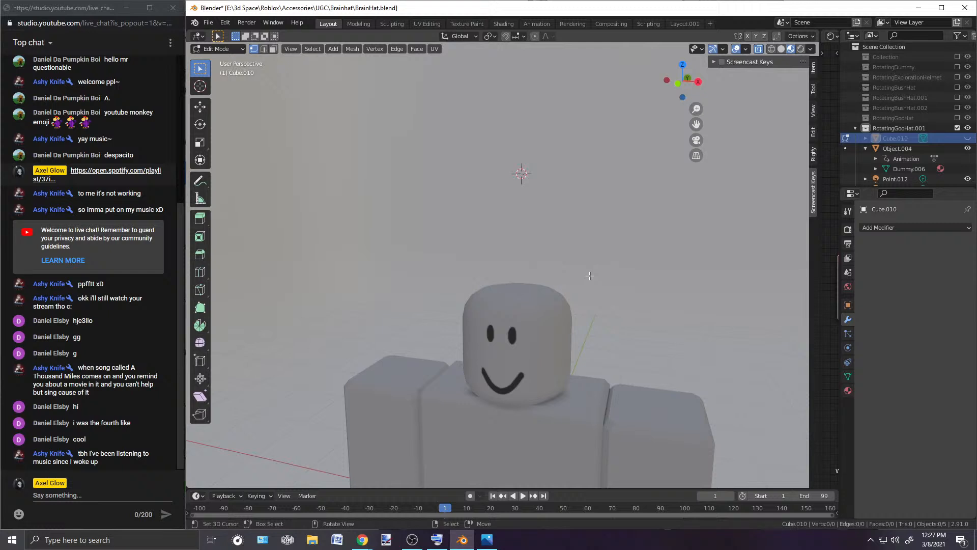
{"action": "key", "text": "KP_1"}
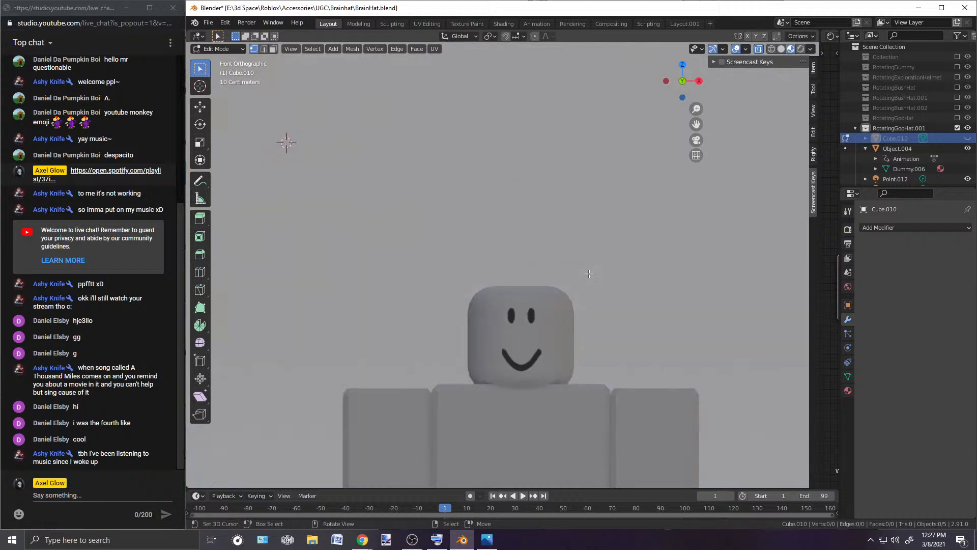
{"action": "left_click", "coordinate": [218, 49]}
{"action": "left_click", "coordinate": [216, 60]}
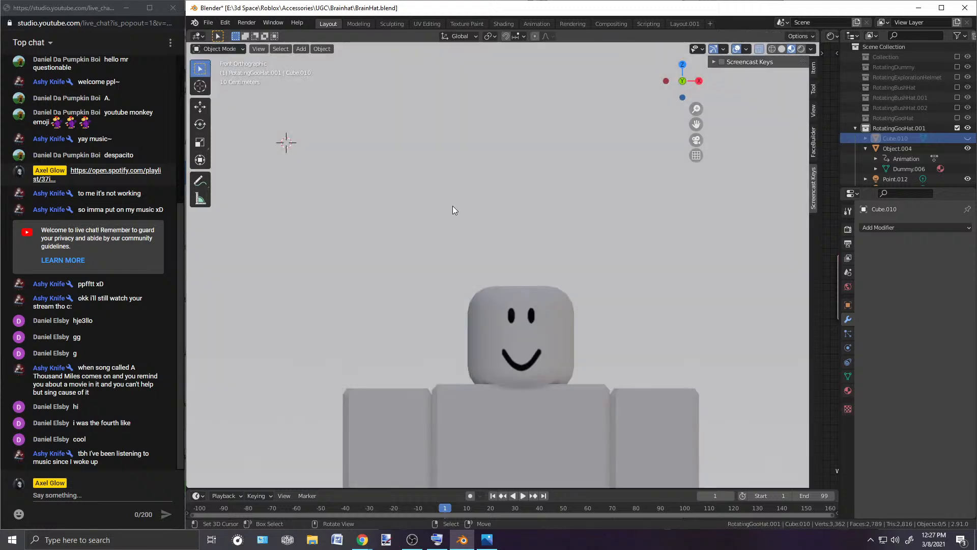
{"action": "key", "text": "shift+a"}
{"action": "mouse_move", "coordinate": [504, 267]}
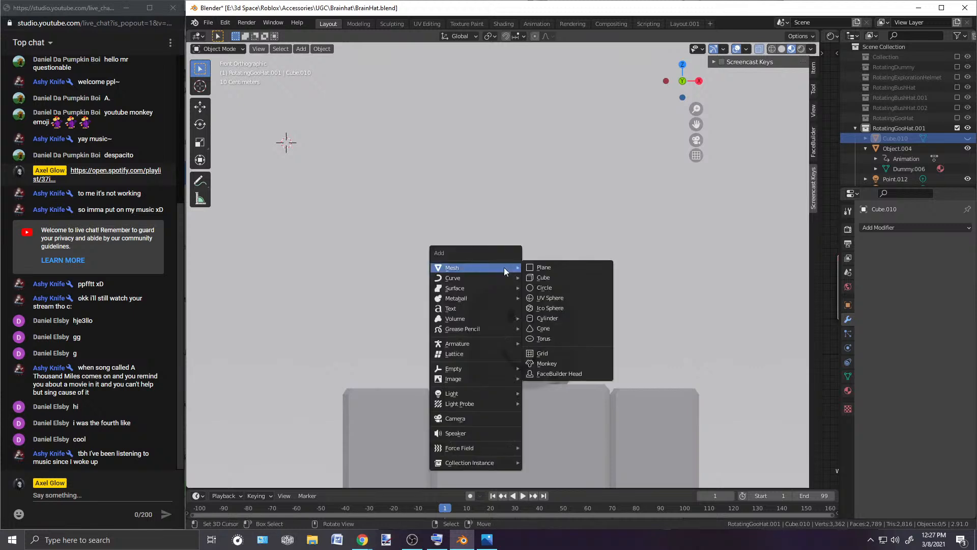
{"action": "left_click", "coordinate": [541, 276]}
{"action": "scroll", "coordinate": [541, 274], "scroll_direction": "down", "scroll_amount": 4}
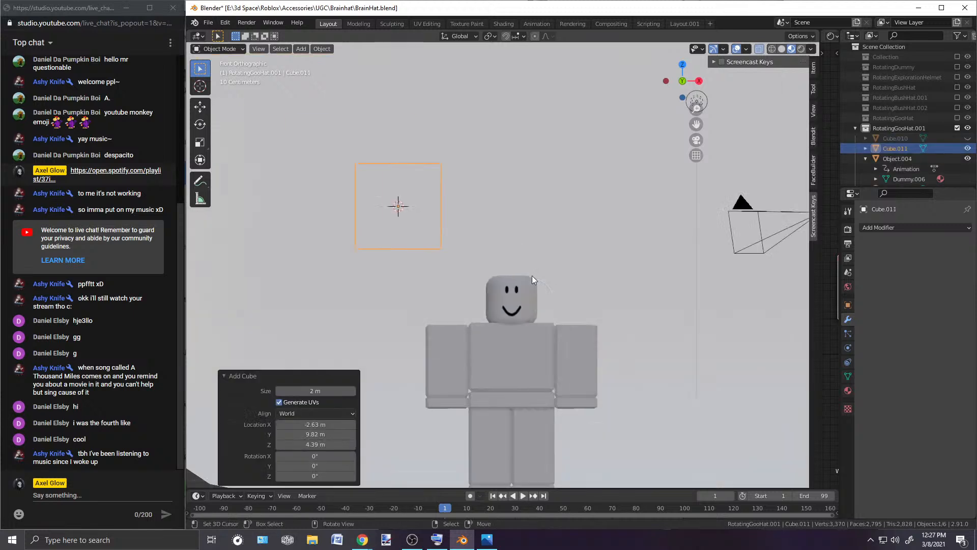
{"action": "key", "text": "g"}
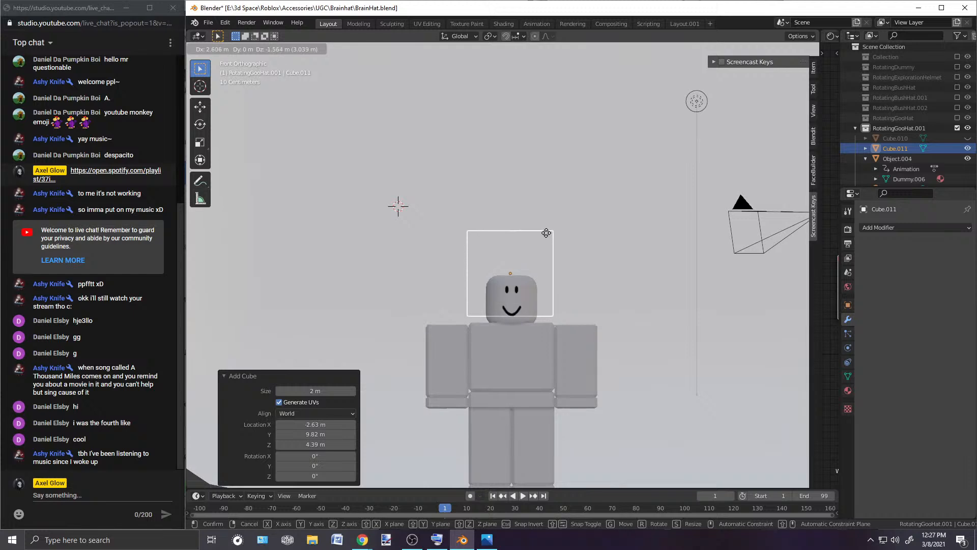
{"action": "right_click", "coordinate": [548, 234]}
{"action": "key", "text": "Delete"}
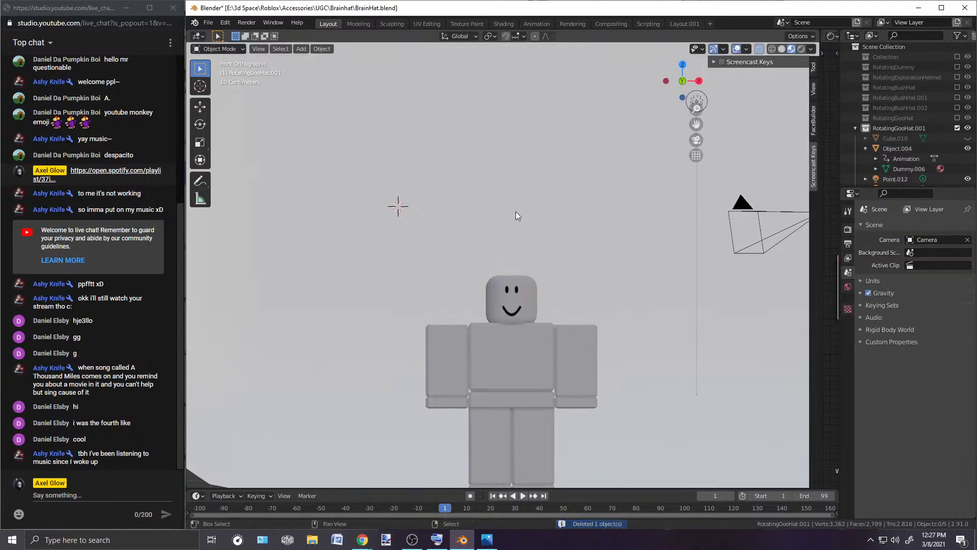
Step: Snap the 3D cursor to the world origin and add a 2 m cube there
{"action": "key", "text": "shift+s"}
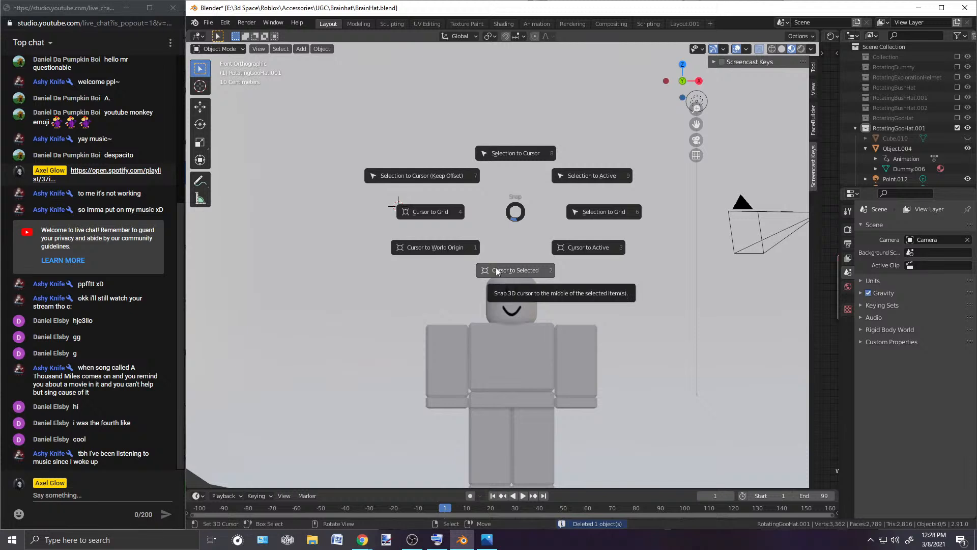
{"action": "left_click", "coordinate": [444, 252]}
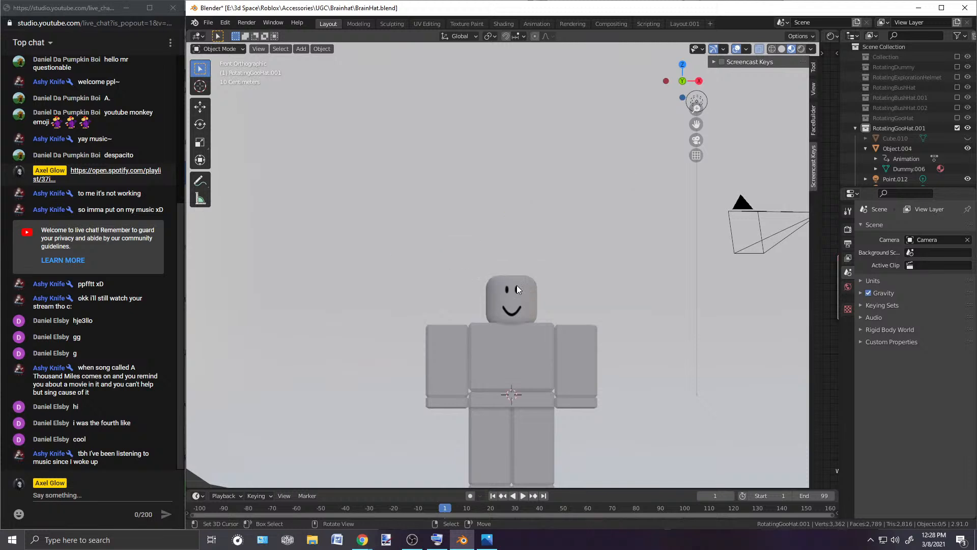
{"action": "key", "text": "shift+a"}
{"action": "mouse_move", "coordinate": [517, 316]}
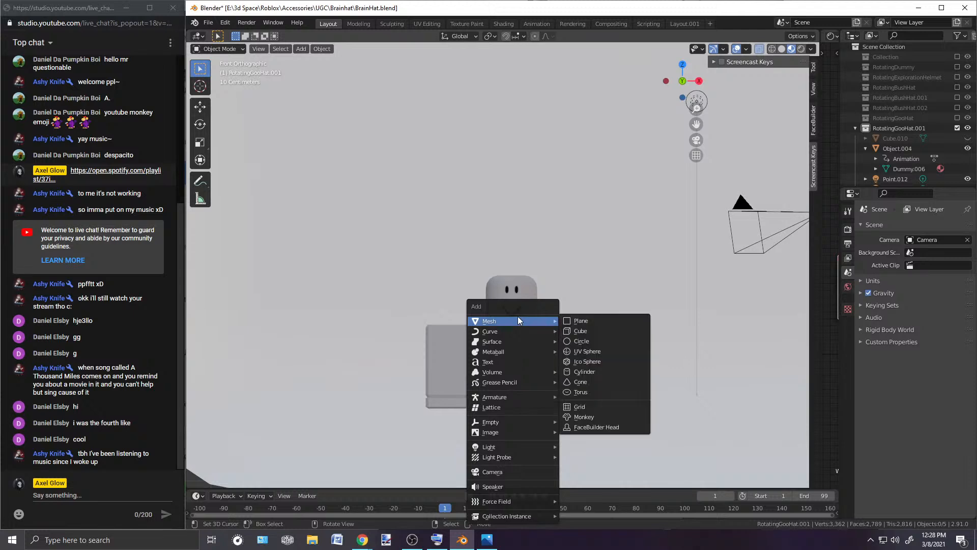
{"action": "left_click", "coordinate": [577, 333]}
Step: Raise the new cube about 2.76 m along Z to the dummy's head and scale it uniformly by about 0.738
{"action": "key", "text": "g"}
{"action": "key", "text": "z"}
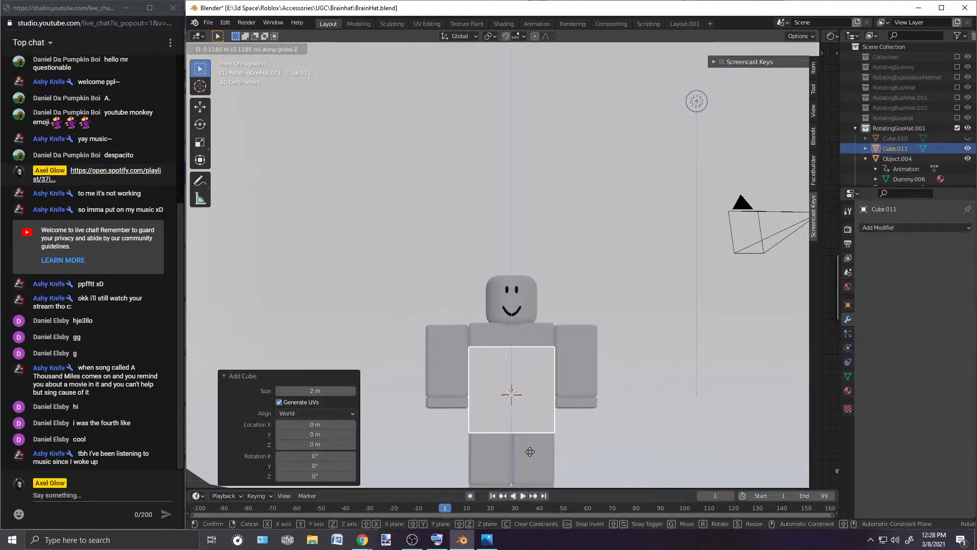
{"action": "left_click", "coordinate": [555, 334]}
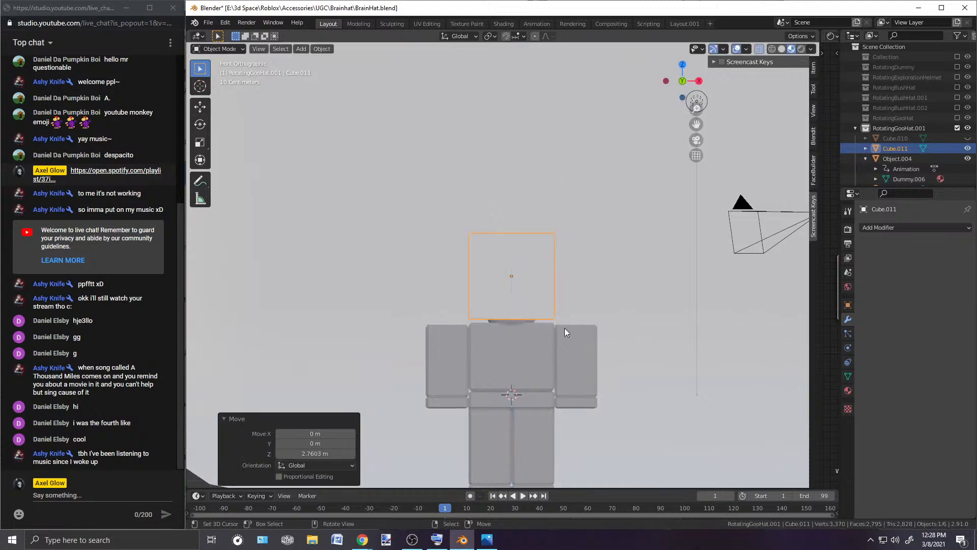
{"action": "key", "text": "s"}
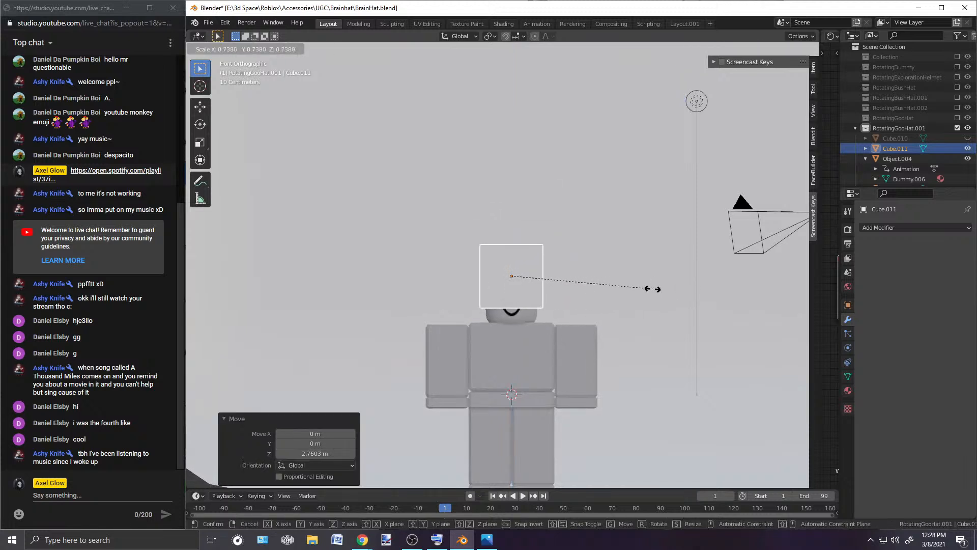
{"action": "left_click", "coordinate": [654, 285]}
{"action": "scroll", "coordinate": [552, 290], "scroll_direction": "up", "scroll_amount": 2}
{"action": "middle_click_drag", "start_coordinate": [551, 286], "coordinate": [483, 270]}
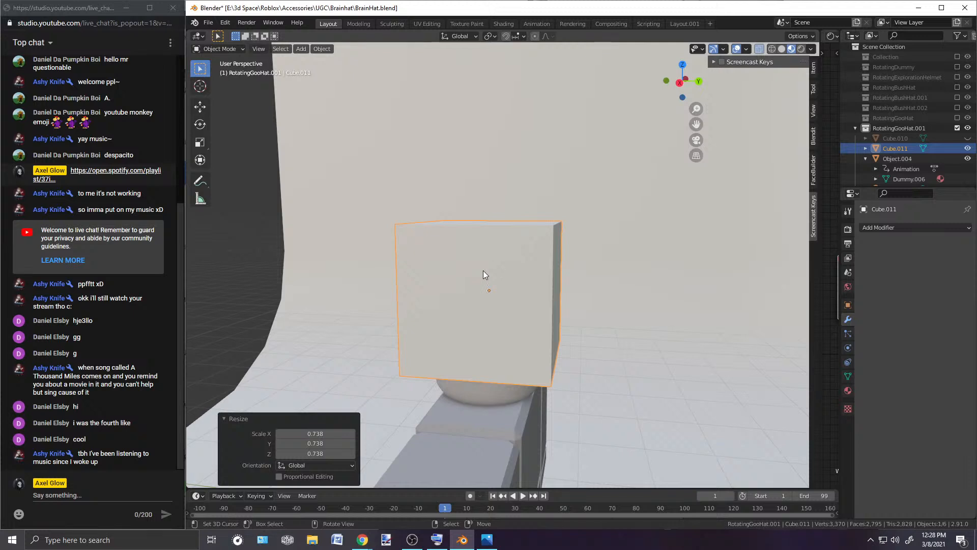
{"action": "middle_click_drag", "start_coordinate": [483, 270], "coordinate": [423, 239]}
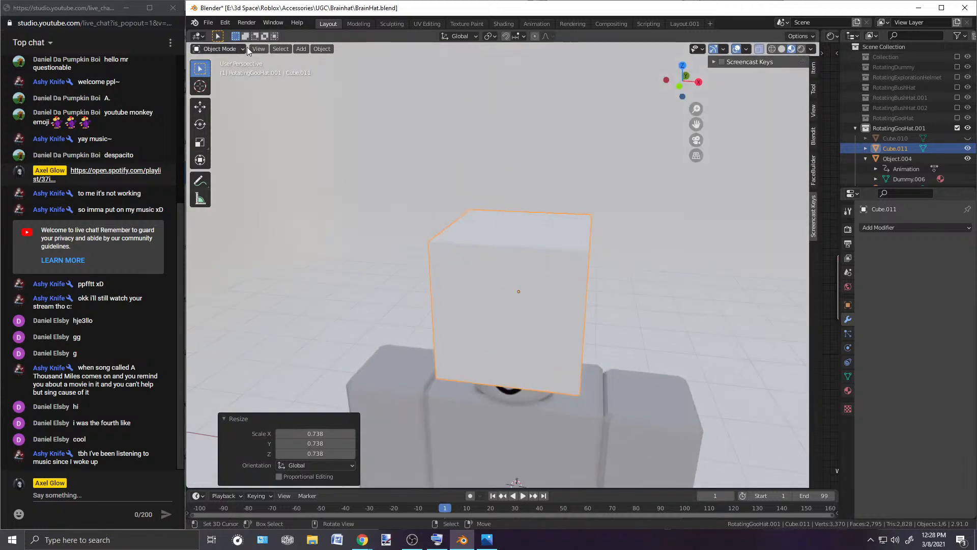
Step: Add a Subdivision Surface modifier to the new cube with the viewport level set to 2
{"action": "left_click", "coordinate": [897, 227]}
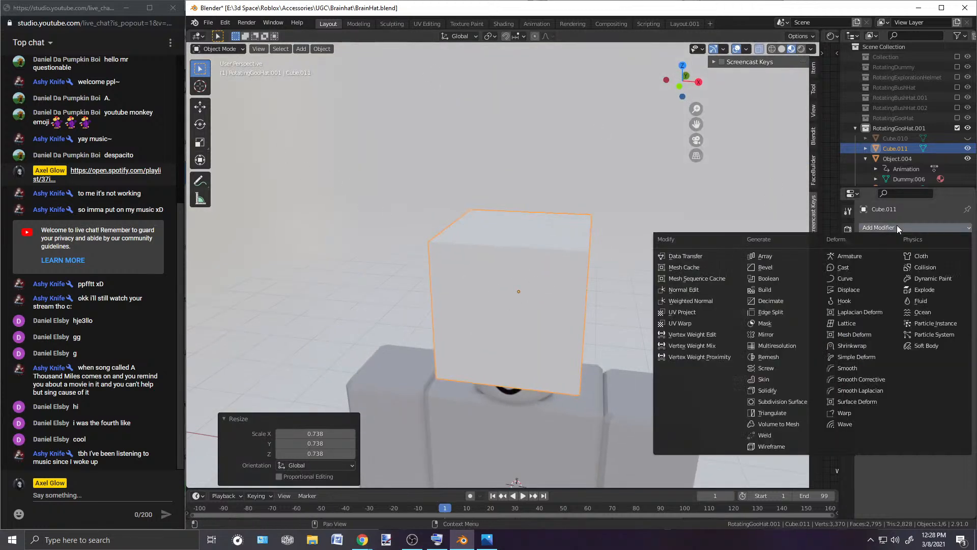
{"action": "left_click", "coordinate": [776, 402]}
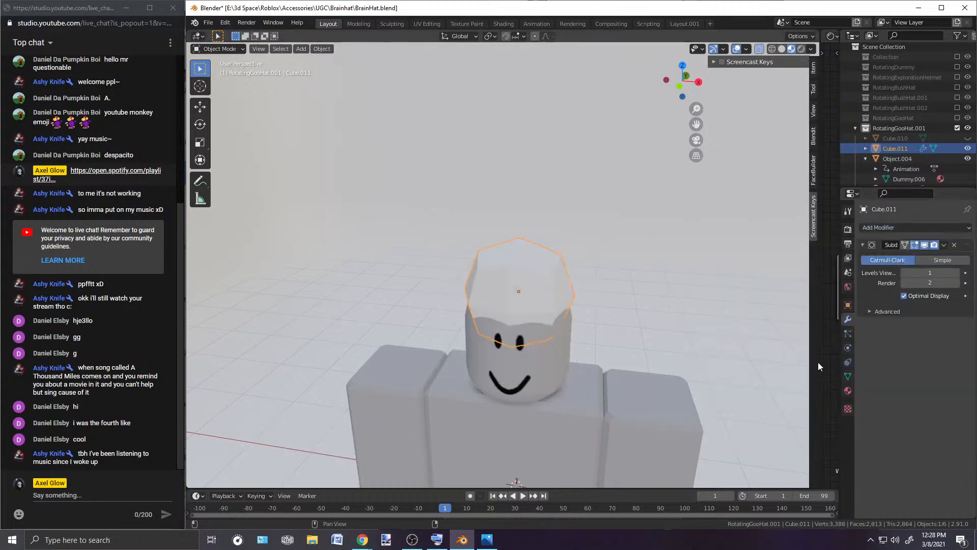
{"action": "left_click", "coordinate": [957, 273]}
{"action": "middle_click_drag", "start_coordinate": [625, 316], "coordinate": [568, 283]}
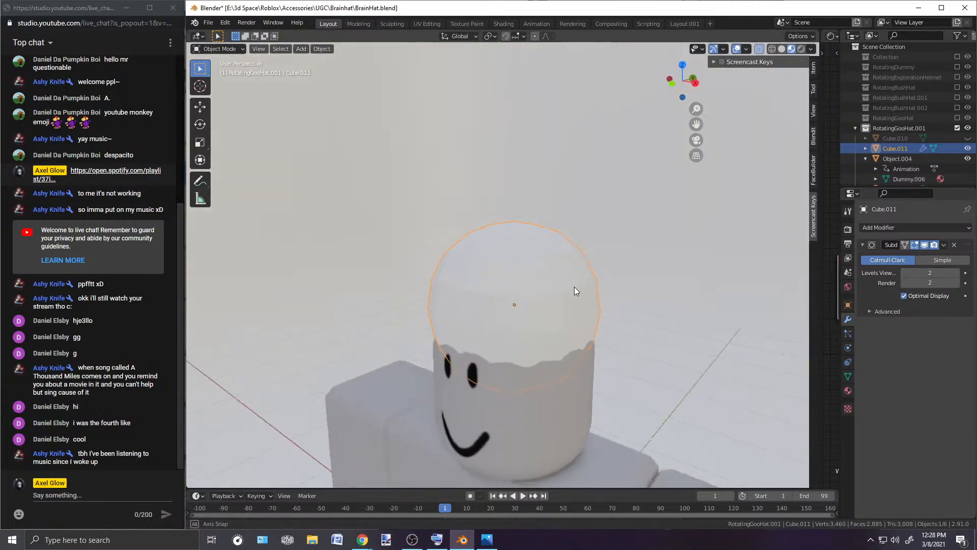
Step: Check the cube's cage in Edit Mode, return to Object Mode and apply the Subdivision Surface modifier
{"action": "left_click", "coordinate": [219, 49]}
{"action": "left_click", "coordinate": [211, 72]}
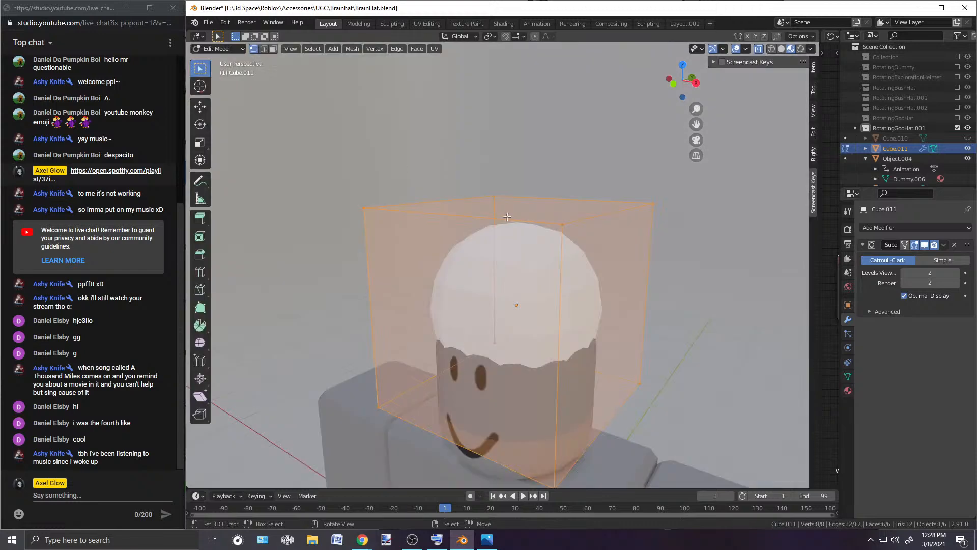
{"action": "left_click", "coordinate": [229, 49]}
{"action": "left_click", "coordinate": [216, 61]}
{"action": "left_click", "coordinate": [943, 245]}
{"action": "left_click", "coordinate": [918, 255]}
{"action": "middle_click_drag", "start_coordinate": [601, 259], "coordinate": [518, 285]}
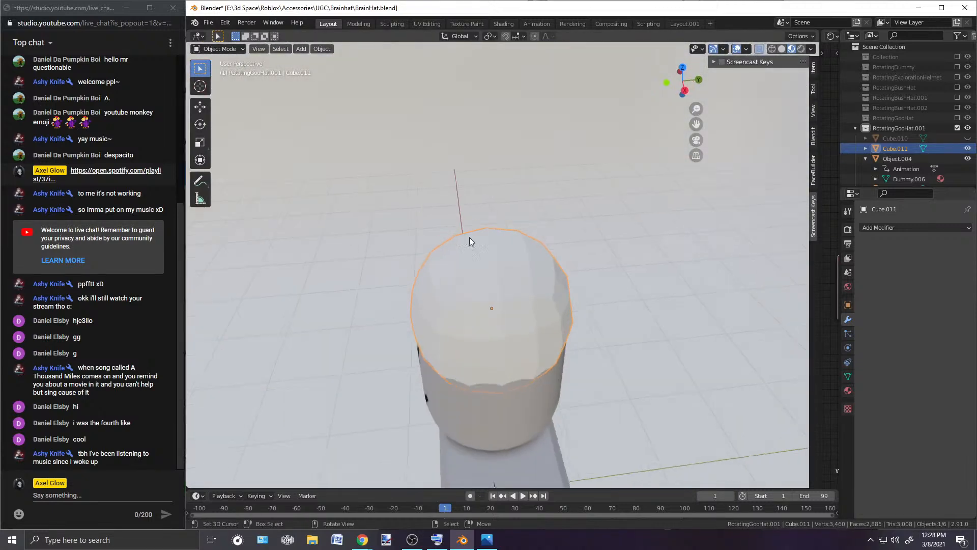
Step: In Edit Mode, pull the front middle vertex about -0.099 m in Y and 0.074 m in Z using smooth proportional editing at size 1.10
{"action": "left_click", "coordinate": [225, 50]}
{"action": "left_click", "coordinate": [221, 71]}
{"action": "middle_click_drag", "start_coordinate": [420, 182], "coordinate": [572, 207]}
{"action": "left_click", "coordinate": [554, 315]}
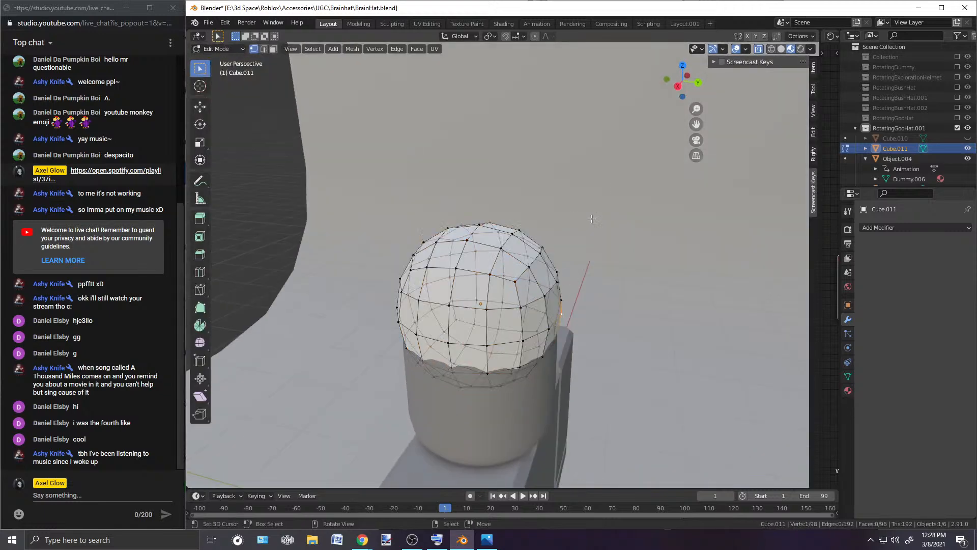
{"action": "mouse_move", "coordinate": [362, 543]}
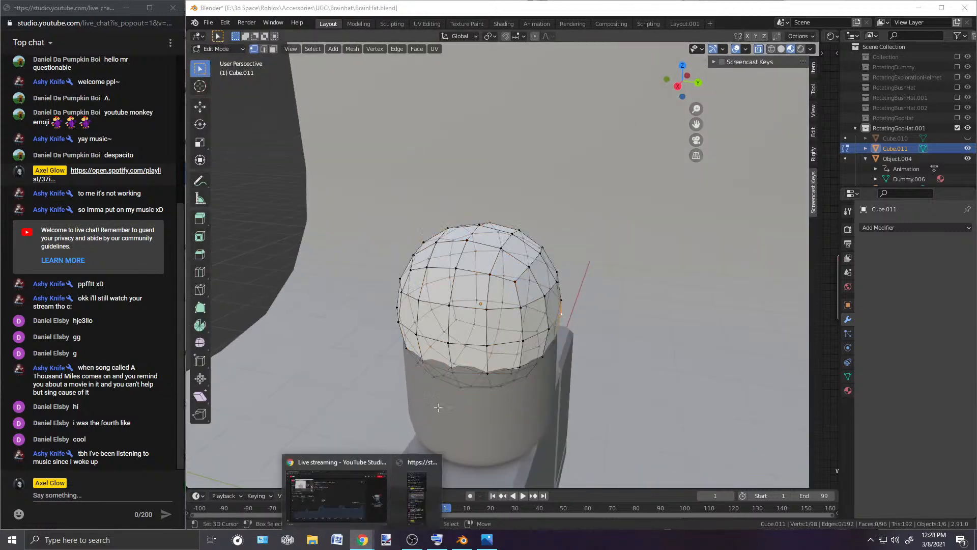
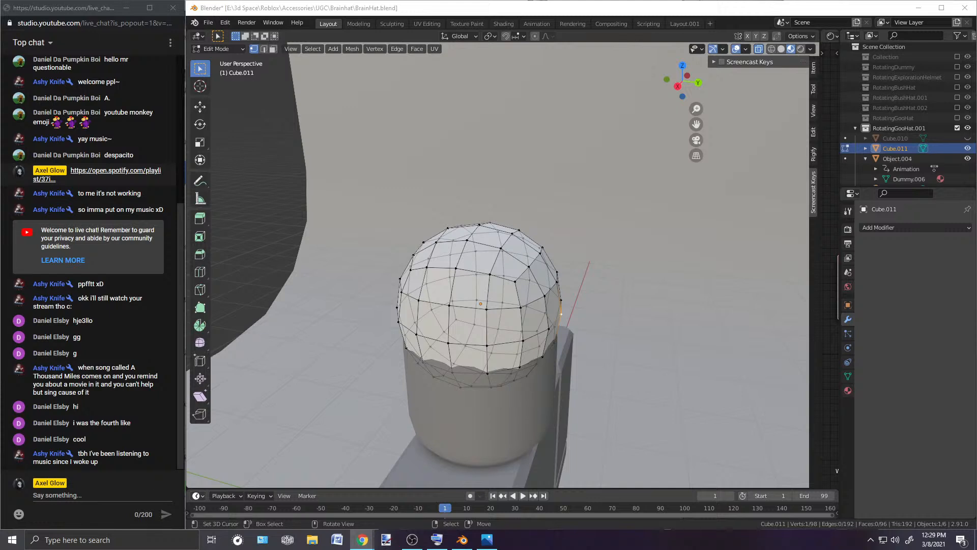
{"action": "key", "text": "KP_3"}
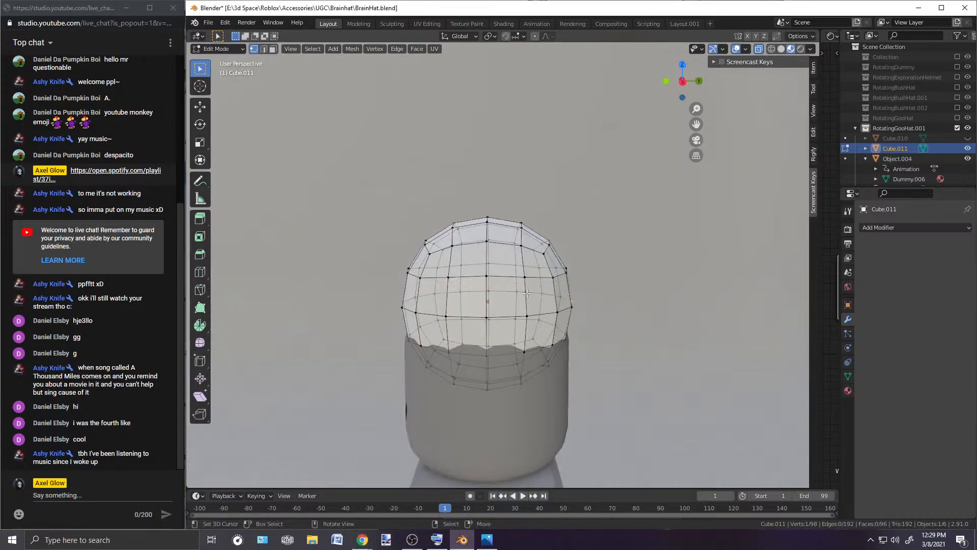
{"action": "scroll", "coordinate": [538, 294], "scroll_direction": "up", "scroll_amount": 2}
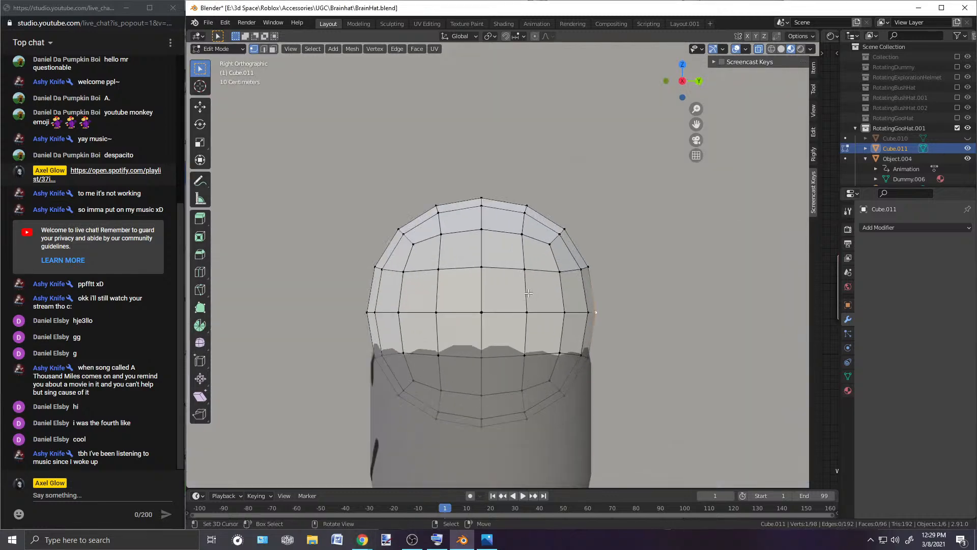
{"action": "left_click", "coordinate": [372, 313]}
{"action": "key", "text": "g"}
{"action": "scroll", "coordinate": [501, 336], "scroll_direction": "down", "scroll_amount": 3}
{"action": "scroll", "coordinate": [500, 336], "scroll_direction": "down", "scroll_amount": 9}
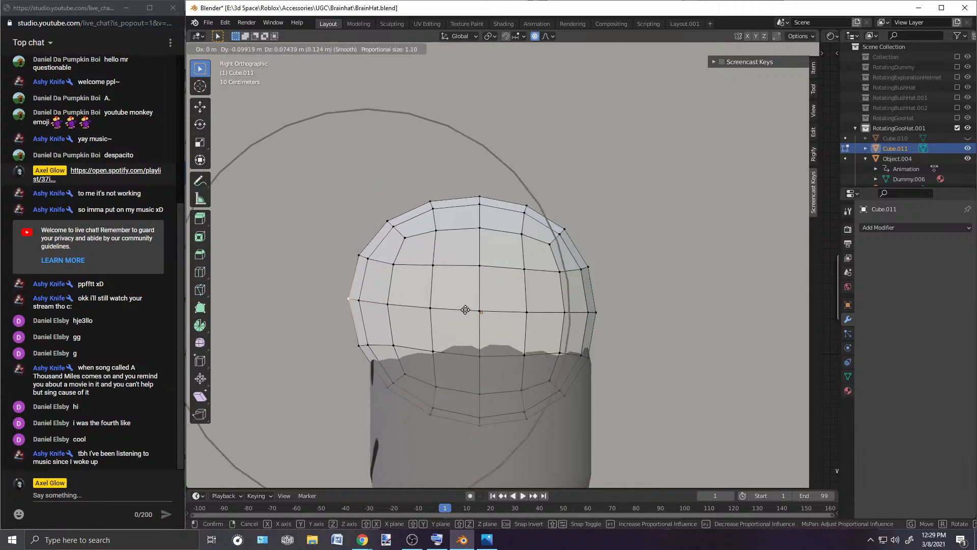
{"action": "left_click", "coordinate": [465, 309]}
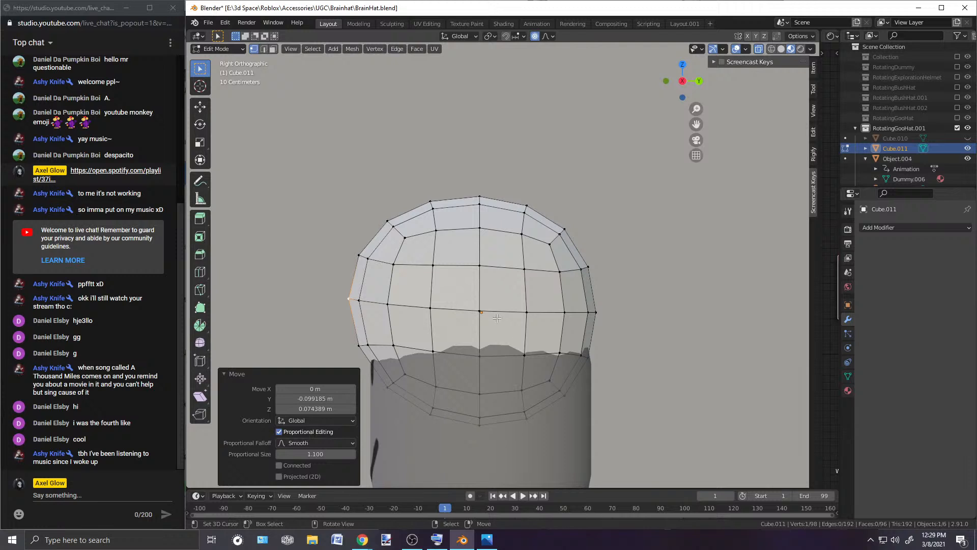
Step: Turn off proportional editing and move the lower front vertices up and inward in right side view
{"action": "right_click", "coordinate": [387, 391]}
{"action": "left_click", "coordinate": [534, 37]}
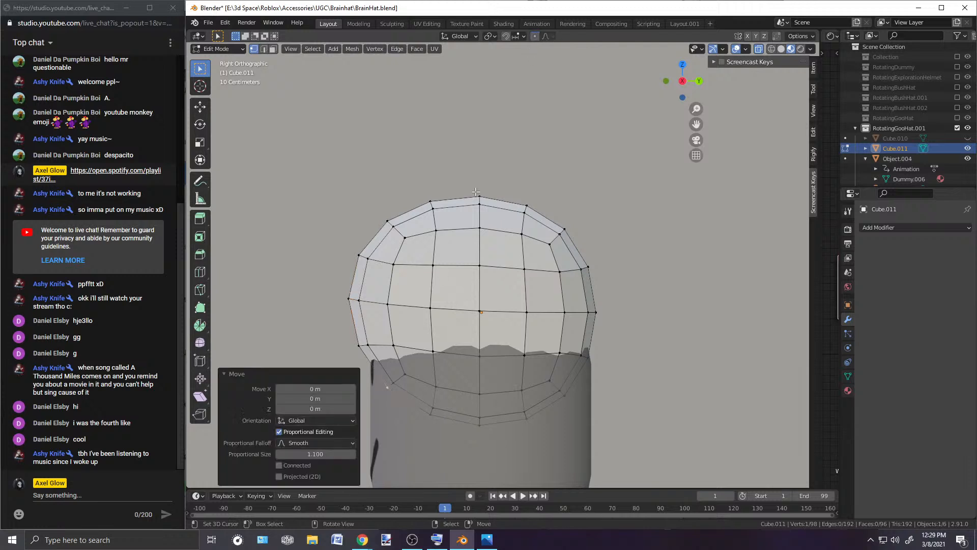
{"action": "right_click", "coordinate": [403, 389], "text": "shift"}
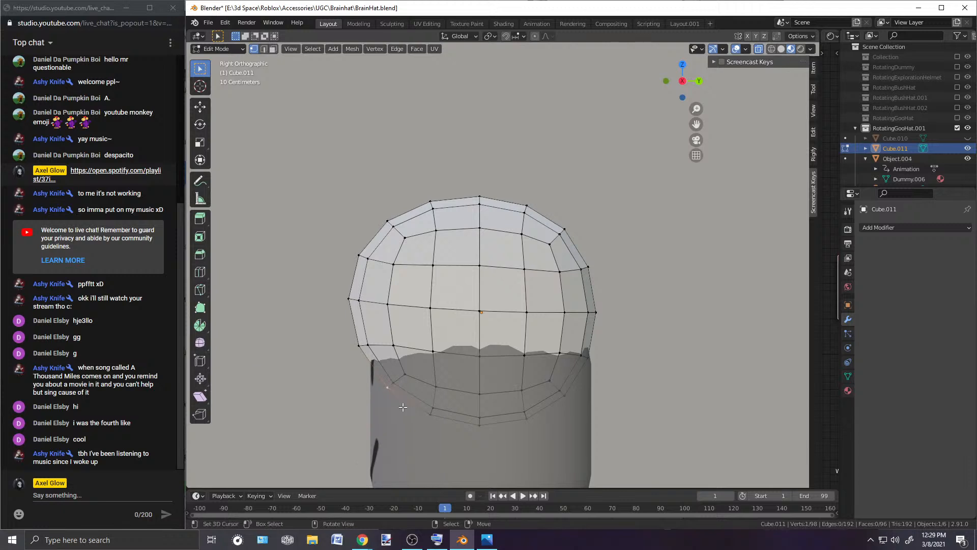
{"action": "key", "text": "g"}
{"action": "left_click", "coordinate": [407, 400]}
{"action": "left_click_drag", "start_coordinate": [408, 398], "coordinate": [386, 372]}
{"action": "key", "text": "g"}
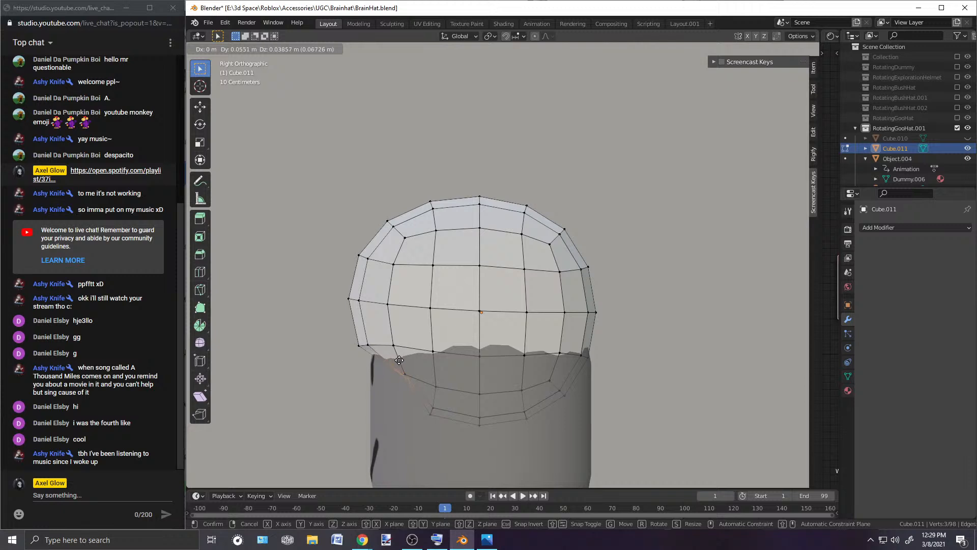
{"action": "left_click", "coordinate": [401, 359]}
Step: Raise the next underside vertices behind the front edge, finishing with a move of about -0.019 m in Y and 0.132 m in Z
{"action": "left_click_drag", "start_coordinate": [418, 388], "coordinate": [401, 358]}
{"action": "key", "text": "g"}
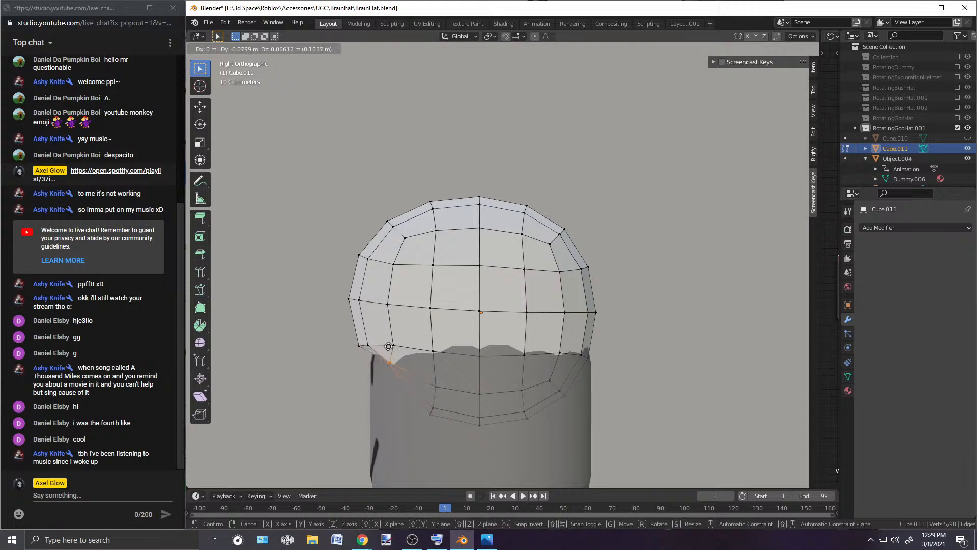
{"action": "left_click", "coordinate": [389, 350]}
{"action": "key", "text": "g"}
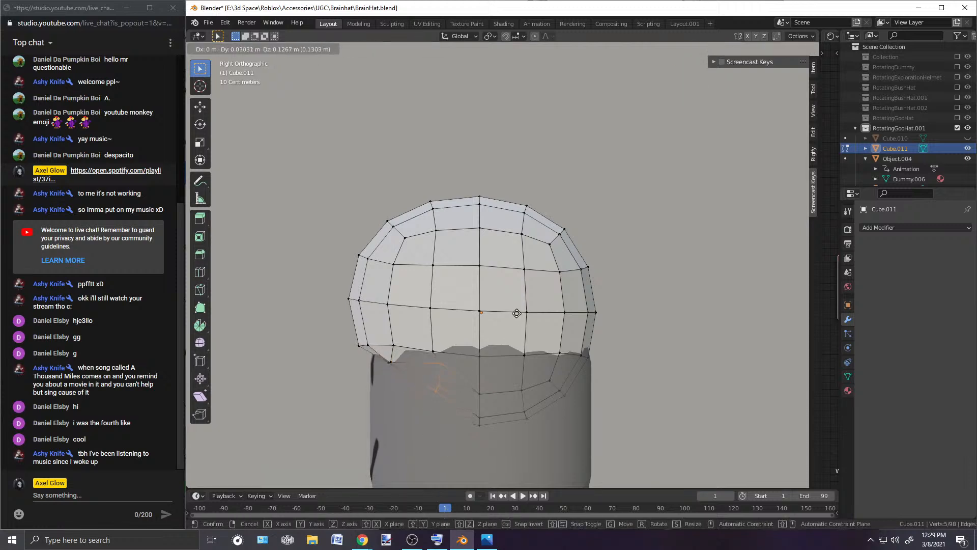
{"action": "left_click", "coordinate": [507, 313]}
{"action": "middle_click_drag", "start_coordinate": [507, 313], "coordinate": [405, 305]}
{"action": "scroll", "coordinate": [488, 274], "scroll_direction": "up", "scroll_amount": 2}
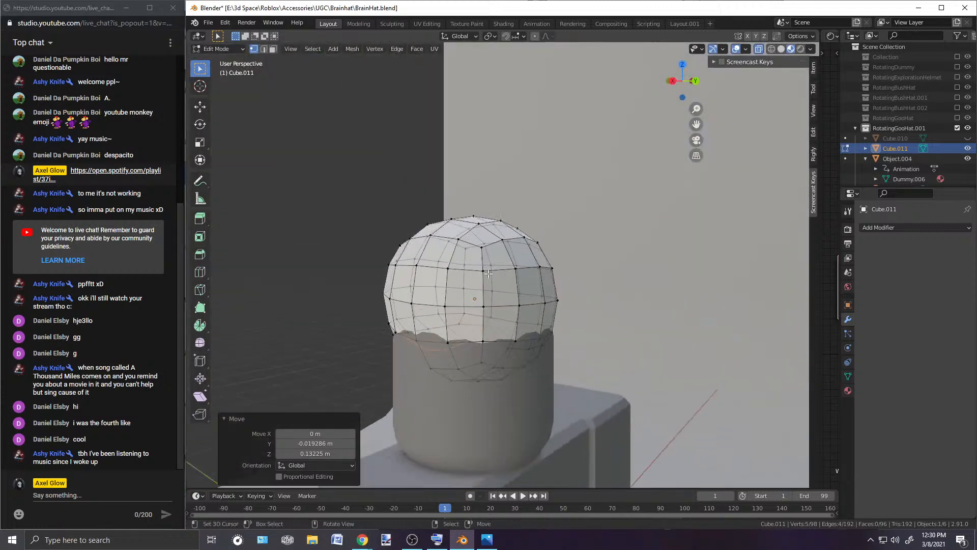
Step: Pull the rear middle vertex about 0.11 m back in Y and 0.086 m down in Z with smooth proportional editing at size 1.10
{"action": "left_click", "coordinate": [566, 306]}
{"action": "key", "text": "KP_3"}
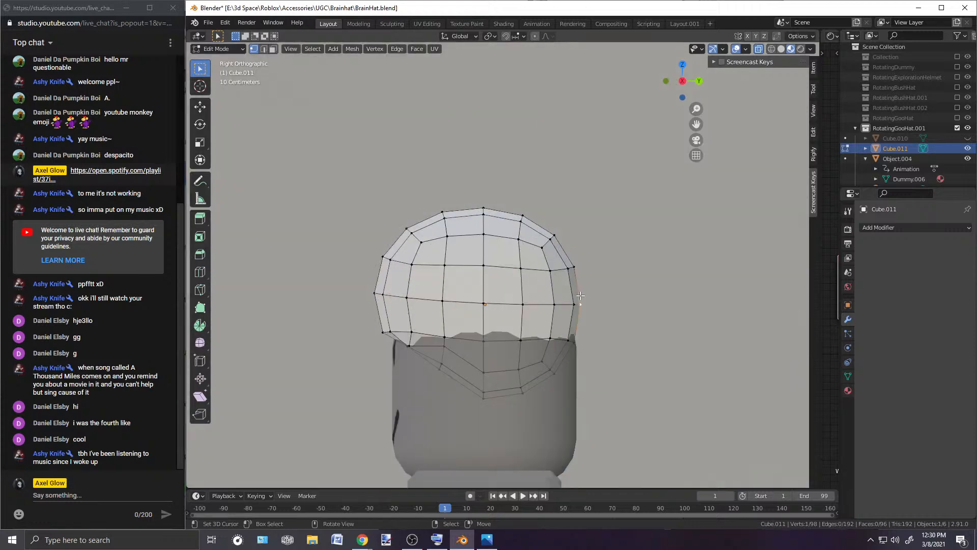
{"action": "key", "text": "g"}
{"action": "left_click", "coordinate": [612, 342]}
{"action": "left_click", "coordinate": [533, 36]}
{"action": "key", "text": "g"}
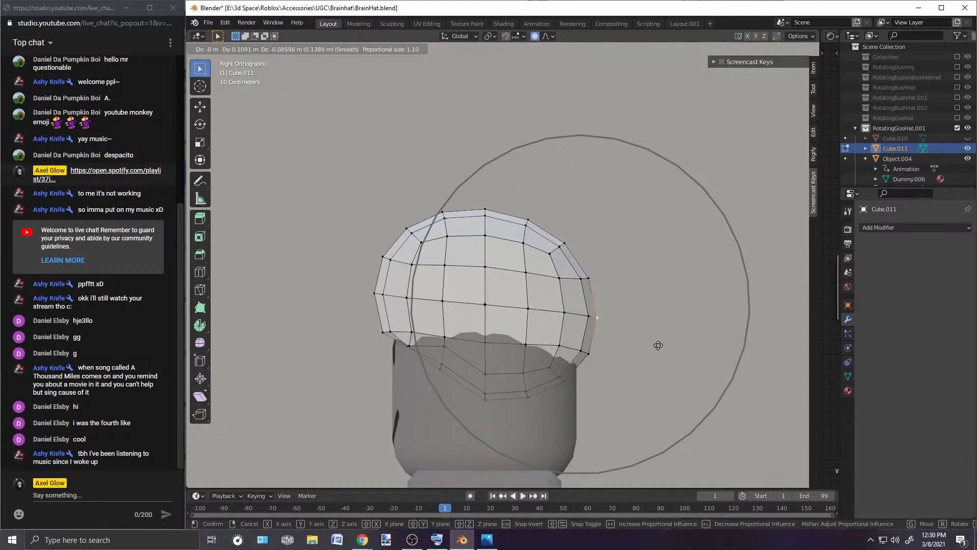
{"action": "left_click", "coordinate": [658, 345]}
Step: Shift the lower rear vertex about 0.06 m in Y and -0.003 m in Z with proportional editing
{"action": "left_click", "coordinate": [566, 394]}
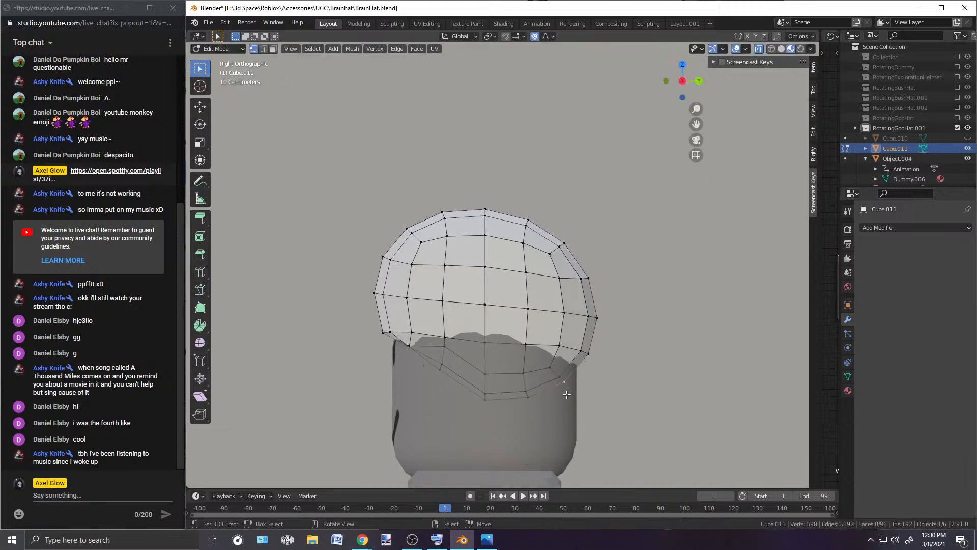
{"action": "key", "text": "g"}
{"action": "left_click", "coordinate": [575, 395]}
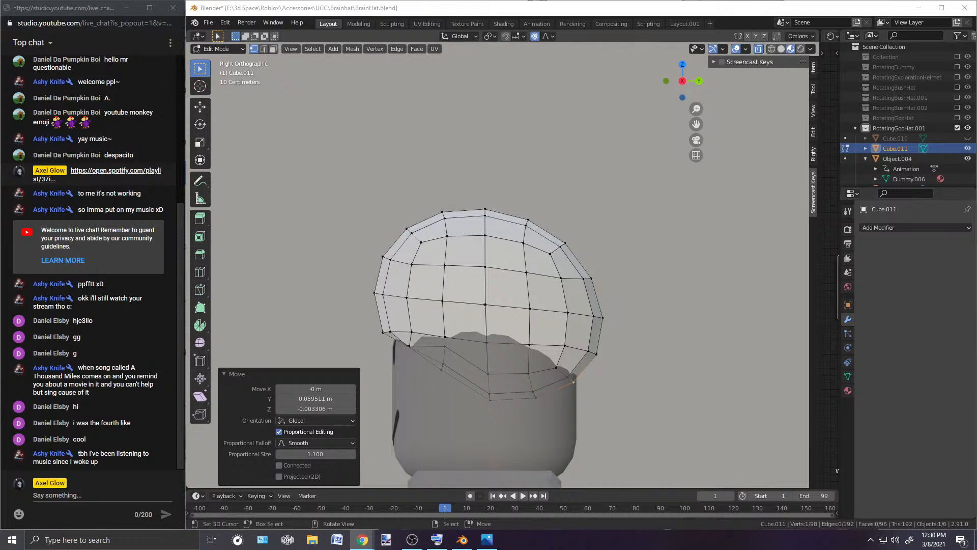
{"action": "key", "text": "alt+Tab"}
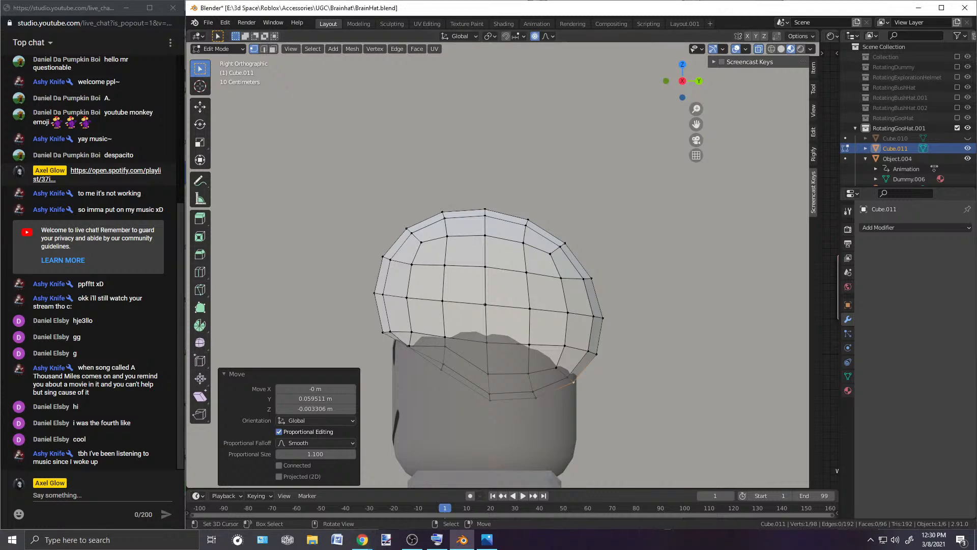
Step: Examine the reshaped brain form from several angles in Object Mode, ending back in Edit Mode
{"action": "middle_click_drag", "start_coordinate": [504, 243], "coordinate": [539, 245]}
{"action": "scroll", "coordinate": [540, 244], "scroll_direction": "up", "scroll_amount": 3}
{"action": "middle_click_drag", "start_coordinate": [486, 371], "coordinate": [461, 339]}
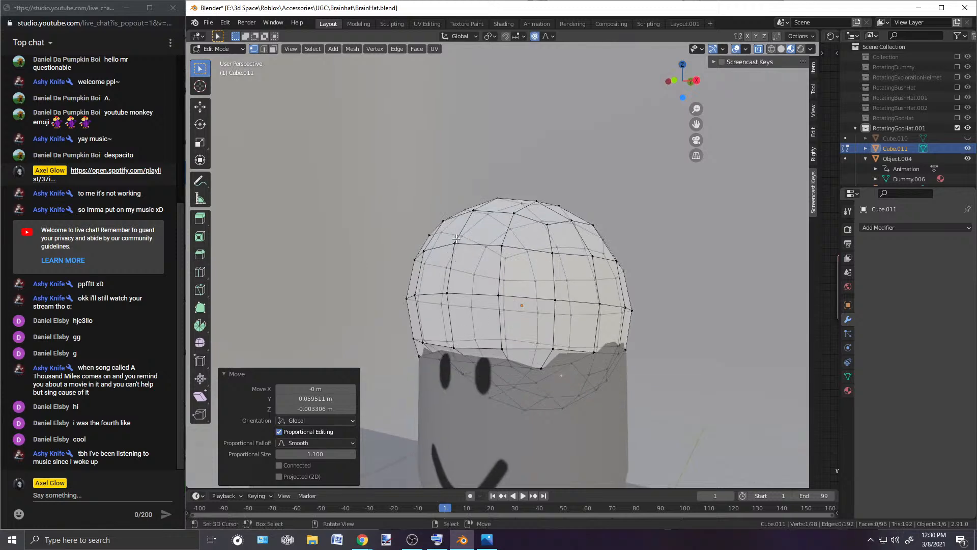
{"action": "left_click", "coordinate": [242, 49]}
{"action": "left_click", "coordinate": [221, 57]}
{"action": "middle_click_drag", "start_coordinate": [507, 187], "coordinate": [298, 198]}
{"action": "left_click", "coordinate": [221, 51]}
{"action": "left_click", "coordinate": [218, 70]}
Step: Bevel the central front-to-back edge loop of the brain with 2 segments and a width of about 0.071 m
{"action": "scroll", "coordinate": [509, 269], "scroll_direction": "up", "scroll_amount": 2}
{"action": "middle_click_drag", "start_coordinate": [505, 280], "coordinate": [300, 67]}
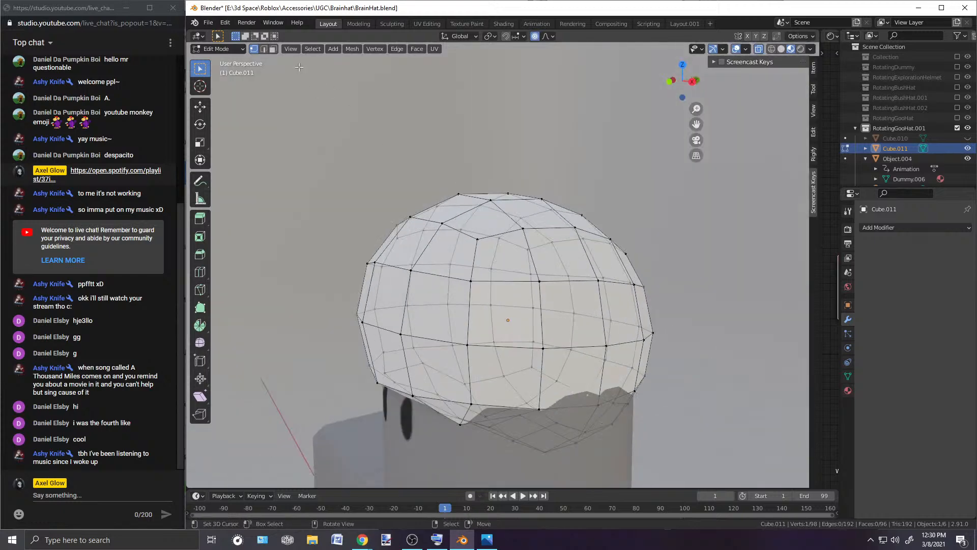
{"action": "middle_click_drag", "start_coordinate": [428, 275], "coordinate": [475, 292]}
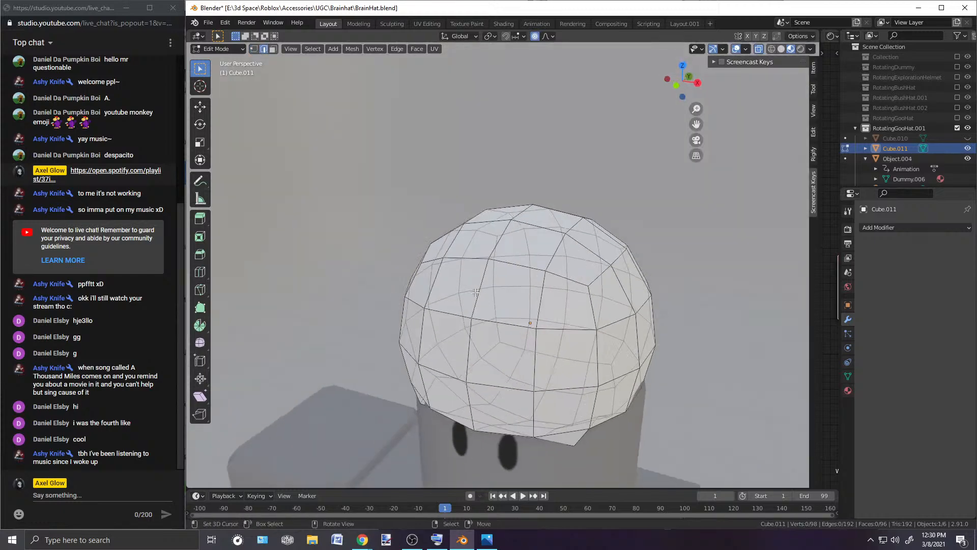
{"action": "left_click", "coordinate": [482, 280], "text": "alt"}
{"action": "key", "text": "ctrl+b"}
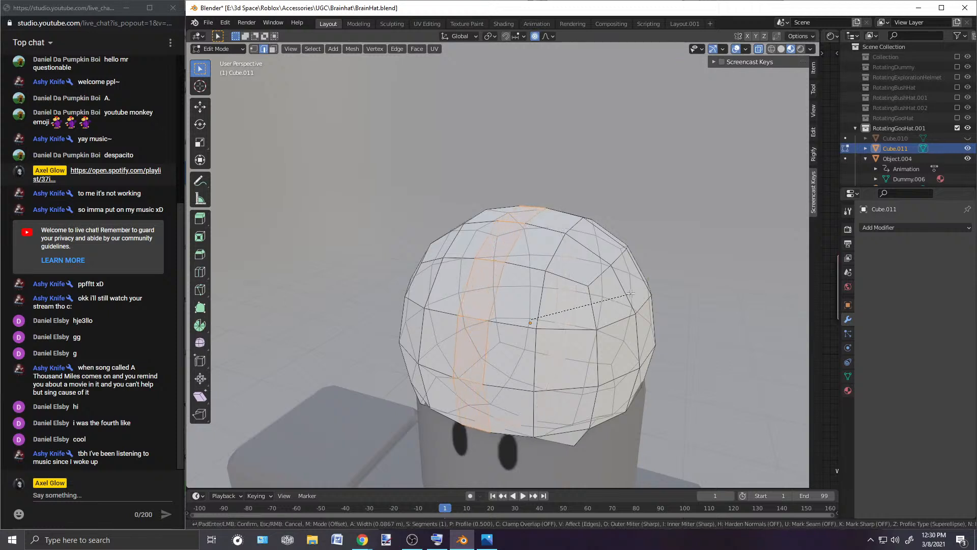
{"action": "scroll", "coordinate": [632, 290], "scroll_direction": "up", "scroll_amount": 1}
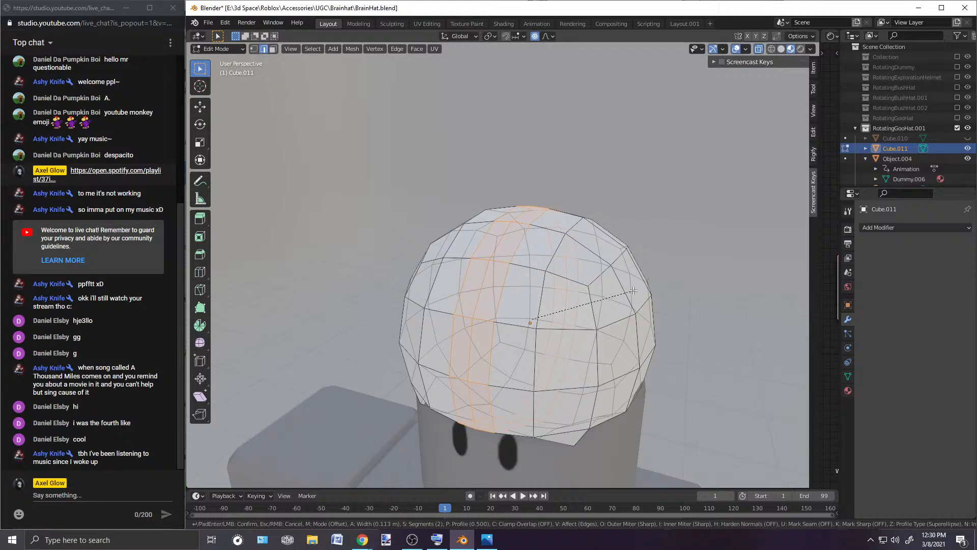
{"action": "left_click", "coordinate": [628, 291]}
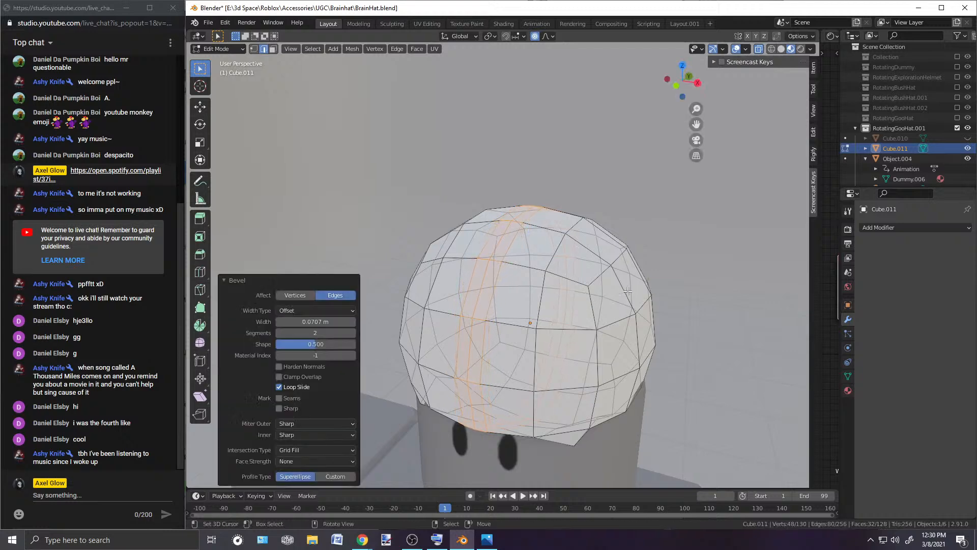
Step: Select the middle loop of the bevel and, with proportional editing off, scale it to about 0.953 to sink a central groove
{"action": "middle_click_drag", "start_coordinate": [576, 275], "coordinate": [606, 302]}
{"action": "middle_click_drag", "start_coordinate": [545, 281], "coordinate": [505, 248]}
{"action": "left_click", "coordinate": [494, 227], "text": "alt"}
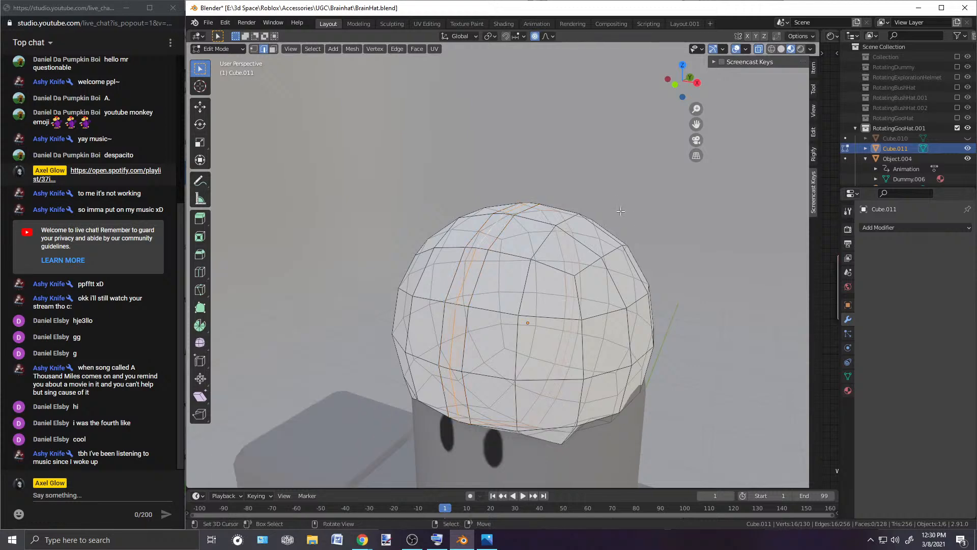
{"action": "key", "text": "s"}
{"action": "left_click", "coordinate": [668, 247]}
{"action": "left_click", "coordinate": [534, 37]}
{"action": "key", "text": "s"}
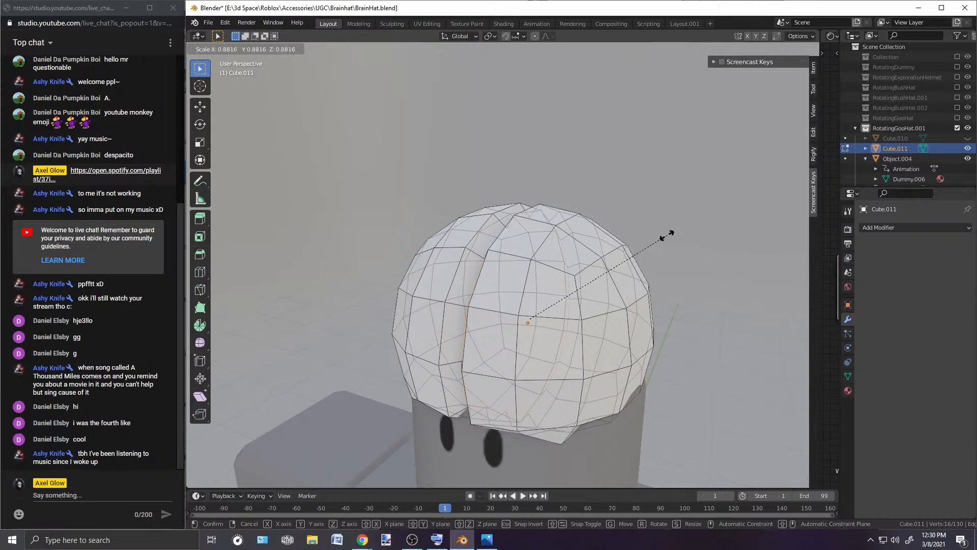
{"action": "left_click", "coordinate": [680, 231]}
{"action": "middle_click_drag", "start_coordinate": [681, 232], "coordinate": [594, 247]}
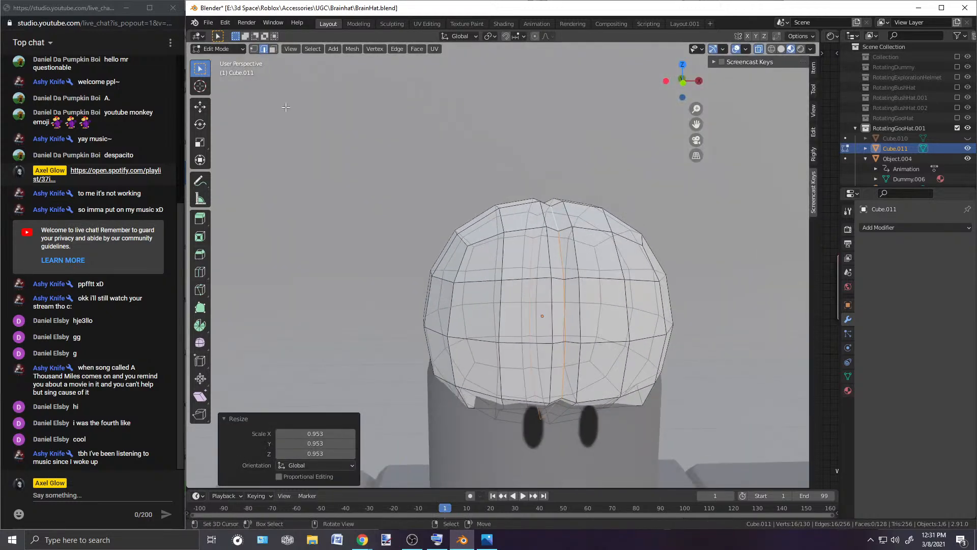
Step: Mark the groove's centre edge loop as sharp and return to Object Mode to view the brain on the dummy
{"action": "left_click", "coordinate": [221, 50]}
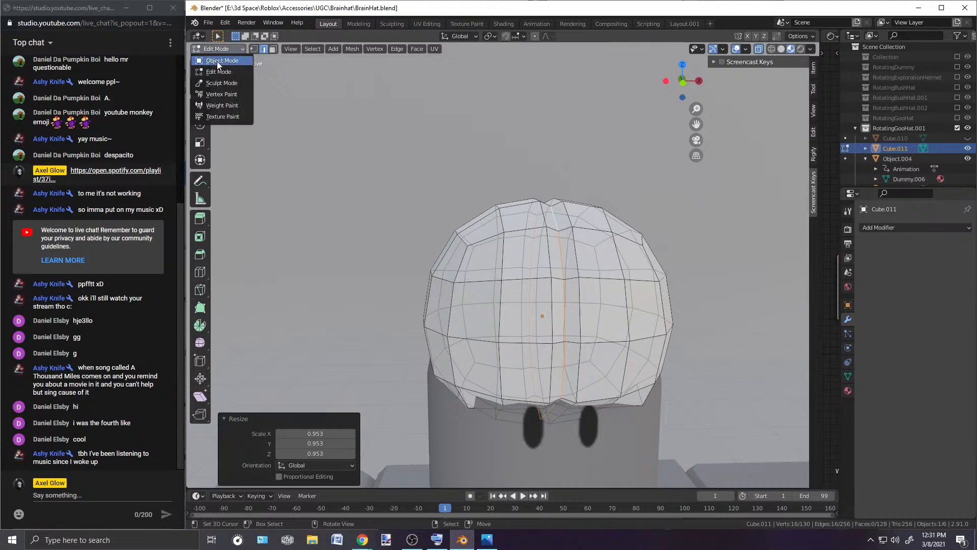
{"action": "left_click", "coordinate": [389, 50]}
{"action": "left_click", "coordinate": [423, 254]}
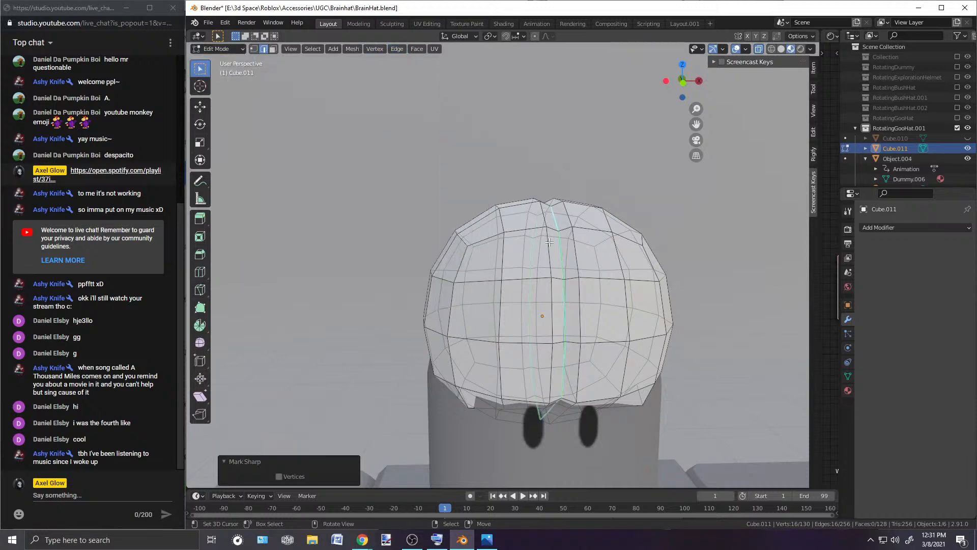
{"action": "middle_click_drag", "start_coordinate": [423, 255], "coordinate": [529, 234]}
{"action": "left_click", "coordinate": [227, 49]}
{"action": "left_click", "coordinate": [220, 61]}
{"action": "scroll", "coordinate": [389, 214], "scroll_direction": "down", "scroll_amount": 4}
{"action": "middle_click_drag", "start_coordinate": [390, 214], "coordinate": [432, 204]}
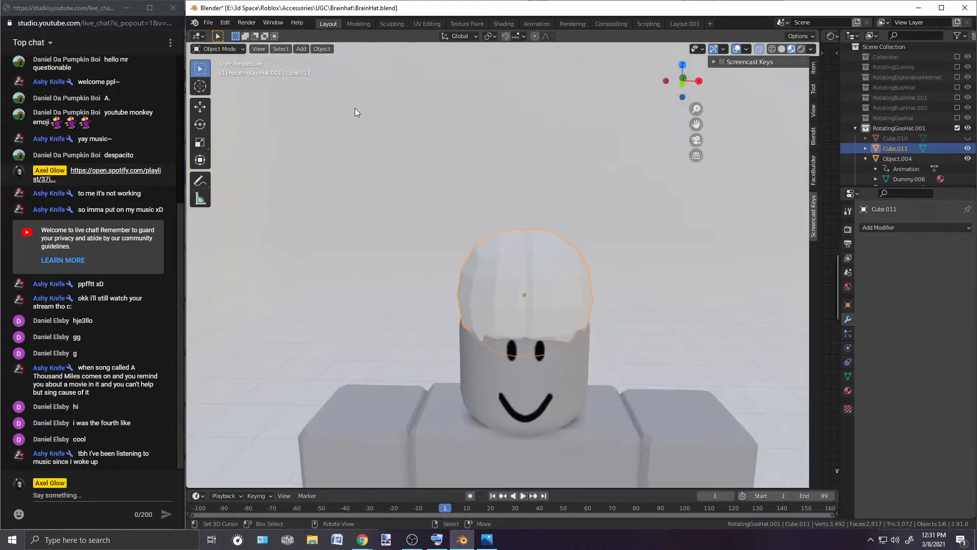
Step: Apply smooth shading to the brain mesh on the dummy's head
{"action": "left_click", "coordinate": [322, 49]}
{"action": "left_click", "coordinate": [341, 252]}
{"action": "middle_click_drag", "start_coordinate": [509, 235], "coordinate": [551, 230]}
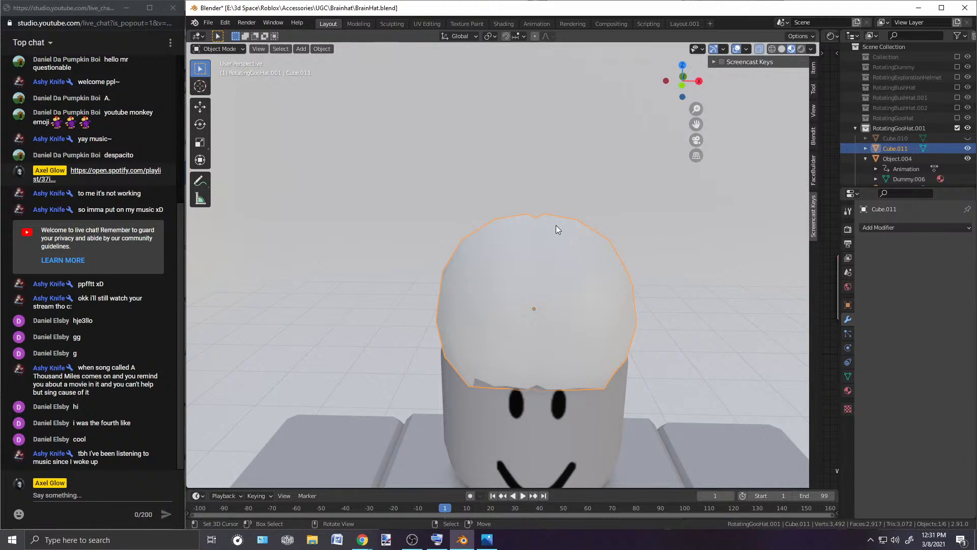
Step: Enable Auto Smooth for the brain's normals with an angle of 45.5° and check the shading around the groove
{"action": "left_click", "coordinate": [891, 227]}
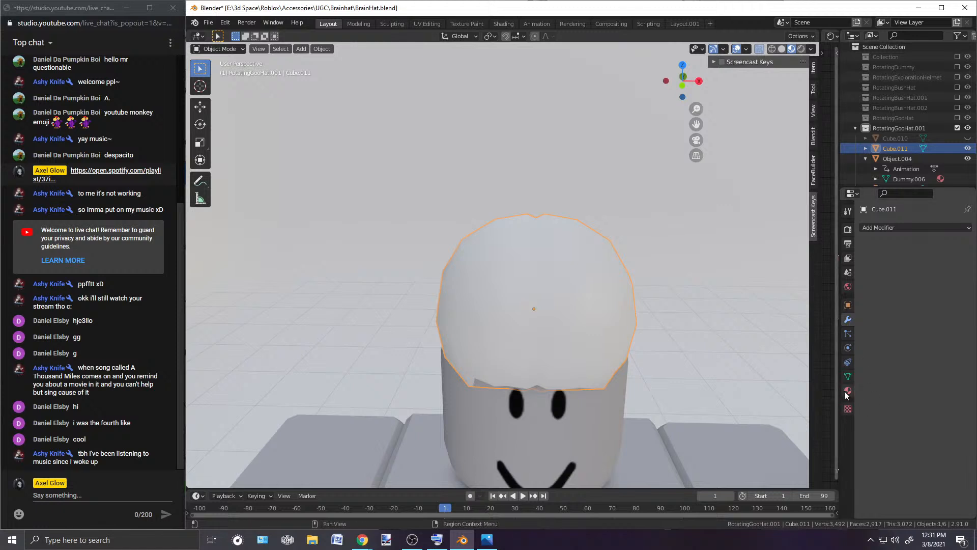
{"action": "left_click", "coordinate": [847, 377]}
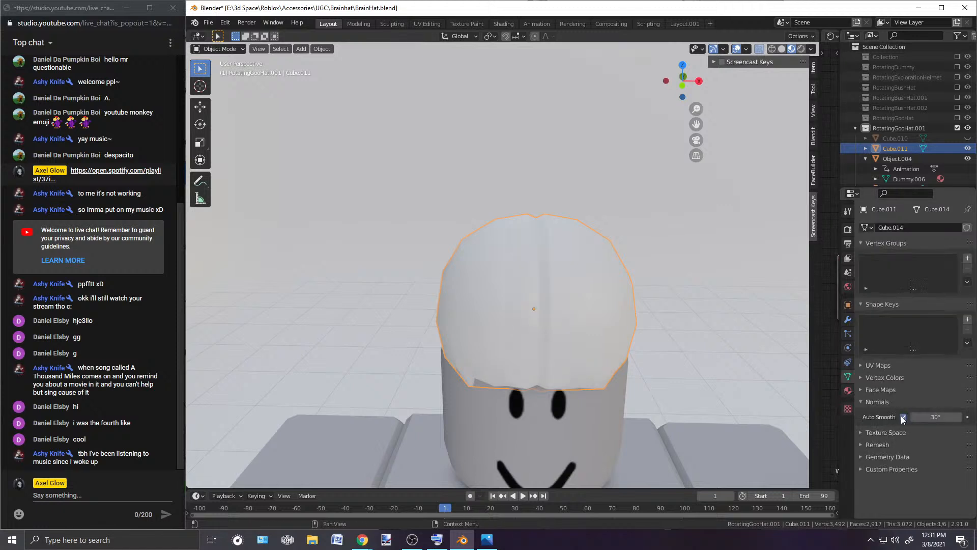
{"action": "middle_click_drag", "start_coordinate": [656, 299], "coordinate": [566, 274]}
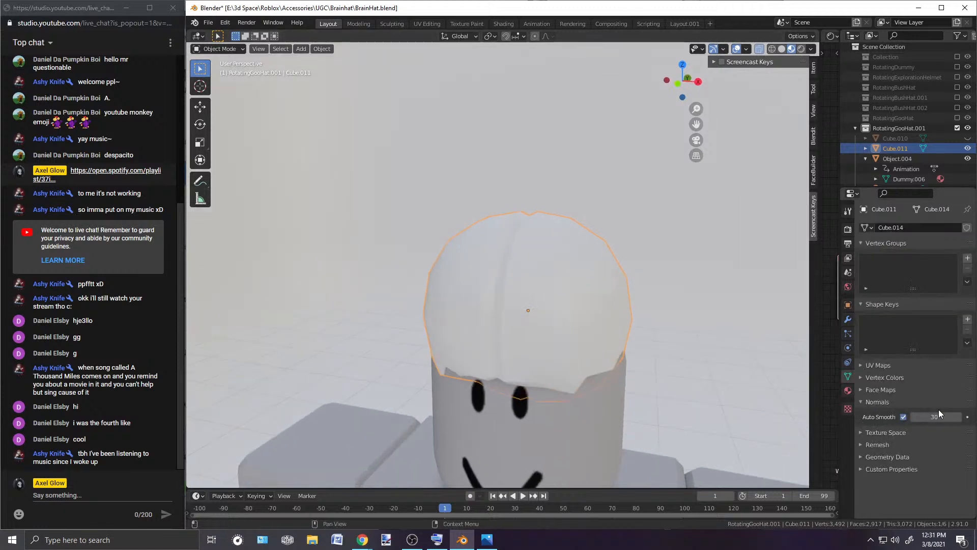
{"action": "left_click_drag", "start_coordinate": [933, 414], "coordinate": [935, 414]}
{"action": "middle_click_drag", "start_coordinate": [471, 350], "coordinate": [547, 334]}
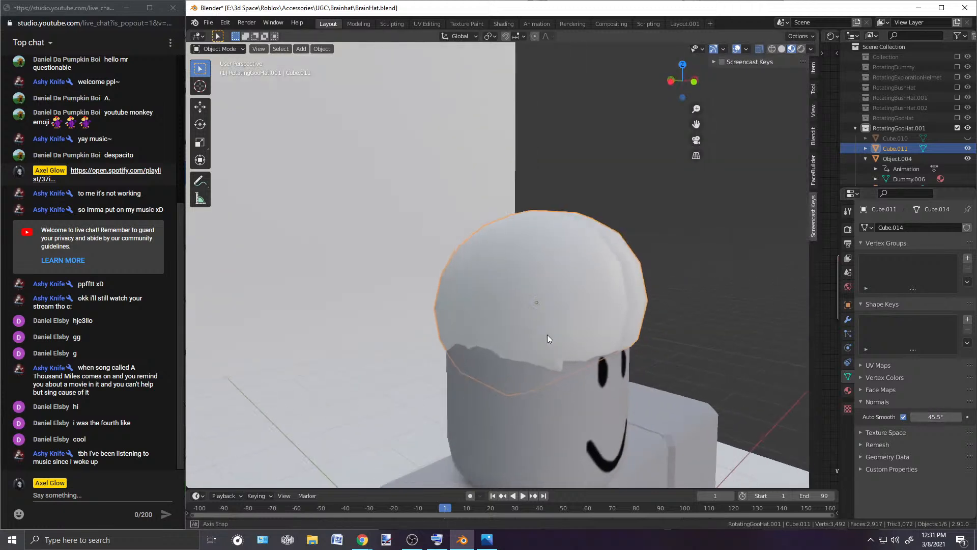
{"action": "left_click", "coordinate": [710, 234]}
{"action": "middle_click_drag", "start_coordinate": [709, 235], "coordinate": [569, 336]}
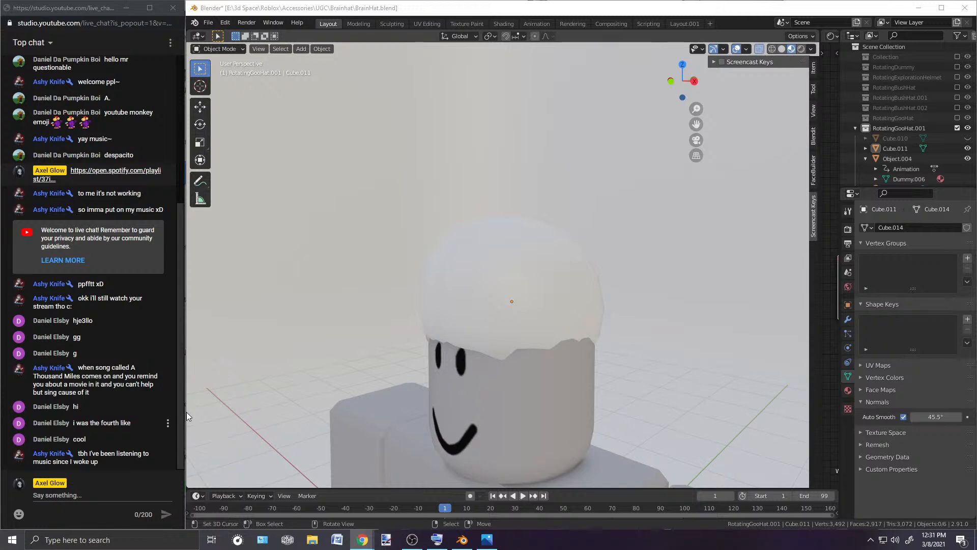
{"action": "middle_click_drag", "start_coordinate": [499, 184], "coordinate": [540, 307]}
Step: In top view, move a vertex on the brain's side about -0.030 m X and 0.060 m Y with X mirror and proportional editing at size 0.909
{"action": "left_click", "coordinate": [568, 249]}
{"action": "left_click", "coordinate": [216, 48]}
{"action": "left_click", "coordinate": [221, 62]}
{"action": "middle_click_drag", "start_coordinate": [447, 153], "coordinate": [483, 310]}
{"action": "left_click", "coordinate": [466, 316]}
{"action": "key", "text": "1"}
{"action": "left_click", "coordinate": [465, 316]}
{"action": "key", "text": "KP_7"}
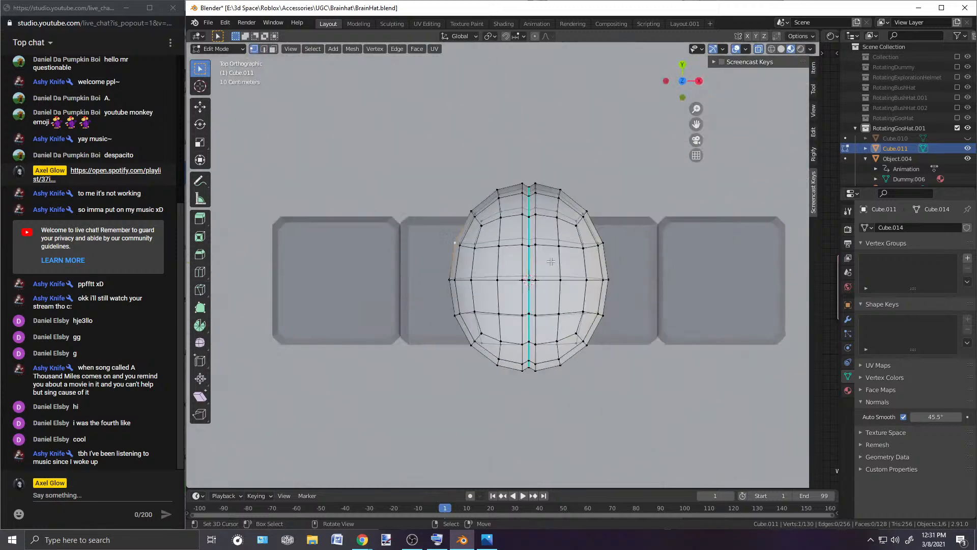
{"action": "scroll", "coordinate": [551, 261], "scroll_direction": "up", "scroll_amount": 1}
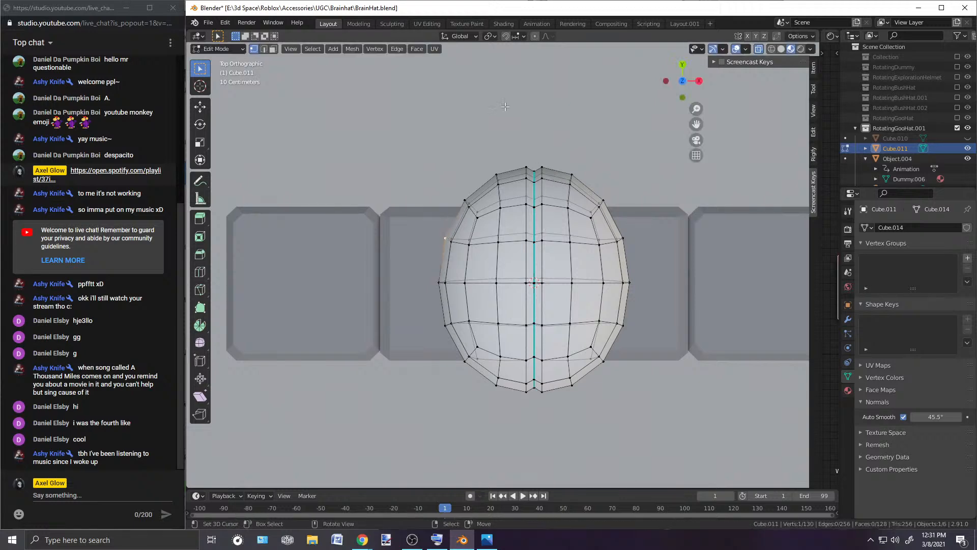
{"action": "left_click", "coordinate": [534, 36]}
{"action": "left_click", "coordinate": [747, 36]}
{"action": "key", "text": "g"}
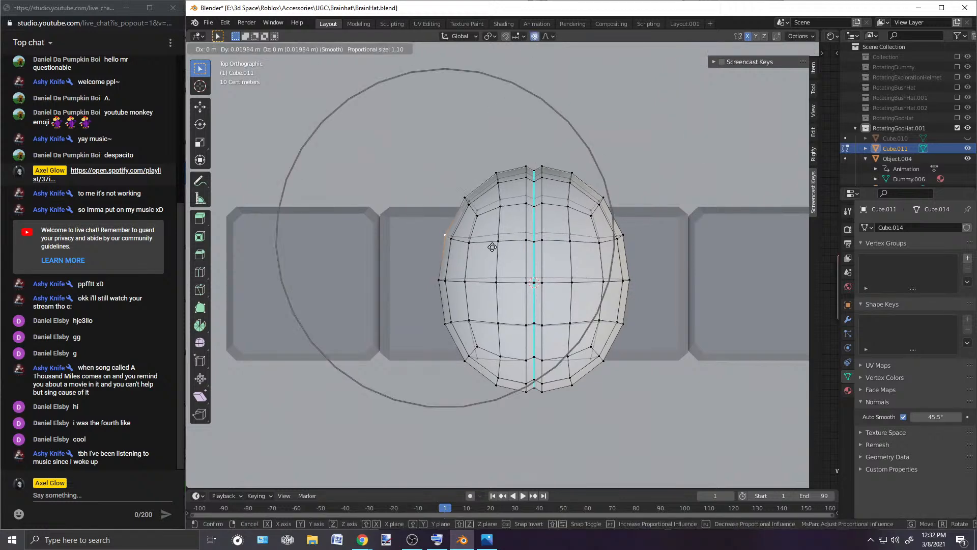
{"action": "scroll", "coordinate": [490, 245], "scroll_direction": "up", "scroll_amount": 2}
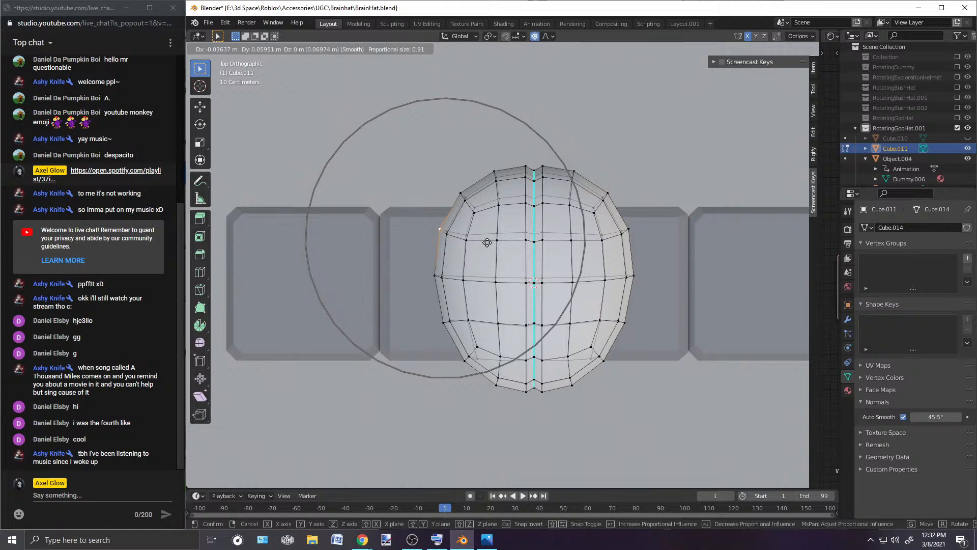
{"action": "left_click", "coordinate": [488, 242]}
Step: Return to Object Mode and examine the brain's outline and groove on the dummy from several angles
{"action": "left_click", "coordinate": [219, 49]}
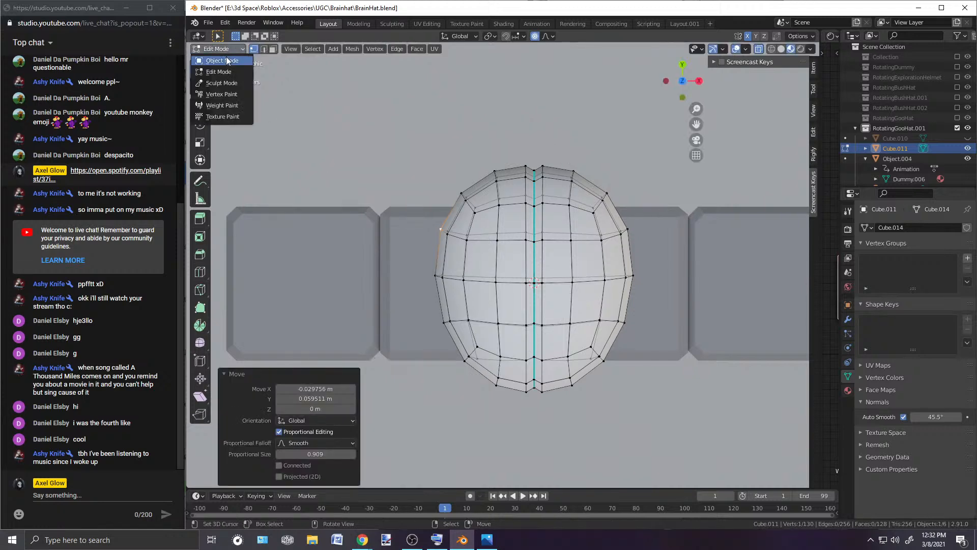
{"action": "scroll", "coordinate": [240, 64], "scroll_direction": "down", "scroll_amount": 4}
{"action": "left_click", "coordinate": [223, 49]}
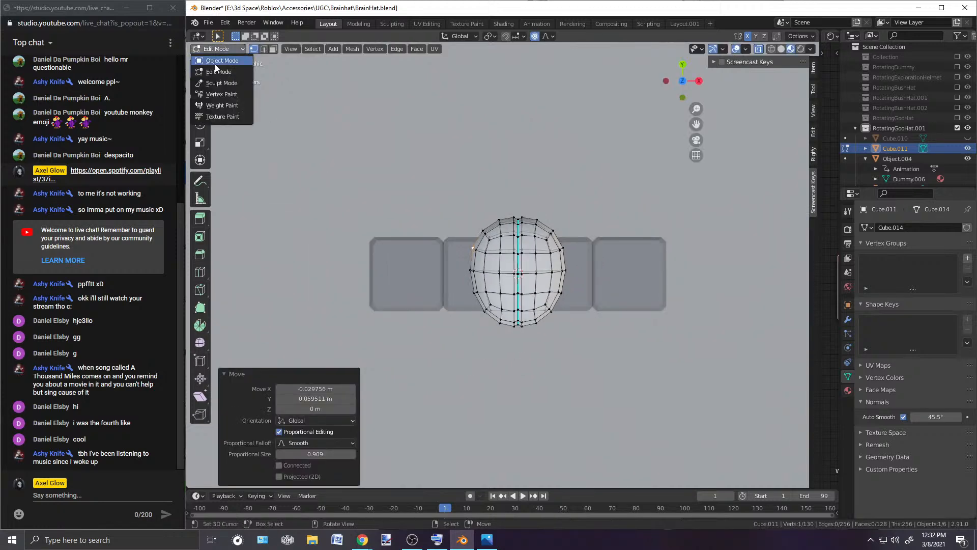
{"action": "left_click", "coordinate": [215, 62]}
{"action": "scroll", "coordinate": [478, 255], "scroll_direction": "down", "scroll_amount": 3}
{"action": "middle_click_drag", "start_coordinate": [478, 255], "coordinate": [540, 176]}
{"action": "left_click", "coordinate": [334, 200]}
{"action": "scroll", "coordinate": [334, 199], "scroll_direction": "up", "scroll_amount": 5}
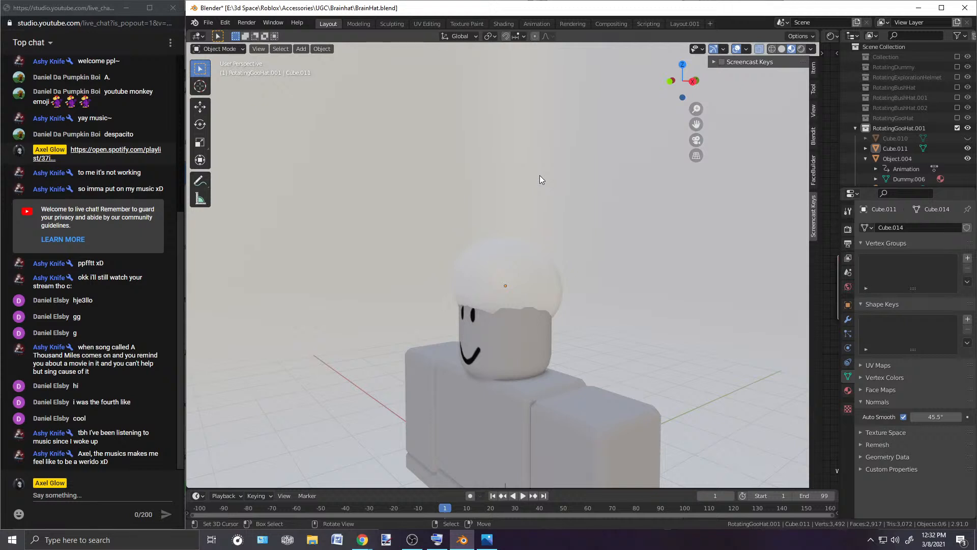
{"action": "scroll", "coordinate": [535, 162], "scroll_direction": "up", "scroll_amount": 2}
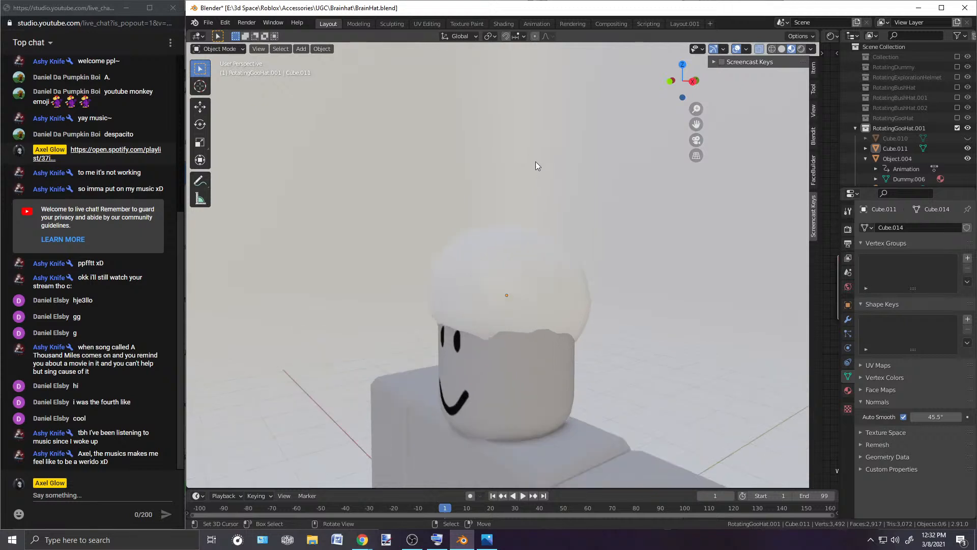
{"action": "middle_click_drag", "start_coordinate": [471, 198], "coordinate": [612, 186]}
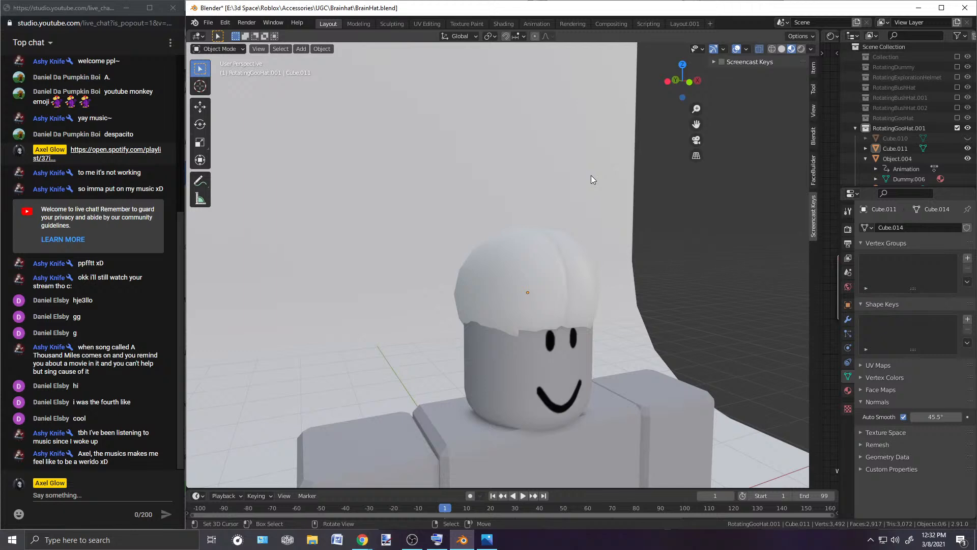
{"action": "middle_click_drag", "start_coordinate": [590, 175], "coordinate": [551, 181]}
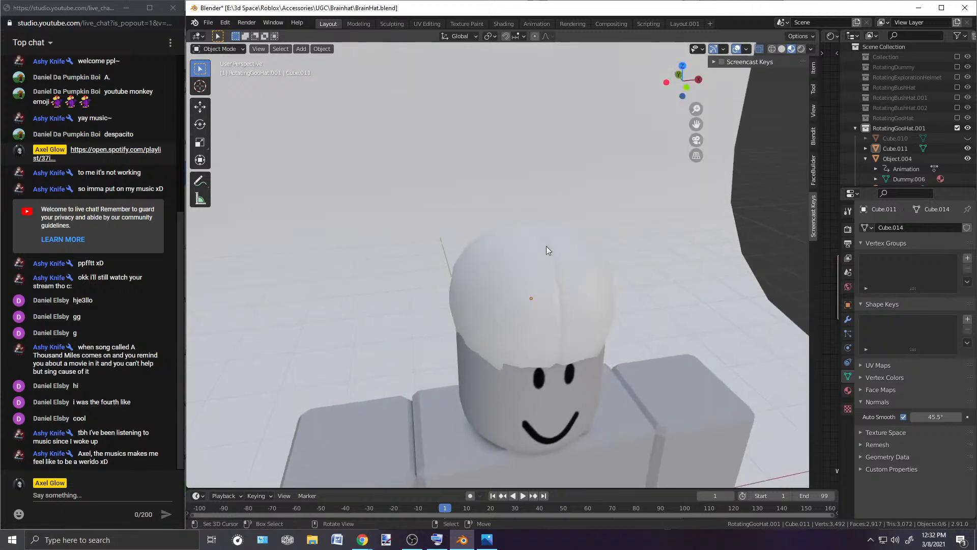
Step: Select the groove's centre edge loop on the brain in Edit Mode and mark it as a UV seam
{"action": "left_click", "coordinate": [573, 246]}
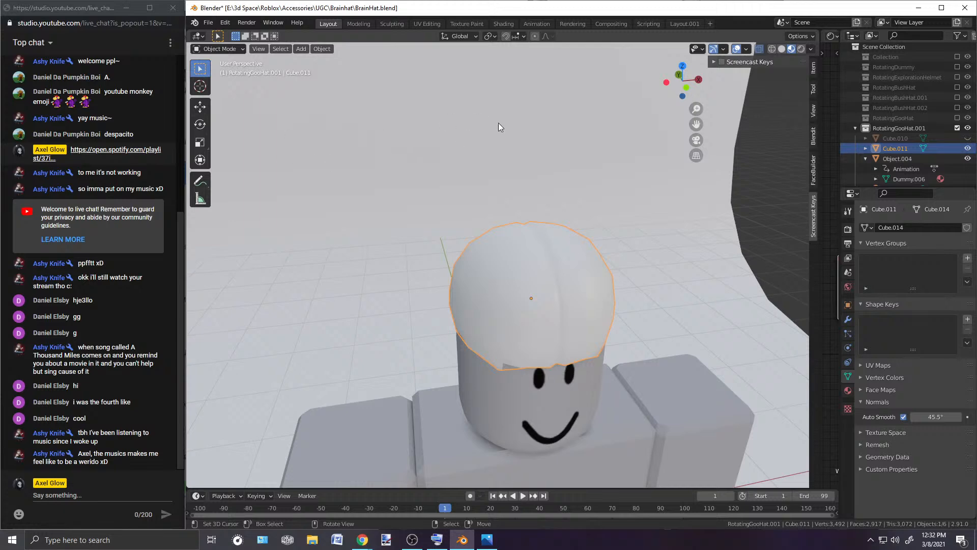
{"action": "left_click", "coordinate": [463, 25]}
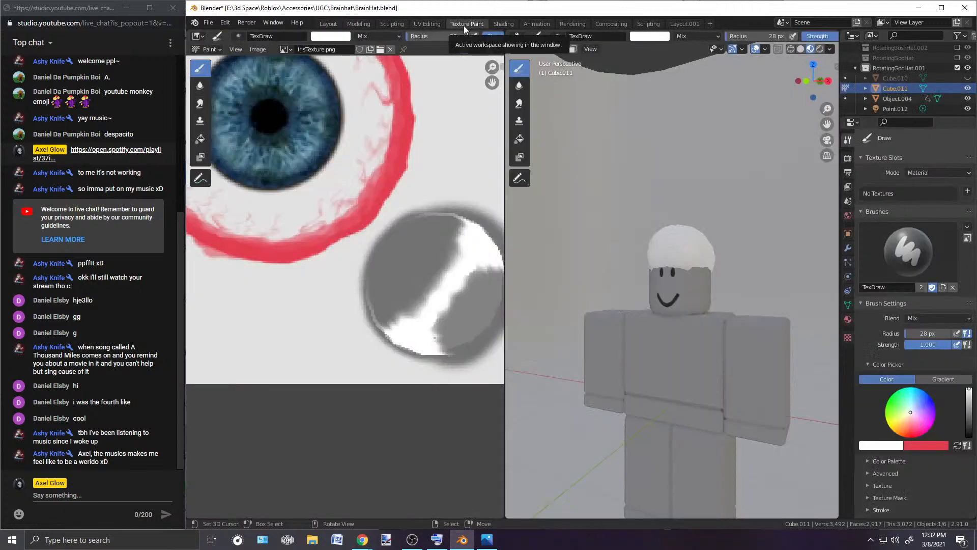
{"action": "left_click", "coordinate": [326, 24]}
{"action": "left_click", "coordinate": [235, 49]}
{"action": "left_click", "coordinate": [219, 72]}
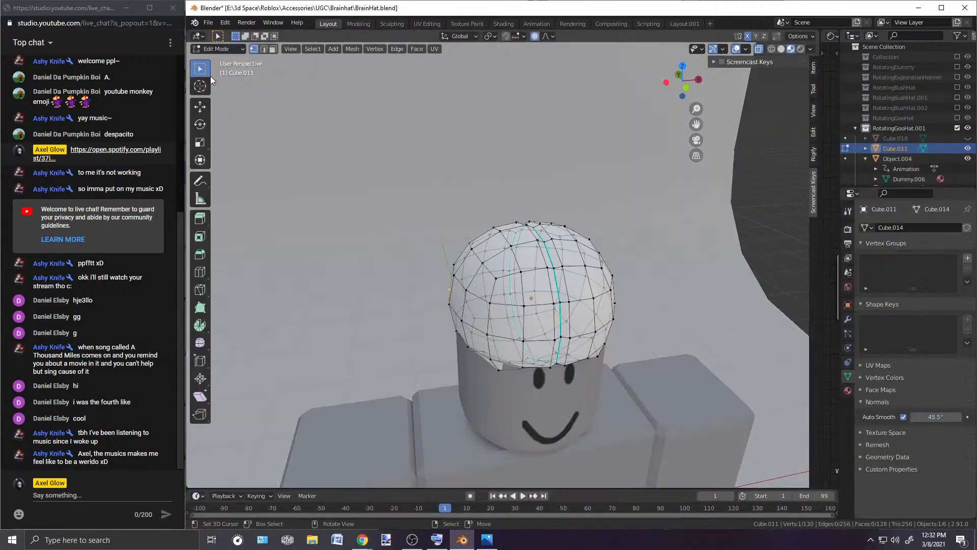
{"action": "middle_click_drag", "start_coordinate": [510, 206], "coordinate": [509, 237]}
{"action": "scroll", "coordinate": [512, 264], "scroll_direction": "up", "scroll_amount": 2}
{"action": "middle_click_drag", "start_coordinate": [518, 315], "coordinate": [521, 283]}
{"action": "left_click", "coordinate": [512, 254], "text": "alt"}
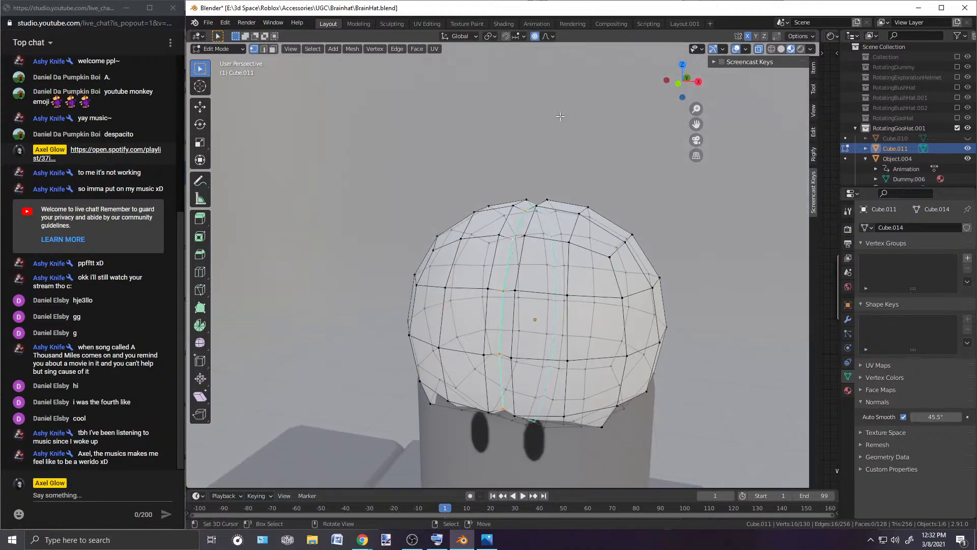
{"action": "left_click", "coordinate": [435, 49]}
{"action": "left_click", "coordinate": [461, 175]}
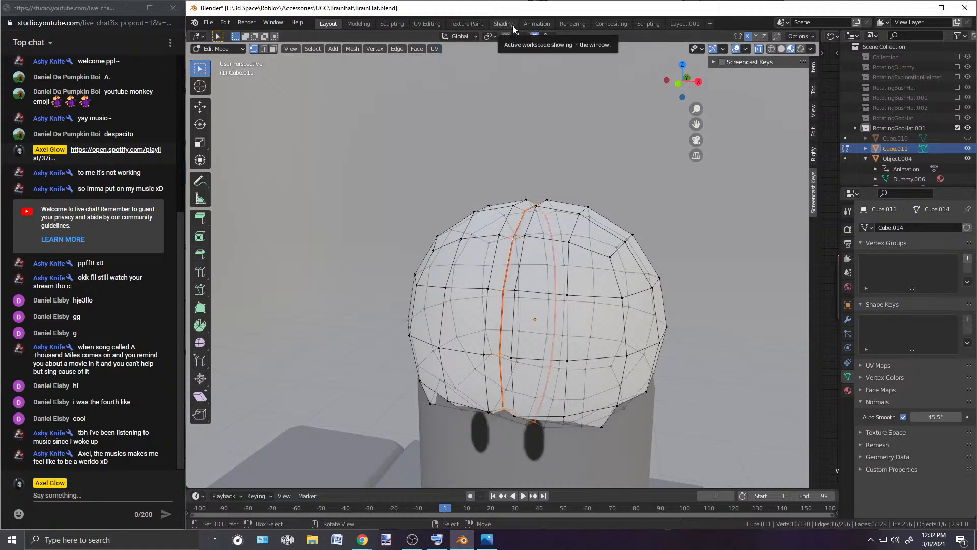
Step: Switch to the UV Editing workspace and unwrap the whole brain mesh with the Angle Based method
{"action": "left_click", "coordinate": [418, 24]}
{"action": "key", "text": "a"}
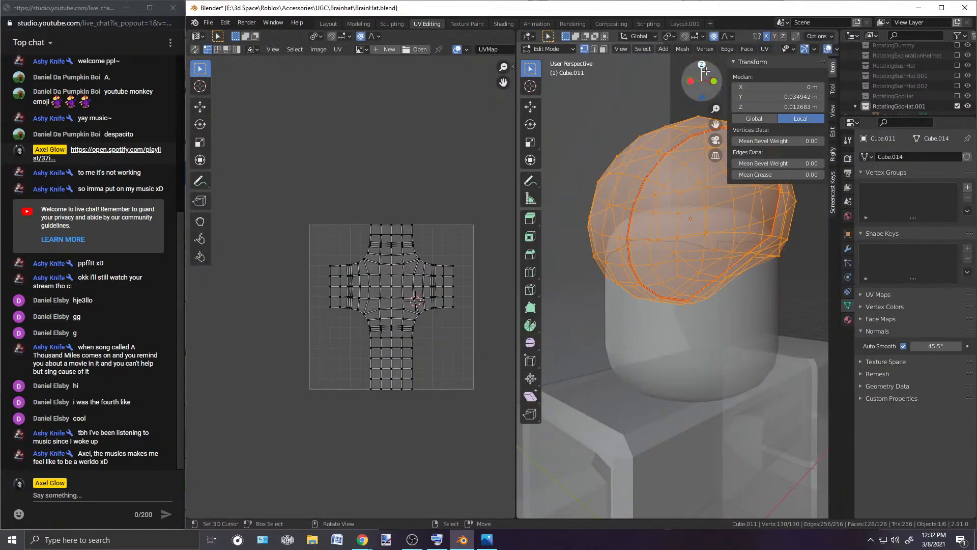
{"action": "middle_click_drag", "start_coordinate": [652, 125], "coordinate": [599, 218]}
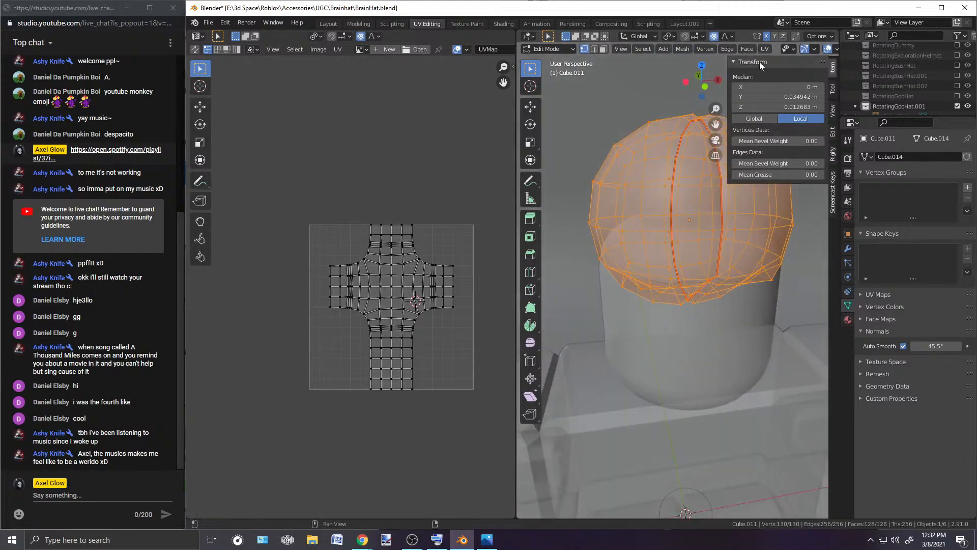
{"action": "left_click", "coordinate": [765, 48]}
{"action": "left_click", "coordinate": [778, 60]}
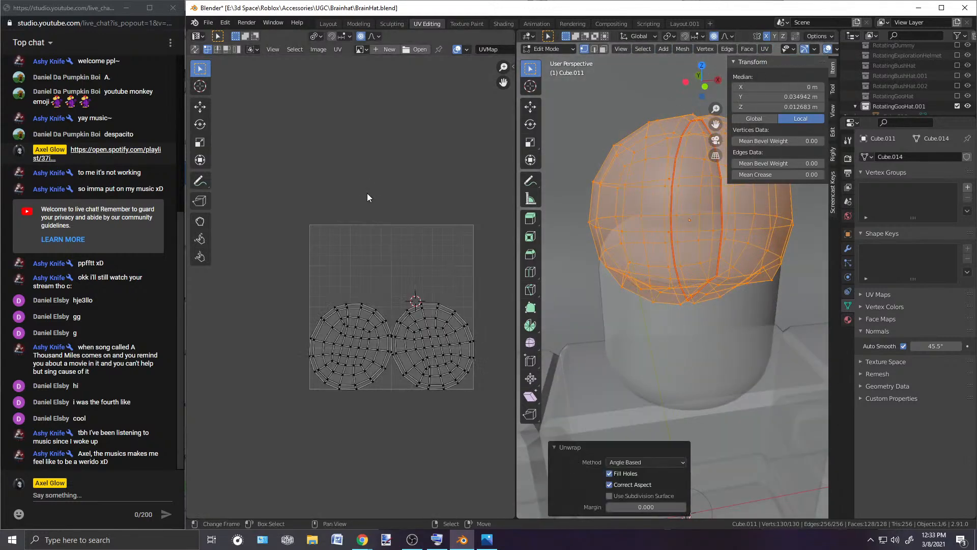
{"action": "scroll", "coordinate": [387, 194], "scroll_direction": "up", "scroll_amount": 1}
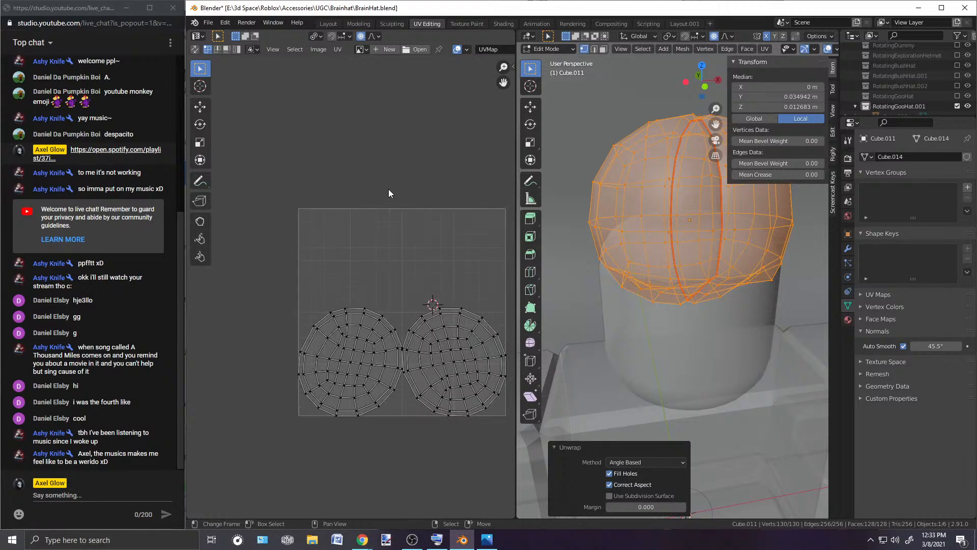
Step: Select single faces beside the seam and the whole mesh to examine how the faces map to the UV islands
{"action": "mouse_move", "coordinate": [565, 238]}
{"action": "middle_mouse_down"}
{"action": "mouse_move", "coordinate": [820, 270]}
{"action": "mouse_move", "coordinate": [548, 251]}
{"action": "mouse_move", "coordinate": [559, 245]}
{"action": "middle_mouse_up"}
{"action": "key", "text": "alt+a"}
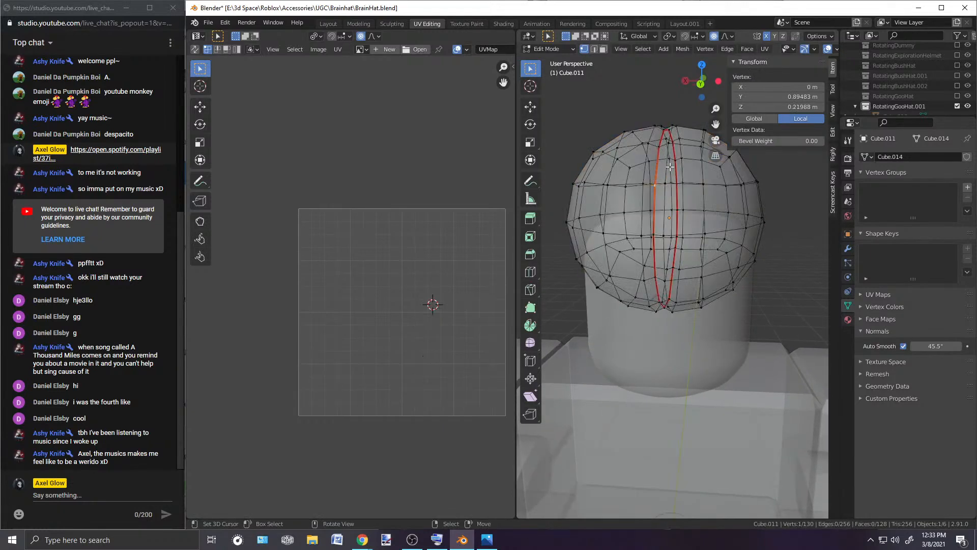
{"action": "key", "text": "3"}
{"action": "left_click", "coordinate": [659, 160]}
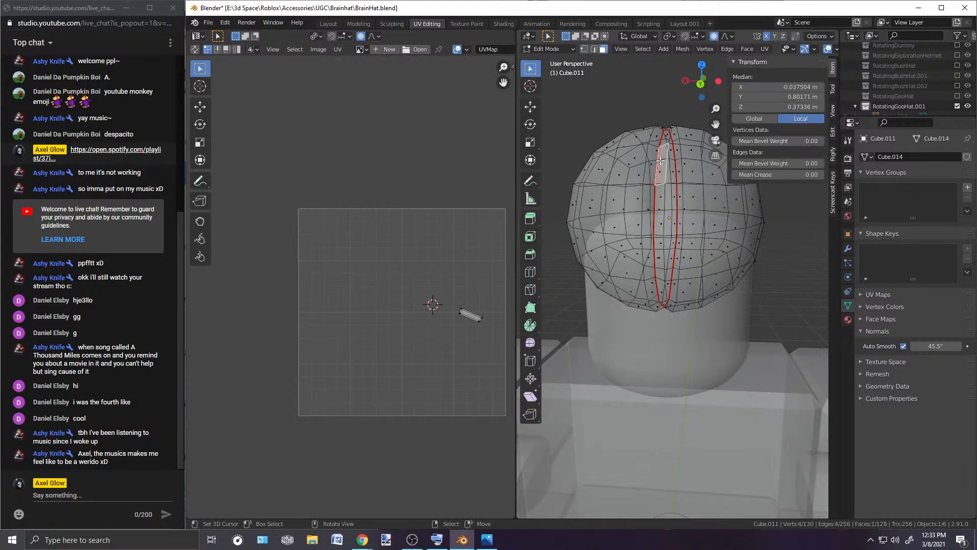
{"action": "left_click", "coordinate": [686, 159], "text": "shift"}
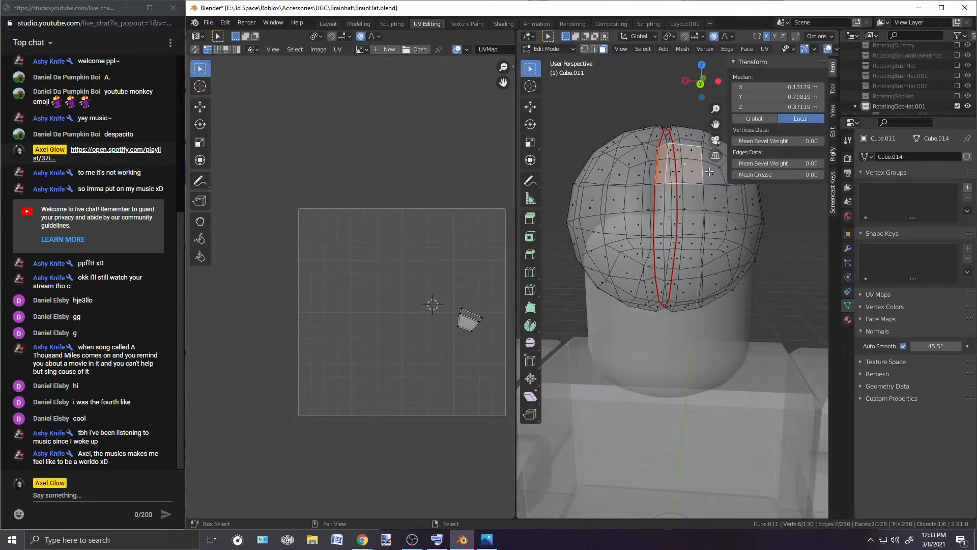
{"action": "key", "text": "alt+a"}
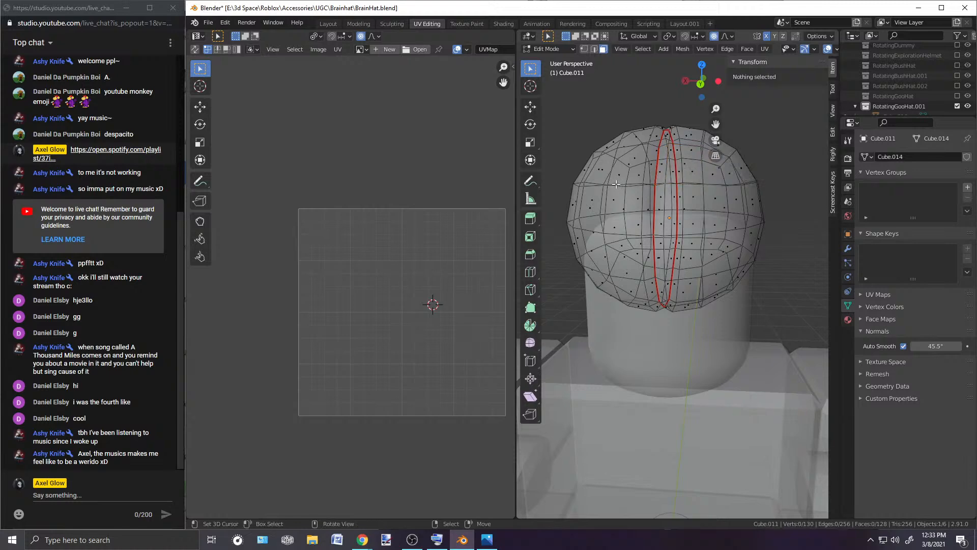
{"action": "key", "text": "a"}
{"action": "middle_click_drag", "start_coordinate": [727, 300], "coordinate": [612, 316]}
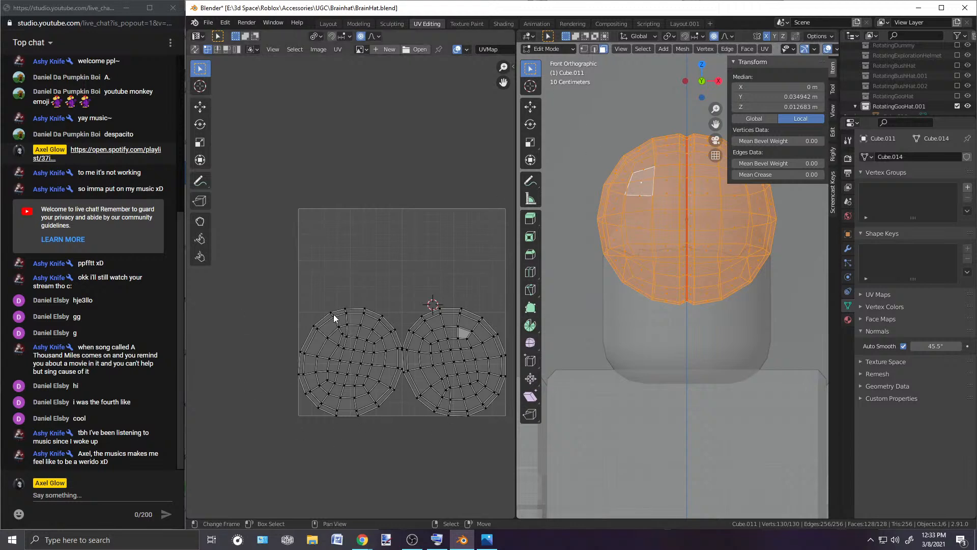
{"action": "key", "text": "l"}
{"action": "key", "text": "alt+a"}
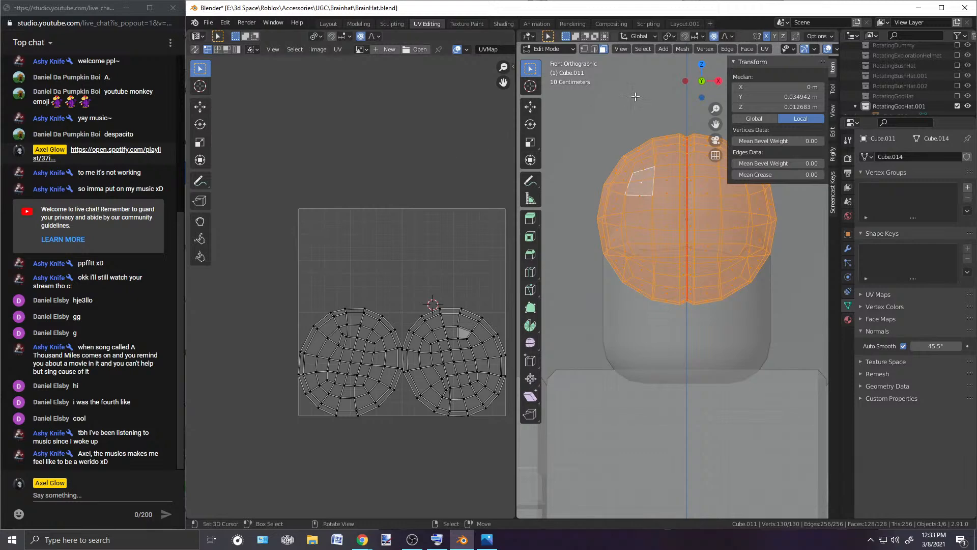
{"action": "left_click", "coordinate": [550, 48]}
{"action": "left_click", "coordinate": [547, 63]}
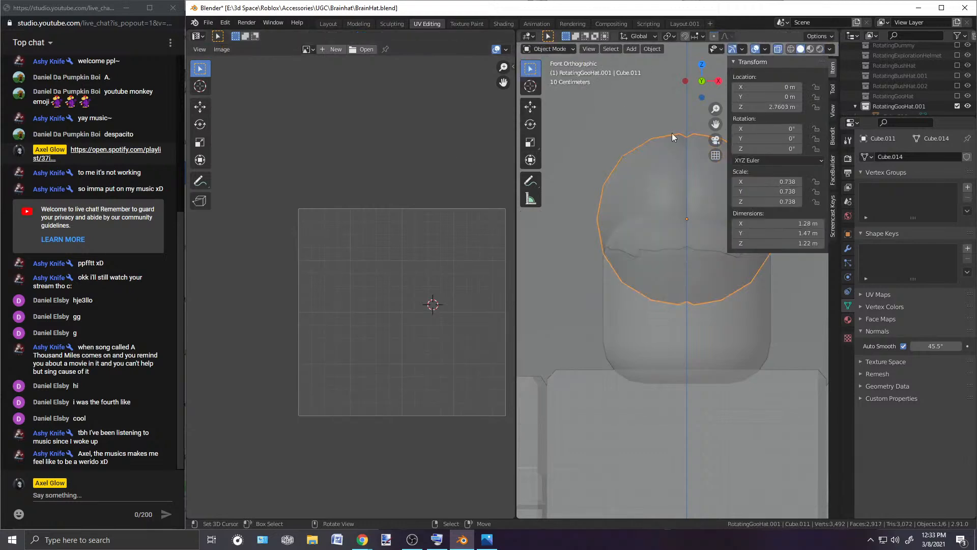
{"action": "left_click", "coordinate": [559, 49]}
{"action": "left_click", "coordinate": [553, 73]}
Step: Delete the vertices of the brain's negative-X half, keeping the centre seam and the opposite half
{"action": "scroll", "coordinate": [662, 156], "scroll_direction": "down", "scroll_amount": 2}
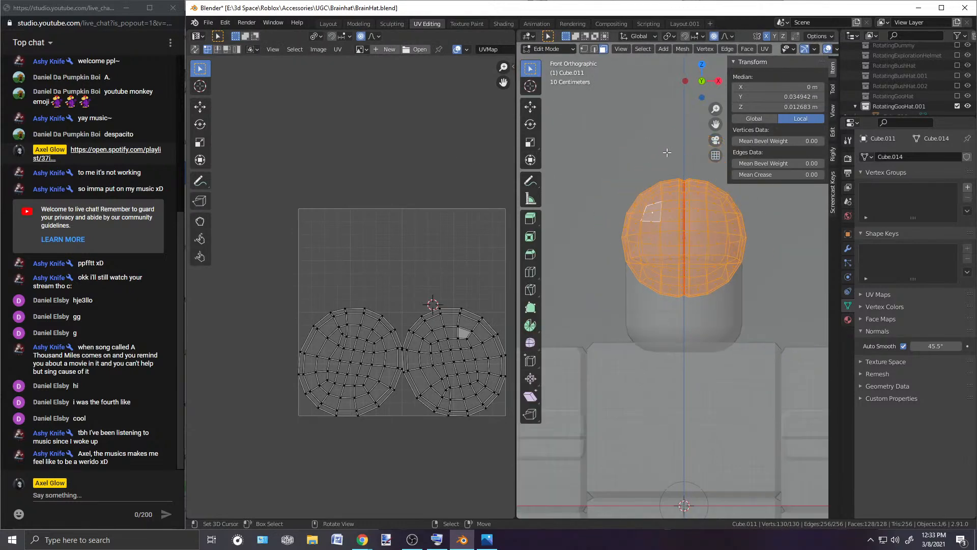
{"action": "key", "text": "alt+a"}
{"action": "scroll", "coordinate": [666, 152], "scroll_direction": "up", "scroll_amount": 2}
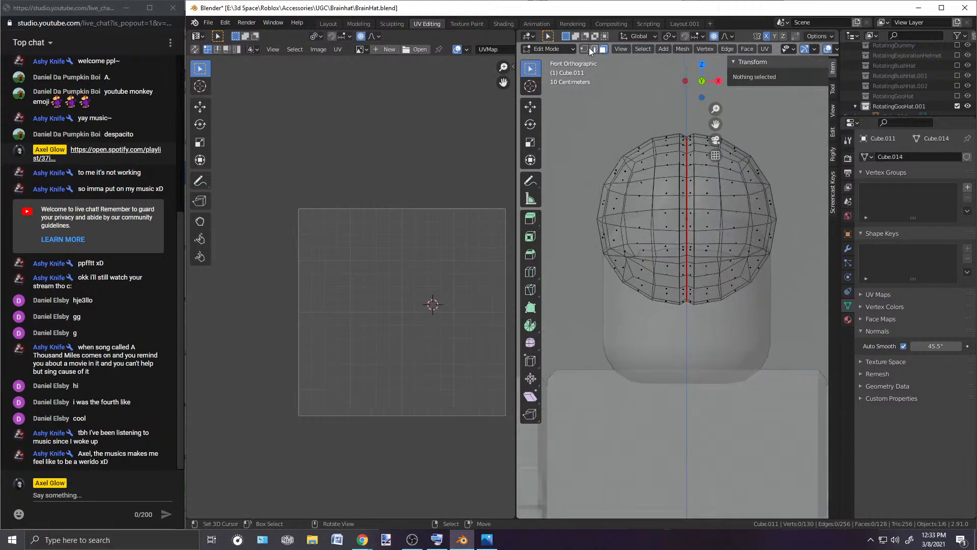
{"action": "left_click_drag", "start_coordinate": [589, 110], "coordinate": [682, 325]}
{"action": "key", "text": "x"}
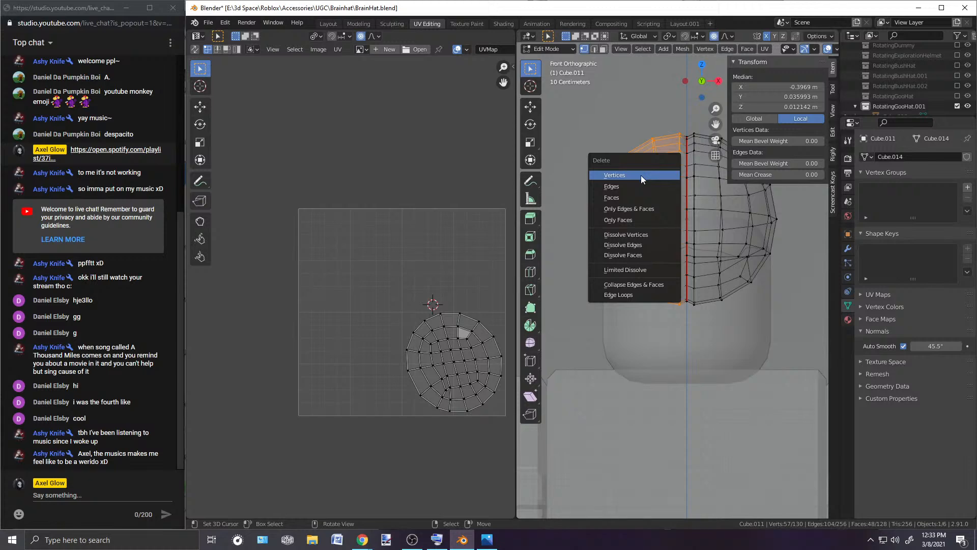
{"action": "left_click", "coordinate": [640, 175]}
Step: Add a Mirror modifier on the X axis to the remaining brain half
{"action": "scroll", "coordinate": [743, 229], "scroll_direction": "up", "scroll_amount": 1}
{"action": "left_click", "coordinate": [847, 249]}
{"action": "left_click", "coordinate": [884, 157]}
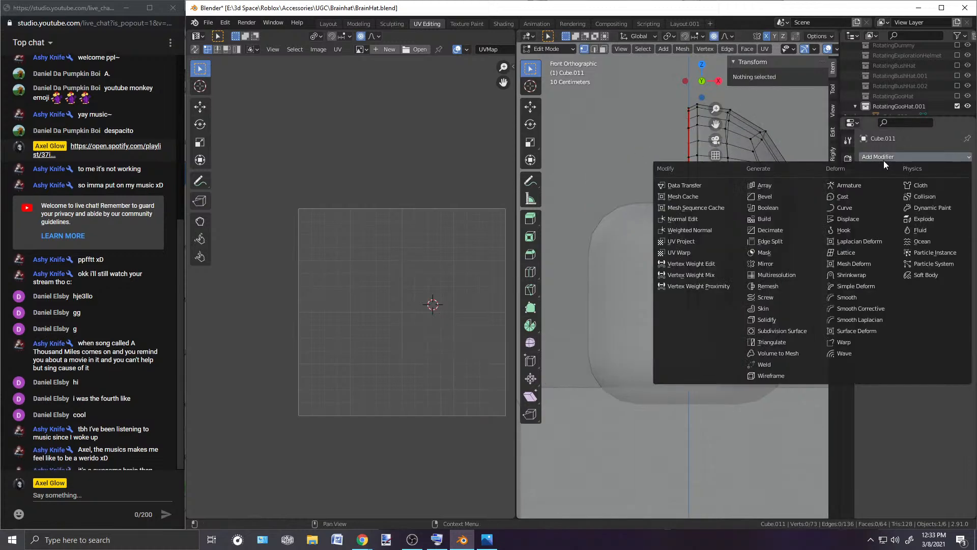
{"action": "left_click", "coordinate": [765, 262]}
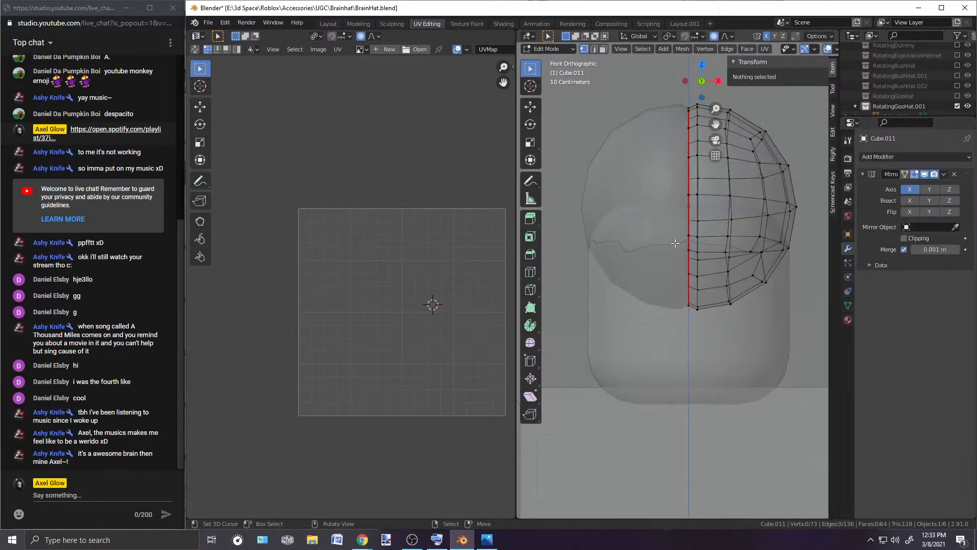
Step: Return to Object Mode and examine the mirrored brain and its central groove from several angles
{"action": "scroll", "coordinate": [675, 243], "scroll_direction": "down", "scroll_amount": 3}
{"action": "left_click", "coordinate": [552, 49]}
{"action": "left_click", "coordinate": [555, 59]}
{"action": "middle_click_drag", "start_coordinate": [600, 129], "coordinate": [624, 326]}
{"action": "scroll", "coordinate": [777, 276], "scroll_direction": "up", "scroll_amount": 4}
{"action": "scroll", "coordinate": [733, 344], "scroll_direction": "up", "scroll_amount": 3}
{"action": "scroll", "coordinate": [623, 328], "scroll_direction": "up", "scroll_amount": 5}
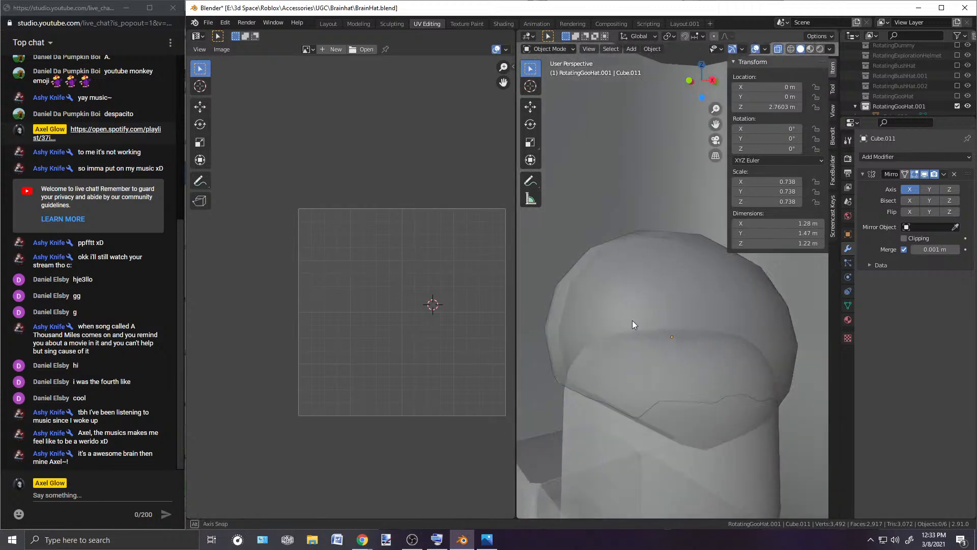
{"action": "left_click", "coordinate": [654, 226]}
{"action": "left_click", "coordinate": [693, 250]}
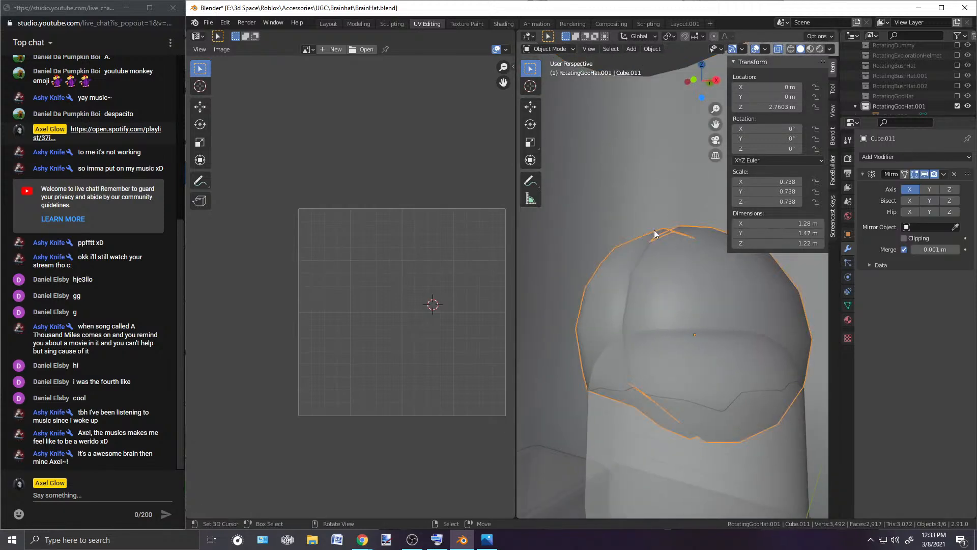
{"action": "scroll", "coordinate": [625, 139], "scroll_direction": "down", "scroll_amount": 4}
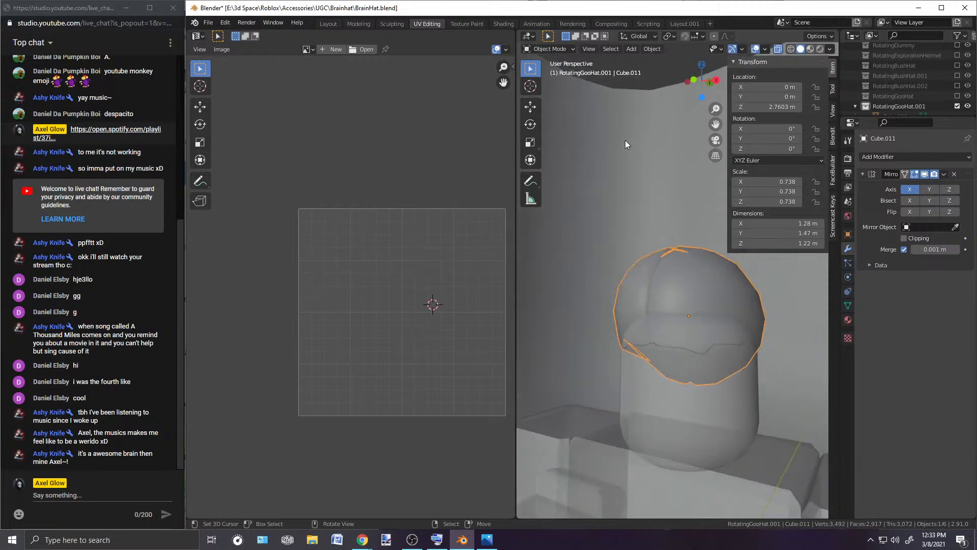
Step: Compare the half mesh in Edit Mode with the mirrored brain in Object Mode, ending in Edit Mode
{"action": "left_click", "coordinate": [548, 49]}
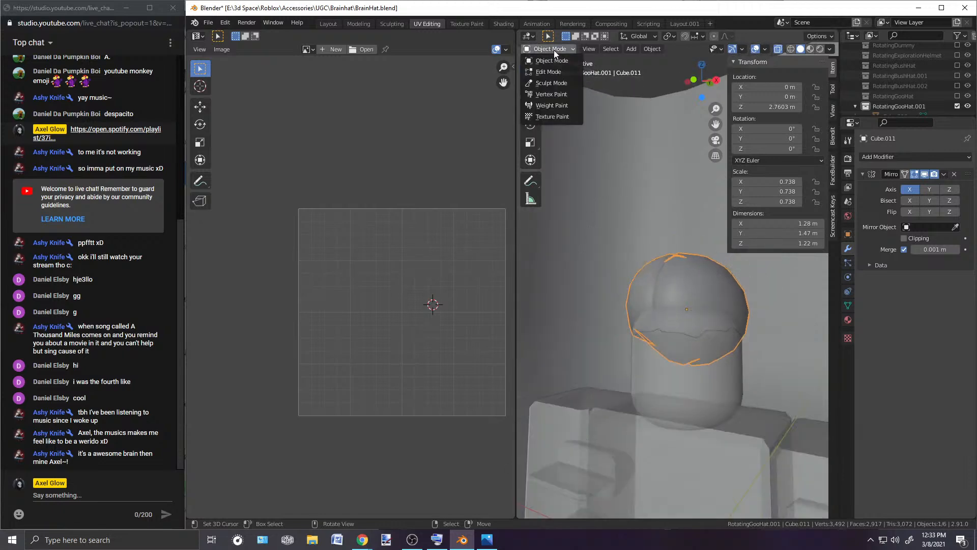
{"action": "left_click", "coordinate": [544, 71]}
{"action": "scroll", "coordinate": [683, 216], "scroll_direction": "up", "scroll_amount": 3}
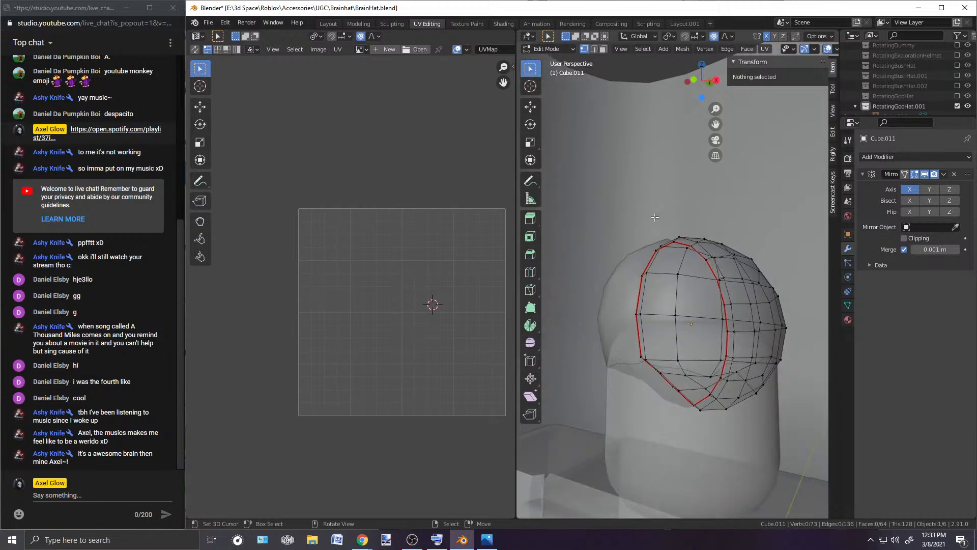
{"action": "middle_click_drag", "start_coordinate": [683, 215], "coordinate": [679, 229]}
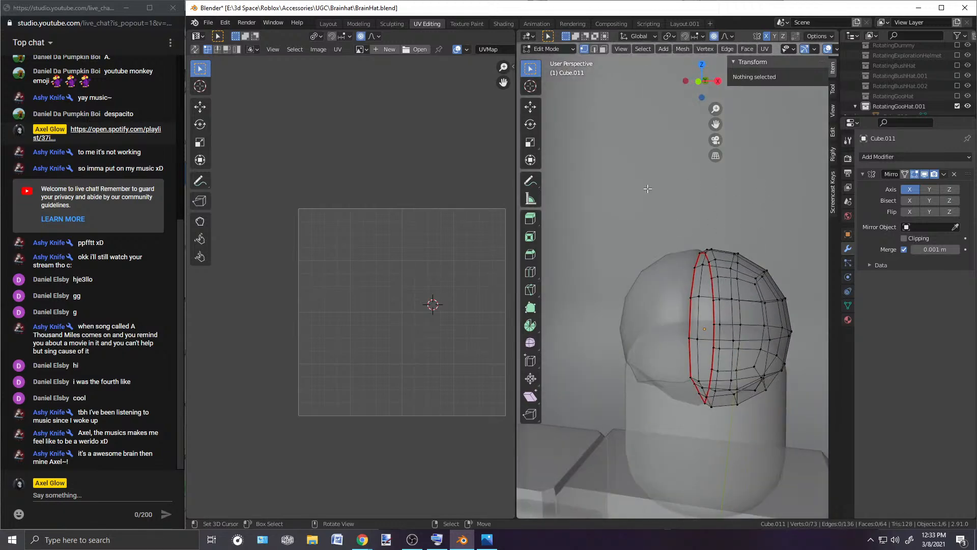
{"action": "left_click", "coordinate": [549, 49]}
{"action": "left_click", "coordinate": [545, 59]}
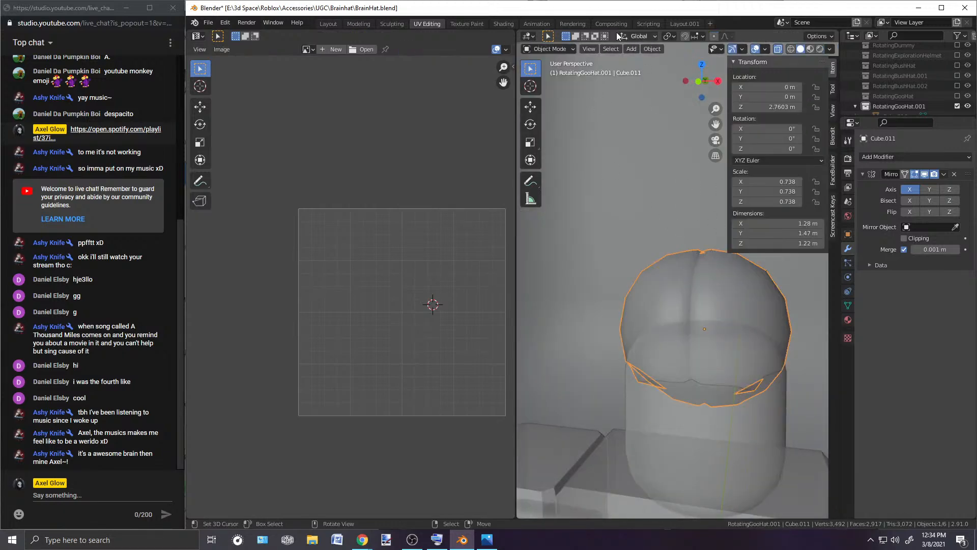
{"action": "left_click", "coordinate": [549, 49]}
{"action": "left_click", "coordinate": [545, 71]}
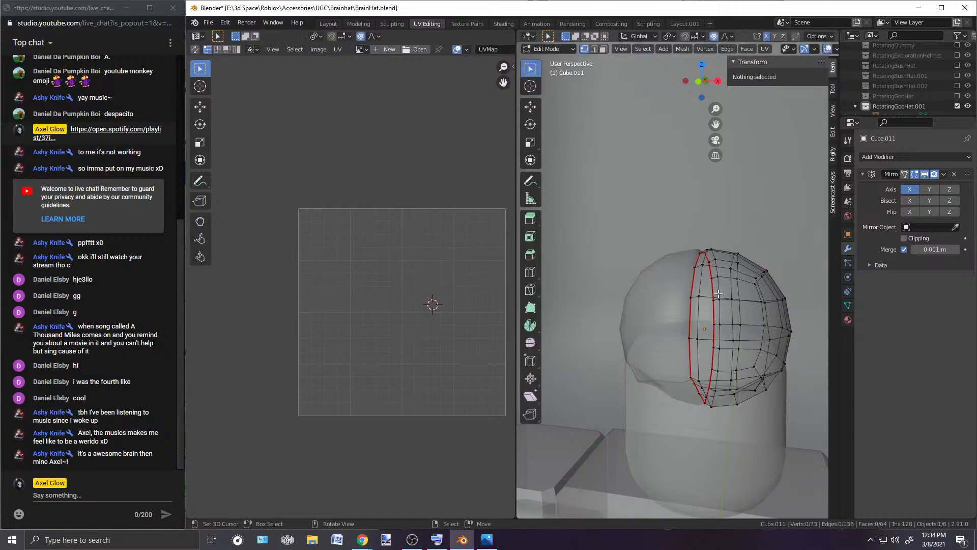
Step: Select the whole half mesh and move its UV island to the upper-left area of the UV tile
{"action": "key", "text": "a"}
{"action": "scroll", "coordinate": [417, 356], "scroll_direction": "up", "scroll_amount": 2}
{"action": "middle_click_drag", "start_coordinate": [435, 361], "coordinate": [430, 270]}
{"action": "key", "text": "a"}
{"action": "left_click_drag", "start_coordinate": [343, 386], "coordinate": [352, 237]}
{"action": "scroll", "coordinate": [406, 192], "scroll_direction": "down", "scroll_amount": 3}
{"action": "scroll", "coordinate": [408, 233], "scroll_direction": "up", "scroll_amount": 4}
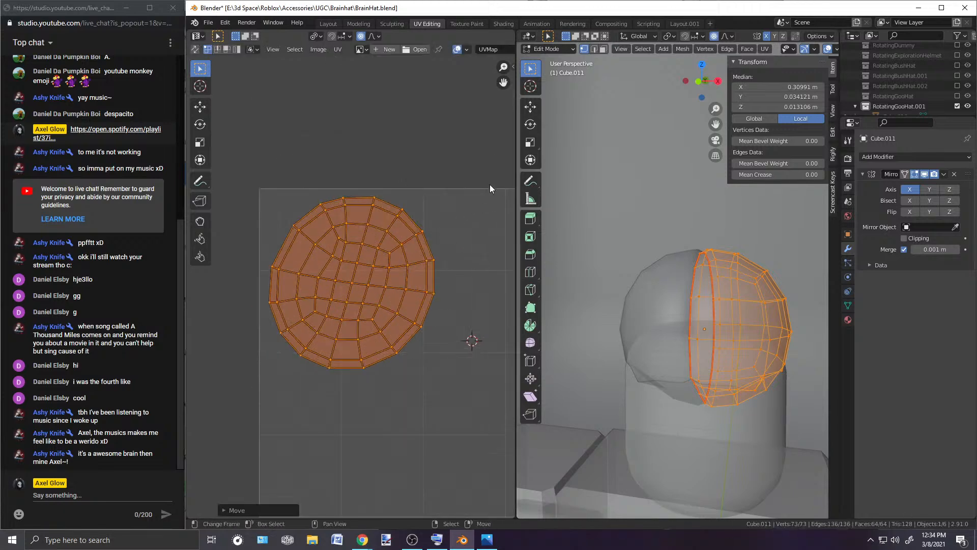
Step: Scale the brain's UV island up slightly and reposition it inside the tile's upper-left corner, leaving a small margin
{"action": "key", "text": "s"}
{"action": "left_click", "coordinate": [501, 182]}
{"action": "scroll", "coordinate": [502, 182], "scroll_direction": "down", "scroll_amount": 3}
{"action": "key", "text": "g"}
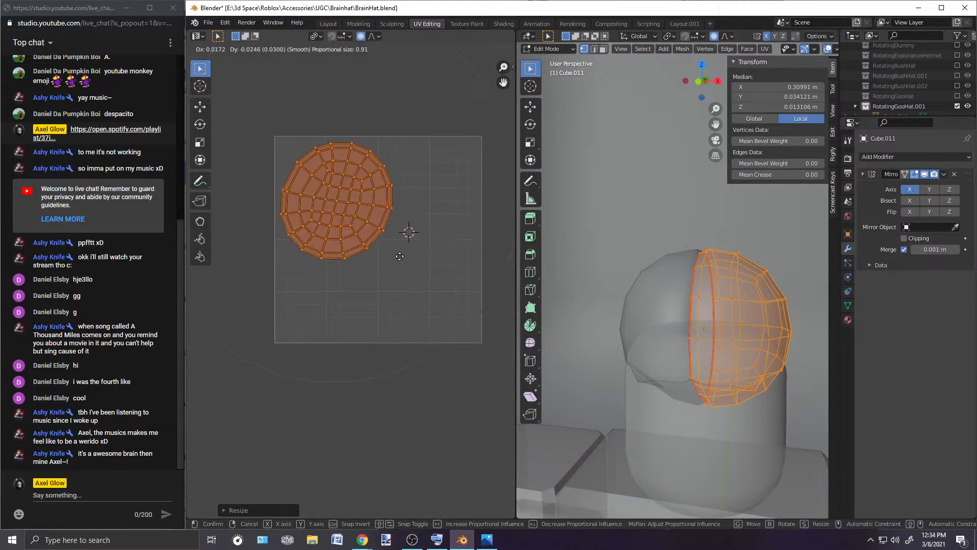
{"action": "left_click", "coordinate": [400, 258]}
{"action": "key", "text": "alt+a"}
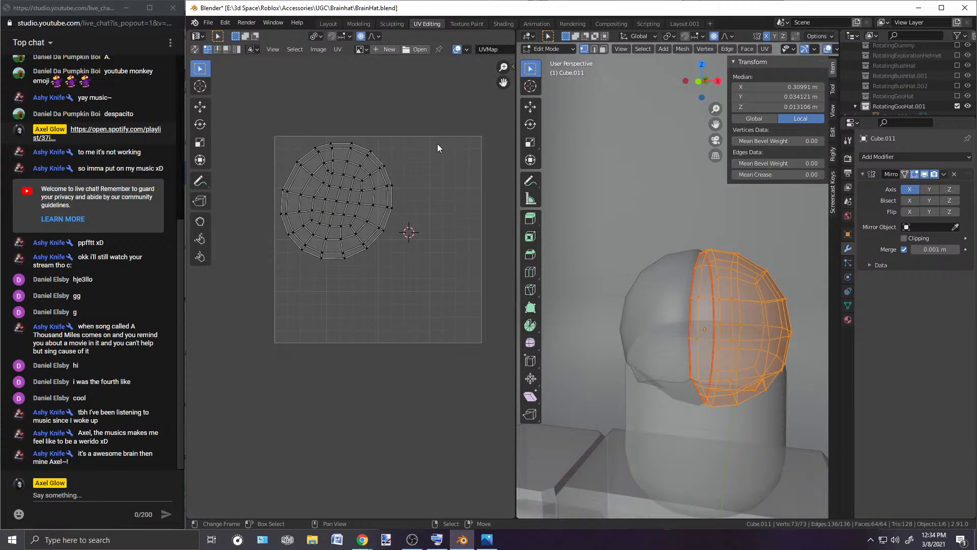
{"action": "scroll", "coordinate": [438, 144], "scroll_direction": "up", "scroll_amount": 2}
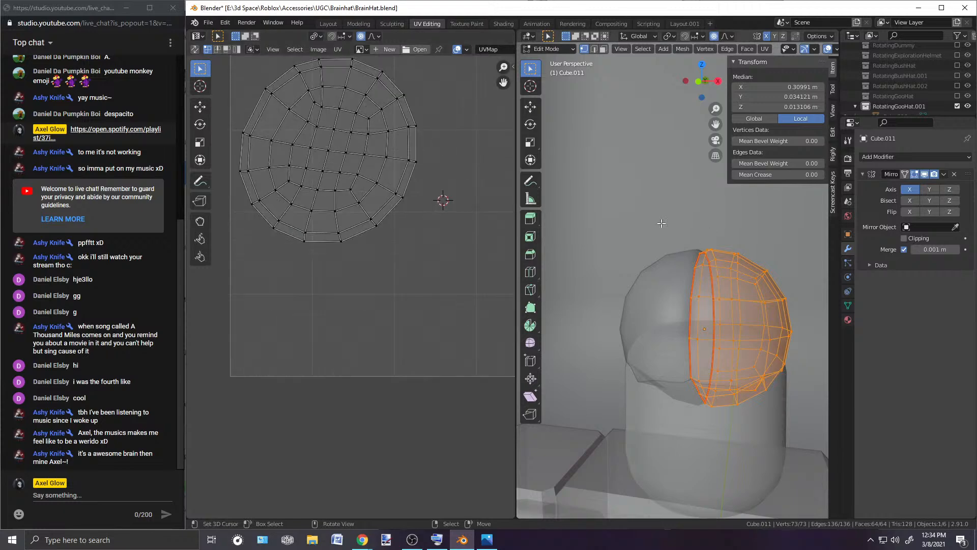
Step: Preview the brain in the Texture Paint workspace and give it a new material with specular 0.296 and roughness 0.752
{"action": "left_click", "coordinate": [462, 23]}
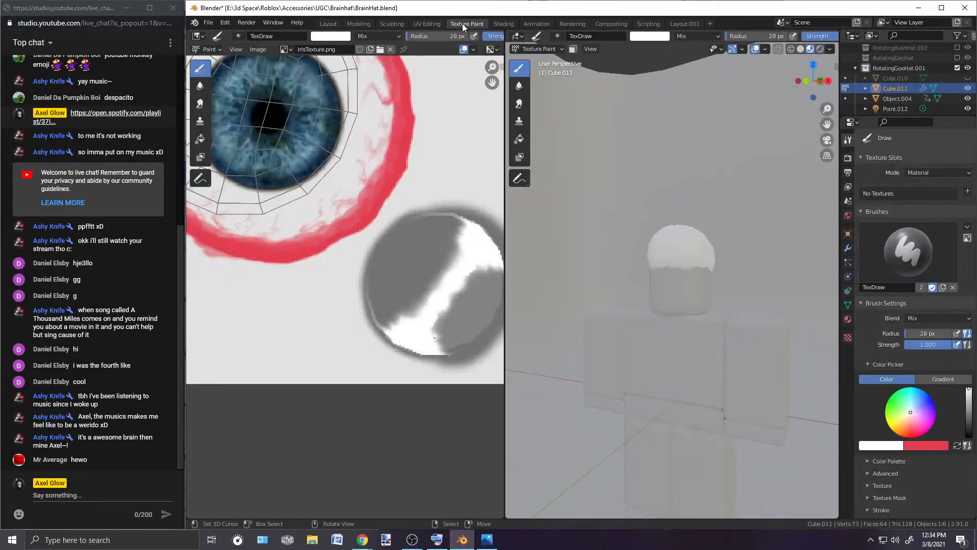
{"action": "scroll", "coordinate": [683, 205], "scroll_direction": "up", "scroll_amount": 3}
{"action": "mouse_move", "coordinate": [643, 157]}
{"action": "middle_mouse_down"}
{"action": "mouse_move", "coordinate": [720, 196]}
{"action": "mouse_move", "coordinate": [695, 252]}
{"action": "mouse_move", "coordinate": [689, 246]}
{"action": "middle_mouse_up"}
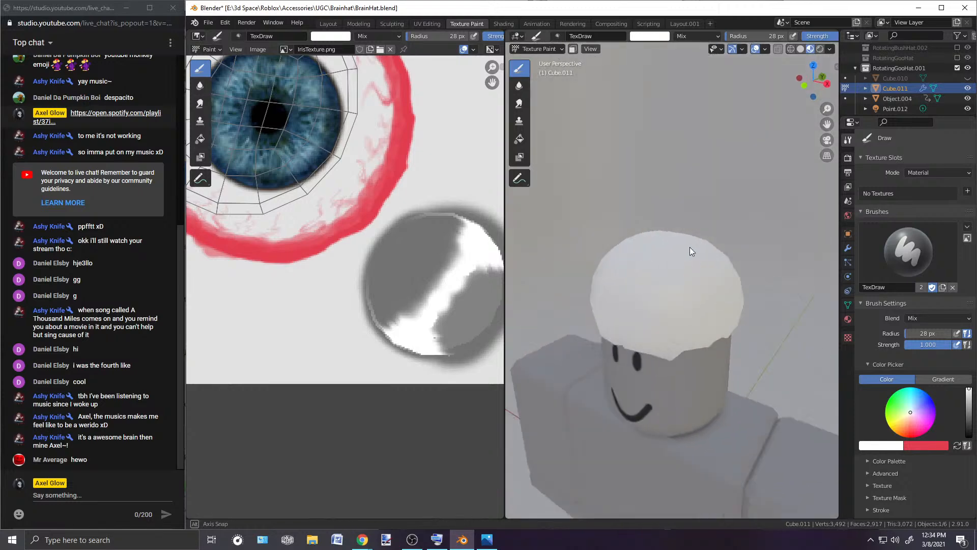
{"action": "left_click", "coordinate": [428, 24]}
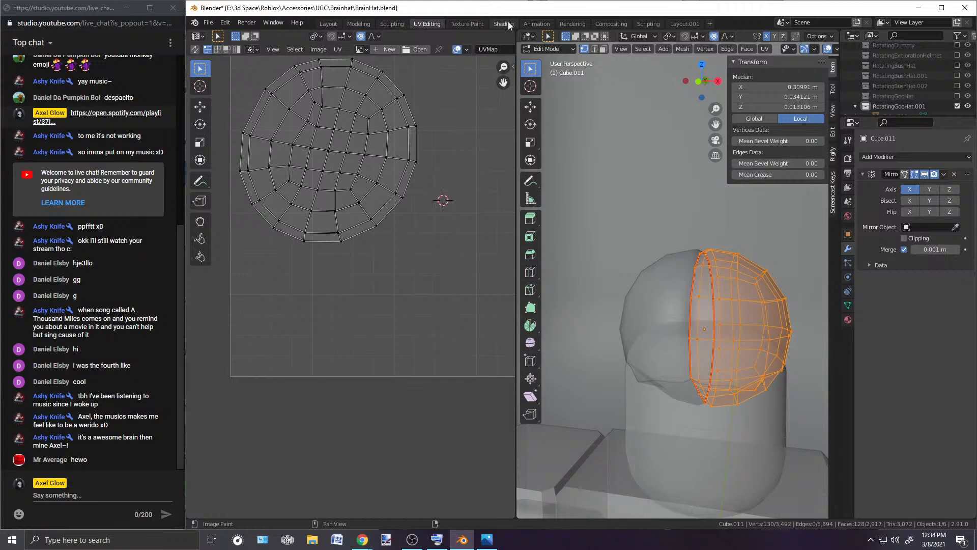
{"action": "left_click", "coordinate": [848, 319]}
{"action": "left_click", "coordinate": [884, 199]}
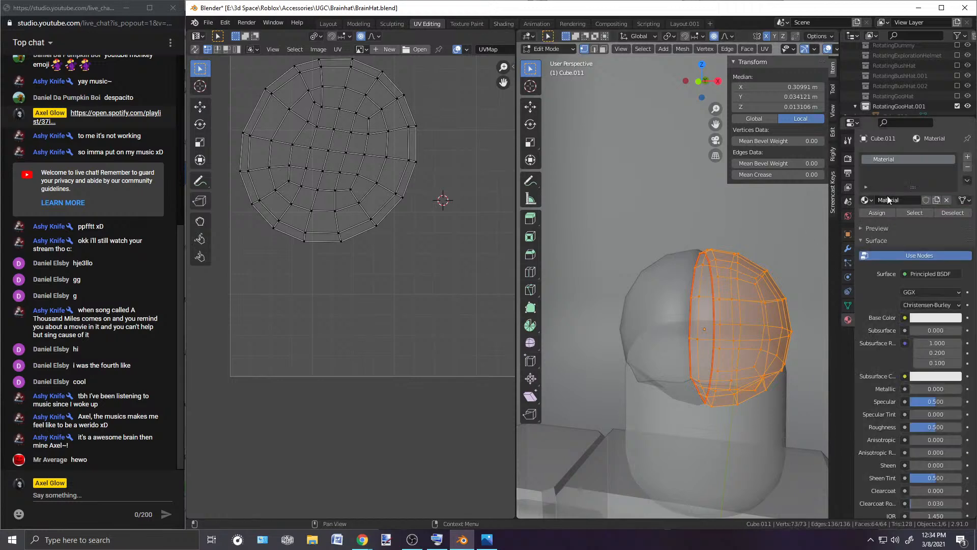
{"action": "left_click_drag", "start_coordinate": [935, 401], "coordinate": [949, 429]}
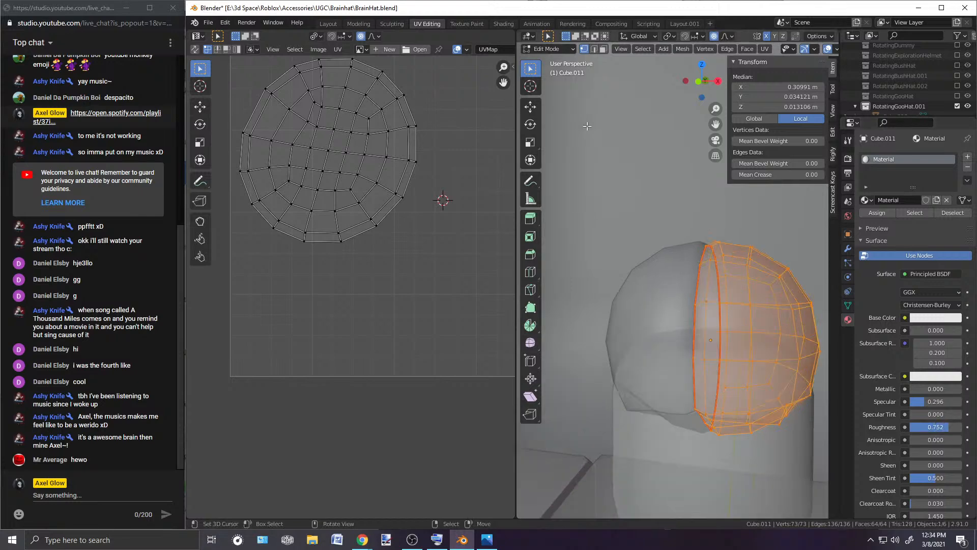
Step: Return to the Texture Paint workspace and swap the Draw brush's colours so red is the primary colour
{"action": "left_click", "coordinate": [463, 24]}
{"action": "scroll", "coordinate": [627, 213], "scroll_direction": "up", "scroll_amount": 2}
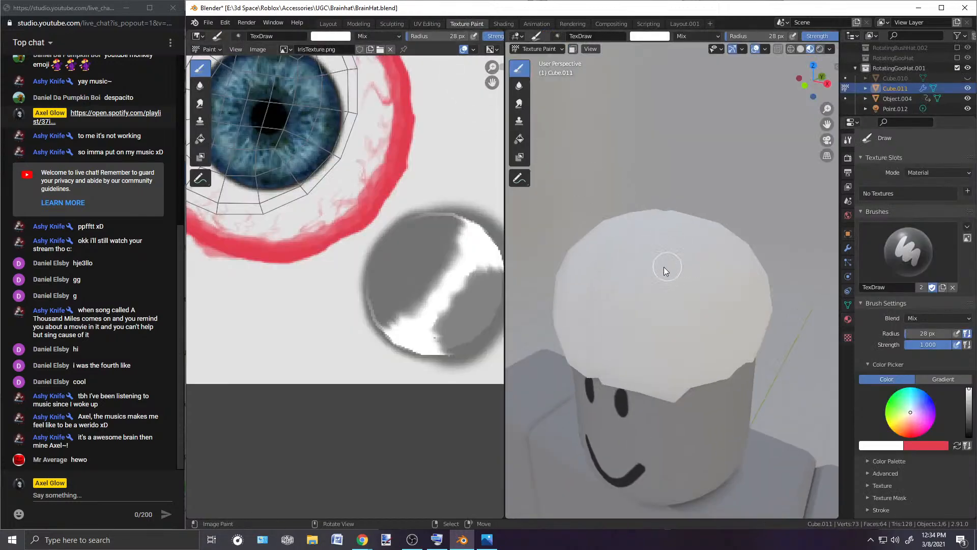
{"action": "left_click", "coordinate": [956, 446]}
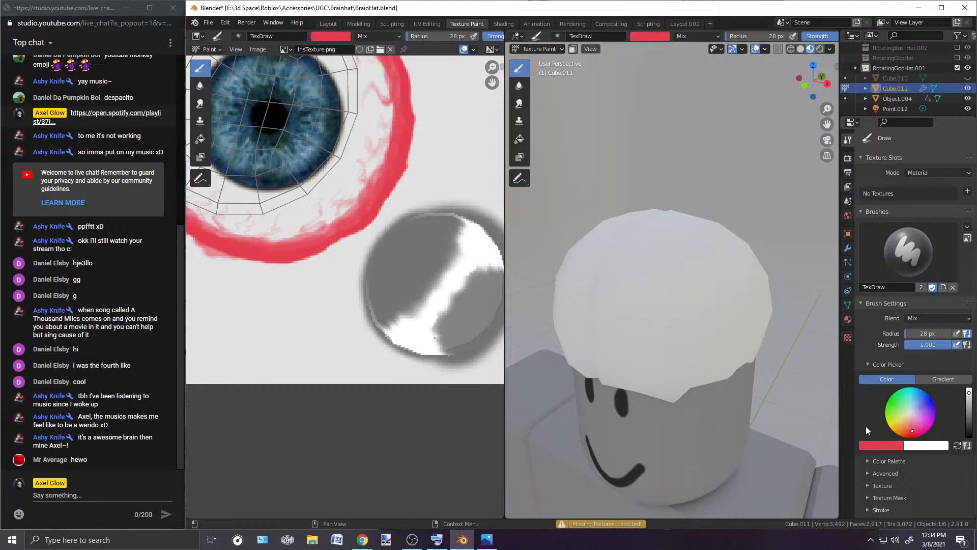
Step: Switch to the Shading workspace and add an Image Texture node beside the Principled BSDF in the brain's material
{"action": "left_click", "coordinate": [388, 23]}
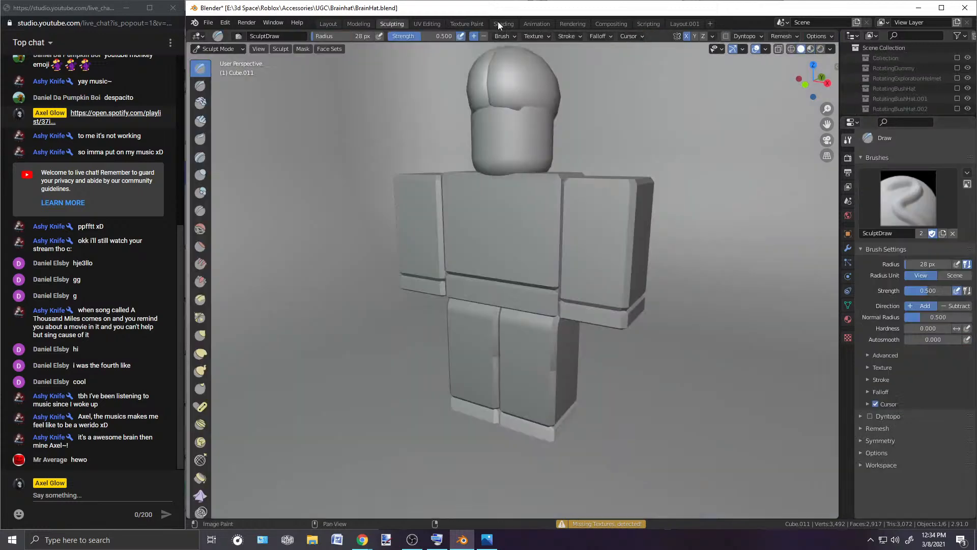
{"action": "left_click", "coordinate": [499, 23]}
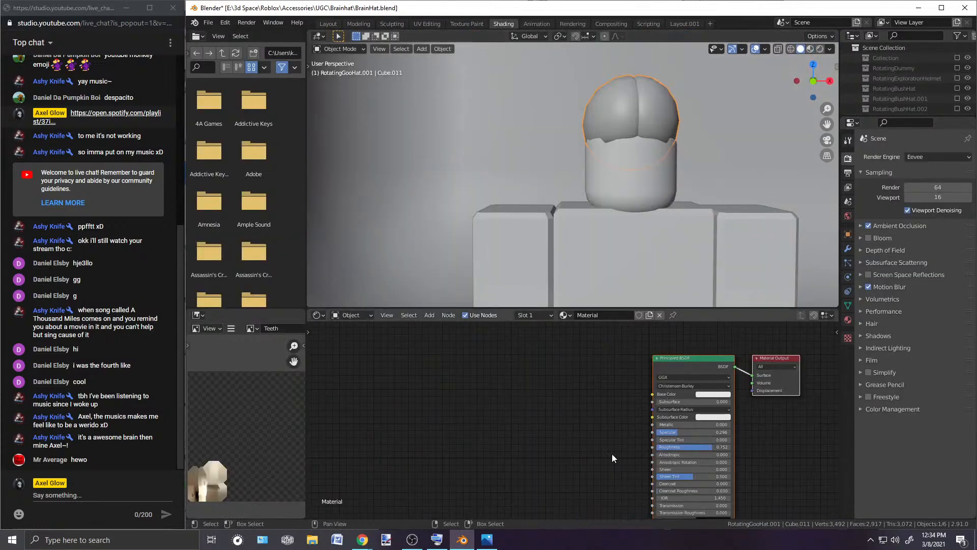
{"action": "middle_click_drag", "start_coordinate": [598, 445], "coordinate": [548, 436]}
{"action": "key", "text": "shift+a"}
{"action": "left_click", "coordinate": [527, 404]}
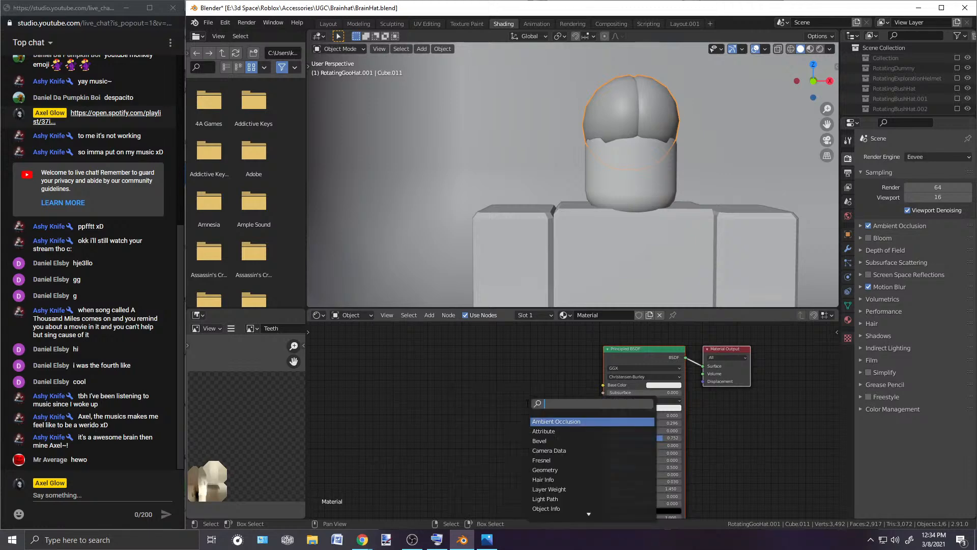
{"action": "type", "text": "image"}
{"action": "key", "text": "Return"}
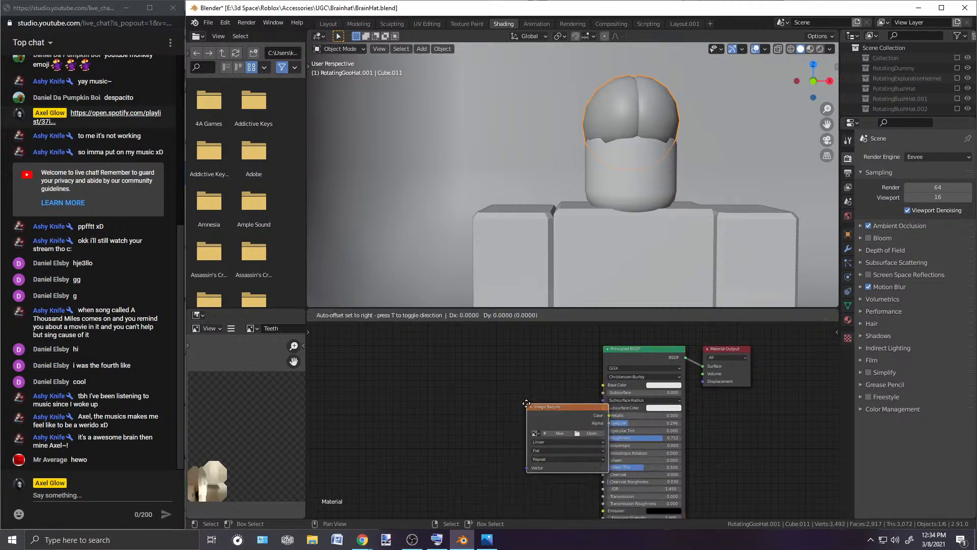
{"action": "left_click", "coordinate": [478, 411]}
Step: Create a new 256 x 256 px image in the Image Texture node and connect its Color output to Base Color
{"action": "left_click", "coordinate": [478, 396]}
{"action": "left_click", "coordinate": [513, 427]}
{"action": "type", "text": "256"}
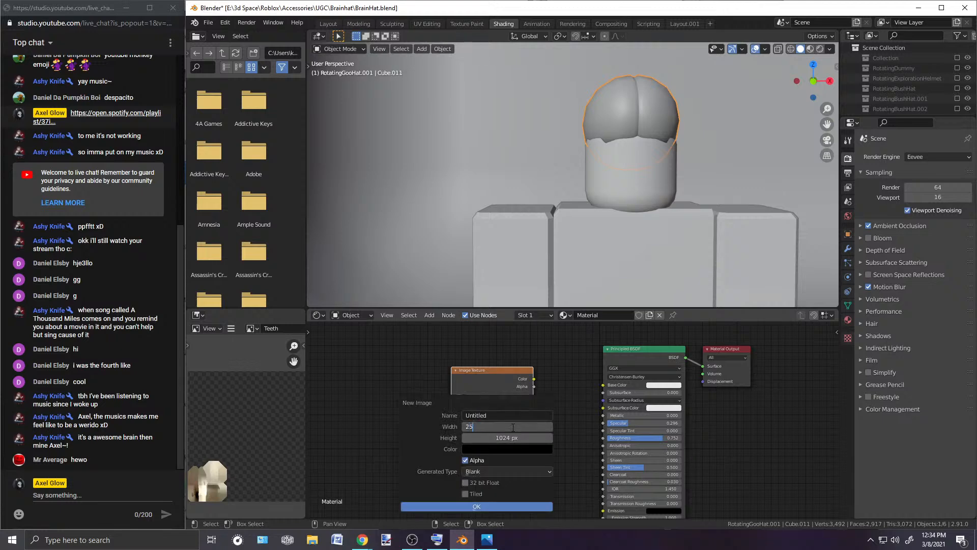
{"action": "left_click", "coordinate": [491, 437]}
{"action": "type", "text": "256"}
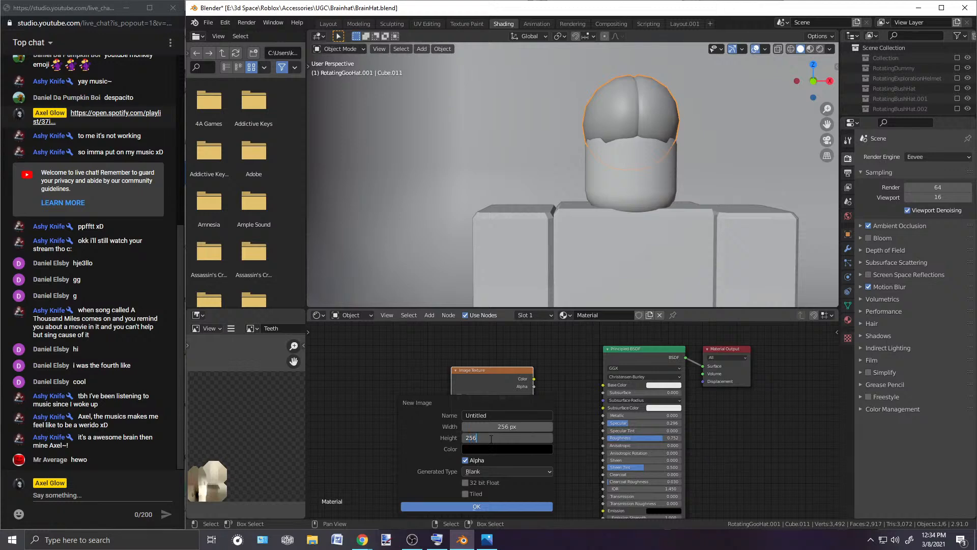
{"action": "key", "text": "Return"}
{"action": "left_click", "coordinate": [512, 505]}
{"action": "left_click_drag", "start_coordinate": [533, 378], "coordinate": [604, 385]}
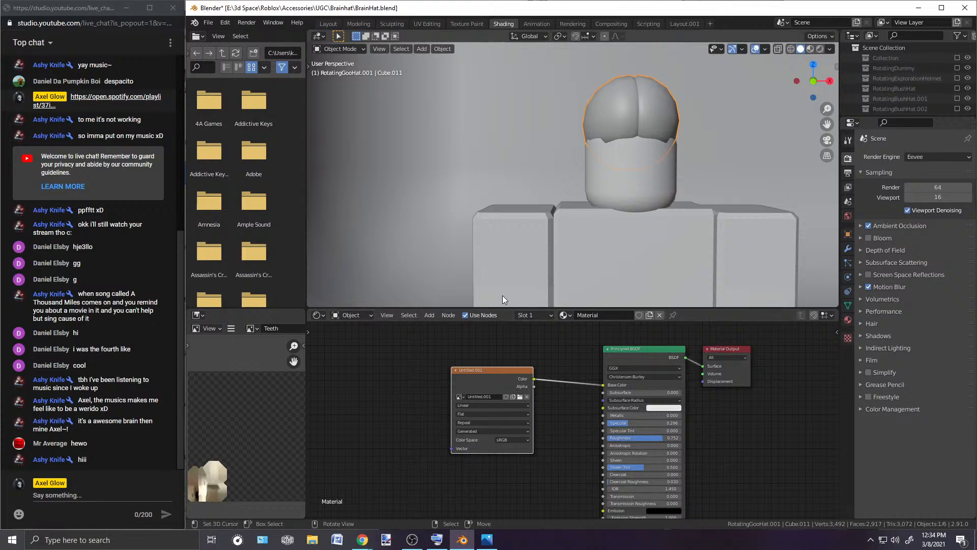
Step: Fill the brain's blank image with a light pink base colour using the Fill tool in the Texture Paint workspace
{"action": "left_click", "coordinate": [423, 24]}
{"action": "left_click", "coordinate": [456, 24]}
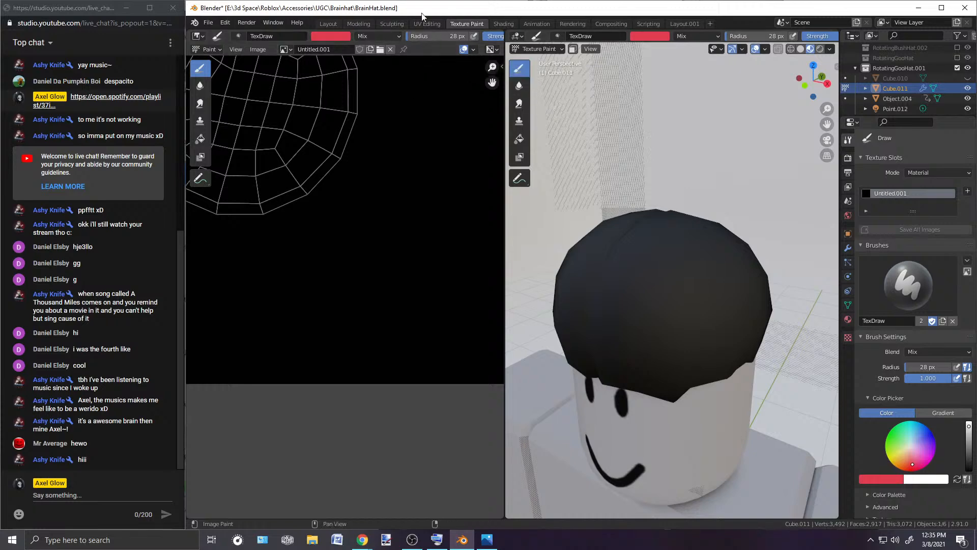
{"action": "left_click", "coordinate": [200, 138]}
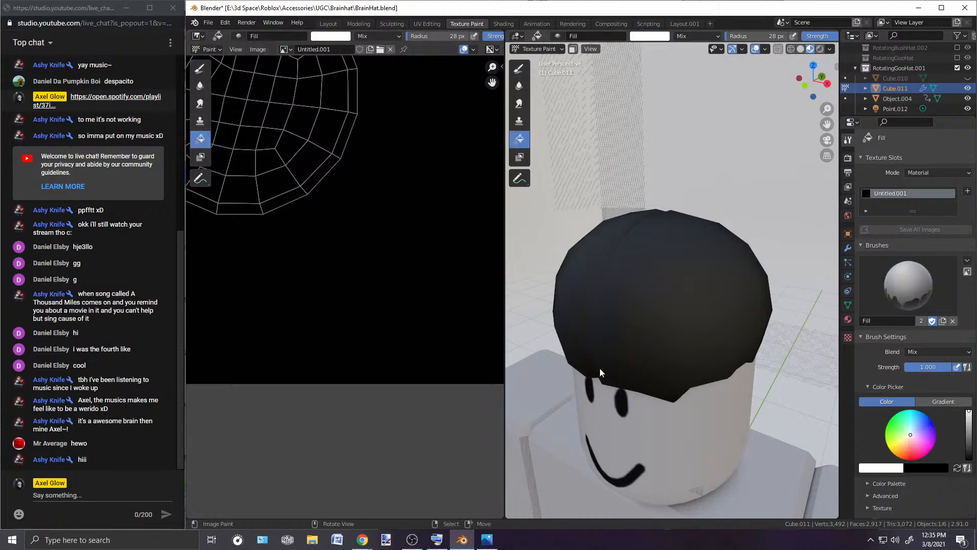
{"action": "left_click", "coordinate": [880, 473]}
{"action": "left_click_drag", "start_coordinate": [887, 362], "coordinate": [859, 405]}
{"action": "mouse_move", "coordinate": [897, 348]}
{"action": "left_mouse_down"}
{"action": "mouse_move", "coordinate": [896, 365]}
{"action": "mouse_move", "coordinate": [895, 332]}
{"action": "left_mouse_up"}
{"action": "mouse_move", "coordinate": [875, 443]}
{"action": "left_mouse_down"}
{"action": "mouse_move", "coordinate": [837, 442]}
{"action": "mouse_move", "coordinate": [853, 442]}
{"action": "mouse_move", "coordinate": [849, 432]}
{"action": "left_mouse_up"}
{"action": "left_click", "coordinate": [420, 303]}
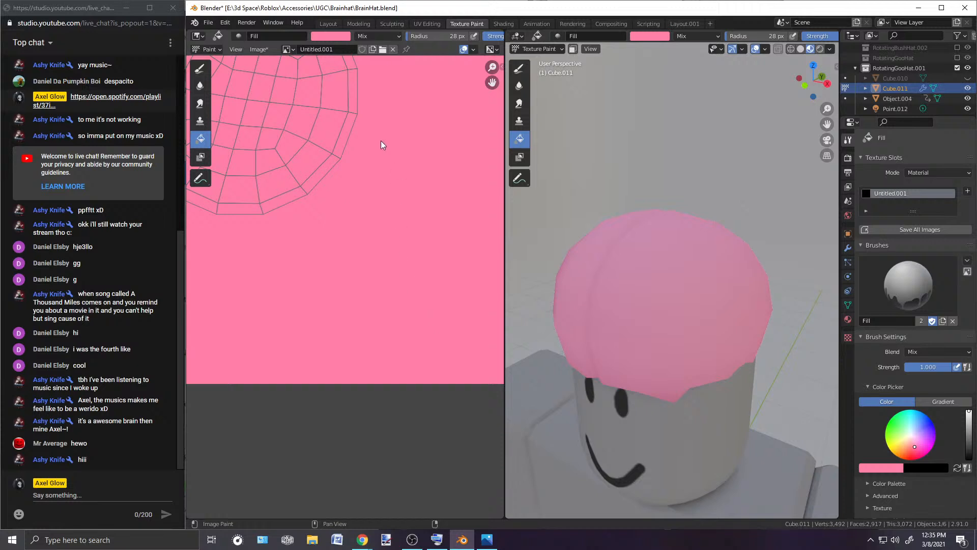
{"action": "middle_click_drag", "start_coordinate": [636, 128], "coordinate": [723, 182]}
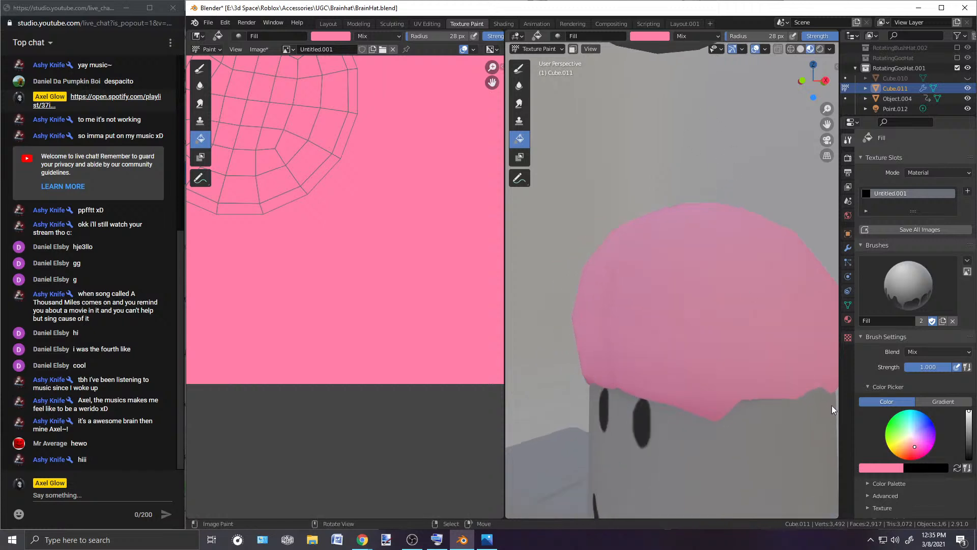
Step: Set the Fill colour to a deeper pink (hue 0.954, saturation 0.657, value 0.820) and refill the brain's image
{"action": "middle_click_drag", "start_coordinate": [651, 319], "coordinate": [686, 310]}
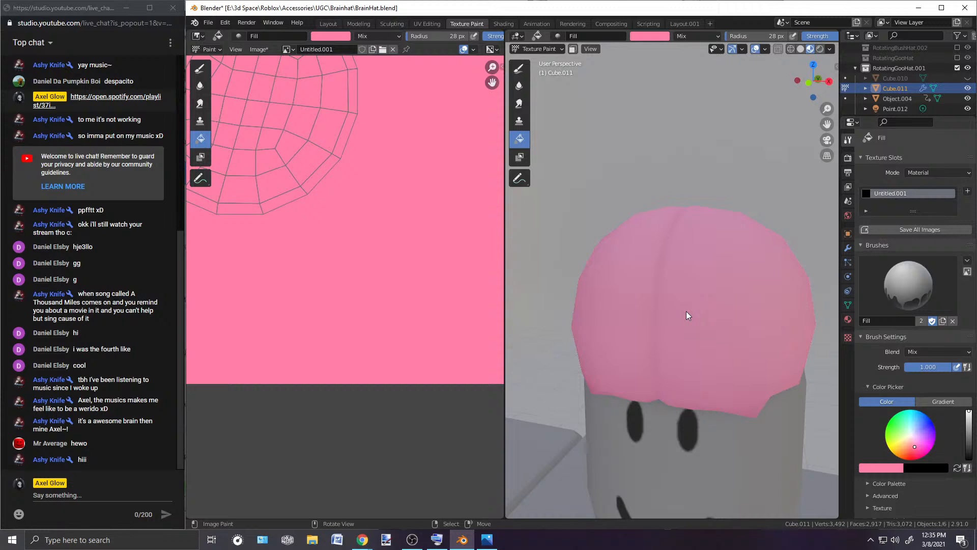
{"action": "left_click", "coordinate": [886, 466]}
{"action": "left_click", "coordinate": [886, 466]}
{"action": "left_click", "coordinate": [894, 469]}
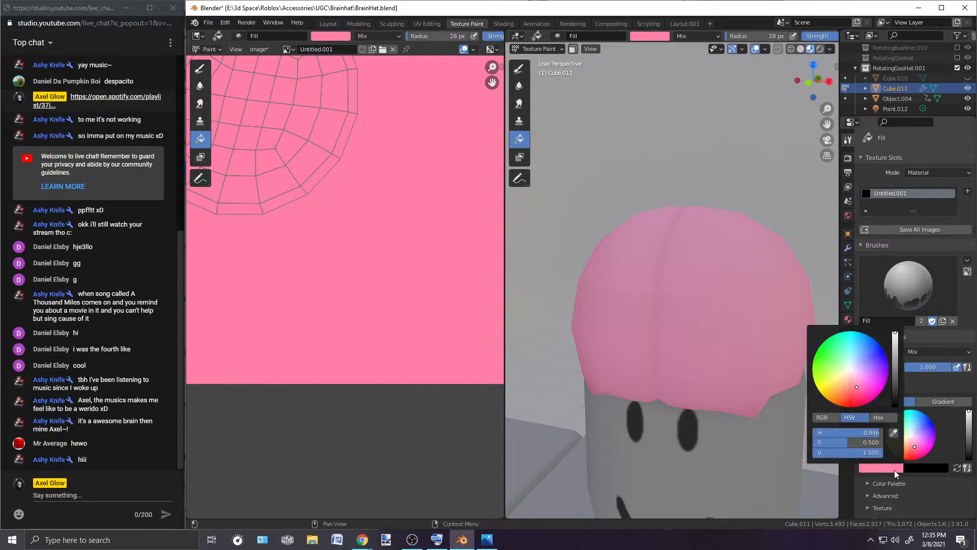
{"action": "left_click_drag", "start_coordinate": [859, 393], "coordinate": [859, 398]}
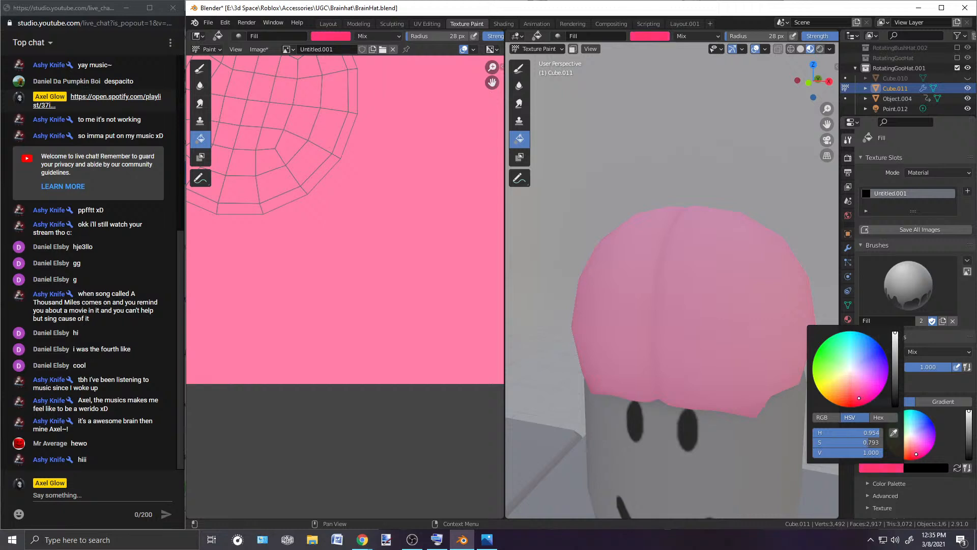
{"action": "mouse_move", "coordinate": [875, 442]}
{"action": "left_mouse_down"}
{"action": "mouse_move", "coordinate": [858, 443]}
{"action": "mouse_move", "coordinate": [867, 452]}
{"action": "left_mouse_up"}
{"action": "left_click", "coordinate": [364, 254]}
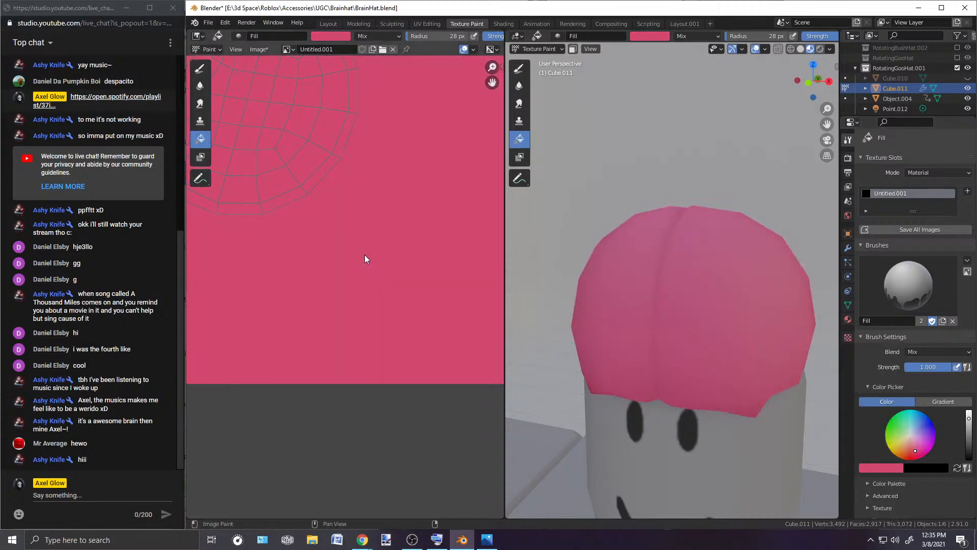
Step: Darken the Fill colour to a value of 0.680 and refill the brain's image with it
{"action": "left_click", "coordinate": [896, 468]}
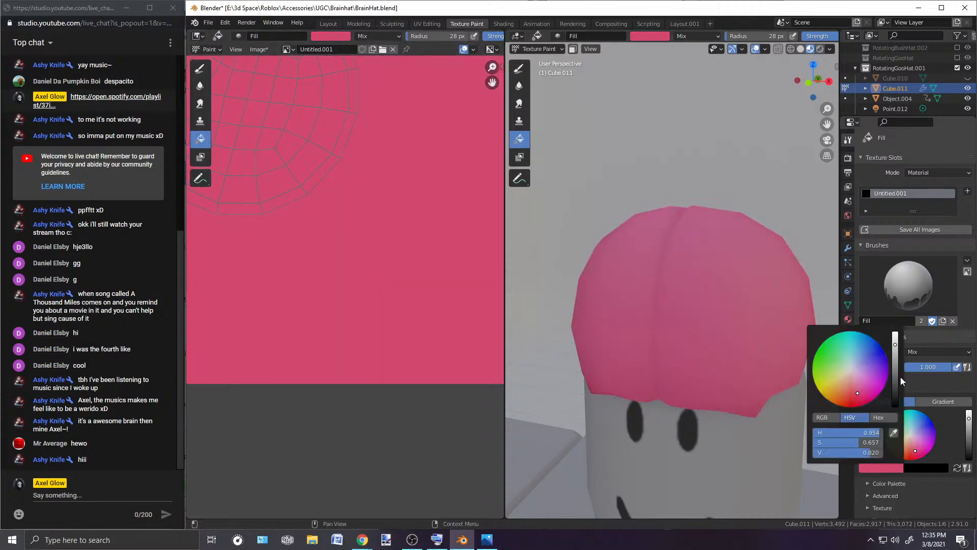
{"action": "left_click_drag", "start_coordinate": [895, 343], "coordinate": [895, 349]}
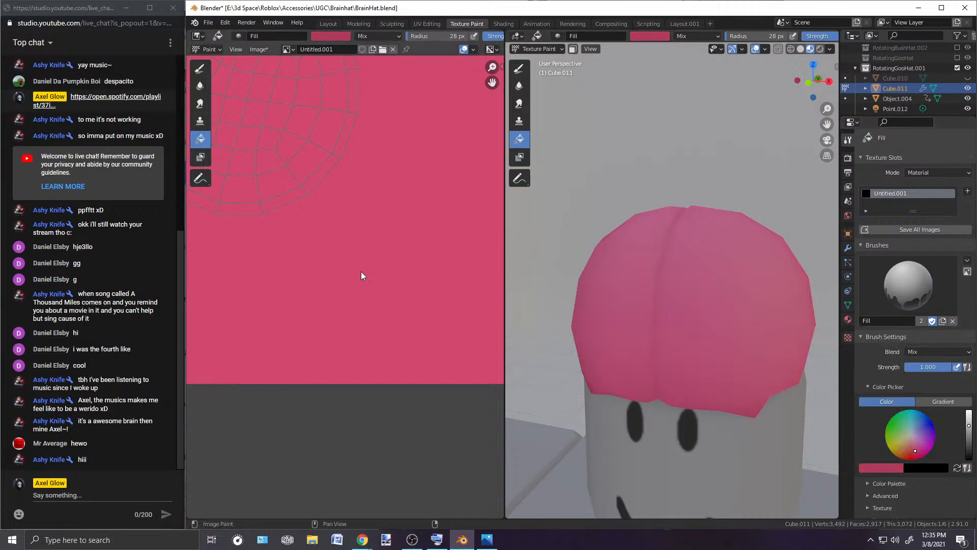
{"action": "left_click", "coordinate": [330, 255]}
Step: Change the Fill tool's colour to a light pink at full value for the brain's folds
{"action": "left_click", "coordinate": [898, 468]}
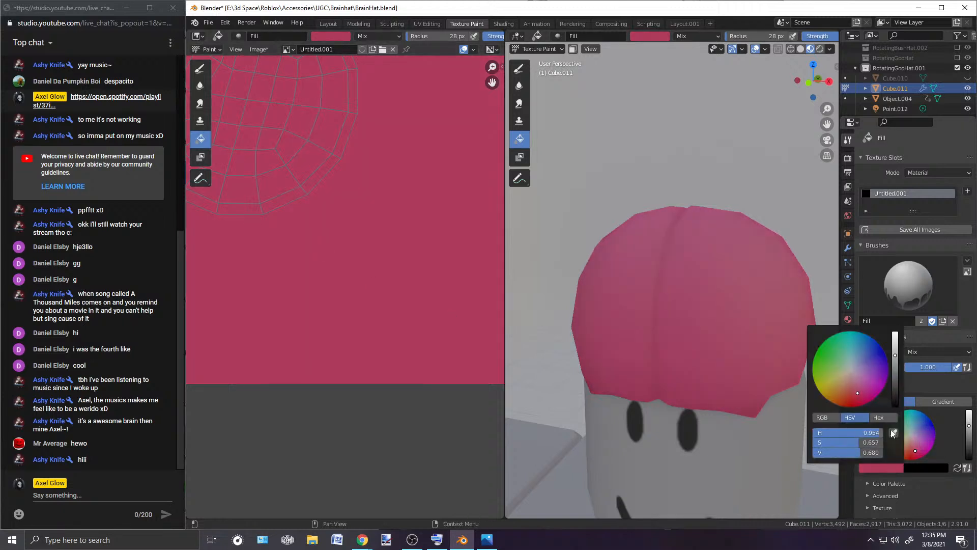
{"action": "left_click", "coordinate": [896, 466]}
{"action": "left_click_drag", "start_coordinate": [858, 392], "coordinate": [858, 394]}
{"action": "left_click_drag", "start_coordinate": [890, 353], "coordinate": [895, 331]}
{"action": "left_click_drag", "start_coordinate": [884, 442], "coordinate": [864, 442]}
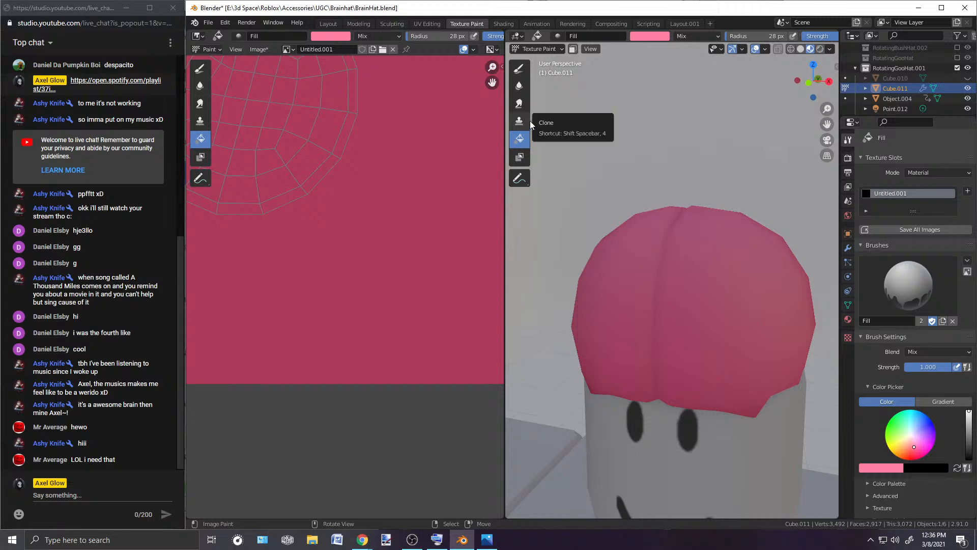
Step: Switch to the Draw brush and reduce its radius to 15 px
{"action": "left_click", "coordinate": [518, 69]}
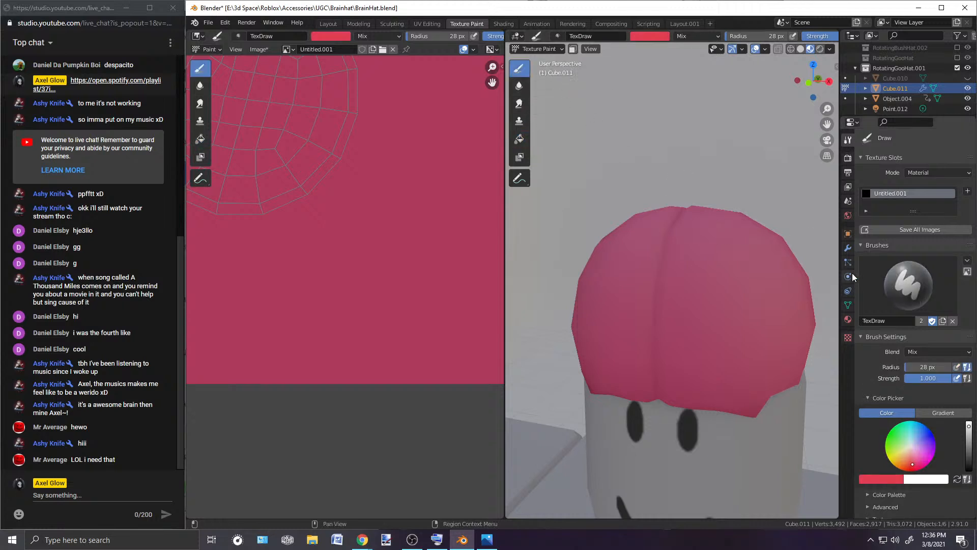
{"action": "middle_click_drag", "start_coordinate": [765, 203], "coordinate": [685, 270]}
{"action": "key", "text": "bracketleft"}
{"action": "key", "text": "bracketleft"}
{"action": "key", "text": "bracketleft"}
{"action": "key", "text": "bracketleft"}
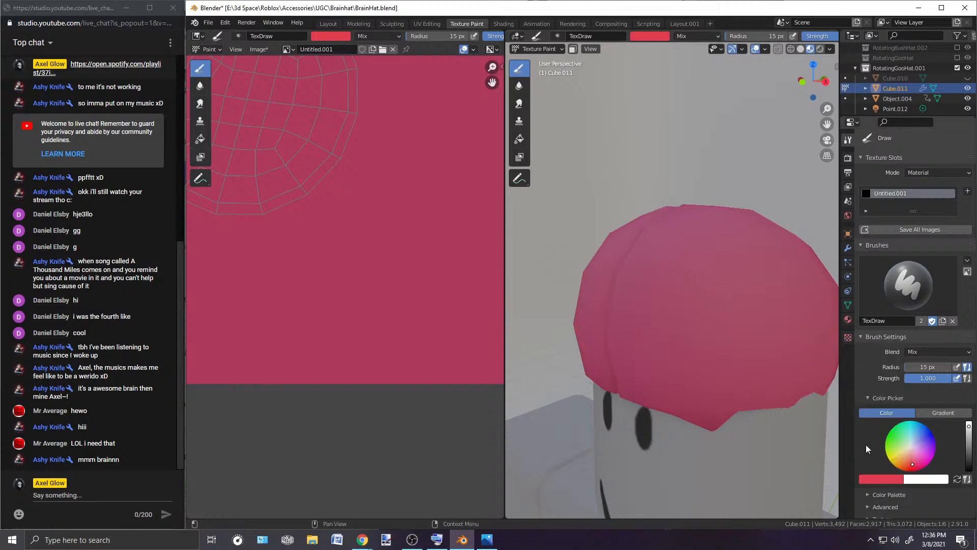
Step: Copy the hex code of the Fill tool's light pink colour, FF7FA3
{"action": "left_click", "coordinate": [520, 139]}
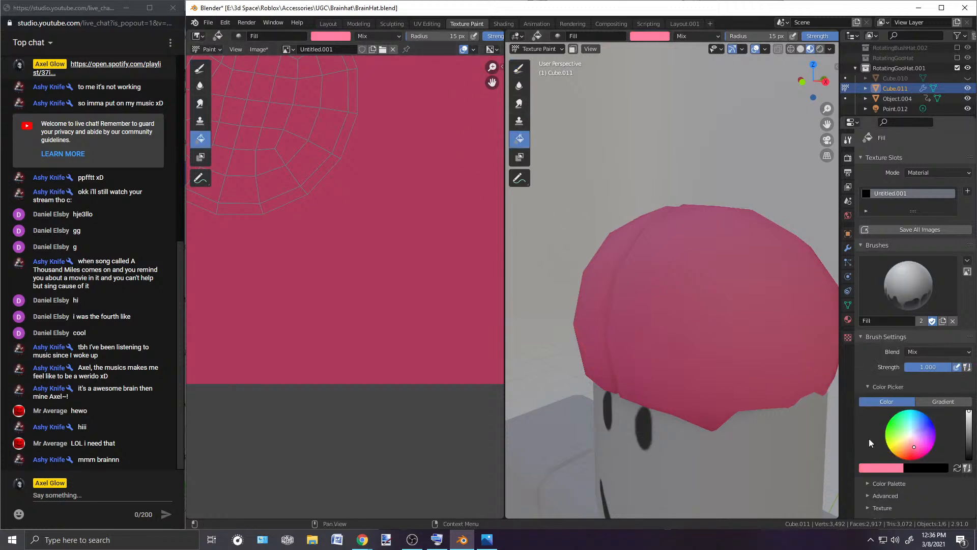
{"action": "left_click", "coordinate": [877, 466]}
{"action": "left_click", "coordinate": [890, 434]}
{"action": "left_click", "coordinate": [887, 466]}
{"action": "left_click", "coordinate": [887, 466]}
{"action": "left_click", "coordinate": [876, 417]}
{"action": "left_click", "coordinate": [863, 430]}
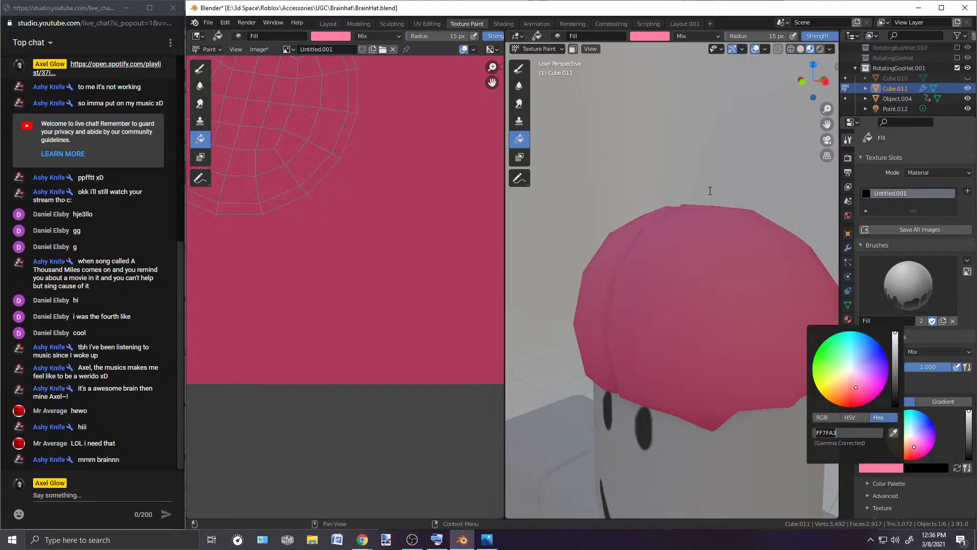
{"action": "key", "text": "Return"}
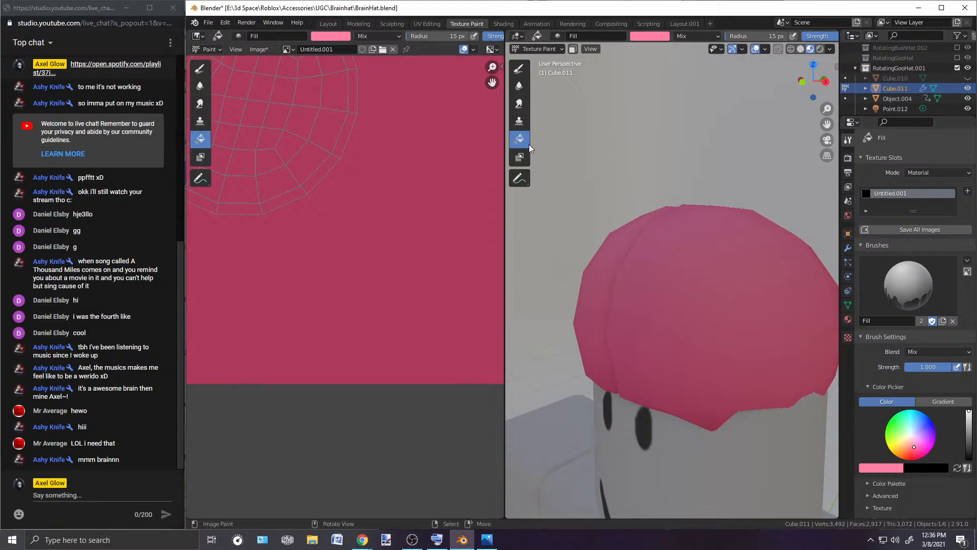
Step: Set the Draw brush's primary colour to hex FF7FA3
{"action": "left_click", "coordinate": [520, 73]}
{"action": "left_click", "coordinate": [883, 479]}
{"action": "left_click", "coordinate": [864, 444]}
{"action": "key", "text": "ctrl+v"}
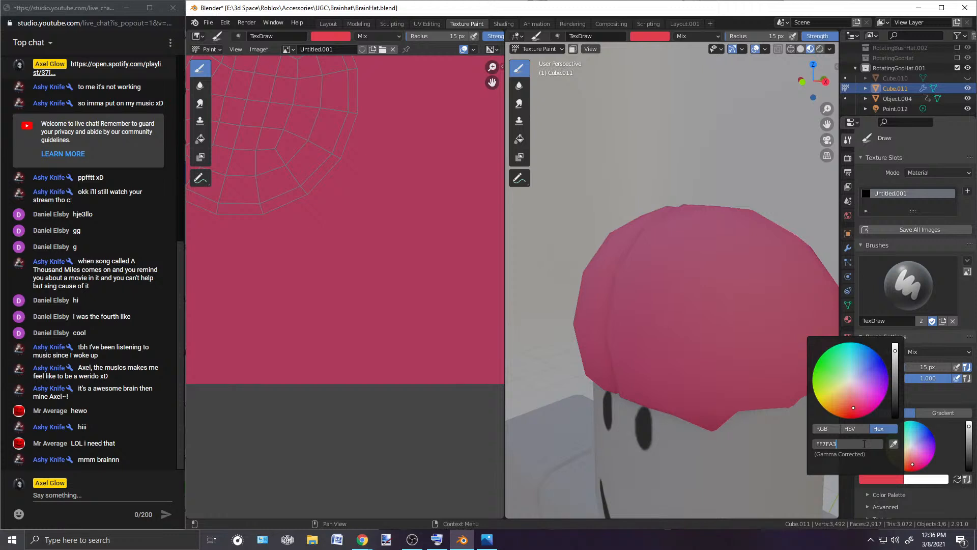
{"action": "key", "text": "Return"}
Step: Paint a wavy light pink fold across the lower front of the brain, starting beside the centre groove
{"action": "middle_click_drag", "start_coordinate": [685, 307], "coordinate": [694, 308]}
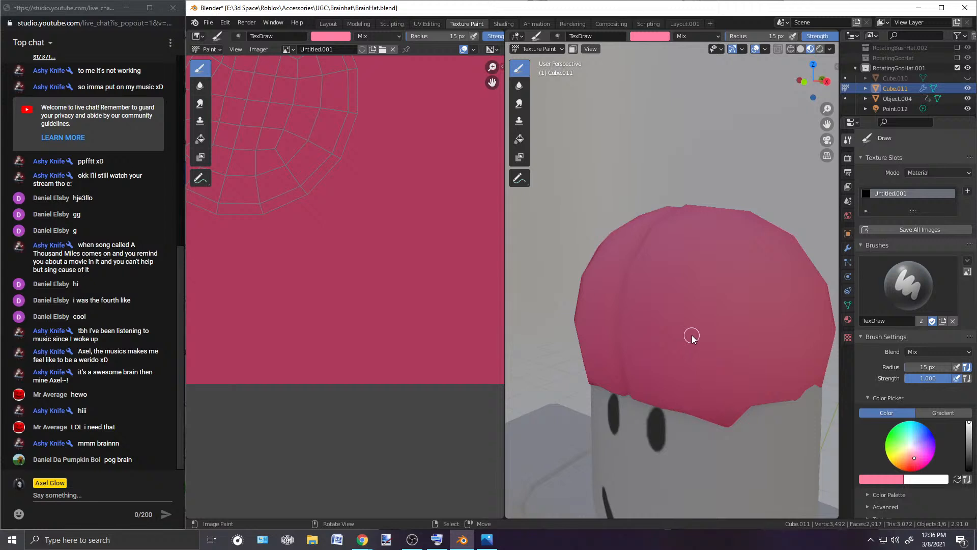
{"action": "middle_click_drag", "start_coordinate": [708, 331], "coordinate": [707, 329]}
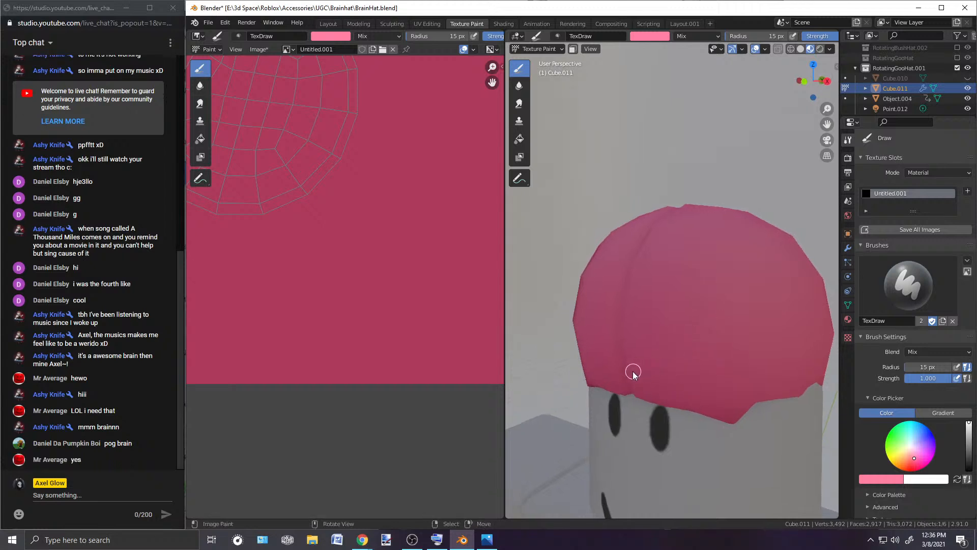
{"action": "mouse_move", "coordinate": [633, 372]}
{"action": "left_mouse_down"}
{"action": "mouse_move", "coordinate": [686, 355]}
{"action": "mouse_move", "coordinate": [653, 374]}
{"action": "left_mouse_up"}
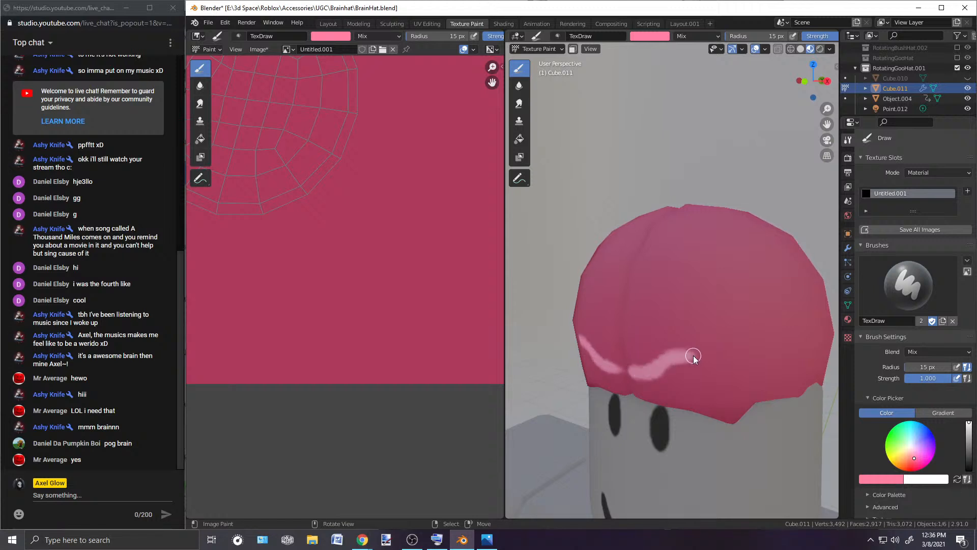
{"action": "mouse_move", "coordinate": [685, 340]}
{"action": "middle_mouse_down"}
{"action": "mouse_move", "coordinate": [724, 261]}
{"action": "mouse_move", "coordinate": [768, 264]}
{"action": "mouse_move", "coordinate": [744, 257]}
{"action": "mouse_move", "coordinate": [738, 237]}
{"action": "mouse_move", "coordinate": [696, 246]}
{"action": "middle_mouse_up"}
Step: Set the brush strength to 0.432 and thicken the inner end of the lower front fold
{"action": "left_click_drag", "start_coordinate": [937, 378], "coordinate": [909, 378]}
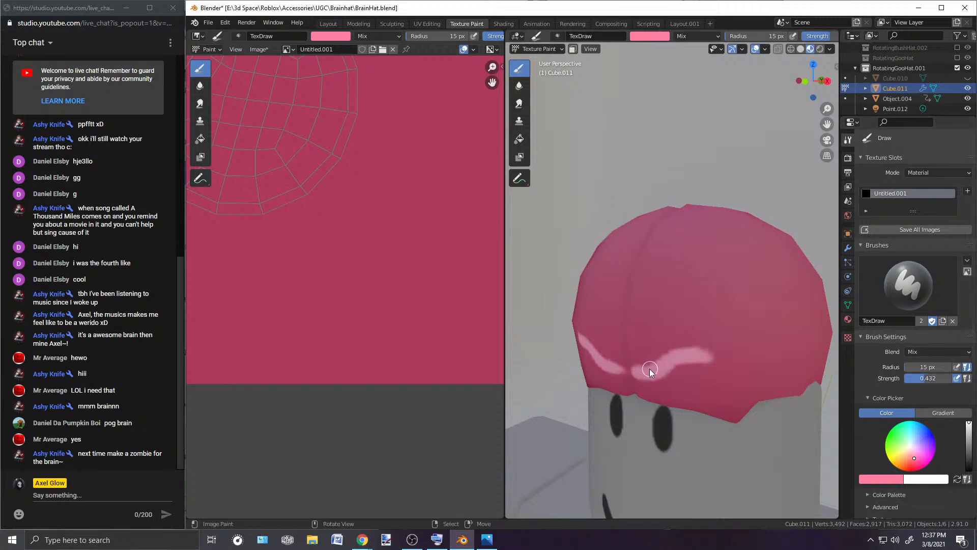
{"action": "left_click_drag", "start_coordinate": [638, 372], "coordinate": [646, 374]}
{"action": "left_click_drag", "start_coordinate": [663, 360], "coordinate": [647, 371]}
{"action": "middle_click_drag", "start_coordinate": [683, 247], "coordinate": [725, 235]}
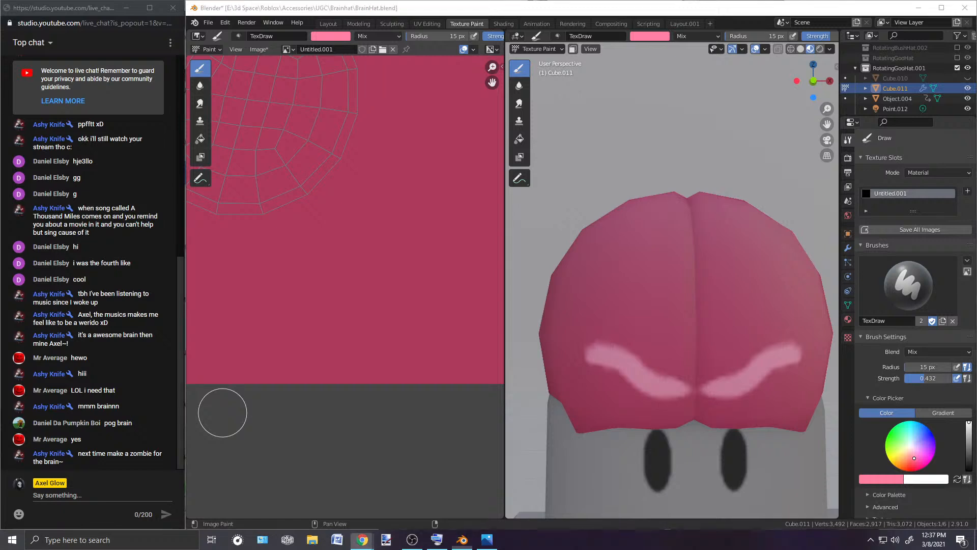
Step: Paint a branching fold above the lower front fold and begin a curved fold above it
{"action": "mouse_move", "coordinate": [759, 384]}
{"action": "middle_mouse_down"}
{"action": "mouse_move", "coordinate": [752, 356]}
{"action": "mouse_move", "coordinate": [778, 358]}
{"action": "middle_mouse_up"}
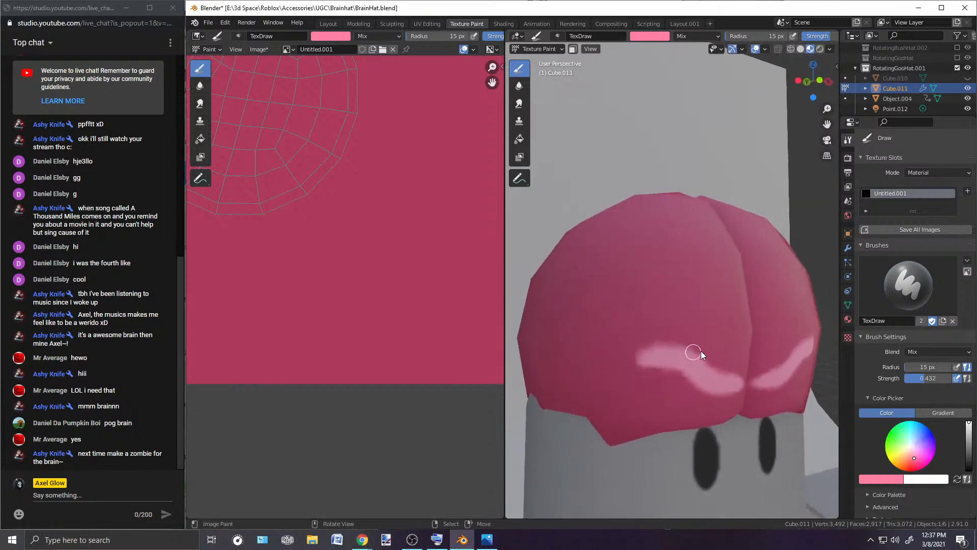
{"action": "mouse_move", "coordinate": [732, 373]}
{"action": "left_mouse_down"}
{"action": "mouse_move", "coordinate": [735, 315]}
{"action": "mouse_move", "coordinate": [737, 351]}
{"action": "mouse_move", "coordinate": [732, 339]}
{"action": "left_mouse_up"}
{"action": "mouse_move", "coordinate": [731, 303]}
{"action": "left_mouse_down"}
{"action": "mouse_move", "coordinate": [737, 342]}
{"action": "mouse_move", "coordinate": [730, 299]}
{"action": "mouse_move", "coordinate": [700, 327]}
{"action": "mouse_move", "coordinate": [737, 334]}
{"action": "mouse_move", "coordinate": [738, 346]}
{"action": "mouse_move", "coordinate": [728, 298]}
{"action": "left_mouse_up"}
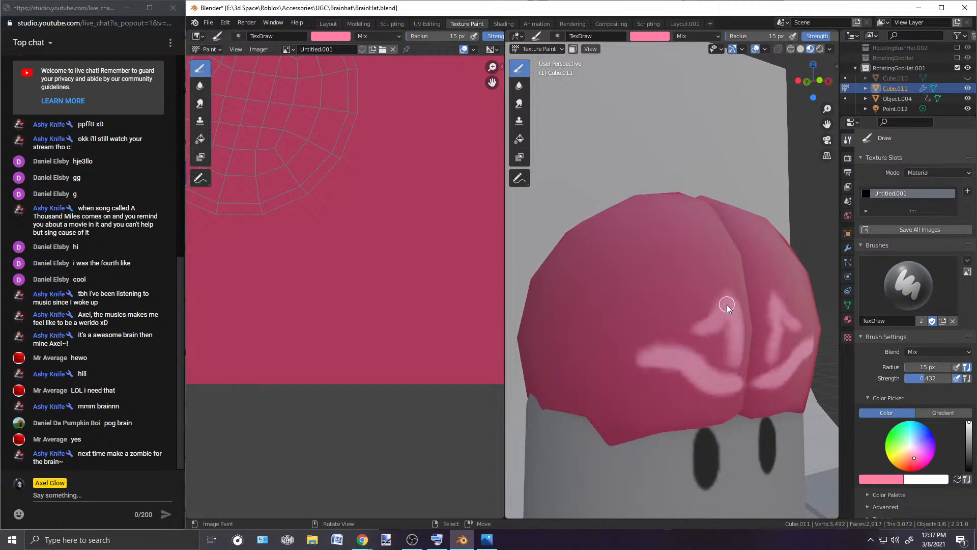
{"action": "mouse_move", "coordinate": [697, 324]}
{"action": "left_mouse_down"}
{"action": "mouse_move", "coordinate": [672, 316]}
{"action": "mouse_move", "coordinate": [668, 303]}
{"action": "left_mouse_up"}
{"action": "mouse_move", "coordinate": [708, 299]}
{"action": "left_mouse_down"}
{"action": "mouse_move", "coordinate": [691, 262]}
{"action": "mouse_move", "coordinate": [716, 286]}
{"action": "mouse_move", "coordinate": [715, 271]}
{"action": "left_mouse_up"}
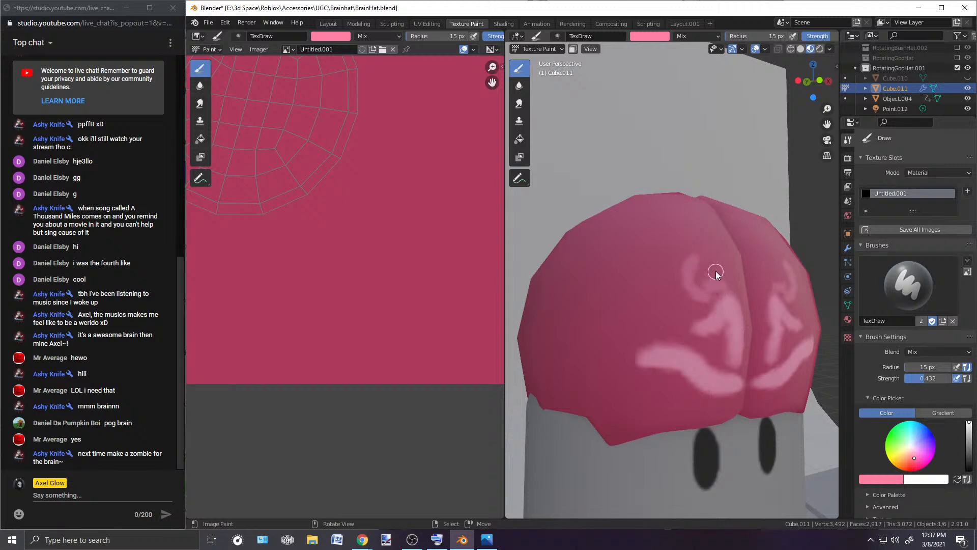
Step: Thicken the curved fold and extend it up the brain alongside the centre groove
{"action": "middle_click_drag", "start_coordinate": [720, 276], "coordinate": [724, 273]}
{"action": "mouse_move", "coordinate": [695, 318]}
{"action": "left_mouse_down"}
{"action": "mouse_move", "coordinate": [679, 285]}
{"action": "mouse_move", "coordinate": [676, 315]}
{"action": "mouse_move", "coordinate": [686, 277]}
{"action": "mouse_move", "coordinate": [692, 310]}
{"action": "mouse_move", "coordinate": [691, 269]}
{"action": "mouse_move", "coordinate": [674, 310]}
{"action": "left_mouse_up"}
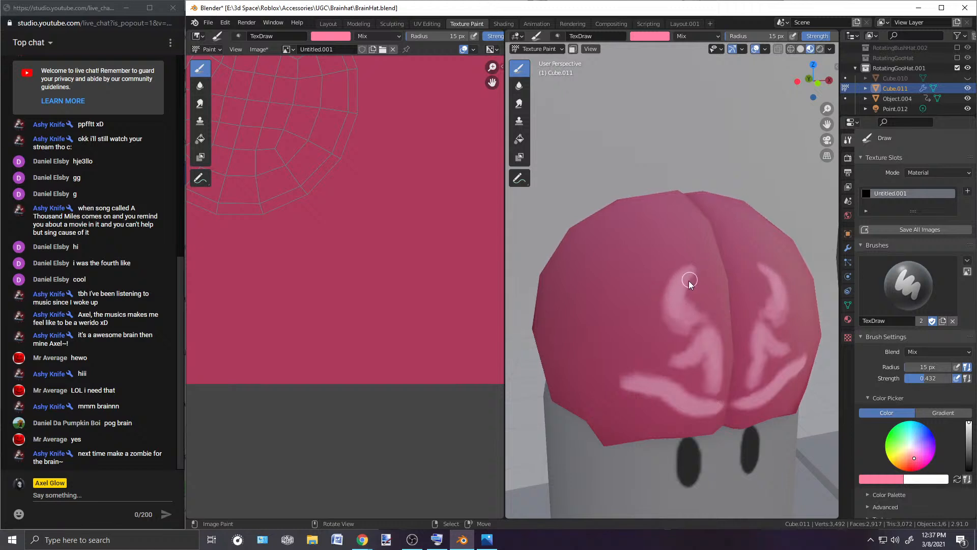
{"action": "left_click_drag", "start_coordinate": [694, 266], "coordinate": [693, 287]}
{"action": "middle_click_drag", "start_coordinate": [721, 254], "coordinate": [684, 308]}
{"action": "left_click_drag", "start_coordinate": [684, 307], "coordinate": [685, 277]}
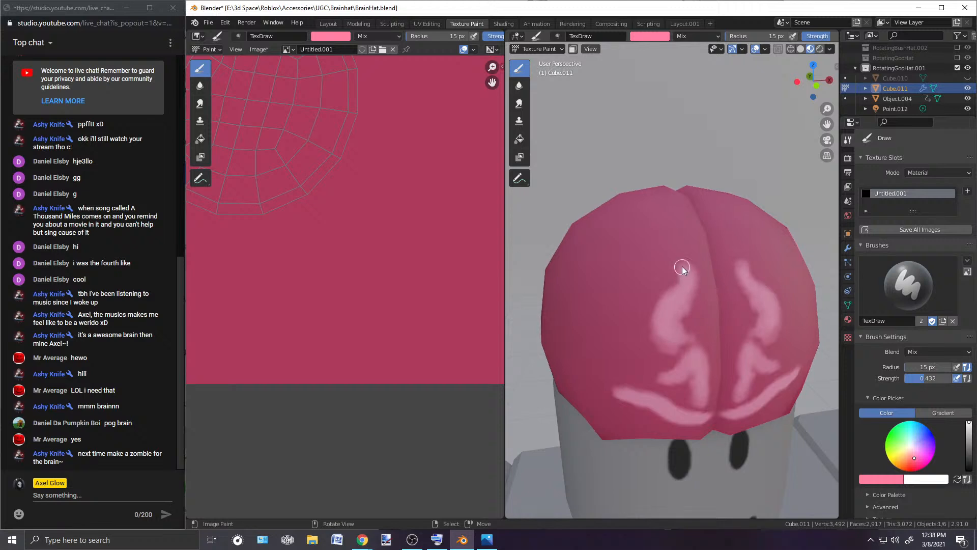
{"action": "middle_click_drag", "start_coordinate": [689, 273], "coordinate": [717, 264]}
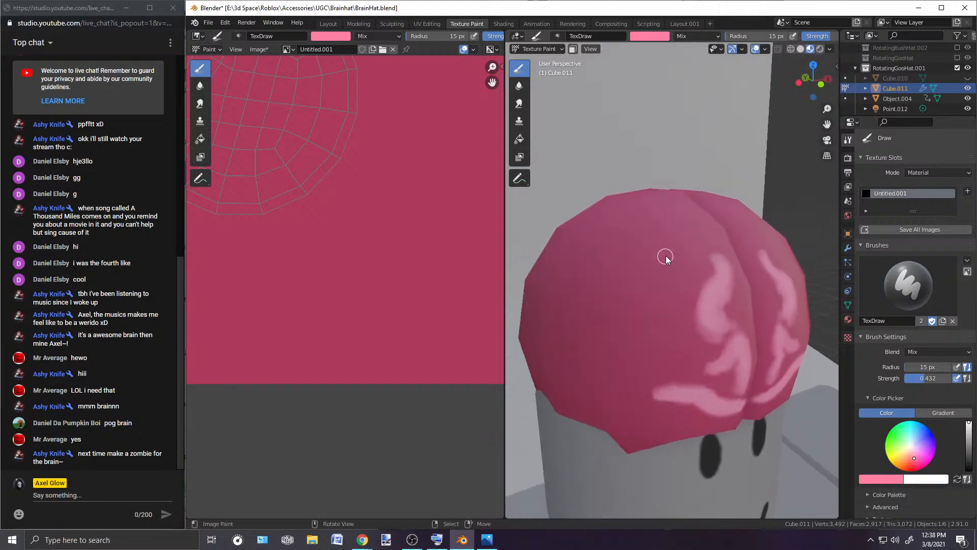
Step: Paint side branches curling outward from the tall curved fold, undoing and redoing a stroke as needed
{"action": "left_click_drag", "start_coordinate": [689, 280], "coordinate": [660, 282]}
{"action": "key", "text": "ctrl+z"}
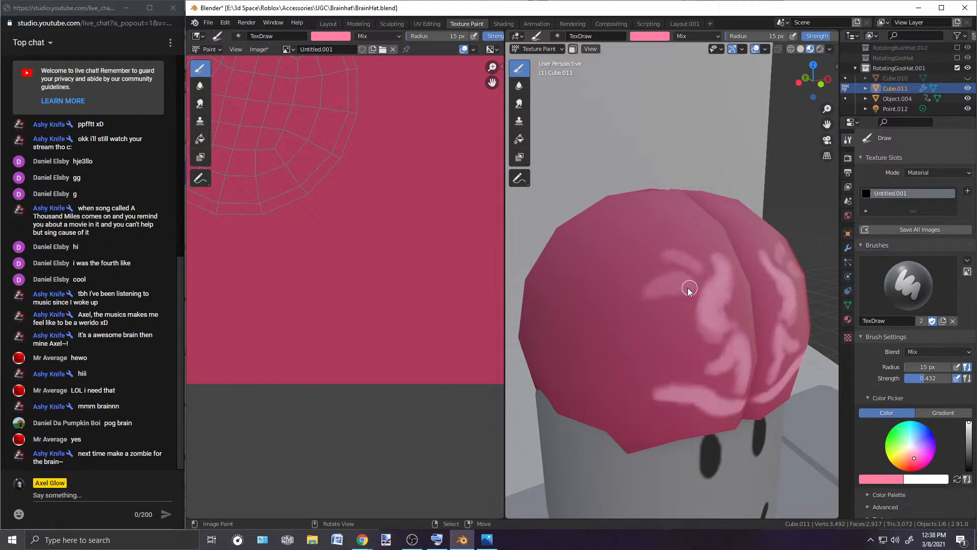
{"action": "left_click_drag", "start_coordinate": [645, 291], "coordinate": [646, 299]}
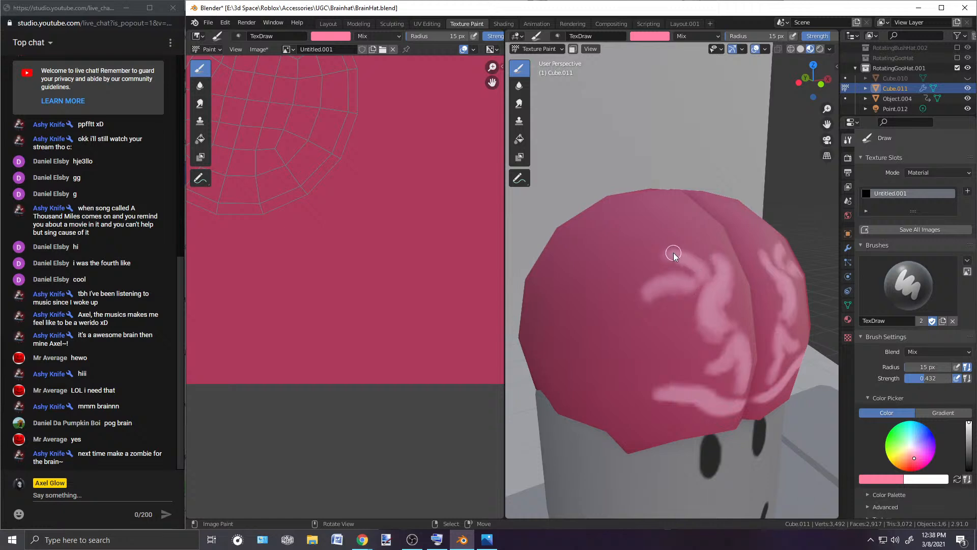
{"action": "middle_click_drag", "start_coordinate": [682, 254], "coordinate": [664, 275]}
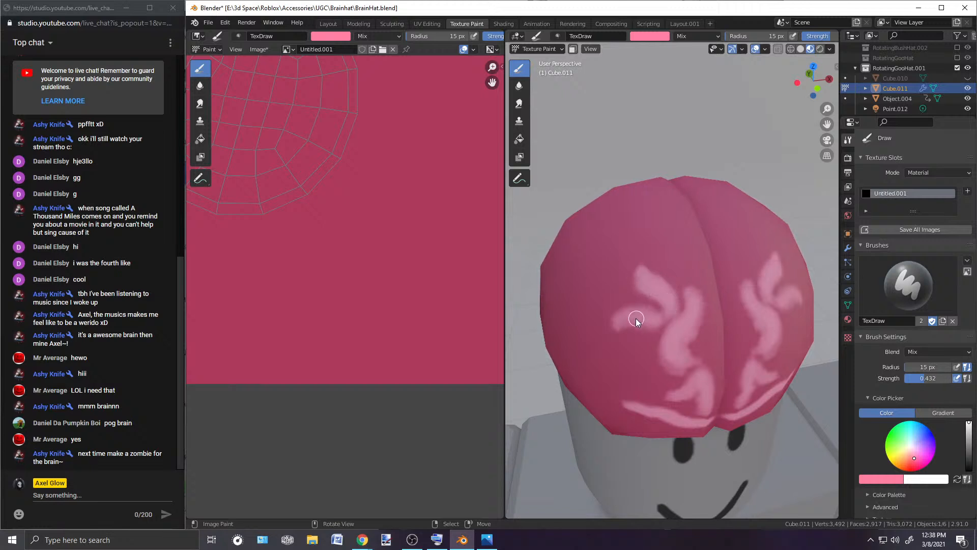
{"action": "middle_click_drag", "start_coordinate": [631, 325], "coordinate": [667, 288]}
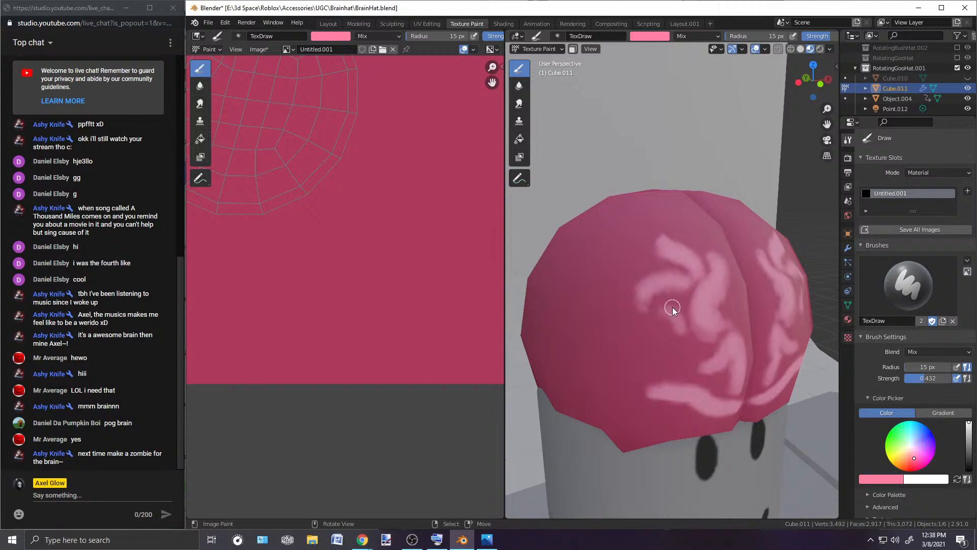
Step: Enlarge the brush radius to 28 px and paint short folds close to the centre groove on the brain's upper front
{"action": "middle_click_drag", "start_coordinate": [684, 276], "coordinate": [636, 270]}
{"action": "scroll", "coordinate": [636, 270], "scroll_direction": "down", "scroll_amount": 5}
{"action": "middle_click_drag", "start_coordinate": [682, 247], "coordinate": [672, 221]}
{"action": "scroll", "coordinate": [685, 218], "scroll_direction": "up", "scroll_amount": 4}
{"action": "scroll", "coordinate": [721, 212], "scroll_direction": "up", "scroll_amount": 2}
{"action": "scroll", "coordinate": [664, 223], "scroll_direction": "up", "scroll_amount": 2}
{"action": "key", "text": "f"}
{"action": "left_click", "coordinate": [650, 291]}
{"action": "left_click_drag", "start_coordinate": [651, 294], "coordinate": [649, 337]}
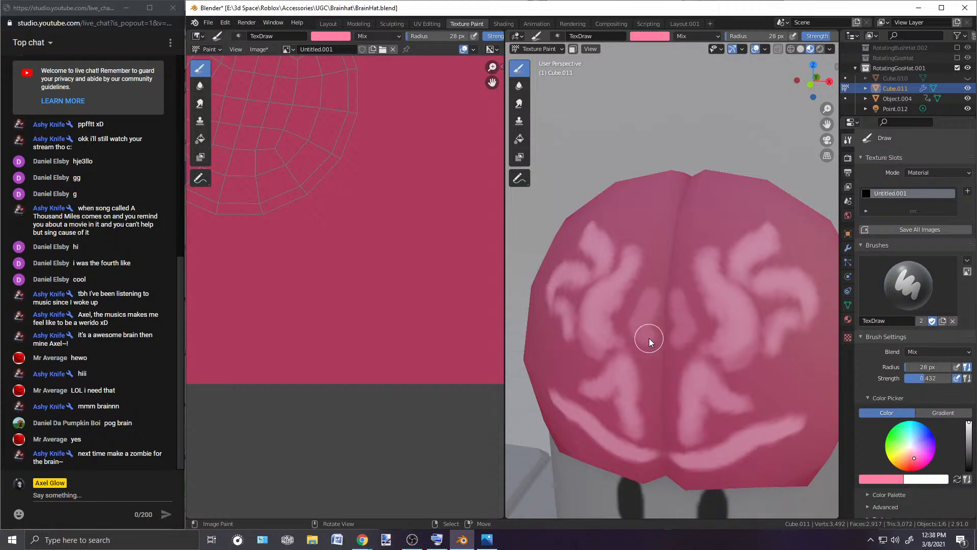
{"action": "mouse_move", "coordinate": [647, 323]}
{"action": "left_mouse_down"}
{"action": "mouse_move", "coordinate": [632, 321]}
{"action": "mouse_move", "coordinate": [652, 292]}
{"action": "mouse_move", "coordinate": [646, 337]}
{"action": "left_mouse_up"}
{"action": "mouse_move", "coordinate": [646, 338]}
{"action": "middle_mouse_down"}
{"action": "mouse_move", "coordinate": [682, 266]}
{"action": "mouse_move", "coordinate": [656, 341]}
{"action": "middle_mouse_up"}
{"action": "mouse_move", "coordinate": [655, 340]}
{"action": "left_mouse_down"}
{"action": "mouse_move", "coordinate": [649, 300]}
{"action": "mouse_move", "coordinate": [661, 328]}
{"action": "mouse_move", "coordinate": [619, 267]}
{"action": "left_mouse_up"}
Step: Paint a wavy fold on the brain's side and a large C-shaped fold curling around the lower front fold
{"action": "mouse_move", "coordinate": [619, 267]}
{"action": "middle_mouse_down"}
{"action": "mouse_move", "coordinate": [687, 246]}
{"action": "mouse_move", "coordinate": [685, 308]}
{"action": "middle_mouse_up"}
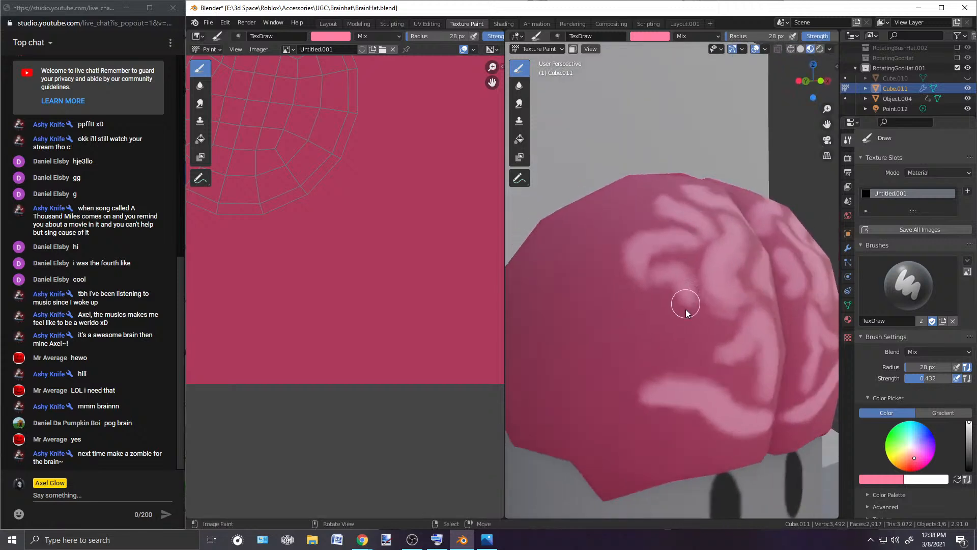
{"action": "left_click_drag", "start_coordinate": [676, 339], "coordinate": [651, 306]}
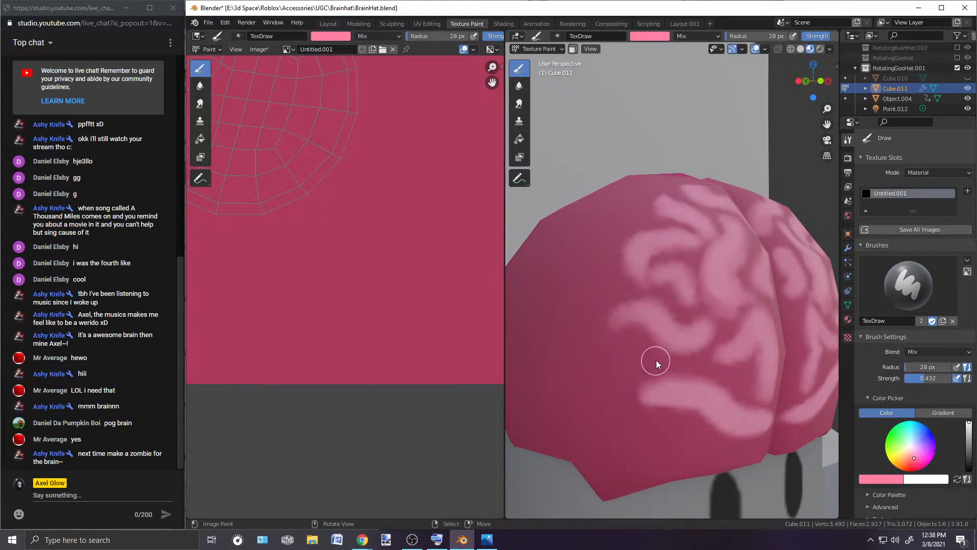
{"action": "middle_click_drag", "start_coordinate": [656, 359], "coordinate": [688, 377]}
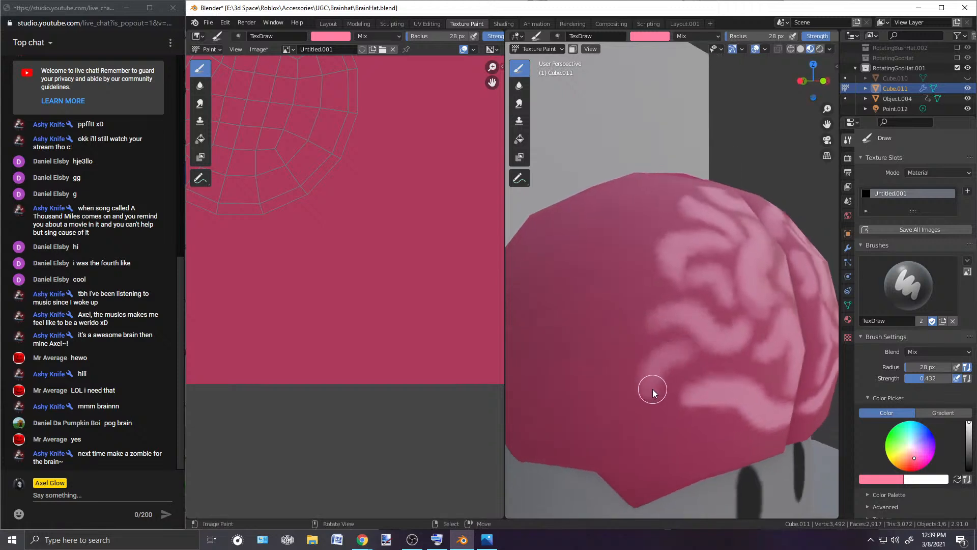
{"action": "mouse_move", "coordinate": [700, 343]}
{"action": "middle_mouse_down"}
{"action": "mouse_move", "coordinate": [681, 326]}
{"action": "mouse_move", "coordinate": [633, 311]}
{"action": "middle_mouse_up"}
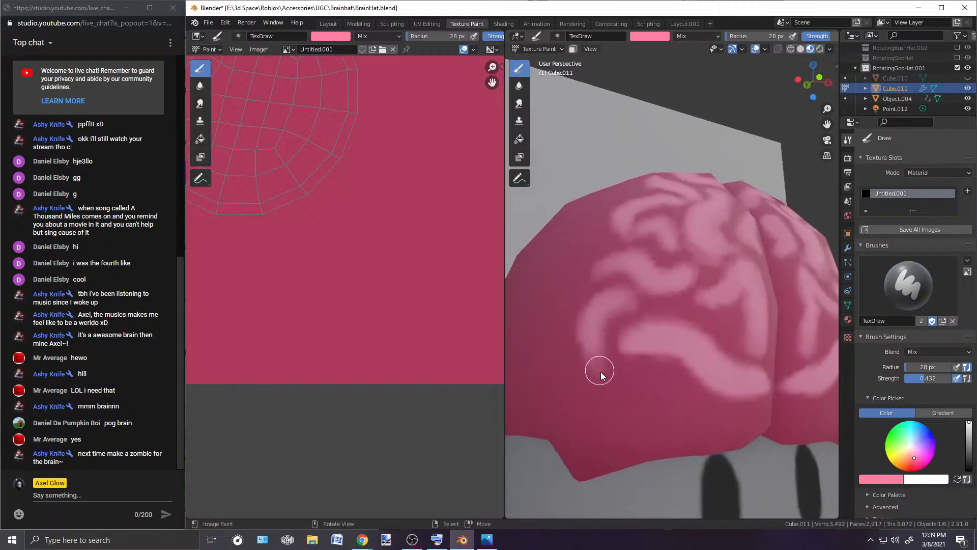
{"action": "mouse_move", "coordinate": [599, 370]}
{"action": "left_mouse_down"}
{"action": "mouse_move", "coordinate": [616, 379]}
{"action": "mouse_move", "coordinate": [591, 344]}
{"action": "mouse_move", "coordinate": [619, 383]}
{"action": "mouse_move", "coordinate": [607, 306]}
{"action": "mouse_move", "coordinate": [645, 386]}
{"action": "left_mouse_up"}
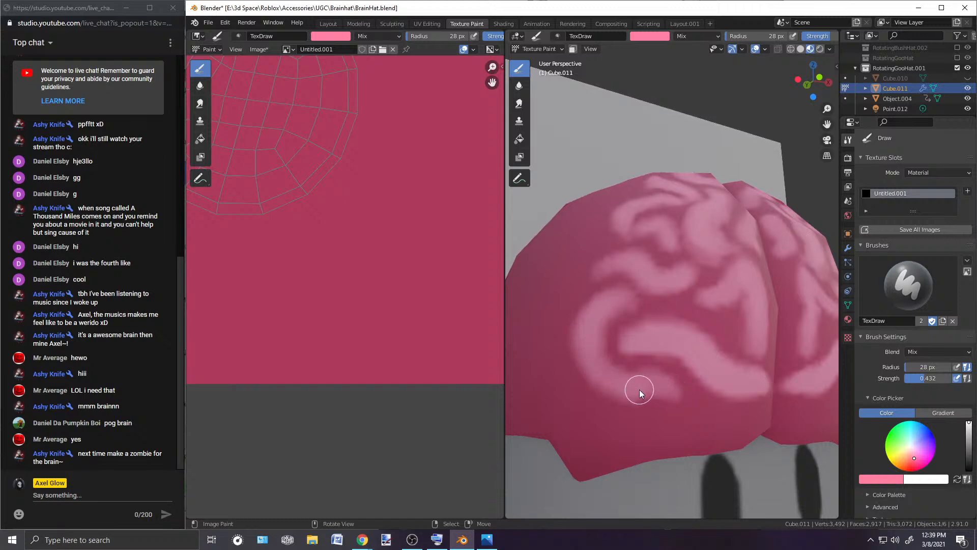
Step: Reduce the brush radius to 25 px and paint a narrow fold along the centre groove, undoing the stray strokes
{"action": "scroll", "coordinate": [674, 335], "scroll_direction": "down", "scroll_amount": 3}
{"action": "middle_click_drag", "start_coordinate": [673, 334], "coordinate": [682, 294]}
{"action": "scroll", "coordinate": [680, 277], "scroll_direction": "up", "scroll_amount": 4}
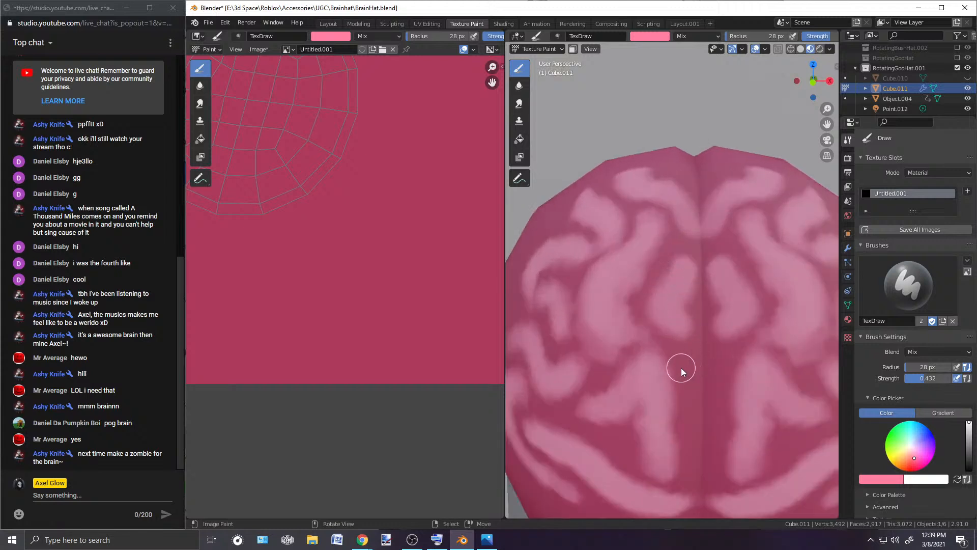
{"action": "middle_click_drag", "start_coordinate": [697, 362], "coordinate": [645, 343]}
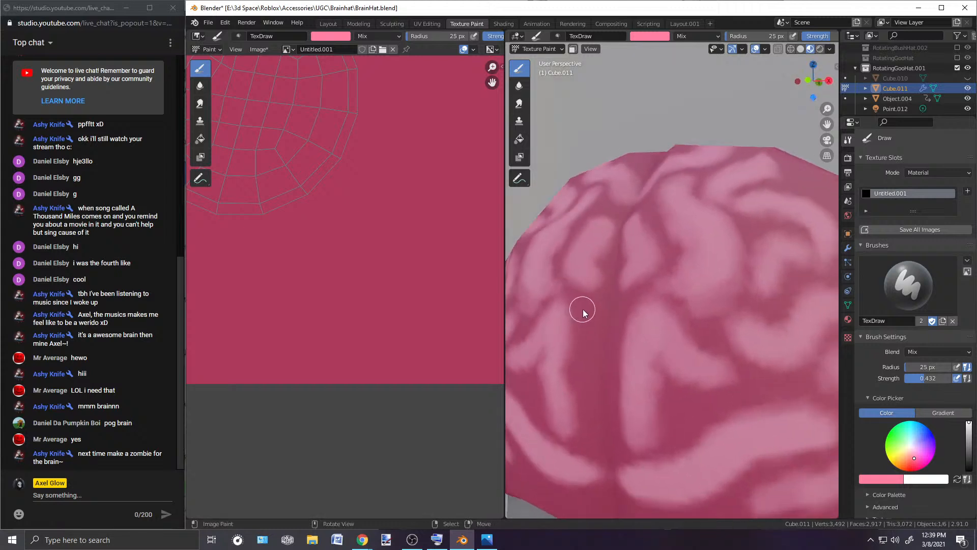
{"action": "left_click_drag", "start_coordinate": [586, 309], "coordinate": [596, 347]}
{"action": "key", "text": "ctrl+z"}
{"action": "key", "text": "ctrl+z"}
{"action": "mouse_move", "coordinate": [591, 402]}
{"action": "left_mouse_down"}
{"action": "mouse_move", "coordinate": [590, 308]}
{"action": "mouse_move", "coordinate": [585, 378]}
{"action": "left_mouse_up"}
Step: Enlarge the brush radius to 33 px and paint a long fold along the brain's lower front edge
{"action": "middle_click_drag", "start_coordinate": [624, 303], "coordinate": [673, 326]}
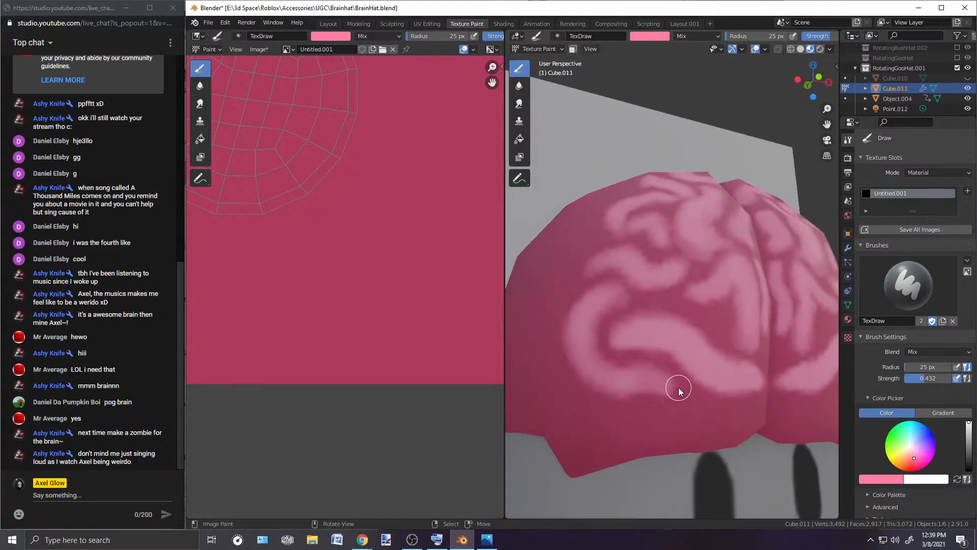
{"action": "middle_click_drag", "start_coordinate": [679, 389], "coordinate": [666, 386]}
{"action": "key", "text": "bracketright"}
{"action": "mouse_move", "coordinate": [655, 402]}
{"action": "left_mouse_down"}
{"action": "mouse_move", "coordinate": [670, 411]}
{"action": "mouse_move", "coordinate": [725, 405]}
{"action": "mouse_move", "coordinate": [584, 419]}
{"action": "left_mouse_up"}
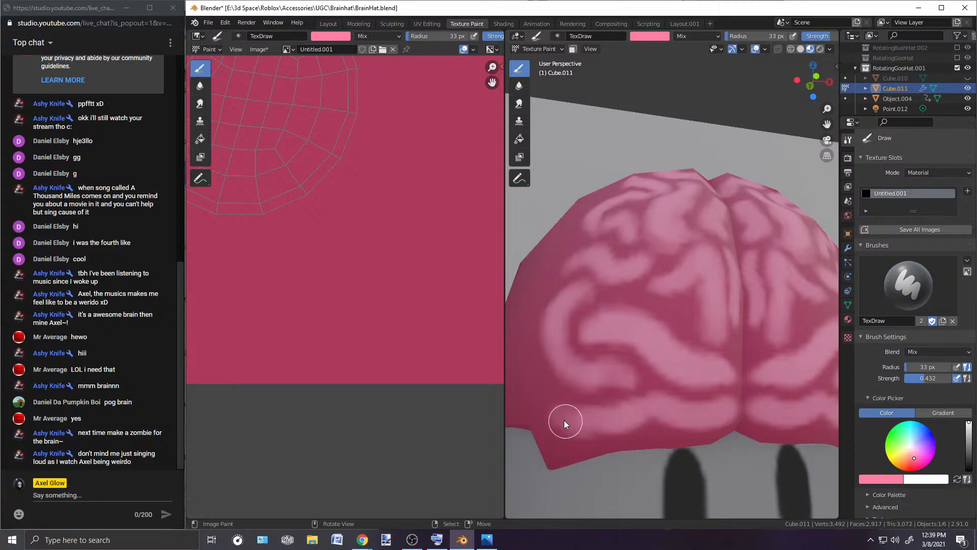
Step: Inspect the painted brain folds and the unpainted areas from the front and both sides of the hat
{"action": "middle_click_drag", "start_coordinate": [608, 371], "coordinate": [632, 383]}
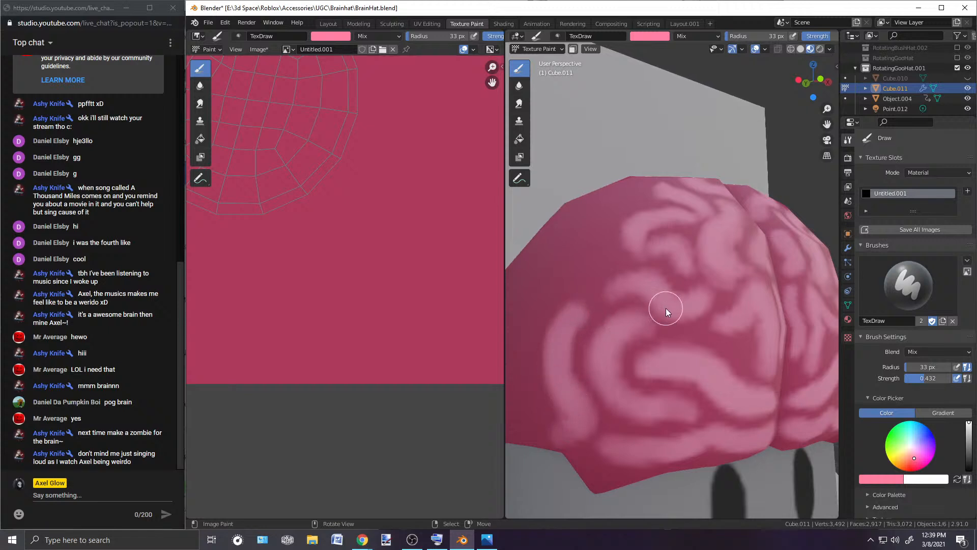
{"action": "scroll", "coordinate": [666, 307], "scroll_direction": "down", "scroll_amount": 5}
{"action": "mouse_move", "coordinate": [676, 310]}
{"action": "middle_mouse_down"}
{"action": "mouse_move", "coordinate": [633, 336]}
{"action": "mouse_move", "coordinate": [677, 356]}
{"action": "mouse_move", "coordinate": [764, 337]}
{"action": "mouse_move", "coordinate": [608, 321]}
{"action": "mouse_move", "coordinate": [713, 346]}
{"action": "mouse_move", "coordinate": [748, 336]}
{"action": "middle_mouse_up"}
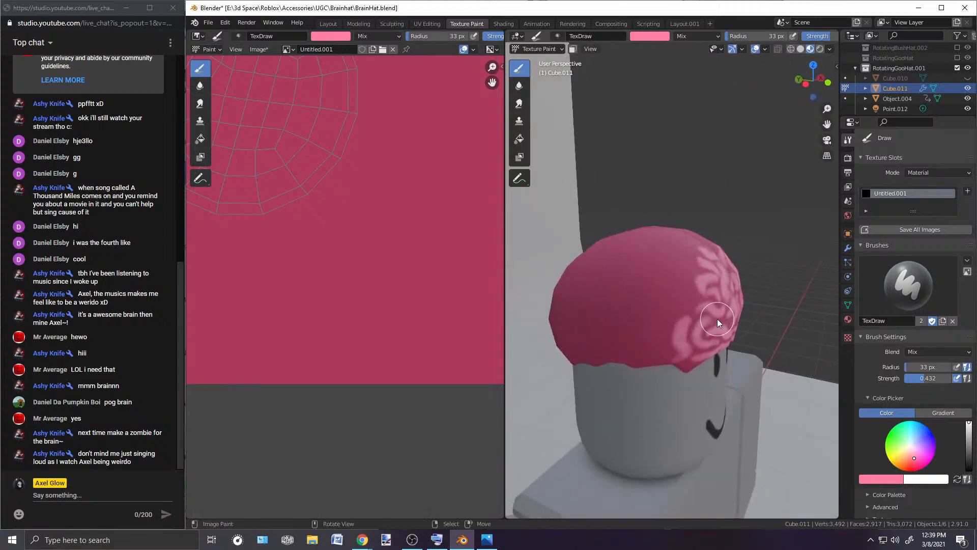
{"action": "scroll", "coordinate": [716, 318], "scroll_direction": "up", "scroll_amount": 3}
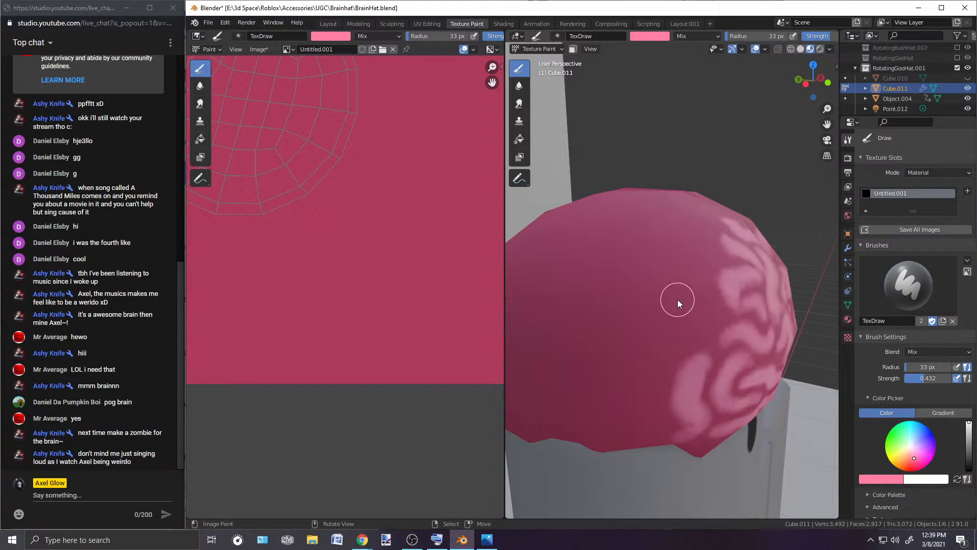
{"action": "middle_click_drag", "start_coordinate": [805, 277], "coordinate": [711, 285]}
{"action": "scroll", "coordinate": [686, 274], "scroll_direction": "up", "scroll_amount": 3}
{"action": "scroll", "coordinate": [686, 278], "scroll_direction": "down", "scroll_amount": 3}
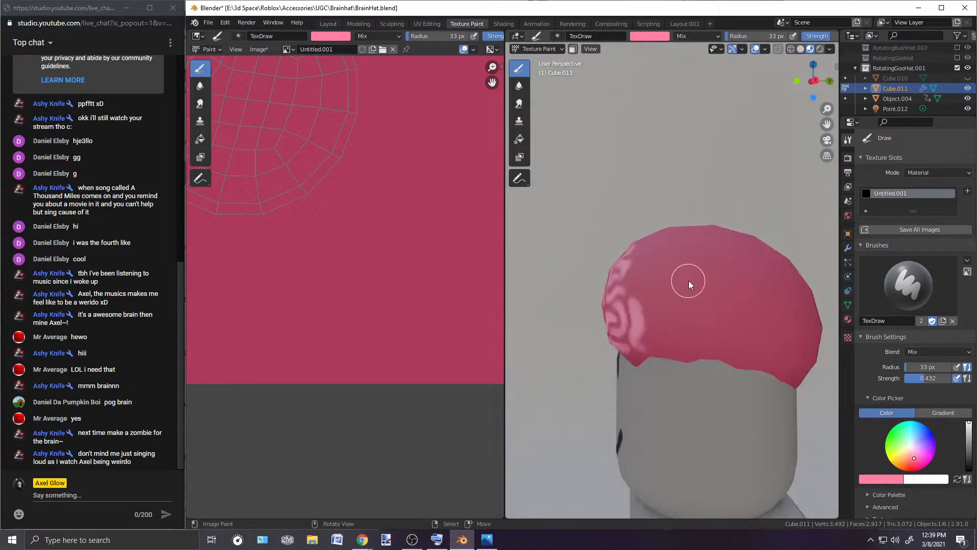
{"action": "scroll", "coordinate": [670, 264], "scroll_direction": "up", "scroll_amount": 1}
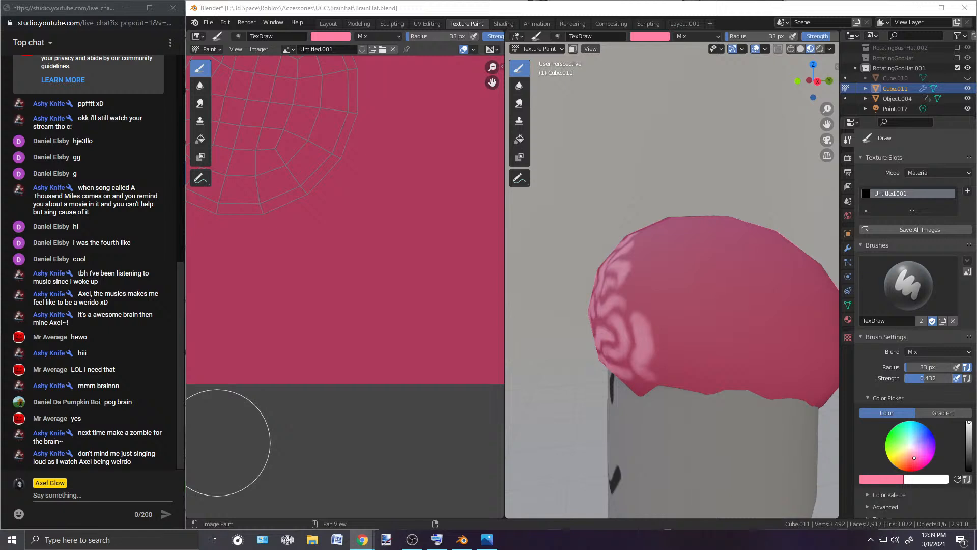
{"action": "scroll", "coordinate": [707, 331], "scroll_direction": "up", "scroll_amount": 1}
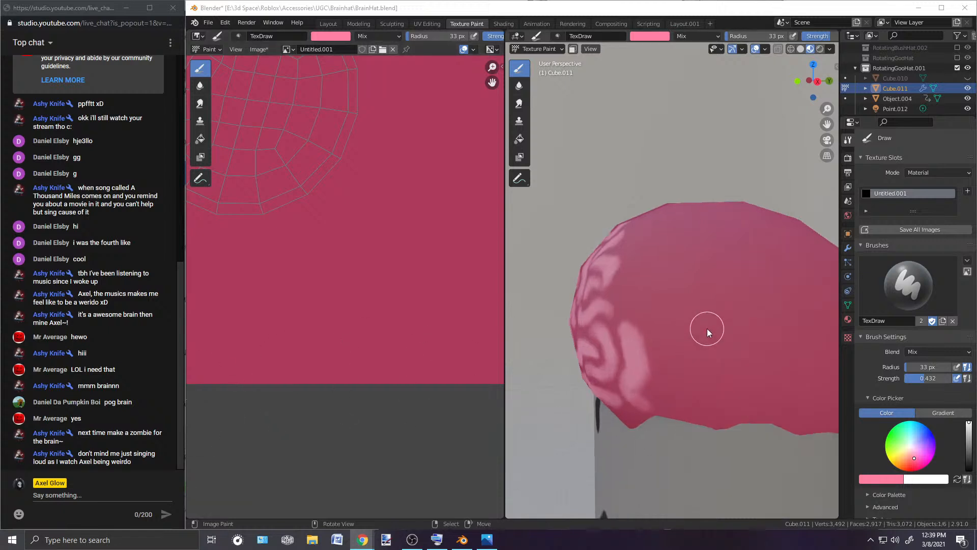
{"action": "scroll", "coordinate": [705, 361], "scroll_direction": "down", "scroll_amount": 1}
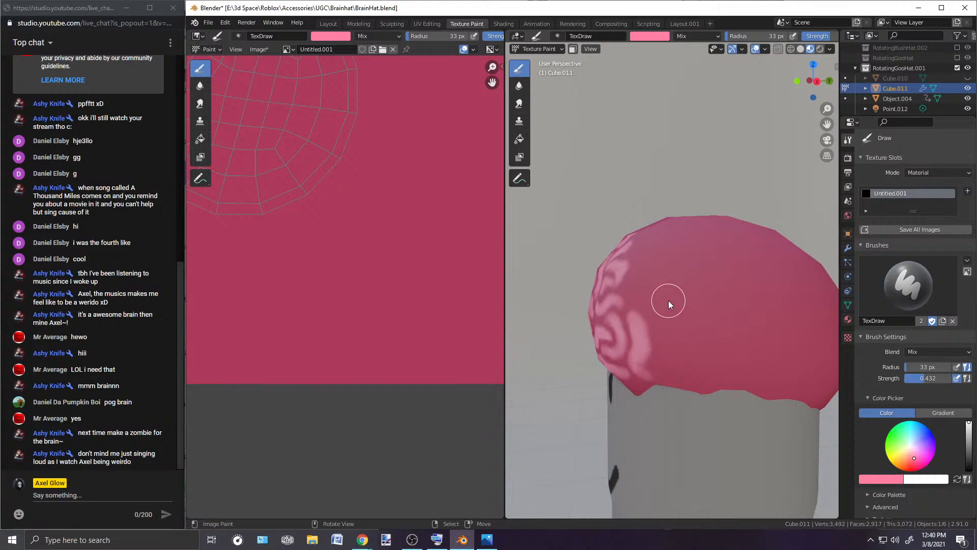
Step: Reduce the brush radius to 18 px and paint light pink folds behind the existing ones on the brain's right side
{"action": "key", "text": "f"}
{"action": "left_click", "coordinate": [654, 299]}
{"action": "middle_click_drag", "start_coordinate": [639, 292], "coordinate": [637, 294]}
{"action": "key", "text": "KP_3"}
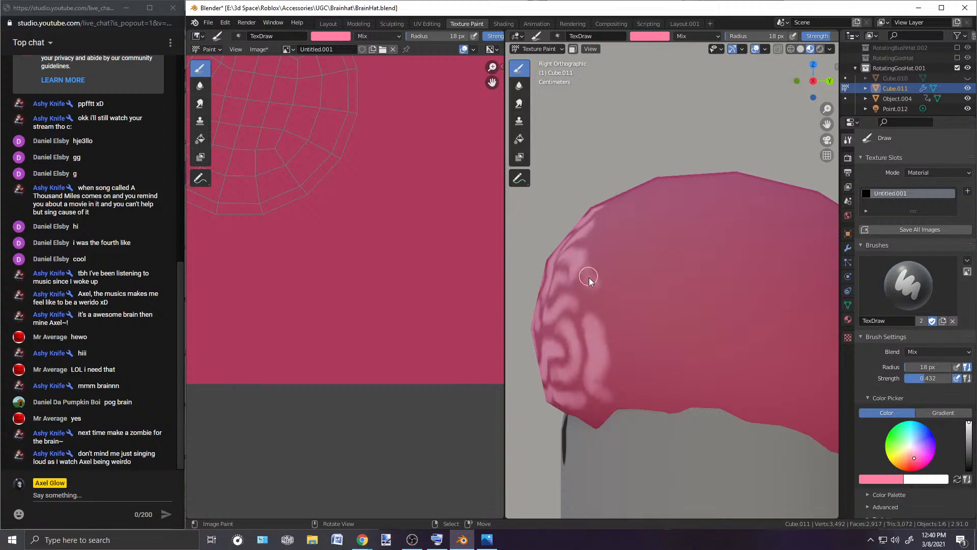
{"action": "mouse_move", "coordinate": [594, 297]}
{"action": "left_mouse_down"}
{"action": "mouse_move", "coordinate": [573, 262]}
{"action": "mouse_move", "coordinate": [586, 295]}
{"action": "left_mouse_up"}
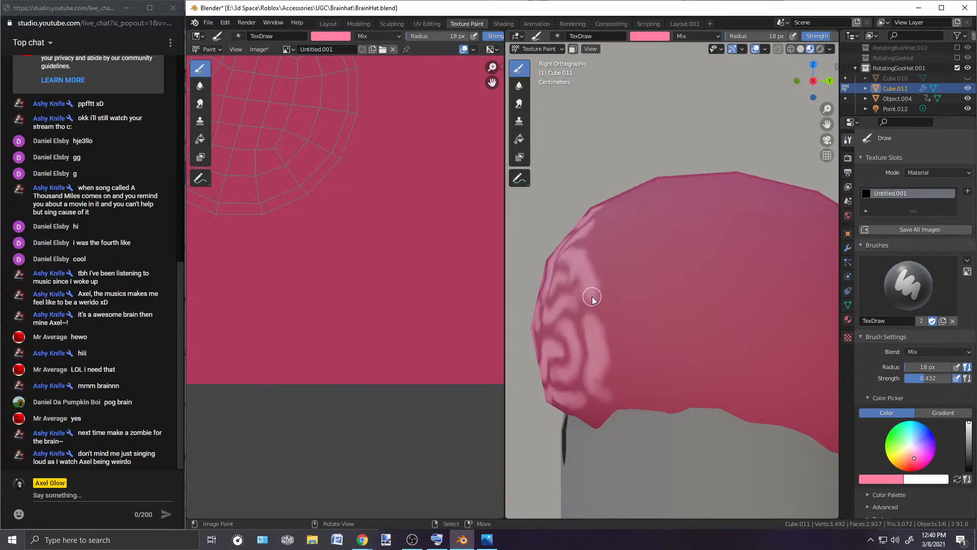
{"action": "mouse_move", "coordinate": [594, 284]}
{"action": "left_mouse_down"}
{"action": "mouse_move", "coordinate": [593, 246]}
{"action": "mouse_move", "coordinate": [597, 286]}
{"action": "mouse_move", "coordinate": [598, 246]}
{"action": "mouse_move", "coordinate": [596, 271]}
{"action": "mouse_move", "coordinate": [604, 241]}
{"action": "mouse_move", "coordinate": [631, 244]}
{"action": "mouse_move", "coordinate": [606, 236]}
{"action": "mouse_move", "coordinate": [646, 253]}
{"action": "mouse_move", "coordinate": [603, 242]}
{"action": "mouse_move", "coordinate": [612, 268]}
{"action": "mouse_move", "coordinate": [636, 264]}
{"action": "mouse_move", "coordinate": [621, 260]}
{"action": "mouse_move", "coordinate": [634, 251]}
{"action": "mouse_move", "coordinate": [598, 275]}
{"action": "left_mouse_up"}
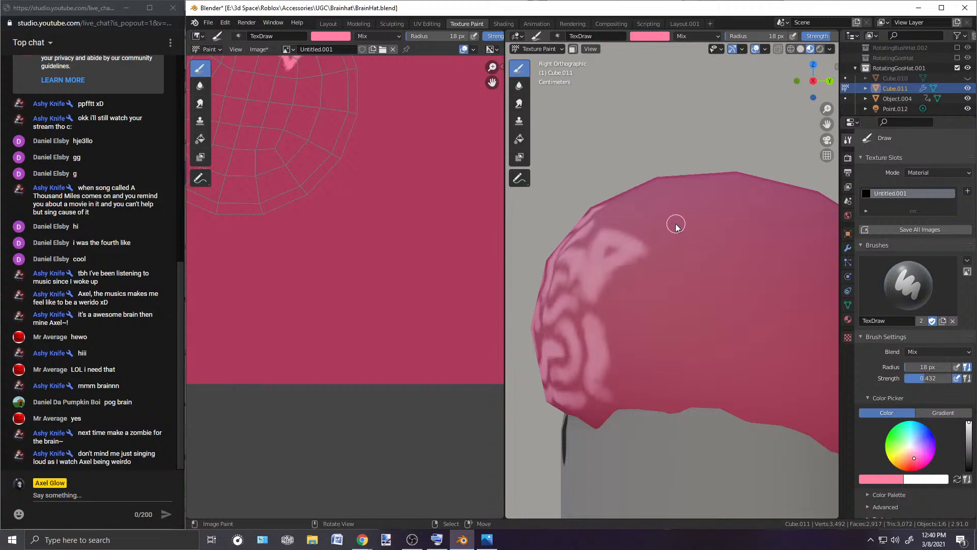
Step: Enlarge the brush radius to 28 px, then thicken the curved upper-side fold and branch it up toward the crown
{"action": "middle_click_drag", "start_coordinate": [642, 215], "coordinate": [750, 364]}
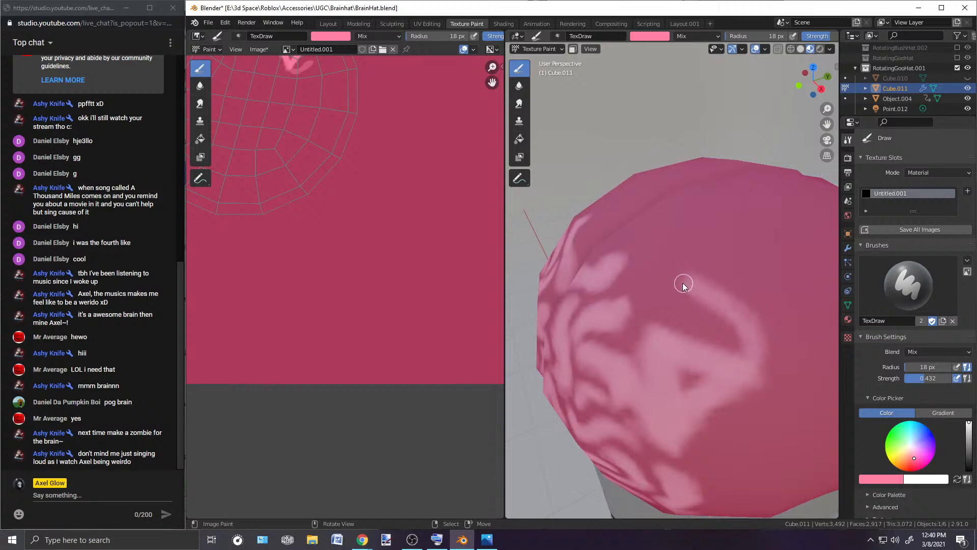
{"action": "key", "text": "bracketright"}
{"action": "key", "text": "bracketright"}
{"action": "key", "text": "bracketright"}
{"action": "mouse_move", "coordinate": [685, 298]}
{"action": "left_mouse_down"}
{"action": "mouse_move", "coordinate": [669, 289]}
{"action": "mouse_move", "coordinate": [695, 288]}
{"action": "mouse_move", "coordinate": [643, 274]}
{"action": "mouse_move", "coordinate": [740, 323]}
{"action": "left_mouse_up"}
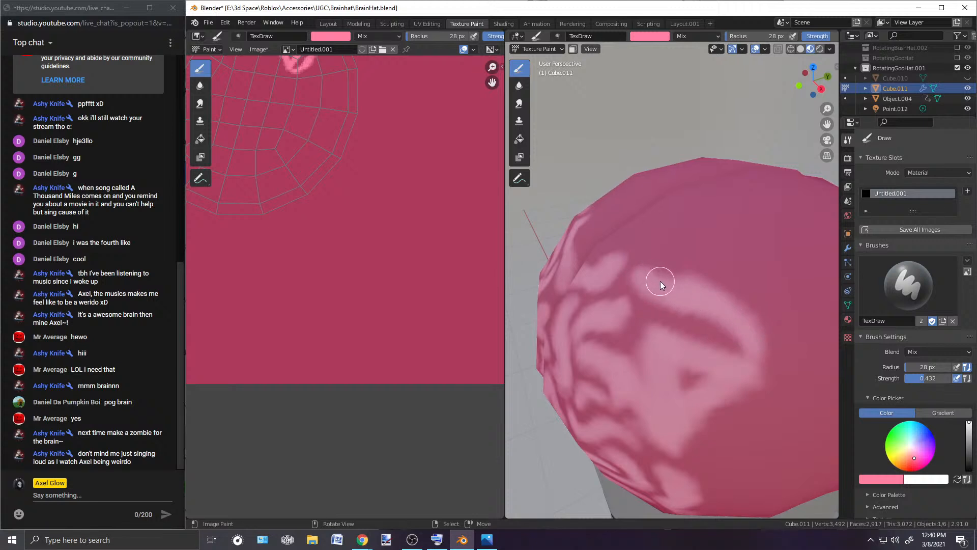
{"action": "left_click_drag", "start_coordinate": [643, 266], "coordinate": [689, 261]}
{"action": "mouse_move", "coordinate": [689, 262]}
{"action": "middle_mouse_down"}
{"action": "mouse_move", "coordinate": [702, 275]}
{"action": "mouse_move", "coordinate": [705, 368]}
{"action": "middle_mouse_up"}
{"action": "mouse_move", "coordinate": [705, 365]}
{"action": "left_mouse_down"}
{"action": "mouse_move", "coordinate": [728, 342]}
{"action": "mouse_move", "coordinate": [691, 376]}
{"action": "mouse_move", "coordinate": [728, 345]}
{"action": "mouse_move", "coordinate": [726, 330]}
{"action": "left_mouse_up"}
{"action": "mouse_move", "coordinate": [725, 330]}
{"action": "middle_mouse_down"}
{"action": "mouse_move", "coordinate": [736, 313]}
{"action": "mouse_move", "coordinate": [727, 316]}
{"action": "middle_mouse_up"}
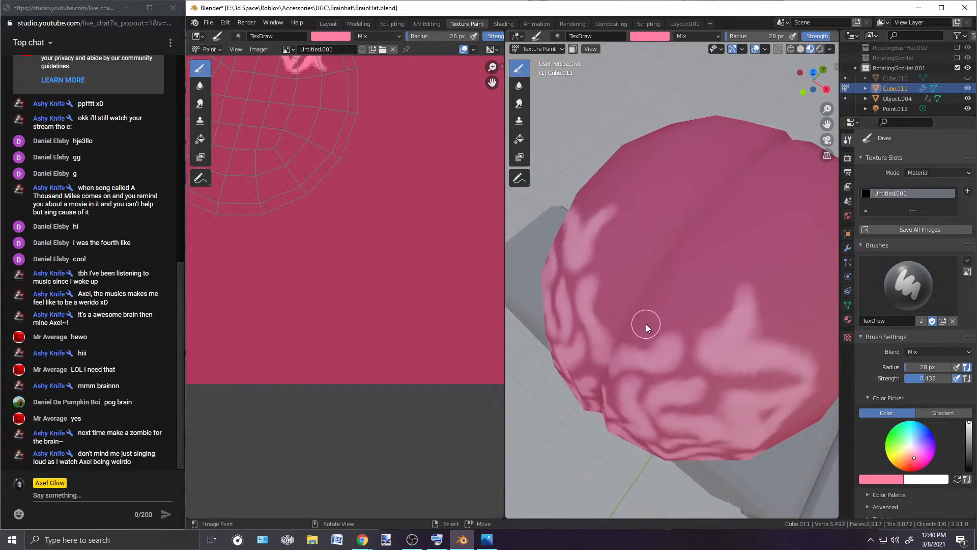
Step: Set the brush radius to 25 px and paint a light pink fold toward the crown beside the center groove
{"action": "middle_click_drag", "start_coordinate": [646, 323], "coordinate": [697, 297]}
{"action": "key", "text": "bracketleft"}
{"action": "mouse_move", "coordinate": [680, 310]}
{"action": "left_mouse_down"}
{"action": "mouse_move", "coordinate": [687, 299]}
{"action": "mouse_move", "coordinate": [676, 319]}
{"action": "mouse_move", "coordinate": [705, 277]}
{"action": "mouse_move", "coordinate": [729, 283]}
{"action": "mouse_move", "coordinate": [741, 259]}
{"action": "mouse_move", "coordinate": [733, 242]}
{"action": "mouse_move", "coordinate": [685, 307]}
{"action": "mouse_move", "coordinate": [732, 238]}
{"action": "left_mouse_up"}
Step: Check the painted folds from the front and side, and compare them with the texture image
{"action": "scroll", "coordinate": [738, 270], "scroll_direction": "down", "scroll_amount": 3}
{"action": "middle_click_drag", "start_coordinate": [743, 302], "coordinate": [787, 203]}
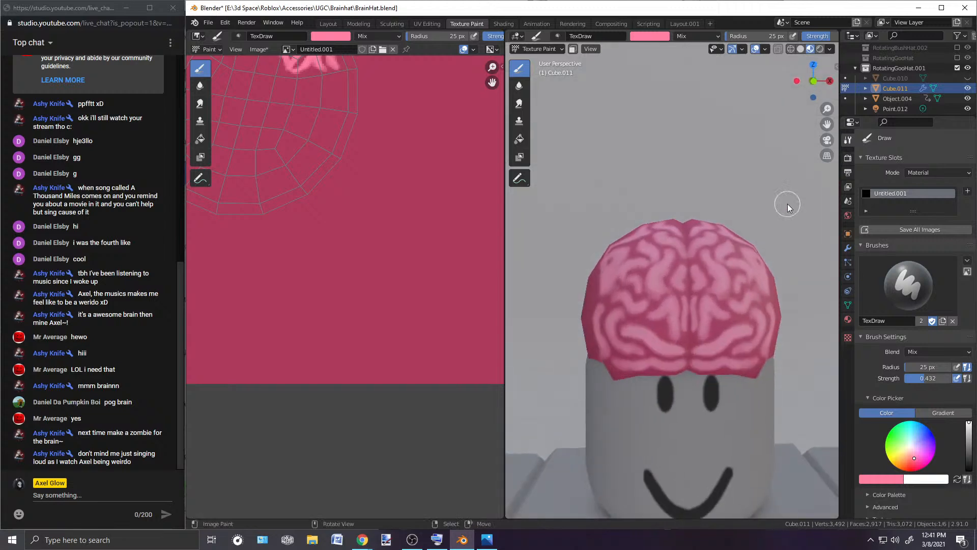
{"action": "scroll", "coordinate": [765, 254], "scroll_direction": "down", "scroll_amount": 2}
{"action": "middle_click_drag", "start_coordinate": [765, 254], "coordinate": [737, 279]}
{"action": "scroll", "coordinate": [714, 251], "scroll_direction": "up", "scroll_amount": 3}
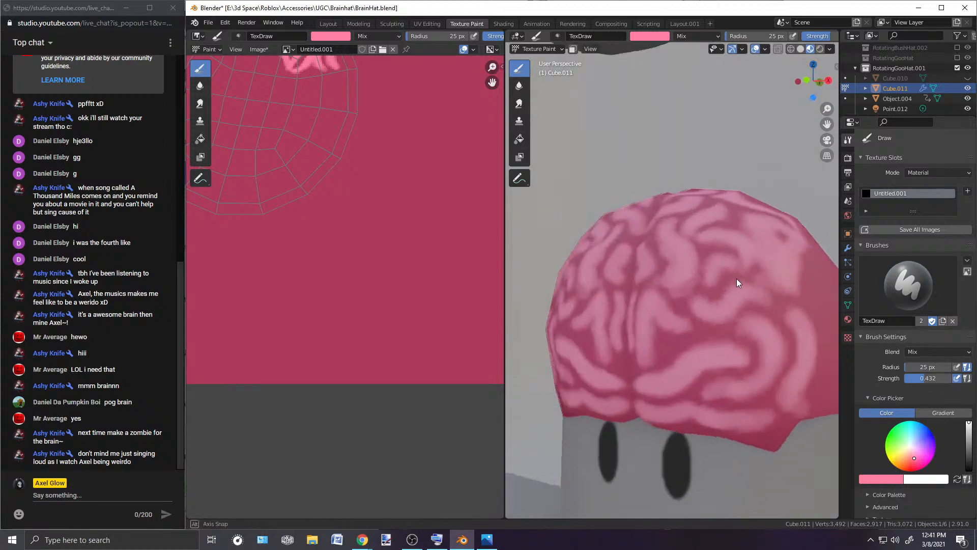
{"action": "scroll", "coordinate": [712, 326], "scroll_direction": "up", "scroll_amount": 2}
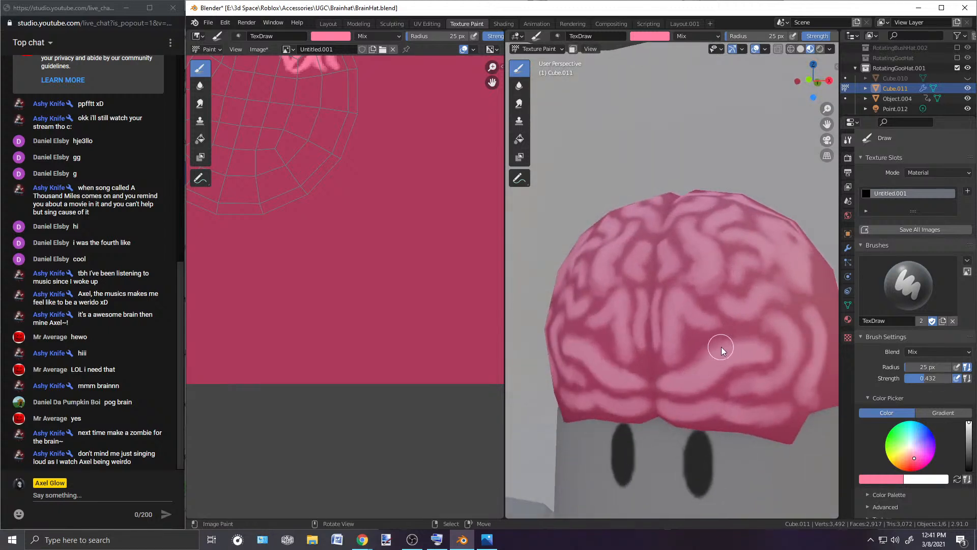
{"action": "scroll", "coordinate": [752, 342], "scroll_direction": "down", "scroll_amount": 3}
{"action": "mouse_move", "coordinate": [730, 261]}
{"action": "middle_mouse_down"}
{"action": "mouse_move", "coordinate": [651, 252]}
{"action": "mouse_move", "coordinate": [736, 272]}
{"action": "middle_mouse_up"}
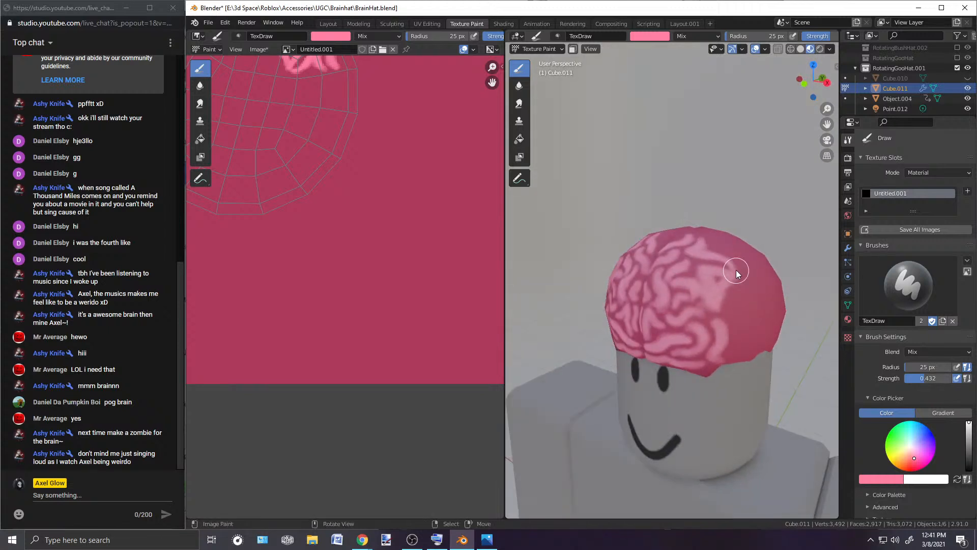
{"action": "scroll", "coordinate": [736, 273], "scroll_direction": "up", "scroll_amount": 2}
{"action": "scroll", "coordinate": [317, 288], "scroll_direction": "down", "scroll_amount": 4}
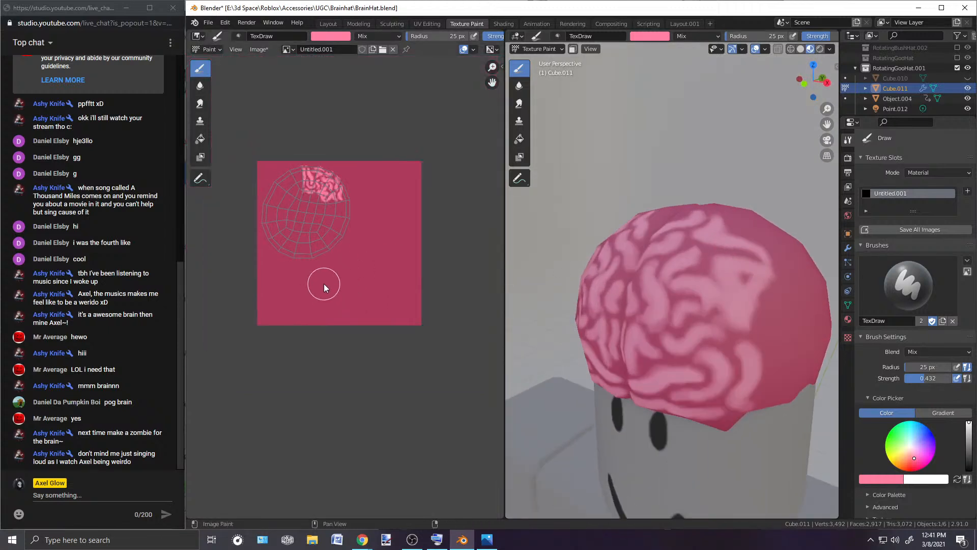
{"action": "scroll", "coordinate": [324, 283], "scroll_direction": "up", "scroll_amount": 3}
{"action": "scroll", "coordinate": [324, 283], "scroll_direction": "down", "scroll_amount": 1}
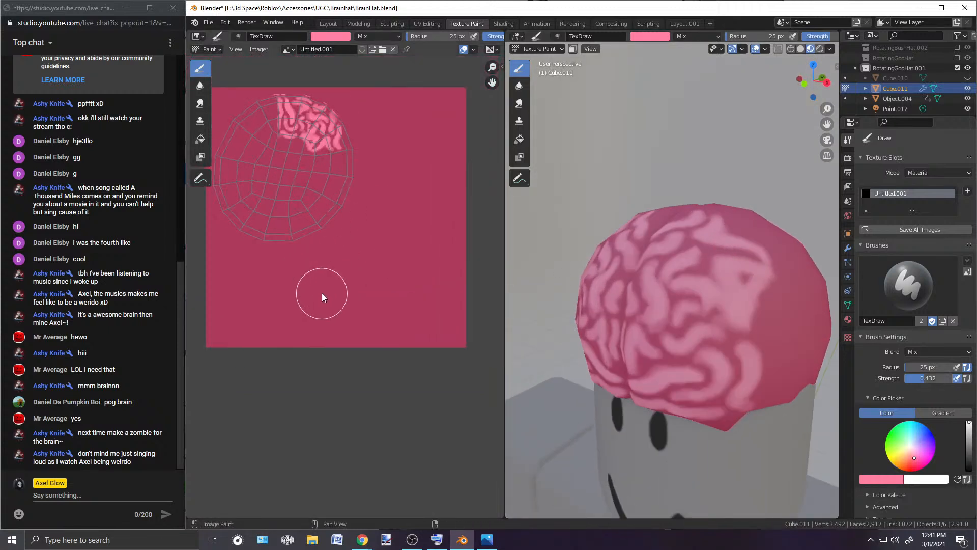
{"action": "middle_click_drag", "start_coordinate": [747, 300], "coordinate": [685, 288]}
{"action": "mouse_move", "coordinate": [692, 293]}
{"action": "middle_mouse_down"}
{"action": "mouse_move", "coordinate": [795, 301]}
{"action": "mouse_move", "coordinate": [716, 314]}
{"action": "mouse_move", "coordinate": [702, 306]}
{"action": "mouse_move", "coordinate": [779, 294]}
{"action": "mouse_move", "coordinate": [723, 243]}
{"action": "mouse_move", "coordinate": [768, 235]}
{"action": "mouse_move", "coordinate": [742, 190]}
{"action": "mouse_move", "coordinate": [667, 235]}
{"action": "mouse_move", "coordinate": [697, 342]}
{"action": "middle_mouse_up"}
{"action": "scroll", "coordinate": [713, 245], "scroll_direction": "down", "scroll_amount": 3}
{"action": "mouse_move", "coordinate": [664, 304]}
{"action": "left_mouse_down"}
{"action": "mouse_move", "coordinate": [747, 351]}
{"action": "mouse_move", "coordinate": [761, 407]}
{"action": "left_mouse_up"}
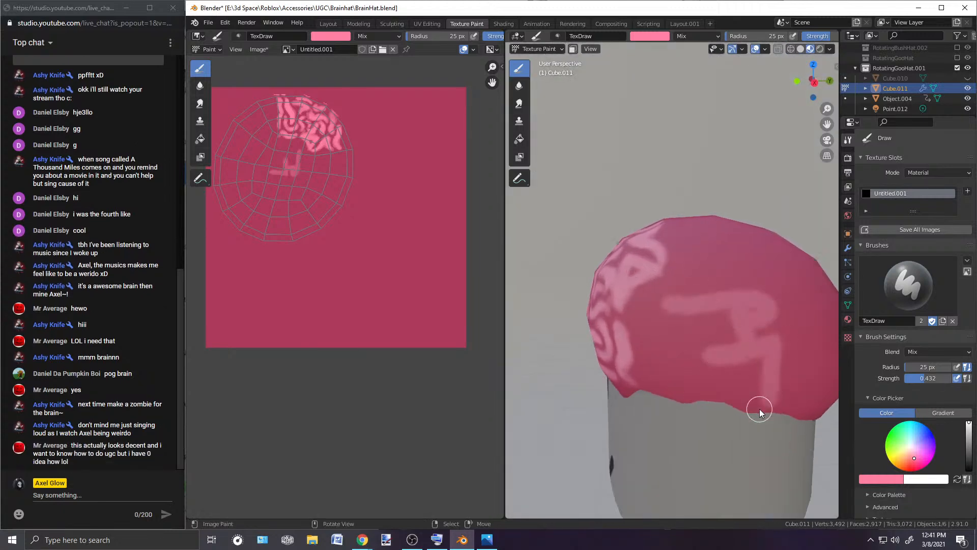
{"action": "key", "text": "ctrl+z"}
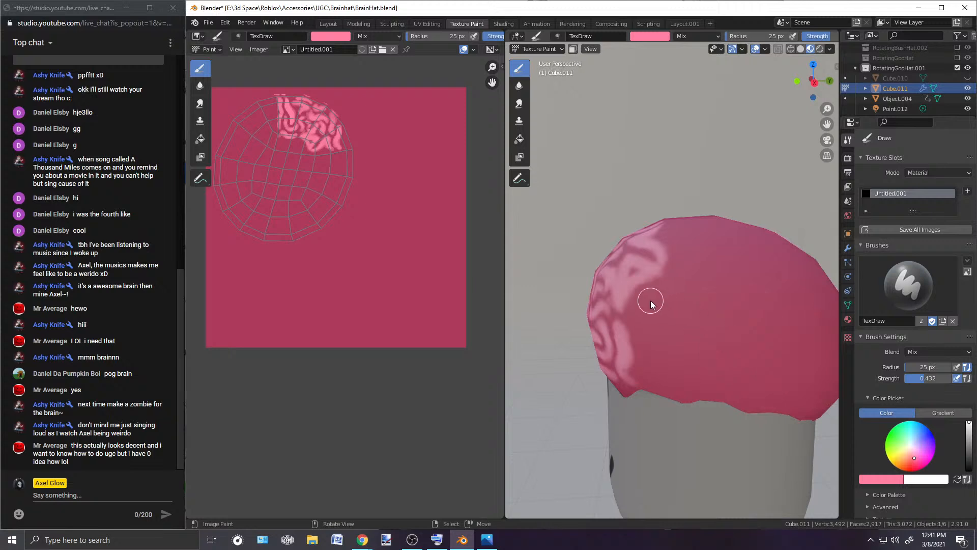
Step: Paint a thick light pink fold curving down from the crown, just behind the front folds, with the 25 px brush
{"action": "scroll", "coordinate": [650, 300], "scroll_direction": "up", "scroll_amount": 2}
{"action": "middle_click_drag", "start_coordinate": [650, 300], "coordinate": [695, 296]}
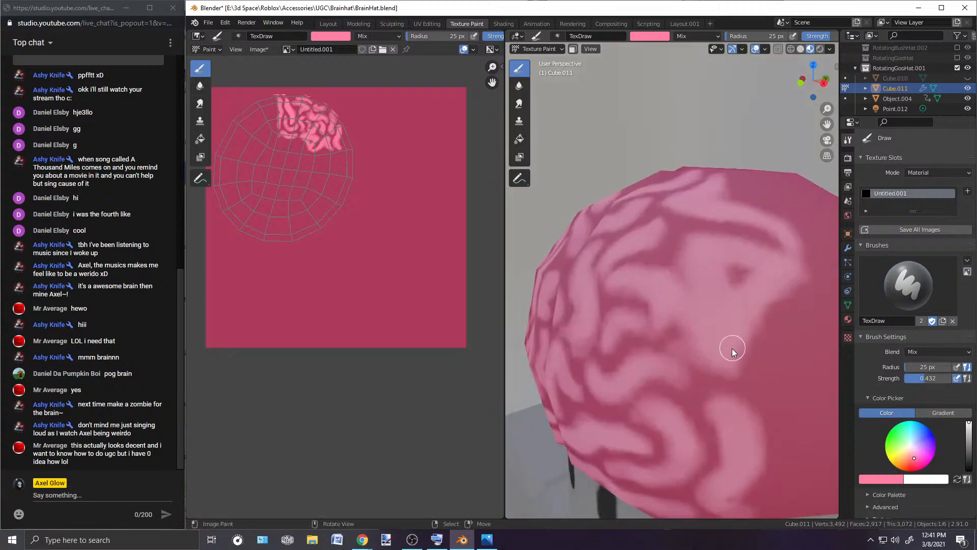
{"action": "middle_click_drag", "start_coordinate": [709, 303], "coordinate": [729, 257]}
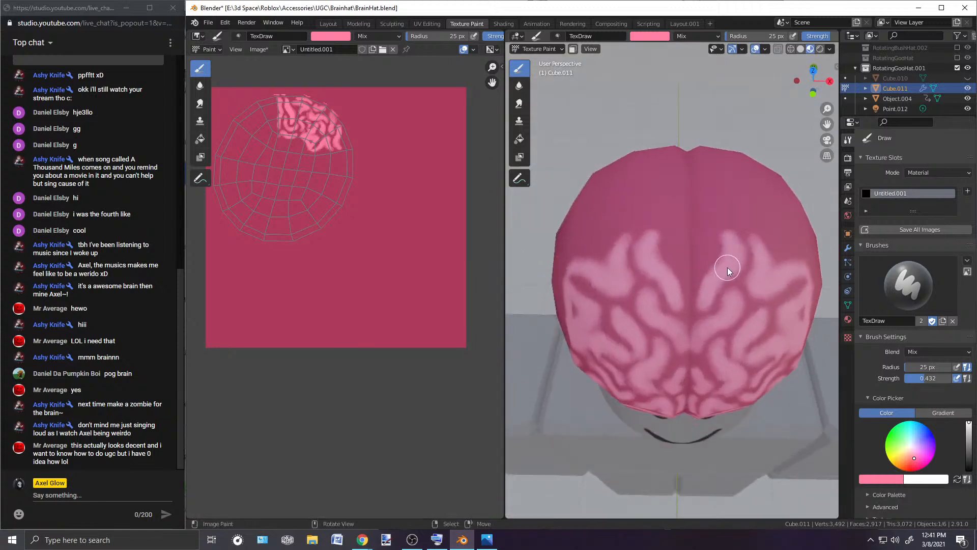
{"action": "scroll", "coordinate": [705, 262], "scroll_direction": "up", "scroll_amount": 1}
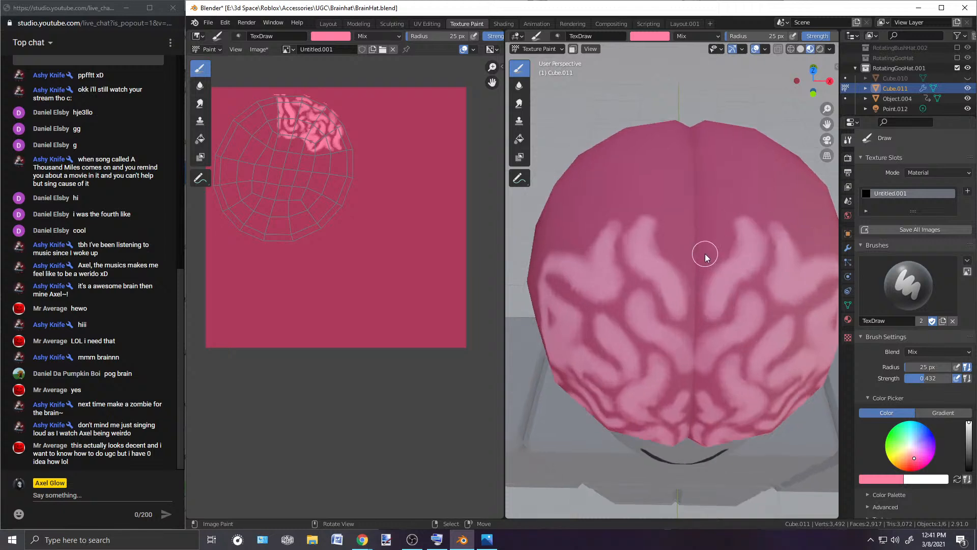
{"action": "mouse_move", "coordinate": [701, 253]}
{"action": "middle_mouse_down"}
{"action": "mouse_move", "coordinate": [730, 234]}
{"action": "mouse_move", "coordinate": [702, 334]}
{"action": "mouse_move", "coordinate": [639, 285]}
{"action": "mouse_move", "coordinate": [641, 267]}
{"action": "mouse_move", "coordinate": [639, 281]}
{"action": "mouse_move", "coordinate": [682, 316]}
{"action": "middle_mouse_up"}
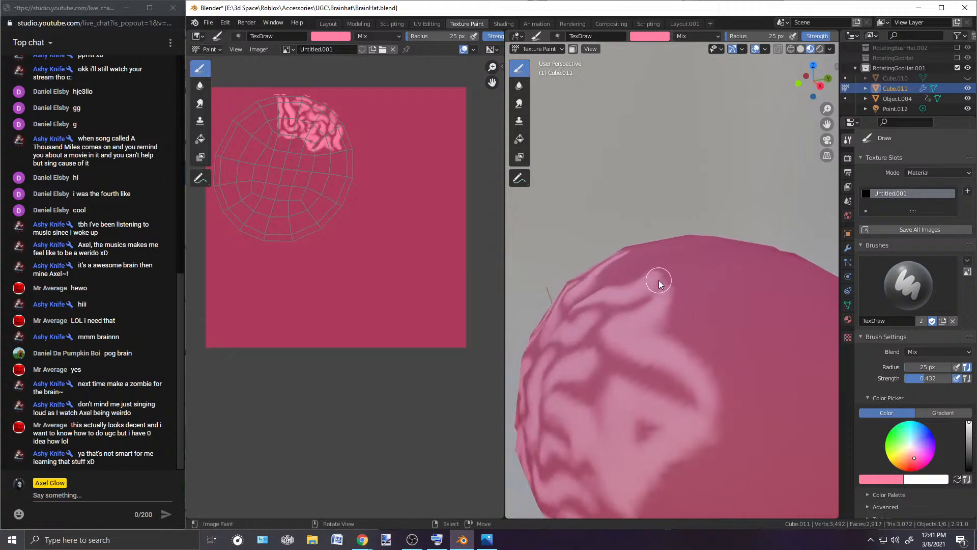
{"action": "middle_click_drag", "start_coordinate": [675, 280], "coordinate": [661, 301]}
{"action": "left_click_drag", "start_coordinate": [661, 301], "coordinate": [675, 374]}
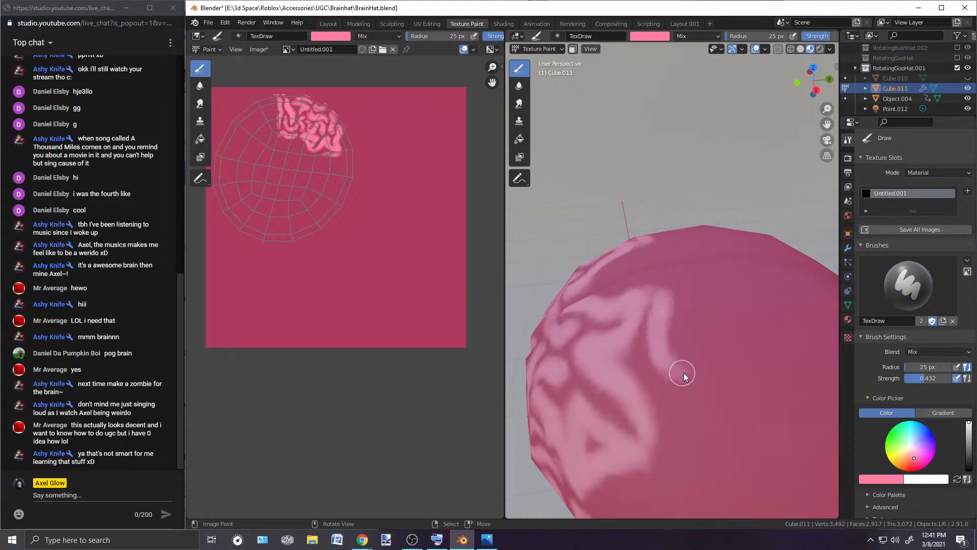
{"action": "mouse_move", "coordinate": [666, 325]}
{"action": "left_mouse_down"}
{"action": "mouse_move", "coordinate": [689, 374]}
{"action": "mouse_move", "coordinate": [661, 304]}
{"action": "left_mouse_up"}
{"action": "left_click_drag", "start_coordinate": [680, 386], "coordinate": [690, 367]}
{"action": "mouse_move", "coordinate": [682, 322]}
{"action": "left_mouse_down"}
{"action": "mouse_move", "coordinate": [688, 350]}
{"action": "mouse_move", "coordinate": [653, 290]}
{"action": "left_mouse_up"}
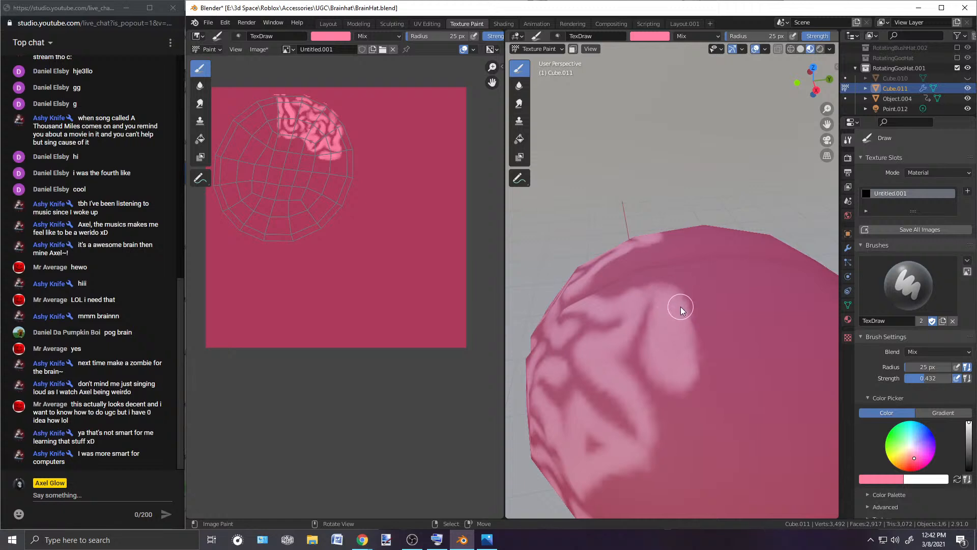
Step: Examine the new crown fold and the remaining bare areas from the top, front and side of the brain
{"action": "mouse_move", "coordinate": [650, 303]}
{"action": "middle_mouse_down"}
{"action": "mouse_move", "coordinate": [702, 326]}
{"action": "mouse_move", "coordinate": [687, 337]}
{"action": "mouse_move", "coordinate": [681, 292]}
{"action": "mouse_move", "coordinate": [665, 322]}
{"action": "middle_mouse_up"}
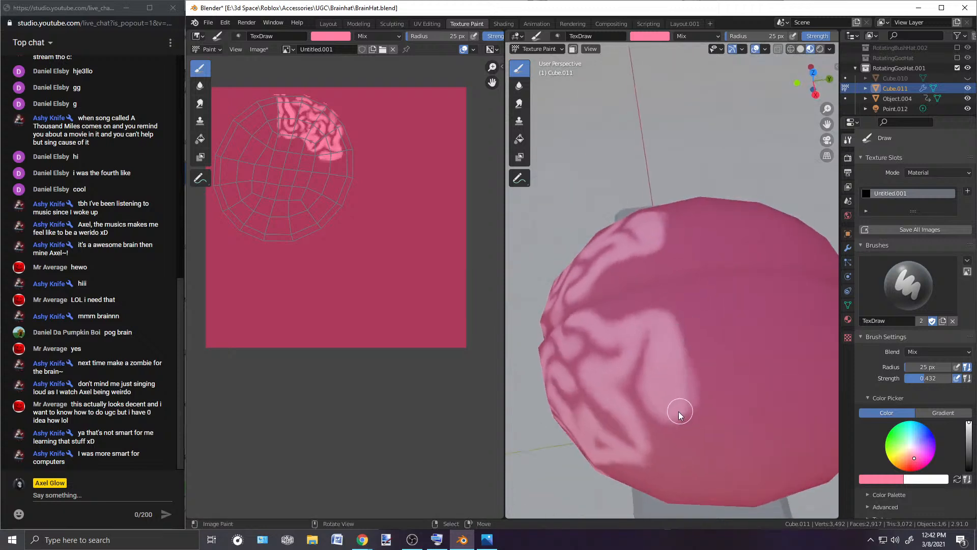
{"action": "scroll", "coordinate": [714, 326], "scroll_direction": "down", "scroll_amount": 5}
{"action": "middle_click_drag", "start_coordinate": [713, 322], "coordinate": [782, 324]}
{"action": "scroll", "coordinate": [753, 298], "scroll_direction": "up", "scroll_amount": 6}
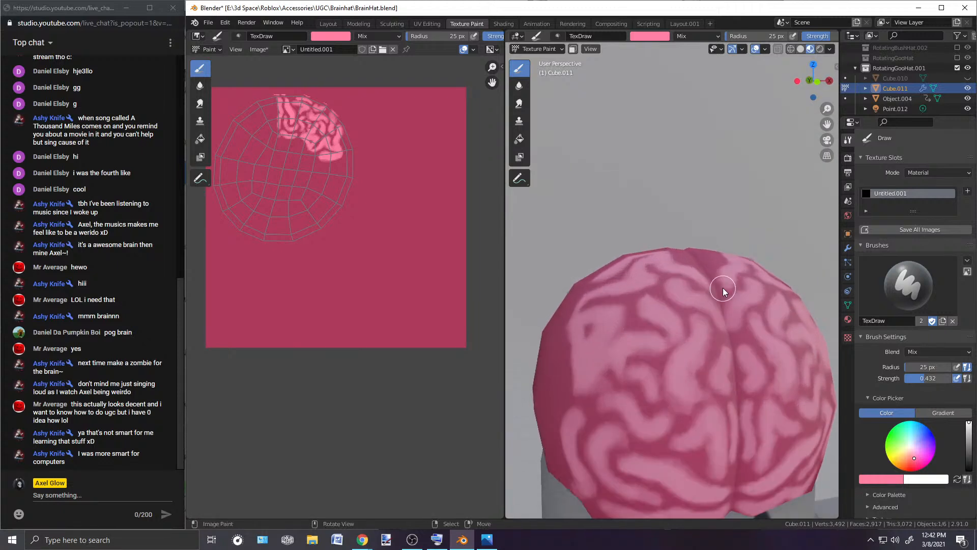
{"action": "scroll", "coordinate": [648, 286], "scroll_direction": "down", "scroll_amount": 5}
{"action": "middle_click_drag", "start_coordinate": [695, 276], "coordinate": [655, 277]}
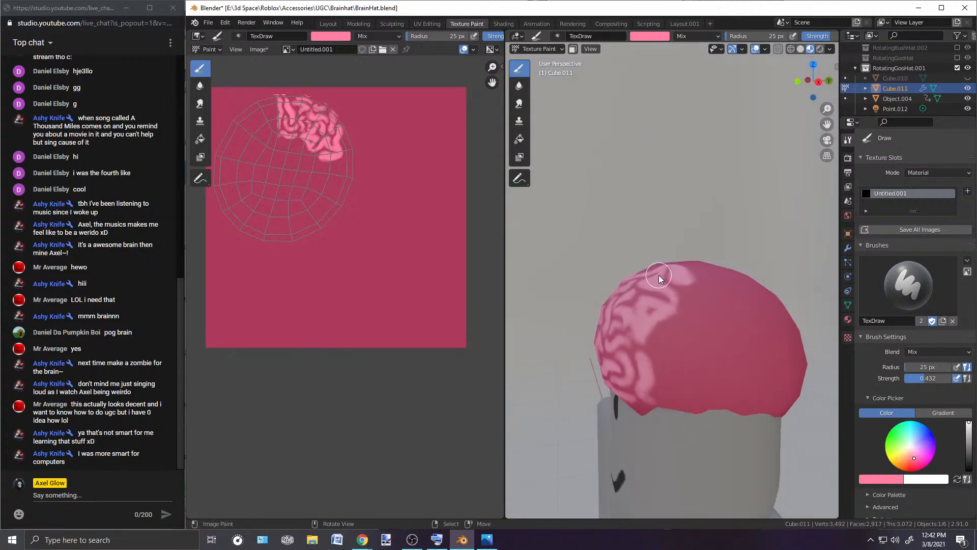
{"action": "scroll", "coordinate": [659, 275], "scroll_direction": "up", "scroll_amount": 5}
{"action": "scroll", "coordinate": [761, 278], "scroll_direction": "down", "scroll_amount": 5}
{"action": "middle_click_drag", "start_coordinate": [758, 280], "coordinate": [689, 284]}
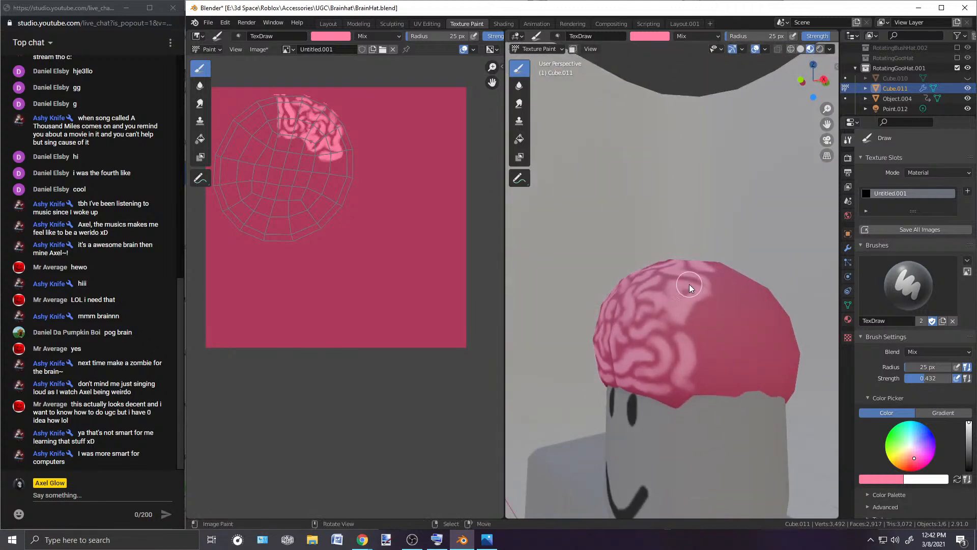
{"action": "scroll", "coordinate": [688, 283], "scroll_direction": "up", "scroll_amount": 1}
{"action": "scroll", "coordinate": [689, 283], "scroll_direction": "up", "scroll_amount": 2}
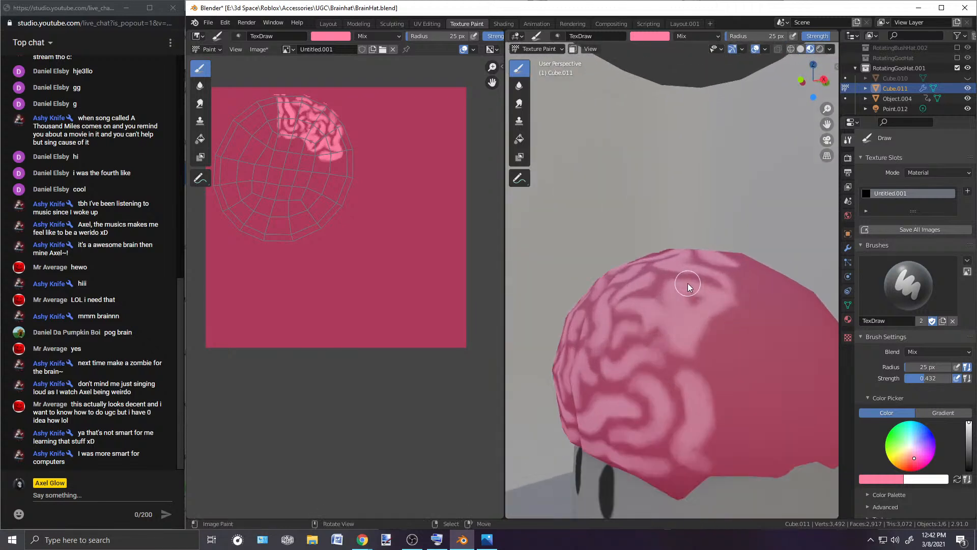
{"action": "middle_click_drag", "start_coordinate": [738, 264], "coordinate": [719, 296]}
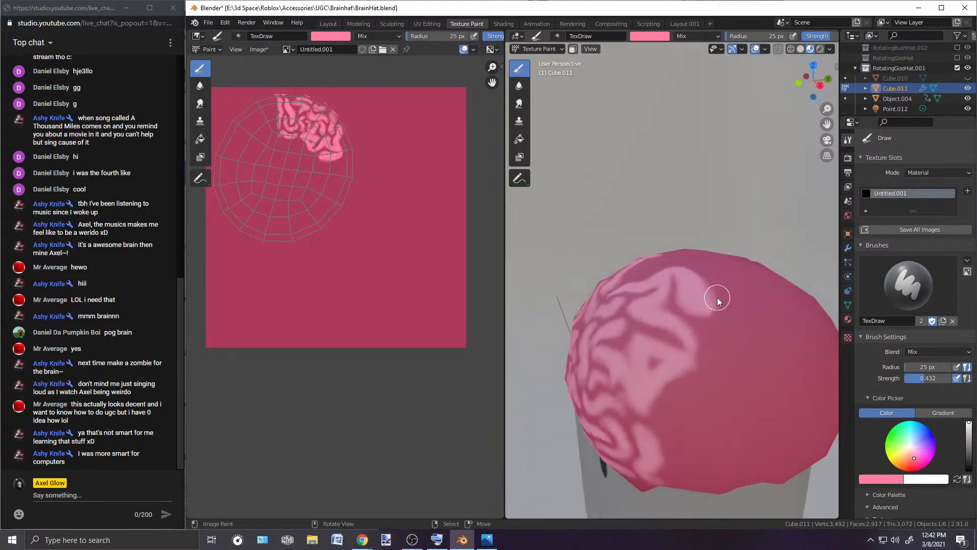
{"action": "scroll", "coordinate": [716, 297], "scroll_direction": "up", "scroll_amount": 1}
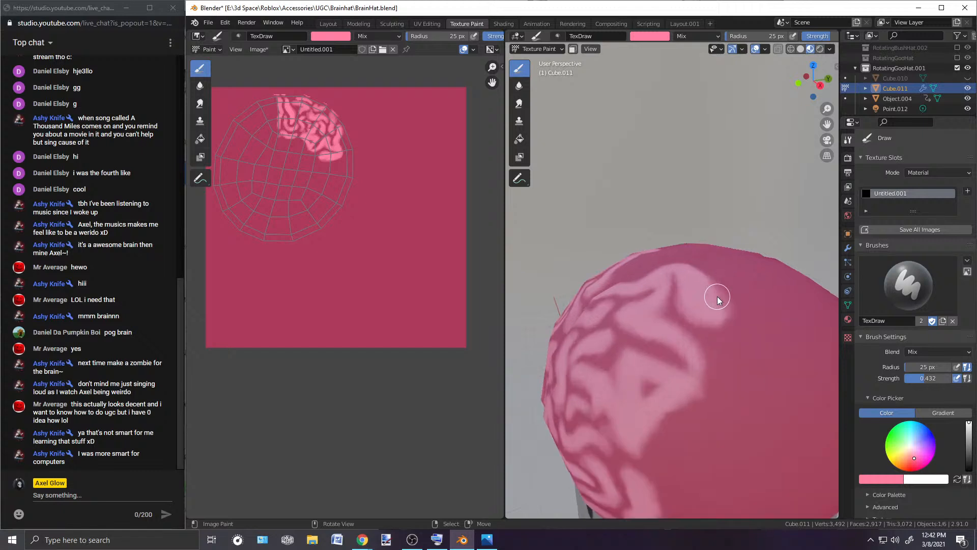
{"action": "middle_click_drag", "start_coordinate": [779, 311], "coordinate": [724, 347]}
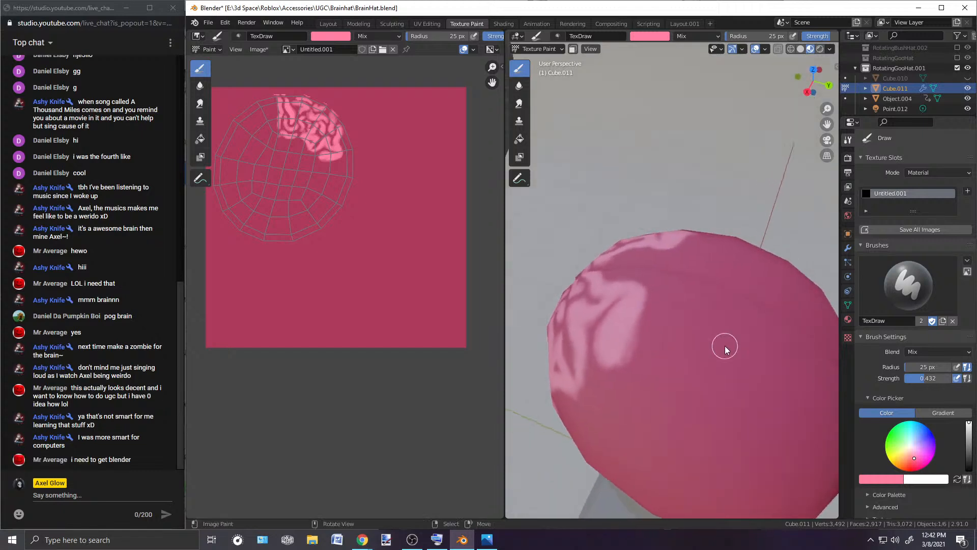
Step: Fill the gap beside the center groove on the crown, just behind the front folds, with light pink using the 25 px brush
{"action": "scroll", "coordinate": [691, 340], "scroll_direction": "up", "scroll_amount": 1}
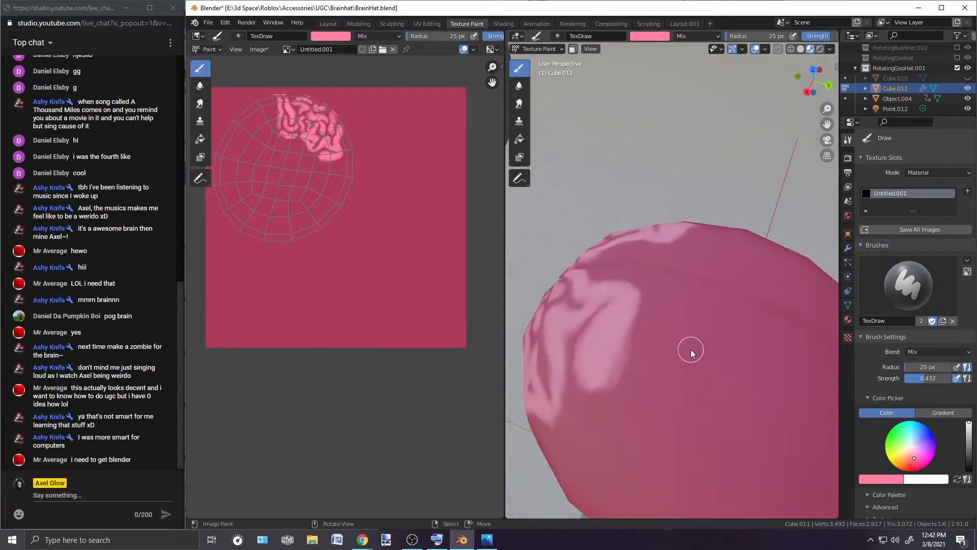
{"action": "middle_click_drag", "start_coordinate": [691, 349], "coordinate": [741, 373]}
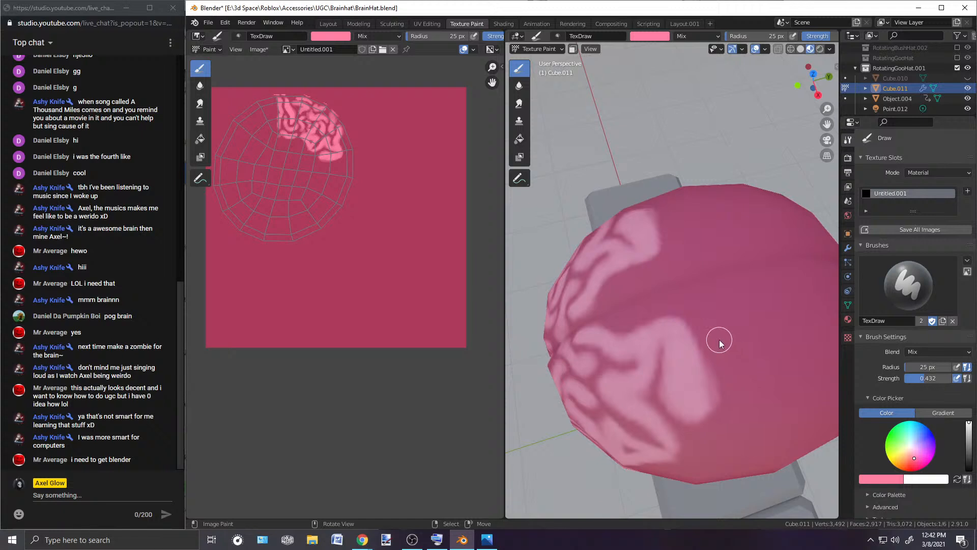
{"action": "middle_click_drag", "start_coordinate": [718, 340], "coordinate": [714, 319]}
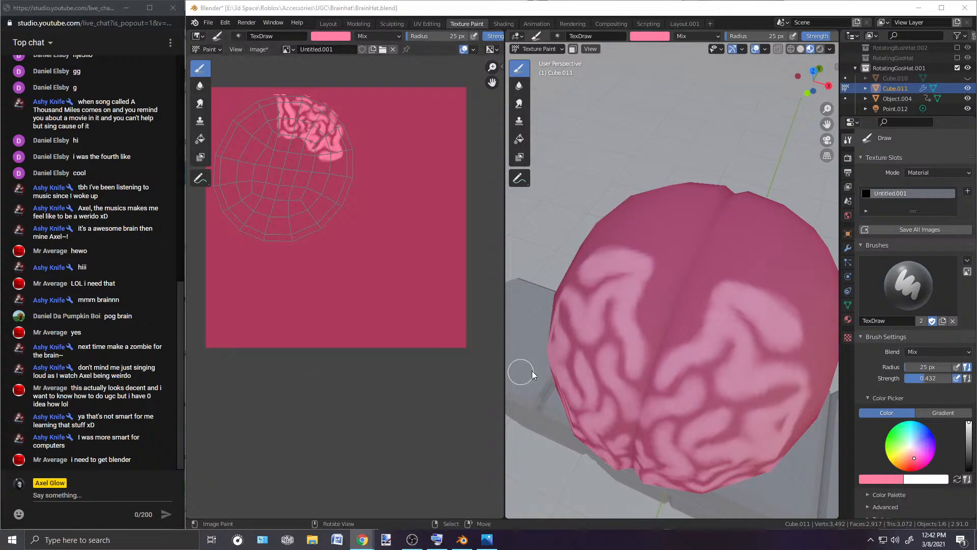
{"action": "mouse_move", "coordinate": [712, 298]}
{"action": "middle_mouse_down"}
{"action": "mouse_move", "coordinate": [692, 250]}
{"action": "mouse_move", "coordinate": [703, 258]}
{"action": "mouse_move", "coordinate": [652, 245]}
{"action": "mouse_move", "coordinate": [745, 246]}
{"action": "mouse_move", "coordinate": [686, 233]}
{"action": "mouse_move", "coordinate": [729, 289]}
{"action": "middle_mouse_up"}
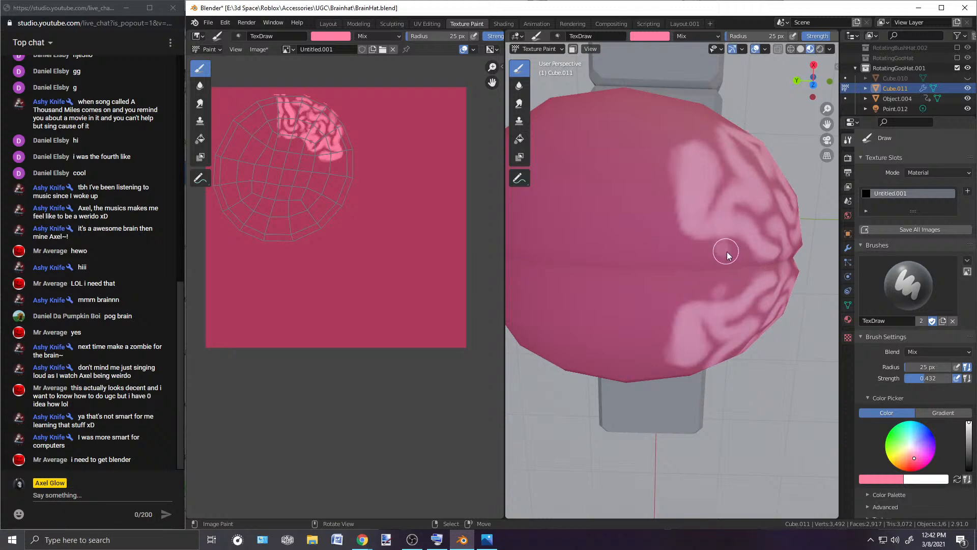
{"action": "mouse_move", "coordinate": [728, 250]}
{"action": "left_mouse_down"}
{"action": "mouse_move", "coordinate": [734, 261]}
{"action": "mouse_move", "coordinate": [717, 237]}
{"action": "mouse_move", "coordinate": [715, 254]}
{"action": "mouse_move", "coordinate": [711, 247]}
{"action": "left_mouse_up"}
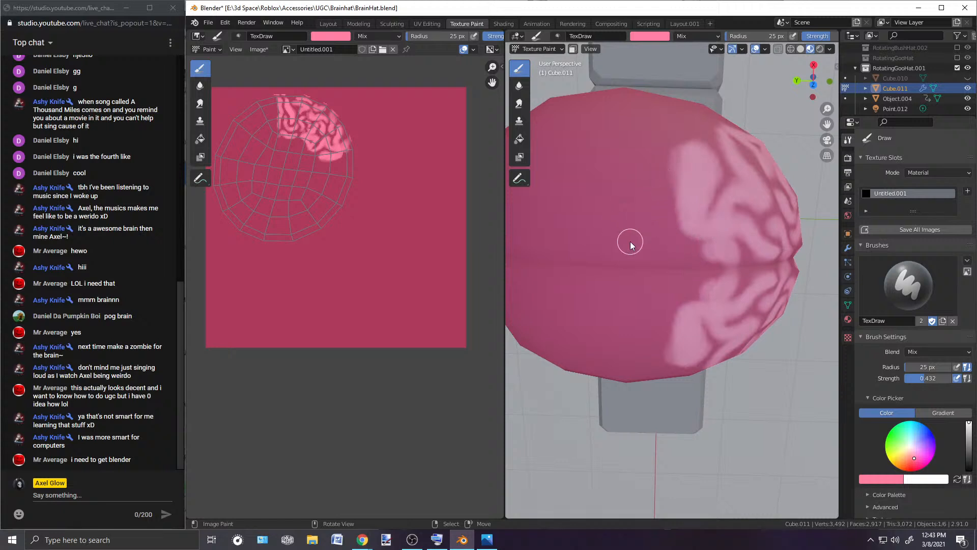
Step: Paint an arched light pink fold behind the thick crown fold, from the center groove out and around its outer end
{"action": "mouse_move", "coordinate": [633, 249]}
{"action": "left_mouse_down"}
{"action": "mouse_move", "coordinate": [670, 259]}
{"action": "mouse_move", "coordinate": [640, 246]}
{"action": "mouse_move", "coordinate": [672, 252]}
{"action": "mouse_move", "coordinate": [655, 255]}
{"action": "mouse_move", "coordinate": [657, 209]}
{"action": "mouse_move", "coordinate": [654, 218]}
{"action": "mouse_move", "coordinate": [692, 159]}
{"action": "mouse_move", "coordinate": [653, 223]}
{"action": "mouse_move", "coordinate": [679, 155]}
{"action": "mouse_move", "coordinate": [649, 224]}
{"action": "left_mouse_up"}
{"action": "mouse_move", "coordinate": [677, 154]}
{"action": "left_mouse_down"}
{"action": "mouse_move", "coordinate": [647, 243]}
{"action": "mouse_move", "coordinate": [664, 154]}
{"action": "left_mouse_up"}
{"action": "mouse_move", "coordinate": [656, 252]}
{"action": "left_mouse_down"}
{"action": "mouse_move", "coordinate": [655, 170]}
{"action": "mouse_move", "coordinate": [648, 246]}
{"action": "mouse_move", "coordinate": [700, 257]}
{"action": "mouse_move", "coordinate": [702, 233]}
{"action": "left_mouse_up"}
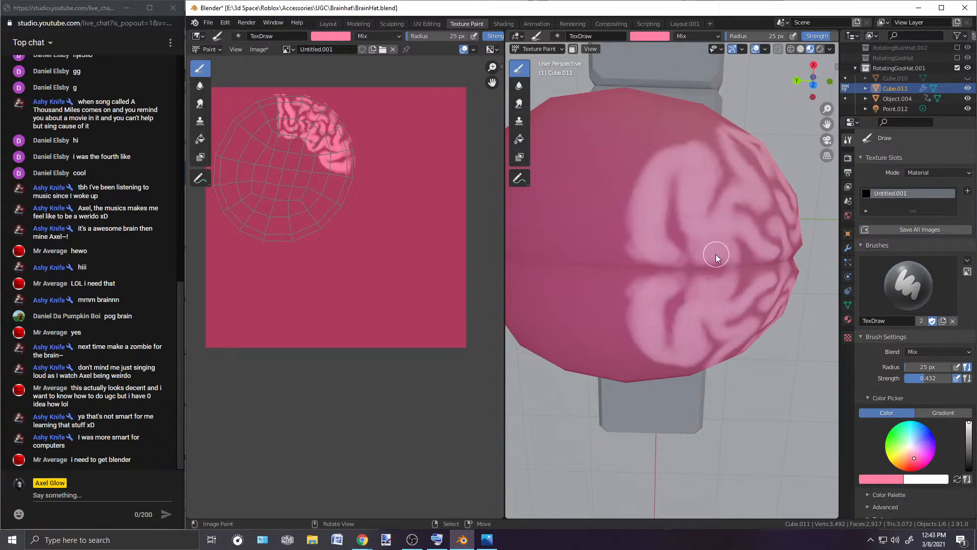
{"action": "left_click_drag", "start_coordinate": [694, 223], "coordinate": [687, 201]}
Step: Paint a broad light pink fold across mid-crown, running from the center groove diagonally forward to the side, with the 25 px brush
{"action": "scroll", "coordinate": [713, 159], "scroll_direction": "down", "scroll_amount": 6}
{"action": "middle_click_drag", "start_coordinate": [714, 200], "coordinate": [645, 248]}
{"action": "scroll", "coordinate": [714, 229], "scroll_direction": "up", "scroll_amount": 3}
{"action": "middle_click_drag", "start_coordinate": [730, 253], "coordinate": [714, 283]}
{"action": "key", "text": "KP_7"}
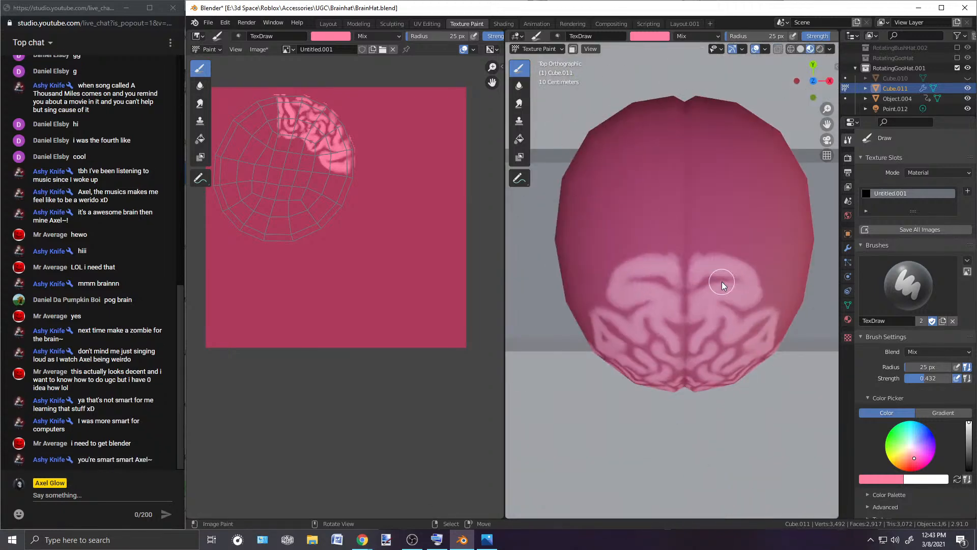
{"action": "middle_click_drag", "start_coordinate": [710, 261], "coordinate": [766, 313]}
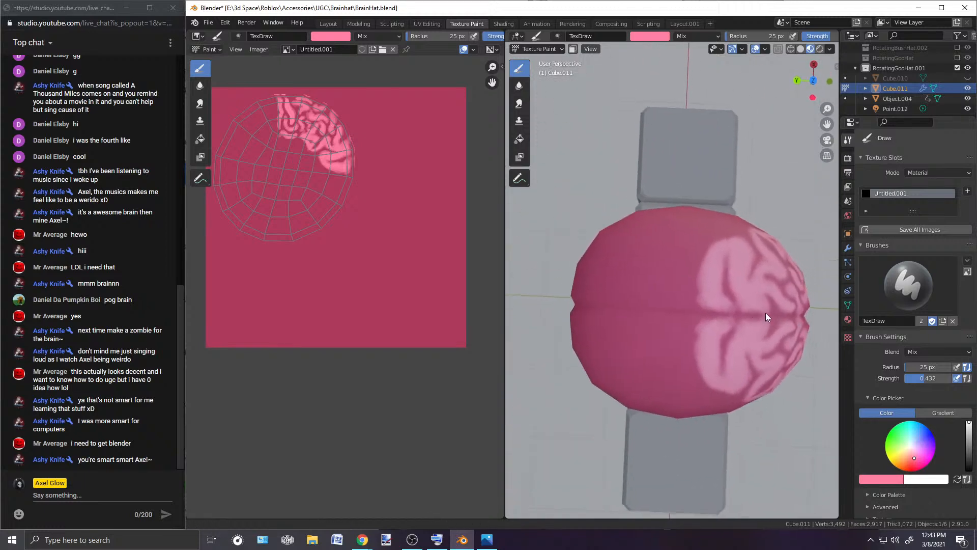
{"action": "scroll", "coordinate": [765, 303], "scroll_direction": "up", "scroll_amount": 3}
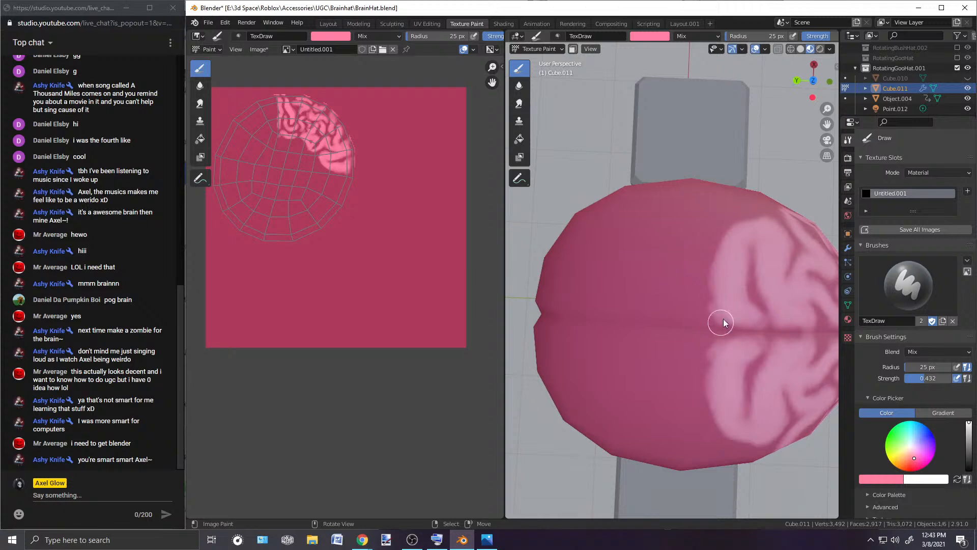
{"action": "mouse_move", "coordinate": [694, 311]}
{"action": "left_mouse_down"}
{"action": "mouse_move", "coordinate": [655, 310]}
{"action": "mouse_move", "coordinate": [704, 318]}
{"action": "mouse_move", "coordinate": [655, 311]}
{"action": "mouse_move", "coordinate": [674, 303]}
{"action": "mouse_move", "coordinate": [676, 290]}
{"action": "mouse_move", "coordinate": [694, 310]}
{"action": "mouse_move", "coordinate": [678, 270]}
{"action": "mouse_move", "coordinate": [695, 314]}
{"action": "mouse_move", "coordinate": [680, 276]}
{"action": "mouse_move", "coordinate": [668, 286]}
{"action": "mouse_move", "coordinate": [669, 298]}
{"action": "mouse_move", "coordinate": [700, 243]}
{"action": "mouse_move", "coordinate": [683, 273]}
{"action": "mouse_move", "coordinate": [674, 270]}
{"action": "mouse_move", "coordinate": [713, 212]}
{"action": "mouse_move", "coordinate": [684, 296]}
{"action": "mouse_move", "coordinate": [710, 208]}
{"action": "mouse_move", "coordinate": [689, 303]}
{"action": "left_mouse_up"}
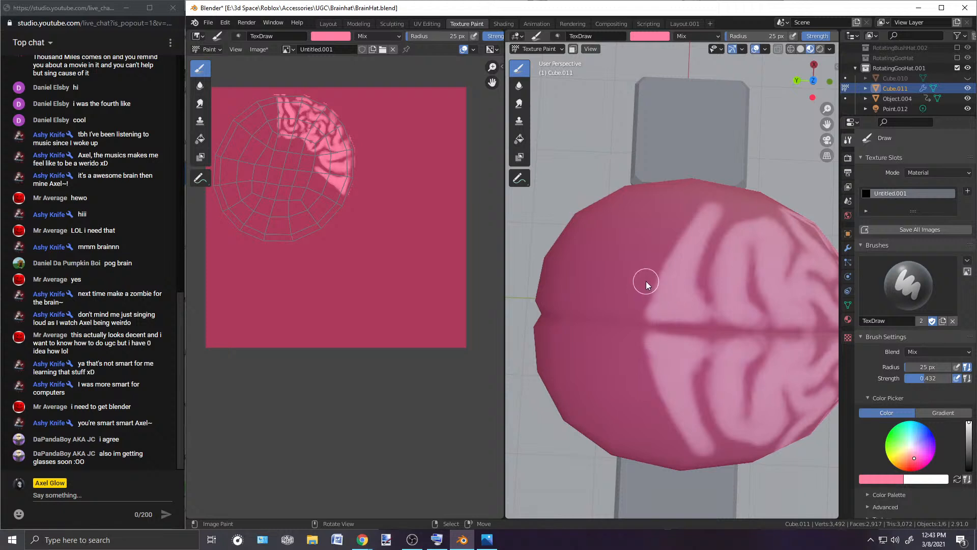
{"action": "mouse_move", "coordinate": [664, 296]}
{"action": "left_mouse_down"}
{"action": "mouse_move", "coordinate": [655, 286]}
{"action": "mouse_move", "coordinate": [652, 308]}
{"action": "mouse_move", "coordinate": [684, 255]}
{"action": "left_mouse_up"}
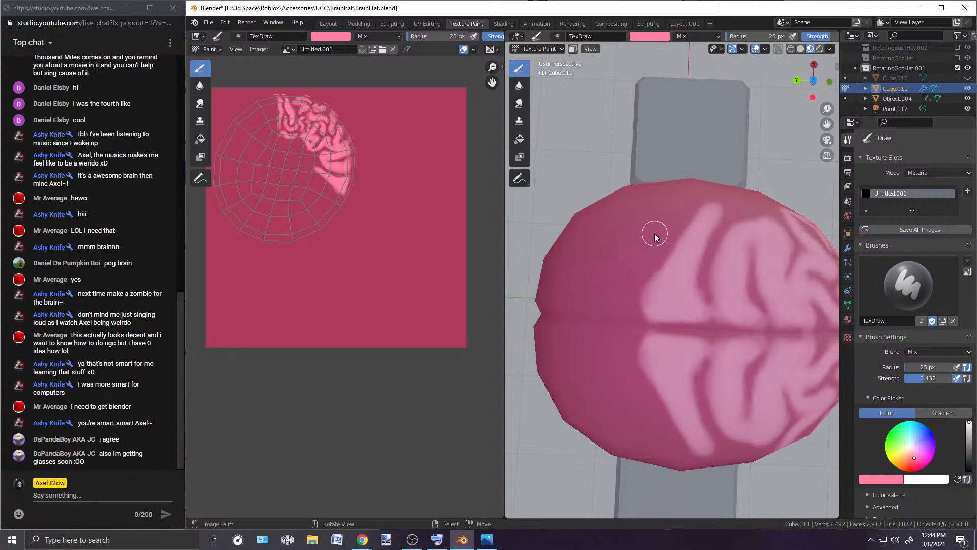
Step: Undo the stray side stroke, set the brush radius to 17 px and paint a tapering diagonal fold behind the broad mid-crown fold
{"action": "left_click_drag", "start_coordinate": [668, 232], "coordinate": [614, 242]}
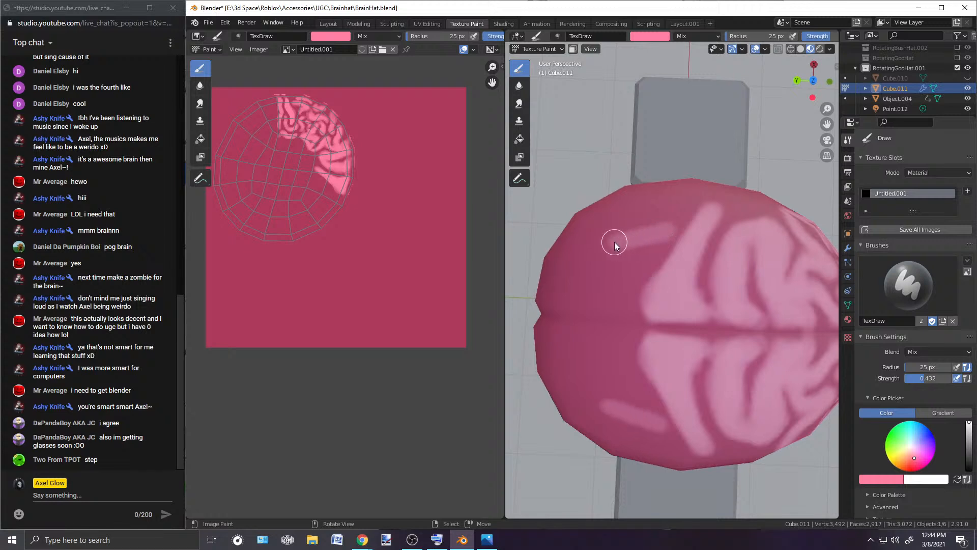
{"action": "key", "text": "ctrl+z"}
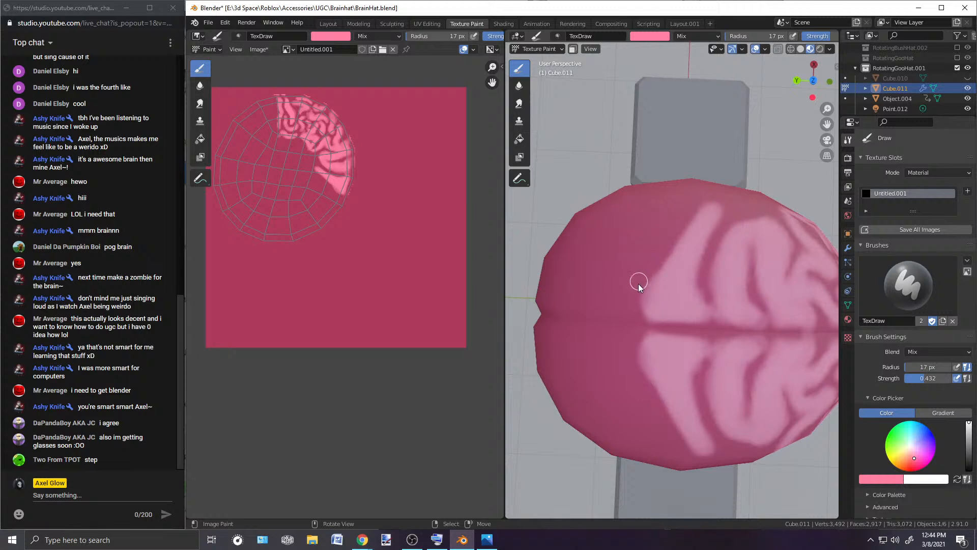
{"action": "mouse_move", "coordinate": [627, 313]}
{"action": "left_mouse_down"}
{"action": "mouse_move", "coordinate": [573, 310]}
{"action": "mouse_move", "coordinate": [621, 312]}
{"action": "mouse_move", "coordinate": [576, 308]}
{"action": "mouse_move", "coordinate": [621, 304]}
{"action": "mouse_move", "coordinate": [625, 286]}
{"action": "mouse_move", "coordinate": [613, 300]}
{"action": "mouse_move", "coordinate": [630, 313]}
{"action": "mouse_move", "coordinate": [639, 266]}
{"action": "mouse_move", "coordinate": [630, 319]}
{"action": "mouse_move", "coordinate": [657, 240]}
{"action": "left_mouse_up"}
{"action": "mouse_move", "coordinate": [631, 272]}
{"action": "left_mouse_down"}
{"action": "mouse_move", "coordinate": [673, 218]}
{"action": "mouse_move", "coordinate": [657, 260]}
{"action": "mouse_move", "coordinate": [586, 304]}
{"action": "mouse_move", "coordinate": [652, 242]}
{"action": "left_mouse_up"}
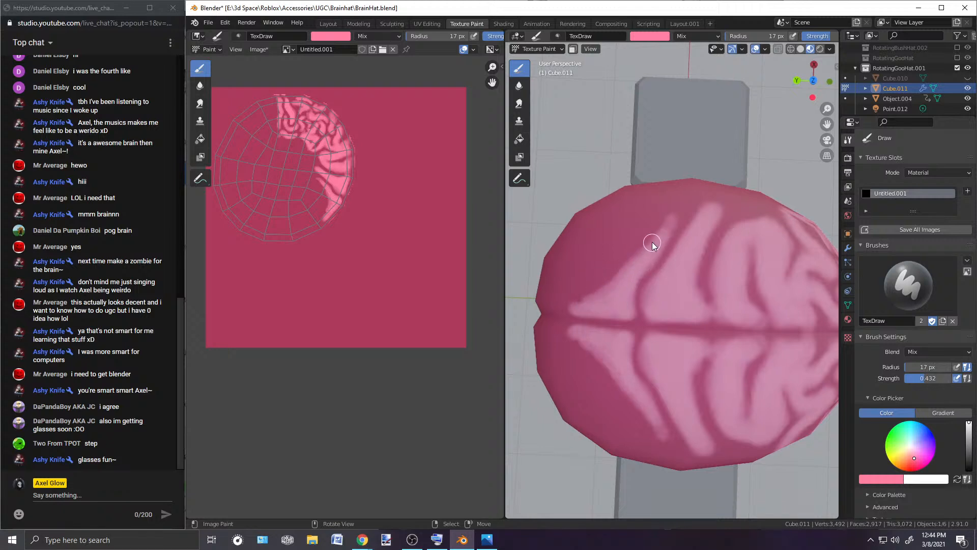
{"action": "mouse_move", "coordinate": [606, 291]}
{"action": "left_mouse_down"}
{"action": "mouse_move", "coordinate": [561, 305]}
{"action": "mouse_move", "coordinate": [617, 283]}
{"action": "mouse_move", "coordinate": [650, 212]}
{"action": "mouse_move", "coordinate": [564, 296]}
{"action": "mouse_move", "coordinate": [597, 290]}
{"action": "mouse_move", "coordinate": [650, 246]}
{"action": "left_mouse_up"}
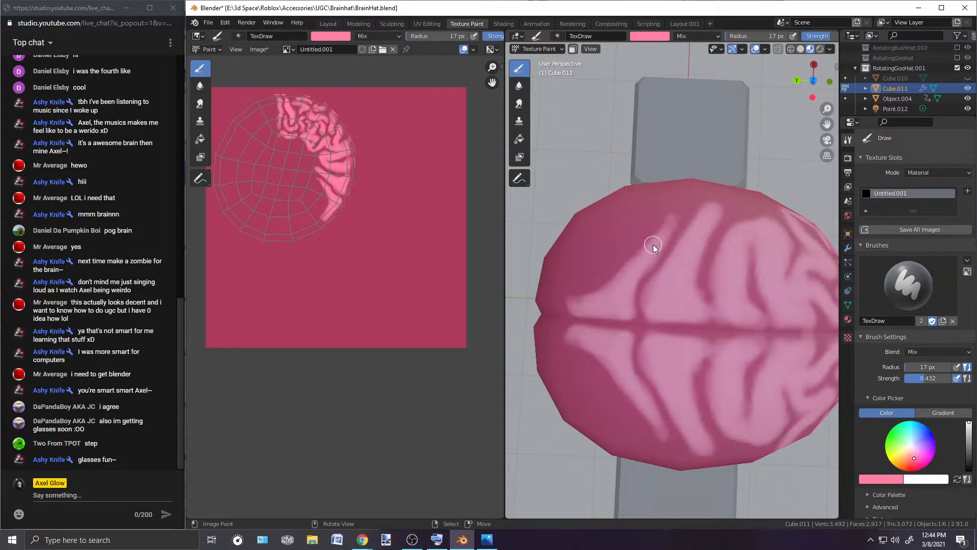
Step: Paint a branching light pink fold at the rear of the crown, parallel to the tapering diagonal fold, with the 17 px brush
{"action": "scroll", "coordinate": [650, 246], "scroll_direction": "down", "scroll_amount": 2}
{"action": "scroll", "coordinate": [651, 247], "scroll_direction": "up", "scroll_amount": 3}
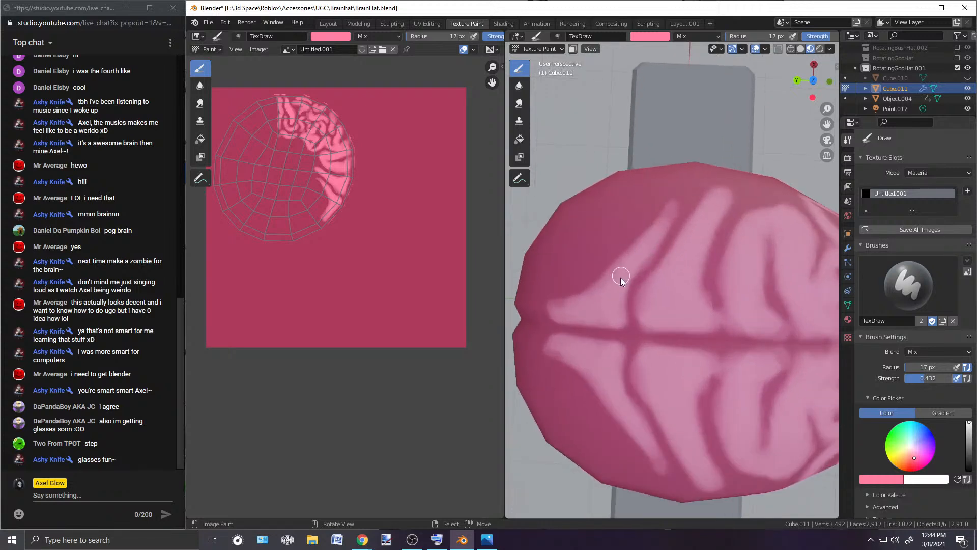
{"action": "mouse_move", "coordinate": [551, 313]}
{"action": "left_mouse_down"}
{"action": "mouse_move", "coordinate": [571, 271]}
{"action": "mouse_move", "coordinate": [563, 323]}
{"action": "mouse_move", "coordinate": [548, 293]}
{"action": "mouse_move", "coordinate": [595, 258]}
{"action": "mouse_move", "coordinate": [584, 273]}
{"action": "mouse_move", "coordinate": [599, 244]}
{"action": "mouse_move", "coordinate": [538, 303]}
{"action": "left_mouse_up"}
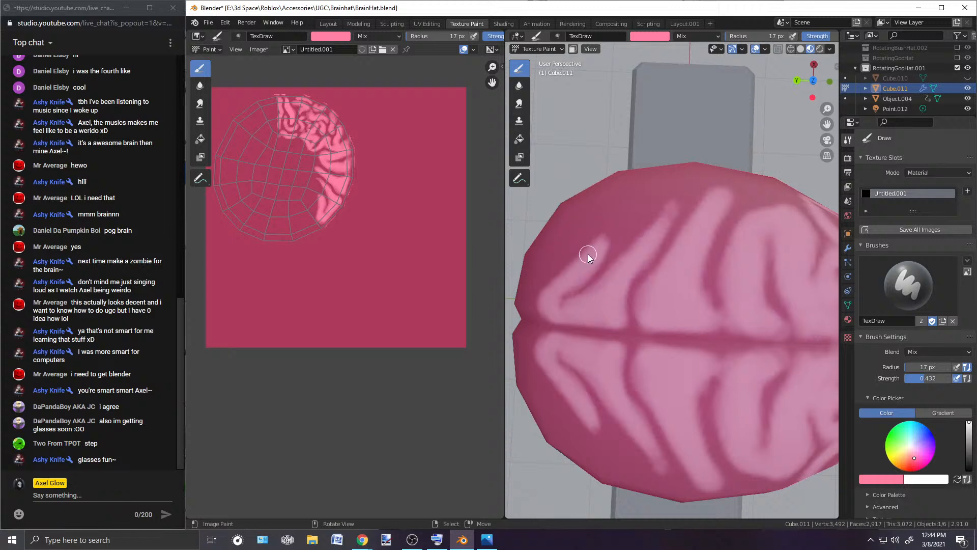
{"action": "mouse_move", "coordinate": [585, 270]}
{"action": "left_mouse_down"}
{"action": "mouse_move", "coordinate": [624, 219]}
{"action": "mouse_move", "coordinate": [595, 265]}
{"action": "left_mouse_up"}
{"action": "mouse_move", "coordinate": [609, 231]}
{"action": "left_mouse_down"}
{"action": "mouse_move", "coordinate": [550, 285]}
{"action": "mouse_move", "coordinate": [569, 260]}
{"action": "mouse_move", "coordinate": [566, 273]}
{"action": "mouse_move", "coordinate": [554, 257]}
{"action": "mouse_move", "coordinate": [573, 291]}
{"action": "left_mouse_up"}
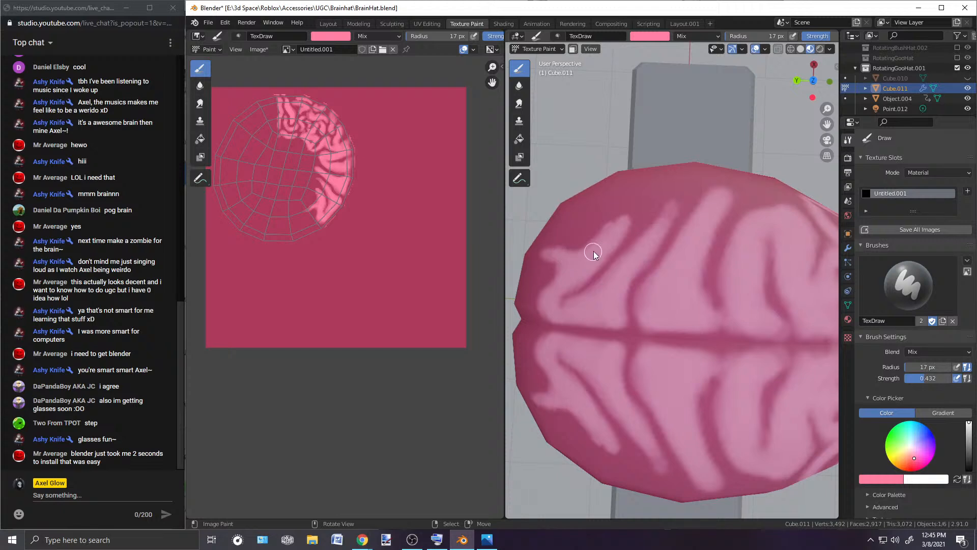
{"action": "left_click_drag", "start_coordinate": [562, 255], "coordinate": [564, 260]}
{"action": "mouse_move", "coordinate": [619, 237]}
{"action": "left_mouse_down"}
{"action": "mouse_move", "coordinate": [634, 213]}
{"action": "mouse_move", "coordinate": [605, 245]}
{"action": "mouse_move", "coordinate": [635, 220]}
{"action": "mouse_move", "coordinate": [611, 228]}
{"action": "left_mouse_up"}
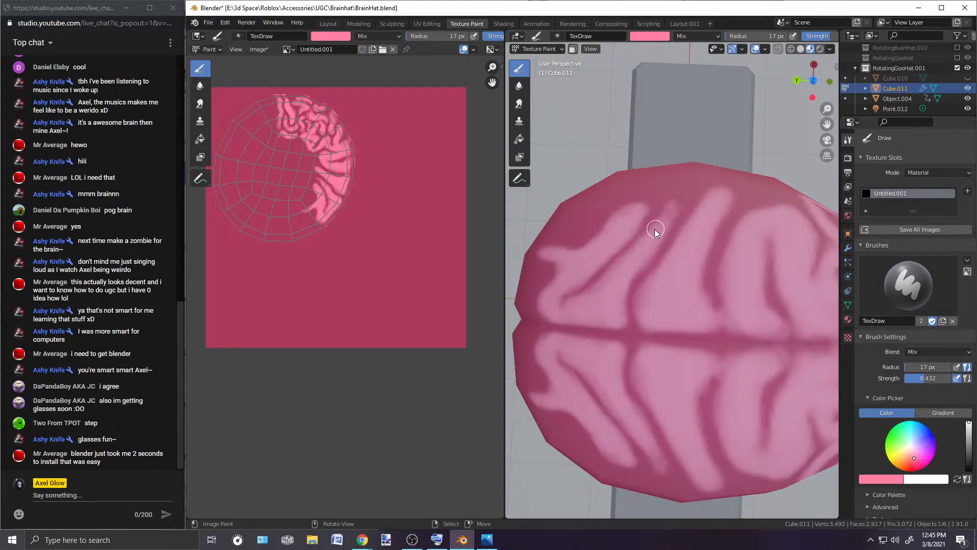
Step: Extend the outer end of the broad mid-crown fold down the side with a backward-hooking light pink stroke
{"action": "scroll", "coordinate": [656, 229], "scroll_direction": "down", "scroll_amount": 3}
{"action": "mouse_move", "coordinate": [649, 243]}
{"action": "middle_mouse_down"}
{"action": "mouse_move", "coordinate": [686, 243]}
{"action": "mouse_move", "coordinate": [596, 166]}
{"action": "mouse_move", "coordinate": [649, 233]}
{"action": "mouse_move", "coordinate": [560, 273]}
{"action": "mouse_move", "coordinate": [661, 295]}
{"action": "mouse_move", "coordinate": [734, 228]}
{"action": "mouse_move", "coordinate": [689, 235]}
{"action": "mouse_move", "coordinate": [750, 257]}
{"action": "mouse_move", "coordinate": [605, 247]}
{"action": "mouse_move", "coordinate": [594, 321]}
{"action": "mouse_move", "coordinate": [788, 278]}
{"action": "middle_mouse_up"}
{"action": "mouse_move", "coordinate": [643, 243]}
{"action": "middle_mouse_down"}
{"action": "mouse_move", "coordinate": [673, 259]}
{"action": "mouse_move", "coordinate": [693, 294]}
{"action": "mouse_move", "coordinate": [710, 270]}
{"action": "mouse_move", "coordinate": [645, 332]}
{"action": "mouse_move", "coordinate": [636, 300]}
{"action": "middle_mouse_up"}
{"action": "scroll", "coordinate": [682, 197], "scroll_direction": "up", "scroll_amount": 4}
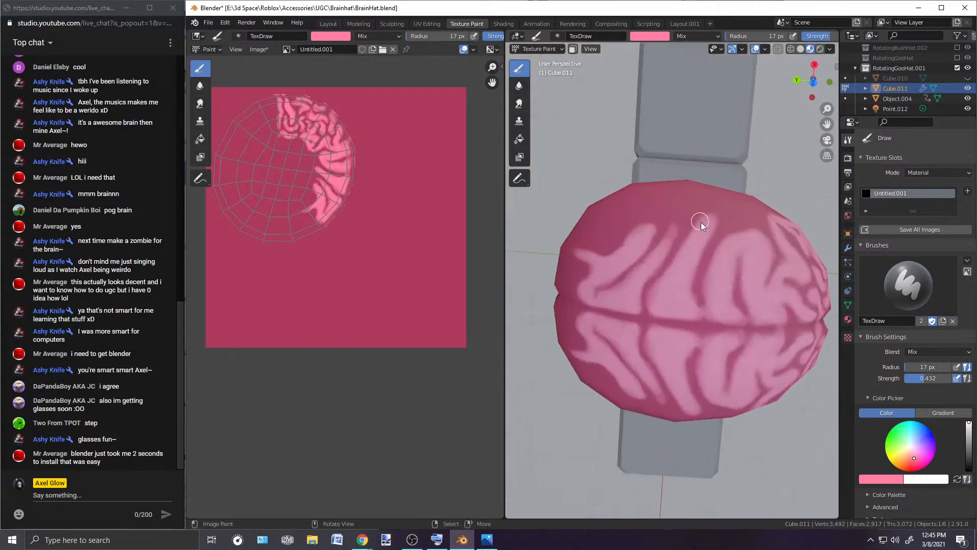
{"action": "mouse_move", "coordinate": [706, 219]}
{"action": "left_mouse_down"}
{"action": "mouse_move", "coordinate": [669, 224]}
{"action": "mouse_move", "coordinate": [670, 236]}
{"action": "mouse_move", "coordinate": [681, 201]}
{"action": "mouse_move", "coordinate": [695, 201]}
{"action": "left_mouse_up"}
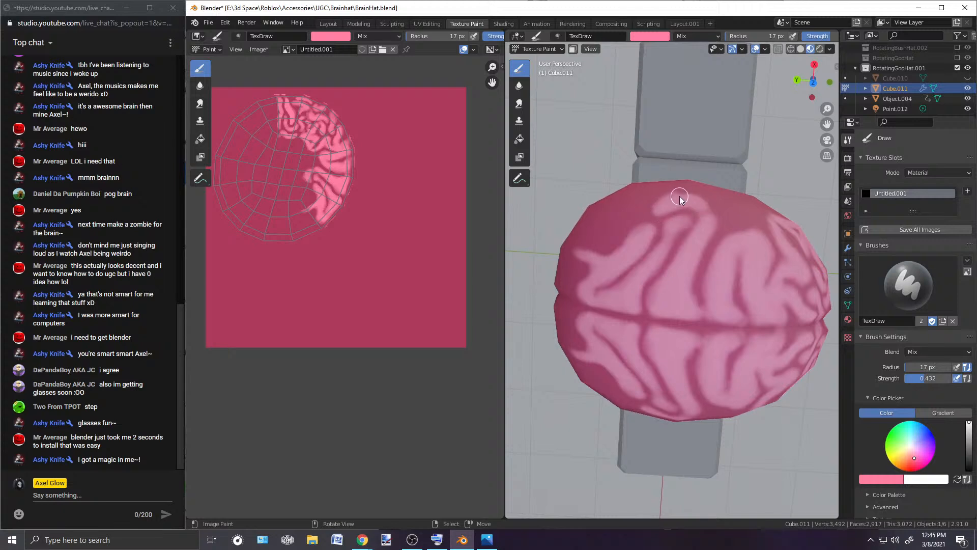
{"action": "left_click_drag", "start_coordinate": [671, 190], "coordinate": [684, 193]}
{"action": "left_click_drag", "start_coordinate": [695, 197], "coordinate": [704, 216]}
Step: Paint a zigzag light pink fold on the side of the brain, directly behind the front folds, with the 17 px brush
{"action": "middle_click_drag", "start_coordinate": [667, 303], "coordinate": [576, 292]}
{"action": "scroll", "coordinate": [561, 321], "scroll_direction": "up", "scroll_amount": 2}
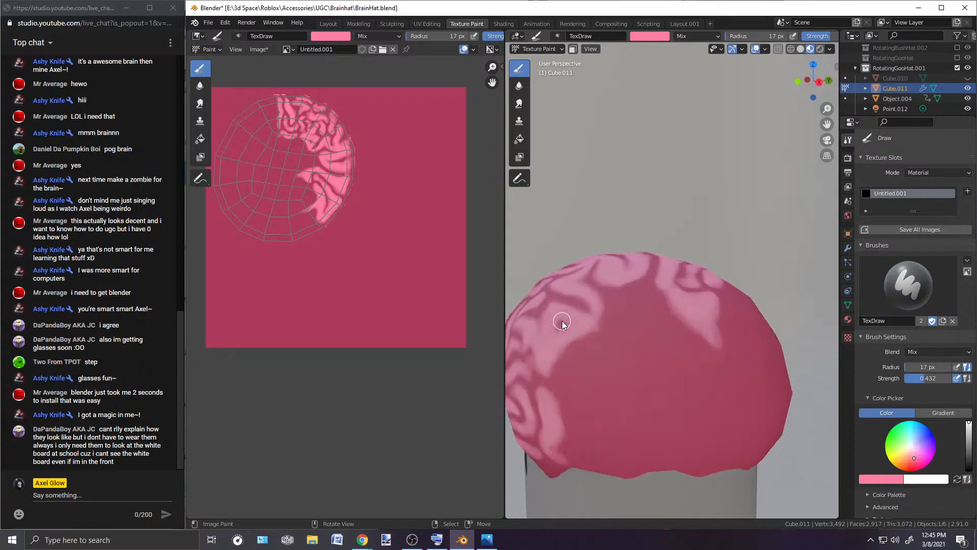
{"action": "scroll", "coordinate": [562, 320], "scroll_direction": "down", "scroll_amount": 1}
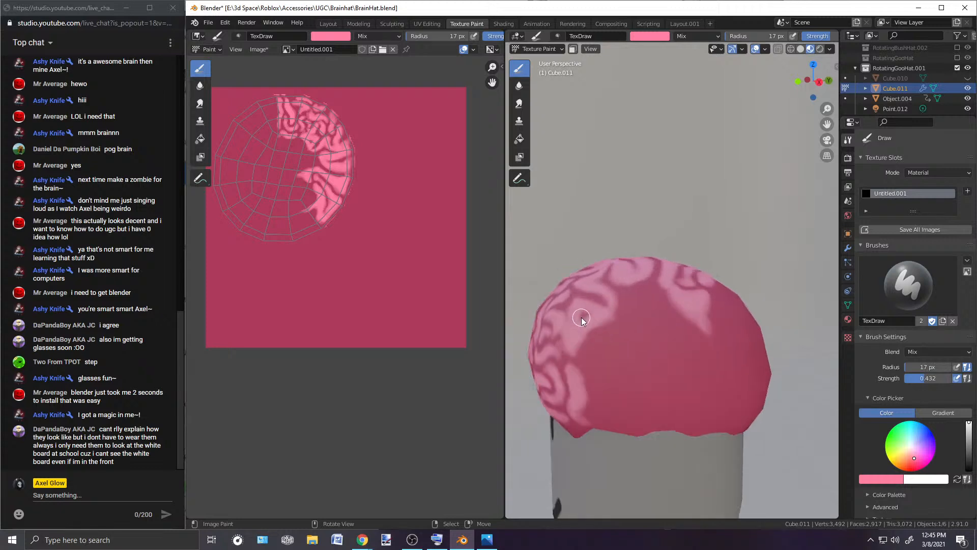
{"action": "scroll", "coordinate": [581, 316], "scroll_direction": "up", "scroll_amount": 1}
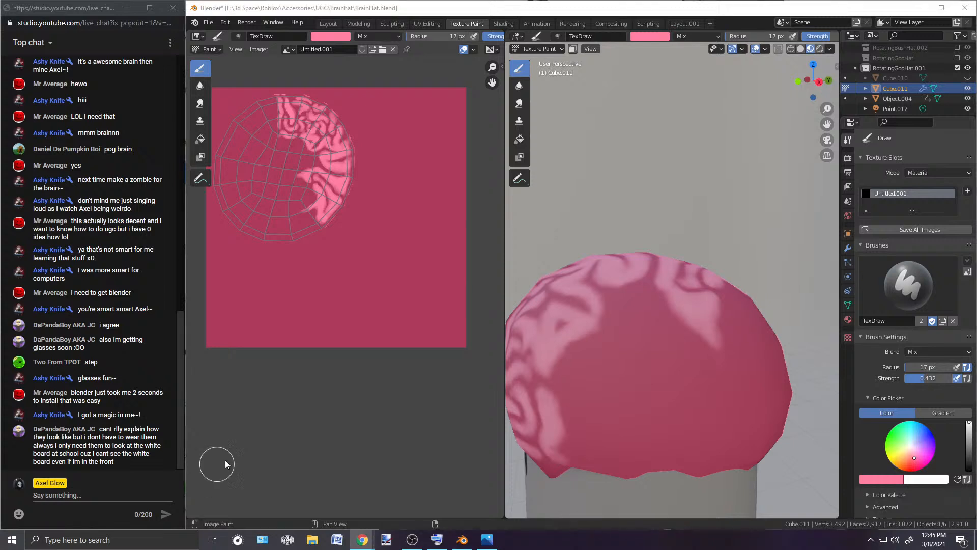
{"action": "scroll", "coordinate": [632, 314], "scroll_direction": "down", "scroll_amount": 1}
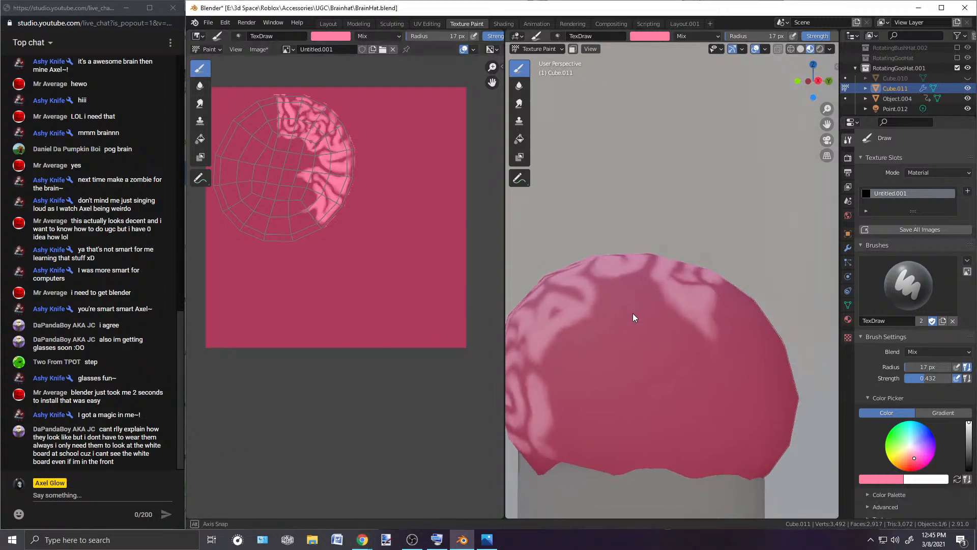
{"action": "scroll", "coordinate": [631, 314], "scroll_direction": "up", "scroll_amount": 1}
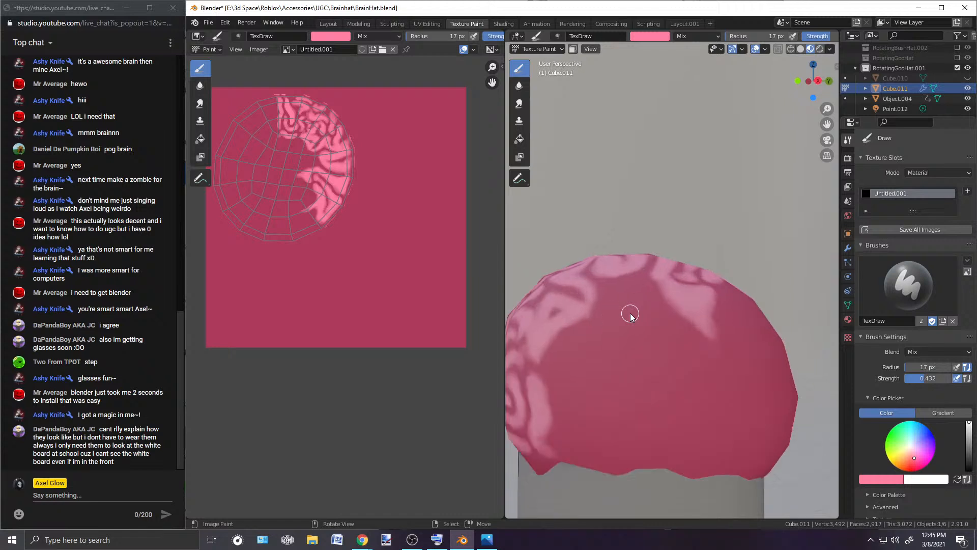
{"action": "scroll", "coordinate": [709, 340], "scroll_direction": "up", "scroll_amount": 1}
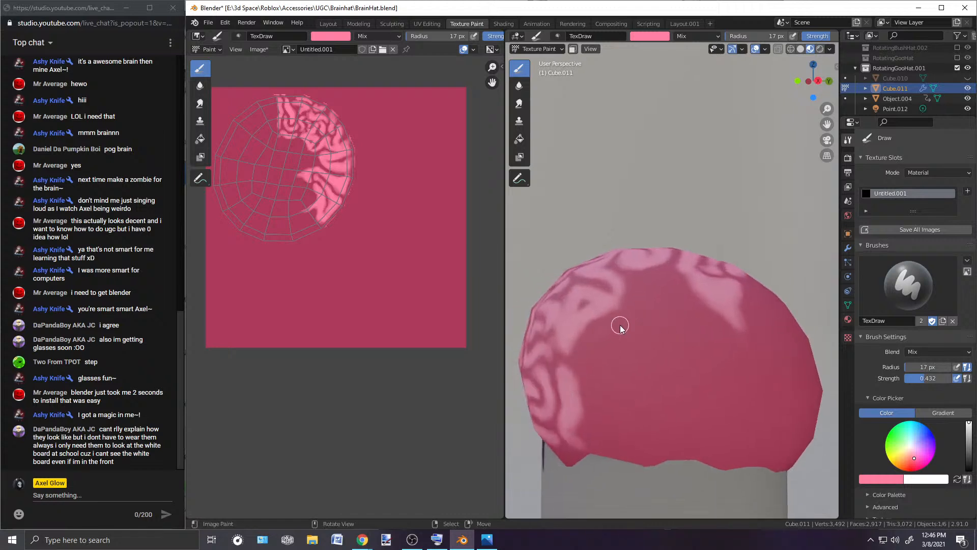
{"action": "left_click_drag", "start_coordinate": [620, 322], "coordinate": [619, 362]}
{"action": "left_click_drag", "start_coordinate": [629, 314], "coordinate": [622, 371]}
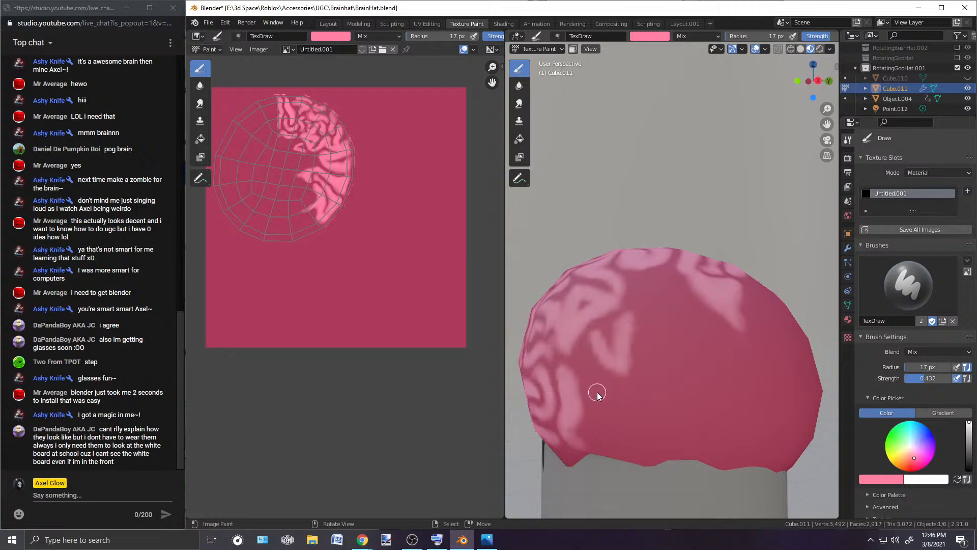
{"action": "left_click_drag", "start_coordinate": [576, 363], "coordinate": [595, 380]}
{"action": "left_click_drag", "start_coordinate": [593, 340], "coordinate": [595, 378]}
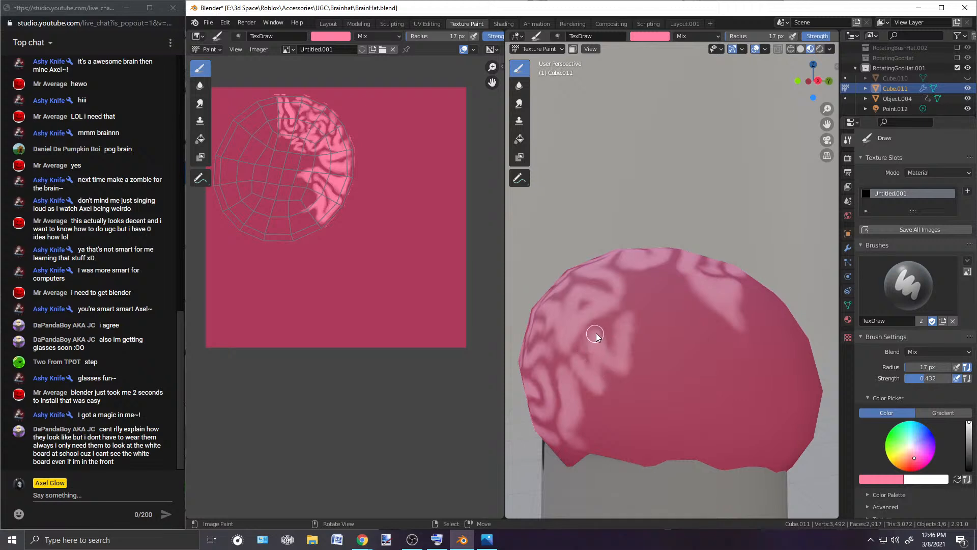
Step: From the right side view, paint a hooked light pink fold descending from the crown fold beside the zigzag, with the 17 px brush
{"action": "middle_click_drag", "start_coordinate": [635, 375], "coordinate": [665, 352]}
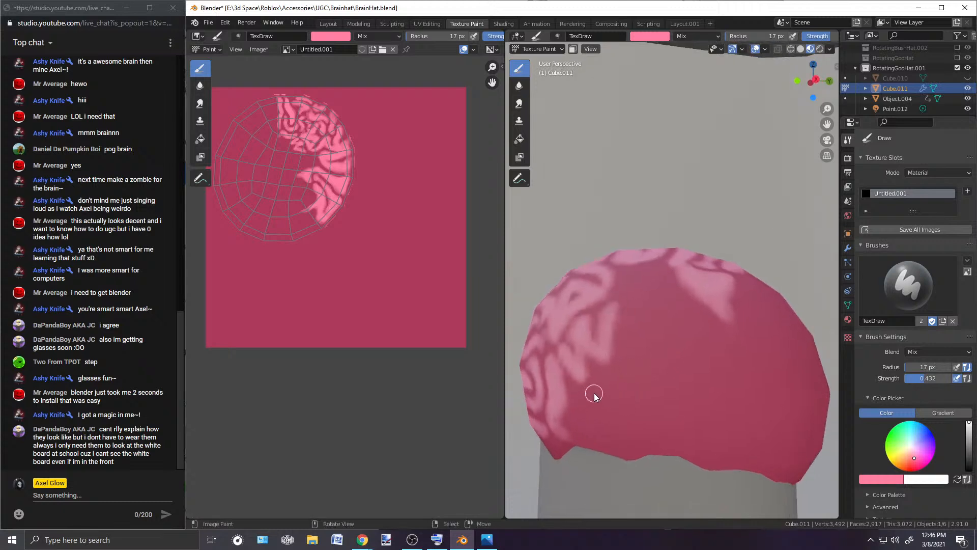
{"action": "key", "text": "KP_3"}
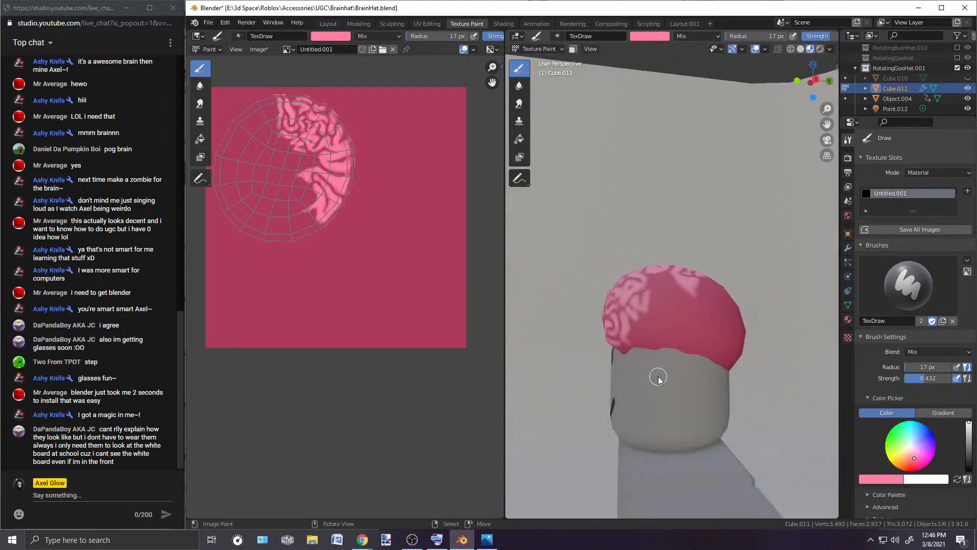
{"action": "scroll", "coordinate": [639, 335], "scroll_direction": "up", "scroll_amount": 5}
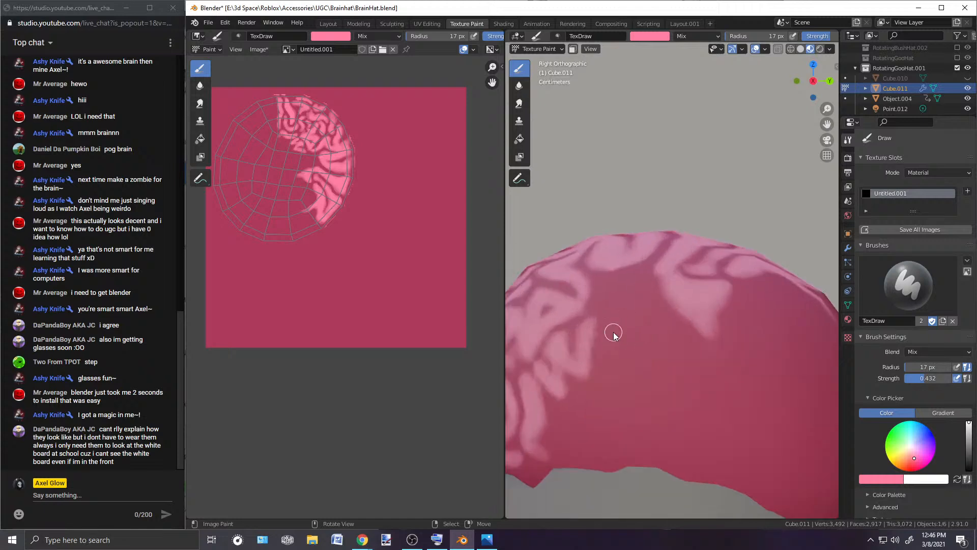
{"action": "scroll", "coordinate": [644, 309], "scroll_direction": "up", "scroll_amount": 1}
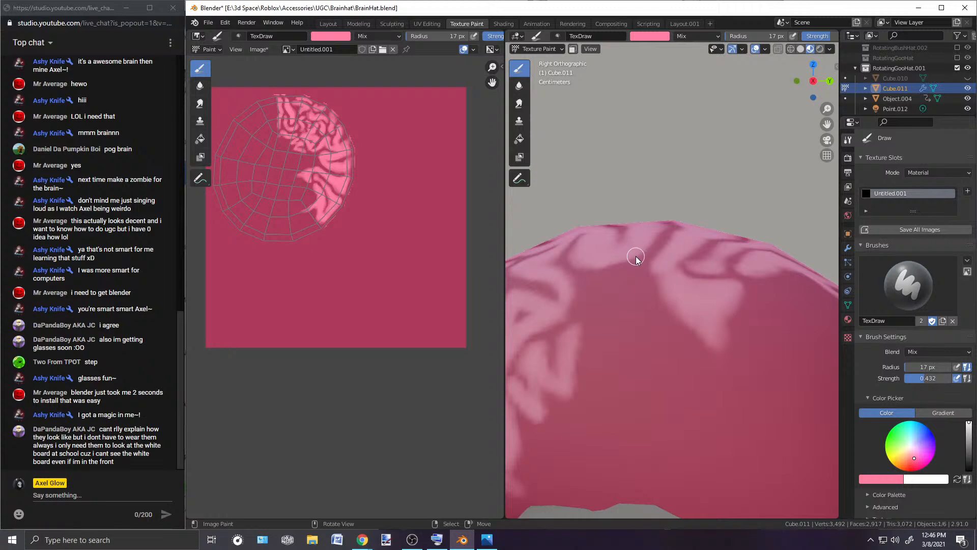
{"action": "mouse_move", "coordinate": [634, 264]}
{"action": "left_mouse_down"}
{"action": "mouse_move", "coordinate": [606, 283]}
{"action": "mouse_move", "coordinate": [615, 343]}
{"action": "mouse_move", "coordinate": [588, 342]}
{"action": "mouse_move", "coordinate": [602, 386]}
{"action": "mouse_move", "coordinate": [620, 362]}
{"action": "mouse_move", "coordinate": [604, 392]}
{"action": "left_mouse_up"}
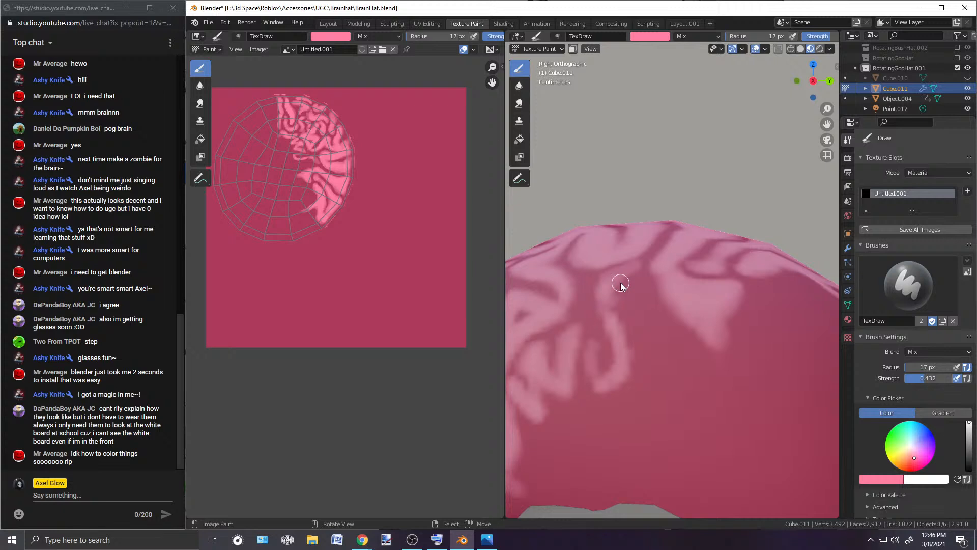
Step: Set the brush radius to 24 px and thicken the hooked fold on the side of the brain
{"action": "key", "text": "bracketright"}
{"action": "key", "text": "bracketright"}
{"action": "key", "text": "bracketright"}
{"action": "key", "text": "bracketright"}
{"action": "mouse_move", "coordinate": [604, 296]}
{"action": "left_mouse_down"}
{"action": "mouse_move", "coordinate": [617, 367]}
{"action": "mouse_move", "coordinate": [606, 389]}
{"action": "mouse_move", "coordinate": [593, 383]}
{"action": "mouse_move", "coordinate": [623, 375]}
{"action": "mouse_move", "coordinate": [621, 270]}
{"action": "mouse_move", "coordinate": [640, 288]}
{"action": "left_mouse_up"}
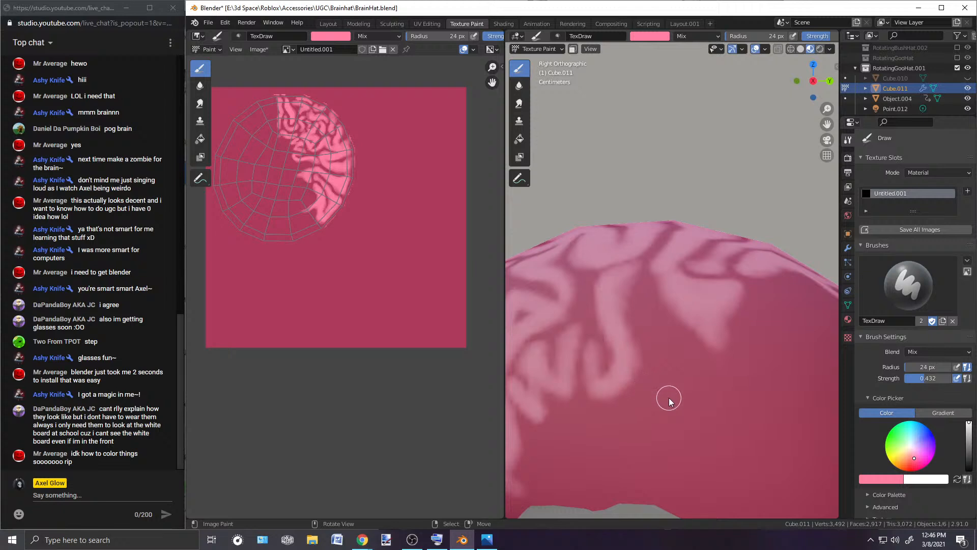
Step: Widen the hooked fold on the side and the tapered fold behind it with light pink strokes from the 24 px brush
{"action": "mouse_move", "coordinate": [635, 282]}
{"action": "left_mouse_down"}
{"action": "mouse_move", "coordinate": [642, 346]}
{"action": "mouse_move", "coordinate": [624, 390]}
{"action": "left_mouse_up"}
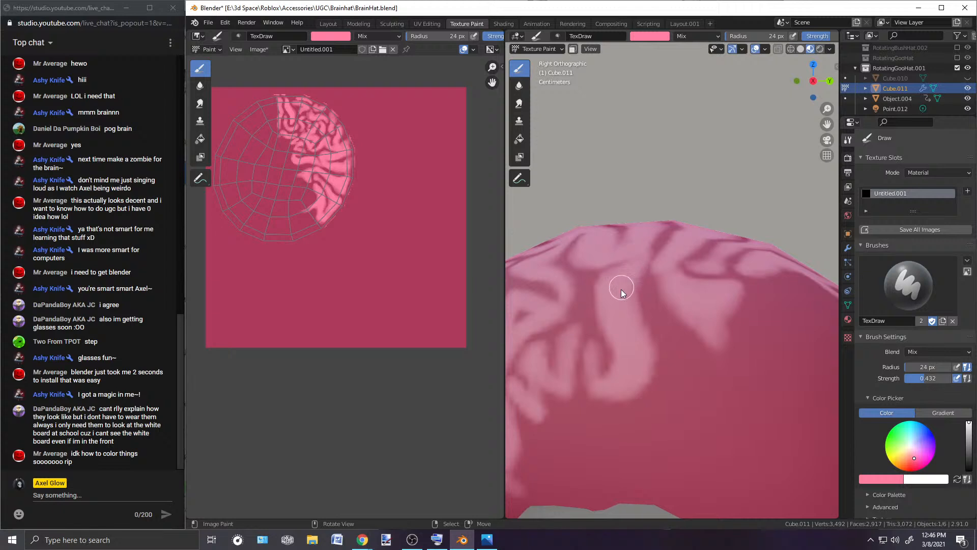
{"action": "left_click_drag", "start_coordinate": [634, 296], "coordinate": [651, 377]}
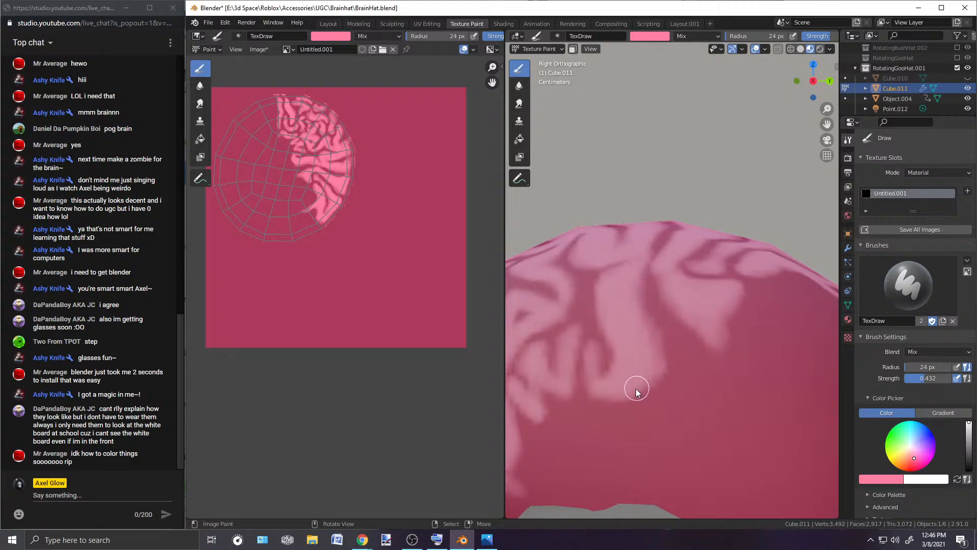
{"action": "scroll", "coordinate": [693, 320], "scroll_direction": "down", "scroll_amount": 4}
{"action": "scroll", "coordinate": [693, 318], "scroll_direction": "up", "scroll_amount": 3}
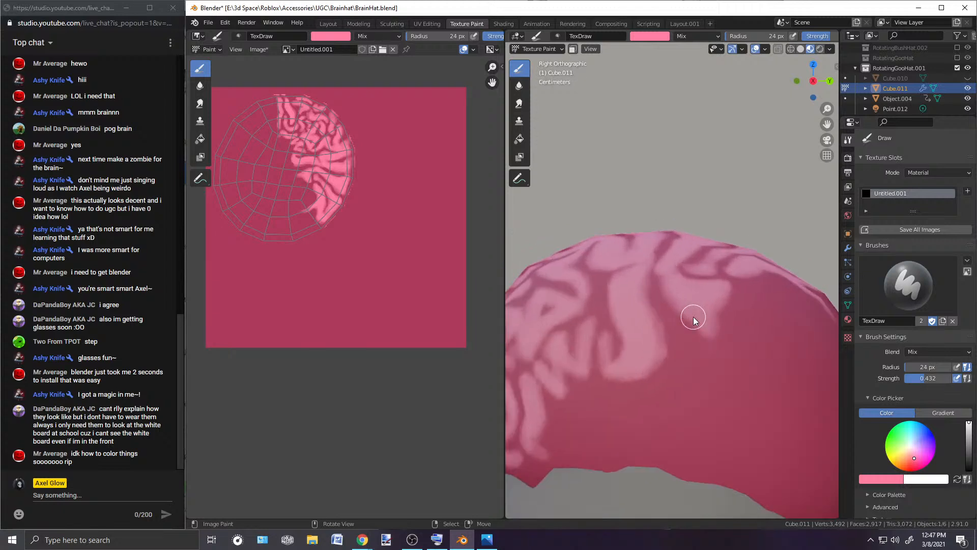
{"action": "scroll", "coordinate": [693, 320], "scroll_direction": "down", "scroll_amount": 3}
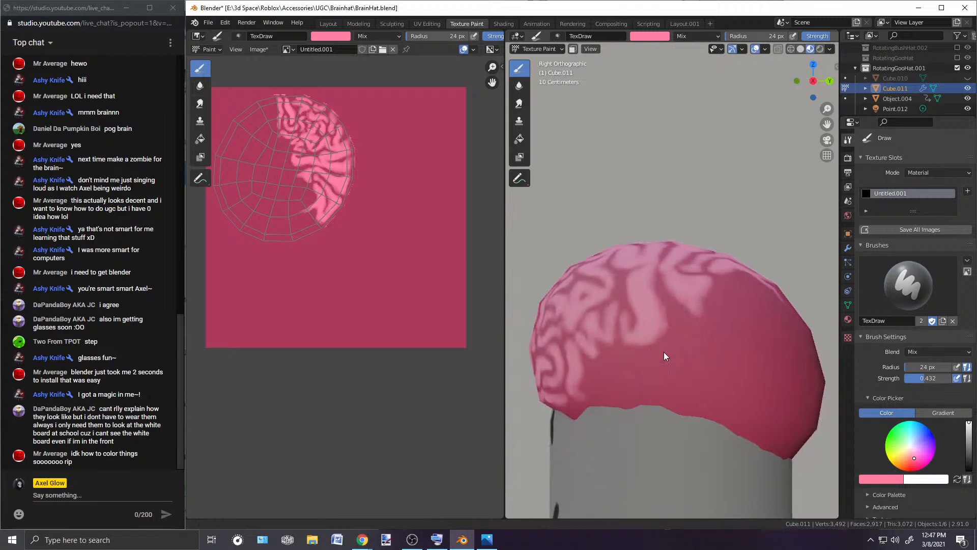
{"action": "middle_click_drag", "start_coordinate": [665, 353], "coordinate": [685, 301], "text": "shift"}
{"action": "scroll", "coordinate": [677, 297], "scroll_direction": "up", "scroll_amount": 2}
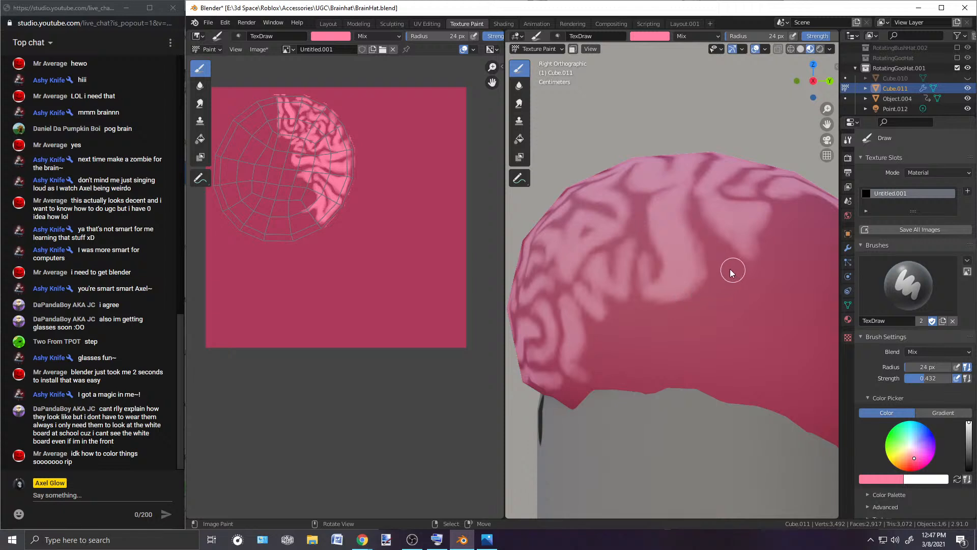
{"action": "left_click_drag", "start_coordinate": [731, 252], "coordinate": [723, 229]}
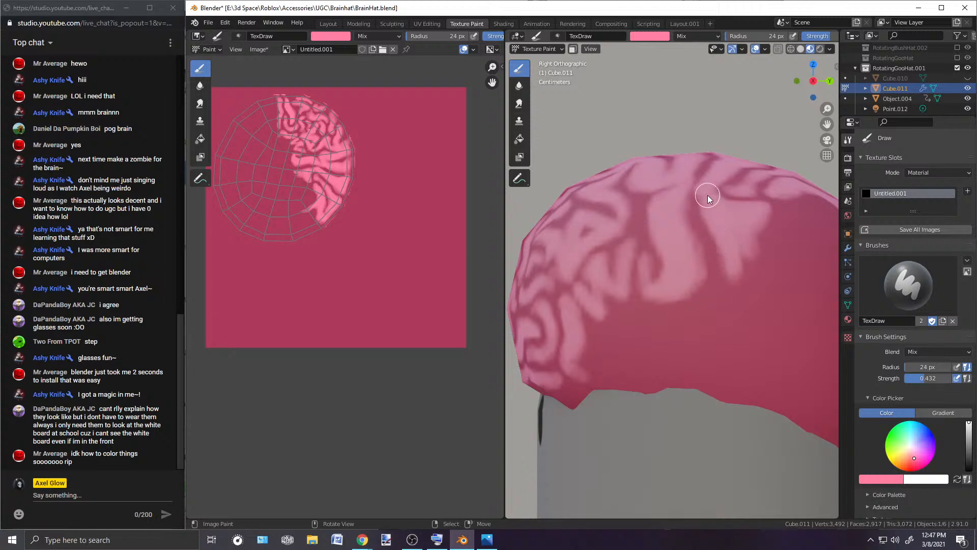
{"action": "left_click_drag", "start_coordinate": [708, 220], "coordinate": [727, 262]}
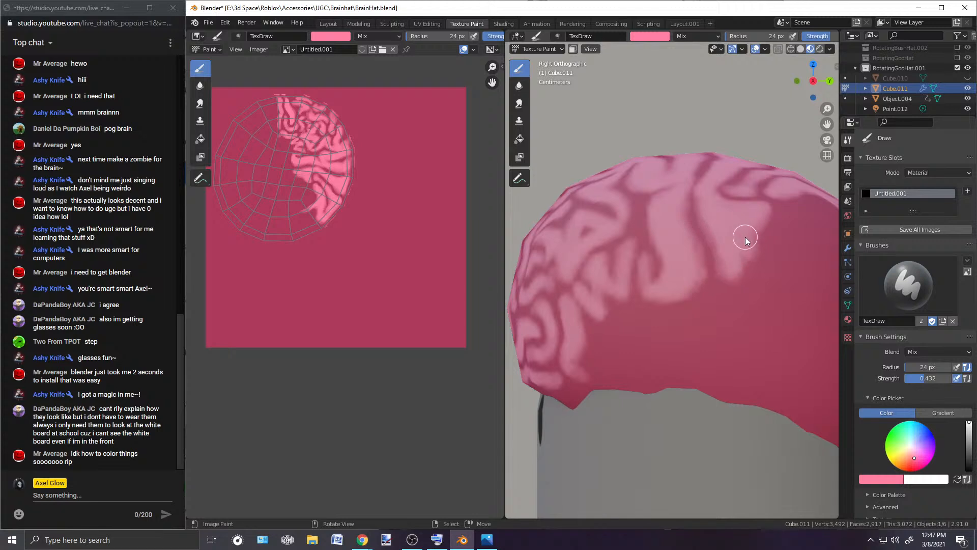
Step: Set the brush radius to 16 px and paint a small U-shaped light pink fold behind the tapered fold
{"action": "middle_click_drag", "start_coordinate": [759, 244], "coordinate": [687, 301], "text": "shift"}
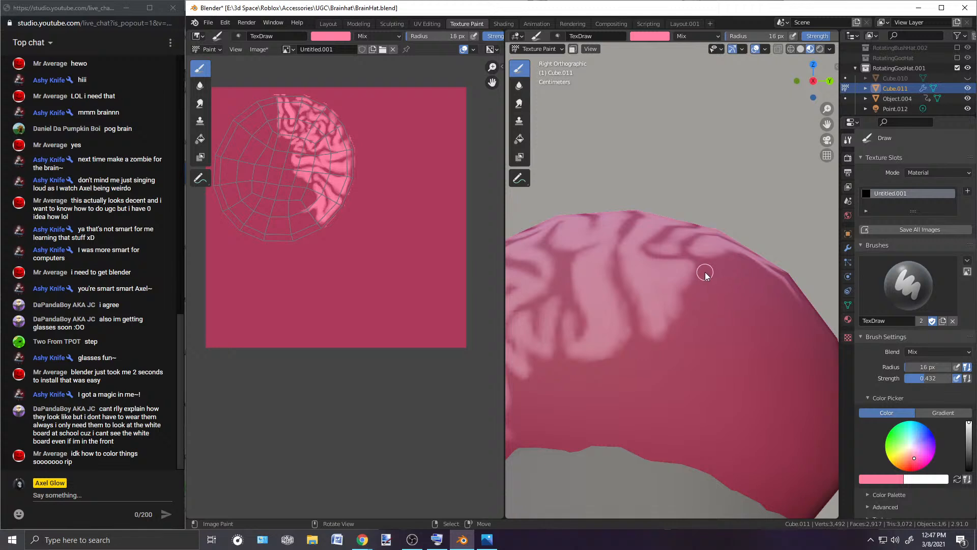
{"action": "mouse_move", "coordinate": [711, 295]}
{"action": "left_mouse_down"}
{"action": "mouse_move", "coordinate": [713, 285]}
{"action": "mouse_move", "coordinate": [712, 308]}
{"action": "left_mouse_up"}
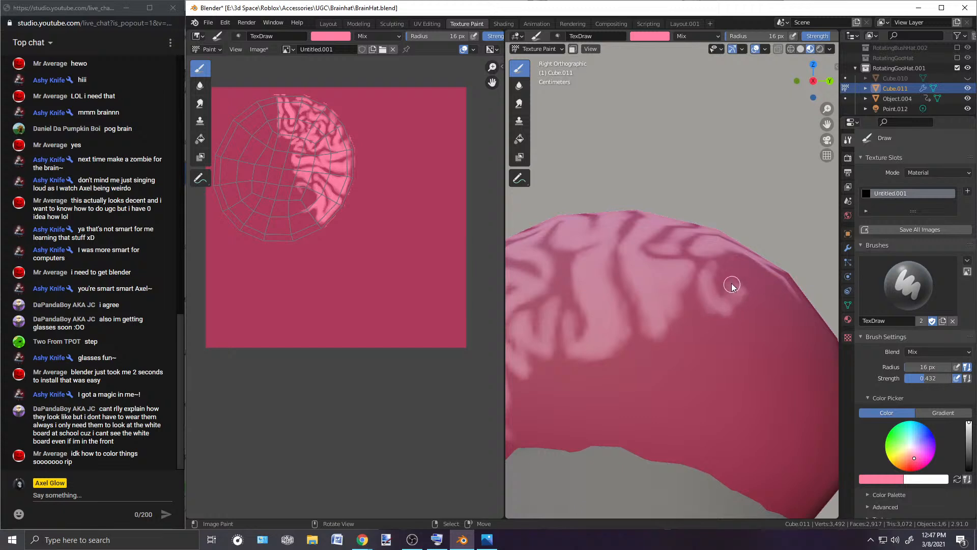
{"action": "mouse_move", "coordinate": [731, 283]}
{"action": "left_mouse_down"}
{"action": "mouse_move", "coordinate": [755, 261]}
{"action": "mouse_move", "coordinate": [719, 306]}
{"action": "left_mouse_up"}
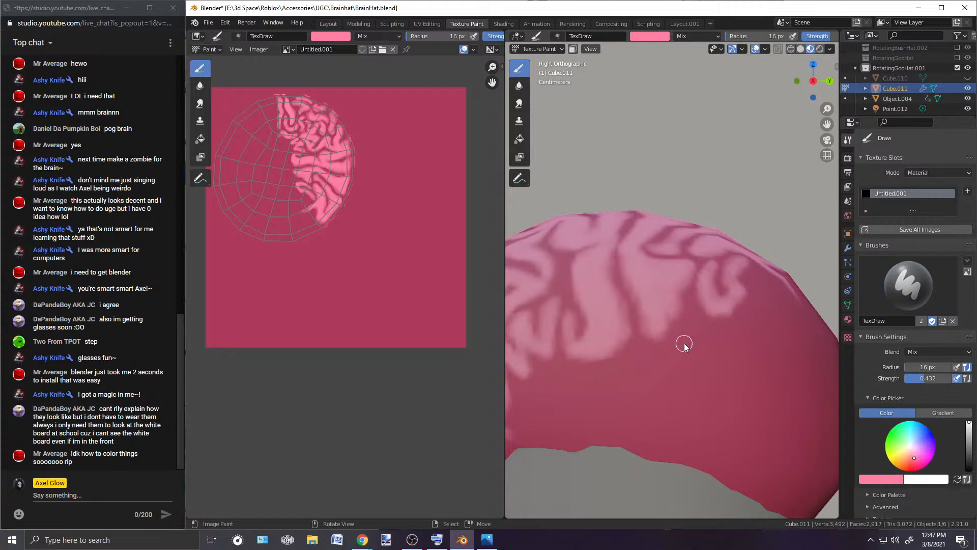
Step: Set the brush radius to 26 px and paint a long light pink fold running lengthwise beneath the descending side folds
{"action": "key", "text": "bracketright"}
{"action": "key", "text": "bracketright"}
{"action": "mouse_move", "coordinate": [686, 340]}
{"action": "left_mouse_down"}
{"action": "mouse_move", "coordinate": [708, 339]}
{"action": "mouse_move", "coordinate": [695, 334]}
{"action": "mouse_move", "coordinate": [615, 372]}
{"action": "left_mouse_up"}
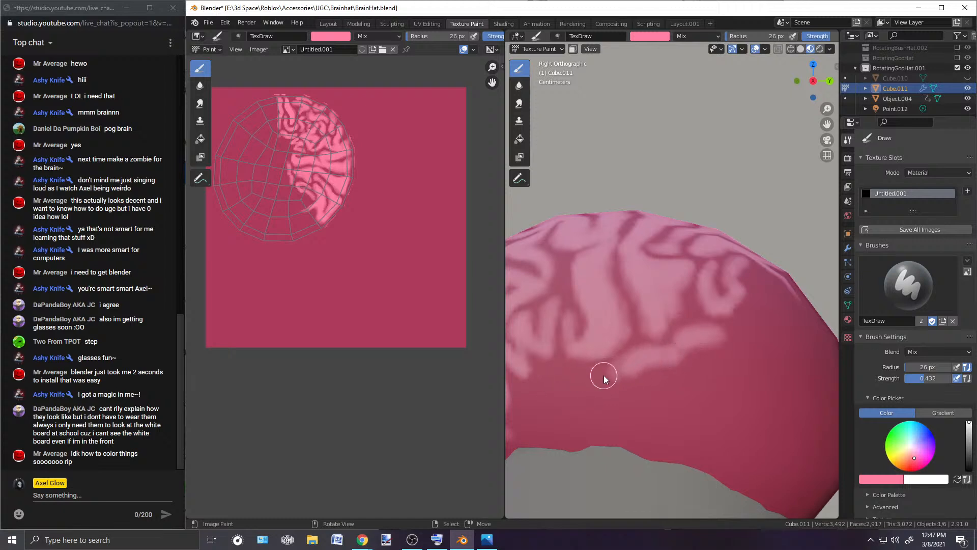
{"action": "mouse_move", "coordinate": [551, 390]}
{"action": "left_mouse_down"}
{"action": "mouse_move", "coordinate": [621, 376]}
{"action": "mouse_move", "coordinate": [668, 392]}
{"action": "left_mouse_up"}
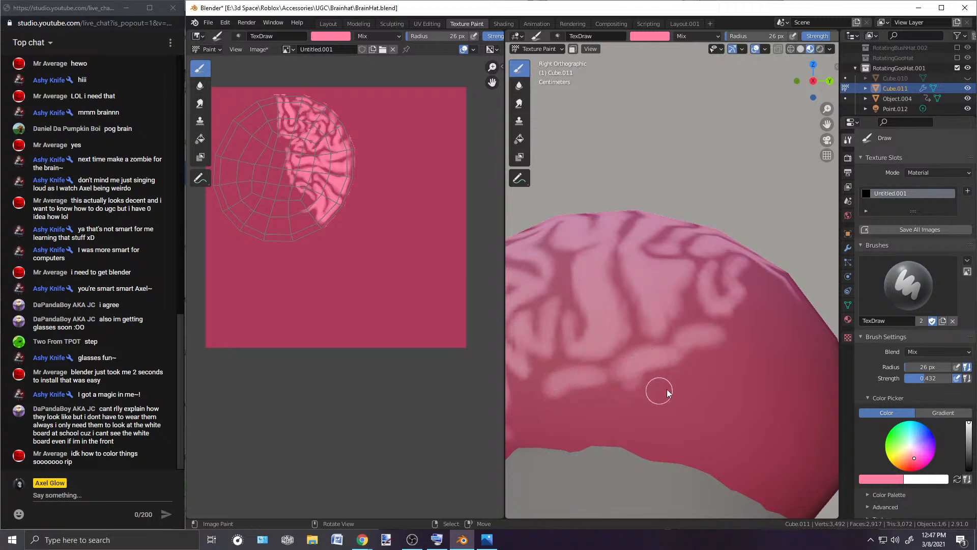
{"action": "middle_click_drag", "start_coordinate": [673, 383], "coordinate": [706, 368], "text": "shift"}
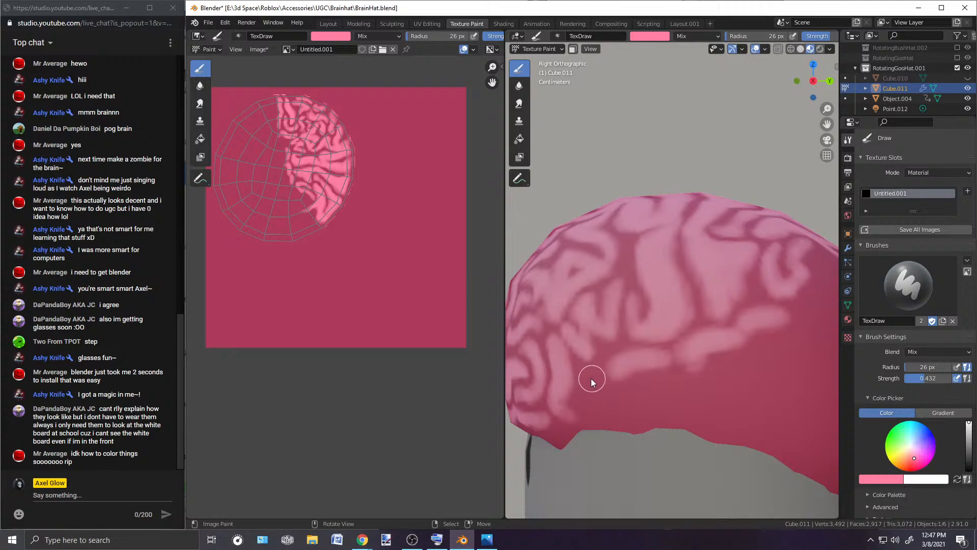
{"action": "mouse_move", "coordinate": [604, 377]}
{"action": "left_mouse_down"}
{"action": "mouse_move", "coordinate": [628, 373]}
{"action": "mouse_move", "coordinate": [592, 406]}
{"action": "left_mouse_up"}
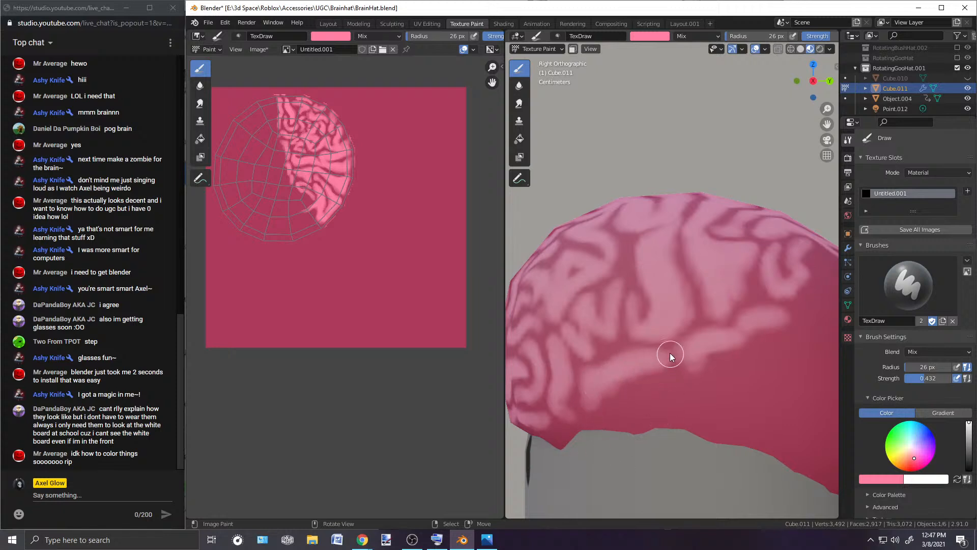
Step: Examine the painted folds on the full character from an angle and from the right side view
{"action": "scroll", "coordinate": [669, 356], "scroll_direction": "down", "scroll_amount": 5}
{"action": "middle_click_drag", "start_coordinate": [696, 325], "coordinate": [753, 346]}
{"action": "scroll", "coordinate": [752, 346], "scroll_direction": "up", "scroll_amount": 4}
{"action": "mouse_move", "coordinate": [704, 334]}
{"action": "middle_mouse_down"}
{"action": "mouse_move", "coordinate": [616, 336]}
{"action": "mouse_move", "coordinate": [676, 401]}
{"action": "mouse_move", "coordinate": [801, 353]}
{"action": "mouse_move", "coordinate": [668, 343]}
{"action": "mouse_move", "coordinate": [656, 381]}
{"action": "mouse_move", "coordinate": [734, 341]}
{"action": "mouse_move", "coordinate": [677, 343]}
{"action": "middle_mouse_up"}
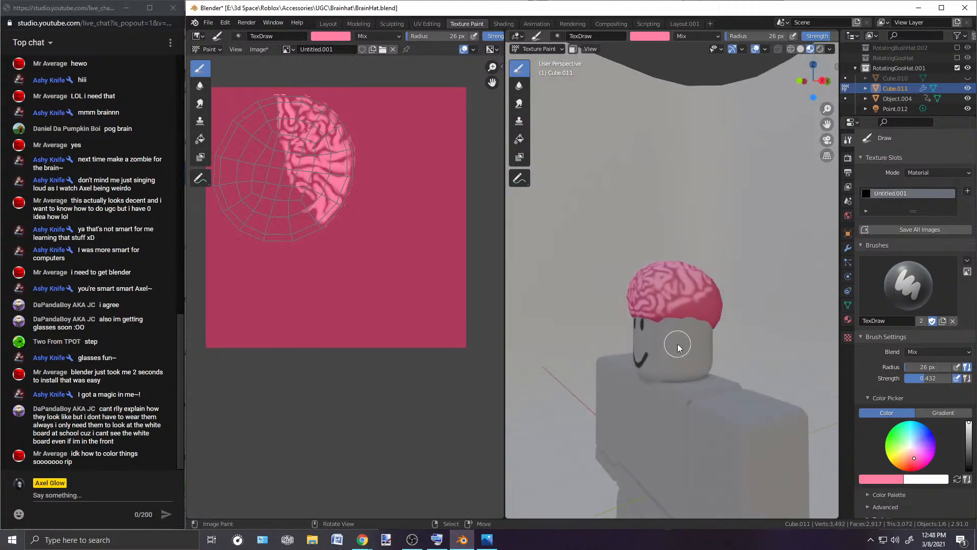
{"action": "scroll", "coordinate": [681, 331], "scroll_direction": "up", "scroll_amount": 4}
{"action": "key", "text": "KP_3"}
{"action": "scroll", "coordinate": [686, 331], "scroll_direction": "up", "scroll_amount": 4}
{"action": "scroll", "coordinate": [682, 290], "scroll_direction": "up", "scroll_amount": 2}
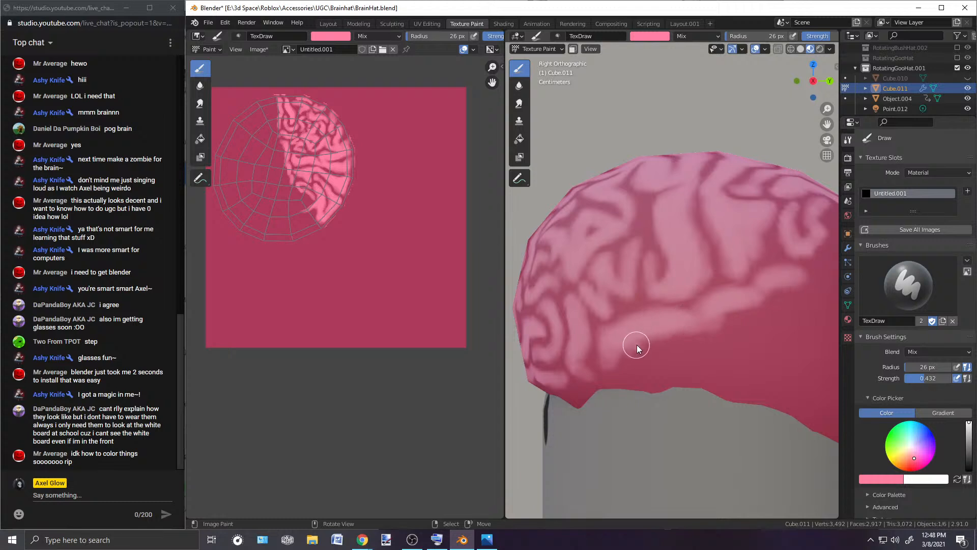
Step: Extend the long side fold's rear end up around the U-shaped fold and join it to the rear crown folds
{"action": "scroll", "coordinate": [755, 301], "scroll_direction": "down", "scroll_amount": 2}
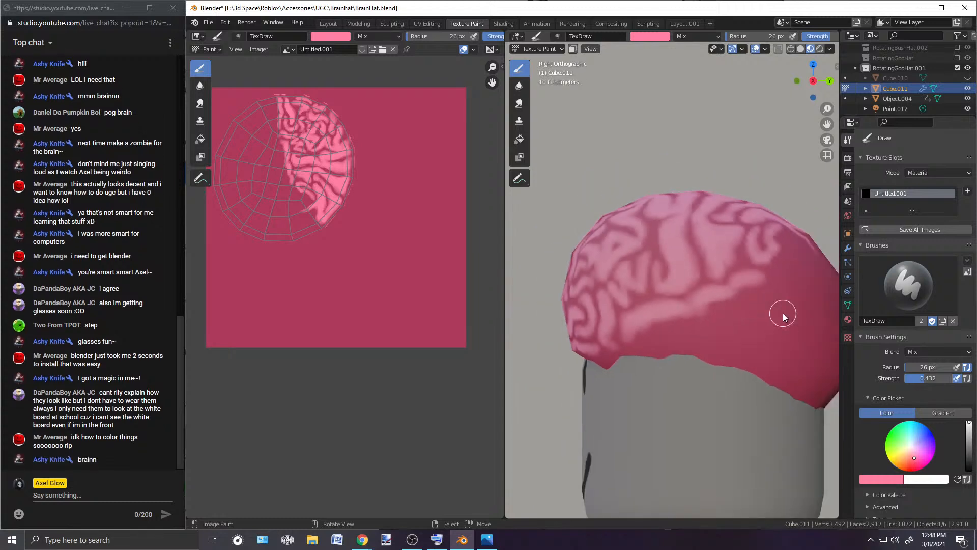
{"action": "scroll", "coordinate": [766, 303], "scroll_direction": "up", "scroll_amount": 5}
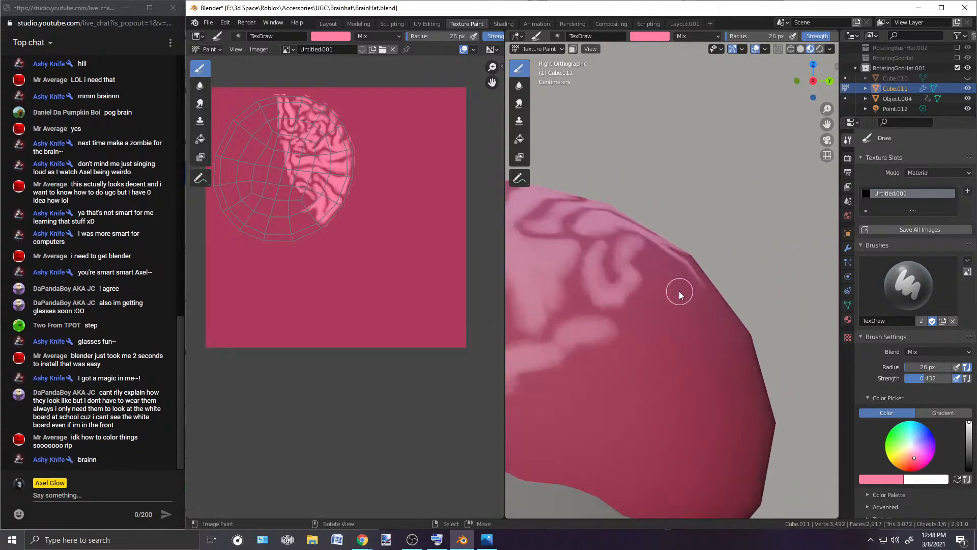
{"action": "middle_click_drag", "start_coordinate": [679, 291], "coordinate": [674, 356], "text": "shift"}
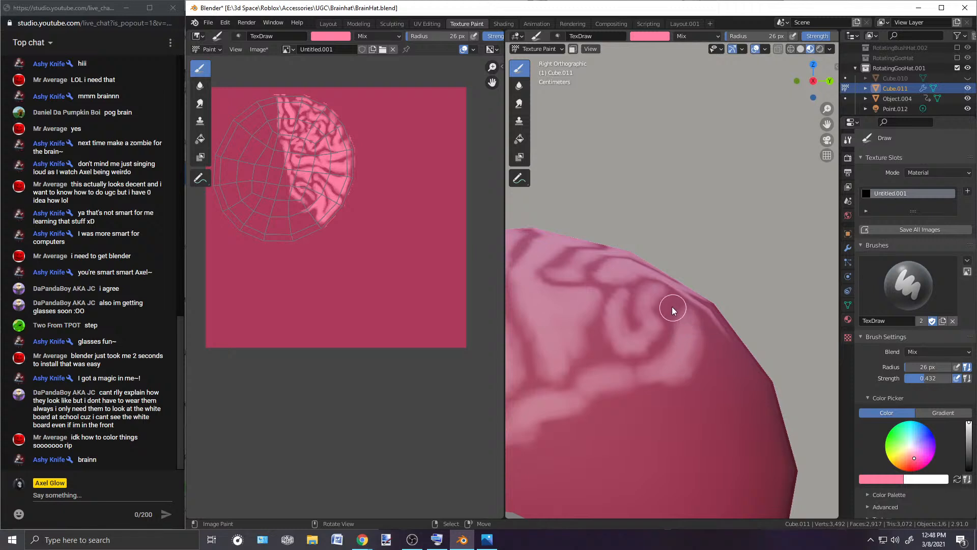
{"action": "middle_click_drag", "start_coordinate": [699, 314], "coordinate": [642, 343]}
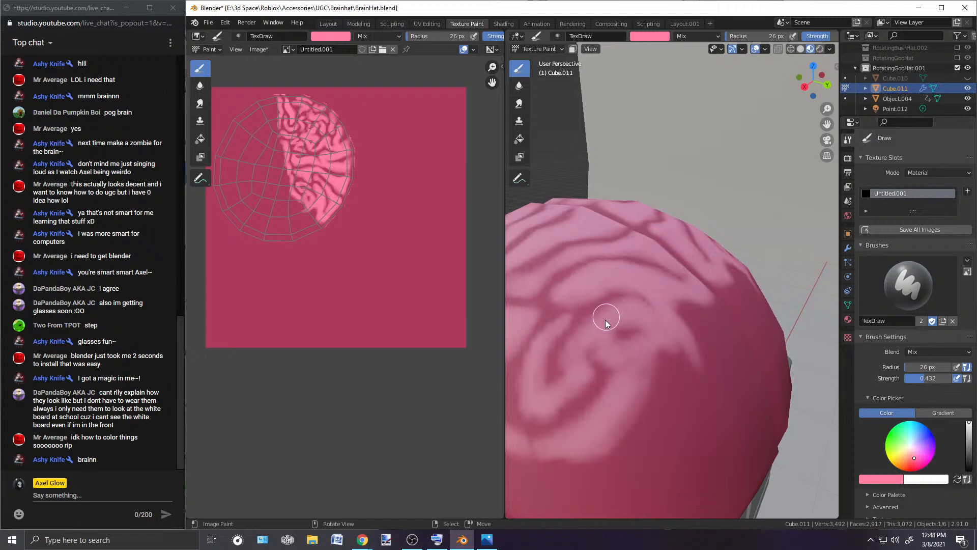
Step: From the right side view, paint a short light pink fold near the front lower rim with the 26 px brush
{"action": "middle_click_drag", "start_coordinate": [651, 348], "coordinate": [716, 350]}
{"action": "key", "text": "KP_3"}
{"action": "middle_click_drag", "start_coordinate": [656, 378], "coordinate": [697, 331], "text": "shift"}
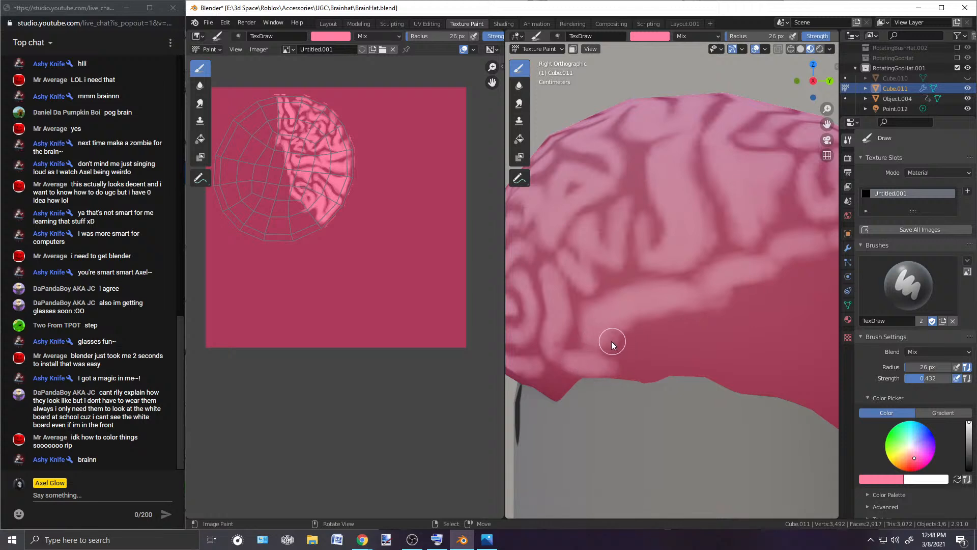
Step: Paint a second long light pink fold parallel below the first, sloping up toward the back, with the 26 px brush
{"action": "middle_click_drag", "start_coordinate": [696, 335], "coordinate": [649, 337], "text": "shift"}
{"action": "scroll", "coordinate": [628, 355], "scroll_direction": "down", "scroll_amount": 1}
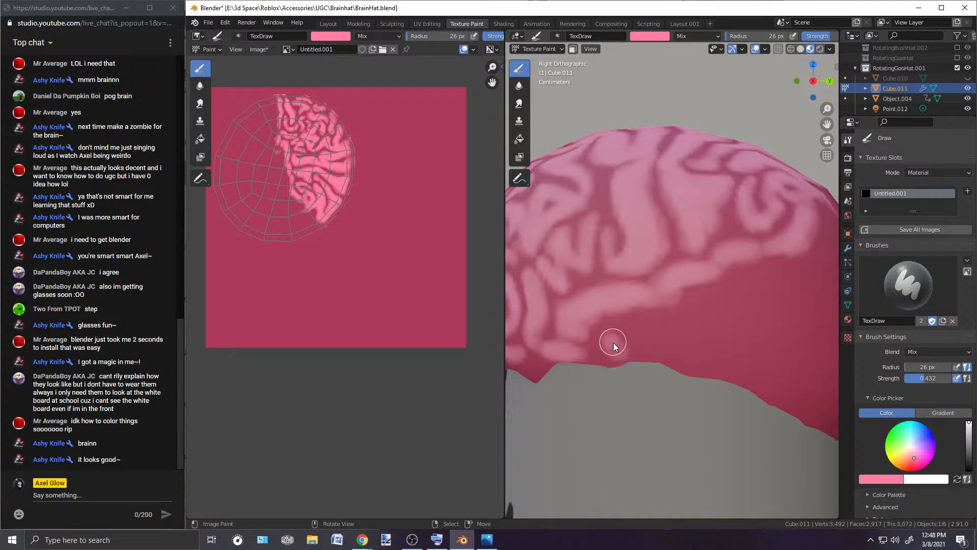
{"action": "scroll", "coordinate": [636, 350], "scroll_direction": "down", "scroll_amount": 1}
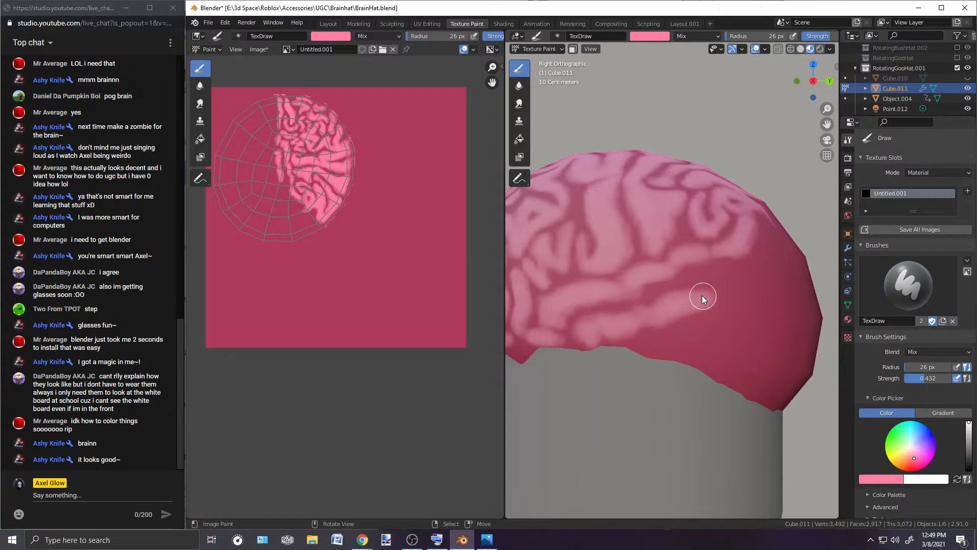
{"action": "left_click_drag", "start_coordinate": [711, 299], "coordinate": [711, 297]}
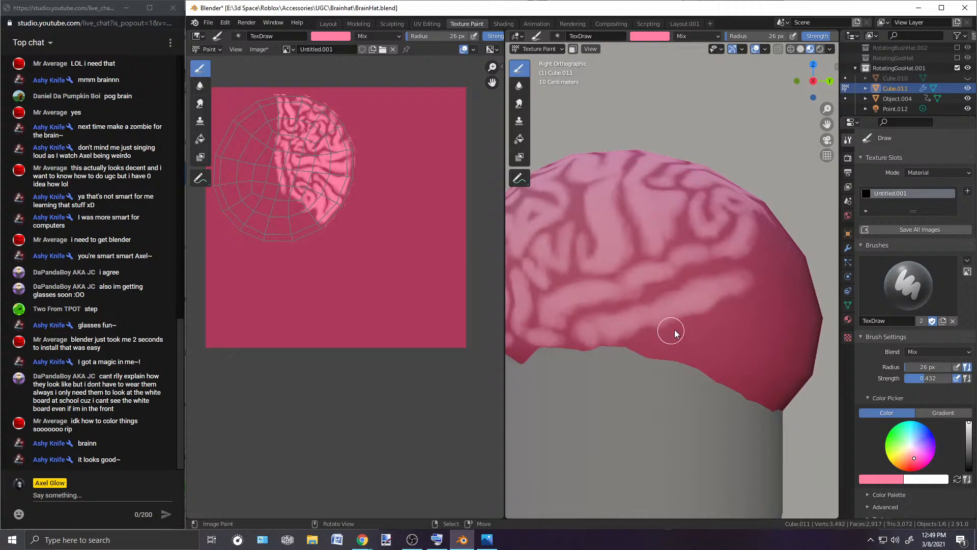
Step: Set the brush radius to 18 px and paint wavy light pink folds along the lower rim toward the back, undoing a stray stroke
{"action": "middle_click_drag", "start_coordinate": [746, 289], "coordinate": [697, 313], "text": "shift"}
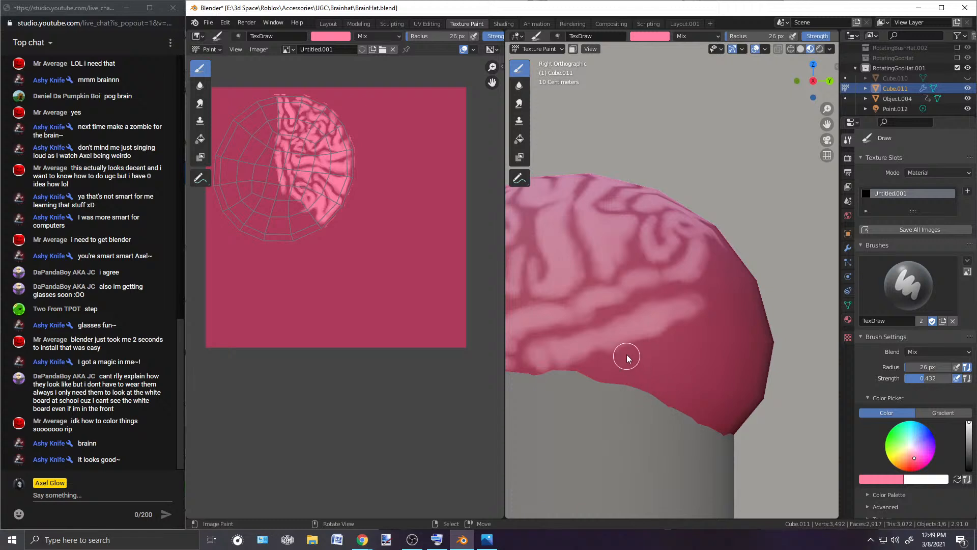
{"action": "key", "text": "bracketleft"}
{"action": "key", "text": "bracketleft"}
{"action": "mouse_move", "coordinate": [639, 349]}
{"action": "left_mouse_down"}
{"action": "mouse_move", "coordinate": [693, 343]}
{"action": "mouse_move", "coordinate": [645, 345]}
{"action": "mouse_move", "coordinate": [665, 350]}
{"action": "mouse_move", "coordinate": [617, 366]}
{"action": "mouse_move", "coordinate": [646, 392]}
{"action": "mouse_move", "coordinate": [628, 367]}
{"action": "mouse_move", "coordinate": [601, 367]}
{"action": "mouse_move", "coordinate": [622, 362]}
{"action": "mouse_move", "coordinate": [615, 375]}
{"action": "mouse_move", "coordinate": [594, 367]}
{"action": "mouse_move", "coordinate": [654, 371]}
{"action": "mouse_move", "coordinate": [645, 369]}
{"action": "left_mouse_up"}
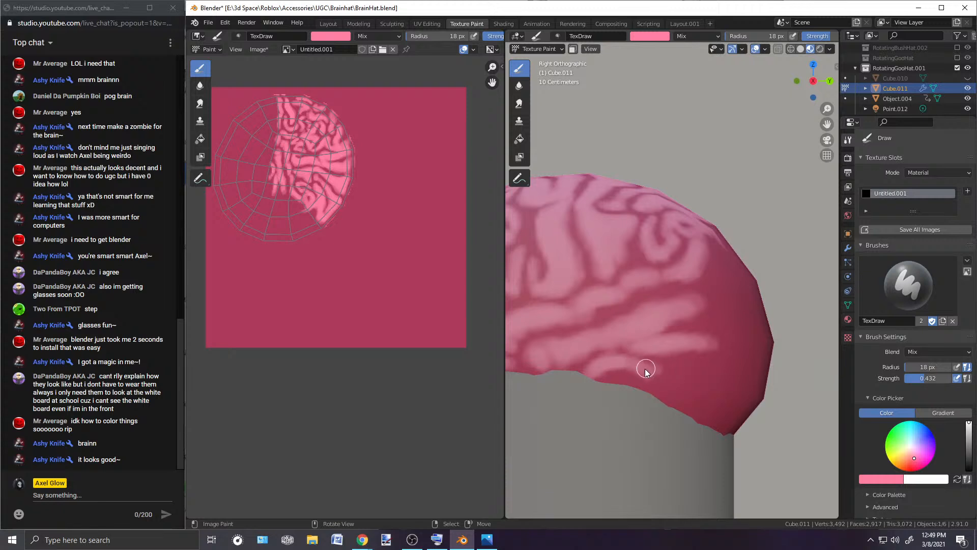
{"action": "mouse_move", "coordinate": [711, 355]}
{"action": "left_mouse_down"}
{"action": "mouse_move", "coordinate": [687, 366]}
{"action": "mouse_move", "coordinate": [748, 375]}
{"action": "left_mouse_up"}
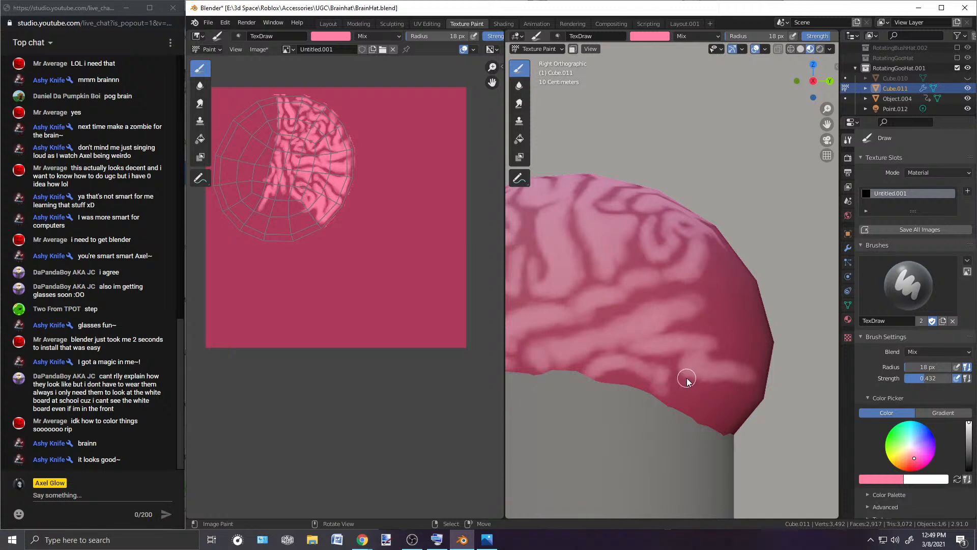
{"action": "key", "text": "ctrl+z"}
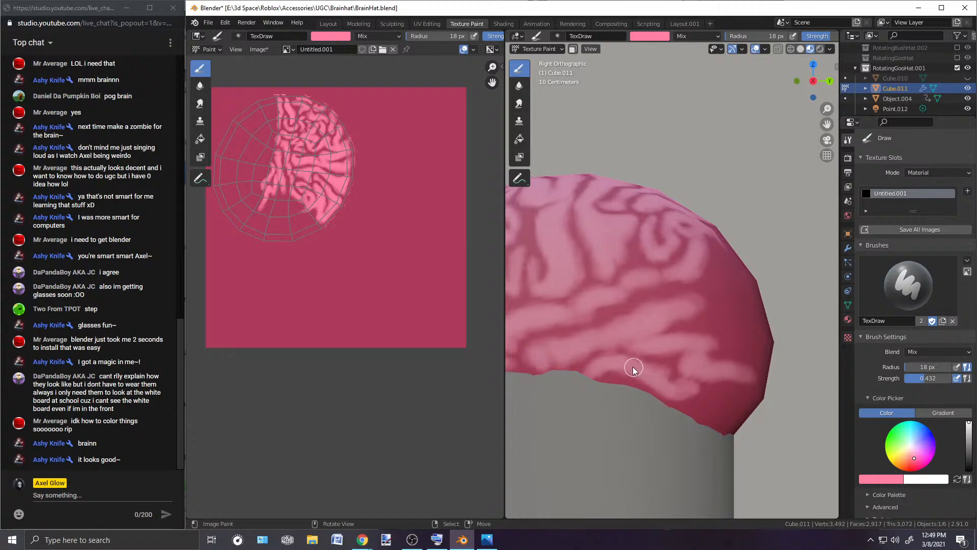
Step: Examine the brain hat's painted folds from the front, top, back and side for remaining bare areas
{"action": "scroll", "coordinate": [617, 379], "scroll_direction": "down", "scroll_amount": 3}
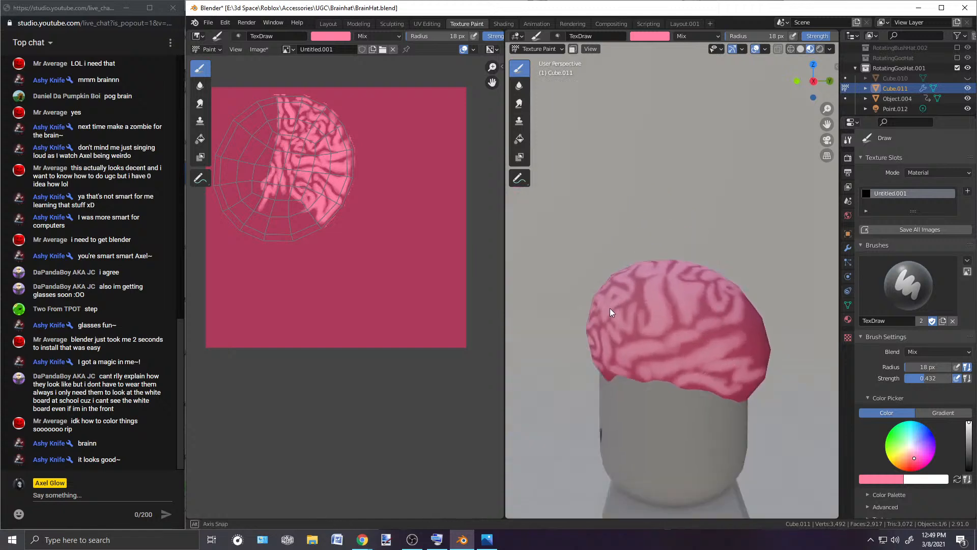
{"action": "middle_click_drag", "start_coordinate": [606, 306], "coordinate": [742, 332]}
{"action": "scroll", "coordinate": [742, 331], "scroll_direction": "down", "scroll_amount": 4}
{"action": "scroll", "coordinate": [767, 388], "scroll_direction": "up", "scroll_amount": 5}
{"action": "middle_click_drag", "start_coordinate": [719, 391], "coordinate": [712, 343]}
{"action": "scroll", "coordinate": [707, 345], "scroll_direction": "up", "scroll_amount": 5}
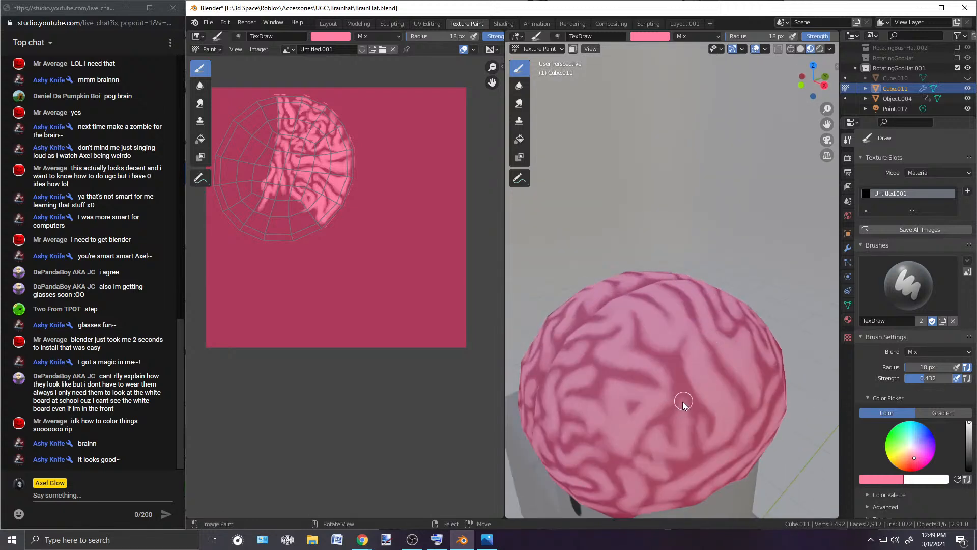
{"action": "scroll", "coordinate": [686, 415], "scroll_direction": "down", "scroll_amount": 3}
{"action": "middle_click_drag", "start_coordinate": [694, 398], "coordinate": [602, 355]}
{"action": "scroll", "coordinate": [658, 374], "scroll_direction": "up", "scroll_amount": 3}
{"action": "scroll", "coordinate": [651, 375], "scroll_direction": "down", "scroll_amount": 3}
{"action": "scroll", "coordinate": [653, 379], "scroll_direction": "up", "scroll_amount": 3}
{"action": "scroll", "coordinate": [596, 356], "scroll_direction": "up", "scroll_amount": 2}
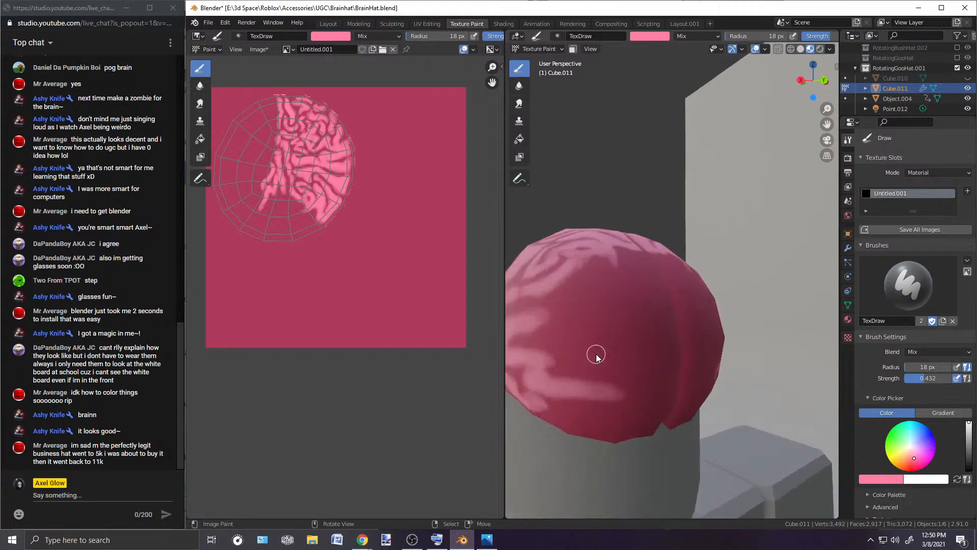
{"action": "scroll", "coordinate": [596, 356], "scroll_direction": "down", "scroll_amount": 1}
{"action": "middle_click_drag", "start_coordinate": [597, 356], "coordinate": [612, 366]}
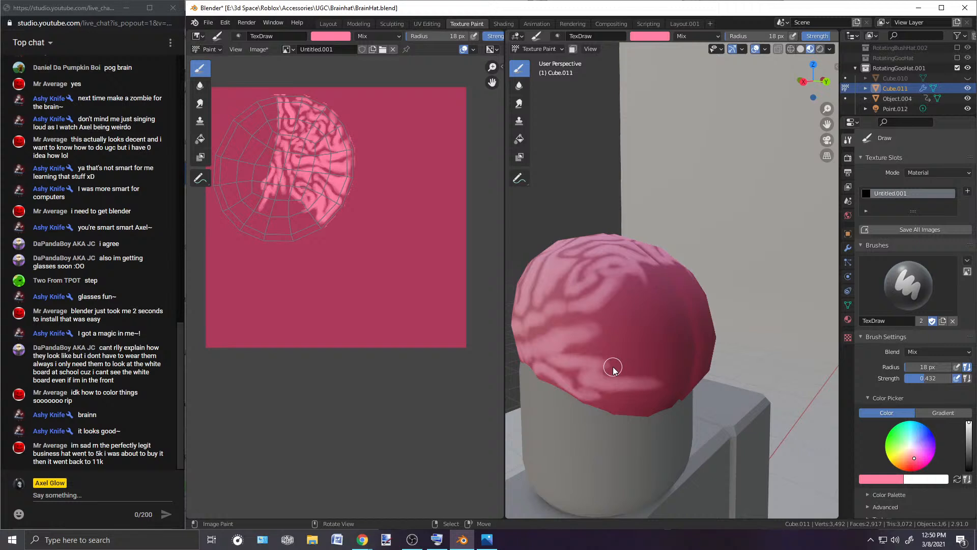
{"action": "scroll", "coordinate": [617, 367], "scroll_direction": "up", "scroll_amount": 1}
{"action": "scroll", "coordinate": [642, 404], "scroll_direction": "up", "scroll_amount": 2}
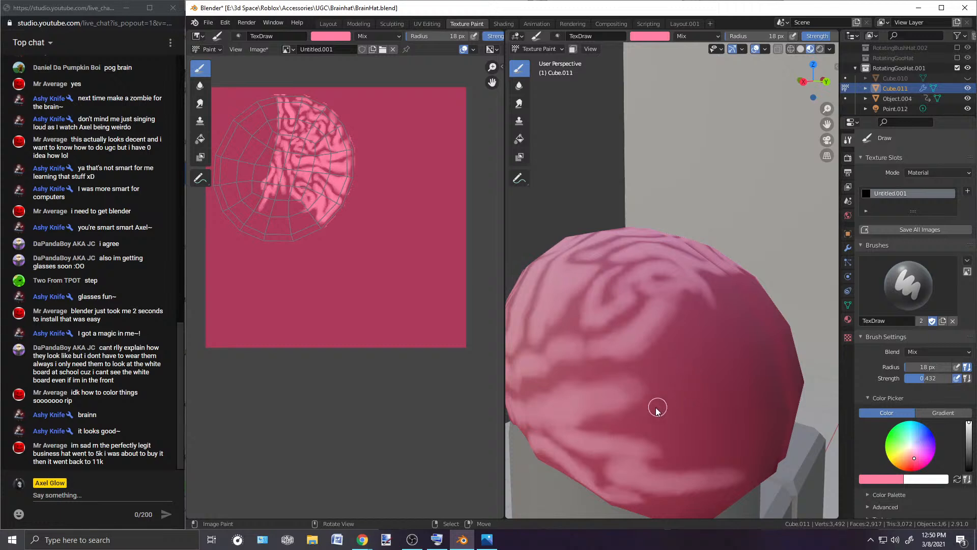
{"action": "scroll", "coordinate": [661, 413], "scroll_direction": "down", "scroll_amount": 1}
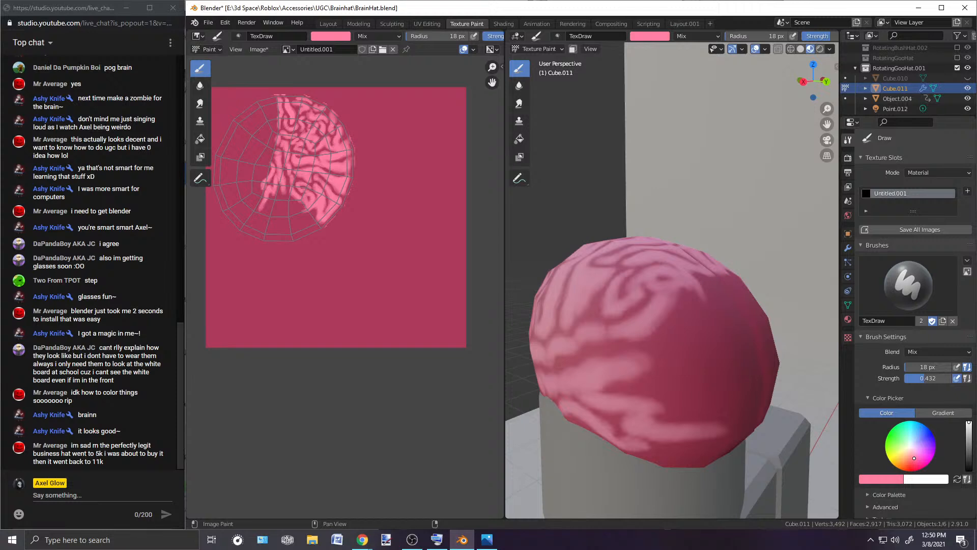
{"action": "middle_click_drag", "start_coordinate": [642, 326], "coordinate": [690, 317]}
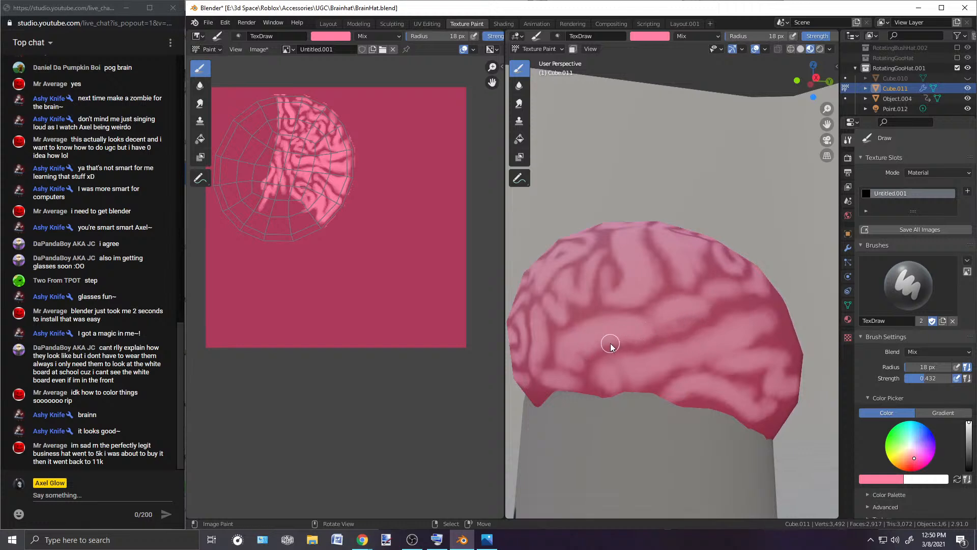
Step: Extend the lower side folds toward the back of the brain with wavy light pink strokes using the 18 px brush
{"action": "middle_click_drag", "start_coordinate": [582, 353], "coordinate": [686, 344]}
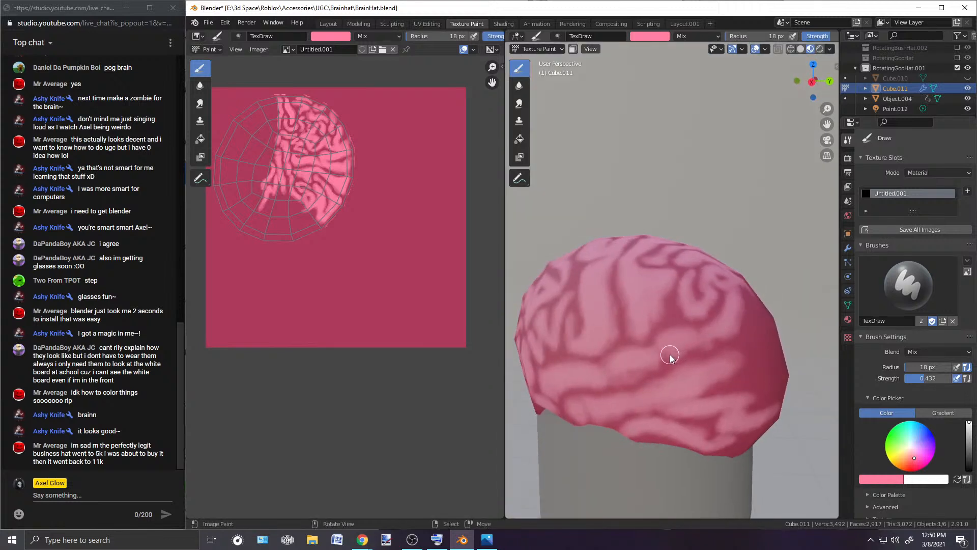
{"action": "middle_click_drag", "start_coordinate": [670, 356], "coordinate": [645, 374]}
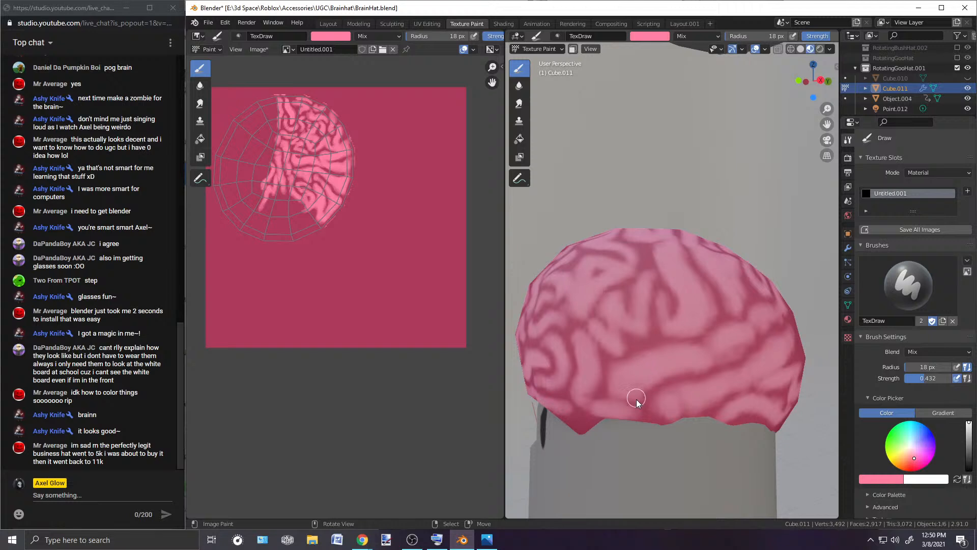
{"action": "middle_click_drag", "start_coordinate": [640, 403], "coordinate": [602, 413]}
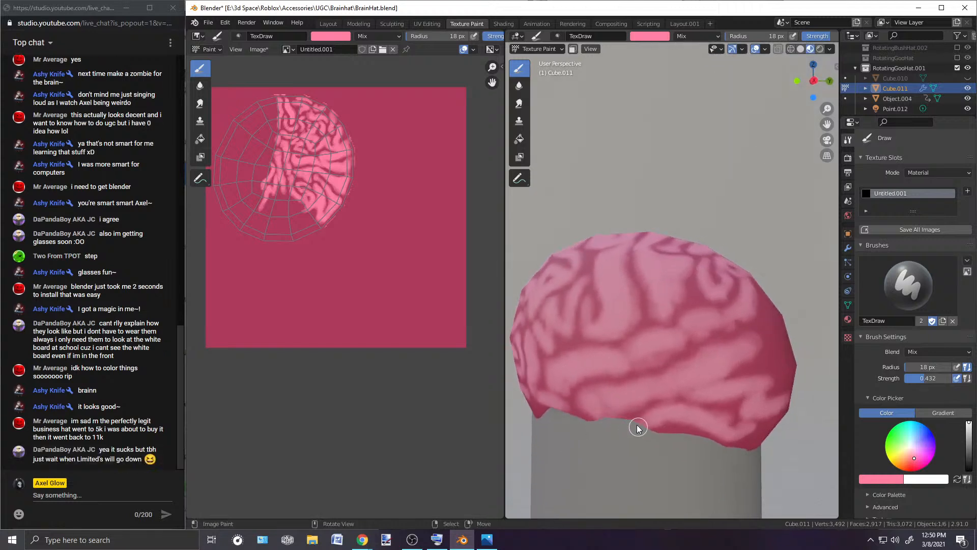
{"action": "mouse_move", "coordinate": [662, 342]}
{"action": "middle_mouse_down"}
{"action": "mouse_move", "coordinate": [687, 333]}
{"action": "mouse_move", "coordinate": [611, 337]}
{"action": "mouse_move", "coordinate": [663, 324]}
{"action": "mouse_move", "coordinate": [646, 327]}
{"action": "mouse_move", "coordinate": [694, 331]}
{"action": "mouse_move", "coordinate": [676, 365]}
{"action": "mouse_move", "coordinate": [667, 361]}
{"action": "mouse_move", "coordinate": [696, 426]}
{"action": "mouse_move", "coordinate": [737, 468]}
{"action": "mouse_move", "coordinate": [662, 383]}
{"action": "middle_mouse_up"}
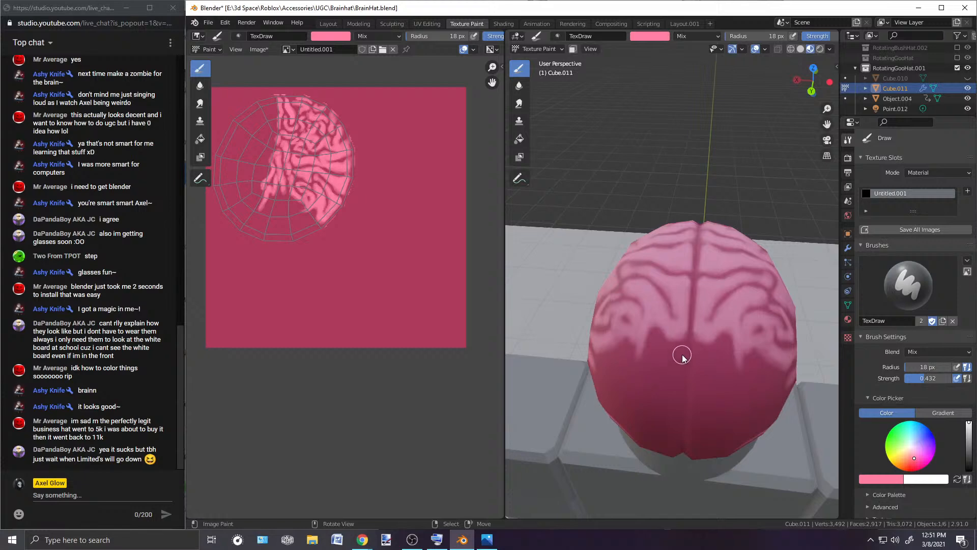
{"action": "mouse_move", "coordinate": [659, 406]}
{"action": "middle_mouse_down"}
{"action": "mouse_move", "coordinate": [776, 361]}
{"action": "mouse_move", "coordinate": [714, 362]}
{"action": "mouse_move", "coordinate": [682, 377]}
{"action": "middle_mouse_up"}
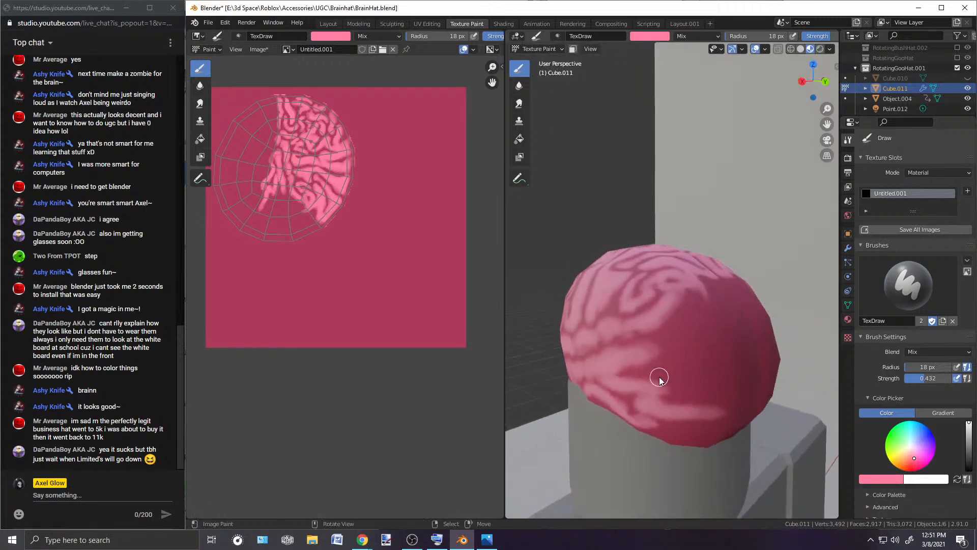
{"action": "mouse_move", "coordinate": [663, 368]}
{"action": "left_mouse_down"}
{"action": "mouse_move", "coordinate": [636, 359]}
{"action": "mouse_move", "coordinate": [682, 353]}
{"action": "mouse_move", "coordinate": [676, 377]}
{"action": "mouse_move", "coordinate": [667, 366]}
{"action": "mouse_move", "coordinate": [678, 371]}
{"action": "left_mouse_up"}
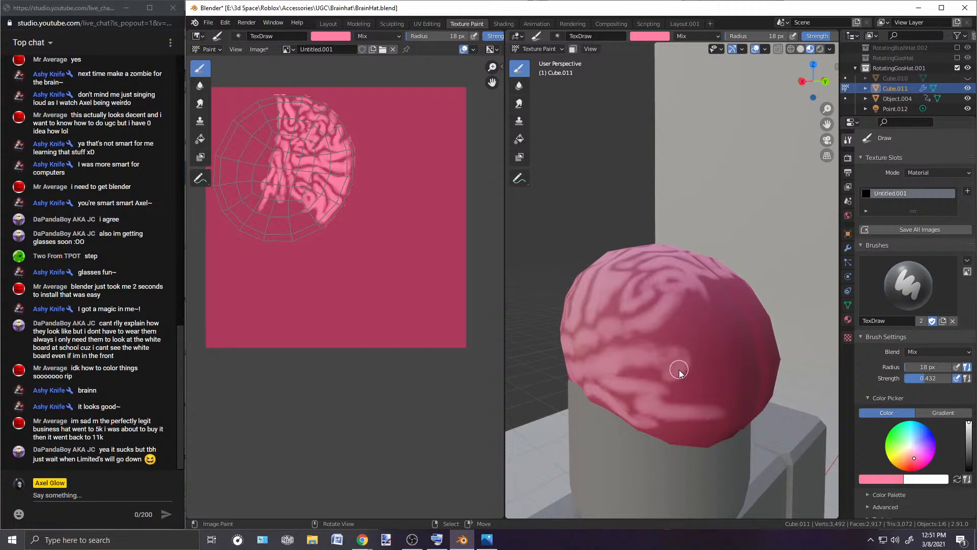
{"action": "mouse_move", "coordinate": [685, 367]}
{"action": "left_mouse_down"}
{"action": "mouse_move", "coordinate": [659, 354]}
{"action": "mouse_move", "coordinate": [675, 374]}
{"action": "mouse_move", "coordinate": [684, 359]}
{"action": "mouse_move", "coordinate": [673, 338]}
{"action": "mouse_move", "coordinate": [657, 352]}
{"action": "left_mouse_up"}
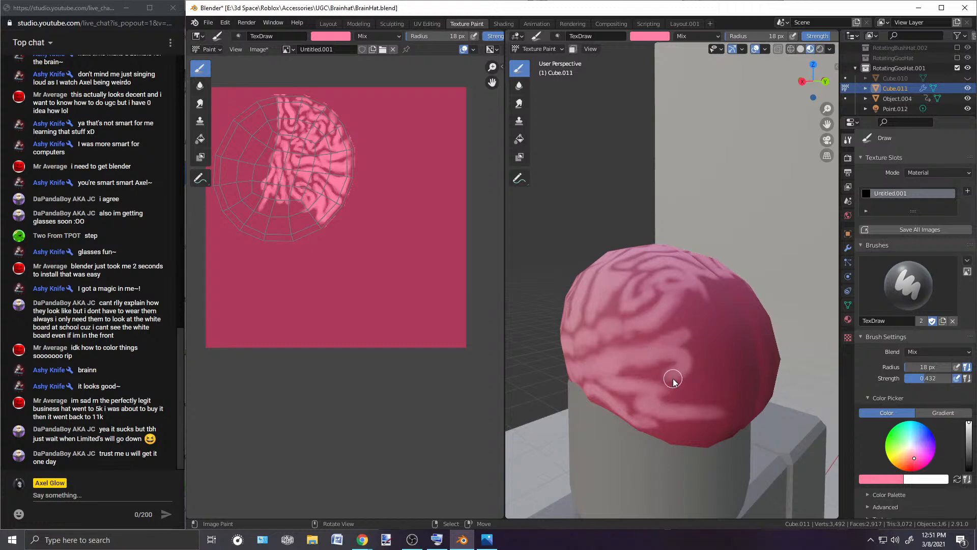
{"action": "mouse_move", "coordinate": [673, 377]}
{"action": "left_mouse_down"}
{"action": "mouse_move", "coordinate": [676, 388]}
{"action": "mouse_move", "coordinate": [713, 388]}
{"action": "mouse_move", "coordinate": [676, 395]}
{"action": "mouse_move", "coordinate": [718, 394]}
{"action": "mouse_move", "coordinate": [687, 353]}
{"action": "mouse_move", "coordinate": [687, 371]}
{"action": "mouse_move", "coordinate": [699, 364]}
{"action": "left_mouse_up"}
Step: Paint an upright light pink fold on the rear side and a second fold arching around it toward the back center
{"action": "scroll", "coordinate": [720, 341], "scroll_direction": "up", "scroll_amount": 1}
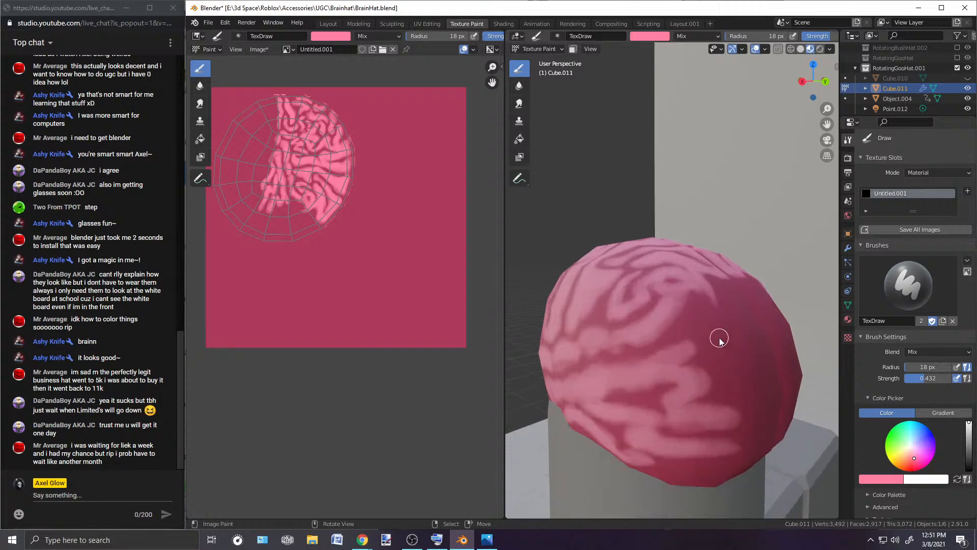
{"action": "scroll", "coordinate": [714, 345], "scroll_direction": "down", "scroll_amount": 2}
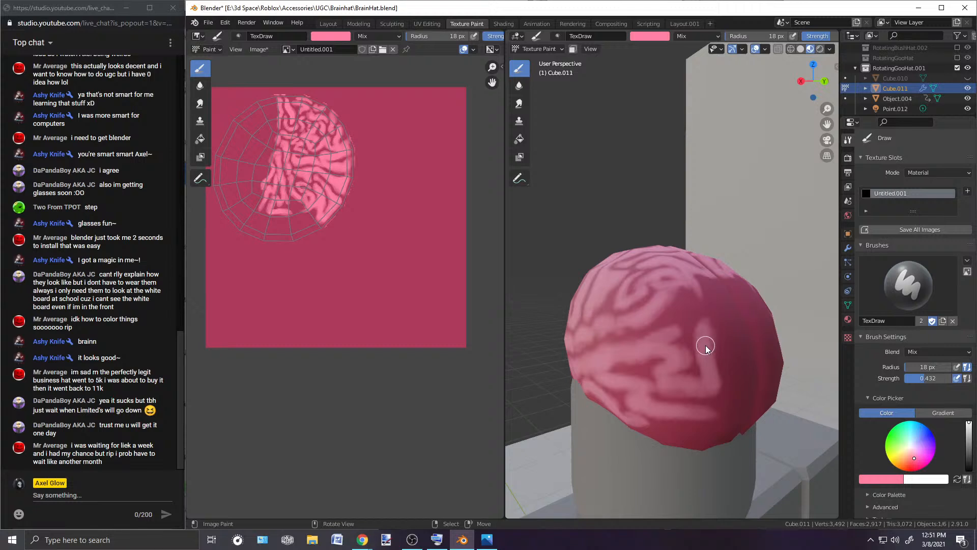
{"action": "middle_click_drag", "start_coordinate": [701, 333], "coordinate": [695, 369]}
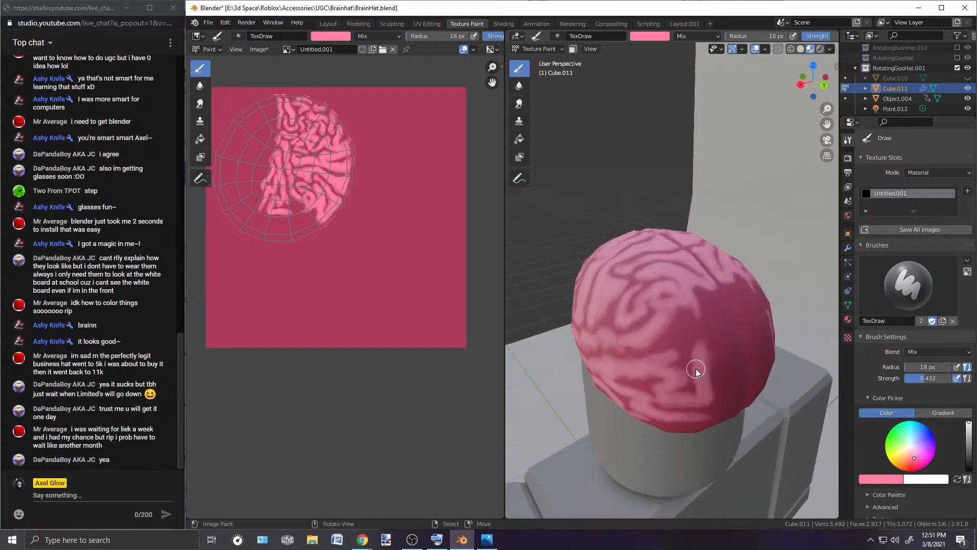
{"action": "scroll", "coordinate": [695, 368], "scroll_direction": "up", "scroll_amount": 1}
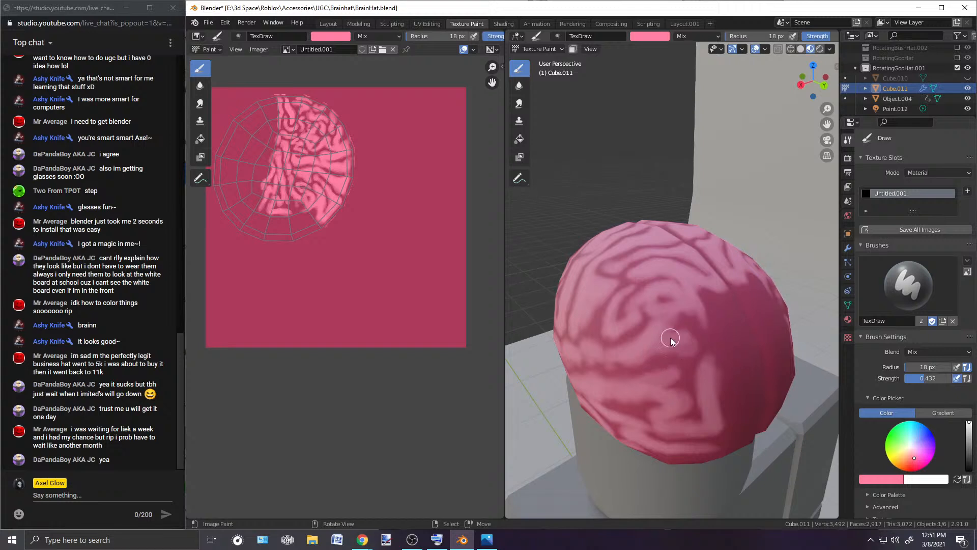
{"action": "mouse_move", "coordinate": [725, 326]}
{"action": "middle_mouse_down"}
{"action": "mouse_move", "coordinate": [678, 316]}
{"action": "mouse_move", "coordinate": [703, 334]}
{"action": "mouse_move", "coordinate": [679, 349]}
{"action": "mouse_move", "coordinate": [682, 362]}
{"action": "mouse_move", "coordinate": [726, 345]}
{"action": "mouse_move", "coordinate": [700, 336]}
{"action": "middle_mouse_up"}
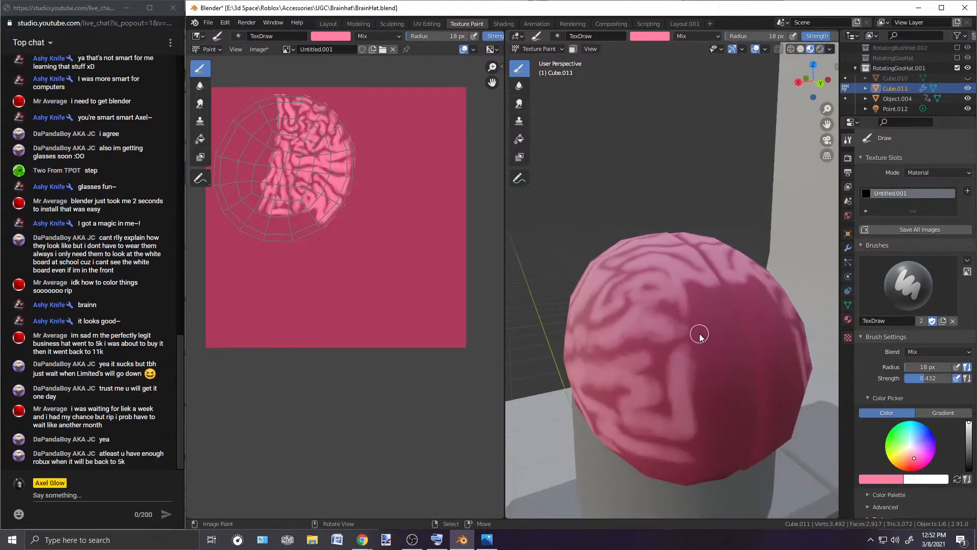
{"action": "mouse_move", "coordinate": [674, 333]}
{"action": "left_mouse_down"}
{"action": "mouse_move", "coordinate": [701, 346]}
{"action": "mouse_move", "coordinate": [692, 339]}
{"action": "left_mouse_up"}
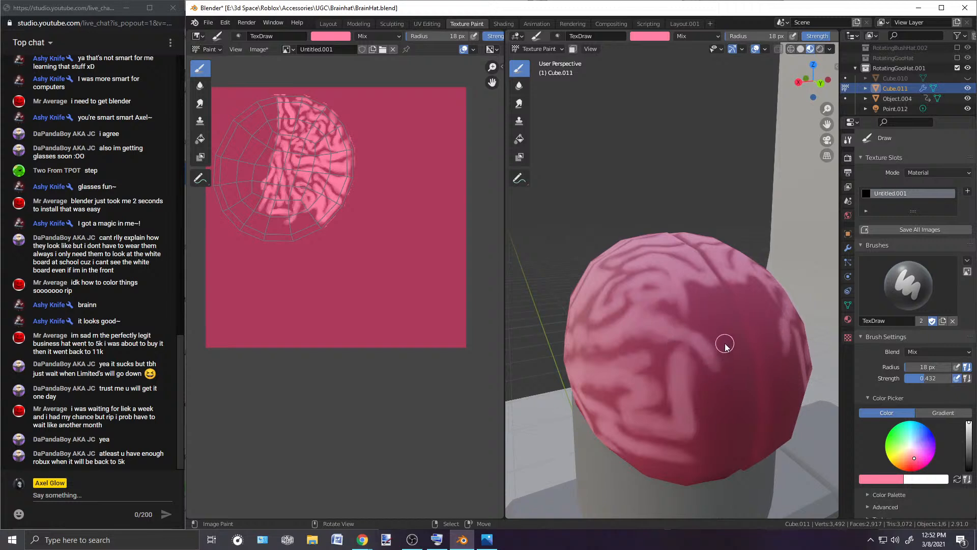
{"action": "mouse_move", "coordinate": [726, 381]}
{"action": "middle_mouse_down"}
{"action": "mouse_move", "coordinate": [746, 364]}
{"action": "mouse_move", "coordinate": [685, 364]}
{"action": "middle_mouse_up"}
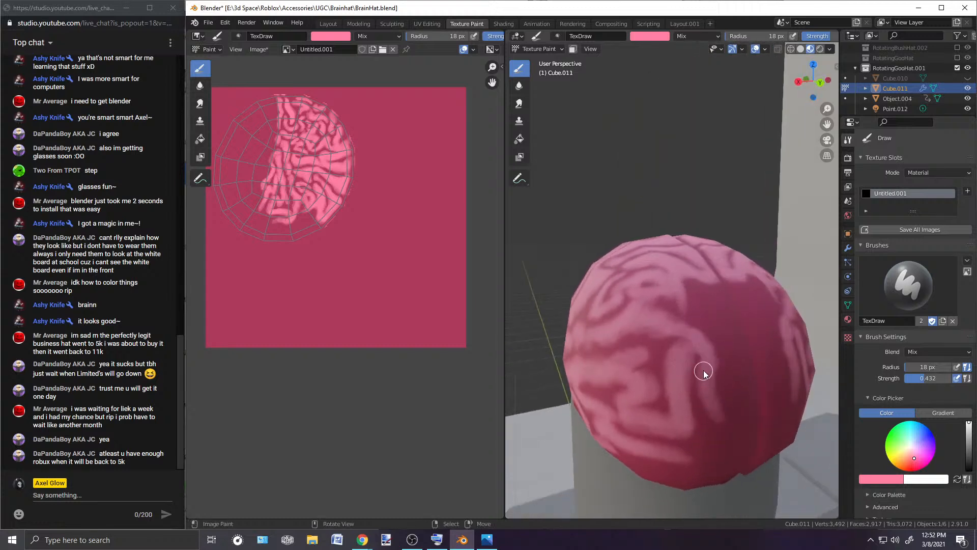
Step: Examine the painted folds on the brain hat from the side and the front, both close up and at a distance
{"action": "middle_click_drag", "start_coordinate": [666, 404], "coordinate": [709, 398]}
{"action": "scroll", "coordinate": [708, 398], "scroll_direction": "down", "scroll_amount": 4}
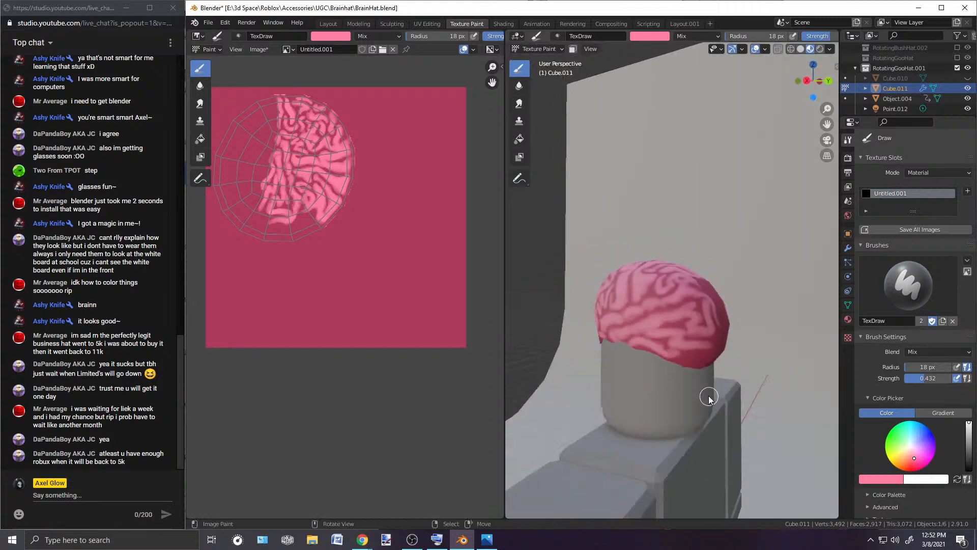
{"action": "scroll", "coordinate": [615, 384], "scroll_direction": "down", "scroll_amount": 3}
{"action": "middle_click_drag", "start_coordinate": [610, 384], "coordinate": [664, 399]}
{"action": "scroll", "coordinate": [663, 344], "scroll_direction": "up", "scroll_amount": 6}
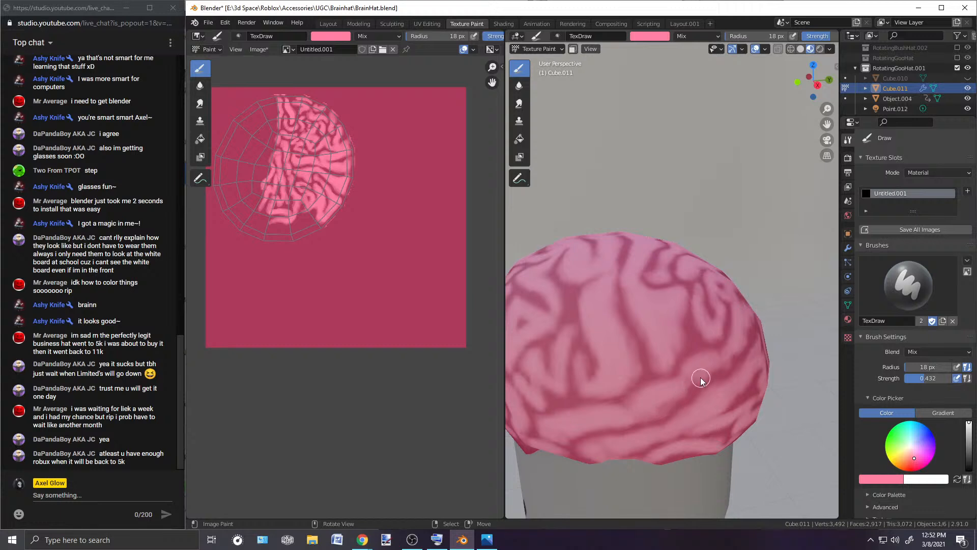
{"action": "scroll", "coordinate": [710, 366], "scroll_direction": "down", "scroll_amount": 6}
{"action": "middle_click_drag", "start_coordinate": [711, 367], "coordinate": [692, 337]}
{"action": "scroll", "coordinate": [702, 318], "scroll_direction": "up", "scroll_amount": 5}
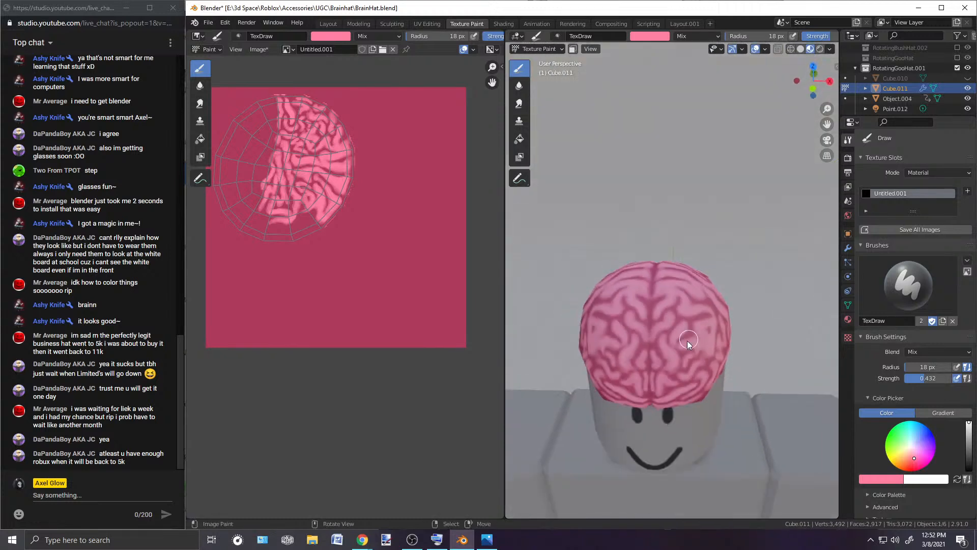
{"action": "scroll", "coordinate": [692, 337], "scroll_direction": "down", "scroll_amount": 5}
Step: Look at the hat through the scene camera and play the turntable animation briefly to check how the hat moves with the dummy
{"action": "key", "text": "KP_0"}
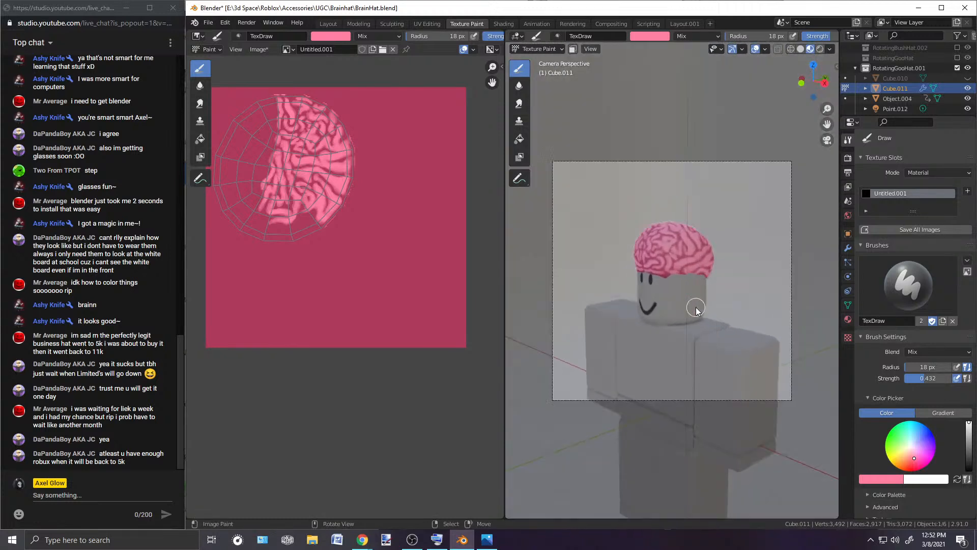
{"action": "scroll", "coordinate": [696, 309], "scroll_direction": "up", "scroll_amount": 2}
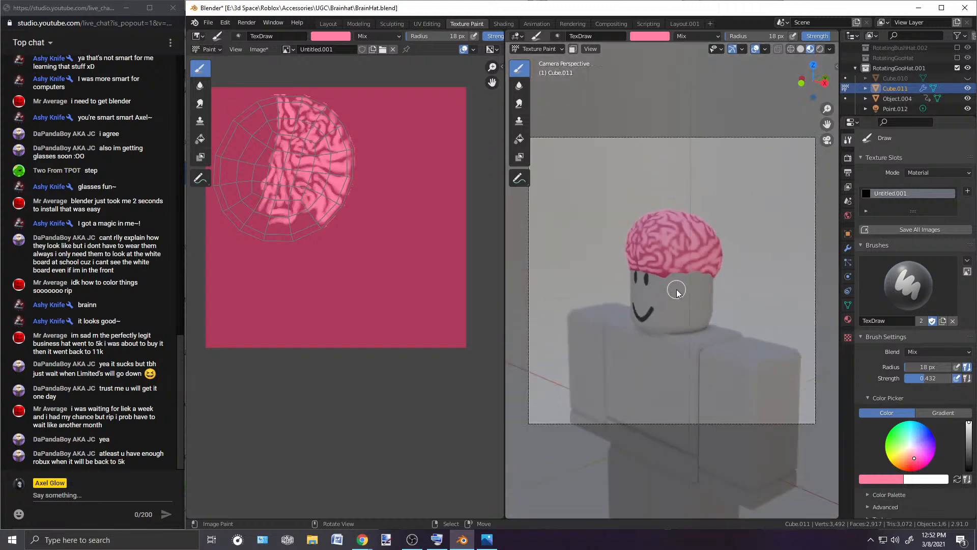
{"action": "scroll", "coordinate": [676, 291], "scroll_direction": "up", "scroll_amount": 2}
{"action": "key", "text": "space"}
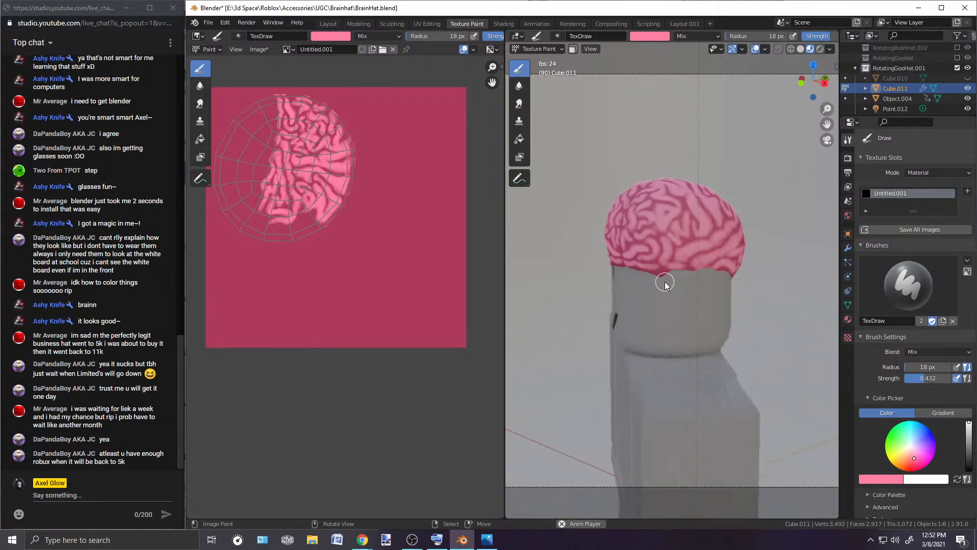
{"action": "key", "text": "space"}
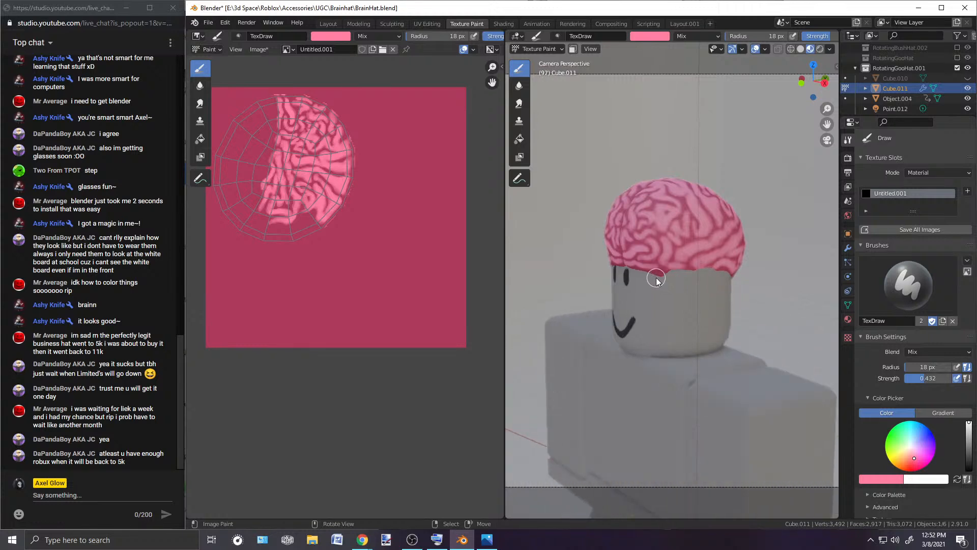
Step: Switch to the Layout workspace, enlarge the timeline and set the current frame to 1
{"action": "left_click", "coordinate": [270, 23]}
{"action": "left_click", "coordinate": [328, 24]}
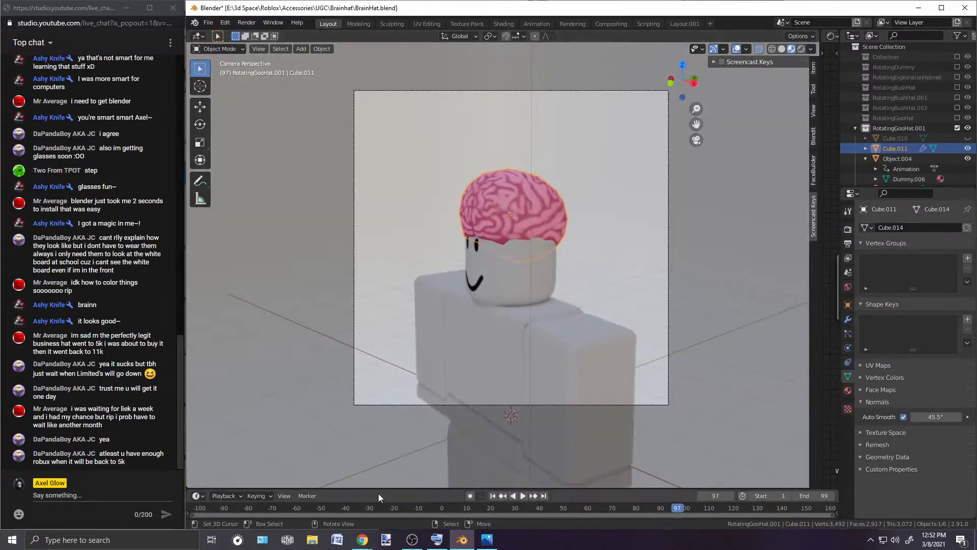
{"action": "left_click_drag", "start_coordinate": [377, 489], "coordinate": [611, 370]}
{"action": "left_click_drag", "start_coordinate": [633, 401], "coordinate": [445, 399]}
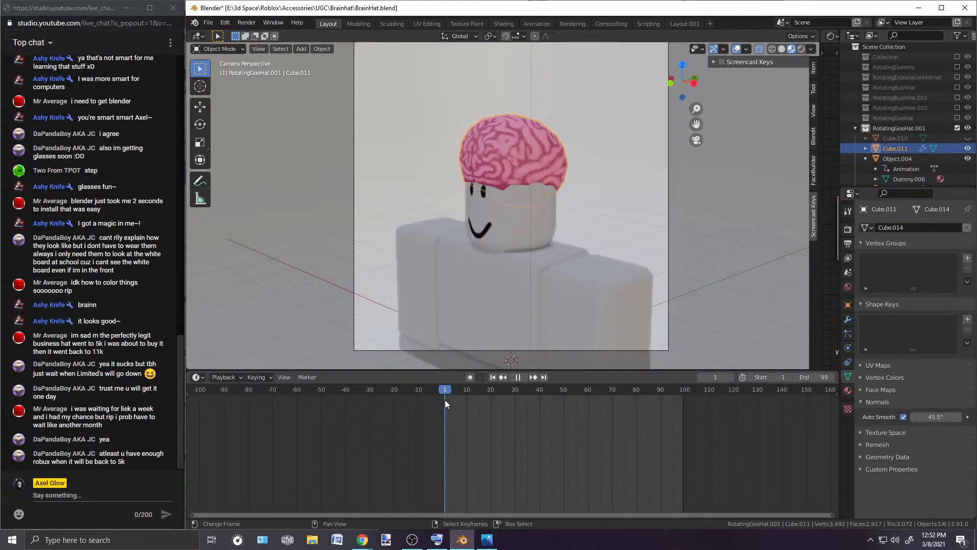
Step: Add the dummy to the selection as the active object and parent the brain hat to it with the Object type
{"action": "left_click", "coordinate": [503, 216], "text": "shift"}
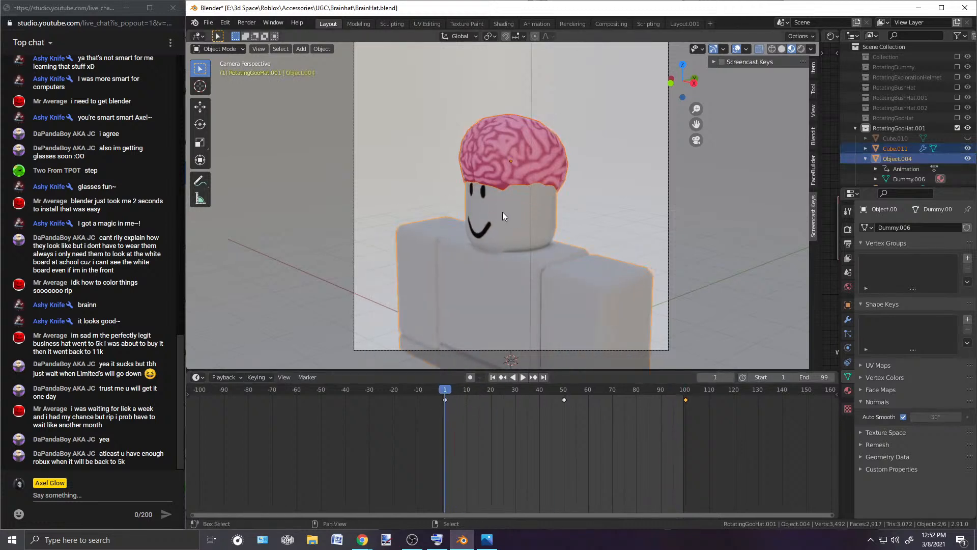
{"action": "key", "text": "ctrl+p"}
{"action": "left_click", "coordinate": [598, 191]}
Step: Play the turntable animation through the camera to check that the brain hat rotates with the dummy
{"action": "key", "text": "space"}
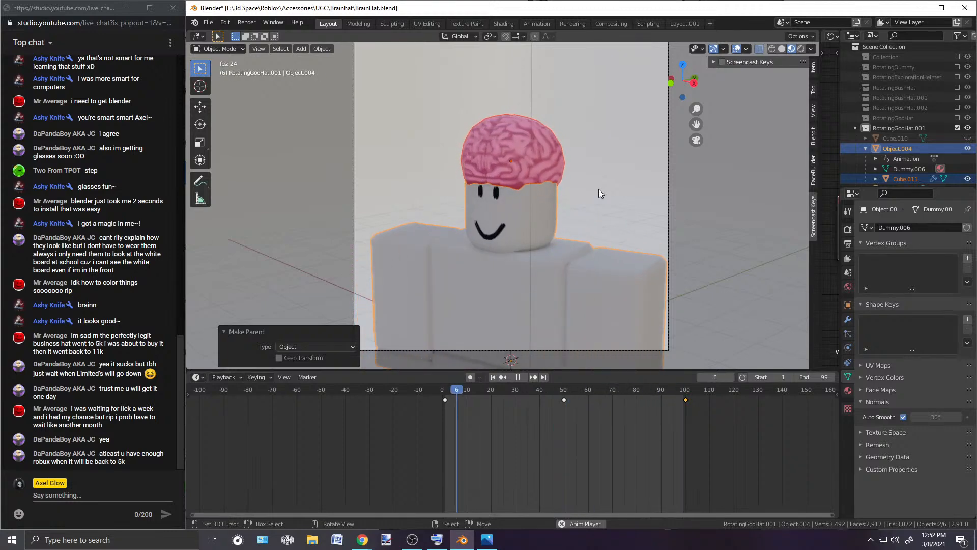
{"action": "key", "text": "space"}
{"action": "key", "text": "KP_0"}
{"action": "key", "text": "space"}
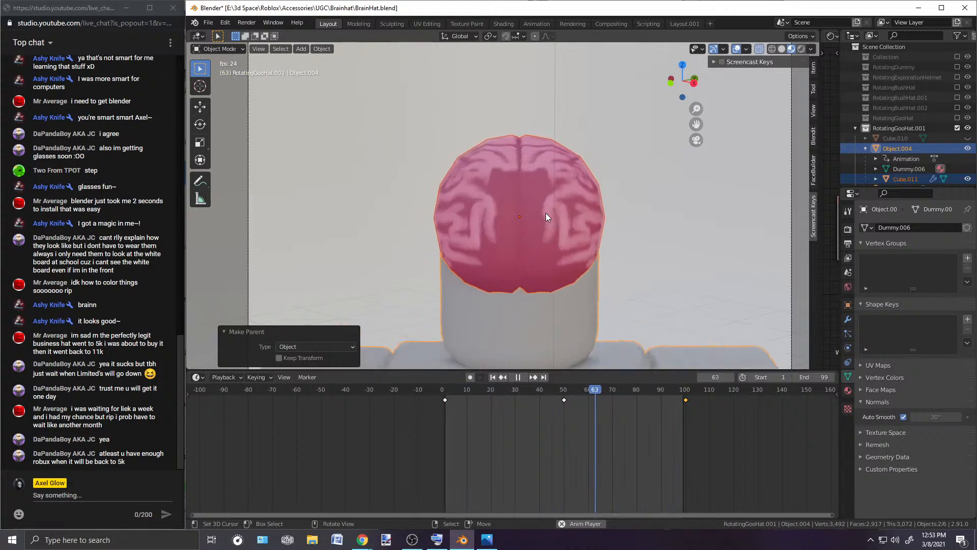
{"action": "key", "text": "space"}
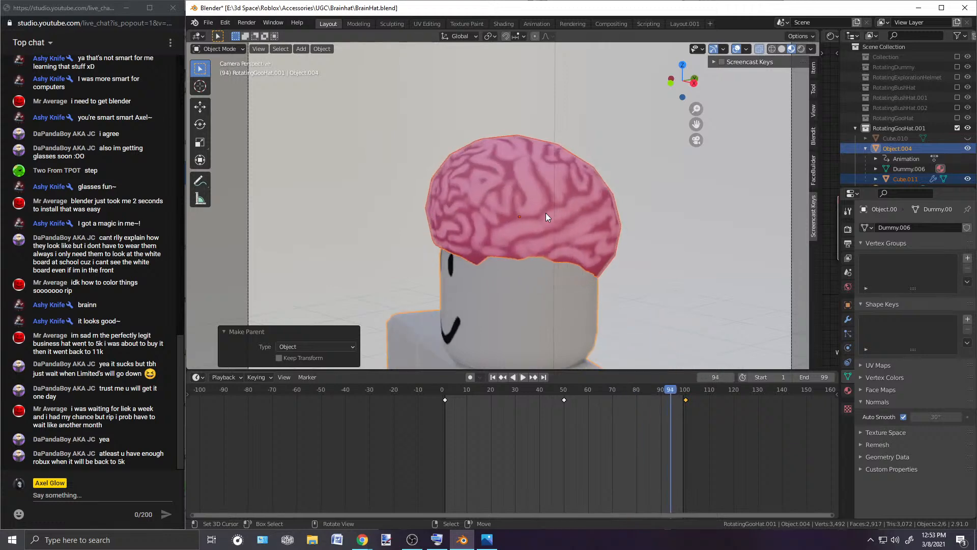
Step: Examine the back of the brain hat up close for areas that still lack painted folds
{"action": "scroll", "coordinate": [522, 203], "scroll_direction": "up", "scroll_amount": 2}
{"action": "scroll", "coordinate": [591, 188], "scroll_direction": "down", "scroll_amount": 5}
{"action": "middle_click_drag", "start_coordinate": [591, 188], "coordinate": [447, 185]}
{"action": "scroll", "coordinate": [459, 135], "scroll_direction": "up", "scroll_amount": 5}
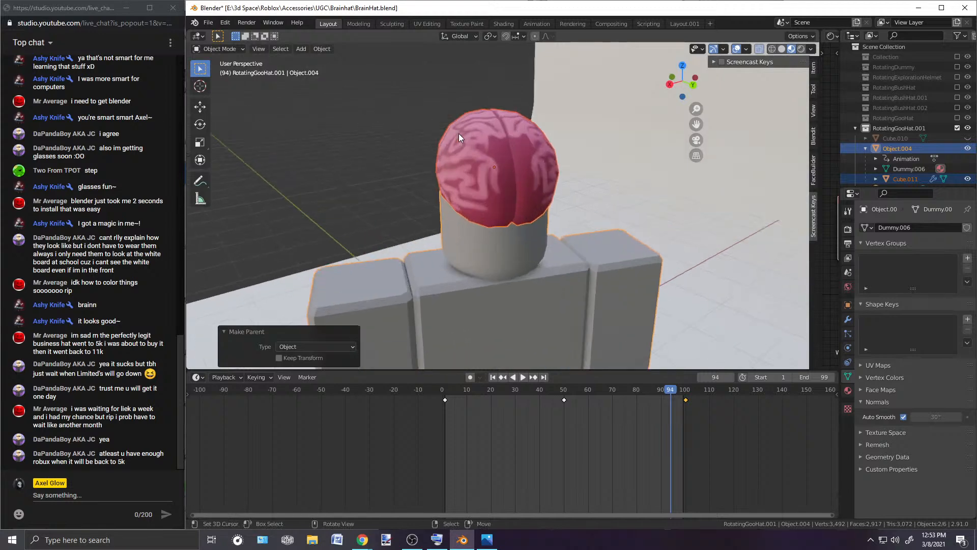
{"action": "middle_click_drag", "start_coordinate": [513, 142], "coordinate": [527, 191], "text": "shift"}
{"action": "scroll", "coordinate": [597, 202], "scroll_direction": "up", "scroll_amount": 2}
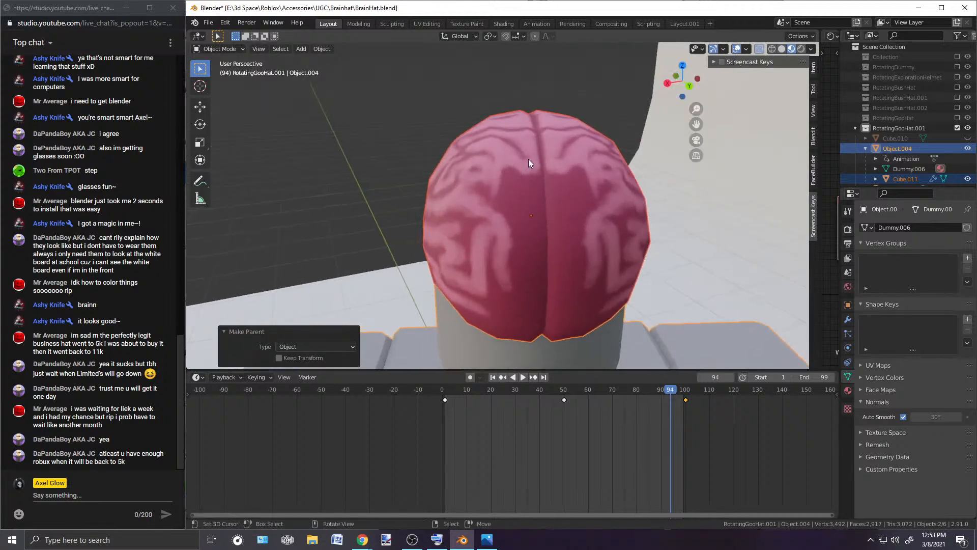
{"action": "scroll", "coordinate": [528, 159], "scroll_direction": "up", "scroll_amount": 3}
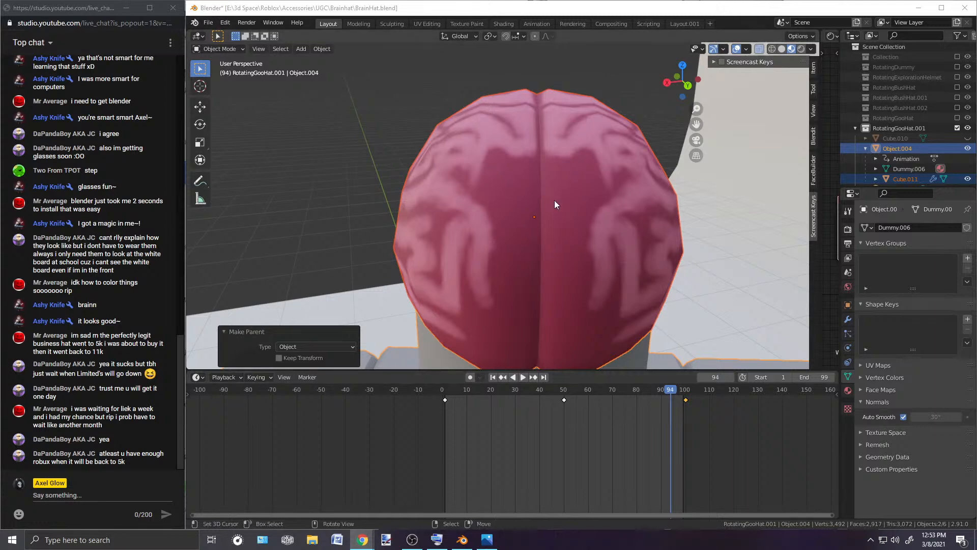
{"action": "middle_click_drag", "start_coordinate": [550, 224], "coordinate": [468, 239]}
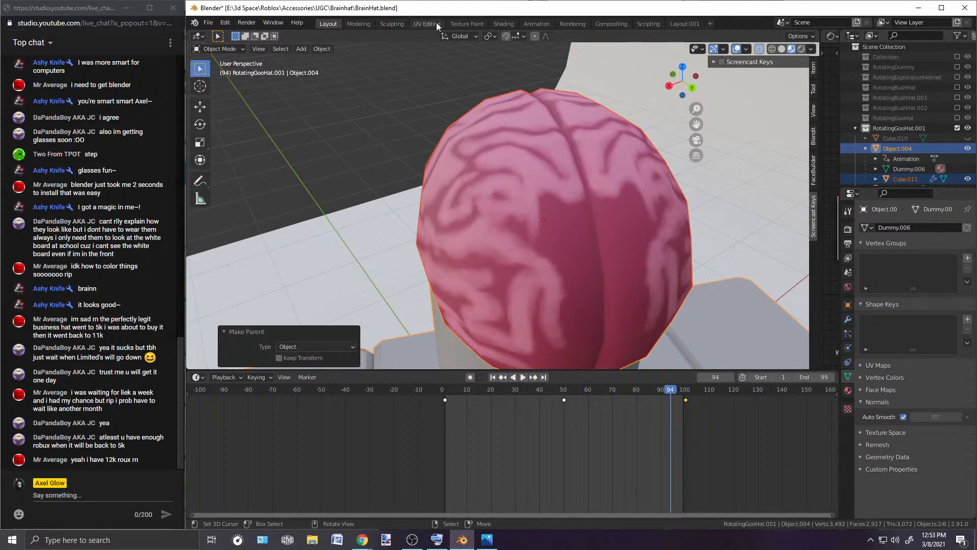
Step: Return to the Texture Paint workspace, set the brush radius to 24 px and try a dab on the bare back of the brain
{"action": "left_click", "coordinate": [467, 23]}
{"action": "middle_click_drag", "start_coordinate": [662, 227], "coordinate": [669, 234]}
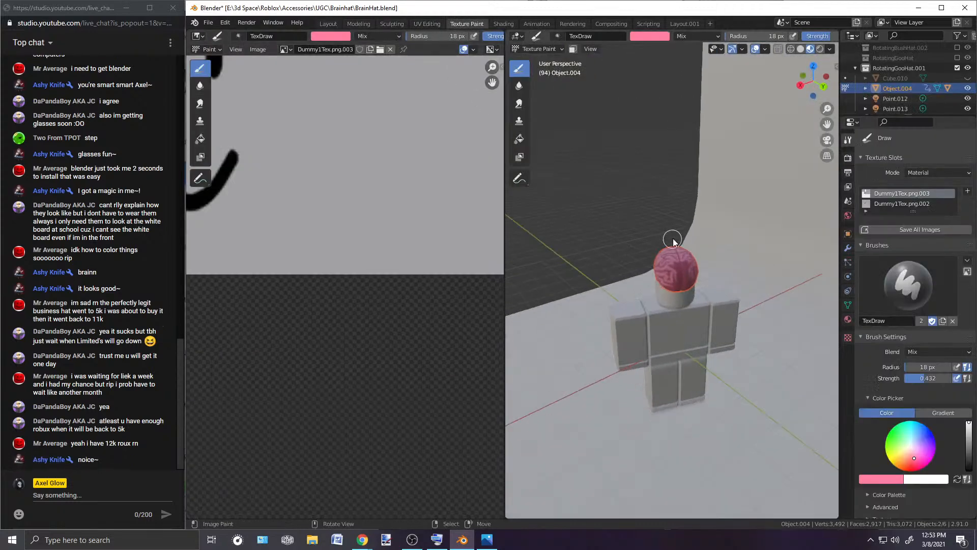
{"action": "scroll", "coordinate": [672, 229], "scroll_direction": "up", "scroll_amount": 5}
{"action": "scroll", "coordinate": [680, 223], "scroll_direction": "up", "scroll_amount": 3}
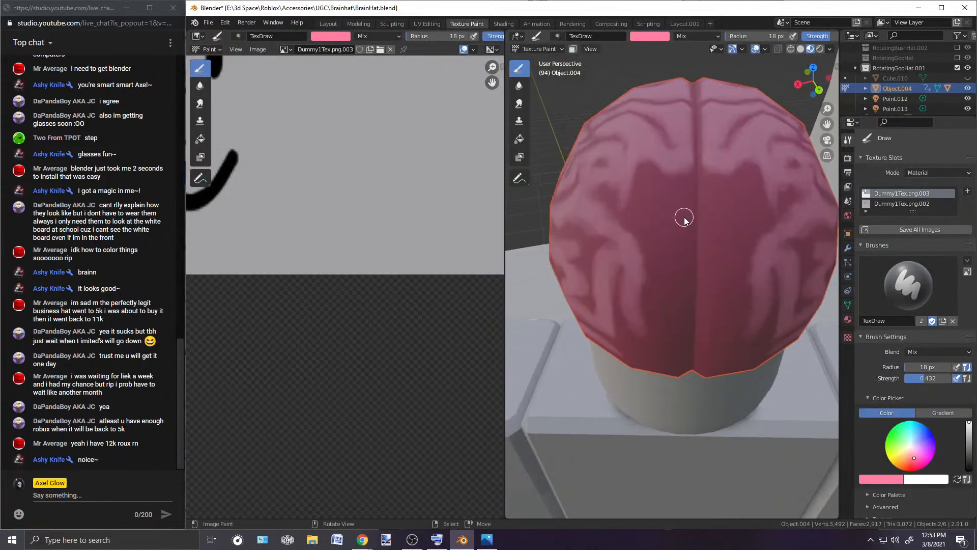
{"action": "scroll", "coordinate": [662, 234], "scroll_direction": "down", "scroll_amount": 2}
{"action": "mouse_move", "coordinate": [677, 242]}
{"action": "middle_mouse_down"}
{"action": "mouse_move", "coordinate": [691, 244]}
{"action": "mouse_move", "coordinate": [690, 235]}
{"action": "middle_mouse_up"}
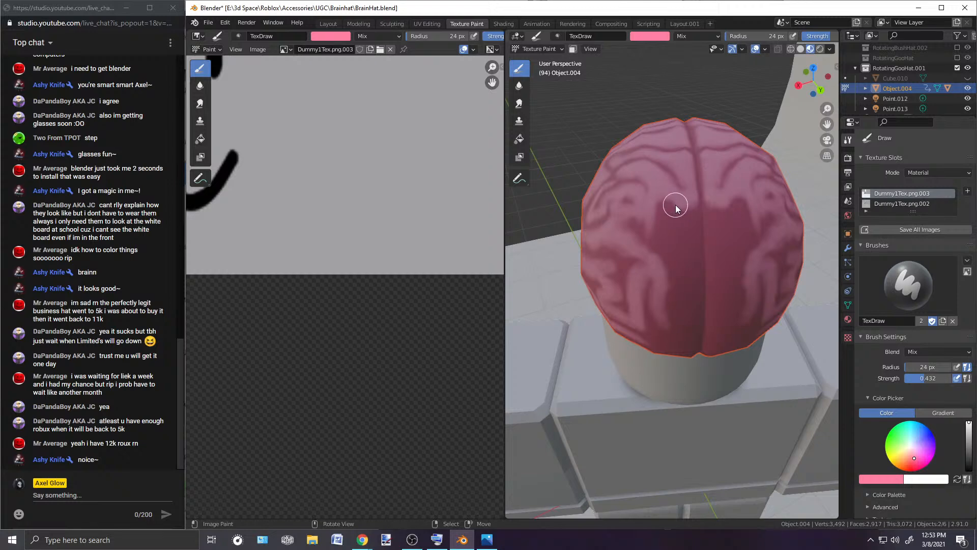
{"action": "left_click", "coordinate": [668, 223]}
Step: Switch the 3D view to Object Mode and select only the brain hat
{"action": "left_click", "coordinate": [541, 49]}
{"action": "left_click", "coordinate": [540, 60]}
{"action": "left_click", "coordinate": [688, 131]}
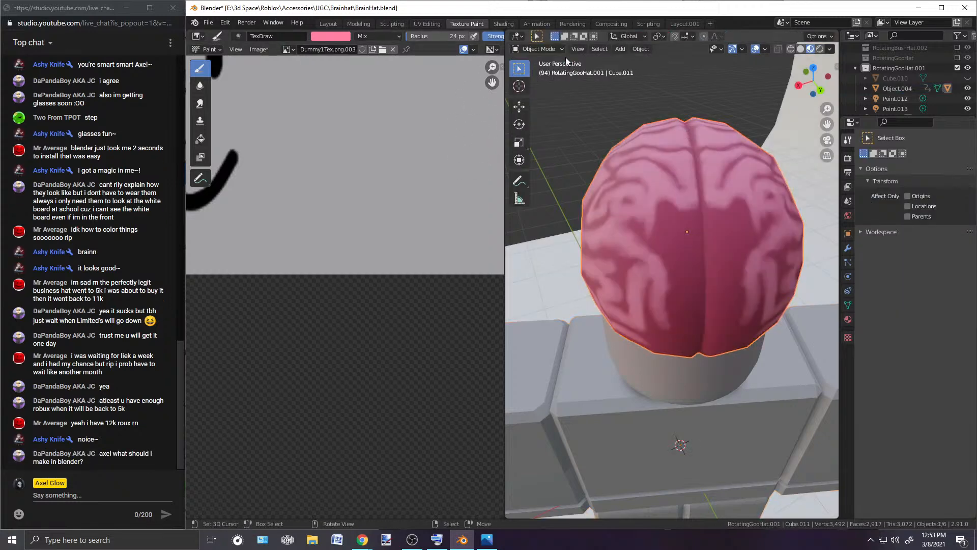
Step: Undo the recent selection, mode and brush changes along with the dab painted on the wrong texture
{"action": "left_click", "coordinate": [539, 49]}
{"action": "scroll", "coordinate": [322, 173], "scroll_direction": "down", "scroll_amount": 5}
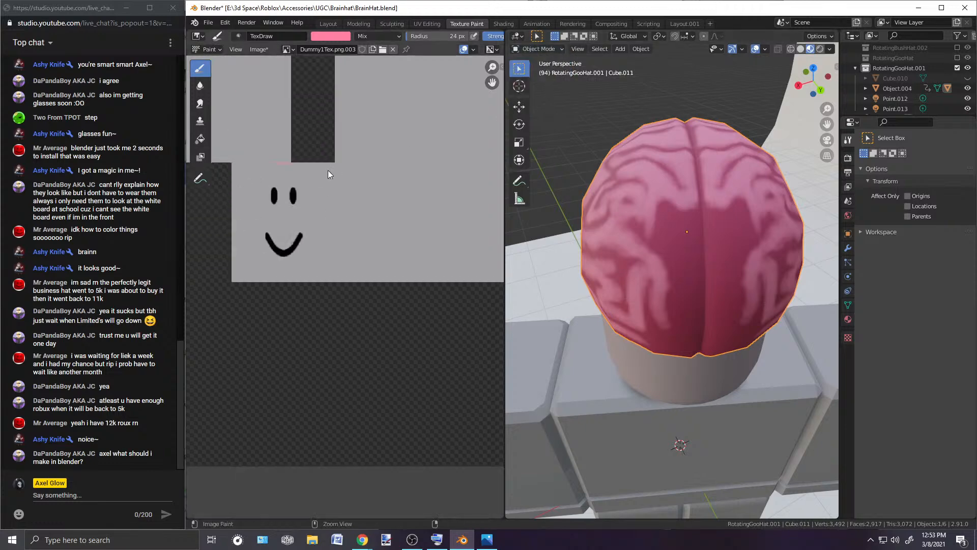
{"action": "key", "text": "ctrl+z"}
{"action": "key", "text": "ctrl+z"}
{"action": "key", "text": "ctrl+z"}
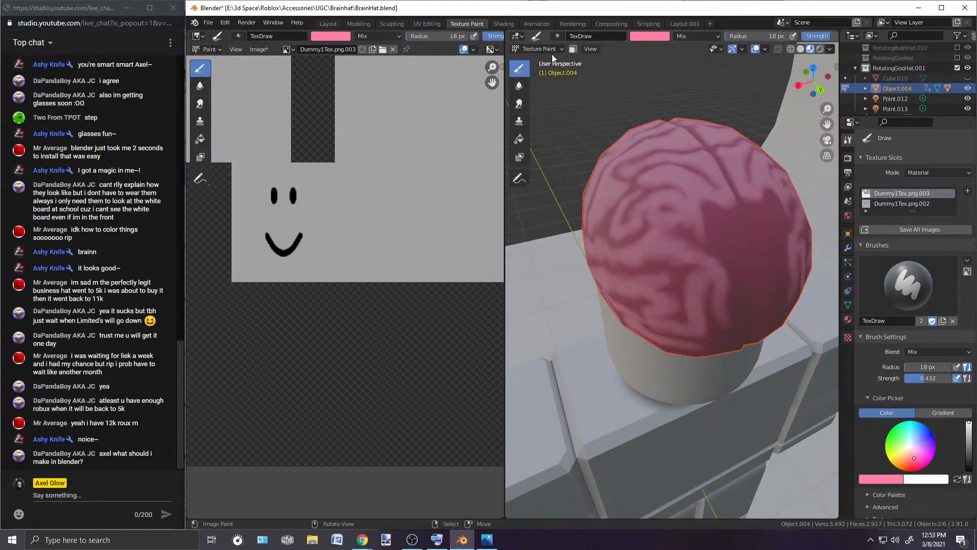
Step: Select only the brain hat in Object Mode and switch it to Texture Paint mode
{"action": "left_click", "coordinate": [536, 53]}
{"action": "left_click", "coordinate": [537, 60]}
{"action": "left_click", "coordinate": [733, 135]}
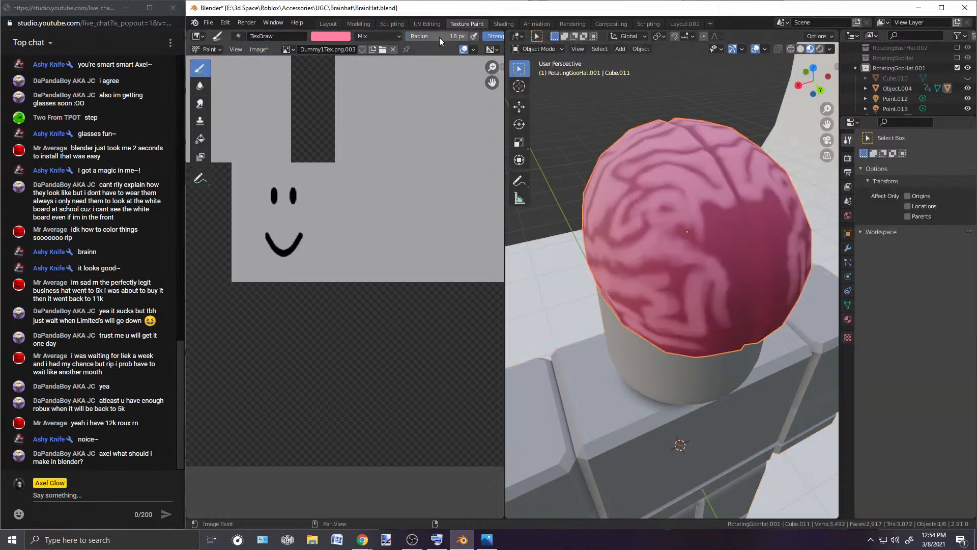
{"action": "left_click", "coordinate": [538, 49]}
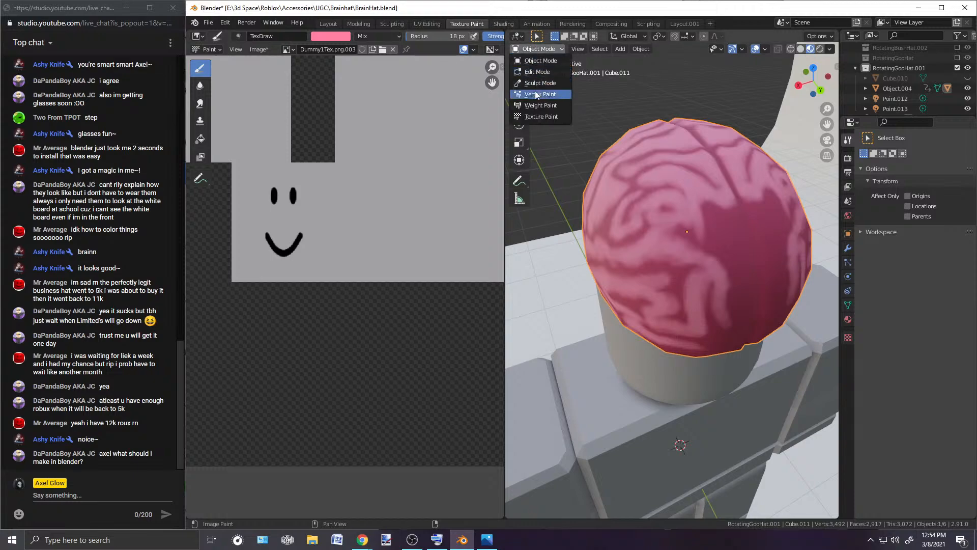
{"action": "left_click", "coordinate": [539, 116]}
Step: Save the brain's texture image as BrainTexture.png in the Brainhat folder and save the Blender file
{"action": "left_click", "coordinate": [259, 49]}
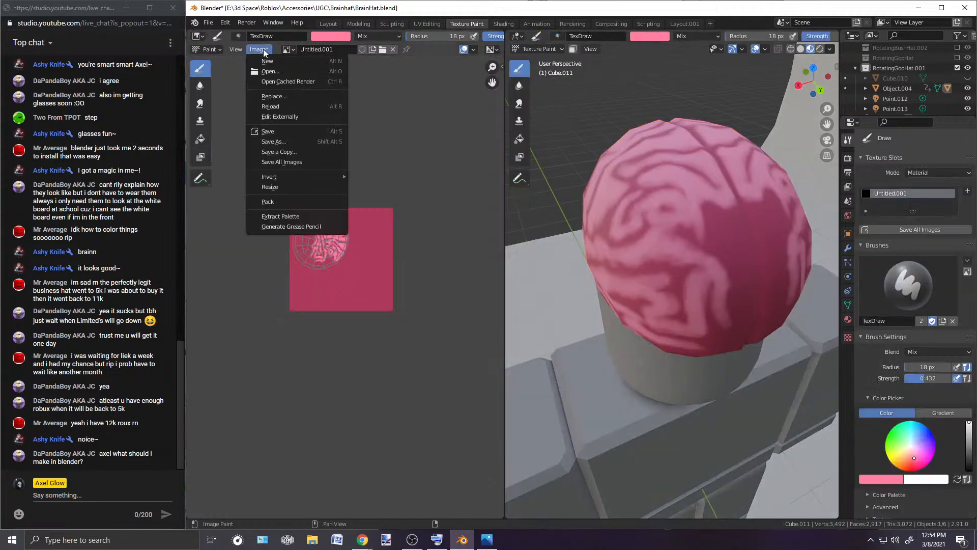
{"action": "left_click", "coordinate": [287, 141]}
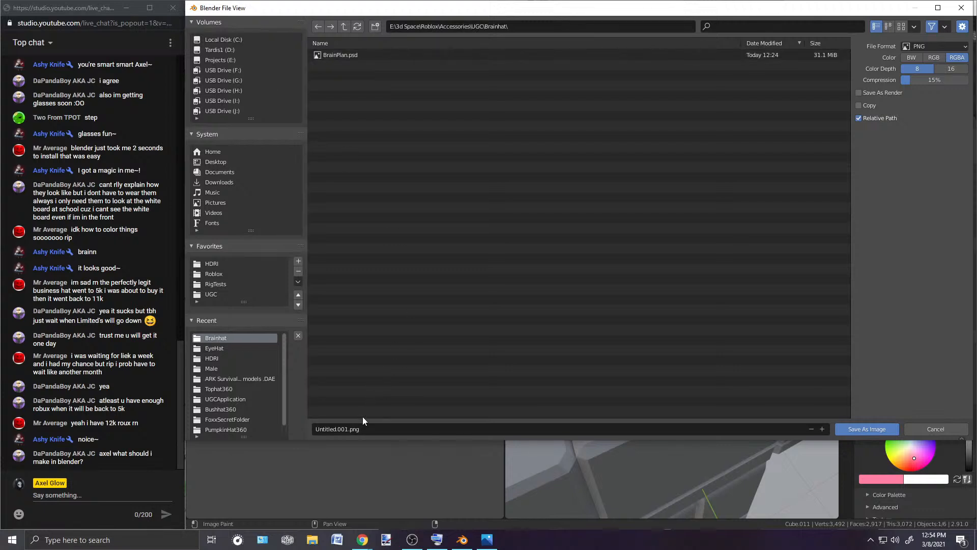
{"action": "key", "text": "BackSpace"}
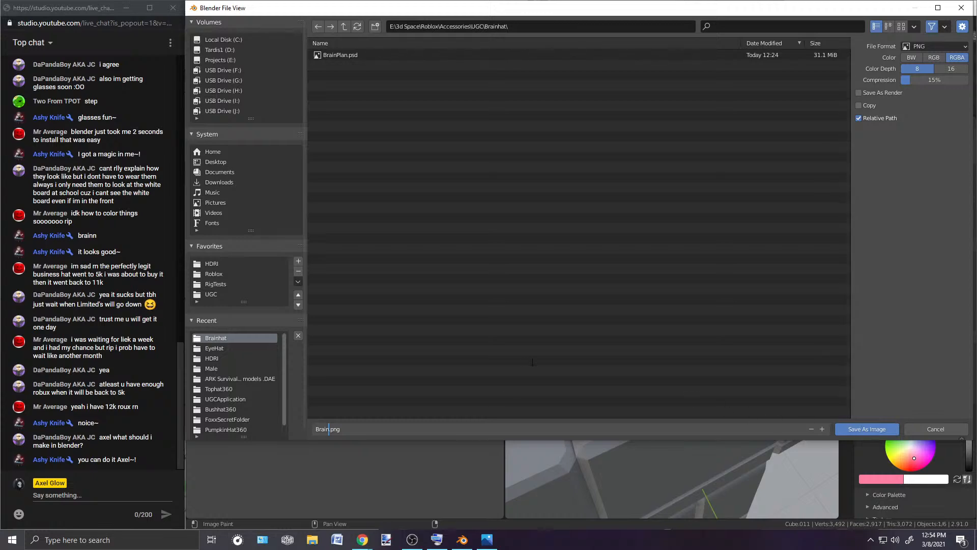
{"action": "key", "text": "Return"}
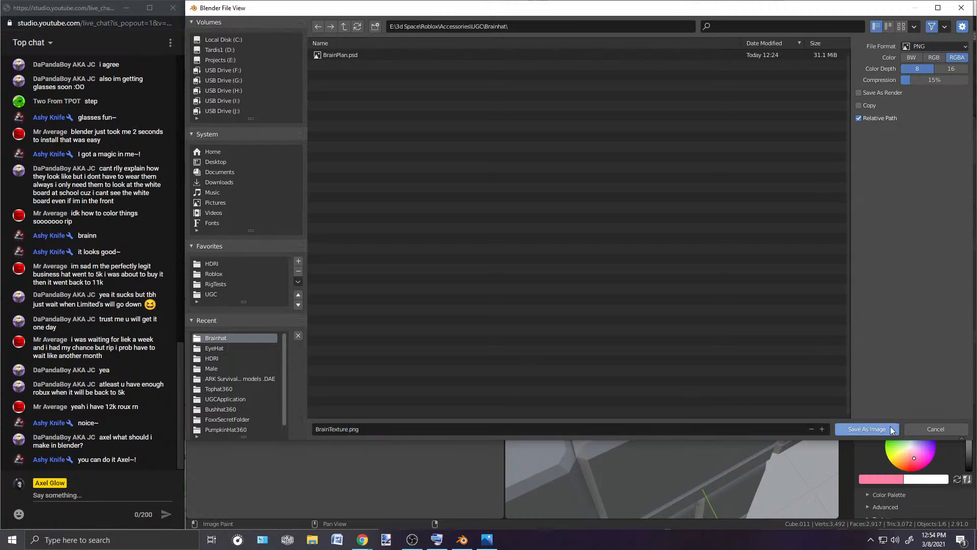
{"action": "left_click", "coordinate": [208, 22]}
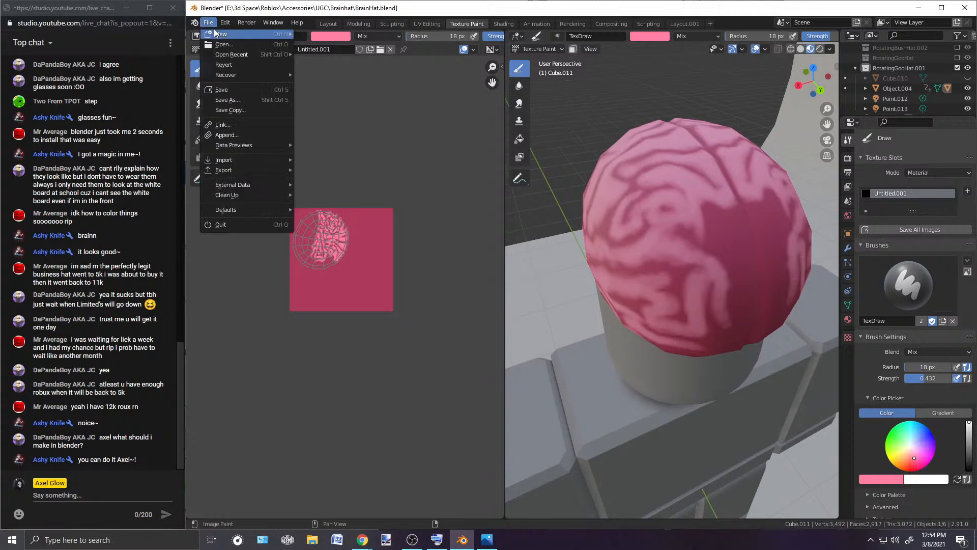
{"action": "left_click", "coordinate": [227, 91]}
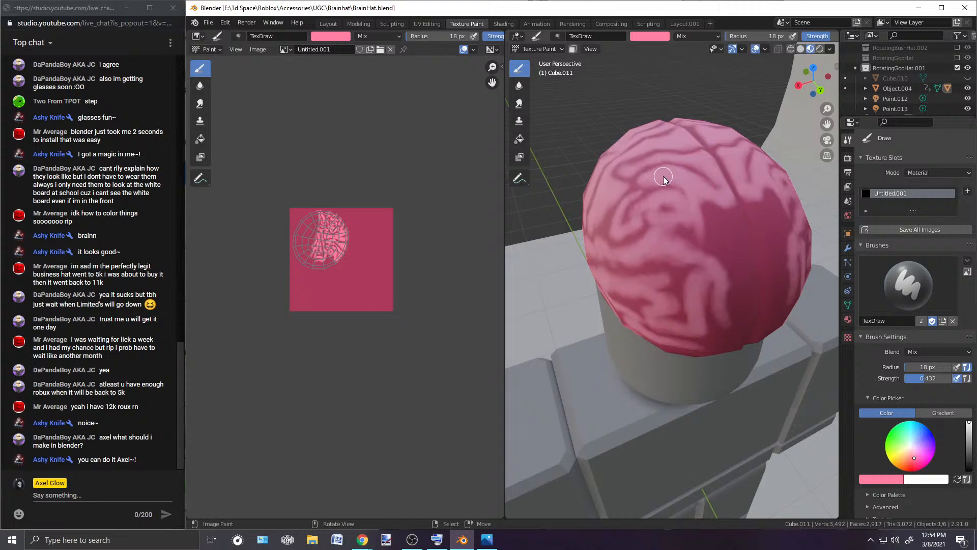
Step: Set the brush radius to 37 px and paint light pink folds down the bare centre of the brain's back
{"action": "mouse_move", "coordinate": [726, 169]}
{"action": "middle_mouse_down"}
{"action": "mouse_move", "coordinate": [695, 173]}
{"action": "mouse_move", "coordinate": [703, 219]}
{"action": "mouse_move", "coordinate": [664, 234]}
{"action": "middle_mouse_up"}
{"action": "key", "text": "f"}
{"action": "left_click", "coordinate": [693, 194]}
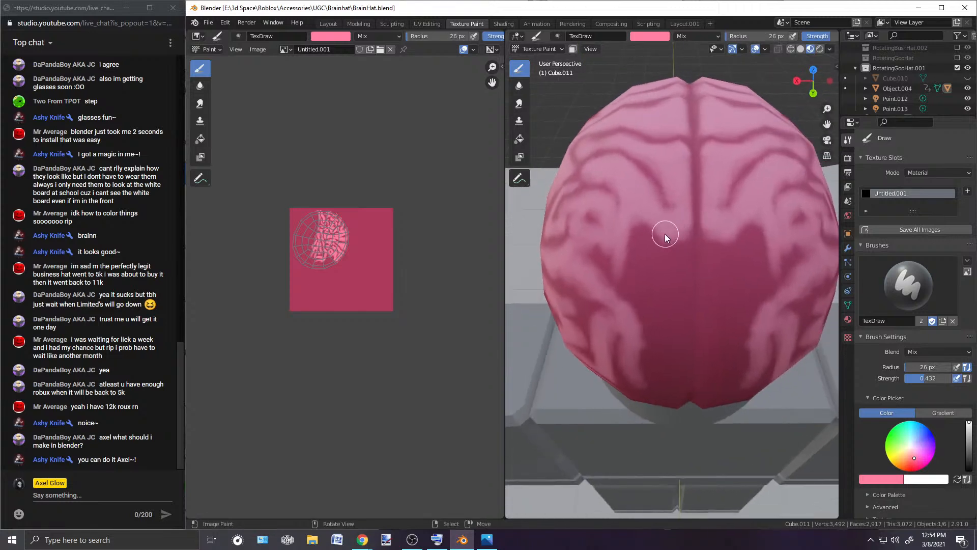
{"action": "key", "text": "f"}
{"action": "left_click", "coordinate": [667, 235]}
{"action": "mouse_move", "coordinate": [664, 235]}
{"action": "left_mouse_down"}
{"action": "mouse_move", "coordinate": [676, 246]}
{"action": "mouse_move", "coordinate": [655, 271]}
{"action": "mouse_move", "coordinate": [636, 274]}
{"action": "left_mouse_up"}
{"action": "mouse_move", "coordinate": [642, 279]}
{"action": "left_mouse_down"}
{"action": "mouse_move", "coordinate": [661, 230]}
{"action": "mouse_move", "coordinate": [639, 279]}
{"action": "mouse_move", "coordinate": [654, 280]}
{"action": "mouse_move", "coordinate": [675, 302]}
{"action": "mouse_move", "coordinate": [664, 337]}
{"action": "left_mouse_up"}
Step: Extend the light pink folds downward beside the centre groove on the lower back of the brain
{"action": "middle_click_drag", "start_coordinate": [664, 337], "coordinate": [661, 237]}
{"action": "mouse_move", "coordinate": [661, 237]}
{"action": "left_mouse_down"}
{"action": "mouse_move", "coordinate": [683, 265]}
{"action": "mouse_move", "coordinate": [679, 327]}
{"action": "left_mouse_up"}
{"action": "mouse_move", "coordinate": [679, 328]}
{"action": "middle_mouse_down"}
{"action": "mouse_move", "coordinate": [685, 249]}
{"action": "mouse_move", "coordinate": [718, 261]}
{"action": "mouse_move", "coordinate": [688, 240]}
{"action": "middle_mouse_up"}
{"action": "mouse_move", "coordinate": [685, 178]}
{"action": "left_mouse_down"}
{"action": "mouse_move", "coordinate": [688, 212]}
{"action": "mouse_move", "coordinate": [648, 218]}
{"action": "mouse_move", "coordinate": [675, 227]}
{"action": "mouse_move", "coordinate": [651, 215]}
{"action": "left_mouse_up"}
{"action": "scroll", "coordinate": [694, 181], "scroll_direction": "up", "scroll_amount": 3}
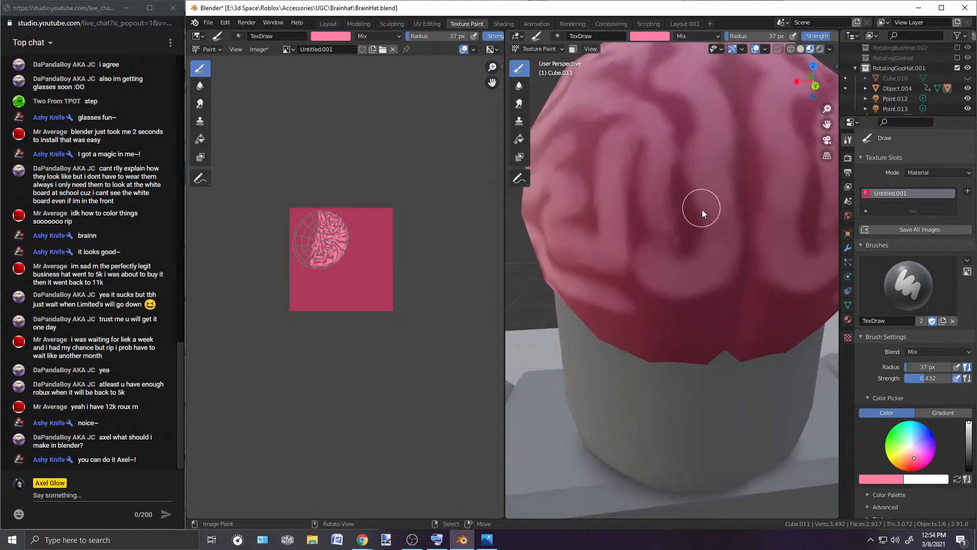
{"action": "left_click_drag", "start_coordinate": [710, 211], "coordinate": [665, 265]}
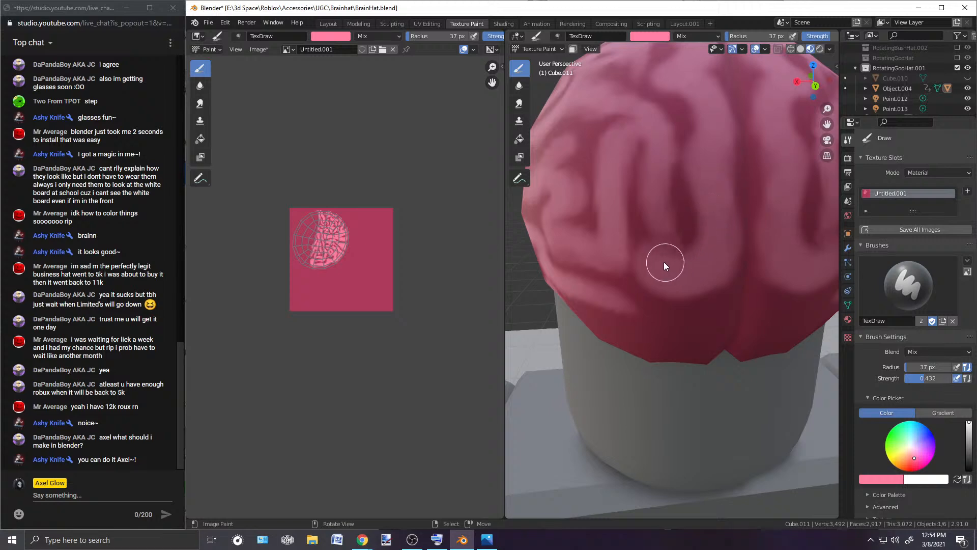
Step: Paint horizontal light pink folds along the lower rim at the back of the brain
{"action": "scroll", "coordinate": [702, 239], "scroll_direction": "down", "scroll_amount": 4}
{"action": "middle_click_drag", "start_coordinate": [709, 197], "coordinate": [749, 272]}
{"action": "scroll", "coordinate": [691, 193], "scroll_direction": "up", "scroll_amount": 6}
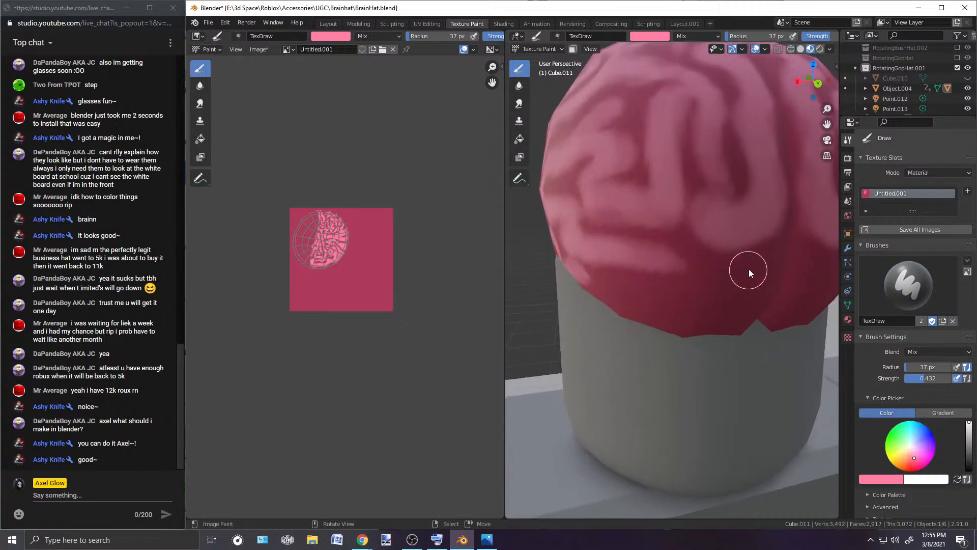
{"action": "mouse_move", "coordinate": [761, 261]}
{"action": "left_mouse_down"}
{"action": "mouse_move", "coordinate": [746, 282]}
{"action": "mouse_move", "coordinate": [704, 259]}
{"action": "mouse_move", "coordinate": [760, 270]}
{"action": "mouse_move", "coordinate": [706, 264]}
{"action": "left_mouse_up"}
{"action": "mouse_move", "coordinate": [701, 280]}
{"action": "middle_mouse_down"}
{"action": "mouse_move", "coordinate": [732, 249]}
{"action": "mouse_move", "coordinate": [709, 221]}
{"action": "middle_mouse_up"}
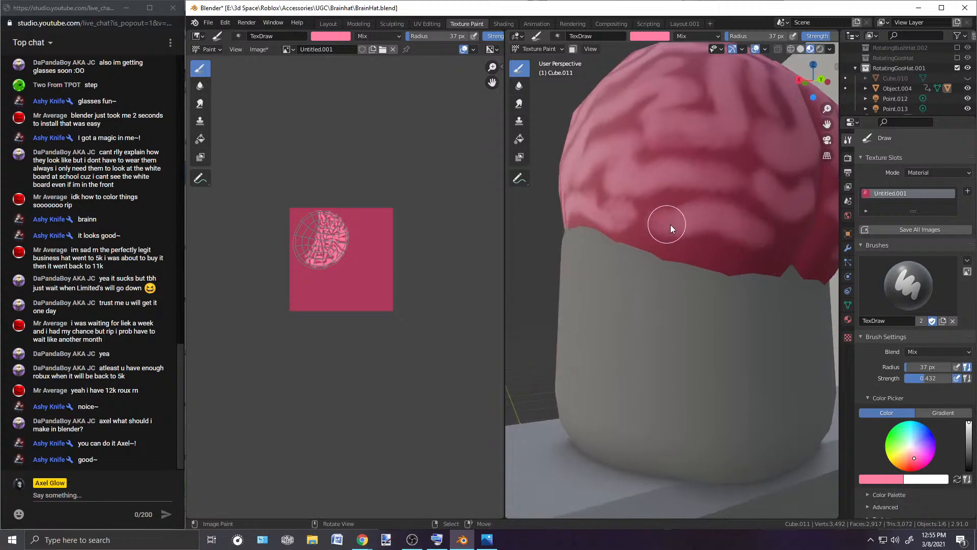
{"action": "middle_click_drag", "start_coordinate": [750, 216], "coordinate": [731, 217]}
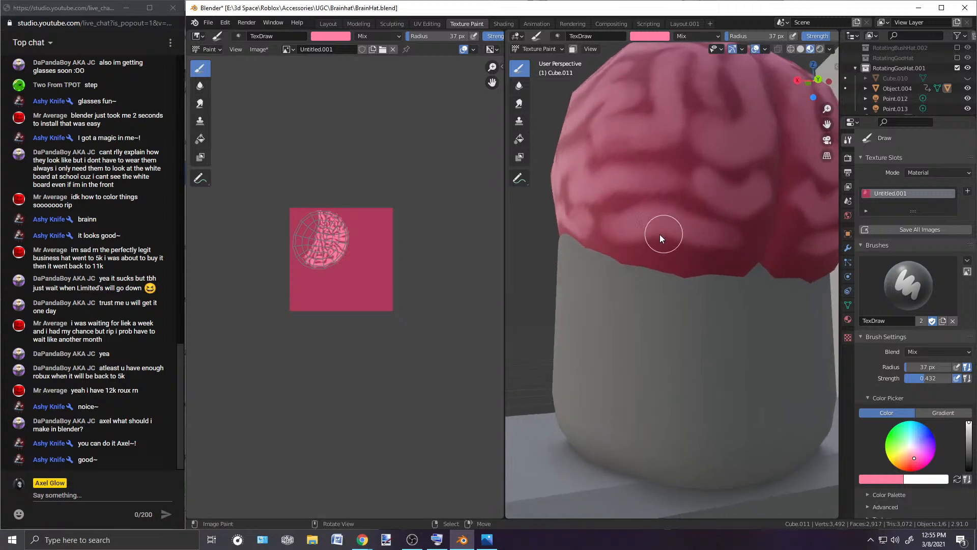
{"action": "mouse_move", "coordinate": [744, 240]}
{"action": "left_mouse_down"}
{"action": "mouse_move", "coordinate": [723, 240]}
{"action": "mouse_move", "coordinate": [734, 235]}
{"action": "left_mouse_up"}
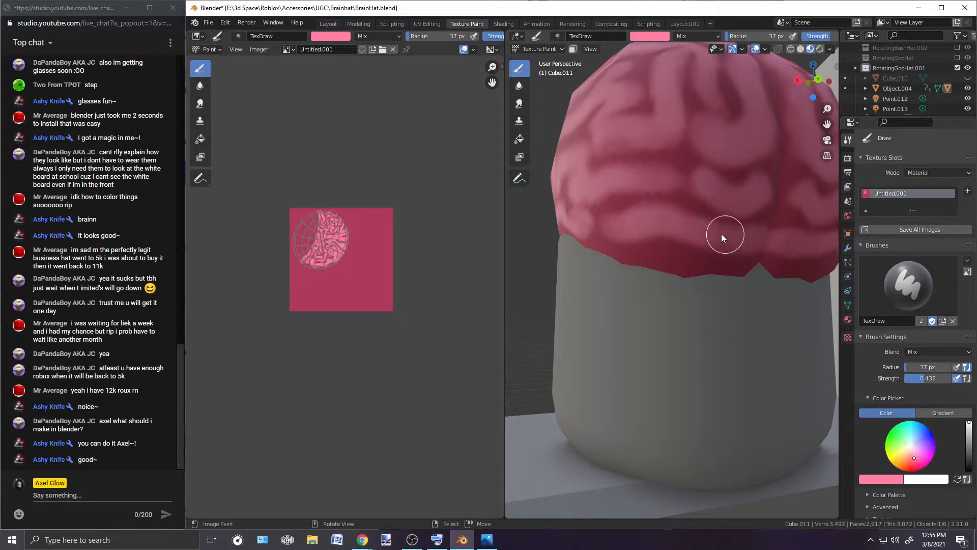
{"action": "mouse_move", "coordinate": [662, 225]}
{"action": "middle_mouse_down"}
{"action": "mouse_move", "coordinate": [744, 247]}
{"action": "mouse_move", "coordinate": [665, 231]}
{"action": "middle_mouse_up"}
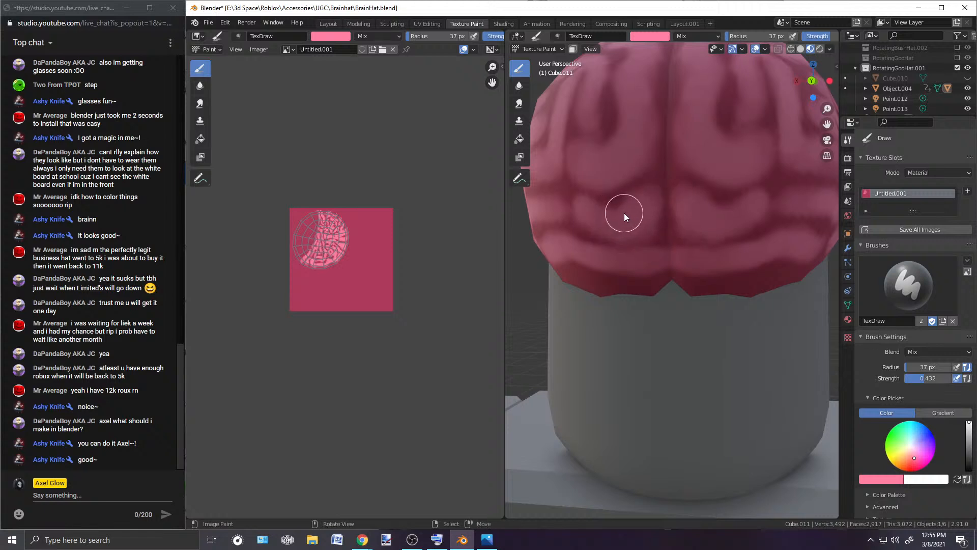
{"action": "mouse_move", "coordinate": [624, 213]}
{"action": "middle_mouse_down"}
{"action": "mouse_move", "coordinate": [676, 242]}
{"action": "mouse_move", "coordinate": [666, 246]}
{"action": "middle_mouse_up"}
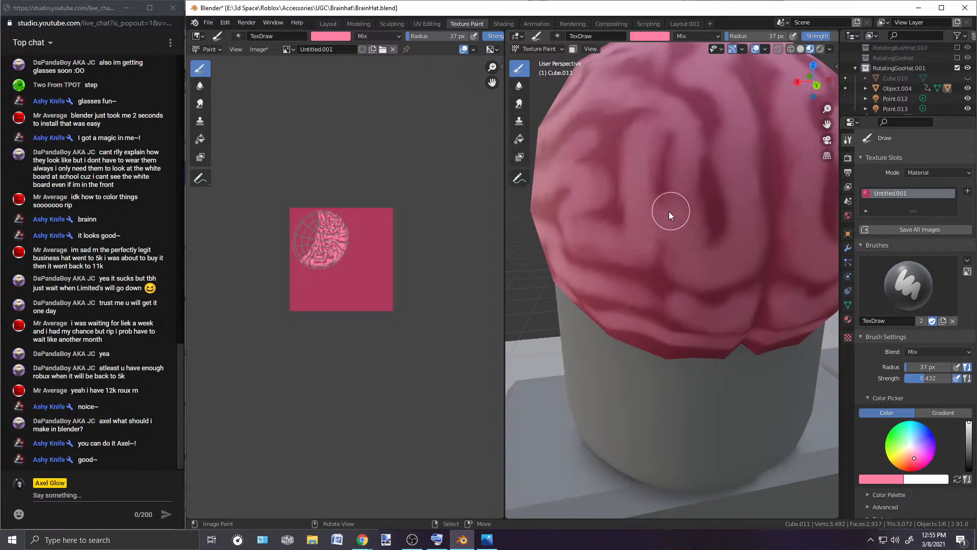
Step: Examine the painted folds across the back, top and side of the brain for leftover dark patches
{"action": "scroll", "coordinate": [656, 212], "scroll_direction": "down", "scroll_amount": 5}
{"action": "middle_click_drag", "start_coordinate": [682, 243], "coordinate": [681, 282]}
{"action": "scroll", "coordinate": [681, 281], "scroll_direction": "up", "scroll_amount": 2}
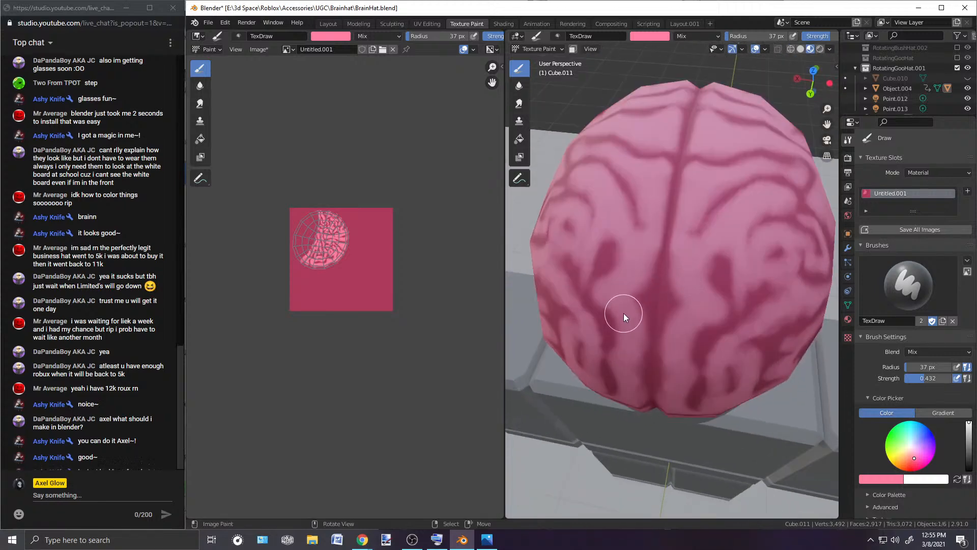
{"action": "scroll", "coordinate": [621, 314], "scroll_direction": "up", "scroll_amount": 2}
{"action": "middle_click_drag", "start_coordinate": [618, 315], "coordinate": [708, 288]}
{"action": "scroll", "coordinate": [677, 305], "scroll_direction": "down", "scroll_amount": 6}
{"action": "scroll", "coordinate": [708, 288], "scroll_direction": "up", "scroll_amount": 5}
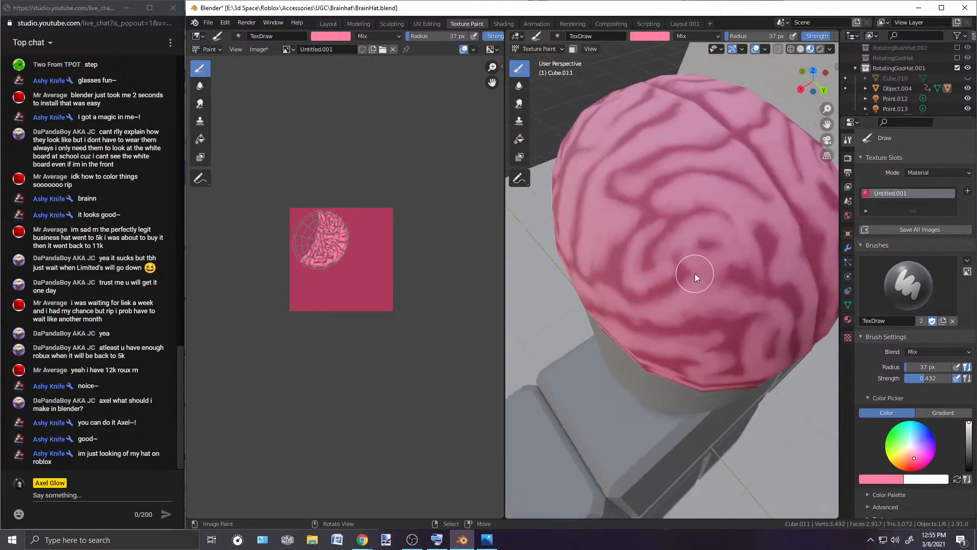
Step: Set the brush strength to 0.116 and lightly soften the dark creases around the brain's side and top
{"action": "left_click_drag", "start_coordinate": [920, 374], "coordinate": [905, 372]}
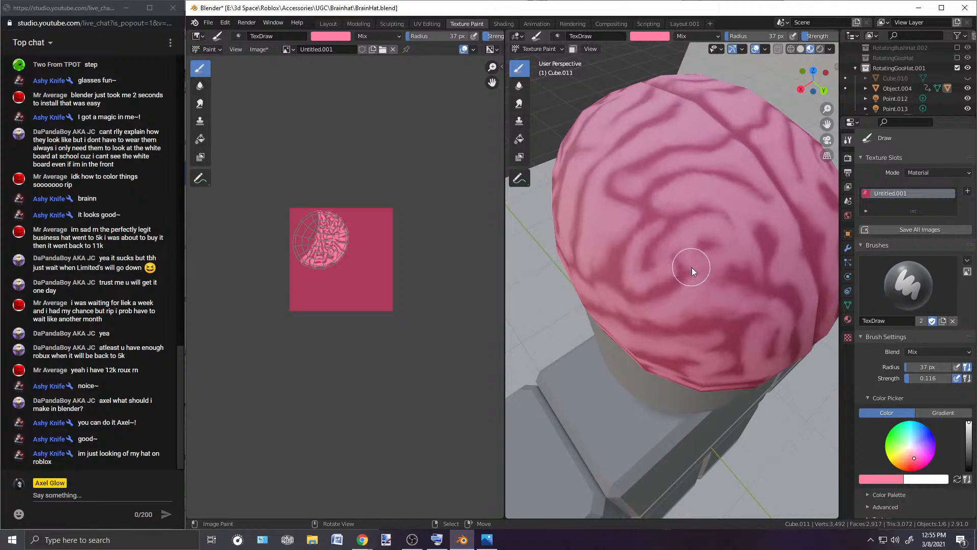
{"action": "mouse_move", "coordinate": [682, 289]}
{"action": "middle_mouse_down"}
{"action": "mouse_move", "coordinate": [706, 288]}
{"action": "mouse_move", "coordinate": [756, 237]}
{"action": "middle_mouse_up"}
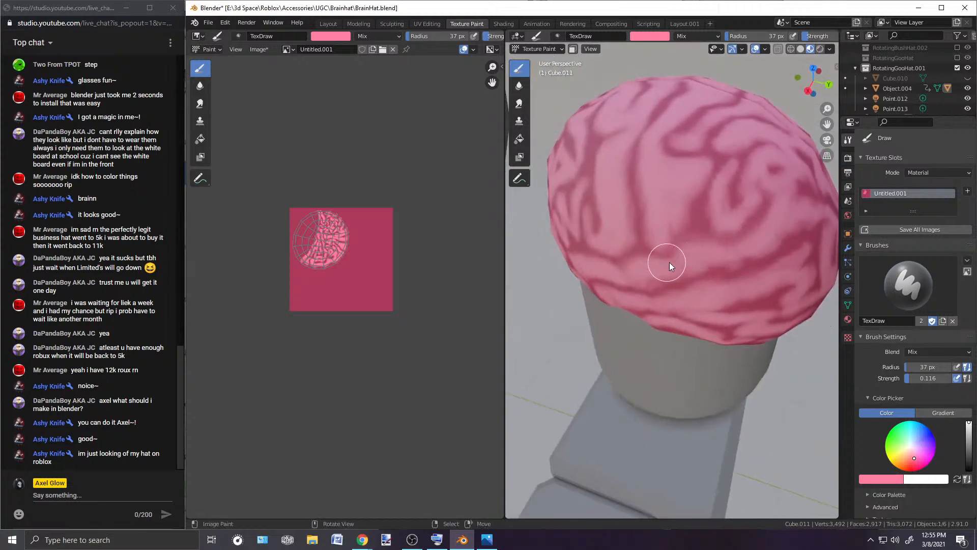
{"action": "mouse_move", "coordinate": [688, 259]}
{"action": "middle_mouse_down"}
{"action": "mouse_move", "coordinate": [664, 254]}
{"action": "mouse_move", "coordinate": [705, 237]}
{"action": "mouse_move", "coordinate": [686, 211]}
{"action": "mouse_move", "coordinate": [683, 261]}
{"action": "middle_mouse_up"}
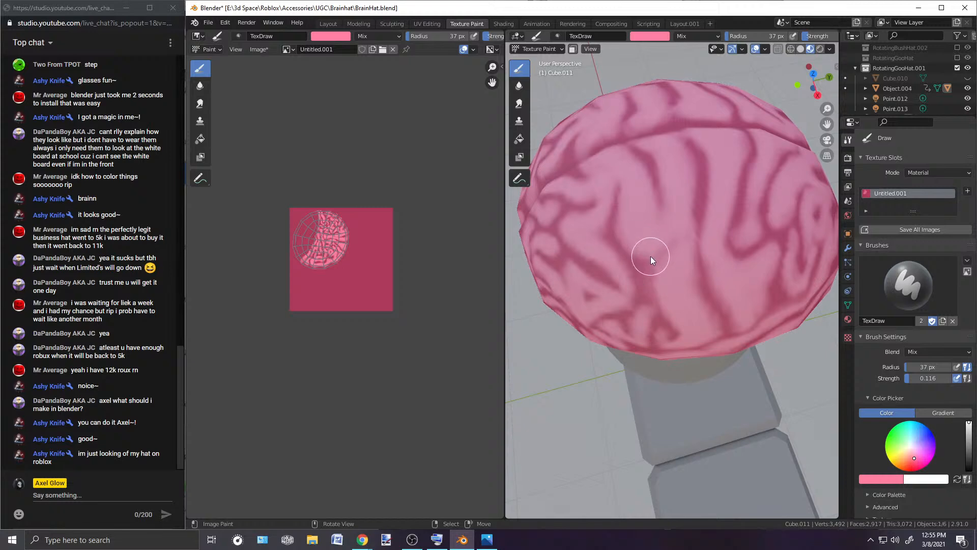
{"action": "mouse_move", "coordinate": [618, 218]}
{"action": "middle_mouse_down"}
{"action": "mouse_move", "coordinate": [637, 266]}
{"action": "mouse_move", "coordinate": [679, 193]}
{"action": "middle_mouse_up"}
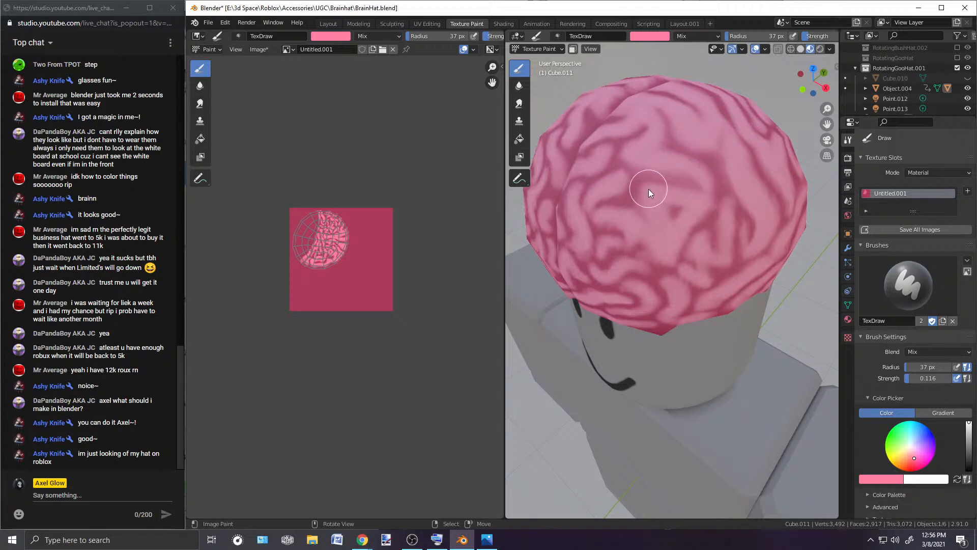
{"action": "middle_click_drag", "start_coordinate": [643, 233], "coordinate": [703, 274]}
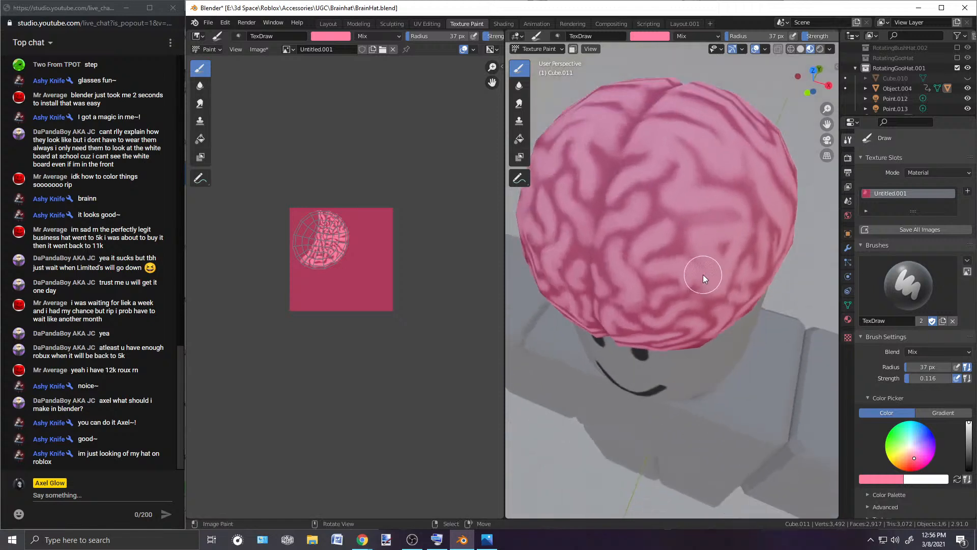
Step: Set the brush radius to 29 px and faintly blend pink between the folds on the brain's upper front
{"action": "scroll", "coordinate": [705, 255], "scroll_direction": "up", "scroll_amount": 2}
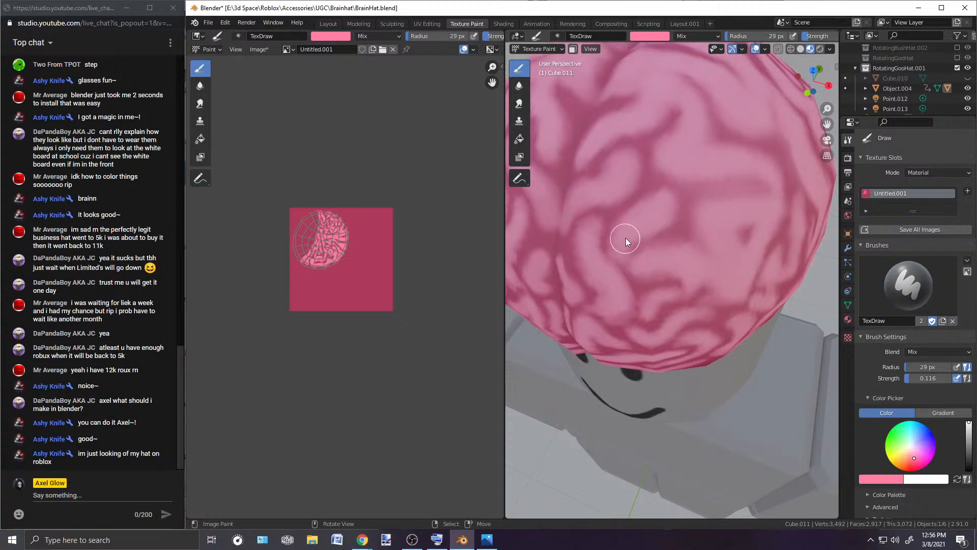
{"action": "middle_click_drag", "start_coordinate": [658, 235], "coordinate": [692, 229]}
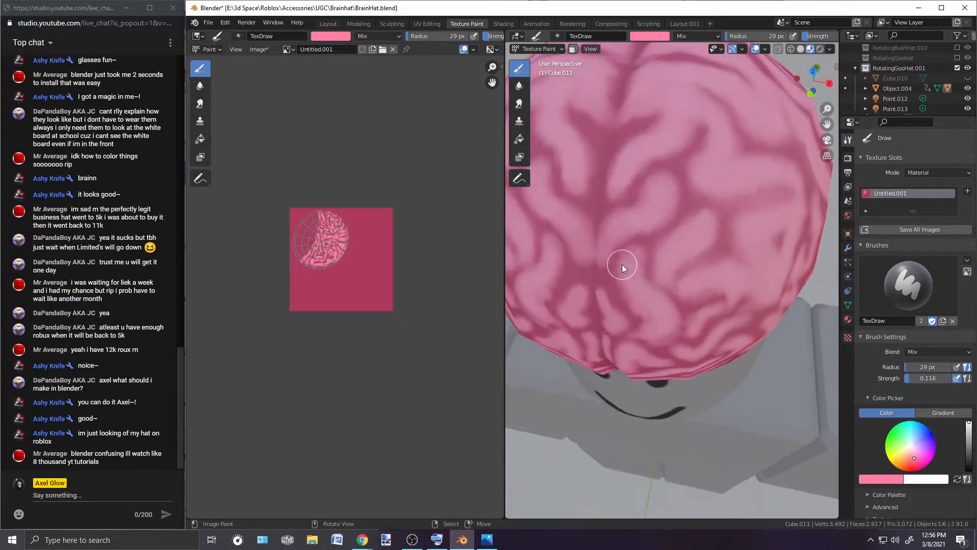
{"action": "mouse_move", "coordinate": [649, 310]}
{"action": "middle_mouse_down"}
{"action": "mouse_move", "coordinate": [672, 272]}
{"action": "mouse_move", "coordinate": [703, 145]}
{"action": "middle_mouse_up"}
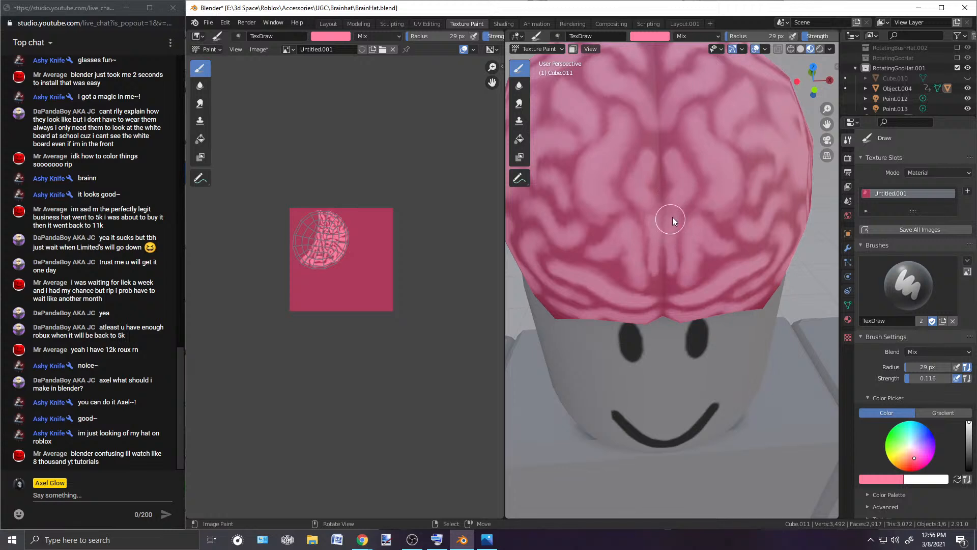
Step: Examine the painted folds across the front and side of the brain for uneven shading between the creases
{"action": "middle_click_drag", "start_coordinate": [716, 218], "coordinate": [707, 177]}
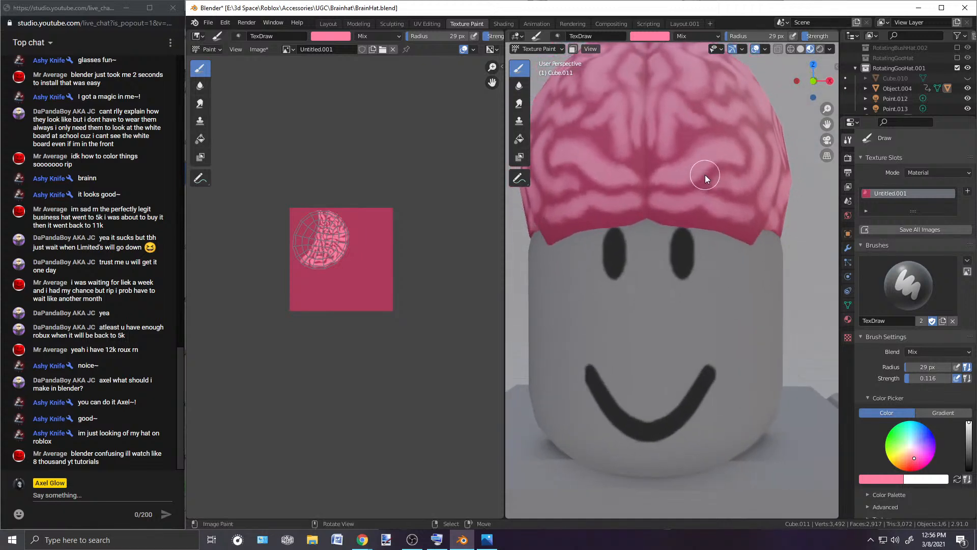
{"action": "scroll", "coordinate": [686, 228], "scroll_direction": "up", "scroll_amount": 3}
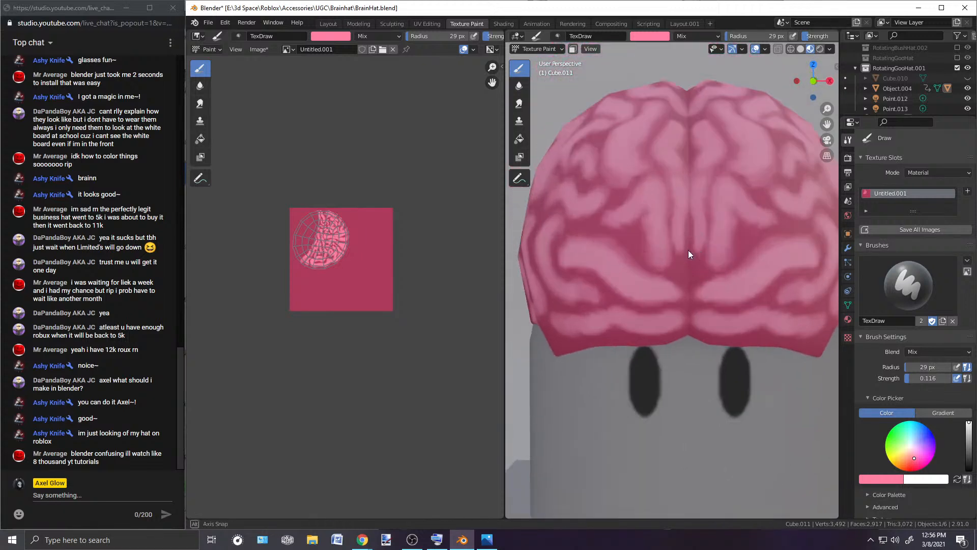
{"action": "middle_click_drag", "start_coordinate": [691, 248], "coordinate": [674, 257]}
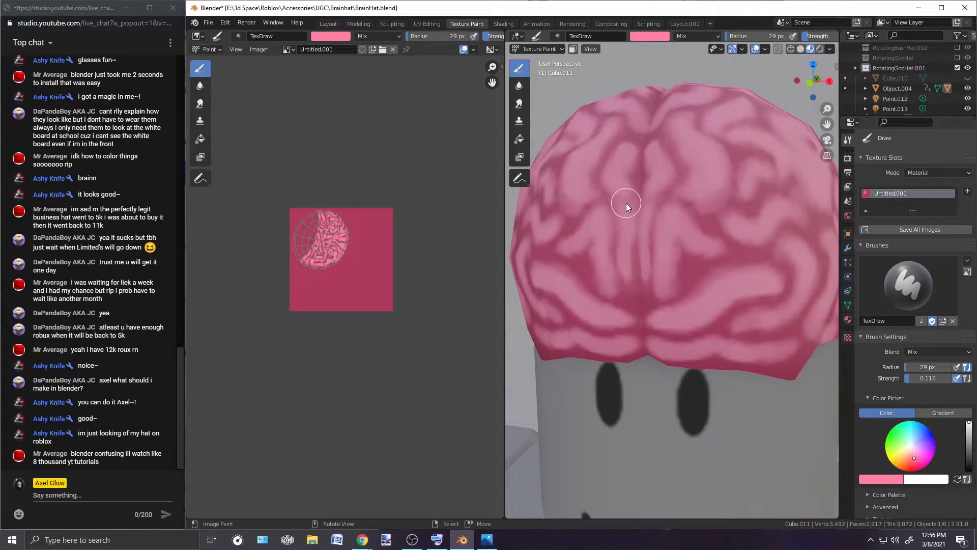
{"action": "middle_click_drag", "start_coordinate": [610, 275], "coordinate": [689, 307]}
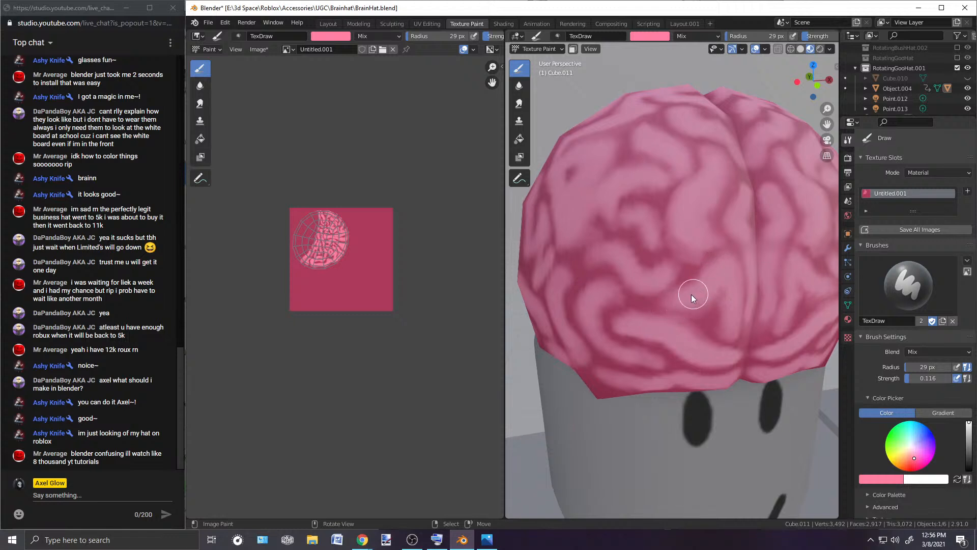
{"action": "middle_click_drag", "start_coordinate": [704, 270], "coordinate": [621, 290]}
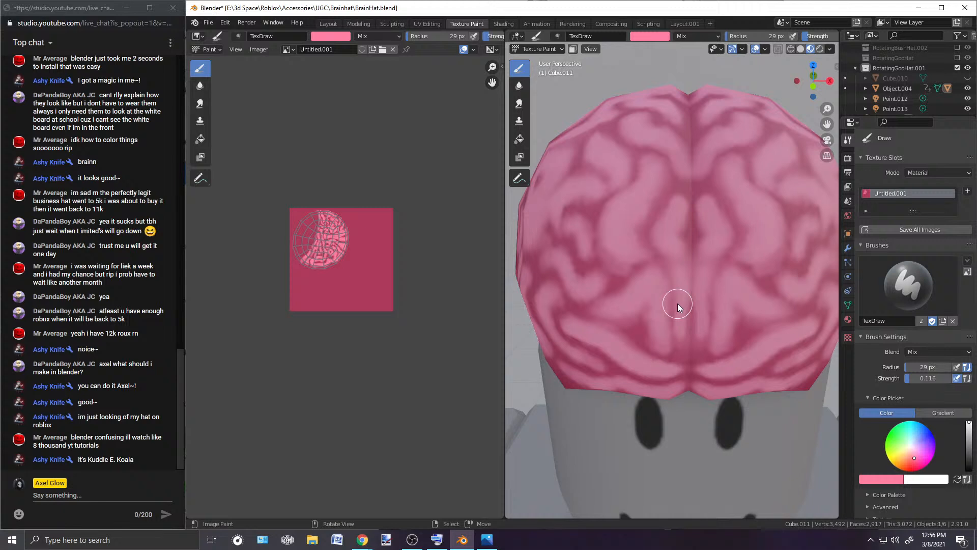
{"action": "middle_click_drag", "start_coordinate": [697, 261], "coordinate": [620, 282]}
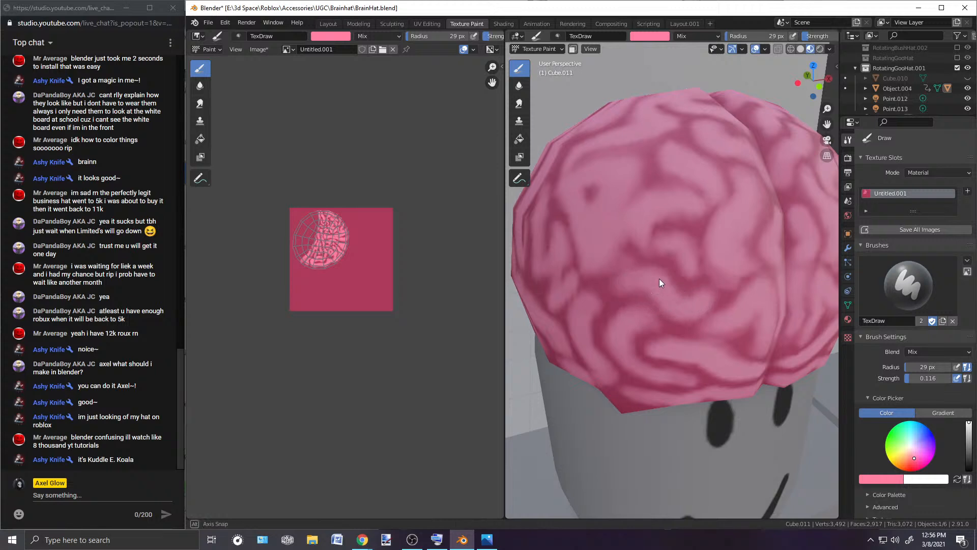
{"action": "middle_click_drag", "start_coordinate": [658, 279], "coordinate": [692, 274]}
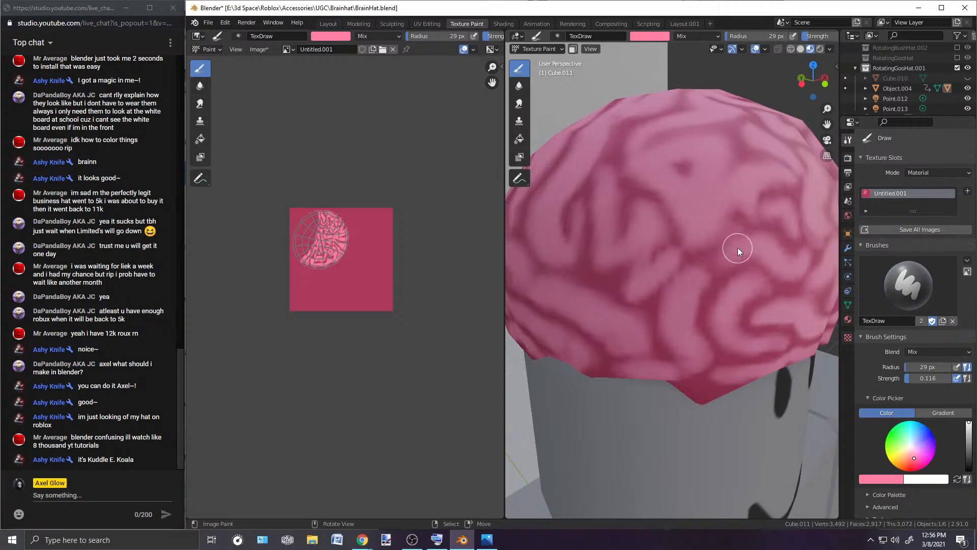
{"action": "middle_click_drag", "start_coordinate": [788, 267], "coordinate": [667, 307]}
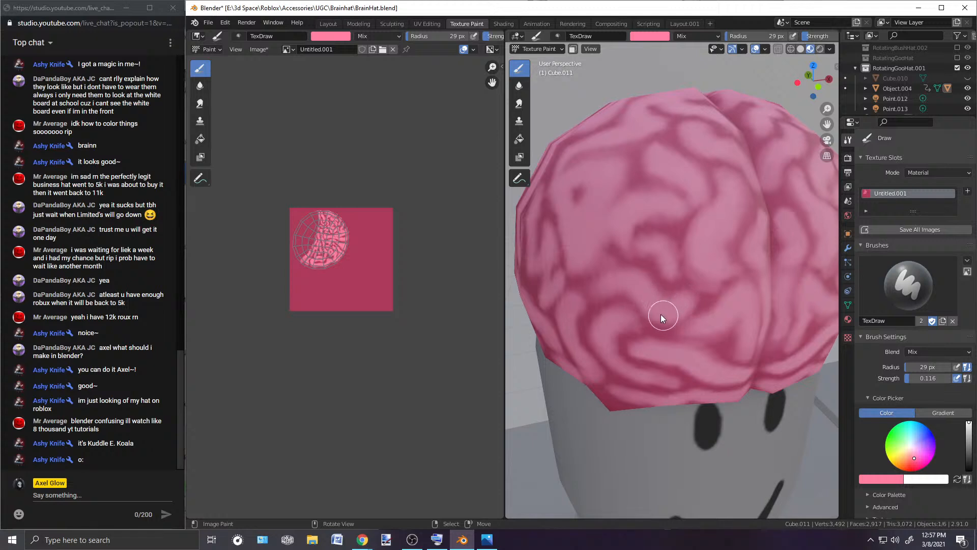
{"action": "middle_click_drag", "start_coordinate": [636, 291], "coordinate": [701, 307]}
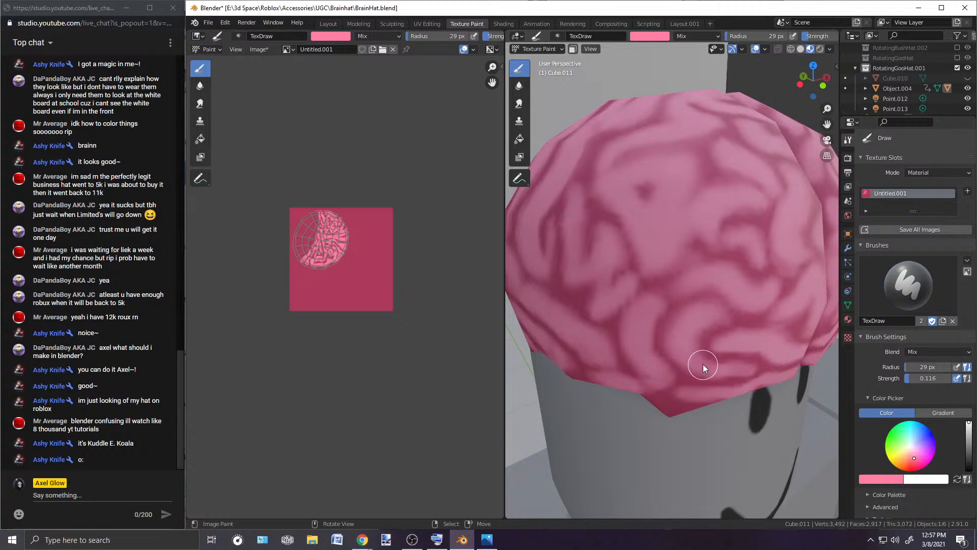
{"action": "middle_click_drag", "start_coordinate": [702, 365], "coordinate": [692, 297]}
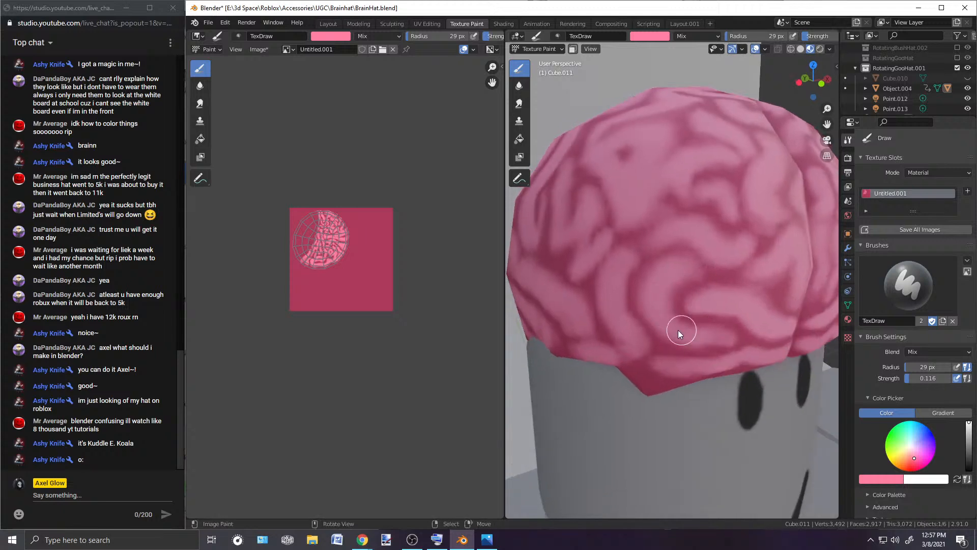
{"action": "middle_click_drag", "start_coordinate": [708, 328], "coordinate": [667, 297]}
{"action": "middle_click_drag", "start_coordinate": [603, 288], "coordinate": [691, 317]}
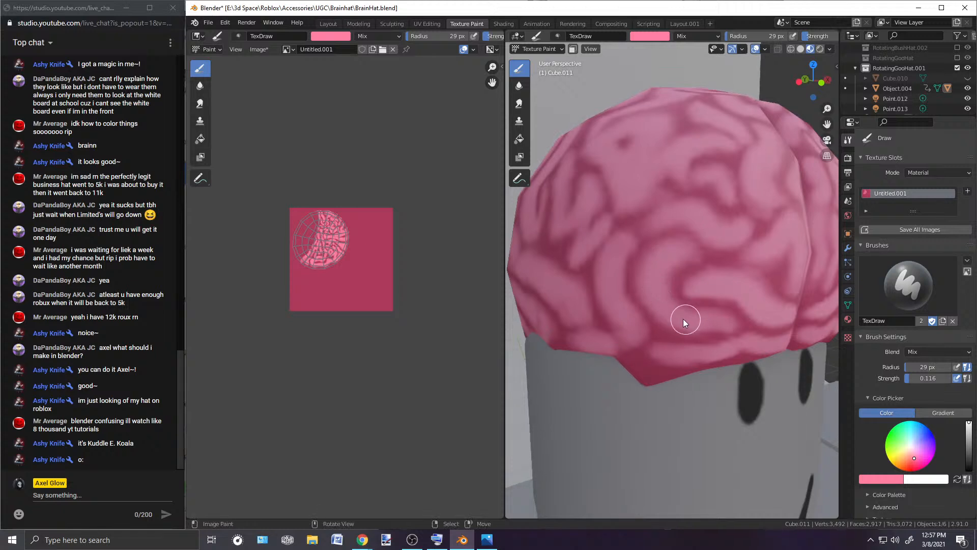
{"action": "mouse_move", "coordinate": [655, 246]}
{"action": "middle_mouse_down"}
{"action": "mouse_move", "coordinate": [745, 257]}
{"action": "mouse_move", "coordinate": [673, 244]}
{"action": "middle_mouse_up"}
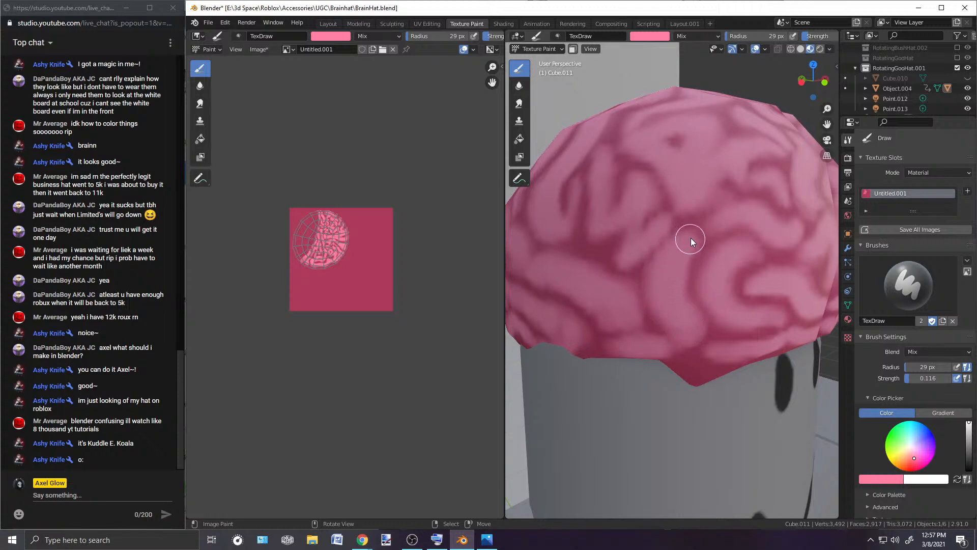
{"action": "middle_click_drag", "start_coordinate": [677, 315], "coordinate": [688, 334]}
{"action": "middle_click_drag", "start_coordinate": [761, 319], "coordinate": [717, 316]}
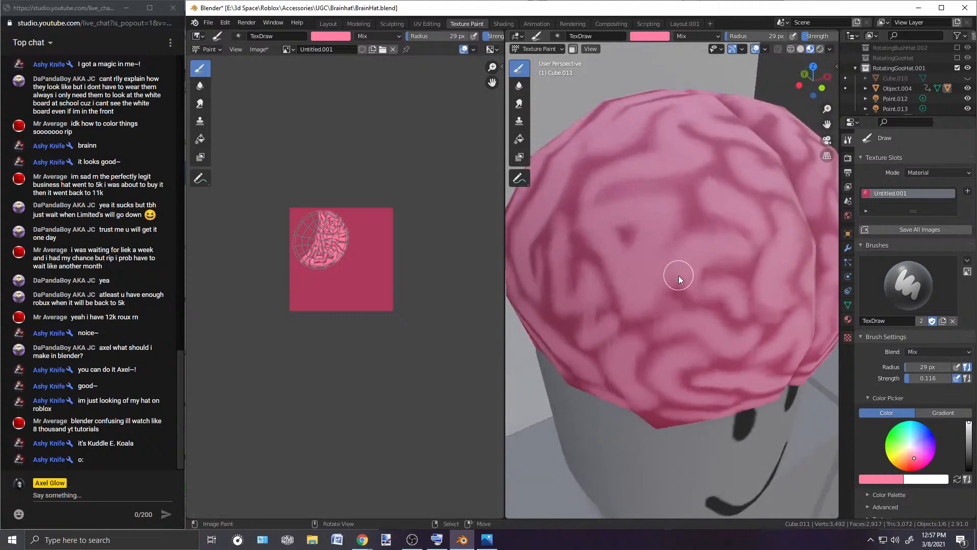
Step: Dab faint light pink beside the dark creases on the brain's top using the 29 px brush at 0.116 strength
{"action": "middle_click_drag", "start_coordinate": [698, 254], "coordinate": [693, 331]}
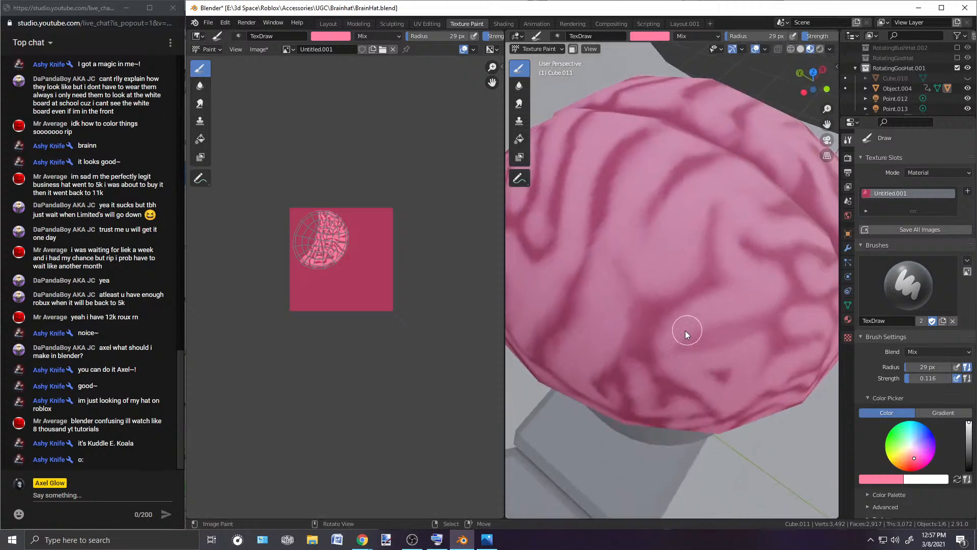
{"action": "middle_click_drag", "start_coordinate": [719, 259], "coordinate": [617, 306]}
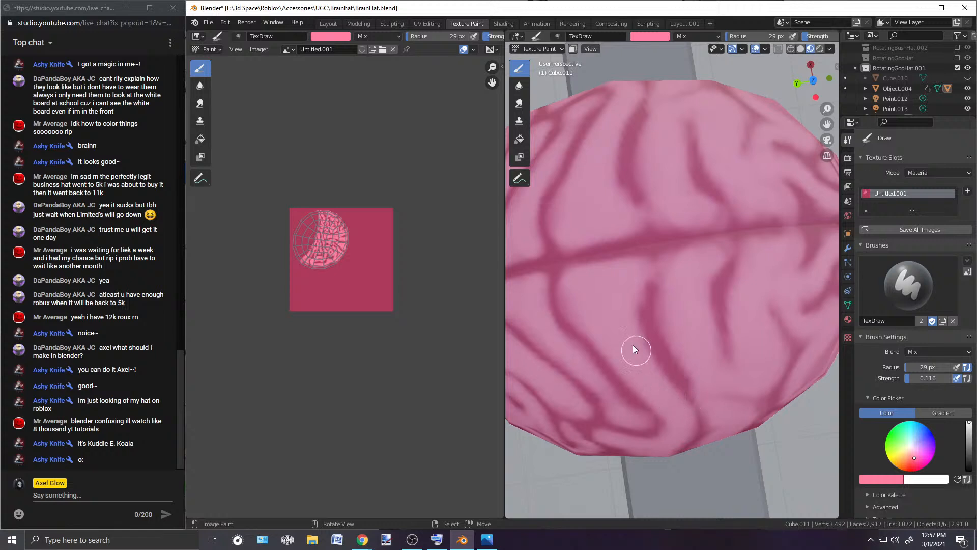
{"action": "left_click", "coordinate": [657, 384]}
{"action": "middle_click_drag", "start_coordinate": [703, 360], "coordinate": [755, 310]}
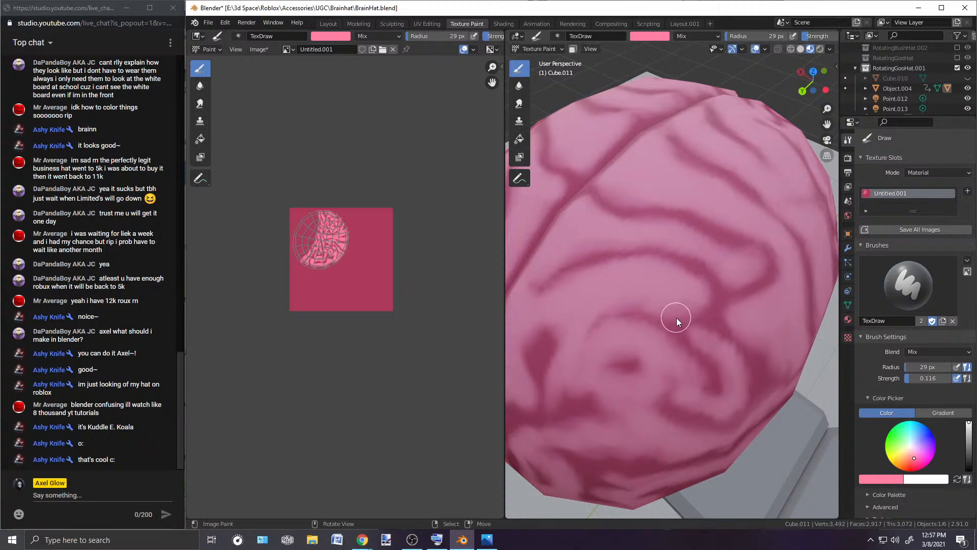
Step: Inspect the folds and dark creases around the upper side, back and lower back rim of the brain
{"action": "middle_click_drag", "start_coordinate": [657, 314], "coordinate": [657, 270]}
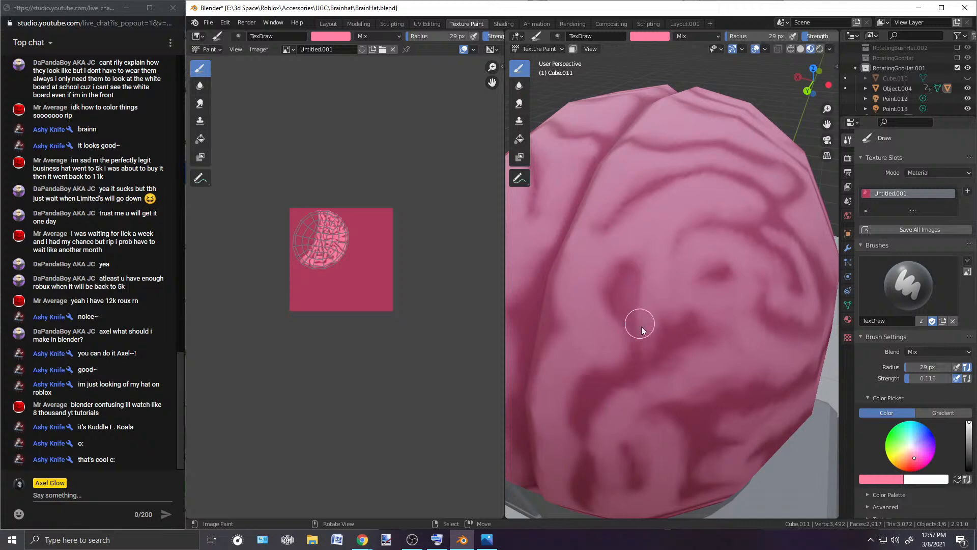
{"action": "scroll", "coordinate": [656, 338], "scroll_direction": "down", "scroll_amount": 5}
{"action": "middle_click_drag", "start_coordinate": [732, 299], "coordinate": [686, 245]}
{"action": "scroll", "coordinate": [692, 255], "scroll_direction": "up", "scroll_amount": 2}
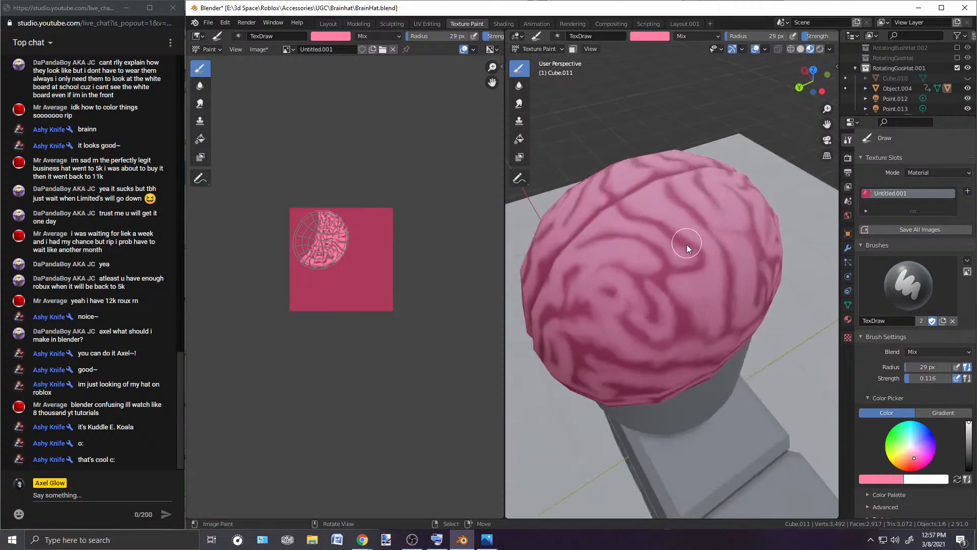
{"action": "scroll", "coordinate": [649, 309], "scroll_direction": "up", "scroll_amount": 3}
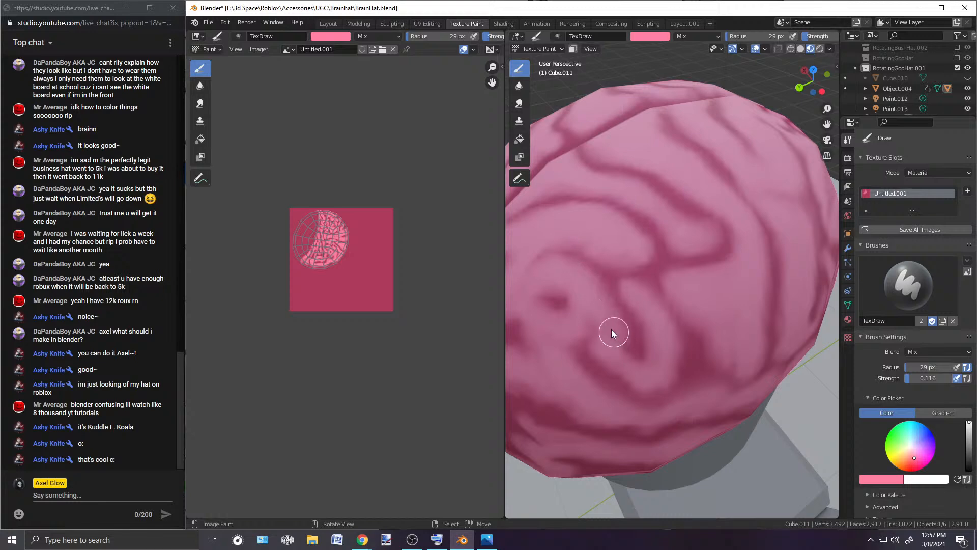
{"action": "middle_click_drag", "start_coordinate": [610, 377], "coordinate": [670, 240]}
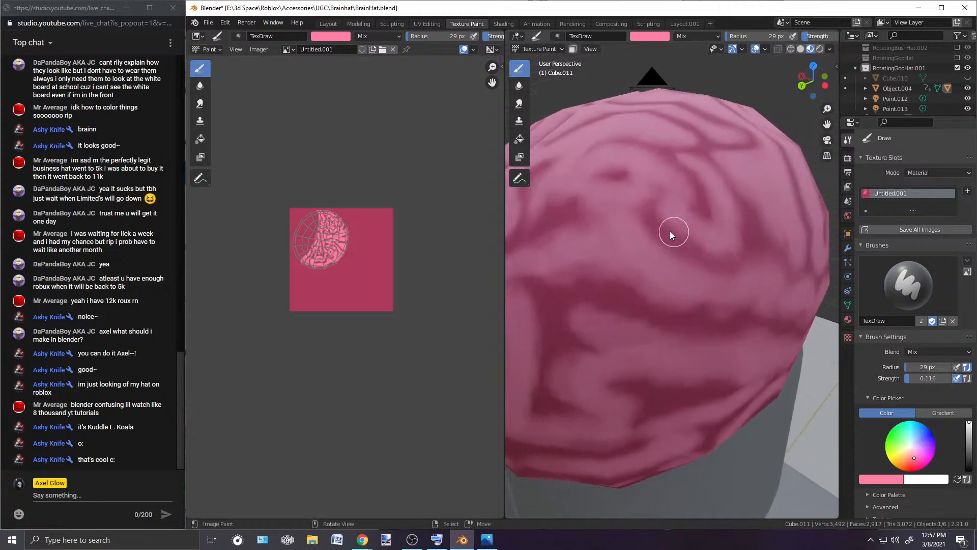
{"action": "scroll", "coordinate": [743, 276], "scroll_direction": "down", "scroll_amount": 5}
{"action": "mouse_move", "coordinate": [727, 270]}
{"action": "middle_mouse_down"}
{"action": "mouse_move", "coordinate": [676, 281]}
{"action": "mouse_move", "coordinate": [710, 279]}
{"action": "mouse_move", "coordinate": [692, 295]}
{"action": "middle_mouse_up"}
{"action": "scroll", "coordinate": [710, 279], "scroll_direction": "up", "scroll_amount": 5}
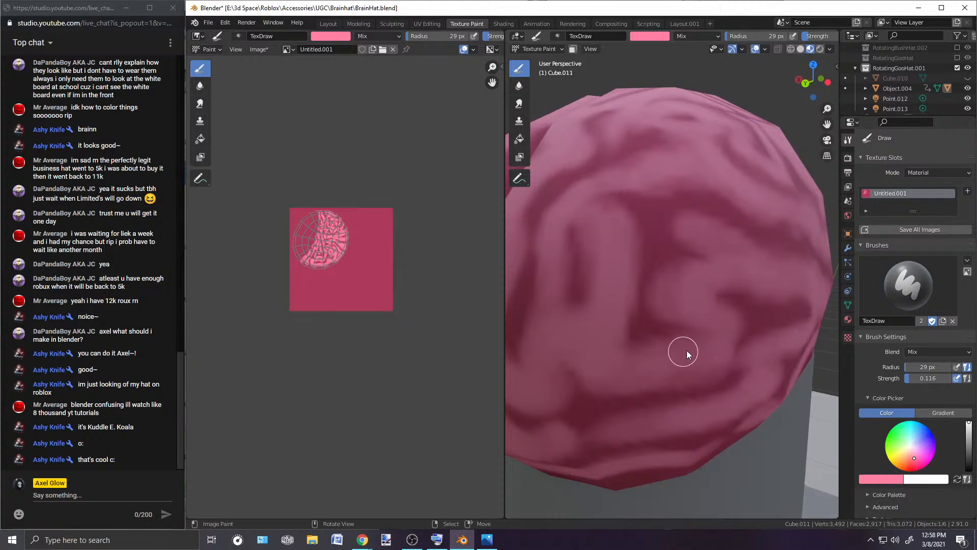
{"action": "middle_click_drag", "start_coordinate": [639, 389], "coordinate": [704, 335]}
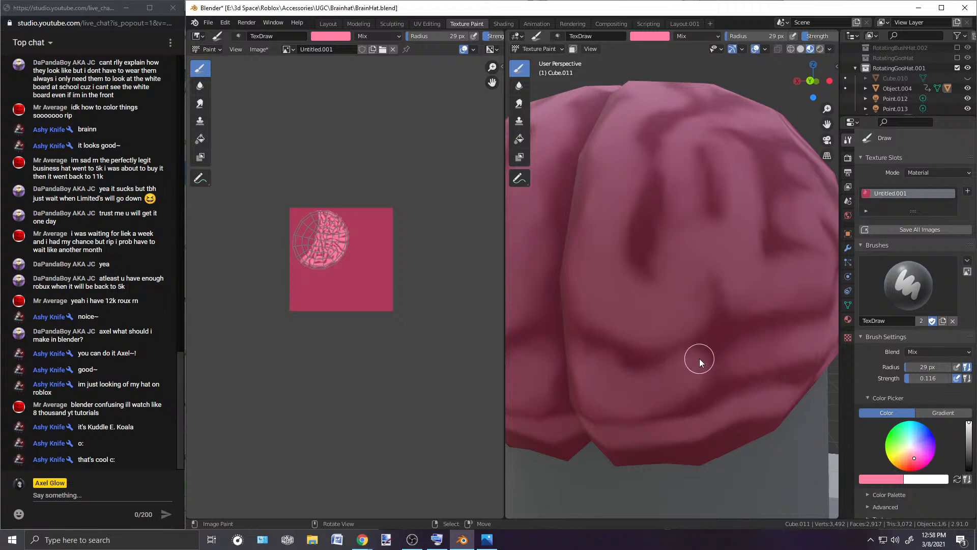
{"action": "mouse_move", "coordinate": [683, 377]}
{"action": "middle_mouse_down"}
{"action": "mouse_move", "coordinate": [662, 344]}
{"action": "mouse_move", "coordinate": [644, 370]}
{"action": "middle_mouse_up"}
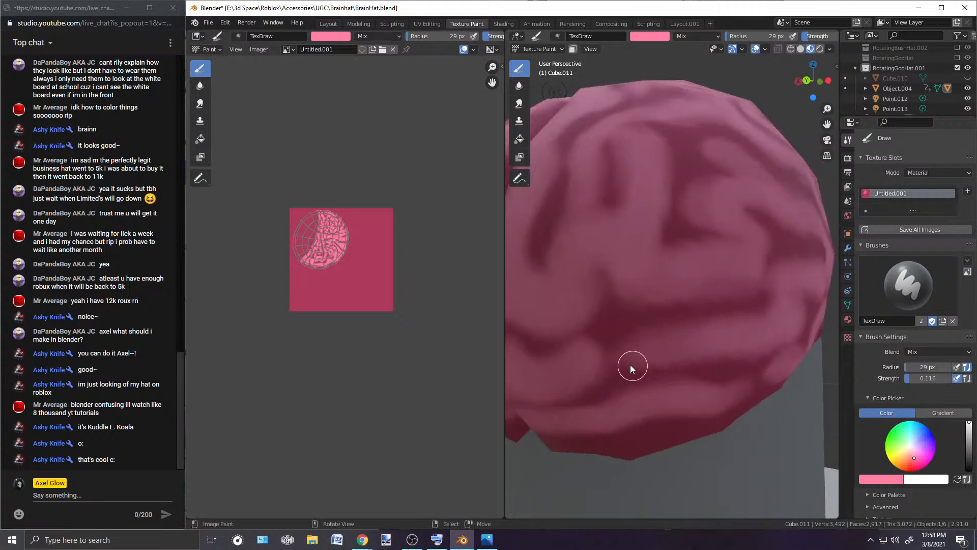
Step: Review the whole brain hat on the dummy's head from the sides, front, top and back
{"action": "scroll", "coordinate": [763, 341], "scroll_direction": "down", "scroll_amount": 5}
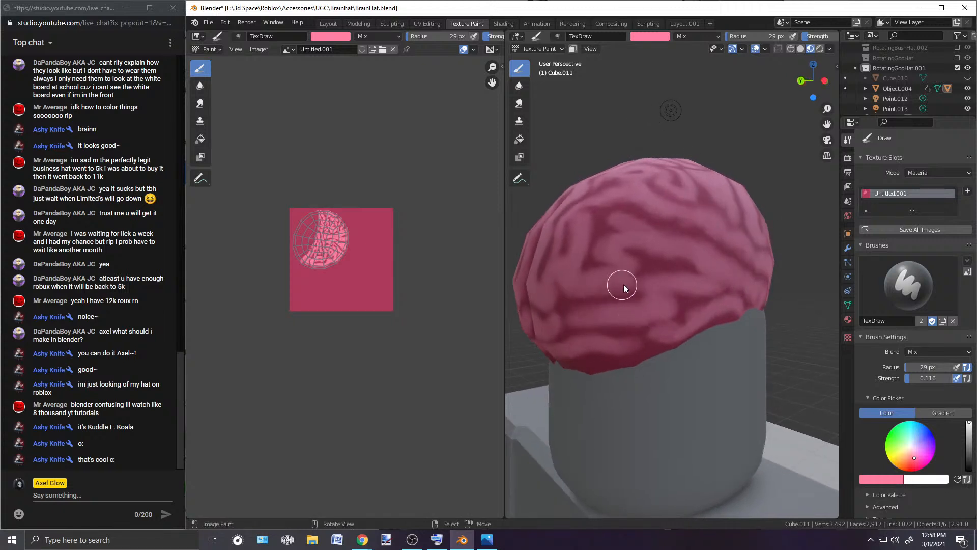
{"action": "middle_click_drag", "start_coordinate": [582, 294], "coordinate": [590, 332]}
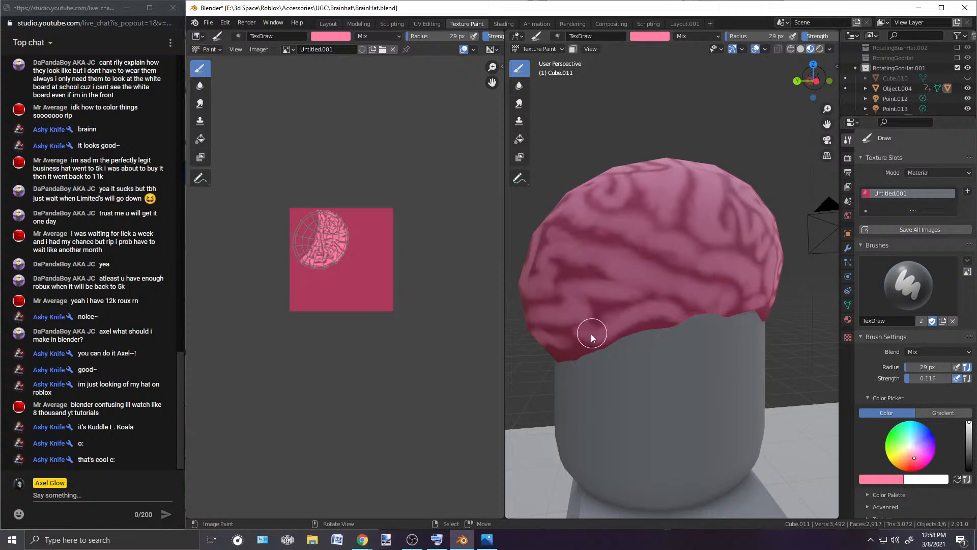
{"action": "middle_click_drag", "start_coordinate": [673, 294], "coordinate": [564, 297]}
{"action": "scroll", "coordinate": [698, 304], "scroll_direction": "up", "scroll_amount": 3}
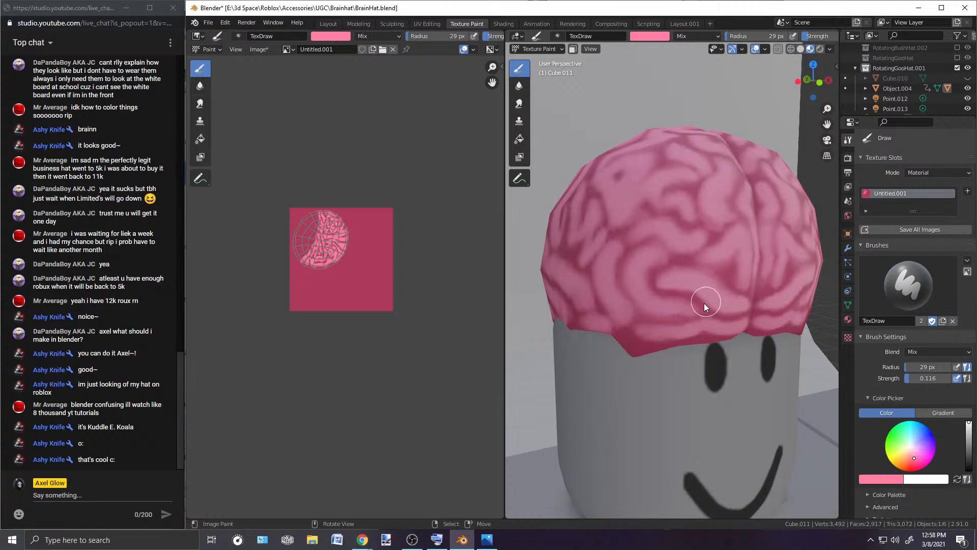
{"action": "middle_click_drag", "start_coordinate": [647, 294], "coordinate": [688, 302]}
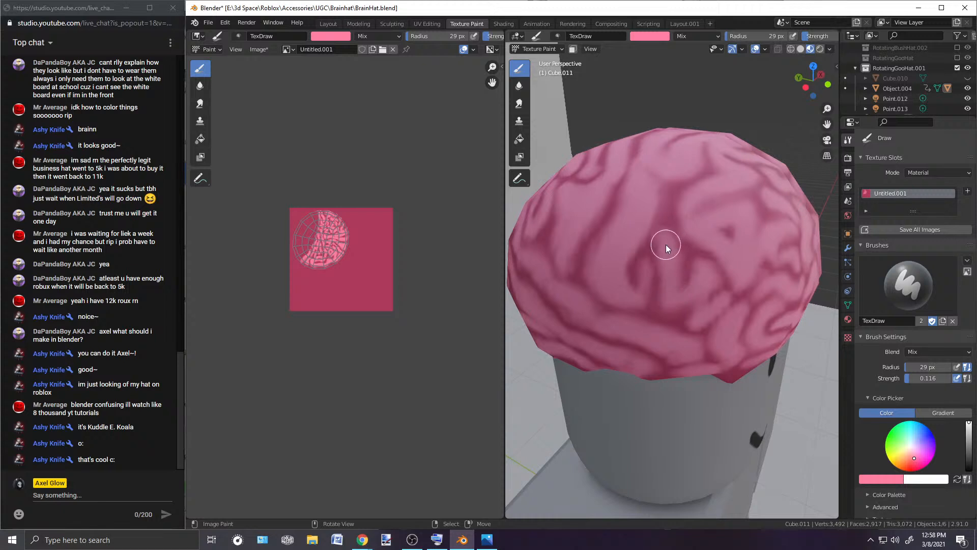
{"action": "middle_click_drag", "start_coordinate": [644, 221], "coordinate": [658, 291]}
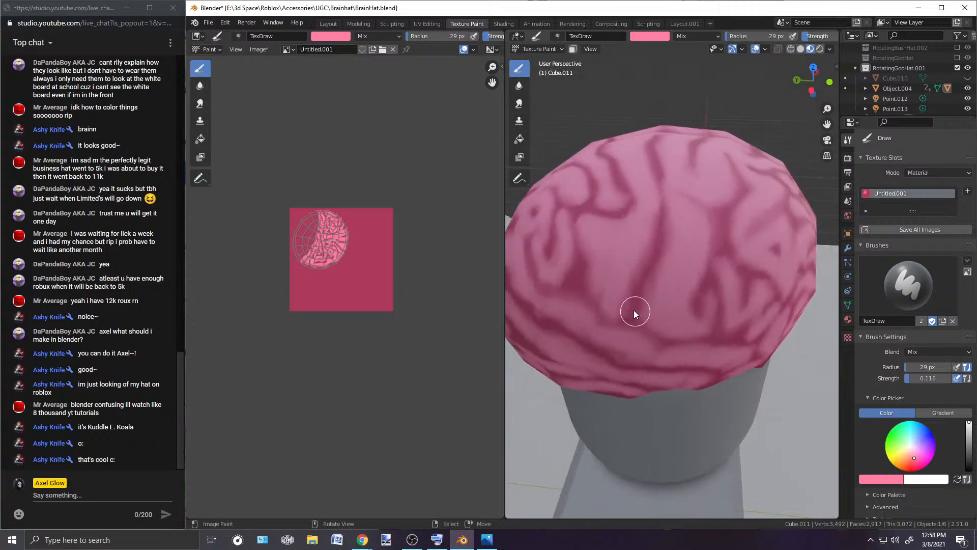
{"action": "middle_click_drag", "start_coordinate": [667, 283], "coordinate": [697, 304]}
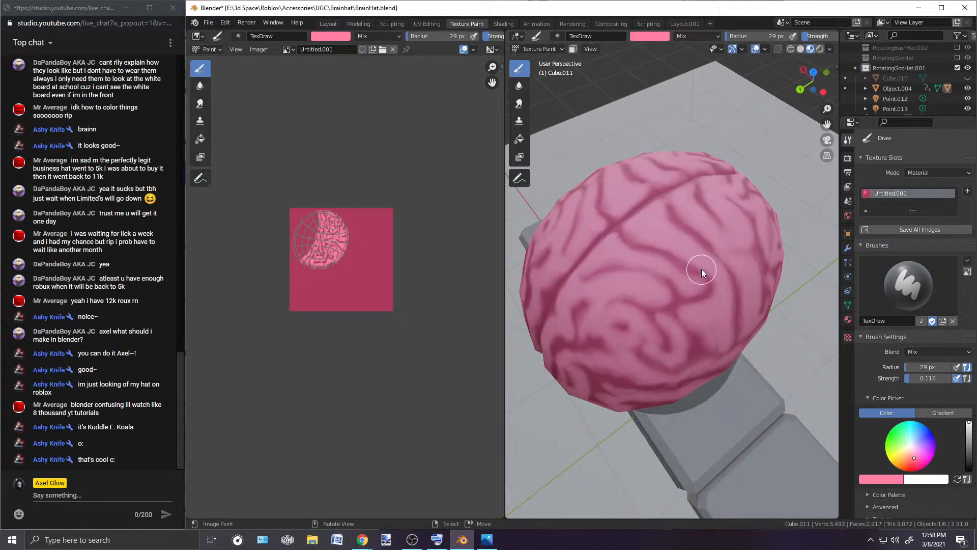
{"action": "middle_click_drag", "start_coordinate": [649, 221], "coordinate": [524, 208]}
{"action": "middle_click_drag", "start_coordinate": [696, 231], "coordinate": [672, 219]}
{"action": "scroll", "coordinate": [695, 210], "scroll_direction": "up", "scroll_amount": 2}
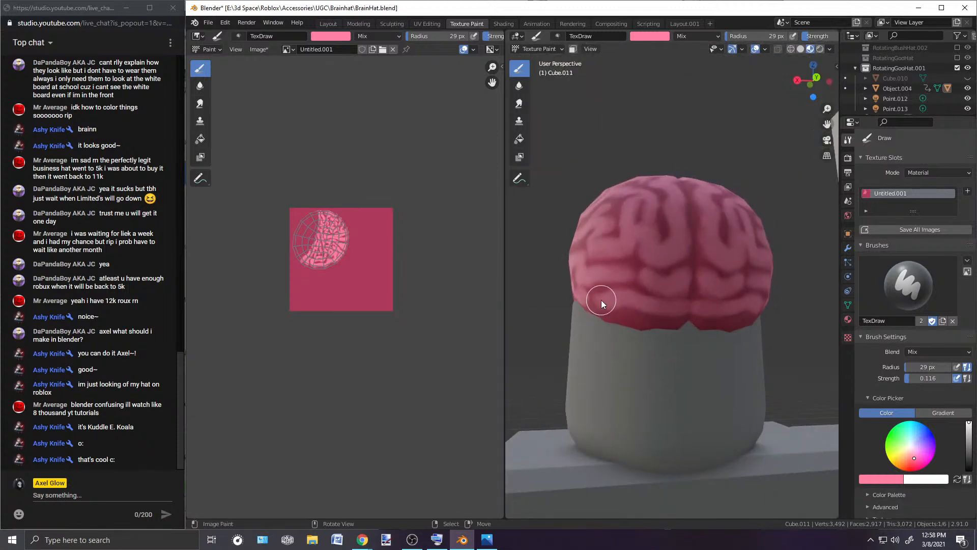
{"action": "middle_click_drag", "start_coordinate": [630, 297], "coordinate": [676, 325]}
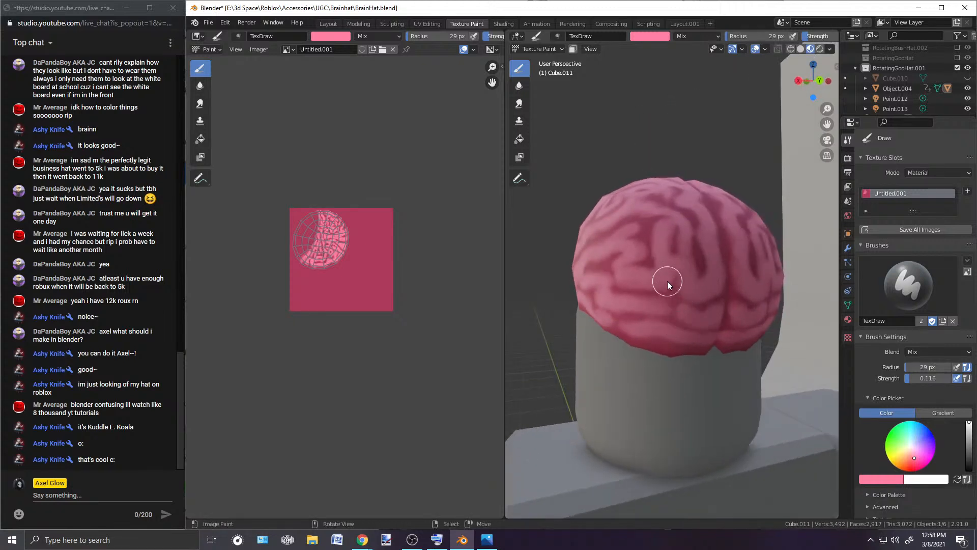
{"action": "middle_click_drag", "start_coordinate": [667, 281], "coordinate": [701, 338]}
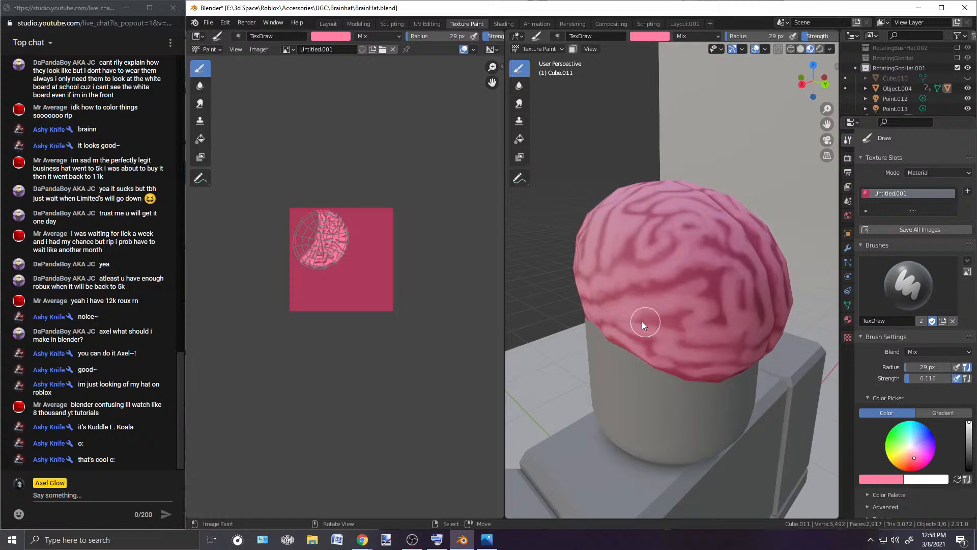
{"action": "mouse_move", "coordinate": [686, 328]}
{"action": "middle_mouse_down"}
{"action": "mouse_move", "coordinate": [713, 303]}
{"action": "mouse_move", "coordinate": [680, 320]}
{"action": "middle_mouse_up"}
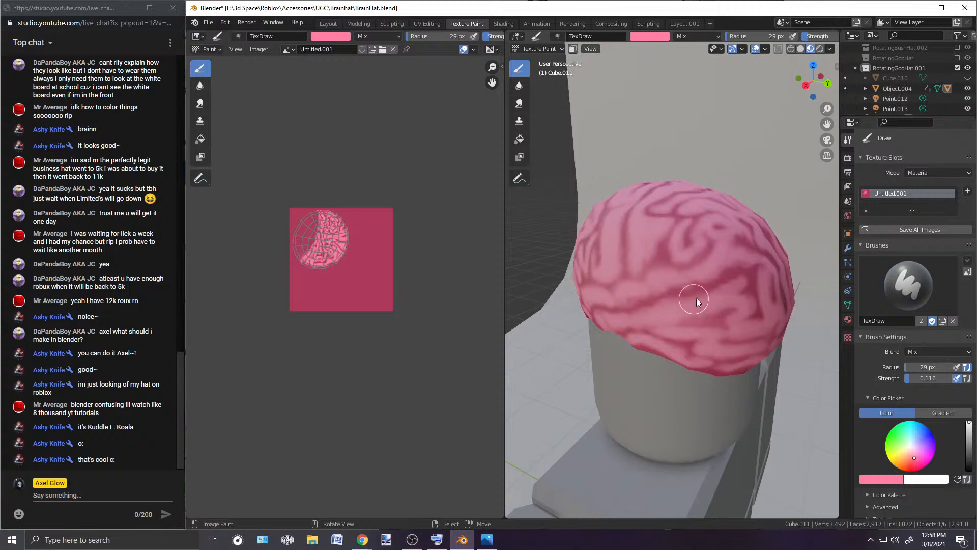
{"action": "middle_click_drag", "start_coordinate": [640, 323], "coordinate": [722, 298]}
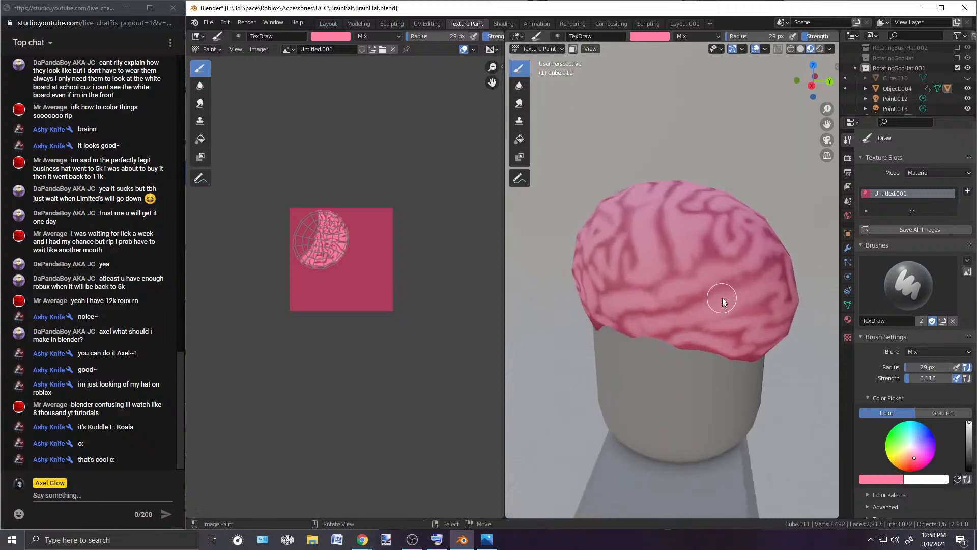
{"action": "mouse_move", "coordinate": [631, 323]}
{"action": "middle_mouse_down"}
{"action": "mouse_move", "coordinate": [710, 290]}
{"action": "mouse_move", "coordinate": [639, 318]}
{"action": "middle_mouse_up"}
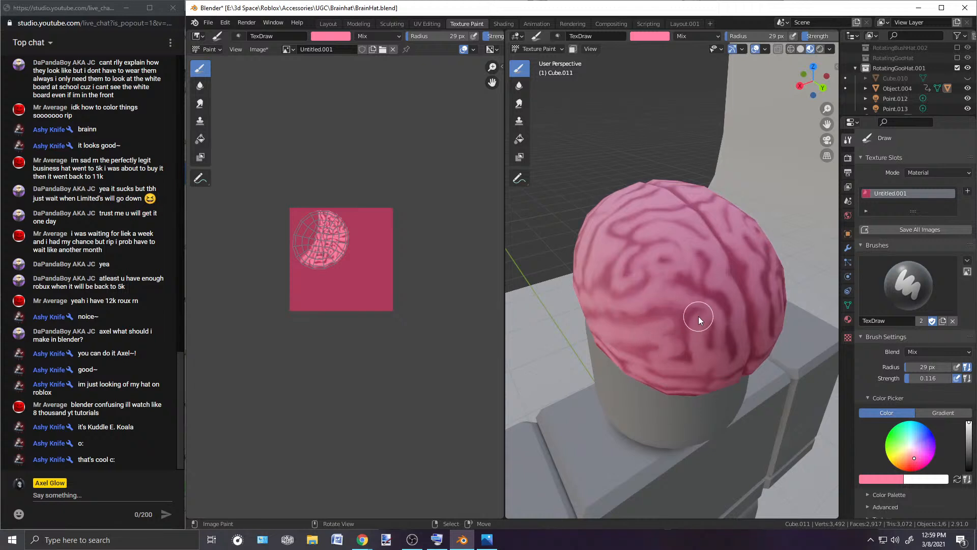
Step: Examine the brain hat's painted folds from the back, side and front of the dummy's head
{"action": "middle_click_drag", "start_coordinate": [697, 345], "coordinate": [774, 283]}
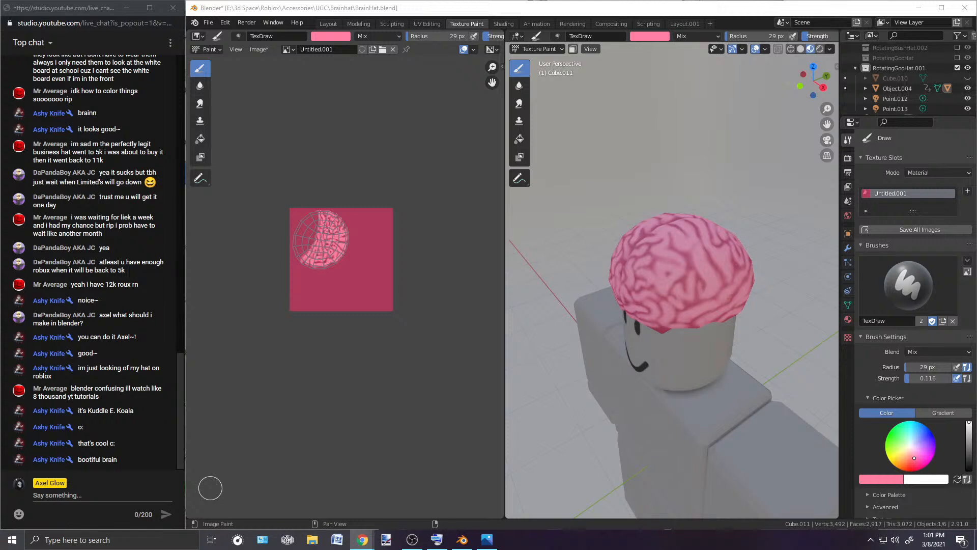
{"action": "left_click", "coordinate": [210, 487]}
{"action": "middle_click_drag", "start_coordinate": [646, 230], "coordinate": [700, 219]}
{"action": "scroll", "coordinate": [700, 219], "scroll_direction": "up", "scroll_amount": 2}
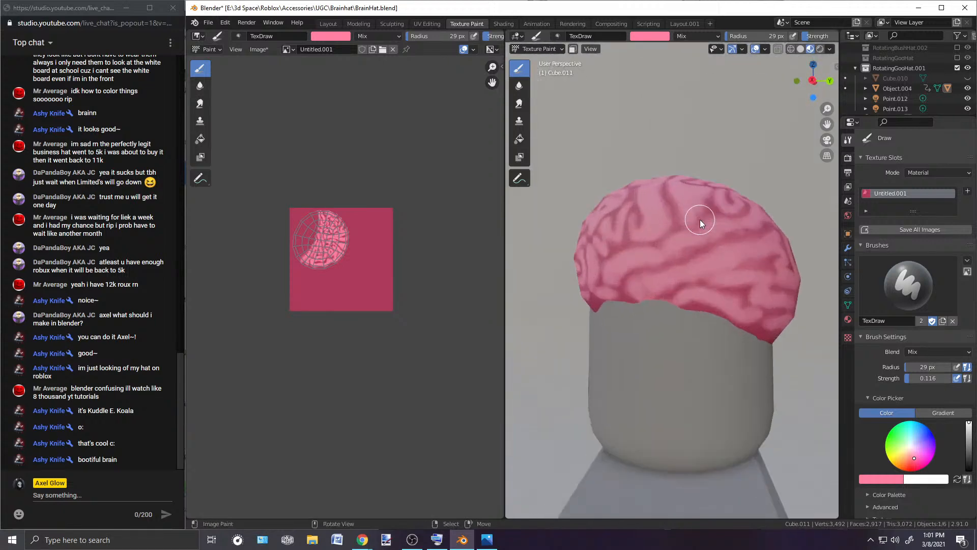
{"action": "middle_click_drag", "start_coordinate": [701, 218], "coordinate": [752, 259]}
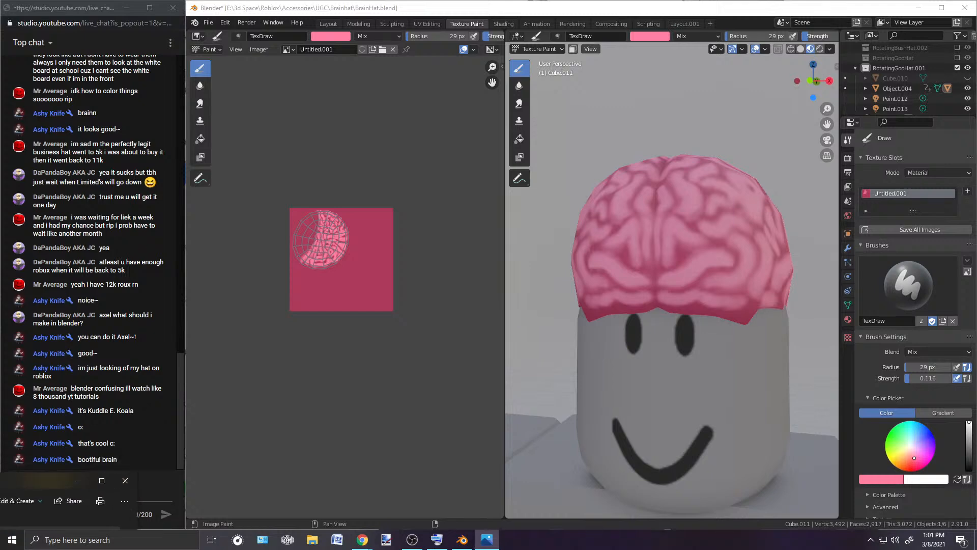
Step: Switch to Photos and view the brain in the BrainhatForTwitter.png concept sketch, then return to Blender
{"action": "left_click_drag", "start_coordinate": [36, 482], "coordinate": [818, 19]}
{"action": "scroll", "coordinate": [498, 335], "scroll_direction": "up", "scroll_amount": 1}
{"action": "scroll", "coordinate": [498, 336], "scroll_direction": "down", "scroll_amount": 1}
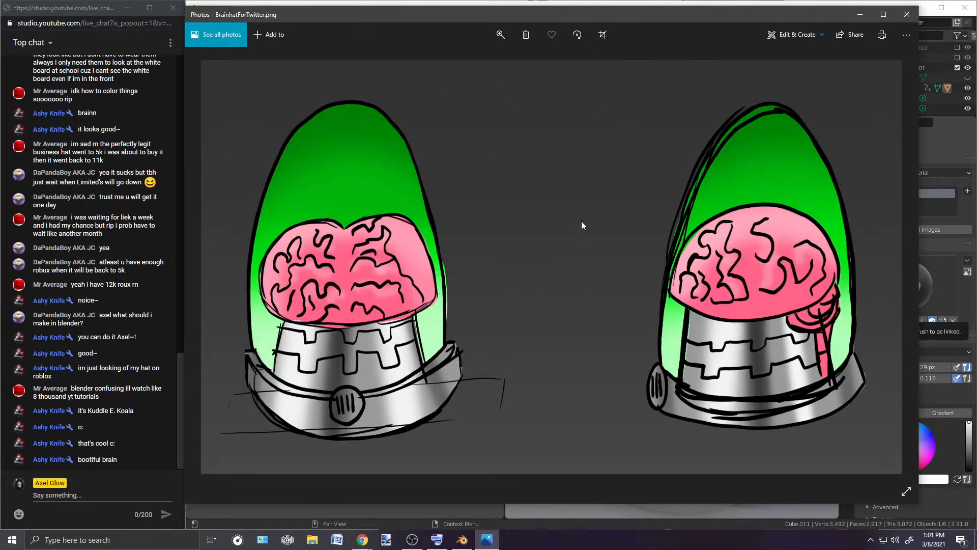
{"action": "left_click", "coordinate": [500, 35]}
{"action": "mouse_move", "coordinate": [454, 59]}
{"action": "left_mouse_down"}
{"action": "mouse_move", "coordinate": [462, 58]}
{"action": "mouse_move", "coordinate": [450, 56]}
{"action": "left_mouse_up"}
{"action": "left_click", "coordinate": [862, 19]}
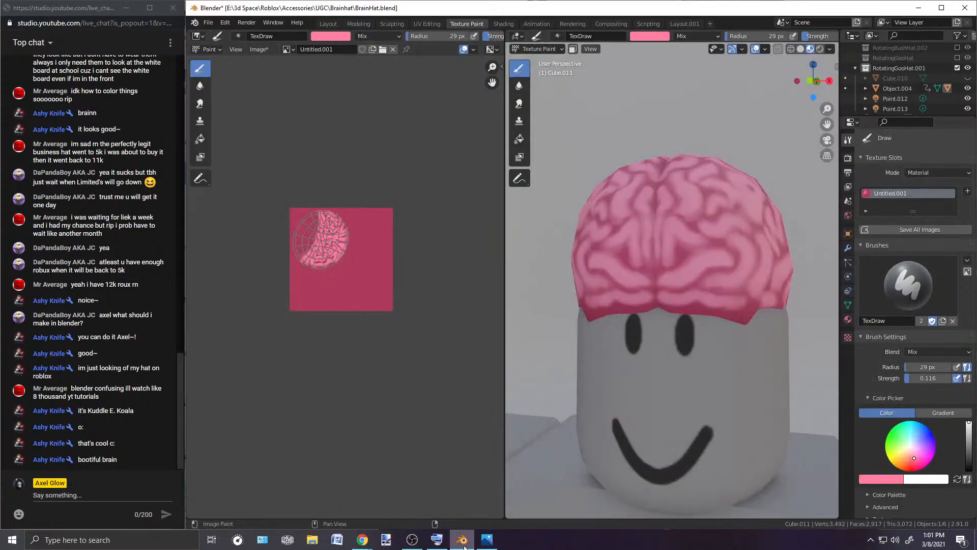
{"action": "left_click", "coordinate": [487, 539]}
{"action": "left_click_drag", "start_coordinate": [712, 16], "coordinate": [0, 491]}
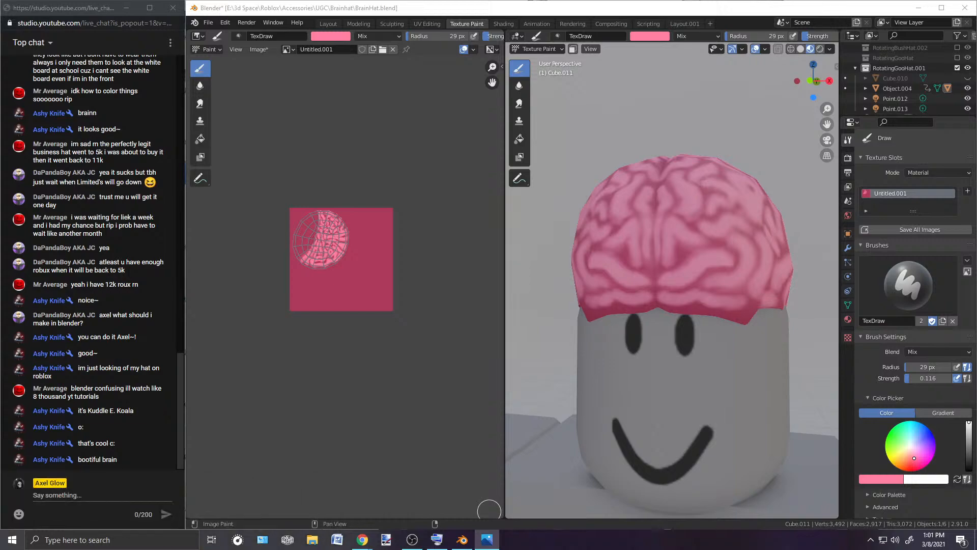
{"action": "key", "text": "super+d"}
{"action": "key", "text": "super+d"}
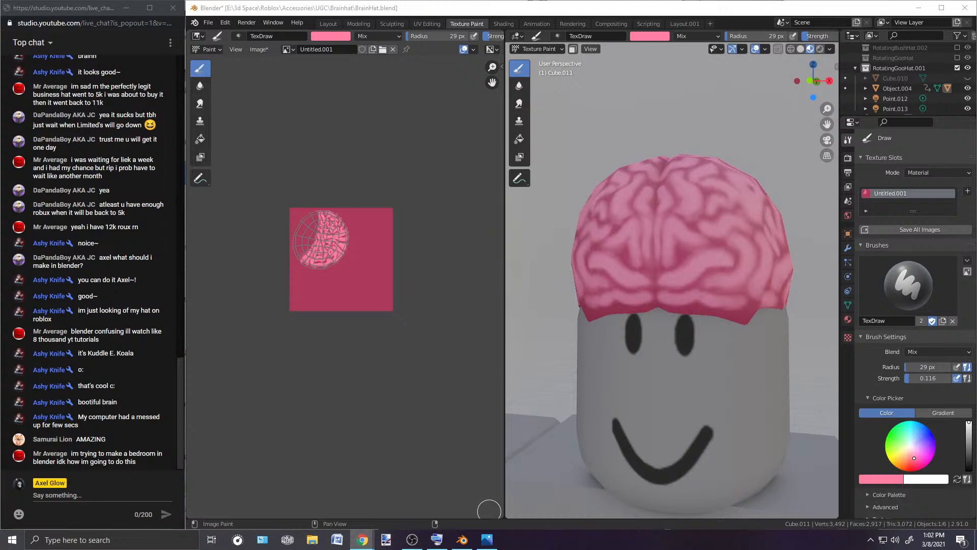
Step: Review the finished brain texture on the dummy from above the front and around the side
{"action": "scroll", "coordinate": [752, 225], "scroll_direction": "down", "scroll_amount": 4}
{"action": "middle_click_drag", "start_coordinate": [752, 224], "coordinate": [774, 307]}
{"action": "scroll", "coordinate": [774, 307], "scroll_direction": "up", "scroll_amount": 2}
{"action": "middle_click_drag", "start_coordinate": [667, 324], "coordinate": [741, 318]}
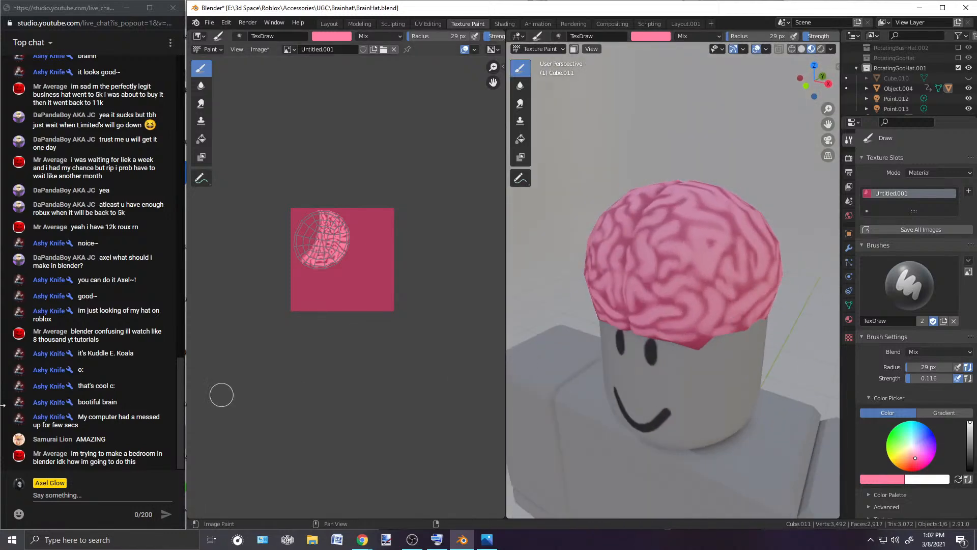
{"action": "key", "text": "alt+Tab"}
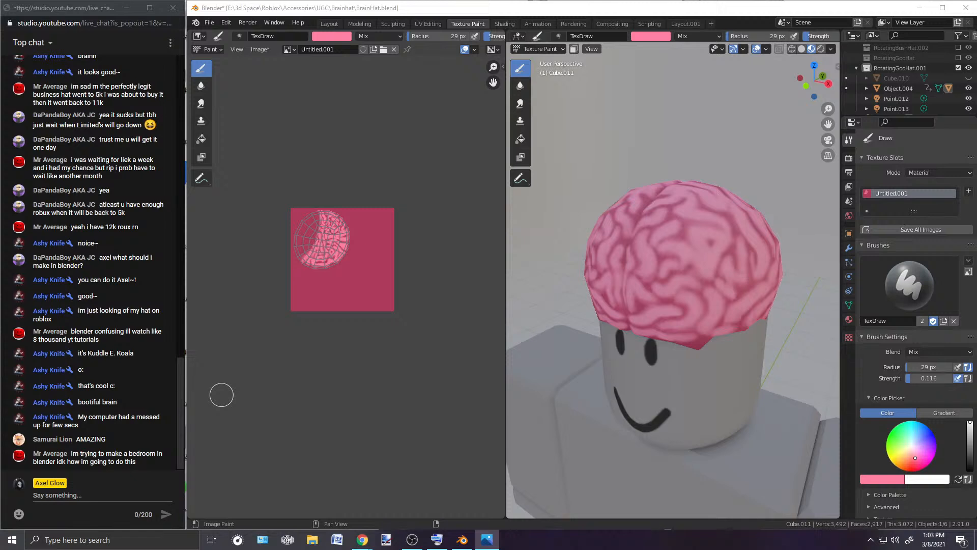
{"action": "scroll", "coordinate": [695, 240], "scroll_direction": "down", "scroll_amount": 2}
{"action": "scroll", "coordinate": [689, 243], "scroll_direction": "up", "scroll_amount": 1}
{"action": "middle_click_drag", "start_coordinate": [658, 260], "coordinate": [569, 194]}
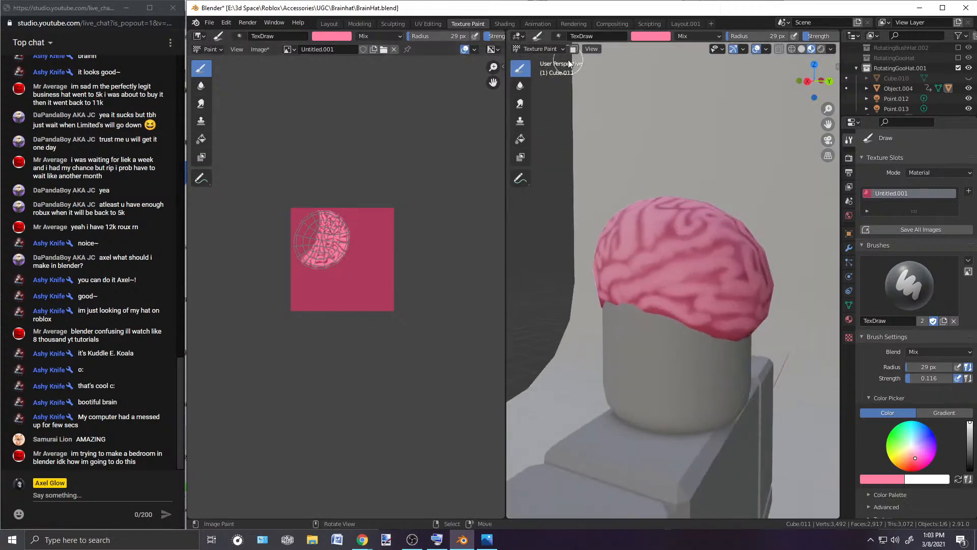
Step: Switch to the Layout workspace and deselect the brain hat
{"action": "left_click", "coordinate": [325, 24]}
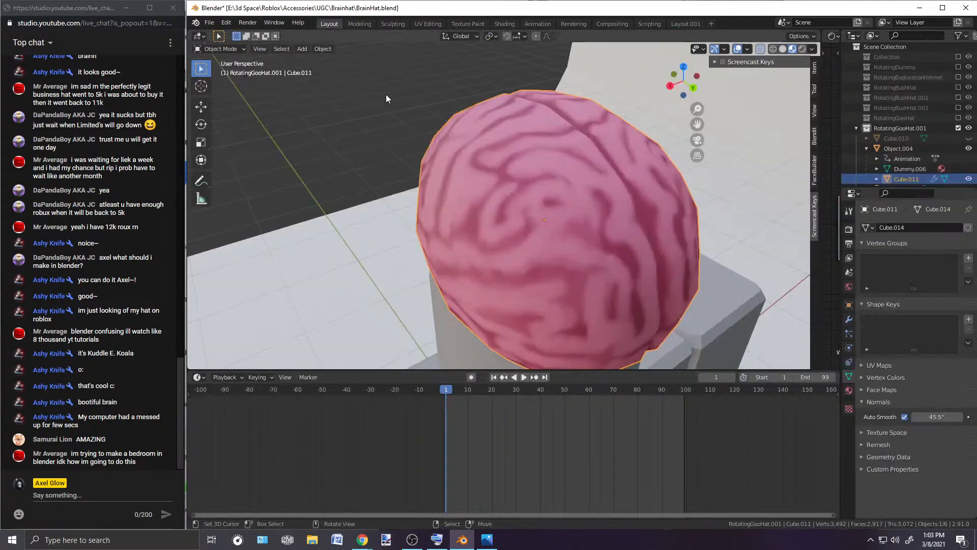
{"action": "middle_click_drag", "start_coordinate": [464, 245], "coordinate": [572, 203]}
{"action": "scroll", "coordinate": [609, 255], "scroll_direction": "up", "scroll_amount": 2}
{"action": "scroll", "coordinate": [572, 203], "scroll_direction": "down", "scroll_amount": 3}
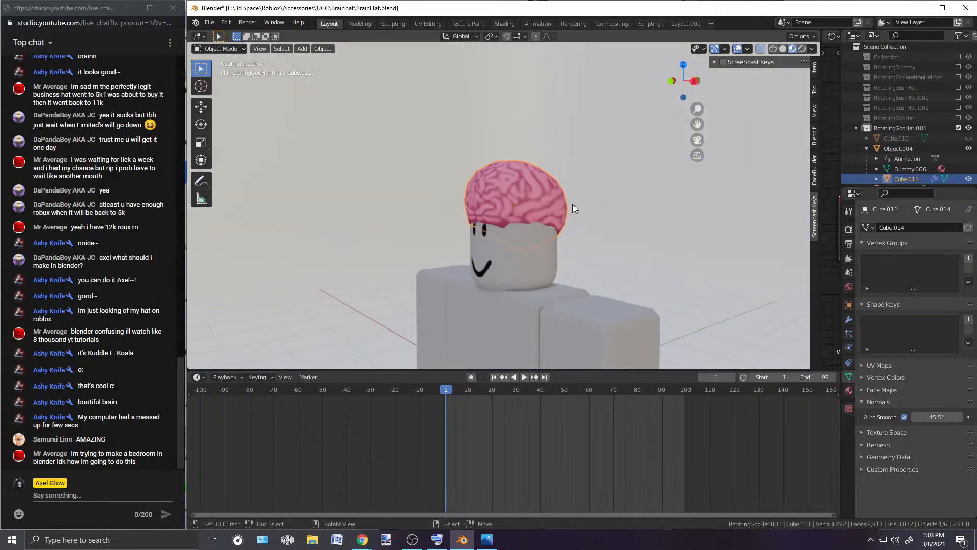
{"action": "scroll", "coordinate": [548, 197], "scroll_direction": "down", "scroll_amount": 4}
{"action": "scroll", "coordinate": [548, 197], "scroll_direction": "down", "scroll_amount": 4}
{"action": "key", "text": "alt+a"}
{"action": "scroll", "coordinate": [572, 199], "scroll_direction": "up", "scroll_amount": 7}
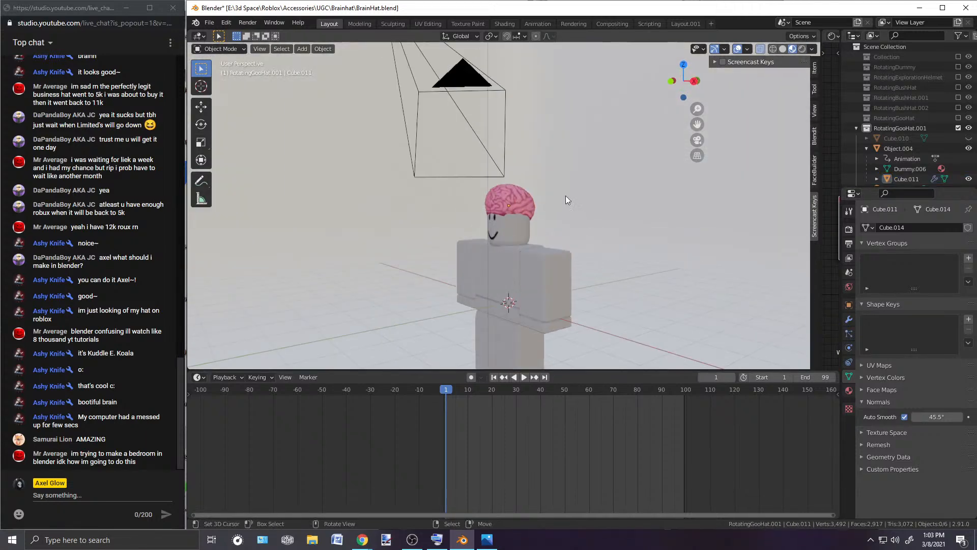
{"action": "key", "text": "KP_1"}
{"action": "scroll", "coordinate": [556, 190], "scroll_direction": "up", "scroll_amount": 3}
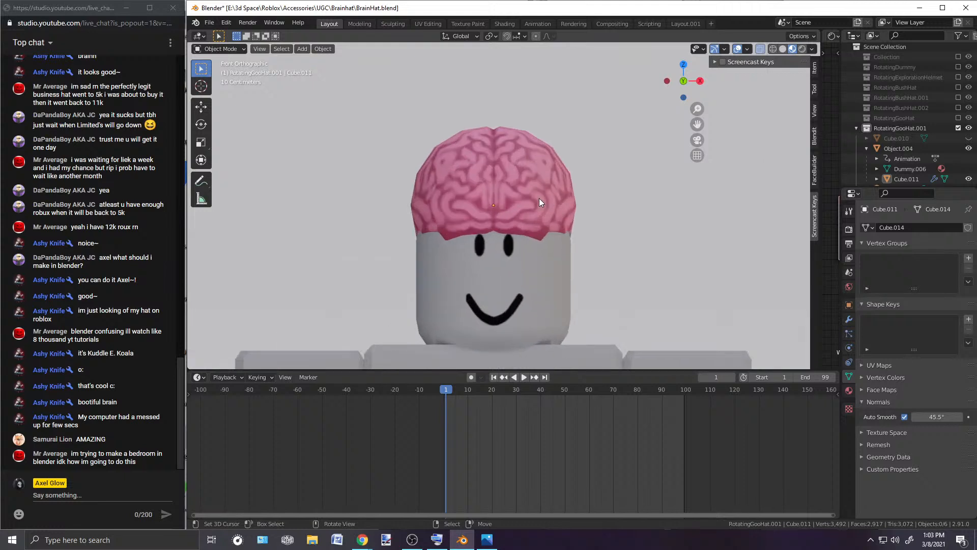
{"action": "middle_click_drag", "start_coordinate": [585, 209], "coordinate": [569, 240]}
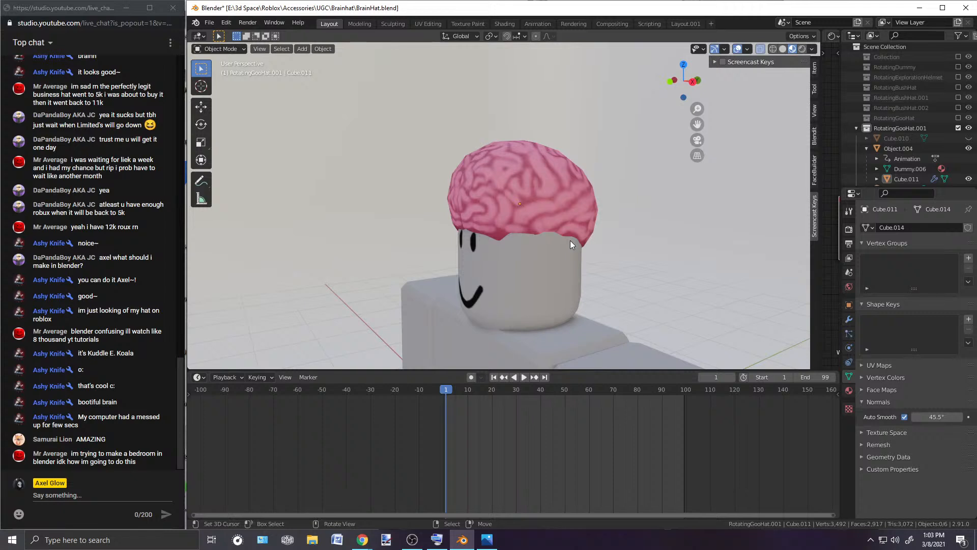
Step: Add a 32-vertex cylinder mesh and raise it about 1.735 m along Z towards the dummy's head
{"action": "key", "text": "shift+a"}
{"action": "mouse_move", "coordinate": [570, 240]}
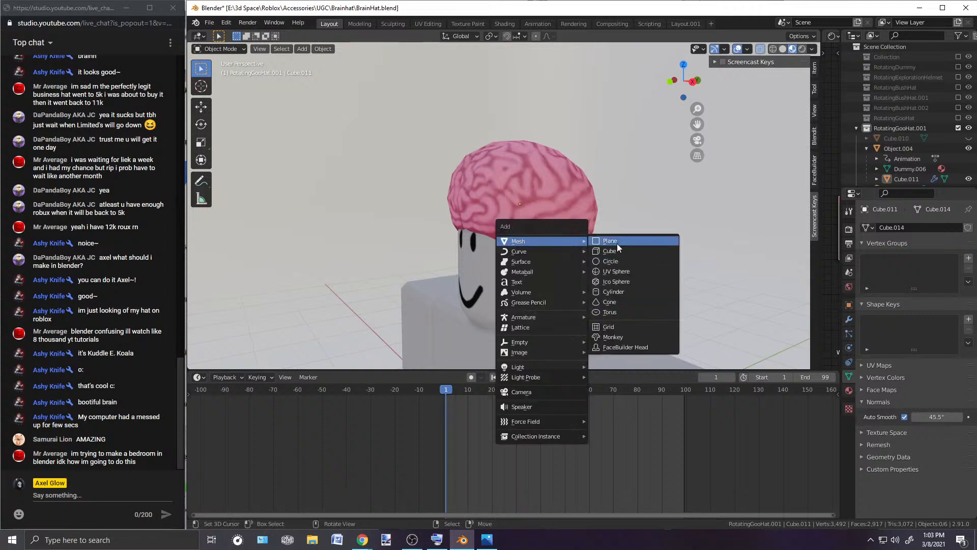
{"action": "left_click", "coordinate": [612, 290]}
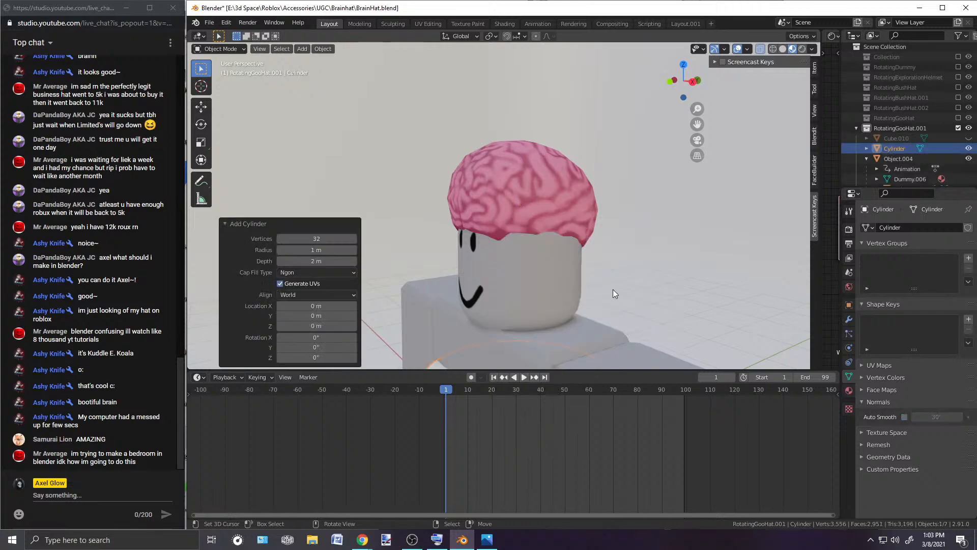
{"action": "scroll", "coordinate": [614, 296], "scroll_direction": "down", "scroll_amount": 7}
{"action": "middle_click_drag", "start_coordinate": [594, 308], "coordinate": [546, 328]}
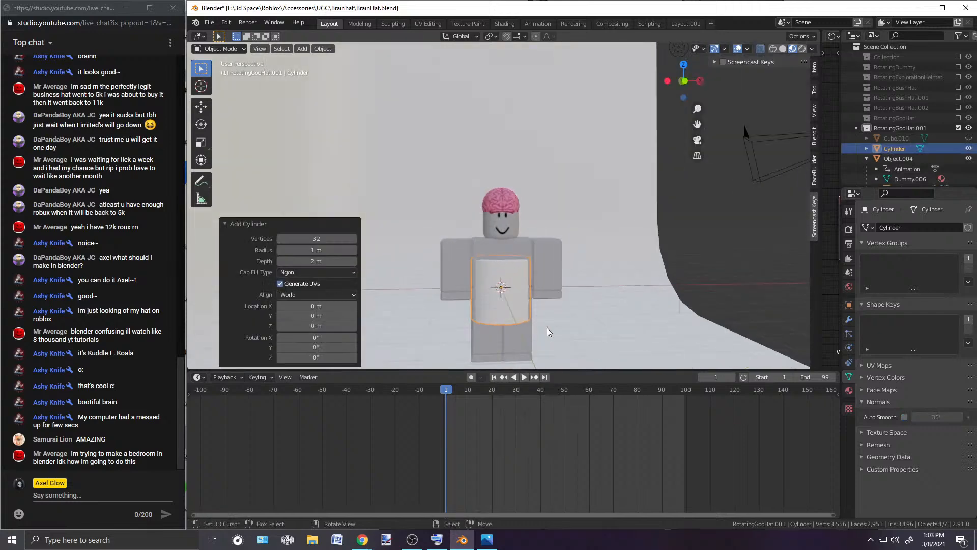
{"action": "key", "text": "g"}
{"action": "key", "text": "z"}
{"action": "left_click", "coordinate": [544, 276]}
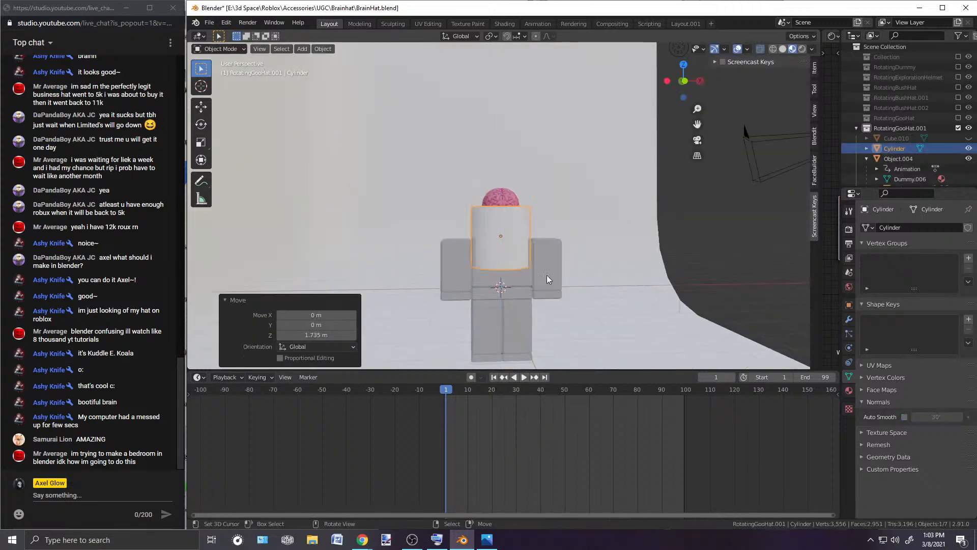
Step: Scale the cylinder uniformly to about 0.61 and raise it about 0.36 m along Z around the dummy's head
{"action": "key", "text": "s"}
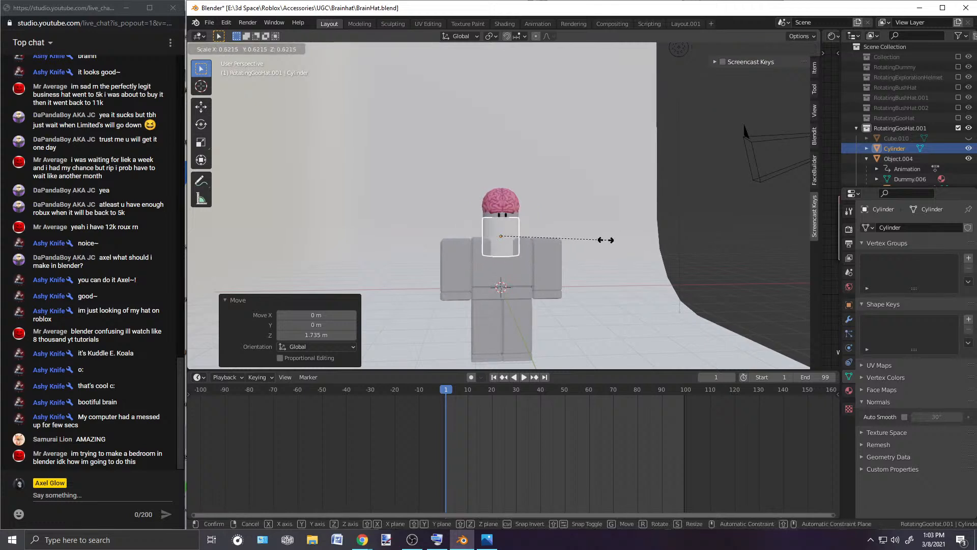
{"action": "left_click", "coordinate": [604, 241]}
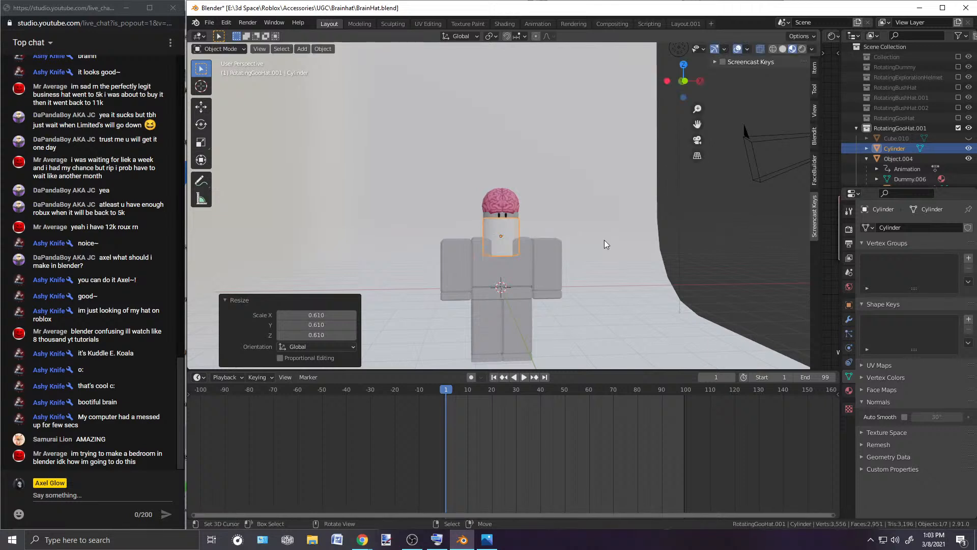
{"action": "key", "text": "KP_3"}
{"action": "key", "text": "KP_Decimal"}
{"action": "scroll", "coordinate": [554, 288], "scroll_direction": "up", "scroll_amount": 3}
{"action": "key", "text": "g"}
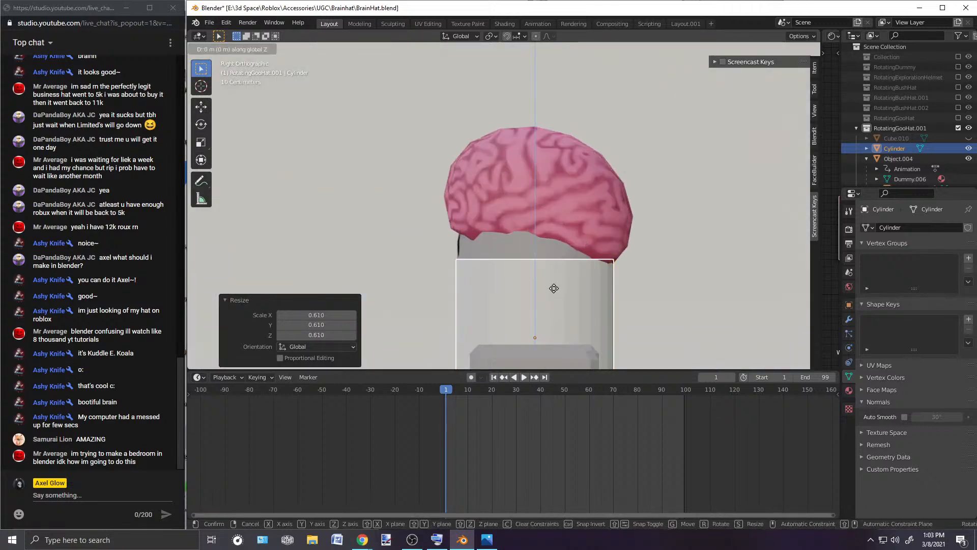
{"action": "key", "text": "z"}
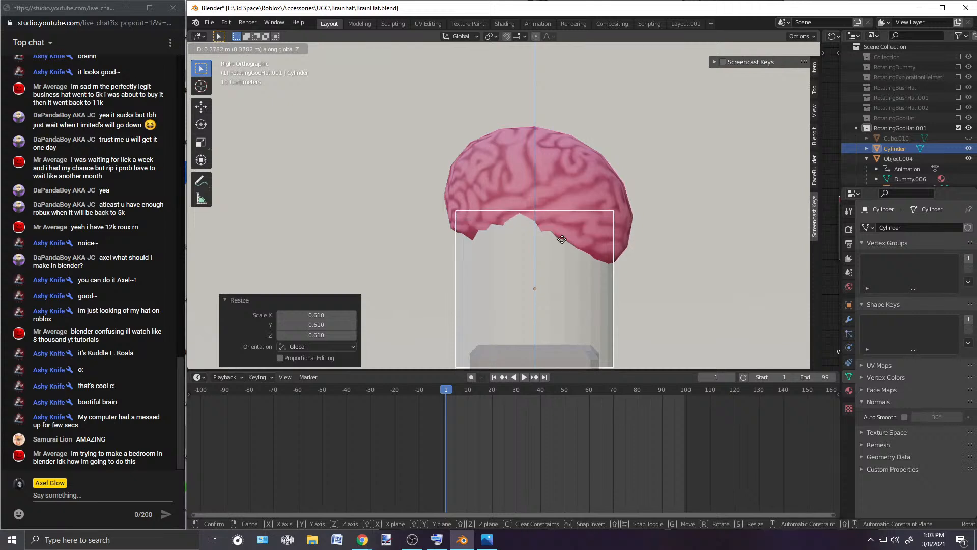
{"action": "left_click", "coordinate": [561, 242]}
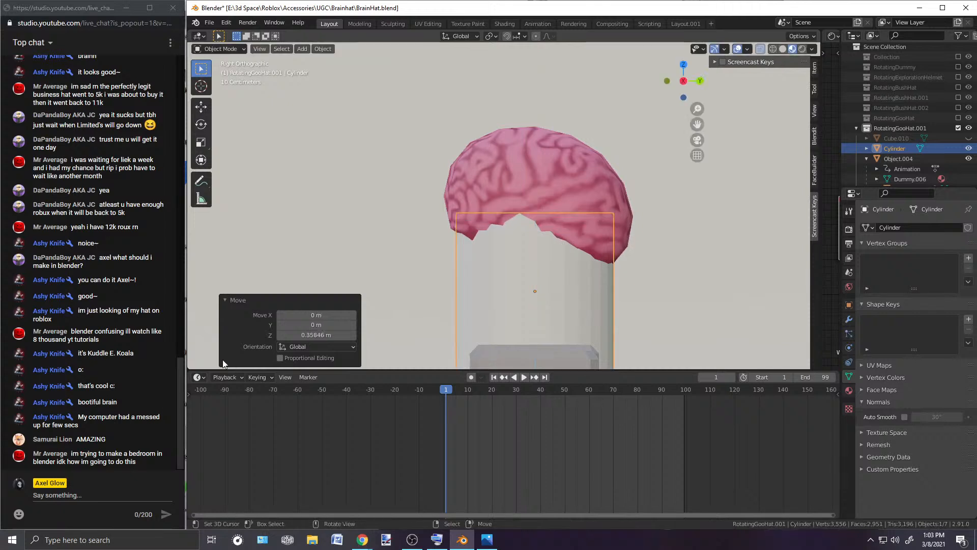
Step: Examine the metal base, band and glass dome in the BrainhatForTwitter.png sketch in Photos and compare them with the model
{"action": "key", "text": "alt+Tab"}
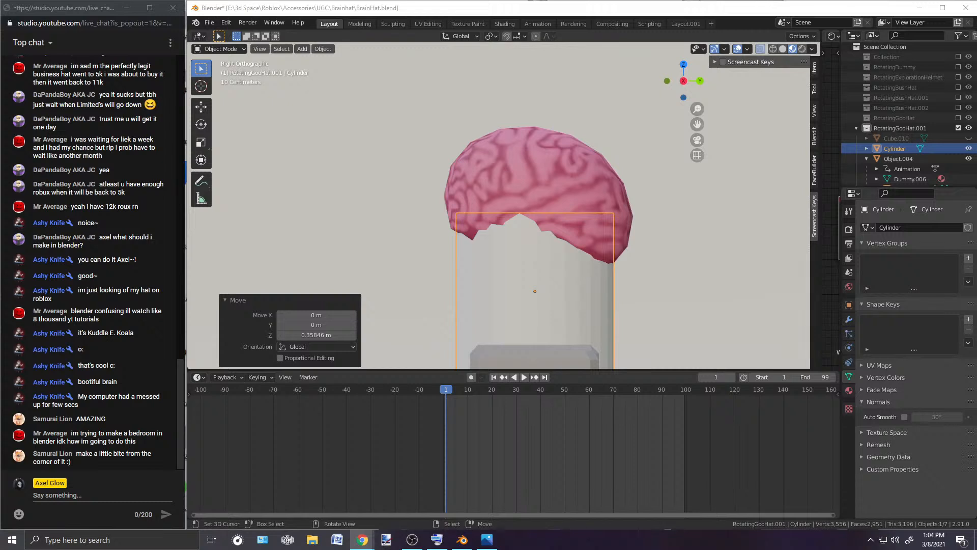
{"action": "scroll", "coordinate": [558, 203], "scroll_direction": "up", "scroll_amount": 1}
{"action": "middle_click_drag", "start_coordinate": [557, 203], "coordinate": [507, 234]}
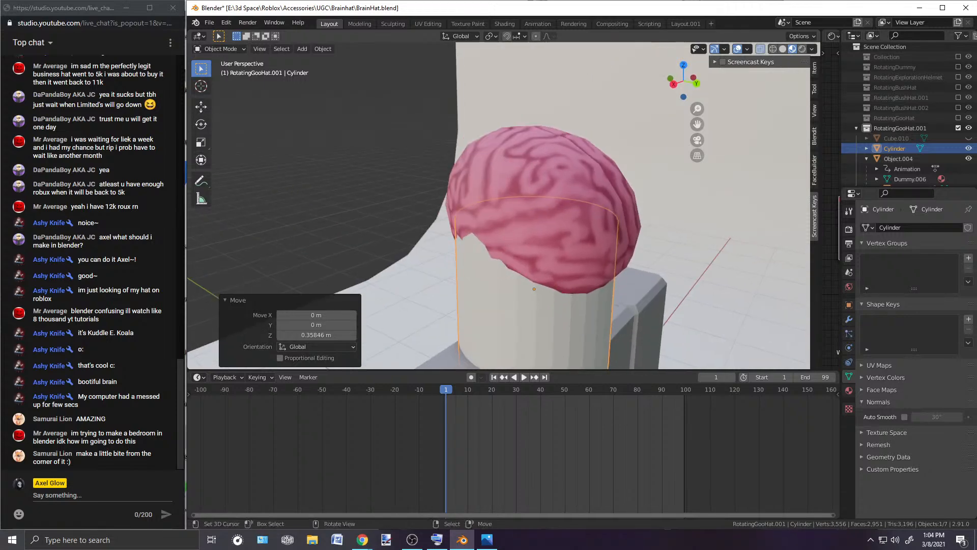
{"action": "left_click", "coordinate": [487, 539]}
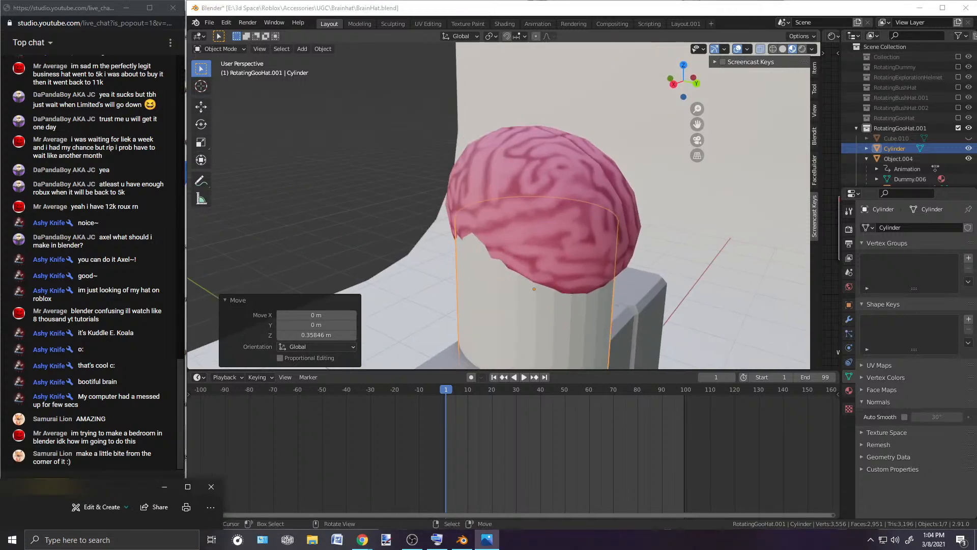
{"action": "mouse_move", "coordinate": [104, 487]}
{"action": "left_mouse_down"}
{"action": "mouse_move", "coordinate": [760, 107]}
{"action": "mouse_move", "coordinate": [857, 8]}
{"action": "mouse_move", "coordinate": [795, 22]}
{"action": "left_mouse_up"}
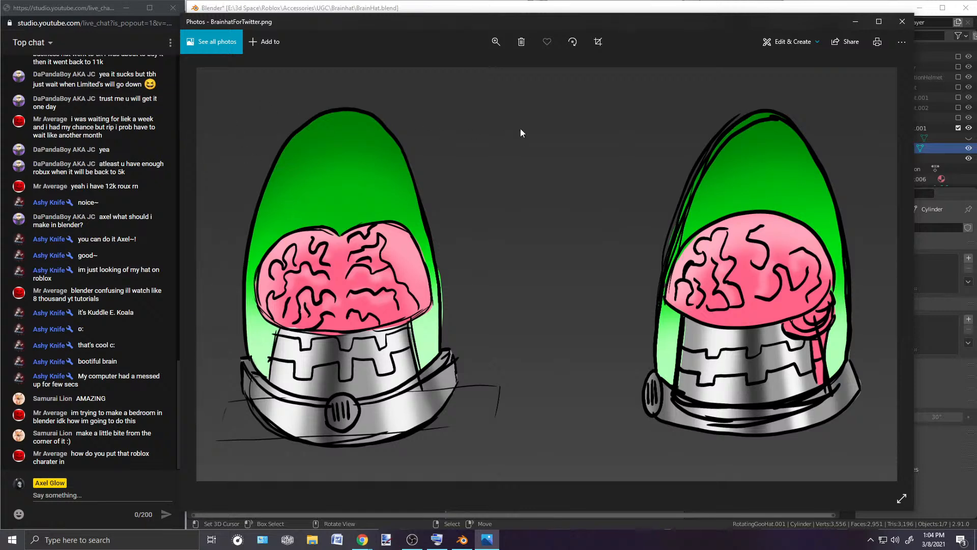
{"action": "left_click_drag", "start_coordinate": [554, 23], "coordinate": [0, 476]}
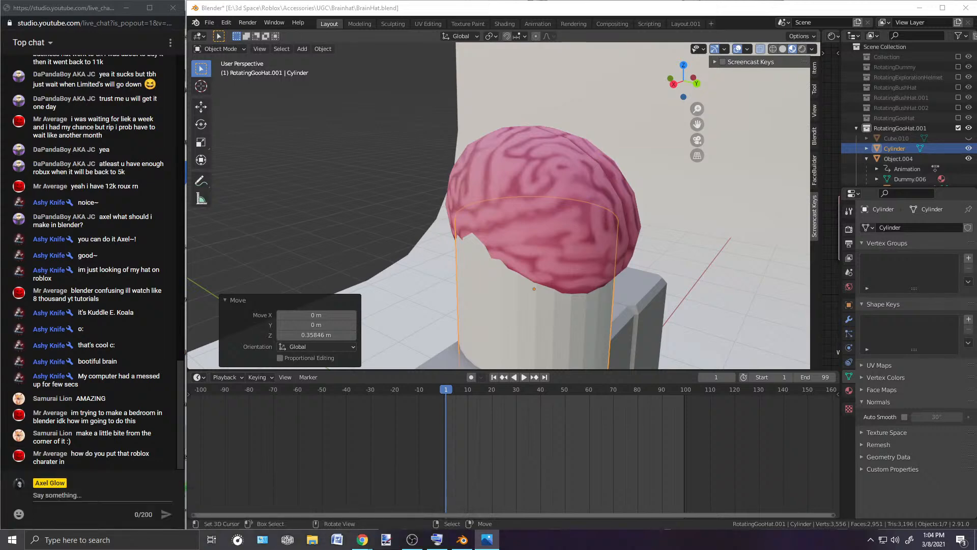
{"action": "middle_click_drag", "start_coordinate": [417, 225], "coordinate": [551, 189]}
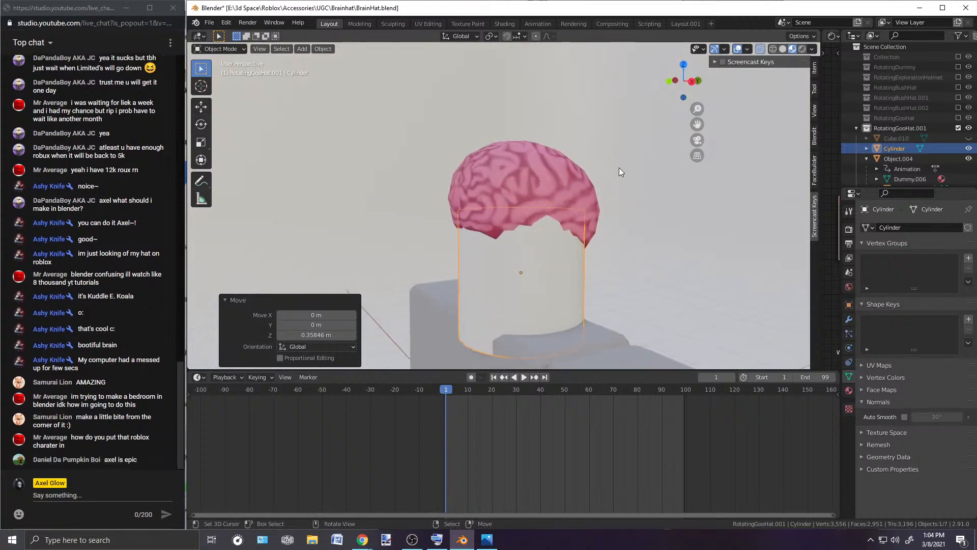
Step: Delete the cylinder surrounding the dummy's head
{"action": "middle_click_drag", "start_coordinate": [602, 221], "coordinate": [517, 219]}
{"action": "left_click", "coordinate": [219, 48]}
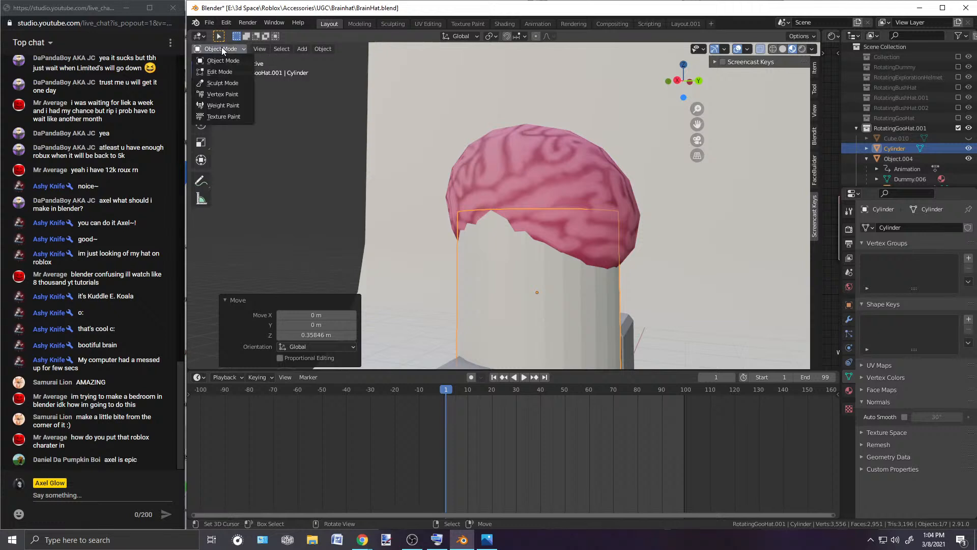
{"action": "right_click", "coordinate": [499, 267]}
{"action": "right_click", "coordinate": [498, 266]}
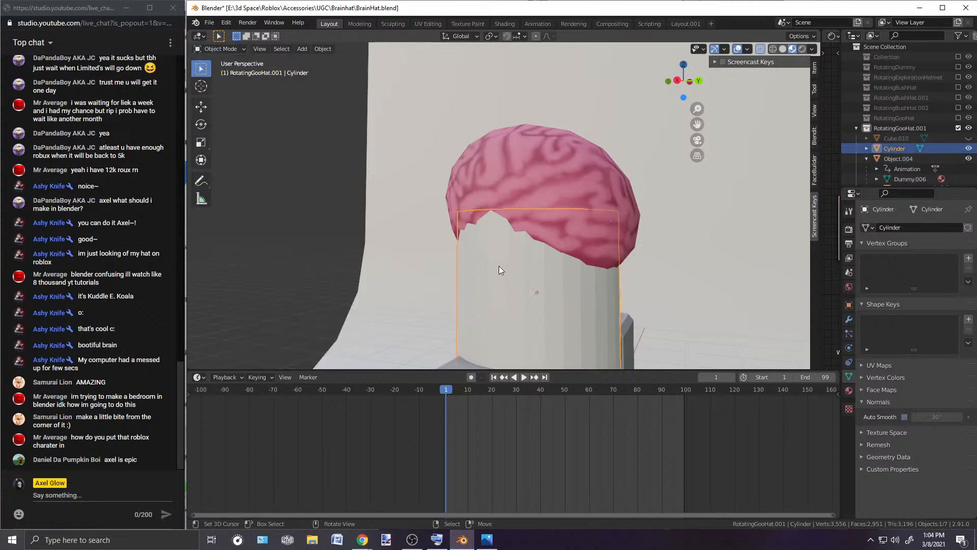
{"action": "key", "text": "Delete"}
Step: Add a new cylinder mesh with 32 vertices, 1 m radius and 2 m depth at the world origin
{"action": "key", "text": "KP_3"}
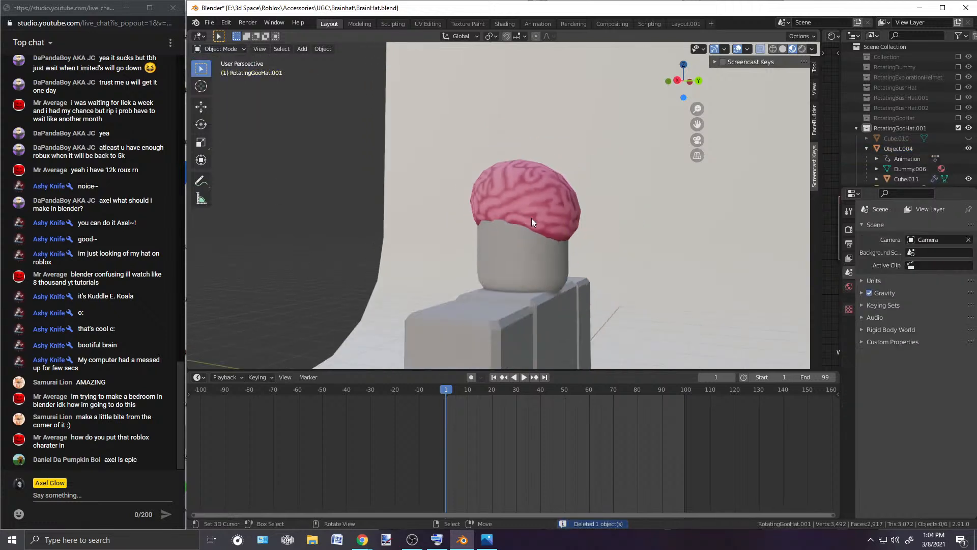
{"action": "key", "text": "shift+a"}
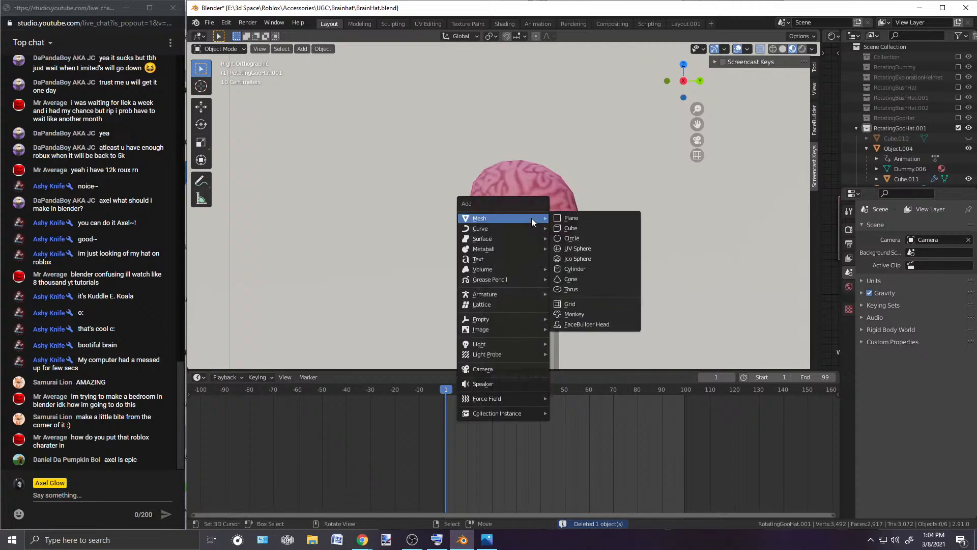
{"action": "left_click", "coordinate": [569, 269]}
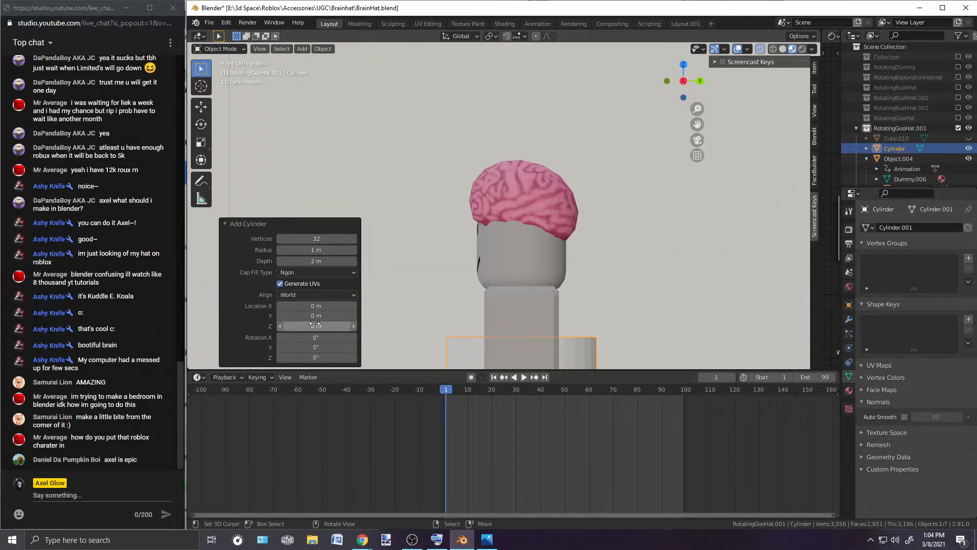
Step: Set the new cylinder's Z location to 1.69 m, its radius to 0.63 m and its vertices to 11
{"action": "left_click_drag", "start_coordinate": [311, 325], "coordinate": [392, 327]}
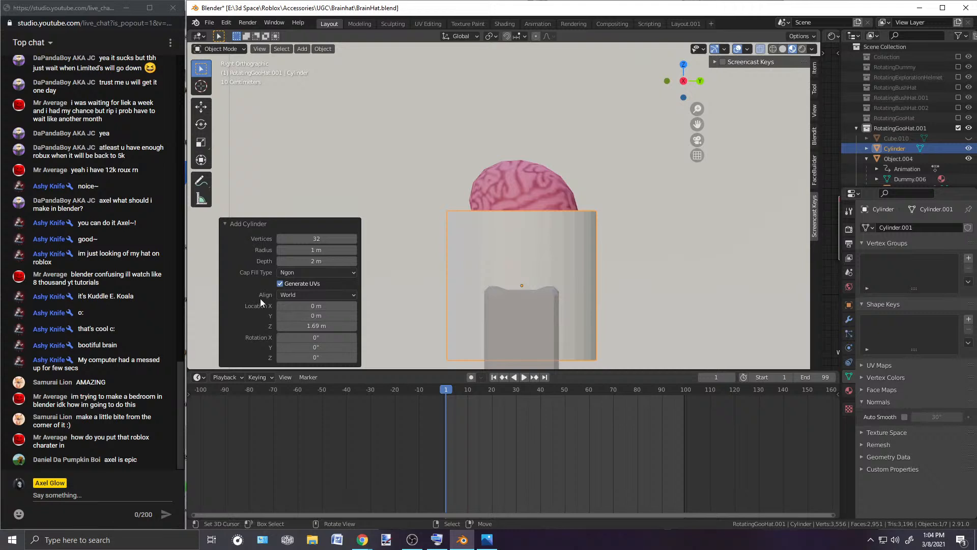
{"action": "left_click_drag", "start_coordinate": [304, 250], "coordinate": [290, 250]}
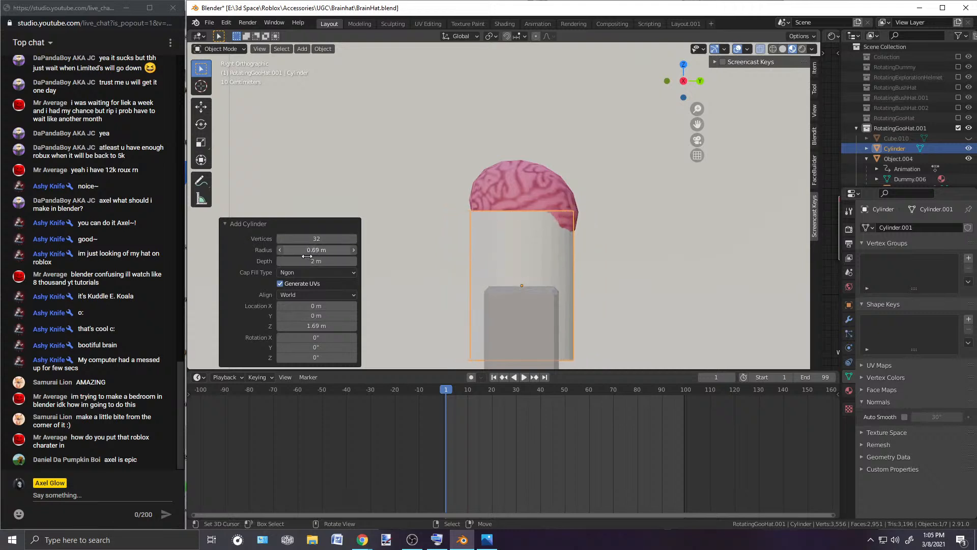
{"action": "left_click_drag", "start_coordinate": [302, 256], "coordinate": [304, 253]}
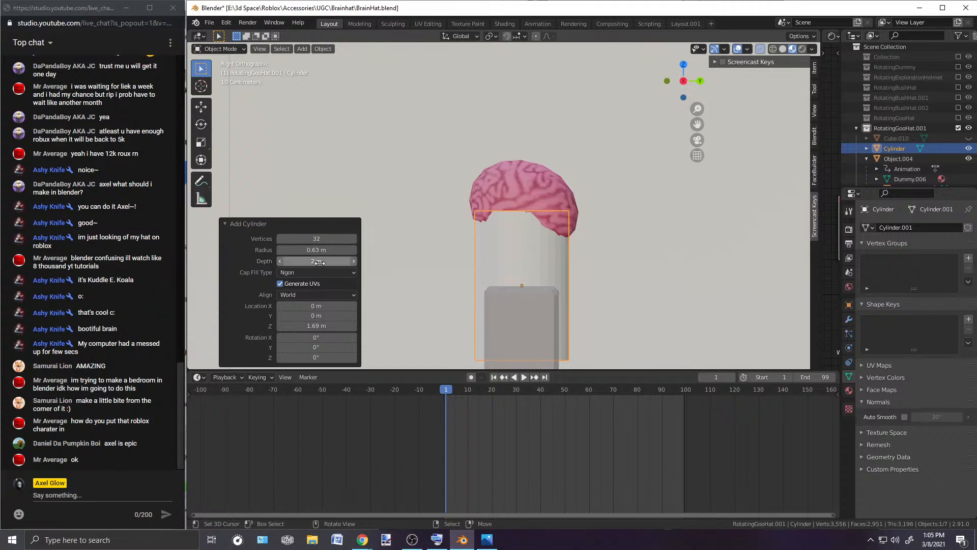
{"action": "left_click_drag", "start_coordinate": [317, 239], "coordinate": [303, 239]}
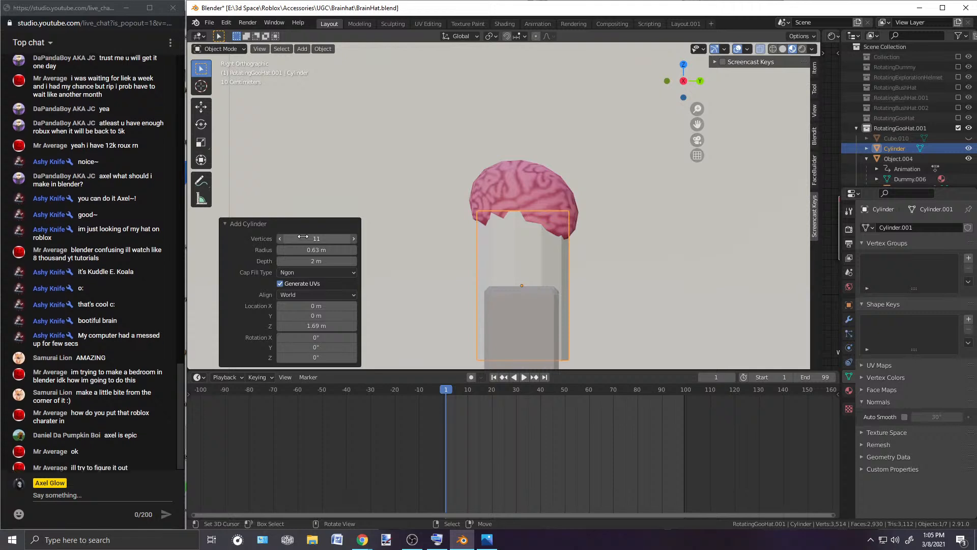
Step: Examine the cylinder around the dummy's head from several angles and compare it with the brain and body
{"action": "middle_click_drag", "start_coordinate": [441, 246], "coordinate": [512, 267]}
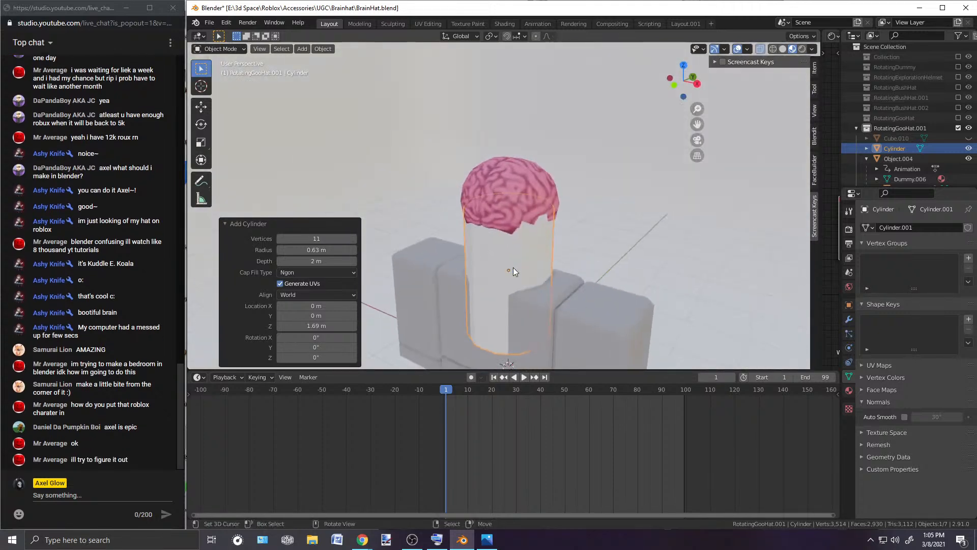
{"action": "scroll", "coordinate": [513, 267], "scroll_direction": "down", "scroll_amount": 6}
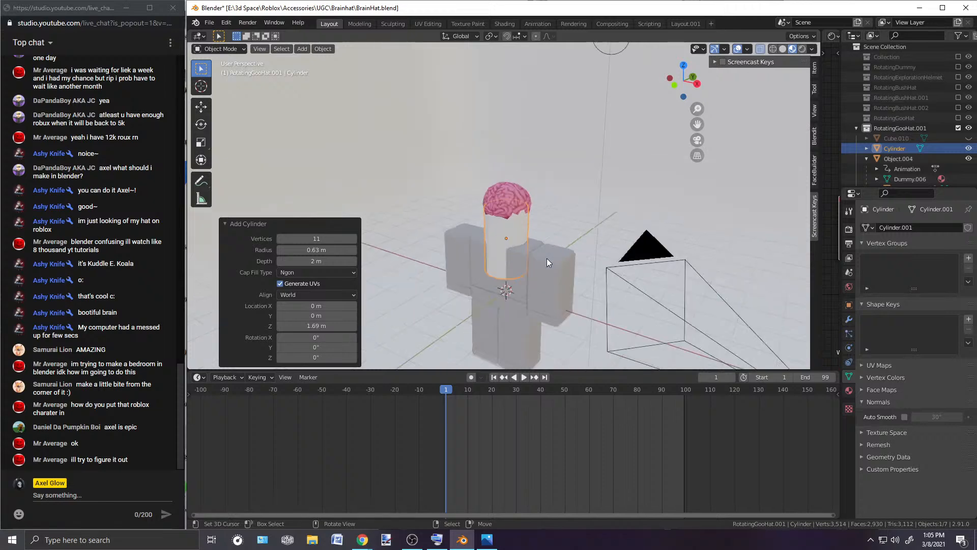
{"action": "middle_click_drag", "start_coordinate": [495, 268], "coordinate": [633, 222]}
{"action": "scroll", "coordinate": [583, 202], "scroll_direction": "up", "scroll_amount": 6}
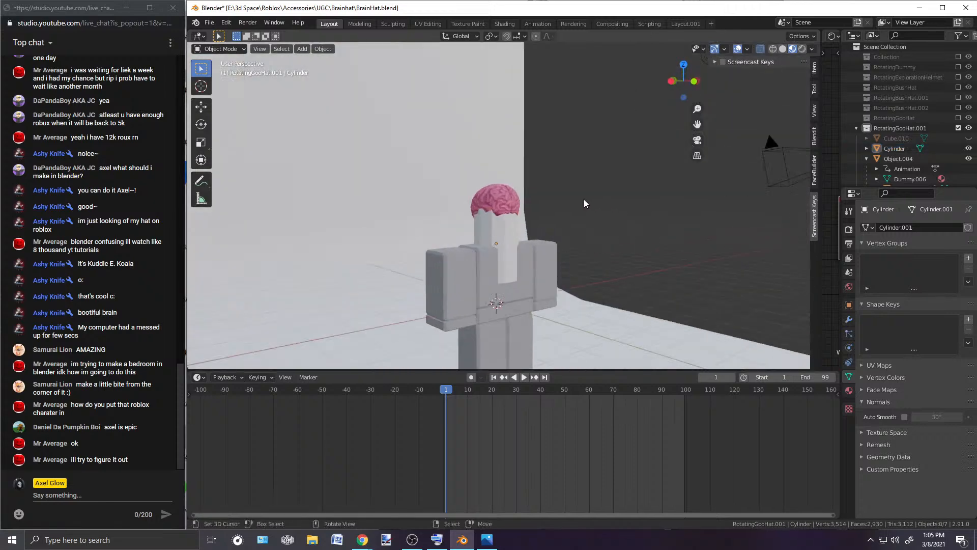
{"action": "scroll", "coordinate": [577, 233], "scroll_direction": "up", "scroll_amount": 1}
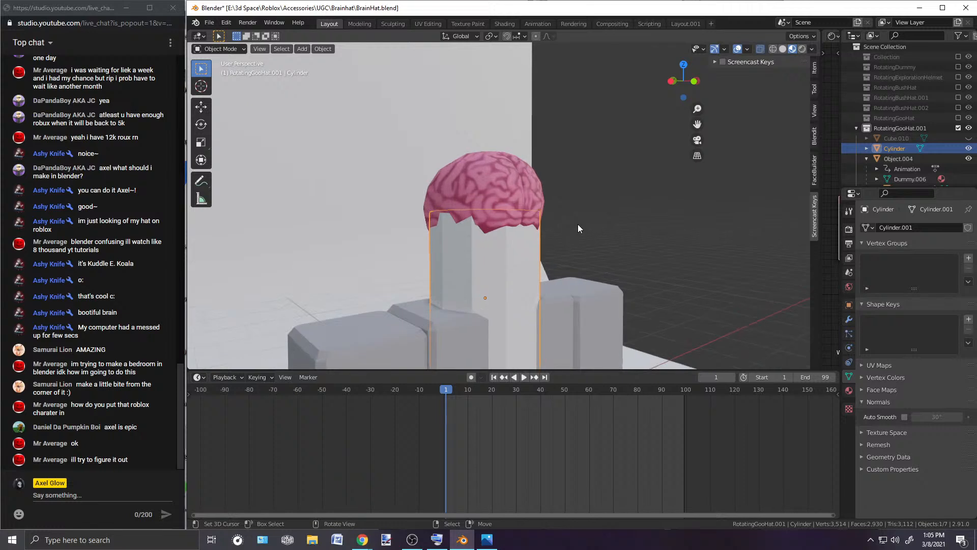
{"action": "scroll", "coordinate": [580, 229], "scroll_direction": "down", "scroll_amount": 2}
{"action": "left_click", "coordinate": [617, 200]}
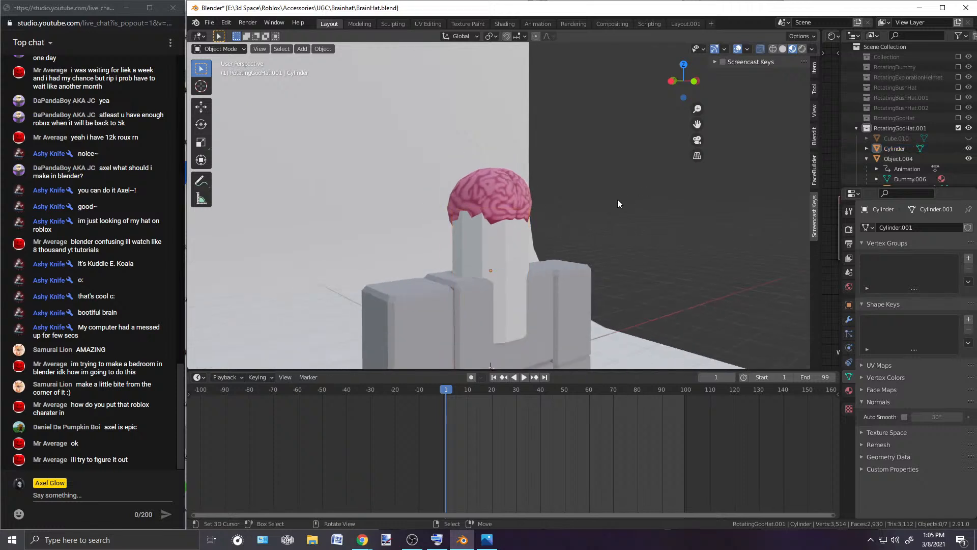
{"action": "scroll", "coordinate": [589, 285], "scroll_direction": "up", "scroll_amount": 1}
{"action": "middle_click_drag", "start_coordinate": [589, 283], "coordinate": [589, 190], "text": "shift"}
{"action": "scroll", "coordinate": [593, 188], "scroll_direction": "up", "scroll_amount": 1}
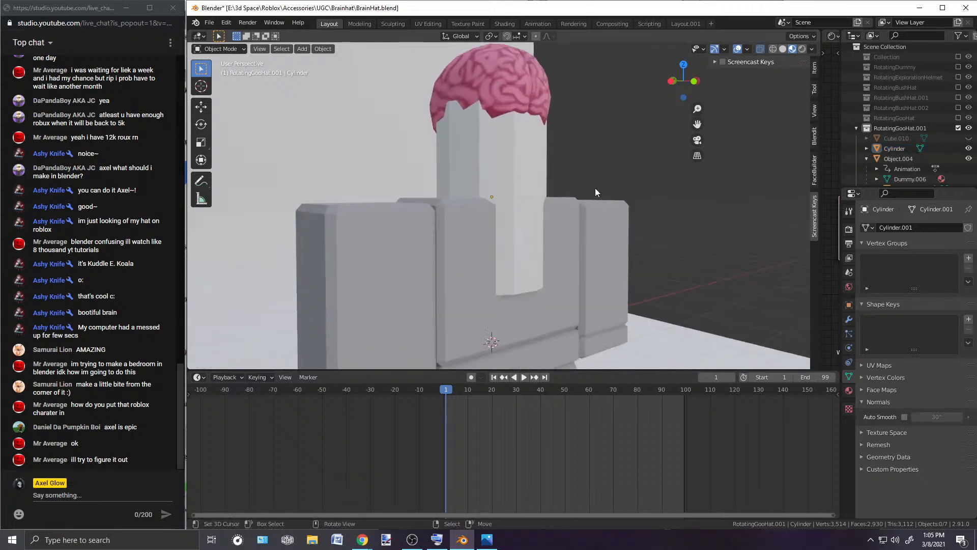
Step: Edit the cylinder's mesh and raise its bottom face about 0.96 m along Z with proportional editing
{"action": "left_click", "coordinate": [544, 160]}
{"action": "key", "text": "KP_1"}
{"action": "left_click", "coordinate": [221, 49]}
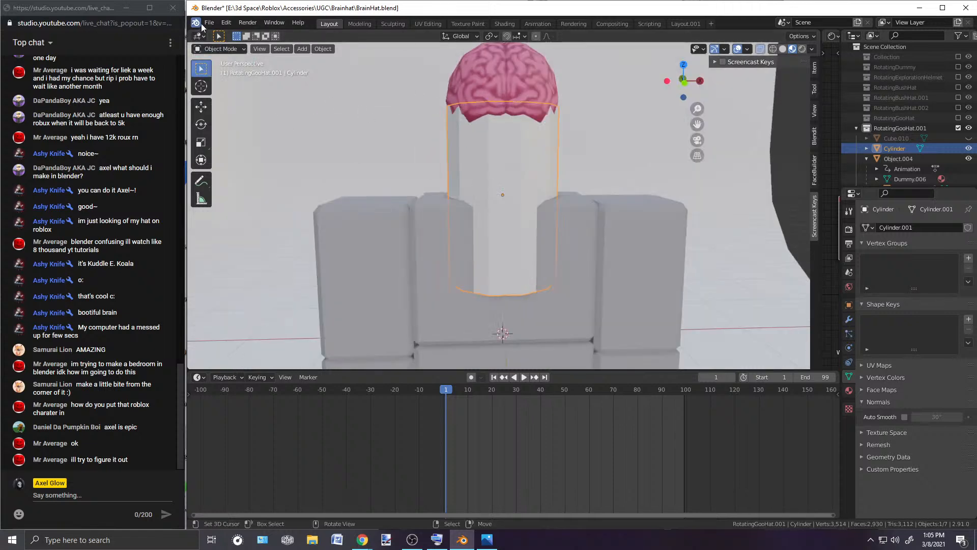
{"action": "left_click", "coordinate": [218, 47]}
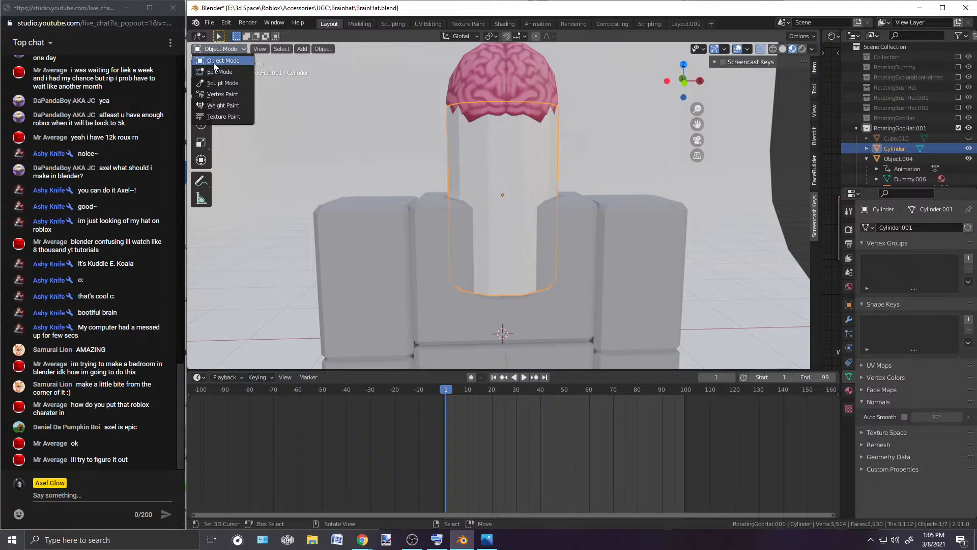
{"action": "left_click", "coordinate": [228, 72]}
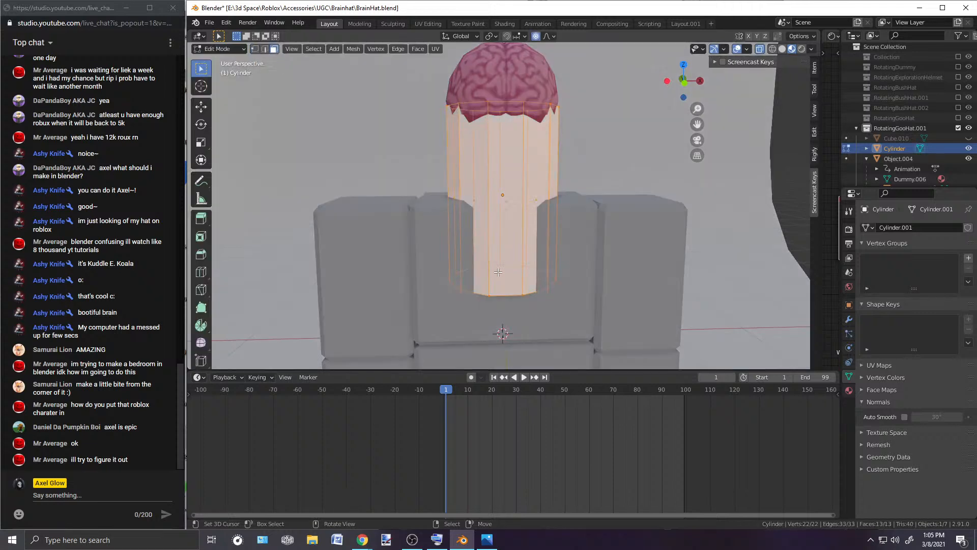
{"action": "middle_click_drag", "start_coordinate": [509, 274], "coordinate": [510, 284]}
{"action": "right_click", "coordinate": [502, 290]}
{"action": "middle_click_drag", "start_coordinate": [589, 280], "coordinate": [551, 299]}
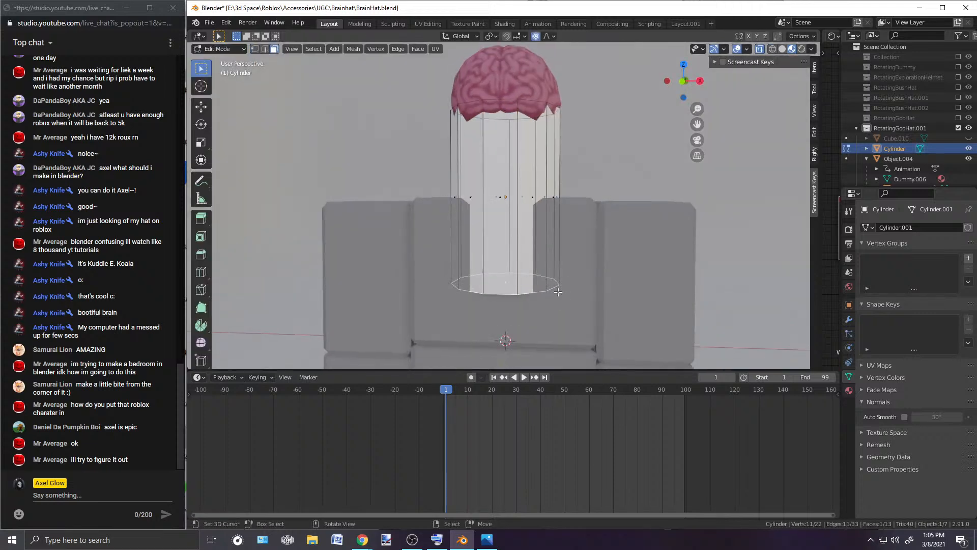
{"action": "key", "text": "KP_3"}
{"action": "key", "text": "g"}
{"action": "key", "text": "z"}
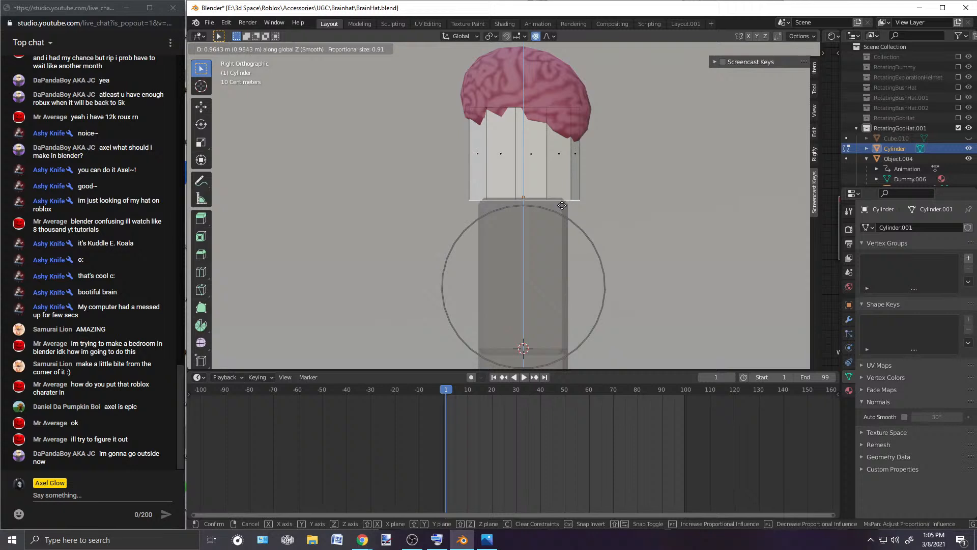
{"action": "left_click", "coordinate": [561, 206]}
Step: Scale up the cylinder's bottom face slightly so the walls flare outward below the brain, and return to Object Mode
{"action": "middle_click_drag", "start_coordinate": [567, 198], "coordinate": [631, 179]}
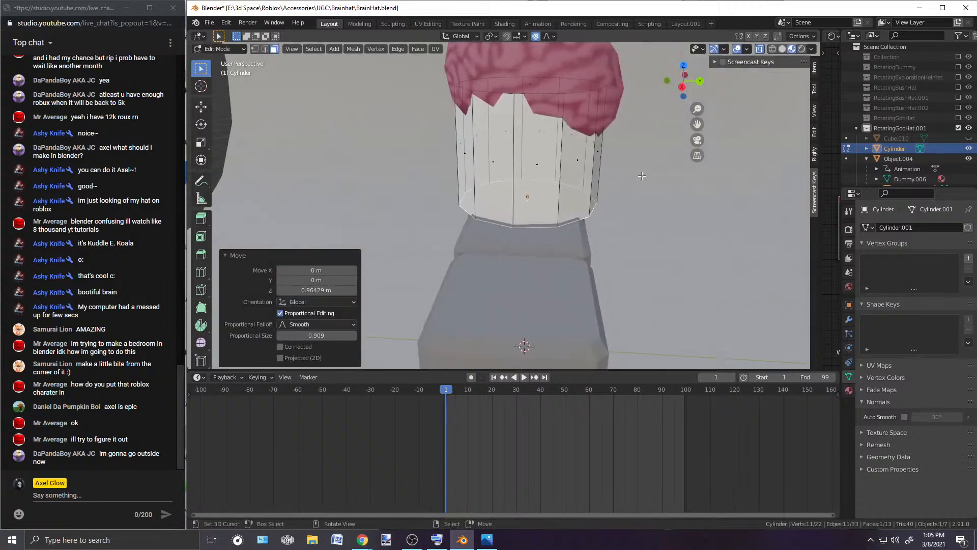
{"action": "key", "text": "s"}
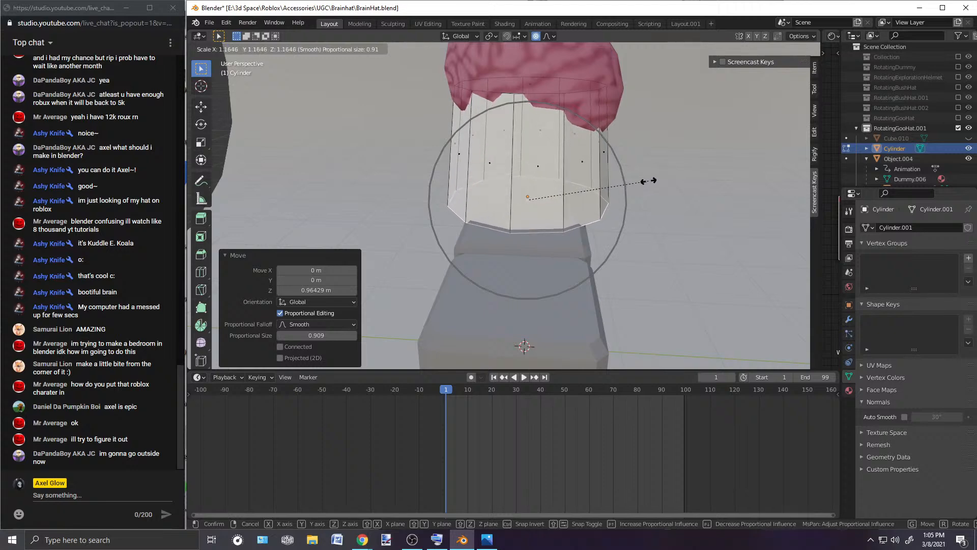
{"action": "key", "text": "Escape"}
{"action": "key", "text": "KP_3"}
{"action": "middle_click_drag", "start_coordinate": [631, 174], "coordinate": [643, 220], "text": "shift"}
{"action": "scroll", "coordinate": [648, 231], "scroll_direction": "up", "scroll_amount": 1}
{"action": "key", "text": "s"}
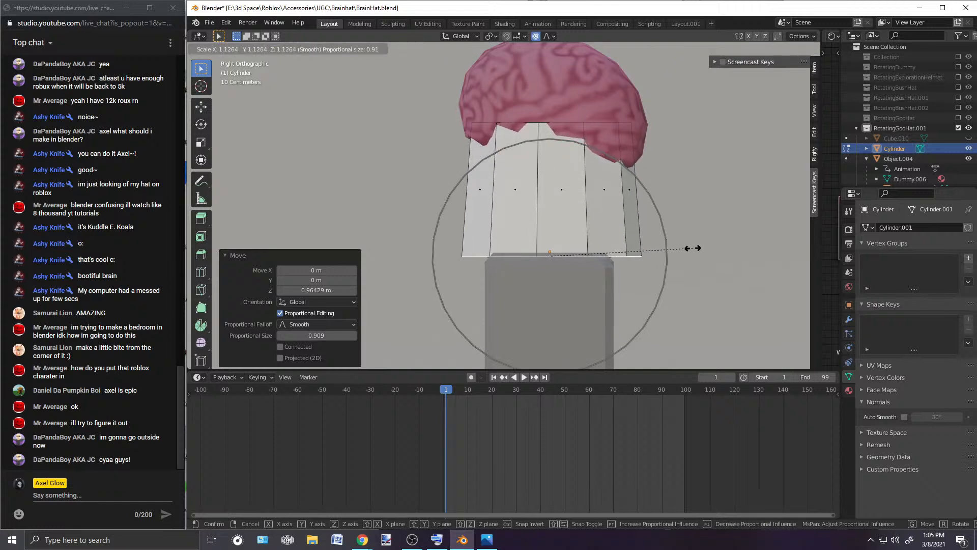
{"action": "key", "text": "Escape"}
{"action": "key", "text": "Tab"}
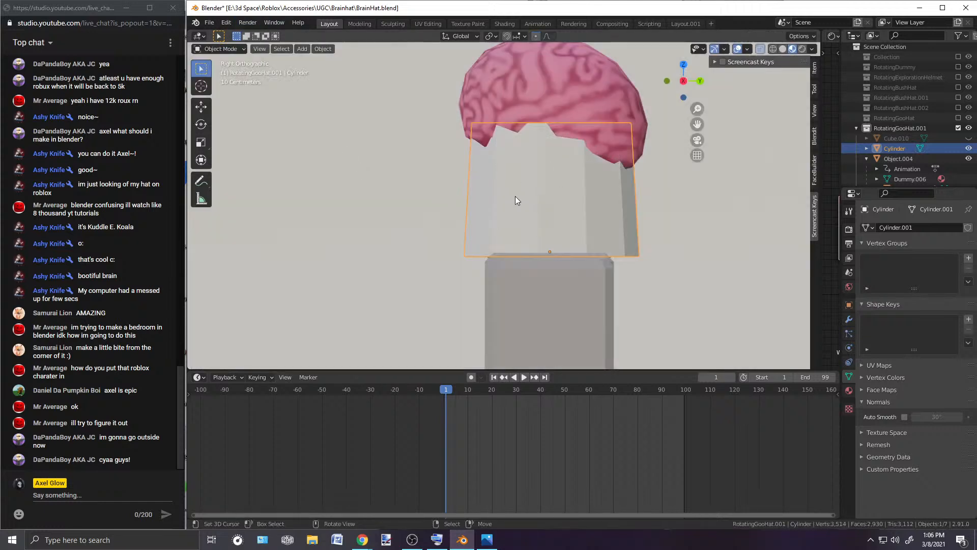
Step: Shade the cylinder smooth and enable Auto Smooth with a 35.5° angle
{"action": "middle_click_drag", "start_coordinate": [522, 186], "coordinate": [540, 205]}
{"action": "scroll", "coordinate": [541, 204], "scroll_direction": "down", "scroll_amount": 3}
{"action": "left_click", "coordinate": [323, 49]}
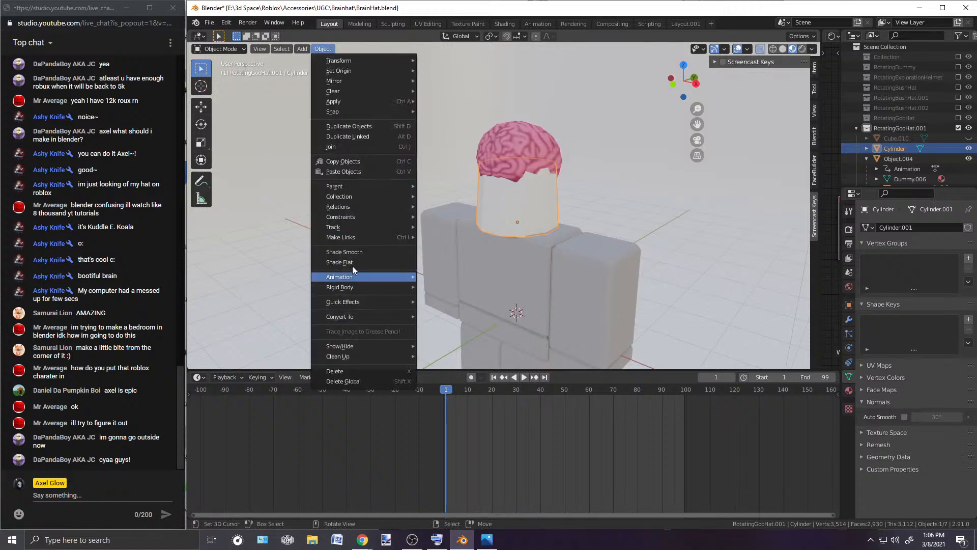
{"action": "left_click", "coordinate": [344, 252]}
{"action": "left_click", "coordinate": [904, 417]}
{"action": "middle_click_drag", "start_coordinate": [529, 248], "coordinate": [753, 307]}
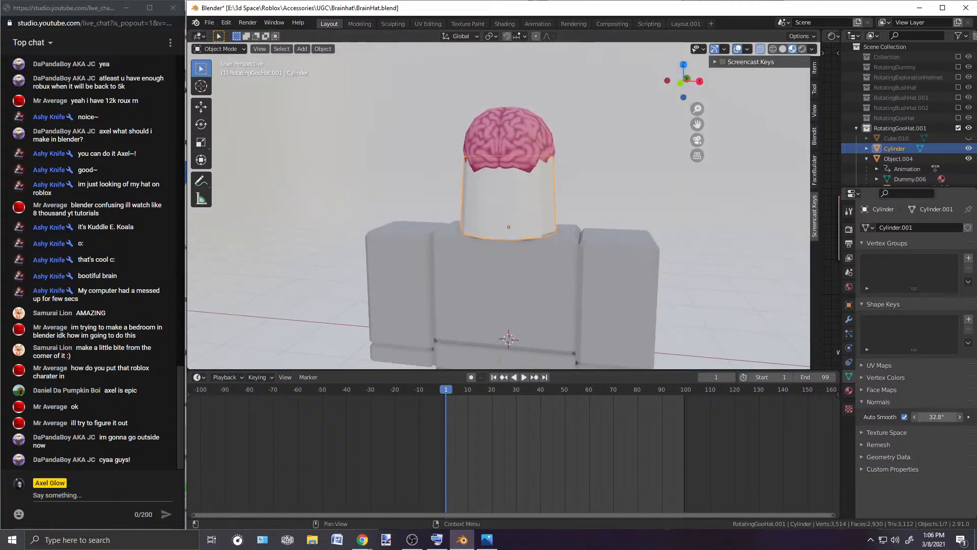
{"action": "left_click_drag", "start_coordinate": [938, 417], "coordinate": [937, 417]}
{"action": "middle_click_drag", "start_coordinate": [487, 234], "coordinate": [621, 204]}
{"action": "left_click", "coordinate": [623, 202]}
Step: Select the dummy body Object.004 and hide it, leaving the brain and the cylinder in view
{"action": "scroll", "coordinate": [610, 168], "scroll_direction": "up", "scroll_amount": 3}
{"action": "middle_click_drag", "start_coordinate": [601, 164], "coordinate": [420, 170]}
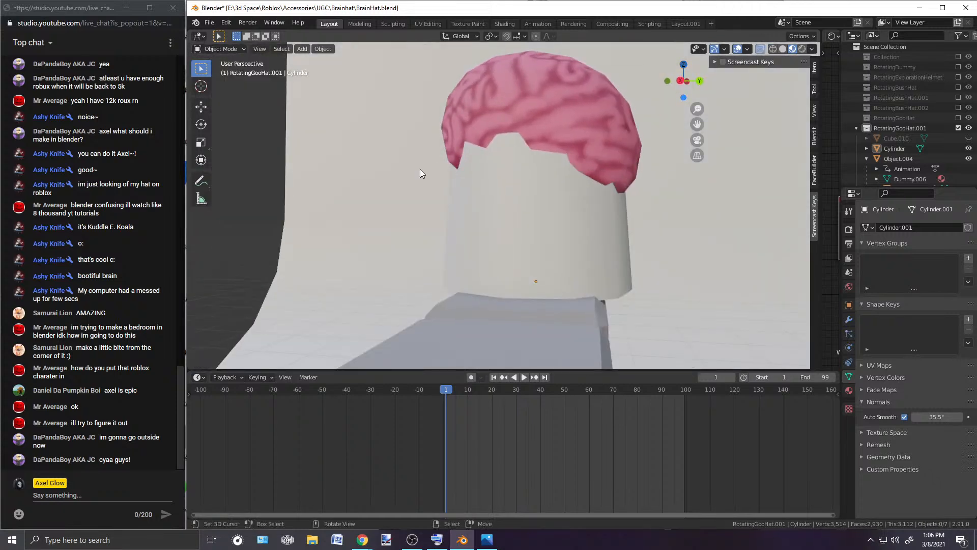
{"action": "scroll", "coordinate": [420, 169], "scroll_direction": "down", "scroll_amount": 3}
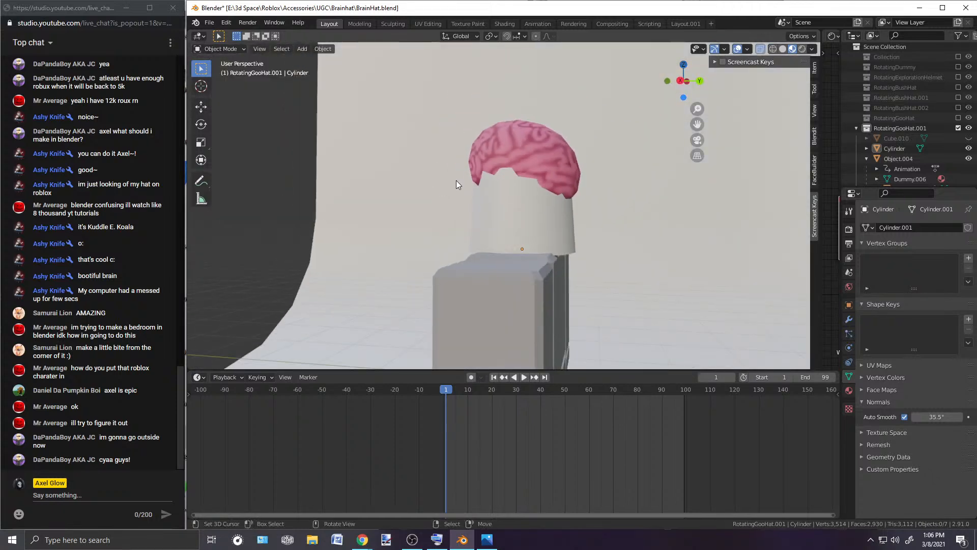
{"action": "middle_click_drag", "start_coordinate": [456, 180], "coordinate": [574, 192]}
{"action": "left_click", "coordinate": [563, 276]}
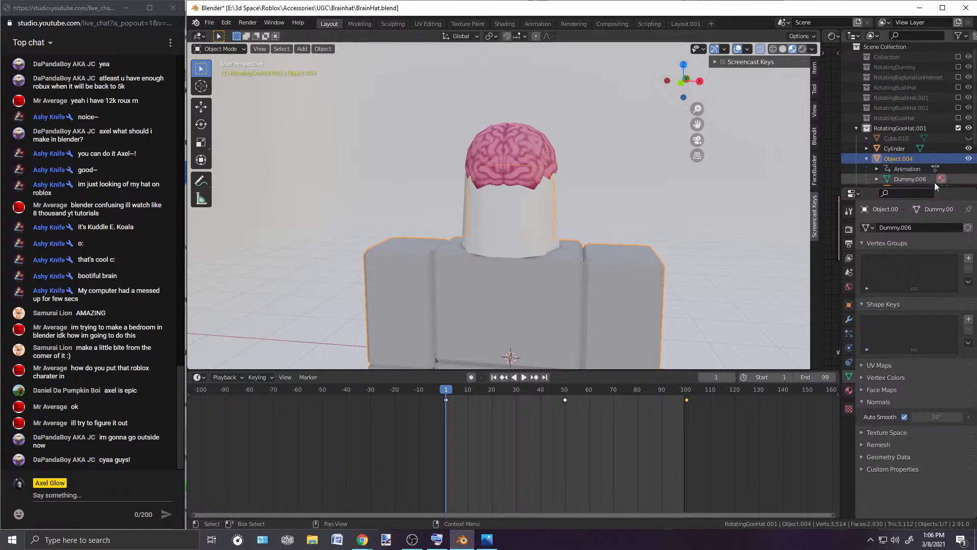
{"action": "left_click", "coordinate": [969, 158]}
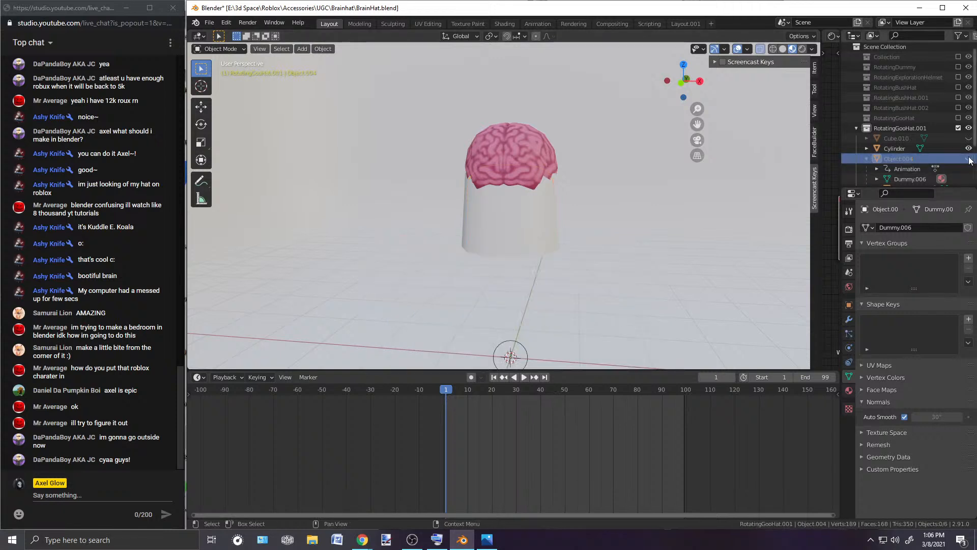
Step: Select the backdrop Plane.001 and hide it from the viewport
{"action": "right_click", "coordinate": [507, 162]}
{"action": "right_click", "coordinate": [511, 207]}
{"action": "right_click", "coordinate": [512, 167]}
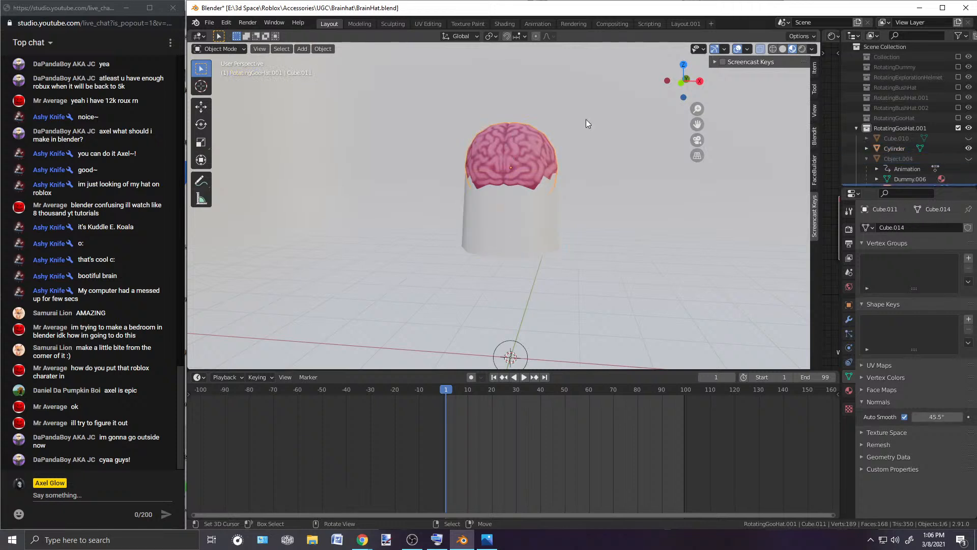
{"action": "right_click", "coordinate": [665, 141]}
{"action": "scroll", "coordinate": [590, 118], "scroll_direction": "down", "scroll_amount": 4}
{"action": "scroll", "coordinate": [942, 119], "scroll_direction": "down", "scroll_amount": 3}
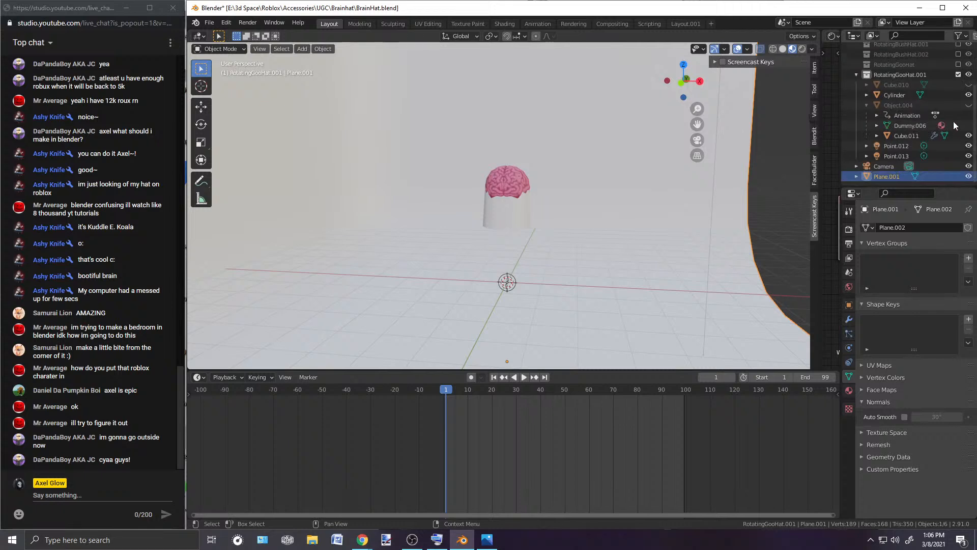
{"action": "left_click", "coordinate": [968, 176]}
{"action": "scroll", "coordinate": [577, 142], "scroll_direction": "up", "scroll_amount": 2}
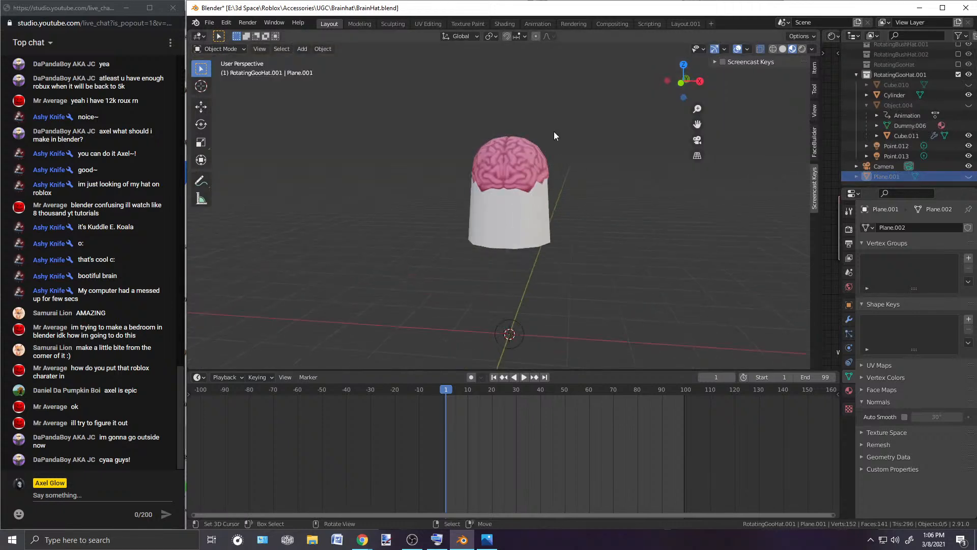
Step: Check the brain and base on their own from several sides and unhide the dummy Object.004
{"action": "middle_click_drag", "start_coordinate": [489, 233], "coordinate": [515, 227]}
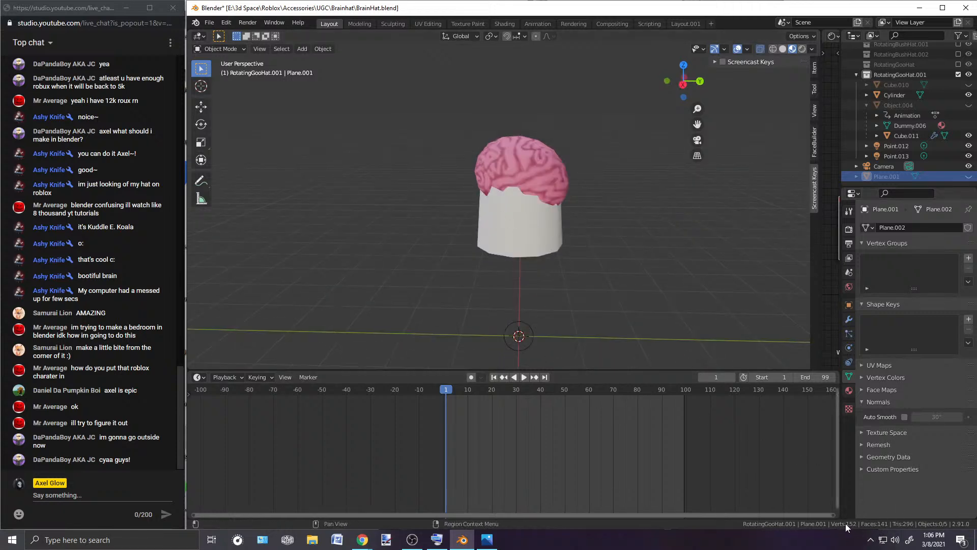
{"action": "scroll", "coordinate": [428, 200], "scroll_direction": "up", "scroll_amount": 3}
{"action": "middle_click_drag", "start_coordinate": [487, 157], "coordinate": [505, 163]}
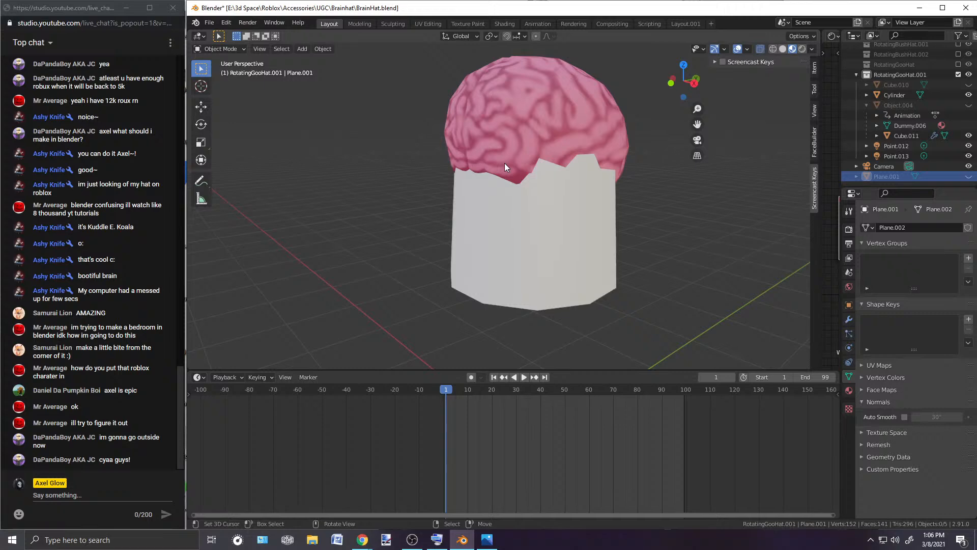
{"action": "scroll", "coordinate": [504, 163], "scroll_direction": "down", "scroll_amount": 4}
{"action": "middle_click_drag", "start_coordinate": [475, 148], "coordinate": [561, 167]}
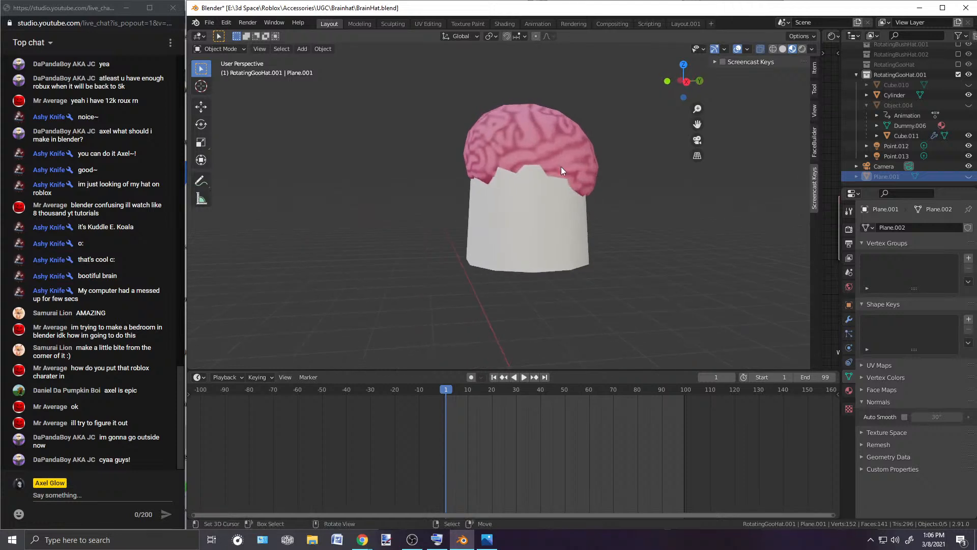
{"action": "left_click", "coordinate": [968, 106]}
{"action": "middle_click_drag", "start_coordinate": [384, 182], "coordinate": [454, 193]}
{"action": "scroll", "coordinate": [453, 193], "scroll_direction": "up", "scroll_amount": 2}
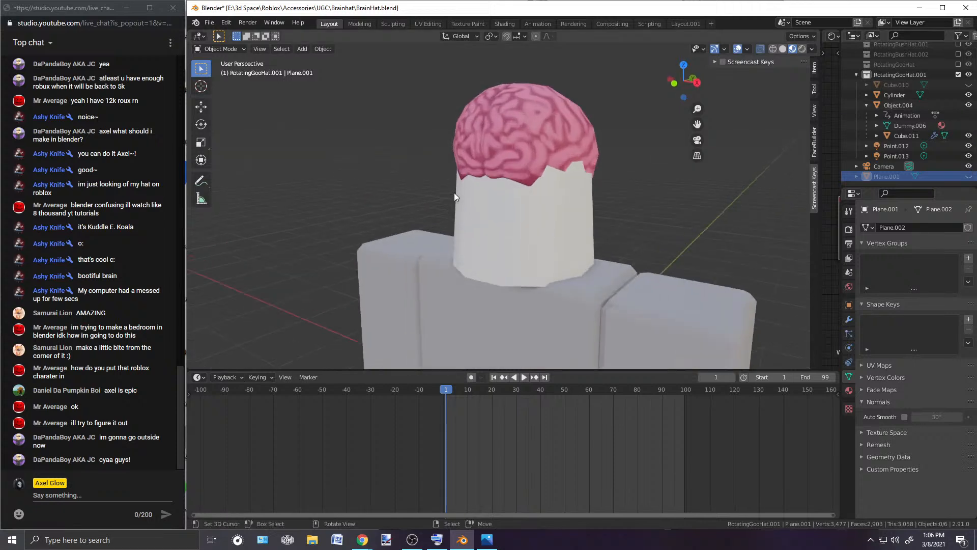
Step: Select the cylinder around the head and unhide the tall Cube.010 mesh covering the head and brain
{"action": "scroll", "coordinate": [558, 233], "scroll_direction": "down", "scroll_amount": 3}
{"action": "middle_click_drag", "start_coordinate": [557, 233], "coordinate": [646, 194]}
{"action": "middle_click_drag", "start_coordinate": [555, 209], "coordinate": [535, 194]}
{"action": "left_click", "coordinate": [572, 215]}
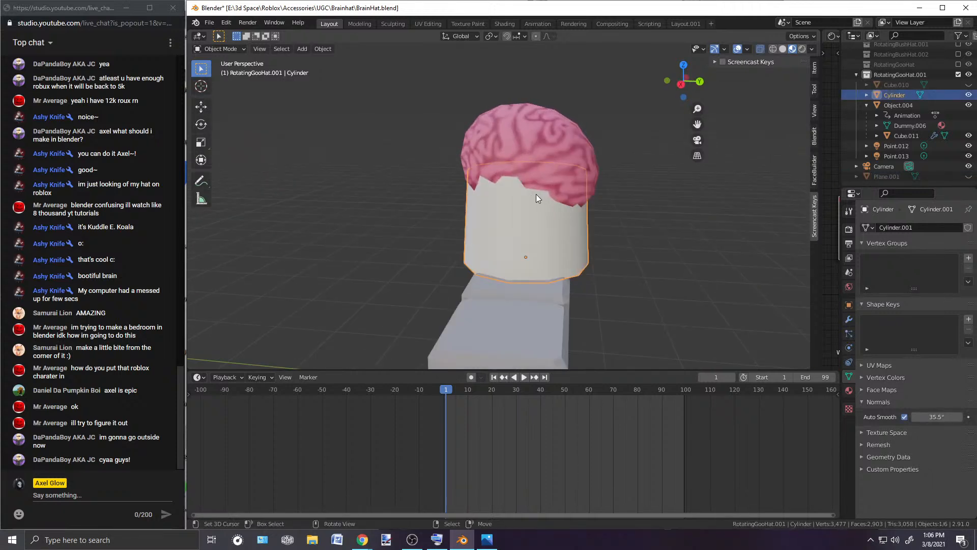
{"action": "scroll", "coordinate": [536, 193], "scroll_direction": "down", "scroll_amount": 2}
{"action": "left_click", "coordinate": [968, 84]}
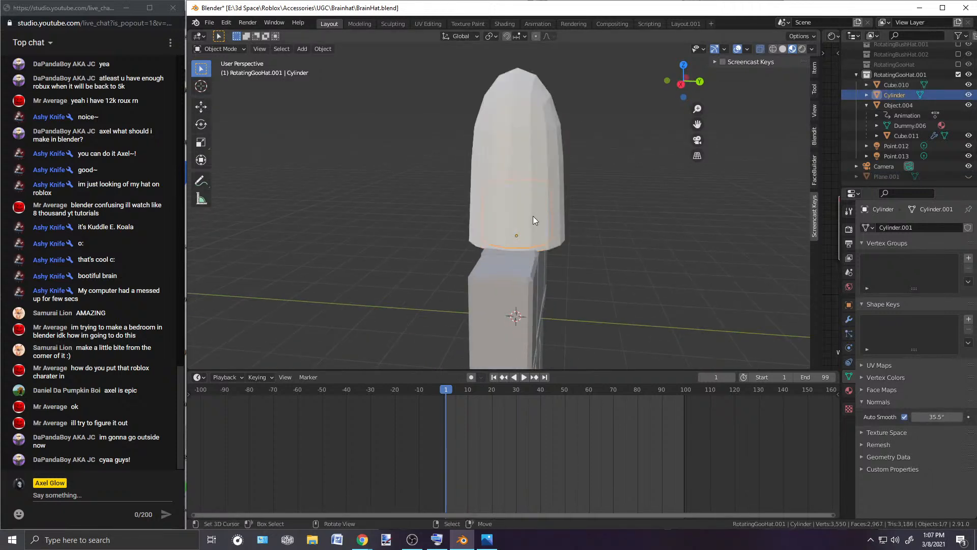
{"action": "middle_click_drag", "start_coordinate": [533, 216], "coordinate": [542, 99]}
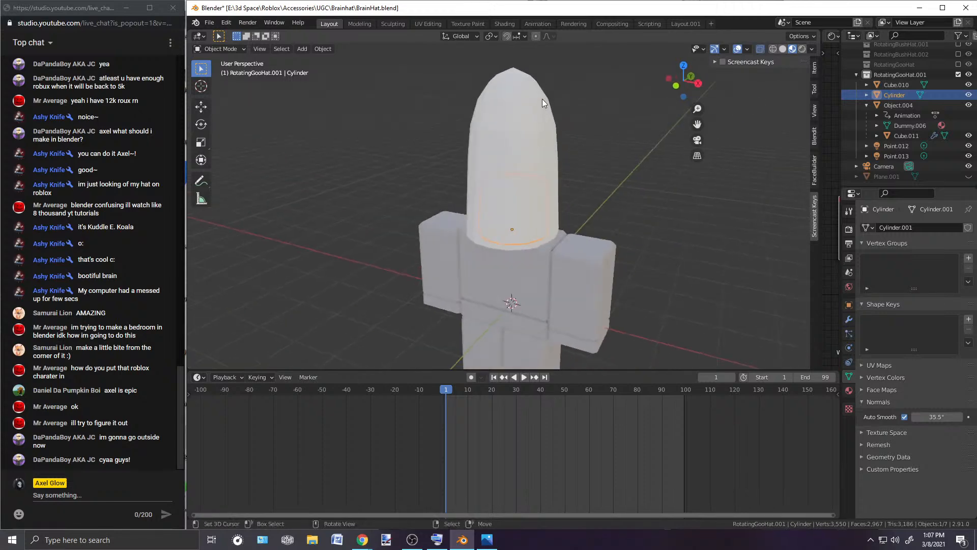
Step: Scale the Cube.010 dome to about 0.913 along Z and lower it about 0.157 m onto the shoulders
{"action": "left_click", "coordinate": [541, 99]}
{"action": "left_click", "coordinate": [849, 391]}
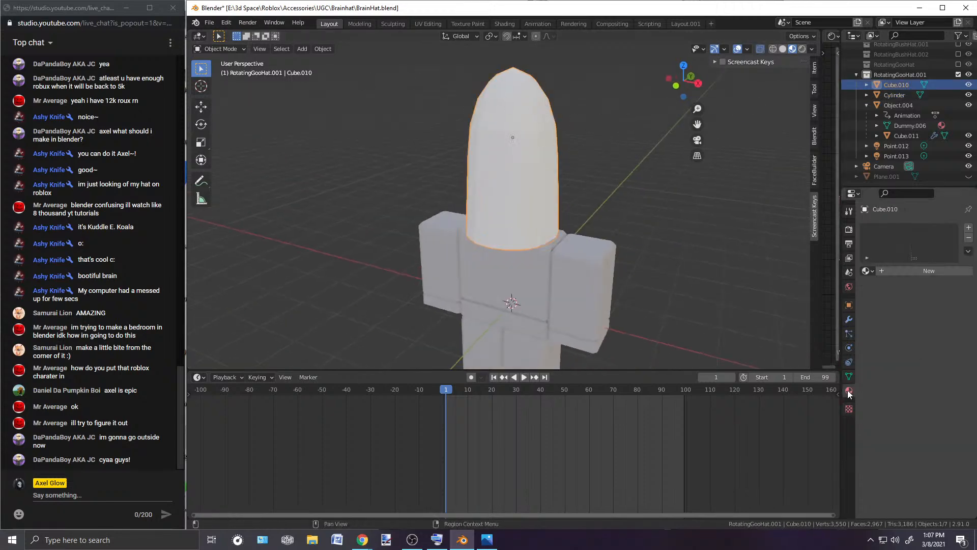
{"action": "key", "text": "KP_1"}
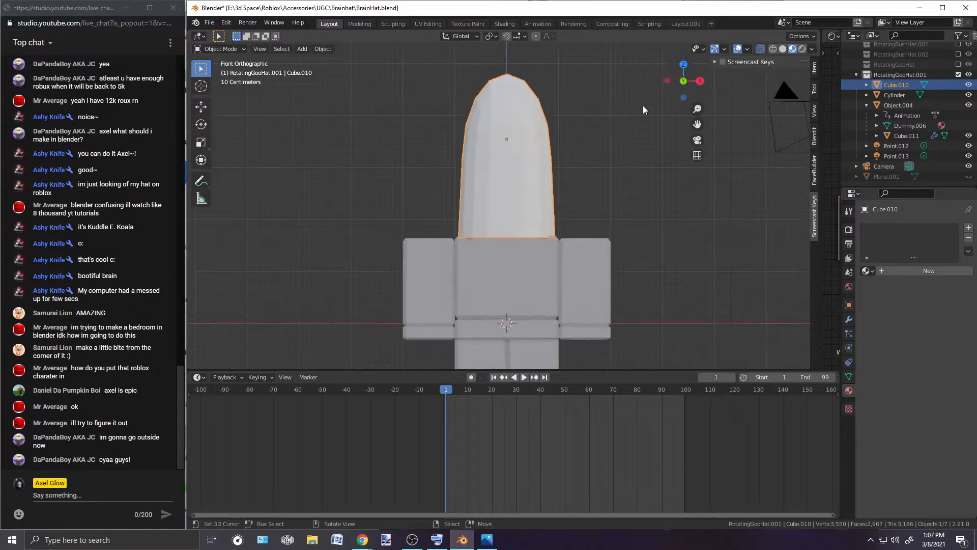
{"action": "key", "text": "s"}
{"action": "key", "text": "y"}
{"action": "key", "text": "z"}
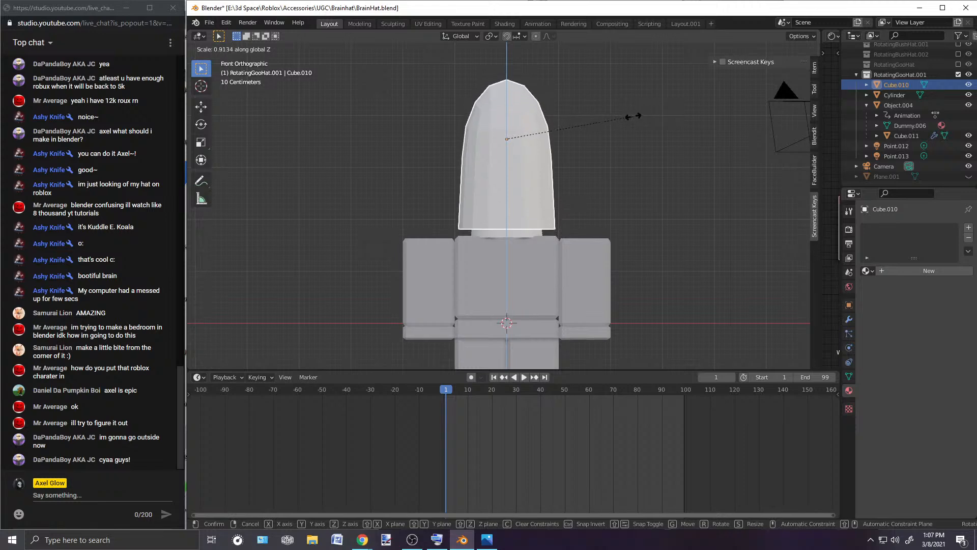
{"action": "left_click", "coordinate": [631, 116]}
{"action": "key", "text": "g"}
{"action": "key", "text": "z"}
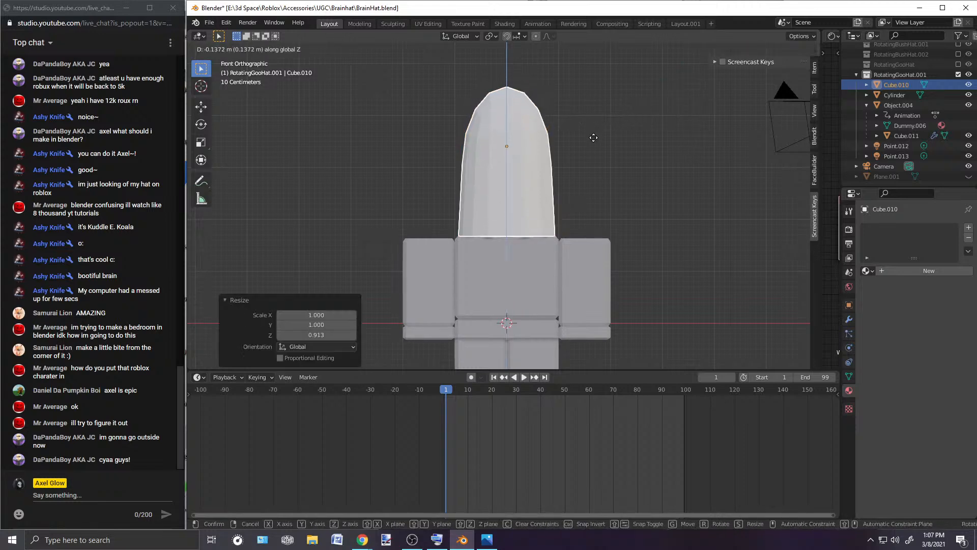
{"action": "left_click", "coordinate": [592, 138]}
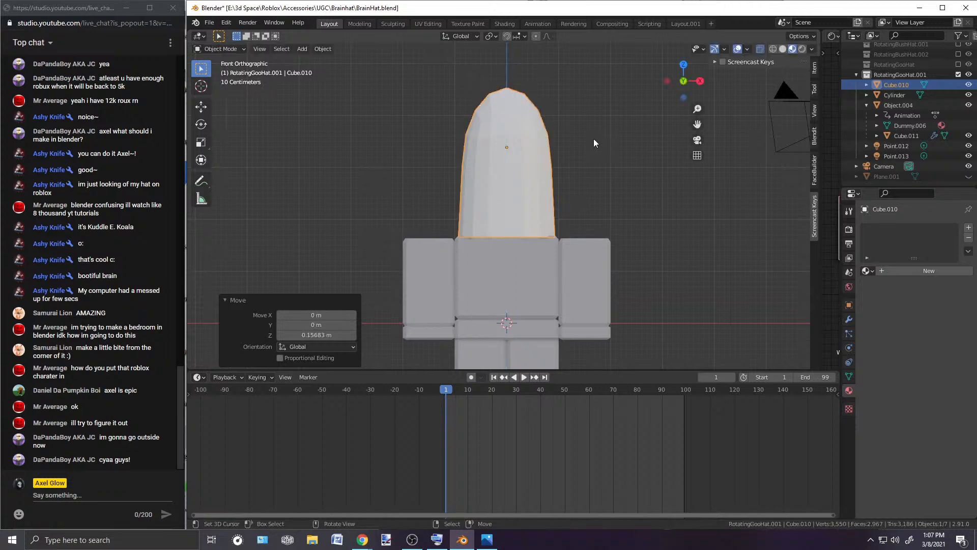
Step: Inspect the mesh structure of the Cube.010 dome in Edit Mode from different sides
{"action": "scroll", "coordinate": [596, 141], "scroll_direction": "up", "scroll_amount": 2}
{"action": "middle_click_drag", "start_coordinate": [596, 140], "coordinate": [511, 178]}
{"action": "left_click", "coordinate": [221, 49]}
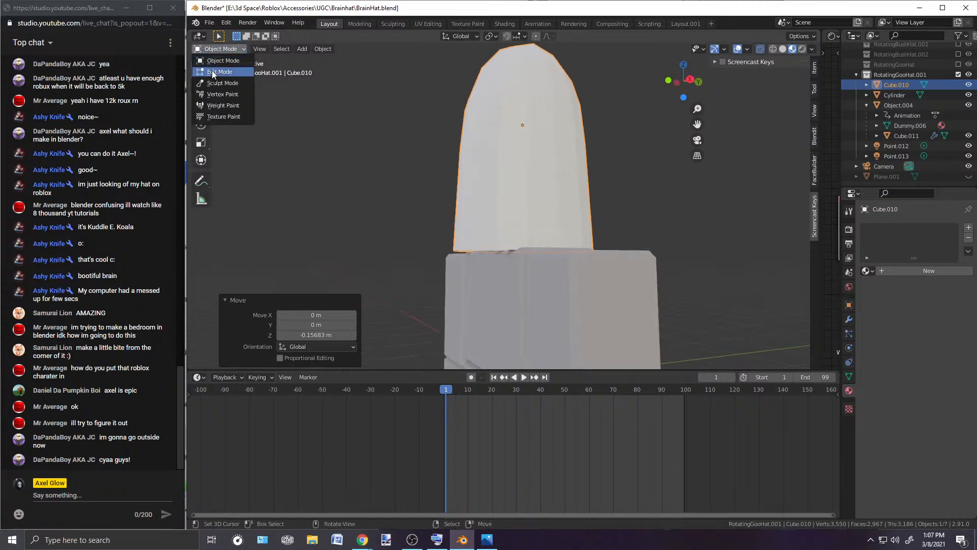
{"action": "left_click", "coordinate": [211, 72]}
{"action": "mouse_move", "coordinate": [442, 248]}
{"action": "middle_mouse_down"}
{"action": "mouse_move", "coordinate": [515, 261]}
{"action": "mouse_move", "coordinate": [476, 260]}
{"action": "mouse_move", "coordinate": [702, 209]}
{"action": "mouse_move", "coordinate": [660, 169]}
{"action": "mouse_move", "coordinate": [430, 237]}
{"action": "mouse_move", "coordinate": [356, 204]}
{"action": "mouse_move", "coordinate": [285, 153]}
{"action": "middle_mouse_up"}
{"action": "left_click", "coordinate": [225, 49]}
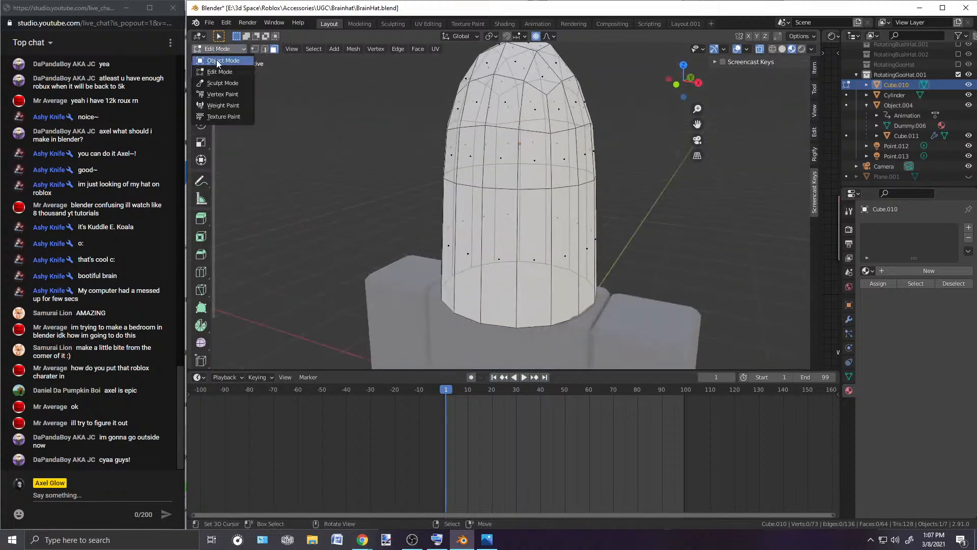
{"action": "left_click", "coordinate": [216, 61]}
{"action": "scroll", "coordinate": [414, 188], "scroll_direction": "down", "scroll_amount": 4}
Step: Stretch the entire Cube.010 mesh to about 1.663 along Z in Edit Mode
{"action": "left_click", "coordinate": [228, 48]}
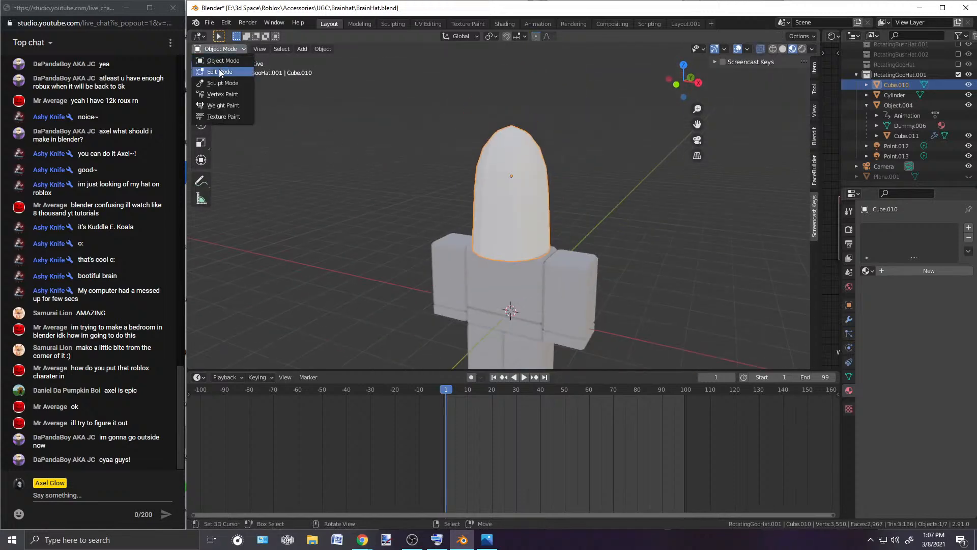
{"action": "left_click", "coordinate": [219, 72]}
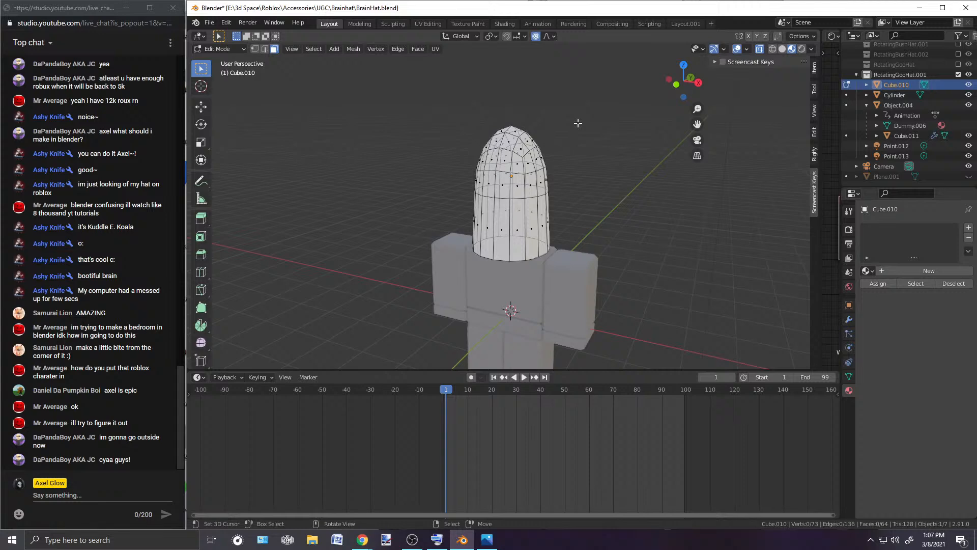
{"action": "key", "text": "a"}
{"action": "key", "text": "s"}
{"action": "key", "text": "z"}
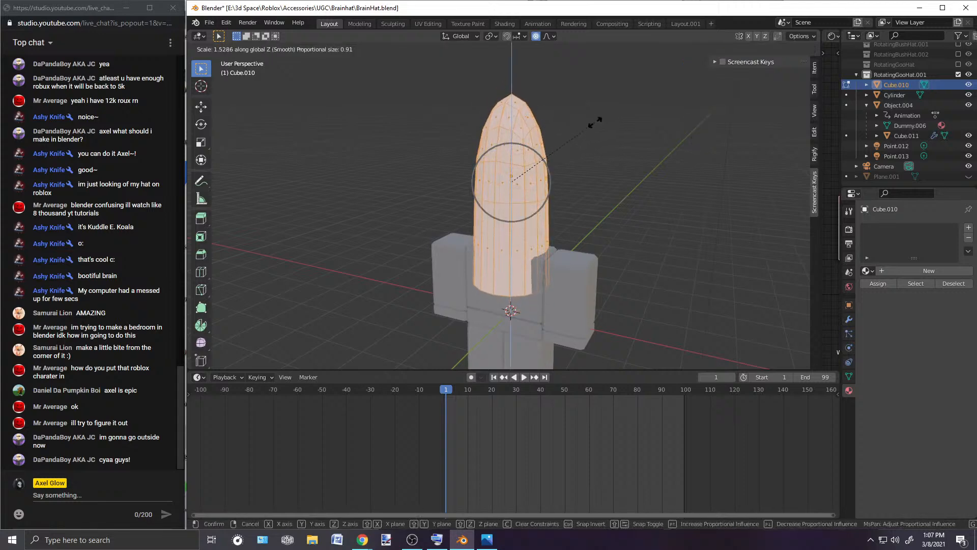
{"action": "left_click", "coordinate": [603, 118]}
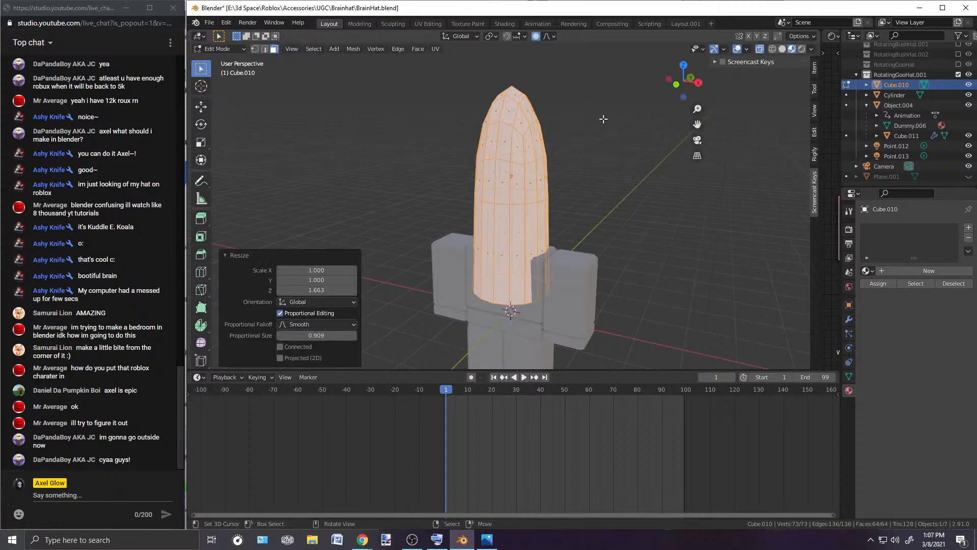
{"action": "left_click", "coordinate": [218, 49]}
{"action": "left_click", "coordinate": [220, 58]}
{"action": "left_click", "coordinate": [315, 135]}
{"action": "left_click", "coordinate": [517, 132]}
{"action": "left_click", "coordinate": [236, 49]}
{"action": "left_click", "coordinate": [220, 72]}
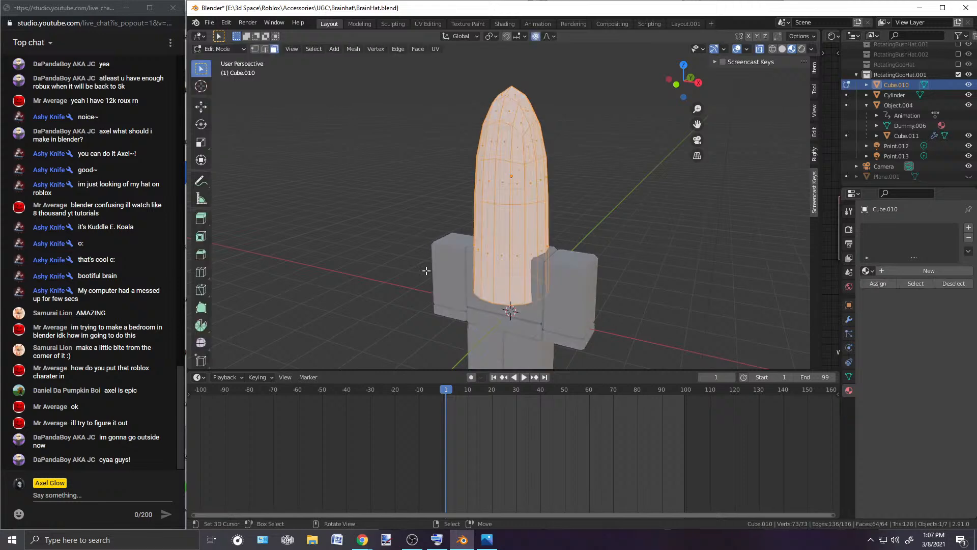
Step: Delete the vertices of the dome's bottom edge loop and return to Object Mode
{"action": "middle_click_drag", "start_coordinate": [336, 120], "coordinate": [350, 129]}
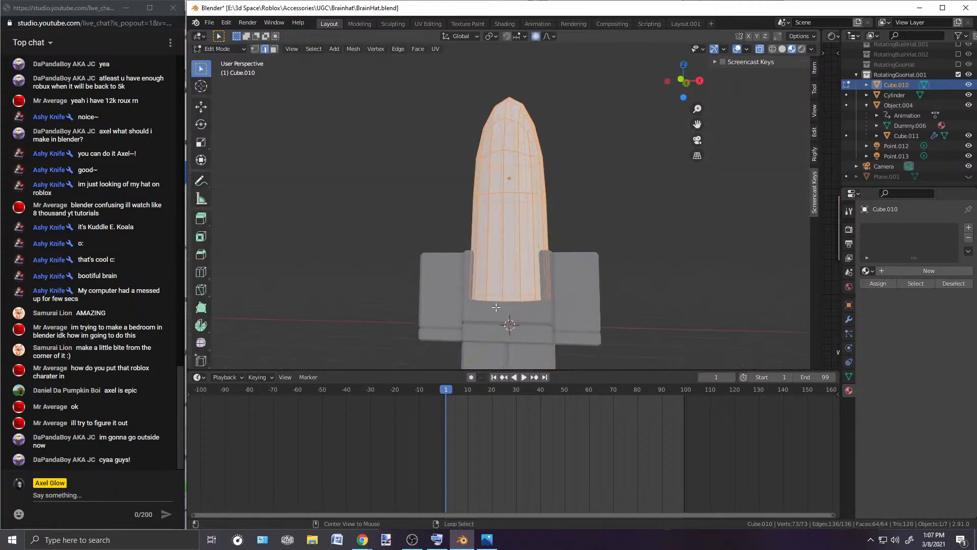
{"action": "left_click", "coordinate": [551, 288], "text": "alt"}
{"action": "key", "text": "x"}
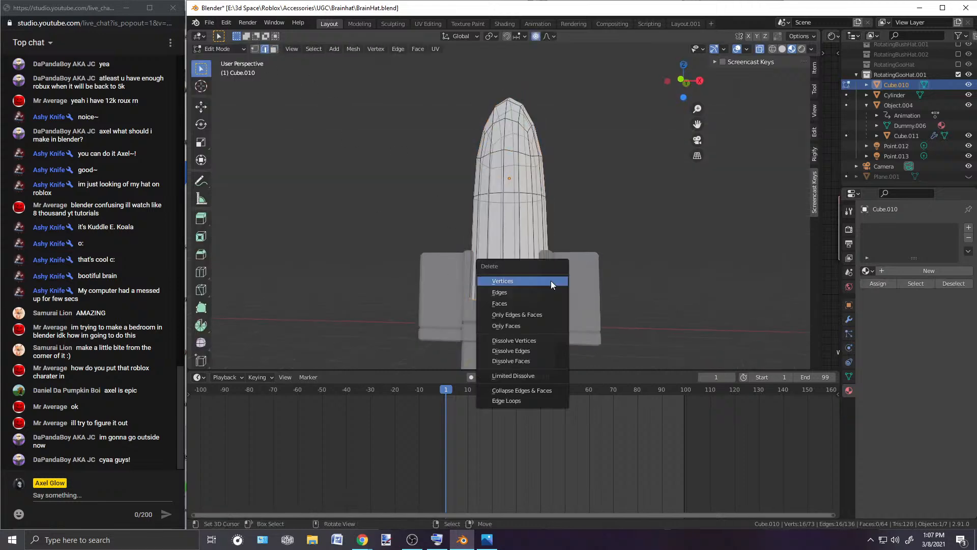
{"action": "left_click", "coordinate": [550, 280]}
{"action": "scroll", "coordinate": [409, 186], "scroll_direction": "up", "scroll_amount": 2}
{"action": "left_click", "coordinate": [219, 49]}
{"action": "left_click", "coordinate": [219, 60]}
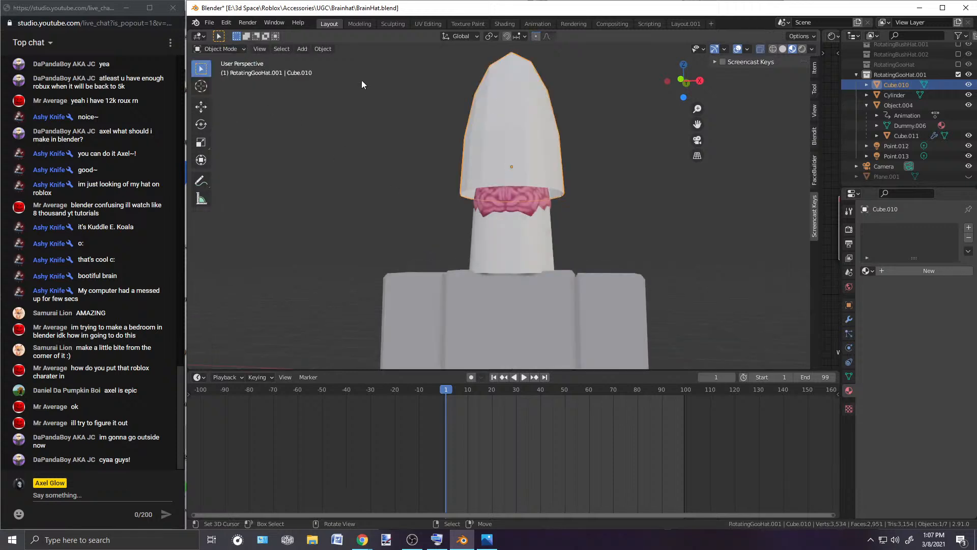
Step: Lower the shortened dome about 1.26 m along Z so its rim rests on the shoulders
{"action": "key", "text": "g"}
{"action": "key", "text": "z"}
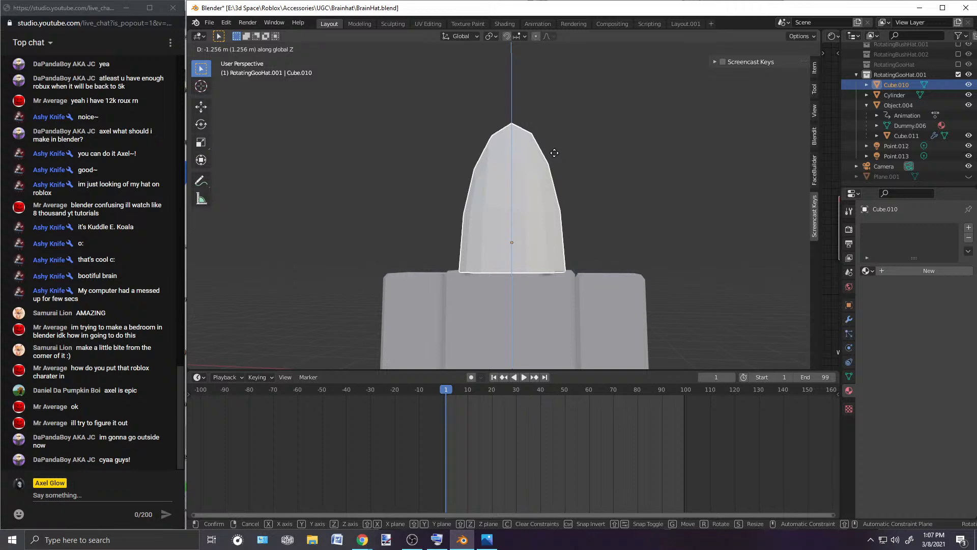
{"action": "left_click", "coordinate": [555, 152]}
{"action": "right_click", "coordinate": [604, 144]}
Step: Scale the dome up slightly so that it encloses the brain on all sides
{"action": "scroll", "coordinate": [618, 142], "scroll_direction": "up", "scroll_amount": 2}
{"action": "middle_click_drag", "start_coordinate": [613, 133], "coordinate": [506, 155]}
{"action": "left_click", "coordinate": [506, 156]}
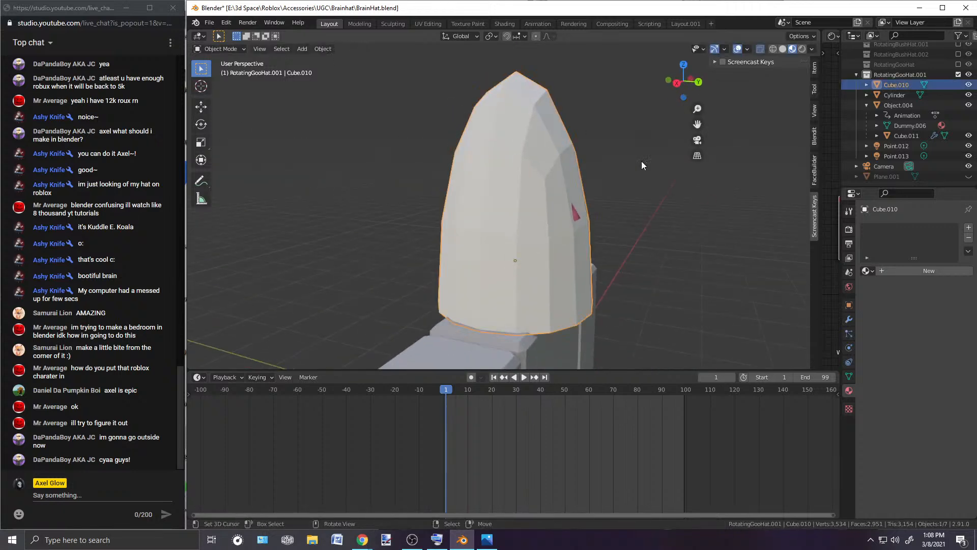
{"action": "key", "text": "s"}
{"action": "left_click", "coordinate": [616, 171]}
{"action": "left_click", "coordinate": [610, 138]}
{"action": "middle_click_drag", "start_coordinate": [609, 137], "coordinate": [601, 170]}
{"action": "key", "text": "KP_3"}
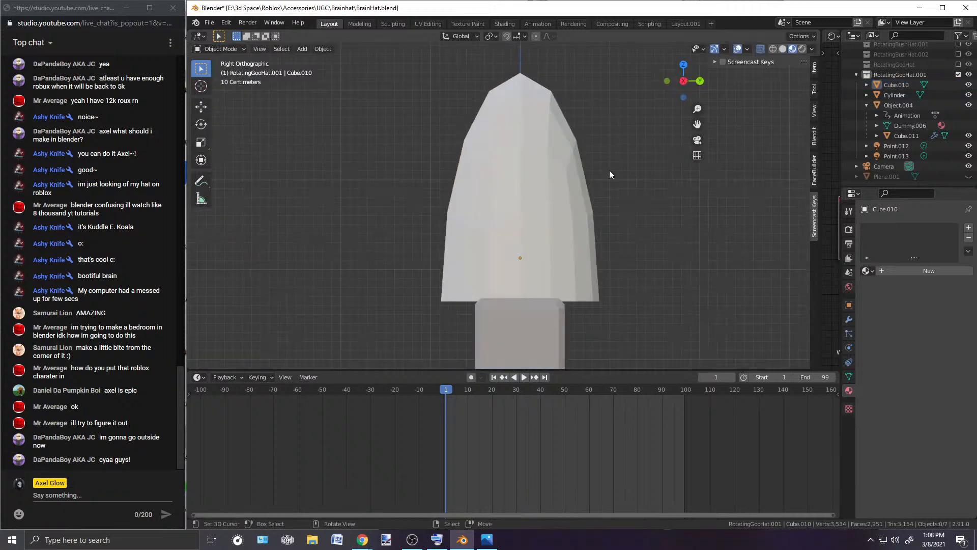
Step: Apply Shade Smooth to the Cube.010 dome
{"action": "left_click", "coordinate": [531, 88]}
{"action": "middle_click_drag", "start_coordinate": [627, 262], "coordinate": [585, 239]}
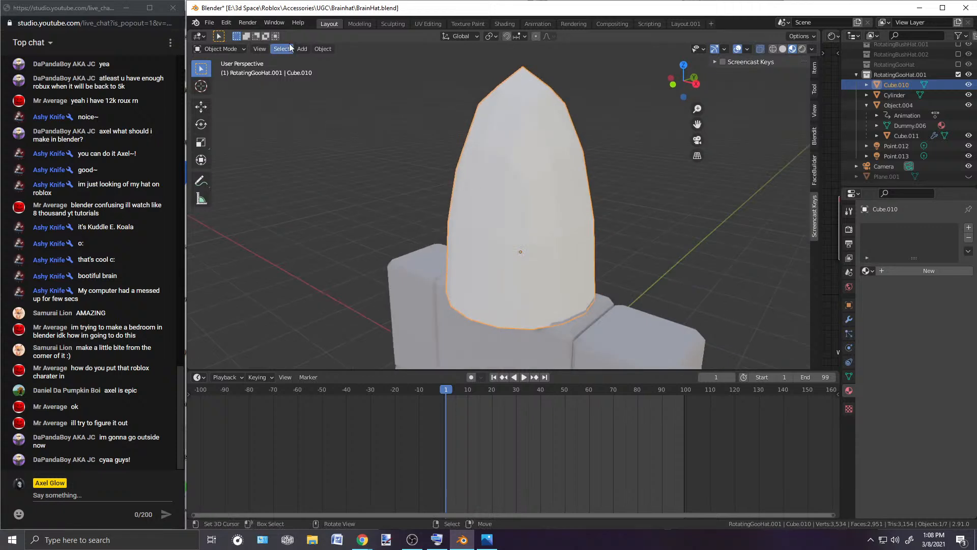
{"action": "left_click", "coordinate": [323, 48]}
{"action": "left_click", "coordinate": [352, 251]}
{"action": "middle_click_drag", "start_coordinate": [364, 198], "coordinate": [356, 139]}
Step: Move the dome's tip vertex down a little along Z in Edit Mode to blunt the point
{"action": "left_click", "coordinate": [231, 50]}
{"action": "left_click", "coordinate": [218, 71]}
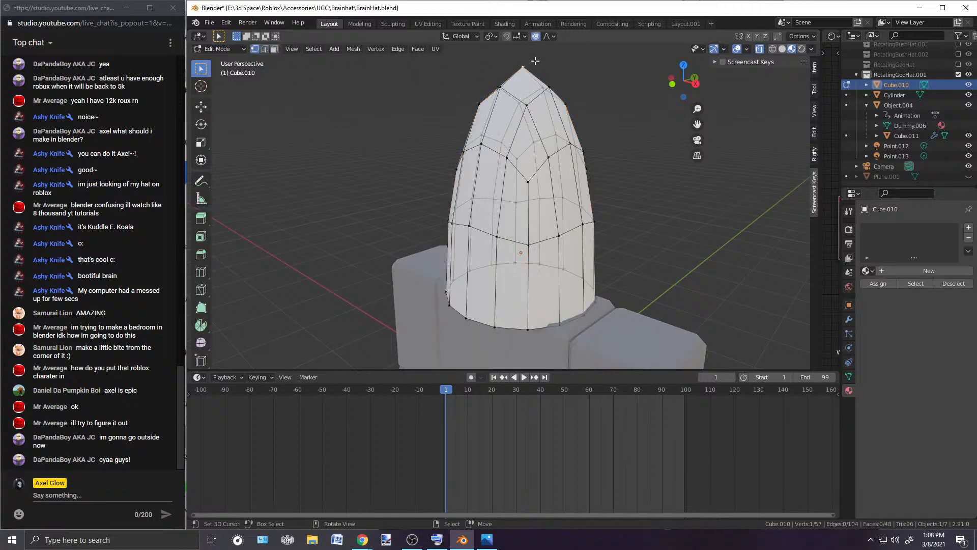
{"action": "key", "text": "g"}
{"action": "key", "text": "z"}
{"action": "left_click", "coordinate": [535, 70]}
{"action": "left_click", "coordinate": [215, 49]}
{"action": "left_click", "coordinate": [248, 60]}
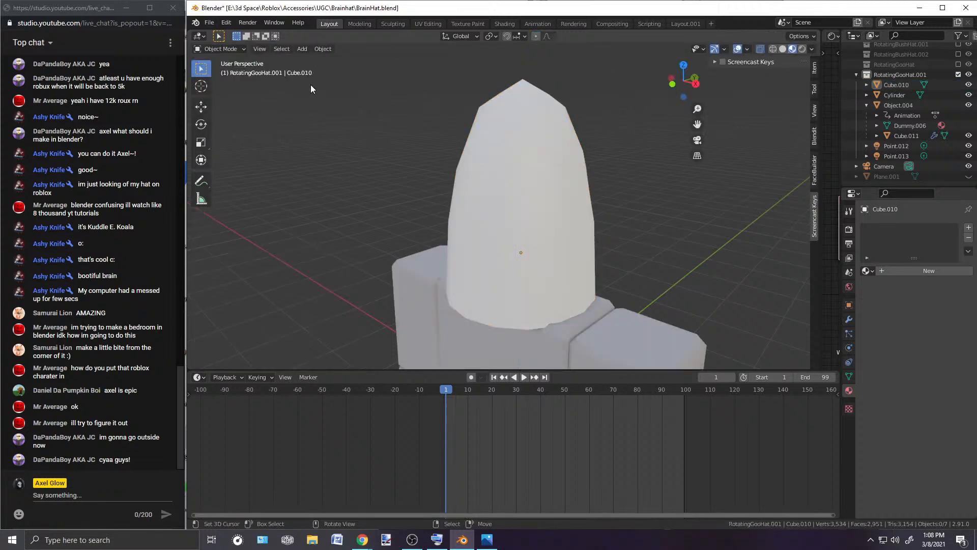
Step: Create a new material for the dome and enable Backface Culling in its settings
{"action": "middle_click_drag", "start_coordinate": [408, 131], "coordinate": [560, 154]}
{"action": "left_click", "coordinate": [560, 156]}
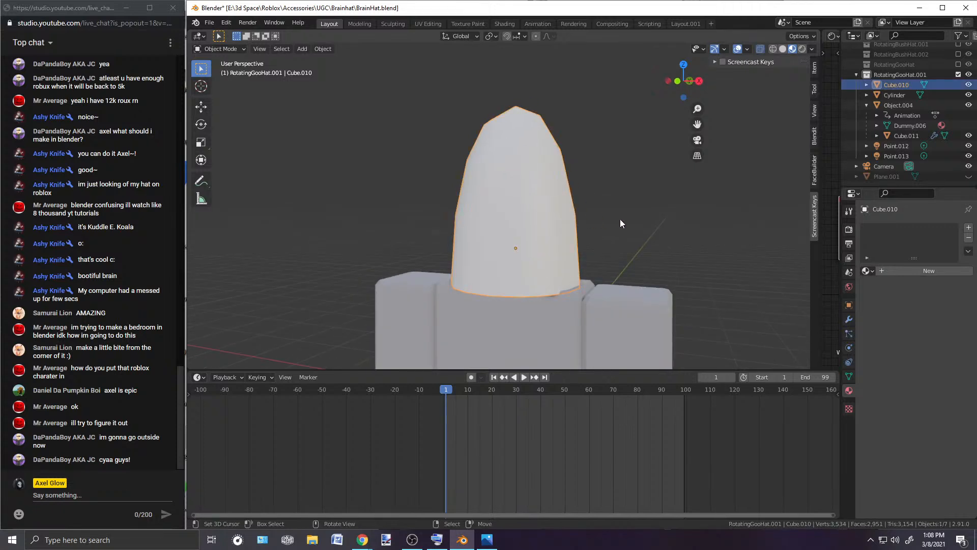
{"action": "left_click", "coordinate": [887, 269]}
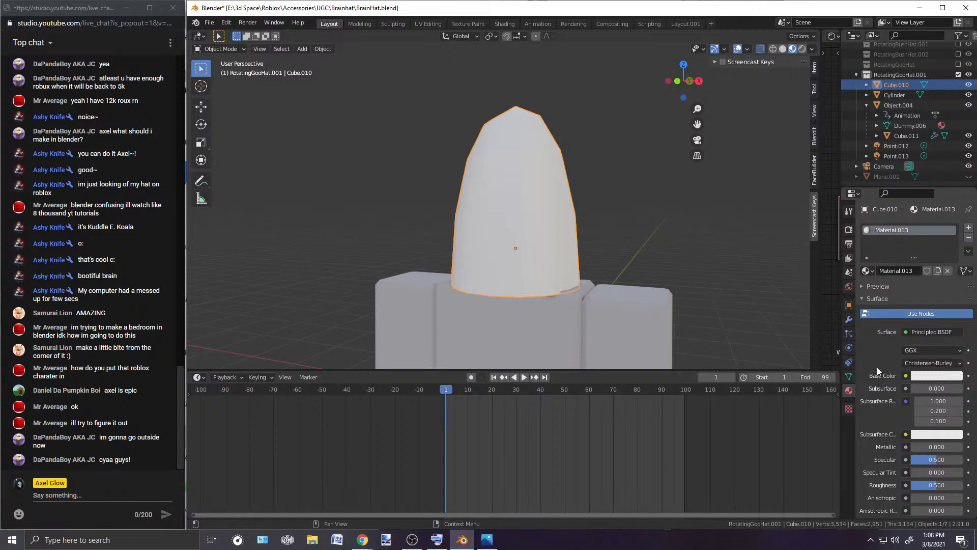
{"action": "scroll", "coordinate": [878, 364], "scroll_direction": "down", "scroll_amount": 8}
{"action": "scroll", "coordinate": [875, 358], "scroll_direction": "down", "scroll_amount": 4}
{"action": "left_click", "coordinate": [908, 434]}
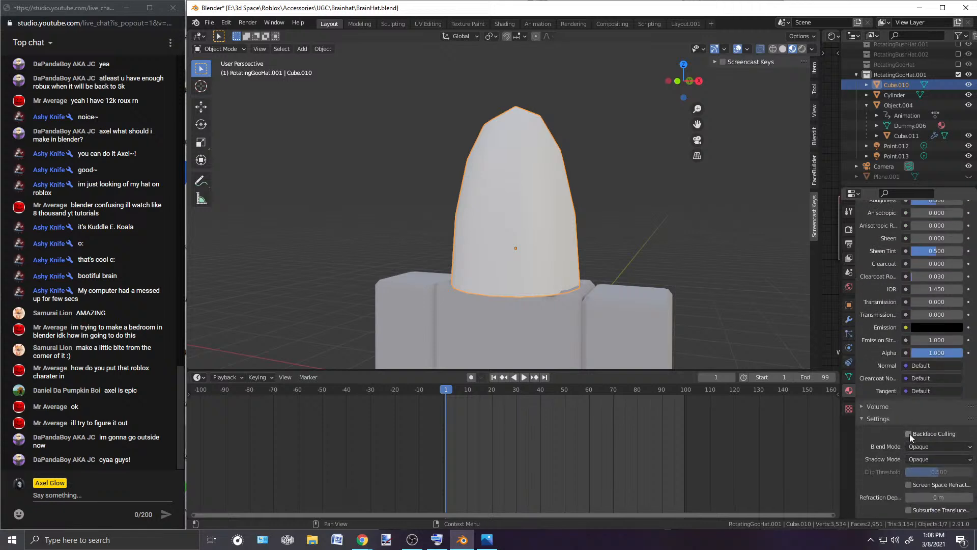
Step: Flip the normals of the entire dome mesh and return to Object Mode
{"action": "left_click", "coordinate": [227, 51]}
{"action": "left_click", "coordinate": [233, 71]}
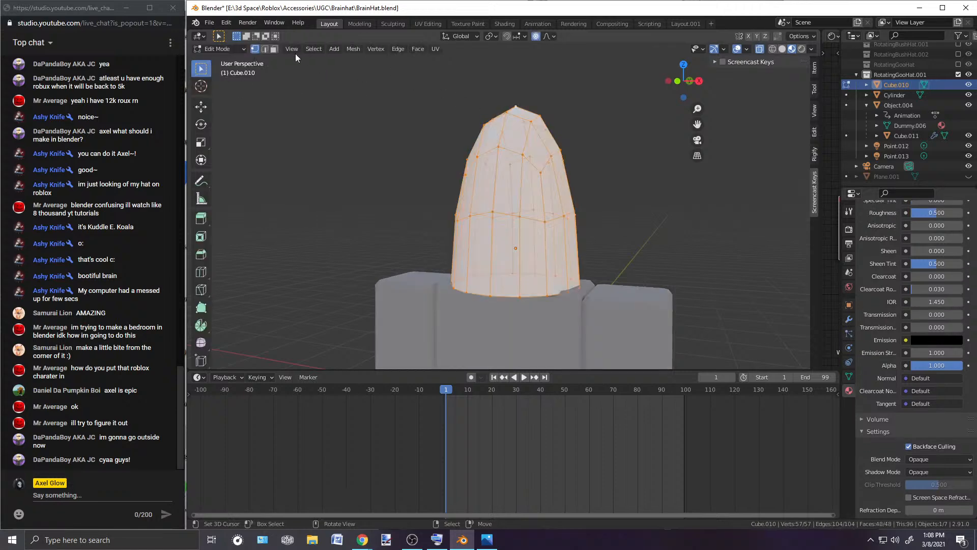
{"action": "left_click", "coordinate": [313, 57]}
{"action": "left_click", "coordinate": [313, 49]}
{"action": "left_click", "coordinate": [295, 49]}
{"action": "mouse_move", "coordinate": [324, 51]}
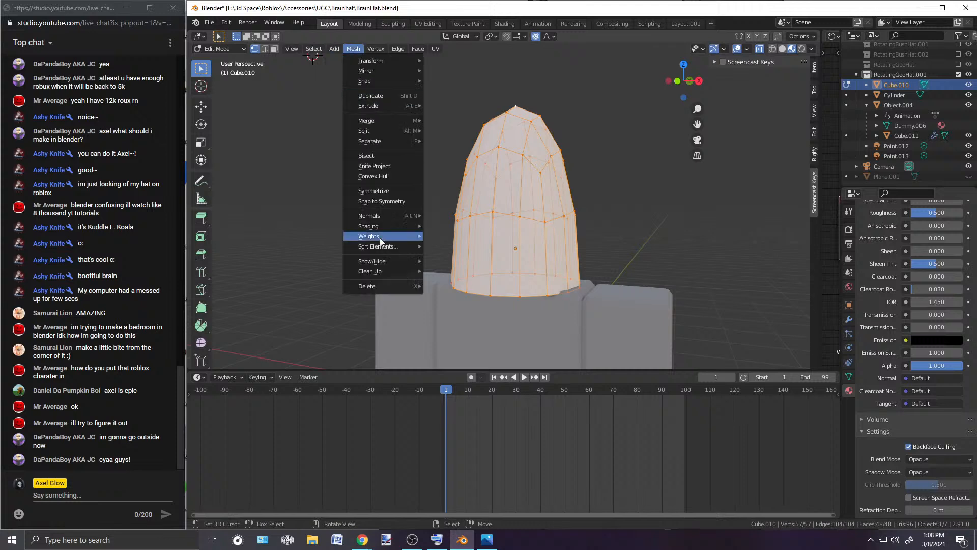
{"action": "mouse_move", "coordinate": [379, 216]}
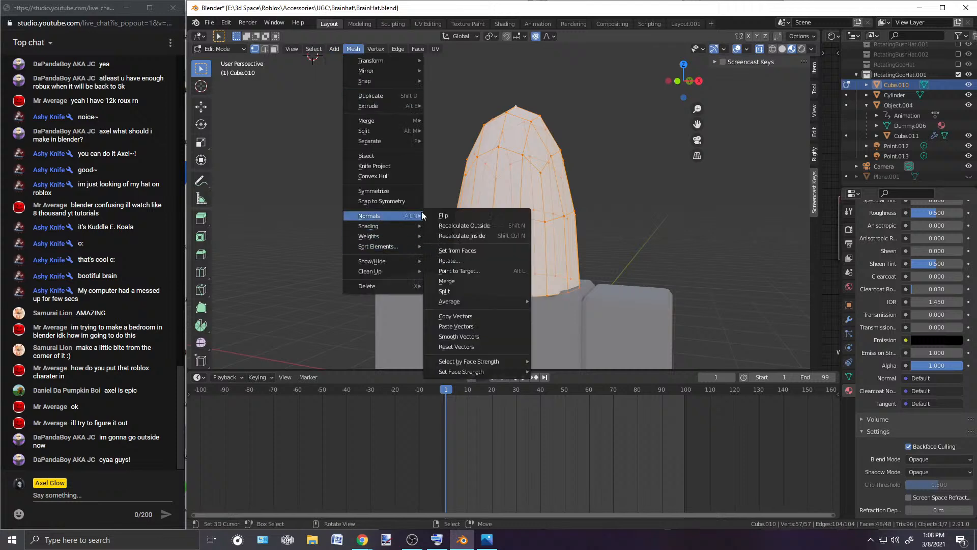
{"action": "left_click", "coordinate": [460, 214]}
{"action": "left_click", "coordinate": [229, 50]}
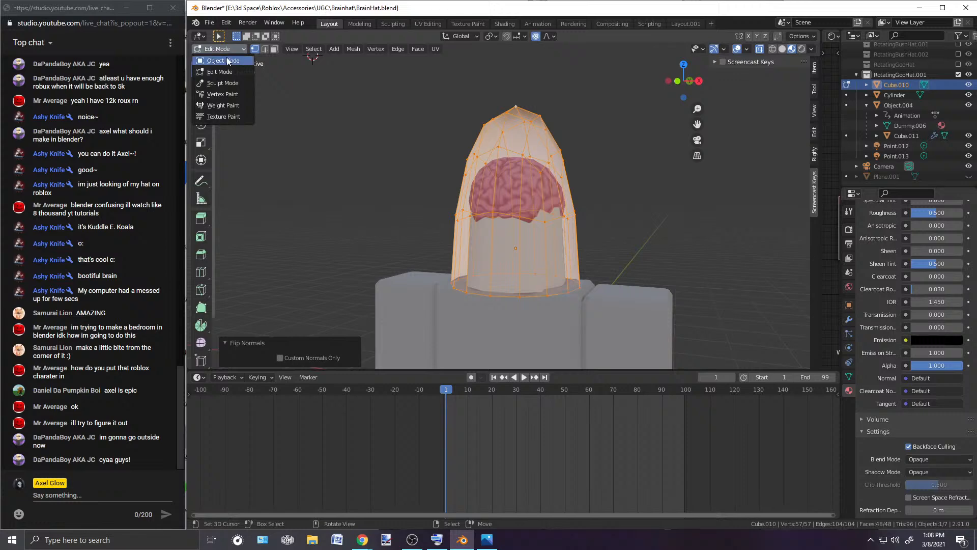
{"action": "left_click", "coordinate": [231, 59]}
{"action": "middle_click_drag", "start_coordinate": [355, 94], "coordinate": [447, 211]}
{"action": "scroll", "coordinate": [533, 188], "scroll_direction": "down", "scroll_amount": 3}
Step: Duplicate the dome's bottom edge loop in place in Edit Mode
{"action": "left_click", "coordinate": [524, 143]}
{"action": "left_click", "coordinate": [236, 51]}
{"action": "left_click", "coordinate": [216, 70]}
{"action": "scroll", "coordinate": [432, 173], "scroll_direction": "up", "scroll_amount": 2}
{"action": "middle_click_drag", "start_coordinate": [432, 172], "coordinate": [582, 205]}
{"action": "scroll", "coordinate": [575, 206], "scroll_direction": "up", "scroll_amount": 1}
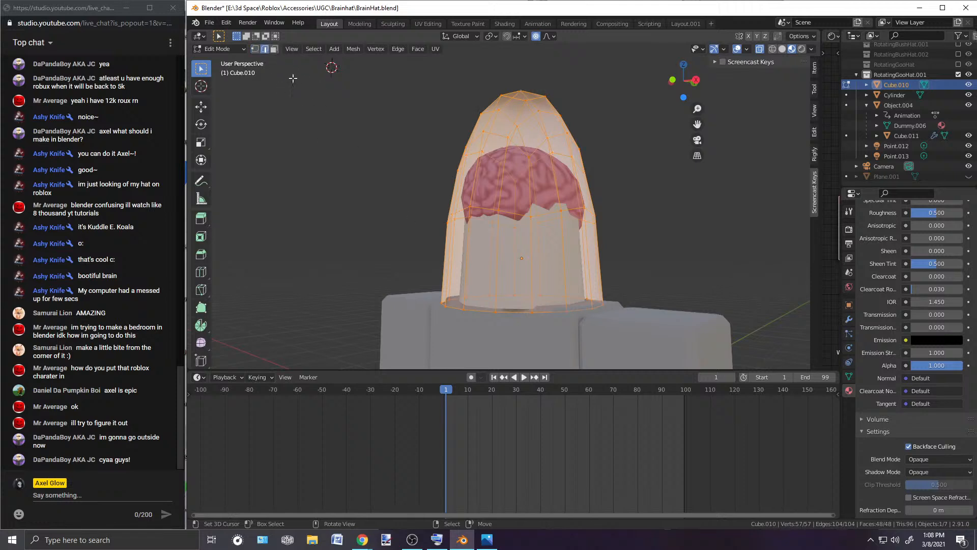
{"action": "key", "text": "alt+a"}
{"action": "left_click", "coordinate": [449, 308], "text": "alt"}
{"action": "key", "text": "shift+d"}
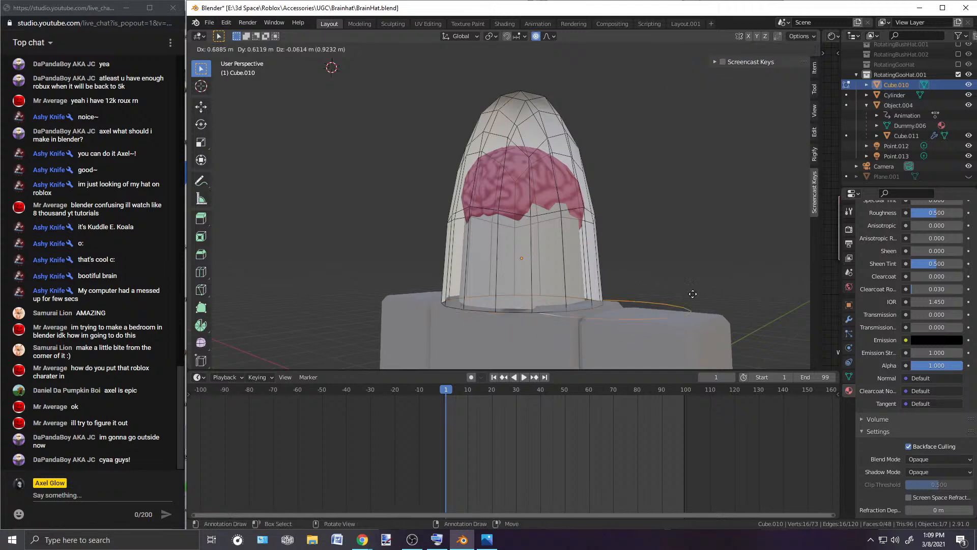
{"action": "key", "text": "Escape"}
Step: Separate the duplicated edge loop into its own object and return to Object Mode
{"action": "key", "text": "p"}
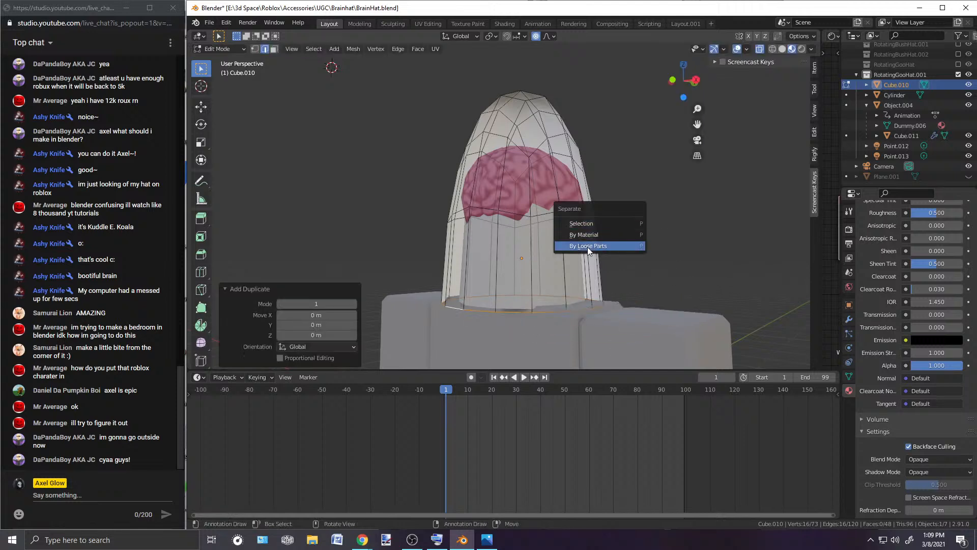
{"action": "left_click", "coordinate": [581, 224]}
{"action": "left_click", "coordinate": [223, 49]}
{"action": "left_click", "coordinate": [226, 60]}
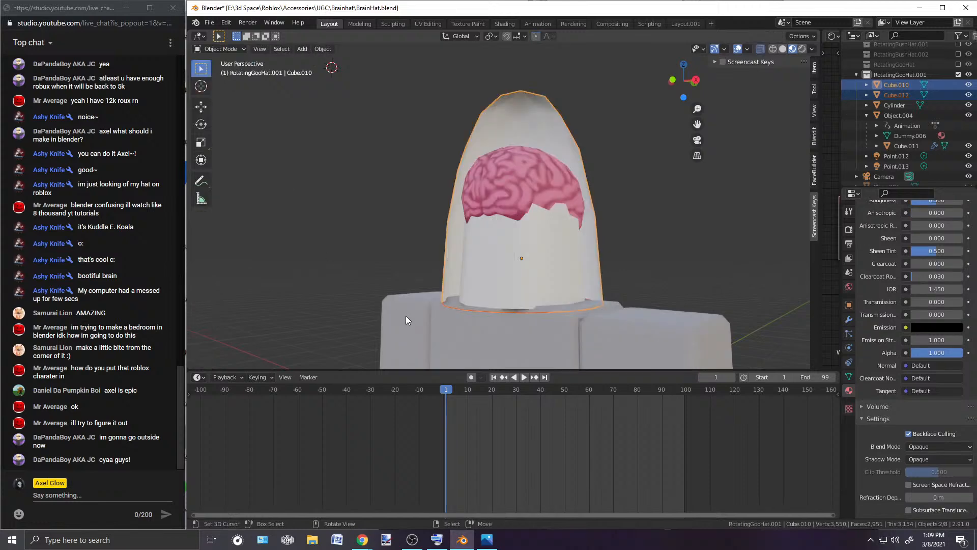
Step: Extrude the whole separated ring upward about 0.277 m along Z to form a band around the dome's base
{"action": "left_click", "coordinate": [446, 305]}
{"action": "left_click", "coordinate": [219, 49]}
{"action": "left_click", "coordinate": [216, 70]}
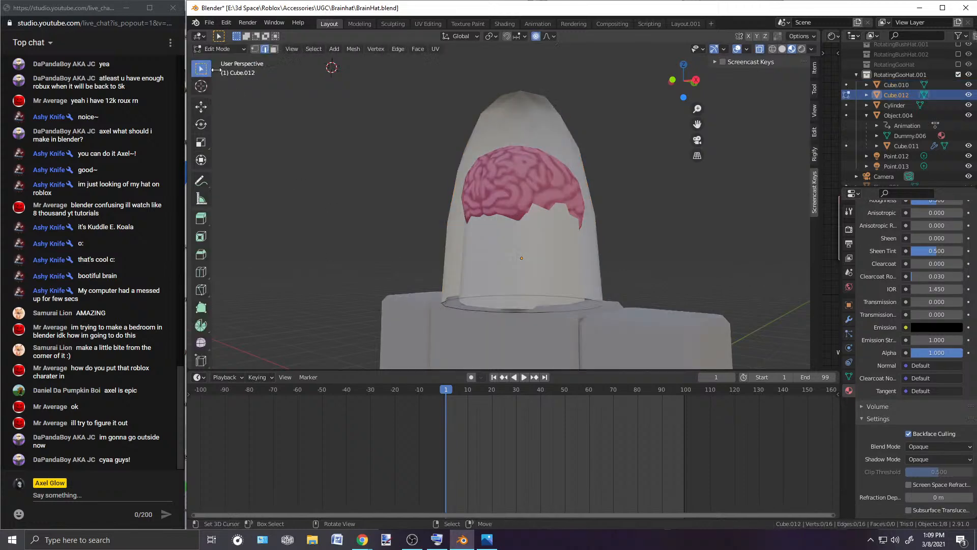
{"action": "key", "text": "a"}
{"action": "key", "text": "e"}
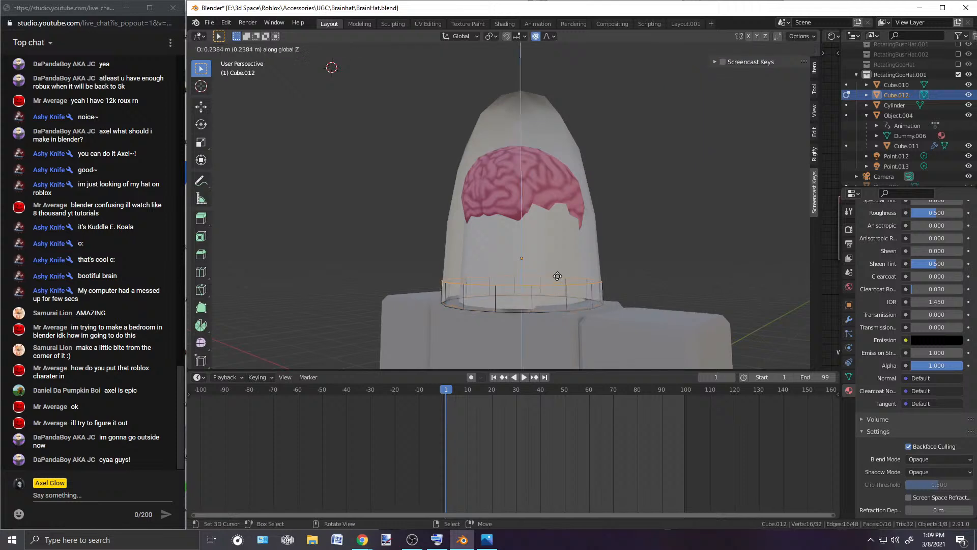
{"action": "left_click", "coordinate": [556, 273]}
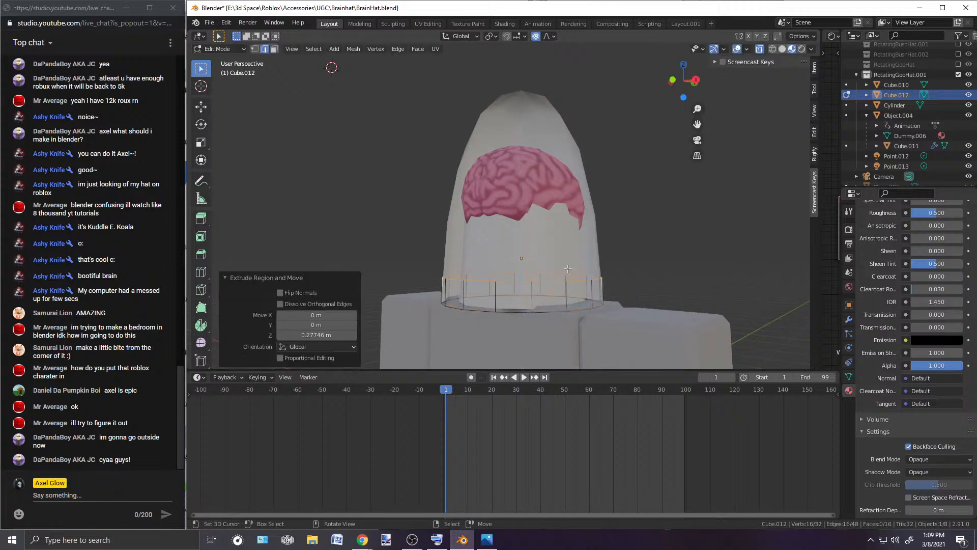
Step: Extrude all faces of the band along their normals with an offset of -0.0563 m and return to Object Mode
{"action": "key", "text": "a"}
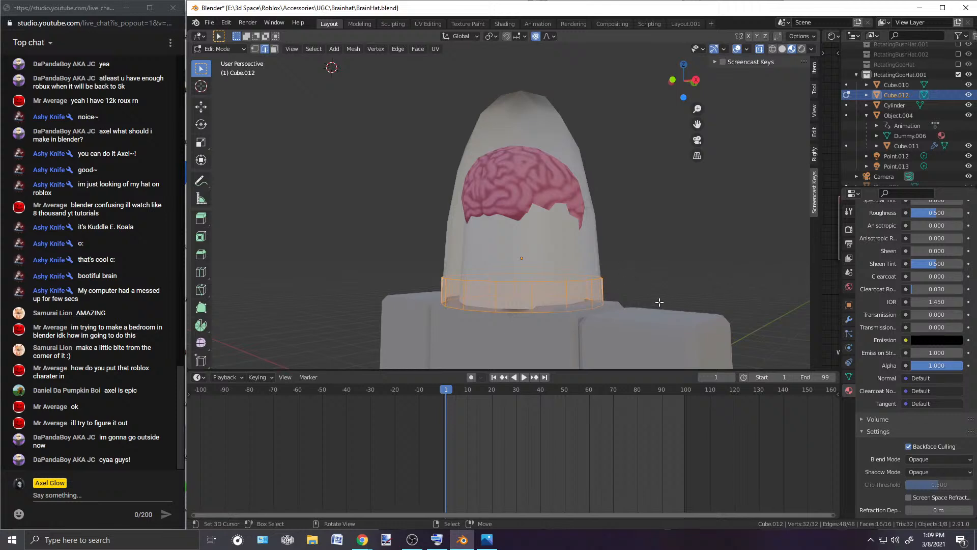
{"action": "key", "text": "alt+e"}
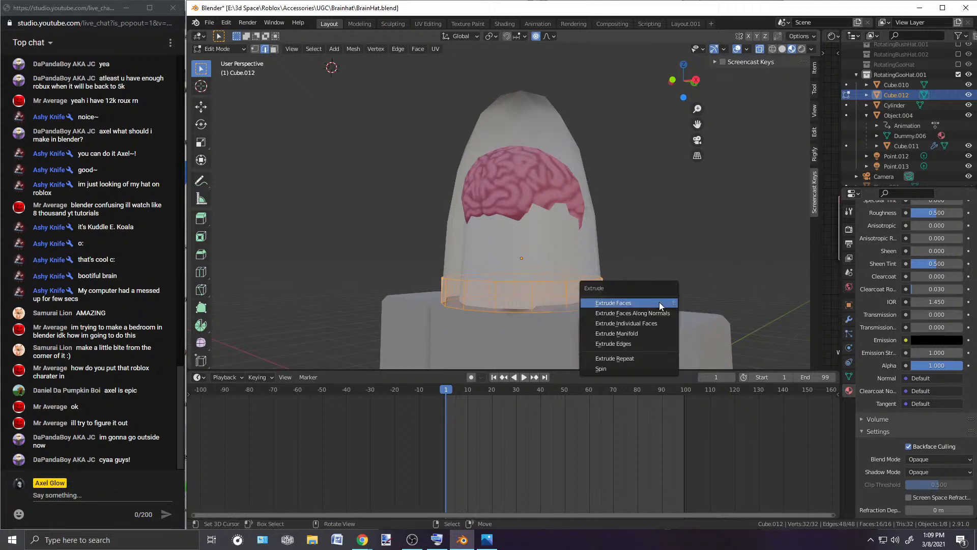
{"action": "left_click", "coordinate": [644, 312]}
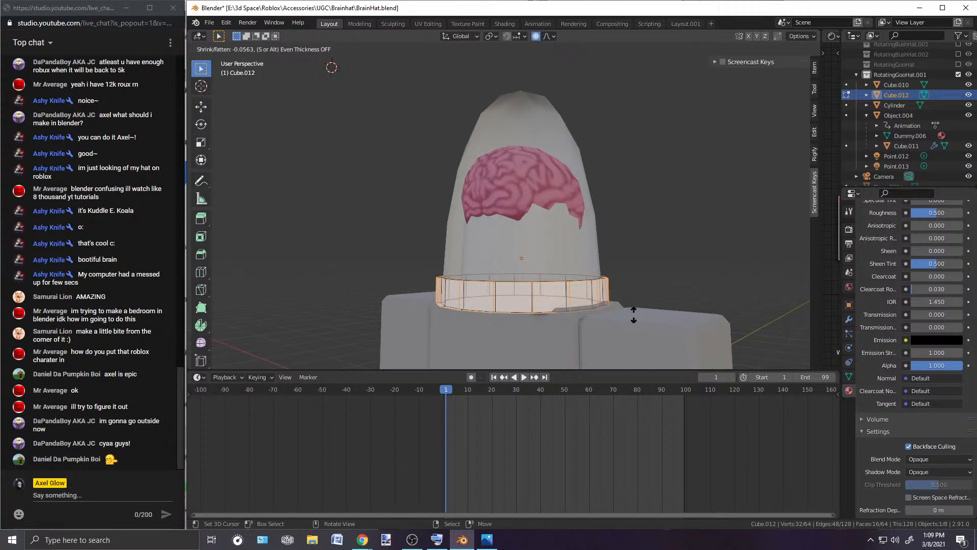
{"action": "left_click", "coordinate": [633, 314]}
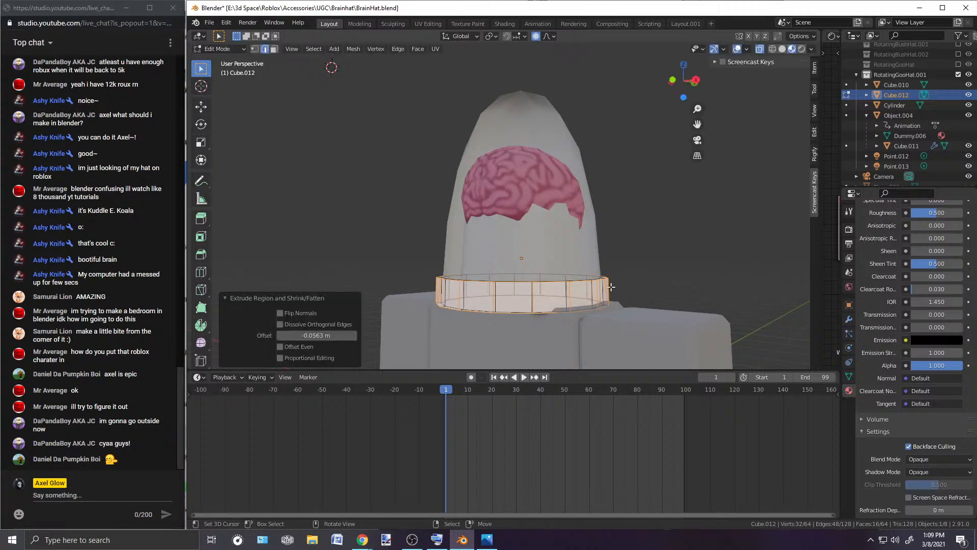
{"action": "left_click", "coordinate": [219, 49]}
{"action": "left_click", "coordinate": [218, 63]}
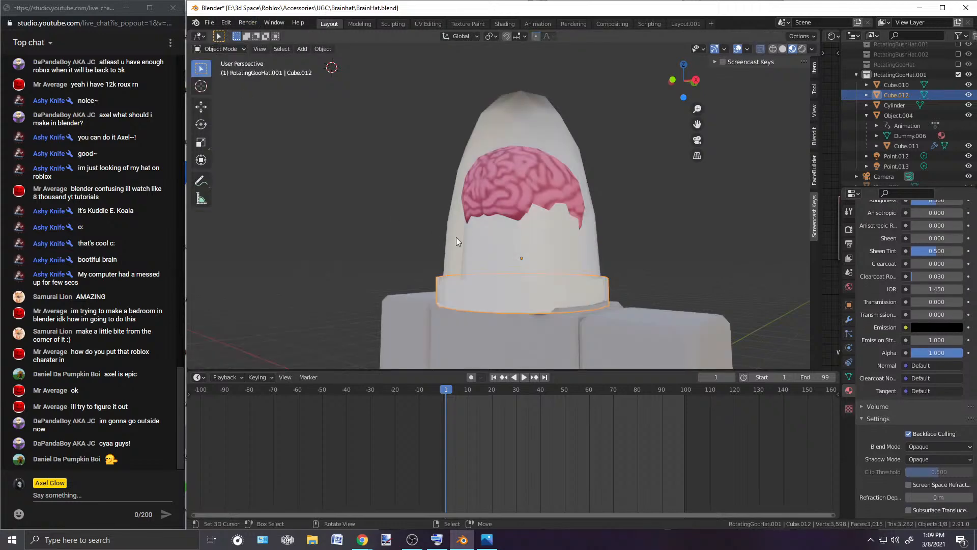
Step: Flip the normals of the selected outer faces of the band in Edit Mode and return to Object Mode
{"action": "key", "text": "KP_1"}
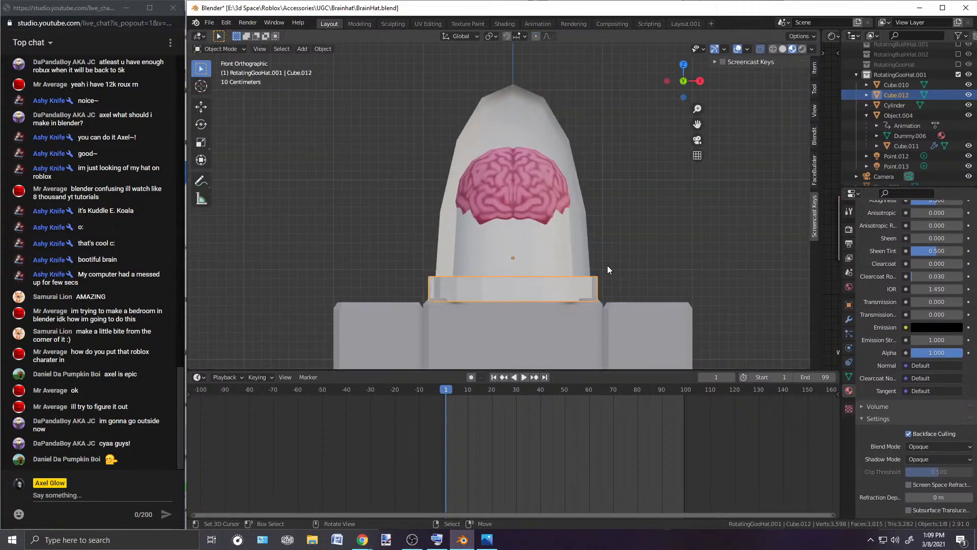
{"action": "left_click", "coordinate": [219, 49]}
{"action": "left_click", "coordinate": [223, 75]}
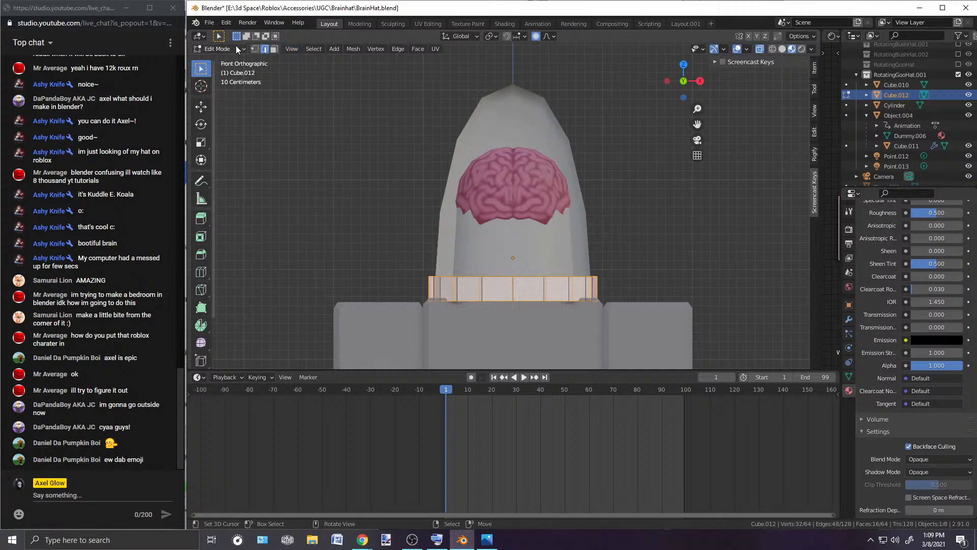
{"action": "left_click", "coordinate": [353, 49]}
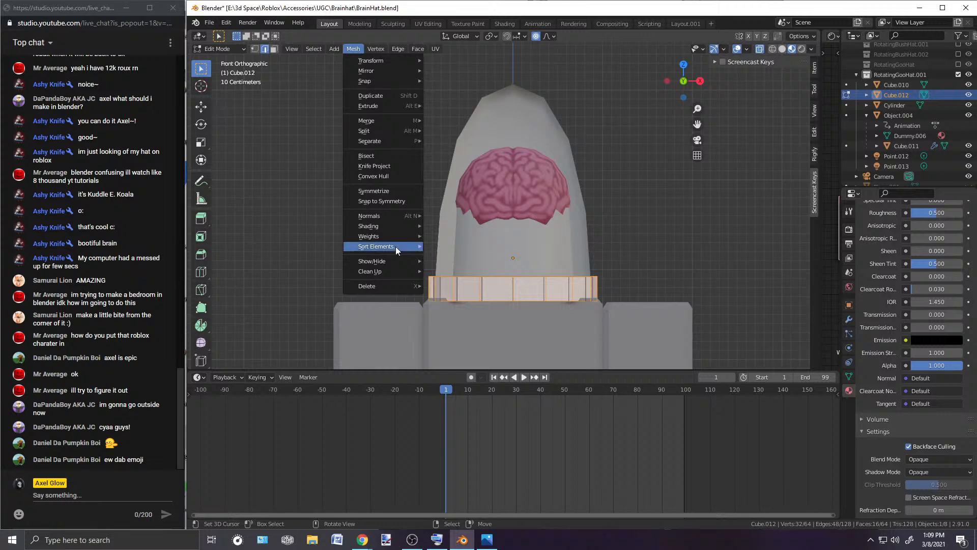
{"action": "mouse_move", "coordinate": [383, 217]}
{"action": "left_click", "coordinate": [440, 215]}
{"action": "left_click", "coordinate": [229, 51]}
{"action": "left_click", "coordinate": [224, 68]}
Step: Reopen the band in Edit Mode with face selection active
{"action": "middle_click_drag", "start_coordinate": [364, 127], "coordinate": [442, 155]}
{"action": "scroll", "coordinate": [441, 155], "scroll_direction": "down", "scroll_amount": 3}
{"action": "left_click", "coordinate": [451, 276]}
{"action": "left_click", "coordinate": [220, 49]}
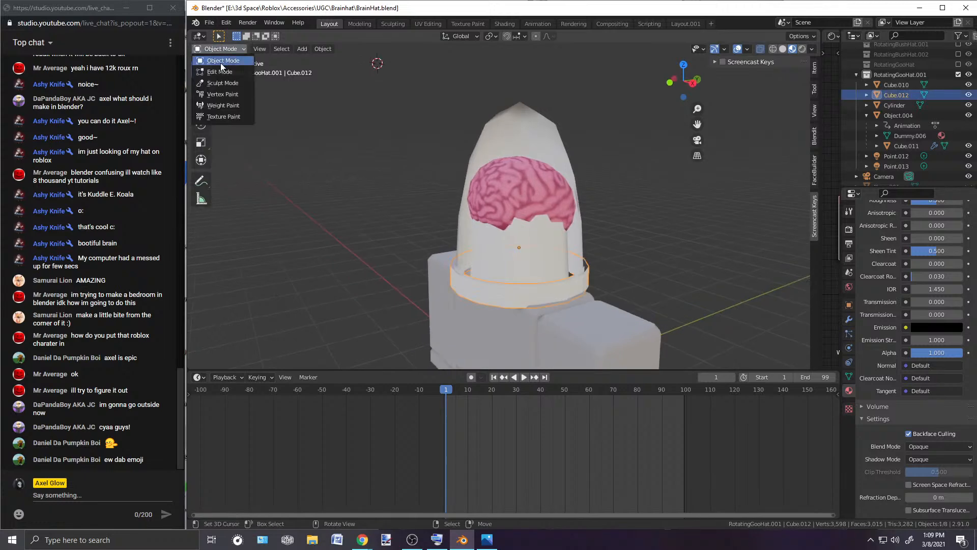
{"action": "left_click", "coordinate": [220, 72]}
{"action": "scroll", "coordinate": [389, 226], "scroll_direction": "up", "scroll_amount": 2}
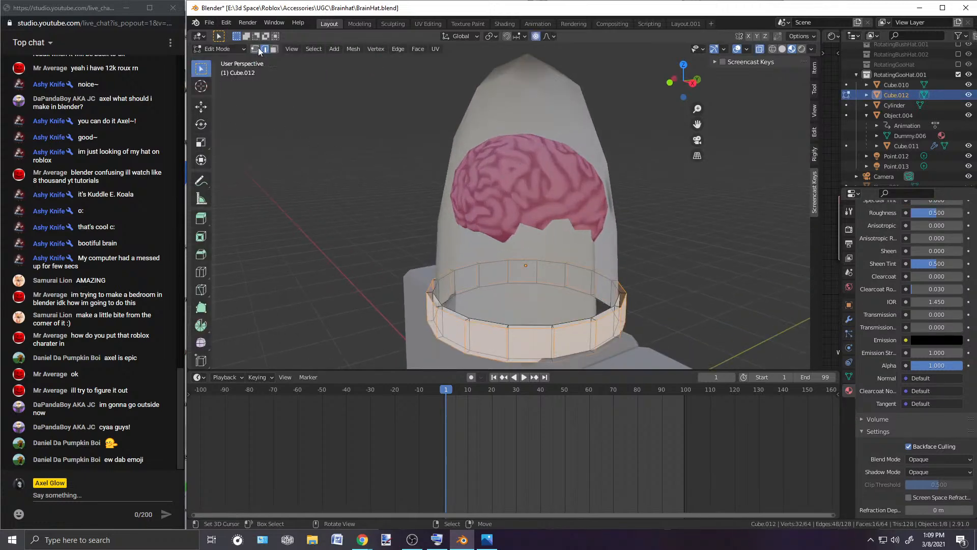
{"action": "left_click", "coordinate": [274, 49]}
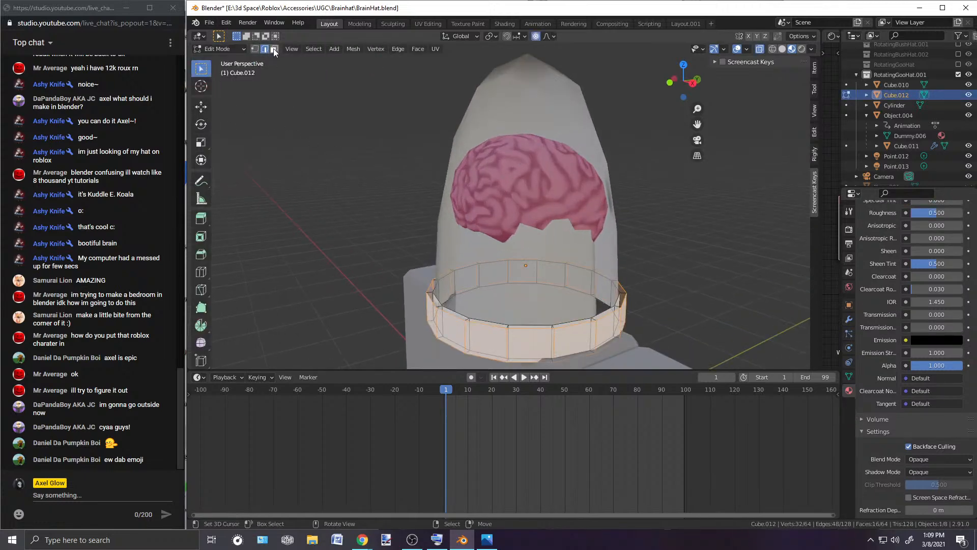
Step: Try to loop-select the narrow faces along the band's top rim using face and edge selection
{"action": "right_click", "coordinate": [434, 288], "text": "alt"}
{"action": "right_click", "coordinate": [434, 287], "text": "alt"}
{"action": "right_click", "coordinate": [434, 294], "text": "alt"}
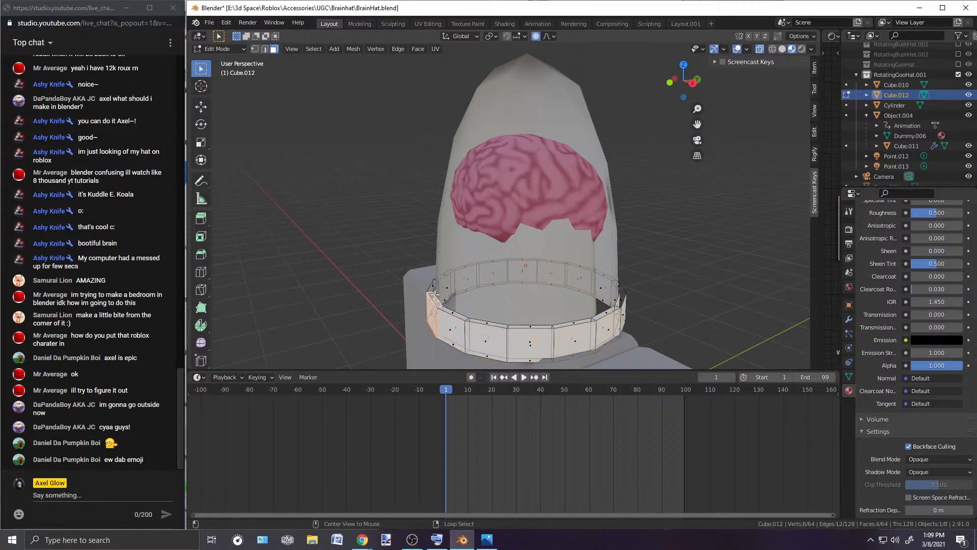
{"action": "left_click", "coordinate": [515, 327]}
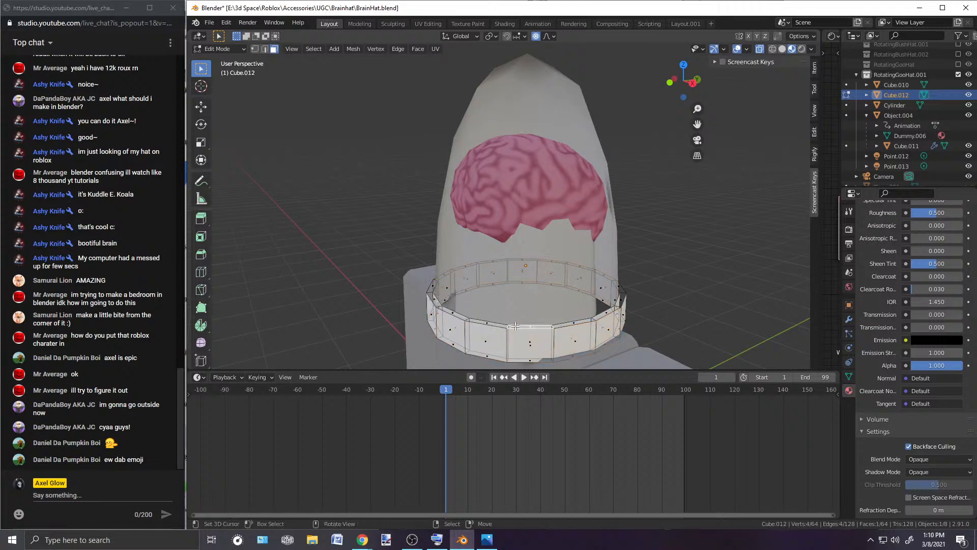
{"action": "left_click", "coordinate": [264, 49]}
{"action": "right_click", "coordinate": [439, 278], "text": "alt"}
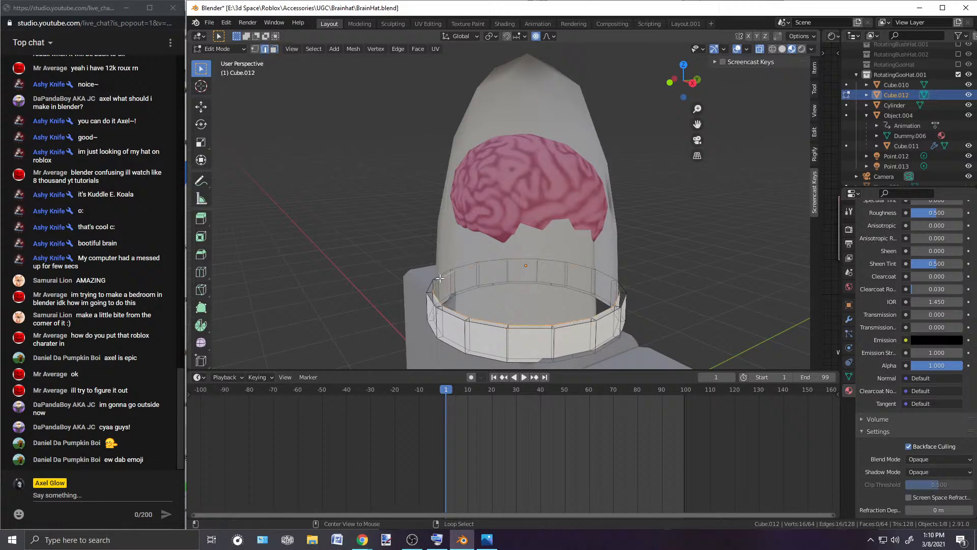
{"action": "right_click", "coordinate": [432, 266], "text": "alt+shift"}
{"action": "left_click", "coordinate": [274, 49]}
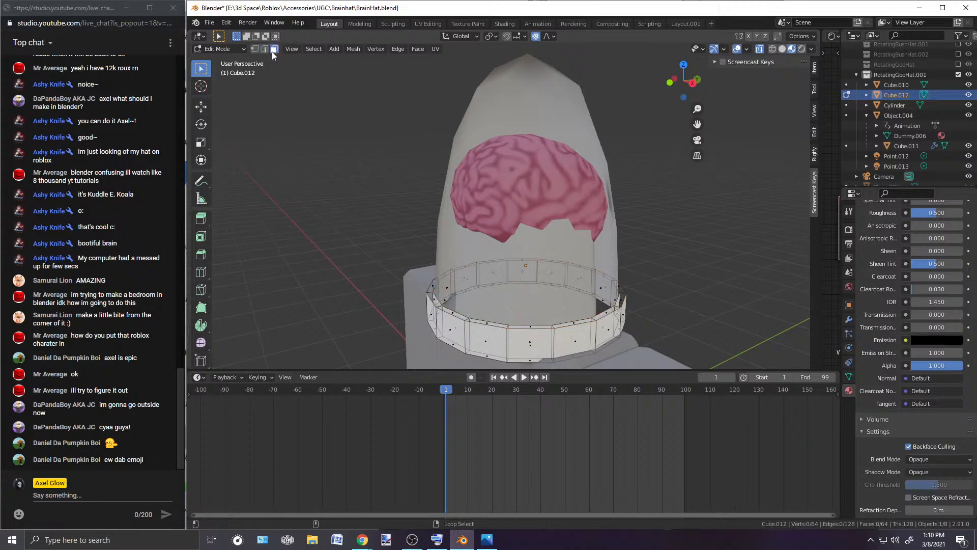
{"action": "right_click", "coordinate": [445, 282], "text": "alt"}
{"action": "left_click", "coordinate": [264, 49]}
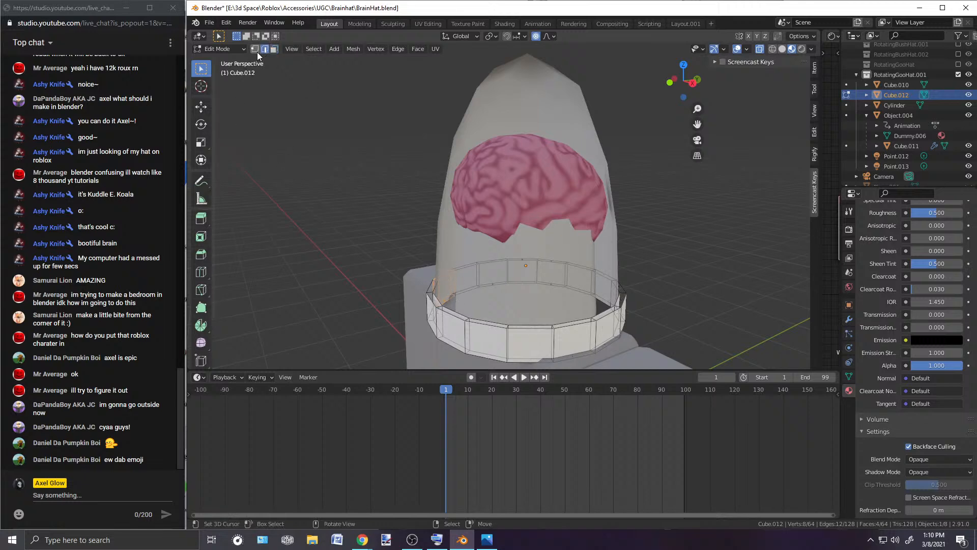
Step: Box-select the band's top rim faces from the front view and flip their normals
{"action": "key", "text": "KP_1"}
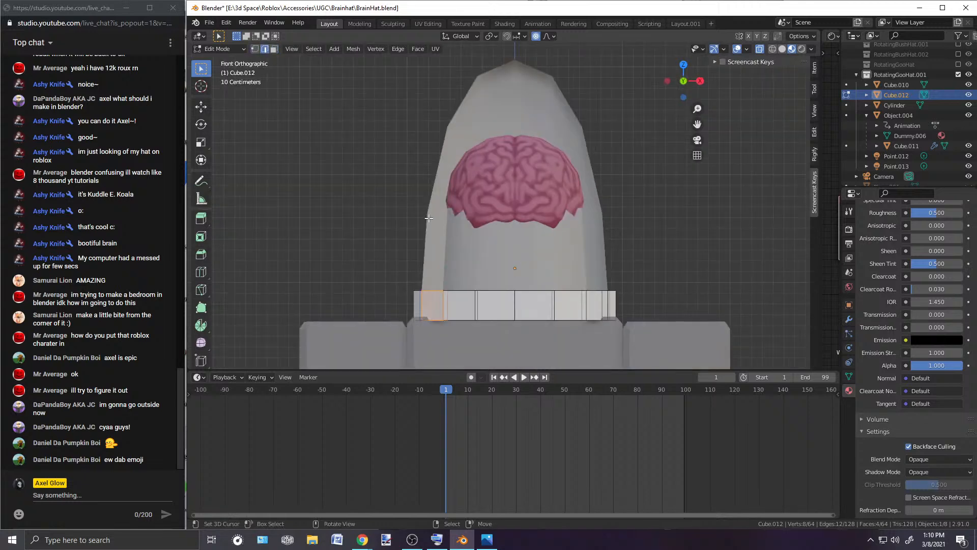
{"action": "left_click", "coordinate": [274, 48]}
{"action": "left_click_drag", "start_coordinate": [398, 286], "coordinate": [656, 295]}
{"action": "middle_click_drag", "start_coordinate": [659, 294], "coordinate": [601, 325]}
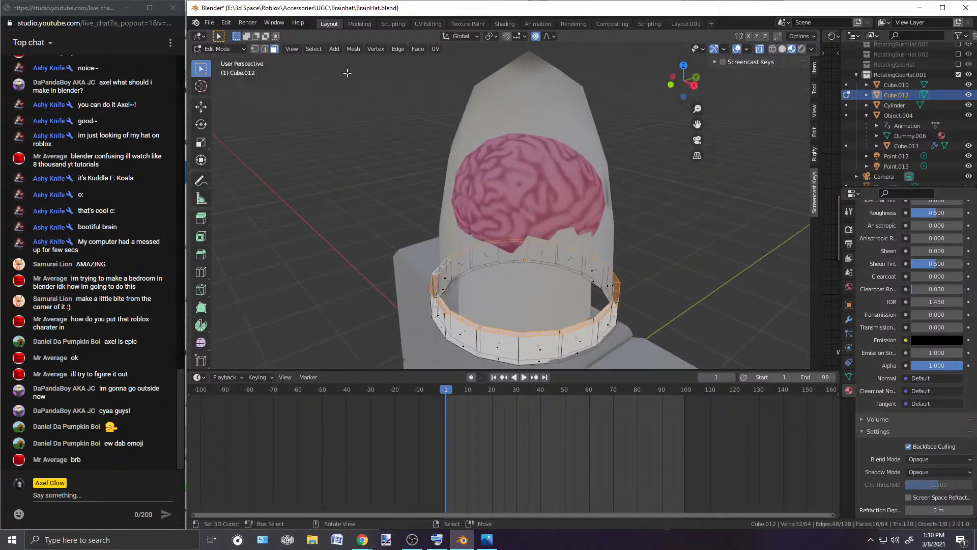
{"action": "left_click", "coordinate": [353, 48]}
{"action": "mouse_move", "coordinate": [385, 216]}
{"action": "left_click", "coordinate": [447, 215]}
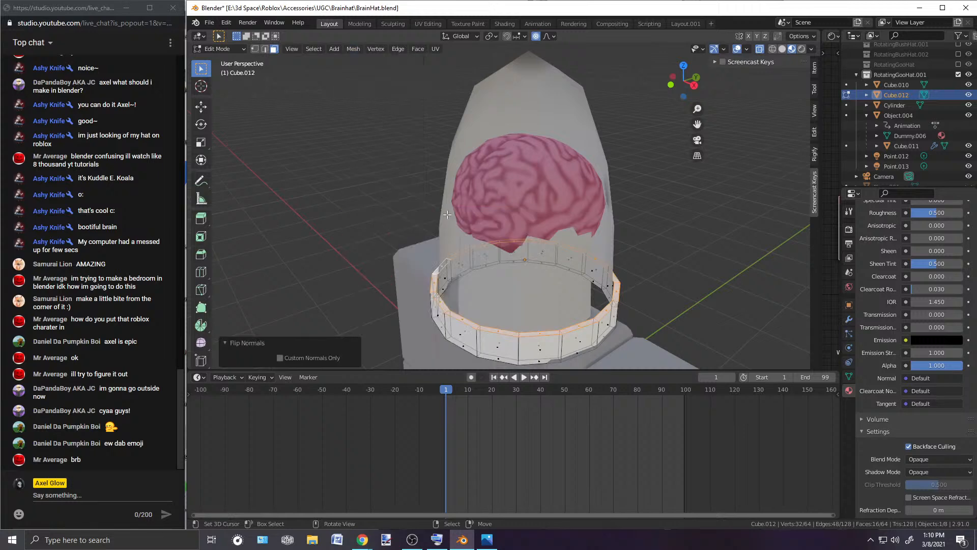
Step: Select the band's bottom rim faces, flip their normals, and return to Object Mode with nothing selected
{"action": "middle_click_drag", "start_coordinate": [608, 340], "coordinate": [667, 302]}
{"action": "key", "text": "KP_1"}
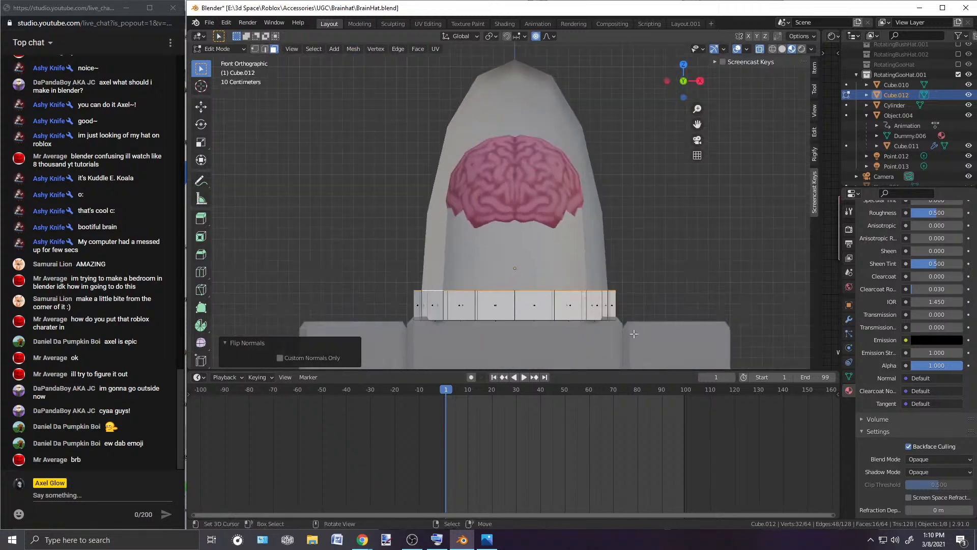
{"action": "left_click", "coordinate": [405, 308], "text": "alt"}
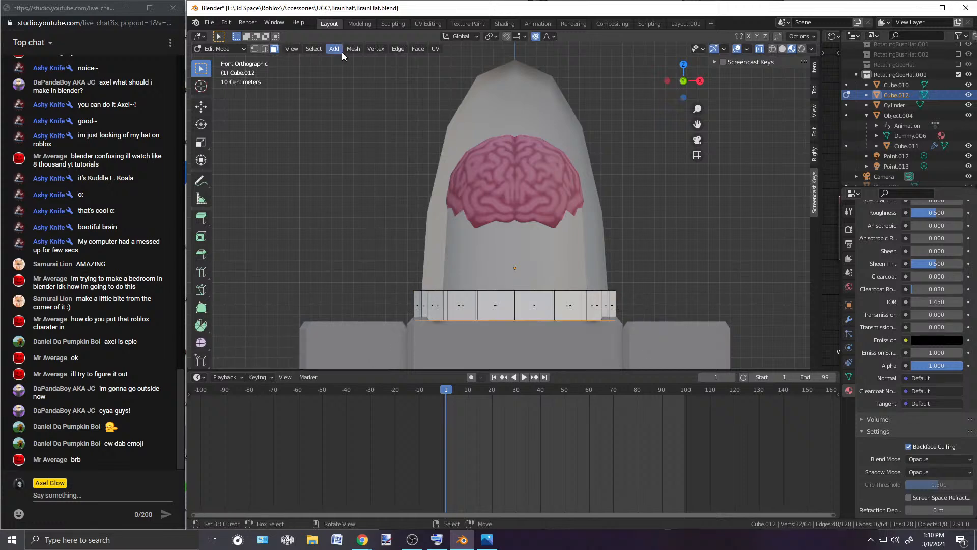
{"action": "left_click", "coordinate": [357, 50]}
{"action": "mouse_move", "coordinate": [382, 213]}
{"action": "left_click", "coordinate": [447, 214]}
{"action": "left_click", "coordinate": [230, 52]}
{"action": "left_click", "coordinate": [228, 62]}
{"action": "key", "text": "alt+a"}
{"action": "middle_click_drag", "start_coordinate": [588, 214], "coordinate": [528, 236]}
{"action": "scroll", "coordinate": [527, 236], "scroll_direction": "up", "scroll_amount": 2}
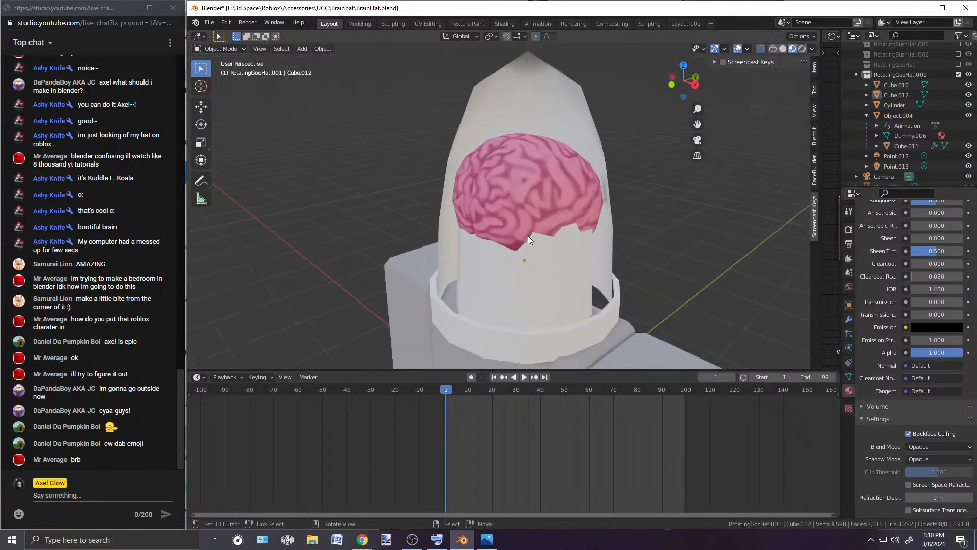
Step: Check the band's modifier settings and clear the selection
{"action": "left_click", "coordinate": [454, 322]}
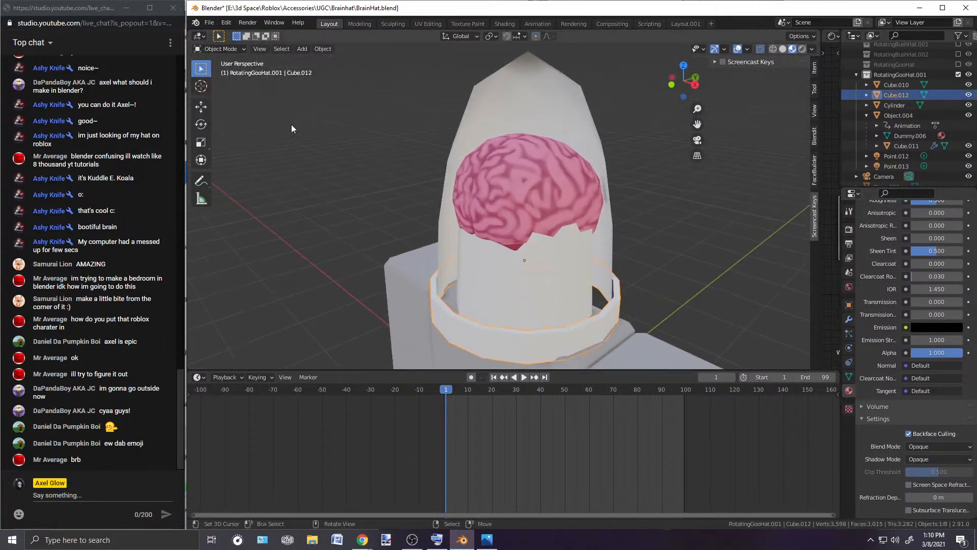
{"action": "left_click", "coordinate": [228, 49]}
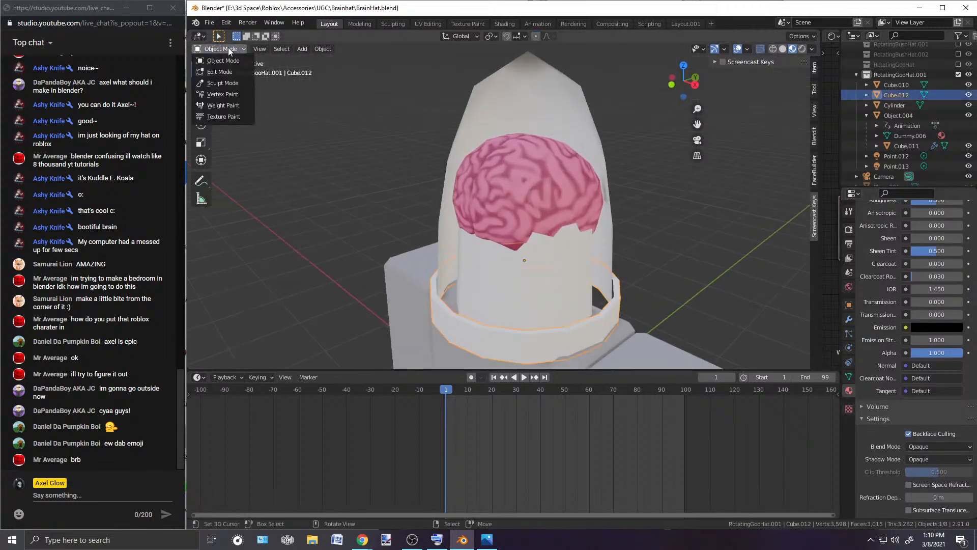
{"action": "left_click", "coordinate": [848, 319]}
{"action": "middle_click_drag", "start_coordinate": [560, 297], "coordinate": [627, 245]}
{"action": "left_click", "coordinate": [627, 246]}
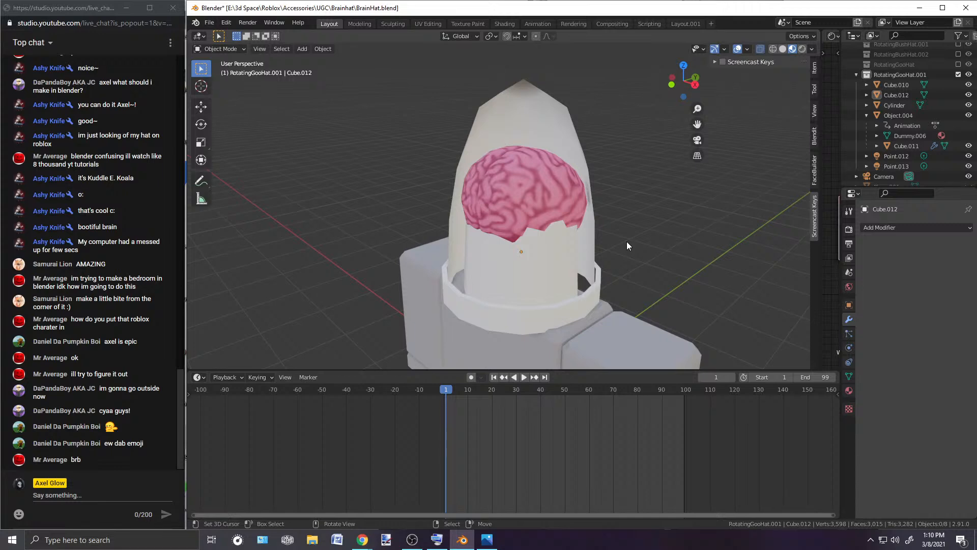
Step: Fill the band's inner bottom edge loop with a face in Edit Mode and return to Object Mode
{"action": "left_click", "coordinate": [472, 310]}
{"action": "left_click", "coordinate": [215, 51]}
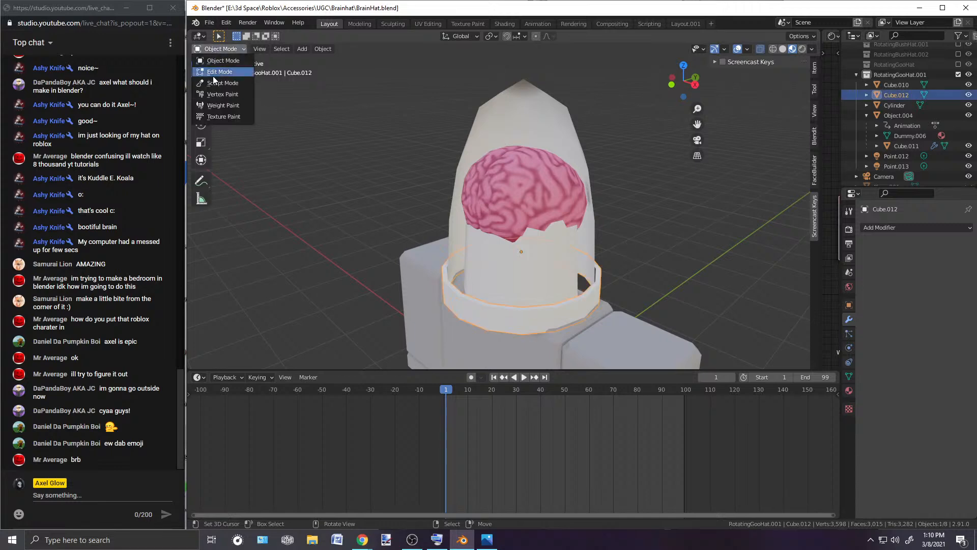
{"action": "left_click", "coordinate": [213, 73]}
{"action": "scroll", "coordinate": [524, 267], "scroll_direction": "up", "scroll_amount": 3}
{"action": "middle_click_drag", "start_coordinate": [524, 267], "coordinate": [530, 180]}
{"action": "left_click", "coordinate": [265, 50]}
{"action": "right_click", "coordinate": [424, 279], "text": "alt"}
{"action": "key", "text": "f"}
{"action": "middle_click_drag", "start_coordinate": [555, 260], "coordinate": [636, 232]}
{"action": "left_click", "coordinate": [231, 51]}
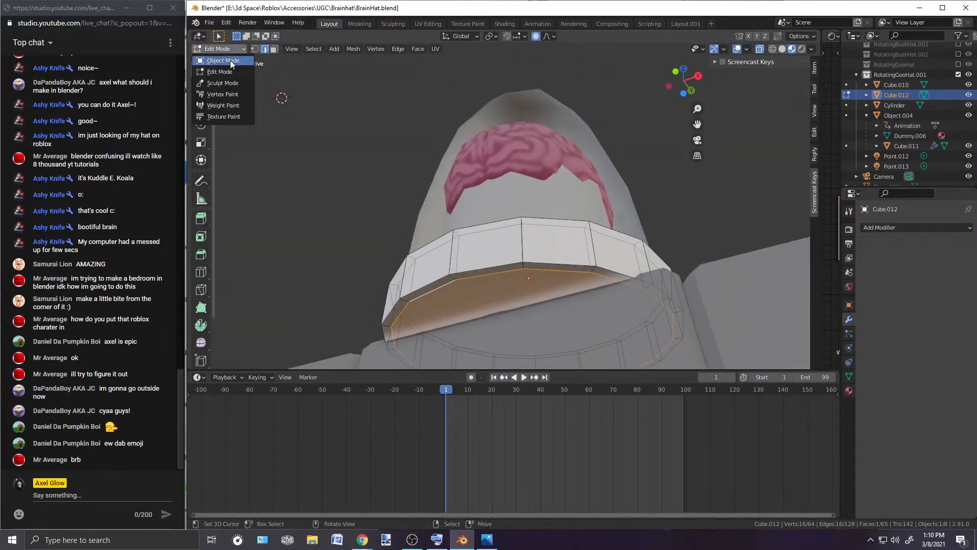
{"action": "left_click", "coordinate": [223, 60]}
Step: Duplicate the band's bottom fill face in place in Edit Mode
{"action": "left_click", "coordinate": [222, 49]}
{"action": "left_click", "coordinate": [230, 70]}
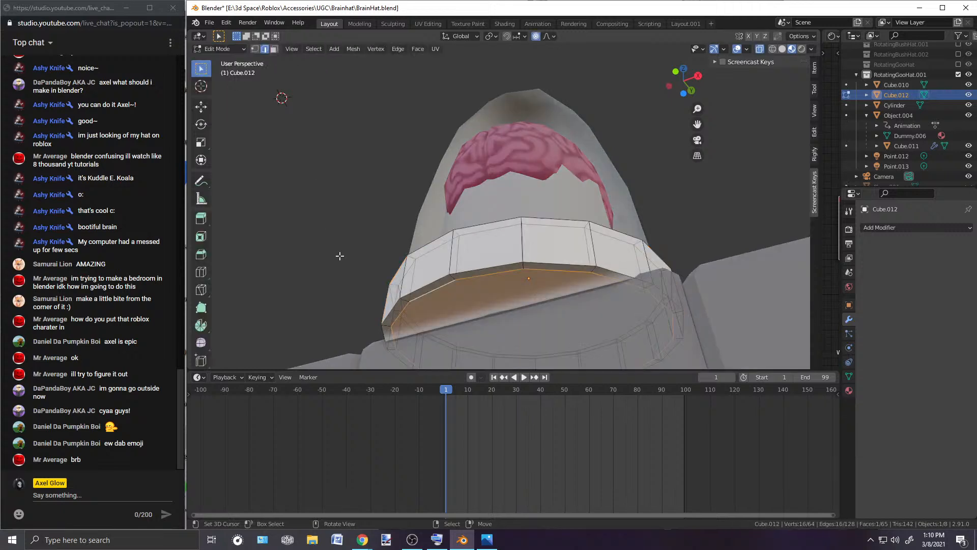
{"action": "key", "text": "shift+d"}
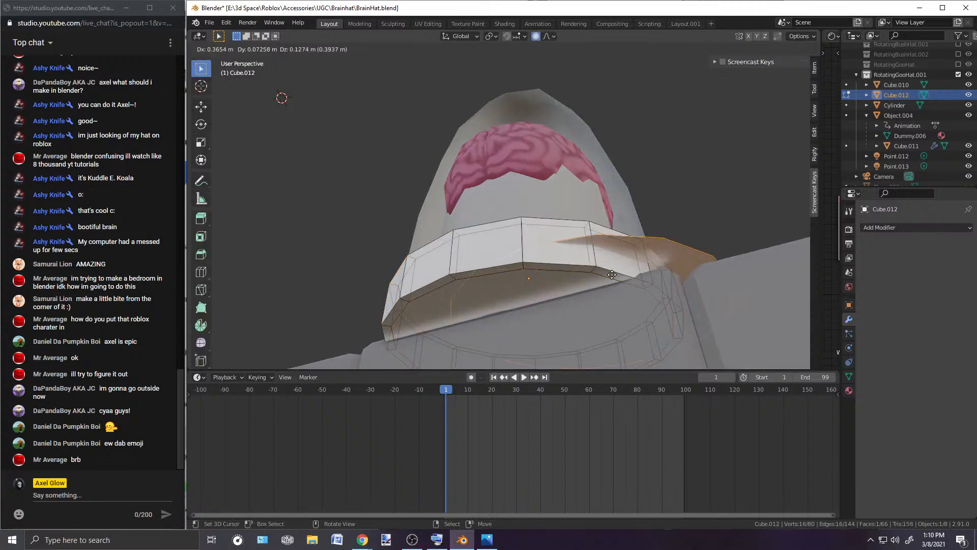
{"action": "right_click", "coordinate": [617, 266]}
{"action": "key", "text": "g"}
{"action": "key", "text": "z"}
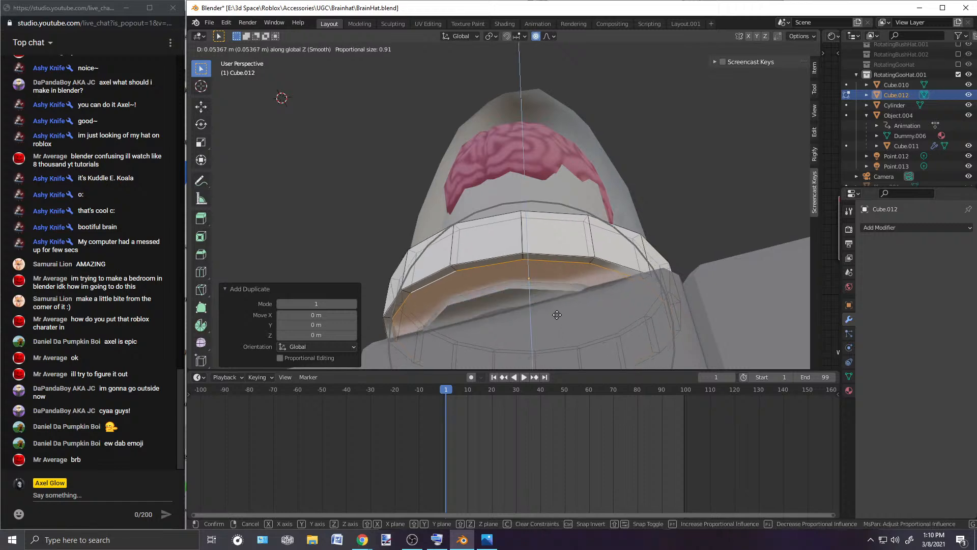
{"action": "right_click", "coordinate": [561, 255]}
Step: With proportional editing off, move the duplicated fill face up about 0.113 m along Z inside the band
{"action": "left_click", "coordinate": [224, 49]}
{"action": "left_click", "coordinate": [224, 60]}
{"action": "left_click", "coordinate": [239, 50]}
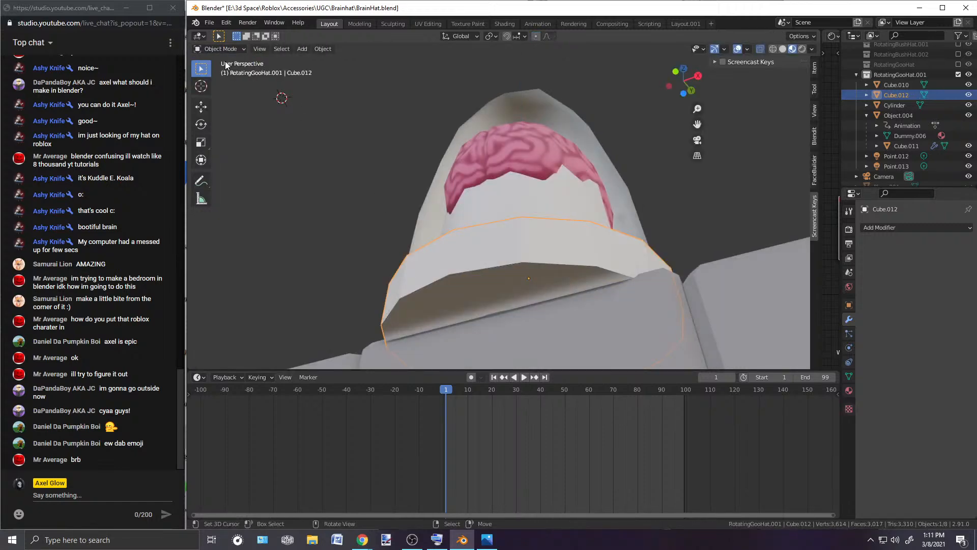
{"action": "left_click", "coordinate": [223, 49]}
{"action": "left_click", "coordinate": [213, 70]}
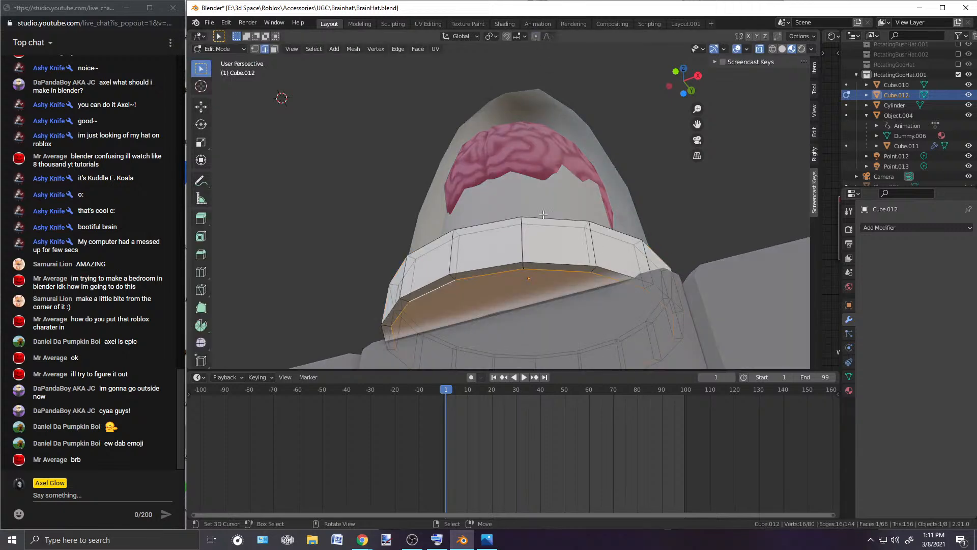
{"action": "key", "text": "g"}
{"action": "key", "text": "z"}
{"action": "left_click", "coordinate": [547, 275]}
{"action": "middle_click_drag", "start_coordinate": [547, 275], "coordinate": [504, 338]}
{"action": "scroll", "coordinate": [548, 255], "scroll_direction": "down", "scroll_amount": 3}
{"action": "middle_click_drag", "start_coordinate": [548, 255], "coordinate": [564, 262]}
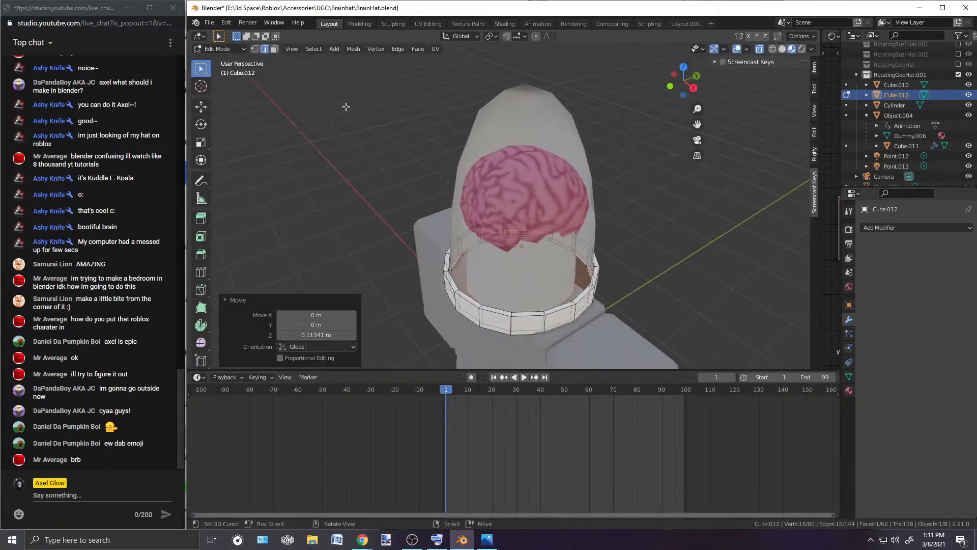
Step: Flip the normals of the selected base ring faces and return to Object Mode
{"action": "left_click", "coordinate": [353, 48]}
{"action": "mouse_move", "coordinate": [384, 213]}
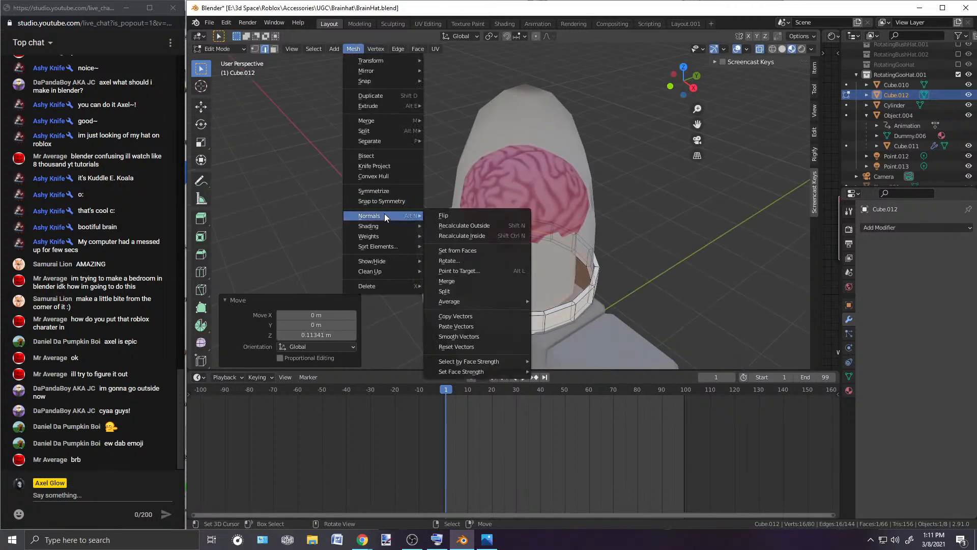
{"action": "left_click", "coordinate": [439, 216]}
{"action": "left_click", "coordinate": [212, 49]}
{"action": "left_click", "coordinate": [250, 60]}
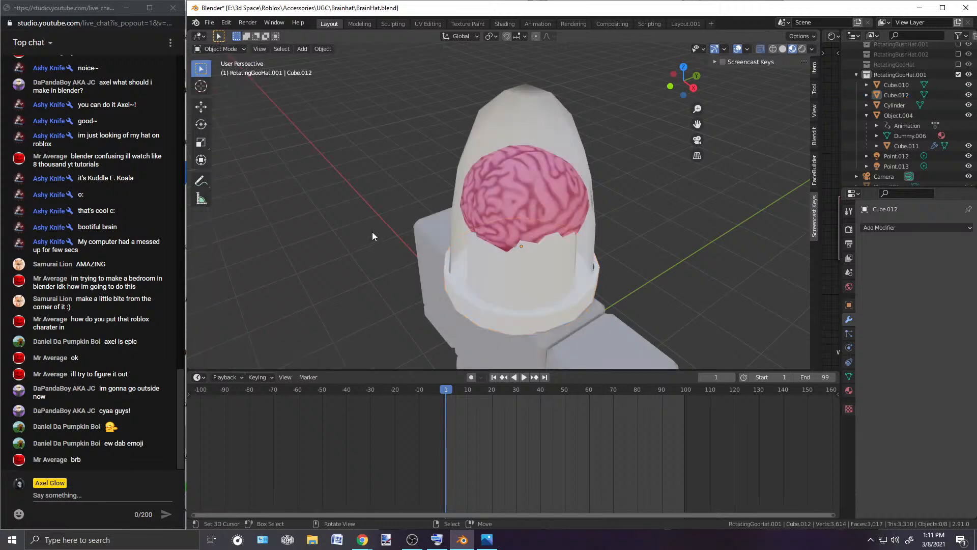
Step: Examine the glass dome, brain and base ring from several sides and from above
{"action": "middle_click_drag", "start_coordinate": [449, 235], "coordinate": [615, 196]}
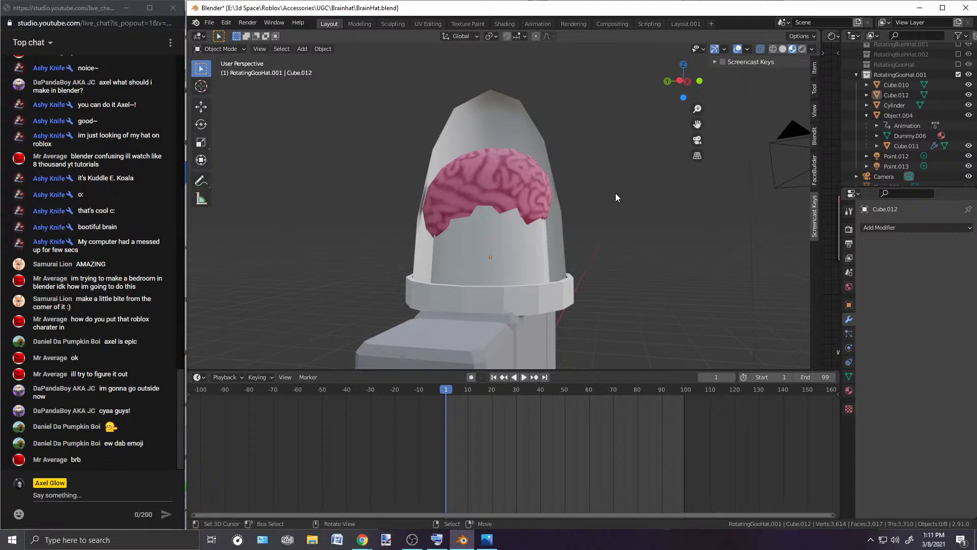
{"action": "scroll", "coordinate": [615, 194], "scroll_direction": "up", "scroll_amount": 2}
{"action": "middle_click_drag", "start_coordinate": [618, 192], "coordinate": [585, 188]}
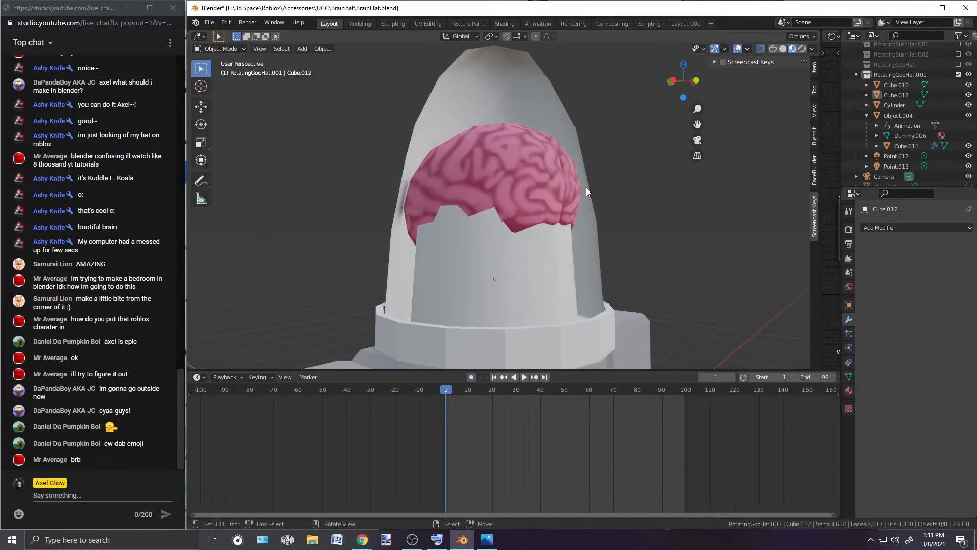
{"action": "scroll", "coordinate": [507, 175], "scroll_direction": "down", "scroll_amount": 3}
{"action": "middle_click_drag", "start_coordinate": [504, 190], "coordinate": [403, 201]}
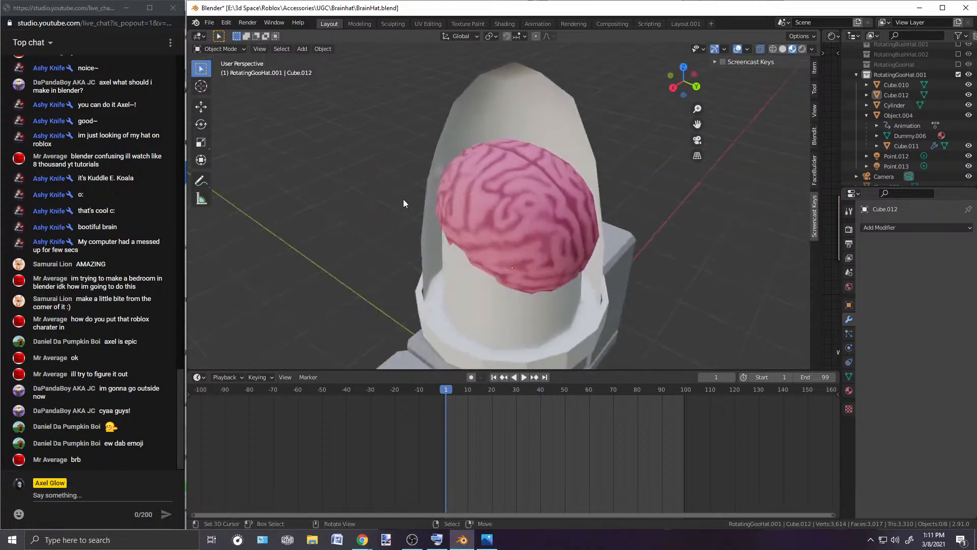
{"action": "scroll", "coordinate": [405, 201], "scroll_direction": "down", "scroll_amount": 3}
{"action": "middle_click_drag", "start_coordinate": [420, 278], "coordinate": [508, 212]}
{"action": "scroll", "coordinate": [597, 241], "scroll_direction": "up", "scroll_amount": 2}
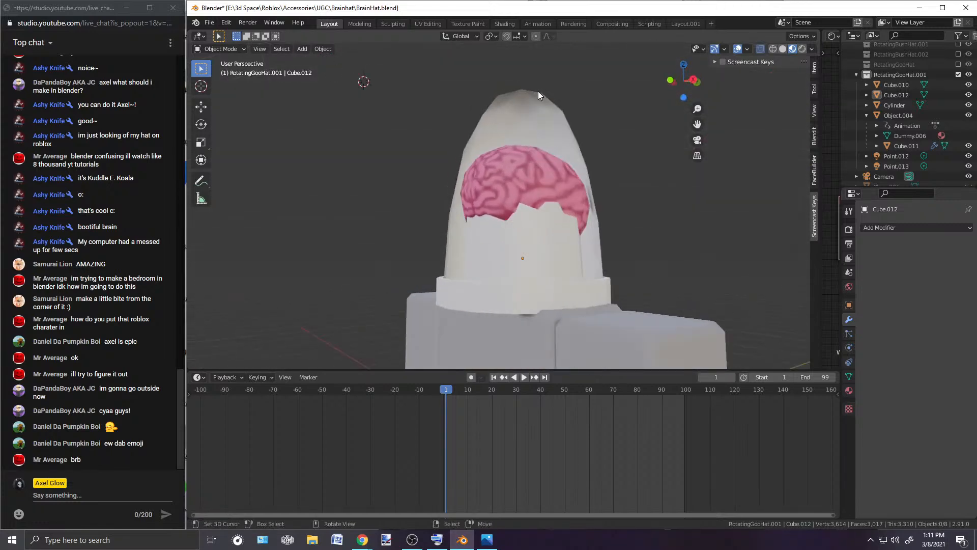
Step: Examine the dome's mesh structure in Edit Mode and return to Object Mode
{"action": "left_click", "coordinate": [527, 100]}
{"action": "left_click", "coordinate": [220, 49]}
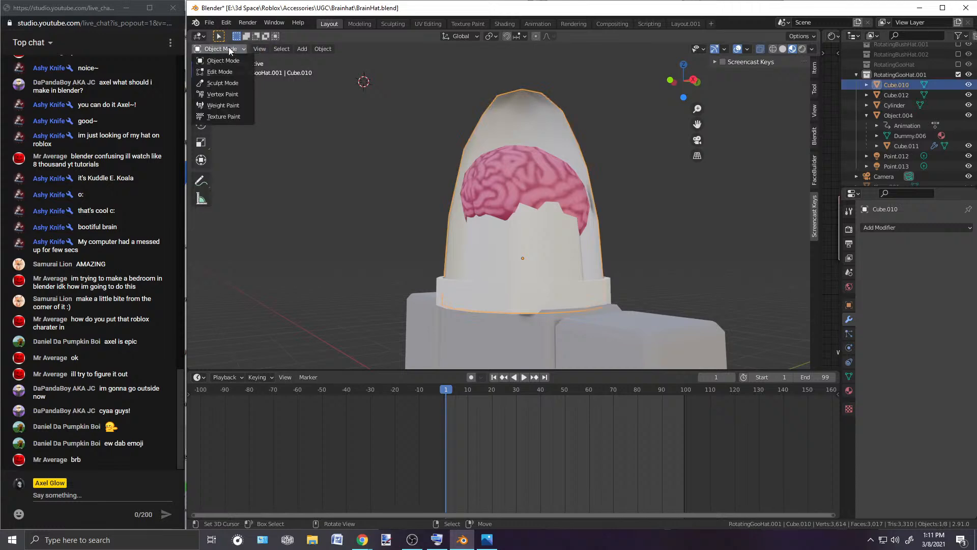
{"action": "left_click", "coordinate": [222, 71]}
{"action": "middle_click_drag", "start_coordinate": [599, 218], "coordinate": [620, 212]}
{"action": "left_click", "coordinate": [220, 49]}
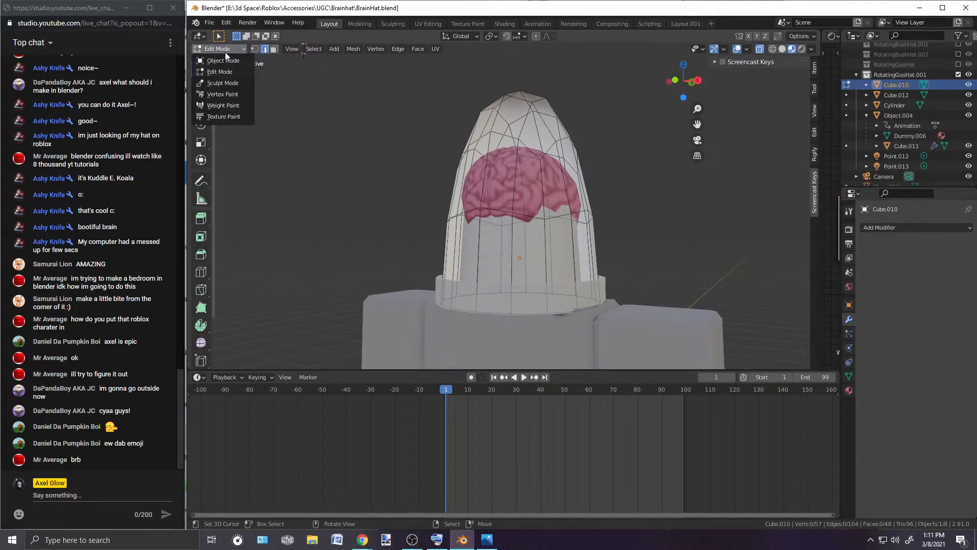
{"action": "left_click", "coordinate": [222, 60]}
{"action": "middle_click_drag", "start_coordinate": [339, 147], "coordinate": [454, 256]}
{"action": "left_click", "coordinate": [439, 281]}
{"action": "left_click", "coordinate": [454, 255], "text": "shift"}
{"action": "middle_click_drag", "start_coordinate": [465, 191], "coordinate": [460, 279]}
{"action": "left_click", "coordinate": [460, 280], "text": "shift"}
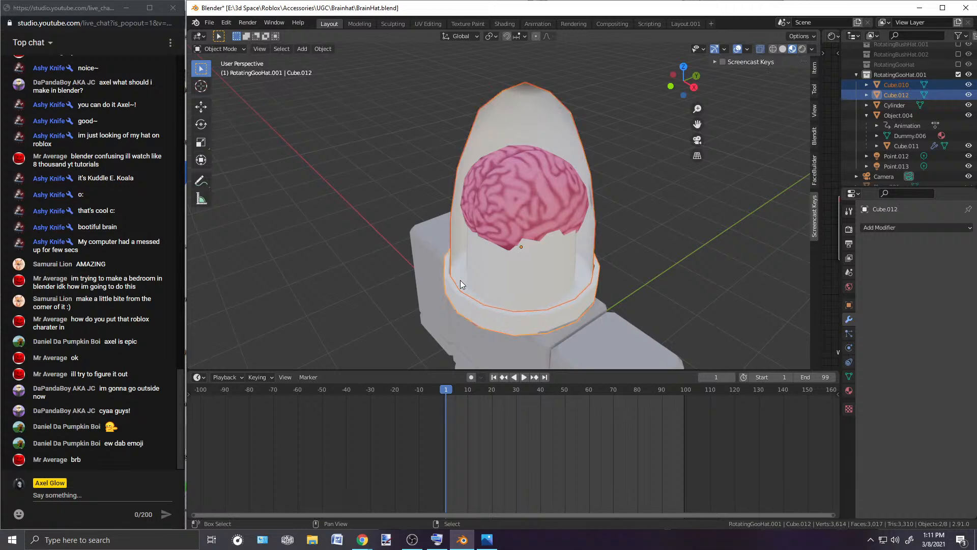
{"action": "left_click", "coordinate": [428, 244], "text": "shift"}
{"action": "key", "text": "s"}
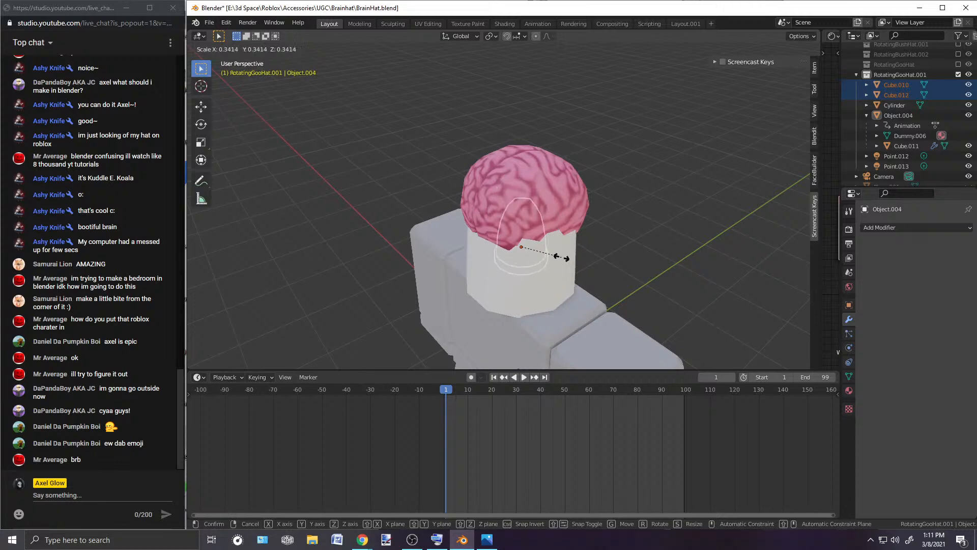
{"action": "left_click", "coordinate": [668, 262]}
{"action": "right_click", "coordinate": [334, 243]}
{"action": "right_click", "coordinate": [453, 278]}
{"action": "right_click", "coordinate": [441, 274]}
{"action": "right_click", "coordinate": [445, 272]}
{"action": "right_click", "coordinate": [446, 272], "text": "shift"}
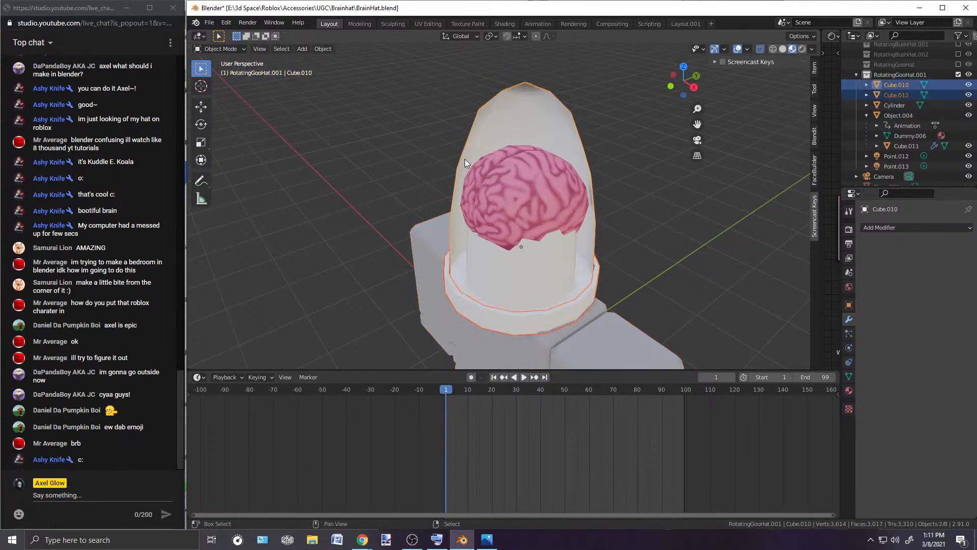
{"action": "key", "text": "s"}
{"action": "left_click", "coordinate": [646, 211]}
{"action": "middle_click_drag", "start_coordinate": [547, 271], "coordinate": [635, 302]}
{"action": "right_click", "coordinate": [633, 217]}
Step: Taper the base ring by scaling its upper edge loops to about 0.956 in Edit Mode from the right view
{"action": "key", "text": "KP_3"}
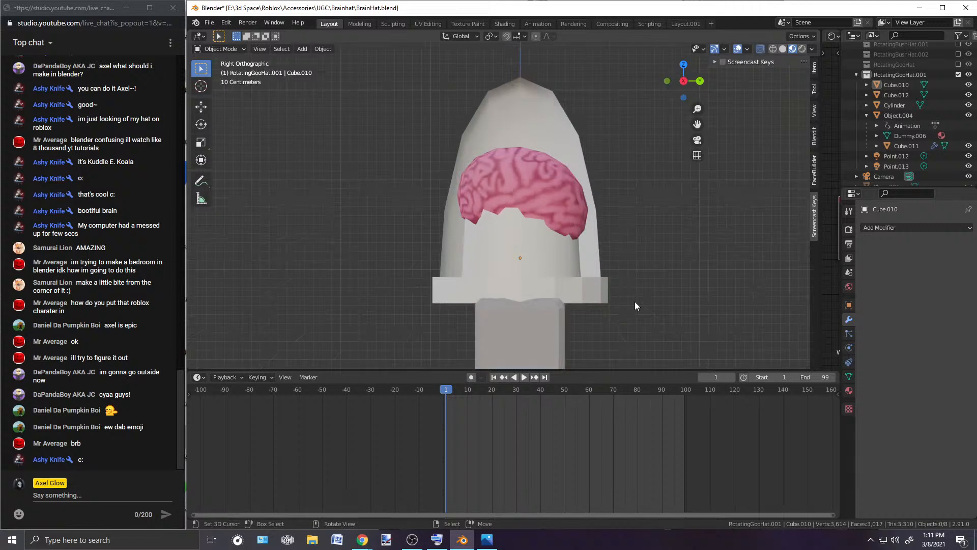
{"action": "left_click", "coordinate": [593, 284]}
{"action": "left_click", "coordinate": [232, 49]}
{"action": "left_click", "coordinate": [220, 69]}
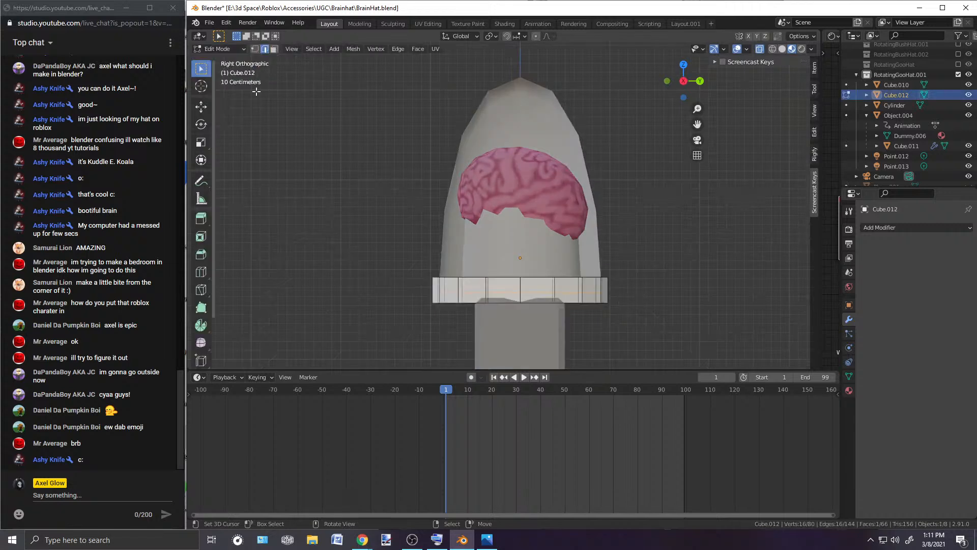
{"action": "left_click_drag", "start_coordinate": [634, 286], "coordinate": [426, 258], "text": "shift"}
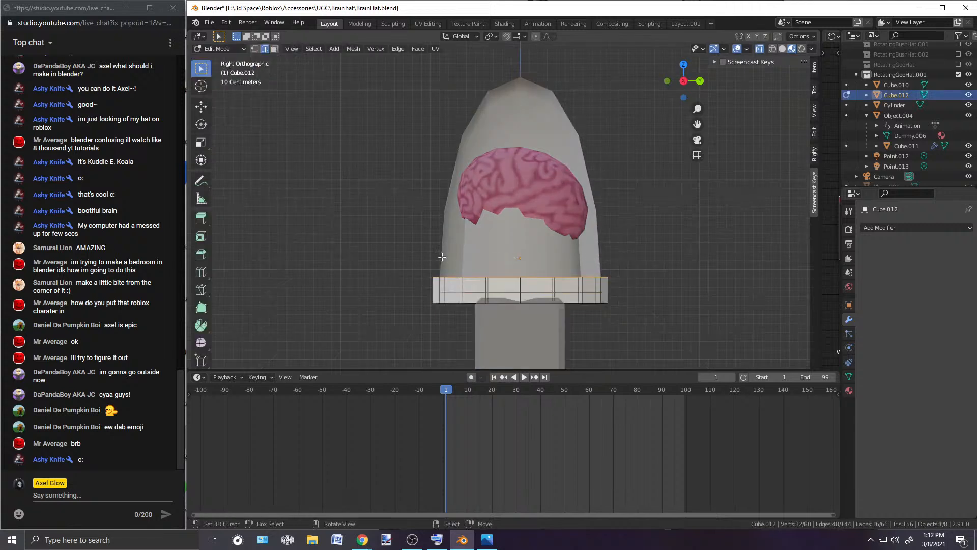
{"action": "key", "text": "s"}
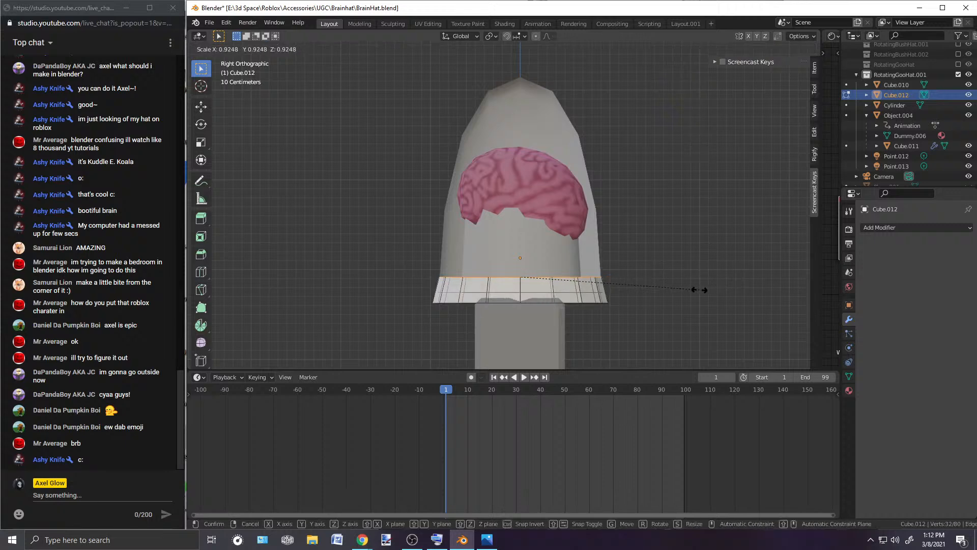
{"action": "left_click", "coordinate": [705, 290]}
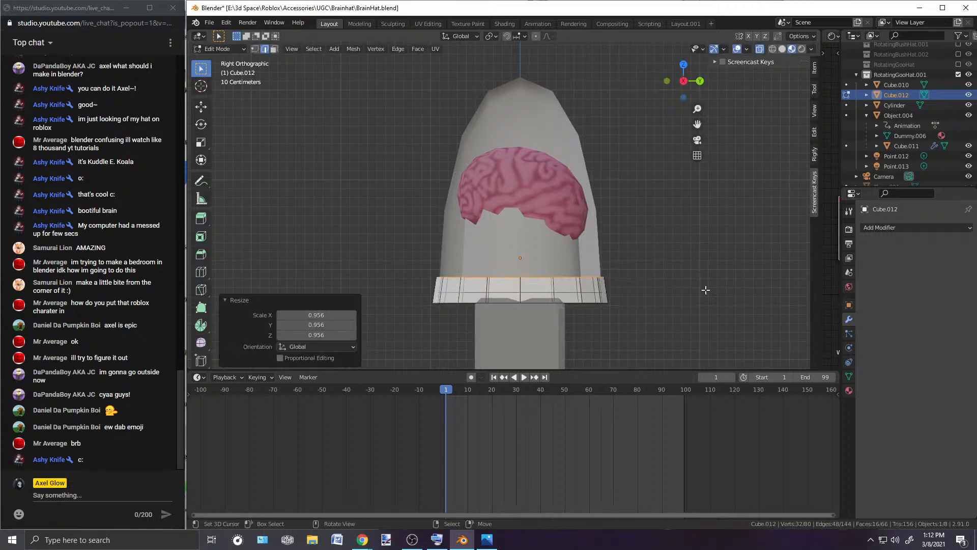
Step: Raise the two upper rim faces at the back centre of the base ring by about 0.45 m along Z
{"action": "left_click", "coordinate": [254, 49]}
{"action": "middle_click_drag", "start_coordinate": [647, 219], "coordinate": [550, 183]}
{"action": "left_click", "coordinate": [275, 49]}
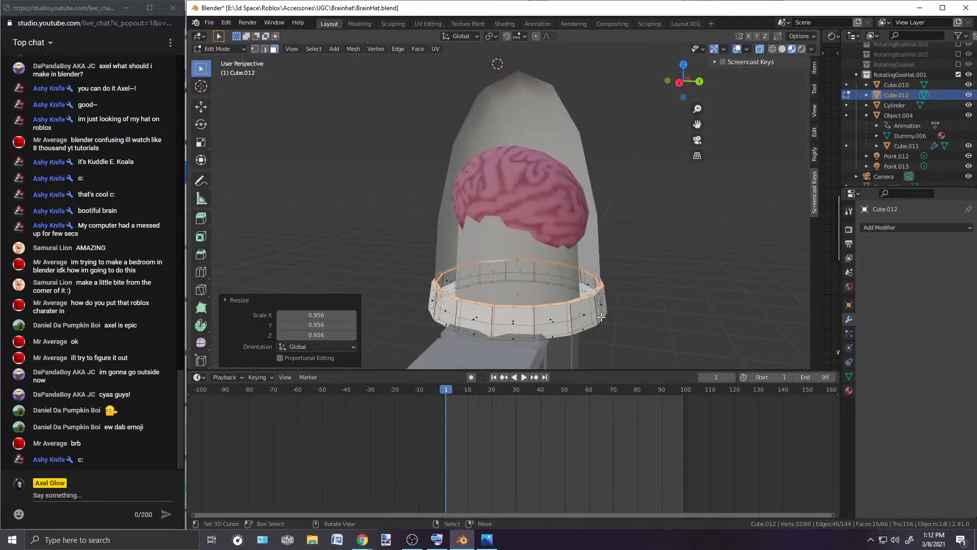
{"action": "left_click", "coordinate": [598, 291]}
{"action": "middle_click_drag", "start_coordinate": [609, 276], "coordinate": [532, 303]}
{"action": "key", "text": "KP_7"}
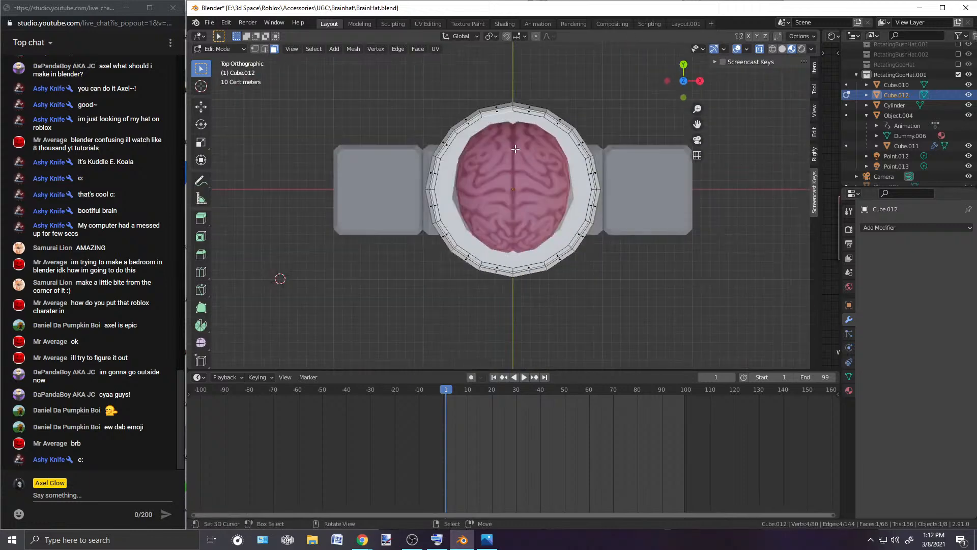
{"action": "middle_click_drag", "start_coordinate": [504, 115], "coordinate": [504, 240]}
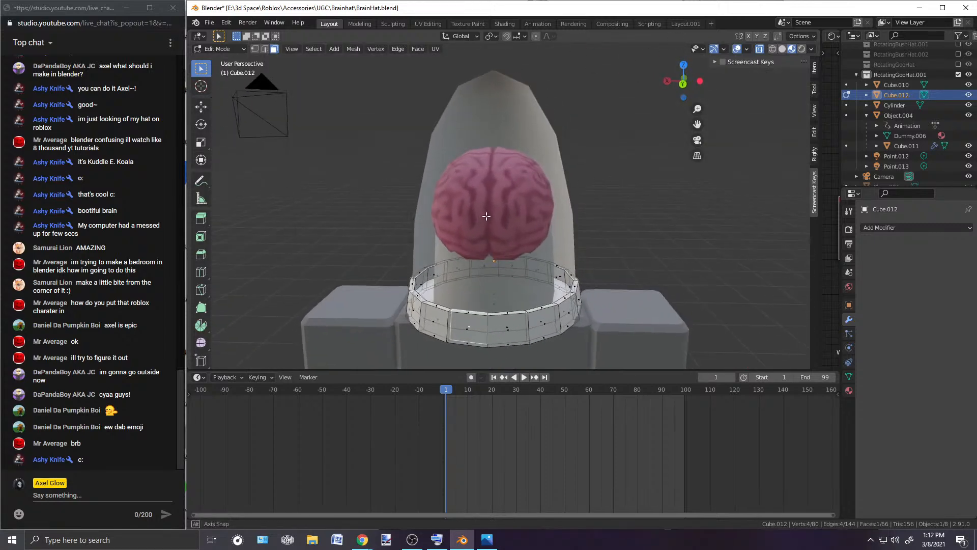
{"action": "left_click_drag", "start_coordinate": [466, 309], "coordinate": [513, 316]}
{"action": "middle_click_drag", "start_coordinate": [505, 260], "coordinate": [607, 285]}
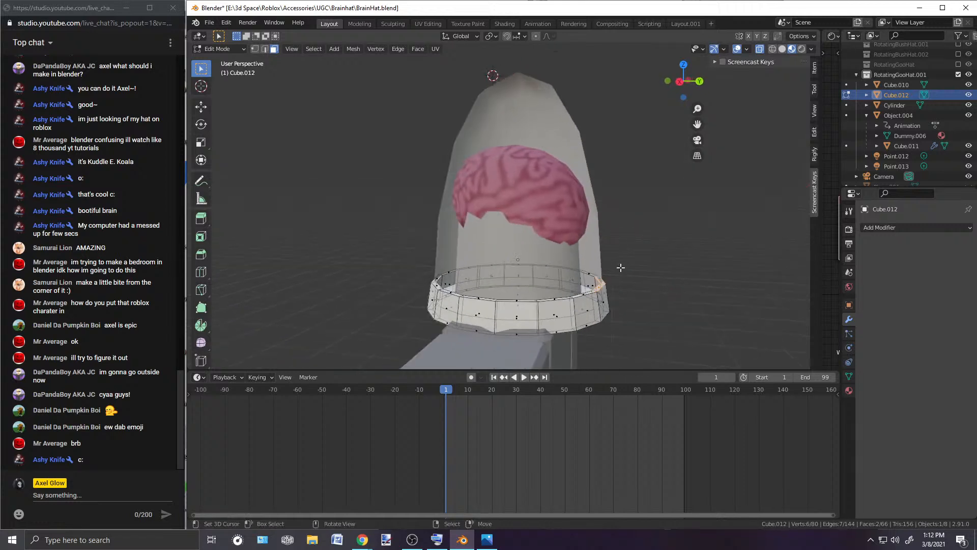
{"action": "key", "text": "g"}
{"action": "key", "text": "z"}
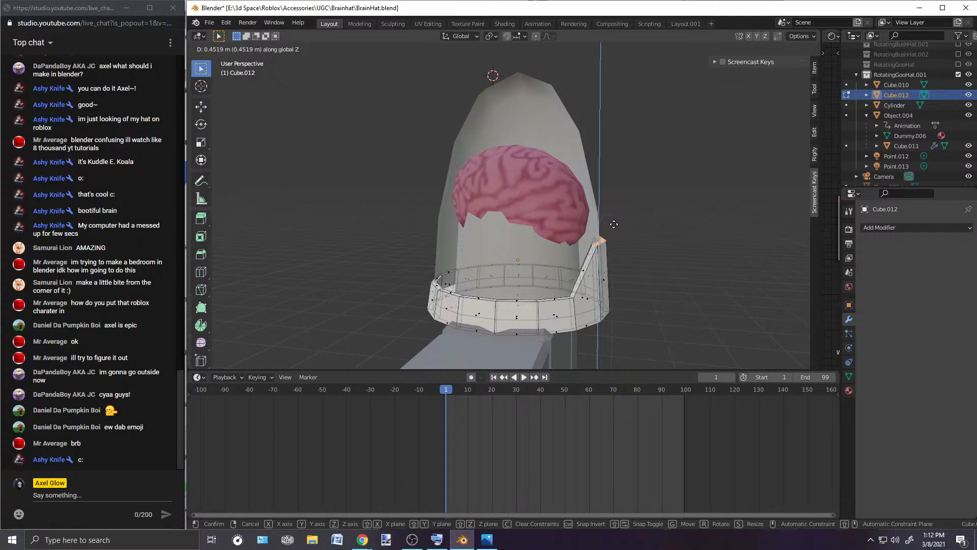
{"action": "left_click", "coordinate": [613, 224]}
Step: Raise the rim faces next to the raised back section on both sides by about 0.28 m along Z, and return to Object Mode
{"action": "middle_click_drag", "start_coordinate": [614, 224], "coordinate": [624, 244]}
{"action": "left_click", "coordinate": [576, 297], "text": "shift"}
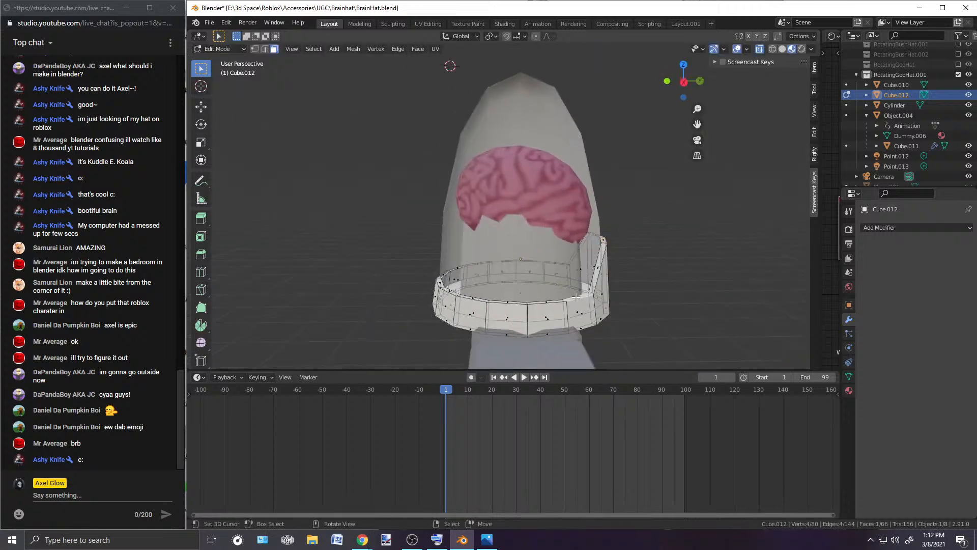
{"action": "key", "text": "g"}
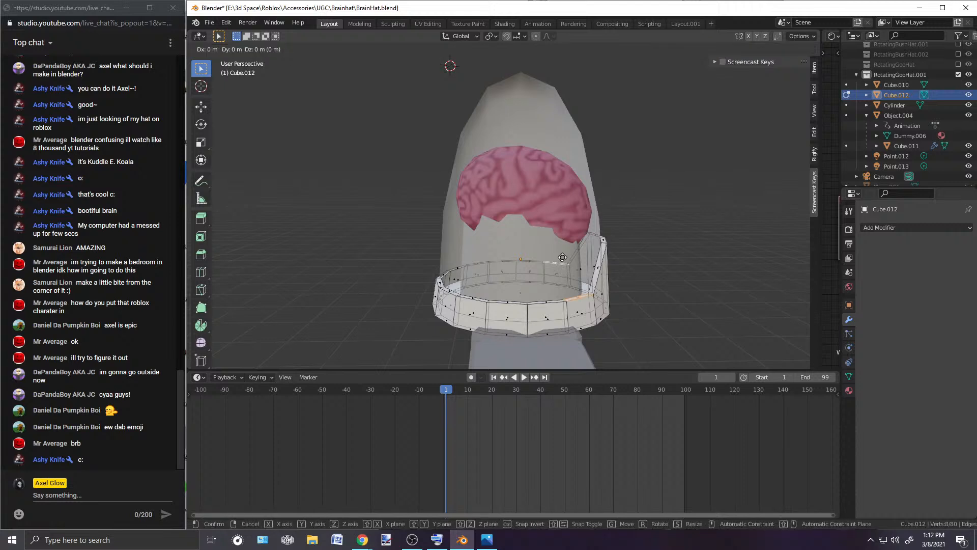
{"action": "key", "text": "z"}
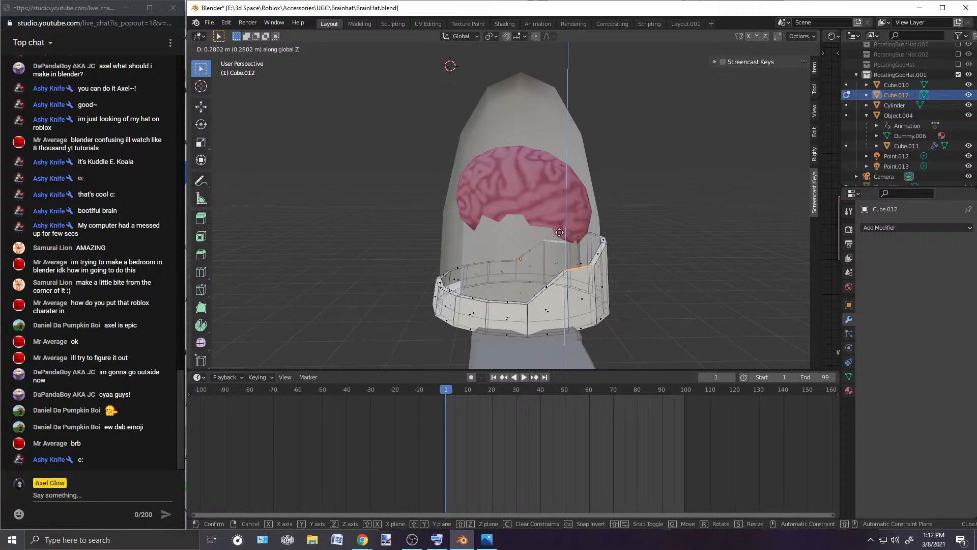
{"action": "left_click", "coordinate": [559, 232]}
{"action": "middle_click_drag", "start_coordinate": [559, 232], "coordinate": [294, 199]}
{"action": "middle_click_drag", "start_coordinate": [528, 196], "coordinate": [504, 231]}
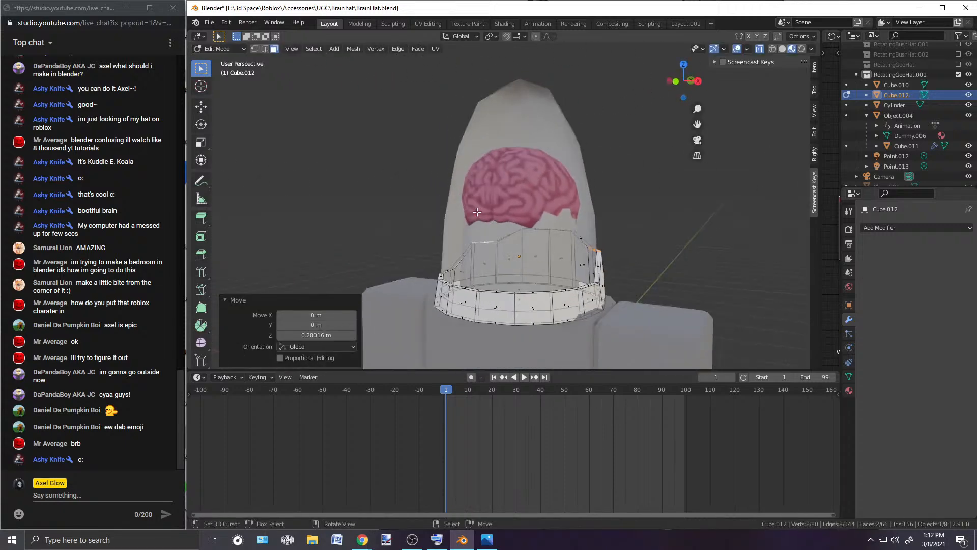
{"action": "key", "text": "KP_1"}
{"action": "scroll", "coordinate": [516, 227], "scroll_direction": "up", "scroll_amount": 2}
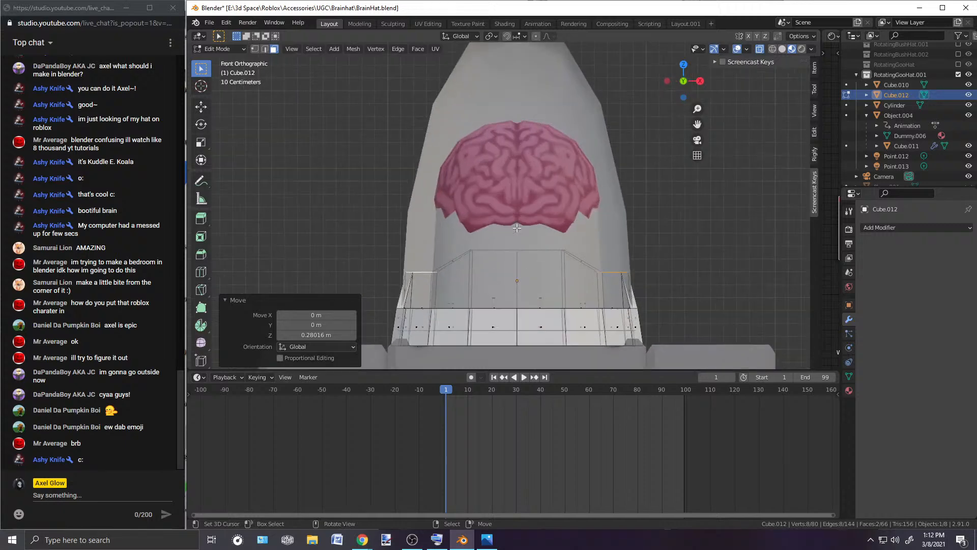
{"action": "left_click", "coordinate": [219, 49]}
{"action": "left_click", "coordinate": [239, 67]}
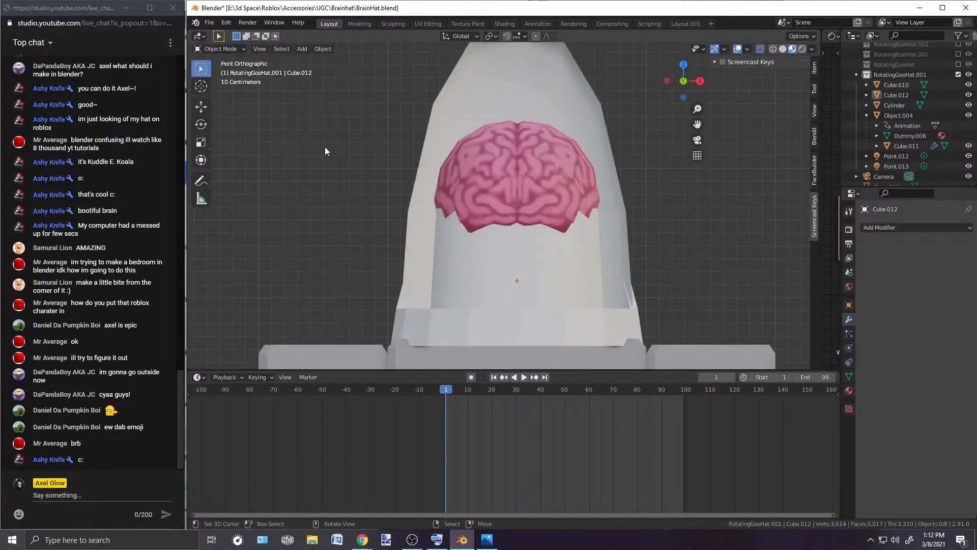
Step: Apply Shade Smooth to the base ring
{"action": "scroll", "coordinate": [458, 163], "scroll_direction": "down", "scroll_amount": 4}
{"action": "middle_click_drag", "start_coordinate": [572, 171], "coordinate": [422, 194]}
{"action": "left_click", "coordinate": [554, 270]}
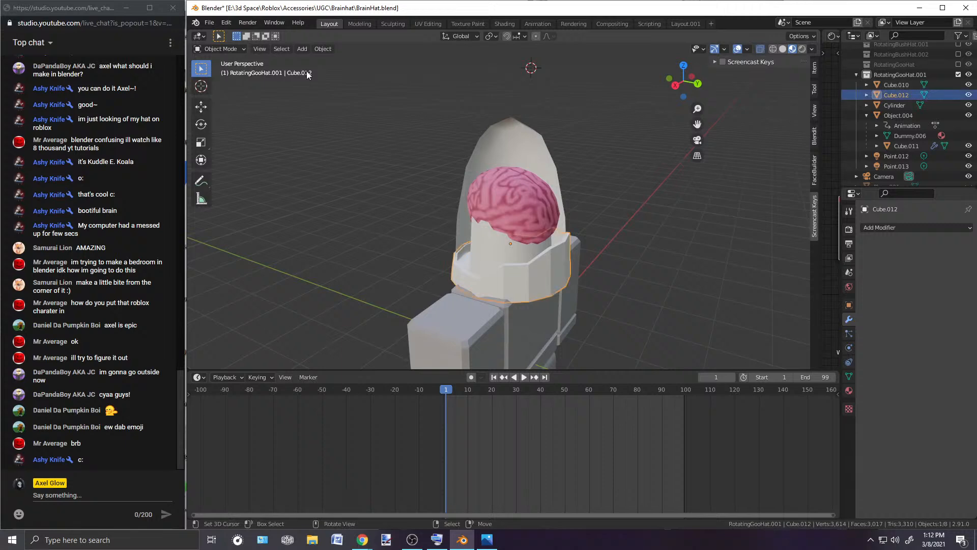
{"action": "left_click", "coordinate": [315, 51]}
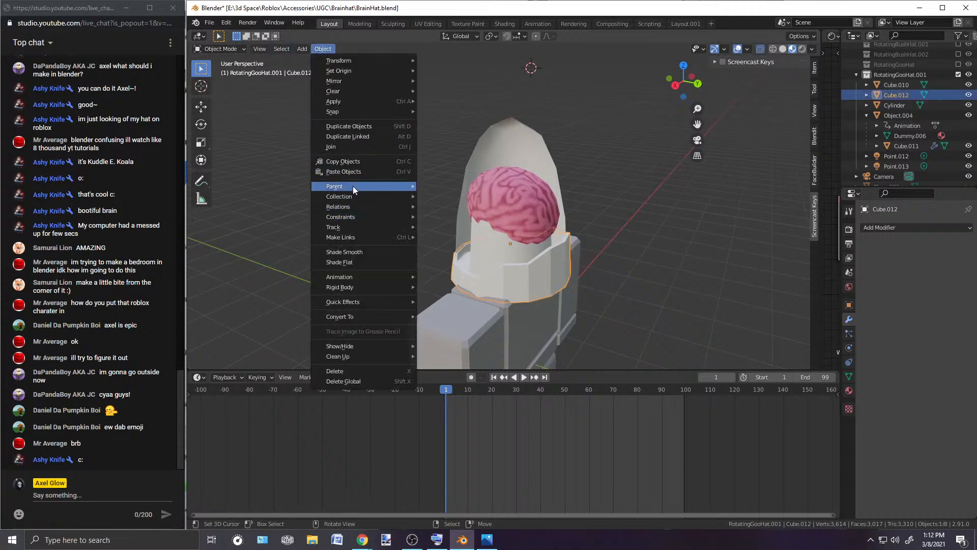
{"action": "left_click", "coordinate": [349, 254]}
Step: Enable Auto Smooth for the base ring's normals and deselect the ring
{"action": "scroll", "coordinate": [351, 245], "scroll_direction": "up", "scroll_amount": 2}
{"action": "middle_click_drag", "start_coordinate": [353, 234], "coordinate": [386, 224]}
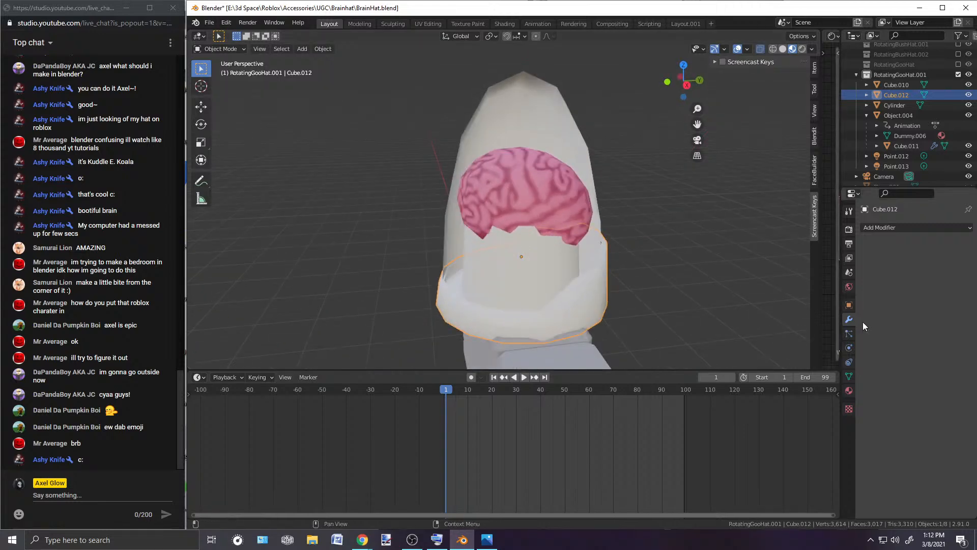
{"action": "left_click", "coordinate": [849, 376]}
{"action": "left_click", "coordinate": [904, 417]}
{"action": "left_click", "coordinate": [678, 258]}
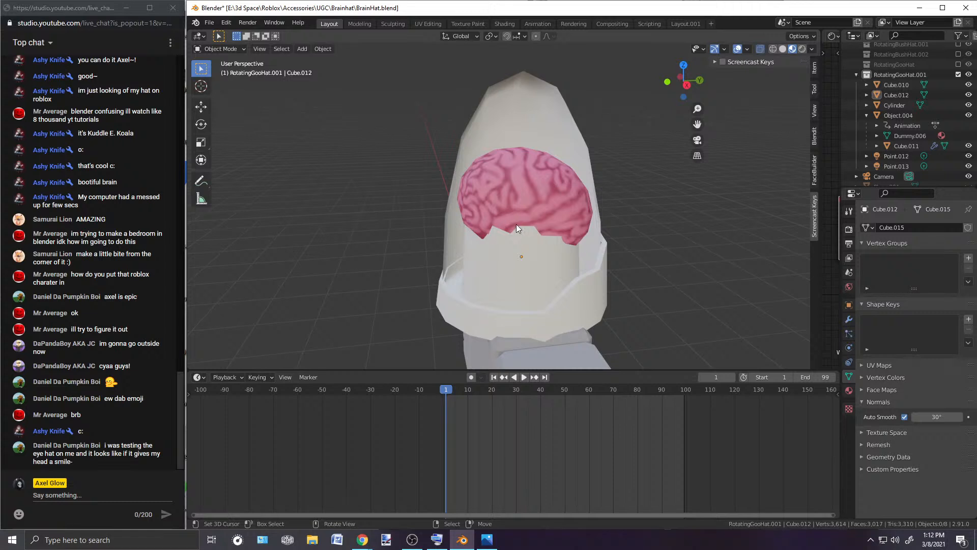
{"action": "middle_click_drag", "start_coordinate": [516, 223], "coordinate": [462, 259]}
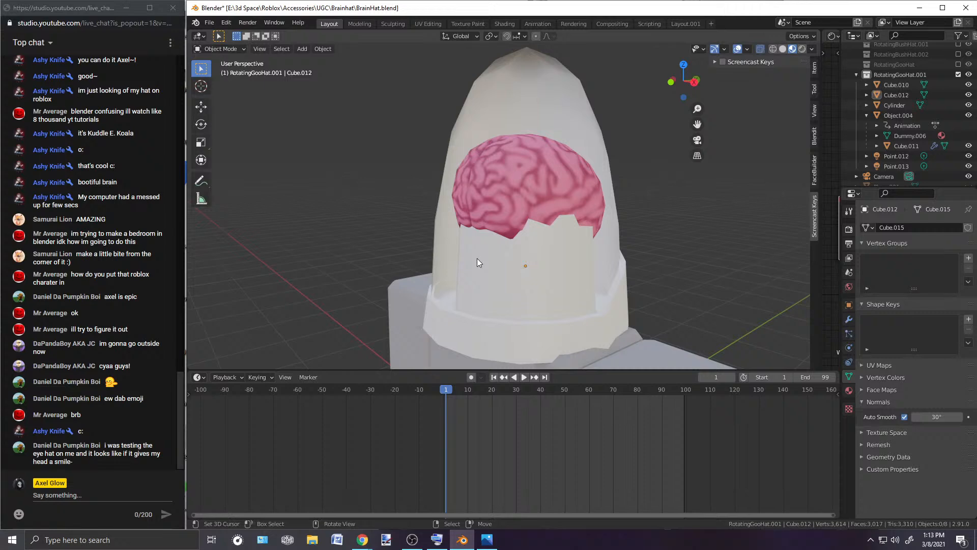
{"action": "mouse_move", "coordinate": [477, 259]}
{"action": "middle_mouse_down"}
{"action": "mouse_move", "coordinate": [501, 236]}
{"action": "mouse_move", "coordinate": [633, 222]}
{"action": "mouse_move", "coordinate": [632, 214]}
{"action": "mouse_move", "coordinate": [459, 223]}
{"action": "mouse_move", "coordinate": [469, 240]}
{"action": "mouse_move", "coordinate": [263, 274]}
{"action": "mouse_move", "coordinate": [377, 304]}
{"action": "mouse_move", "coordinate": [509, 247]}
{"action": "mouse_move", "coordinate": [628, 237]}
{"action": "mouse_move", "coordinate": [441, 249]}
{"action": "mouse_move", "coordinate": [479, 246]}
{"action": "middle_mouse_up"}
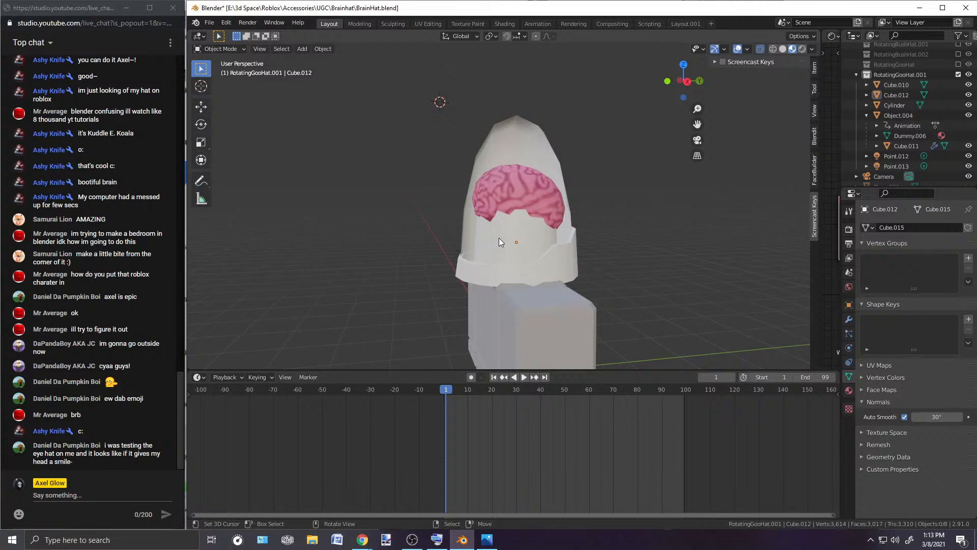
{"action": "mouse_move", "coordinate": [596, 217]}
{"action": "middle_mouse_down"}
{"action": "mouse_move", "coordinate": [475, 236]}
{"action": "mouse_move", "coordinate": [638, 217]}
{"action": "mouse_move", "coordinate": [593, 203]}
{"action": "middle_mouse_up"}
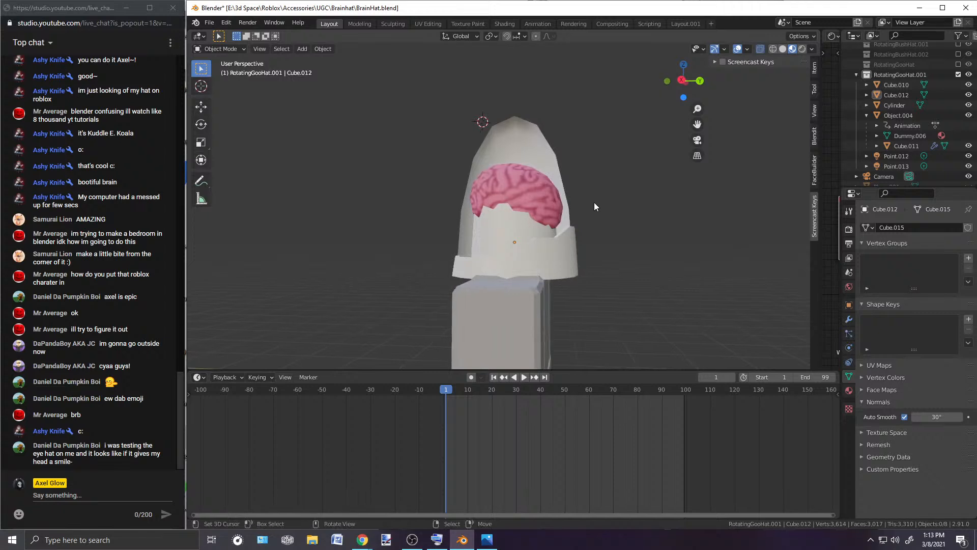
{"action": "left_click", "coordinate": [533, 224]}
{"action": "scroll", "coordinate": [569, 223], "scroll_direction": "up", "scroll_amount": 3}
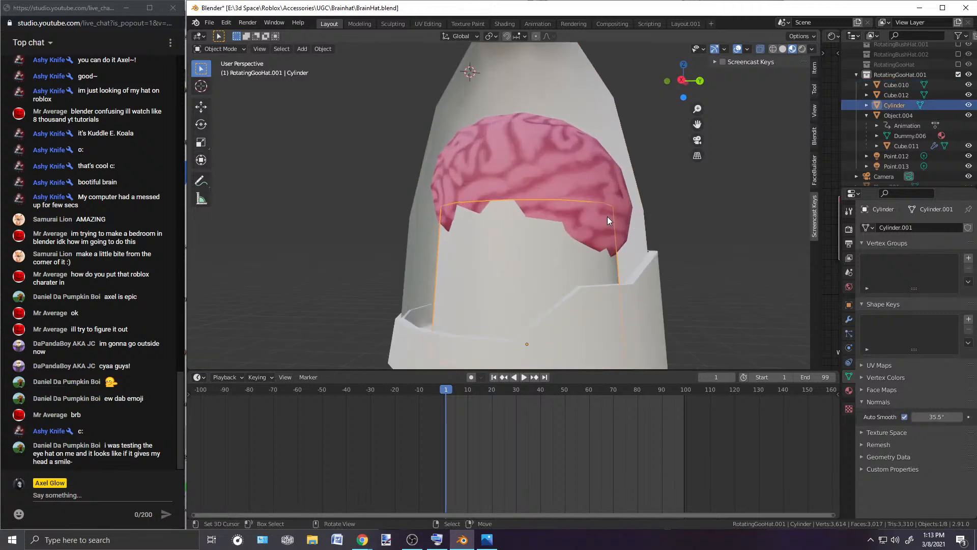
{"action": "scroll", "coordinate": [624, 224], "scroll_direction": "down", "scroll_amount": 1}
{"action": "key", "text": "s"}
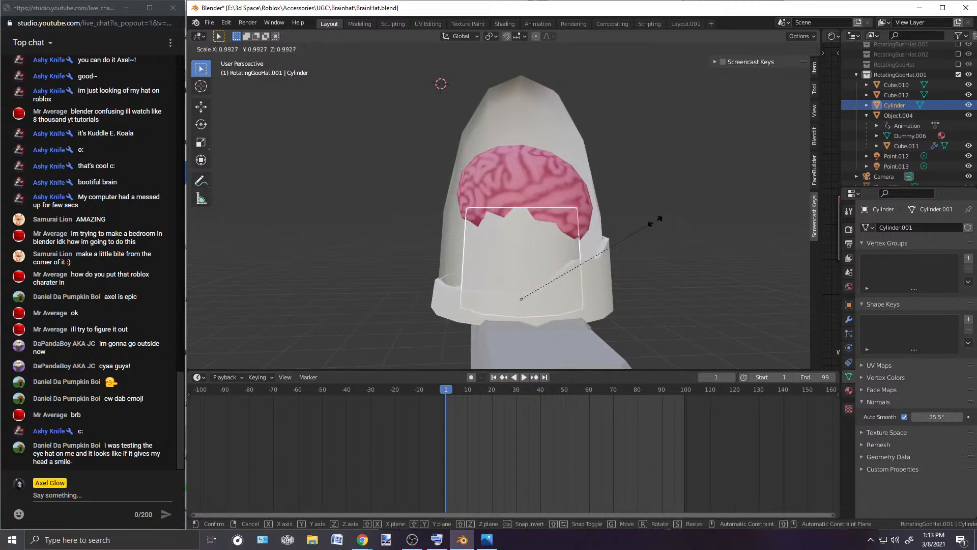
{"action": "right_click", "coordinate": [697, 217]}
{"action": "right_click", "coordinate": [697, 217]}
{"action": "middle_click_drag", "start_coordinate": [547, 252], "coordinate": [545, 294]}
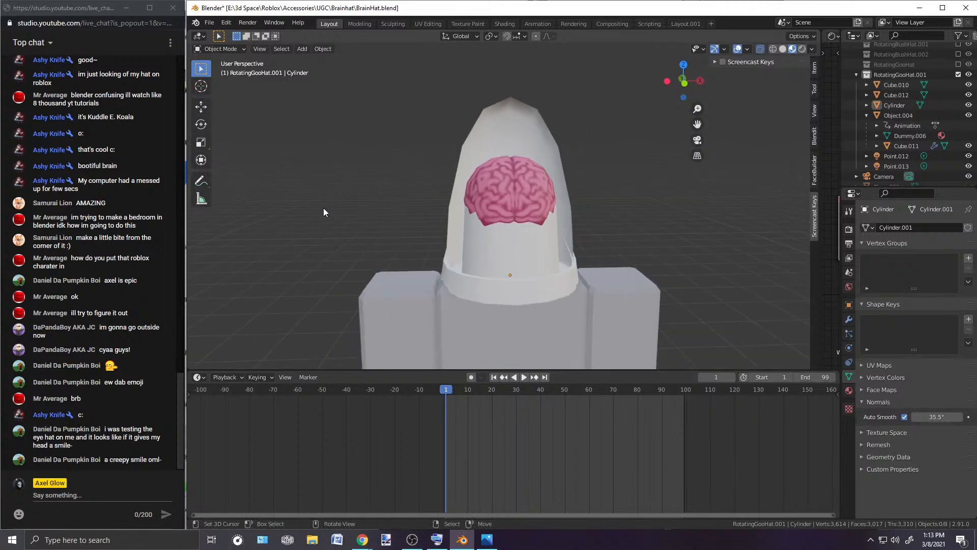
Step: Switch to the Chrome window and show the Roblox test game in full screen
{"action": "left_click", "coordinate": [362, 539]}
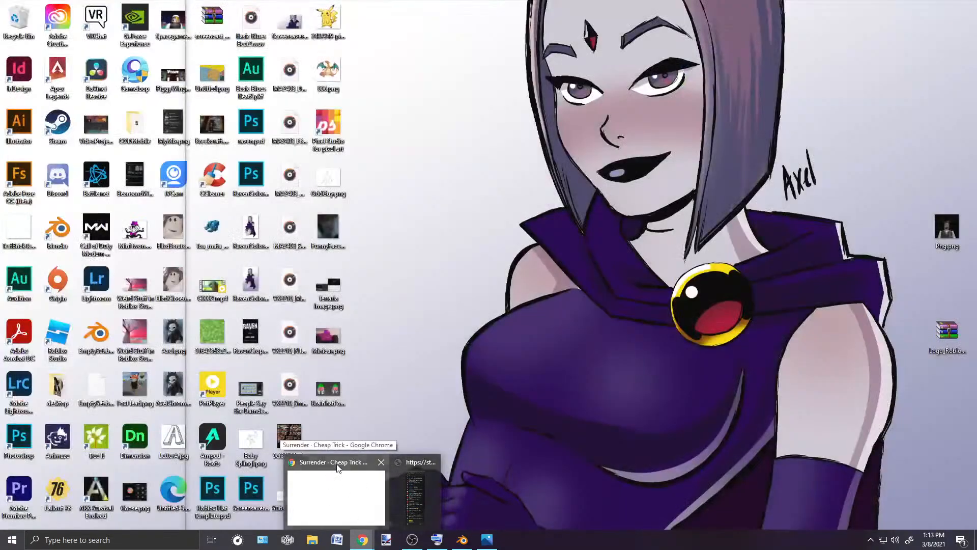
{"action": "left_click", "coordinate": [335, 468]}
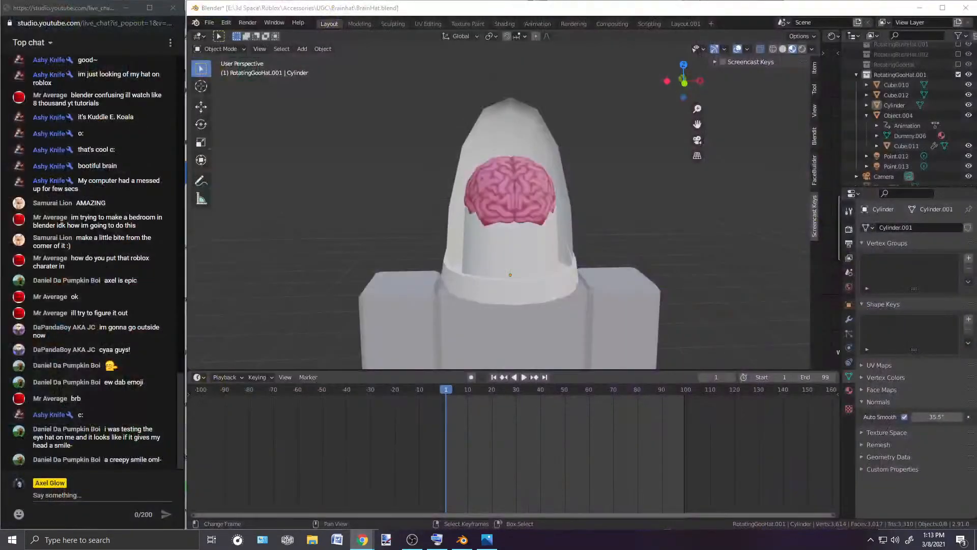
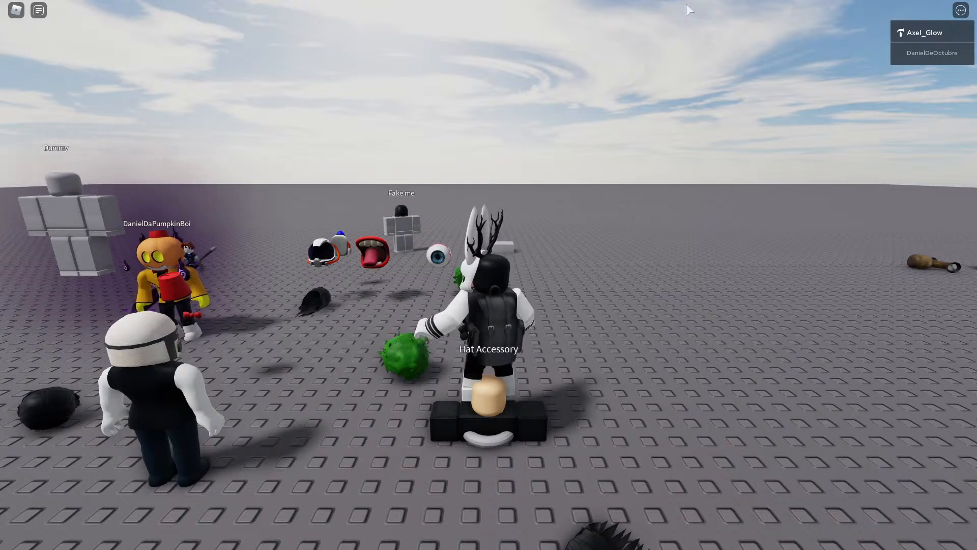
{"action": "key", "text": "F11"}
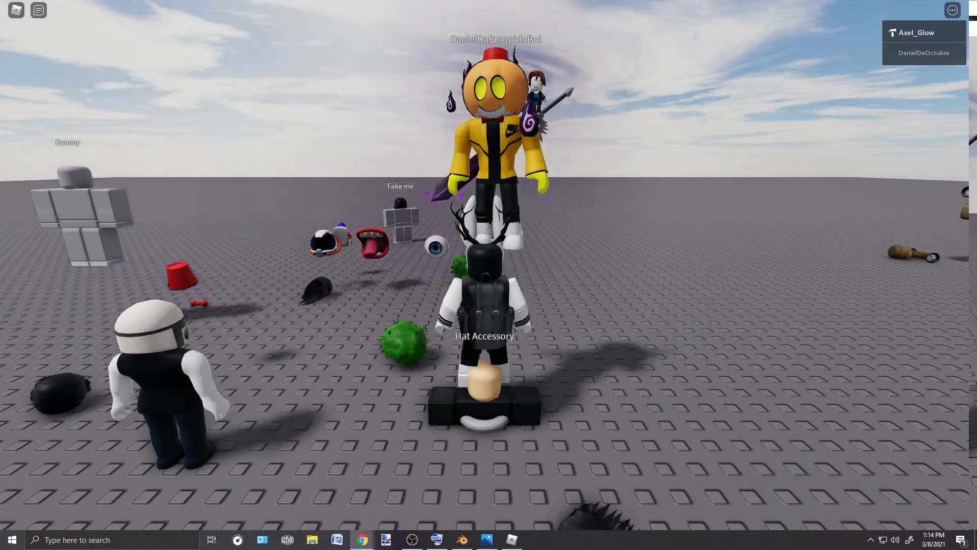
{"action": "double_click", "coordinate": [384, 7]}
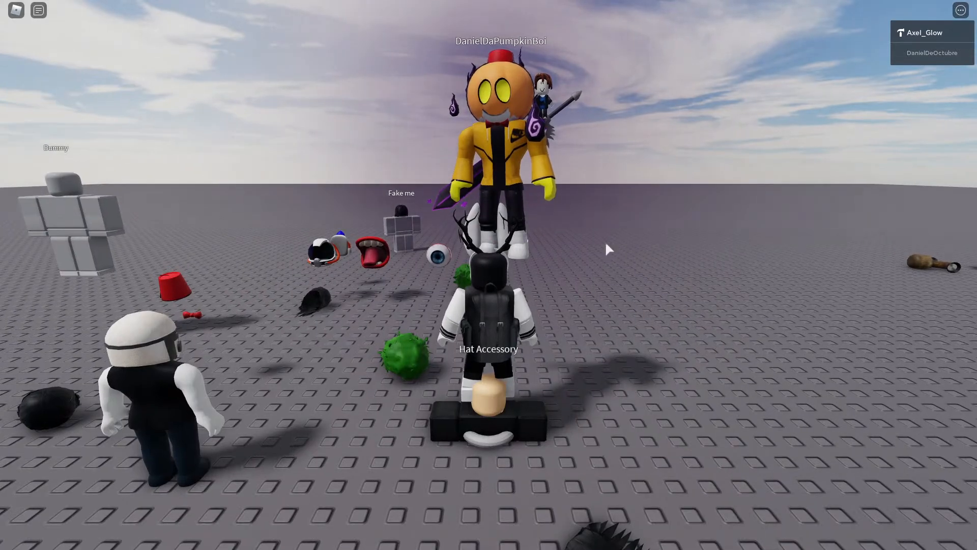
{"action": "right_click_drag", "start_coordinate": [604, 249], "coordinate": [502, 252]}
{"action": "key", "text": "w"}
{"action": "key", "text": "space"}
{"action": "key", "text": "w"}
{"action": "key", "text": "w"}
{"action": "scroll", "coordinate": [502, 251], "scroll_direction": "up", "scroll_amount": 5}
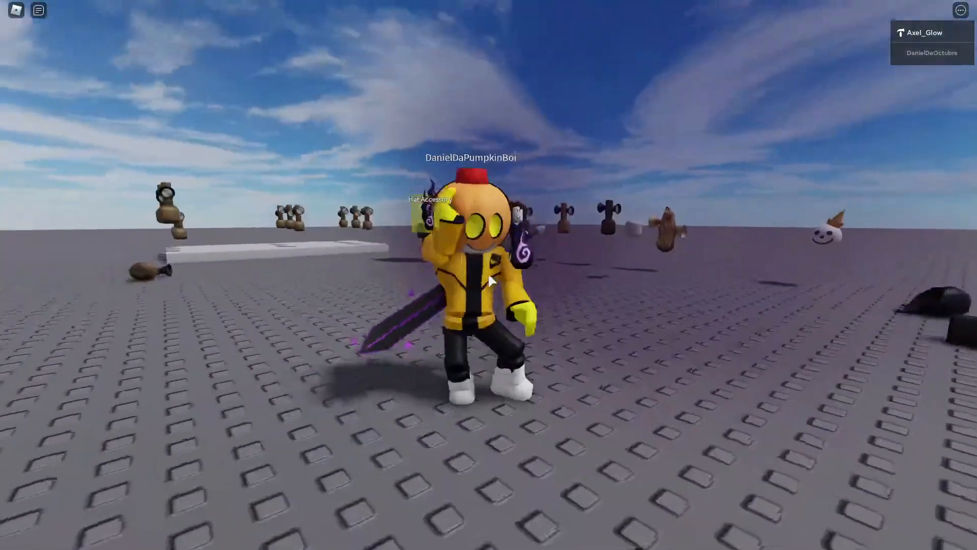
{"action": "scroll", "coordinate": [489, 280], "scroll_direction": "down", "scroll_amount": 5}
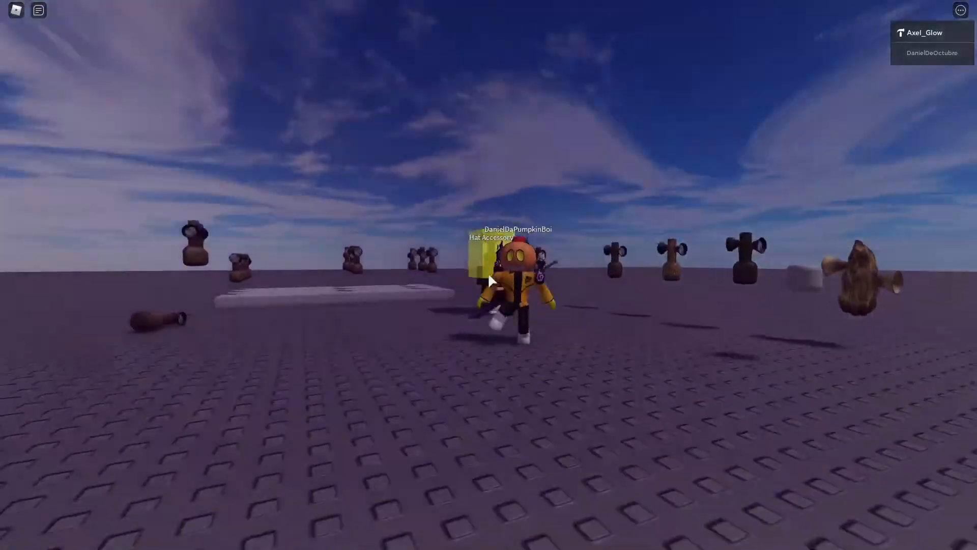
{"action": "scroll", "coordinate": [489, 276], "scroll_direction": "up", "scroll_amount": 5}
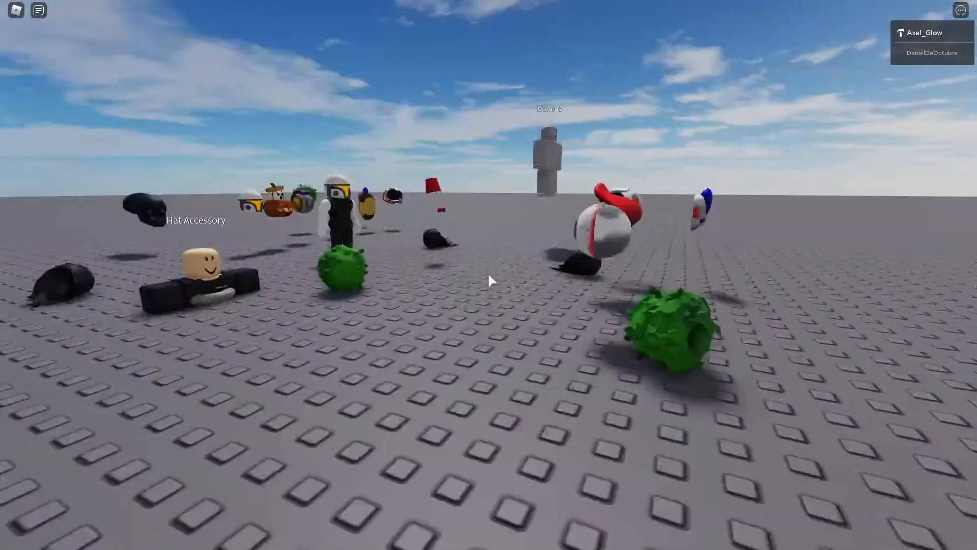
{"action": "key", "text": "w"}
{"action": "scroll", "coordinate": [489, 276], "scroll_direction": "down", "scroll_amount": 3}
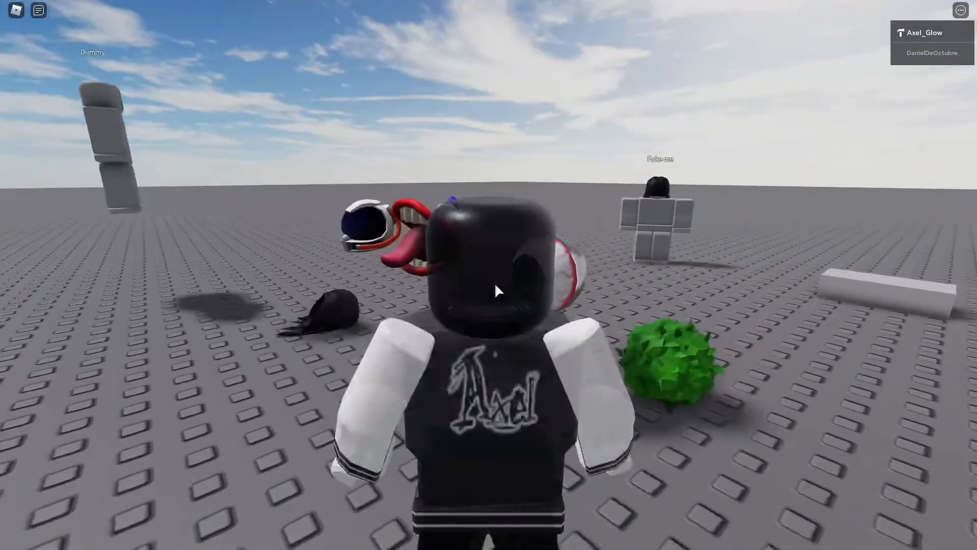
{"action": "key", "text": "a"}
{"action": "scroll", "coordinate": [519, 295], "scroll_direction": "down", "scroll_amount": 3}
{"action": "right_click_drag", "start_coordinate": [560, 313], "coordinate": [538, 281]}
{"action": "key", "text": "w"}
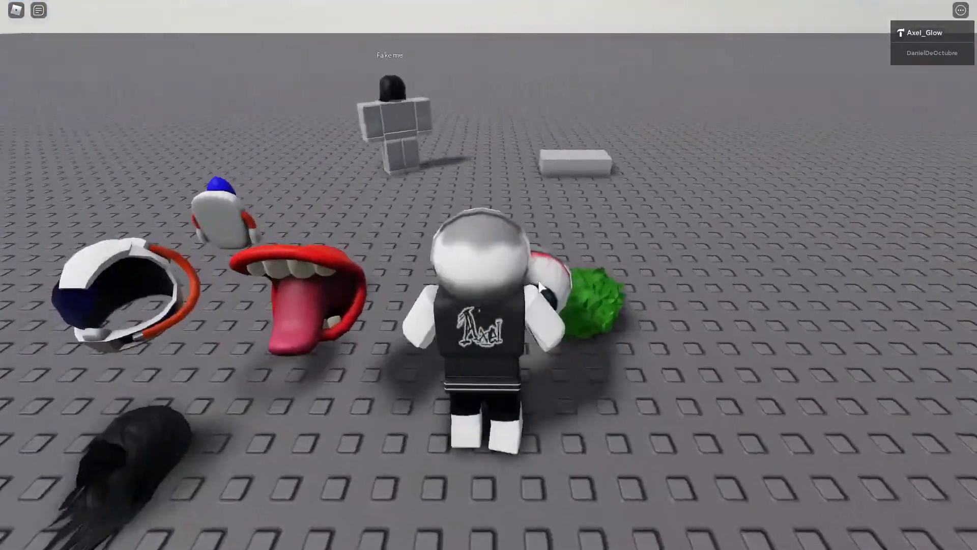
{"action": "key", "text": "d"}
{"action": "key", "text": "w"}
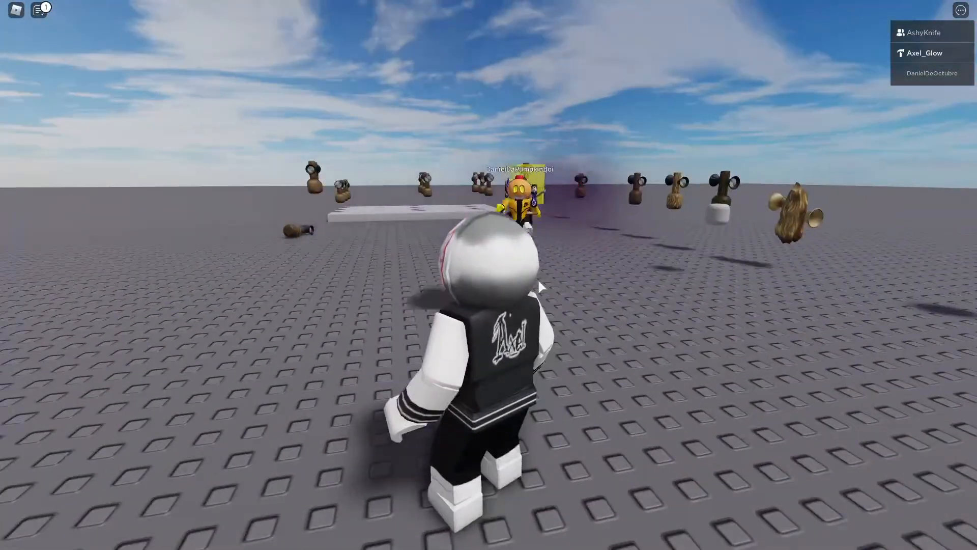
{"action": "key", "text": "s"}
{"action": "right_click_drag", "start_coordinate": [539, 282], "coordinate": [575, 255]}
{"action": "key", "text": "s"}
{"action": "key", "text": "w"}
{"action": "scroll", "coordinate": [527, 275], "scroll_direction": "up", "scroll_amount": 4}
{"action": "scroll", "coordinate": [533, 273], "scroll_direction": "down", "scroll_amount": 4}
{"action": "key", "text": "w"}
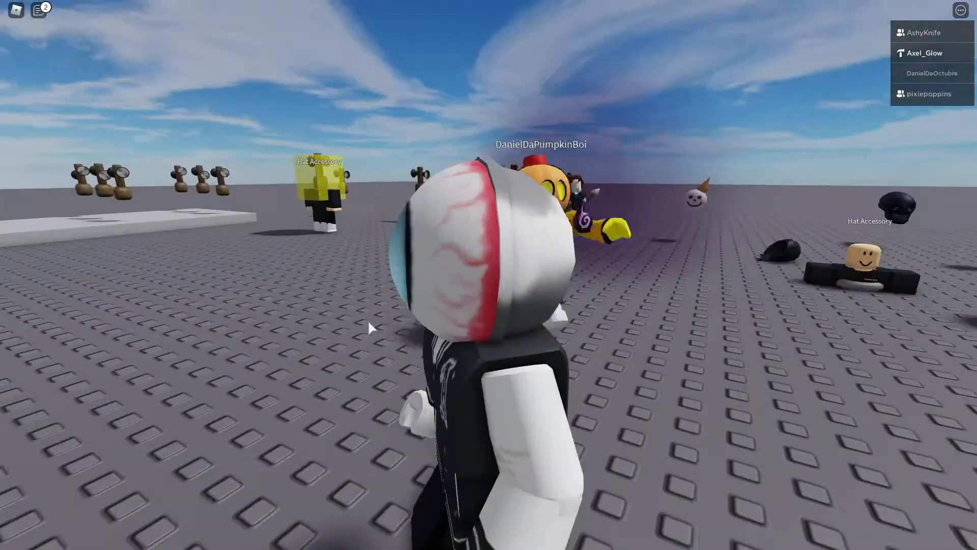
{"action": "scroll", "coordinate": [368, 320], "scroll_direction": "down", "scroll_amount": 3}
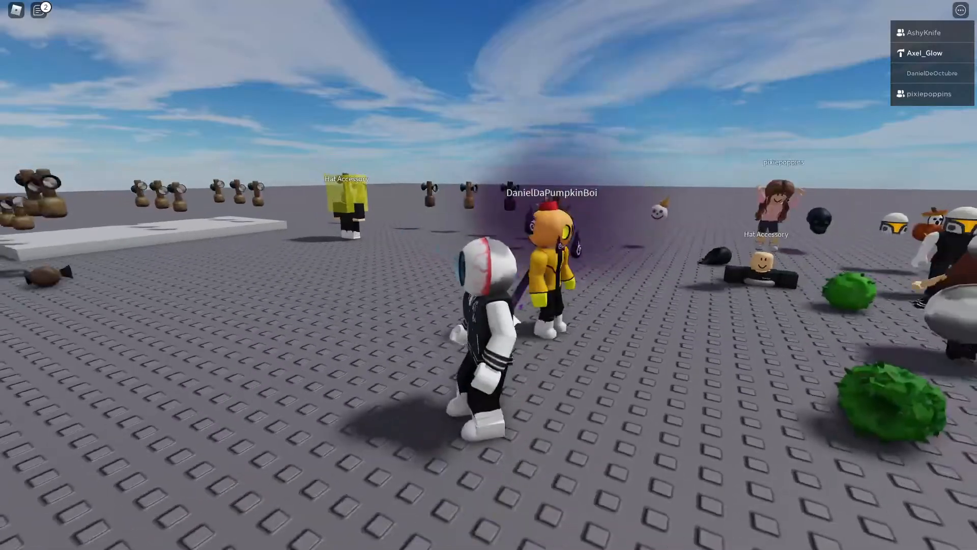
{"action": "scroll", "coordinate": [508, 308], "scroll_direction": "up", "scroll_amount": 3}
{"action": "scroll", "coordinate": [509, 305], "scroll_direction": "up", "scroll_amount": 2}
{"action": "key", "text": "d"}
{"action": "right_click_drag", "start_coordinate": [507, 306], "coordinate": [518, 324]}
{"action": "key", "text": "s"}
{"action": "key", "text": "w"}
{"action": "key", "text": "s"}
{"action": "scroll", "coordinate": [515, 323], "scroll_direction": "up", "scroll_amount": 2}
{"action": "scroll", "coordinate": [518, 324], "scroll_direction": "down", "scroll_amount": 2}
{"action": "right_click_drag", "start_coordinate": [570, 307], "coordinate": [570, 308]}
{"action": "key", "text": "s"}
{"action": "key", "text": "a"}
{"action": "key", "text": "w"}
{"action": "key", "text": "s"}
{"action": "key", "text": "w"}
{"action": "key", "text": "d"}
{"action": "key", "text": "a"}
{"action": "key", "text": "w"}
{"action": "key", "text": "d"}
{"action": "key", "text": "w"}
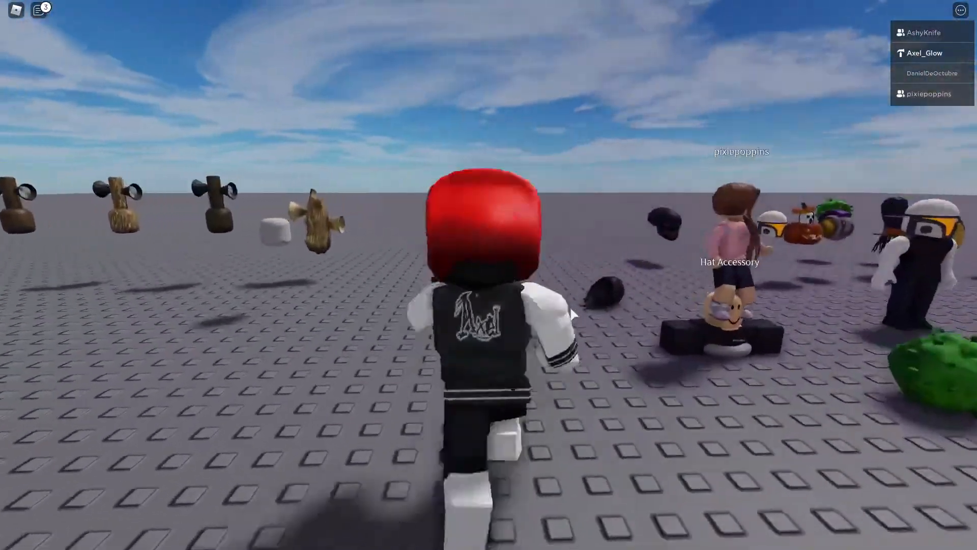
{"action": "key", "text": "s"}
{"action": "right_click_drag", "start_coordinate": [570, 308], "coordinate": [570, 308]}
{"action": "key", "text": "d"}
{"action": "key", "text": "w"}
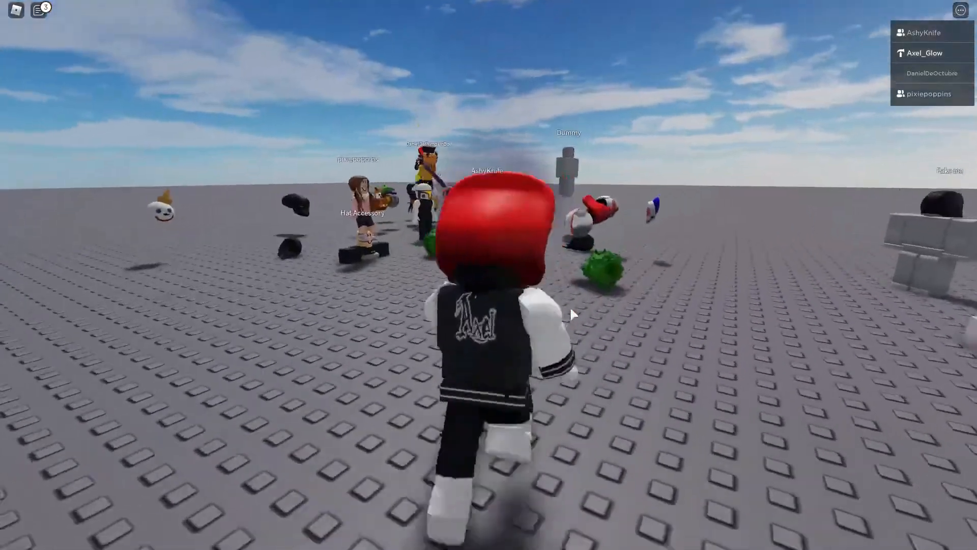
{"action": "key", "text": "s"}
{"action": "key", "text": "d"}
{"action": "key", "text": "w"}
{"action": "key", "text": "a"}
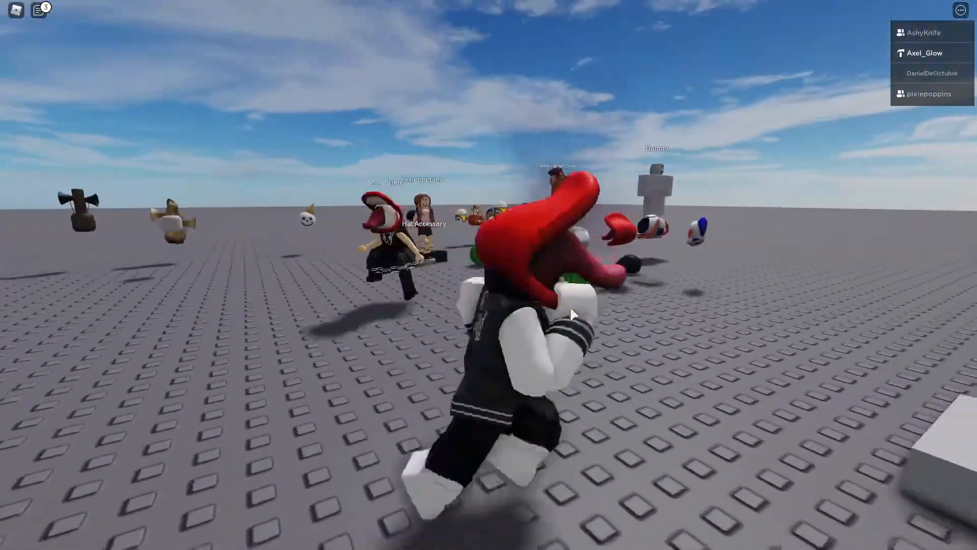
{"action": "key", "text": "w"}
{"action": "key", "text": "s"}
{"action": "key", "text": "w"}
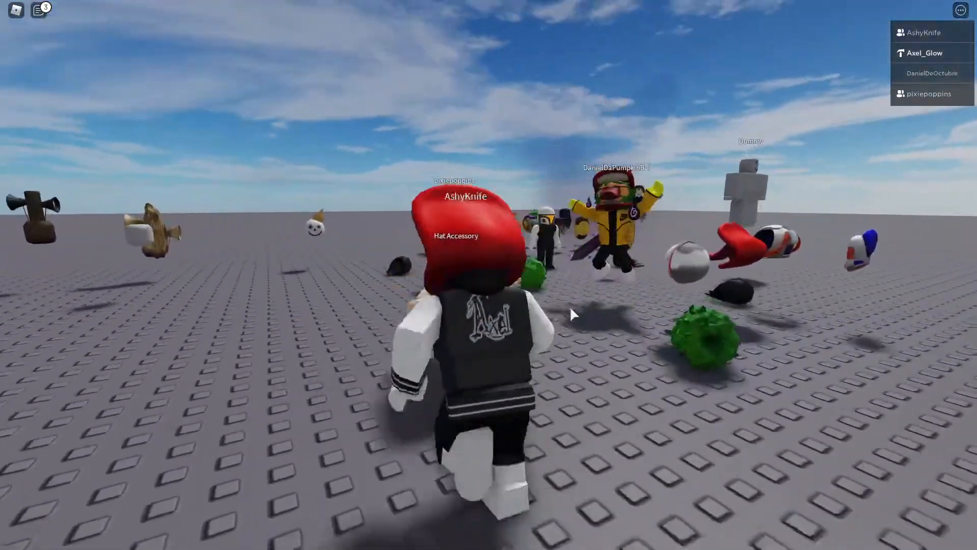
{"action": "key", "text": "s"}
{"action": "key", "text": "a"}
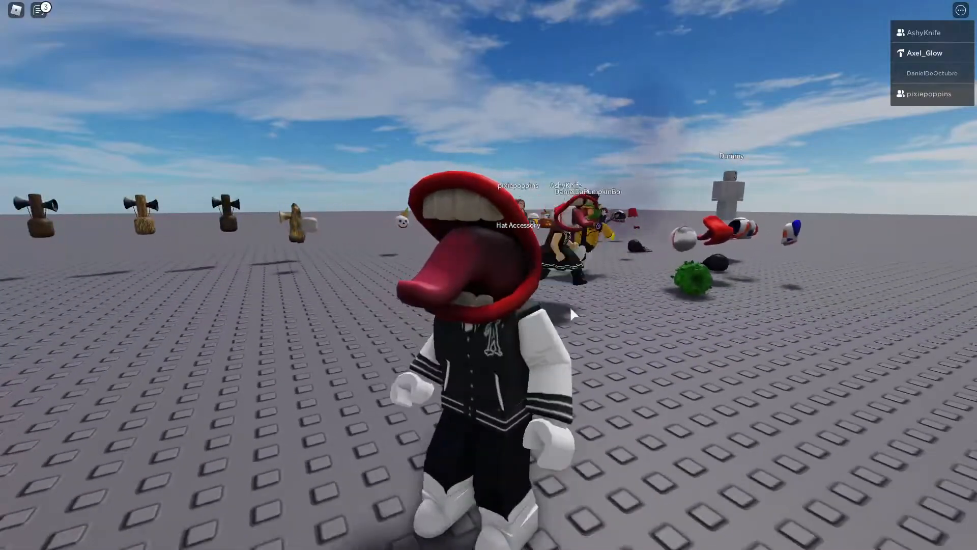
{"action": "right_click_drag", "start_coordinate": [570, 308], "coordinate": [570, 308]}
{"action": "key", "text": "w"}
{"action": "key", "text": "d"}
{"action": "right_click_drag", "start_coordinate": [728, 342], "coordinate": [729, 342]}
{"action": "key", "text": "a"}
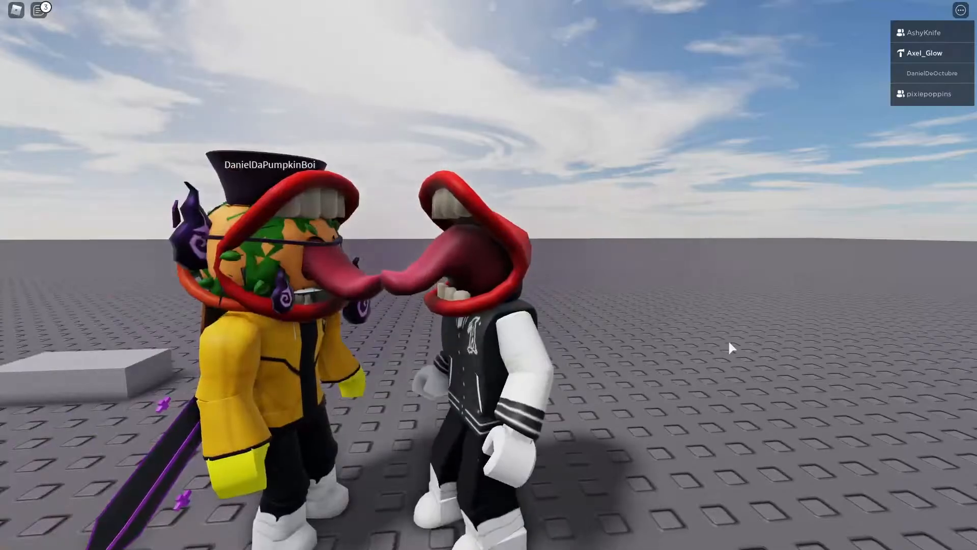
{"action": "key", "text": "s"}
{"action": "key", "text": "w"}
{"action": "right_click_drag", "start_coordinate": [729, 342], "coordinate": [729, 342]}
{"action": "key", "text": "s"}
{"action": "key", "text": "d"}
{"action": "right_click_drag", "start_coordinate": [656, 335], "coordinate": [655, 334]}
{"action": "key", "text": "w"}
{"action": "key", "text": "space"}
{"action": "key", "text": "d"}
{"action": "key", "text": "space"}
{"action": "key", "text": "w"}
{"action": "key", "text": "a"}
{"action": "key", "text": "w"}
{"action": "key", "text": "a"}
{"action": "key", "text": "d"}
{"action": "key", "text": "w"}
{"action": "key", "text": "a"}
{"action": "key", "text": "w"}
{"action": "key", "text": "s"}
{"action": "key", "text": "d"}
{"action": "key", "text": "w"}
Step: Leave the Roblox game and return to the hat model in Blender
{"action": "key", "text": "Escape"}
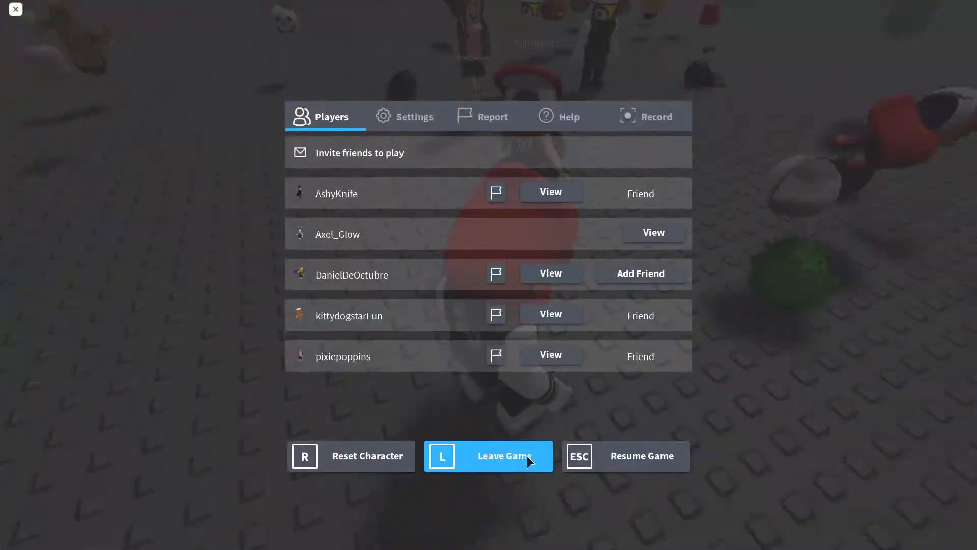
{"action": "left_click", "coordinate": [507, 456]}
{"action": "left_click", "coordinate": [432, 251]}
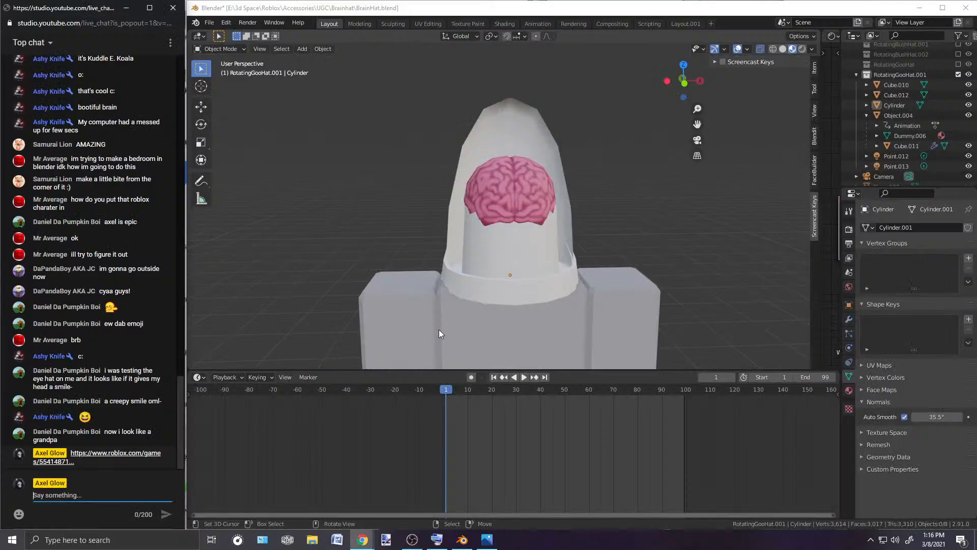
Step: Scale the glass dome up uniformly by a factor of 1.013, nudge it slightly upward along Z and deselect it
{"action": "middle_click_drag", "start_coordinate": [506, 230], "coordinate": [532, 230]}
{"action": "scroll", "coordinate": [479, 221], "scroll_direction": "up", "scroll_amount": 3}
{"action": "scroll", "coordinate": [541, 242], "scroll_direction": "down", "scroll_amount": 3}
{"action": "mouse_move", "coordinate": [431, 245]}
{"action": "middle_mouse_down"}
{"action": "mouse_move", "coordinate": [473, 246]}
{"action": "mouse_move", "coordinate": [431, 245]}
{"action": "middle_mouse_up"}
{"action": "scroll", "coordinate": [535, 210], "scroll_direction": "up", "scroll_amount": 2}
{"action": "left_click", "coordinate": [575, 159]}
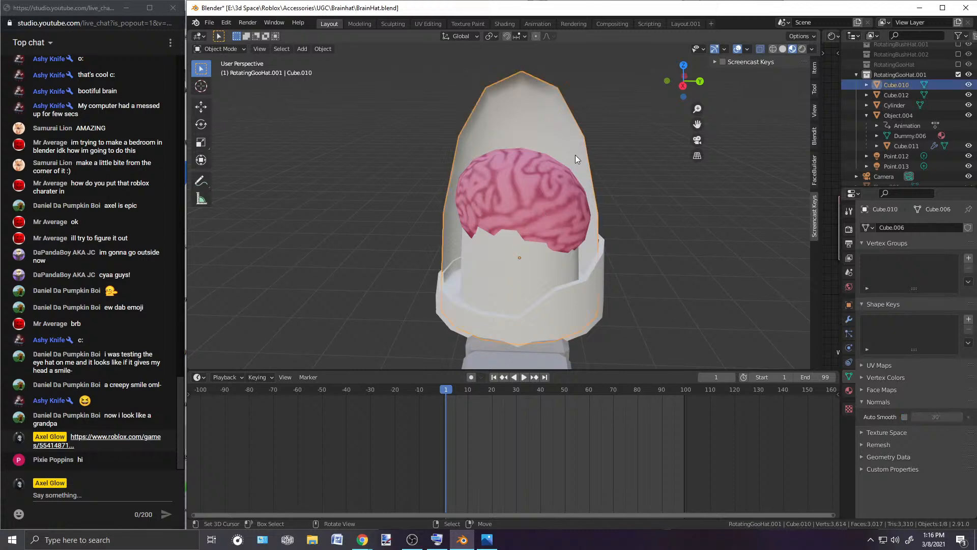
{"action": "left_click", "coordinate": [661, 218]}
{"action": "middle_click_drag", "start_coordinate": [661, 219], "coordinate": [681, 218]}
{"action": "key", "text": "KP_1"}
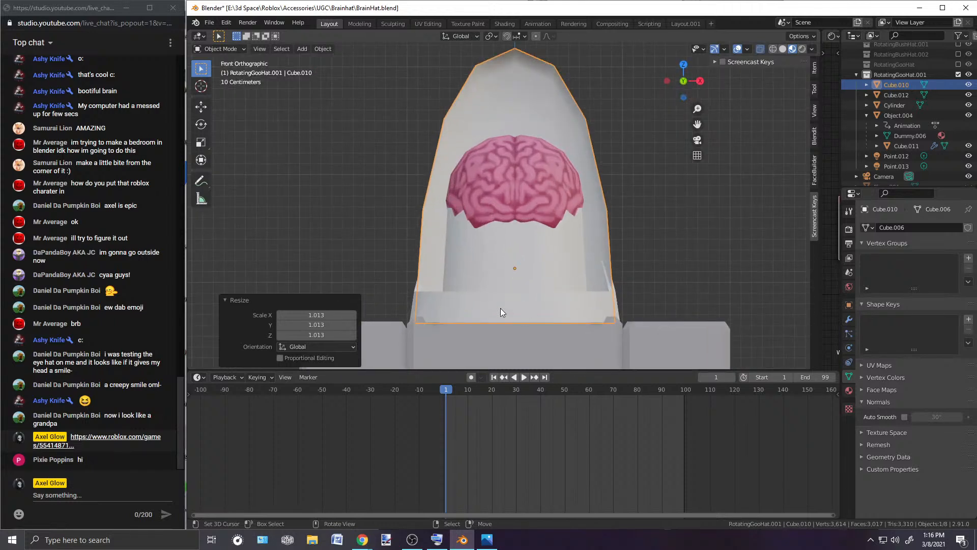
{"action": "key", "text": "g"}
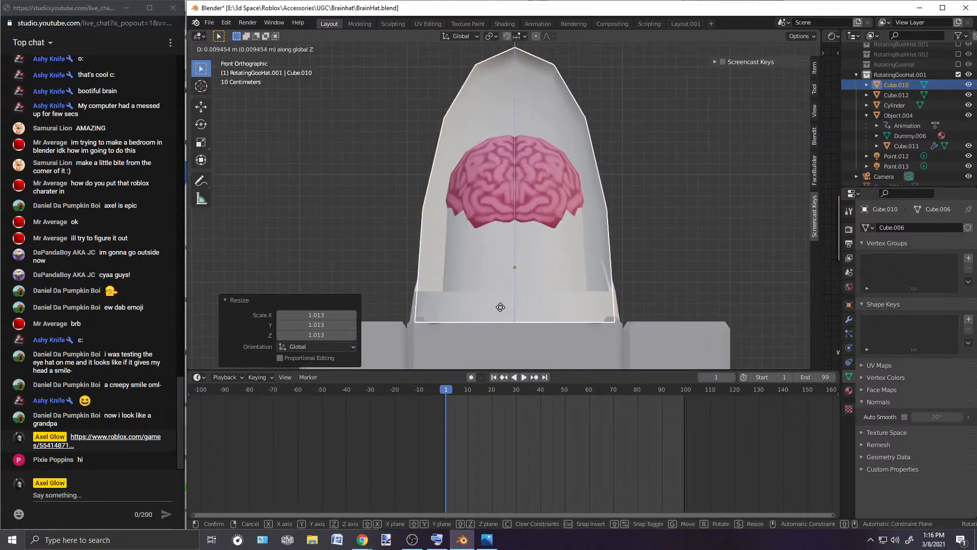
{"action": "right_click", "coordinate": [500, 307]}
{"action": "left_click", "coordinate": [668, 255]}
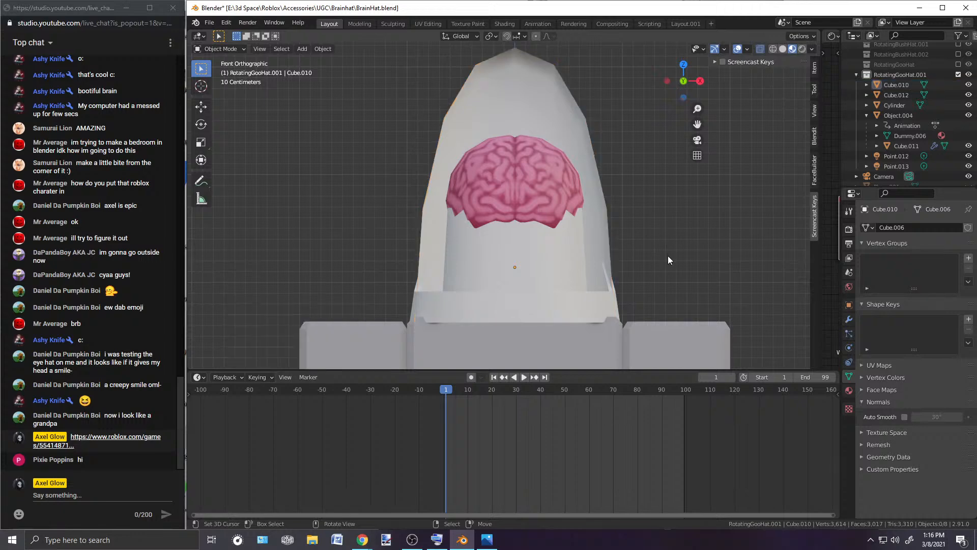
Step: Examine how the enlarged glass dome fits inside the base ring from the front and sides
{"action": "scroll", "coordinate": [667, 256], "scroll_direction": "up", "scroll_amount": 2}
{"action": "middle_click_drag", "start_coordinate": [674, 260], "coordinate": [569, 217]}
{"action": "scroll", "coordinate": [561, 255], "scroll_direction": "up", "scroll_amount": 2}
{"action": "scroll", "coordinate": [562, 255], "scroll_direction": "up", "scroll_amount": 3}
{"action": "scroll", "coordinate": [562, 254], "scroll_direction": "down", "scroll_amount": 3}
{"action": "left_click", "coordinate": [511, 318]}
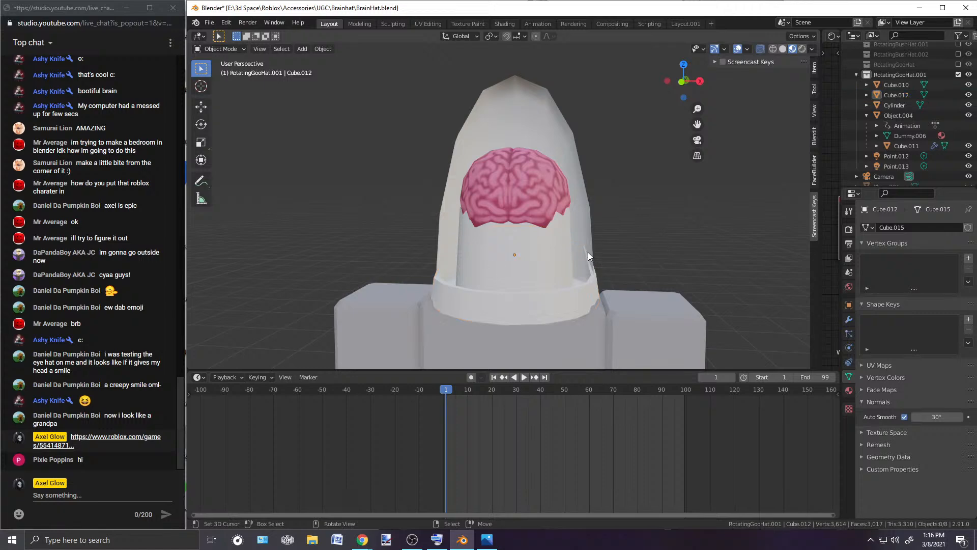
{"action": "middle_click_drag", "start_coordinate": [637, 246], "coordinate": [395, 248]}
{"action": "middle_click_drag", "start_coordinate": [541, 225], "coordinate": [579, 222]}
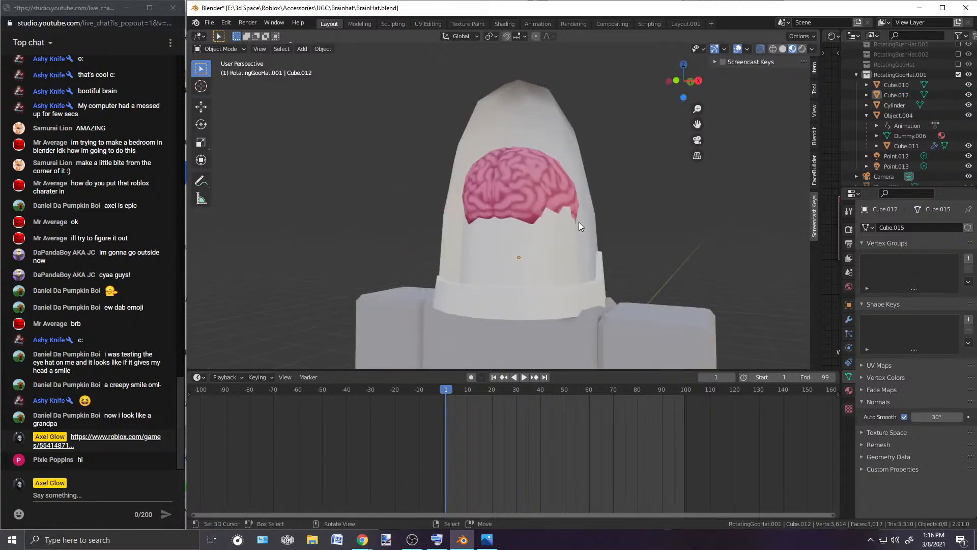
{"action": "key", "text": "KP_1"}
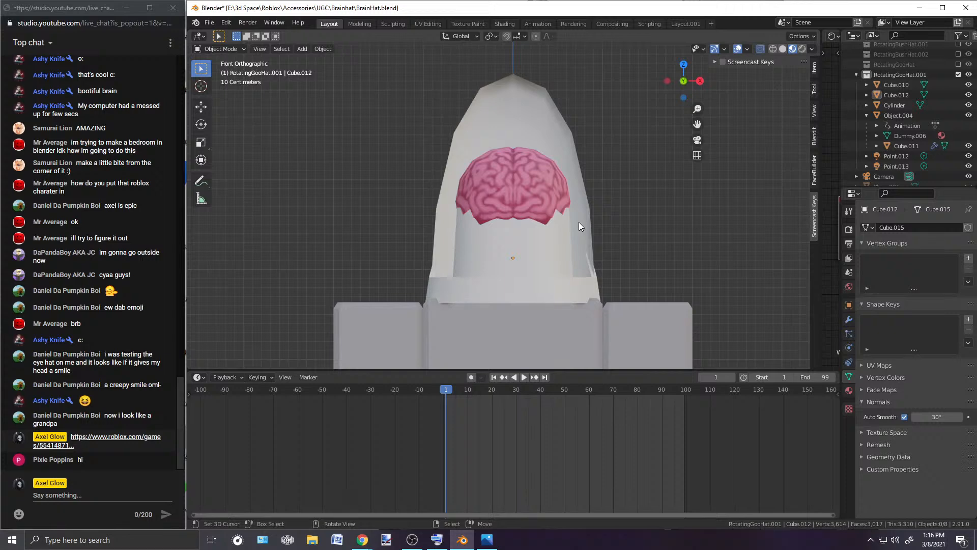
{"action": "key", "text": "shift+a"}
{"action": "mouse_move", "coordinate": [576, 222]}
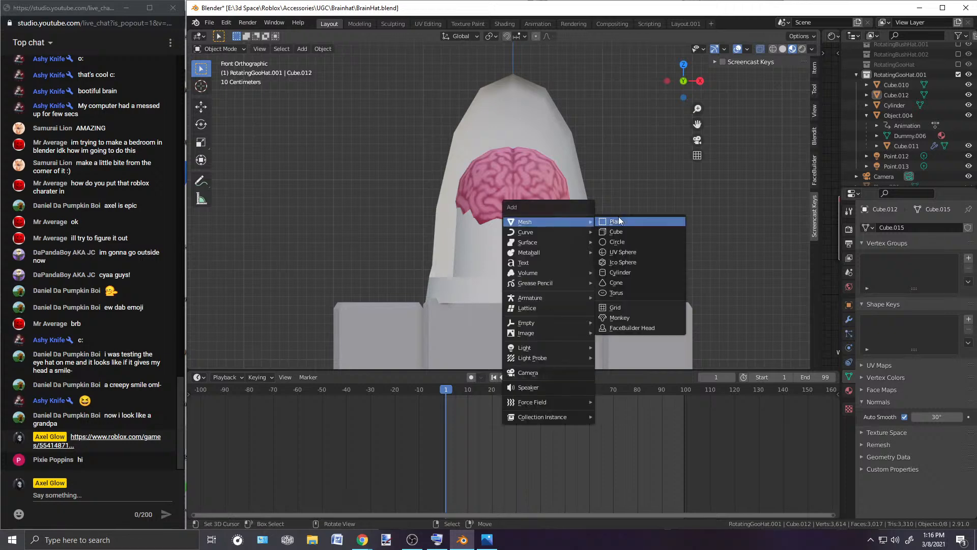
{"action": "left_click", "coordinate": [621, 272]}
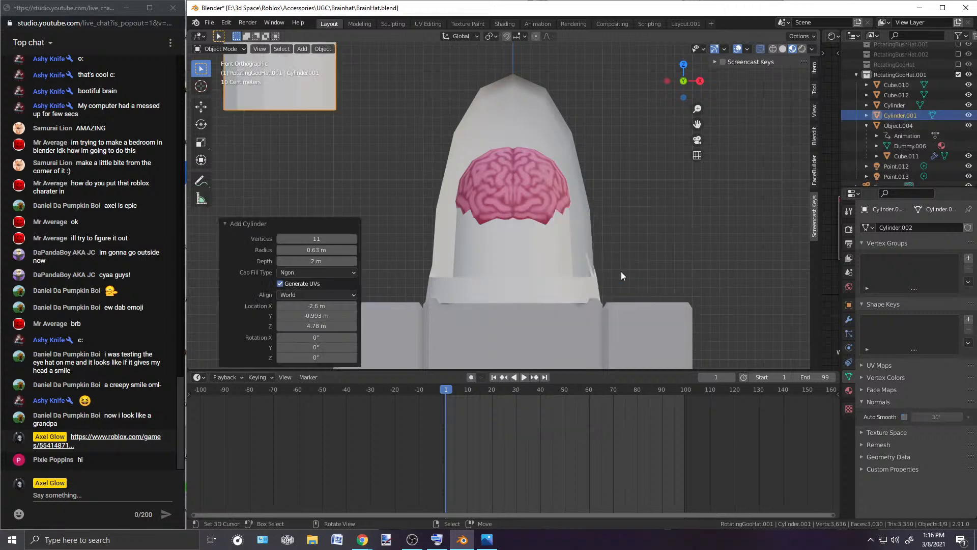
{"action": "key", "text": "Delete"}
Step: Snap the 3D cursor to the origin of the glass dome
{"action": "key", "text": "shift+s"}
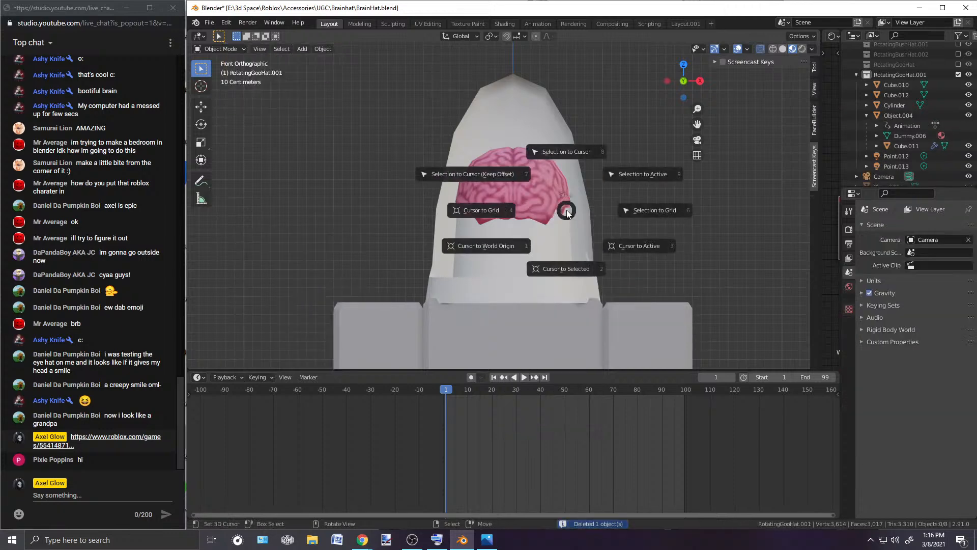
{"action": "left_click", "coordinate": [508, 246]}
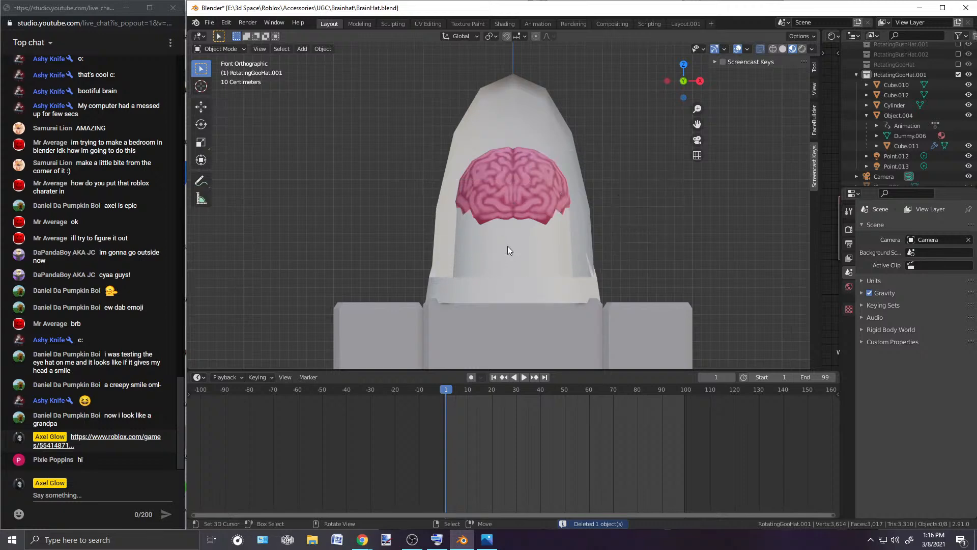
{"action": "scroll", "coordinate": [527, 236], "scroll_direction": "down", "scroll_amount": 8}
{"action": "middle_click_drag", "start_coordinate": [578, 238], "coordinate": [488, 238]}
{"action": "scroll", "coordinate": [515, 256], "scroll_direction": "up", "scroll_amount": 4}
{"action": "right_click", "coordinate": [515, 178]}
{"action": "middle_click_drag", "start_coordinate": [516, 177], "coordinate": [548, 229]}
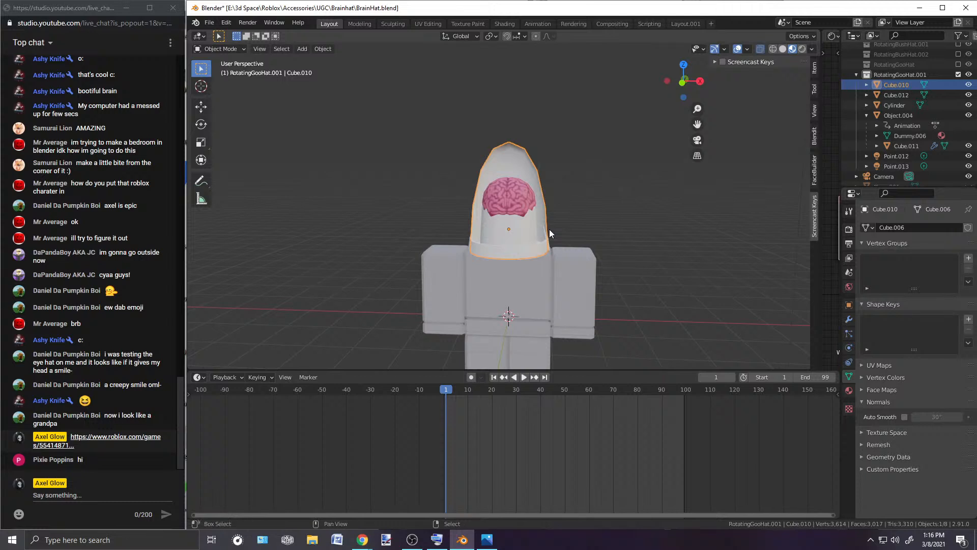
{"action": "key", "text": "shift+s"}
{"action": "left_click", "coordinate": [540, 275]}
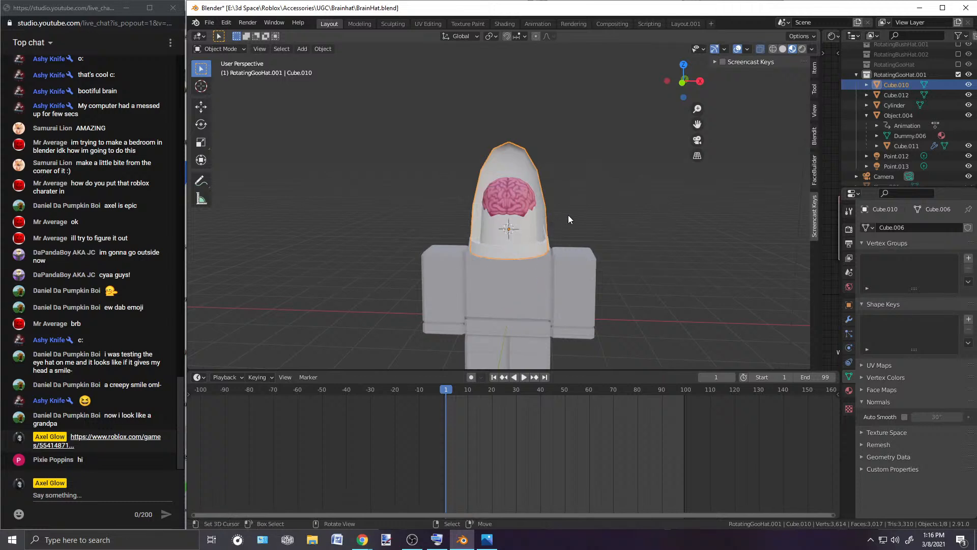
{"action": "key", "text": "shift+a"}
{"action": "mouse_move", "coordinate": [568, 209]}
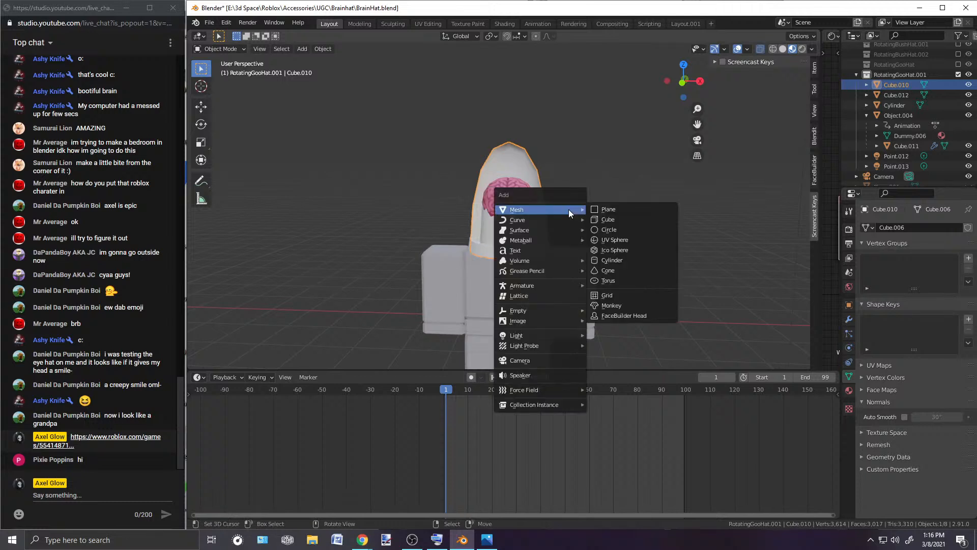
{"action": "left_click", "coordinate": [600, 260]}
{"action": "key", "text": "KP_3"}
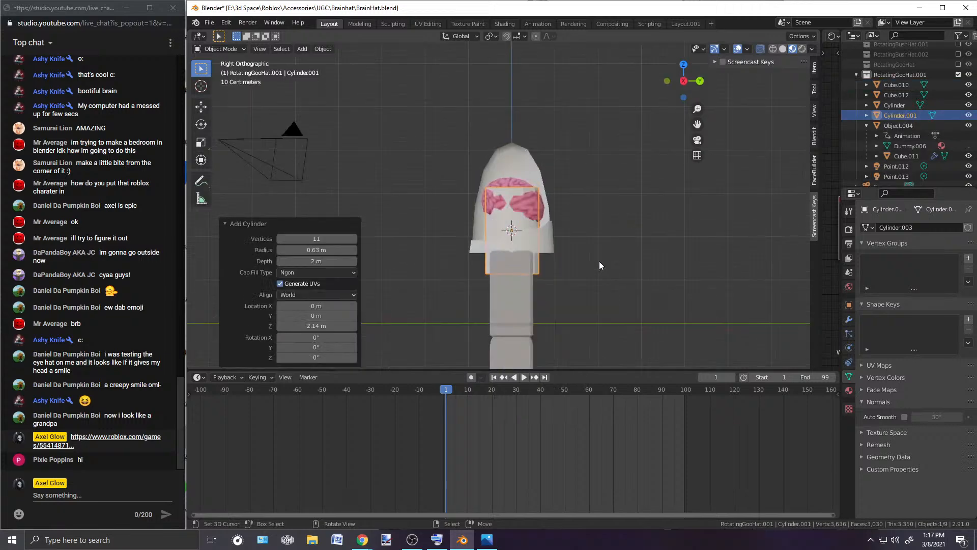
{"action": "scroll", "coordinate": [600, 262], "scroll_direction": "up", "scroll_amount": 5}
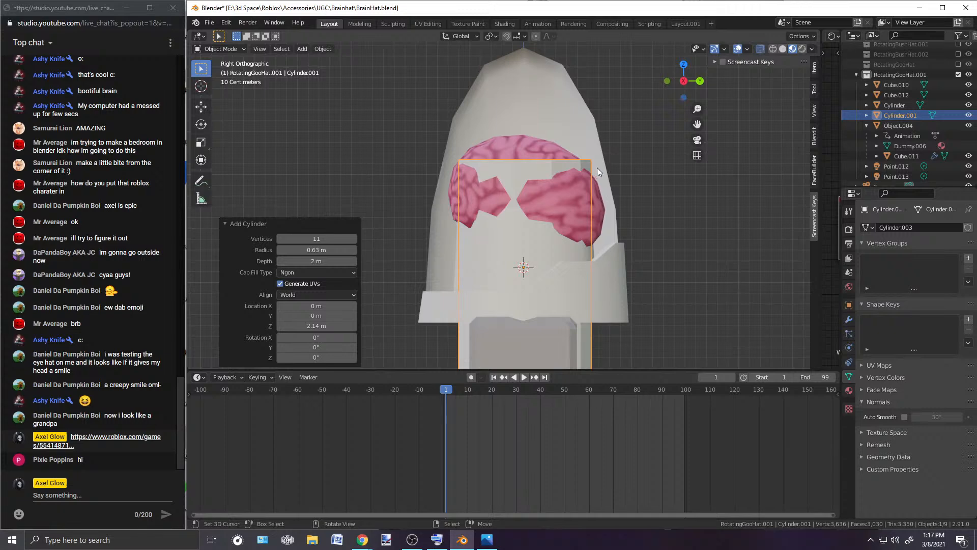
{"action": "key", "text": "r"}
{"action": "type", "text": "90"}
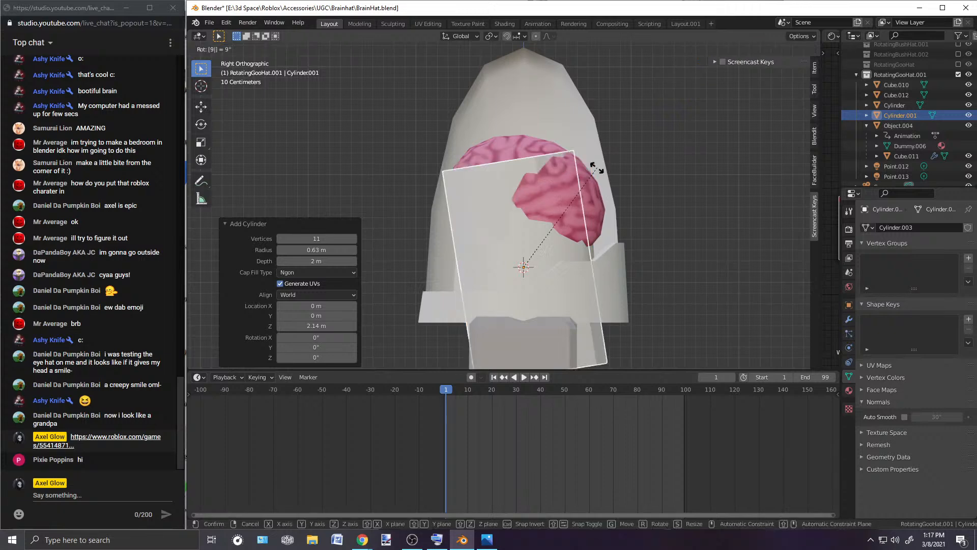
{"action": "key", "text": "Return"}
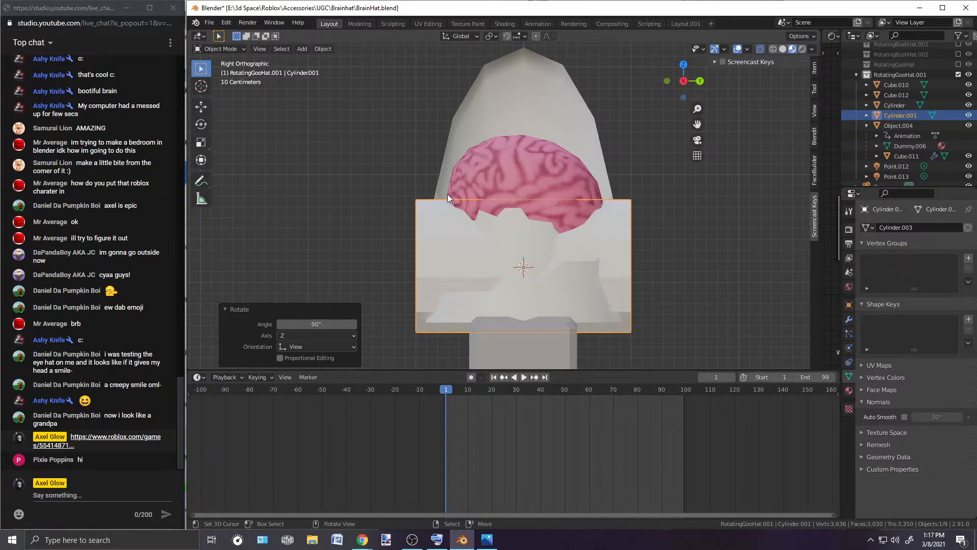
{"action": "key", "text": "ctrl+z"}
{"action": "key", "text": "ctrl+z"}
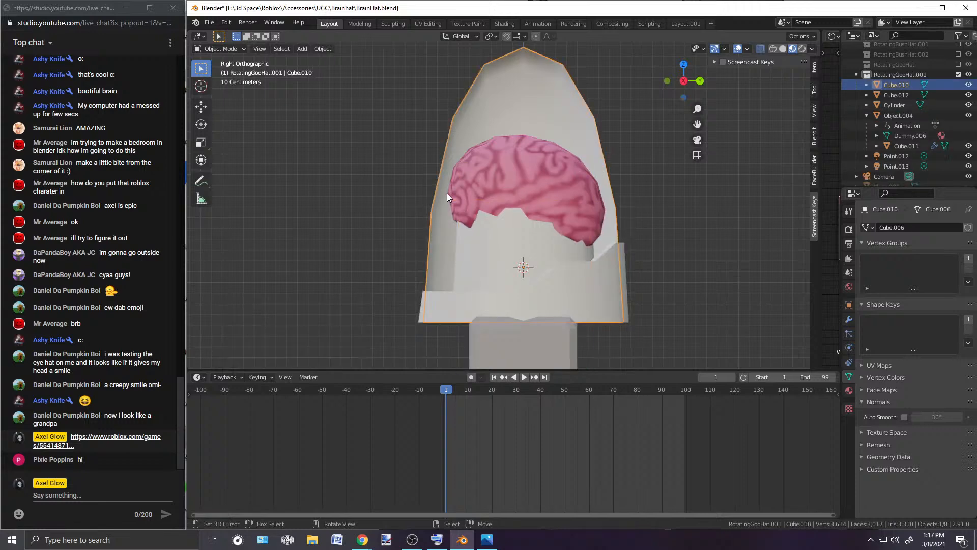
Step: Add a 9-vertex cylinder mesh at the 3D cursor inside the dome
{"action": "scroll", "coordinate": [449, 196], "scroll_direction": "down", "scroll_amount": 2}
{"action": "key", "text": "shift+a"}
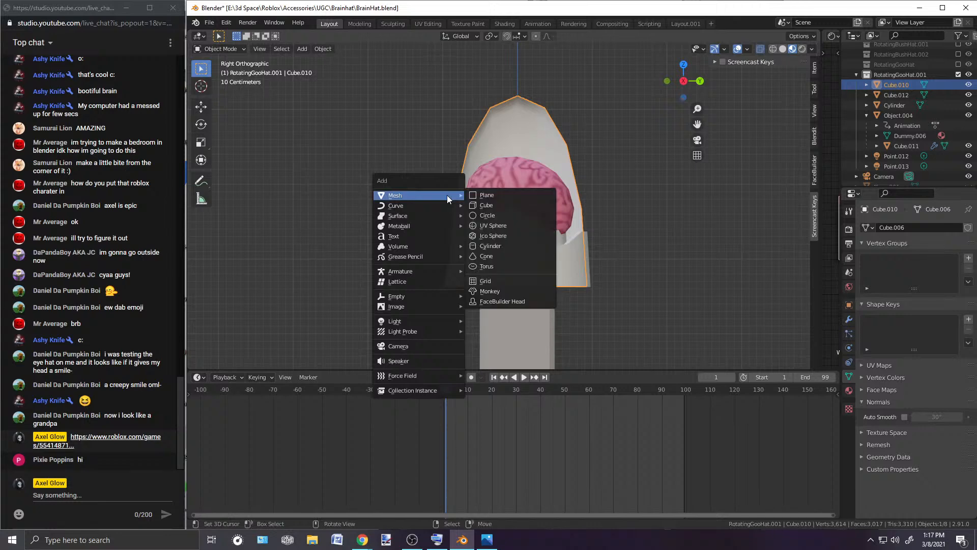
{"action": "mouse_move", "coordinate": [423, 191]}
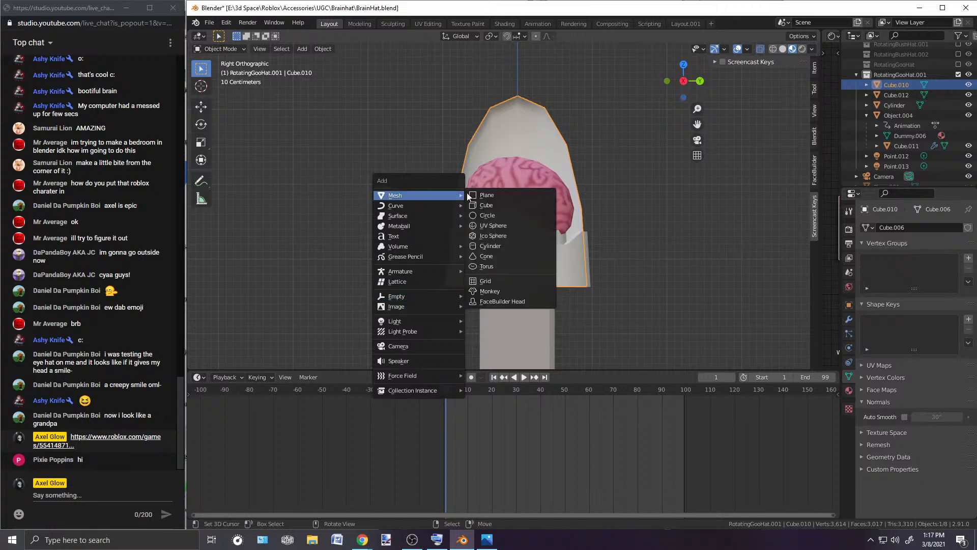
{"action": "left_click", "coordinate": [483, 246]}
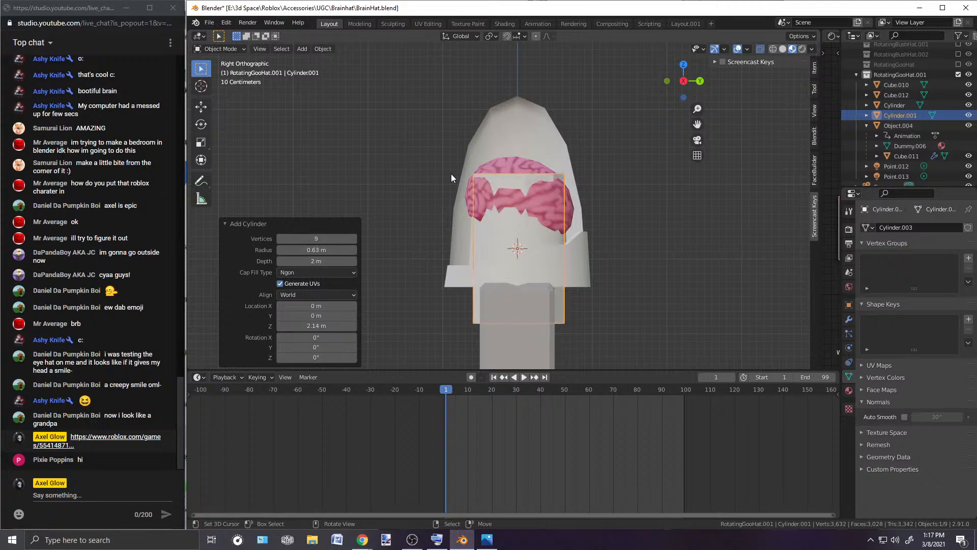
{"action": "key", "text": "KP_7"}
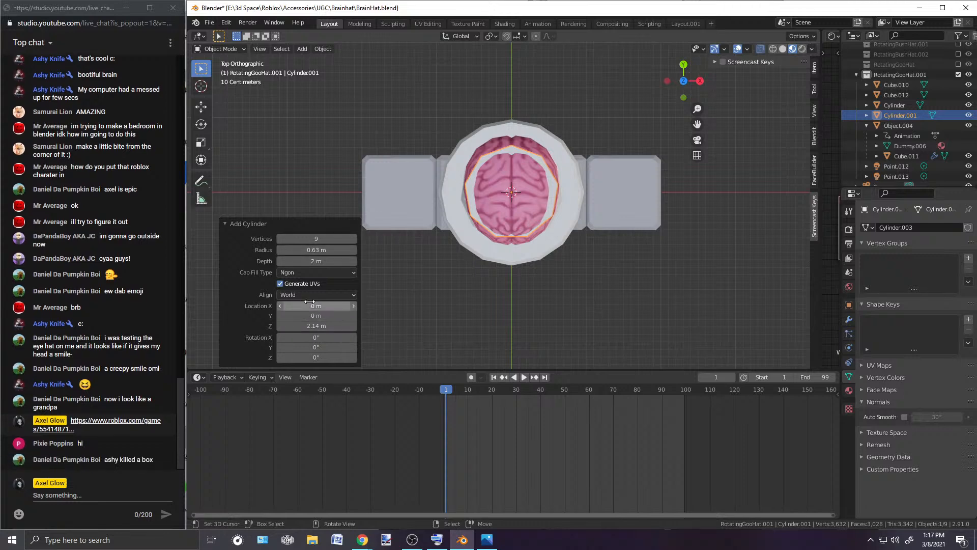
{"action": "scroll", "coordinate": [650, 253], "scroll_direction": "down", "scroll_amount": 2}
{"action": "middle_click_drag", "start_coordinate": [650, 254], "coordinate": [544, 155]}
{"action": "key", "text": "KP_3"}
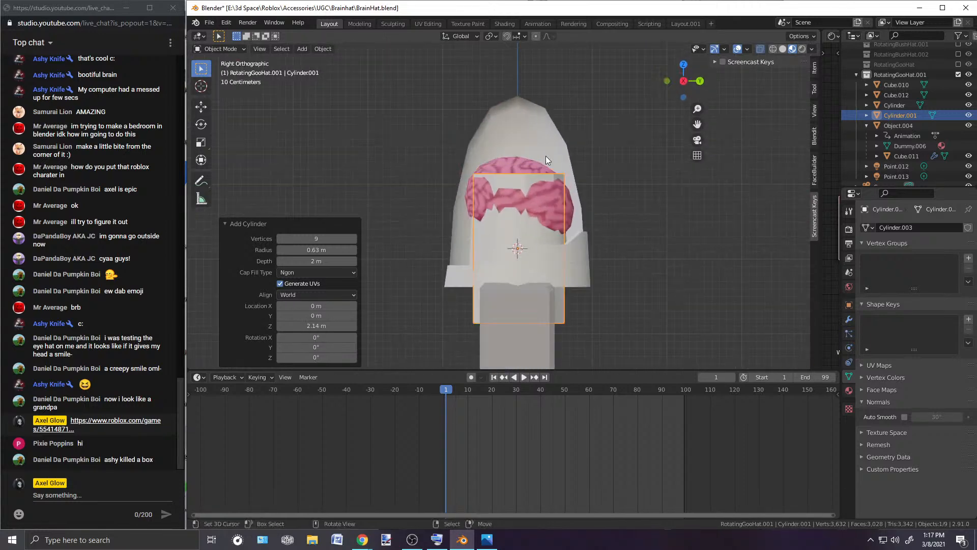
{"action": "scroll", "coordinate": [546, 160], "scroll_direction": "up", "scroll_amount": 3}
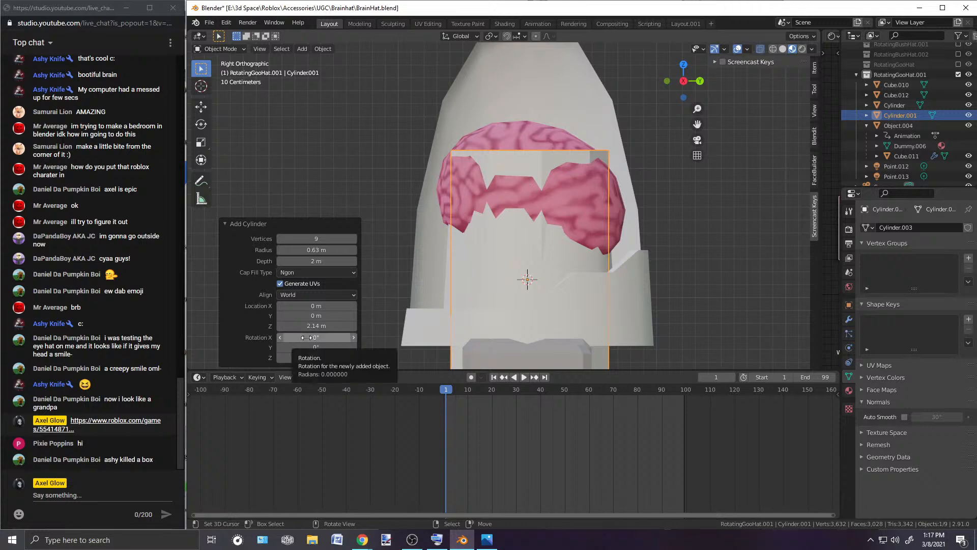
Step: Set the new cylinder's X rotation to 90°, its radius to 0.32 m and its depth to 0.2 m
{"action": "left_click", "coordinate": [306, 337]}
{"action": "key", "text": "Return"}
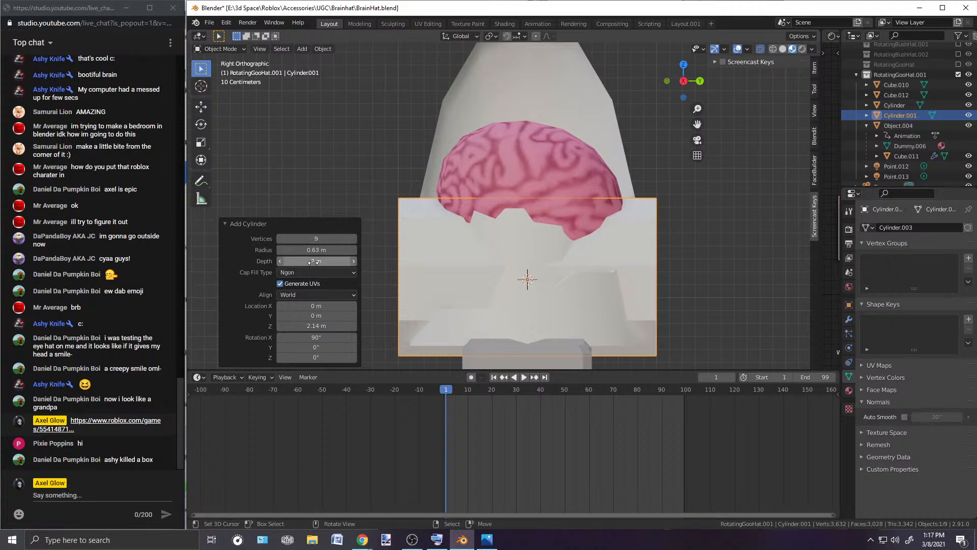
{"action": "left_click_drag", "start_coordinate": [305, 261], "coordinate": [216, 268]}
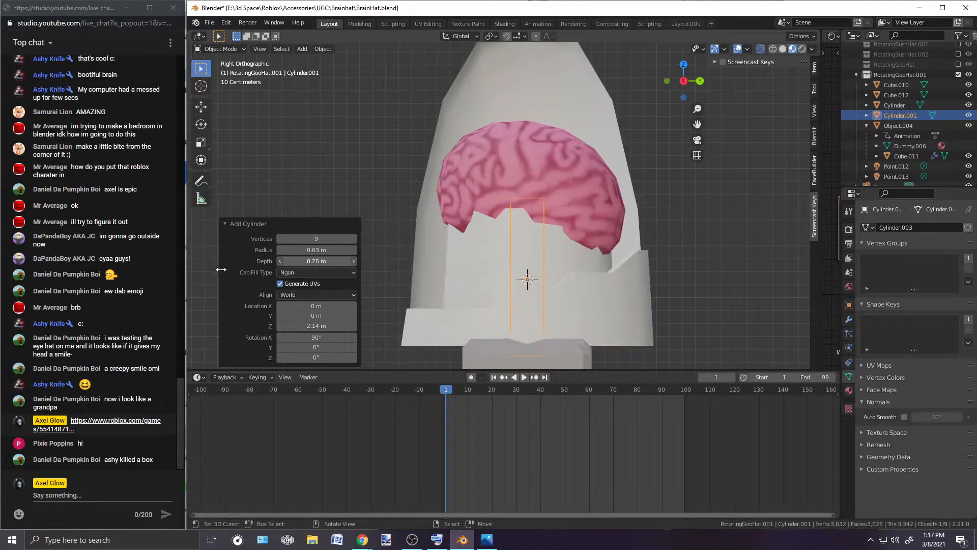
{"action": "scroll", "coordinate": [541, 265], "scroll_direction": "down", "scroll_amount": 2}
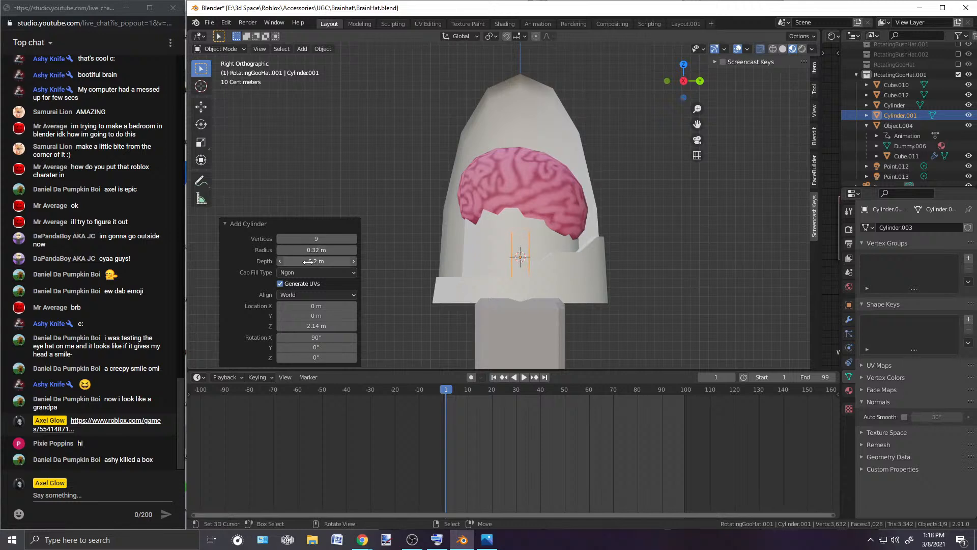
Step: Move the cylinder about -0.976 m along Y to the front of the base ring and lower it about 0.193 m along Z
{"action": "middle_click_drag", "start_coordinate": [519, 277], "coordinate": [491, 289]}
{"action": "key", "text": "g"}
{"action": "key", "text": "y"}
{"action": "left_click", "coordinate": [504, 283]}
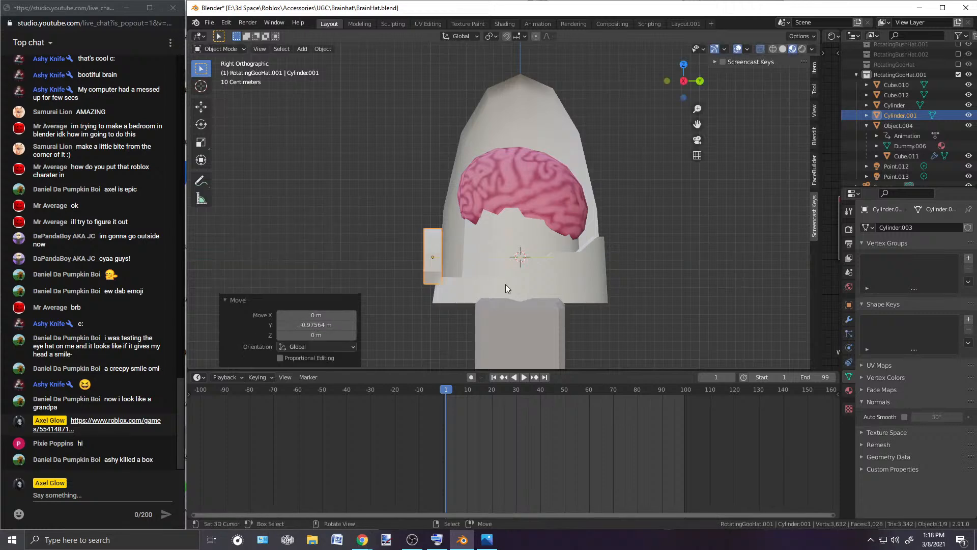
{"action": "key", "text": "g"}
{"action": "key", "text": "z"}
{"action": "left_click", "coordinate": [443, 257]}
Step: Scale the cylinder uniformly by a factor of 0.758 and move it about 0.085 m along Y into the base ring
{"action": "middle_click_drag", "start_coordinate": [442, 257], "coordinate": [654, 255]}
{"action": "key", "text": "s"}
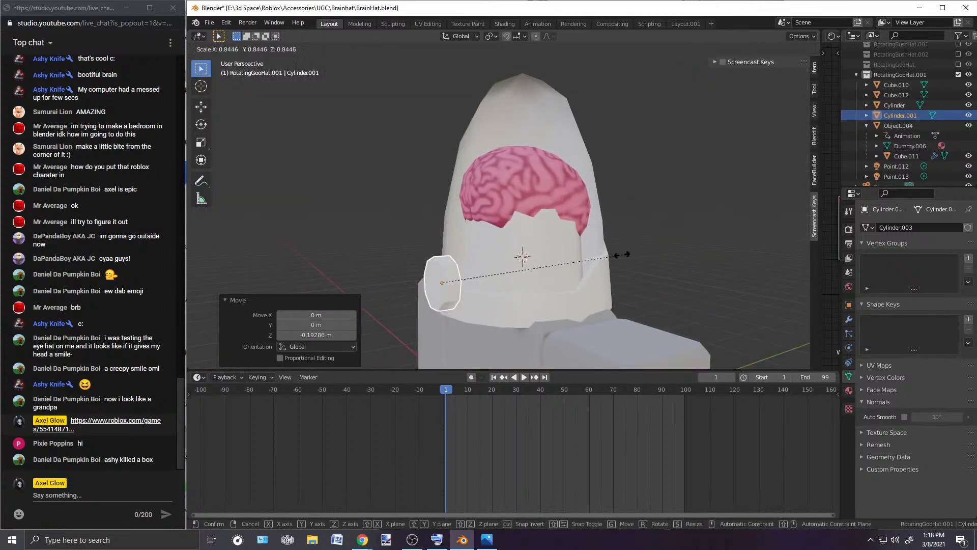
{"action": "left_click", "coordinate": [604, 259]}
{"action": "key", "text": "KP_3"}
{"action": "key", "text": "g"}
{"action": "key", "text": "y"}
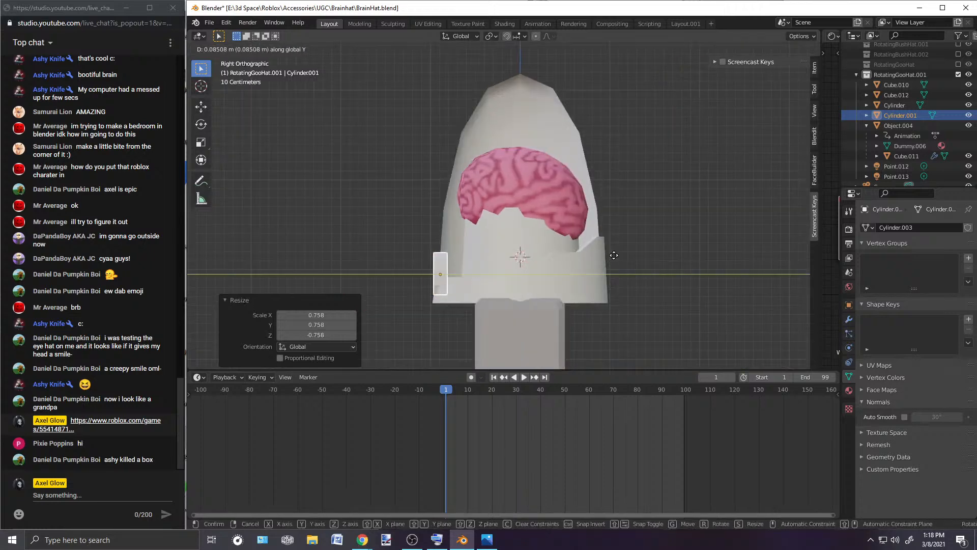
{"action": "left_click", "coordinate": [613, 256]}
Step: Lower the cylinder slightly along Z to align it with the front of the base ring
{"action": "middle_click_drag", "start_coordinate": [587, 252], "coordinate": [622, 208]}
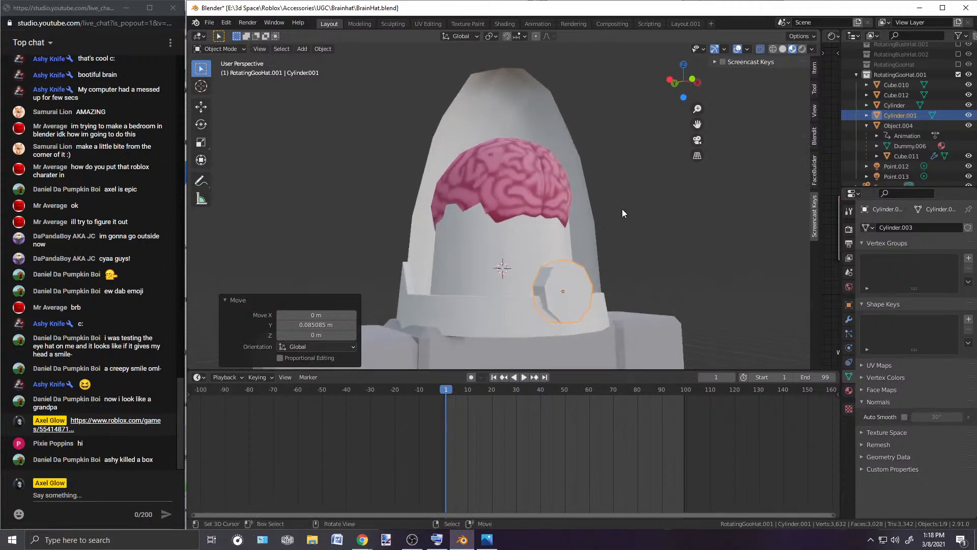
{"action": "key", "text": "g"}
{"action": "key", "text": "z"}
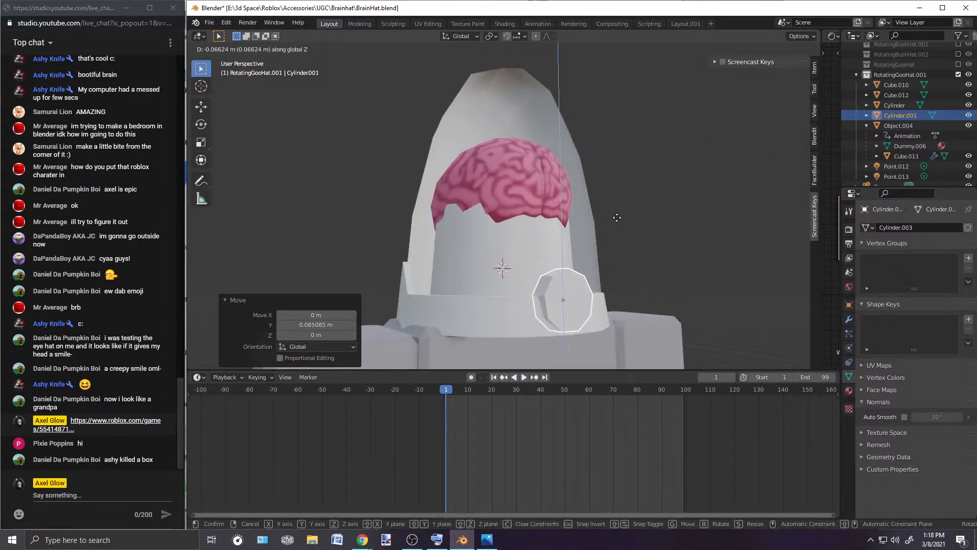
{"action": "left_click", "coordinate": [642, 222]}
Step: Shade the front cylinder smooth and enable Auto Smooth at 30° for it
{"action": "middle_click_drag", "start_coordinate": [649, 242], "coordinate": [444, 260]}
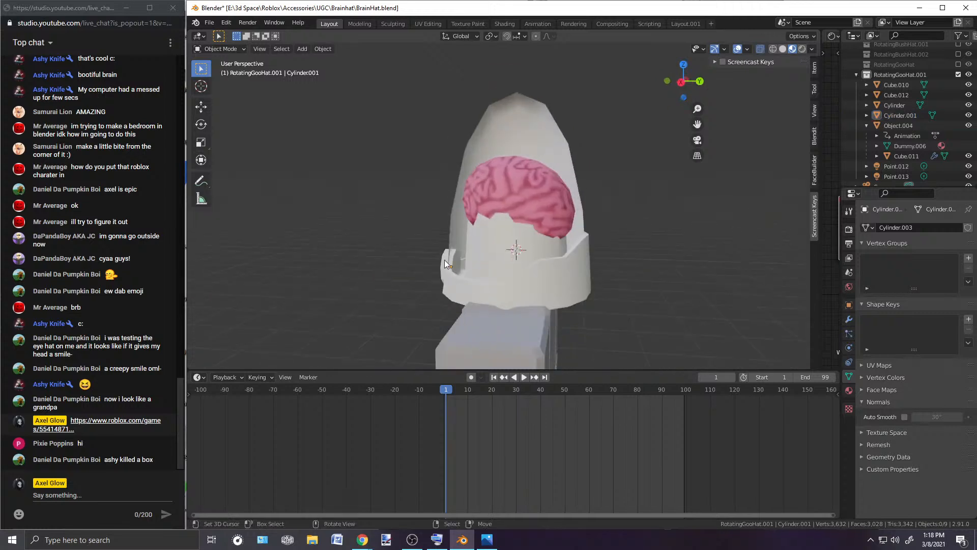
{"action": "left_click", "coordinate": [323, 49]}
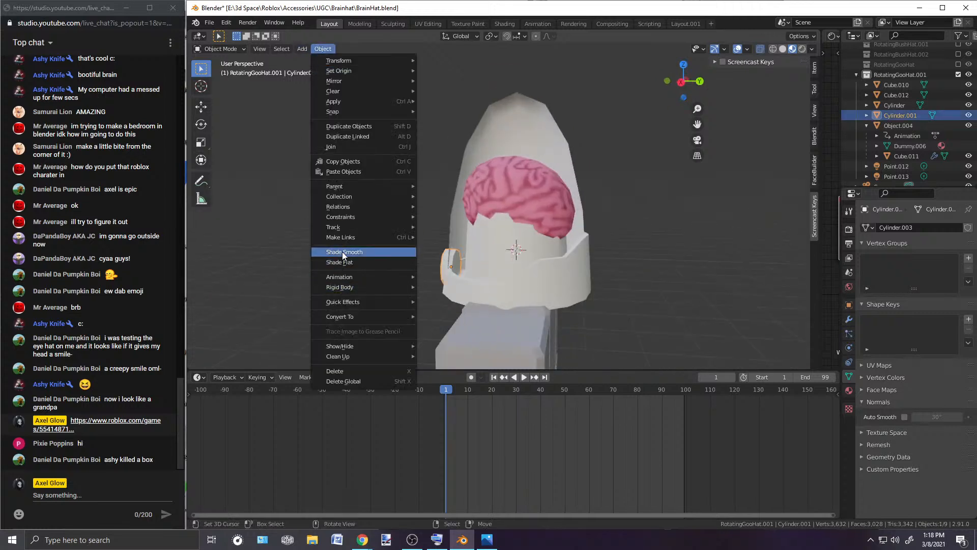
{"action": "scroll", "coordinate": [356, 289], "scroll_direction": "up", "scroll_amount": 2}
{"action": "left_click", "coordinate": [904, 416]}
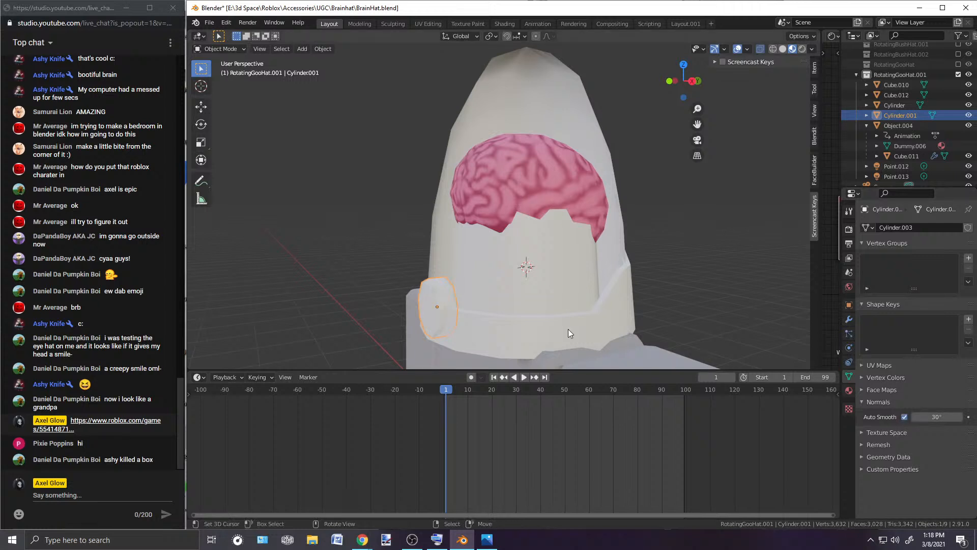
Step: Raise the front cylinder's Auto Smooth angle to 44.4° and deselect it
{"action": "left_click", "coordinate": [370, 215]}
{"action": "middle_click_drag", "start_coordinate": [371, 216], "coordinate": [438, 294]}
{"action": "left_click", "coordinate": [440, 306]}
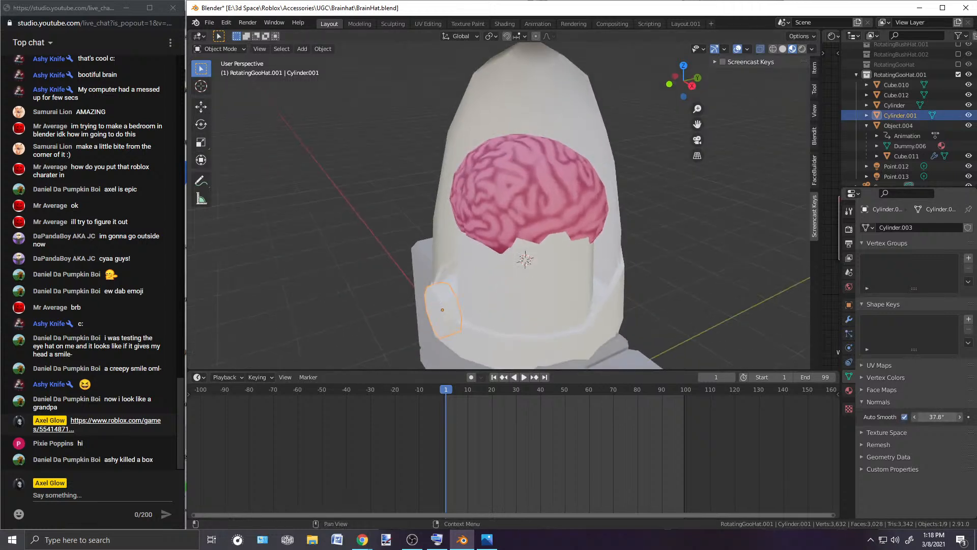
{"action": "left_click_drag", "start_coordinate": [936, 416], "coordinate": [941, 417]}
{"action": "left_click", "coordinate": [735, 280]}
Step: Move the cylinder slightly outward along negative Y, by about 0.02 m, and deselect it
{"action": "middle_click_drag", "start_coordinate": [438, 274], "coordinate": [593, 208]}
{"action": "middle_click_drag", "start_coordinate": [611, 313], "coordinate": [386, 234]}
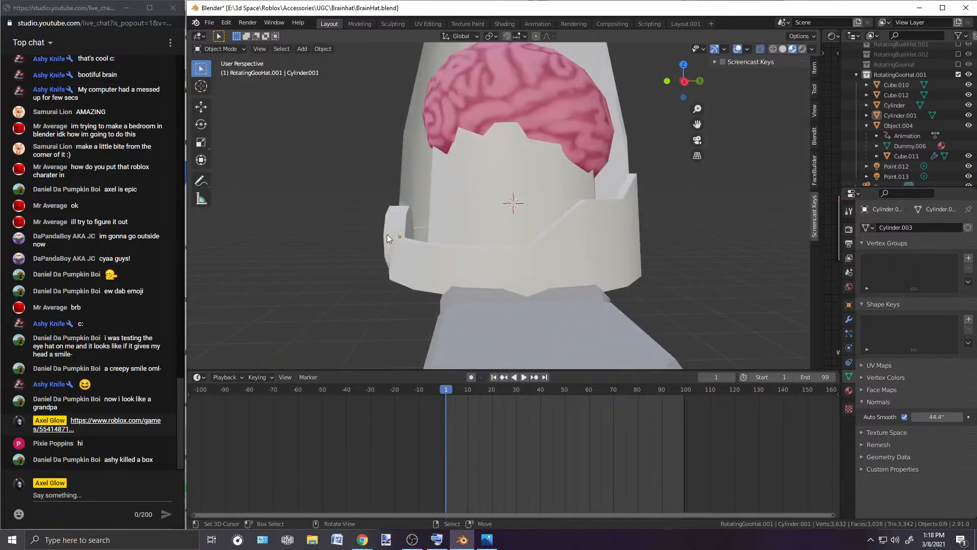
{"action": "left_click", "coordinate": [391, 234]}
{"action": "key", "text": "g"}
{"action": "key", "text": "y"}
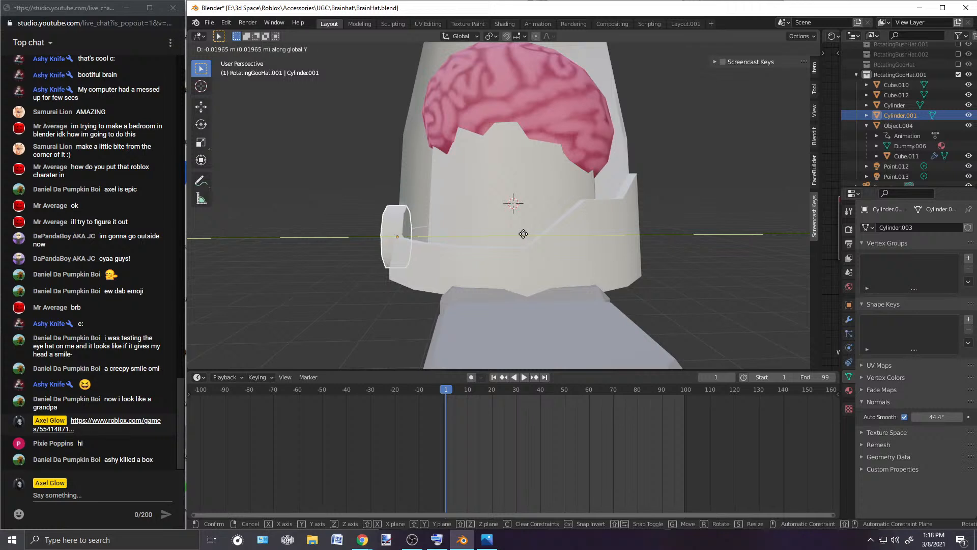
{"action": "left_click", "coordinate": [524, 234]}
{"action": "left_click", "coordinate": [322, 211]}
Step: Delete the vertices of the glass dome's negative-X half in front view, keeping its centre line, and return to Object Mode
{"action": "middle_click_drag", "start_coordinate": [322, 210], "coordinate": [627, 239]}
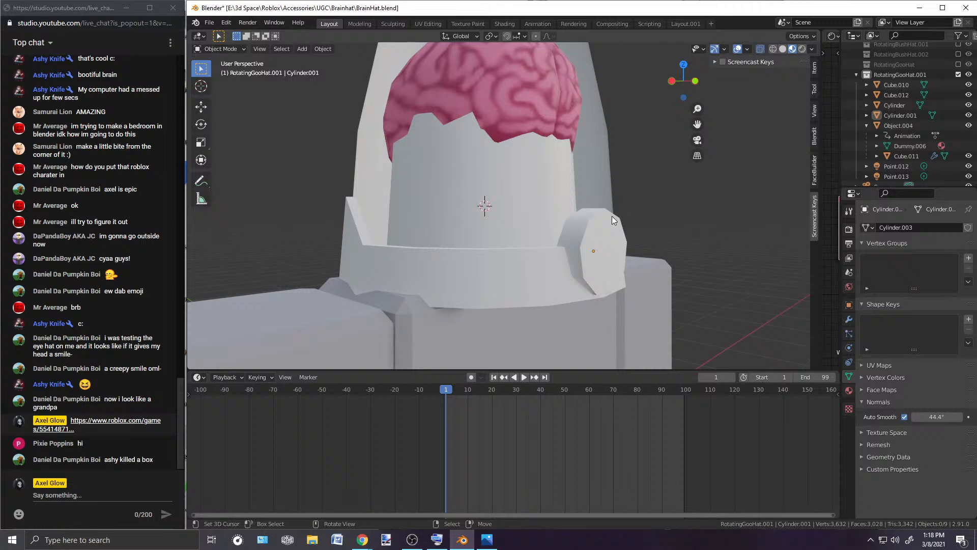
{"action": "scroll", "coordinate": [611, 215], "scroll_direction": "down", "scroll_amount": 3}
{"action": "middle_click_drag", "start_coordinate": [619, 206], "coordinate": [550, 269]}
{"action": "right_click", "coordinate": [564, 146]}
{"action": "middle_click_drag", "start_coordinate": [540, 213], "coordinate": [493, 215]}
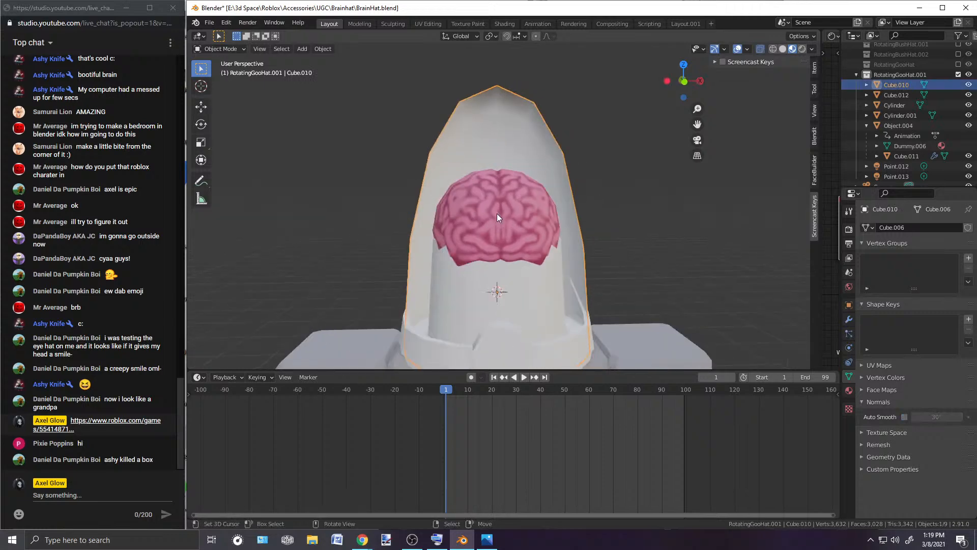
{"action": "key", "text": "KP_1"}
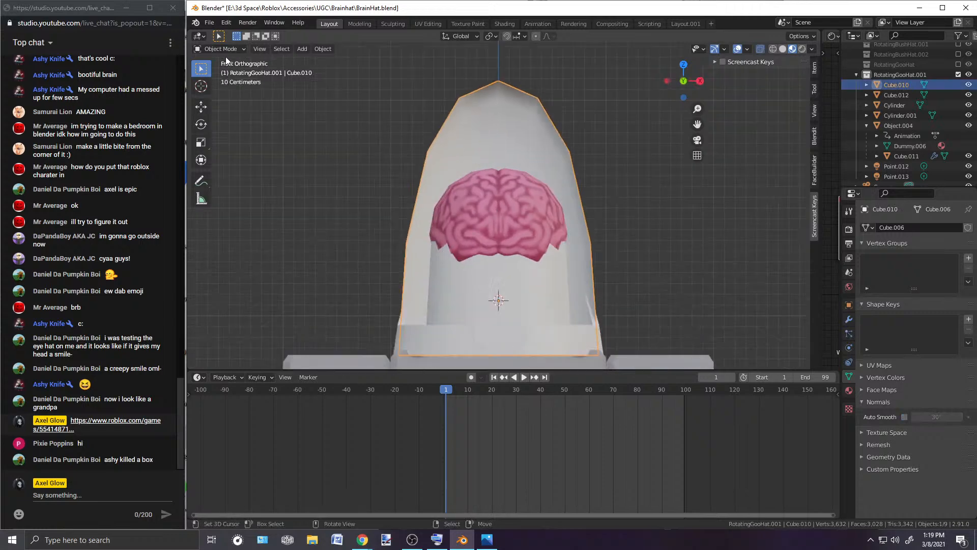
{"action": "left_click", "coordinate": [223, 49]}
{"action": "left_click", "coordinate": [222, 72]}
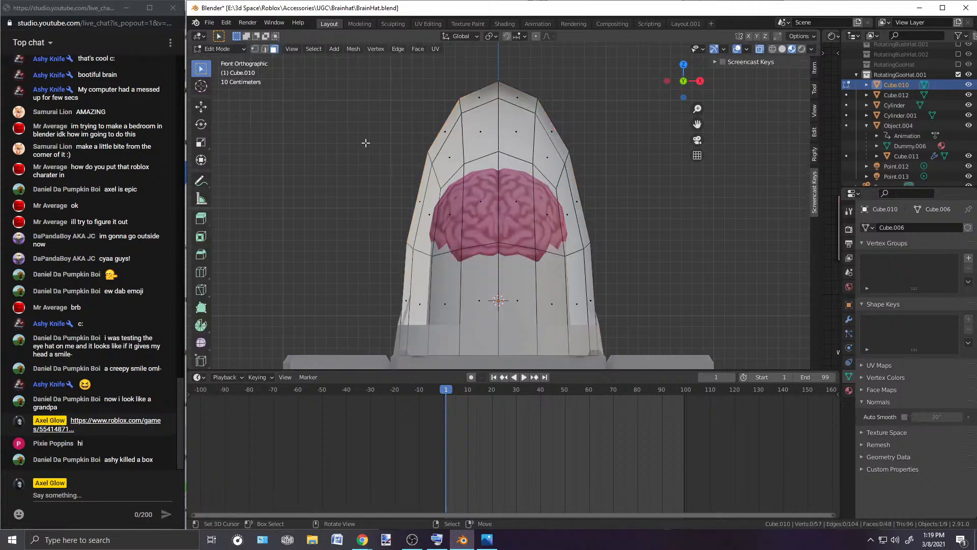
{"action": "scroll", "coordinate": [446, 159], "scroll_direction": "down", "scroll_amount": 3}
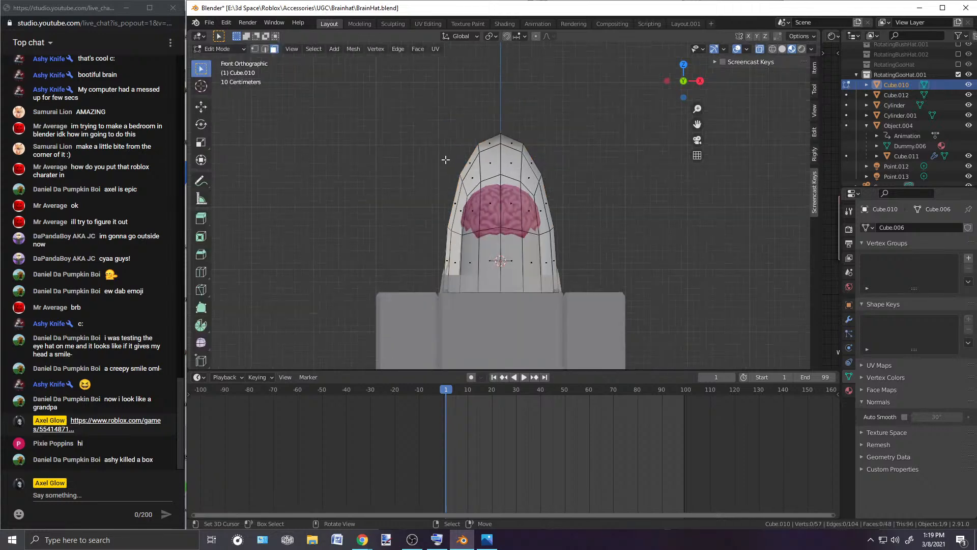
{"action": "left_click", "coordinate": [256, 52]}
{"action": "left_click_drag", "start_coordinate": [420, 124], "coordinate": [499, 301]}
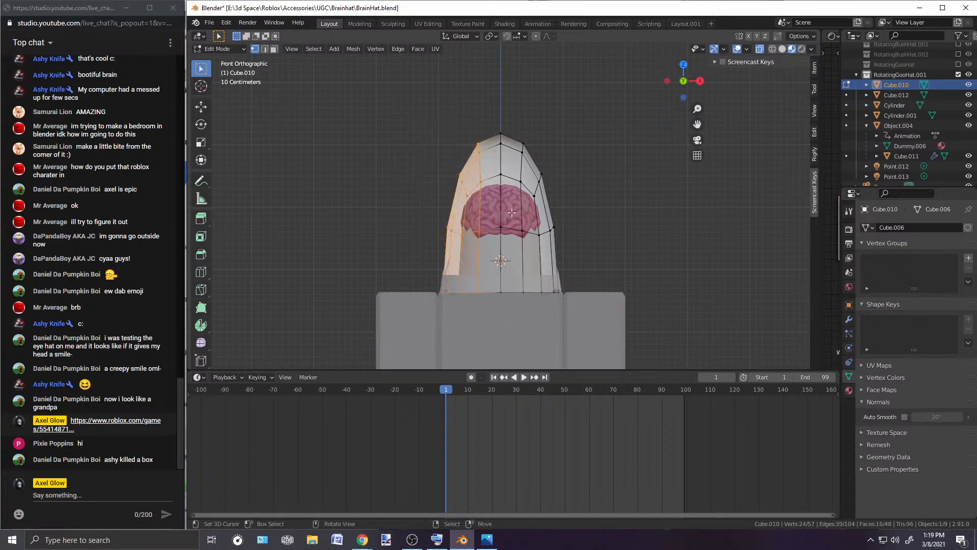
{"action": "key", "text": "x"}
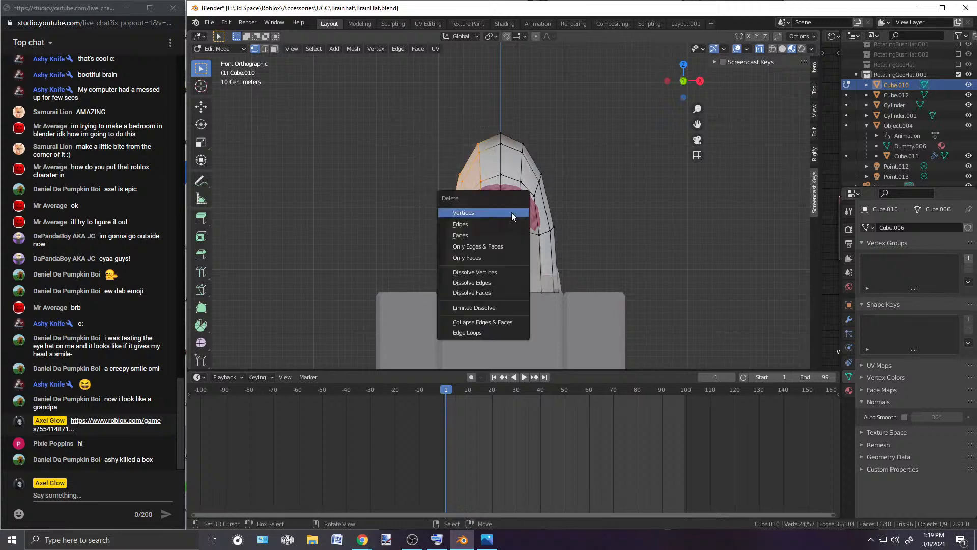
{"action": "left_click", "coordinate": [511, 212]}
{"action": "left_click", "coordinate": [220, 49]}
{"action": "left_click", "coordinate": [216, 60]}
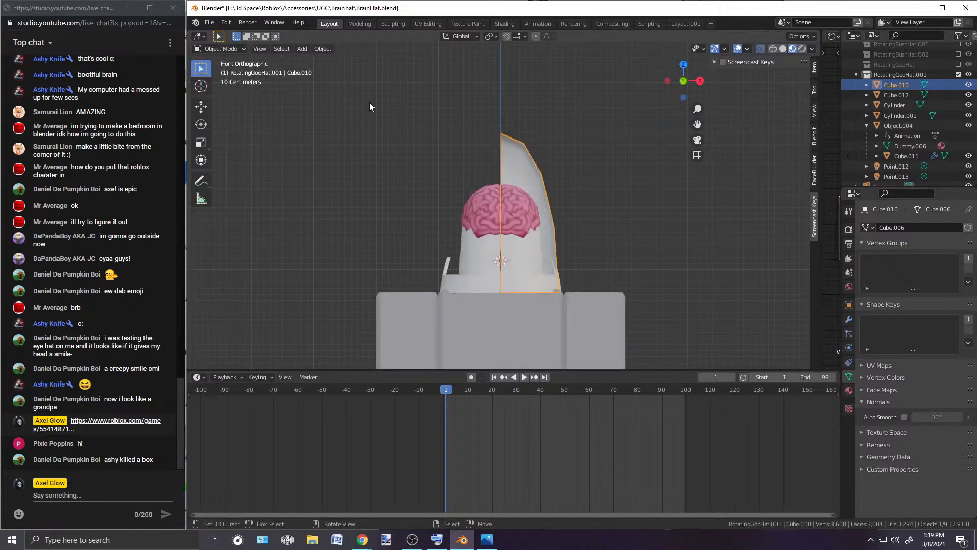
Step: Add a Mirror modifier on the X axis to the remaining half of the glass dome
{"action": "left_click", "coordinate": [848, 319]}
{"action": "left_click", "coordinate": [870, 228]}
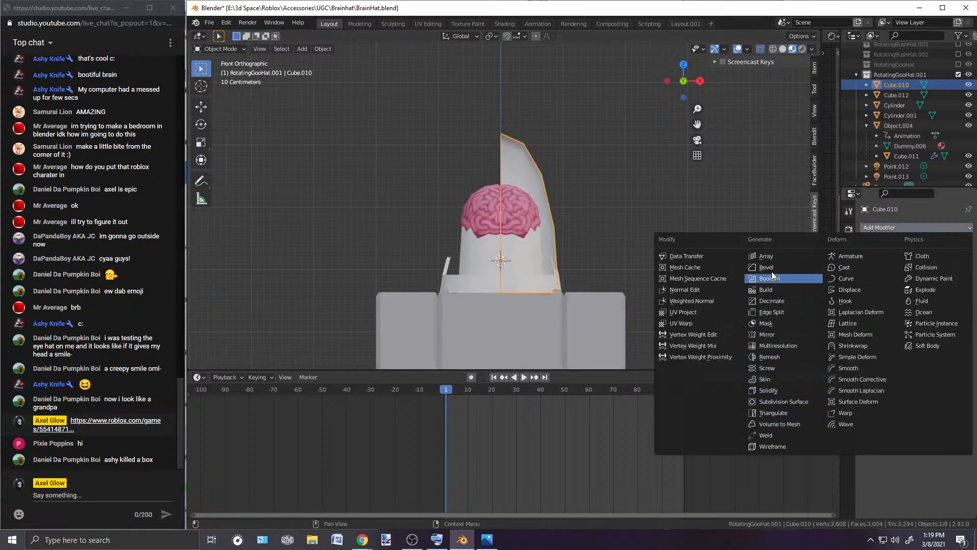
{"action": "left_click", "coordinate": [765, 334]}
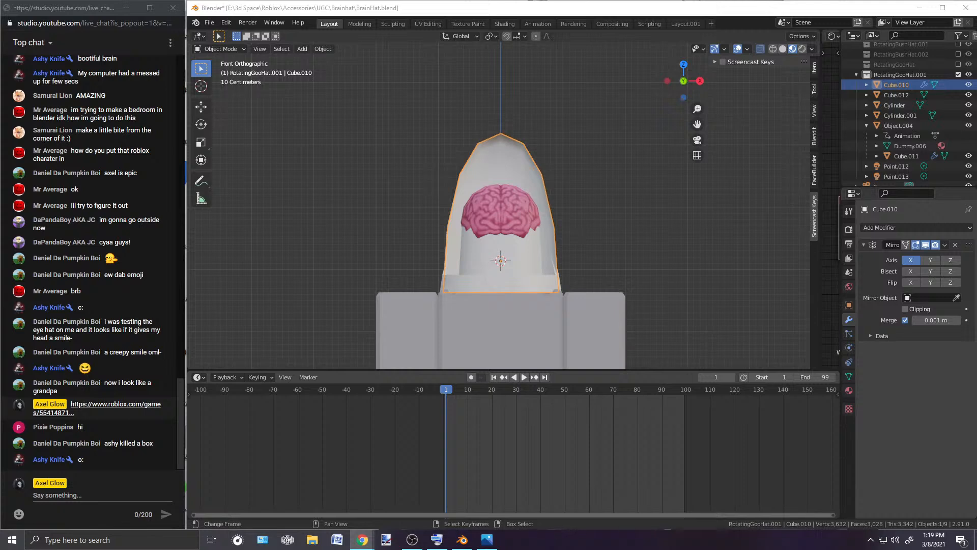
{"action": "left_click", "coordinate": [462, 539]}
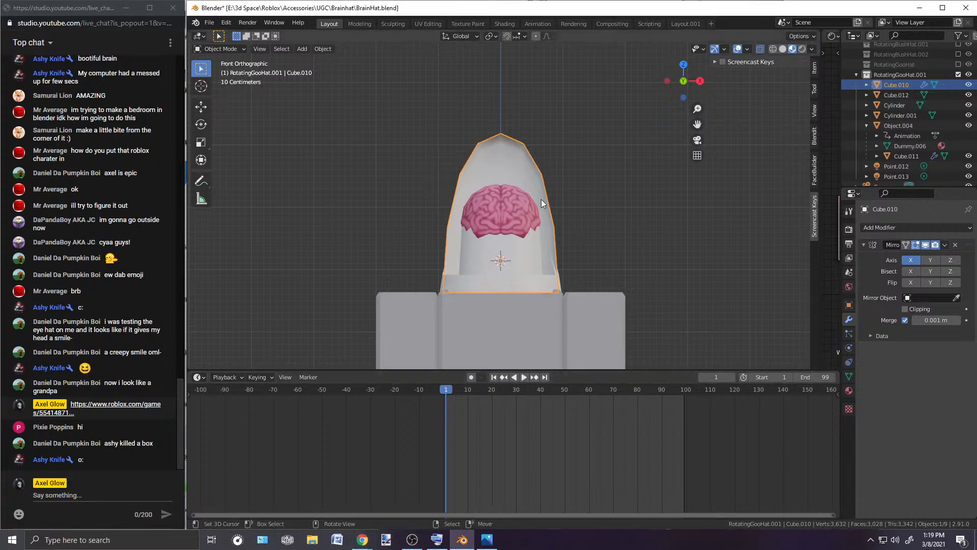
{"action": "middle_click_drag", "start_coordinate": [536, 197], "coordinate": [499, 199]}
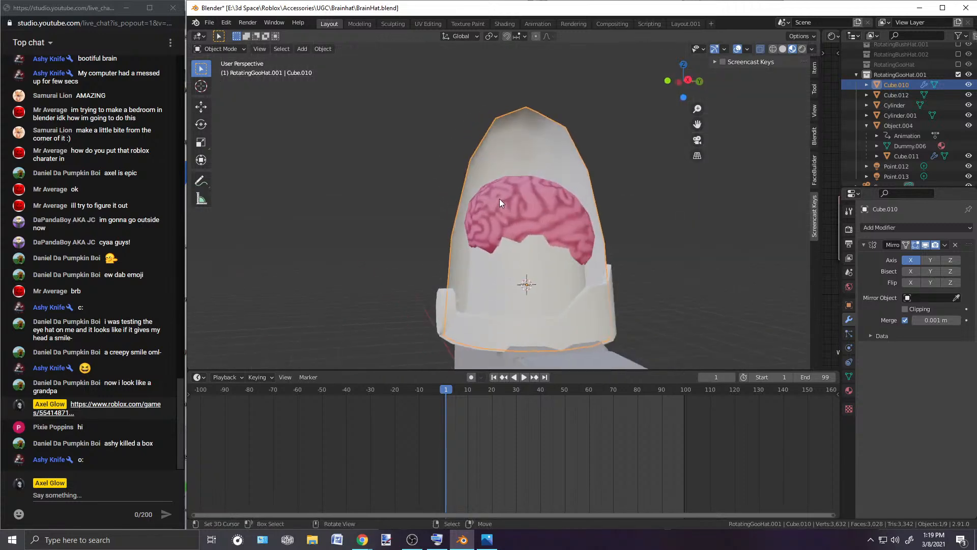
{"action": "key", "text": "KP_3"}
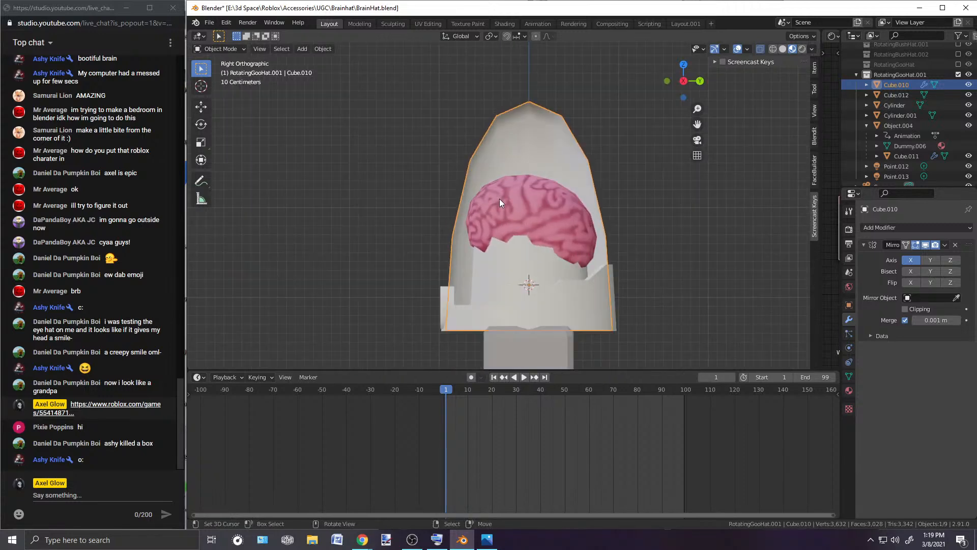
{"action": "middle_click_drag", "start_coordinate": [499, 199], "coordinate": [460, 194]}
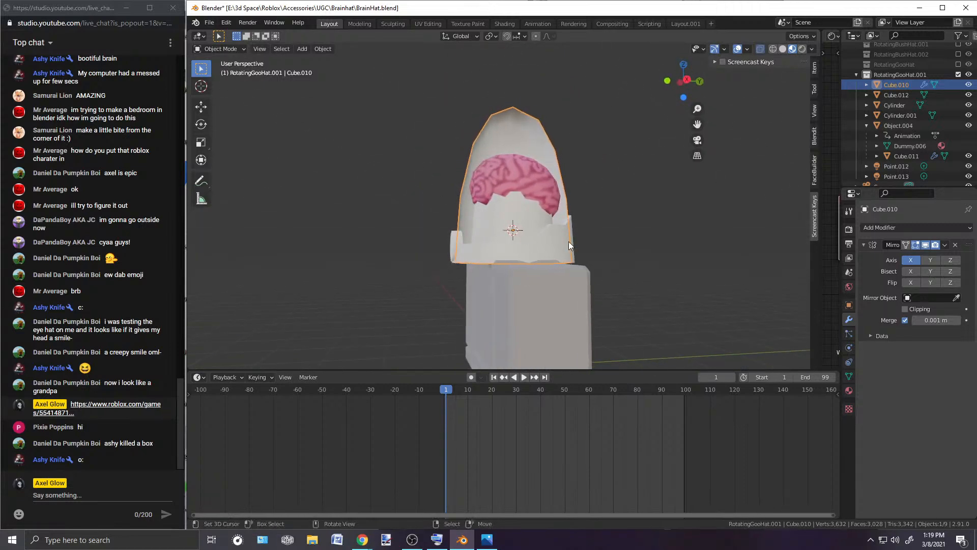
Step: Open the base ring in Edit Mode and select its bottom face in face selection mode
{"action": "scroll", "coordinate": [566, 237], "scroll_direction": "up", "scroll_amount": 4}
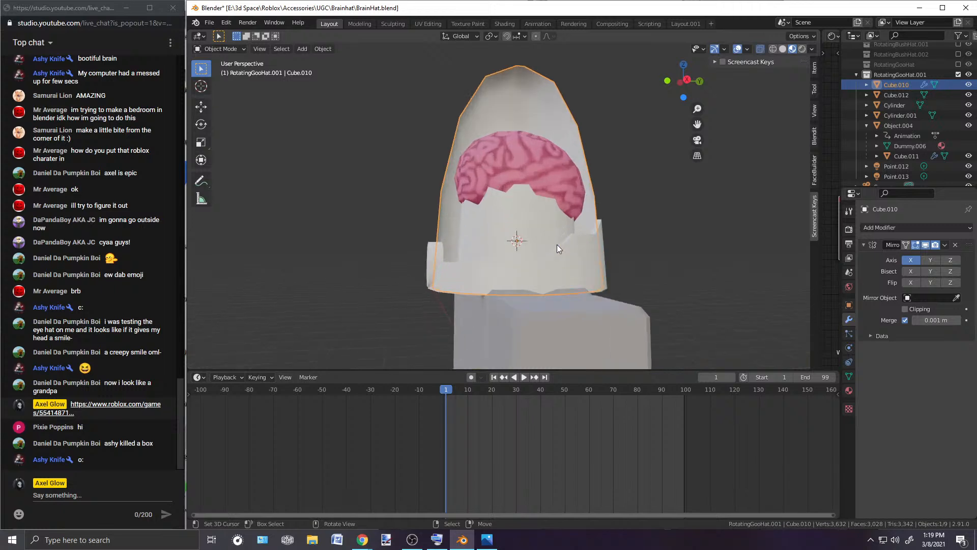
{"action": "left_click", "coordinate": [491, 268]}
{"action": "key", "text": "Tab"}
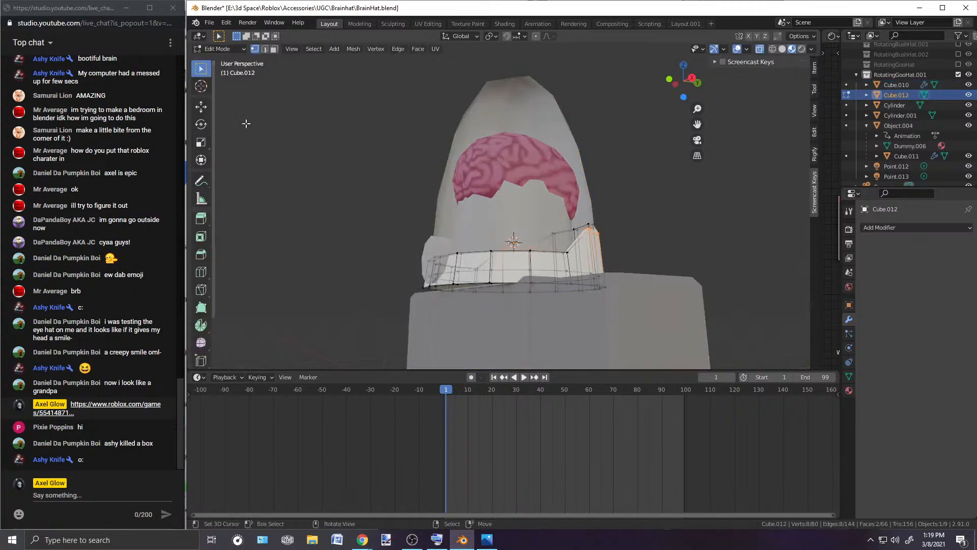
{"action": "middle_click_drag", "start_coordinate": [473, 262], "coordinate": [486, 264]}
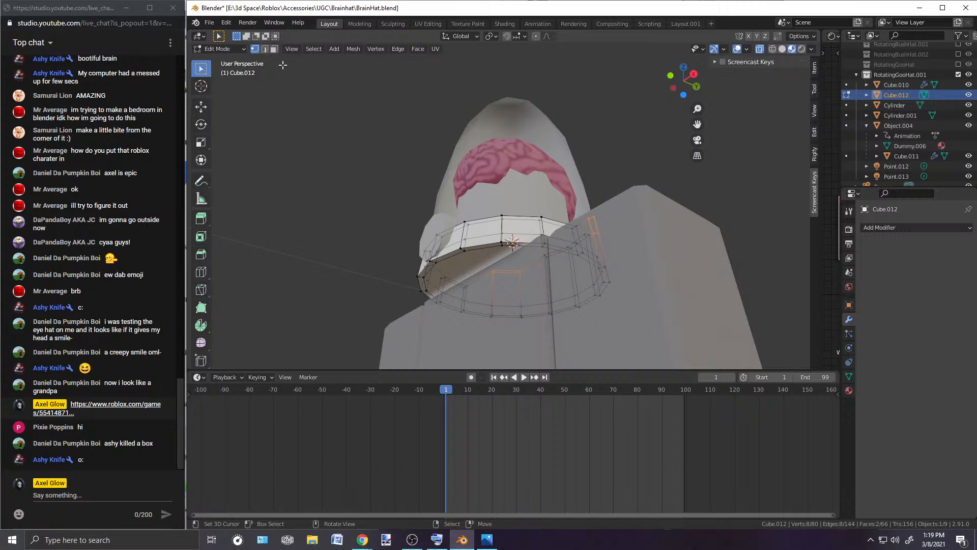
{"action": "left_click", "coordinate": [275, 49]}
{"action": "left_click", "coordinate": [511, 284]}
{"action": "middle_click_drag", "start_coordinate": [548, 276], "coordinate": [530, 291]}
{"action": "key", "text": "g"}
{"action": "key", "text": "z"}
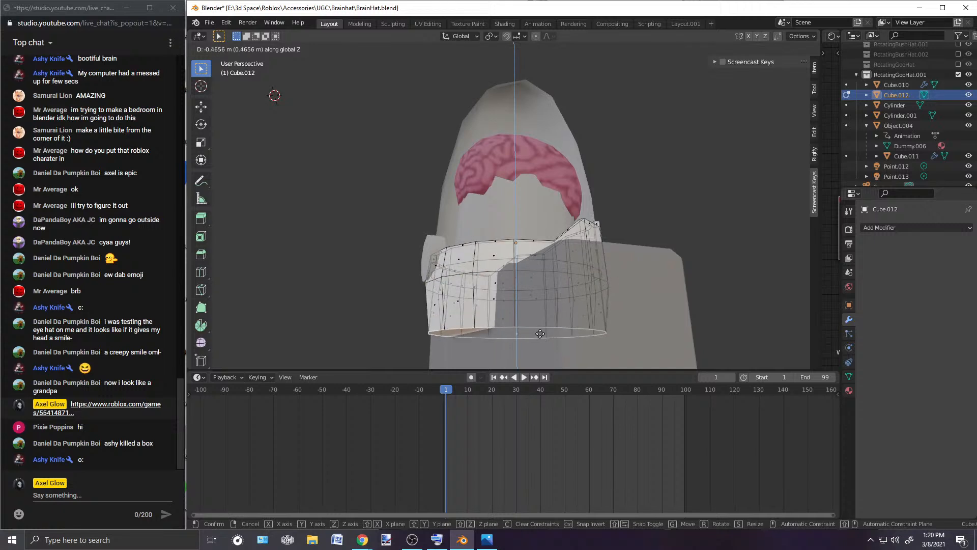
{"action": "left_click", "coordinate": [539, 305]}
Step: Lower the ring's bottom face about 0.151 m along Z, scale it to 0.528 and return to Object Mode
{"action": "key", "text": "KP_3"}
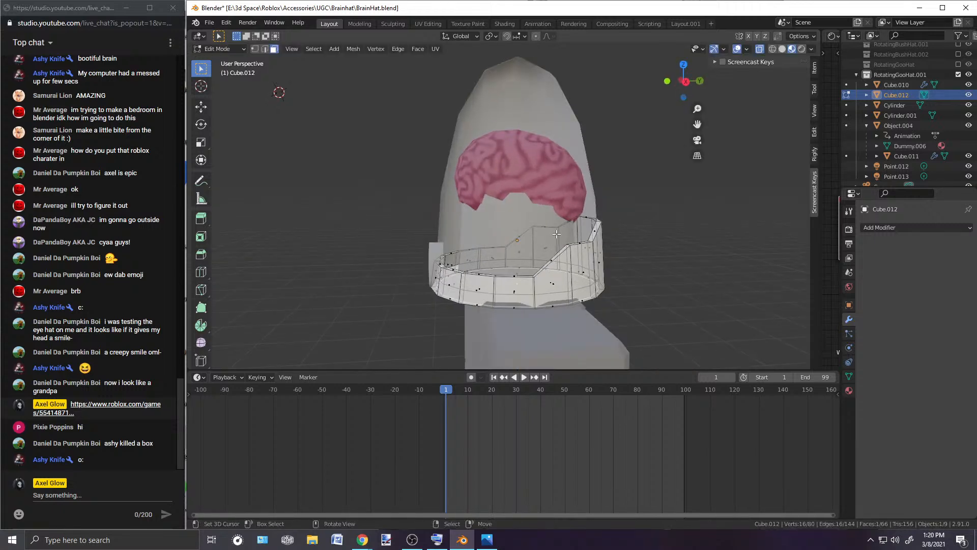
{"action": "scroll", "coordinate": [557, 234], "scroll_direction": "up", "scroll_amount": 1}
{"action": "key", "text": "g"}
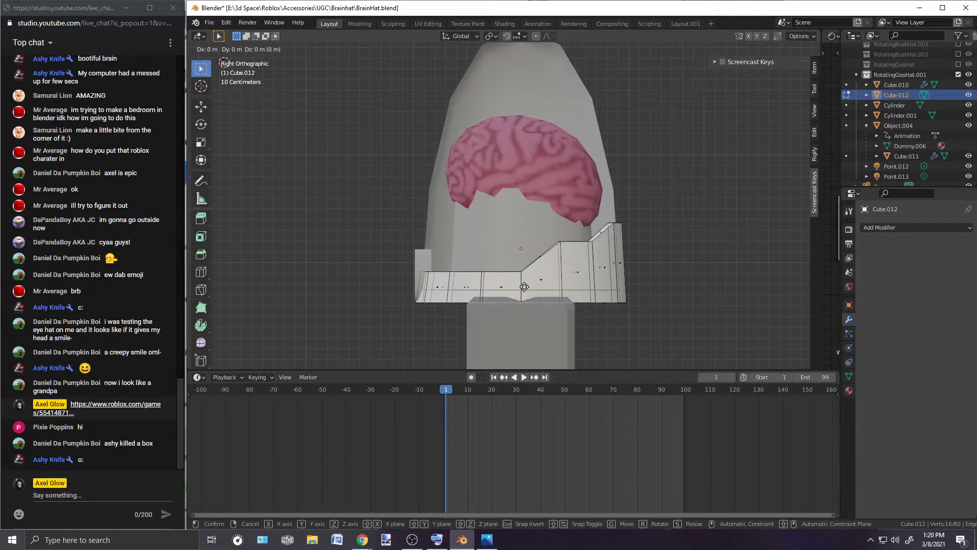
{"action": "key", "text": "z"}
{"action": "left_click", "coordinate": [527, 303]}
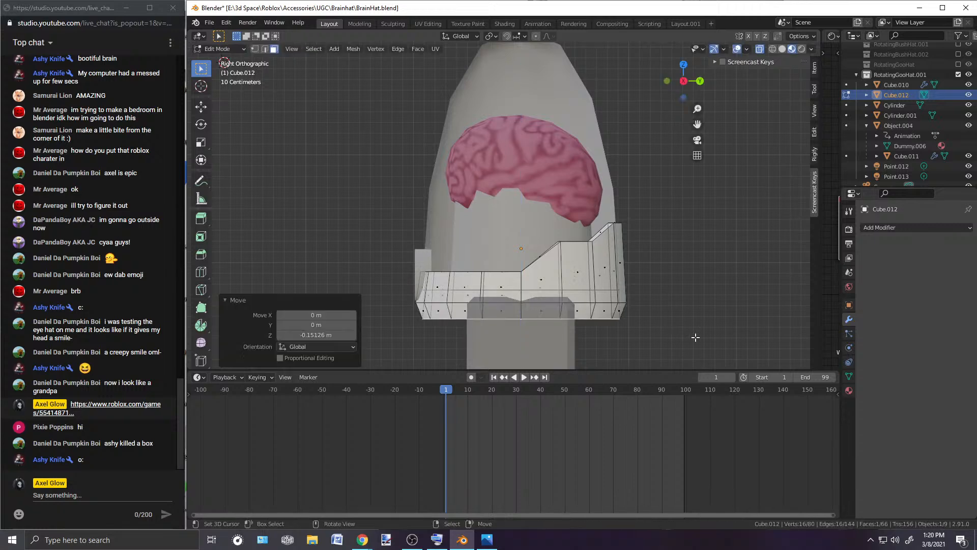
{"action": "key", "text": "s"}
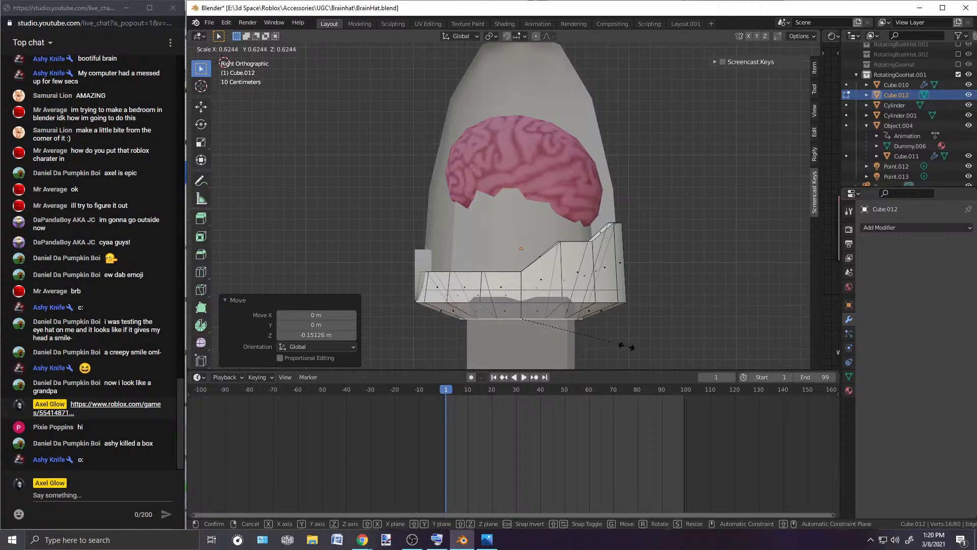
{"action": "left_click", "coordinate": [602, 342]}
{"action": "middle_click_drag", "start_coordinate": [602, 342], "coordinate": [559, 280]}
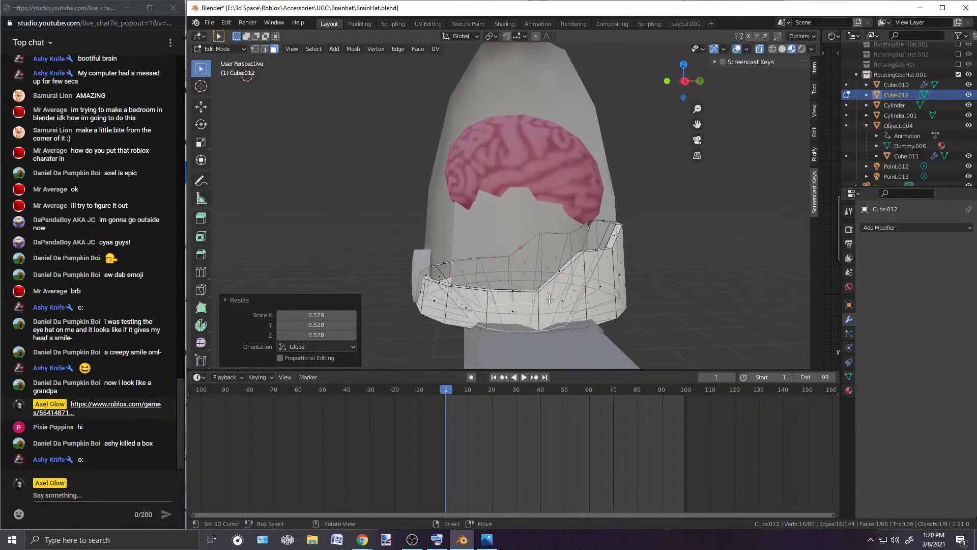
{"action": "left_click", "coordinate": [215, 47]}
{"action": "left_click", "coordinate": [223, 60]}
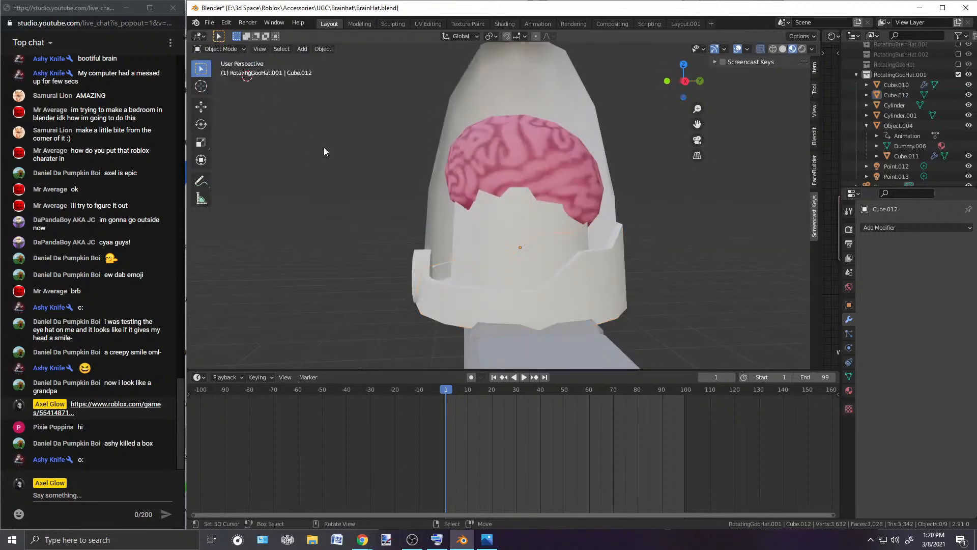
Step: Reopen the base ring in Edit Mode and scale its bottom face by a further 0.783
{"action": "scroll", "coordinate": [357, 219], "scroll_direction": "down", "scroll_amount": 3}
{"action": "middle_click_drag", "start_coordinate": [423, 183], "coordinate": [310, 190]}
{"action": "left_click", "coordinate": [536, 269]}
{"action": "left_click", "coordinate": [222, 49]}
{"action": "left_click", "coordinate": [226, 72]}
{"action": "middle_click_drag", "start_coordinate": [527, 262], "coordinate": [596, 261]}
{"action": "key", "text": "s"}
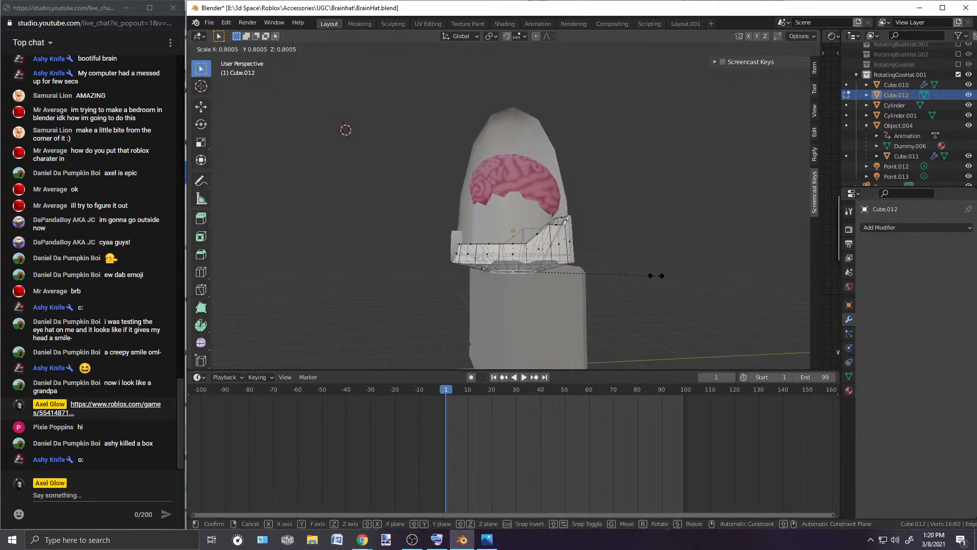
{"action": "left_click", "coordinate": [652, 276]}
Step: Lower the ring's narrowed bottom face by about 0.069 m along Z
{"action": "scroll", "coordinate": [598, 245], "scroll_direction": "up", "scroll_amount": 3}
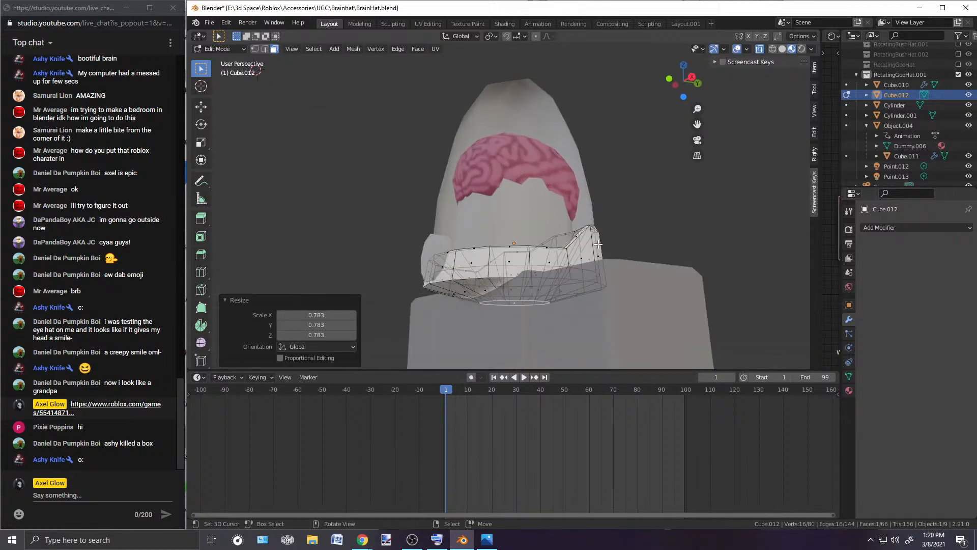
{"action": "key", "text": "g"}
{"action": "key", "text": "z"}
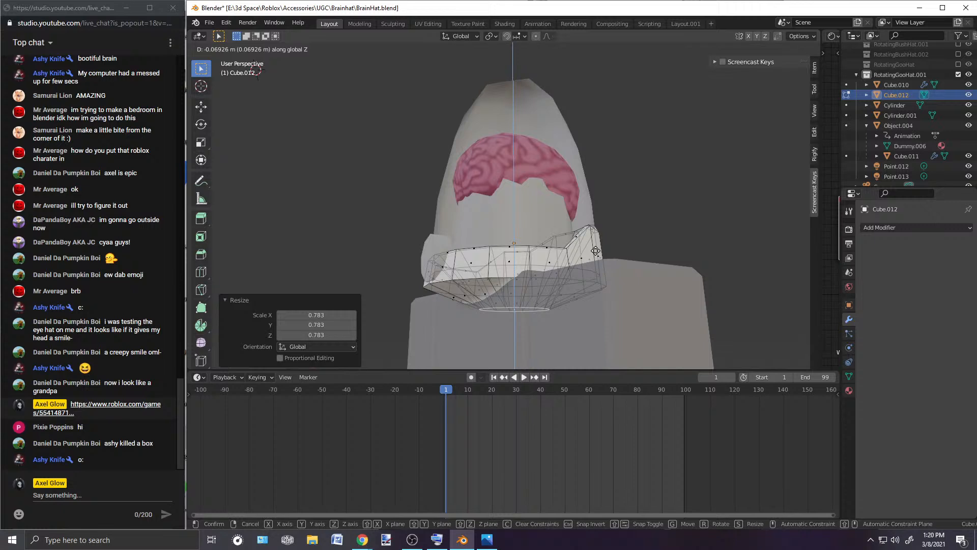
{"action": "left_click", "coordinate": [596, 251]}
{"action": "middle_click_drag", "start_coordinate": [595, 251], "coordinate": [596, 249]}
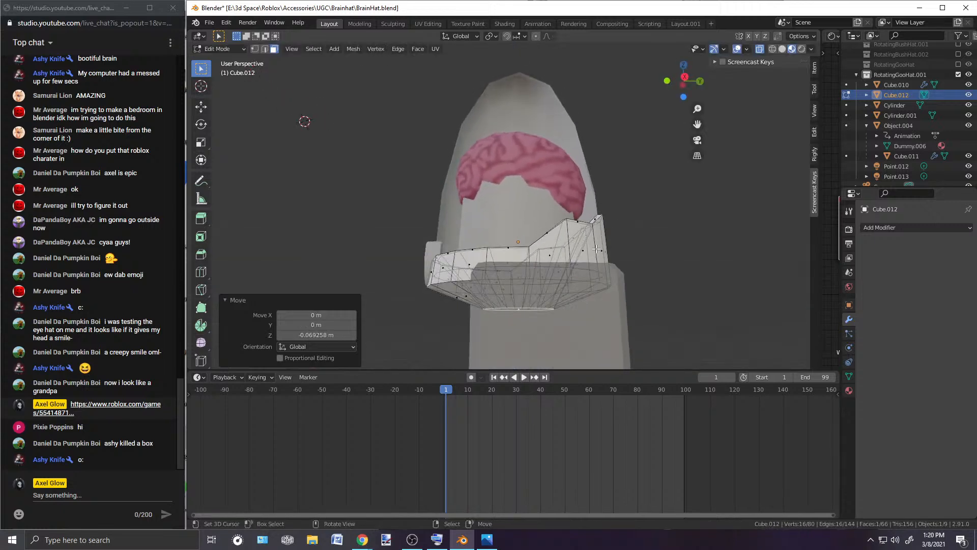
Step: Raise the ring's bottom face by about 0.037 m along Z, return to Object Mode and deselect the ring
{"action": "key", "text": "g"}
{"action": "key", "text": "z"}
{"action": "left_click", "coordinate": [579, 246]}
{"action": "middle_click_drag", "start_coordinate": [579, 246], "coordinate": [550, 266]}
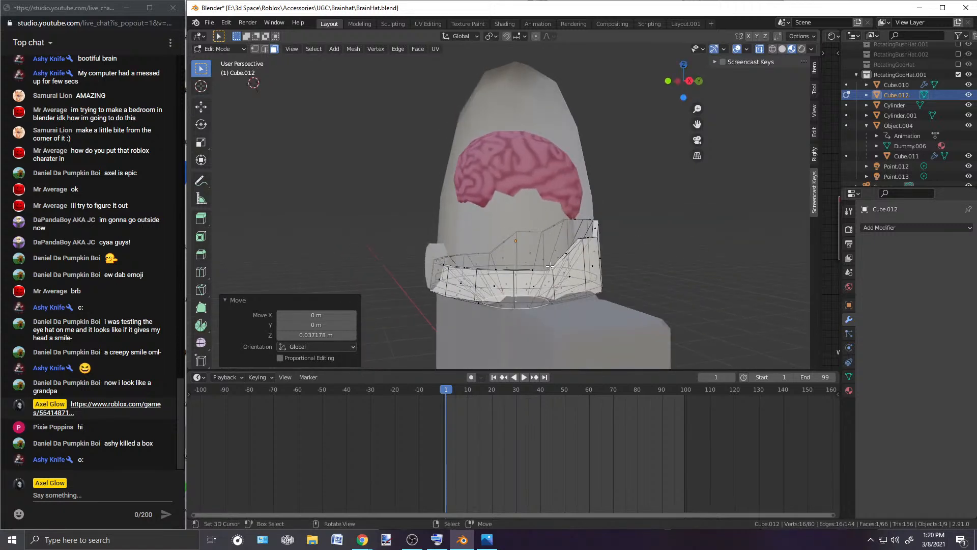
{"action": "scroll", "coordinate": [550, 265], "scroll_direction": "down", "scroll_amount": 2}
{"action": "left_click", "coordinate": [219, 49]}
{"action": "left_click", "coordinate": [219, 57]}
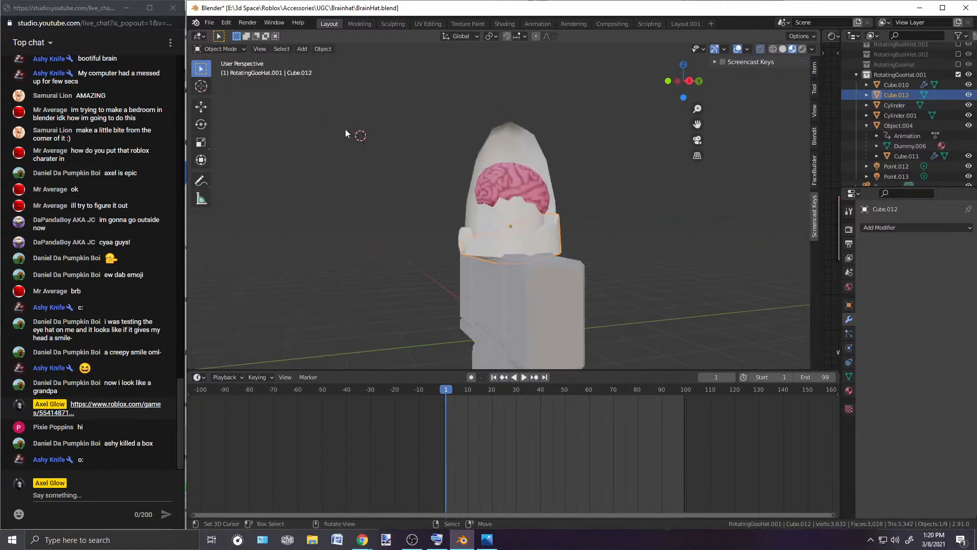
{"action": "left_click", "coordinate": [363, 306]}
Step: Select the inner cylinder beneath the brain and open it in Edit Mode
{"action": "middle_click_drag", "start_coordinate": [368, 308], "coordinate": [582, 312]}
{"action": "scroll", "coordinate": [537, 306], "scroll_direction": "up", "scroll_amount": 2}
{"action": "scroll", "coordinate": [454, 313], "scroll_direction": "up", "scroll_amount": 2}
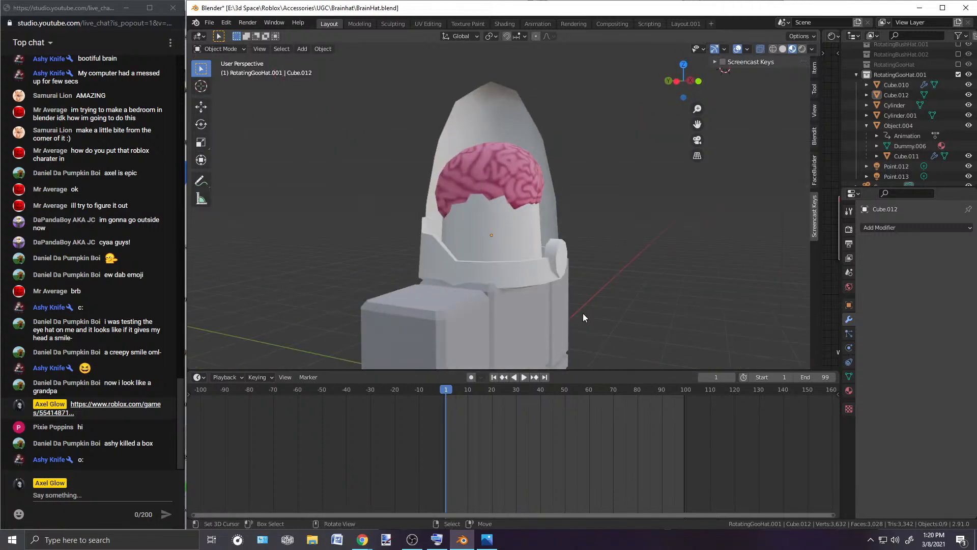
{"action": "scroll", "coordinate": [582, 313], "scroll_direction": "up", "scroll_amount": 2}
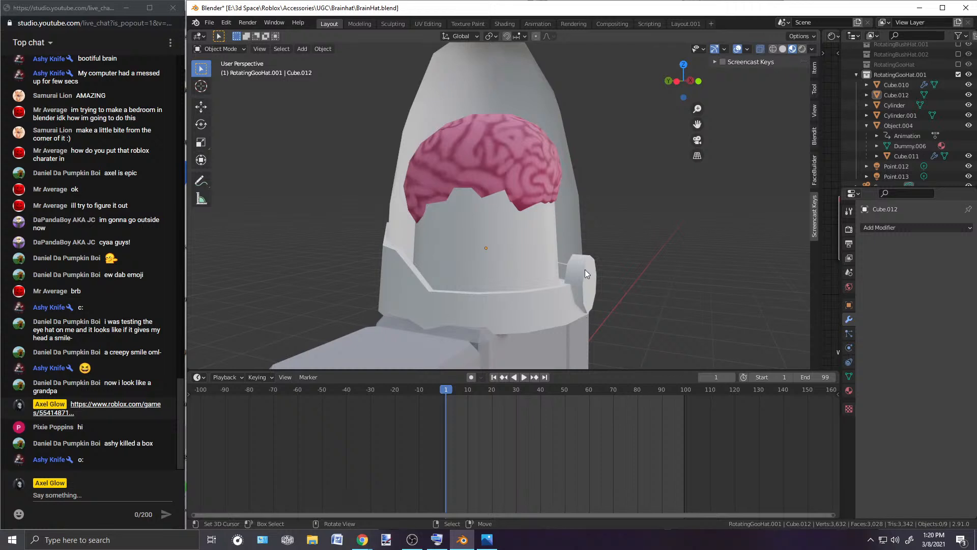
{"action": "left_click", "coordinate": [523, 227]}
{"action": "left_click", "coordinate": [229, 49]}
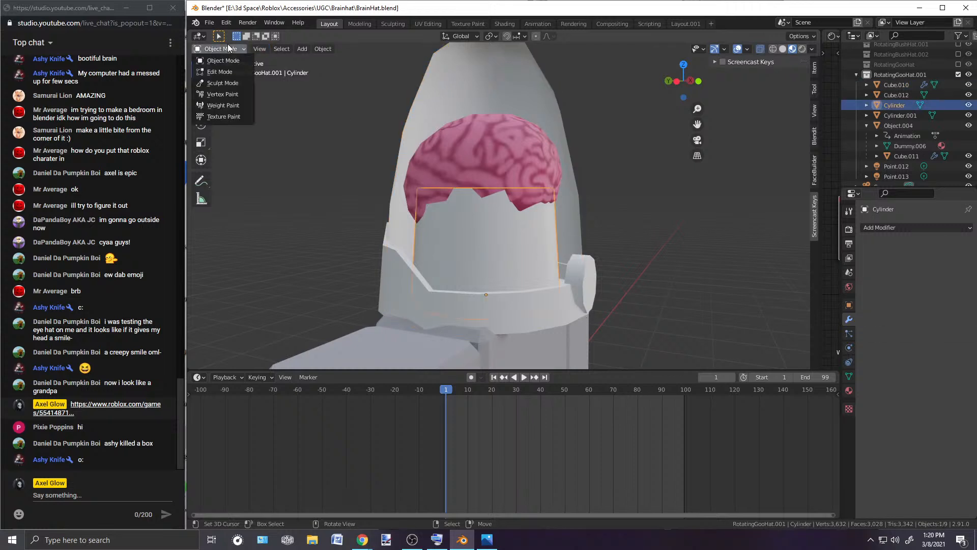
{"action": "left_click", "coordinate": [208, 72]}
{"action": "middle_click_drag", "start_coordinate": [531, 191], "coordinate": [526, 272]}
{"action": "scroll", "coordinate": [484, 208], "scroll_direction": "down", "scroll_amount": 2}
{"action": "scroll", "coordinate": [466, 203], "scroll_direction": "up", "scroll_amount": 2}
{"action": "middle_click_drag", "start_coordinate": [406, 253], "coordinate": [411, 287]}
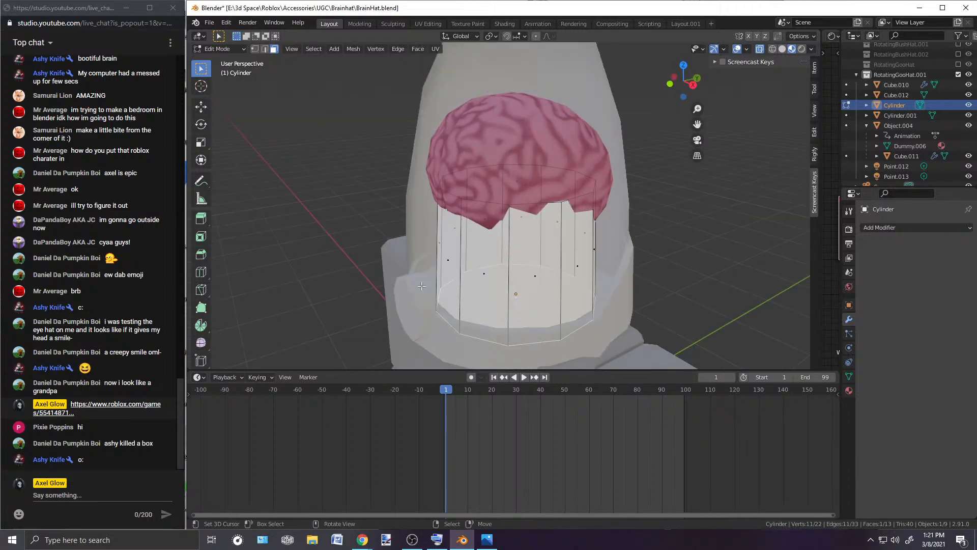
Step: Select the full loop of side faces around the inner cylinder
{"action": "left_click", "coordinate": [482, 265]}
{"action": "middle_click_drag", "start_coordinate": [482, 265], "coordinate": [407, 243]}
{"action": "left_click", "coordinate": [509, 254], "text": "shift"}
{"action": "left_click", "coordinate": [399, 242], "text": "alt"}
{"action": "middle_click_drag", "start_coordinate": [615, 237], "coordinate": [580, 270]}
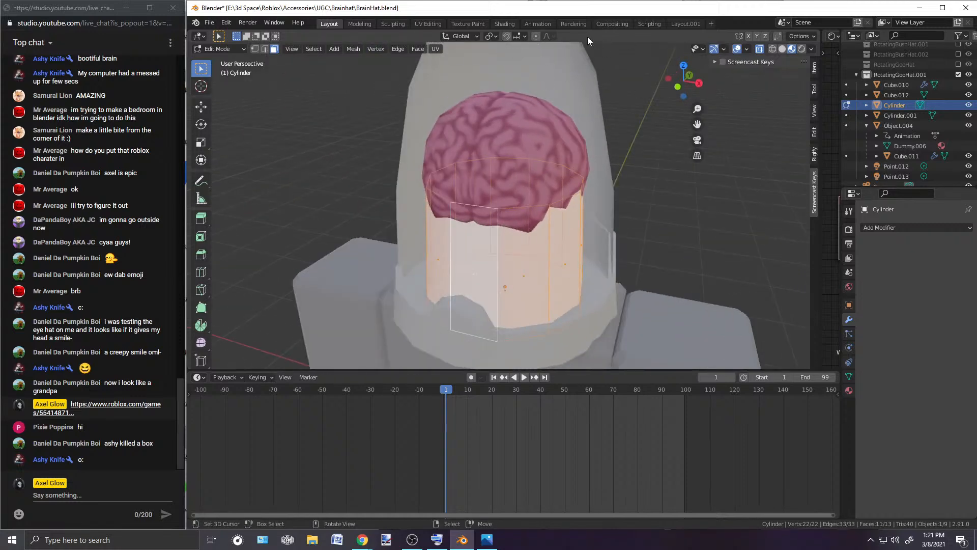
Step: Switch to the UV Editing workspace for the inner cylinder's selected side faces
{"action": "left_click", "coordinate": [456, 23]}
{"action": "left_click", "coordinate": [422, 23]}
{"action": "scroll", "coordinate": [647, 215], "scroll_direction": "down", "scroll_amount": 5}
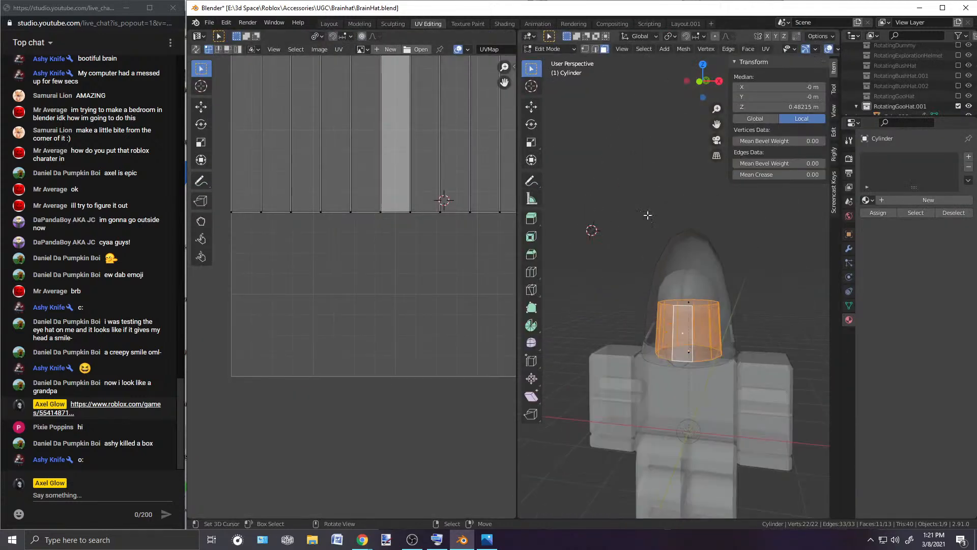
Step: Try unwrapping the inner cylinder's side faces without new seams and undo the unwrap
{"action": "left_click", "coordinate": [770, 49]}
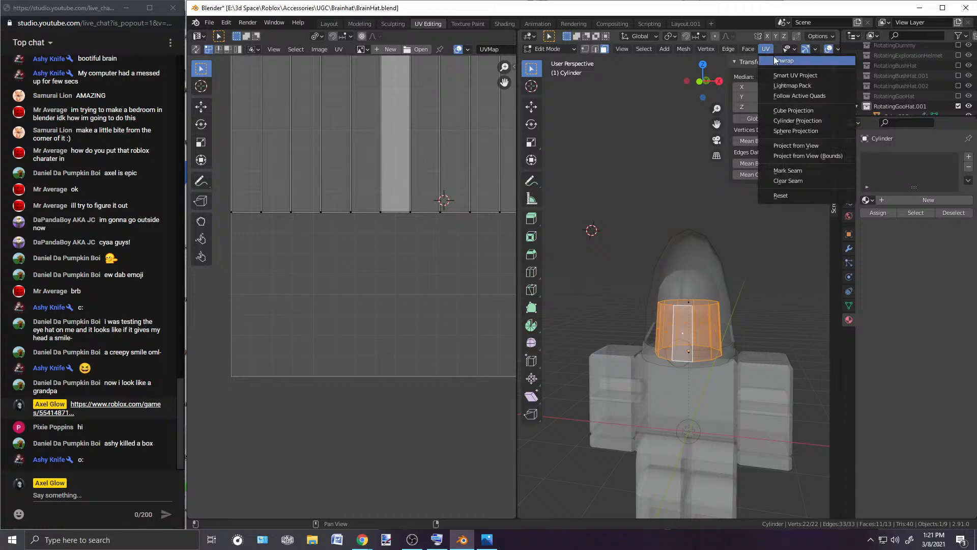
{"action": "left_click", "coordinate": [773, 56]}
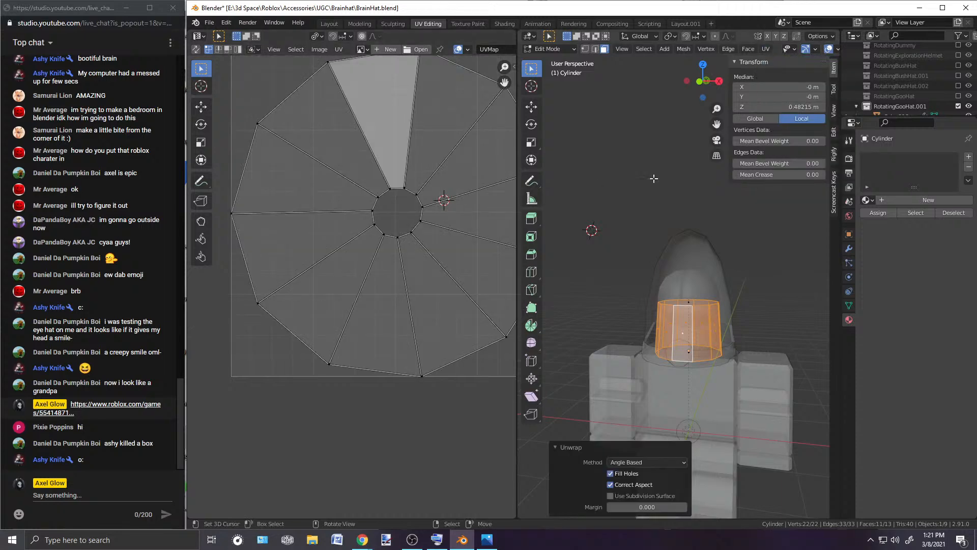
{"action": "key", "text": "ctrl+z"}
Step: Mark seams on the inner cylinder's selected side faces and unwrap them with the Angle Based method
{"action": "left_click", "coordinate": [770, 49]}
{"action": "left_click", "coordinate": [779, 174]}
{"action": "left_click", "coordinate": [765, 49]}
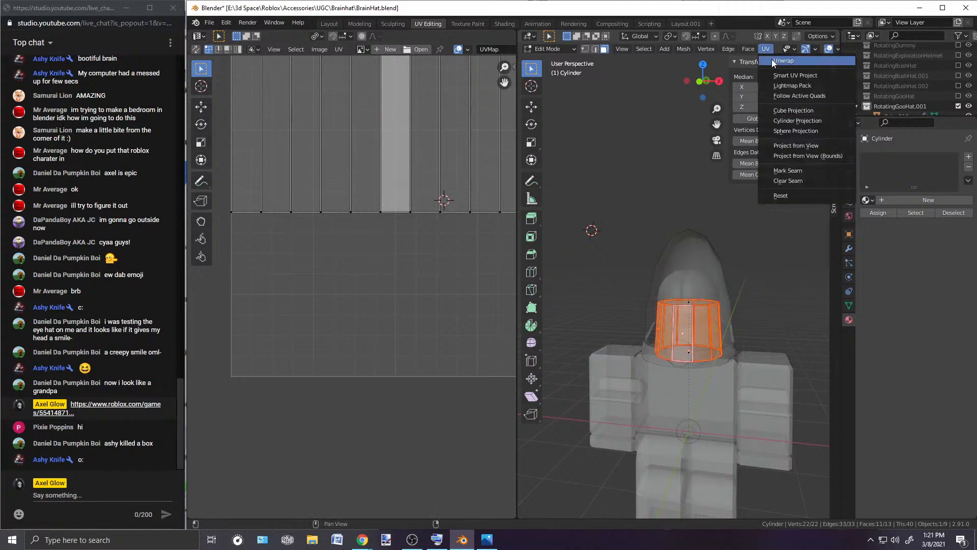
{"action": "left_click", "coordinate": [771, 60]}
{"action": "scroll", "coordinate": [405, 257], "scroll_direction": "down", "scroll_amount": 4}
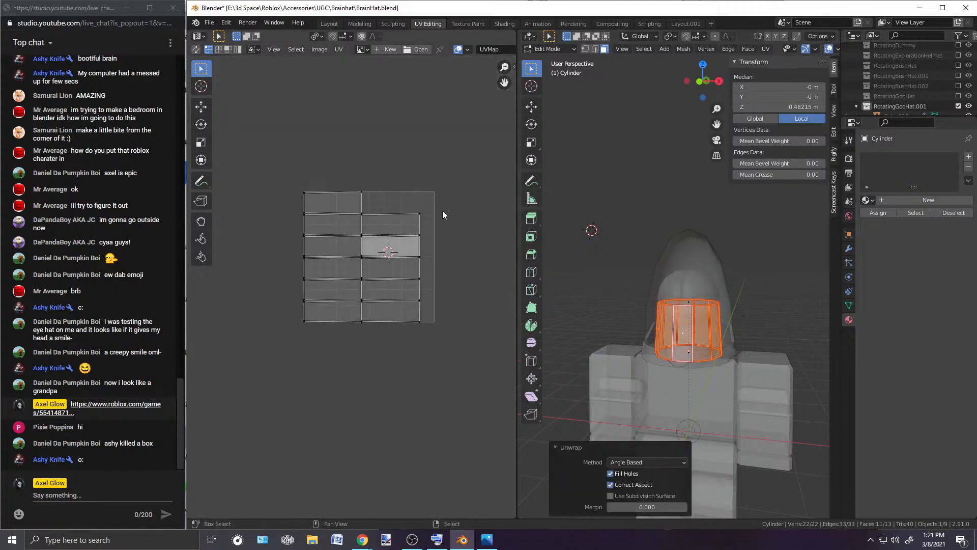
{"action": "scroll", "coordinate": [379, 226], "scroll_direction": "up", "scroll_amount": 3}
{"action": "scroll", "coordinate": [414, 243], "scroll_direction": "up", "scroll_amount": 2}
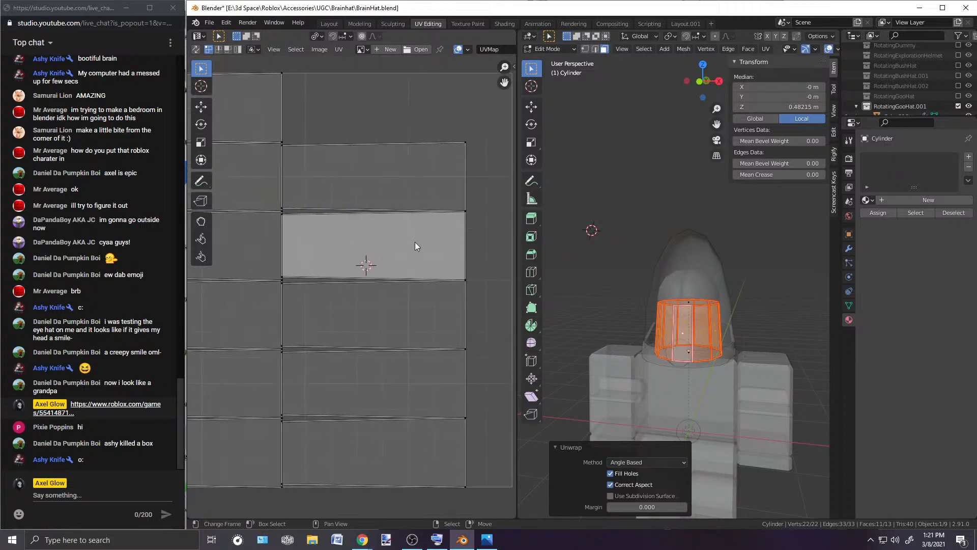
{"action": "scroll", "coordinate": [414, 242], "scroll_direction": "down", "scroll_amount": 3}
{"action": "scroll", "coordinate": [421, 251], "scroll_direction": "up", "scroll_amount": 2}
{"action": "scroll", "coordinate": [386, 220], "scroll_direction": "up", "scroll_amount": 1}
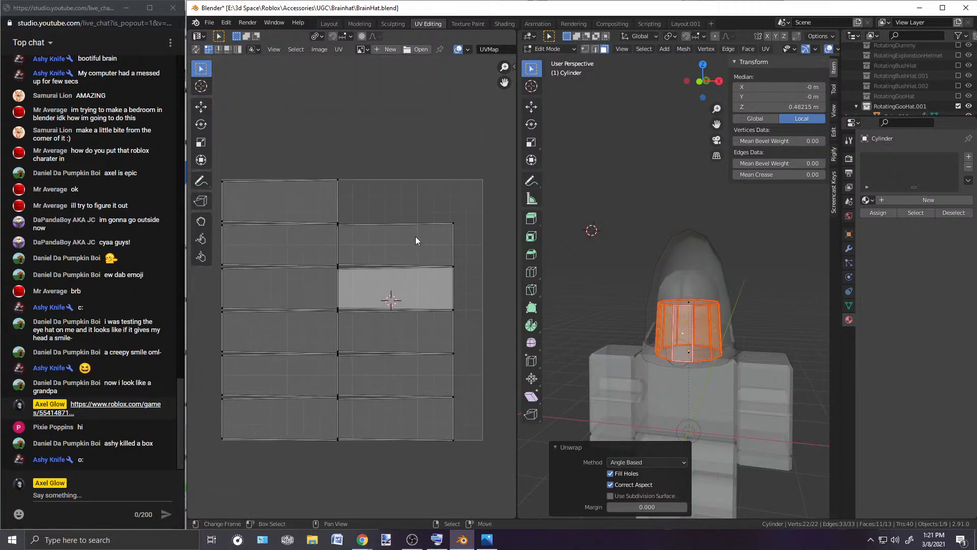
Step: Move the right column's uppermost UV island onto the left column's top island, about -0.44 in X and 0.166 in Y
{"action": "key", "text": "ctrl+z"}
{"action": "scroll", "coordinate": [379, 199], "scroll_direction": "up", "scroll_amount": 1}
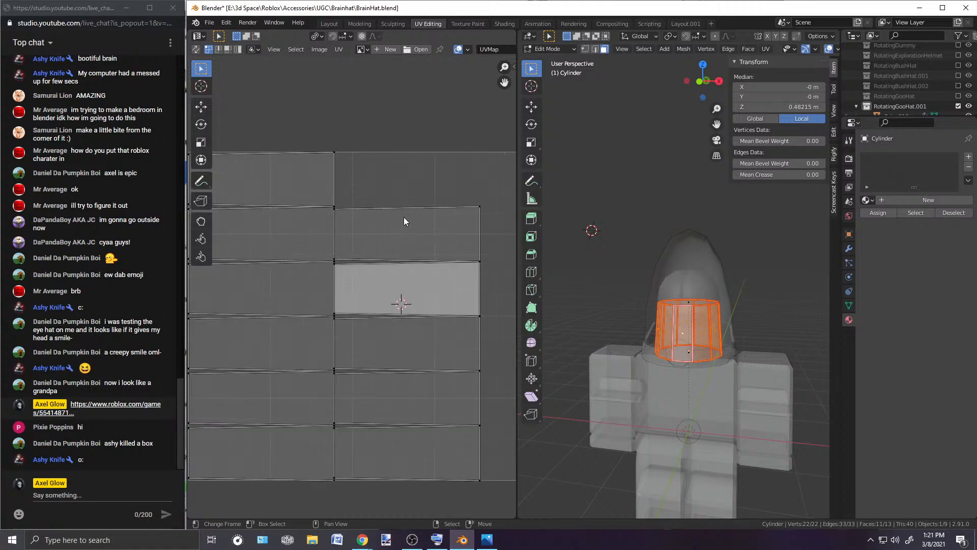
{"action": "key", "text": "l"}
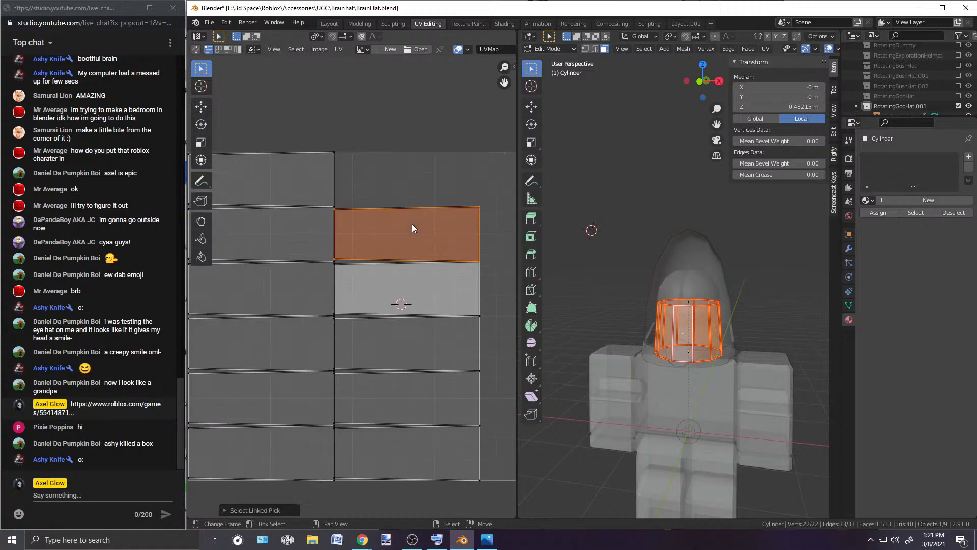
{"action": "scroll", "coordinate": [425, 217], "scroll_direction": "up", "scroll_amount": 1}
{"action": "middle_click_drag", "start_coordinate": [426, 216], "coordinate": [504, 315]}
{"action": "key", "text": "g"}
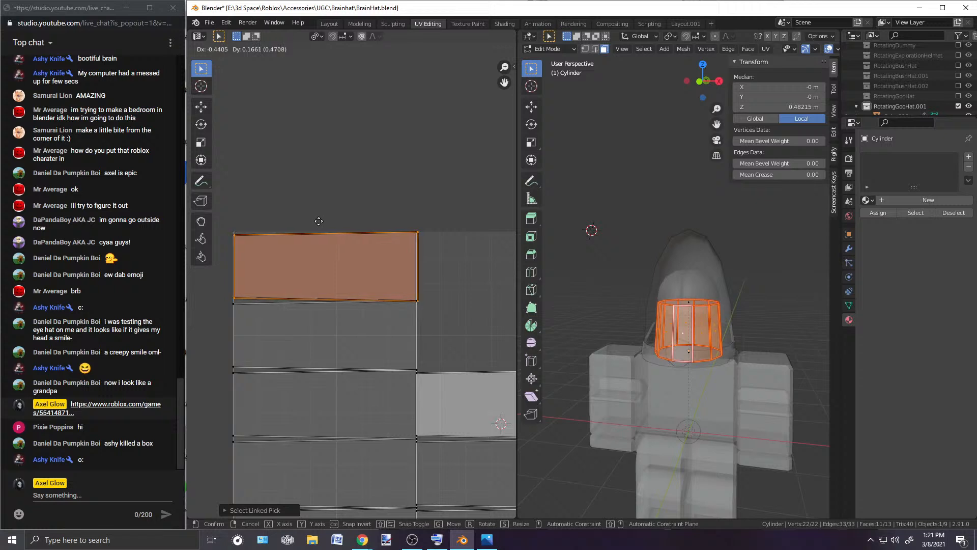
{"action": "left_click", "coordinate": [317, 221]}
Step: Move the highlighted right-column UV island onto the top-left stack, about -0.443 in X and 0.331 in Y
{"action": "mouse_move", "coordinate": [499, 391]}
{"action": "middle_mouse_down"}
{"action": "mouse_move", "coordinate": [442, 269]}
{"action": "mouse_move", "coordinate": [476, 358]}
{"action": "mouse_move", "coordinate": [493, 373]}
{"action": "middle_mouse_up"}
{"action": "left_click", "coordinate": [441, 269]}
{"action": "key", "text": "l"}
{"action": "key", "text": "g"}
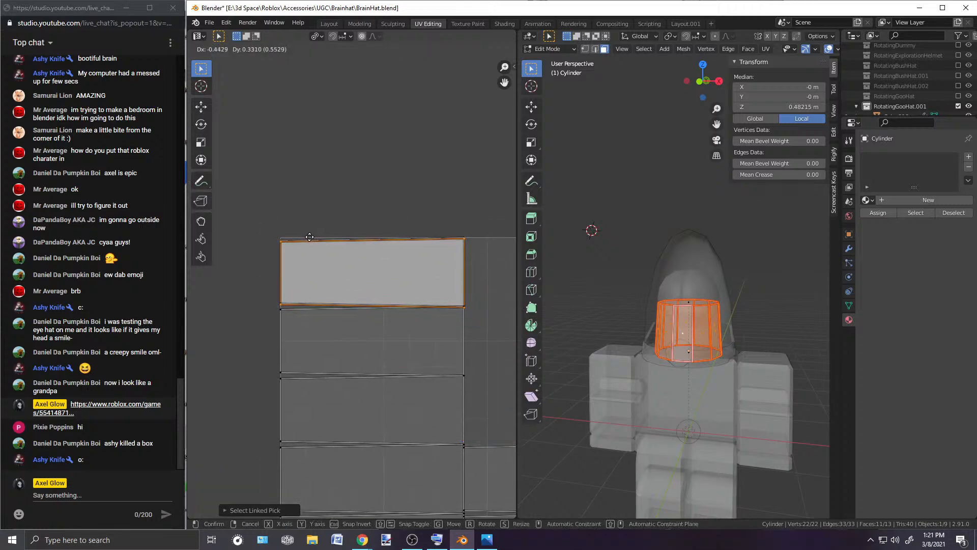
{"action": "left_click", "coordinate": [309, 236]}
Step: Align the highlighted island with the stack's top-left corner, shifting it about -0.0005 in X and 0.0023 in Y
{"action": "scroll", "coordinate": [329, 250], "scroll_direction": "up", "scroll_amount": 5}
{"action": "middle_click_drag", "start_coordinate": [329, 251], "coordinate": [510, 282]}
{"action": "scroll", "coordinate": [429, 264], "scroll_direction": "up", "scroll_amount": 10}
{"action": "mouse_move", "coordinate": [390, 253]}
{"action": "middle_mouse_down"}
{"action": "mouse_move", "coordinate": [443, 200]}
{"action": "mouse_move", "coordinate": [373, 251]}
{"action": "middle_mouse_up"}
{"action": "scroll", "coordinate": [373, 250], "scroll_direction": "up", "scroll_amount": 4}
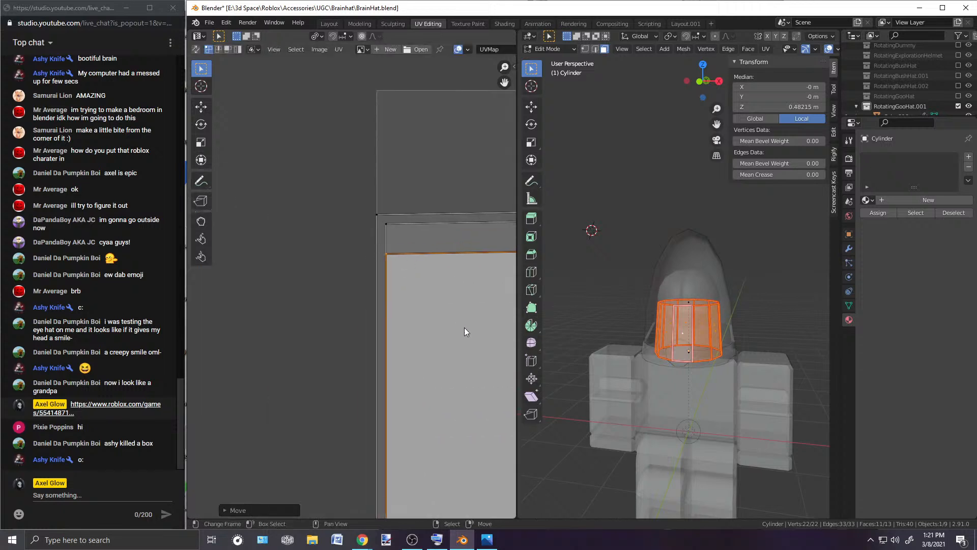
{"action": "key", "text": "g"}
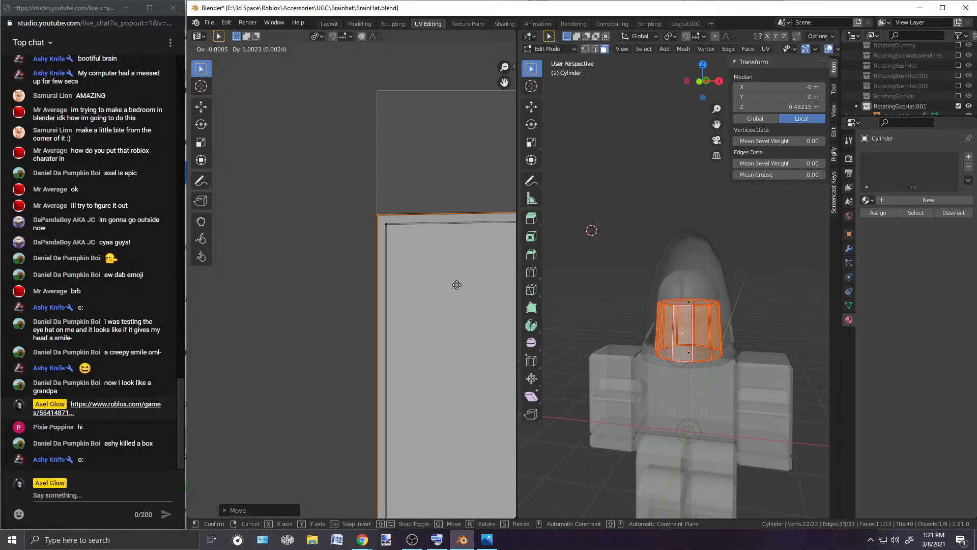
{"action": "left_click", "coordinate": [456, 285]}
Step: Shift the first stacked UV island about -0.0005 in X and 0.0005 in Y to match the stack's corner
{"action": "key", "text": "alt+a"}
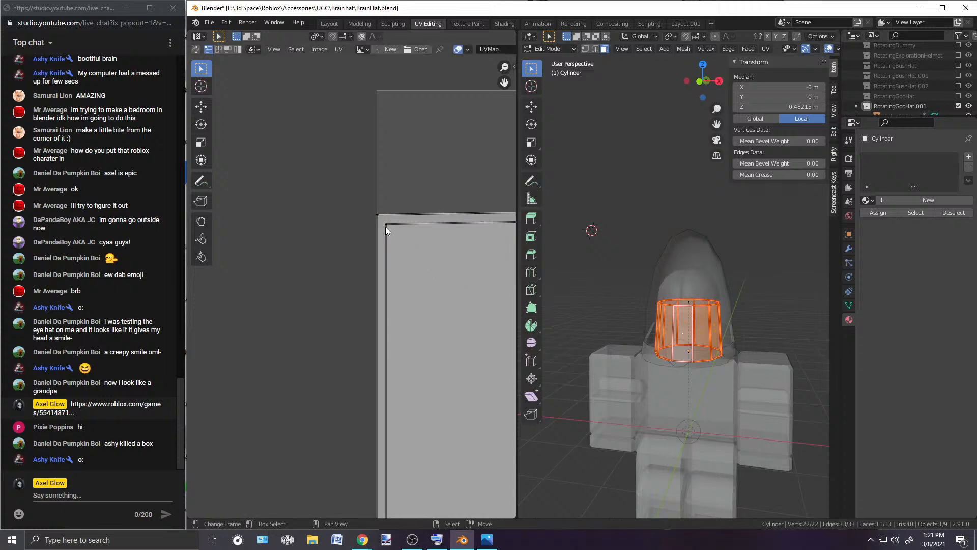
{"action": "key", "text": "l"}
{"action": "key", "text": "g"}
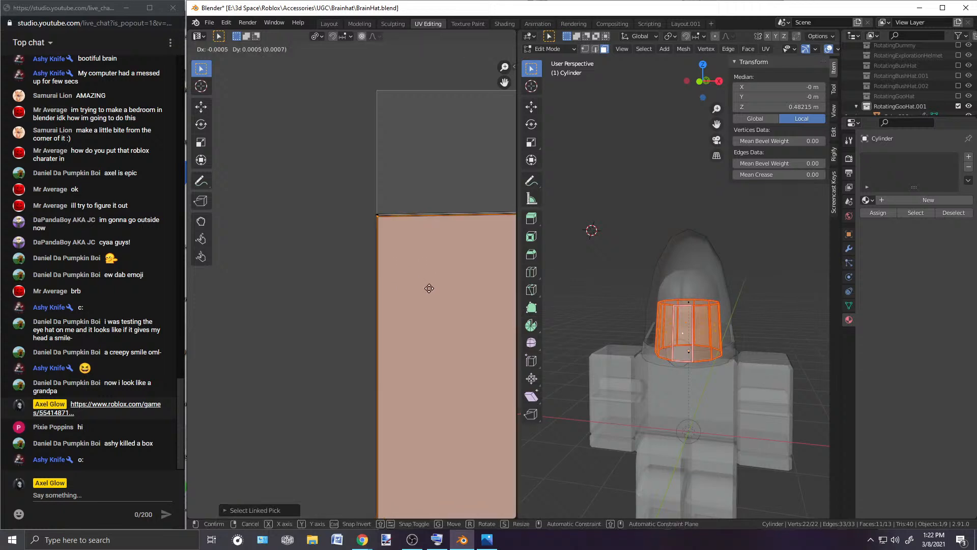
{"action": "left_click", "coordinate": [429, 287]}
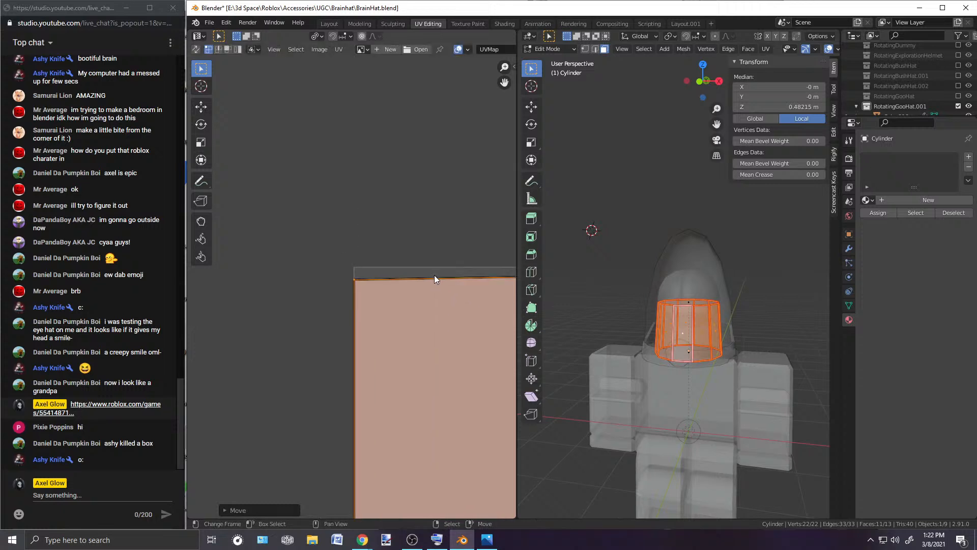
{"action": "scroll", "coordinate": [433, 278], "scroll_direction": "down", "scroll_amount": 5}
Step: Select the uppermost remaining island of the right column and move it onto the top-left stack
{"action": "key", "text": "alt+a"}
{"action": "middle_click_drag", "start_coordinate": [501, 372], "coordinate": [487, 386]}
{"action": "key", "text": "l"}
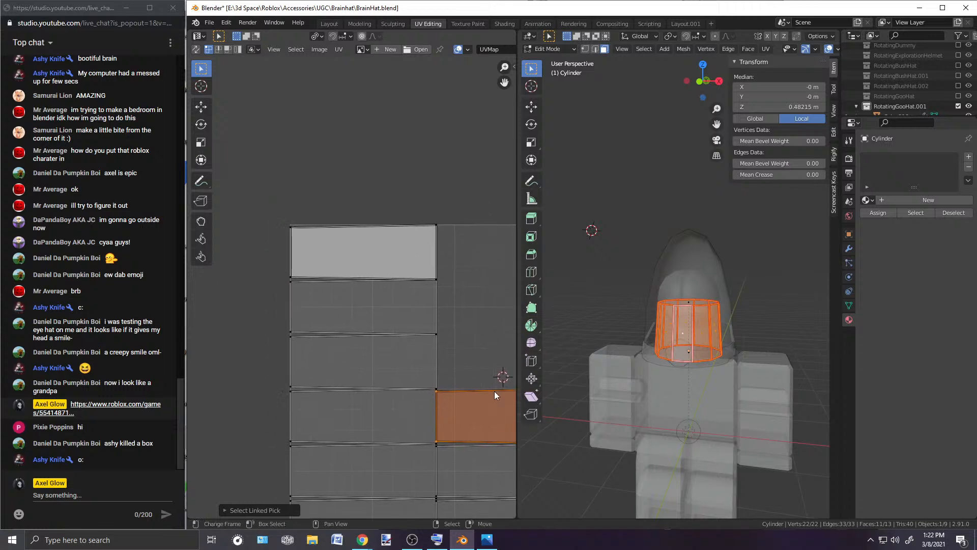
{"action": "key", "text": "g"}
{"action": "left_click", "coordinate": [359, 254]}
{"action": "middle_click_drag", "start_coordinate": [302, 209], "coordinate": [352, 243]}
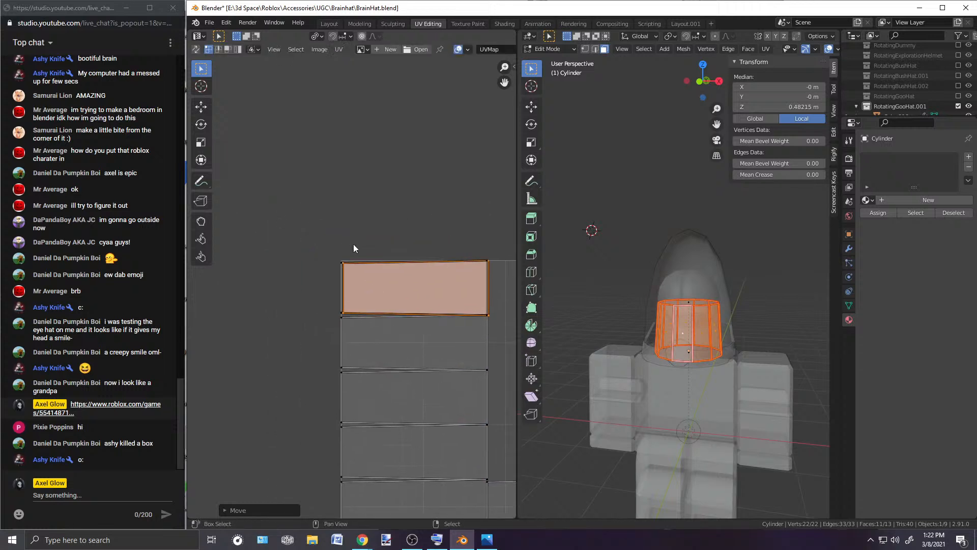
Step: Fine-align the third moved island with the stack's corner, about -0.0047 in X and 0.0008 in Y
{"action": "scroll", "coordinate": [353, 240], "scroll_direction": "up", "scroll_amount": 7}
{"action": "scroll", "coordinate": [358, 235], "scroll_direction": "up", "scroll_amount": 1}
{"action": "middle_click_drag", "start_coordinate": [309, 192], "coordinate": [375, 339]}
{"action": "scroll", "coordinate": [371, 309], "scroll_direction": "up", "scroll_amount": 8}
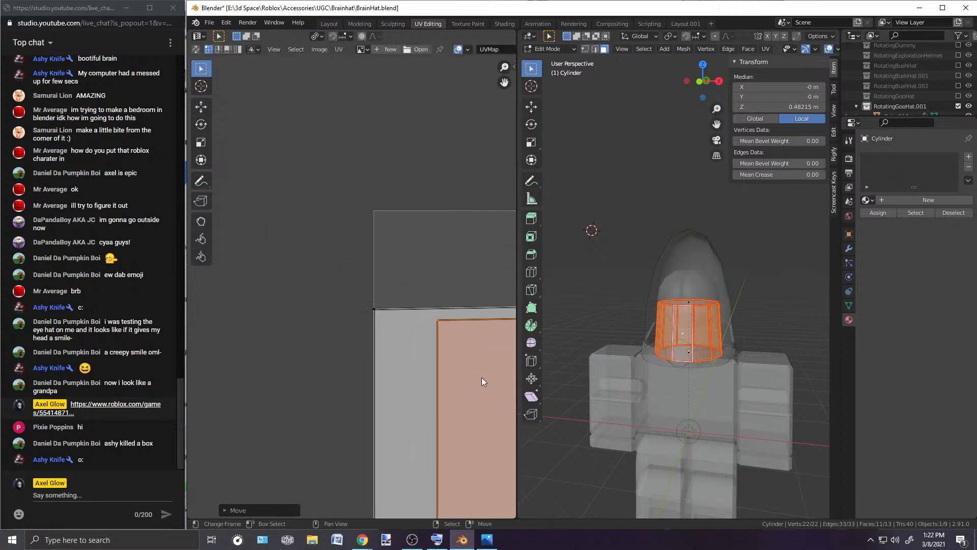
{"action": "key", "text": "g"}
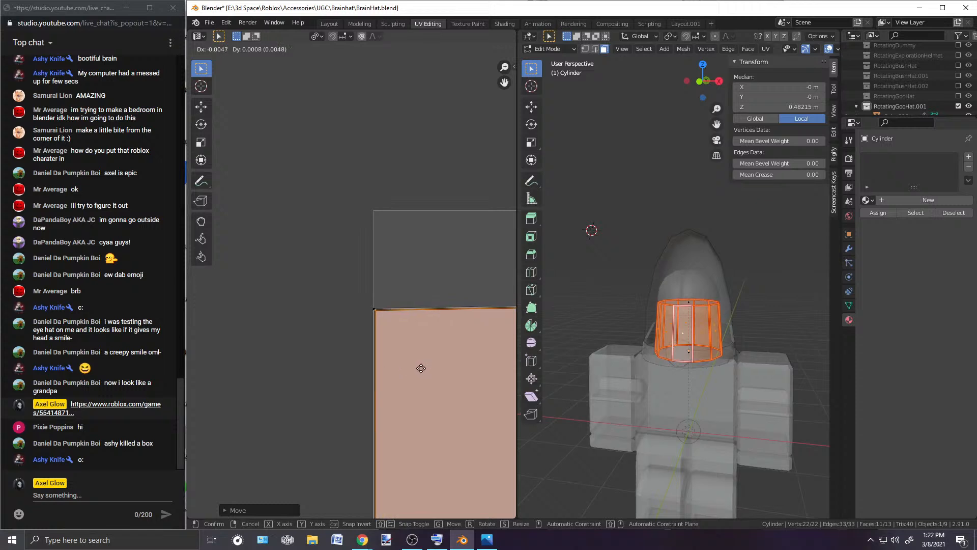
{"action": "left_click", "coordinate": [421, 367]}
{"action": "scroll", "coordinate": [420, 349], "scroll_direction": "down", "scroll_amount": 5}
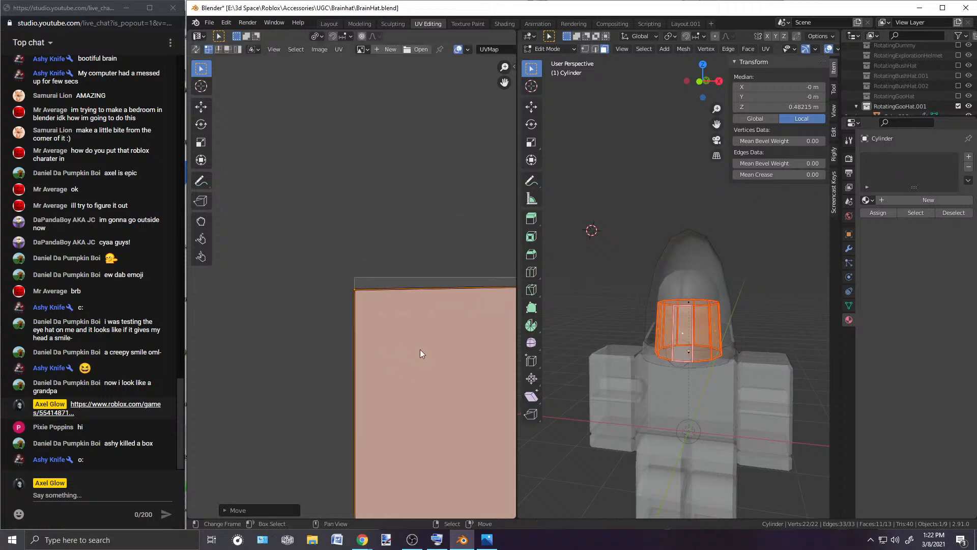
Step: Examine the cylinder's side faces one by one to see which UV island each face uses
{"action": "scroll", "coordinate": [379, 330], "scroll_direction": "down", "scroll_amount": 3}
{"action": "middle_click_drag", "start_coordinate": [451, 409], "coordinate": [431, 356]}
{"action": "key", "text": "l"}
{"action": "key", "text": "alt+a"}
{"action": "key", "text": "l"}
{"action": "key", "text": "alt+a"}
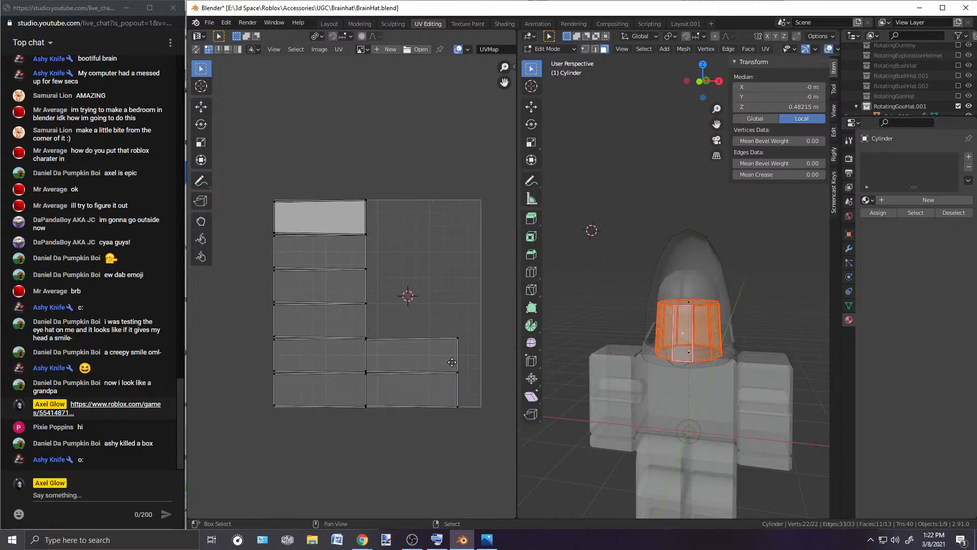
{"action": "scroll", "coordinate": [423, 334], "scroll_direction": "up", "scroll_amount": 3}
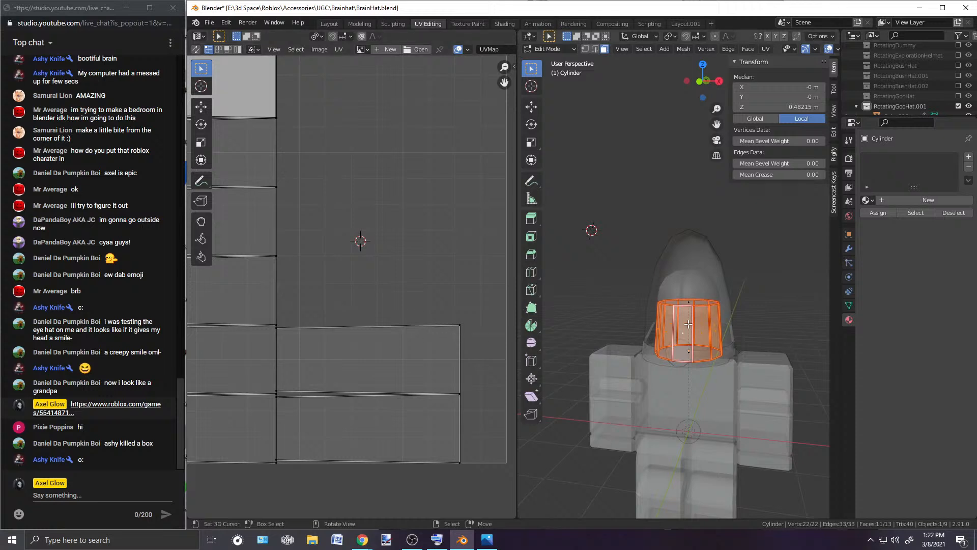
{"action": "scroll", "coordinate": [688, 324], "scroll_direction": "up", "scroll_amount": 2}
{"action": "key", "text": "alt+a"}
{"action": "left_click", "coordinate": [692, 352]}
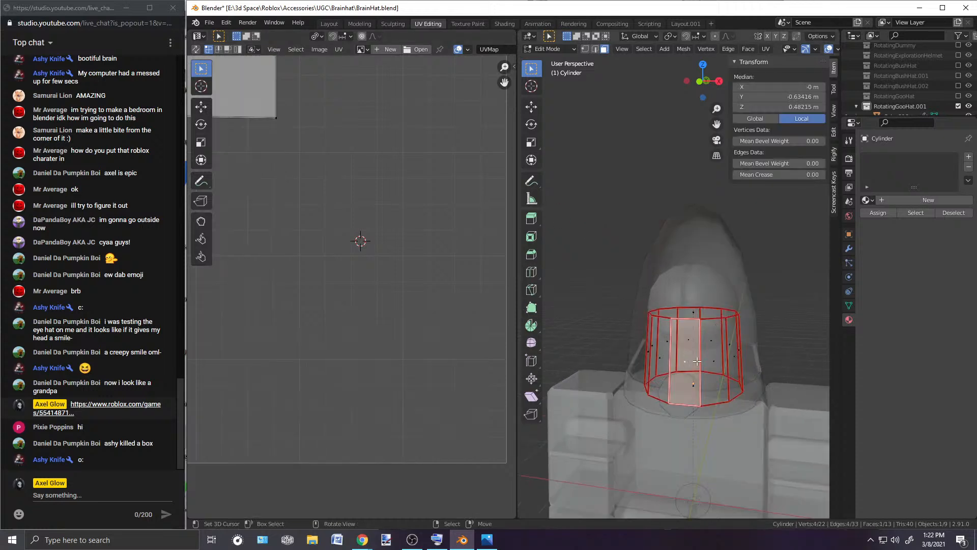
{"action": "left_click", "coordinate": [708, 365]}
{"action": "middle_click_drag", "start_coordinate": [708, 364], "coordinate": [686, 356]}
{"action": "left_click", "coordinate": [685, 356]}
{"action": "left_click", "coordinate": [717, 359]}
{"action": "middle_click_drag", "start_coordinate": [748, 352], "coordinate": [625, 345]}
{"action": "left_click", "coordinate": [683, 356]}
{"action": "left_click", "coordinate": [699, 352]}
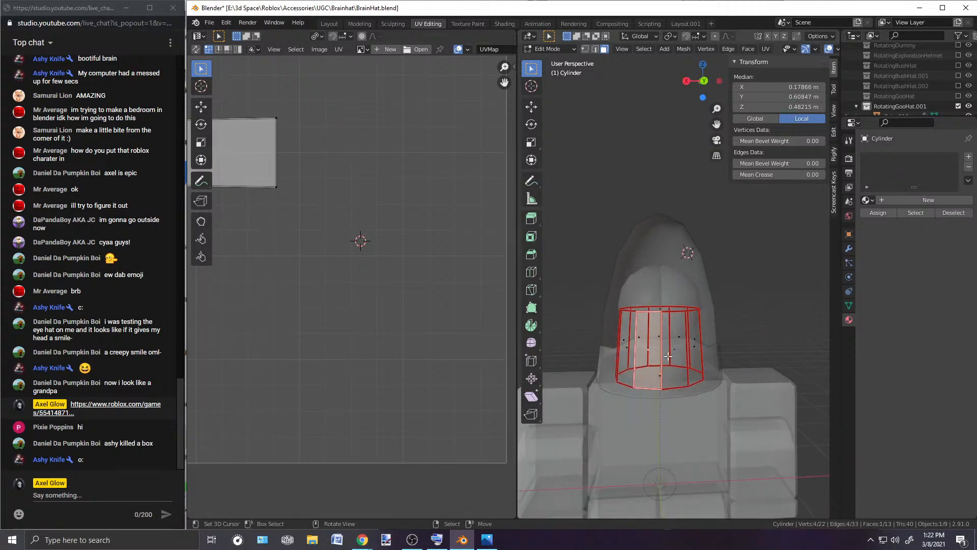
{"action": "left_click", "coordinate": [672, 354]}
{"action": "left_click", "coordinate": [690, 348]}
{"action": "mouse_move", "coordinate": [723, 337]}
{"action": "middle_mouse_down"}
{"action": "mouse_move", "coordinate": [663, 322]}
{"action": "mouse_move", "coordinate": [735, 345]}
{"action": "mouse_move", "coordinate": [704, 351]}
{"action": "mouse_move", "coordinate": [710, 345]}
{"action": "middle_mouse_up"}
{"action": "left_click", "coordinate": [703, 346]}
Step: Isolate the side face using the bottom-right UV island and move that island near the top-left corner of the UV space
{"action": "left_click", "coordinate": [718, 348]}
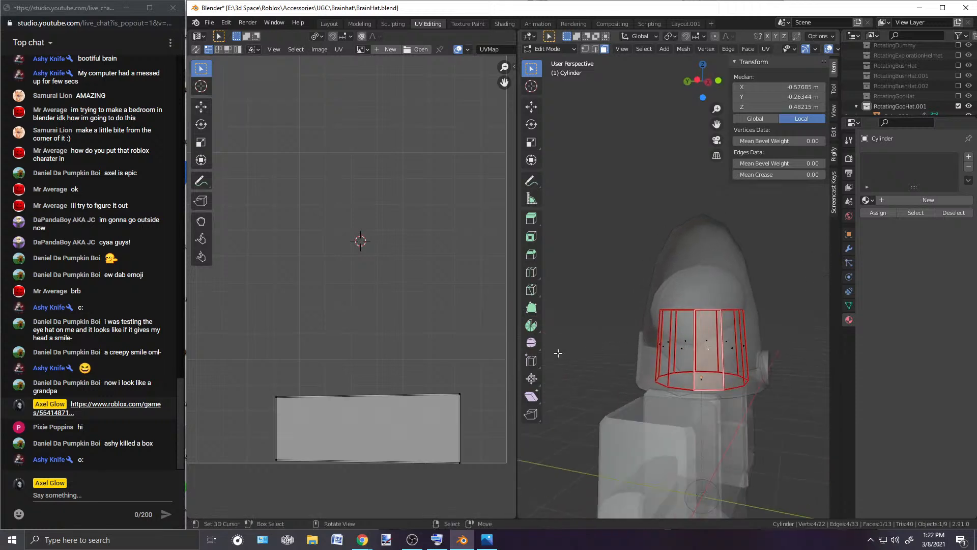
{"action": "scroll", "coordinate": [402, 350], "scroll_direction": "down", "scroll_amount": 2}
{"action": "key", "text": "a"}
{"action": "middle_click_drag", "start_coordinate": [332, 315], "coordinate": [424, 375]}
{"action": "key", "text": "g"}
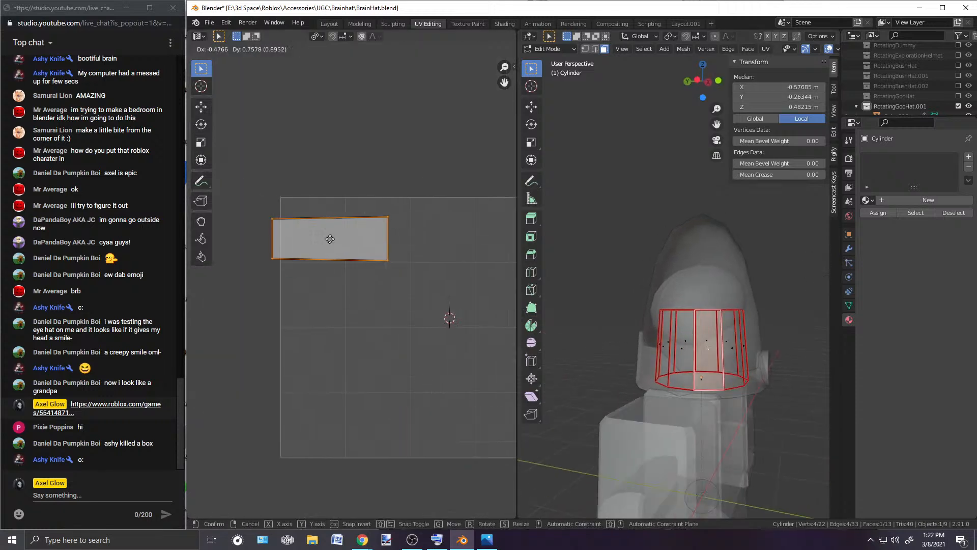
{"action": "left_click", "coordinate": [346, 231]}
Step: Show the UVs of all the cylinder's faces and align the moved island with the stack, about -0.034 in X and 0.048 in Y
{"action": "key", "text": "a"}
{"action": "scroll", "coordinate": [390, 277], "scroll_direction": "up", "scroll_amount": 5}
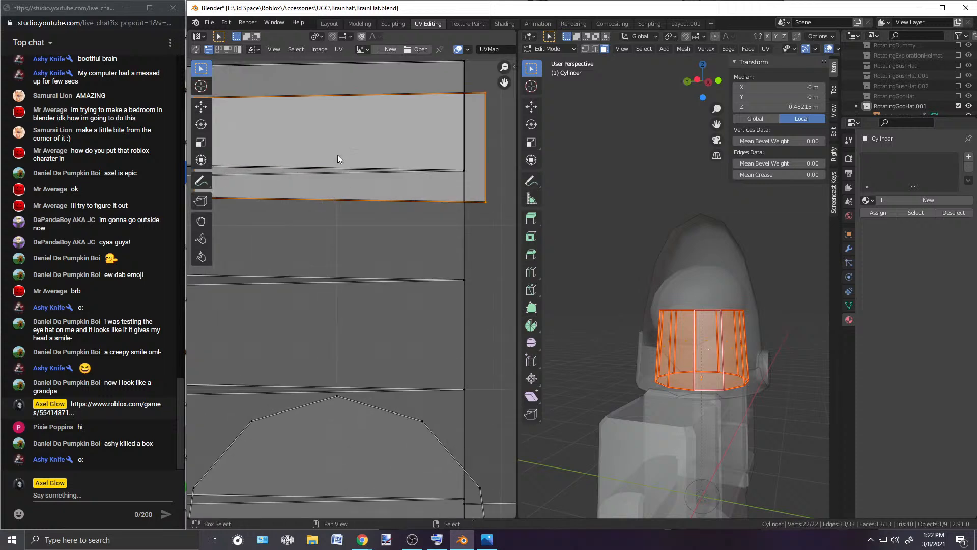
{"action": "middle_click_drag", "start_coordinate": [338, 168], "coordinate": [465, 365]}
{"action": "scroll", "coordinate": [437, 353], "scroll_direction": "up", "scroll_amount": 2}
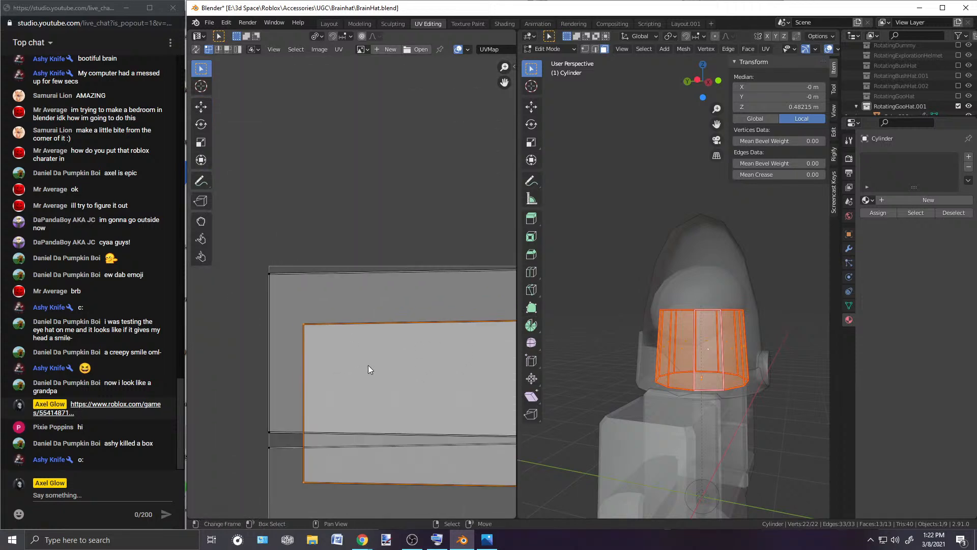
{"action": "key", "text": "g"}
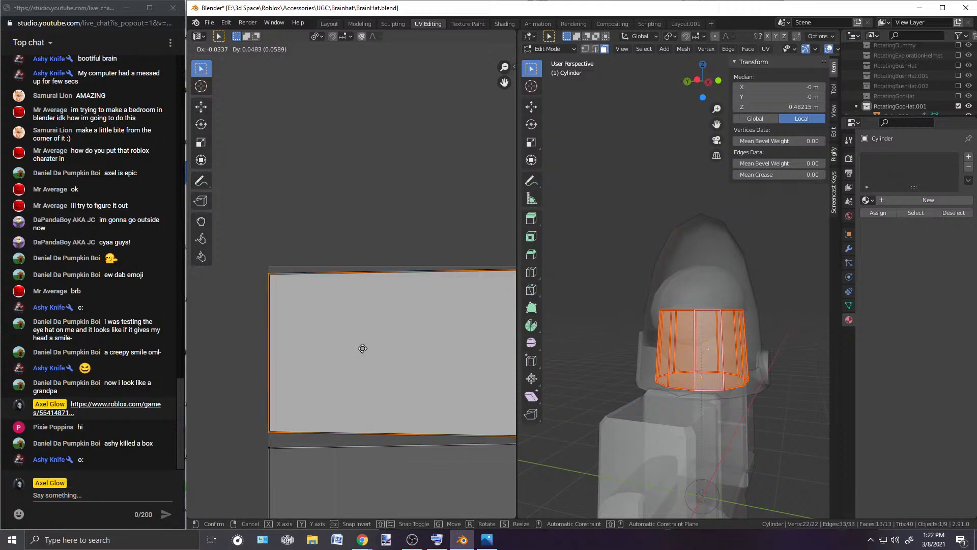
{"action": "left_click", "coordinate": [362, 348]}
Step: Select the last side-face island left in the right column and move it onto the top-left stack
{"action": "scroll", "coordinate": [361, 344], "scroll_direction": "down", "scroll_amount": 6}
{"action": "middle_click_drag", "start_coordinate": [415, 354], "coordinate": [403, 295]}
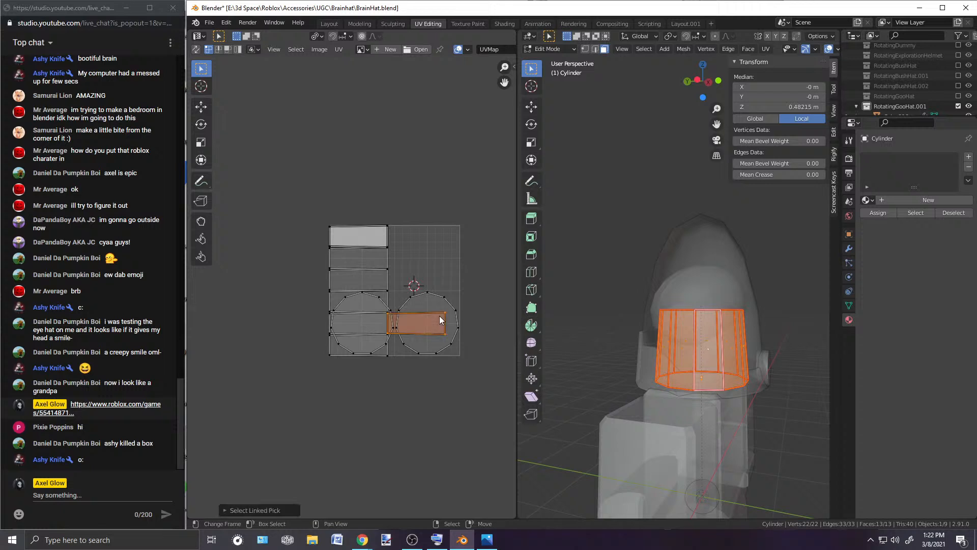
{"action": "scroll", "coordinate": [440, 320], "scroll_direction": "up", "scroll_amount": 4}
{"action": "key", "text": "g"}
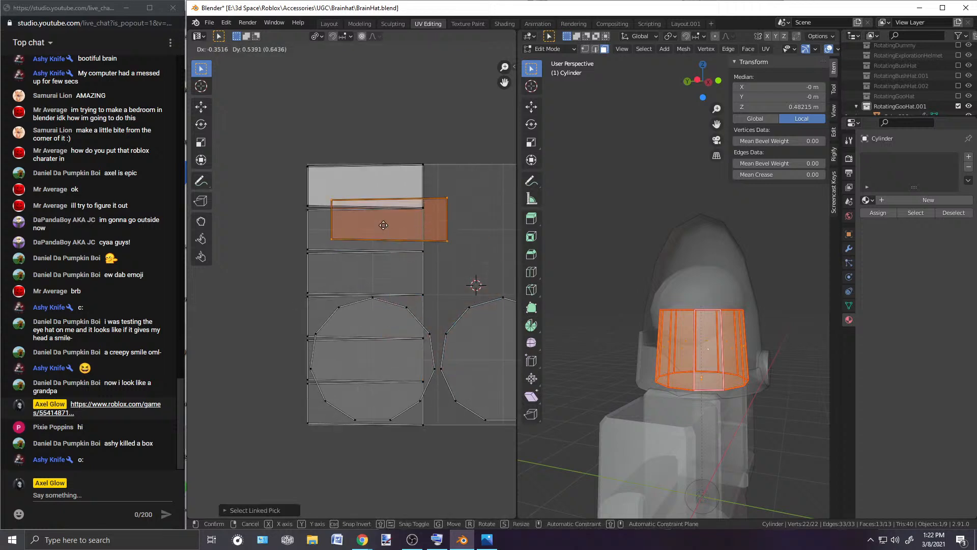
{"action": "left_click", "coordinate": [360, 192]}
Step: Fine-align the last right-column island with the stack's top-left corner and deselect it
{"action": "scroll", "coordinate": [362, 241], "scroll_direction": "up", "scroll_amount": 5}
{"action": "middle_click_drag", "start_coordinate": [351, 218], "coordinate": [397, 244]}
{"action": "key", "text": "g"}
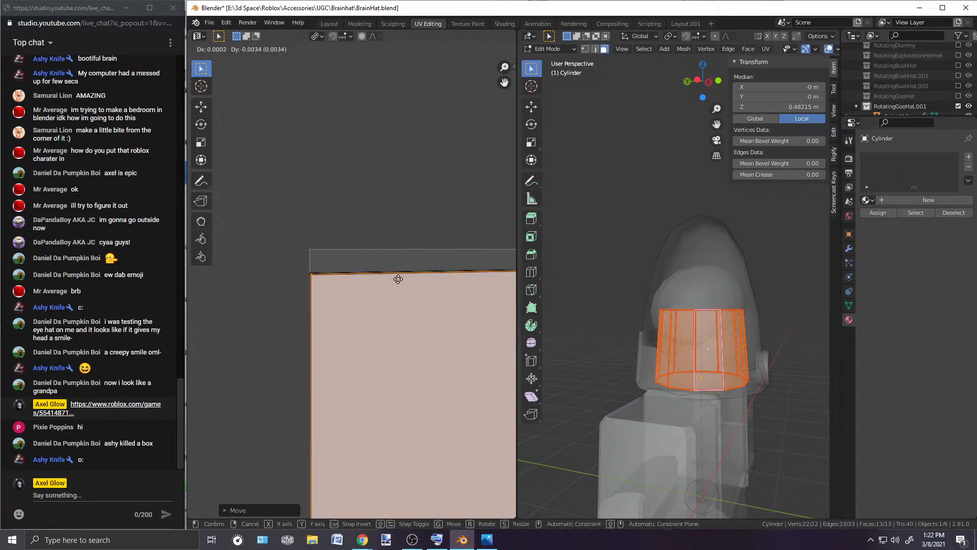
{"action": "left_click", "coordinate": [397, 278]}
{"action": "scroll", "coordinate": [388, 267], "scroll_direction": "down", "scroll_amount": 6}
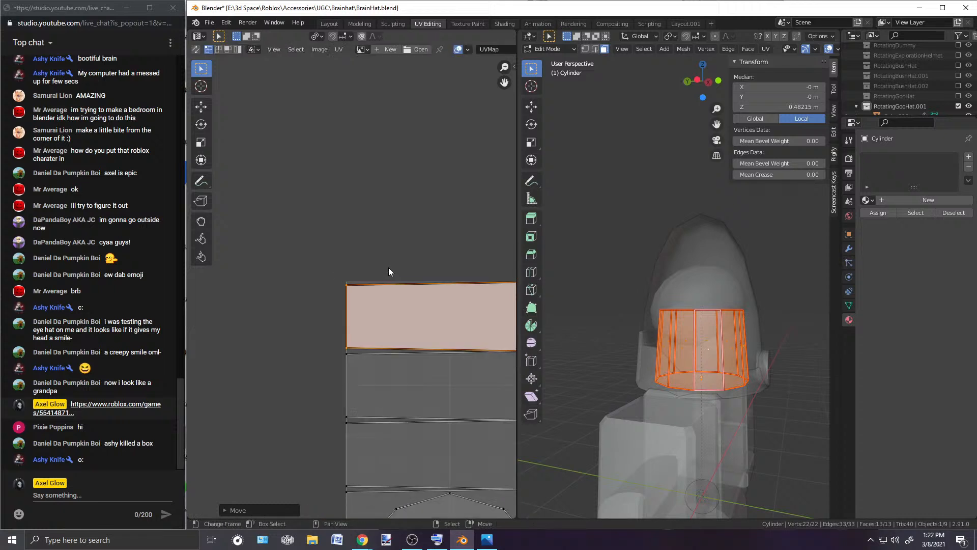
{"action": "left_click", "coordinate": [407, 262]}
{"action": "scroll", "coordinate": [407, 263], "scroll_direction": "up", "scroll_amount": 8}
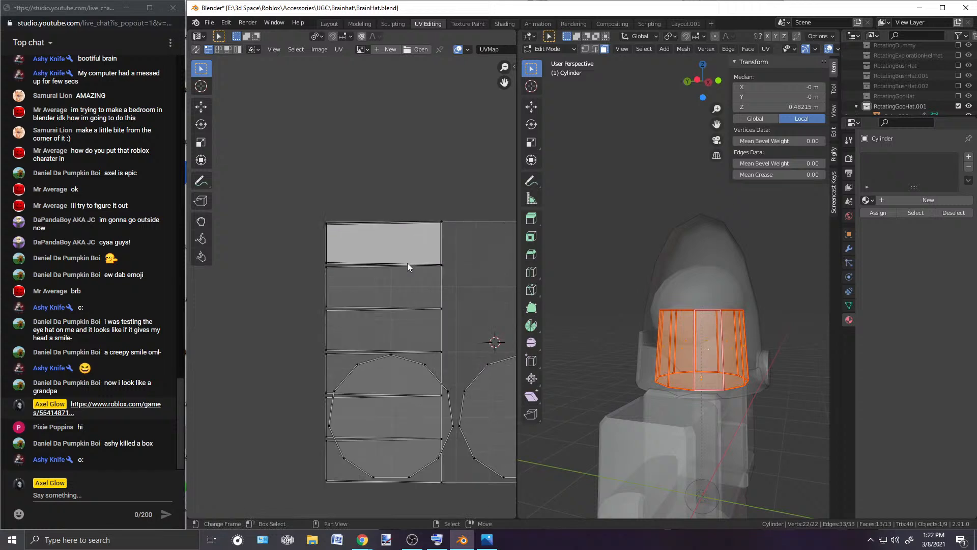
{"action": "key", "text": "l"}
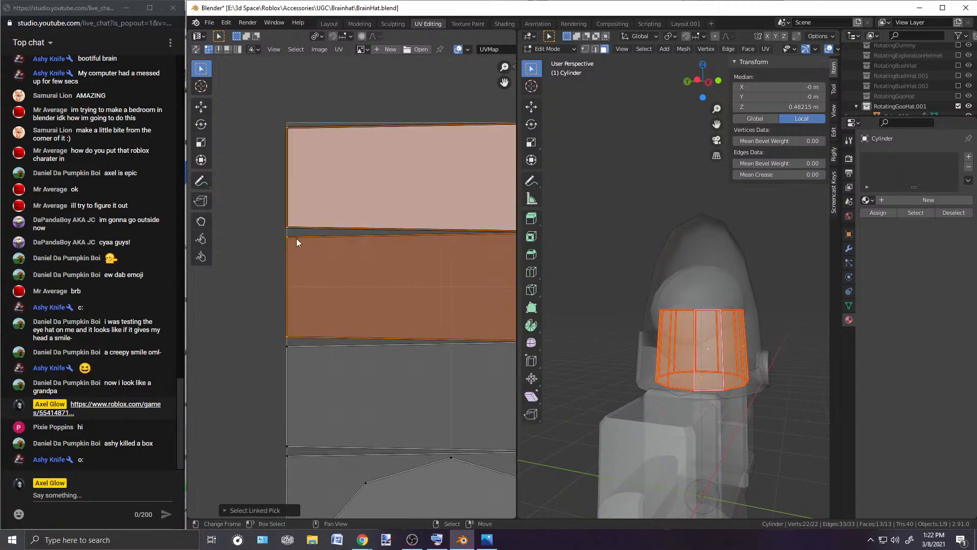
{"action": "key", "text": "ctrl+z"}
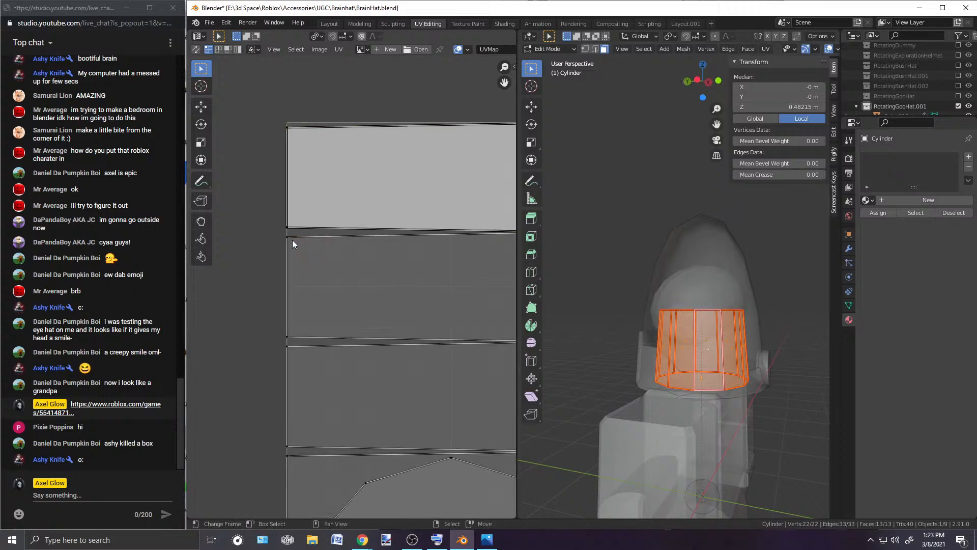
{"action": "key", "text": "l"}
{"action": "key", "text": "ctrl+z"}
Step: Isolate the side face mapped to the second row of the left UV column and move its island onto the top-left stack
{"action": "scroll", "coordinate": [292, 239], "scroll_direction": "down", "scroll_amount": 4}
{"action": "middle_click_drag", "start_coordinate": [720, 351], "coordinate": [688, 356]}
{"action": "right_click", "coordinate": [692, 349]}
{"action": "right_click", "coordinate": [680, 345]}
{"action": "right_click", "coordinate": [660, 345]}
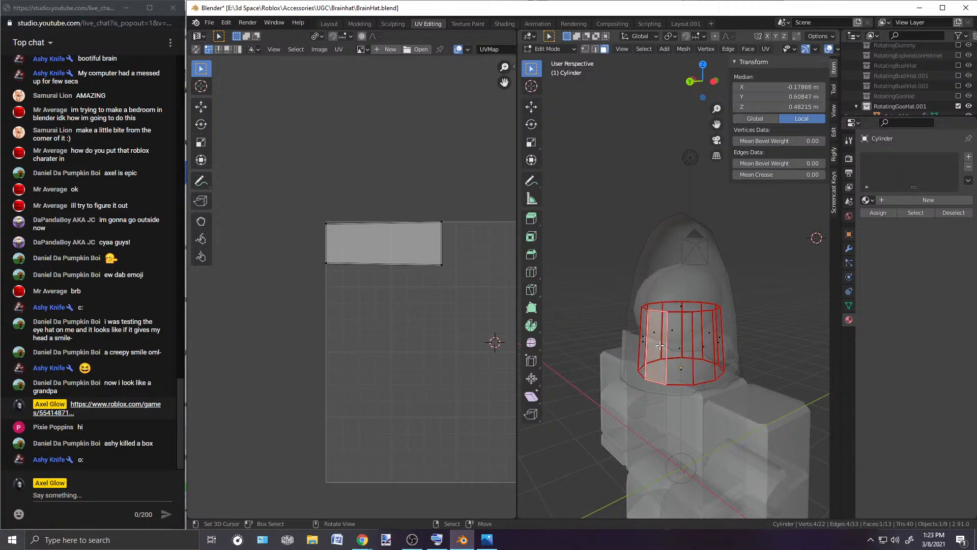
{"action": "right_click", "coordinate": [645, 344]}
{"action": "middle_click_drag", "start_coordinate": [629, 341], "coordinate": [682, 347]}
{"action": "key", "text": "a"}
{"action": "scroll", "coordinate": [436, 269], "scroll_direction": "up", "scroll_amount": 3}
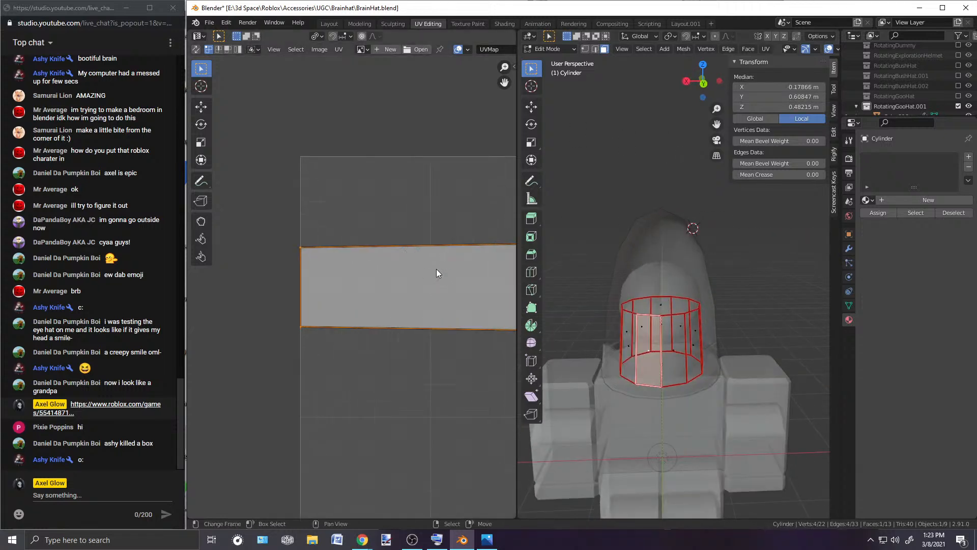
{"action": "key", "text": "g"}
{"action": "left_click", "coordinate": [428, 191]}
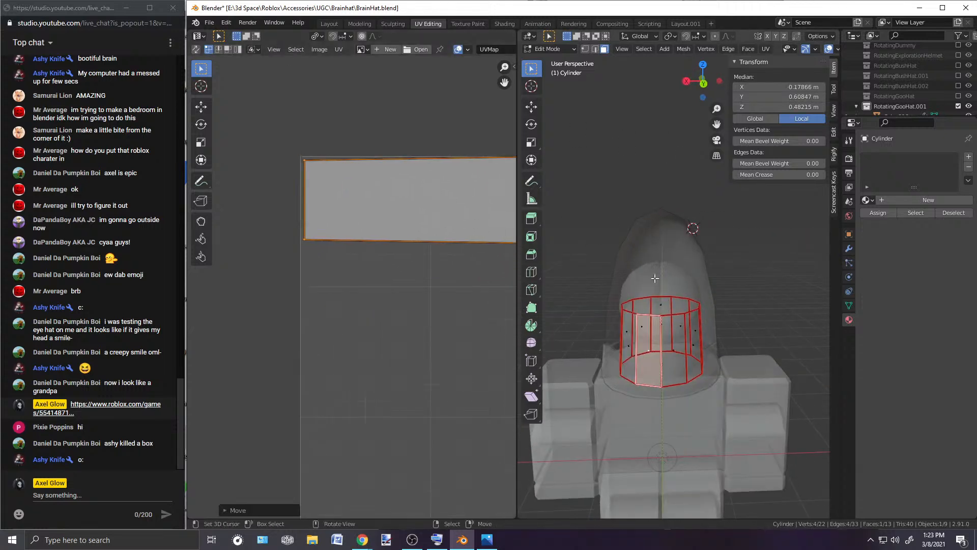
Step: Show the UVs of all the cylinder's faces, fine-align the moved second-row island with the stack's top-left corner and deselect it
{"action": "key", "text": "a"}
{"action": "scroll", "coordinate": [380, 267], "scroll_direction": "up", "scroll_amount": 4}
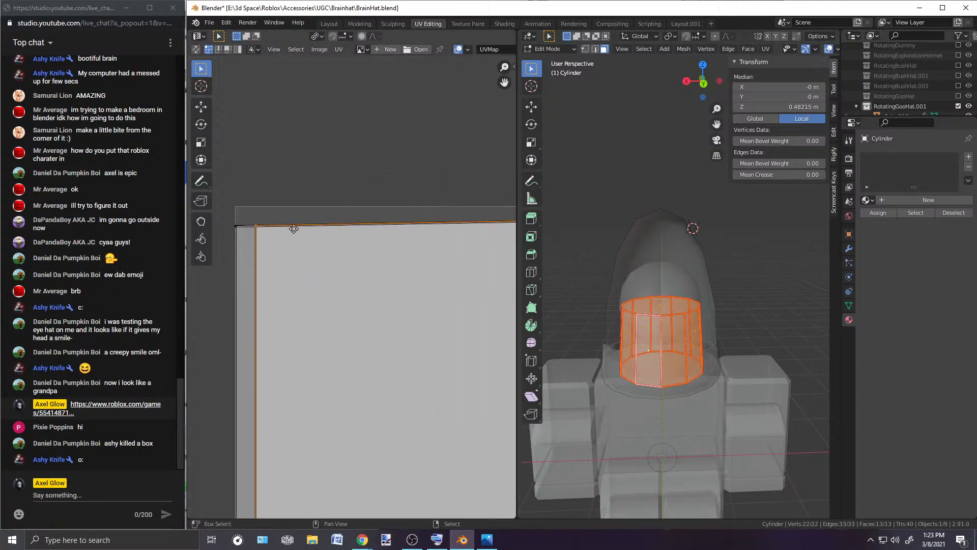
{"action": "key", "text": "g"}
{"action": "left_click", "coordinate": [368, 278]}
{"action": "scroll", "coordinate": [386, 295], "scroll_direction": "down", "scroll_amount": 4}
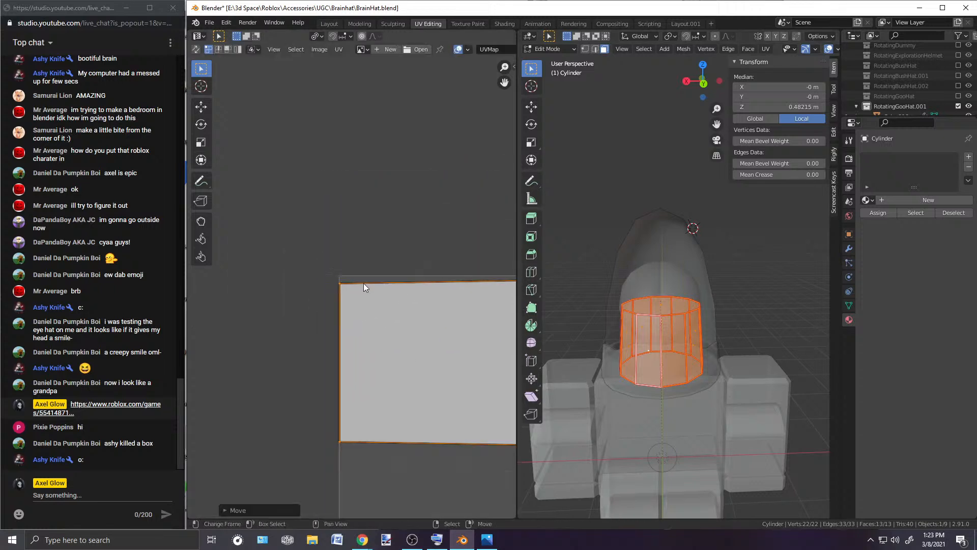
{"action": "key", "text": "alt+a"}
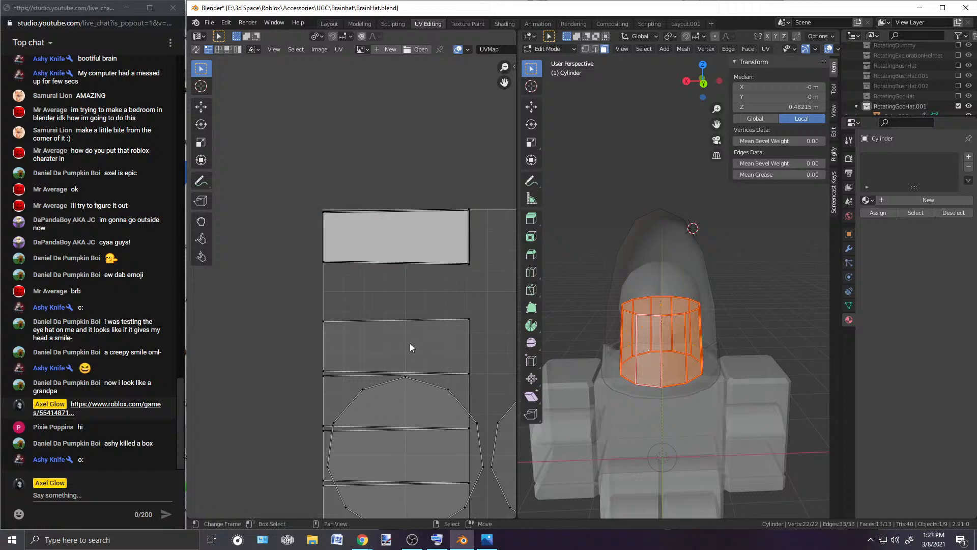
Step: Move the uppermost of the four remaining left-column islands up about 0.3325 in Y onto the top-left stack and deselect it
{"action": "key", "text": "l"}
{"action": "scroll", "coordinate": [401, 298], "scroll_direction": "up", "scroll_amount": 5}
{"action": "middle_click_drag", "start_coordinate": [349, 255], "coordinate": [389, 414]}
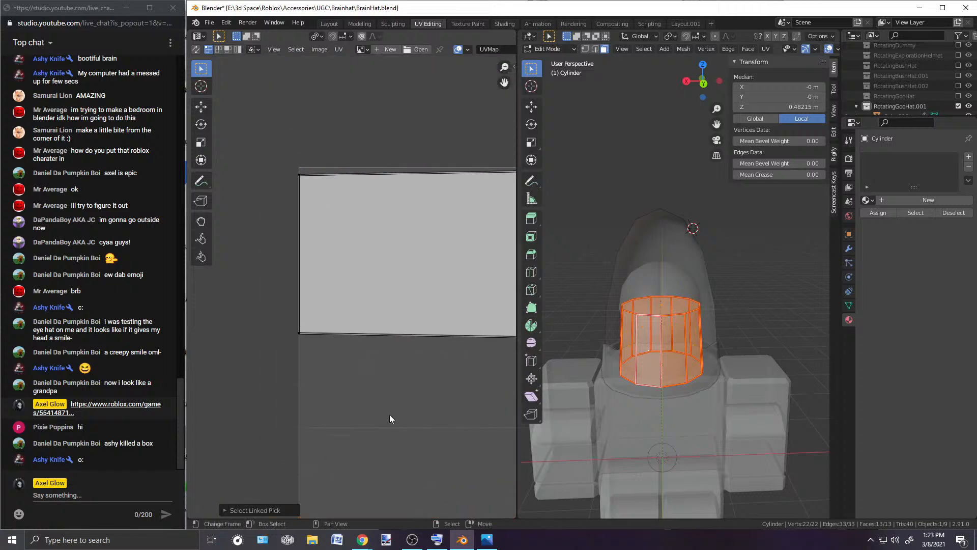
{"action": "key", "text": "g"}
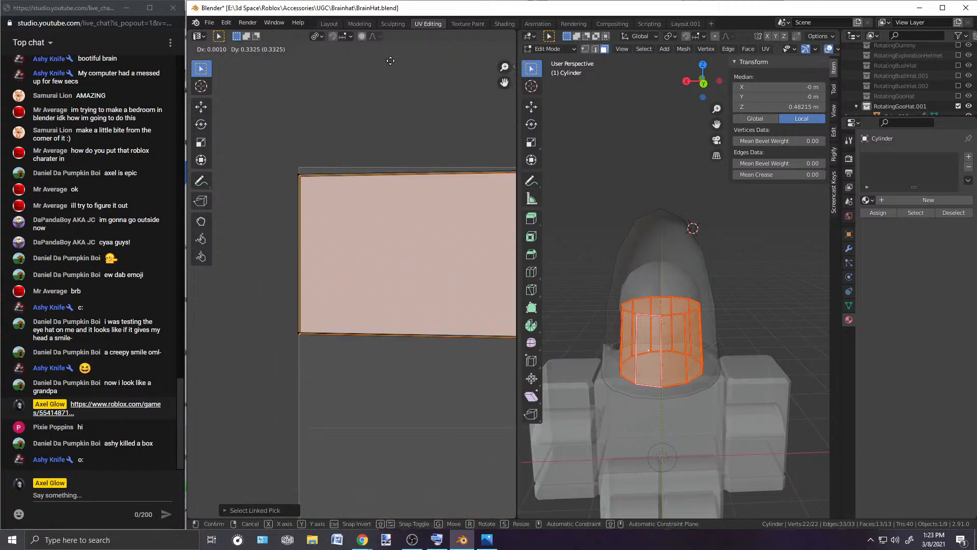
{"action": "left_click", "coordinate": [389, 60]}
{"action": "scroll", "coordinate": [375, 239], "scroll_direction": "down", "scroll_amount": 4}
{"action": "middle_click_drag", "start_coordinate": [375, 310], "coordinate": [334, 177]}
{"action": "key", "text": "alt+a"}
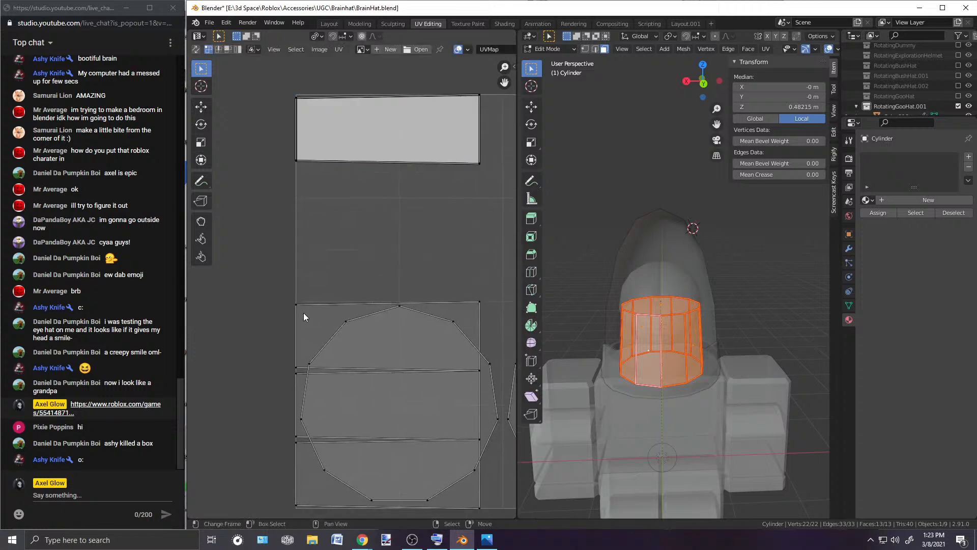
Step: Select the uppermost of the three remaining left-column side-face islands and move it up onto the top-left stack
{"action": "key", "text": "l"}
{"action": "middle_click_drag", "start_coordinate": [342, 338], "coordinate": [368, 481]}
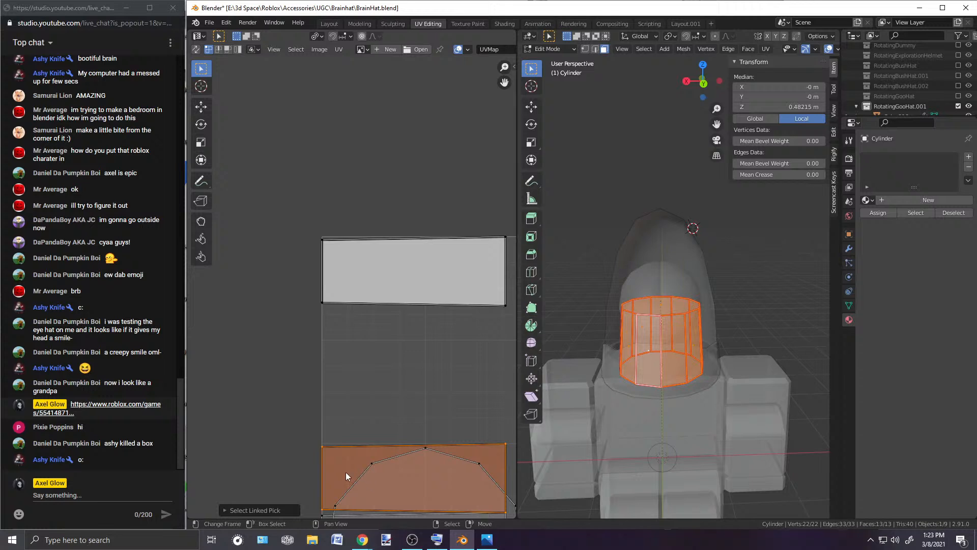
{"action": "key", "text": "g"}
{"action": "left_click", "coordinate": [329, 252]}
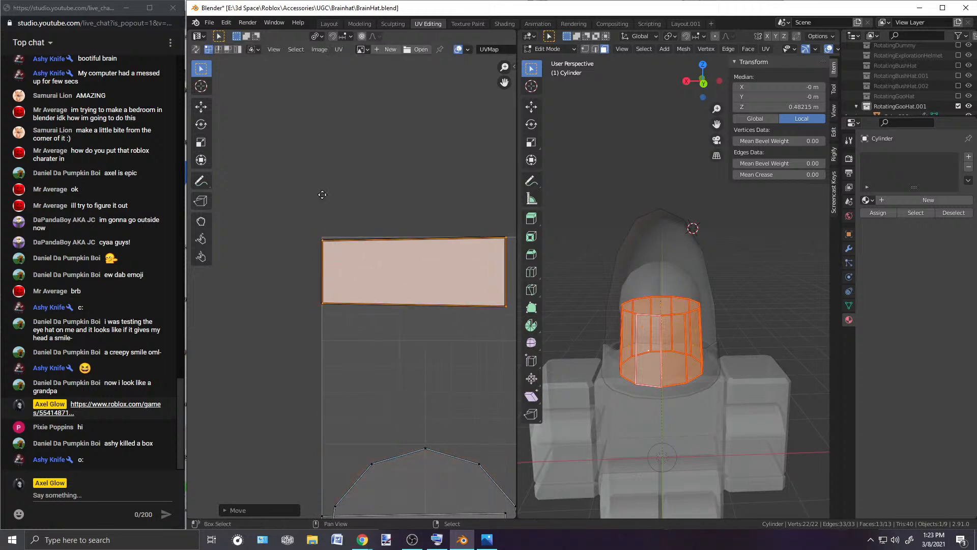
Step: Fine-align the selected island with the stack's top-left corner and deselect it
{"action": "middle_click_drag", "start_coordinate": [322, 194], "coordinate": [323, 230]}
{"action": "scroll", "coordinate": [324, 231], "scroll_direction": "up", "scroll_amount": 7}
{"action": "middle_click_drag", "start_coordinate": [268, 220], "coordinate": [417, 347]}
{"action": "scroll", "coordinate": [354, 287], "scroll_direction": "up", "scroll_amount": 4}
{"action": "scroll", "coordinate": [384, 325], "scroll_direction": "up", "scroll_amount": 2}
{"action": "key", "text": "g"}
{"action": "left_click", "coordinate": [370, 319]}
{"action": "scroll", "coordinate": [367, 318], "scroll_direction": "down", "scroll_amount": 8}
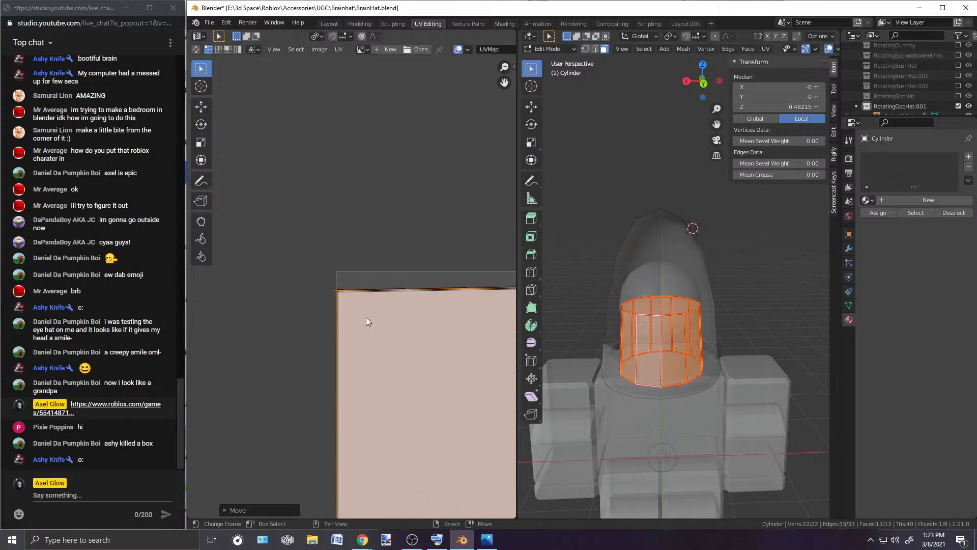
{"action": "scroll", "coordinate": [396, 263], "scroll_direction": "up", "scroll_amount": 5}
{"action": "scroll", "coordinate": [380, 287], "scroll_direction": "up", "scroll_amount": 3}
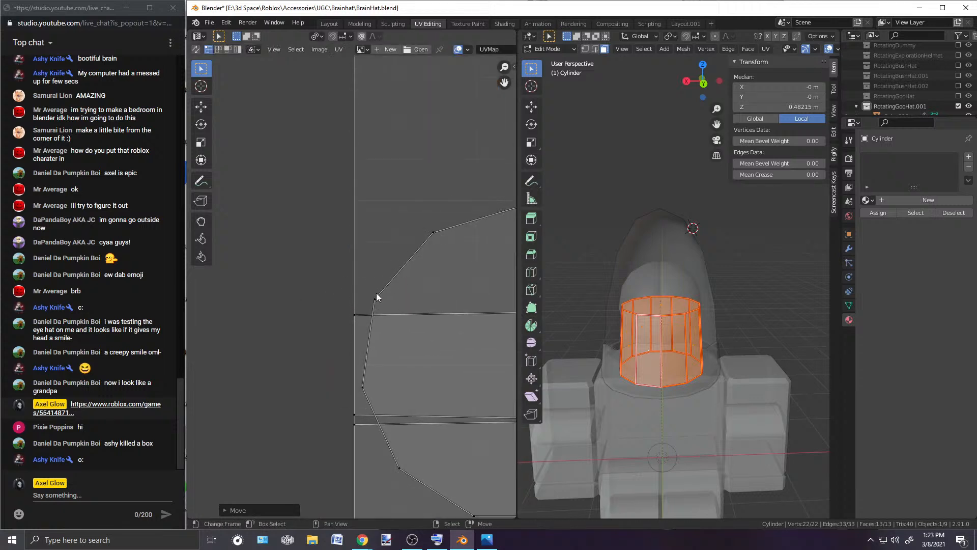
Step: Move the upper of the two remaining left-column islands up about 0.66 in Y onto the stack, matching the corners, and deselect it
{"action": "key", "text": "l"}
{"action": "scroll", "coordinate": [358, 317], "scroll_direction": "down", "scroll_amount": 4}
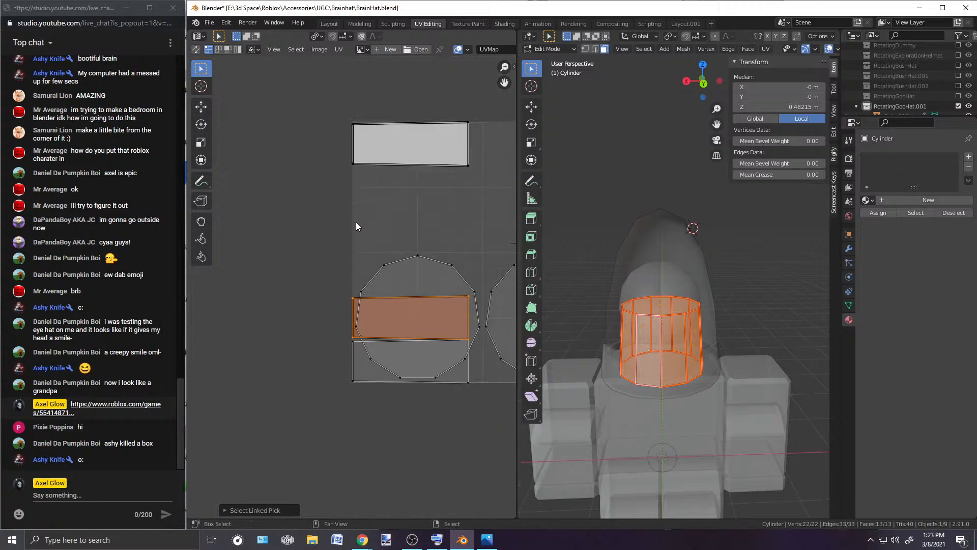
{"action": "middle_click_drag", "start_coordinate": [355, 232], "coordinate": [352, 341]}
{"action": "key", "text": "g"}
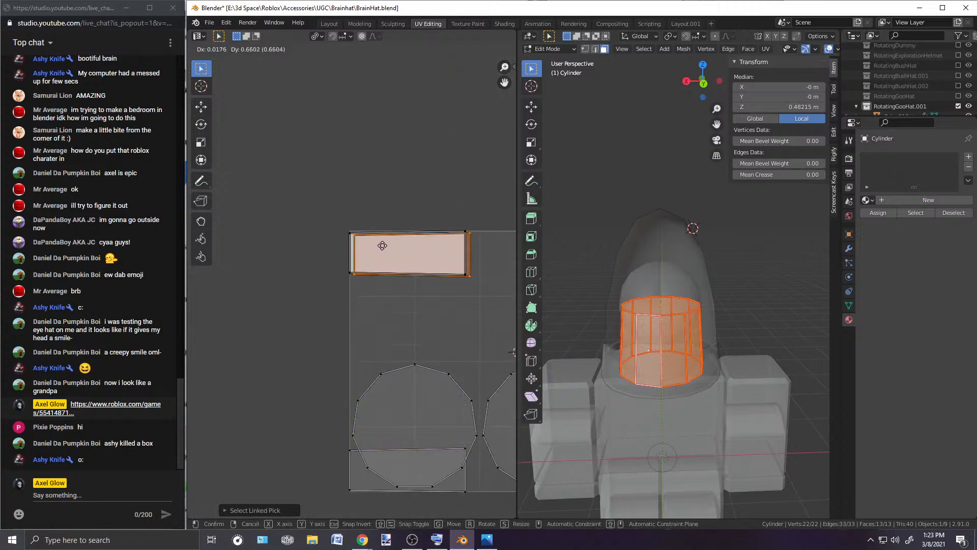
{"action": "left_click", "coordinate": [378, 244]}
{"action": "scroll", "coordinate": [366, 210], "scroll_direction": "up", "scroll_amount": 6}
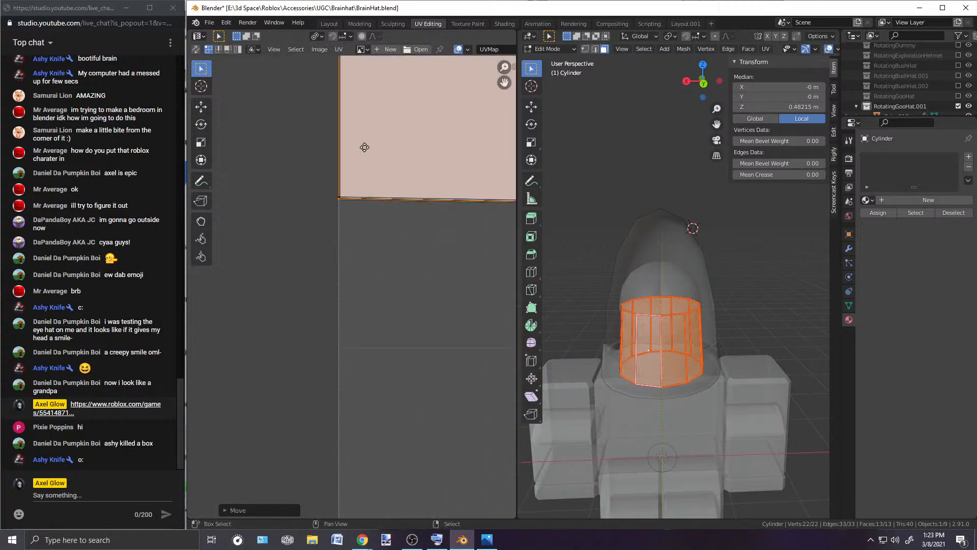
{"action": "scroll", "coordinate": [359, 261], "scroll_direction": "up", "scroll_amount": 3}
{"action": "middle_click_drag", "start_coordinate": [314, 350], "coordinate": [379, 247]}
{"action": "scroll", "coordinate": [353, 289], "scroll_direction": "up", "scroll_amount": 4}
{"action": "middle_click_drag", "start_coordinate": [306, 465], "coordinate": [325, 425]}
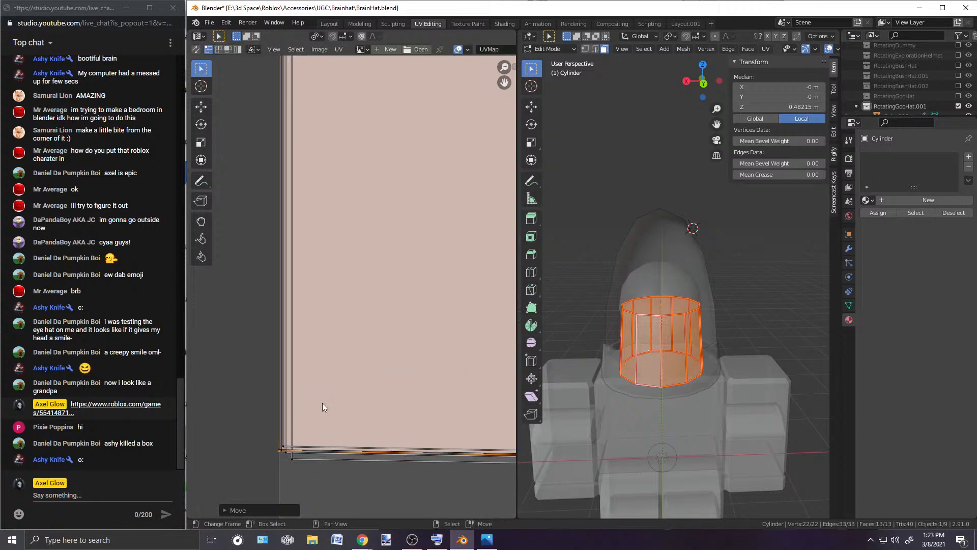
{"action": "scroll", "coordinate": [315, 393], "scroll_direction": "down", "scroll_amount": 5}
{"action": "left_click", "coordinate": [340, 348]}
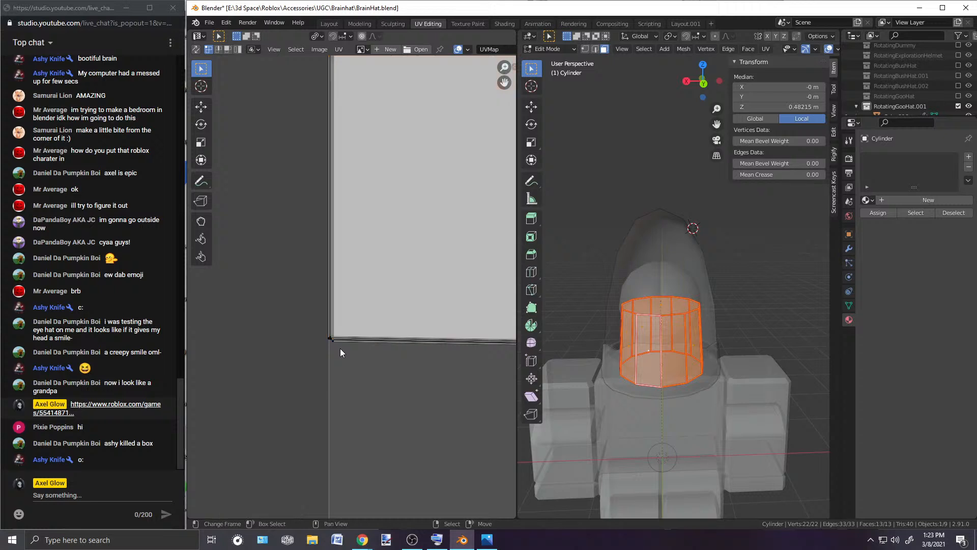
Step: Select the last side-face island at the bottom of the left column and move it up about 0.8317 in Y onto the stack
{"action": "scroll", "coordinate": [341, 348], "scroll_direction": "down", "scroll_amount": 5}
{"action": "scroll", "coordinate": [372, 346], "scroll_direction": "up", "scroll_amount": 4}
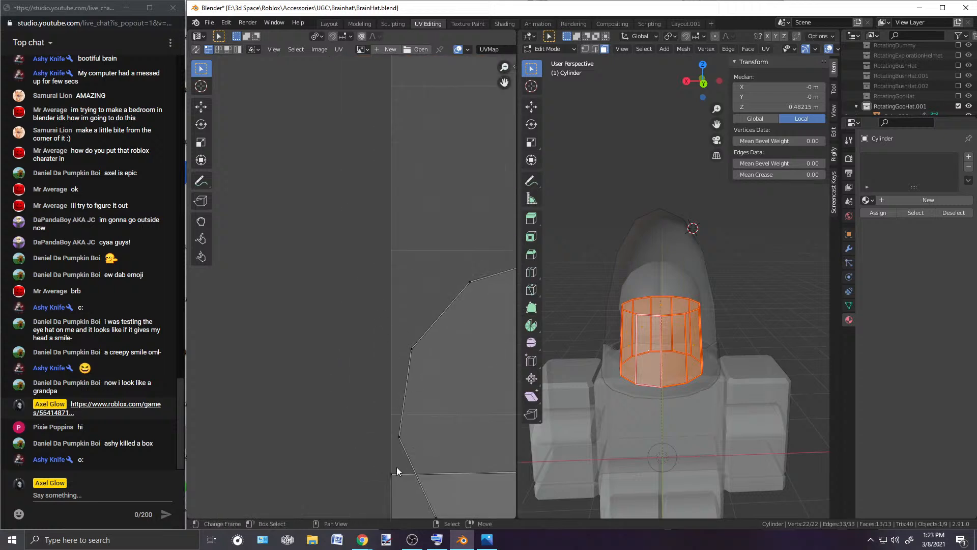
{"action": "key", "text": "l"}
{"action": "scroll", "coordinate": [389, 467], "scroll_direction": "down", "scroll_amount": 4}
{"action": "key", "text": "g"}
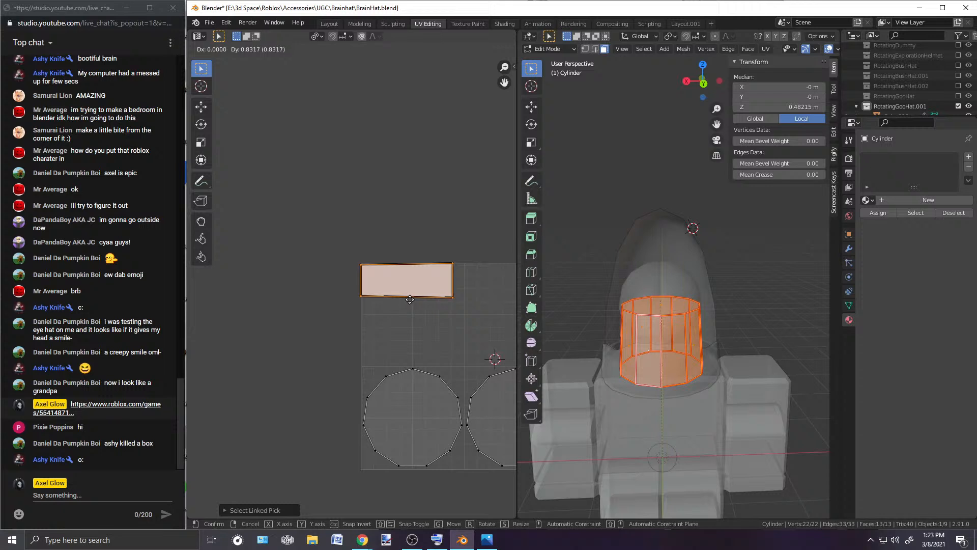
{"action": "left_click", "coordinate": [410, 299]}
Step: Fine-align the last side-face island with the stack's bottom-left corner and deselect it
{"action": "scroll", "coordinate": [377, 239], "scroll_direction": "up", "scroll_amount": 5}
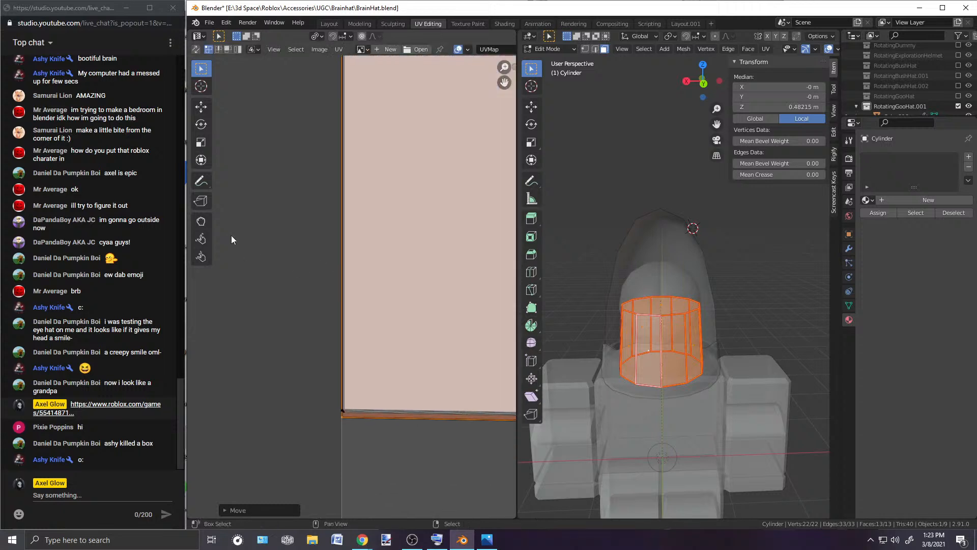
{"action": "scroll", "coordinate": [346, 343], "scroll_direction": "up", "scroll_amount": 3}
{"action": "key", "text": "g"}
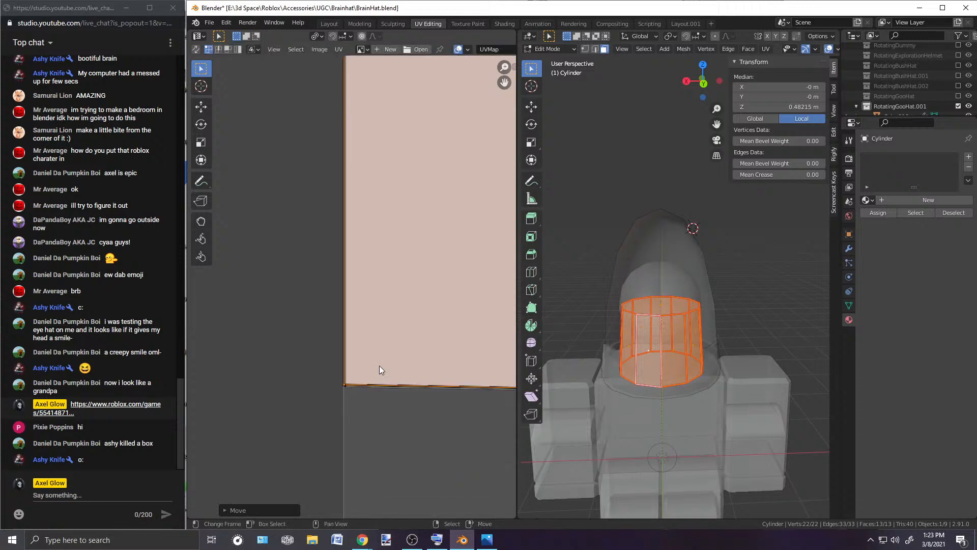
{"action": "left_click", "coordinate": [391, 392]}
{"action": "left_click", "coordinate": [334, 466]}
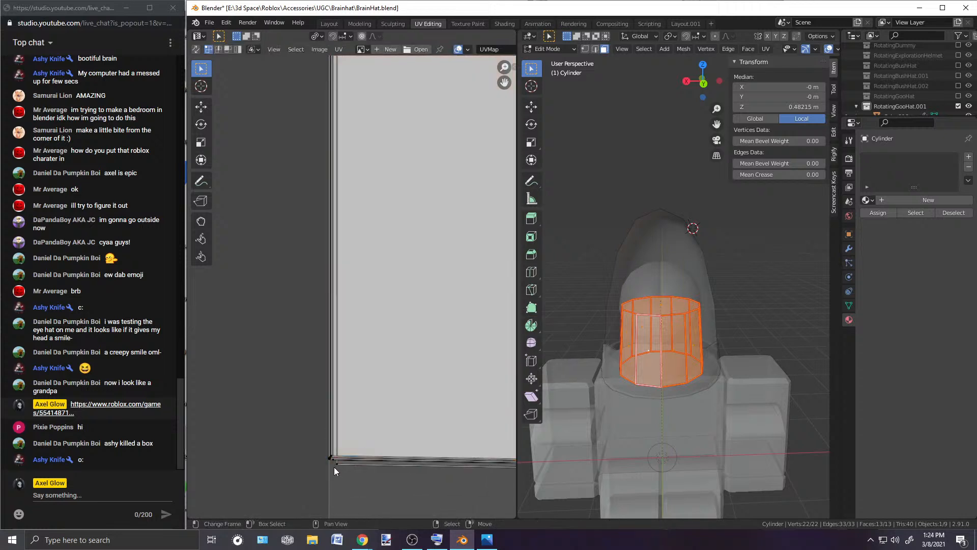
Step: Nudge the slightly offset island in the stack about -0.0004 in X and 0.0003 in Y, and deselect it
{"action": "key", "text": "l"}
{"action": "key", "text": "g"}
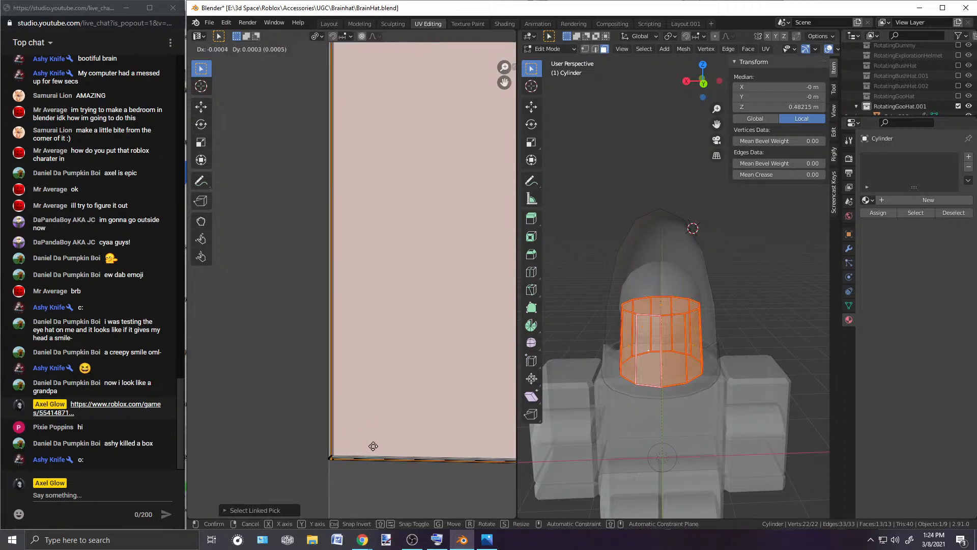
{"action": "left_click", "coordinate": [371, 446]}
{"action": "scroll", "coordinate": [379, 377], "scroll_direction": "down", "scroll_amount": 5}
{"action": "scroll", "coordinate": [385, 335], "scroll_direction": "down", "scroll_amount": 8}
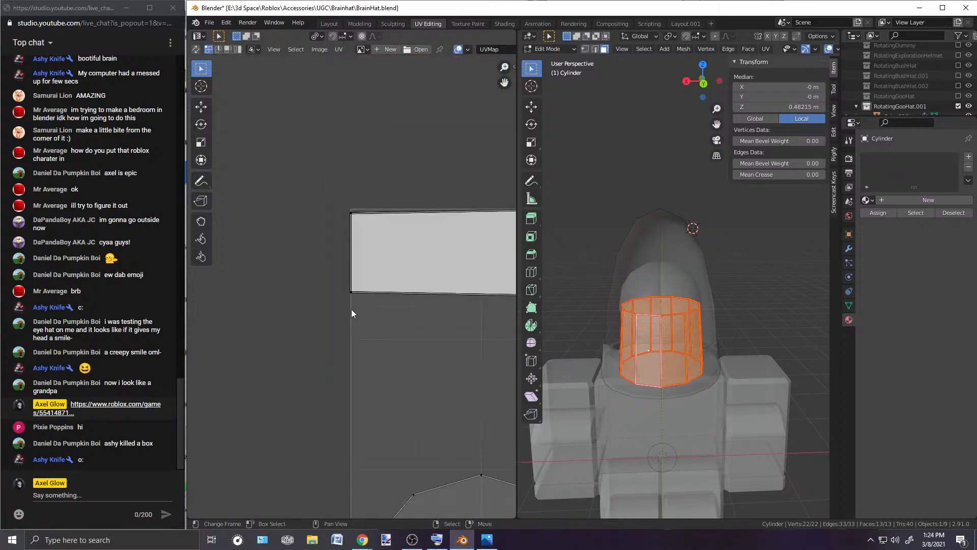
{"action": "scroll", "coordinate": [381, 307], "scroll_direction": "up", "scroll_amount": 8}
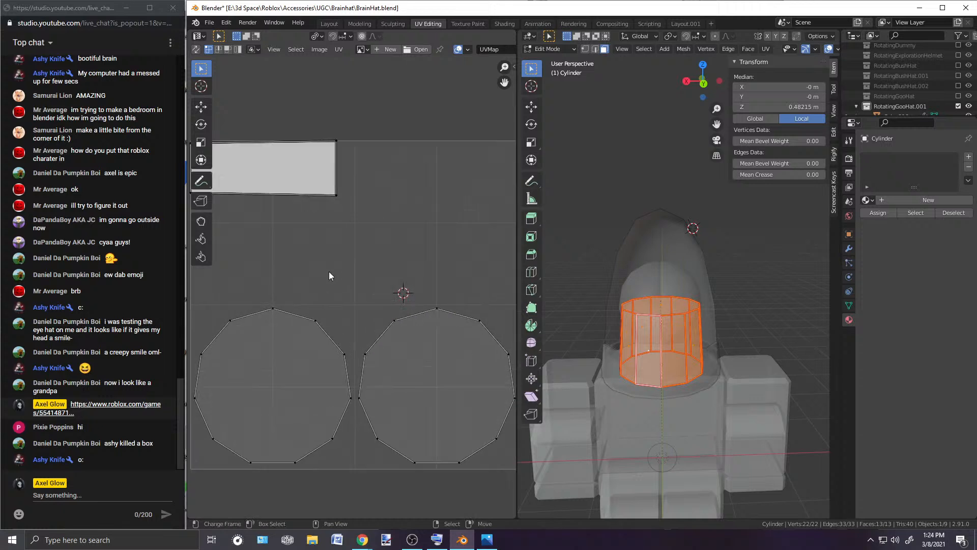
{"action": "key", "text": "l"}
{"action": "key", "text": "l"}
{"action": "scroll", "coordinate": [432, 356], "scroll_direction": "down", "scroll_amount": 3}
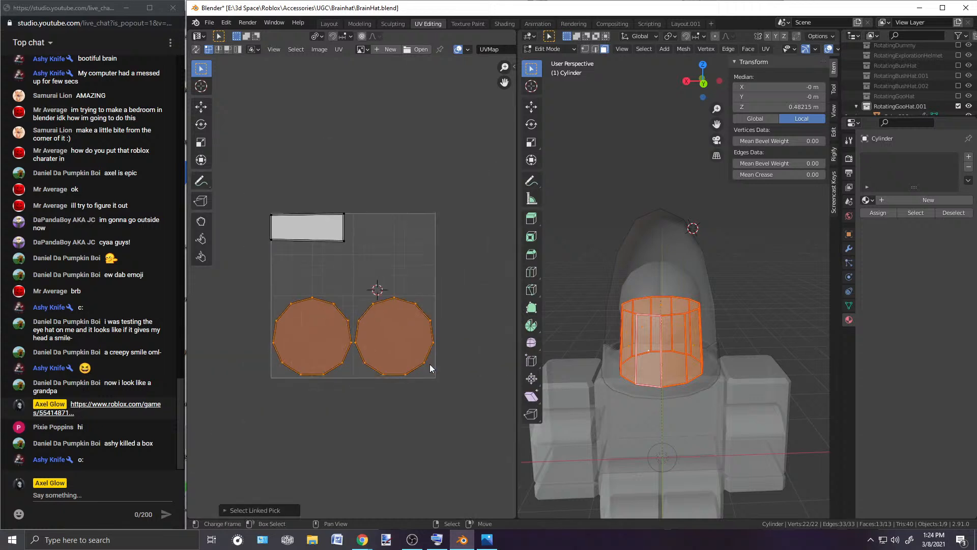
{"action": "left_click", "coordinate": [463, 355]}
Step: Move the right circular cap island about -0.4976 along X so it overlaps the left cap island
{"action": "key", "text": "l"}
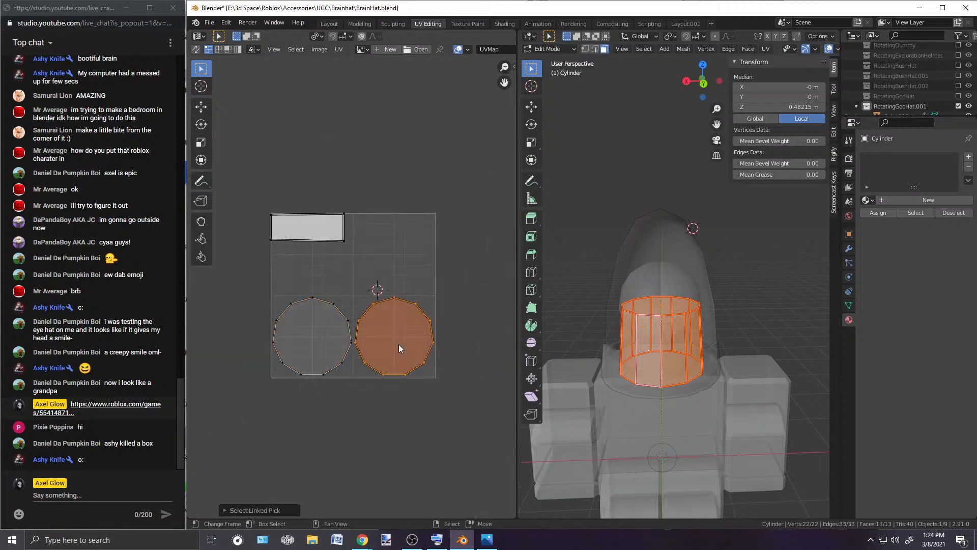
{"action": "scroll", "coordinate": [399, 344], "scroll_direction": "up", "scroll_amount": 3}
{"action": "middle_click_drag", "start_coordinate": [371, 360], "coordinate": [442, 331]}
{"action": "key", "text": "g"}
{"action": "key", "text": "y"}
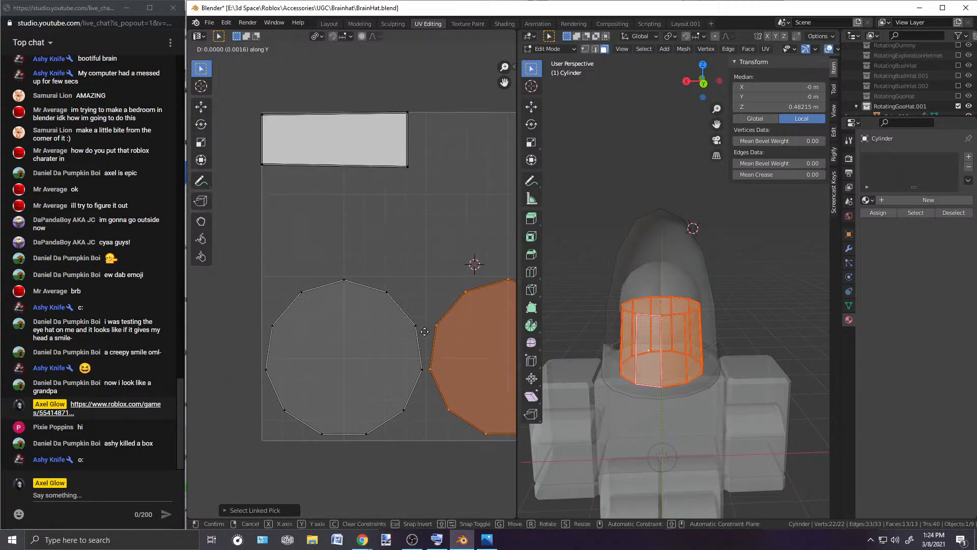
{"action": "key", "text": "x"}
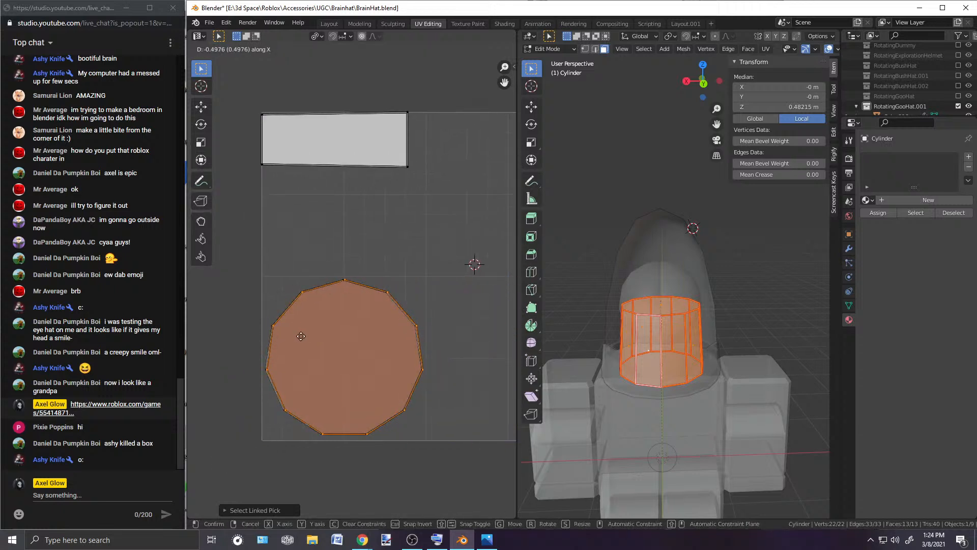
{"action": "left_click", "coordinate": [300, 336]}
{"action": "scroll", "coordinate": [302, 351], "scroll_direction": "up", "scroll_amount": 2}
{"action": "middle_click_drag", "start_coordinate": [307, 364], "coordinate": [346, 238]}
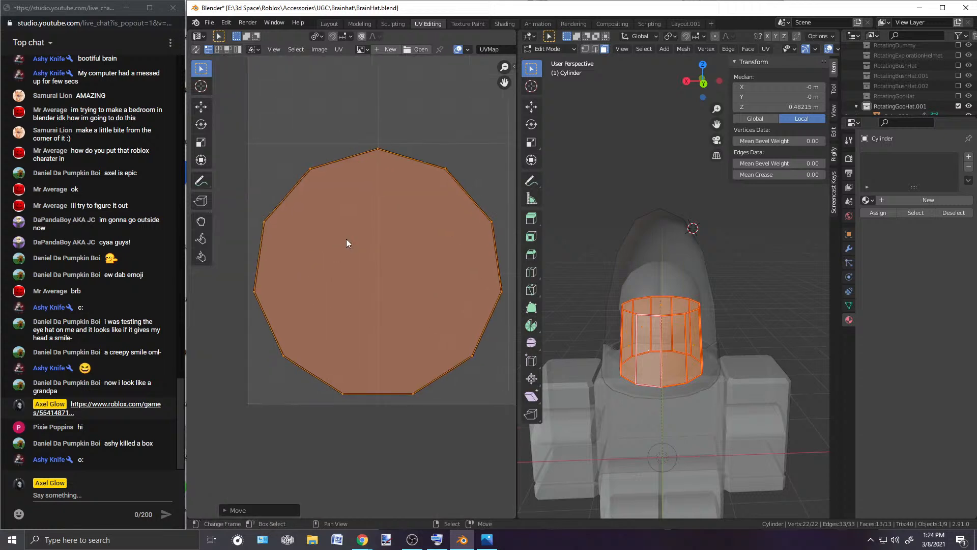
Step: Scale the overlapping circular cap islands down to a small dot, move them to the lower-right area of the UV square, and deselect them
{"action": "scroll", "coordinate": [346, 242], "scroll_direction": "down", "scroll_amount": 3}
{"action": "left_click_drag", "start_coordinate": [440, 358], "coordinate": [389, 316]}
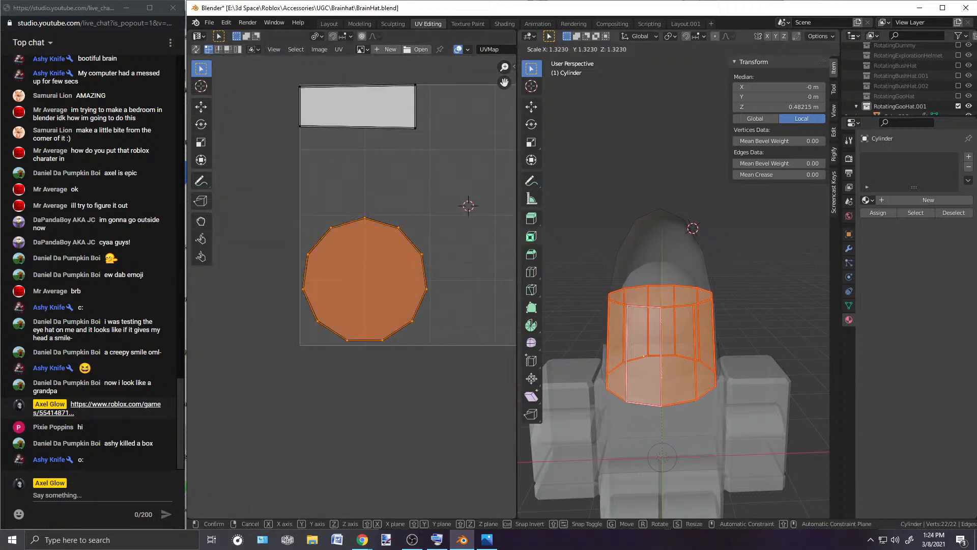
{"action": "key", "text": "s"}
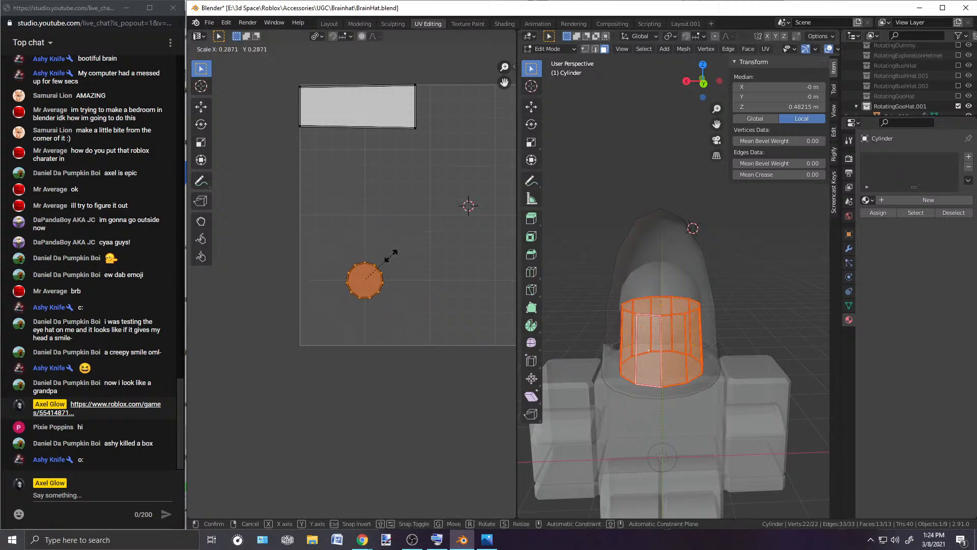
{"action": "left_click", "coordinate": [381, 273]}
{"action": "scroll", "coordinate": [384, 273], "scroll_direction": "down", "scroll_amount": 3}
{"action": "key", "text": "g"}
{"action": "left_click", "coordinate": [467, 337]}
{"action": "left_click", "coordinate": [417, 300]}
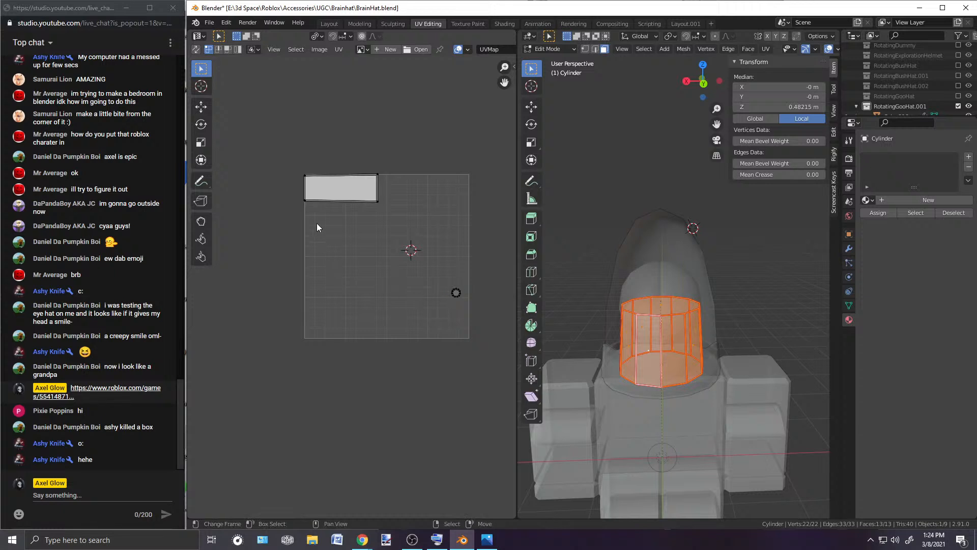
Step: Select the stacked side-face islands, move them to the lower-left area of the UV square, and deselect them
{"action": "left_click_drag", "start_coordinate": [404, 208], "coordinate": [303, 167]}
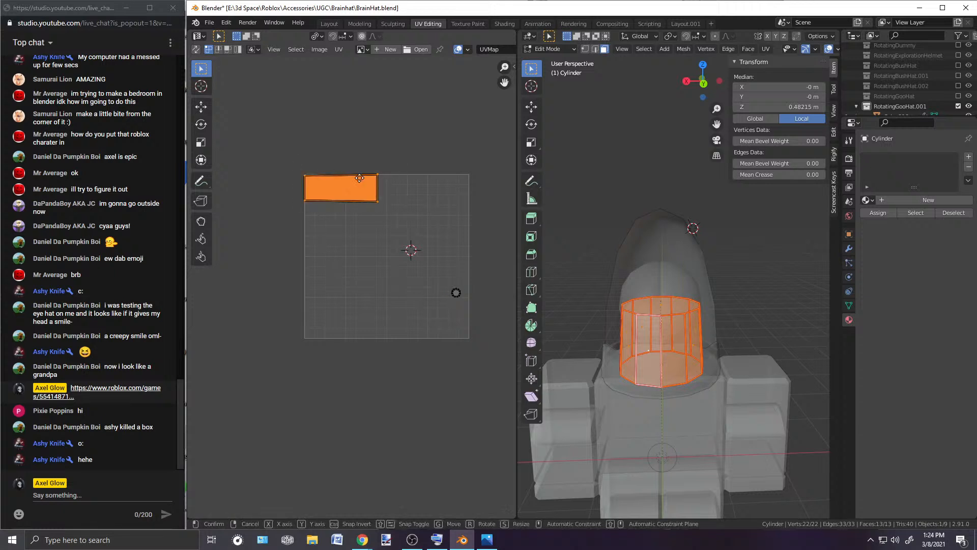
{"action": "key", "text": "g"}
{"action": "left_click", "coordinate": [372, 304]}
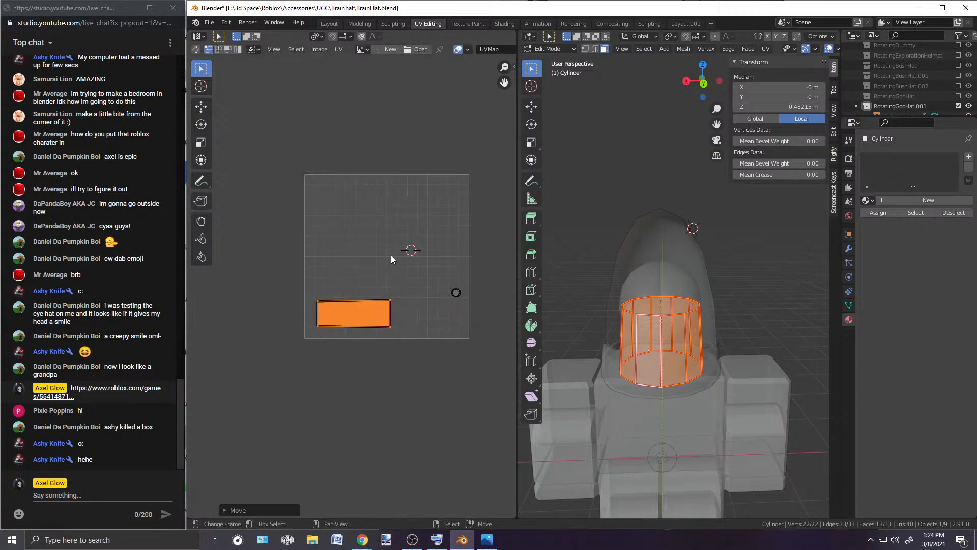
{"action": "left_click", "coordinate": [391, 254]}
{"action": "scroll", "coordinate": [391, 254], "scroll_direction": "up", "scroll_amount": 5}
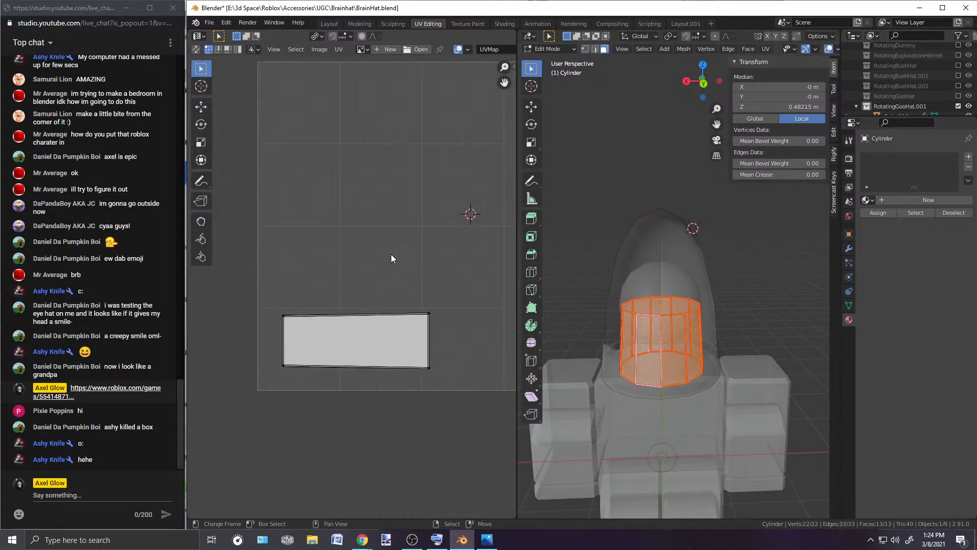
{"action": "scroll", "coordinate": [391, 257], "scroll_direction": "down", "scroll_amount": 2}
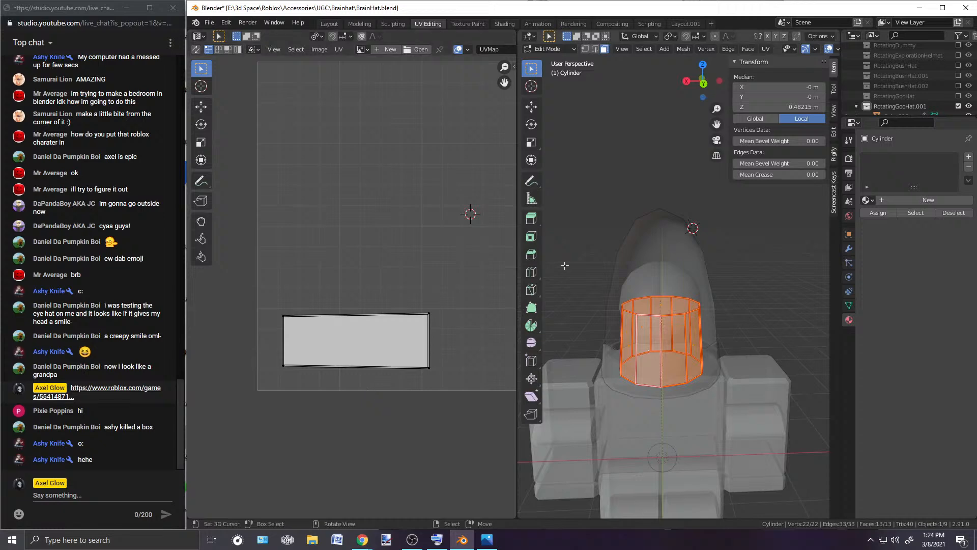
Step: Return the cylinder to Object Mode and display the 3D view in Material Preview shading
{"action": "left_click", "coordinate": [566, 50]}
{"action": "left_click", "coordinate": [555, 60]}
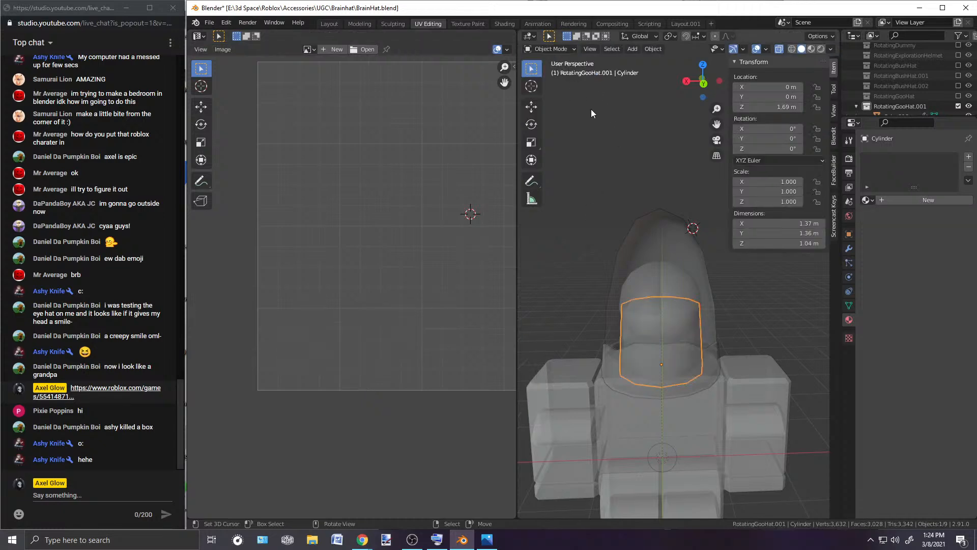
{"action": "mouse_move", "coordinate": [610, 122]}
{"action": "middle_mouse_down"}
{"action": "mouse_move", "coordinate": [587, 246]}
{"action": "mouse_move", "coordinate": [685, 224]}
{"action": "middle_mouse_up"}
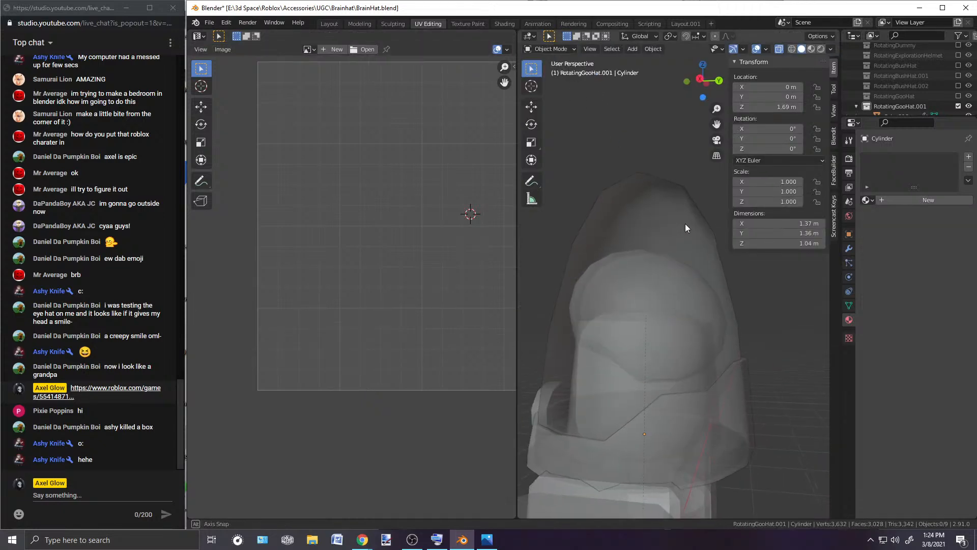
{"action": "scroll", "coordinate": [679, 229], "scroll_direction": "down", "scroll_amount": 4}
{"action": "left_click", "coordinate": [811, 49]}
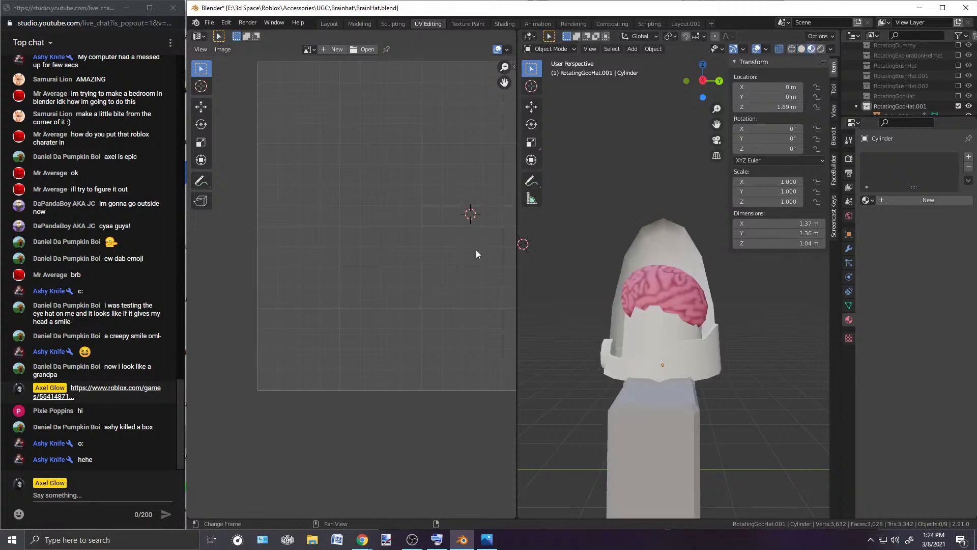
{"action": "scroll", "coordinate": [558, 316], "scroll_direction": "up", "scroll_amount": 2}
Step: Select the inner cylinder beneath the brain and assign it the existing material named Material
{"action": "left_click", "coordinate": [627, 326]}
{"action": "left_click", "coordinate": [625, 322]}
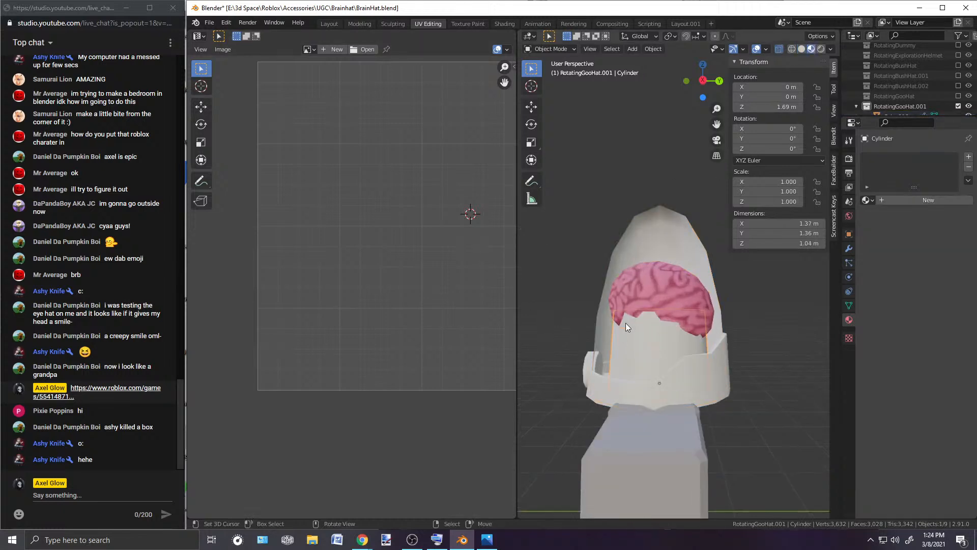
{"action": "left_click", "coordinate": [867, 200]}
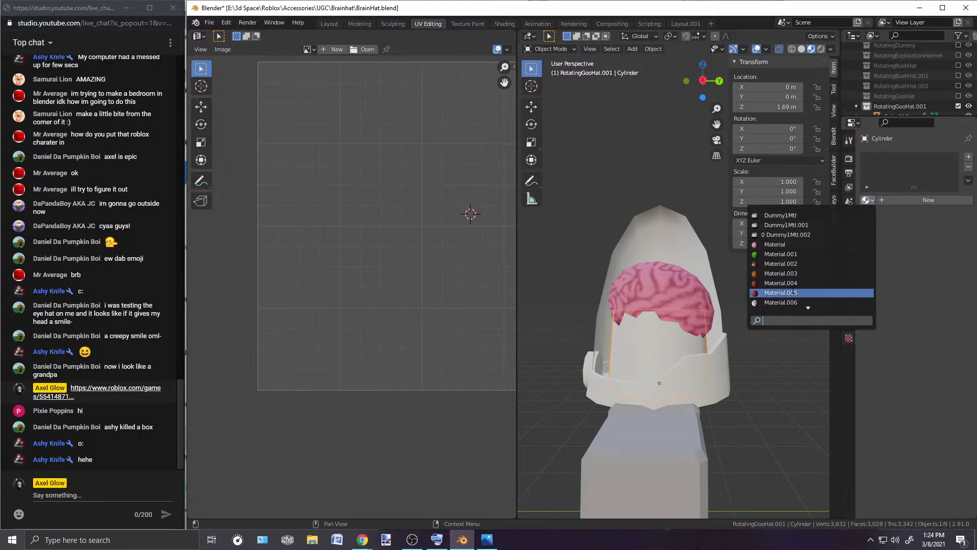
{"action": "left_click", "coordinate": [774, 245]}
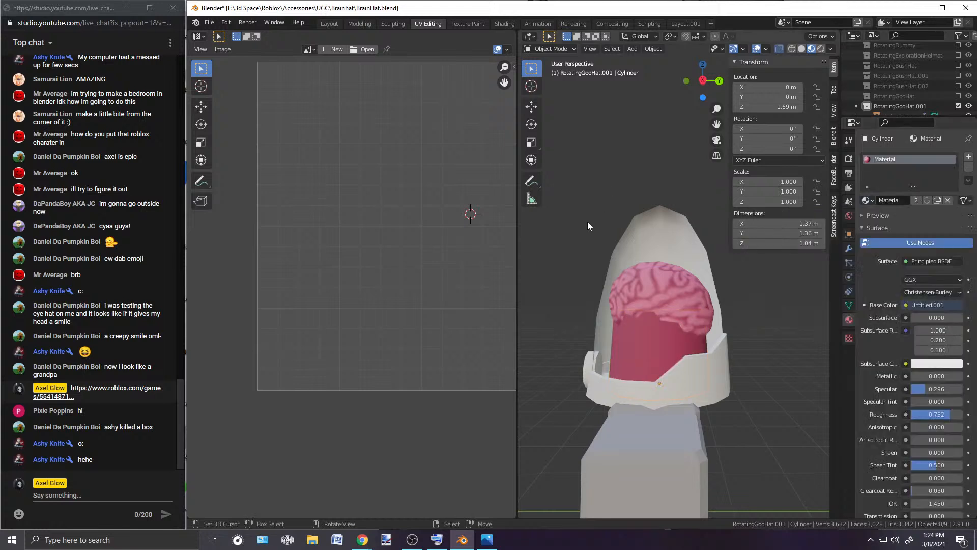
{"action": "left_click", "coordinate": [624, 330]}
{"action": "left_click", "coordinate": [625, 330]}
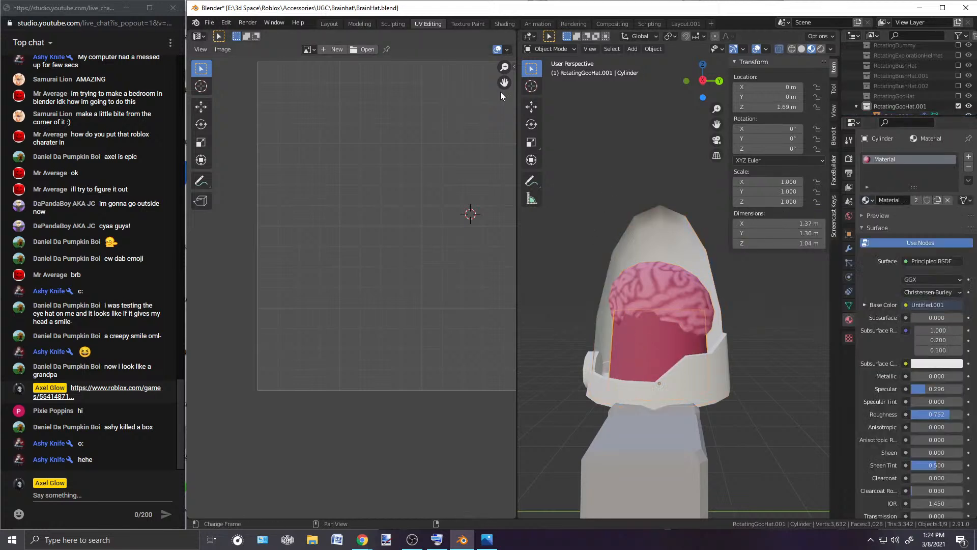
Step: Switch to the Texture Paint workspace and bring the cylinder's side island on the Untitled.001 texture into view
{"action": "left_click", "coordinate": [478, 24]}
{"action": "scroll", "coordinate": [397, 226], "scroll_direction": "up", "scroll_amount": 5}
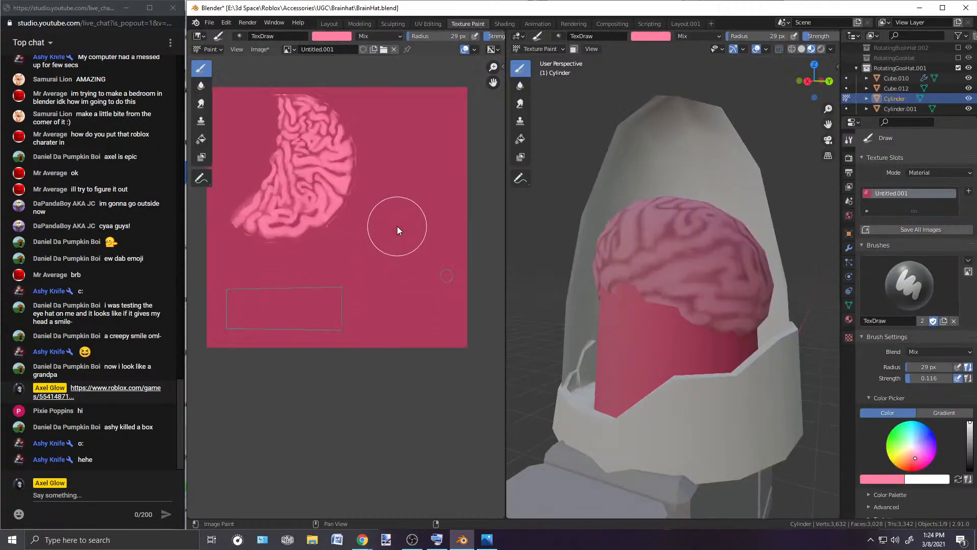
{"action": "scroll", "coordinate": [395, 276], "scroll_direction": "down", "scroll_amount": 1}
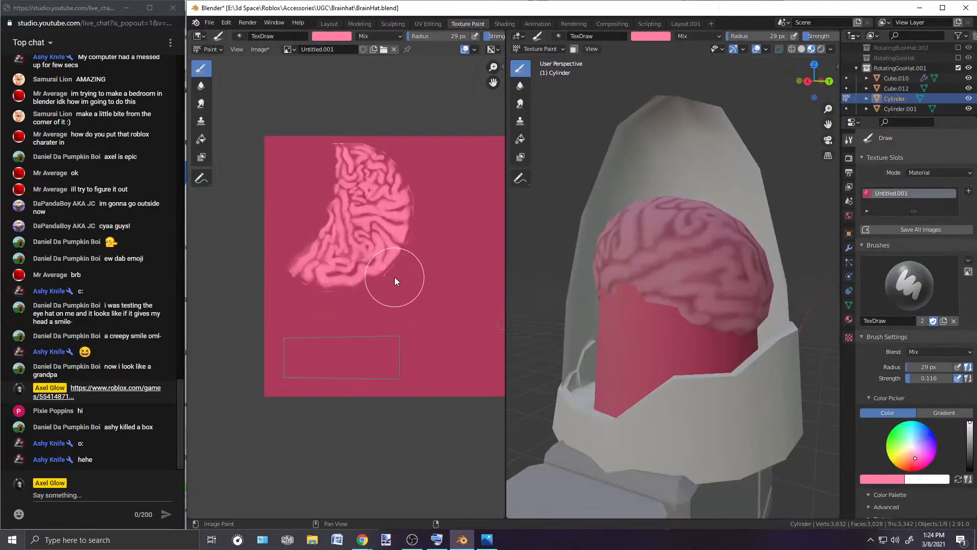
Step: Set the brush colour to a neutral grey with saturation 0.000 and value 0.427
{"action": "left_click_drag", "start_coordinate": [969, 425], "coordinate": [970, 460]}
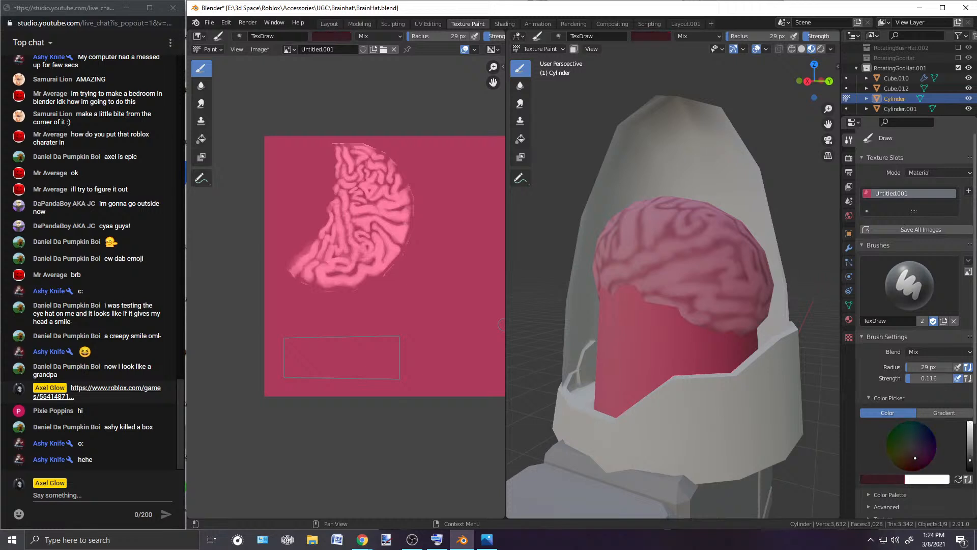
{"action": "left_click", "coordinate": [887, 482]}
{"action": "left_click_drag", "start_coordinate": [896, 399], "coordinate": [896, 348]}
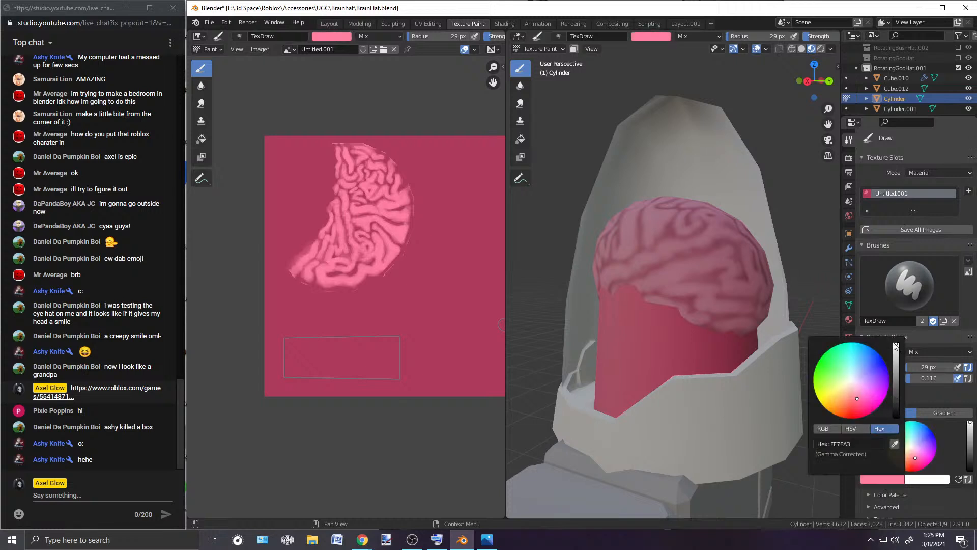
{"action": "left_click", "coordinate": [880, 477]}
{"action": "left_click", "coordinate": [852, 428]}
{"action": "left_click_drag", "start_coordinate": [850, 452], "coordinate": [814, 452]}
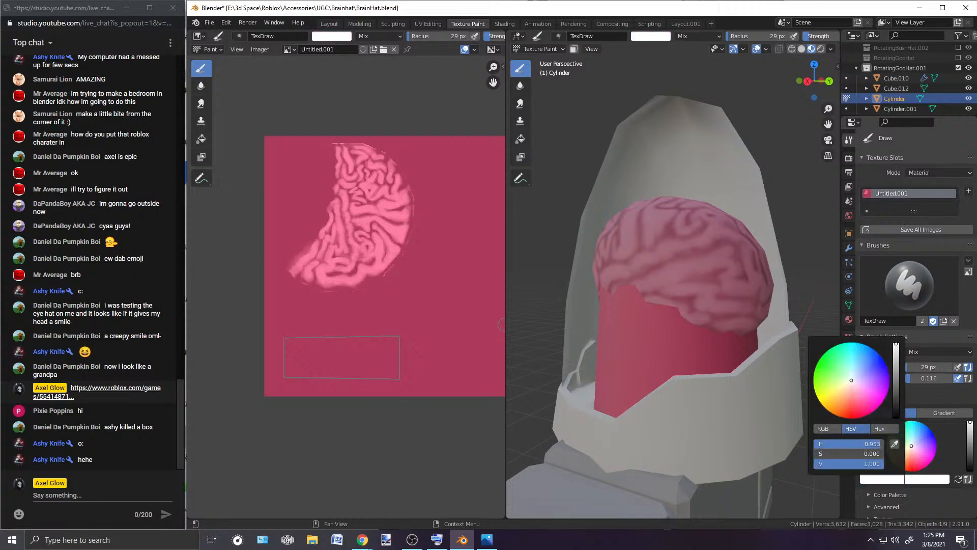
{"action": "mouse_move", "coordinate": [898, 362]}
{"action": "left_mouse_down"}
{"action": "mouse_move", "coordinate": [898, 407]}
{"action": "mouse_move", "coordinate": [896, 373]}
{"action": "left_mouse_up"}
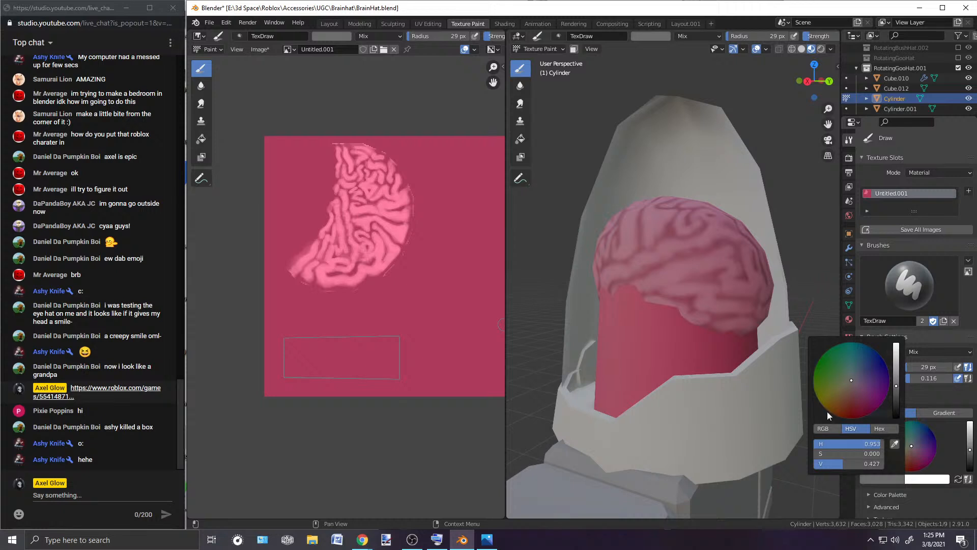
Step: Raise the brush strength to 1.000 with an 18 px radius and paint the whole side-face island area grey
{"action": "left_click_drag", "start_coordinate": [398, 345], "coordinate": [359, 339]}
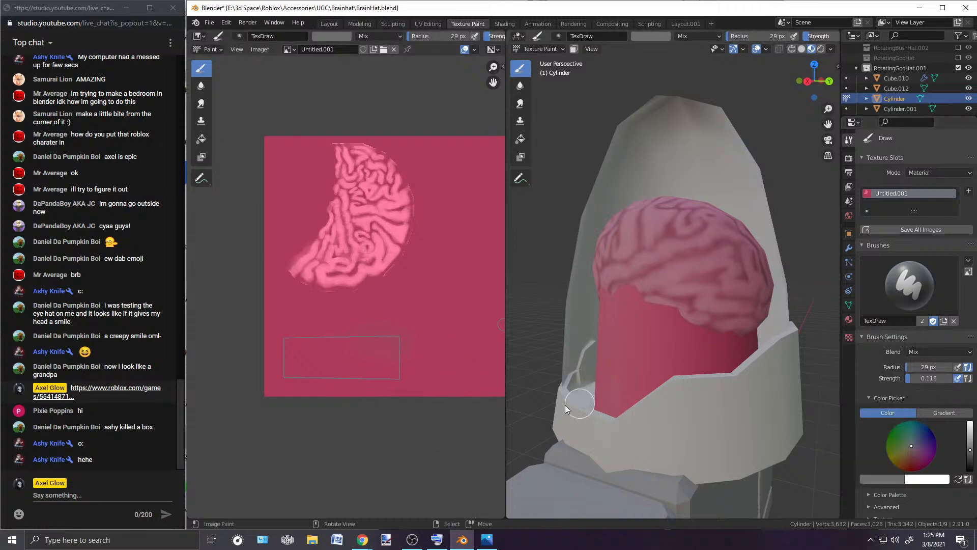
{"action": "key", "text": "ctrl+z"}
{"action": "left_click_drag", "start_coordinate": [931, 378], "coordinate": [953, 377]}
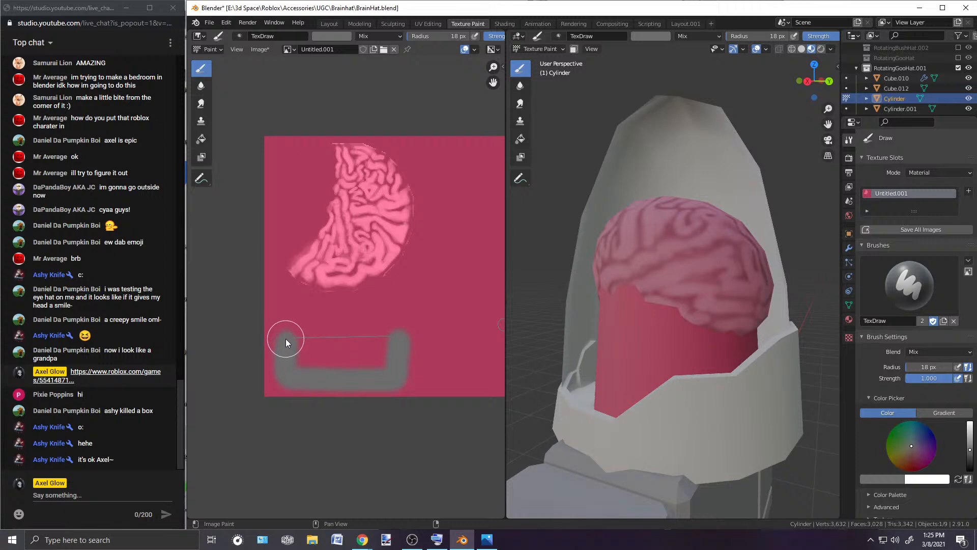
{"action": "mouse_move", "coordinate": [390, 337]}
{"action": "left_mouse_down"}
{"action": "mouse_move", "coordinate": [319, 353]}
{"action": "mouse_move", "coordinate": [387, 362]}
{"action": "mouse_move", "coordinate": [384, 344]}
{"action": "left_mouse_up"}
Step: Darken the brush colour to near-black grey and reduce the brush radius to 1 px
{"action": "scroll", "coordinate": [388, 354], "scroll_direction": "up", "scroll_amount": 3}
{"action": "left_click_drag", "start_coordinate": [969, 450], "coordinate": [969, 464]}
{"action": "middle_click_drag", "start_coordinate": [330, 440], "coordinate": [448, 340]}
{"action": "key", "text": "bracketleft"}
{"action": "key", "text": "bracketleft"}
{"action": "key", "text": "bracketleft"}
{"action": "key", "text": "bracketleft"}
{"action": "key", "text": "bracketleft"}
Step: Try two thin dark vertical lines across the grey side island and undo both strokes
{"action": "left_click_drag", "start_coordinate": [341, 304], "coordinate": [346, 455]}
{"action": "left_click_drag", "start_coordinate": [398, 308], "coordinate": [389, 445]}
{"action": "mouse_move", "coordinate": [611, 374]}
{"action": "middle_mouse_down"}
{"action": "mouse_move", "coordinate": [744, 370]}
{"action": "mouse_move", "coordinate": [734, 374]}
{"action": "middle_mouse_up"}
{"action": "key", "text": "ctrl+z"}
{"action": "key", "text": "ctrl+z"}
Step: Try five thin dark vertical lines spaced along the grey side island, check them on the cylinder, and undo them all
{"action": "left_click_drag", "start_coordinate": [361, 300], "coordinate": [371, 450]}
{"action": "left_click_drag", "start_coordinate": [432, 284], "coordinate": [439, 419]}
{"action": "left_click_drag", "start_coordinate": [483, 289], "coordinate": [472, 447]}
{"action": "scroll", "coordinate": [449, 390], "scroll_direction": "down", "scroll_amount": 2}
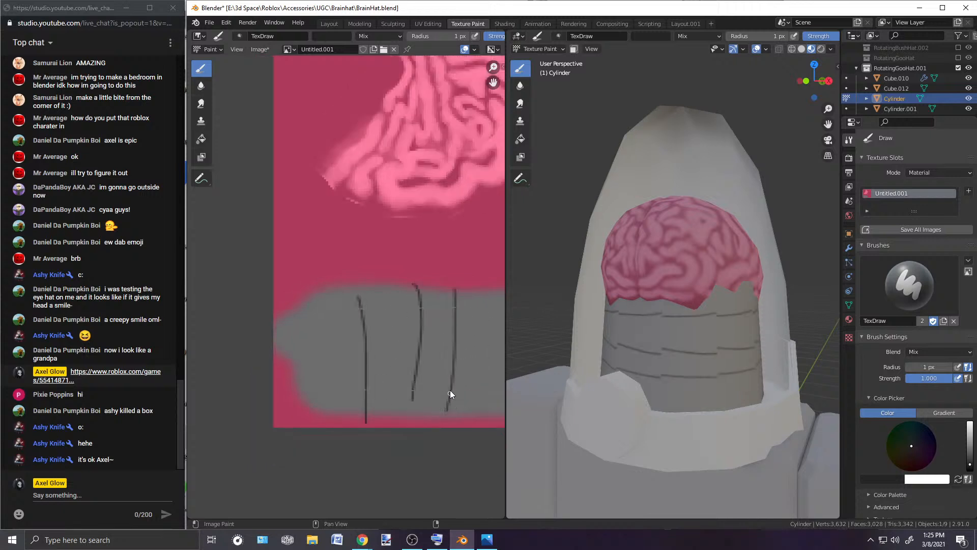
{"action": "left_click_drag", "start_coordinate": [455, 298], "coordinate": [457, 411]}
{"action": "left_click_drag", "start_coordinate": [486, 296], "coordinate": [483, 409]}
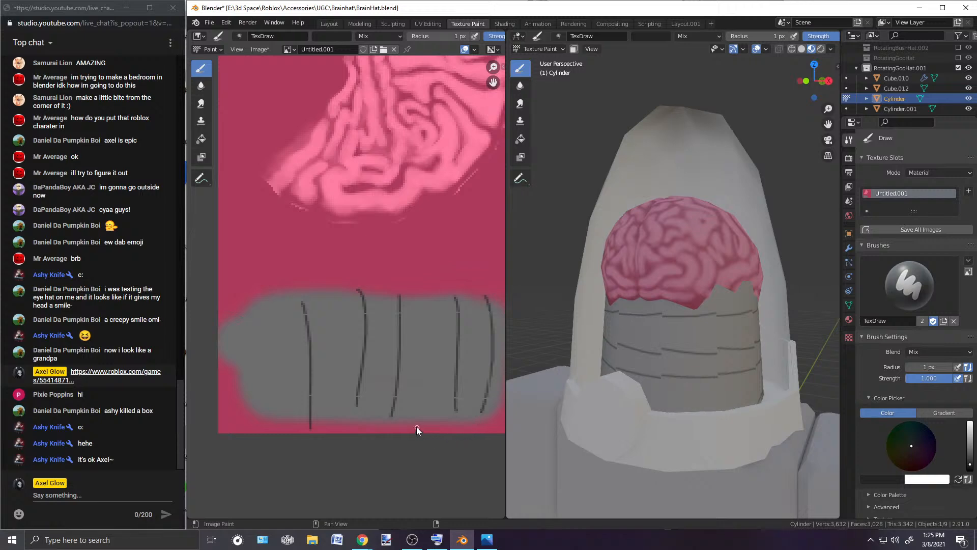
{"action": "scroll", "coordinate": [673, 337], "scroll_direction": "down", "scroll_amount": 4}
{"action": "mouse_move", "coordinate": [674, 337]}
{"action": "middle_mouse_down"}
{"action": "mouse_move", "coordinate": [729, 349]}
{"action": "mouse_move", "coordinate": [667, 414]}
{"action": "mouse_move", "coordinate": [737, 356]}
{"action": "mouse_move", "coordinate": [706, 356]}
{"action": "middle_mouse_up"}
{"action": "scroll", "coordinate": [729, 349], "scroll_direction": "up", "scroll_amount": 4}
{"action": "key", "text": "ctrl+z"}
{"action": "key", "text": "ctrl+z"}
{"action": "key", "text": "ctrl+z"}
{"action": "key", "text": "ctrl+z"}
{"action": "key", "text": "ctrl+z"}
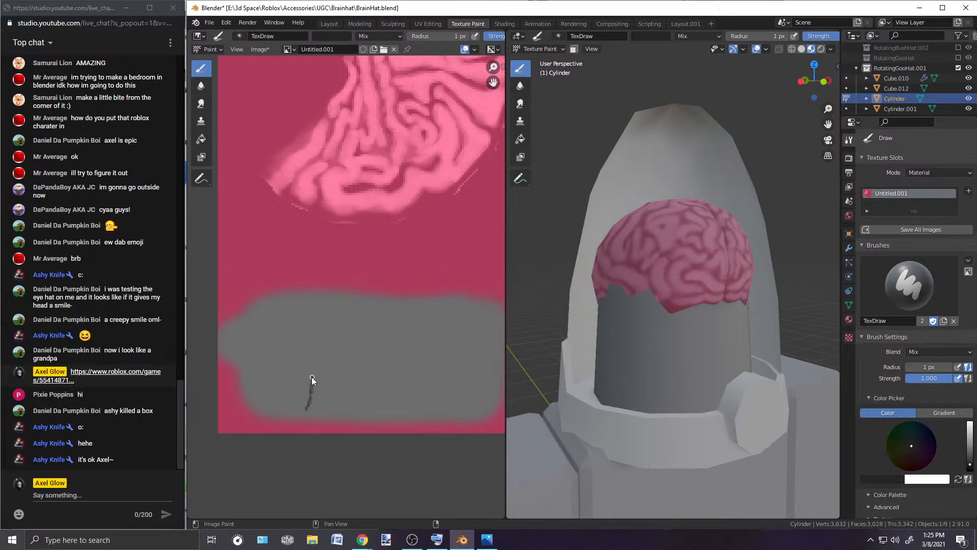
Step: Draw four stepped dark vertical lines spaced along the grey side island and check the resulting bands on the cylinder
{"action": "left_click_drag", "start_coordinate": [314, 333], "coordinate": [314, 311]}
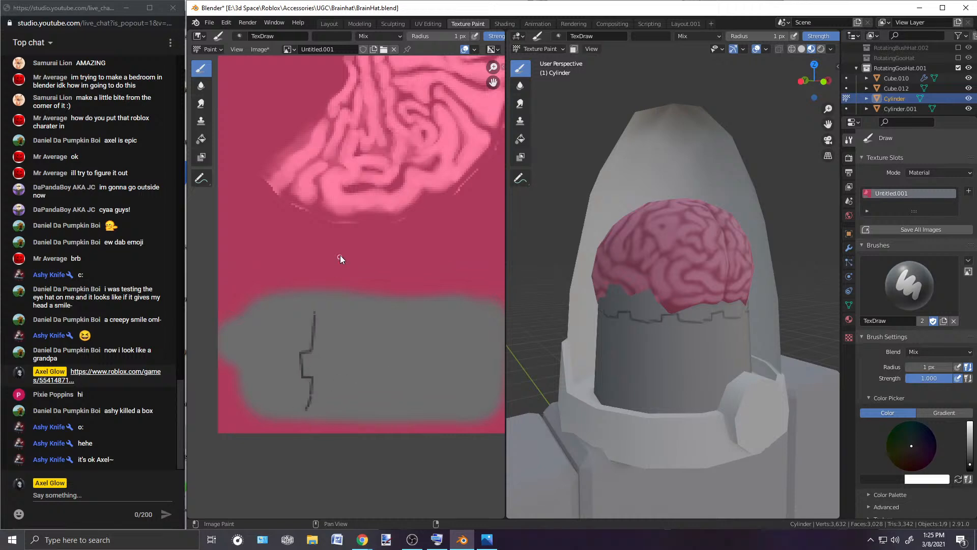
{"action": "mouse_move", "coordinate": [710, 342]}
{"action": "middle_mouse_down"}
{"action": "mouse_move", "coordinate": [697, 320]}
{"action": "mouse_move", "coordinate": [645, 328]}
{"action": "mouse_move", "coordinate": [744, 379]}
{"action": "mouse_move", "coordinate": [733, 300]}
{"action": "middle_mouse_up"}
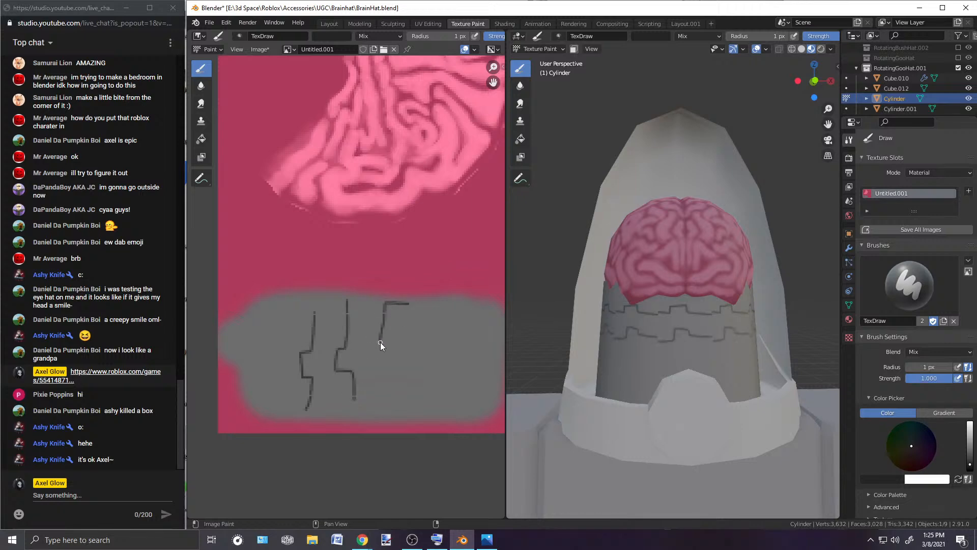
{"action": "left_click_drag", "start_coordinate": [396, 365], "coordinate": [393, 405]}
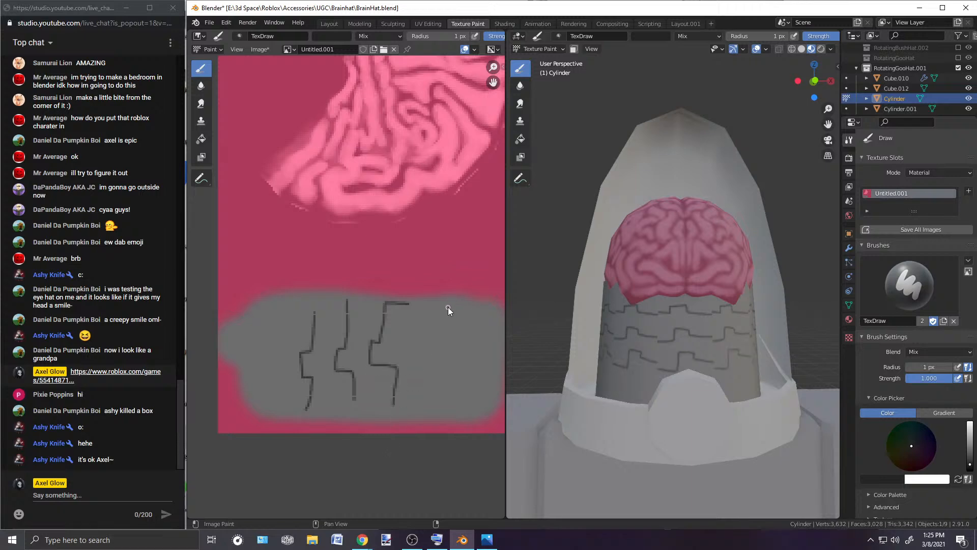
{"action": "left_click_drag", "start_coordinate": [444, 365], "coordinate": [441, 408]}
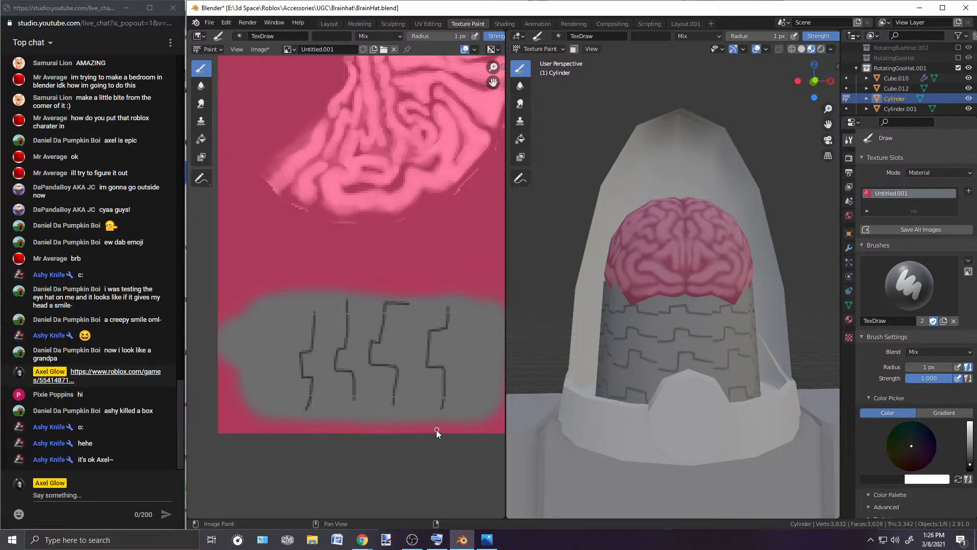
{"action": "mouse_move", "coordinate": [722, 349]}
{"action": "middle_mouse_down"}
{"action": "mouse_move", "coordinate": [811, 347]}
{"action": "mouse_move", "coordinate": [625, 344]}
{"action": "middle_mouse_up"}
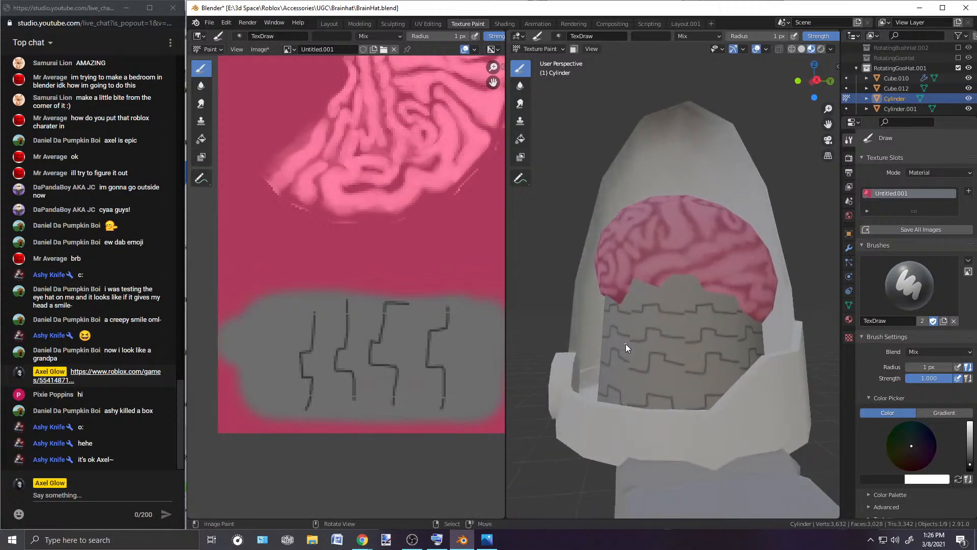
{"action": "scroll", "coordinate": [624, 343], "scroll_direction": "down", "scroll_amount": 5}
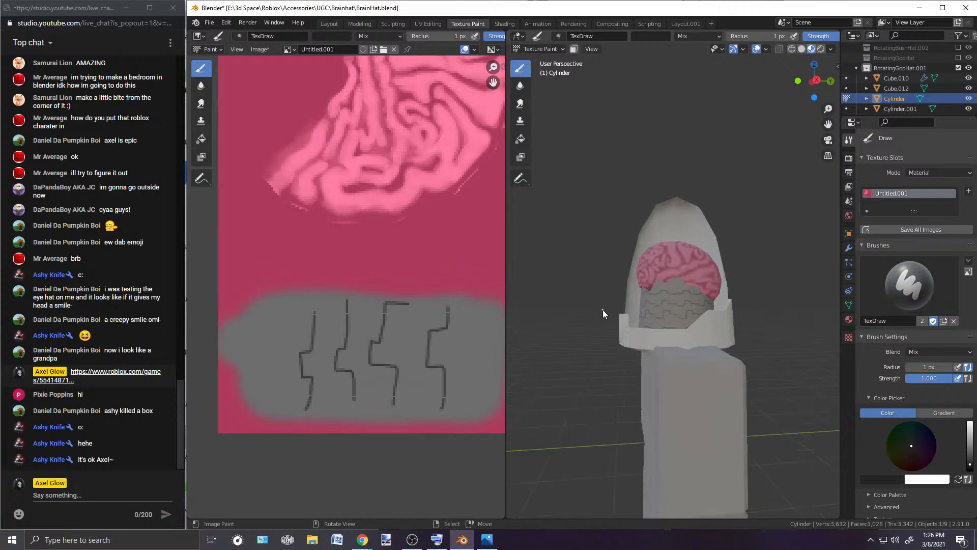
{"action": "scroll", "coordinate": [603, 309], "scroll_direction": "up", "scroll_amount": 5}
{"action": "middle_click_drag", "start_coordinate": [603, 309], "coordinate": [619, 324]}
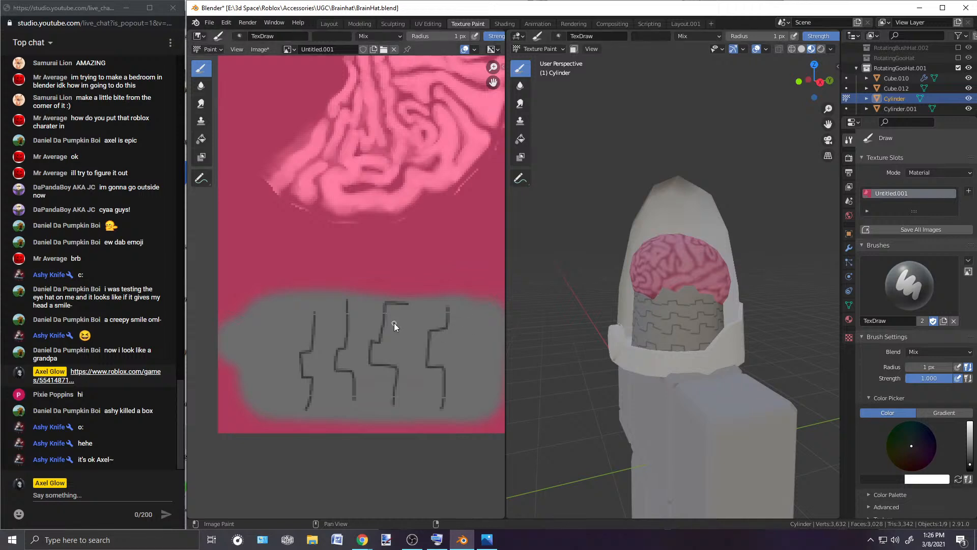
Step: Draw a long dark horizontal line through the middle of the grey side island, crossing the four stepped lines
{"action": "scroll", "coordinate": [394, 323], "scroll_direction": "down", "scroll_amount": 4}
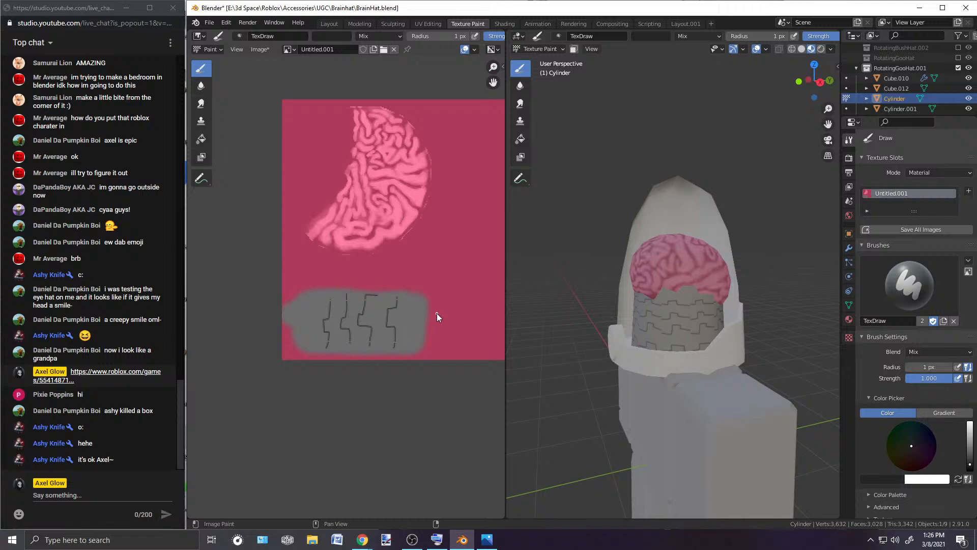
{"action": "scroll", "coordinate": [437, 313], "scroll_direction": "up", "scroll_amount": 4}
{"action": "scroll", "coordinate": [435, 307], "scroll_direction": "down", "scroll_amount": 2}
{"action": "scroll", "coordinate": [436, 307], "scroll_direction": "up", "scroll_amount": 3}
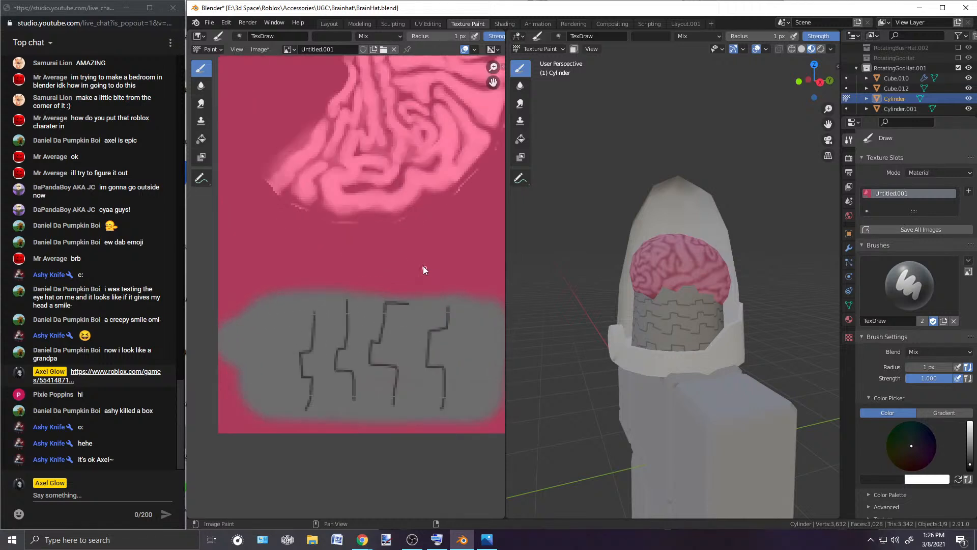
{"action": "left_click_drag", "start_coordinate": [242, 353], "coordinate": [493, 357]}
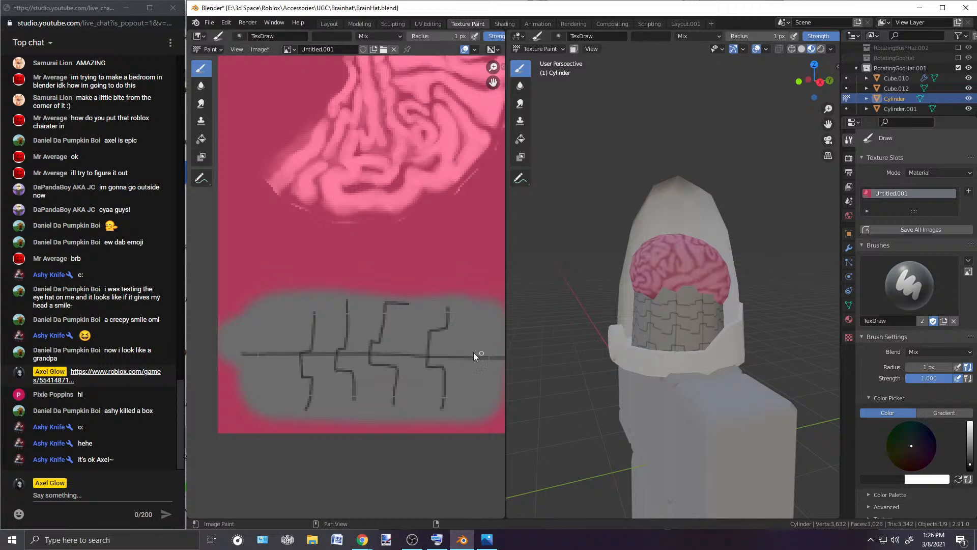
Step: Undo the thin horizontal line, then try a thick dark band with a 13 px brush across the grey side island and undo it
{"action": "key", "text": "ctrl+z"}
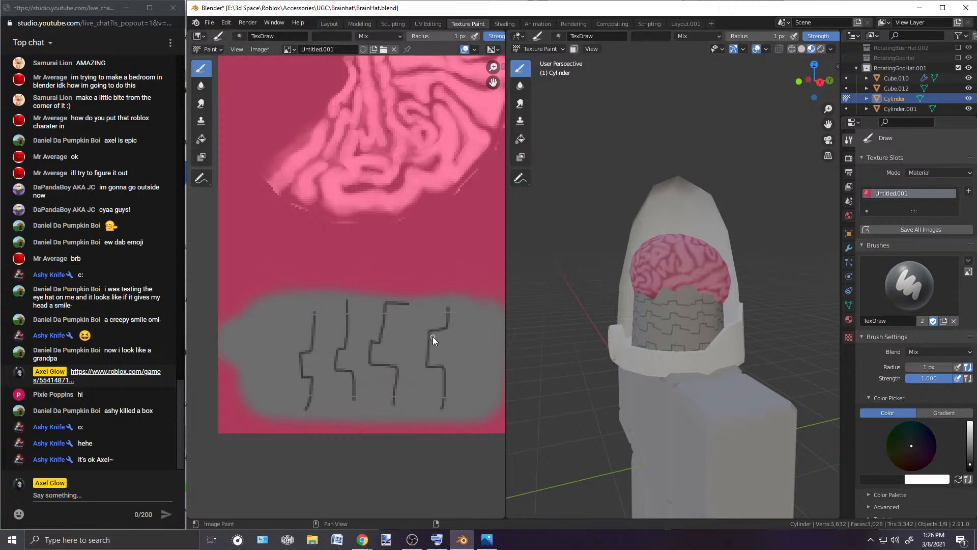
{"action": "key", "text": "bracketright"}
{"action": "key", "text": "bracketright"}
{"action": "key", "text": "bracketright"}
{"action": "key", "text": "bracketright"}
{"action": "key", "text": "bracketright"}
{"action": "key", "text": "bracketright"}
{"action": "key", "text": "bracketright"}
{"action": "key", "text": "bracketright"}
{"action": "key", "text": "bracketright"}
{"action": "left_click_drag", "start_coordinate": [259, 355], "coordinate": [511, 355]}
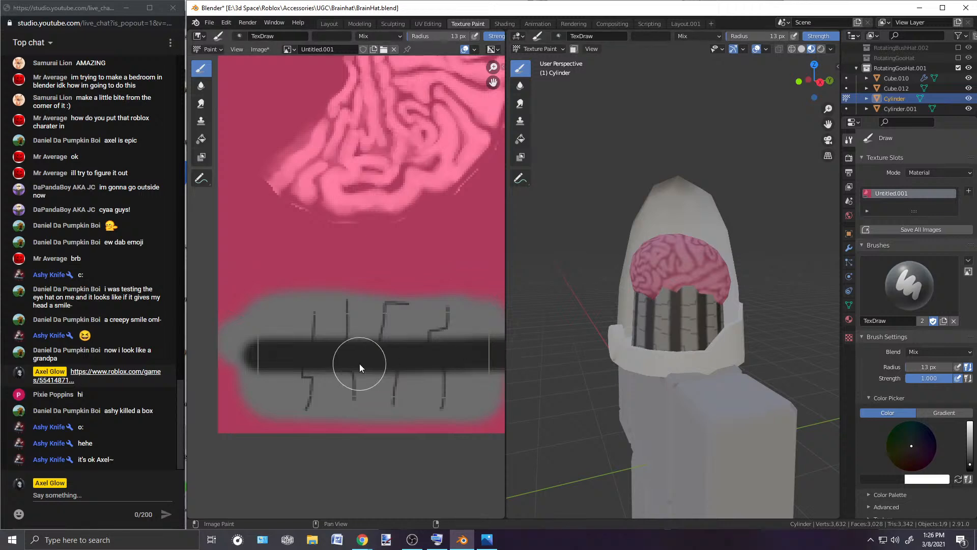
{"action": "mouse_move", "coordinate": [591, 348]}
{"action": "middle_mouse_down"}
{"action": "mouse_move", "coordinate": [811, 338]}
{"action": "mouse_move", "coordinate": [710, 337]}
{"action": "mouse_move", "coordinate": [543, 364]}
{"action": "mouse_move", "coordinate": [557, 381]}
{"action": "mouse_move", "coordinate": [609, 380]}
{"action": "mouse_move", "coordinate": [609, 368]}
{"action": "middle_mouse_up"}
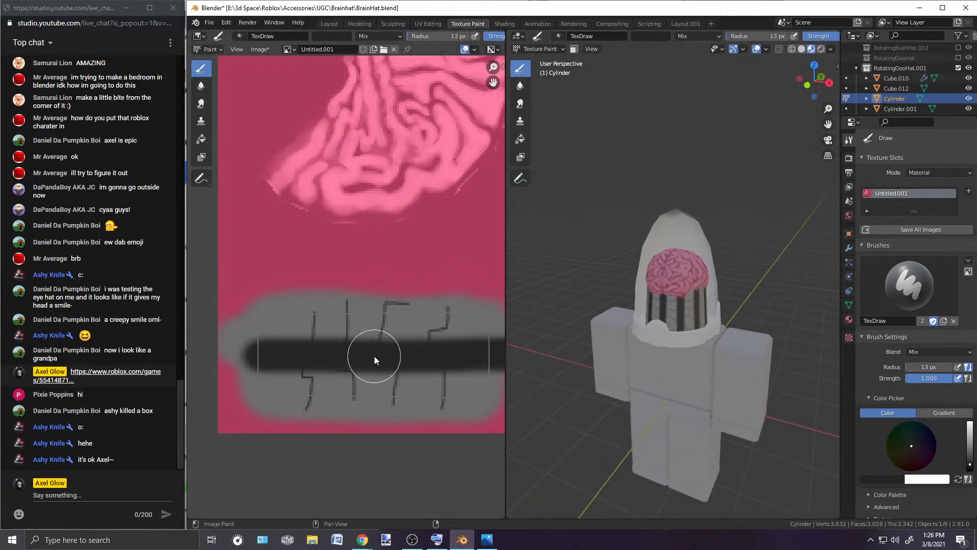
{"action": "key", "text": "ctrl+z"}
Step: Try a wavy dark line with a 7 px brush along the grey side island, check it on the cylinder, and undo it
{"action": "key", "text": "bracketleft"}
{"action": "key", "text": "bracketleft"}
{"action": "key", "text": "bracketleft"}
{"action": "left_click", "coordinate": [242, 364]}
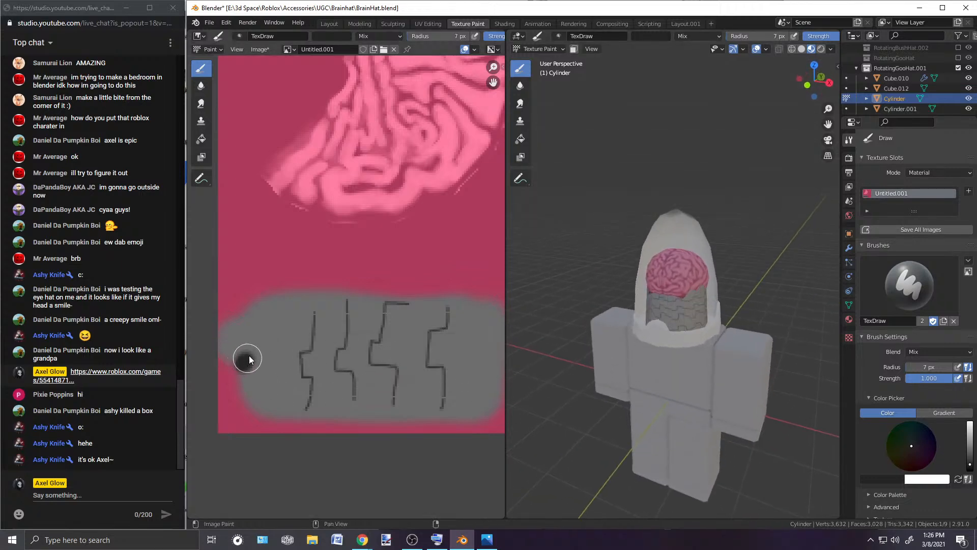
{"action": "left_click_drag", "start_coordinate": [444, 356], "coordinate": [490, 352]}
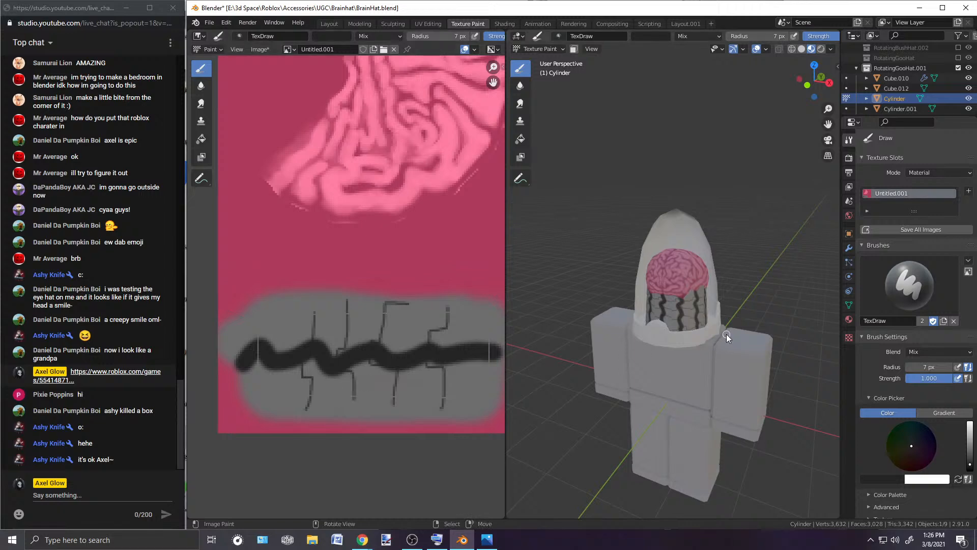
{"action": "scroll", "coordinate": [726, 334], "scroll_direction": "up", "scroll_amount": 3}
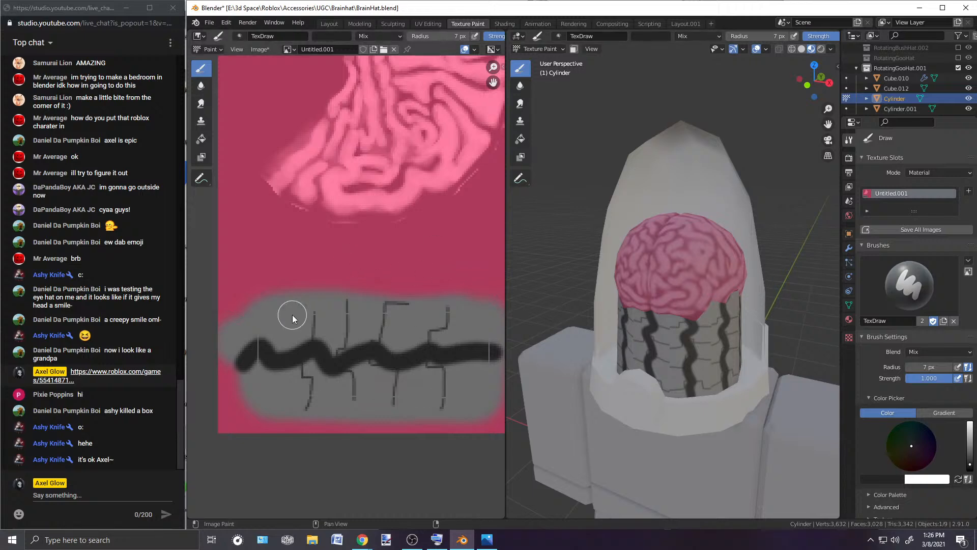
{"action": "key", "text": "ctrl+z"}
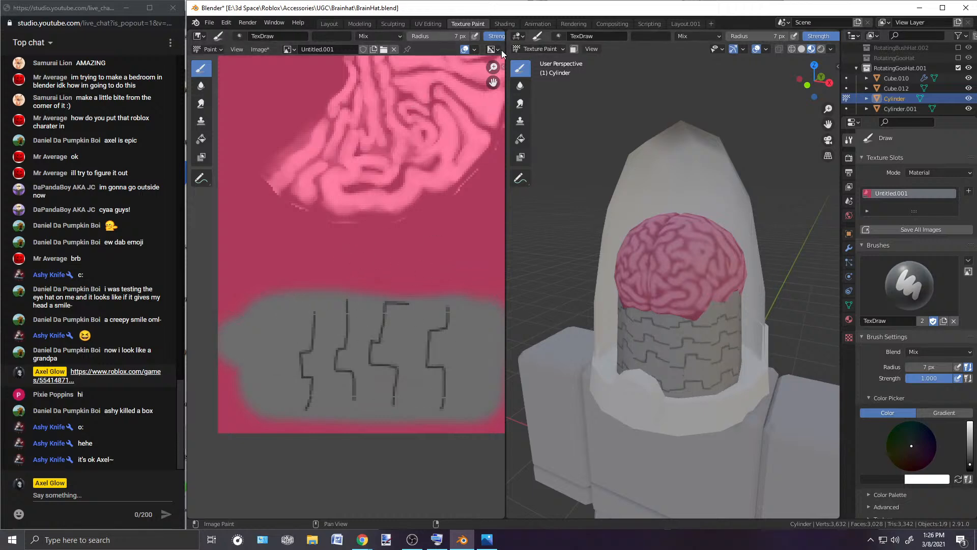
Step: Copy the Cylinder object and switch the 3D viewport from Texture Paint to Object Mode
{"action": "right_click", "coordinate": [893, 101]}
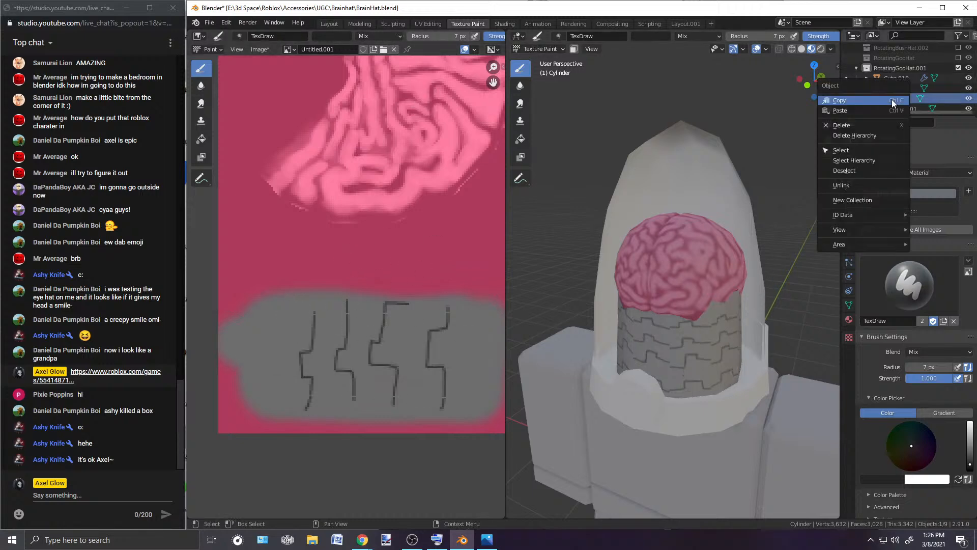
{"action": "left_click", "coordinate": [859, 100]}
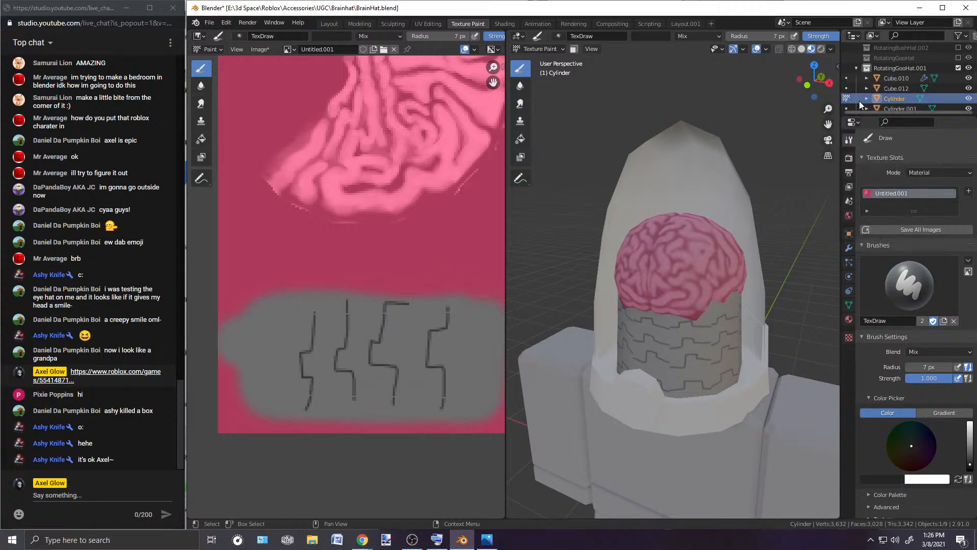
{"action": "right_click", "coordinate": [895, 99]}
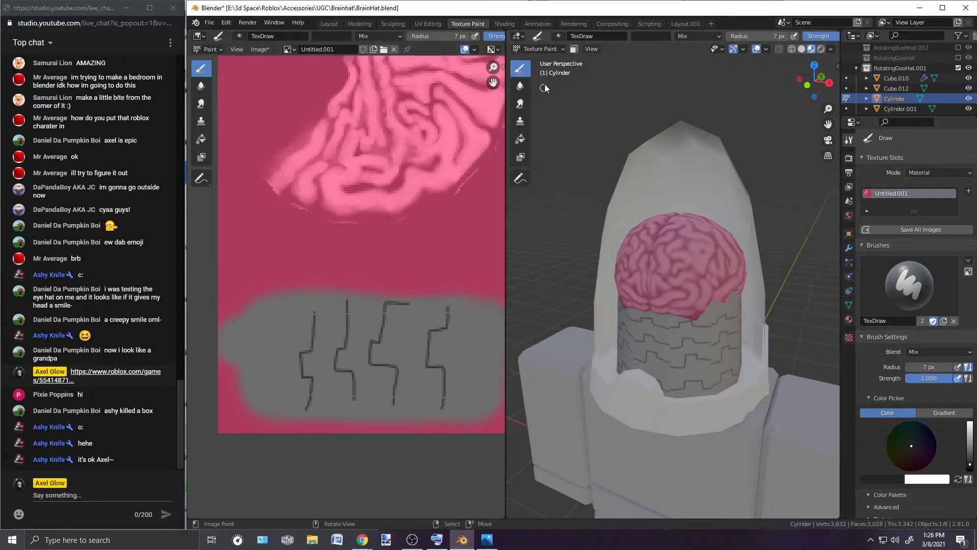
{"action": "left_click", "coordinate": [549, 48]}
{"action": "left_click", "coordinate": [560, 57]}
{"action": "right_click", "coordinate": [724, 307]}
{"action": "right_click", "coordinate": [726, 306]}
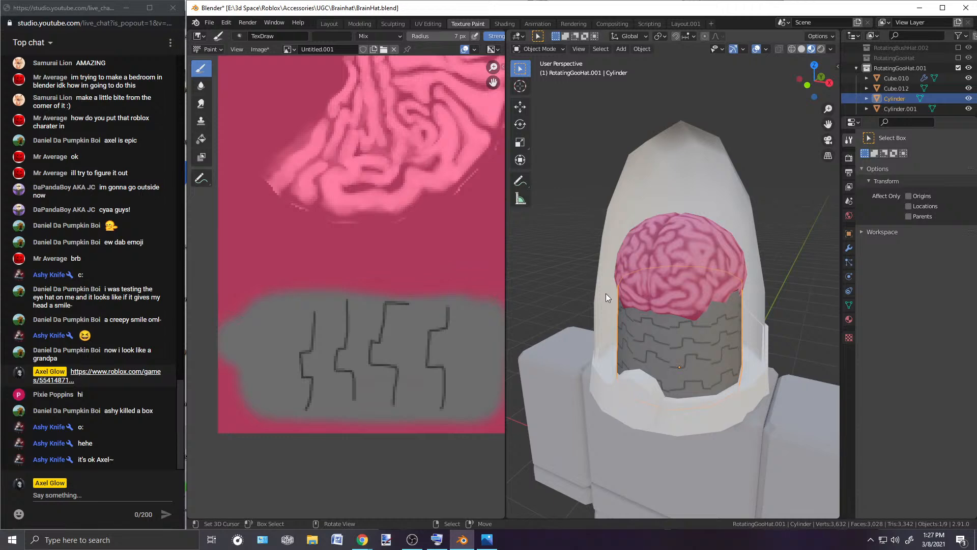
Step: Examine the texture layout and the stepped panel lines on the cylinder under the brain
{"action": "scroll", "coordinate": [285, 277], "scroll_direction": "down", "scroll_amount": 4}
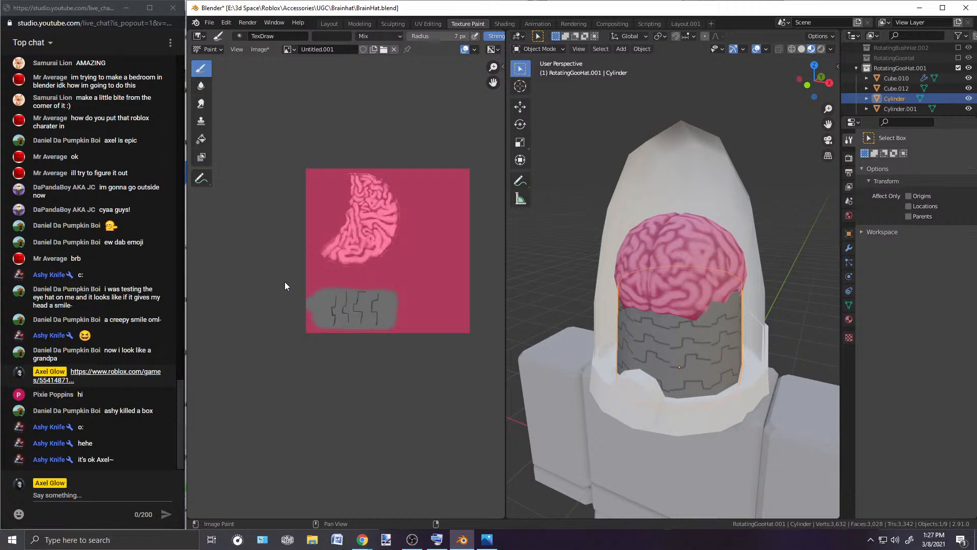
{"action": "scroll", "coordinate": [286, 282], "scroll_direction": "up", "scroll_amount": 2}
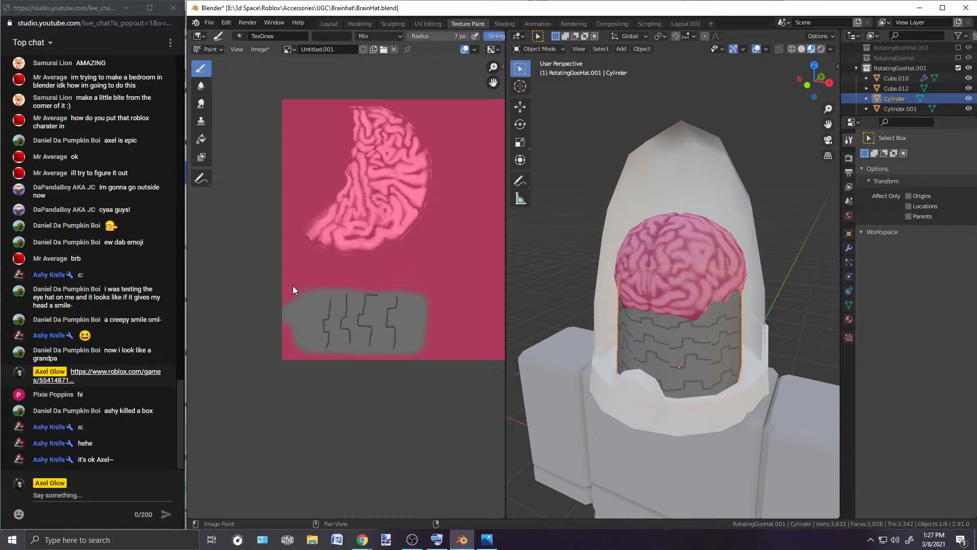
{"action": "scroll", "coordinate": [327, 261], "scroll_direction": "down", "scroll_amount": 1}
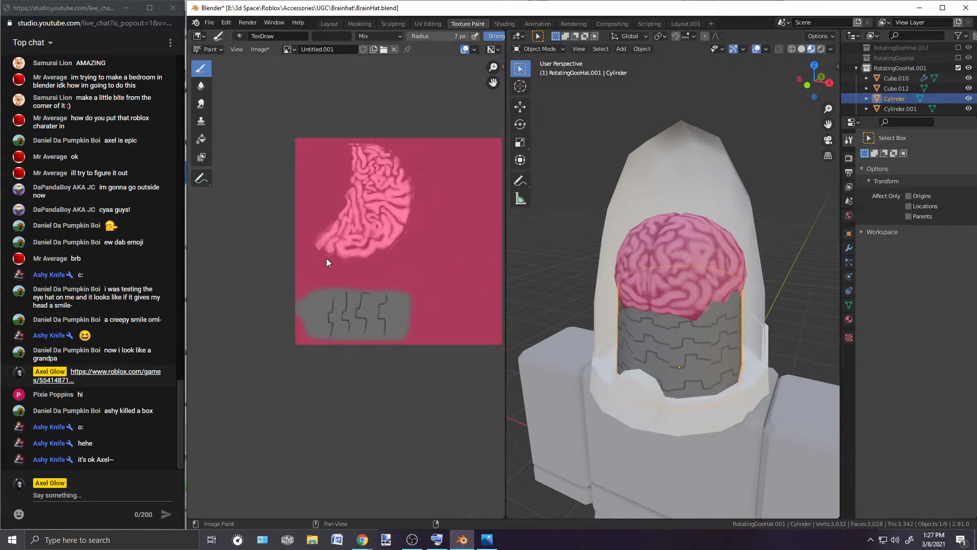
{"action": "scroll", "coordinate": [327, 260], "scroll_direction": "up", "scroll_amount": 1}
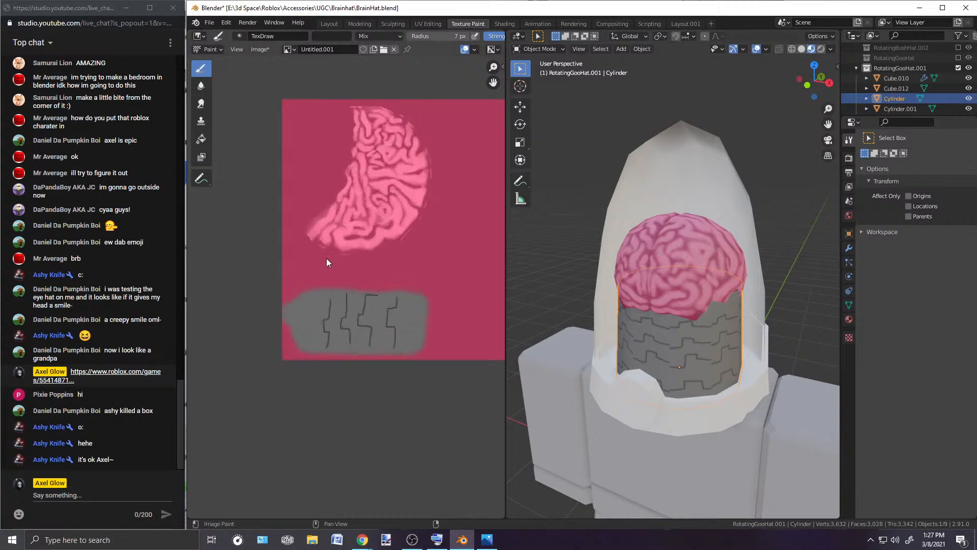
{"action": "scroll", "coordinate": [691, 276], "scroll_direction": "up", "scroll_amount": 1}
{"action": "mouse_move", "coordinate": [692, 276]}
{"action": "middle_mouse_down"}
{"action": "mouse_move", "coordinate": [597, 255]}
{"action": "mouse_move", "coordinate": [601, 271]}
{"action": "mouse_move", "coordinate": [708, 270]}
{"action": "middle_mouse_up"}
{"action": "scroll", "coordinate": [602, 271], "scroll_direction": "down", "scroll_amount": 3}
{"action": "scroll", "coordinate": [707, 269], "scroll_direction": "up", "scroll_amount": 2}
{"action": "scroll", "coordinate": [707, 269], "scroll_direction": "up", "scroll_amount": 1}
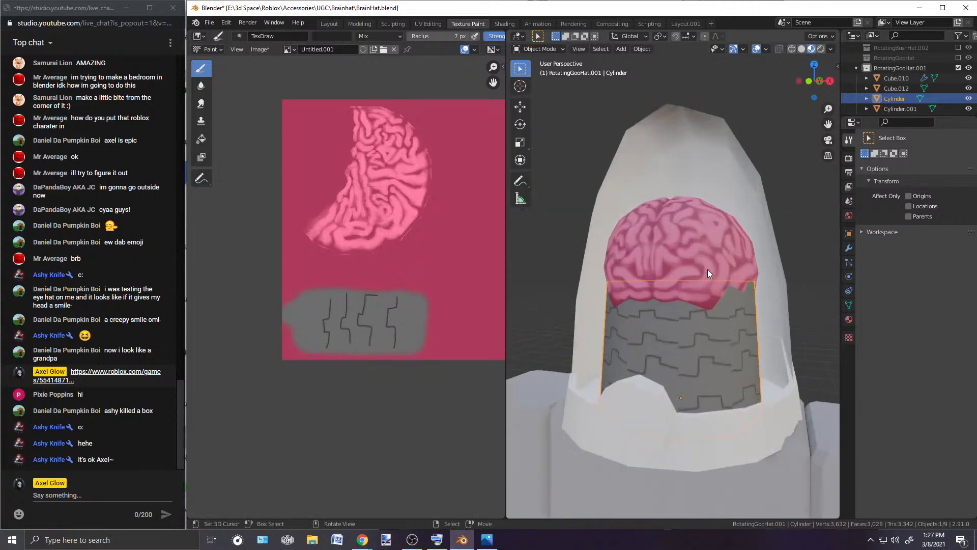
{"action": "left_click", "coordinate": [542, 51]}
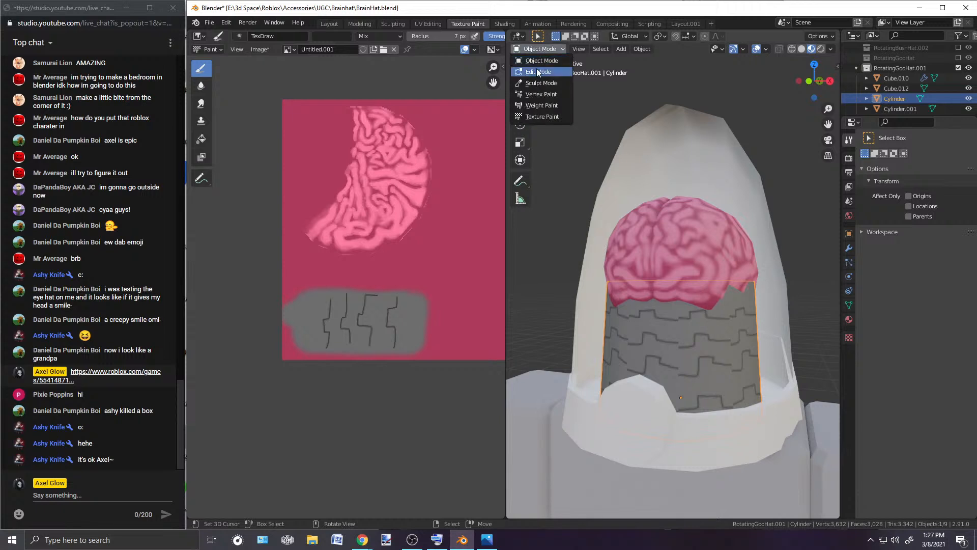
{"action": "left_click", "coordinate": [536, 69]}
{"action": "middle_click_drag", "start_coordinate": [697, 260], "coordinate": [683, 304]}
{"action": "left_click", "coordinate": [542, 49]}
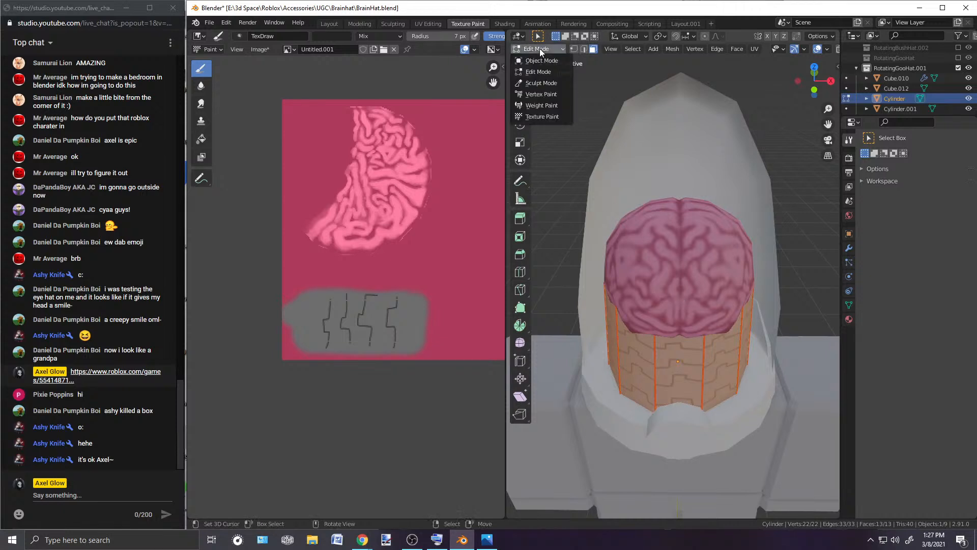
{"action": "left_click", "coordinate": [537, 58]}
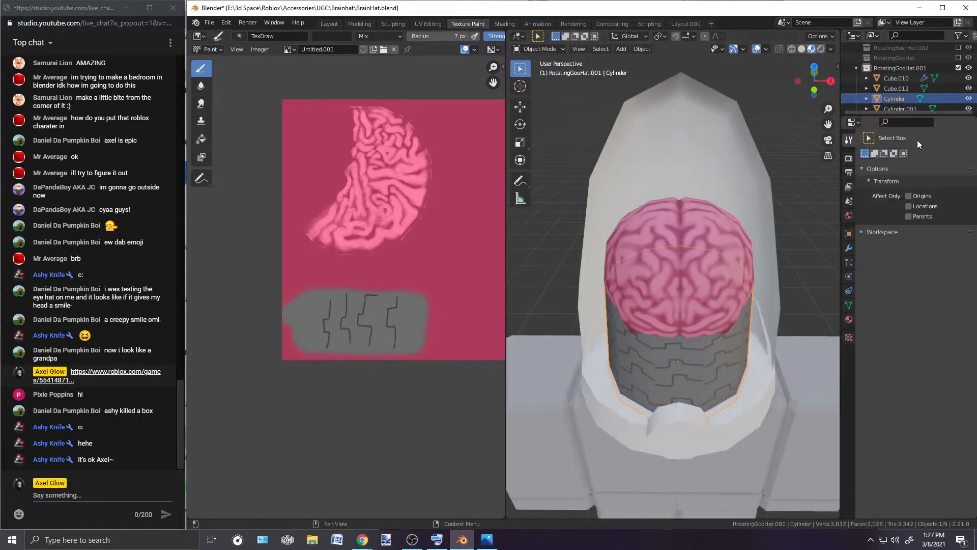
Step: Duplicate the panel-lined Cylinder object, keeping the copy in the same place as the original
{"action": "scroll", "coordinate": [902, 102], "scroll_direction": "down", "scroll_amount": 2}
{"action": "left_click", "coordinate": [900, 89]}
{"action": "left_click", "coordinate": [895, 79]}
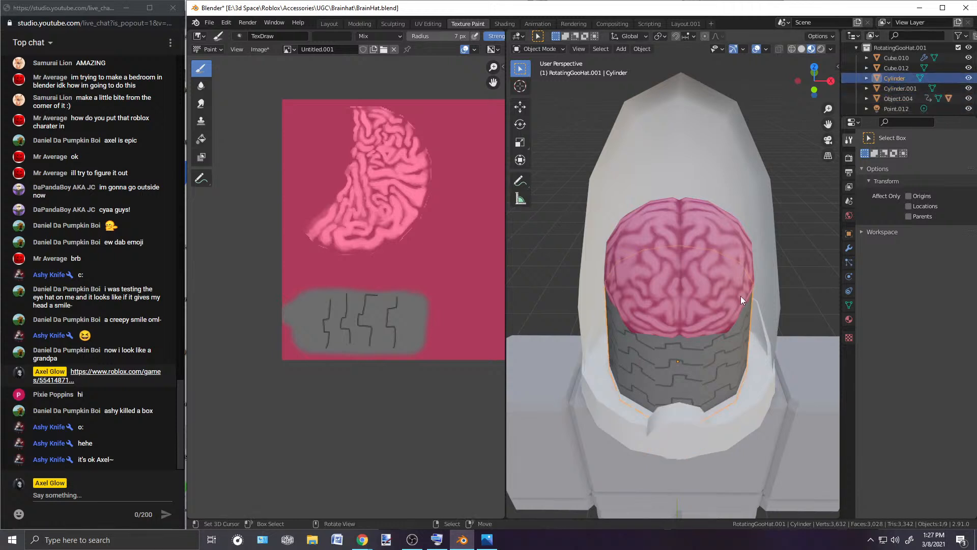
{"action": "right_click", "coordinate": [898, 76]}
{"action": "left_click", "coordinate": [878, 137]}
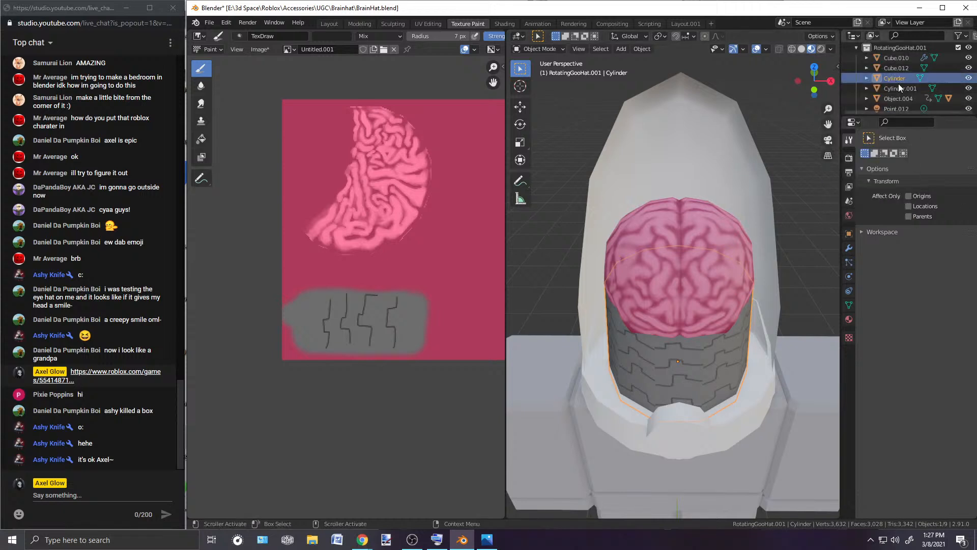
{"action": "key", "text": "shift+d"}
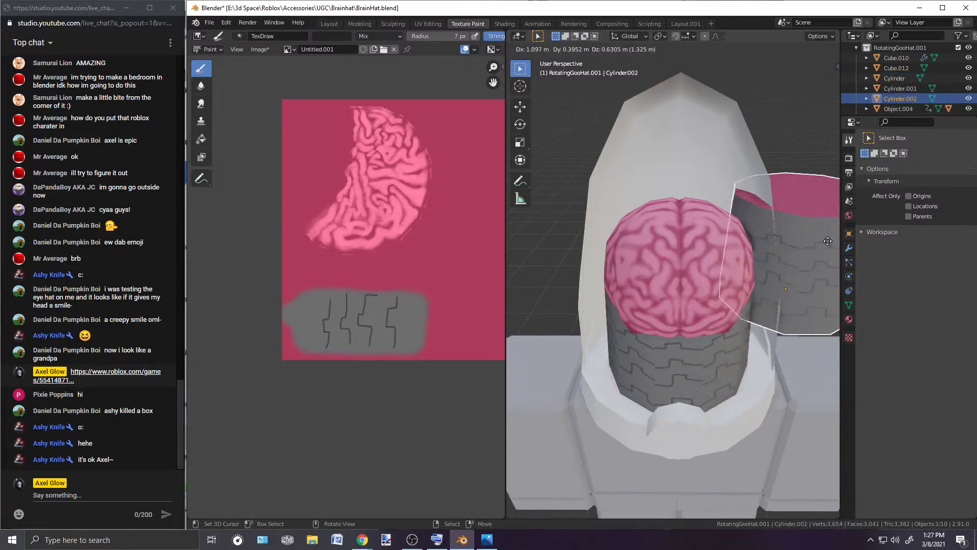
{"action": "right_click", "coordinate": [819, 224]}
Step: Hide the original Cylinder object and select its duplicate, Cylinder.002
{"action": "middle_click_drag", "start_coordinate": [782, 249], "coordinate": [727, 243]}
{"action": "left_click", "coordinate": [895, 88]}
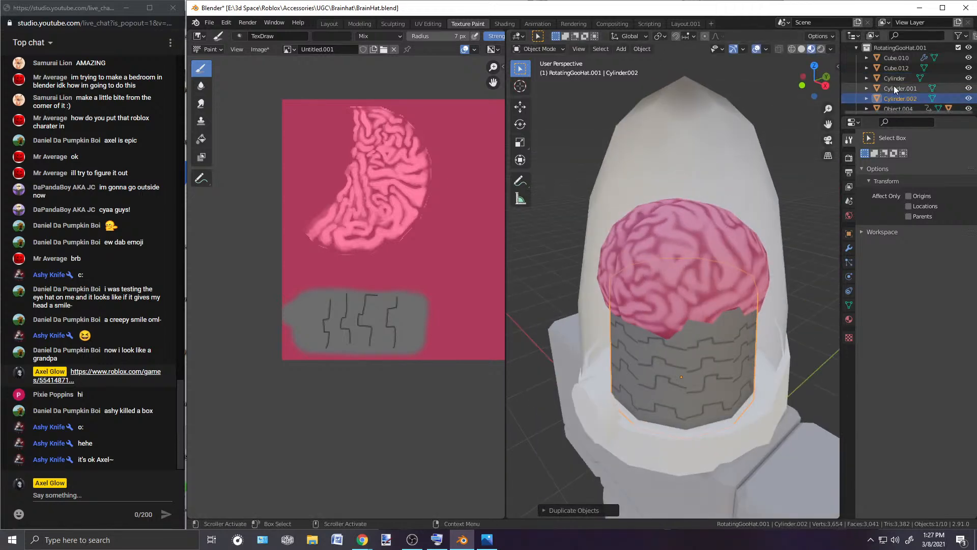
{"action": "left_click", "coordinate": [968, 78]}
{"action": "left_click", "coordinate": [969, 77]}
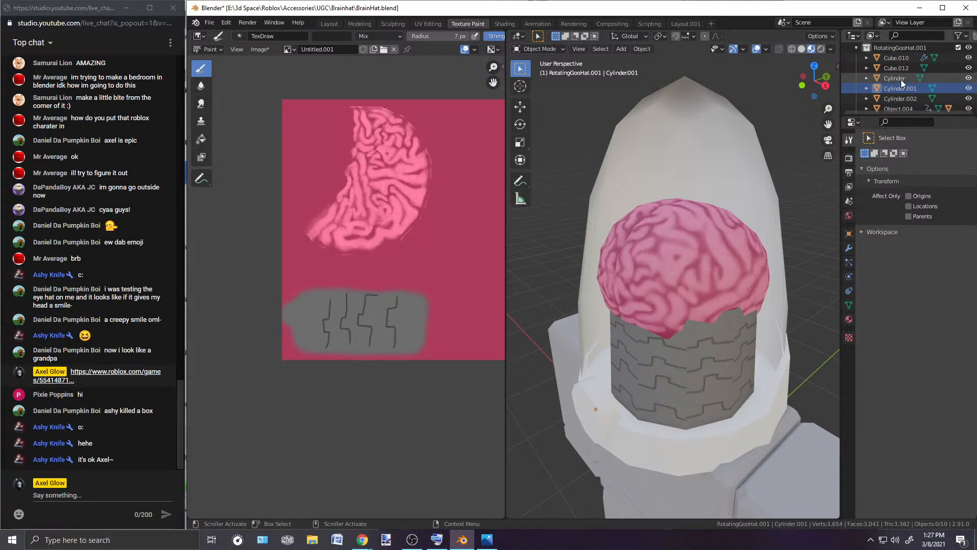
{"action": "left_click", "coordinate": [892, 79]}
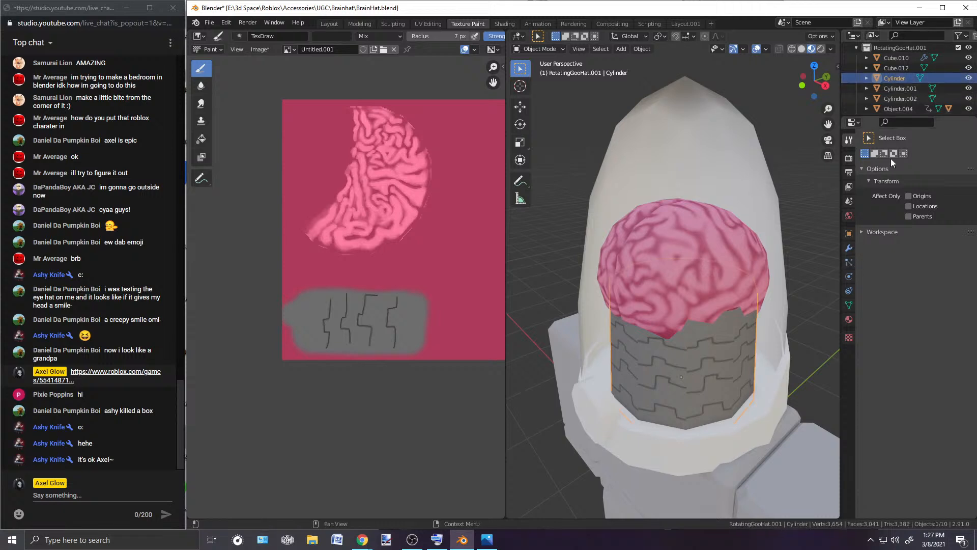
{"action": "left_click", "coordinate": [903, 102]}
Step: Try moving the duplicate cylinder up and away from the head, then cancel the move
{"action": "middle_click_drag", "start_coordinate": [802, 250], "coordinate": [753, 256]}
{"action": "scroll", "coordinate": [752, 256], "scroll_direction": "up", "scroll_amount": 4}
{"action": "scroll", "coordinate": [753, 257], "scroll_direction": "down", "scroll_amount": 3}
{"action": "key", "text": "g"}
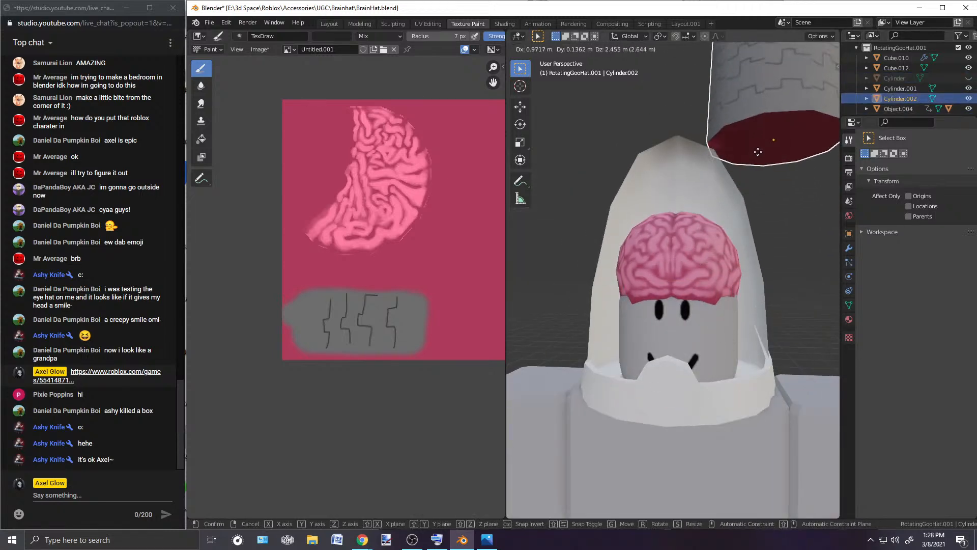
{"action": "right_click", "coordinate": [760, 154]}
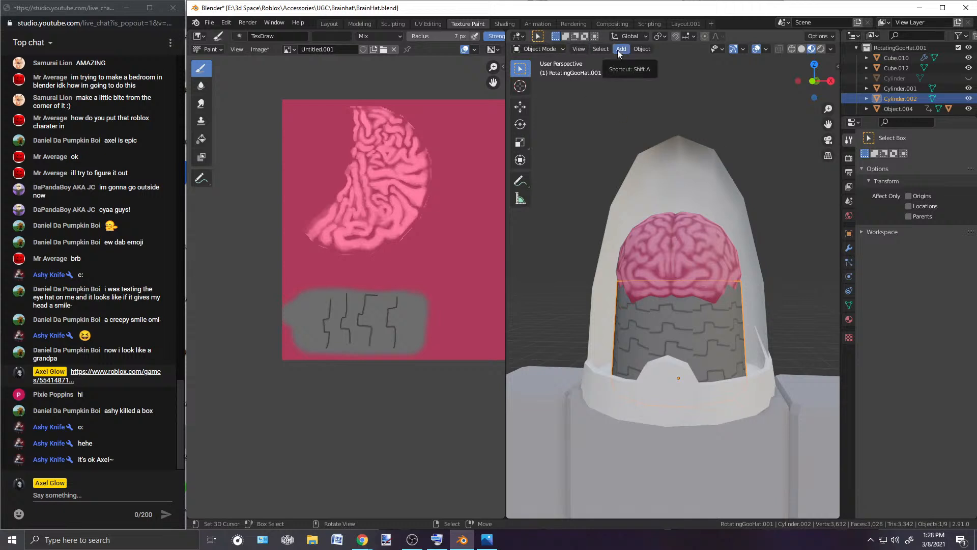
Step: Add a vertical loop cut down the front centre of the duplicate cylinder in Edit Mode and clear the selection
{"action": "left_click", "coordinate": [545, 48]}
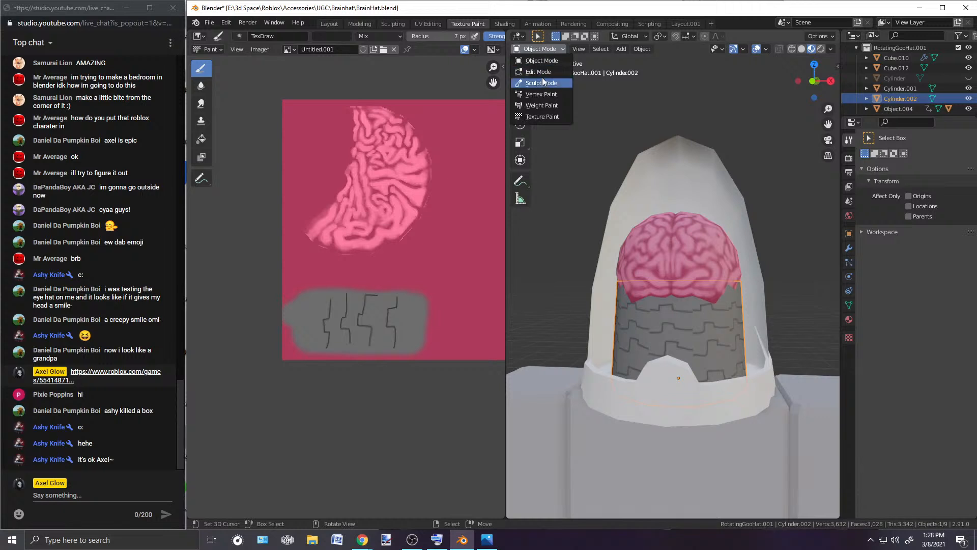
{"action": "left_click", "coordinate": [540, 70]}
{"action": "middle_click_drag", "start_coordinate": [658, 206], "coordinate": [627, 302]}
{"action": "key", "text": "ctrl+r"}
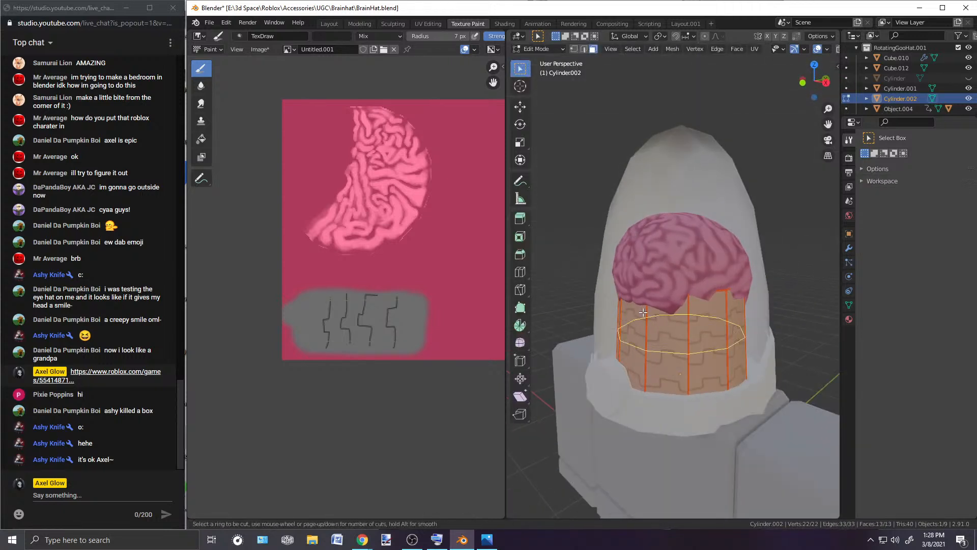
{"action": "left_click", "coordinate": [643, 312]}
{"action": "middle_click_drag", "start_coordinate": [655, 285], "coordinate": [799, 279]}
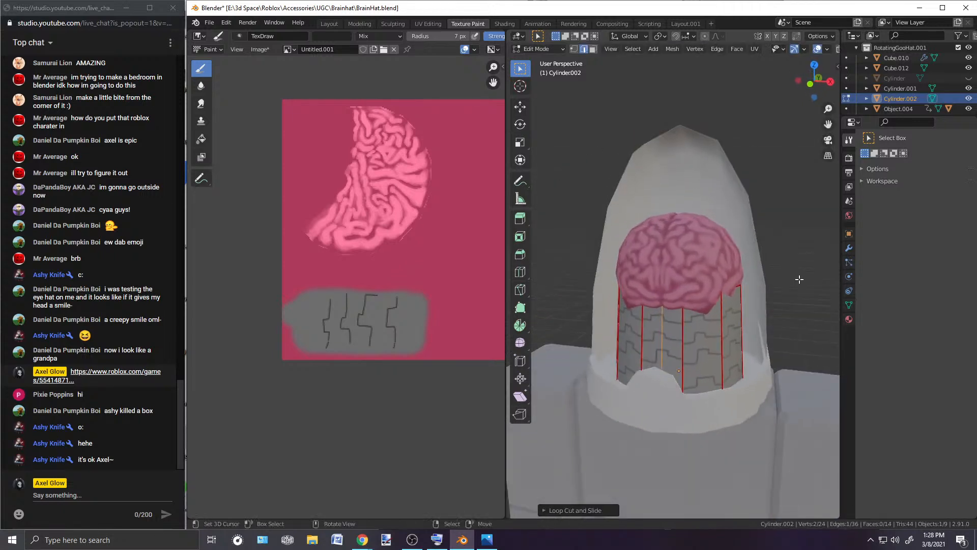
{"action": "key", "text": "alt+a"}
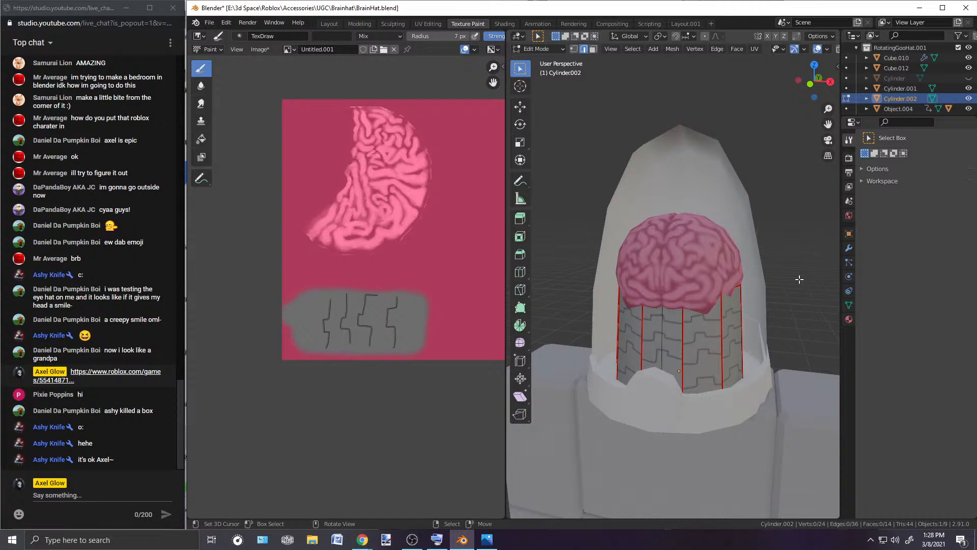
Step: Delete the vertices left of the centre cut in front view, keeping half the cylinder, and return to Object Mode
{"action": "key", "text": "KP_1"}
{"action": "left_click", "coordinate": [574, 49]}
{"action": "left_click_drag", "start_coordinate": [584, 236], "coordinate": [673, 432]}
{"action": "scroll", "coordinate": [699, 287], "scroll_direction": "up", "scroll_amount": 1}
{"action": "right_click", "coordinate": [679, 256]}
{"action": "key", "text": "Escape"}
{"action": "left_click", "coordinate": [548, 50]}
{"action": "left_click", "coordinate": [545, 62]}
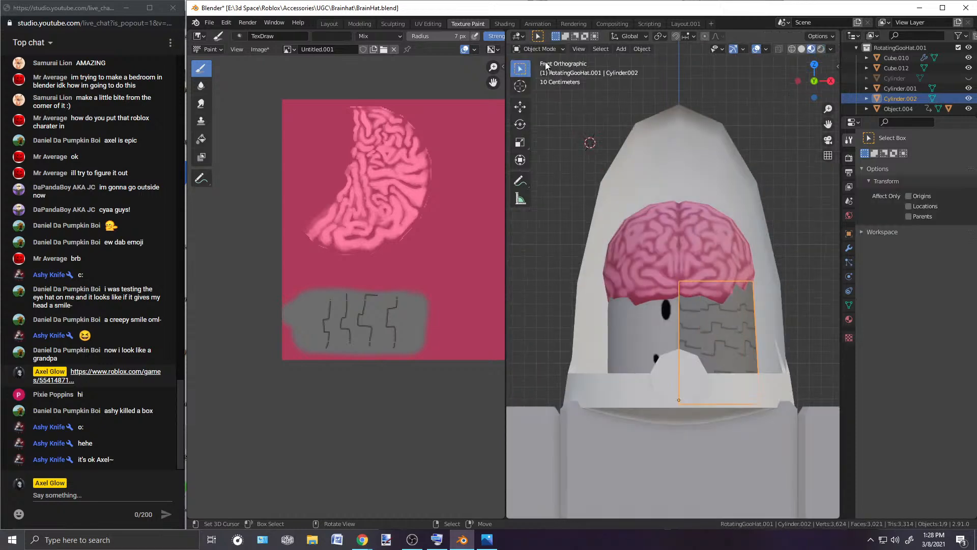
Step: Add a Mirror modifier on the X axis to the half cylinder and inspect the mirrored panel lines under the dome
{"action": "left_click", "coordinate": [848, 248]}
{"action": "left_click", "coordinate": [893, 156]}
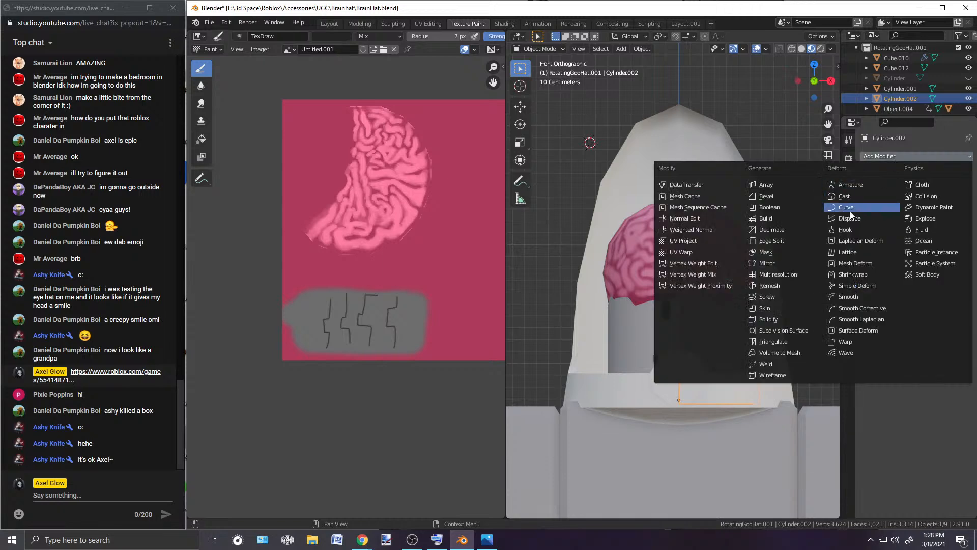
{"action": "left_click", "coordinate": [767, 263]}
{"action": "left_click", "coordinate": [545, 49]}
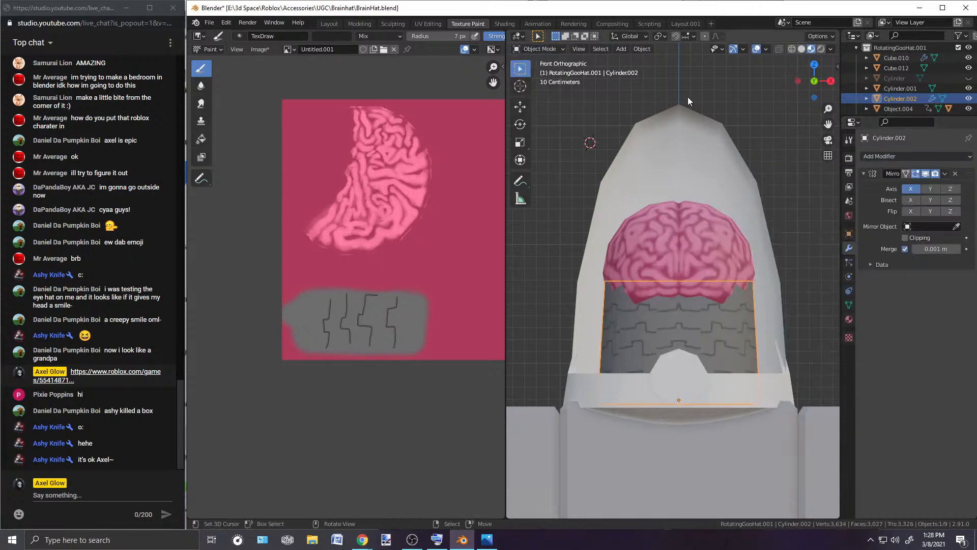
{"action": "left_click", "coordinate": [732, 111]}
{"action": "middle_click_drag", "start_coordinate": [731, 112], "coordinate": [723, 305]}
{"action": "left_click", "coordinate": [720, 331]}
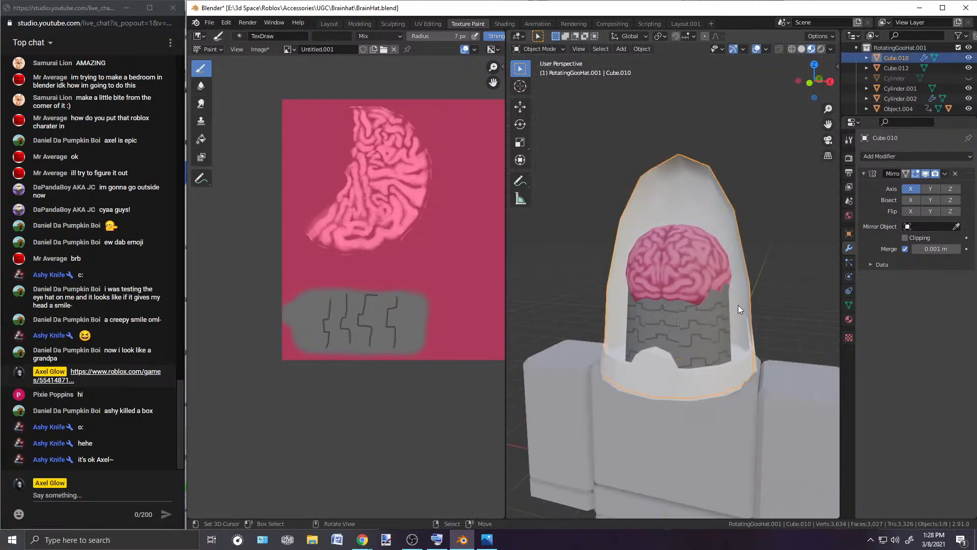
Step: Inspect the mirrored panel-lined cylinder and the brain under the dome from several angles
{"action": "left_click", "coordinate": [720, 307]}
{"action": "scroll", "coordinate": [740, 261], "scroll_direction": "up", "scroll_amount": 1}
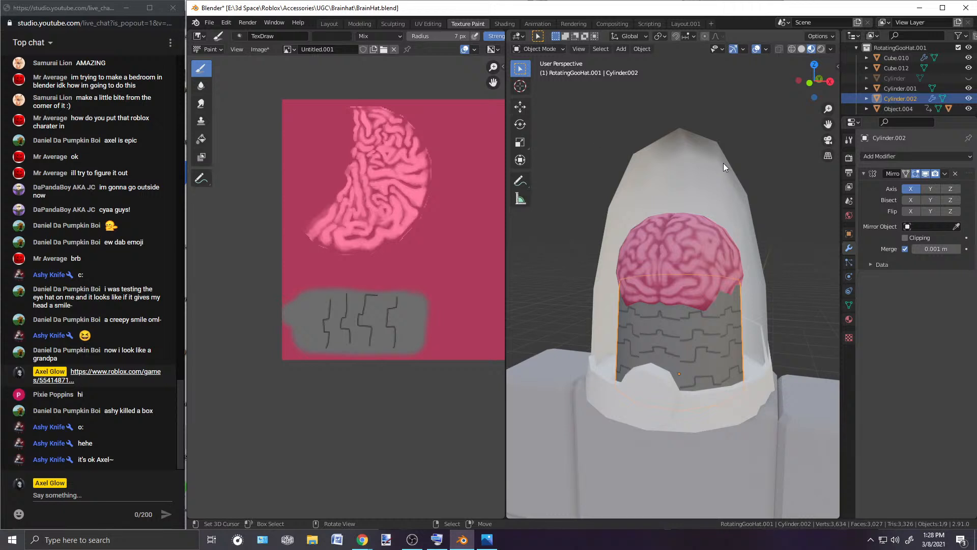
{"action": "middle_click_drag", "start_coordinate": [584, 250], "coordinate": [640, 261]}
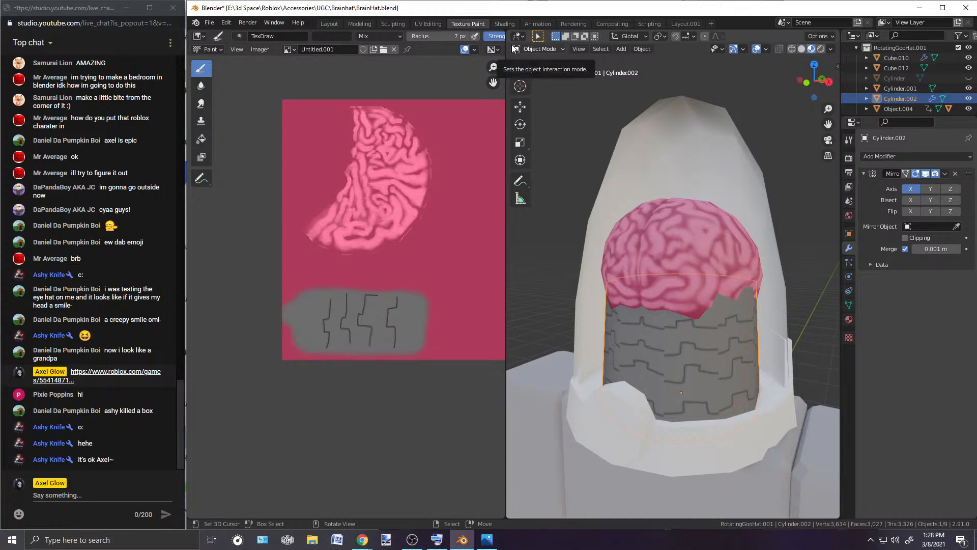
{"action": "middle_click_drag", "start_coordinate": [722, 276], "coordinate": [759, 271]}
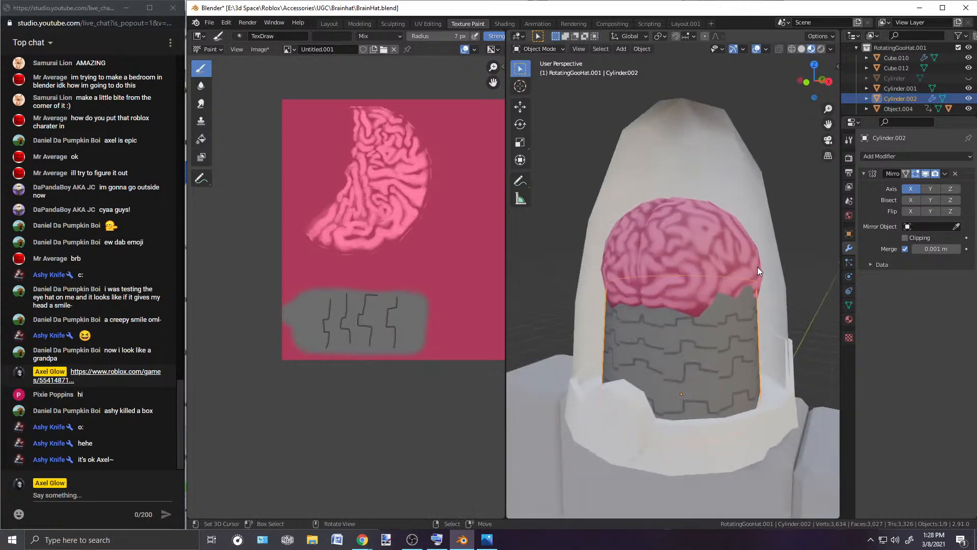
{"action": "scroll", "coordinate": [734, 258], "scroll_direction": "up", "scroll_amount": 1}
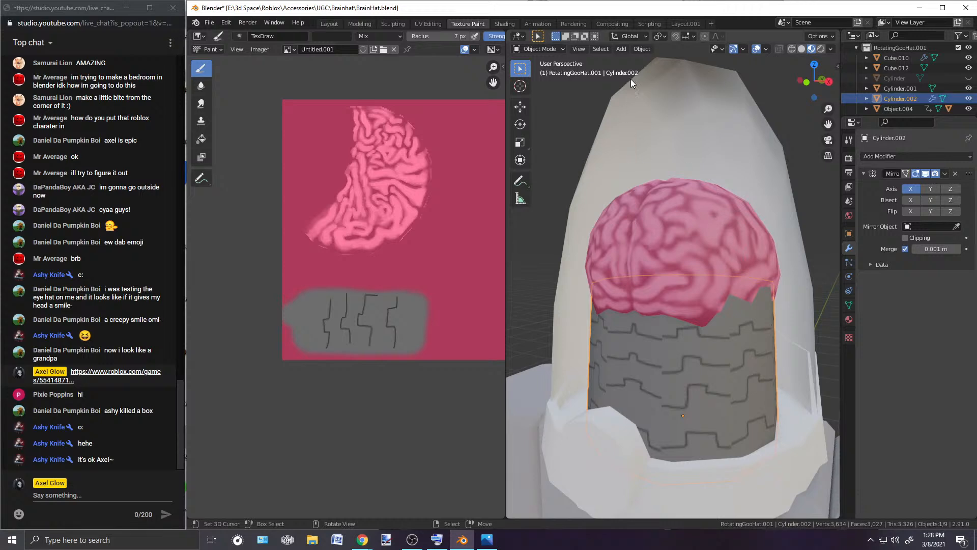
{"action": "left_click", "coordinate": [640, 49]}
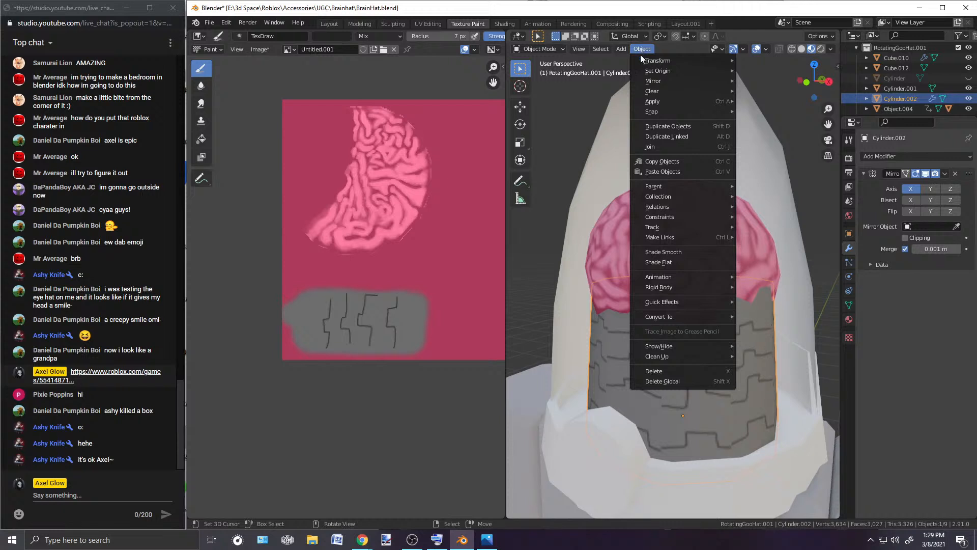
{"action": "left_click", "coordinate": [573, 119]}
{"action": "scroll", "coordinate": [575, 122], "scroll_direction": "down", "scroll_amount": 3}
{"action": "middle_click_drag", "start_coordinate": [798, 166], "coordinate": [697, 164]}
{"action": "scroll", "coordinate": [639, 243], "scroll_direction": "up", "scroll_amount": 4}
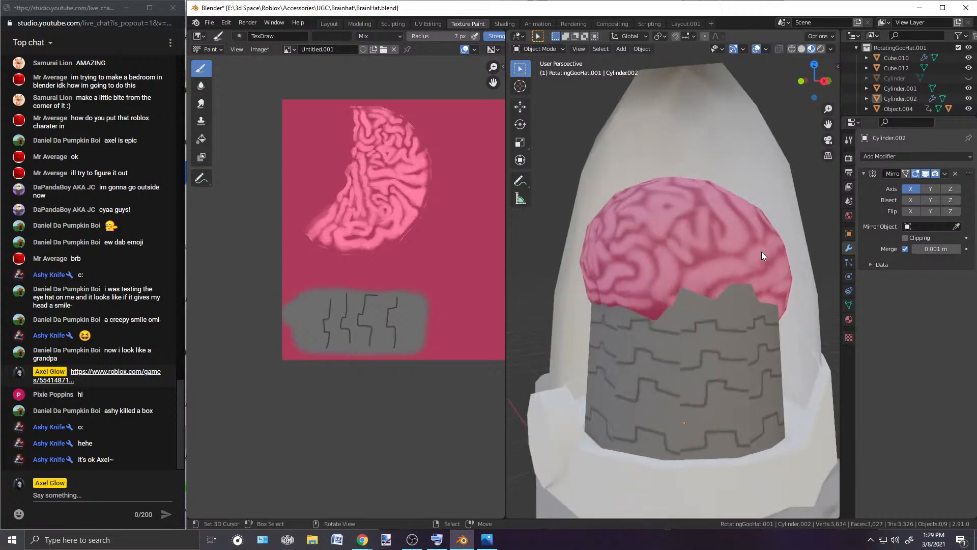
{"action": "right_click", "coordinate": [740, 301]}
{"action": "key", "text": "alt+a"}
{"action": "right_click", "coordinate": [746, 292]}
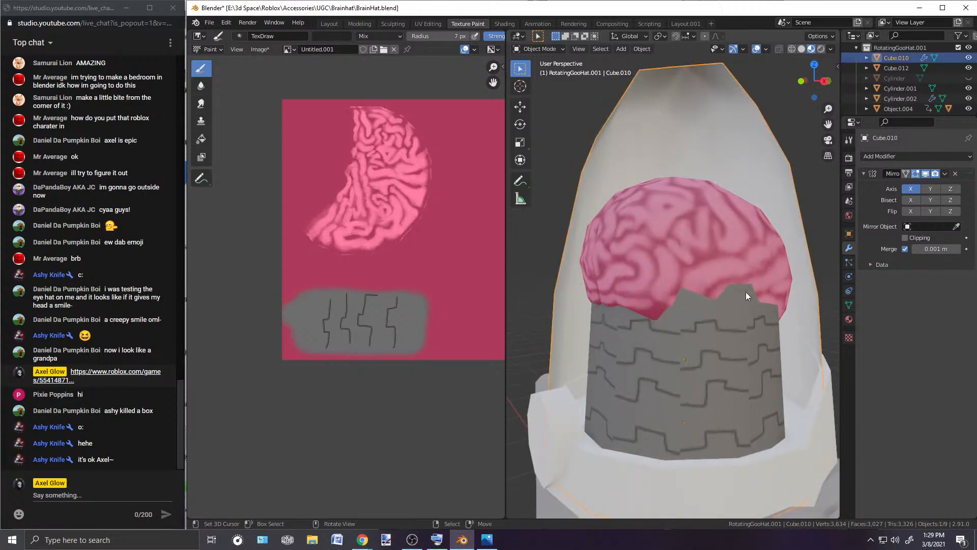
{"action": "right_click", "coordinate": [745, 292]}
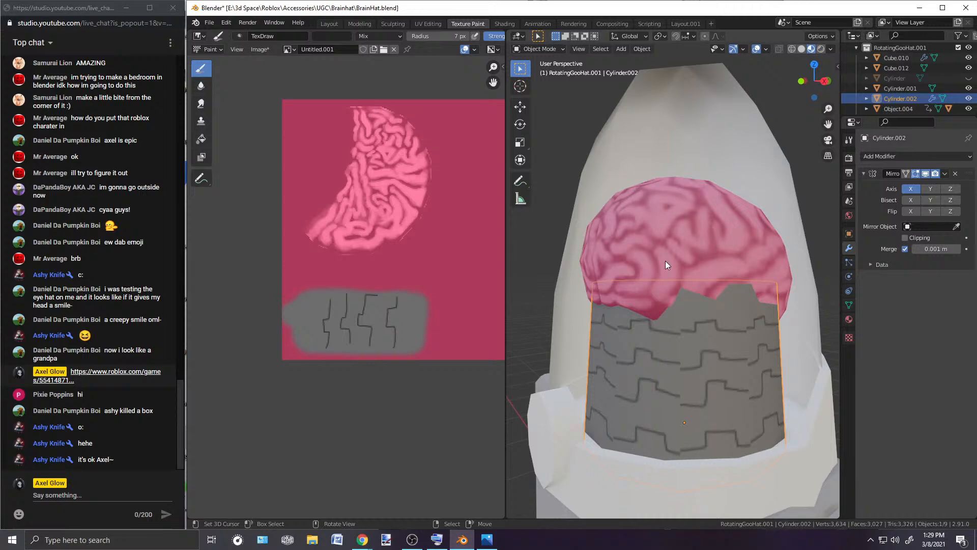
{"action": "scroll", "coordinate": [673, 274], "scroll_direction": "down", "scroll_amount": 2}
{"action": "middle_click_drag", "start_coordinate": [630, 260], "coordinate": [714, 204]}
Step: Select the dome and set its material's base colour to bright green with hue 0.349 and saturation 1.000
{"action": "right_click", "coordinate": [709, 145]}
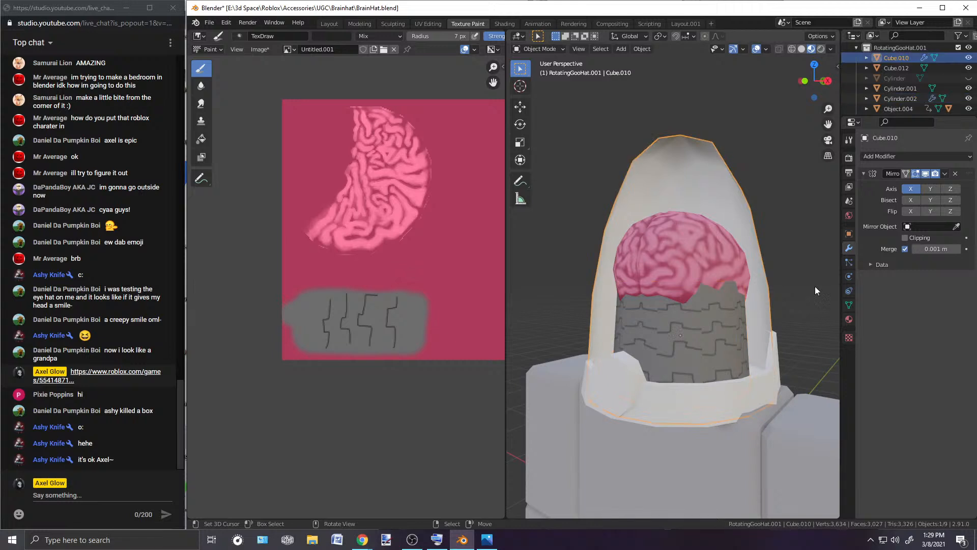
{"action": "left_click", "coordinate": [849, 319]}
{"action": "left_click", "coordinate": [924, 306]}
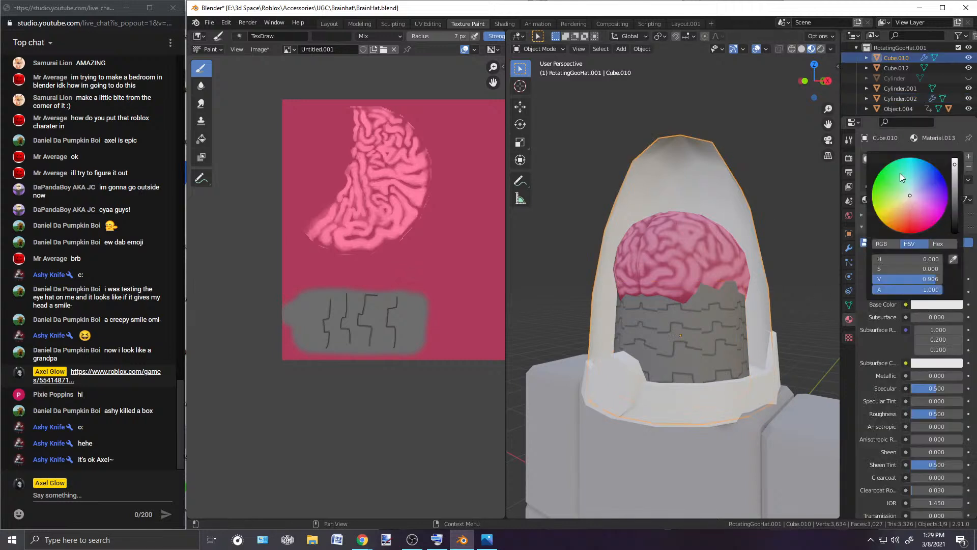
{"action": "left_click", "coordinate": [877, 176]}
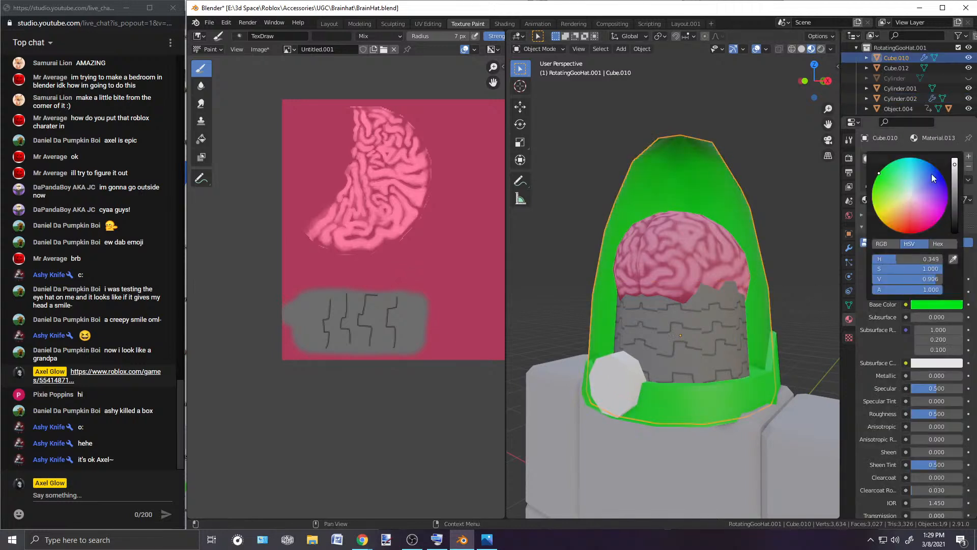
Step: Give the base ring its own copy of the shared material and change its base colour to a desaturated dark grey
{"action": "right_click", "coordinate": [776, 339]}
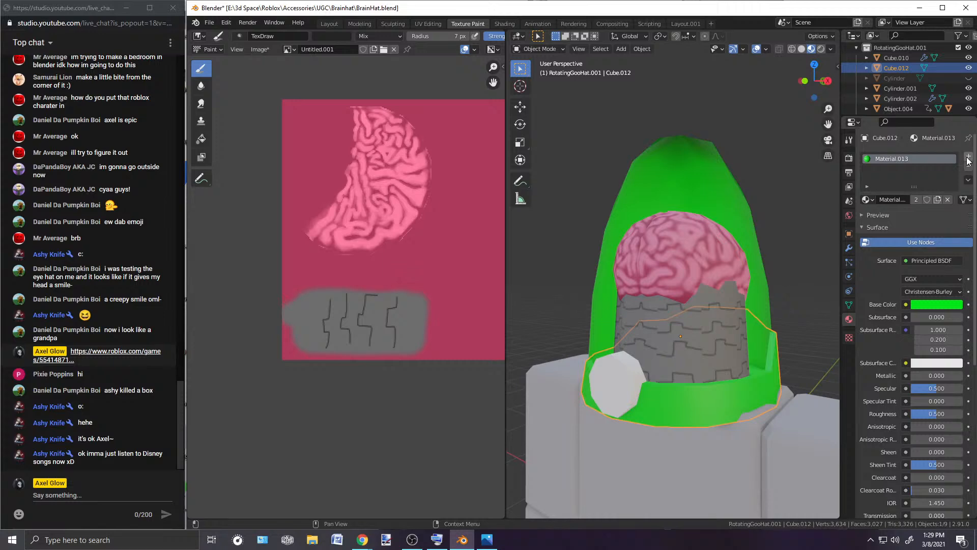
{"action": "left_click", "coordinate": [936, 199]}
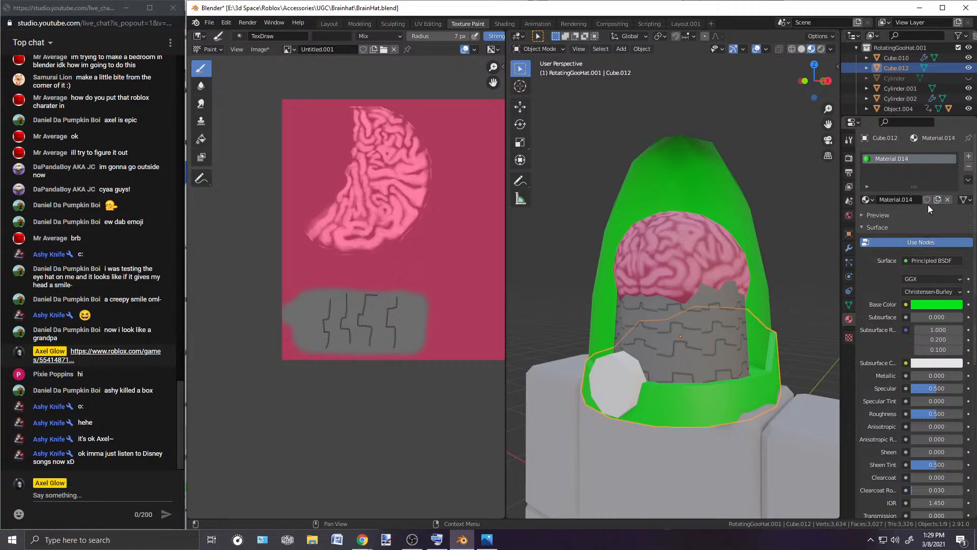
{"action": "left_click", "coordinate": [937, 305]}
{"action": "mouse_move", "coordinate": [955, 199]}
{"action": "left_mouse_down"}
{"action": "mouse_move", "coordinate": [955, 225]}
{"action": "mouse_move", "coordinate": [955, 216]}
{"action": "left_mouse_up"}
{"action": "left_click_drag", "start_coordinate": [921, 269], "coordinate": [875, 268]}
{"action": "right_click", "coordinate": [784, 224]}
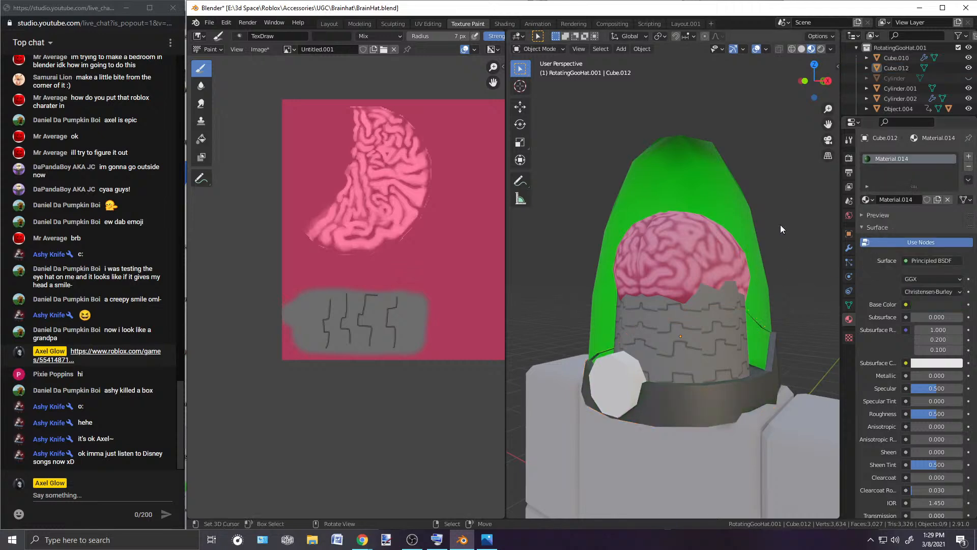
Step: Select the base ring and enter Edit Mode on it
{"action": "middle_click_drag", "start_coordinate": [789, 213], "coordinate": [771, 350]}
{"action": "left_click", "coordinate": [771, 336]}
{"action": "left_click", "coordinate": [549, 48]}
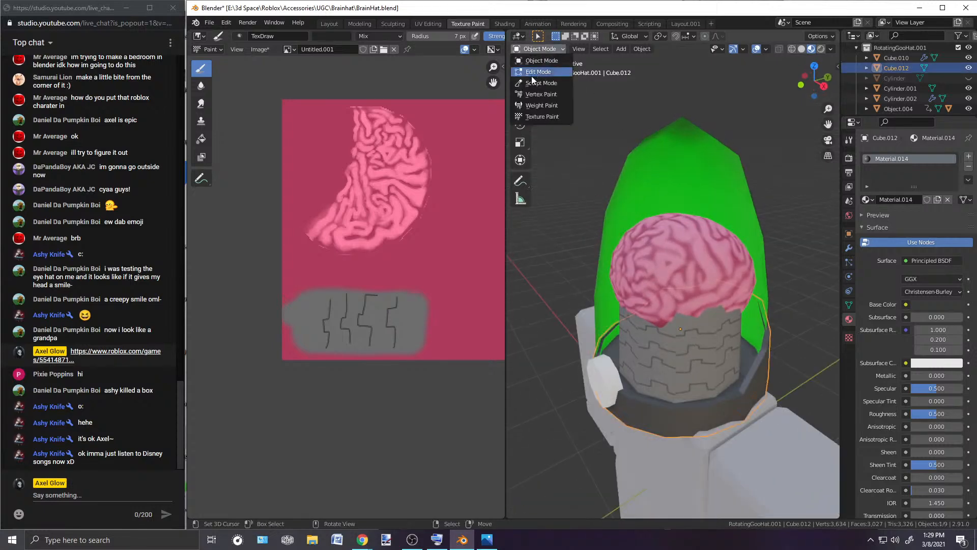
{"action": "left_click", "coordinate": [531, 76]}
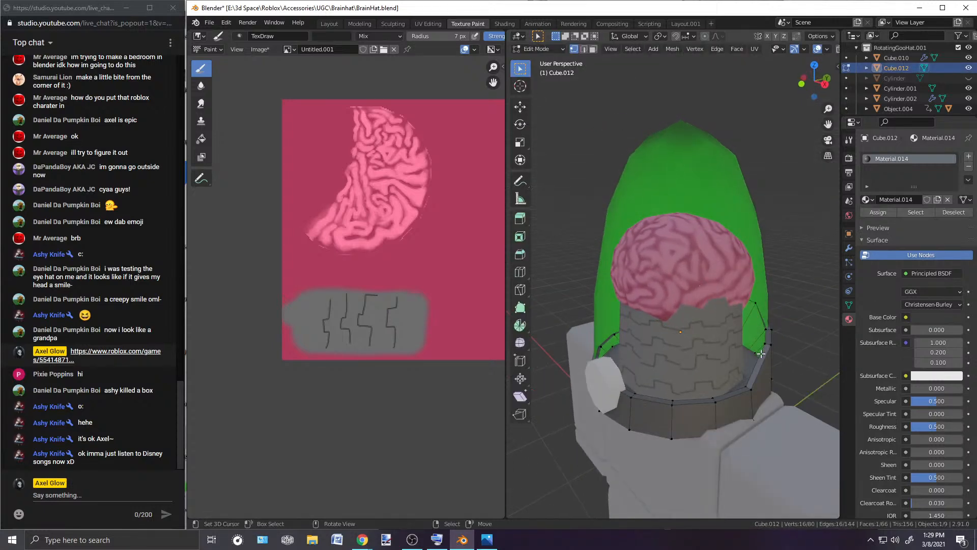
{"action": "left_click", "coordinate": [592, 49]}
{"action": "middle_click_drag", "start_coordinate": [779, 271], "coordinate": [675, 290]}
{"action": "left_click", "coordinate": [584, 49]}
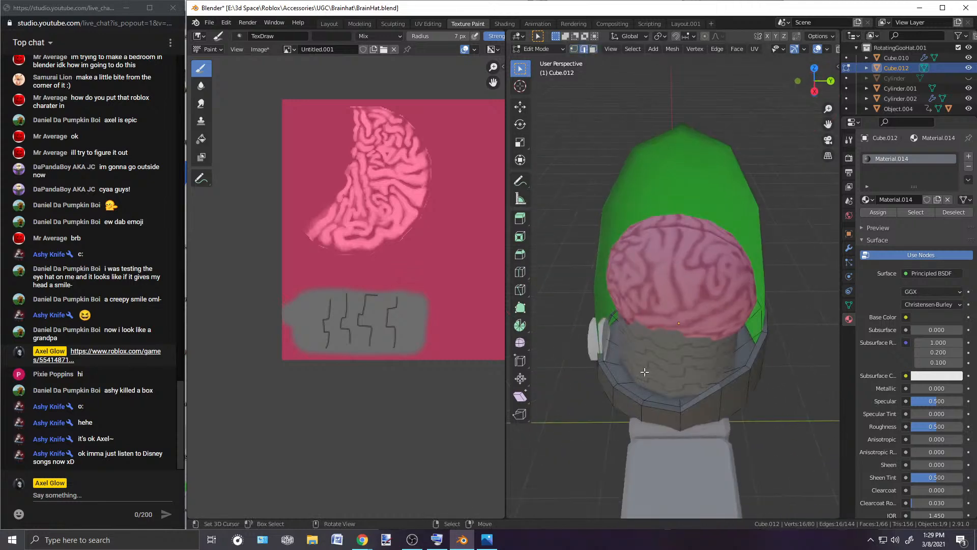
{"action": "left_click", "coordinate": [651, 396]}
{"action": "left_click", "coordinate": [630, 373], "text": "shift"}
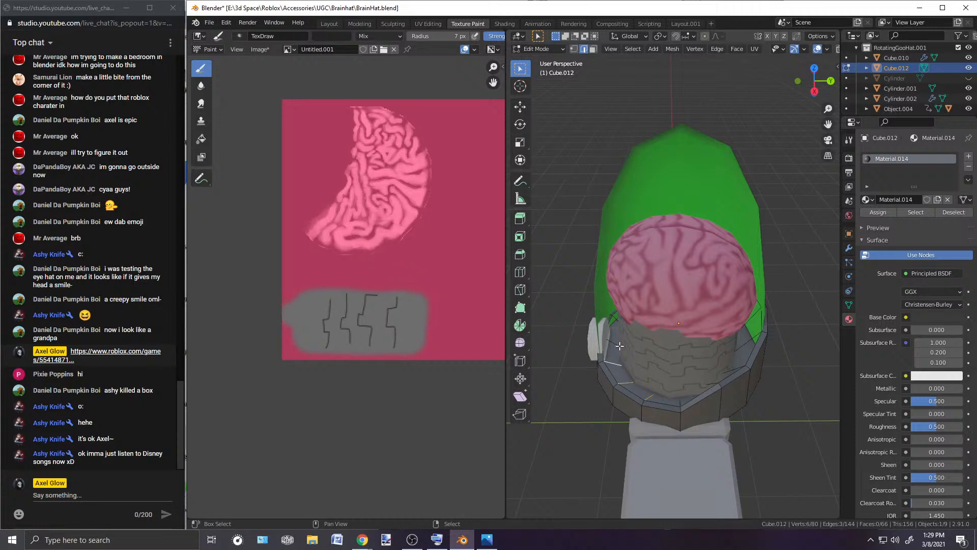
{"action": "middle_click_drag", "start_coordinate": [645, 317], "coordinate": [677, 314]}
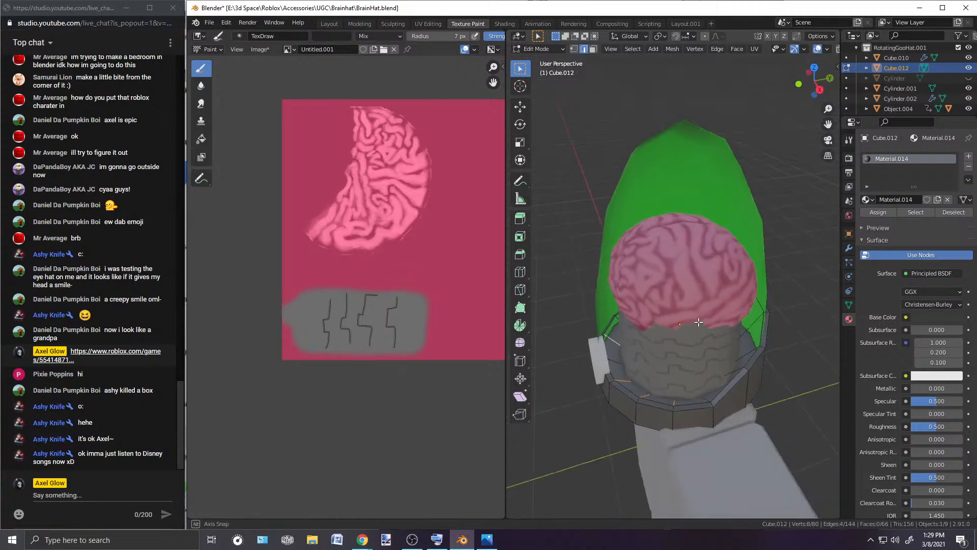
{"action": "key", "text": "alt+a"}
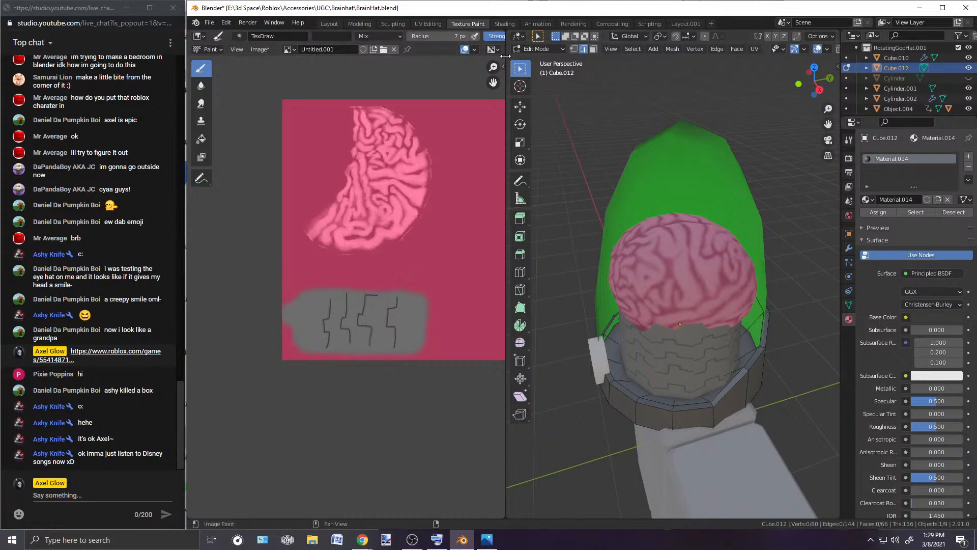
Step: Widen the 3D viewport and set it to wireframe with face selection for working on the base ring
{"action": "left_click_drag", "start_coordinate": [506, 56], "coordinate": [420, 61]}
{"action": "left_click", "coordinate": [792, 49]}
{"action": "mouse_move", "coordinate": [705, 285]}
{"action": "middle_mouse_down"}
{"action": "mouse_move", "coordinate": [687, 327]}
{"action": "mouse_move", "coordinate": [696, 338]}
{"action": "mouse_move", "coordinate": [759, 156]}
{"action": "middle_mouse_up"}
{"action": "middle_click_drag", "start_coordinate": [738, 341], "coordinate": [731, 206], "text": "shift"}
{"action": "middle_click_drag", "start_coordinate": [720, 241], "coordinate": [643, 223]}
{"action": "left_click", "coordinate": [506, 49]}
Step: Select the inner wall faces along the first part of the base ring
{"action": "left_click", "coordinate": [727, 334]}
{"action": "middle_click_drag", "start_coordinate": [727, 334], "coordinate": [643, 316]}
{"action": "middle_click_drag", "start_coordinate": [684, 292], "coordinate": [669, 376]}
{"action": "left_click", "coordinate": [686, 293], "text": "ctrl"}
{"action": "left_click", "coordinate": [743, 315], "text": "ctrl"}
{"action": "key", "text": "ctrl+z"}
{"action": "right_click", "coordinate": [662, 372], "text": "shift"}
{"action": "right_click", "coordinate": [679, 368], "text": "shift"}
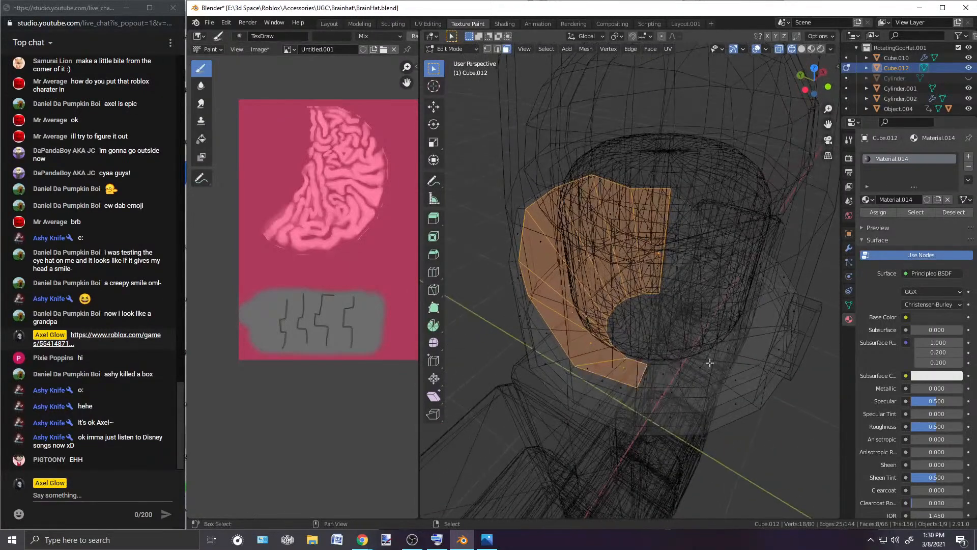
{"action": "right_click", "coordinate": [669, 373], "text": "shift"}
{"action": "right_click", "coordinate": [701, 363], "text": "shift"}
Step: Add the remaining inner wall faces around the base ring to the selection
{"action": "middle_click_drag", "start_coordinate": [717, 350], "coordinate": [694, 334]}
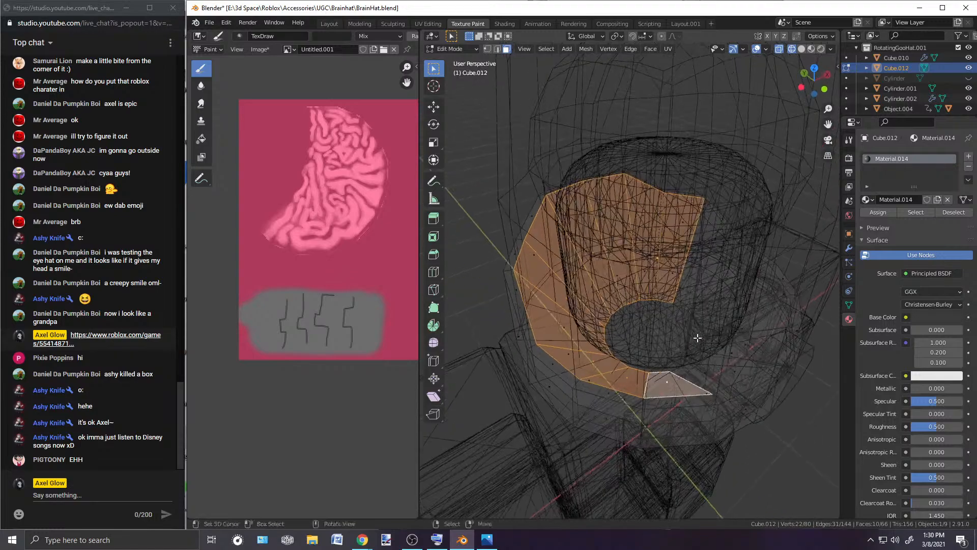
{"action": "right_click", "coordinate": [709, 368], "text": "shift"}
{"action": "middle_click_drag", "start_coordinate": [709, 369], "coordinate": [596, 272]}
{"action": "right_click", "coordinate": [704, 374], "text": "shift"}
{"action": "right_click", "coordinate": [530, 361], "text": "shift"}
{"action": "right_click", "coordinate": [556, 378], "text": "shift"}
{"action": "right_click", "coordinate": [571, 381], "text": "shift"}
{"action": "right_click", "coordinate": [621, 389], "text": "shift"}
Step: Flip the normals of the selected inner ring faces and return to Object Mode
{"action": "left_click", "coordinate": [589, 48]}
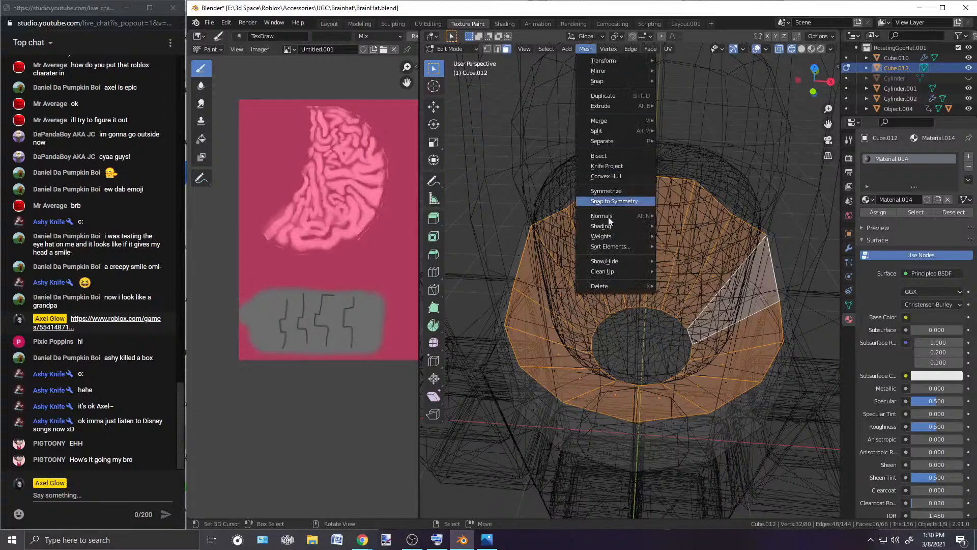
{"action": "mouse_move", "coordinate": [605, 215]}
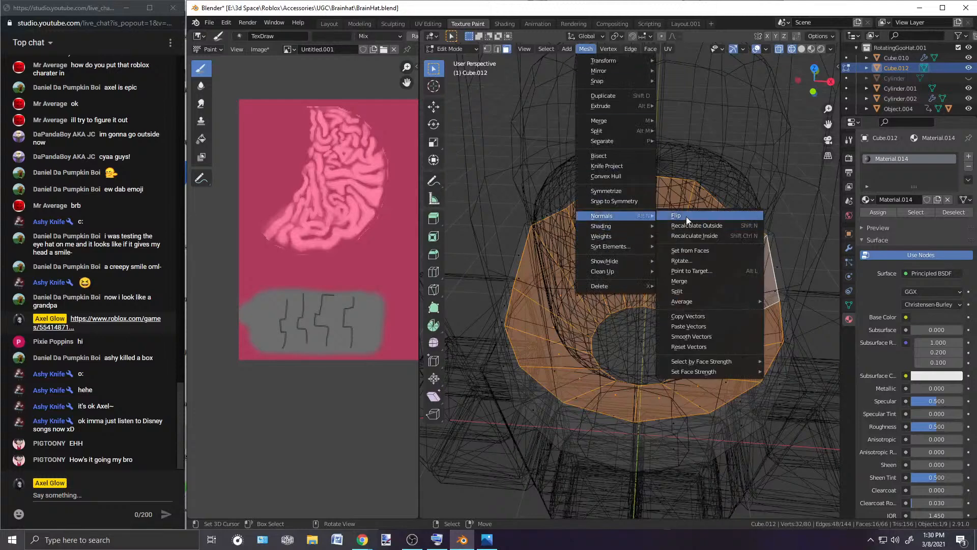
{"action": "left_click", "coordinate": [686, 216]}
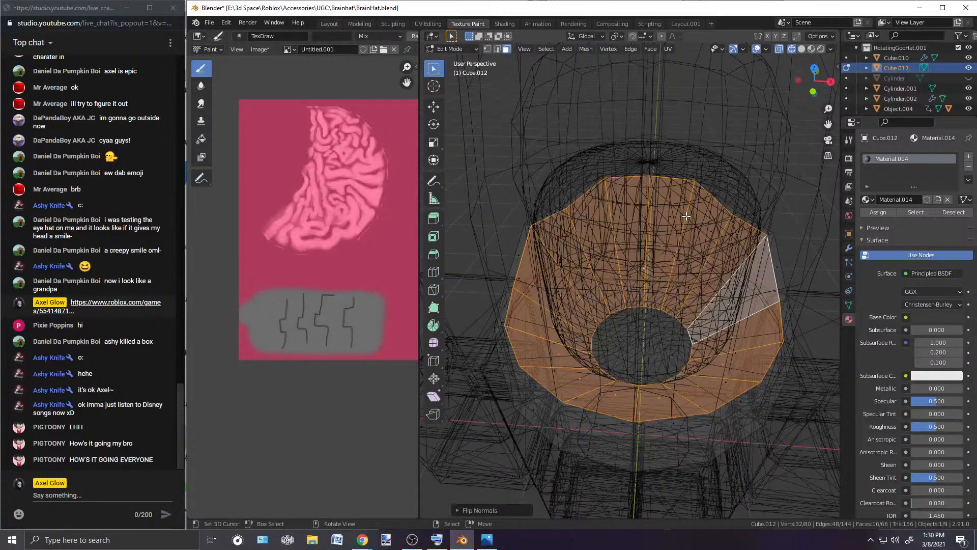
{"action": "left_click", "coordinate": [468, 49]}
{"action": "left_click", "coordinate": [454, 60]}
Step: Switch the viewport to Material Preview shading and inspect the inside of the base ring from several angles
{"action": "middle_click_drag", "start_coordinate": [529, 142], "coordinate": [636, 115]}
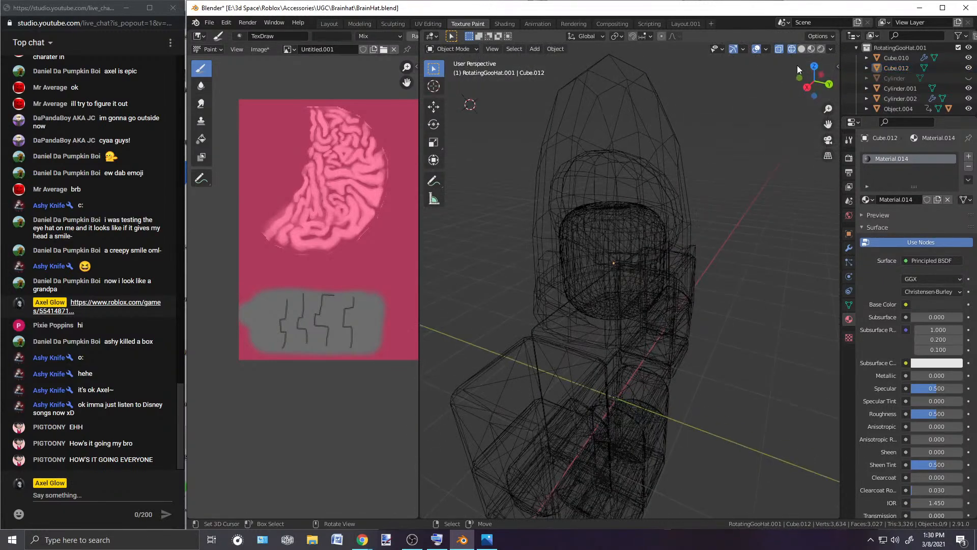
{"action": "left_click", "coordinate": [811, 49]}
{"action": "scroll", "coordinate": [650, 208], "scroll_direction": "up", "scroll_amount": 3}
{"action": "mouse_move", "coordinate": [650, 208]}
{"action": "middle_mouse_down"}
{"action": "mouse_move", "coordinate": [622, 241]}
{"action": "mouse_move", "coordinate": [660, 246]}
{"action": "mouse_move", "coordinate": [648, 221]}
{"action": "mouse_move", "coordinate": [612, 215]}
{"action": "mouse_move", "coordinate": [551, 227]}
{"action": "mouse_move", "coordinate": [526, 255]}
{"action": "mouse_move", "coordinate": [553, 274]}
{"action": "mouse_move", "coordinate": [679, 218]}
{"action": "mouse_move", "coordinate": [694, 253]}
{"action": "mouse_move", "coordinate": [761, 233]}
{"action": "mouse_move", "coordinate": [763, 242]}
{"action": "mouse_move", "coordinate": [604, 222]}
{"action": "mouse_move", "coordinate": [532, 247]}
{"action": "mouse_move", "coordinate": [566, 255]}
{"action": "middle_mouse_up"}
{"action": "scroll", "coordinate": [566, 254], "scroll_direction": "up", "scroll_amount": 2}
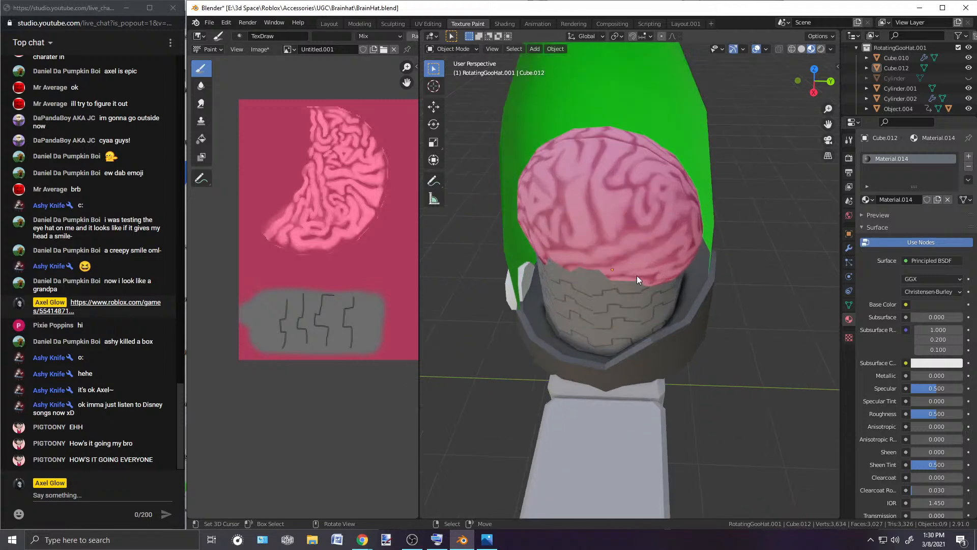
{"action": "middle_click_drag", "start_coordinate": [636, 276], "coordinate": [624, 313]}
{"action": "scroll", "coordinate": [624, 314], "scroll_direction": "up", "scroll_amount": 2}
{"action": "scroll", "coordinate": [624, 314], "scroll_direction": "up", "scroll_amount": 1}
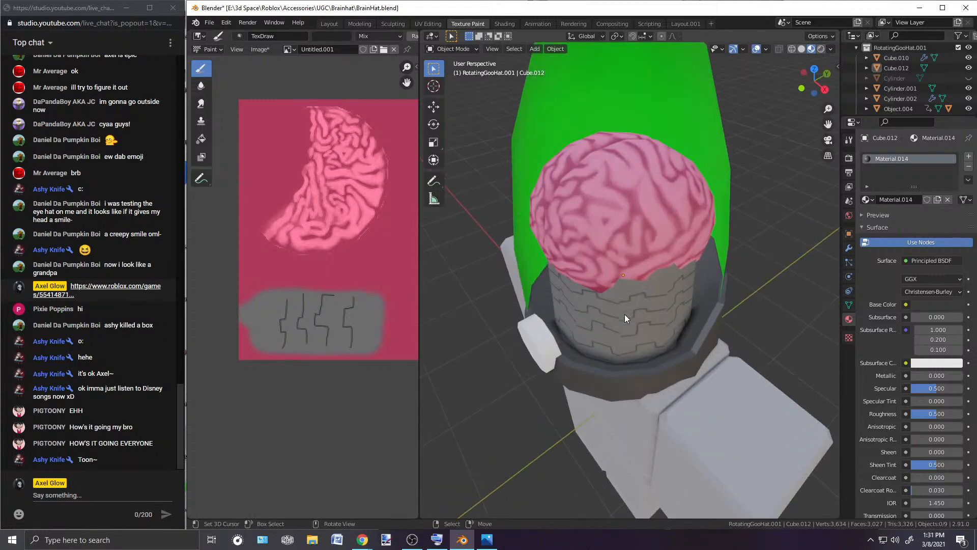
{"action": "scroll", "coordinate": [625, 314], "scroll_direction": "down", "scroll_amount": 3}
{"action": "middle_click_drag", "start_coordinate": [624, 314], "coordinate": [606, 248]}
{"action": "middle_click_drag", "start_coordinate": [682, 202], "coordinate": [629, 312]}
{"action": "scroll", "coordinate": [750, 212], "scroll_direction": "down", "scroll_amount": 4}
Step: Hide the dummy character temporarily to inspect the hat by itself, and unhide it again
{"action": "left_click", "coordinate": [691, 360]}
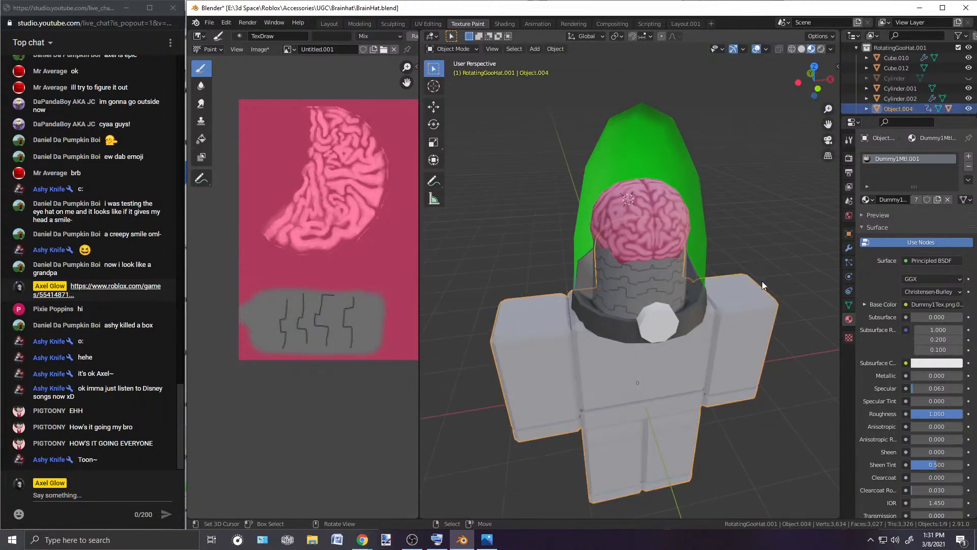
{"action": "left_click", "coordinate": [968, 108]}
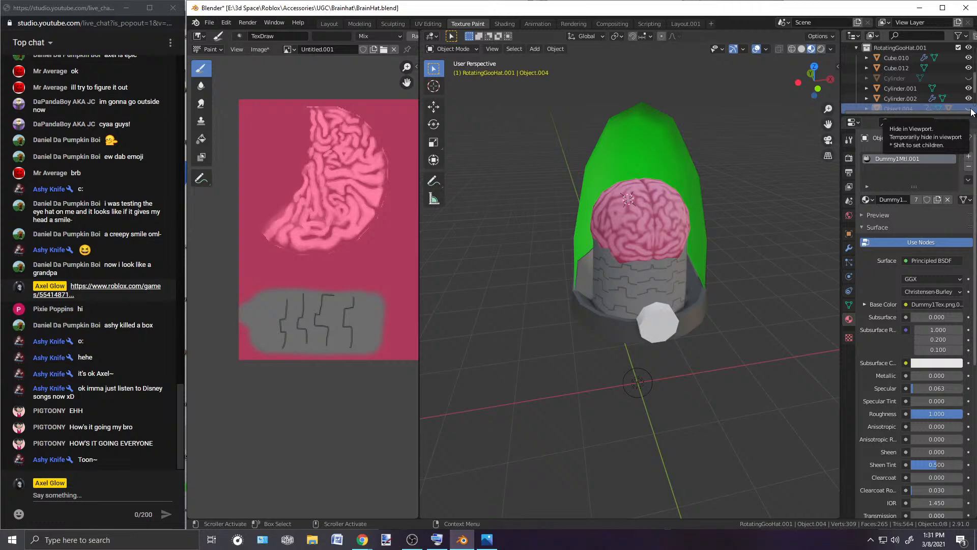
{"action": "middle_click_drag", "start_coordinate": [710, 240], "coordinate": [621, 222]}
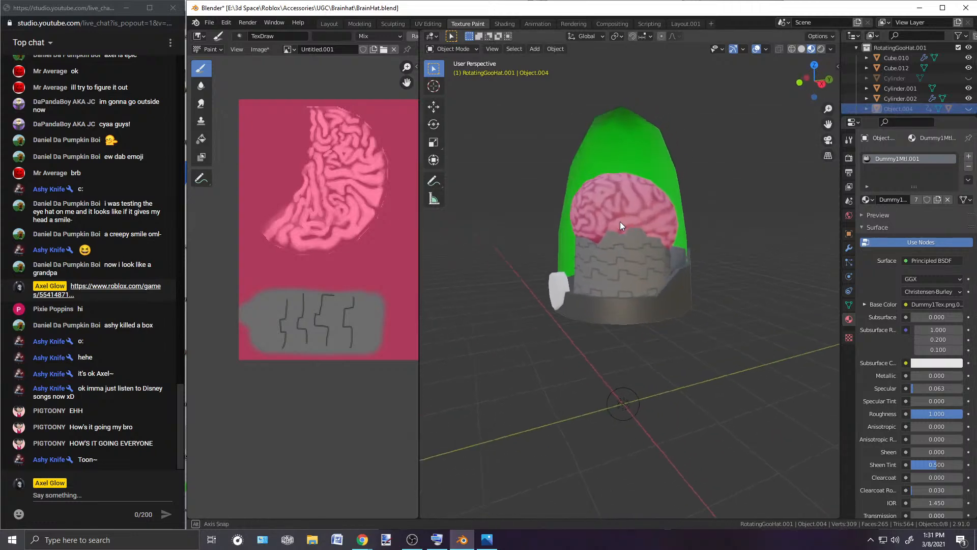
{"action": "scroll", "coordinate": [622, 218], "scroll_direction": "up", "scroll_amount": 1}
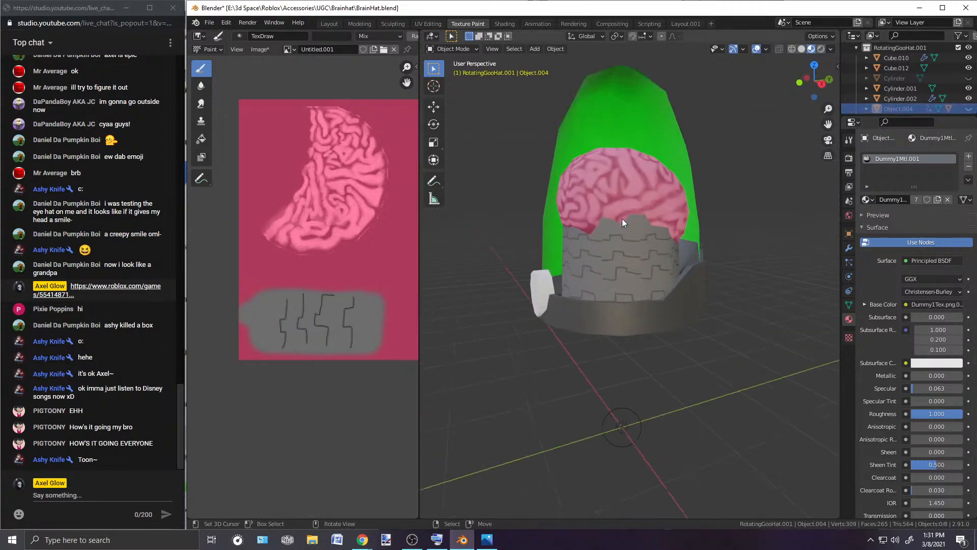
{"action": "left_click", "coordinate": [968, 109]}
Step: Select the dark base ring around the hat and enter Edit Mode on it again
{"action": "middle_click_drag", "start_coordinate": [731, 222], "coordinate": [566, 279]}
{"action": "scroll", "coordinate": [635, 292], "scroll_direction": "up", "scroll_amount": 2}
{"action": "scroll", "coordinate": [667, 277], "scroll_direction": "up", "scroll_amount": 2}
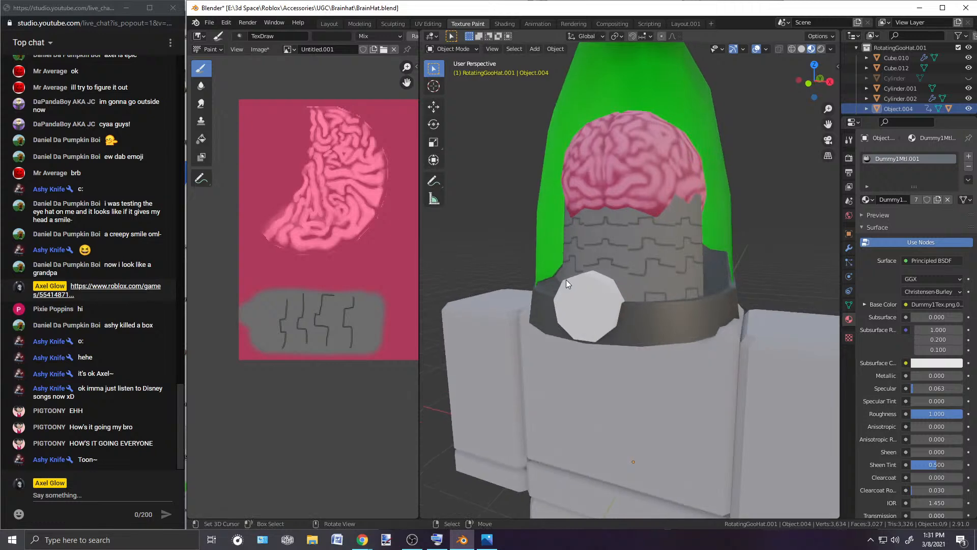
{"action": "left_click", "coordinate": [591, 284]}
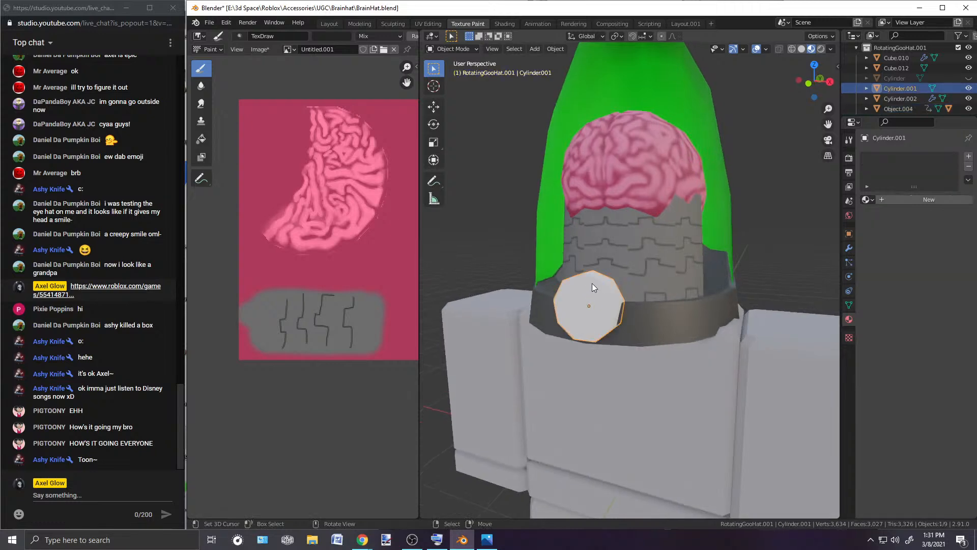
{"action": "left_click", "coordinate": [725, 288]}
{"action": "left_click", "coordinate": [458, 49]}
{"action": "left_click", "coordinate": [447, 71]}
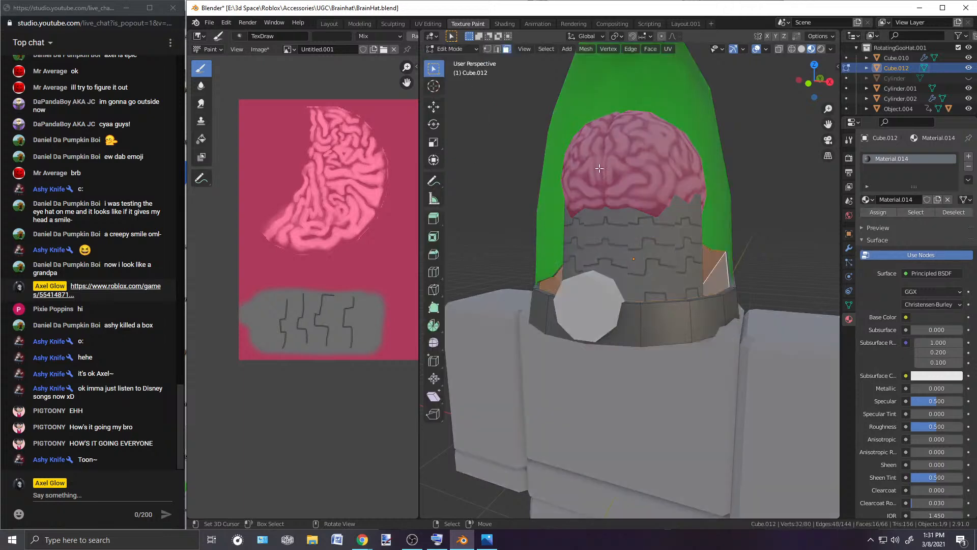
Step: Mark the inner edge loop of the base ring's top rim as a UV seam
{"action": "middle_click_drag", "start_coordinate": [684, 222], "coordinate": [638, 265]}
{"action": "scroll", "coordinate": [693, 228], "scroll_direction": "up", "scroll_amount": 2}
{"action": "left_click", "coordinate": [496, 49]}
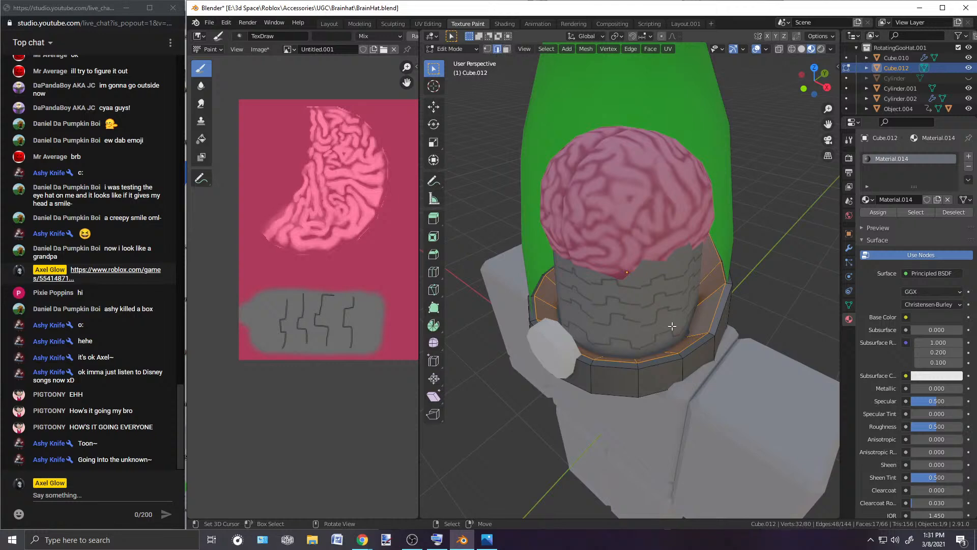
{"action": "scroll", "coordinate": [646, 361], "scroll_direction": "up", "scroll_amount": 1}
{"action": "right_click", "coordinate": [622, 383]}
{"action": "middle_click_drag", "start_coordinate": [708, 360], "coordinate": [673, 374]}
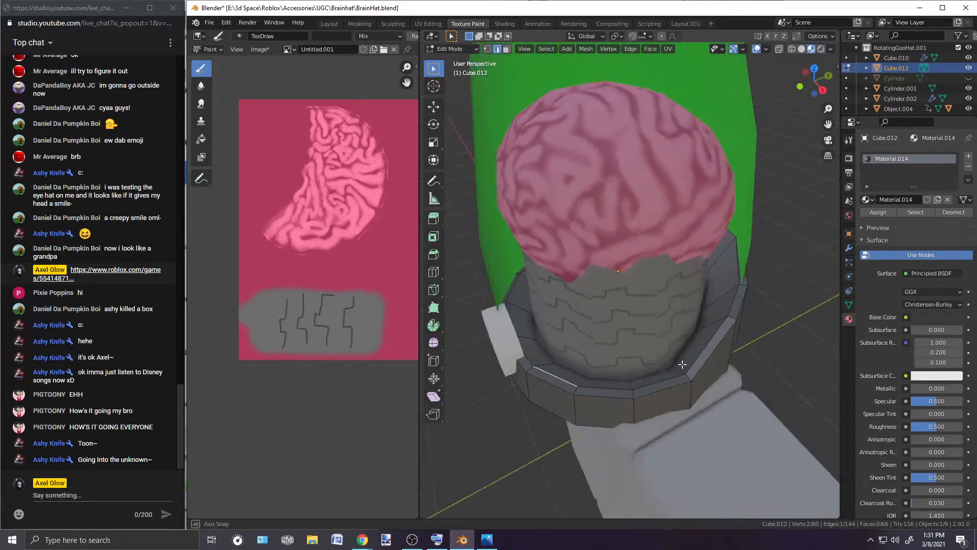
{"action": "right_click", "coordinate": [588, 389], "text": "alt"}
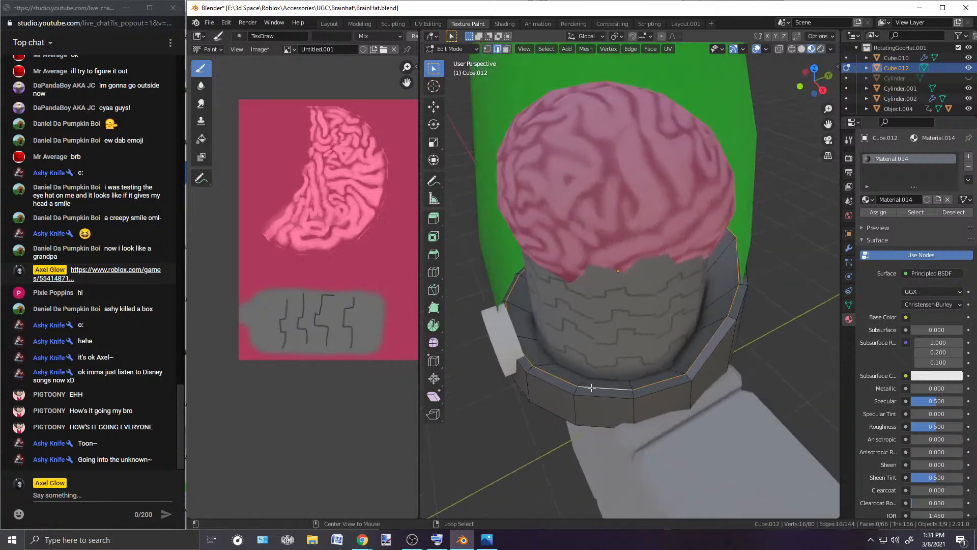
{"action": "left_click", "coordinate": [668, 50]}
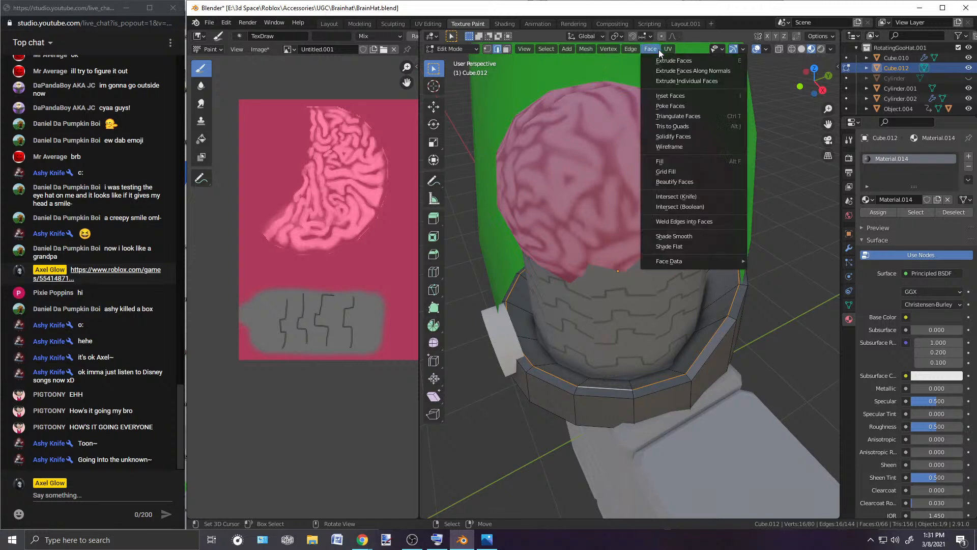
{"action": "left_click", "coordinate": [695, 170]}
Step: Mark the outer edge loop of the base ring's top rim as a UV seam
{"action": "key", "text": "alt+a"}
{"action": "middle_click_drag", "start_coordinate": [677, 349], "coordinate": [694, 328]}
{"action": "right_click", "coordinate": [710, 349], "text": "alt"}
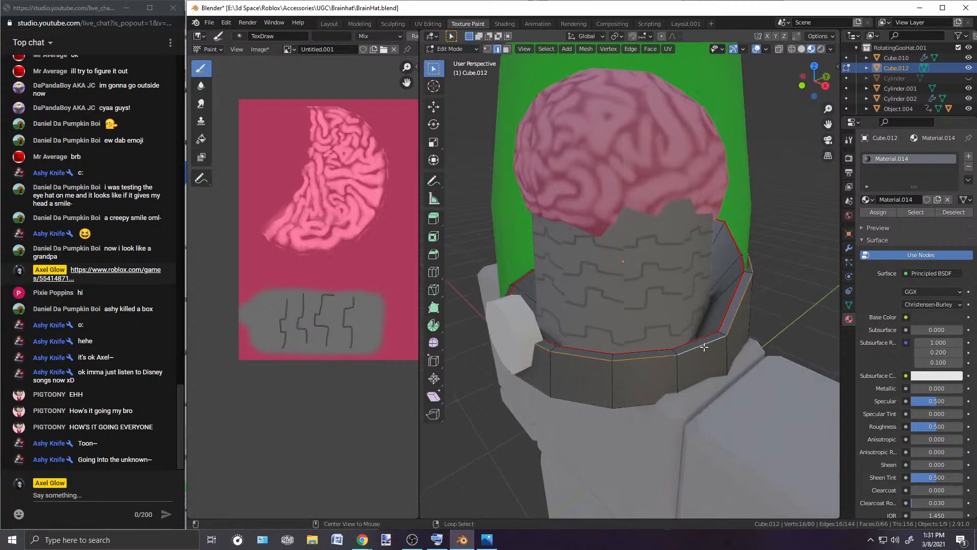
{"action": "left_click", "coordinate": [668, 49]}
{"action": "left_click", "coordinate": [685, 168]}
Step: Mark the lower outer edge loop of the base ring as a UV seam
{"action": "middle_click_drag", "start_coordinate": [603, 266], "coordinate": [622, 238]}
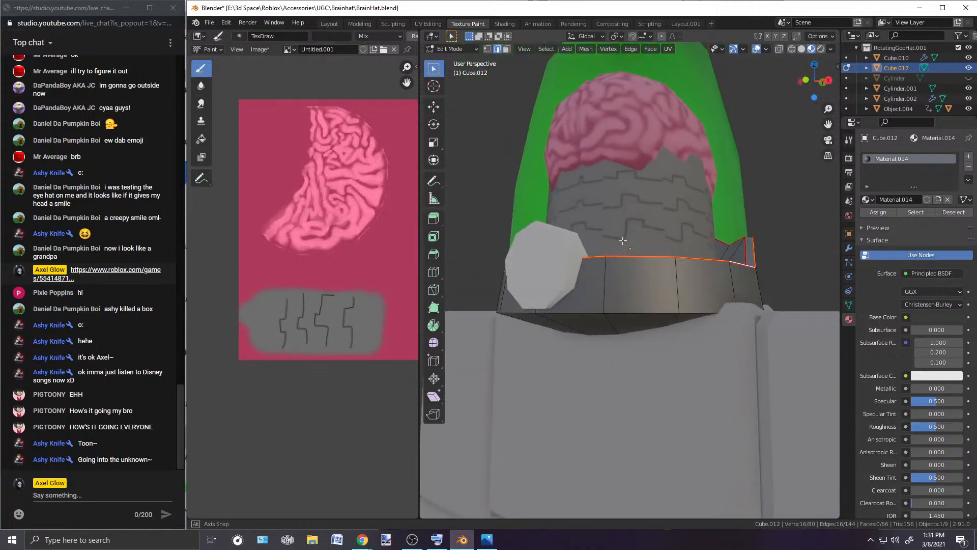
{"action": "right_click", "coordinate": [614, 309], "text": "alt"}
{"action": "left_click", "coordinate": [668, 49]}
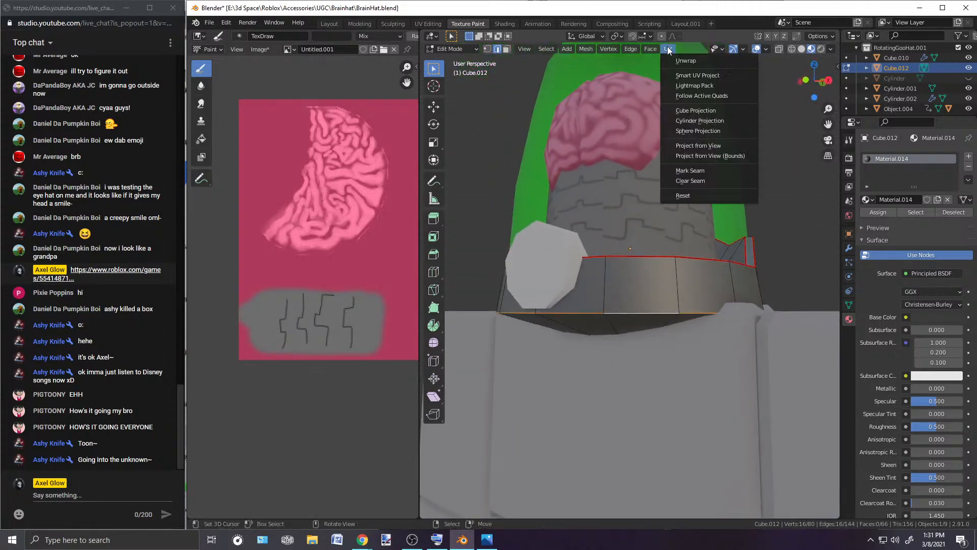
{"action": "left_click", "coordinate": [694, 175]}
Step: Hide the dummy character to expose the ring's underside, and clear the edge selection
{"action": "middle_click_drag", "start_coordinate": [662, 240], "coordinate": [813, 237]}
{"action": "left_click", "coordinate": [610, 275], "text": "alt"}
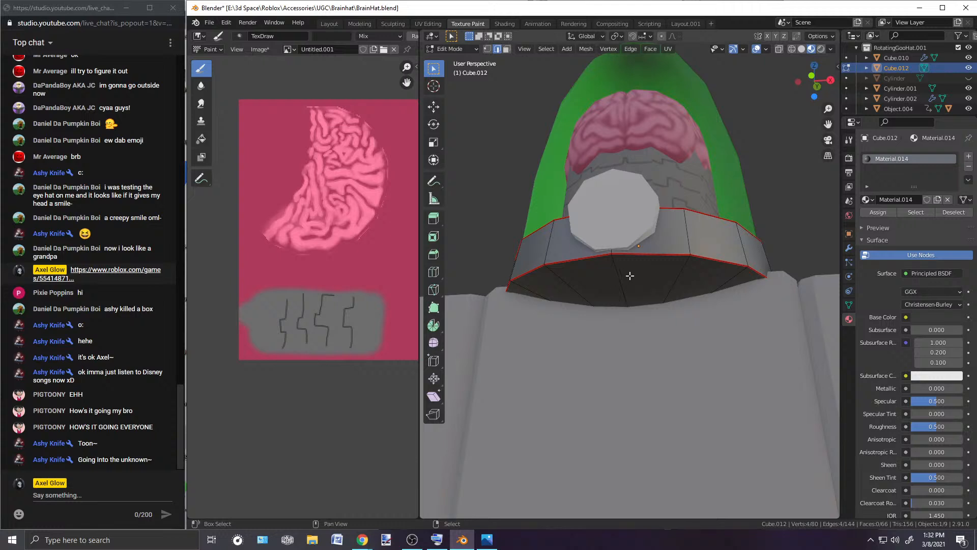
{"action": "left_click", "coordinate": [629, 275], "text": "ctrl"}
{"action": "left_click", "coordinate": [456, 52]}
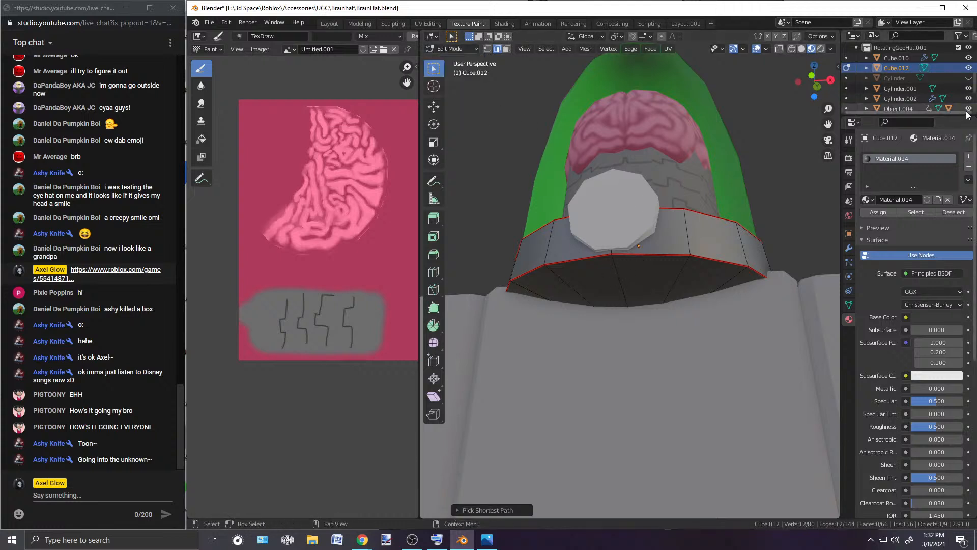
{"action": "left_click", "coordinate": [968, 108]}
{"action": "middle_click_drag", "start_coordinate": [707, 280], "coordinate": [640, 212]}
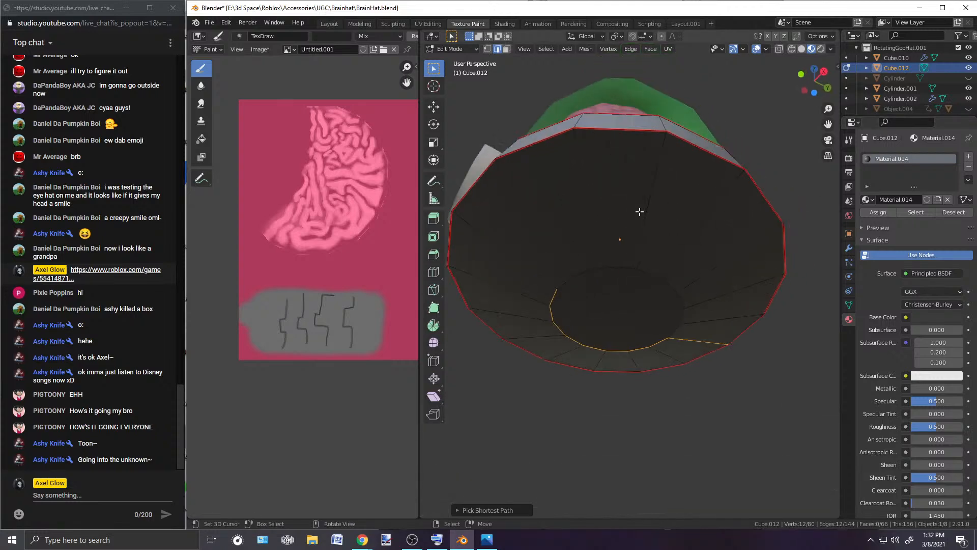
{"action": "key", "text": "alt+a"}
Step: Select the edges running around the ring's profile at the back and mark them as a UV seam
{"action": "middle_click_drag", "start_coordinate": [636, 249], "coordinate": [685, 301]}
{"action": "right_click", "coordinate": [686, 301]}
{"action": "middle_click_drag", "start_coordinate": [726, 268], "coordinate": [621, 364]}
{"action": "right_click", "coordinate": [620, 357], "text": "ctrl"}
{"action": "key", "text": "ctrl+z"}
{"action": "right_click", "coordinate": [621, 364], "text": "ctrl"}
{"action": "middle_click_drag", "start_coordinate": [632, 311], "coordinate": [700, 160]}
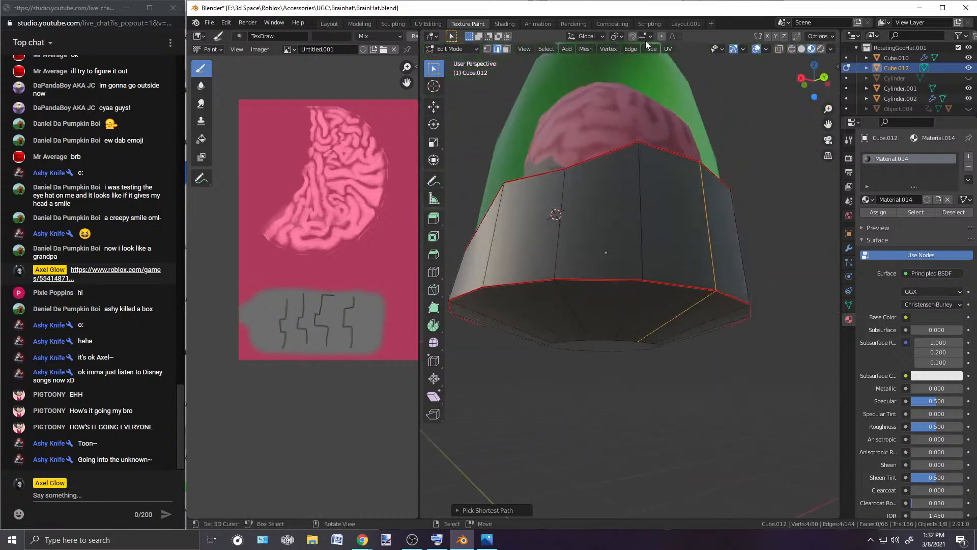
{"action": "left_click", "coordinate": [667, 49]}
{"action": "left_click", "coordinate": [692, 170]}
Step: Mark the edges crossing the ring at the front, down to the underside's inner circle, as a UV seam
{"action": "middle_click_drag", "start_coordinate": [564, 332], "coordinate": [614, 229]}
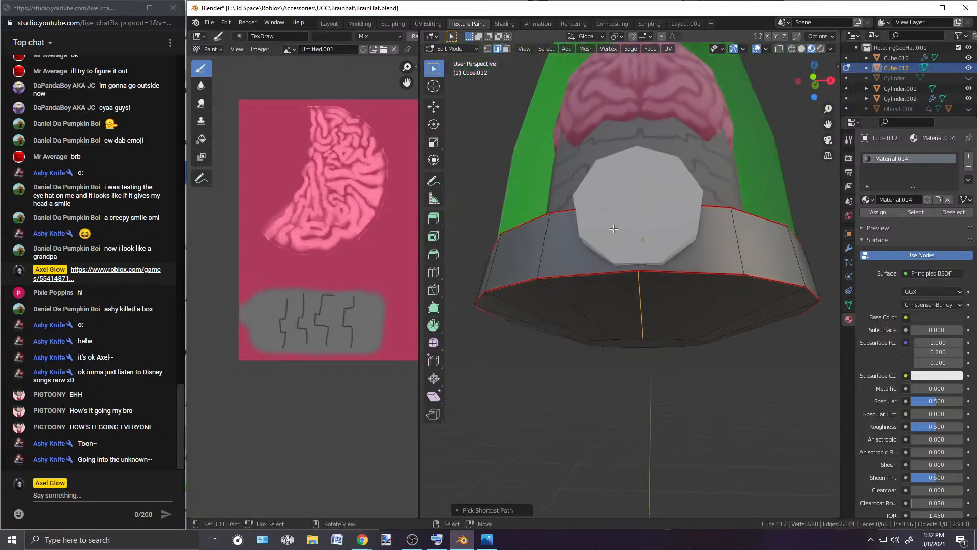
{"action": "left_click", "coordinate": [660, 50]}
{"action": "middle_click_drag", "start_coordinate": [682, 274], "coordinate": [681, 221]}
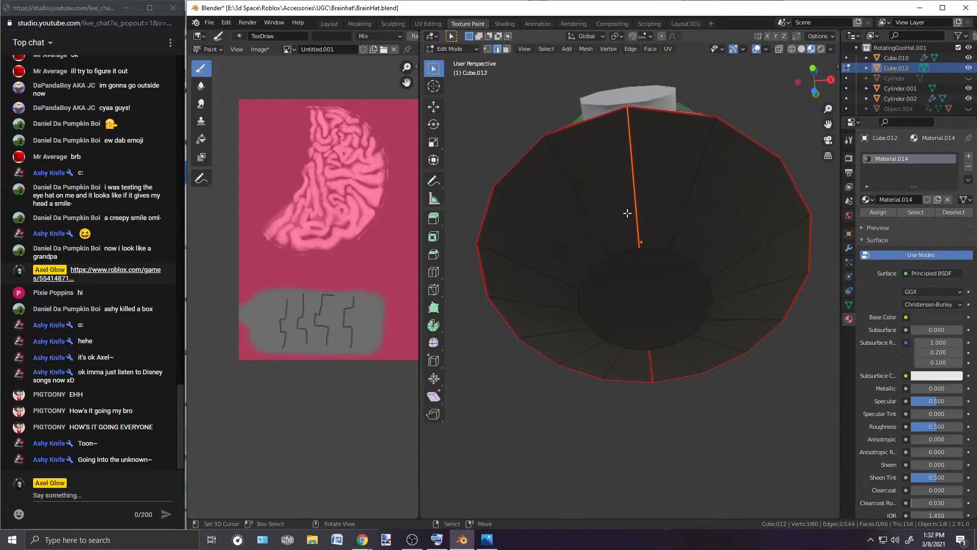
Step: Delete the circular face in the middle of the ring's underside
{"action": "left_click", "coordinate": [506, 50]}
{"action": "left_click", "coordinate": [650, 297]}
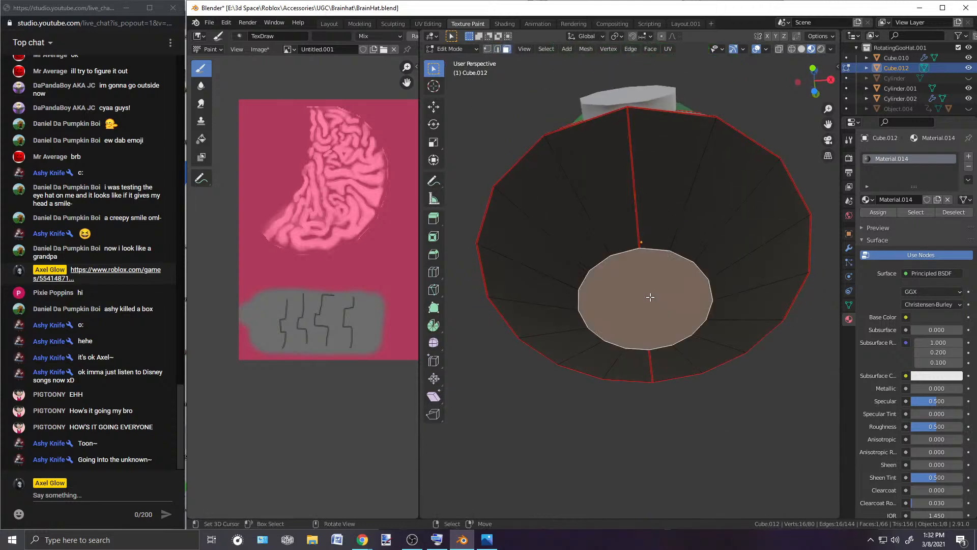
{"action": "key", "text": "x"}
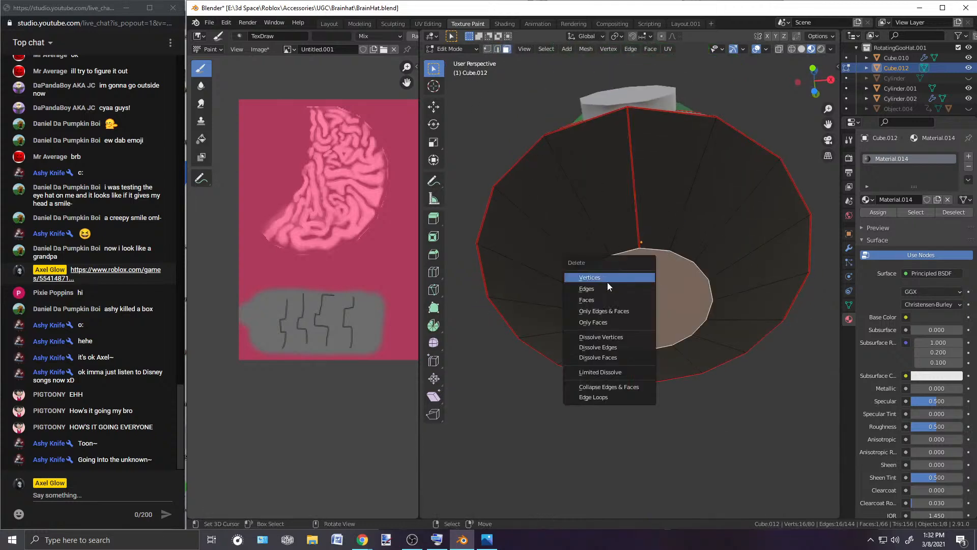
{"action": "left_click", "coordinate": [587, 301]}
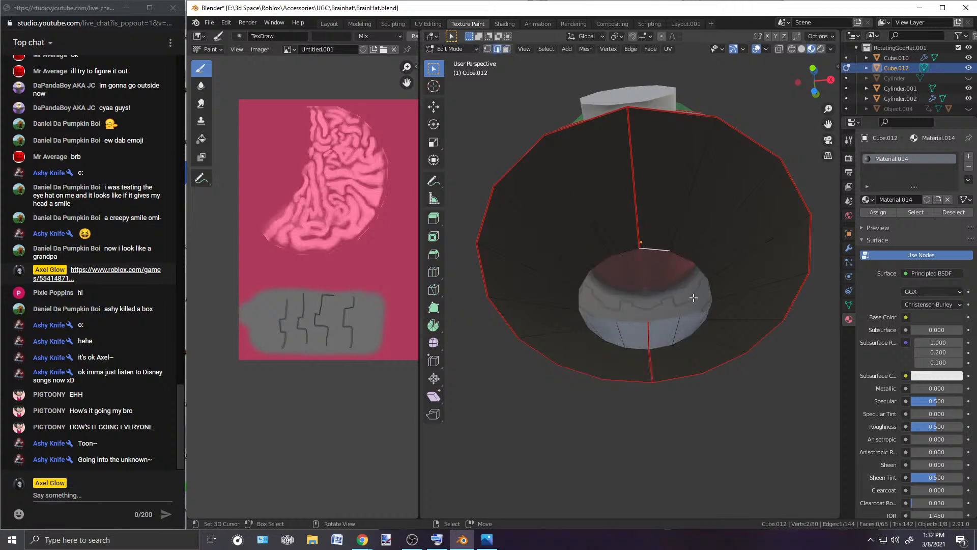
Step: Select half of the edge around the underside hole and fill it with a face
{"action": "left_click", "coordinate": [667, 349], "text": "ctrl"}
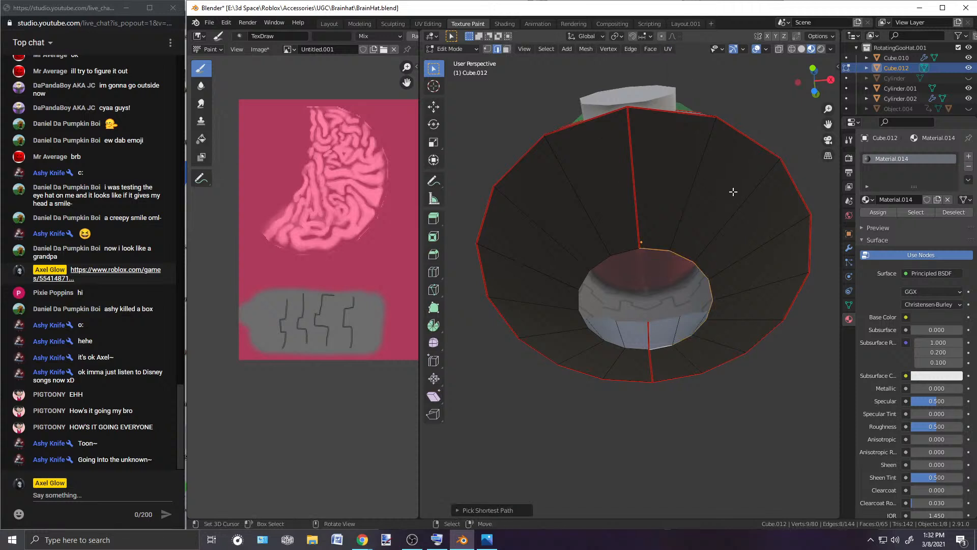
{"action": "left_click", "coordinate": [670, 264]}
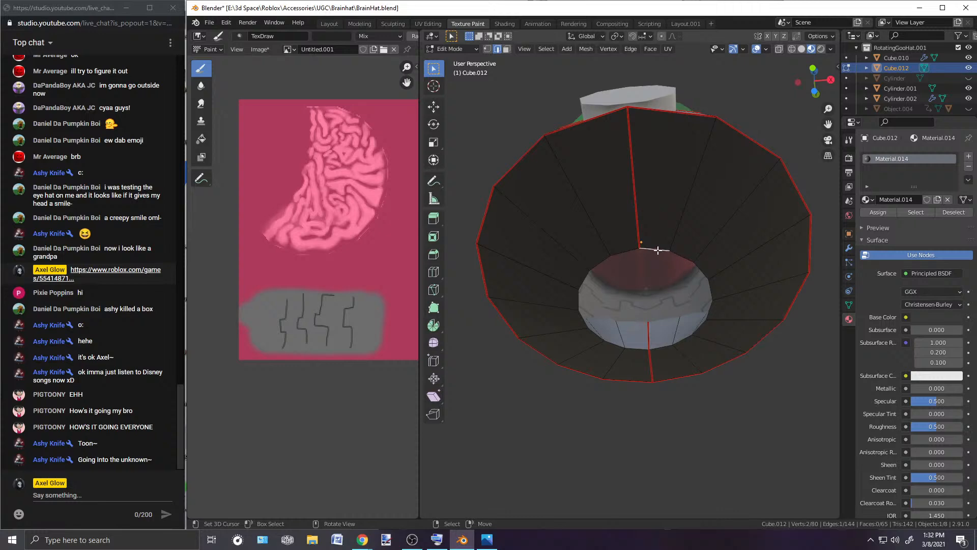
{"action": "right_click", "coordinate": [657, 351], "text": "ctrl"}
{"action": "key", "text": "f"}
Step: Flip the normals of the new half-circle face in the underside hole and return to Object Mode
{"action": "key", "text": "alt+a"}
{"action": "middle_click_drag", "start_coordinate": [690, 293], "coordinate": [690, 251]}
{"action": "right_click", "coordinate": [690, 250]}
{"action": "middle_click_drag", "start_coordinate": [683, 240], "coordinate": [621, 230]}
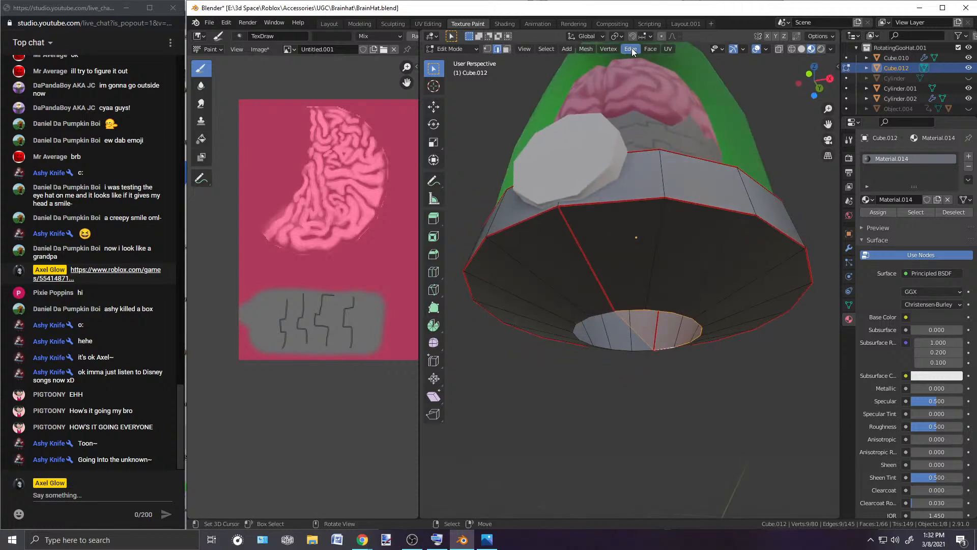
{"action": "left_click", "coordinate": [585, 50]}
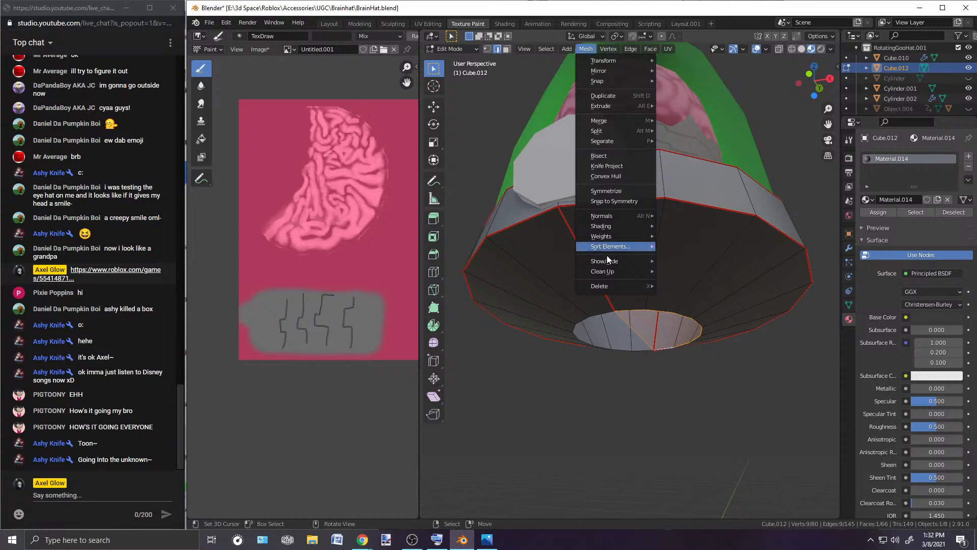
{"action": "mouse_move", "coordinate": [620, 212]}
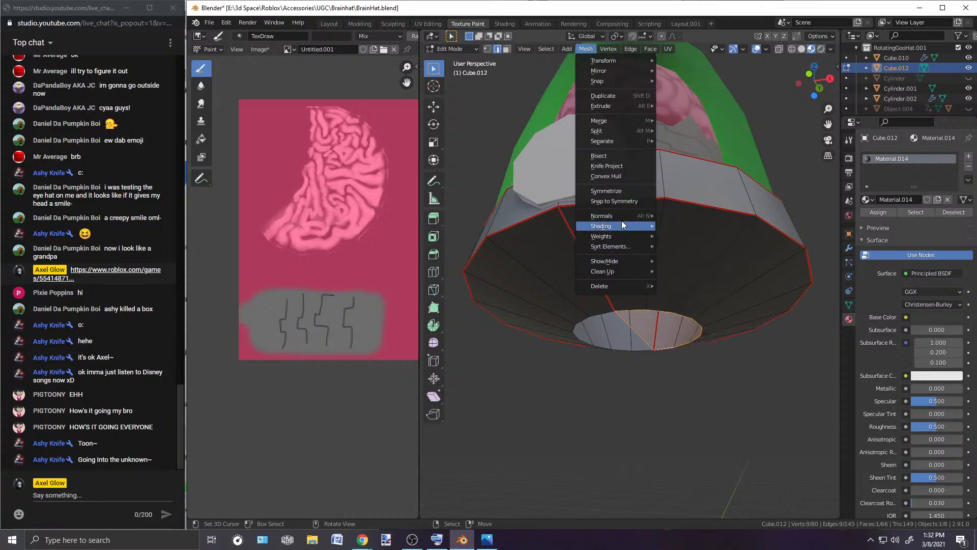
{"action": "left_click", "coordinate": [677, 216]}
{"action": "left_click", "coordinate": [451, 49]}
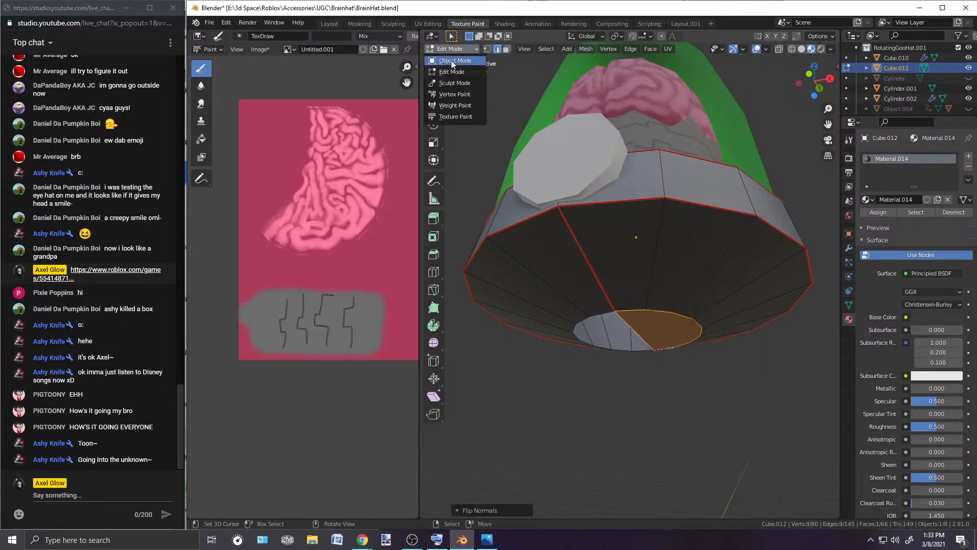
{"action": "left_click", "coordinate": [451, 60]}
Step: Check the brain column and ring from above, and re-enter Edit Mode on the base ring
{"action": "left_click", "coordinate": [758, 128]}
{"action": "scroll", "coordinate": [723, 142], "scroll_direction": "down", "scroll_amount": 3}
{"action": "middle_click_drag", "start_coordinate": [722, 142], "coordinate": [658, 278]}
{"action": "scroll", "coordinate": [634, 237], "scroll_direction": "up", "scroll_amount": 1}
{"action": "scroll", "coordinate": [657, 292], "scroll_direction": "up", "scroll_amount": 4}
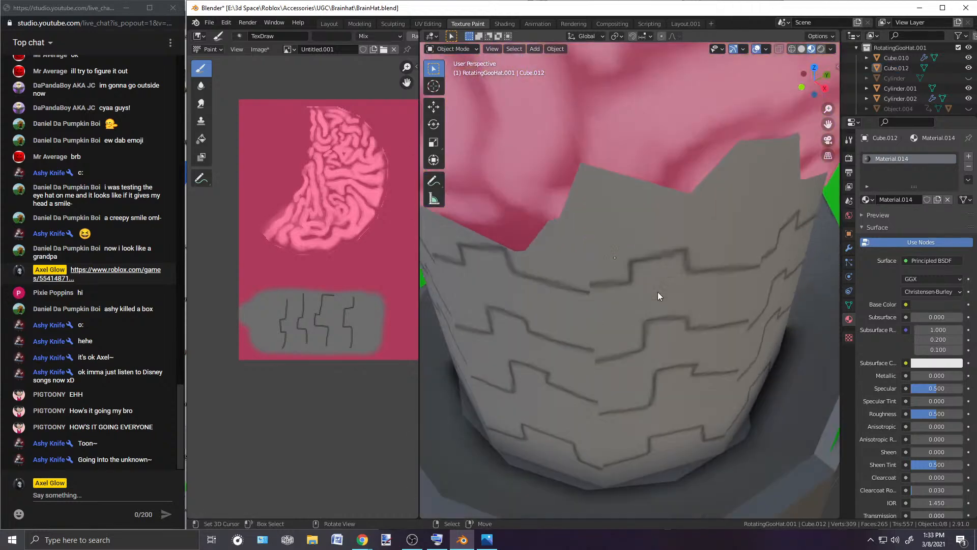
{"action": "left_click", "coordinate": [549, 475]}
{"action": "scroll", "coordinate": [550, 471], "scroll_direction": "down", "scroll_amount": 5}
{"action": "left_click", "coordinate": [450, 49]}
{"action": "left_click", "coordinate": [450, 71]}
Step: Delete the round floor face inside the base ring beneath the brain column, and return to Object Mode
{"action": "scroll", "coordinate": [594, 395], "scroll_direction": "up", "scroll_amount": 2}
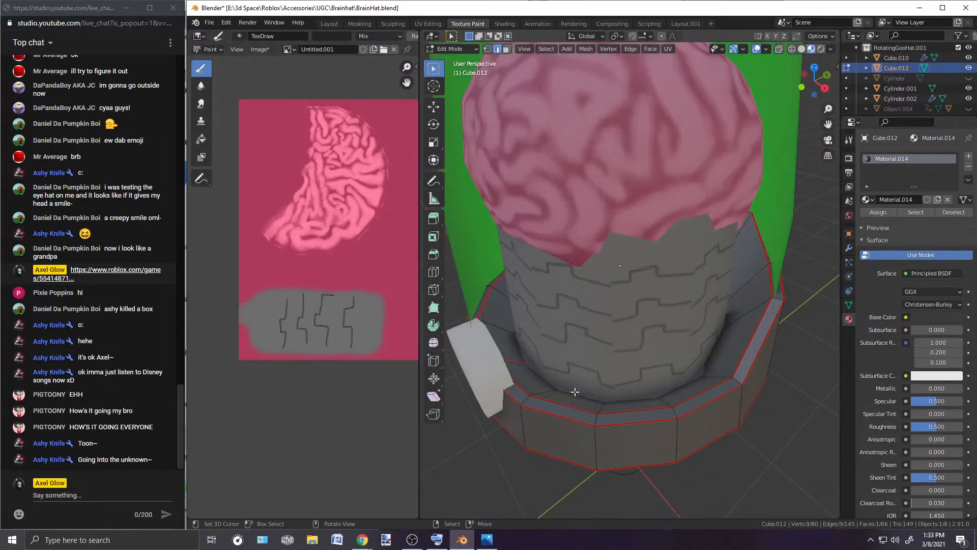
{"action": "left_click", "coordinate": [507, 49]}
{"action": "left_click", "coordinate": [574, 386]}
{"action": "key", "text": "x"}
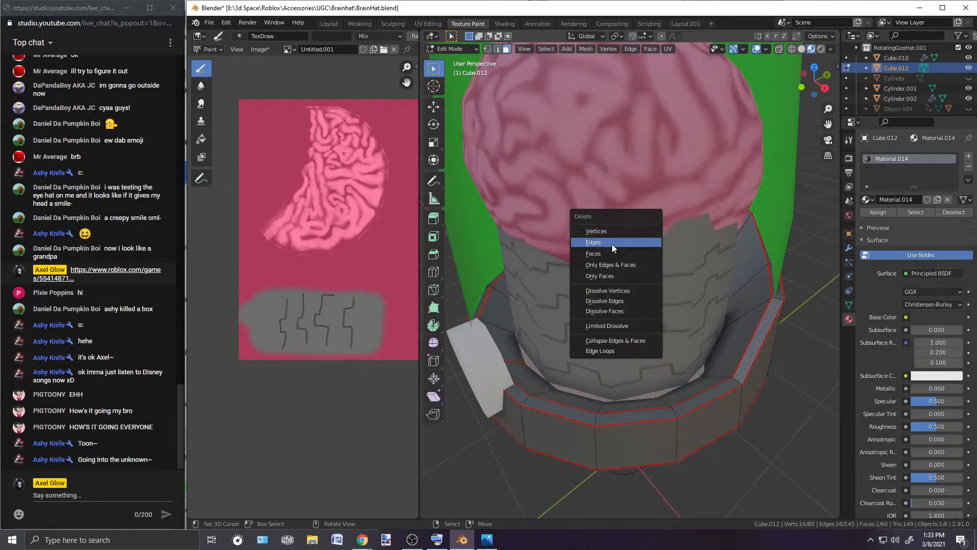
{"action": "left_click", "coordinate": [603, 253]}
{"action": "scroll", "coordinate": [603, 254], "scroll_direction": "down", "scroll_amount": 3}
{"action": "middle_click_drag", "start_coordinate": [602, 253], "coordinate": [588, 214]}
{"action": "left_click", "coordinate": [455, 49]}
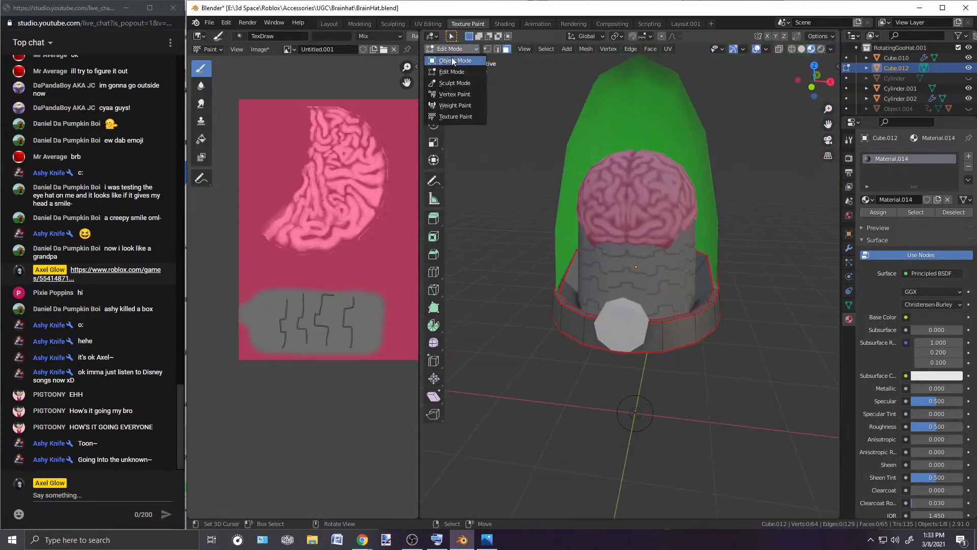
{"action": "left_click", "coordinate": [453, 60]}
{"action": "left_click", "coordinate": [513, 145]}
Step: Examine the whole hat from several angles to check the base ring's interior and the dome
{"action": "scroll", "coordinate": [615, 267], "scroll_direction": "up", "scroll_amount": 3}
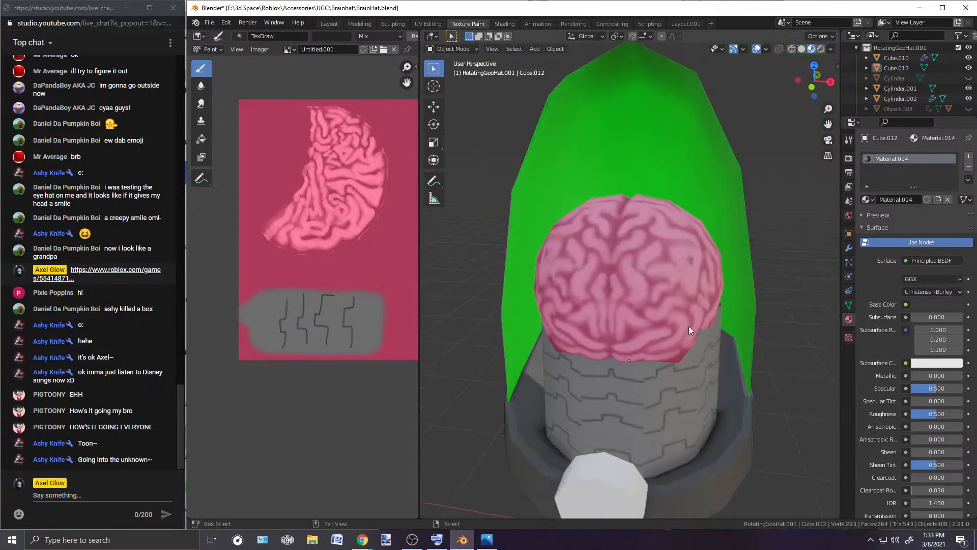
{"action": "scroll", "coordinate": [689, 327], "scroll_direction": "down", "scroll_amount": 4}
{"action": "middle_click_drag", "start_coordinate": [735, 316], "coordinate": [685, 295]}
{"action": "scroll", "coordinate": [685, 294], "scroll_direction": "up", "scroll_amount": 2}
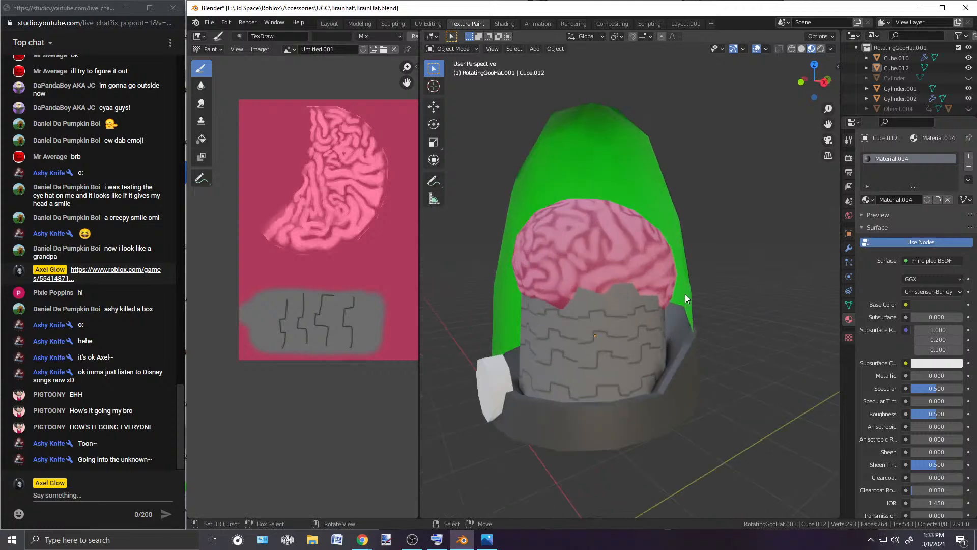
{"action": "scroll", "coordinate": [685, 295], "scroll_direction": "down", "scroll_amount": 3}
{"action": "middle_click_drag", "start_coordinate": [685, 296], "coordinate": [553, 282]}
{"action": "scroll", "coordinate": [654, 304], "scroll_direction": "up", "scroll_amount": 2}
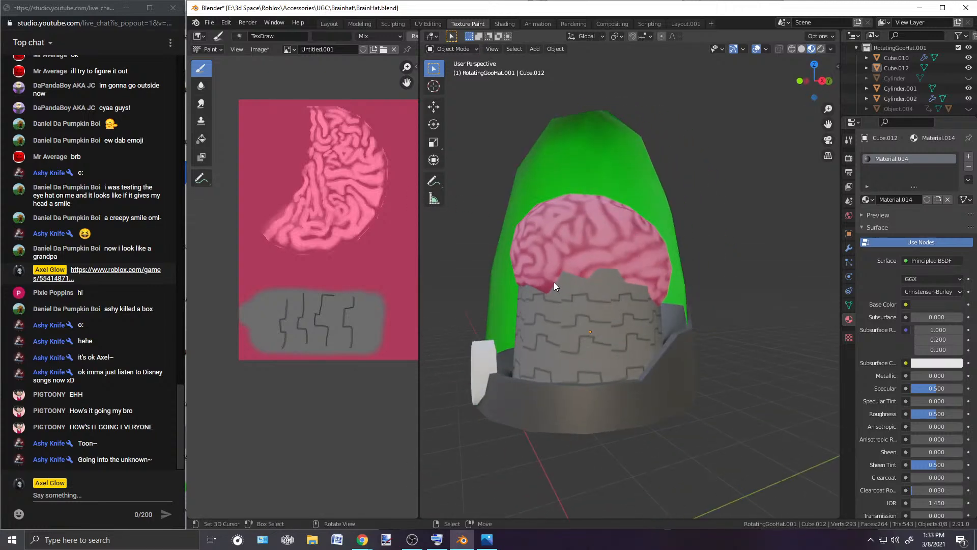
{"action": "scroll", "coordinate": [554, 282], "scroll_direction": "down", "scroll_amount": 3}
{"action": "mouse_move", "coordinate": [563, 290]}
{"action": "middle_mouse_down"}
{"action": "mouse_move", "coordinate": [548, 324]}
{"action": "mouse_move", "coordinate": [580, 288]}
{"action": "middle_mouse_up"}
{"action": "scroll", "coordinate": [580, 288], "scroll_direction": "up", "scroll_amount": 3}
{"action": "left_click", "coordinate": [602, 158]}
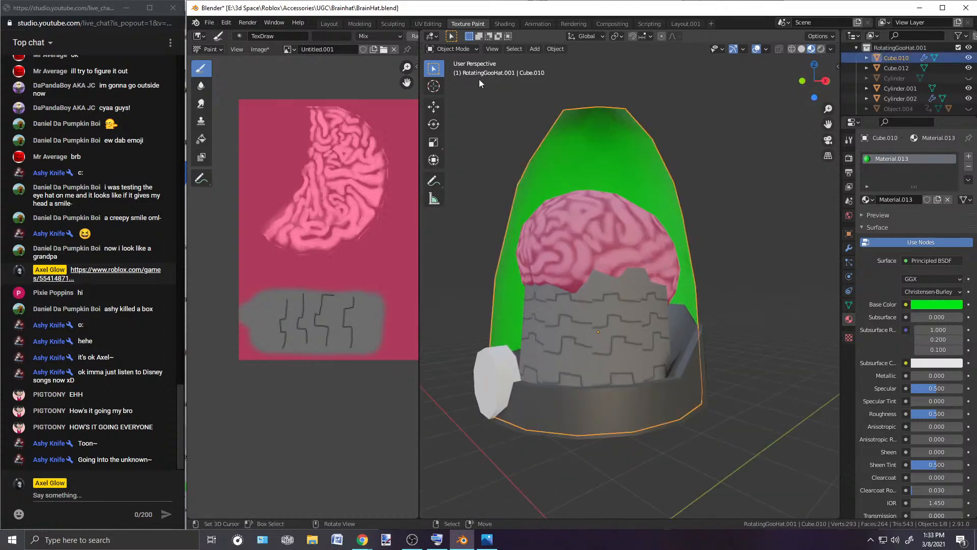
{"action": "left_click", "coordinate": [452, 49]}
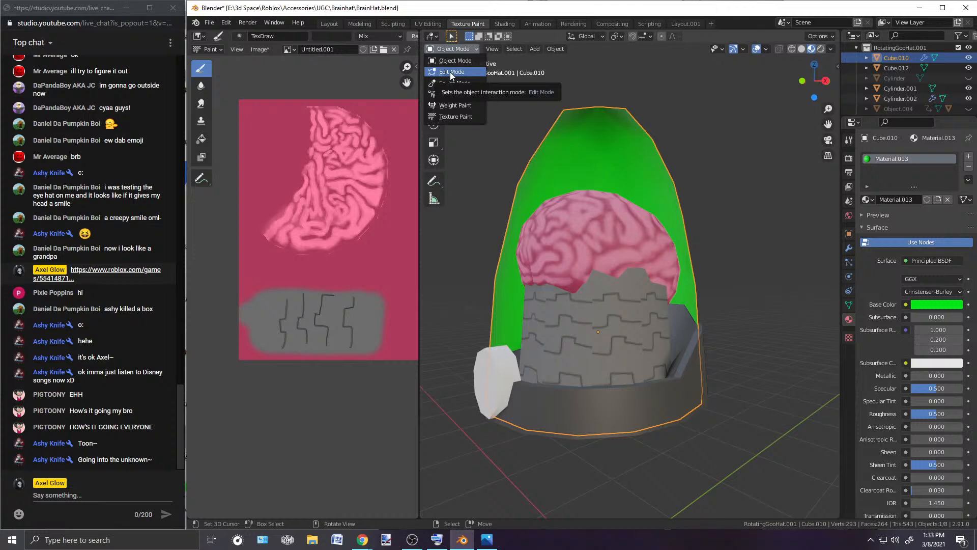
{"action": "left_click", "coordinate": [450, 72]}
{"action": "middle_click_drag", "start_coordinate": [611, 326], "coordinate": [504, 102]}
{"action": "left_click", "coordinate": [452, 49]}
{"action": "left_click", "coordinate": [470, 61]}
{"action": "left_click", "coordinate": [676, 107]}
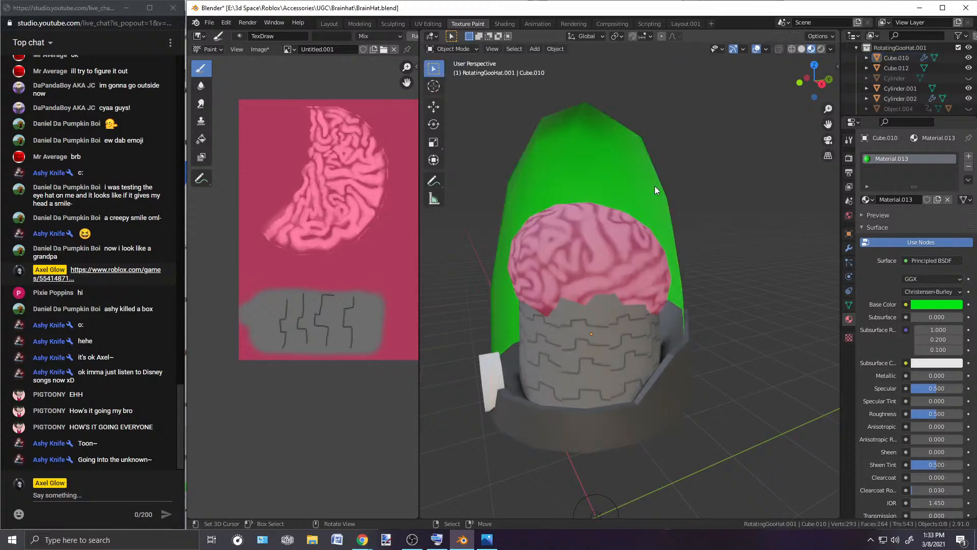
Step: Select the white cylinder on the front of the base ring and enter Edit Mode on it
{"action": "middle_click_drag", "start_coordinate": [661, 187], "coordinate": [670, 179]}
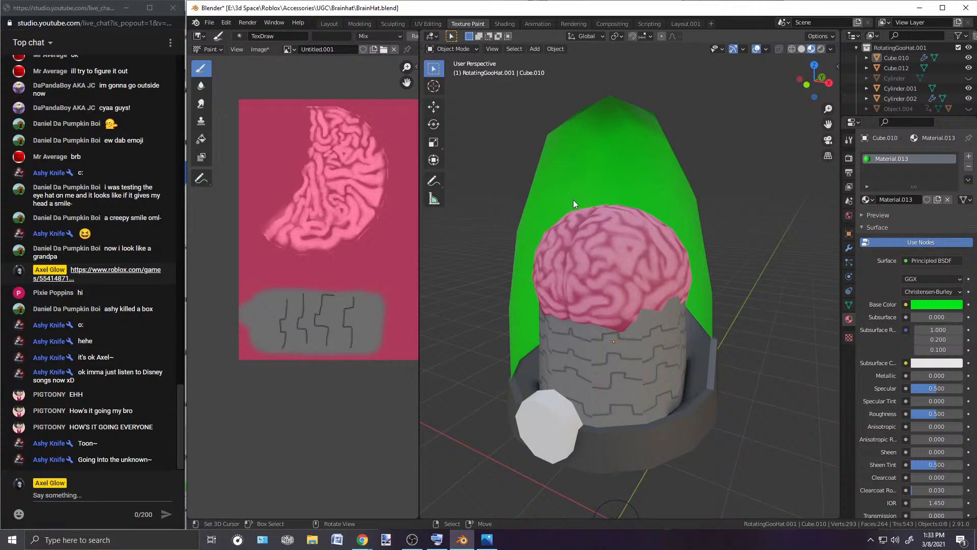
{"action": "scroll", "coordinate": [560, 212], "scroll_direction": "down", "scroll_amount": 3}
{"action": "middle_click_drag", "start_coordinate": [618, 349], "coordinate": [669, 349]}
{"action": "scroll", "coordinate": [634, 327], "scroll_direction": "up", "scroll_amount": 2}
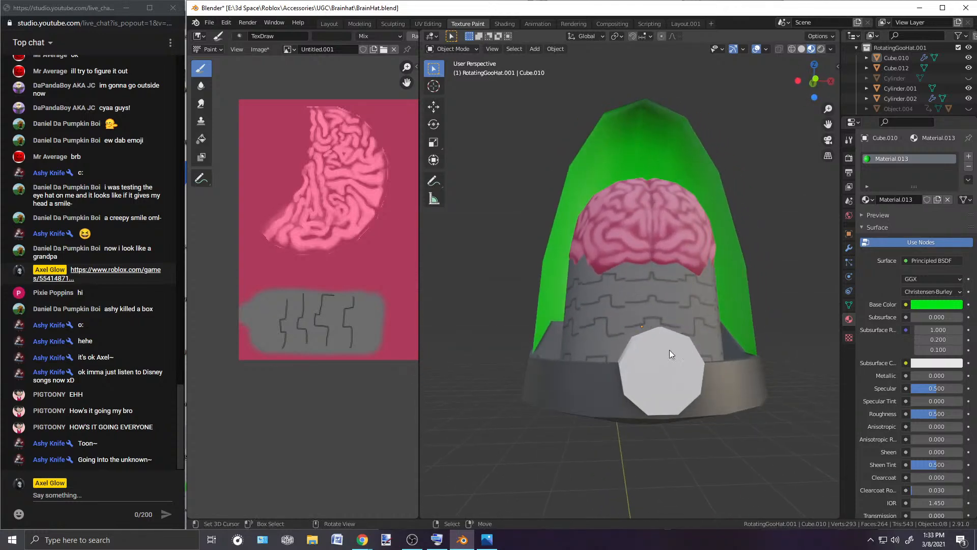
{"action": "left_click", "coordinate": [670, 351]}
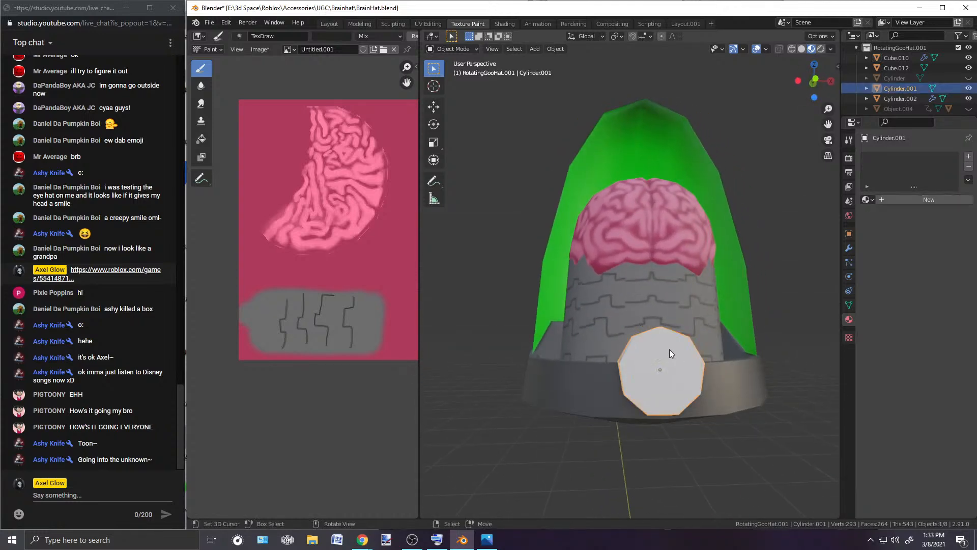
{"action": "left_click", "coordinate": [455, 48]}
{"action": "left_click", "coordinate": [451, 72]}
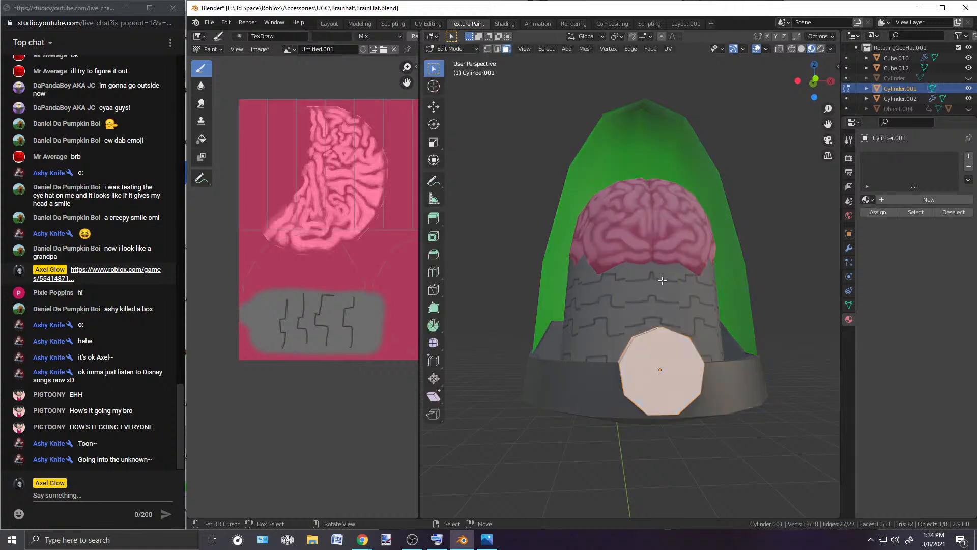
Step: Select the edge loop around the cylinder's front face
{"action": "middle_click_drag", "start_coordinate": [565, 204], "coordinate": [635, 211]}
{"action": "middle_click_drag", "start_coordinate": [767, 383], "coordinate": [705, 390]}
{"action": "left_click", "coordinate": [700, 381], "text": "alt"}
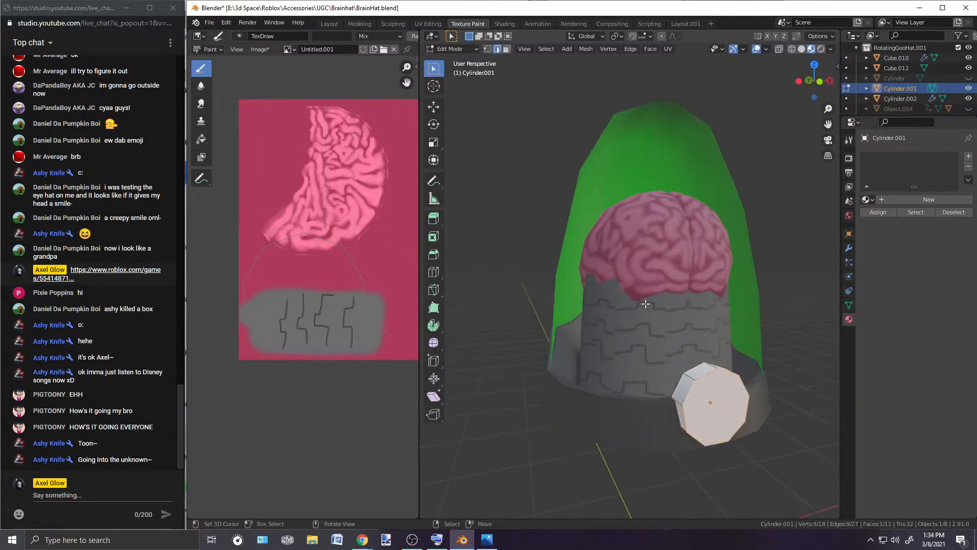
Step: Mark the outer edge loops of the cylinder's front and back caps as UV seams
{"action": "left_click", "coordinate": [667, 49]}
{"action": "left_click", "coordinate": [685, 171]}
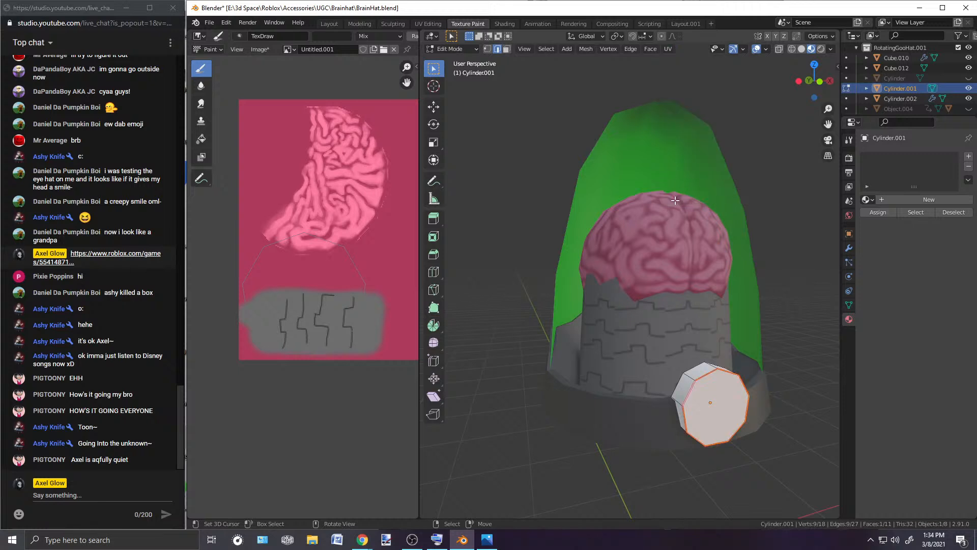
{"action": "middle_click_drag", "start_coordinate": [666, 219], "coordinate": [499, 316]}
{"action": "key", "text": "alt+a"}
{"action": "left_click", "coordinate": [499, 317]}
{"action": "left_click", "coordinate": [666, 49]}
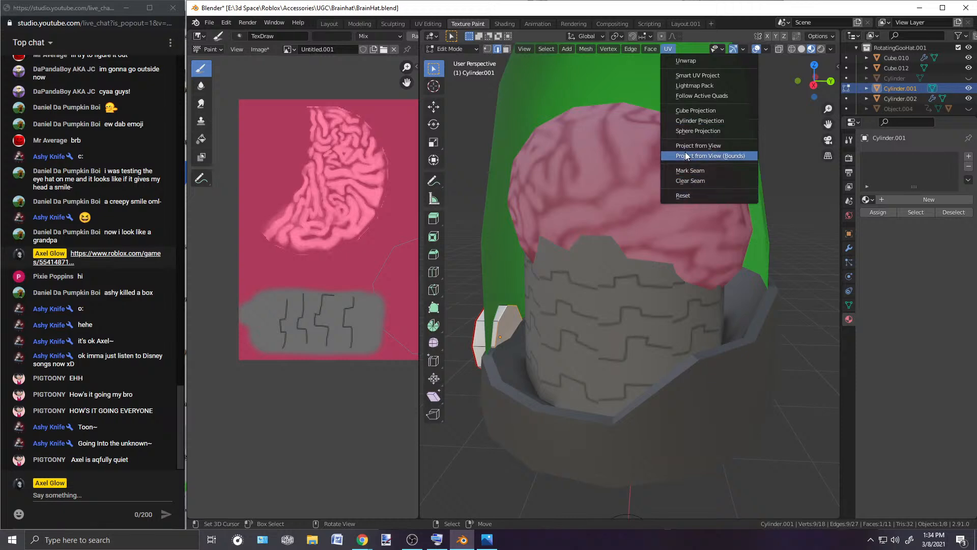
{"action": "left_click", "coordinate": [690, 171]}
Step: Mark one edge running across the cylinder's side as a UV seam
{"action": "middle_click_drag", "start_coordinate": [625, 310], "coordinate": [519, 253]}
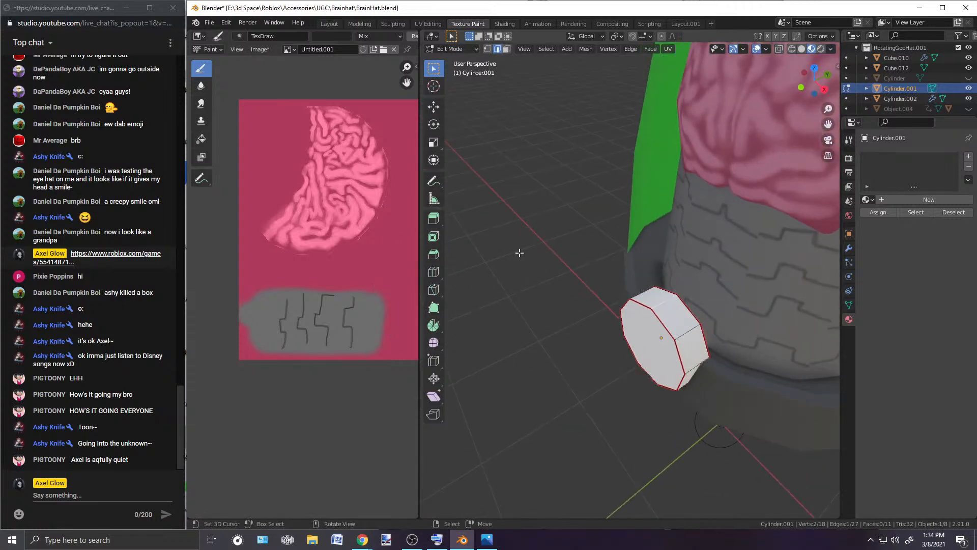
{"action": "left_click", "coordinate": [667, 50]}
{"action": "left_click", "coordinate": [679, 173]}
{"action": "middle_click_drag", "start_coordinate": [655, 307], "coordinate": [666, 317]}
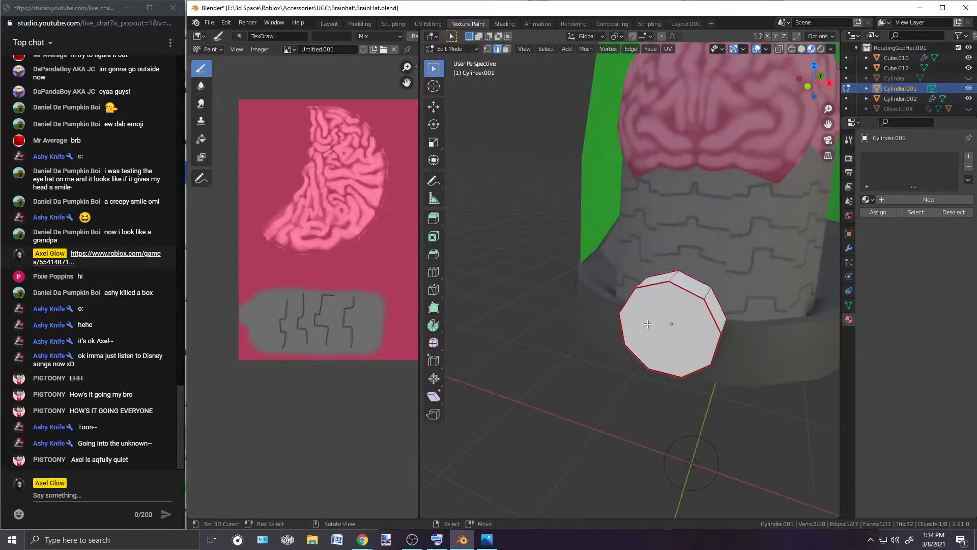
Step: Add a centred loop cut across the bottom side face of the cylinder, splitting it in two
{"action": "middle_click_drag", "start_coordinate": [688, 350], "coordinate": [689, 279]}
{"action": "key", "text": "ctrl+r"}
{"action": "left_click", "coordinate": [692, 278]}
{"action": "left_click", "coordinate": [705, 279]}
{"action": "key", "text": "alt+a"}
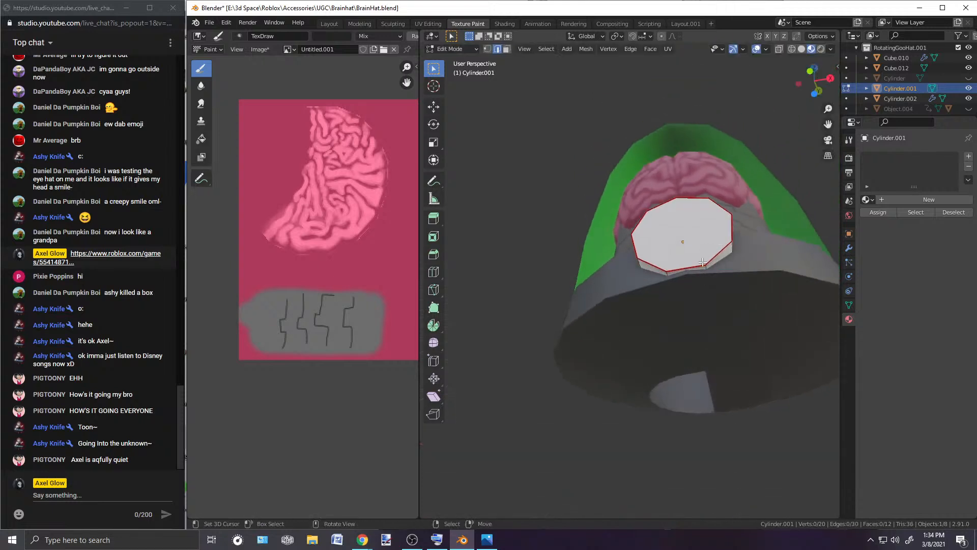
Step: Delete the front cap face of the cylinder
{"action": "middle_click_drag", "start_coordinate": [720, 245], "coordinate": [709, 308]}
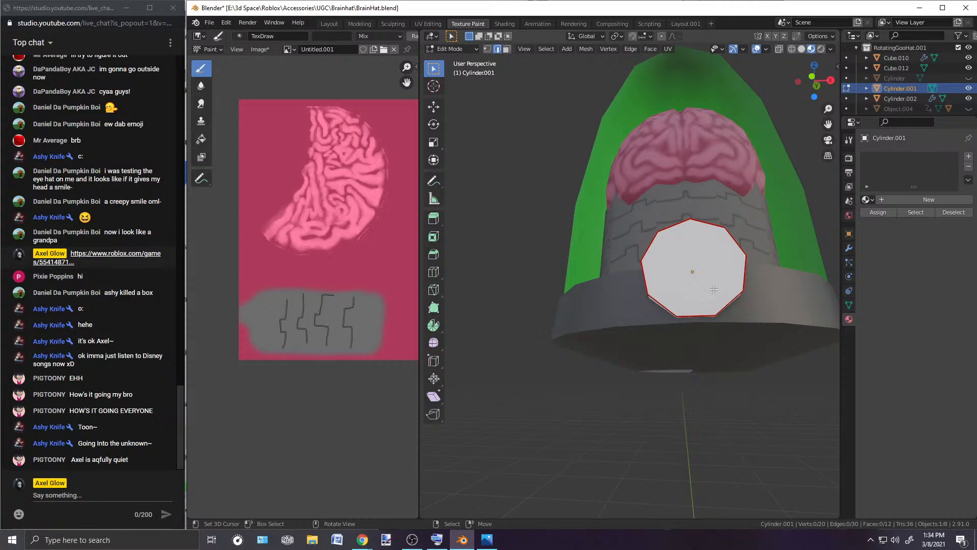
{"action": "left_click", "coordinate": [507, 49]}
{"action": "middle_click_drag", "start_coordinate": [694, 256], "coordinate": [616, 282]}
{"action": "left_click", "coordinate": [616, 282]}
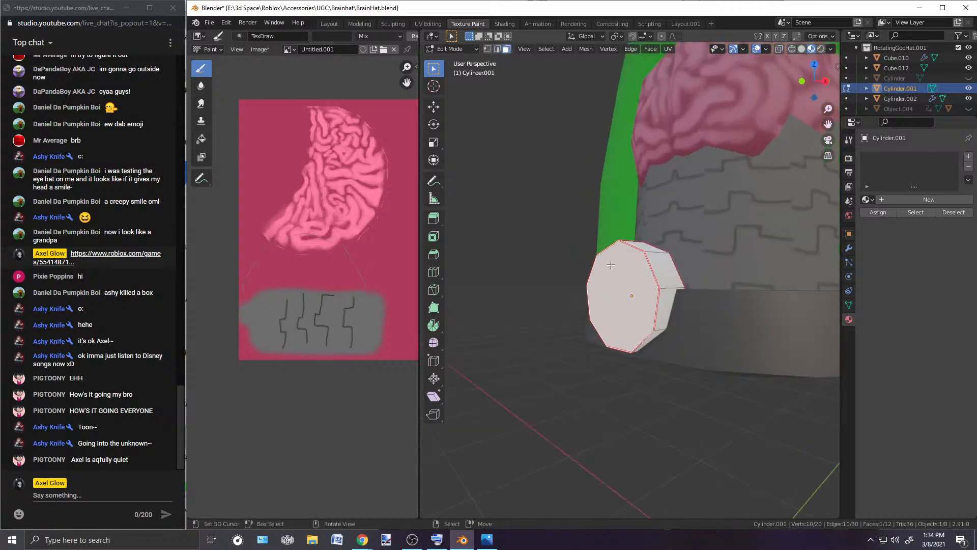
{"action": "key", "text": "x"}
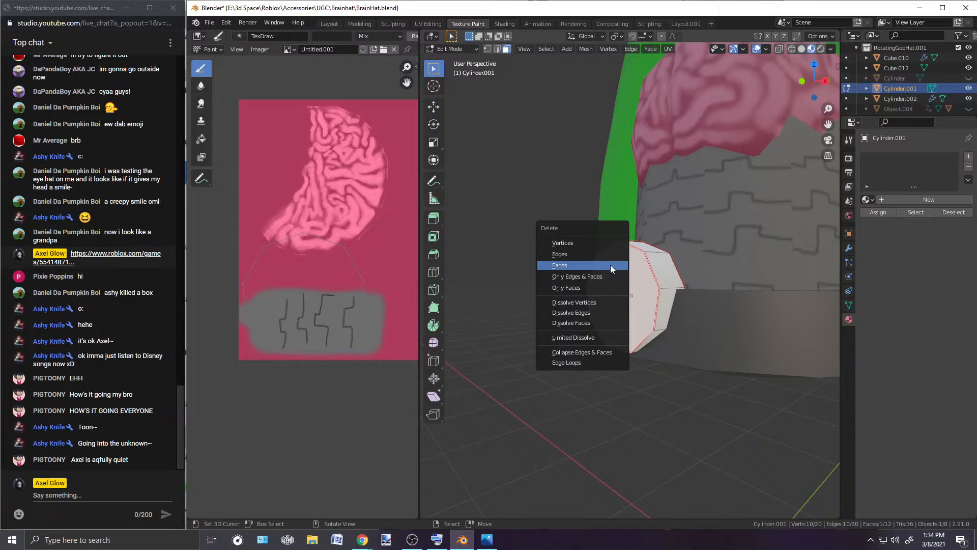
{"action": "left_click", "coordinate": [561, 265]}
Step: Fill the right half of the open front cap with a face between the top and bottom centre vertices
{"action": "middle_click_drag", "start_coordinate": [565, 268], "coordinate": [606, 274]}
{"action": "left_click", "coordinate": [497, 49]}
{"action": "middle_click_drag", "start_coordinate": [694, 259], "coordinate": [593, 295]}
{"action": "left_click", "coordinate": [680, 349], "text": "ctrl"}
{"action": "key", "text": "f"}
{"action": "key", "text": "alt+a"}
Step: Delete the back cap face of the cylinder
{"action": "middle_click_drag", "start_coordinate": [569, 336], "coordinate": [562, 96]}
{"action": "key", "text": "3"}
{"action": "left_click", "coordinate": [665, 135]}
{"action": "key", "text": "x"}
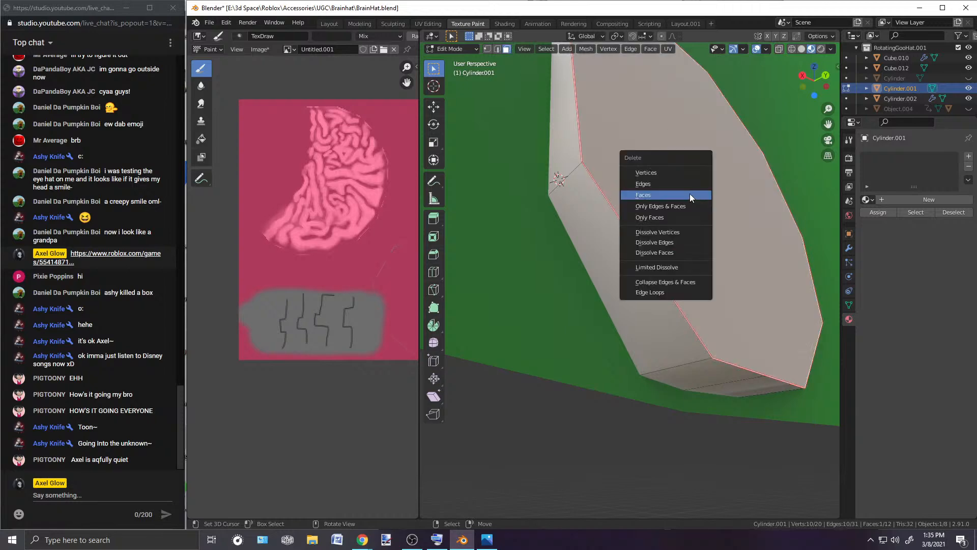
{"action": "left_click", "coordinate": [655, 197]}
{"action": "middle_click_drag", "start_coordinate": [654, 196], "coordinate": [734, 327]}
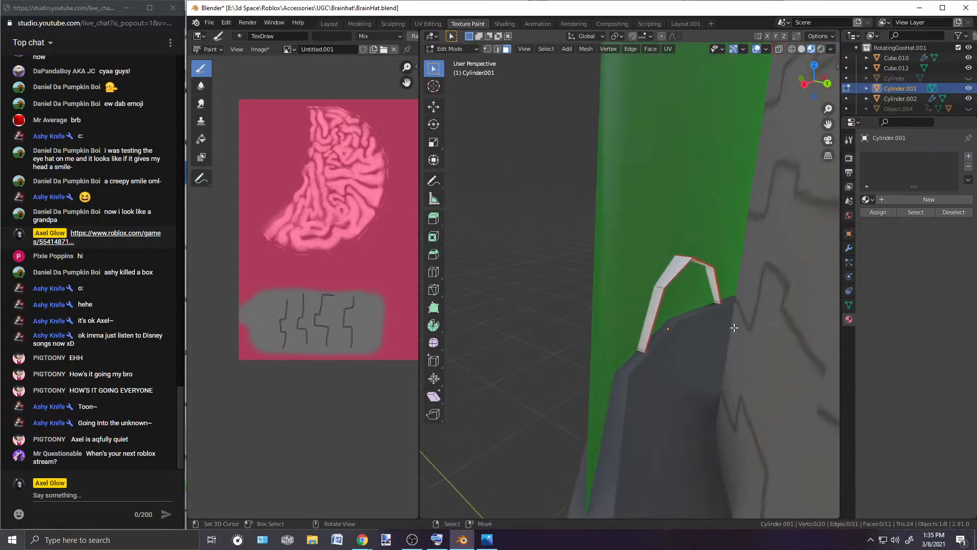
Step: Fill the matching half of the open back cap with a face along its outer edge path
{"action": "left_click", "coordinate": [498, 49]}
{"action": "middle_click_drag", "start_coordinate": [702, 302], "coordinate": [694, 328]}
{"action": "left_click", "coordinate": [675, 304], "text": "ctrl"}
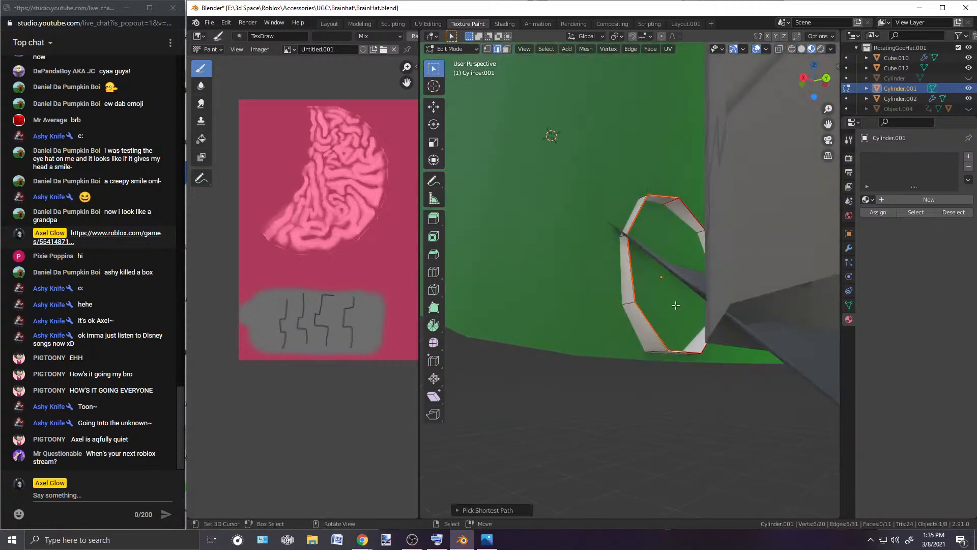
{"action": "key", "text": "f"}
{"action": "key", "text": "alt+a"}
{"action": "middle_click_drag", "start_coordinate": [583, 296], "coordinate": [752, 320]}
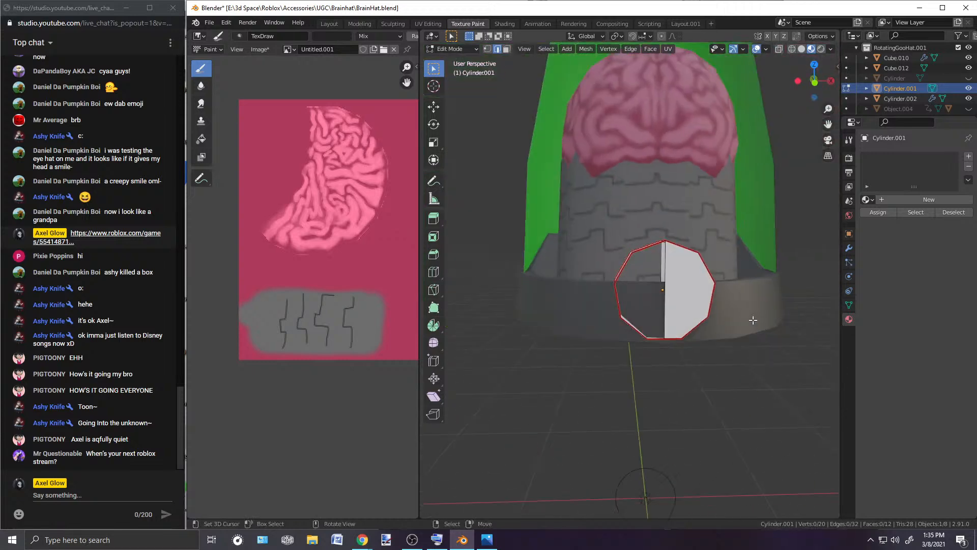
{"action": "left_click", "coordinate": [452, 48]}
{"action": "left_click", "coordinate": [455, 60]}
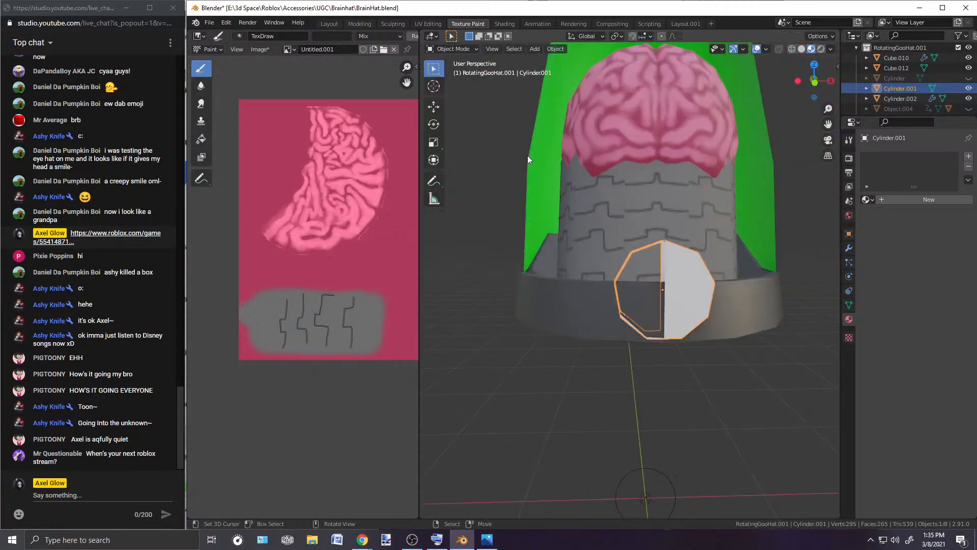
{"action": "left_click", "coordinate": [451, 49]}
{"action": "left_click", "coordinate": [452, 72]}
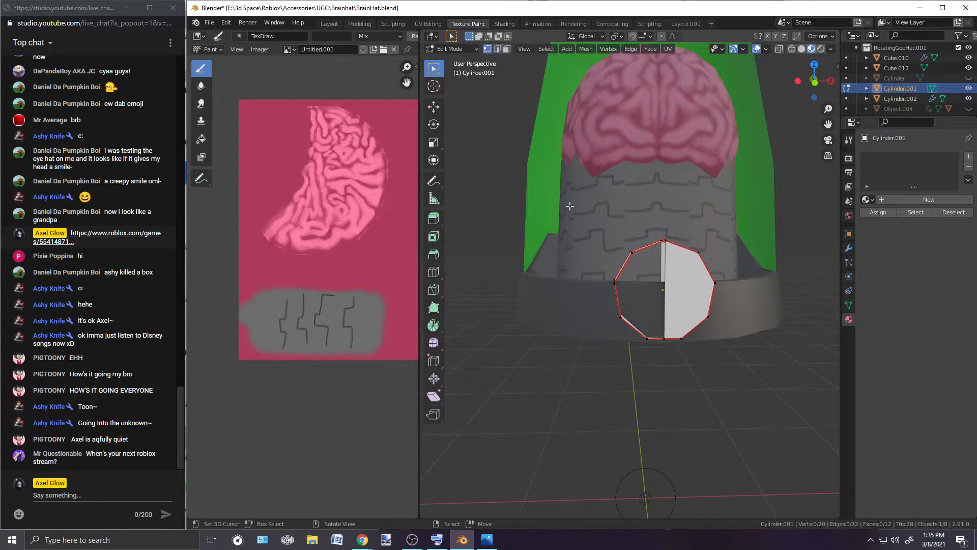
{"action": "key", "text": "KP_1"}
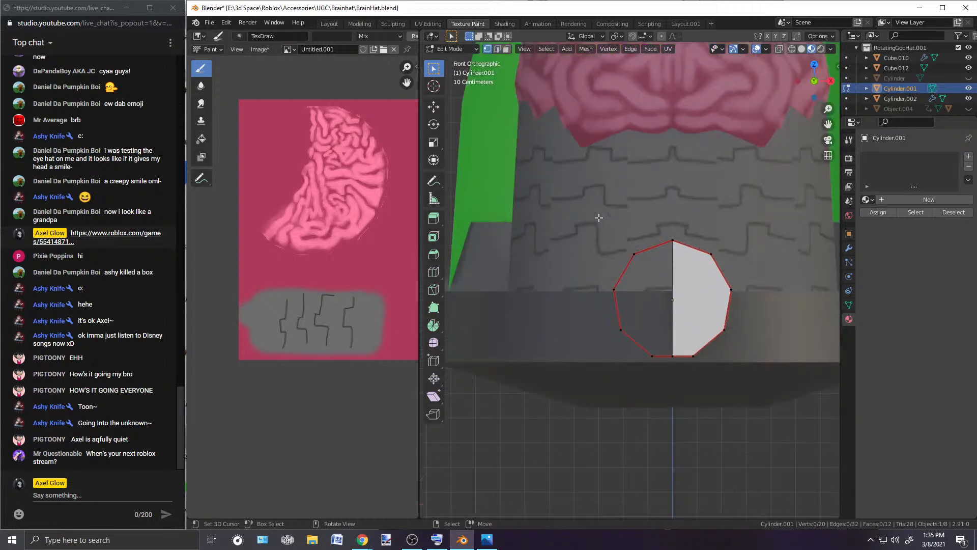
{"action": "left_click_drag", "start_coordinate": [616, 236], "coordinate": [664, 374]}
{"action": "key", "text": "x"}
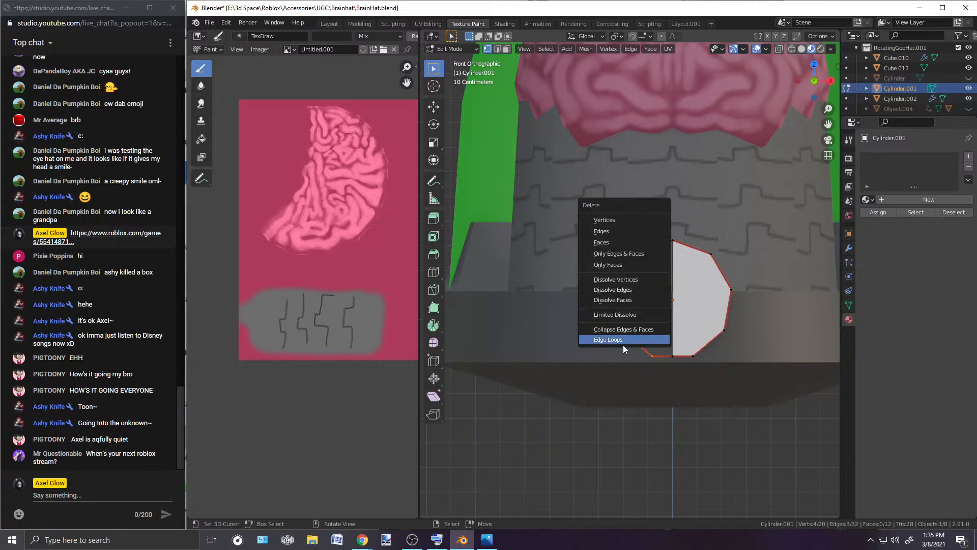
{"action": "left_click", "coordinate": [606, 220]}
{"action": "key", "text": "ctrl+z"}
Step: Select all vertices on the unfilled left half of the cylinder with X-ray on, from the front view, and delete them
{"action": "left_click_drag", "start_coordinate": [598, 222], "coordinate": [663, 395]}
{"action": "middle_click_drag", "start_coordinate": [627, 282], "coordinate": [695, 321]}
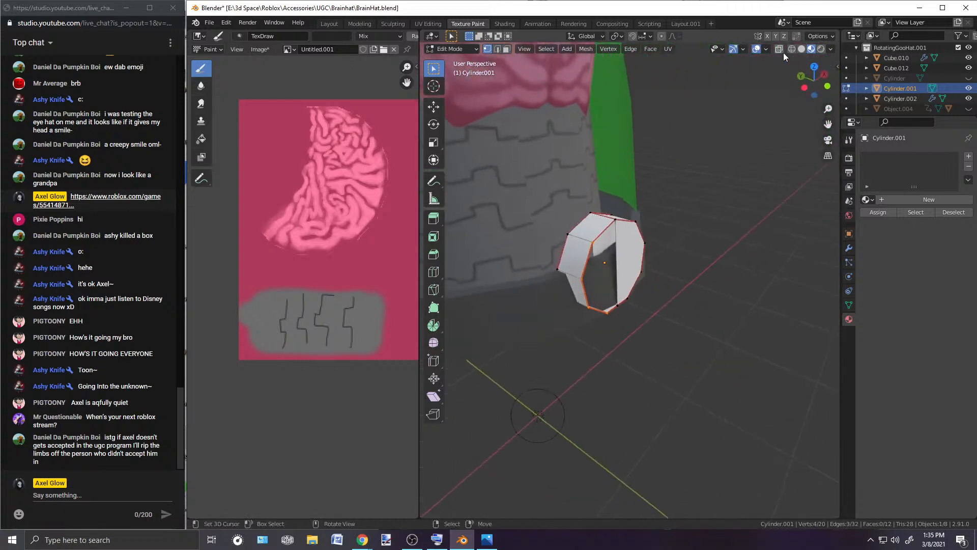
{"action": "key", "text": "KP_1"}
{"action": "left_click_drag", "start_coordinate": [578, 230], "coordinate": [673, 413], "text": "shift"}
{"action": "key", "text": "x"}
{"action": "left_click", "coordinate": [603, 227]}
{"action": "middle_click_drag", "start_coordinate": [603, 226], "coordinate": [640, 275]}
Step: Return to Object Mode and add a Mirror modifier on the X axis to the half cylinder
{"action": "left_click", "coordinate": [451, 48]}
{"action": "left_click", "coordinate": [453, 62]}
{"action": "middle_click_drag", "start_coordinate": [604, 210], "coordinate": [553, 324]}
{"action": "left_click", "coordinate": [588, 286]}
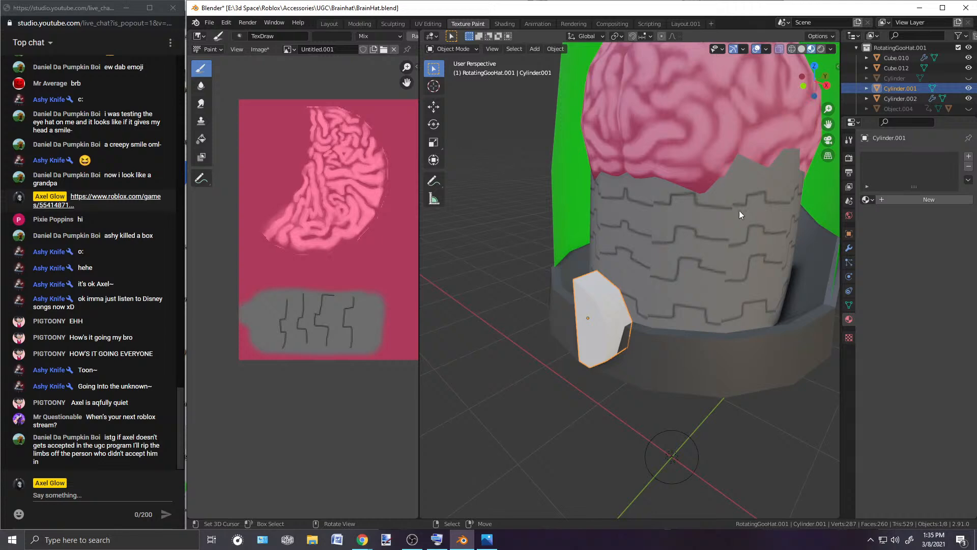
{"action": "left_click", "coordinate": [849, 248]}
{"action": "left_click", "coordinate": [885, 156]}
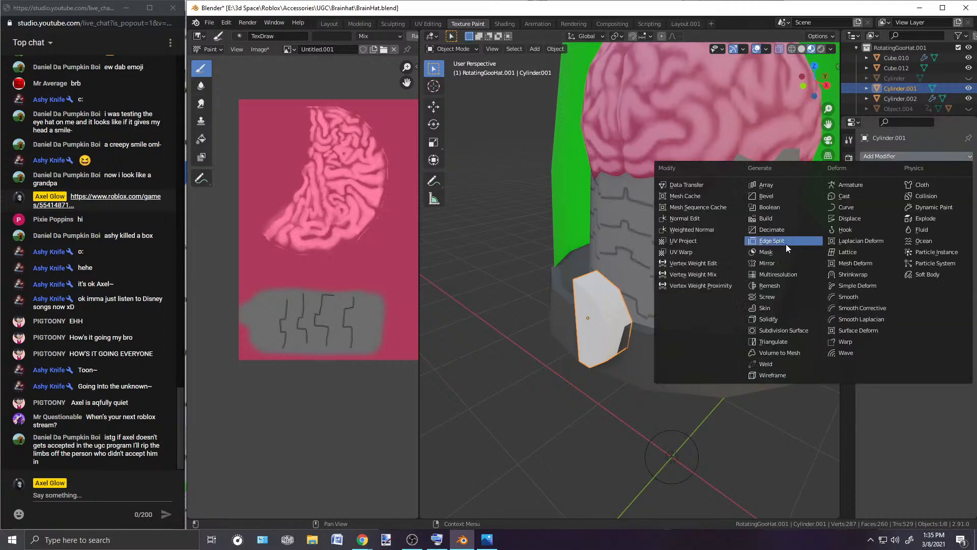
{"action": "left_click", "coordinate": [770, 262]}
{"action": "right_click", "coordinate": [554, 341]}
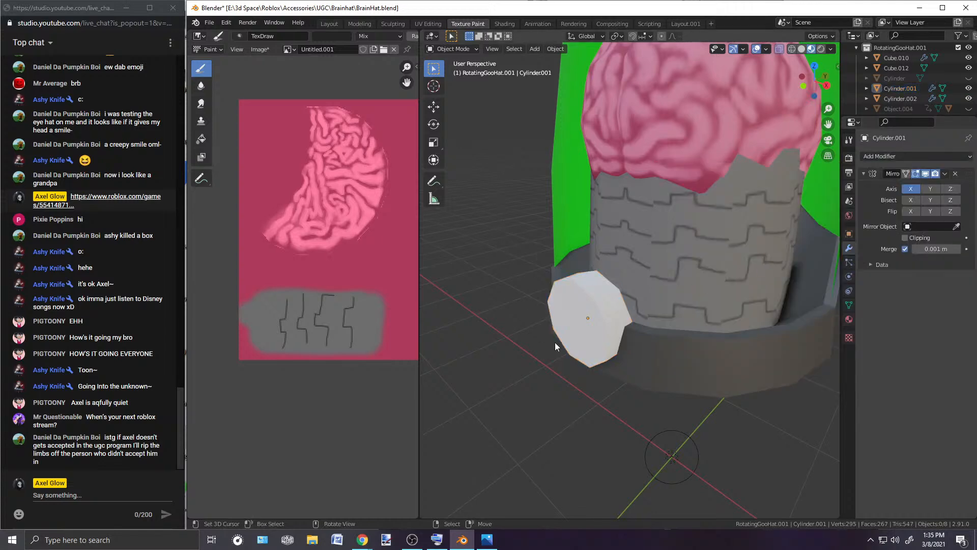
{"action": "scroll", "coordinate": [515, 356], "scroll_direction": "down", "scroll_amount": 2}
{"action": "middle_click_drag", "start_coordinate": [514, 360], "coordinate": [522, 301]}
{"action": "scroll", "coordinate": [616, 272], "scroll_direction": "up", "scroll_amount": 4}
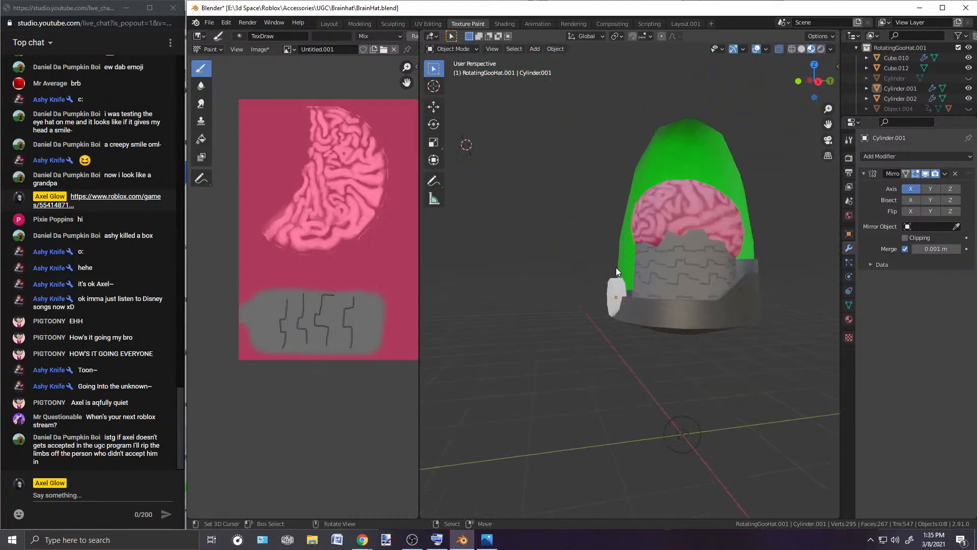
{"action": "middle_click_drag", "start_coordinate": [490, 276], "coordinate": [521, 279]}
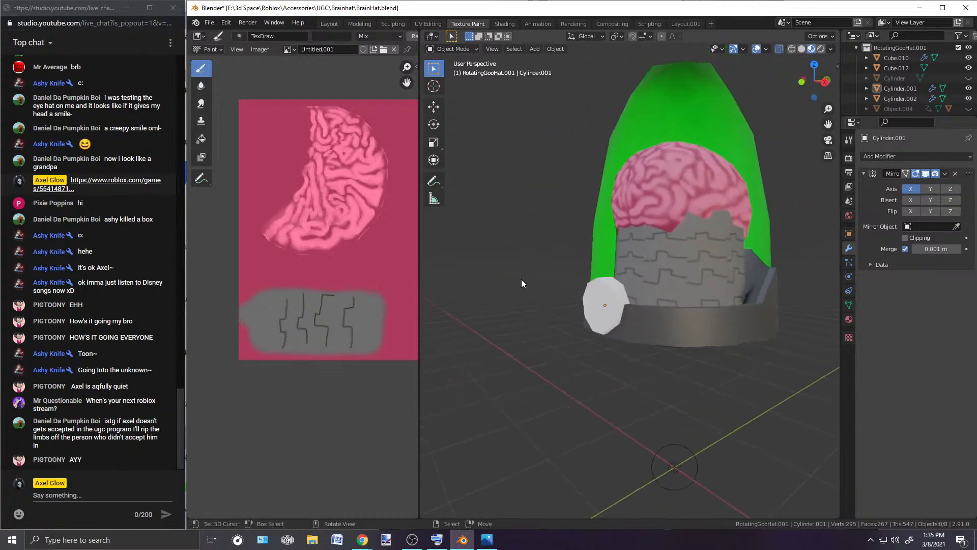
{"action": "scroll", "coordinate": [520, 279], "scroll_direction": "down", "scroll_amount": 2}
{"action": "scroll", "coordinate": [520, 280], "scroll_direction": "up", "scroll_amount": 5}
{"action": "middle_click_drag", "start_coordinate": [523, 280], "coordinate": [519, 305]}
Step: Mark the vertical centre edge path of the half cylinder as a UV seam in Edit Mode
{"action": "left_click", "coordinate": [594, 281]}
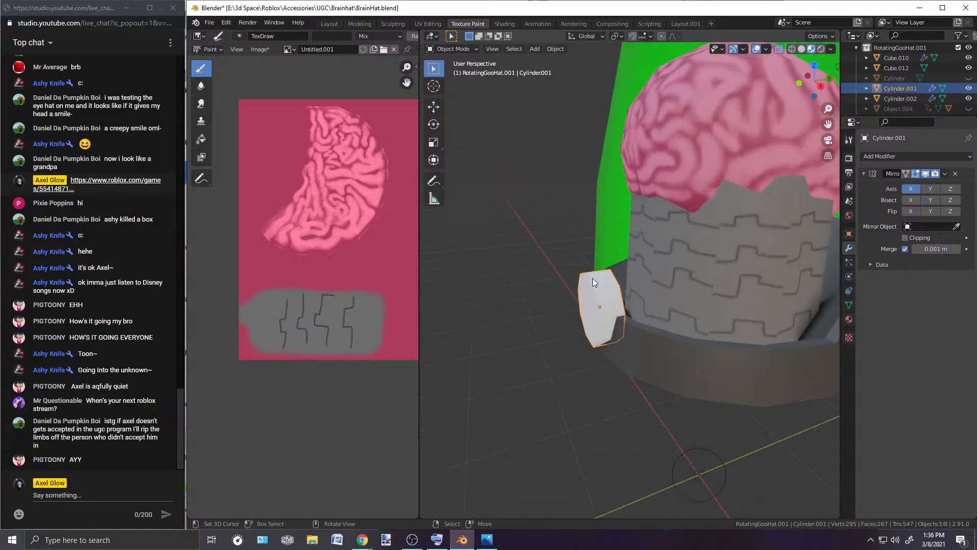
{"action": "left_click", "coordinate": [456, 50]}
{"action": "left_click", "coordinate": [459, 71]}
{"action": "middle_click_drag", "start_coordinate": [529, 179], "coordinate": [599, 211]}
{"action": "left_click", "coordinate": [497, 50]}
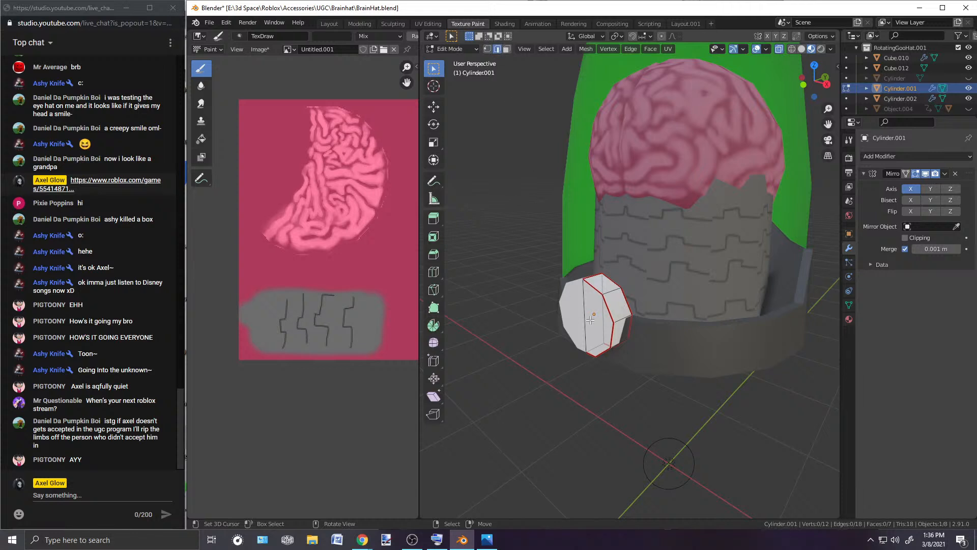
{"action": "left_click", "coordinate": [593, 348]}
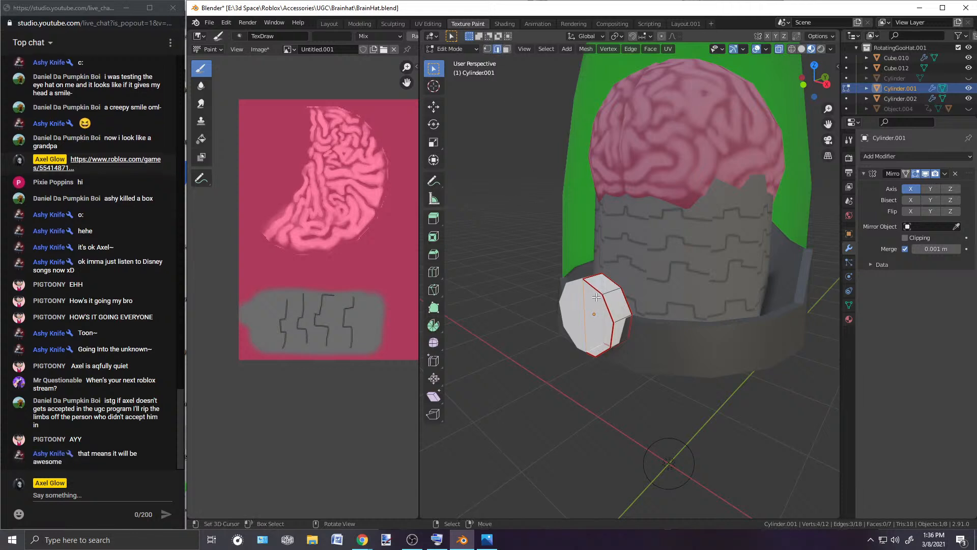
{"action": "key", "text": "f"}
{"action": "key", "text": "ctrl+z"}
{"action": "left_click", "coordinate": [667, 48]}
{"action": "left_click", "coordinate": [687, 171]}
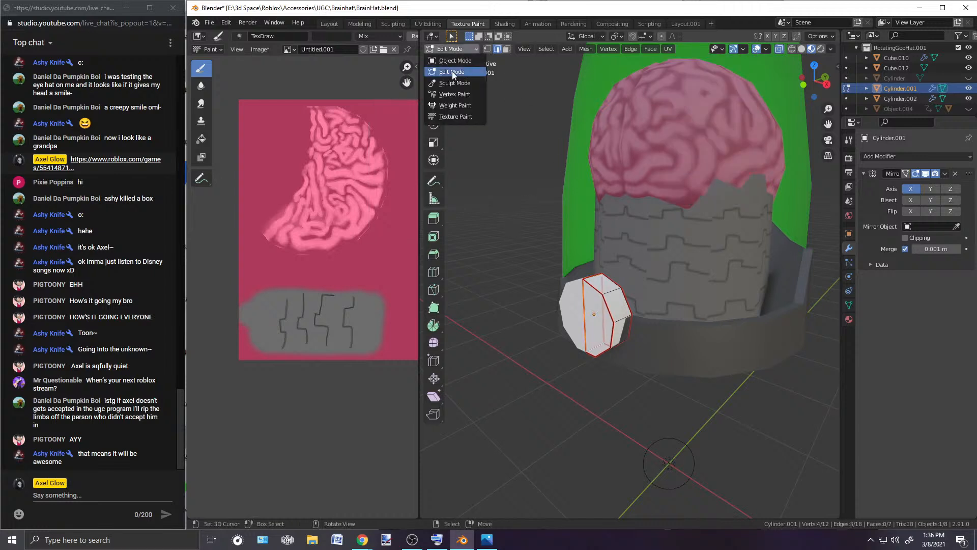
Step: Select all geometry of the half cylinder in Edit Mode and unwrap it
{"action": "left_click", "coordinate": [452, 49]}
{"action": "left_click", "coordinate": [451, 66]}
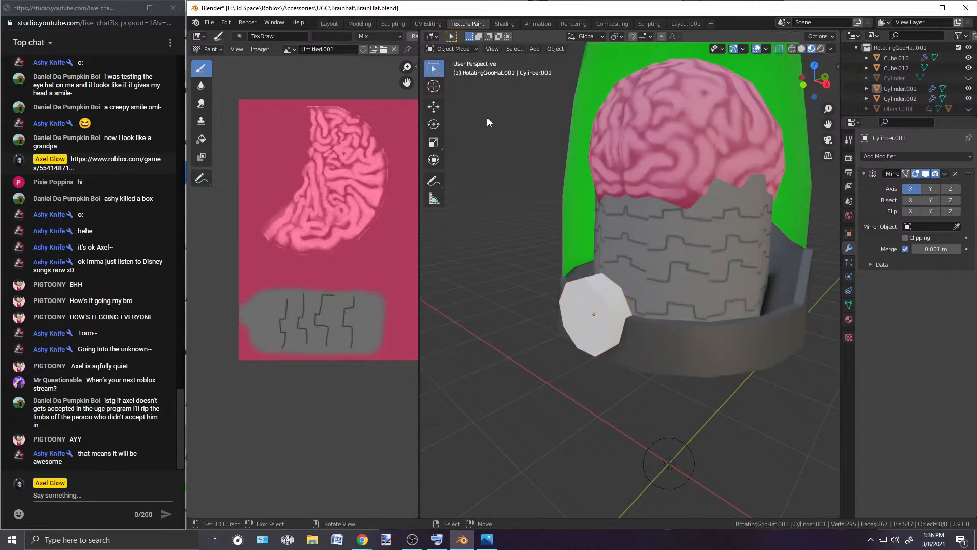
{"action": "scroll", "coordinate": [508, 296], "scroll_direction": "up", "scroll_amount": 2}
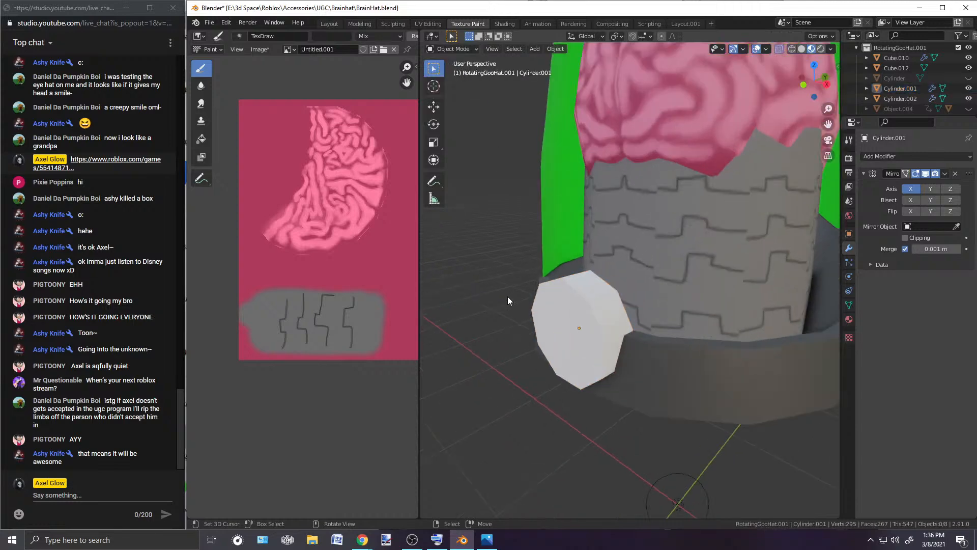
{"action": "mouse_move", "coordinate": [508, 296]}
{"action": "middle_mouse_down"}
{"action": "mouse_move", "coordinate": [613, 288]}
{"action": "mouse_move", "coordinate": [750, 247]}
{"action": "mouse_move", "coordinate": [587, 317]}
{"action": "middle_mouse_up"}
{"action": "left_click", "coordinate": [597, 294]}
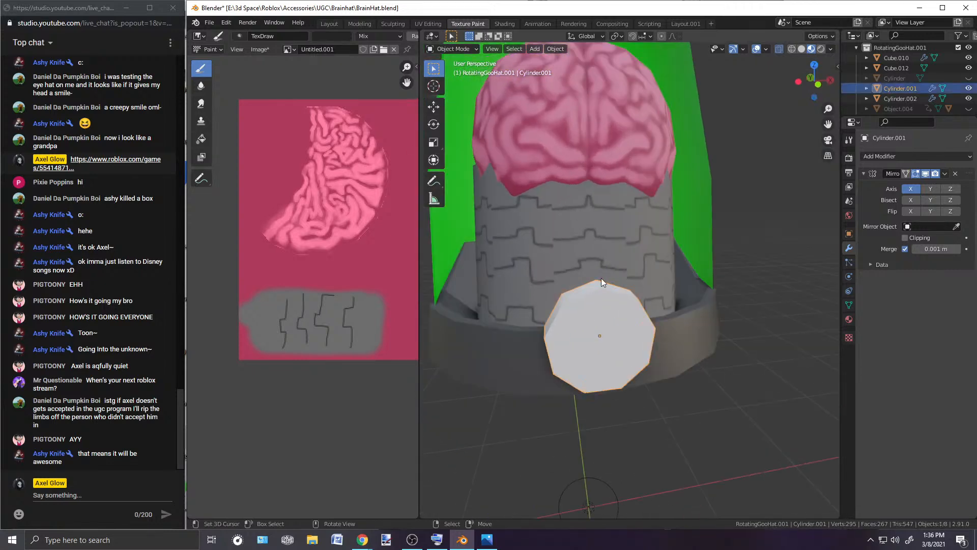
{"action": "left_click", "coordinate": [452, 49]}
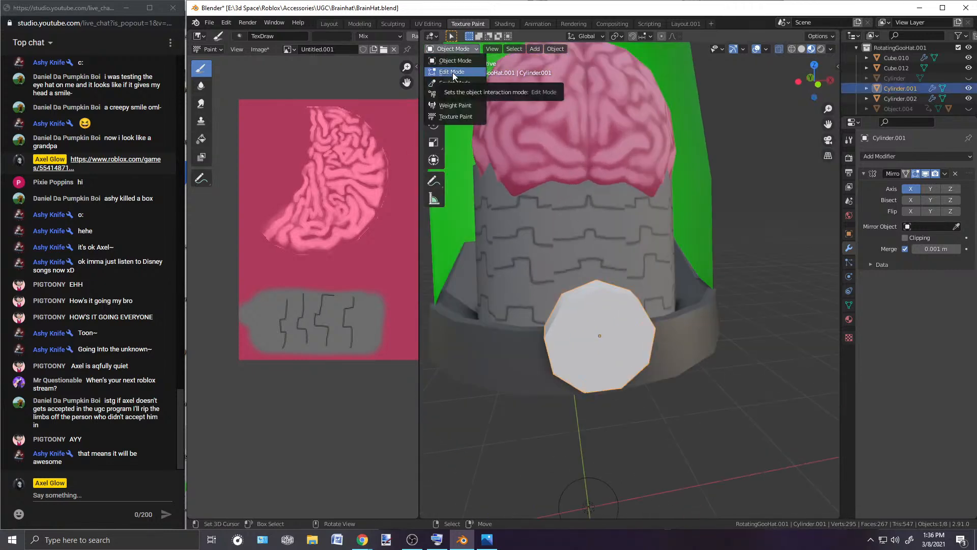
{"action": "left_click", "coordinate": [453, 72]}
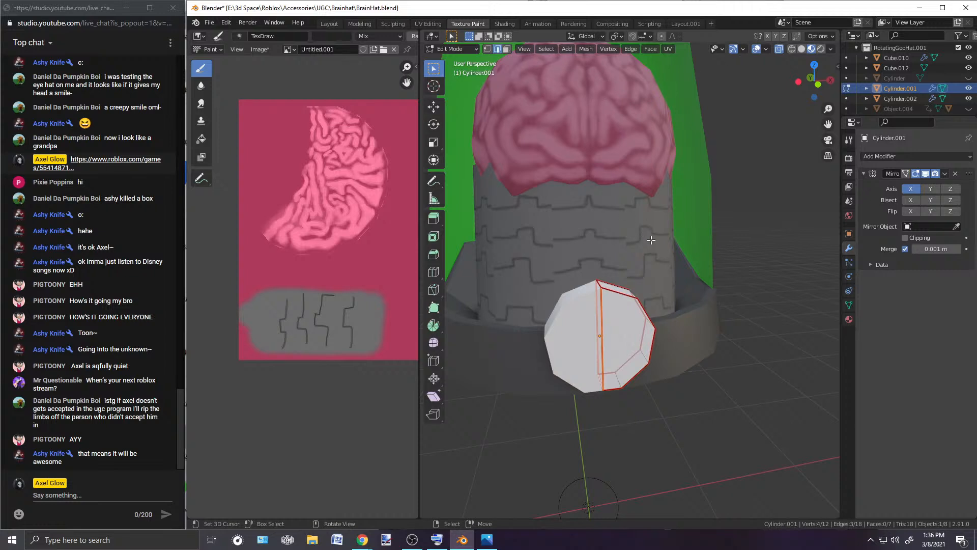
{"action": "key", "text": "a"}
{"action": "left_click", "coordinate": [668, 49]}
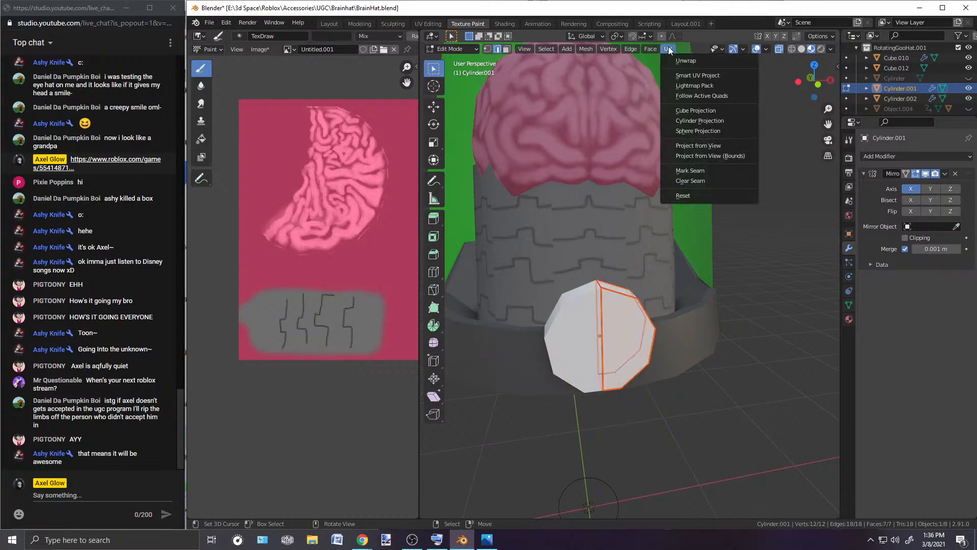
{"action": "left_click", "coordinate": [677, 59]}
{"action": "scroll", "coordinate": [365, 271], "scroll_direction": "down", "scroll_amount": 2}
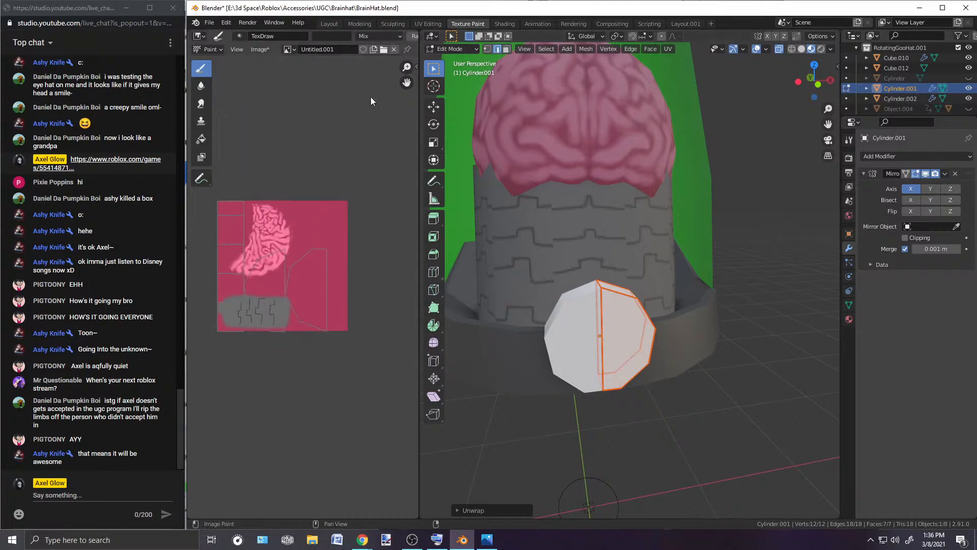
Step: Switch to the UV Editing workspace and show the half cylinder's whole UV layout
{"action": "left_click", "coordinate": [427, 23]}
{"action": "scroll", "coordinate": [383, 285], "scroll_direction": "down", "scroll_amount": 3}
{"action": "scroll", "coordinate": [399, 261], "scroll_direction": "up", "scroll_amount": 2}
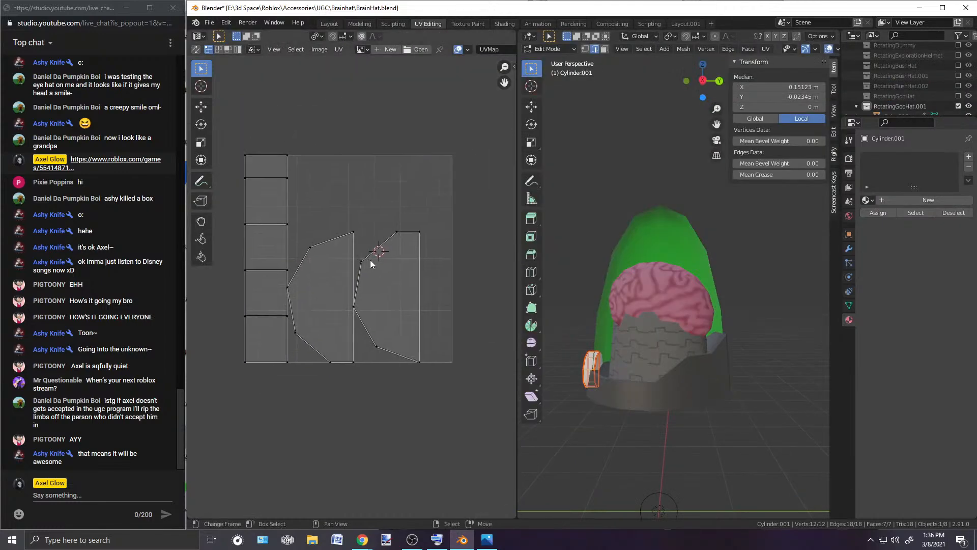
{"action": "scroll", "coordinate": [370, 270], "scroll_direction": "down", "scroll_amount": 2}
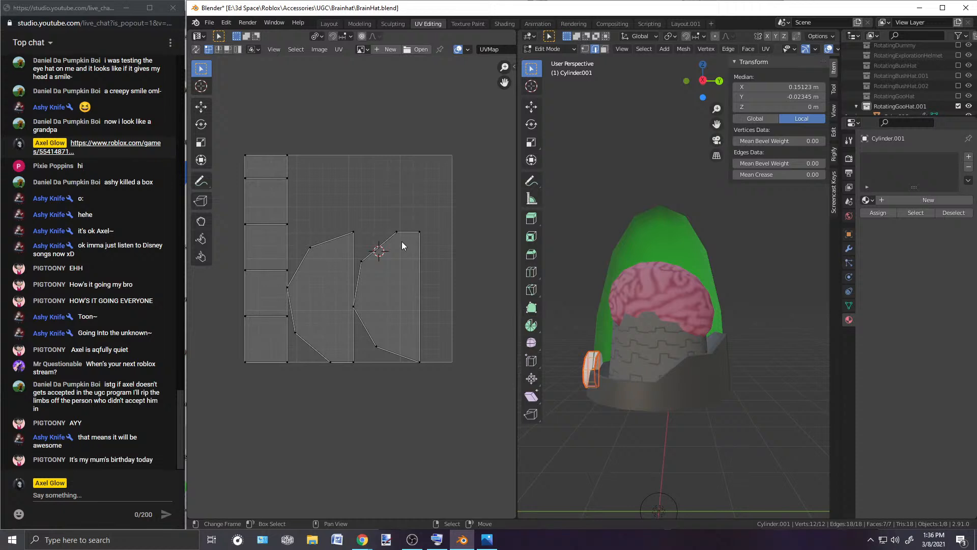
Step: Shrink all of the half cylinder's UV islands together and shift them into the lower right of the UV square
{"action": "key", "text": "a"}
{"action": "key", "text": "s"}
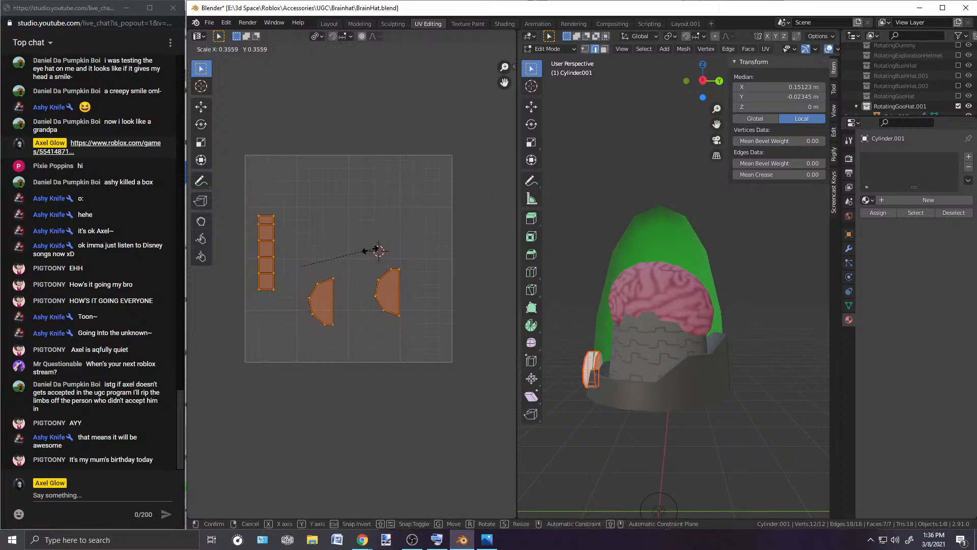
{"action": "left_click", "coordinate": [370, 253]}
{"action": "key", "text": "g"}
{"action": "left_click", "coordinate": [388, 392]}
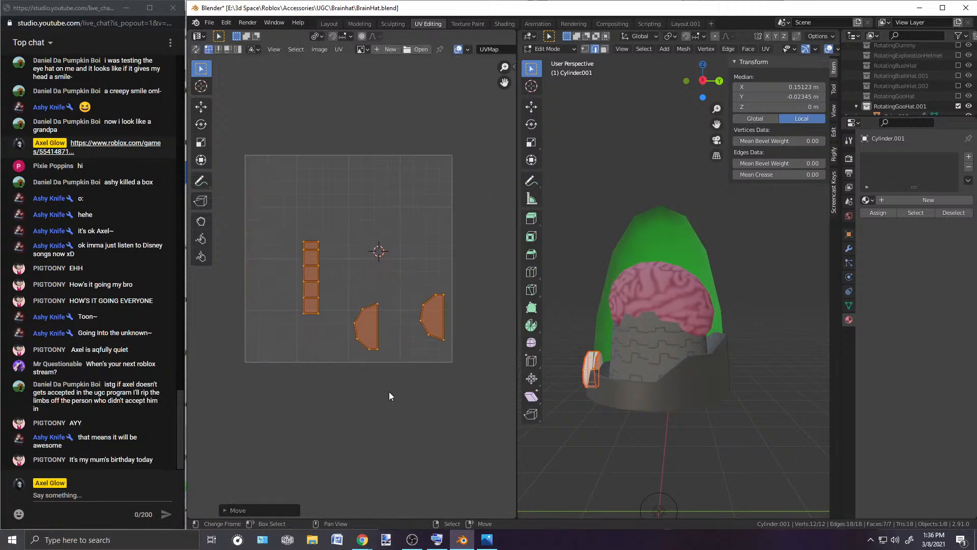
{"action": "left_click", "coordinate": [392, 364]}
Step: Rotate the side strip's UV island 90 degrees and place it along the UV square's bottom edge near the right corner
{"action": "scroll", "coordinate": [395, 351], "scroll_direction": "up", "scroll_amount": 2}
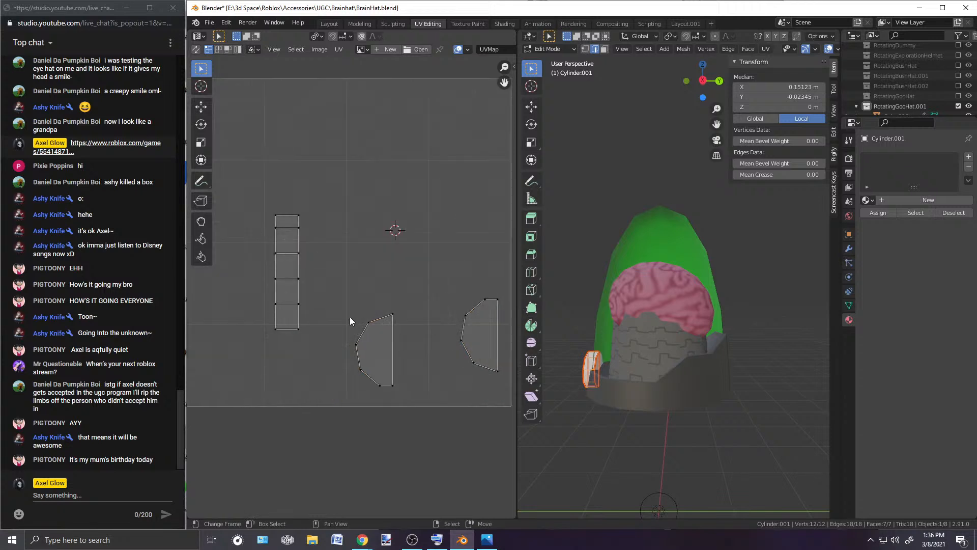
{"action": "key", "text": "l"}
{"action": "key", "text": "g"}
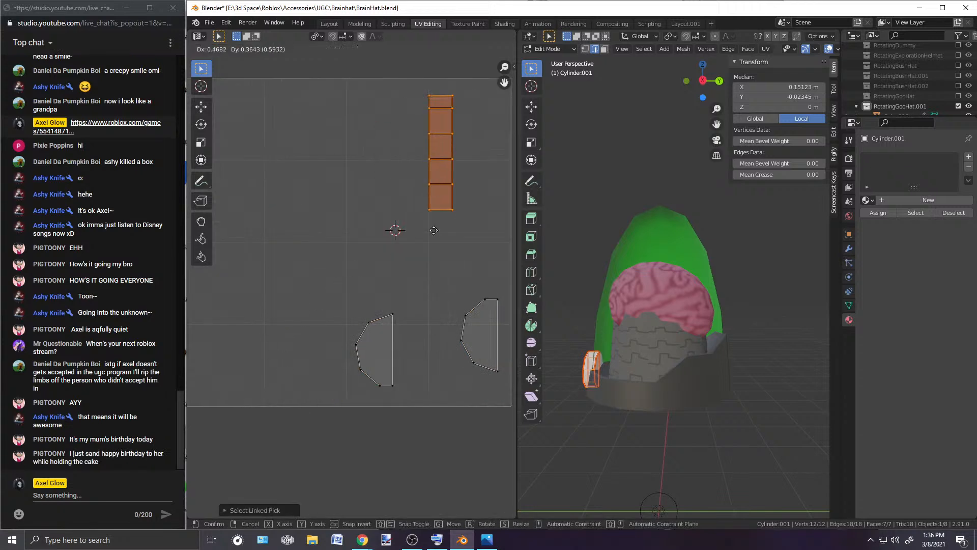
{"action": "left_click", "coordinate": [411, 437]}
{"action": "type", "text": "r"}
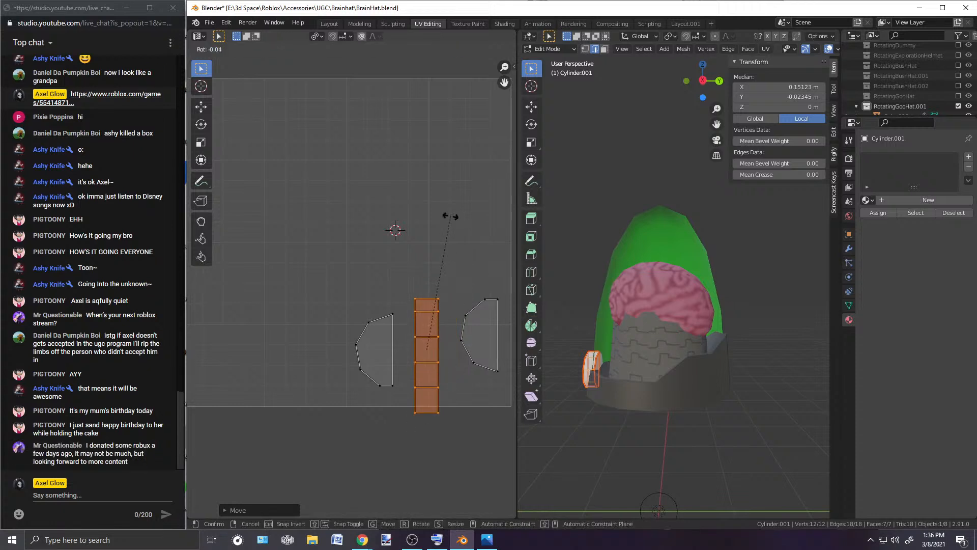
{"action": "type", "text": "90"}
{"action": "key", "text": "Return"}
{"action": "key", "text": "g"}
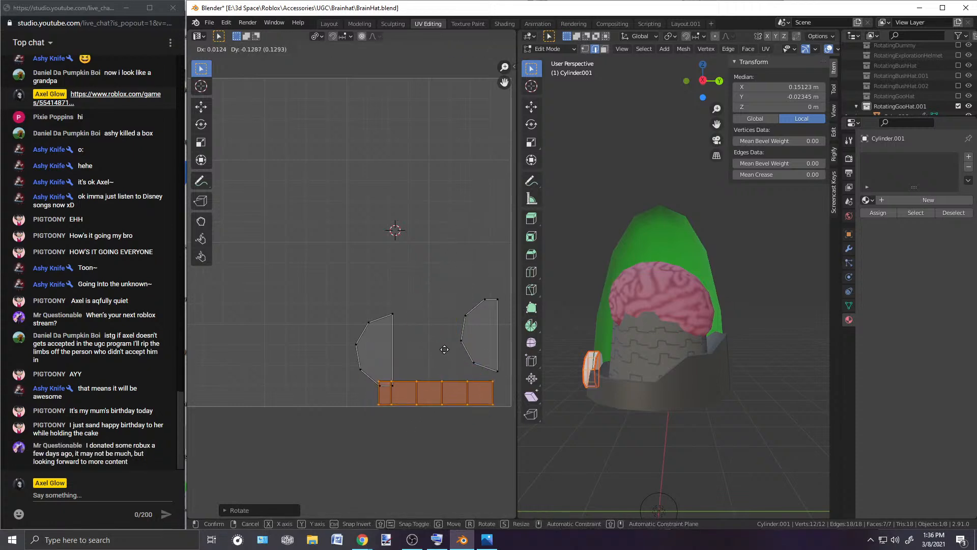
{"action": "left_click", "coordinate": [456, 351]}
Step: Scale down the horizontal side strip island so it fits beneath the half-disc islands, and deselect it
{"action": "scroll", "coordinate": [456, 351], "scroll_direction": "down", "scroll_amount": 3}
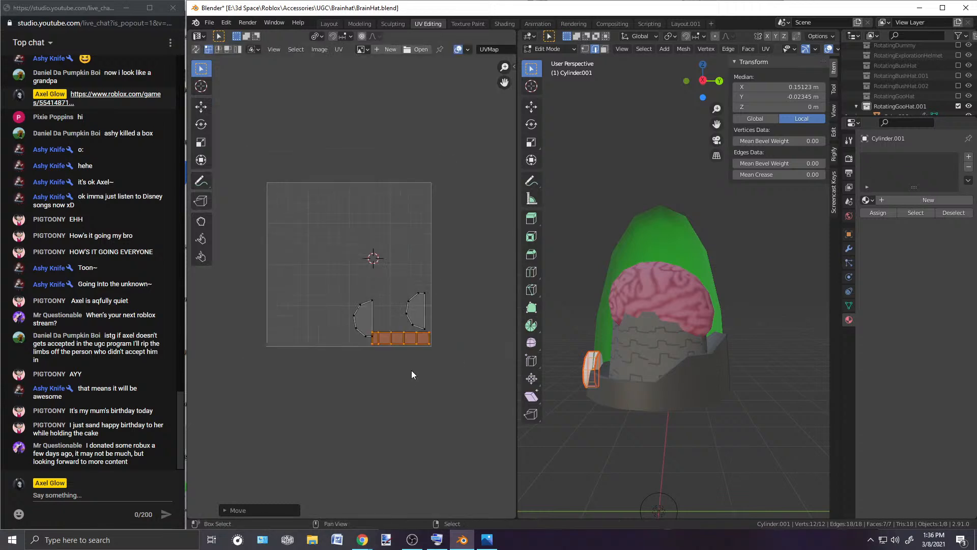
{"action": "scroll", "coordinate": [363, 358], "scroll_direction": "up", "scroll_amount": 3}
{"action": "key", "text": "s"}
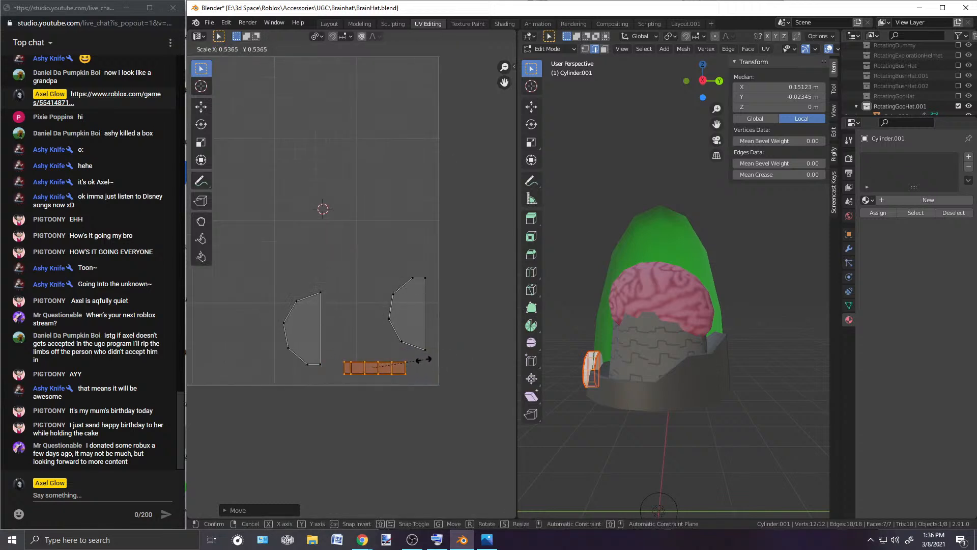
{"action": "left_click", "coordinate": [442, 359]}
{"action": "key", "text": "alt+a"}
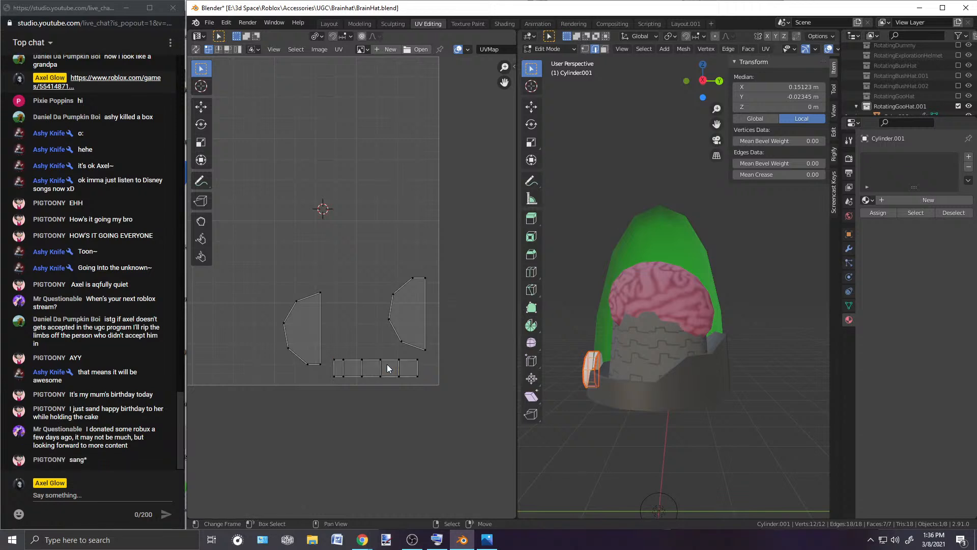
{"action": "middle_click_drag", "start_coordinate": [365, 290], "coordinate": [386, 332]}
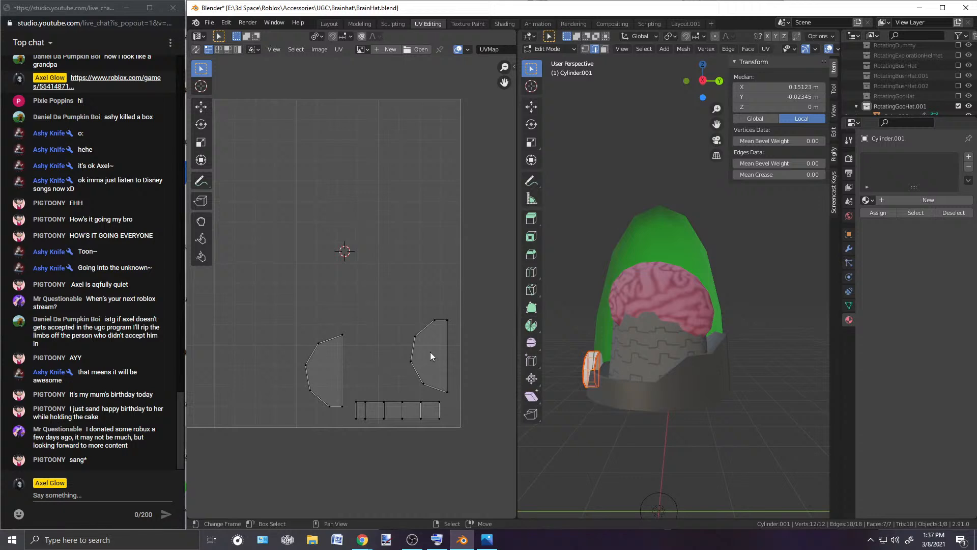
{"action": "key", "text": "l"}
{"action": "middle_click_drag", "start_coordinate": [352, 338], "coordinate": [326, 346]}
{"action": "key", "text": "ctrl+z"}
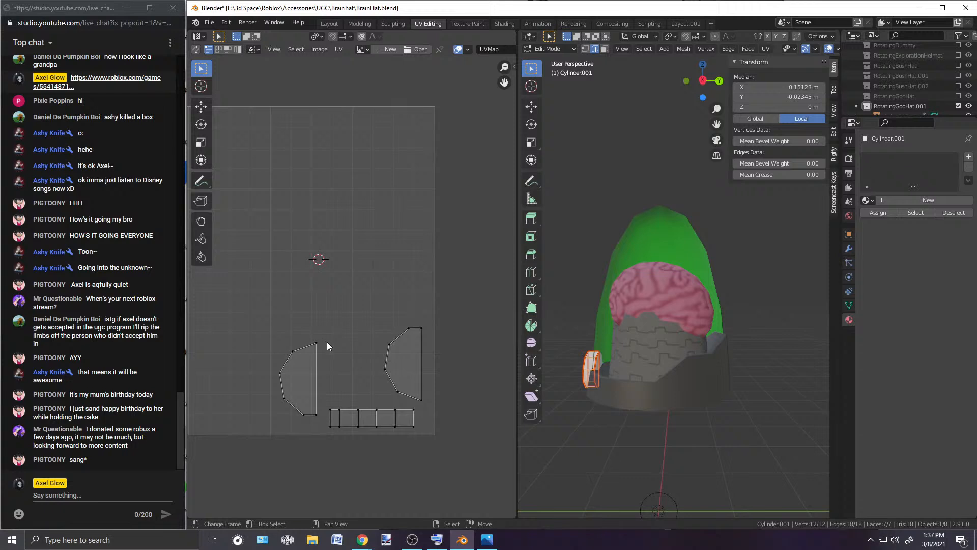
Step: Examine the mirrored cylinder on the hat's front in Object Mode, and return to Edit Mode
{"action": "middle_click_drag", "start_coordinate": [608, 353], "coordinate": [721, 363]}
{"action": "scroll", "coordinate": [717, 358], "scroll_direction": "up", "scroll_amount": 3}
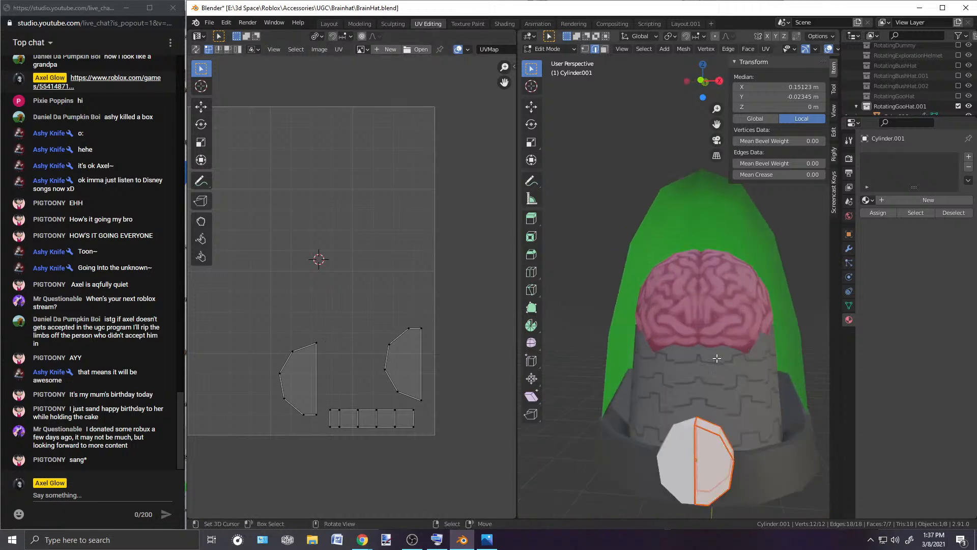
{"action": "left_click", "coordinate": [560, 49]}
{"action": "left_click", "coordinate": [552, 57]}
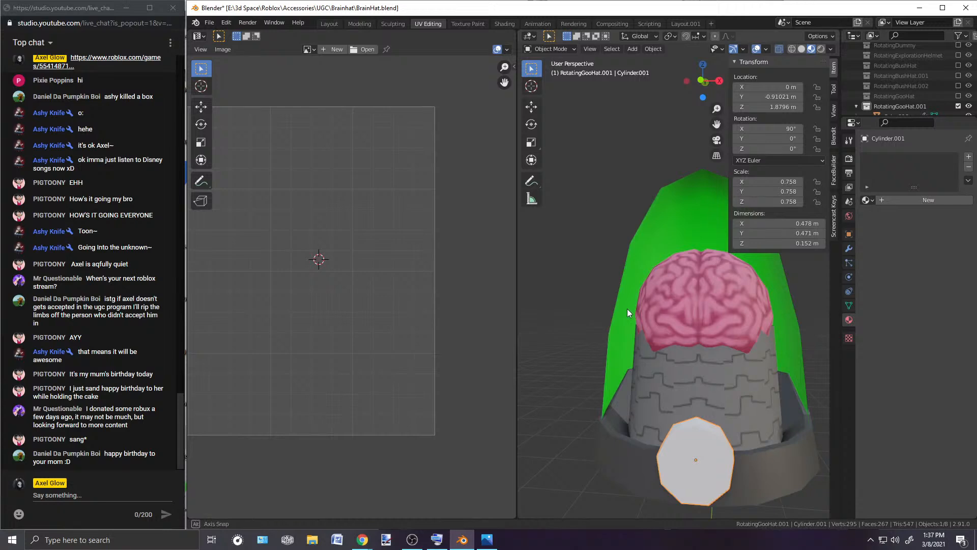
{"action": "middle_click_drag", "start_coordinate": [627, 308], "coordinate": [697, 402]}
{"action": "left_click", "coordinate": [696, 363]}
{"action": "left_click", "coordinate": [694, 359]}
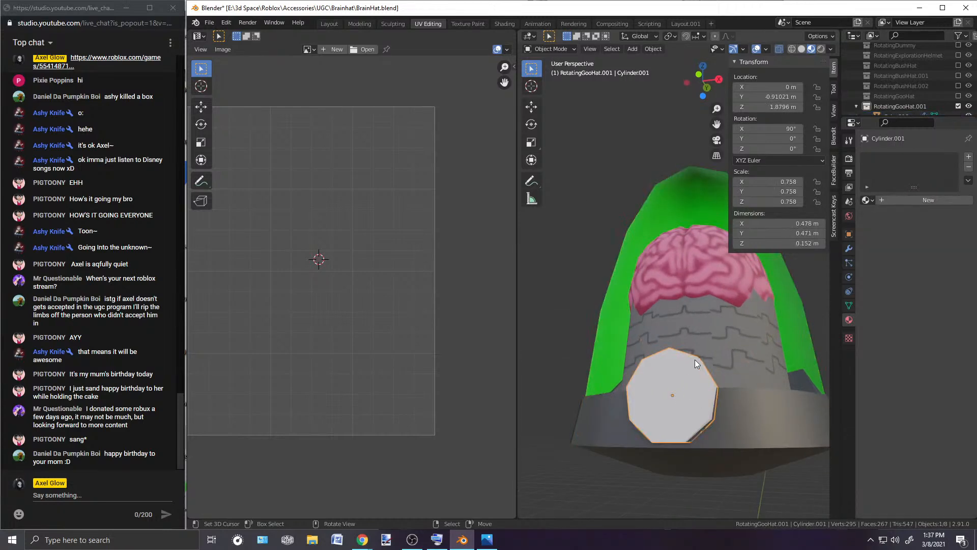
{"action": "left_click", "coordinate": [552, 49]}
{"action": "left_click", "coordinate": [549, 71]}
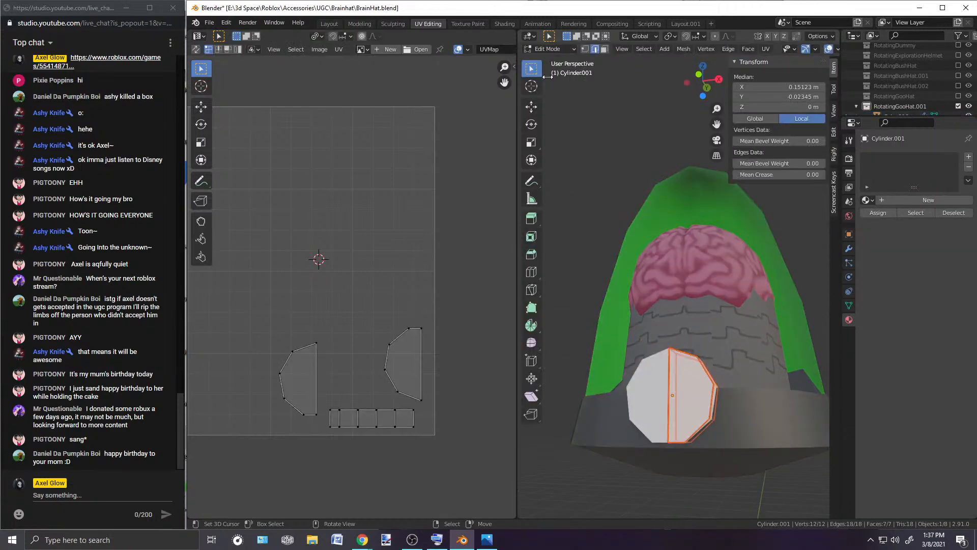
Step: Select the half cylinder's front face and check which UV island it corresponds to
{"action": "middle_click_drag", "start_coordinate": [672, 323], "coordinate": [696, 349]}
{"action": "middle_click_drag", "start_coordinate": [651, 467], "coordinate": [652, 416], "text": "shift"}
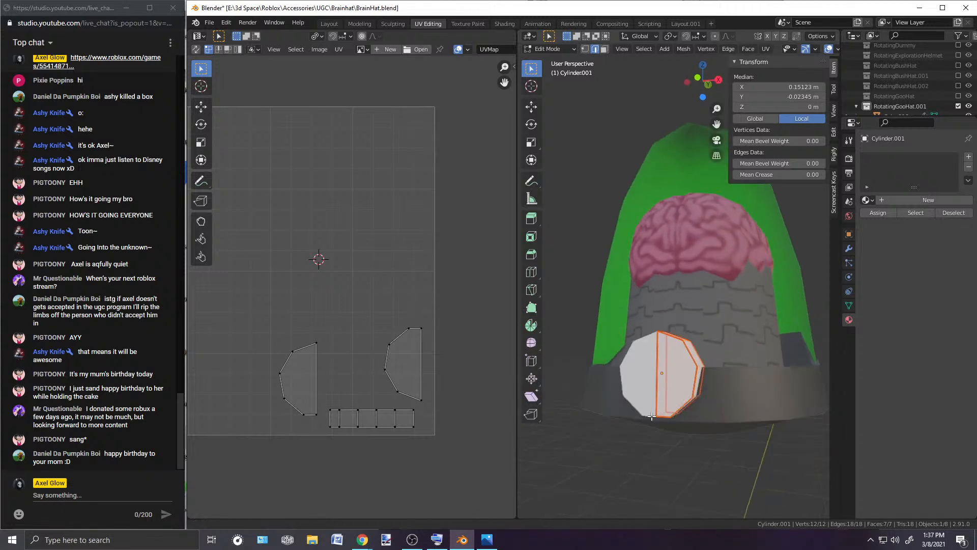
{"action": "key", "text": "KP_1"}
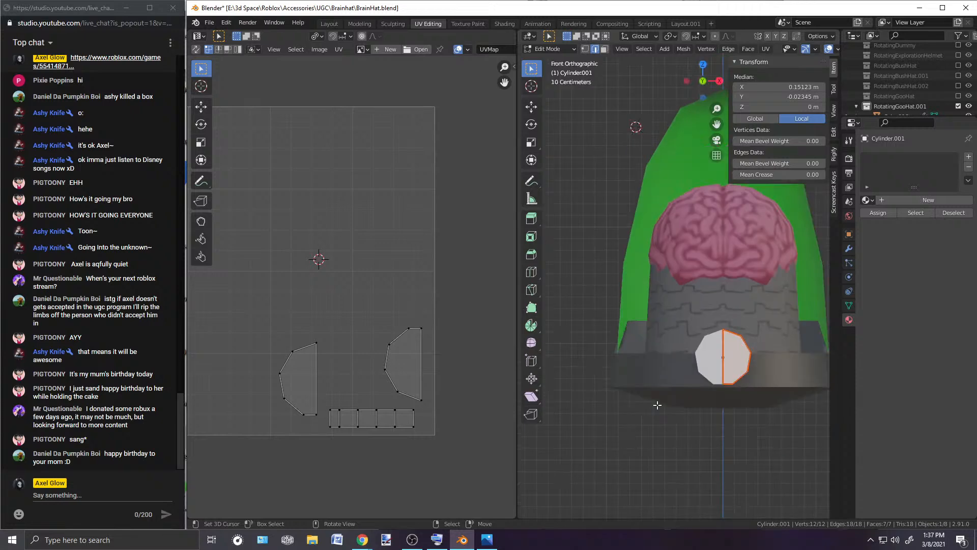
{"action": "middle_click_drag", "start_coordinate": [704, 367], "coordinate": [641, 352], "text": "shift"}
{"action": "scroll", "coordinate": [585, 335], "scroll_direction": "up", "scroll_amount": 3}
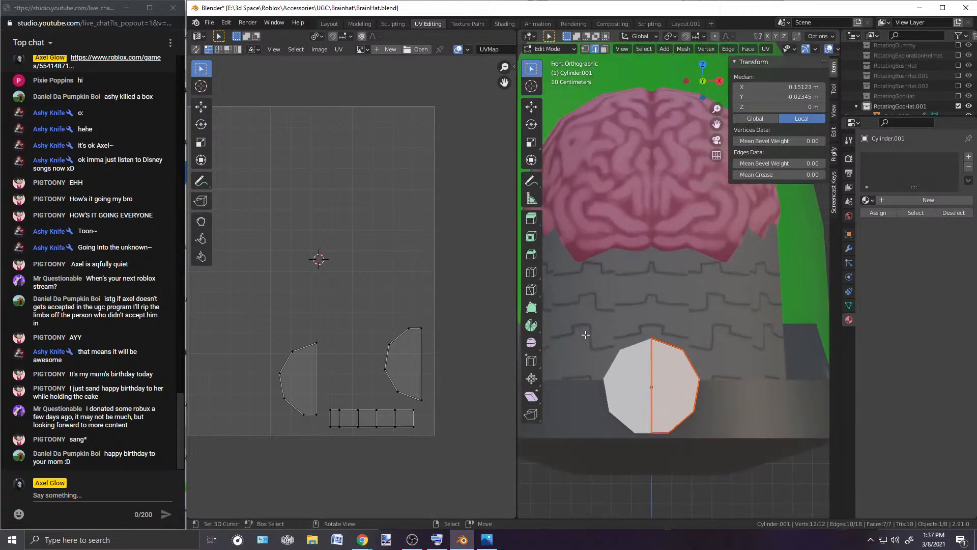
{"action": "scroll", "coordinate": [586, 335], "scroll_direction": "up", "scroll_amount": 2}
{"action": "middle_click_drag", "start_coordinate": [681, 387], "coordinate": [742, 419]}
{"action": "scroll", "coordinate": [741, 419], "scroll_direction": "down", "scroll_amount": 5}
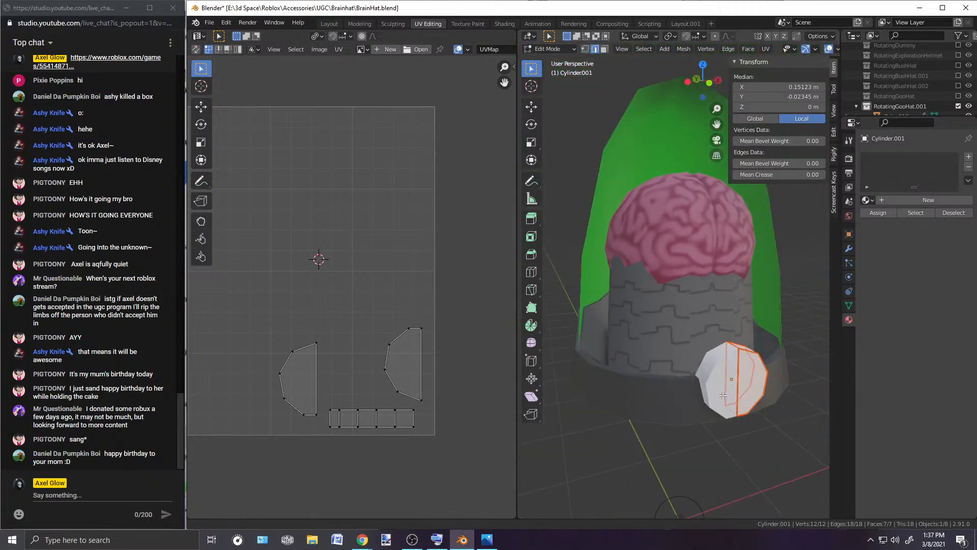
{"action": "scroll", "coordinate": [732, 410], "scroll_direction": "up", "scroll_amount": 3}
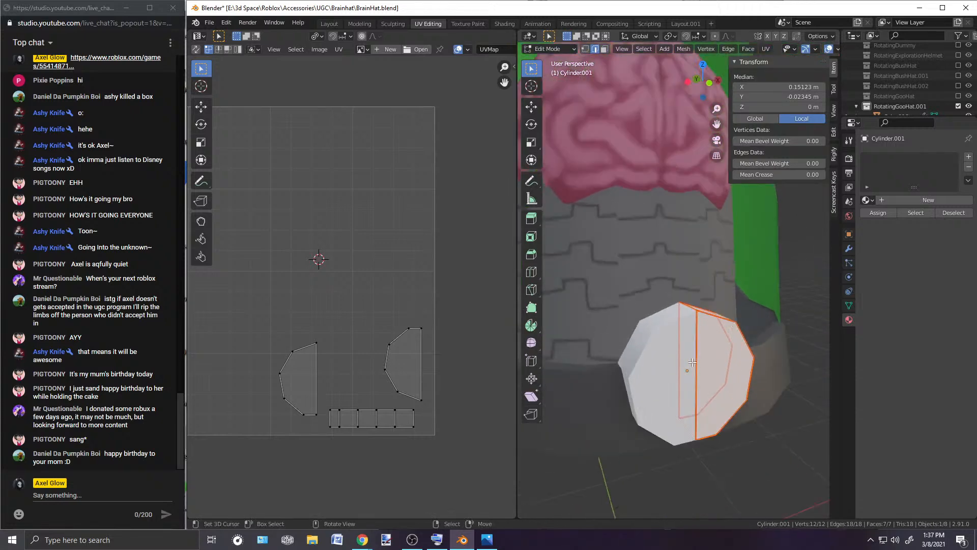
{"action": "left_click", "coordinate": [723, 382]}
{"action": "middle_click_drag", "start_coordinate": [724, 378], "coordinate": [705, 354]}
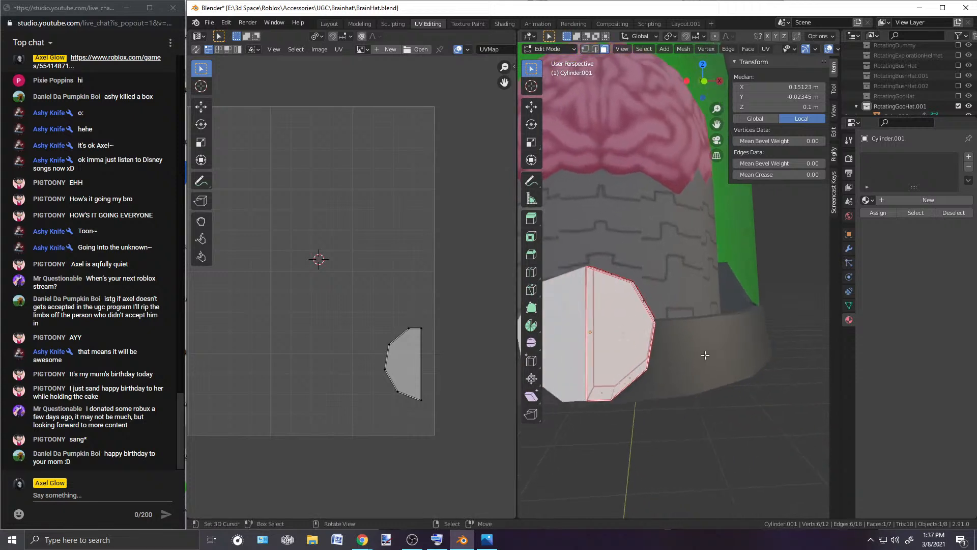
{"action": "scroll", "coordinate": [704, 355], "scroll_direction": "down", "scroll_amount": 2}
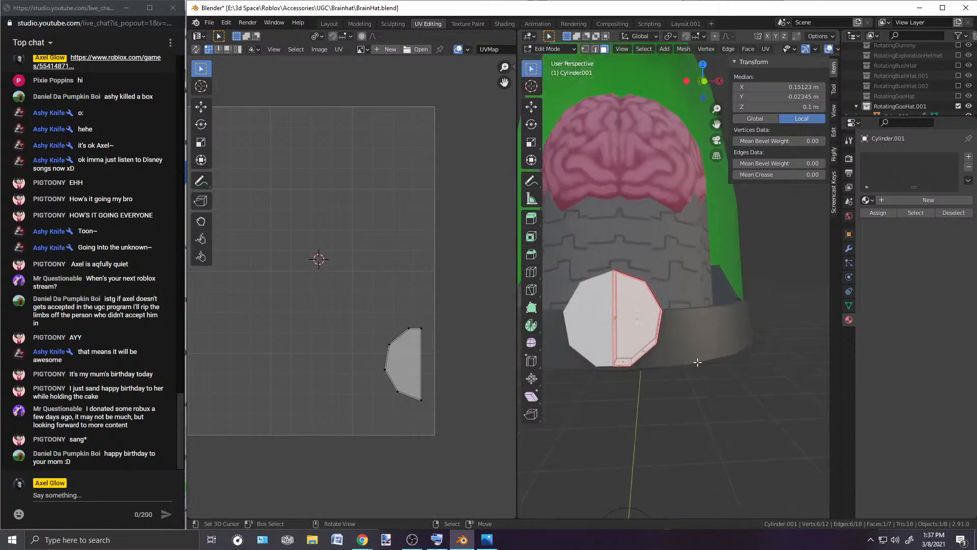
{"action": "middle_click_drag", "start_coordinate": [697, 362], "coordinate": [711, 367]}
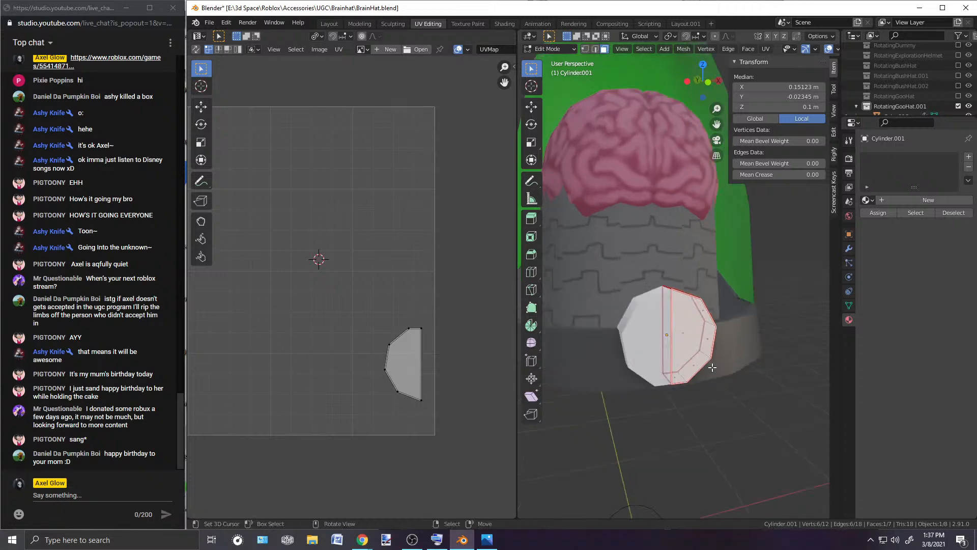
Step: View the full cylinder with its front face in Object Mode, and go back to editing its mesh
{"action": "left_click", "coordinate": [554, 49]}
{"action": "left_click", "coordinate": [551, 60]}
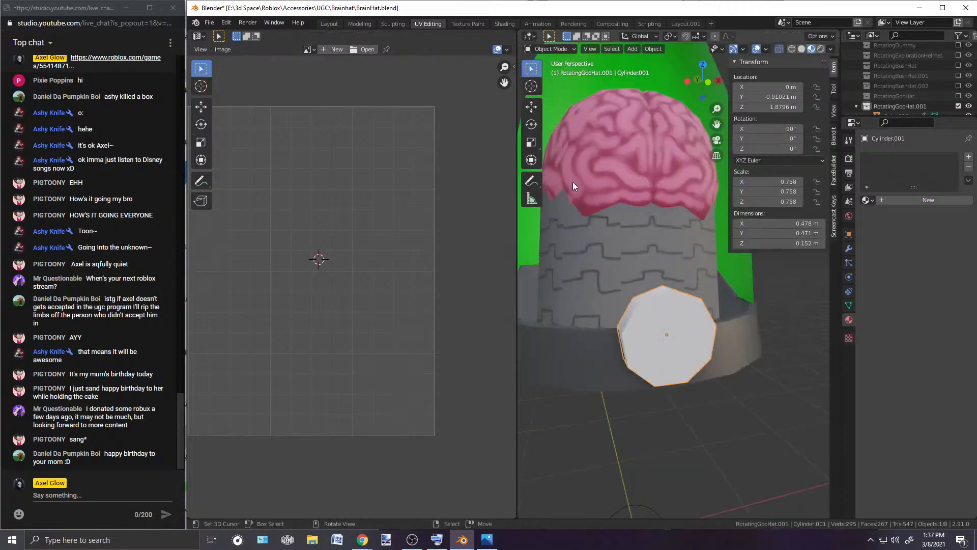
{"action": "left_click", "coordinate": [566, 49]}
{"action": "left_click", "coordinate": [553, 62]}
{"action": "left_click", "coordinate": [554, 50]}
{"action": "left_click", "coordinate": [548, 71]}
Step: Select all faces of the half cylinder to bring its complete set of UV islands into the UV Editor
{"action": "scroll", "coordinate": [591, 292], "scroll_direction": "down", "scroll_amount": 2}
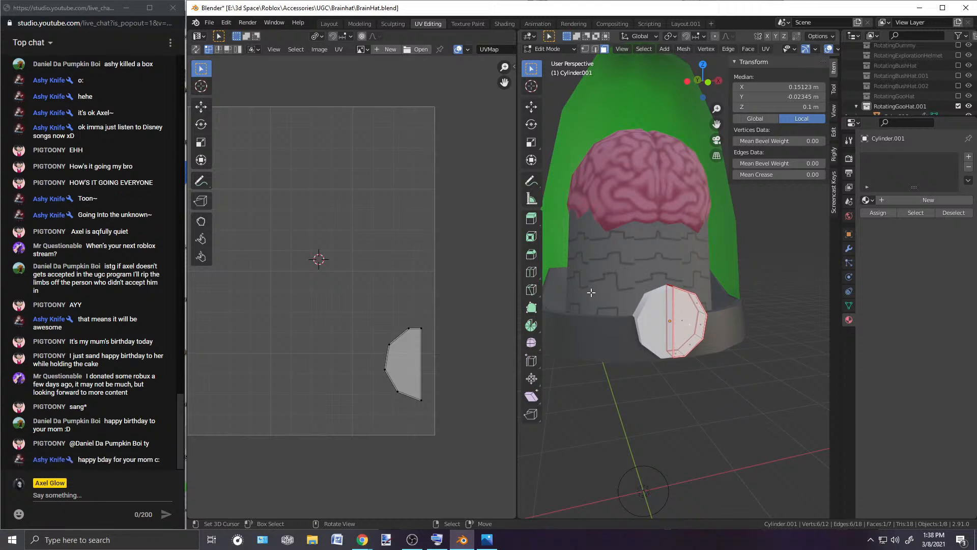
{"action": "middle_click_drag", "start_coordinate": [735, 307], "coordinate": [697, 372]}
{"action": "scroll", "coordinate": [688, 375], "scroll_direction": "up", "scroll_amount": 2}
{"action": "key", "text": "a"}
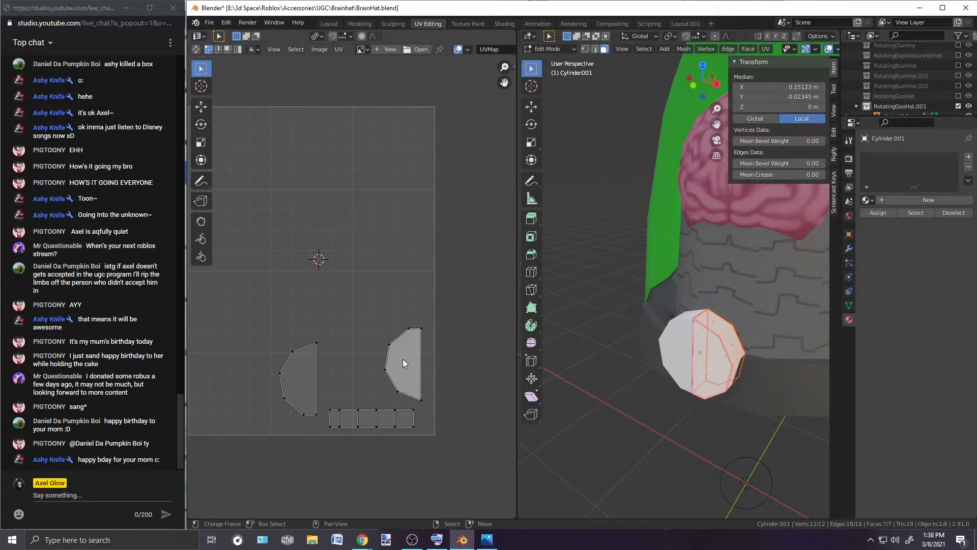
Step: Try rotating the front face's half-disc UV island by 180 degrees, and turn it back by another 180 degrees
{"action": "key", "text": "l"}
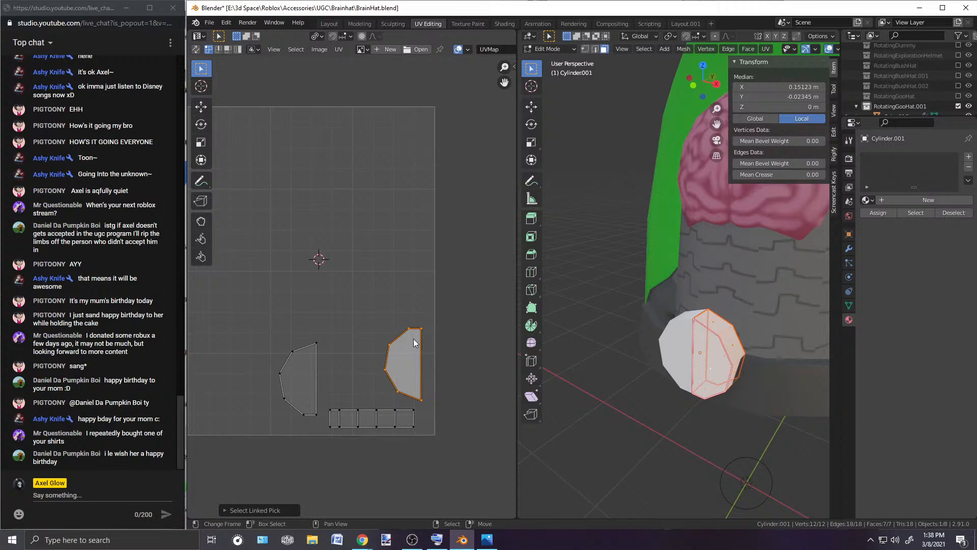
{"action": "type", "text": "r180"}
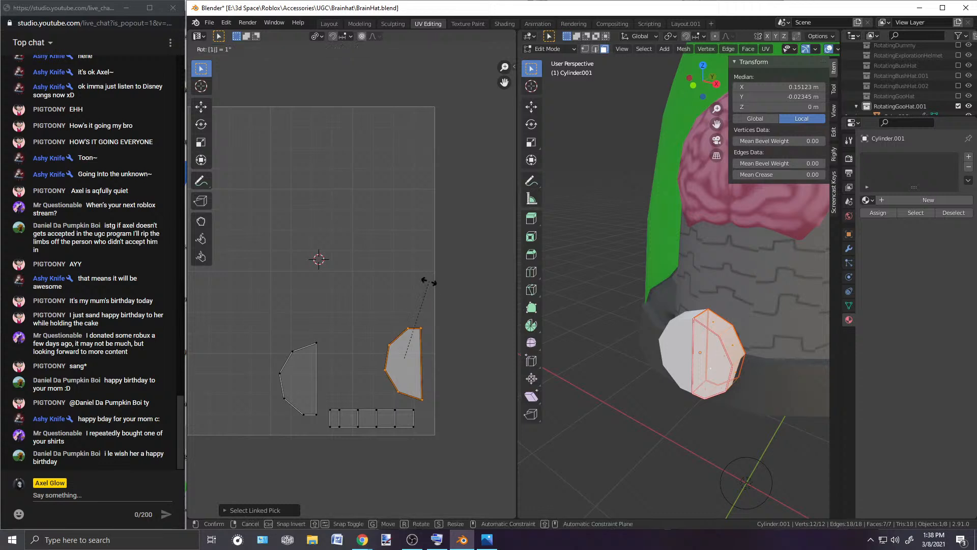
{"action": "key", "text": "Return"}
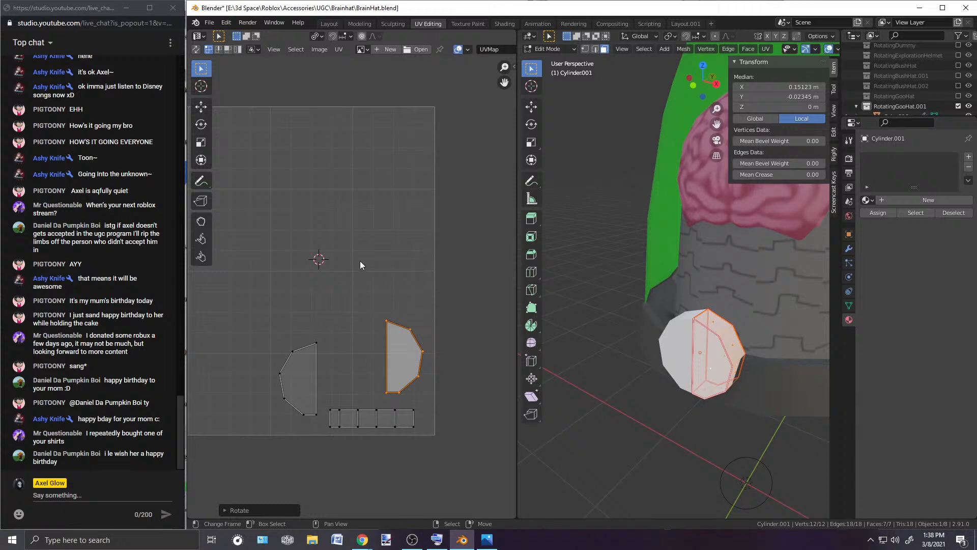
{"action": "type", "text": "r180"}
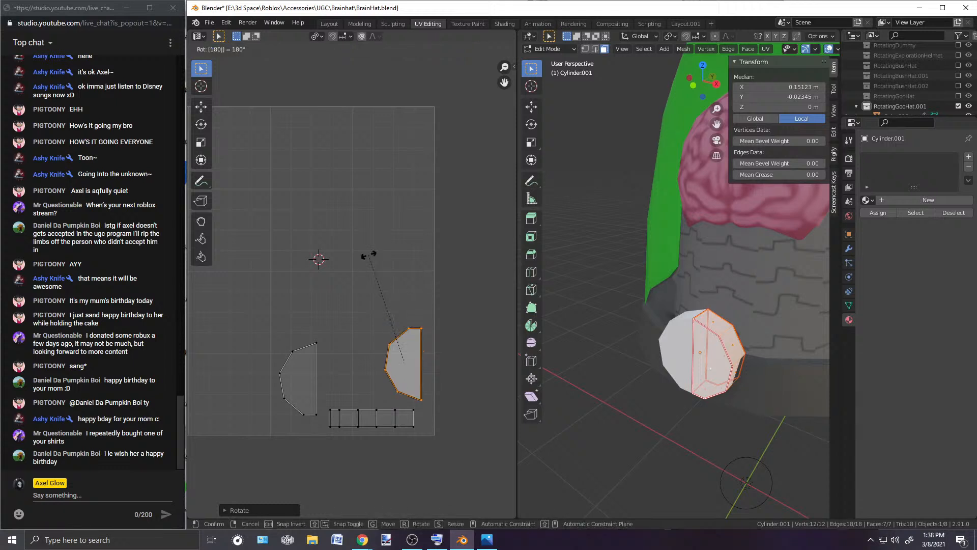
{"action": "key", "text": "Return"}
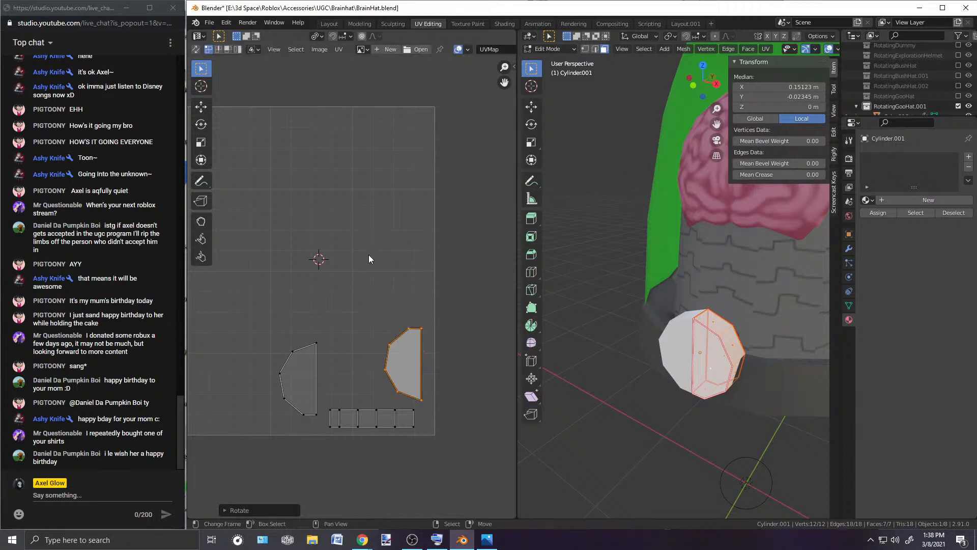
{"action": "left_click", "coordinate": [369, 259]}
Step: Shrink the hidden back face's half-disc UV island to a tiny size and place it just left of the side strip
{"action": "middle_click_drag", "start_coordinate": [302, 352], "coordinate": [322, 292]}
{"action": "key", "text": "l"}
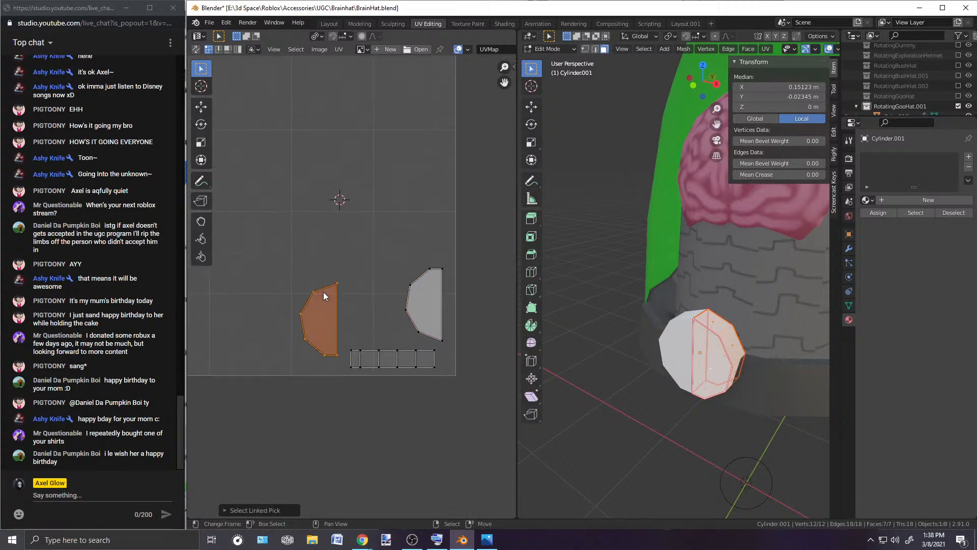
{"action": "key", "text": "s"}
{"action": "left_click", "coordinate": [332, 310]}
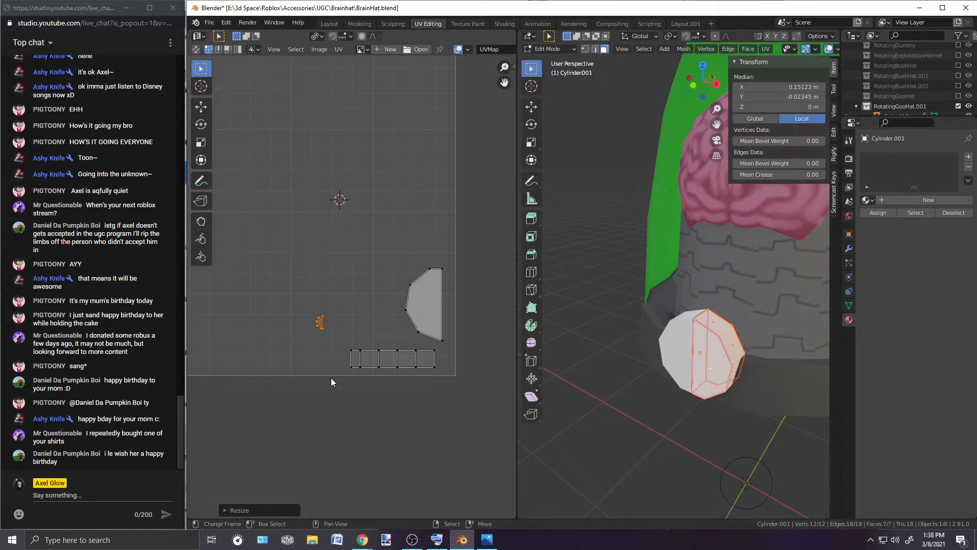
{"action": "key", "text": "g"}
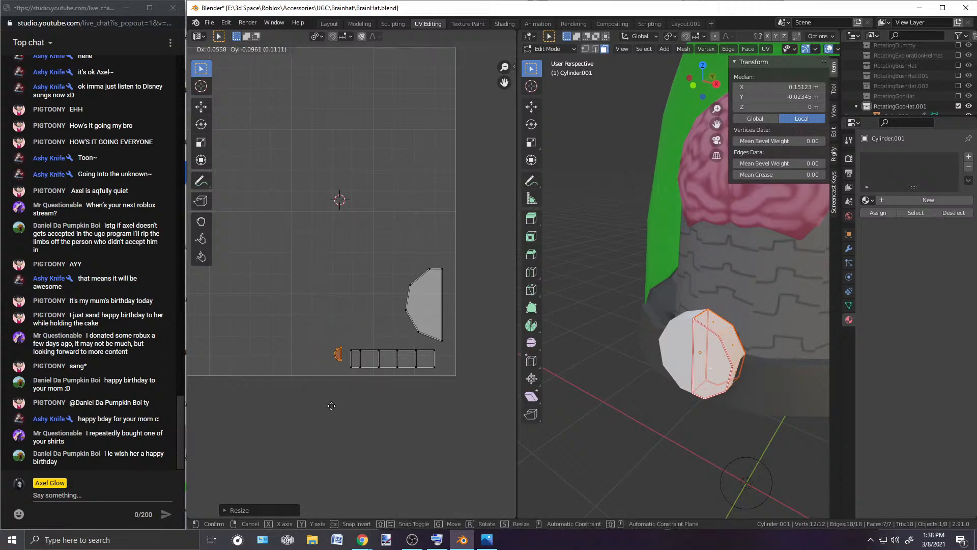
{"action": "left_click", "coordinate": [328, 410]}
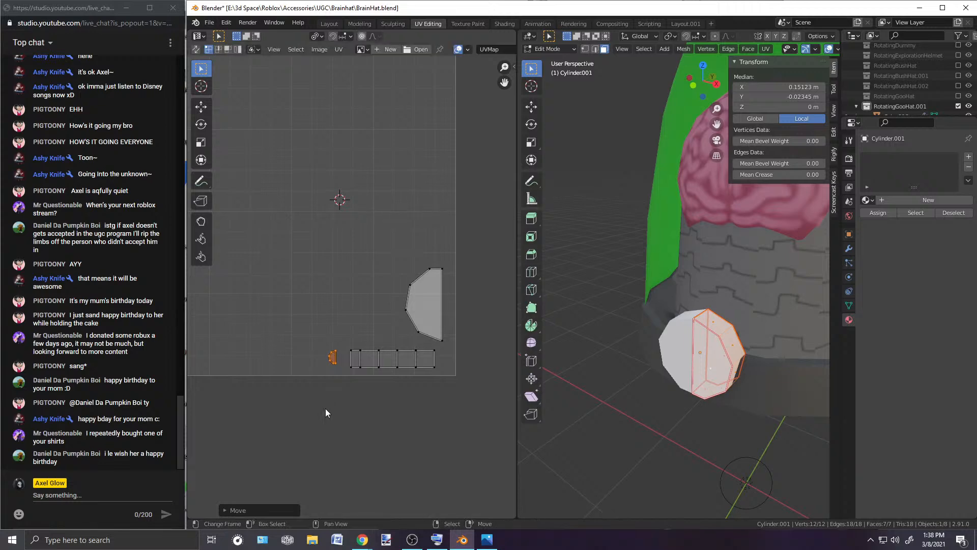
Step: Leave the cylinder's mesh editing for Object Mode and examine the complete hat from several sides
{"action": "scroll", "coordinate": [373, 335], "scroll_direction": "down", "scroll_amount": 2}
{"action": "left_click", "coordinate": [373, 334]}
{"action": "left_click", "coordinate": [559, 51]}
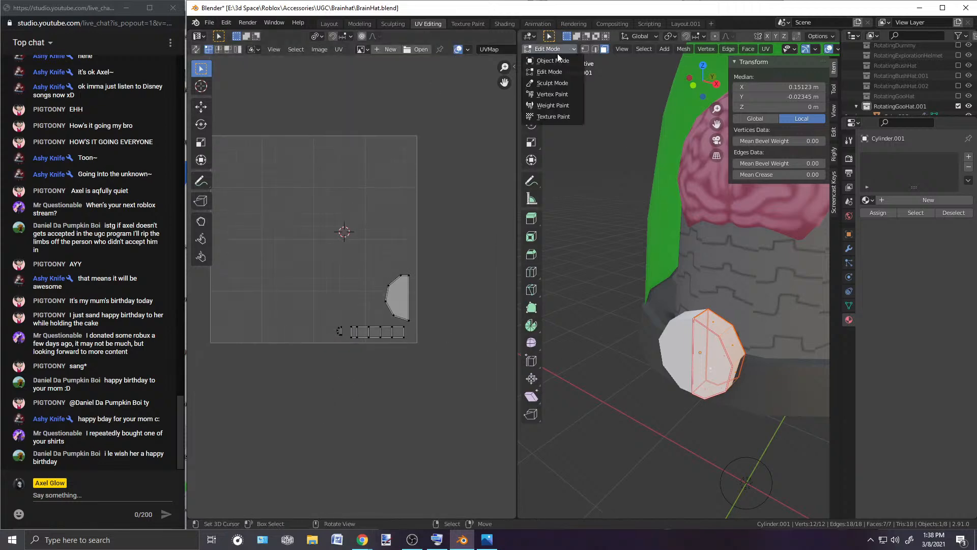
{"action": "left_click", "coordinate": [558, 61]}
{"action": "scroll", "coordinate": [637, 344], "scroll_direction": "down", "scroll_amount": 3}
{"action": "middle_click_drag", "start_coordinate": [637, 343], "coordinate": [603, 338]}
{"action": "scroll", "coordinate": [600, 333], "scroll_direction": "up", "scroll_amount": 4}
{"action": "scroll", "coordinate": [601, 332], "scroll_direction": "down", "scroll_amount": 7}
{"action": "middle_click_drag", "start_coordinate": [634, 351], "coordinate": [640, 327]}
{"action": "scroll", "coordinate": [636, 331], "scroll_direction": "up", "scroll_amount": 3}
{"action": "scroll", "coordinate": [634, 335], "scroll_direction": "down", "scroll_amount": 3}
{"action": "left_click", "coordinate": [745, 354]}
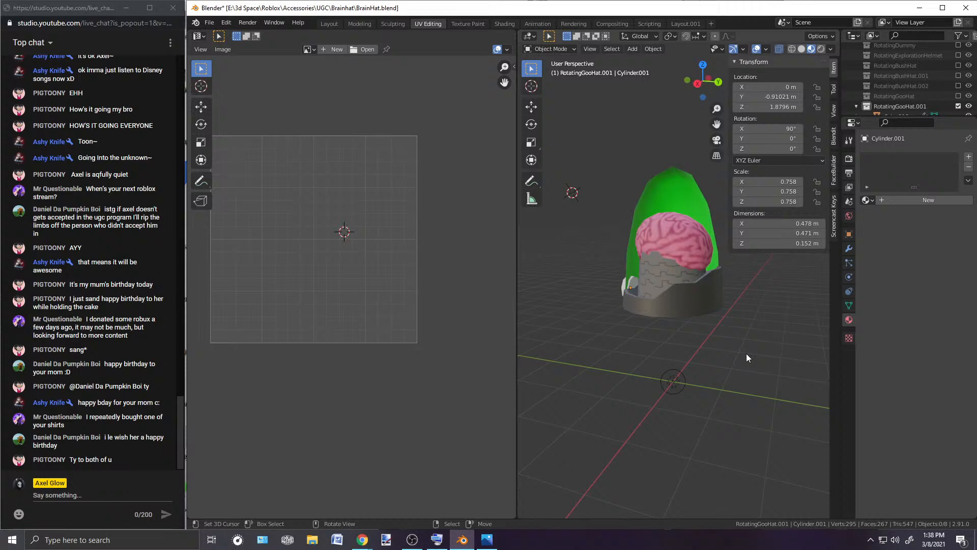
{"action": "middle_click_drag", "start_coordinate": [740, 353], "coordinate": [694, 346]}
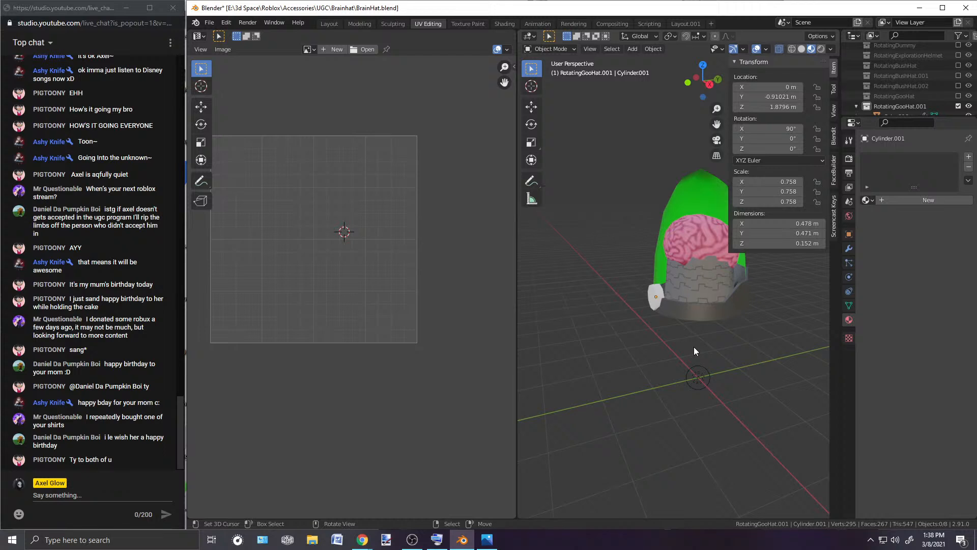
{"action": "middle_click_drag", "start_coordinate": [679, 355], "coordinate": [631, 399], "text": "shift"}
{"action": "scroll", "coordinate": [626, 356], "scroll_direction": "up", "scroll_amount": 3}
{"action": "middle_click_drag", "start_coordinate": [625, 351], "coordinate": [704, 316]}
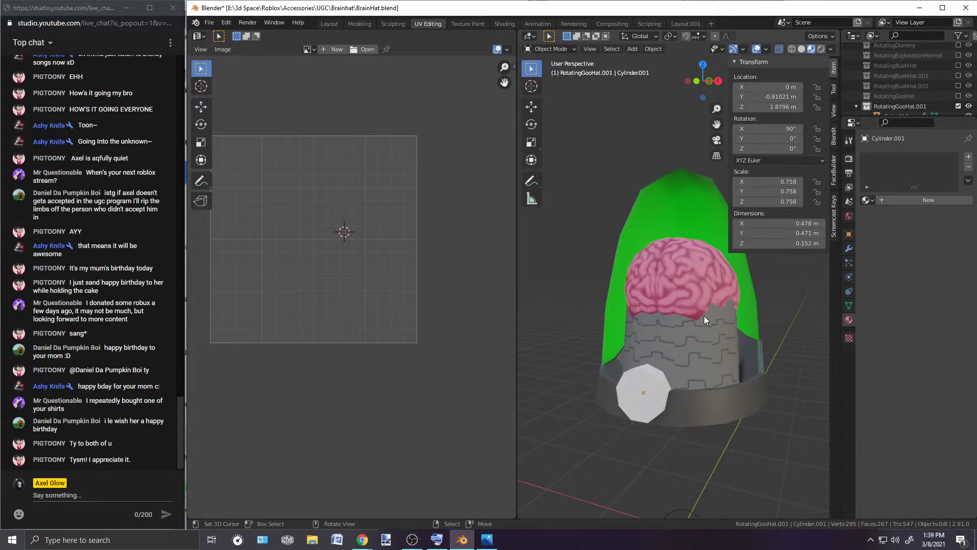
{"action": "middle_click_drag", "start_coordinate": [709, 411], "coordinate": [712, 362], "text": "shift"}
{"action": "scroll", "coordinate": [700, 342], "scroll_direction": "up", "scroll_amount": 2}
{"action": "scroll", "coordinate": [668, 341], "scroll_direction": "down", "scroll_amount": 3}
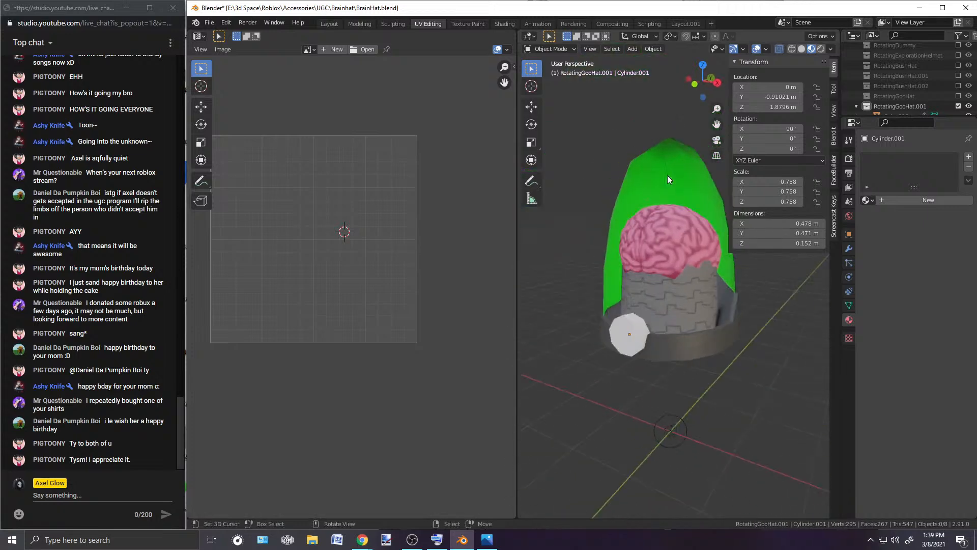
Step: Check which materials the green outer dome and the brain use
{"action": "left_click", "coordinate": [669, 153]}
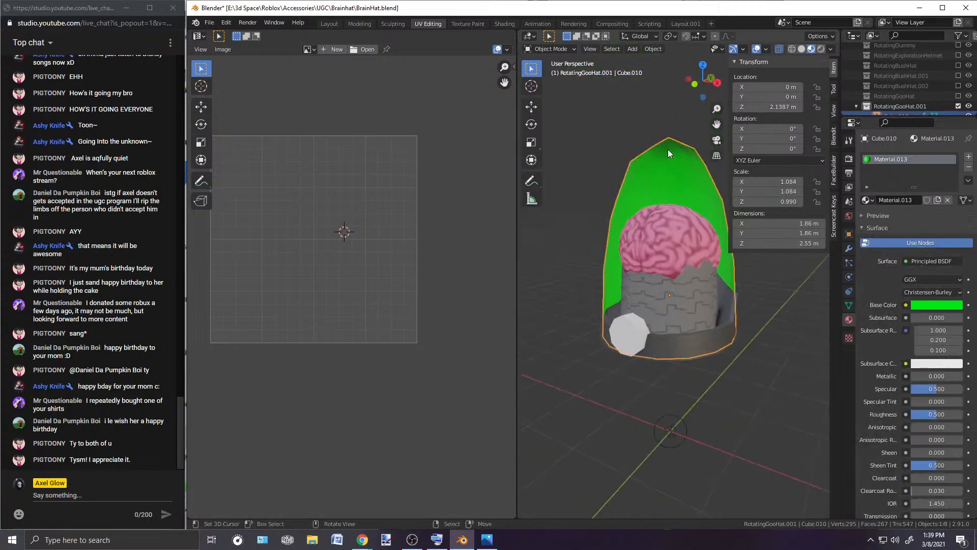
{"action": "left_click", "coordinate": [669, 234]}
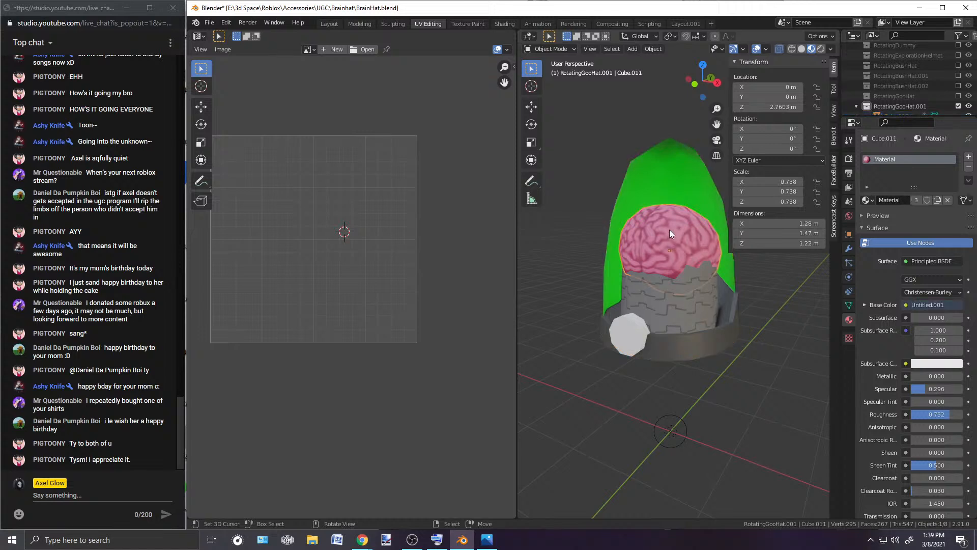
{"action": "left_click", "coordinate": [654, 140]}
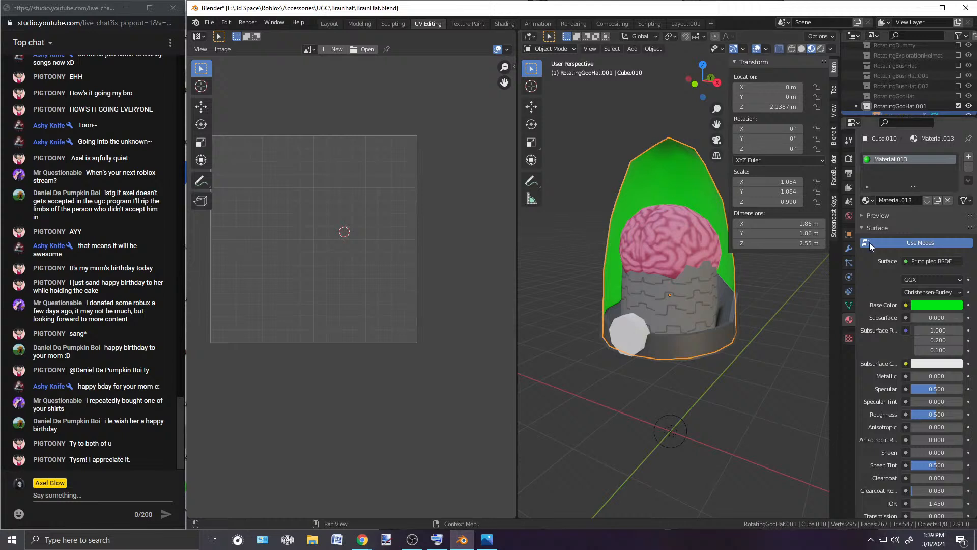
{"action": "left_click", "coordinate": [865, 201]}
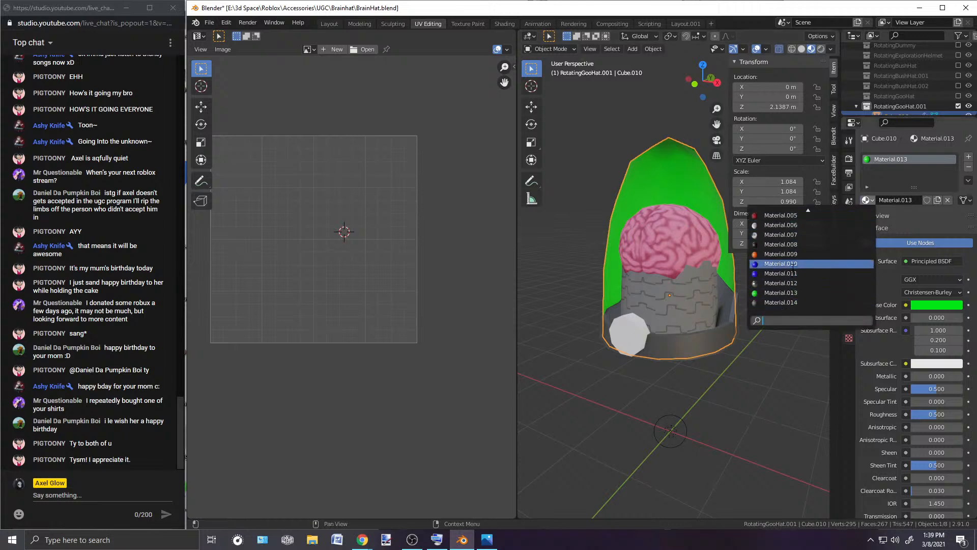
{"action": "left_click", "coordinate": [647, 223]}
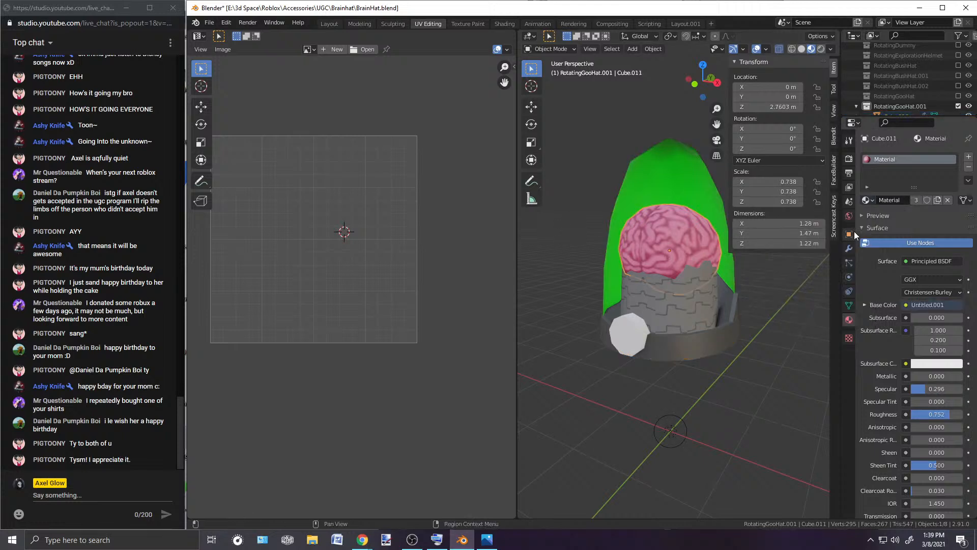
{"action": "left_click", "coordinate": [867, 200]}
Step: Assign the brain's existing texture material, named Material, to the green outer dome
{"action": "left_click", "coordinate": [679, 176]}
{"action": "left_click", "coordinate": [868, 201]}
{"action": "scroll", "coordinate": [784, 273], "scroll_direction": "up", "scroll_amount": 10}
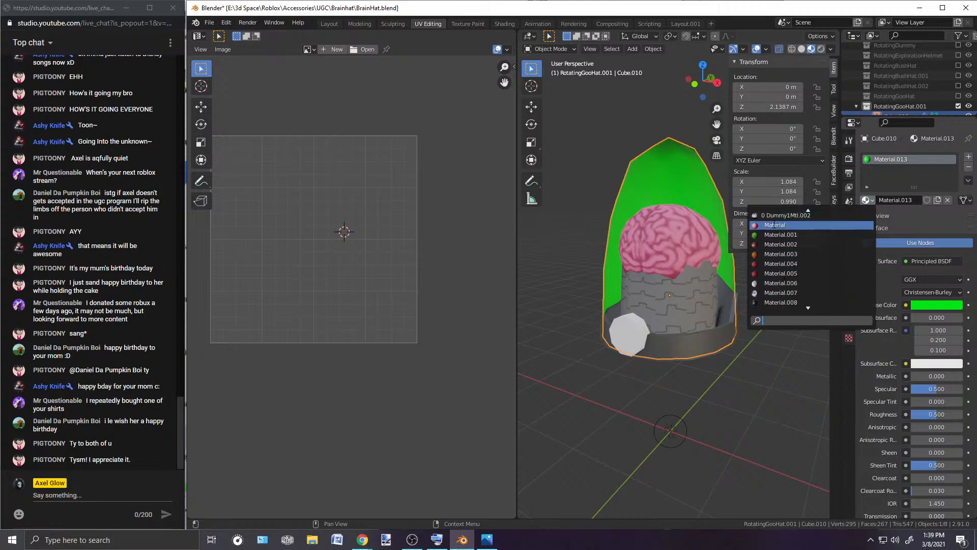
{"action": "left_click", "coordinate": [774, 225]}
Step: Replace the material of the base ring around the hat with Material
{"action": "left_click", "coordinate": [725, 337]}
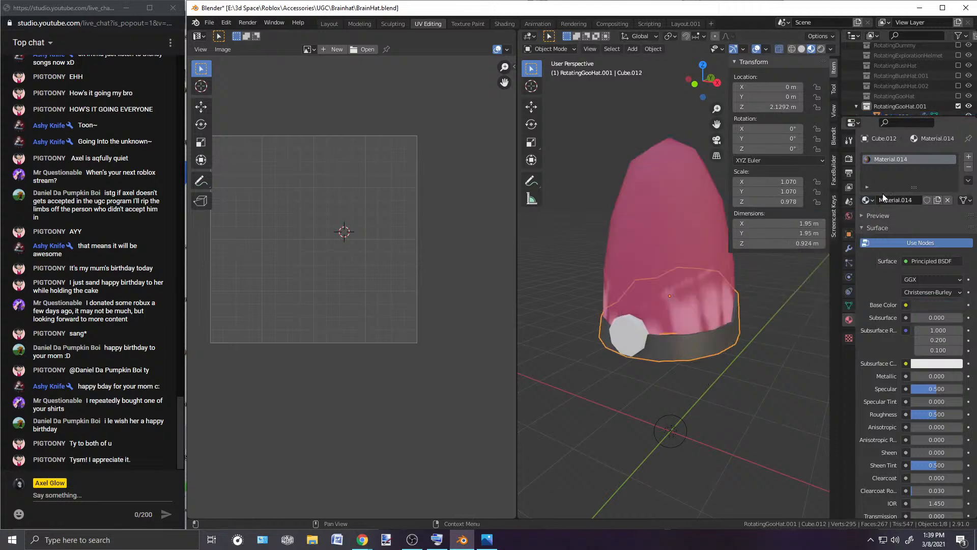
{"action": "left_click", "coordinate": [868, 201]}
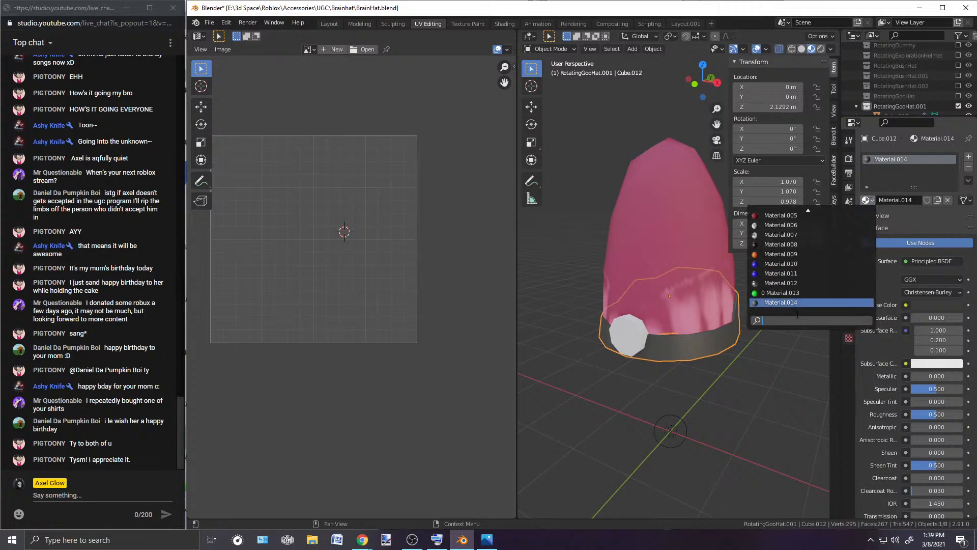
{"action": "scroll", "coordinate": [780, 254], "scroll_direction": "up", "scroll_amount": 6}
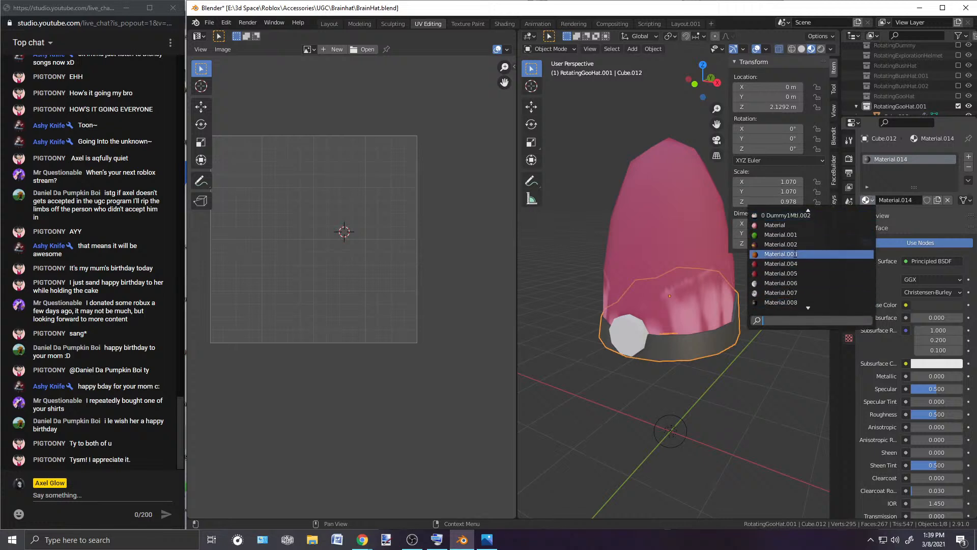
{"action": "left_click", "coordinate": [775, 224]}
Step: Give the small front cylinder the existing material named Material
{"action": "left_click", "coordinate": [633, 324]}
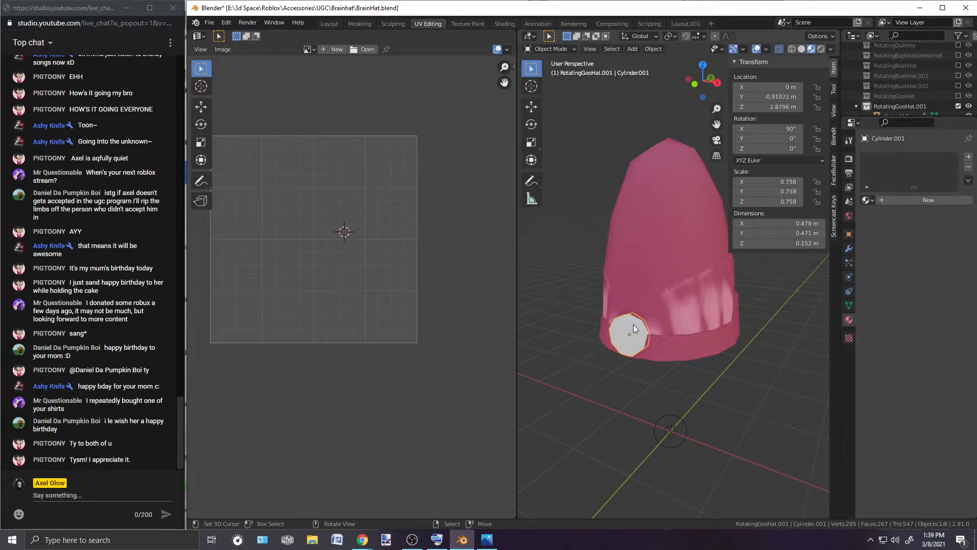
{"action": "left_click", "coordinate": [866, 200]}
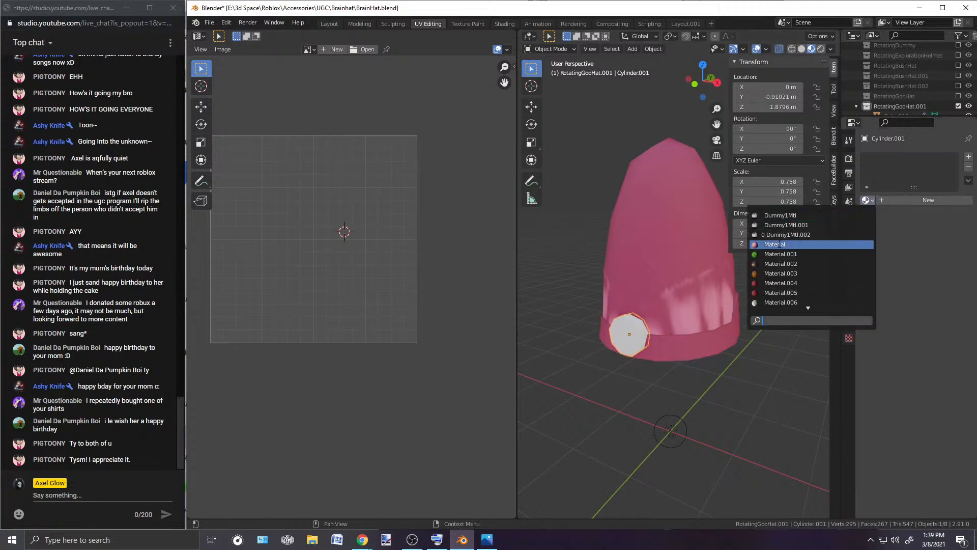
{"action": "left_click", "coordinate": [793, 244]}
Step: Enable Backface Culling on the outer dome's shared material and clear the object selection
{"action": "left_click", "coordinate": [731, 290]}
{"action": "scroll", "coordinate": [890, 417], "scroll_direction": "down", "scroll_amount": 10}
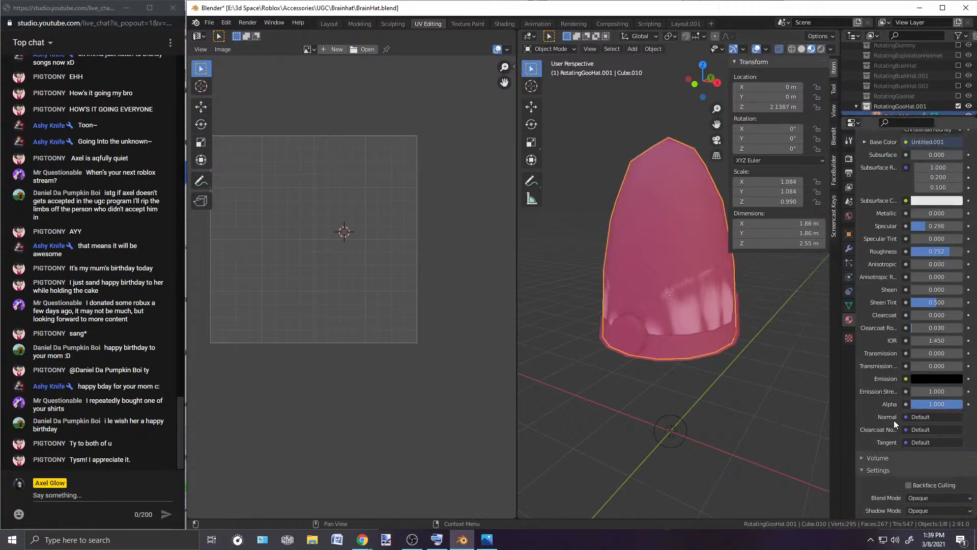
{"action": "left_click", "coordinate": [908, 395]}
{"action": "left_click", "coordinate": [707, 389]}
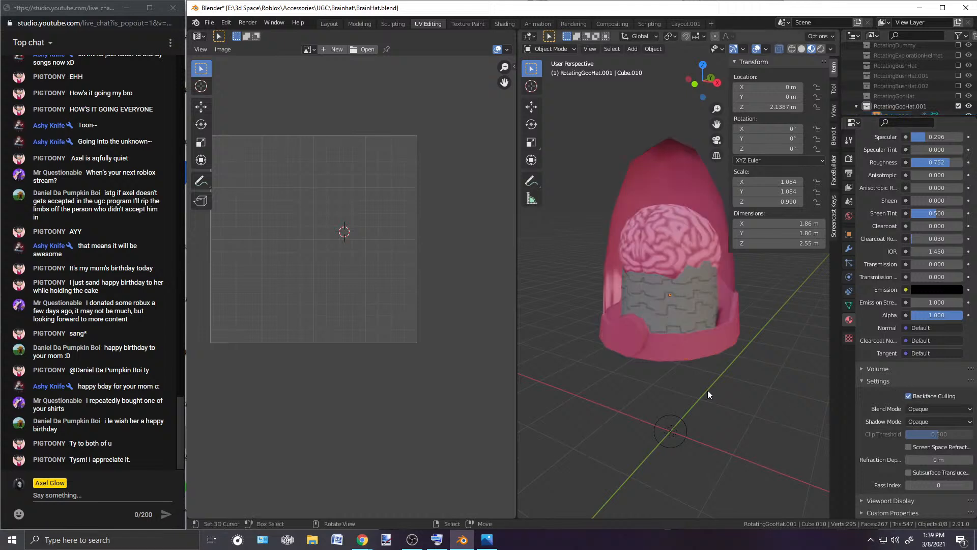
Step: Open the base ring's mesh in Edit Mode and unwrap all of its faces
{"action": "scroll", "coordinate": [709, 388], "scroll_direction": "up", "scroll_amount": 4}
{"action": "mouse_move", "coordinate": [749, 334]}
{"action": "middle_mouse_down"}
{"action": "mouse_move", "coordinate": [684, 322]}
{"action": "mouse_move", "coordinate": [740, 349]}
{"action": "middle_mouse_up"}
{"action": "scroll", "coordinate": [733, 341], "scroll_direction": "down", "scroll_amount": 3}
{"action": "left_click", "coordinate": [730, 323]}
{"action": "left_click", "coordinate": [550, 49]}
{"action": "left_click", "coordinate": [546, 75]}
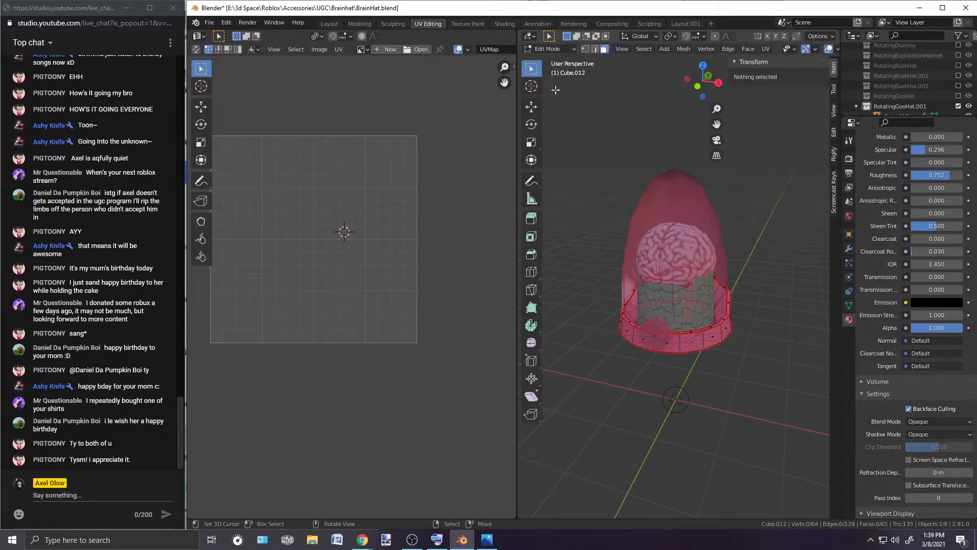
{"action": "scroll", "coordinate": [707, 299], "scroll_direction": "up", "scroll_amount": 3}
{"action": "scroll", "coordinate": [706, 299], "scroll_direction": "down", "scroll_amount": 1}
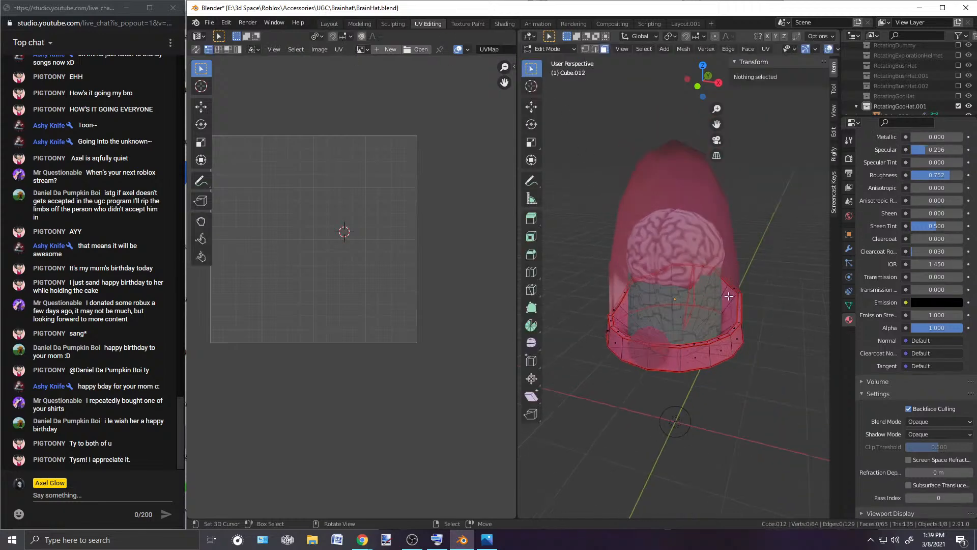
{"action": "key", "text": "a"}
{"action": "left_click", "coordinate": [764, 49]}
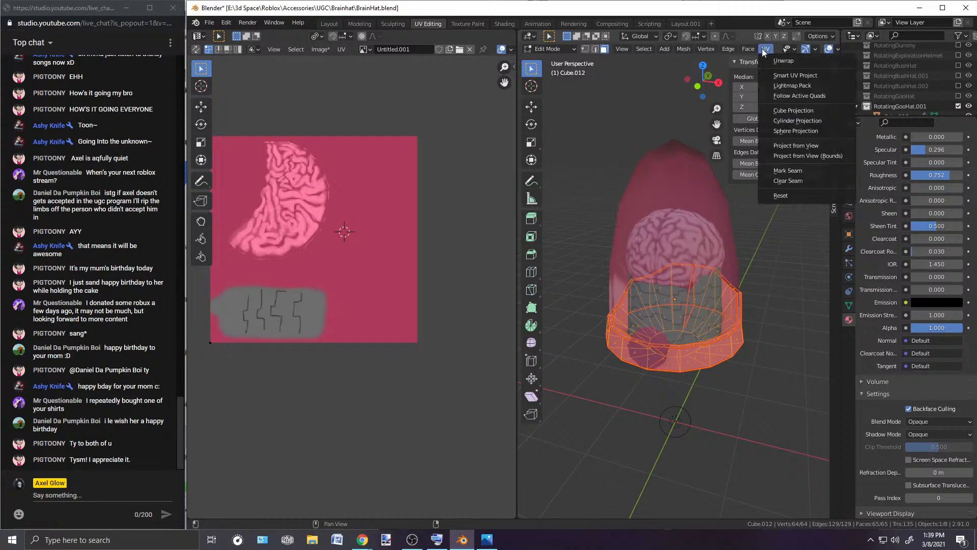
{"action": "left_click", "coordinate": [773, 60]}
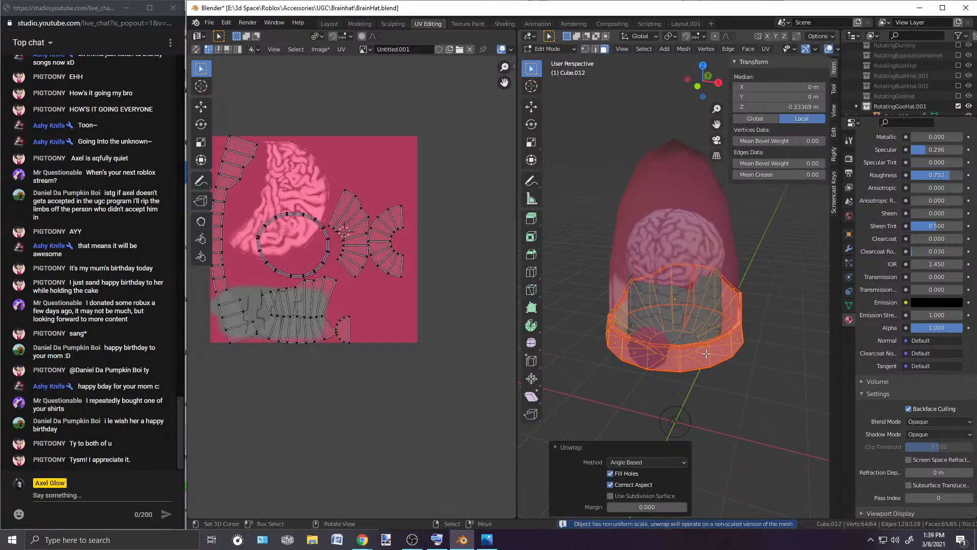
Step: Move the left fan-shaped UV island of the base ring up toward the texture's upper right and shrink it
{"action": "left_click", "coordinate": [375, 244]}
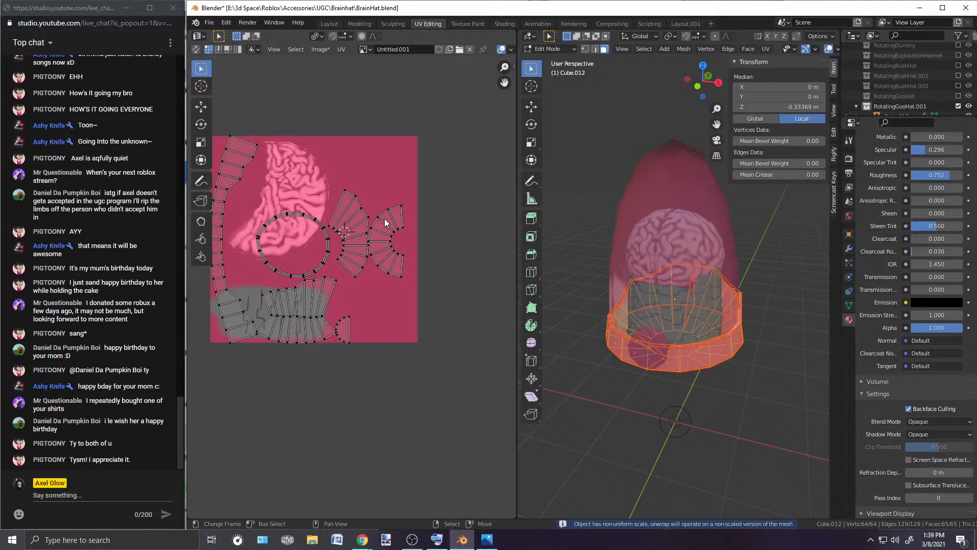
{"action": "scroll", "coordinate": [384, 218], "scroll_direction": "up", "scroll_amount": 1}
{"action": "key", "text": "l"}
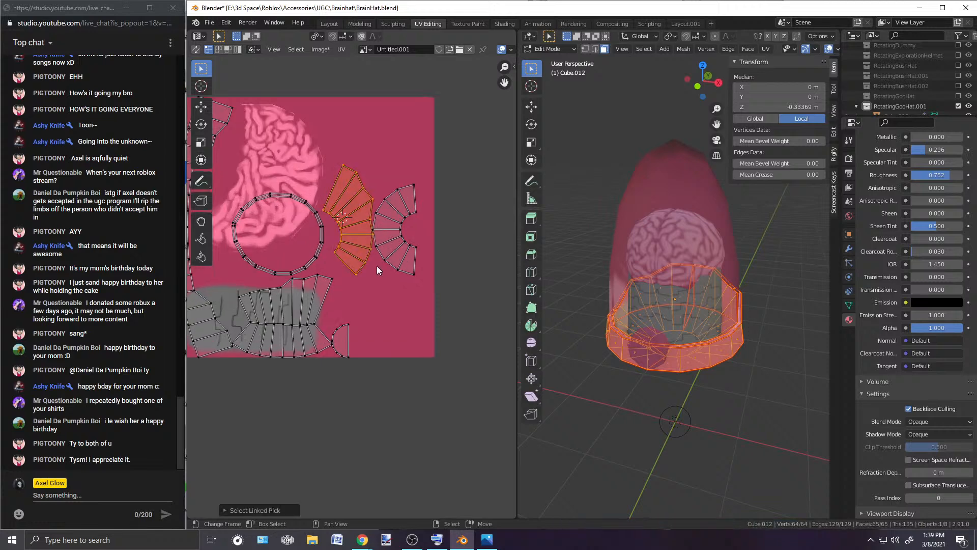
{"action": "key", "text": "g"}
{"action": "left_click", "coordinate": [388, 232]}
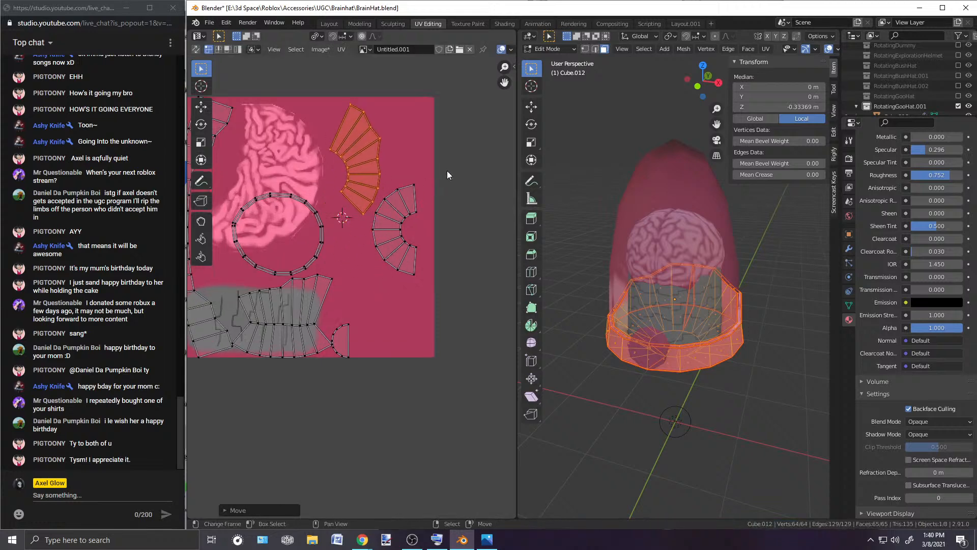
{"action": "key", "text": "s"}
{"action": "left_click", "coordinate": [417, 252]}
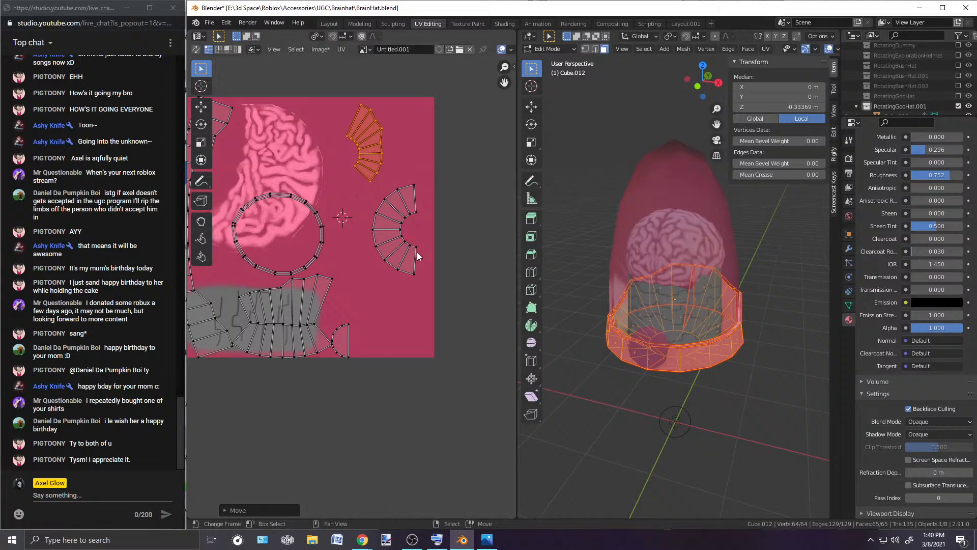
Step: Move the other fan-shaped UV island up against the texture's right edge
{"action": "key", "text": "l"}
{"action": "key", "text": "g"}
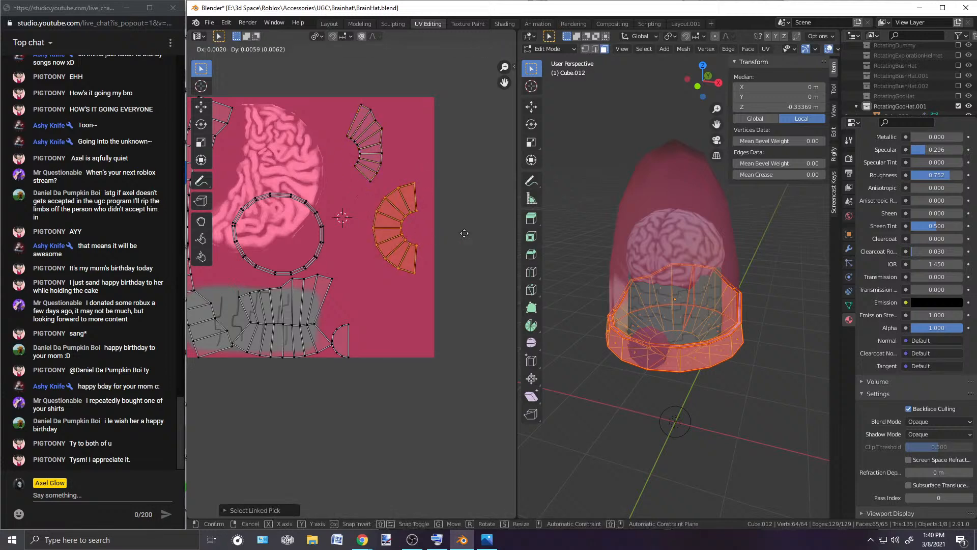
{"action": "left_click", "coordinate": [468, 209]}
{"action": "left_click", "coordinate": [469, 210]}
Step: Shrink the circular UV island and place it in the free area to the right of the painted brain
{"action": "scroll", "coordinate": [346, 264], "scroll_direction": "down", "scroll_amount": 2}
{"action": "middle_click_drag", "start_coordinate": [350, 283], "coordinate": [406, 271]}
{"action": "scroll", "coordinate": [391, 245], "scroll_direction": "up", "scroll_amount": 1}
{"action": "key", "text": "l"}
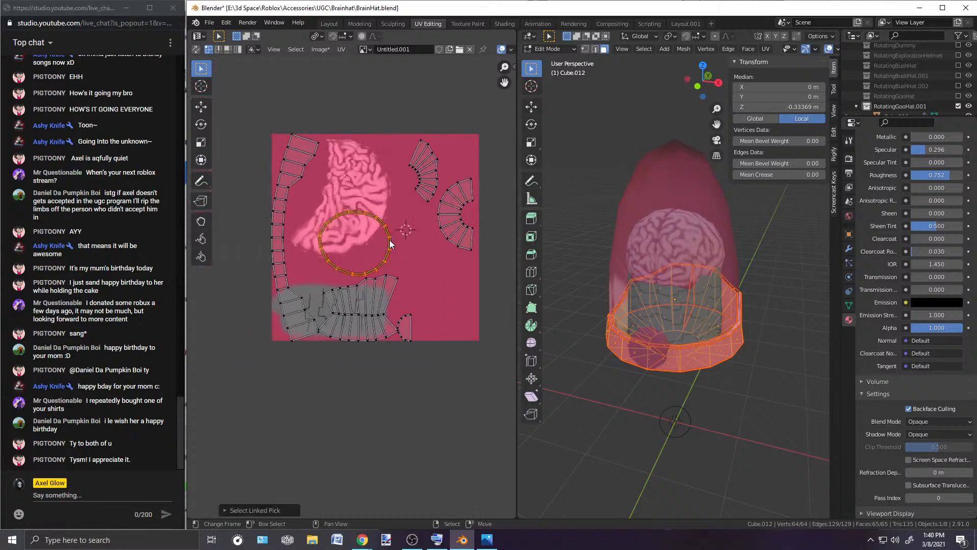
{"action": "key", "text": "s"}
{"action": "left_click", "coordinate": [387, 287]}
{"action": "key", "text": "g"}
{"action": "left_click", "coordinate": [424, 307]}
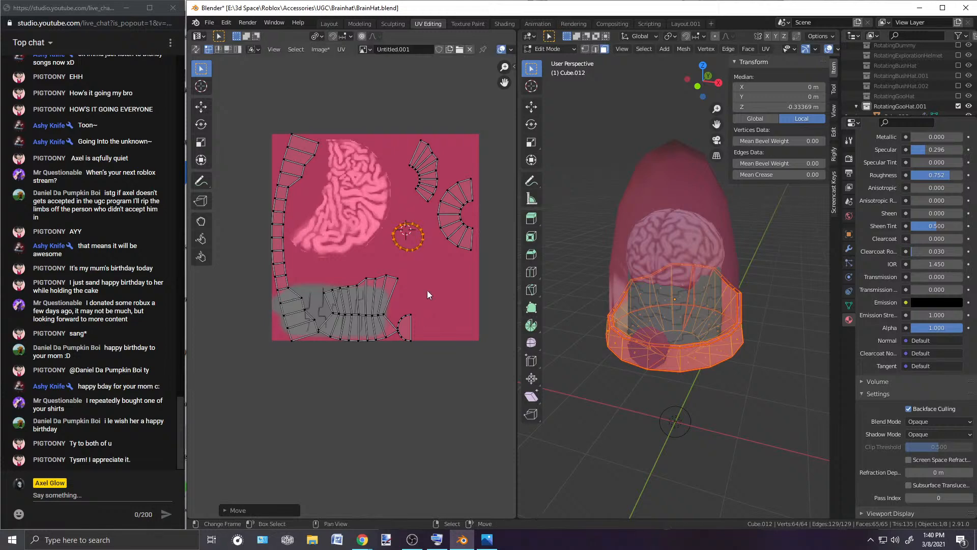
Step: Return to Object Mode, view the hat from the front and add a Mirror modifier to the base ring
{"action": "left_click", "coordinate": [552, 49]}
{"action": "left_click", "coordinate": [550, 61]}
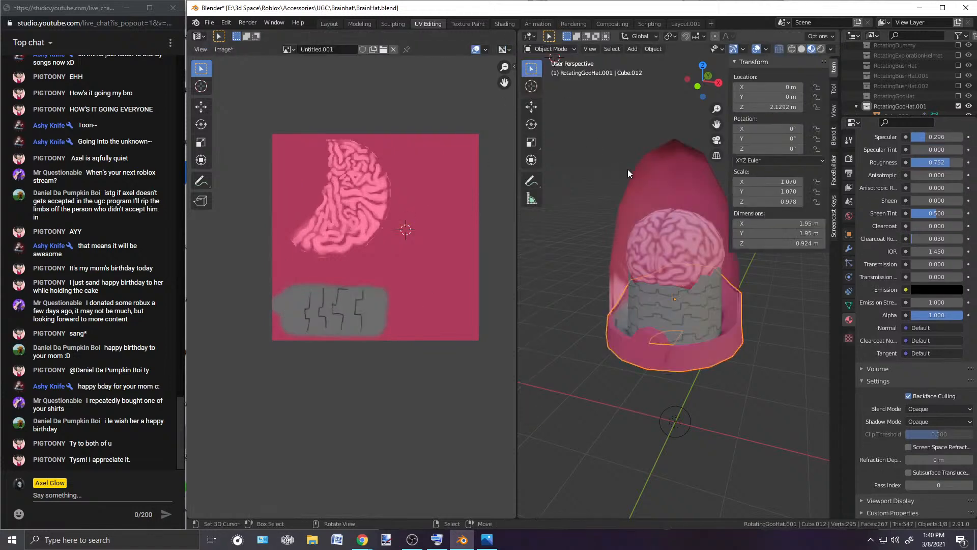
{"action": "key", "text": "KP_1"}
{"action": "scroll", "coordinate": [667, 210], "scroll_direction": "up", "scroll_amount": 3}
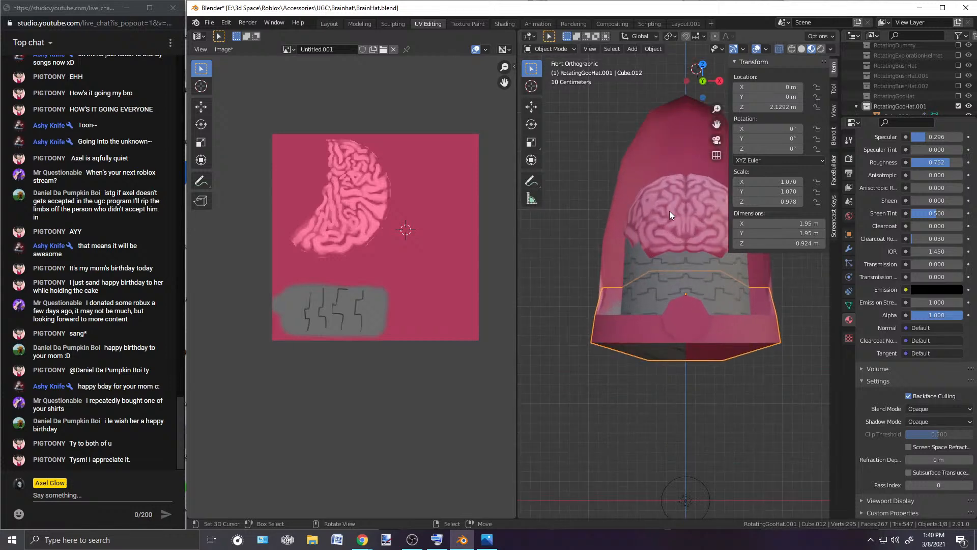
{"action": "right_click", "coordinate": [735, 335]}
{"action": "right_click", "coordinate": [758, 336]}
{"action": "left_click", "coordinate": [849, 248]}
{"action": "left_click", "coordinate": [893, 155]}
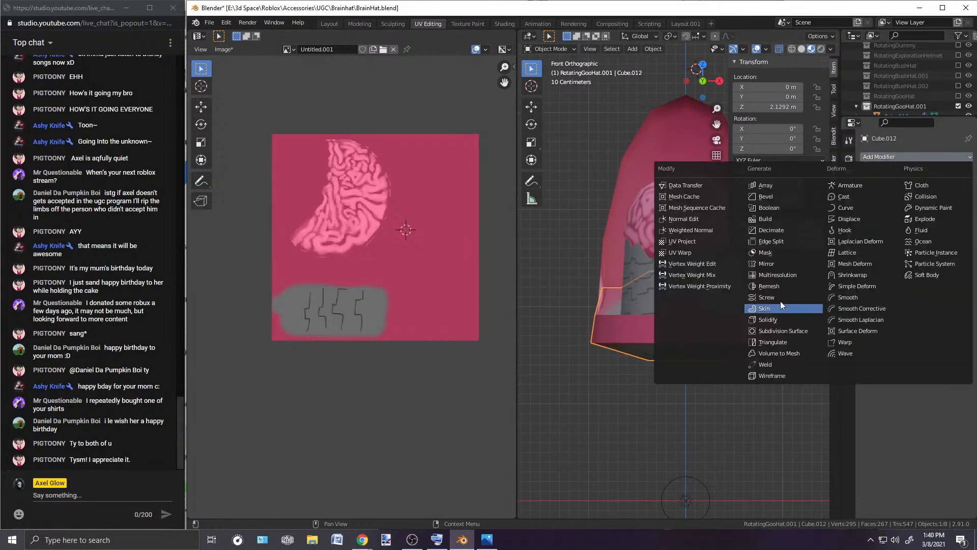
{"action": "left_click", "coordinate": [771, 262]}
Step: Delete the vertices of the base ring's left half, as seen from the front, in Edit Mode
{"action": "left_click", "coordinate": [554, 49]}
{"action": "left_click", "coordinate": [549, 74]}
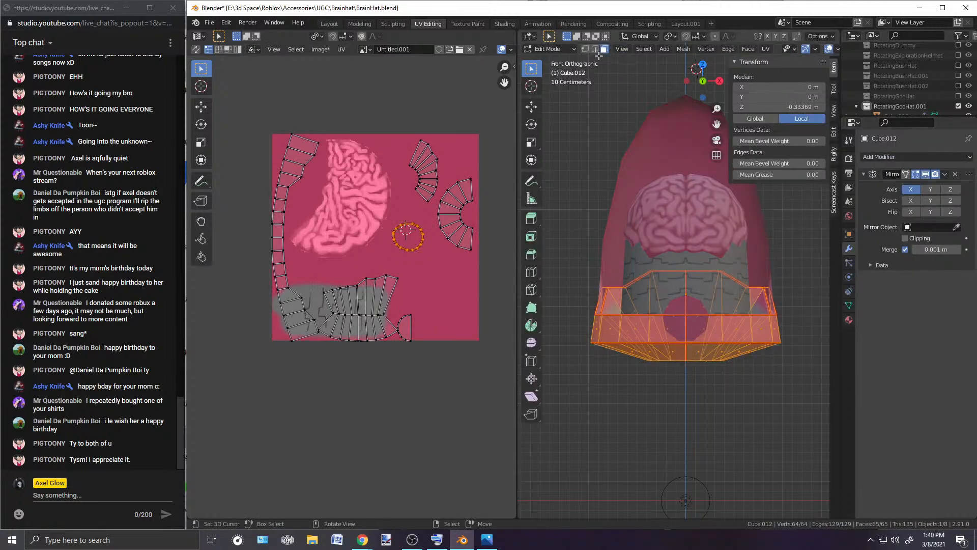
{"action": "left_click", "coordinate": [585, 49]}
{"action": "left_click_drag", "start_coordinate": [562, 199], "coordinate": [680, 401]}
{"action": "key", "text": "x"}
{"action": "left_click", "coordinate": [674, 313]}
Step: Switch back to Object Mode and inspect the mirrored base ring in perspective
{"action": "left_click", "coordinate": [563, 50]}
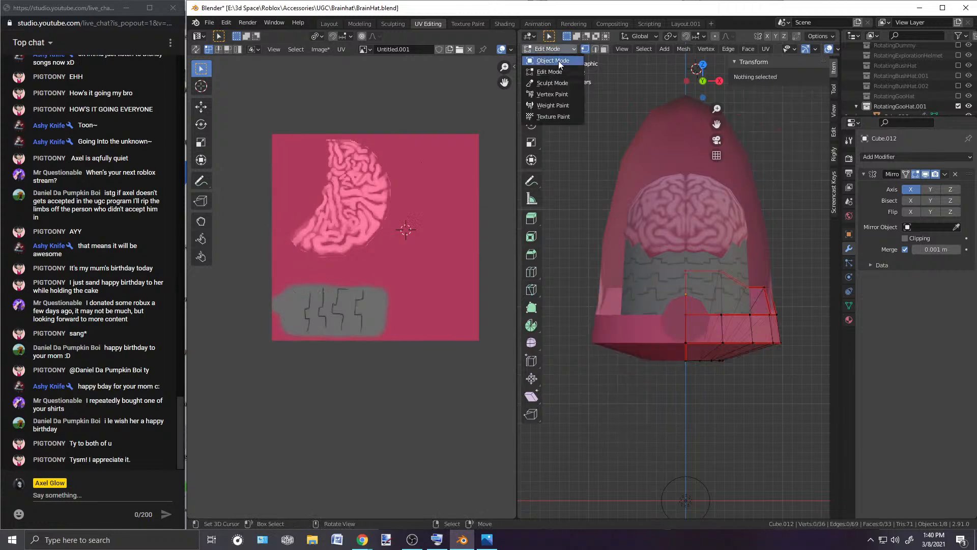
{"action": "left_click", "coordinate": [560, 59]}
{"action": "middle_click_drag", "start_coordinate": [576, 118], "coordinate": [674, 235]}
{"action": "left_click", "coordinate": [755, 377]}
{"action": "scroll", "coordinate": [698, 325], "scroll_direction": "up", "scroll_amount": 2}
{"action": "scroll", "coordinate": [698, 325], "scroll_direction": "down", "scroll_amount": 2}
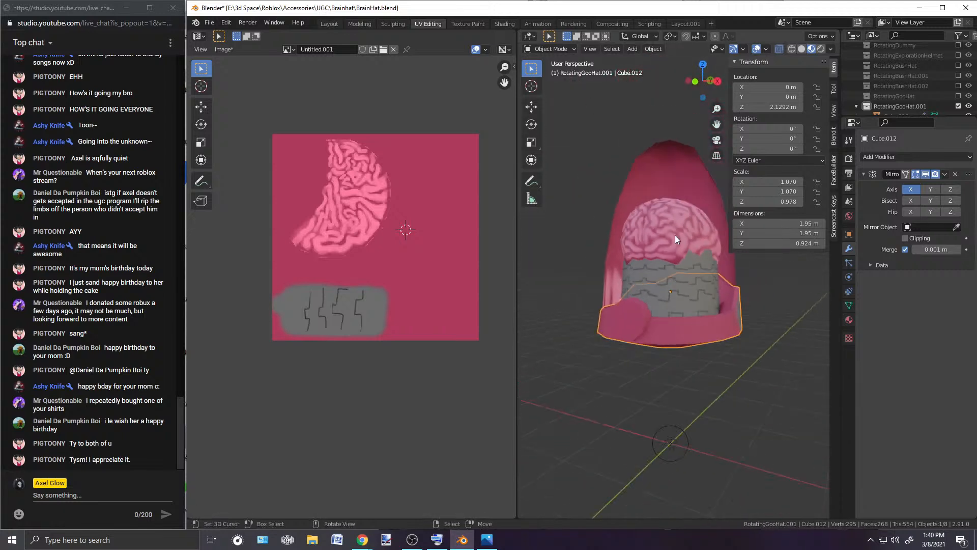
Step: Put the base ring into Edit Mode and select its whole mesh to show its UV islands over the texture
{"action": "left_click", "coordinate": [542, 49]}
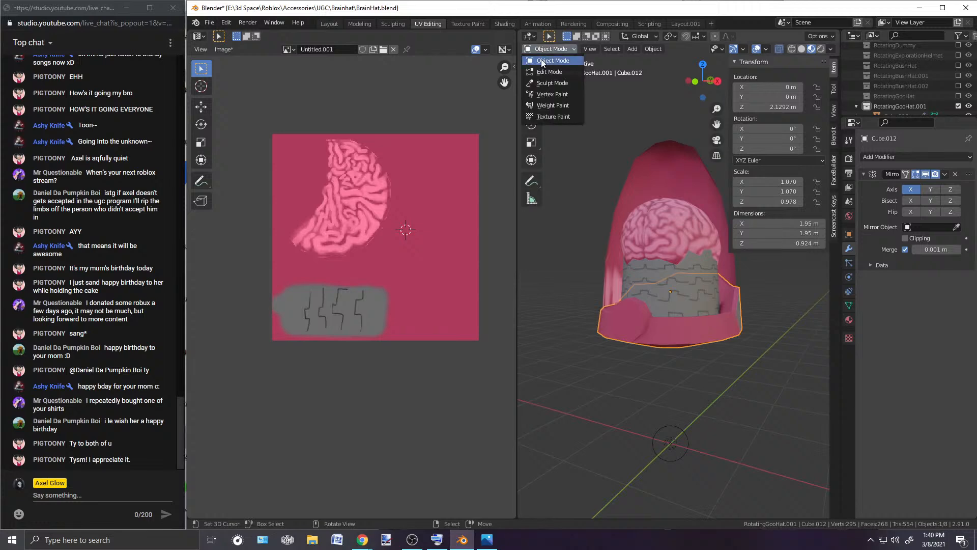
{"action": "left_click", "coordinate": [551, 47]}
{"action": "left_click", "coordinate": [548, 73]}
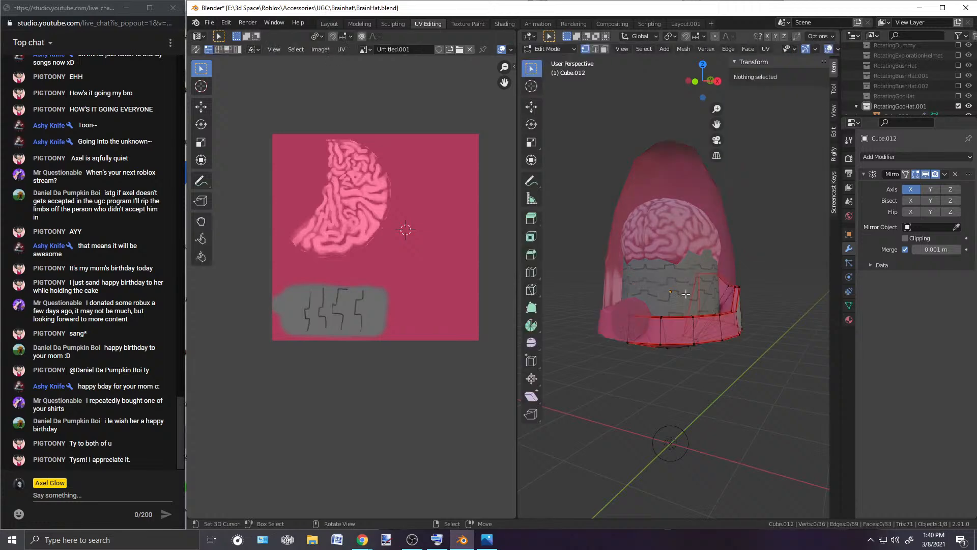
{"action": "key", "text": "a"}
{"action": "scroll", "coordinate": [399, 348], "scroll_direction": "up", "scroll_amount": 2}
{"action": "scroll", "coordinate": [399, 348], "scroll_direction": "down", "scroll_amount": 2}
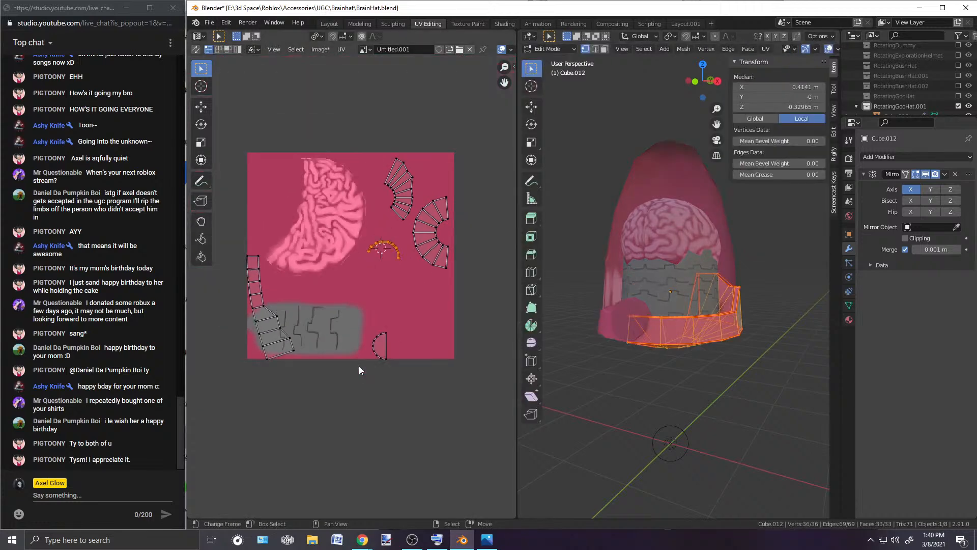
{"action": "key", "text": "l"}
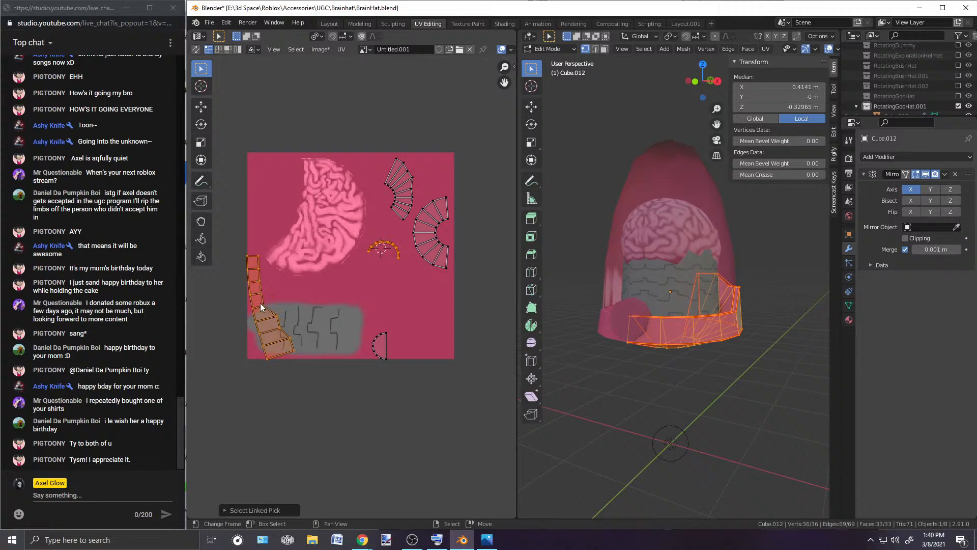
{"action": "key", "text": "g"}
{"action": "right_click", "coordinate": [416, 341]}
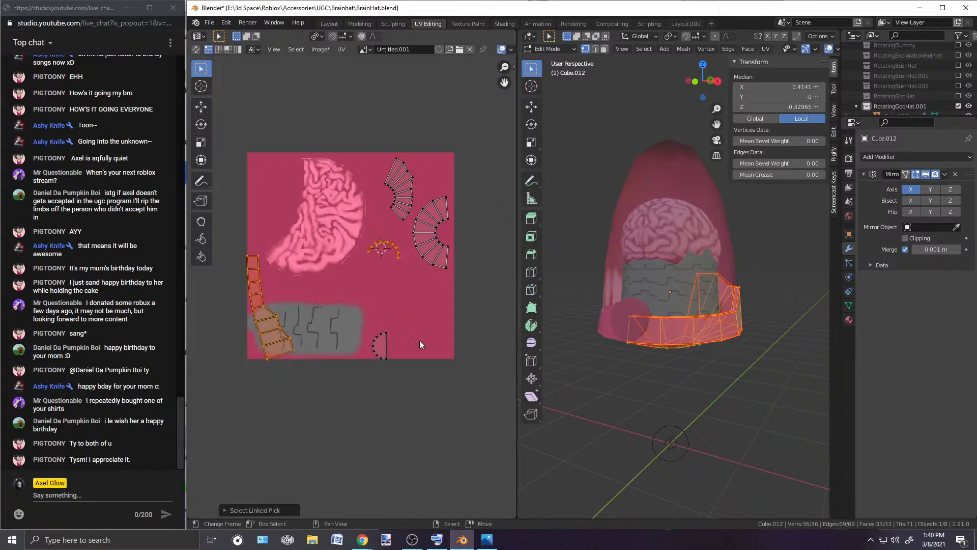
Step: Move the base ring's small arc-shaped UV island into the upper-right corner of the texture
{"action": "left_click", "coordinate": [426, 301]}
{"action": "key", "text": "l"}
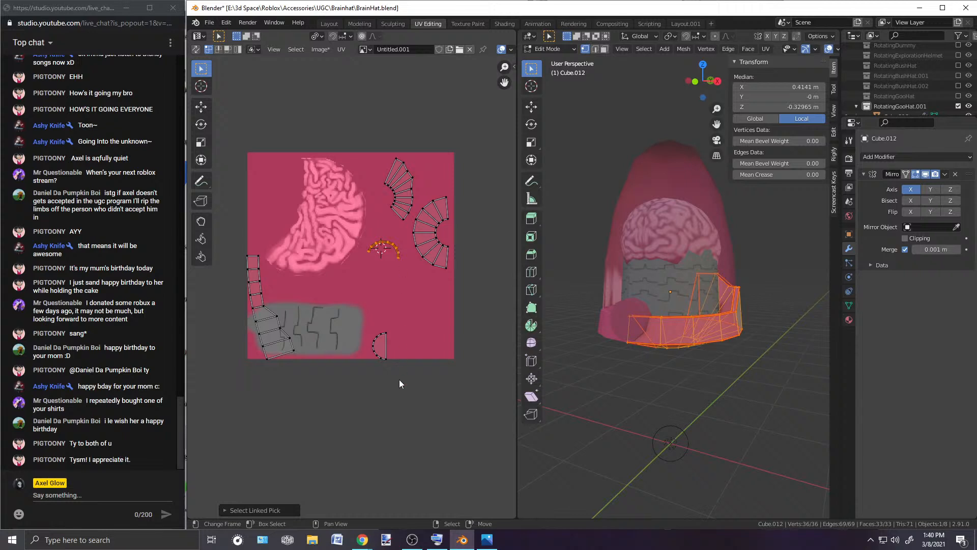
{"action": "key", "text": "g"}
{"action": "left_click", "coordinate": [449, 297]}
Step: Move the base ring's long strip UV island off the painted bricks into the free area beside the brain
{"action": "left_click", "coordinate": [305, 331]}
{"action": "key", "text": "l"}
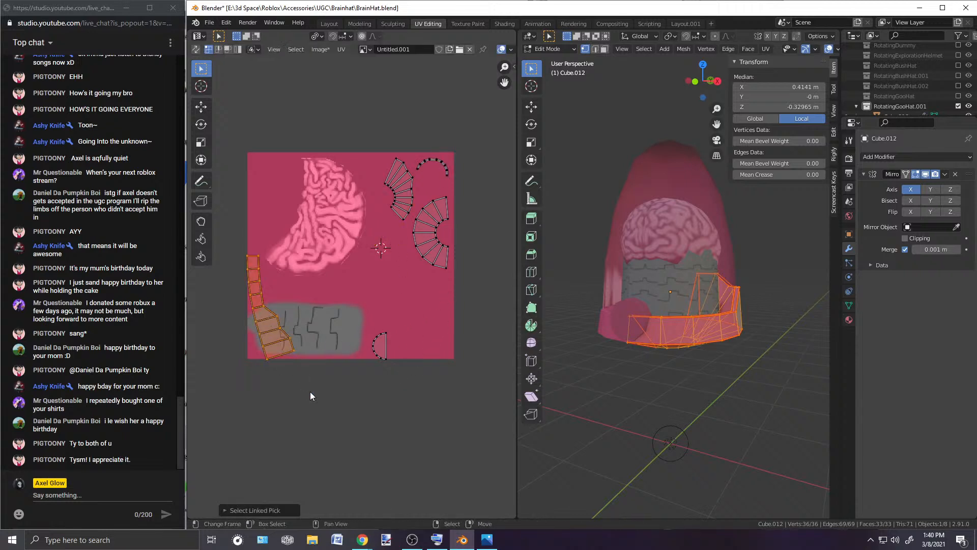
{"action": "key", "text": "g"}
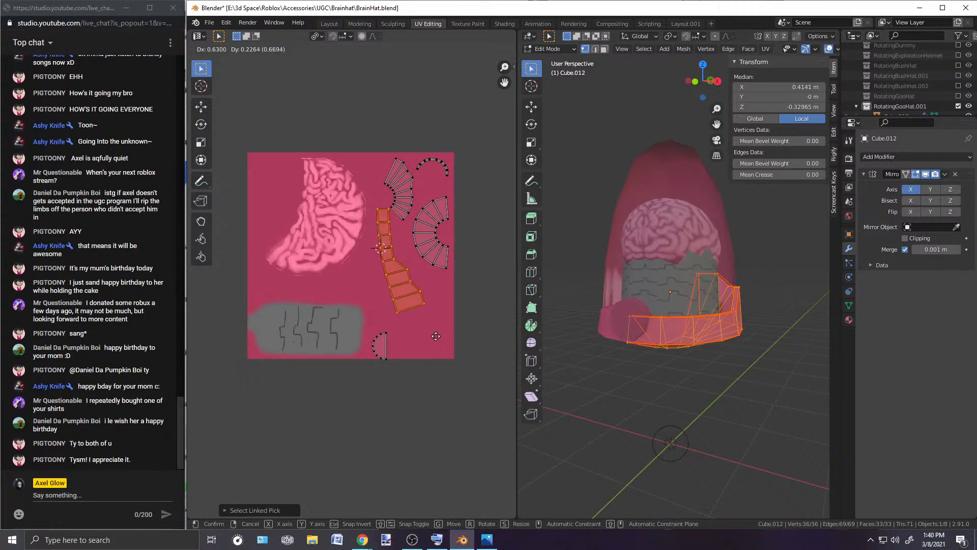
{"action": "left_click", "coordinate": [433, 336]}
Step: Move the half-circle UV island into the gap between the long strip and the large fan-shaped island
{"action": "left_click", "coordinate": [400, 362]}
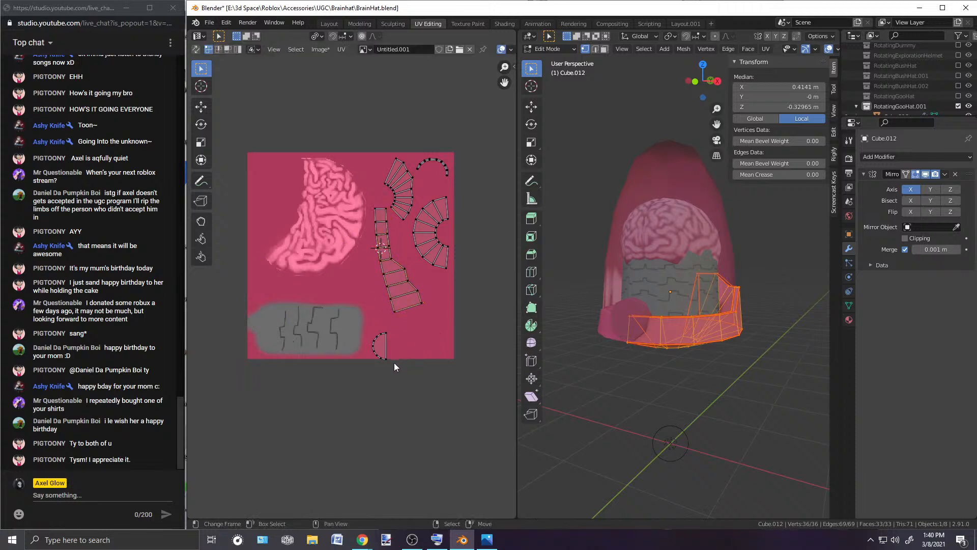
{"action": "key", "text": "l"}
{"action": "key", "text": "g"}
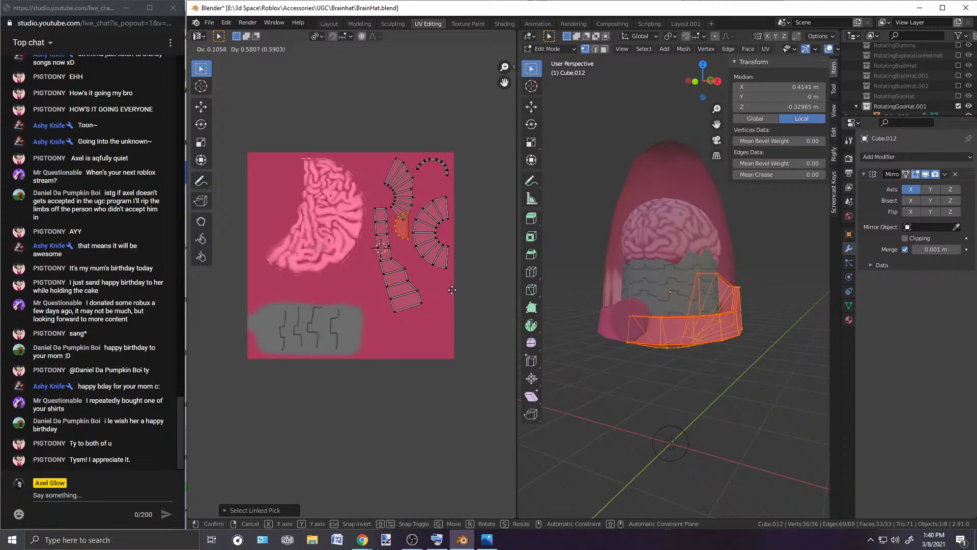
{"action": "left_click", "coordinate": [452, 307]}
{"action": "right_click", "coordinate": [449, 283]}
Step: Enlarge the long strip UV island slightly and reposition it in the free area, then clear the UV selection
{"action": "scroll", "coordinate": [450, 283], "scroll_direction": "up", "scroll_amount": 2}
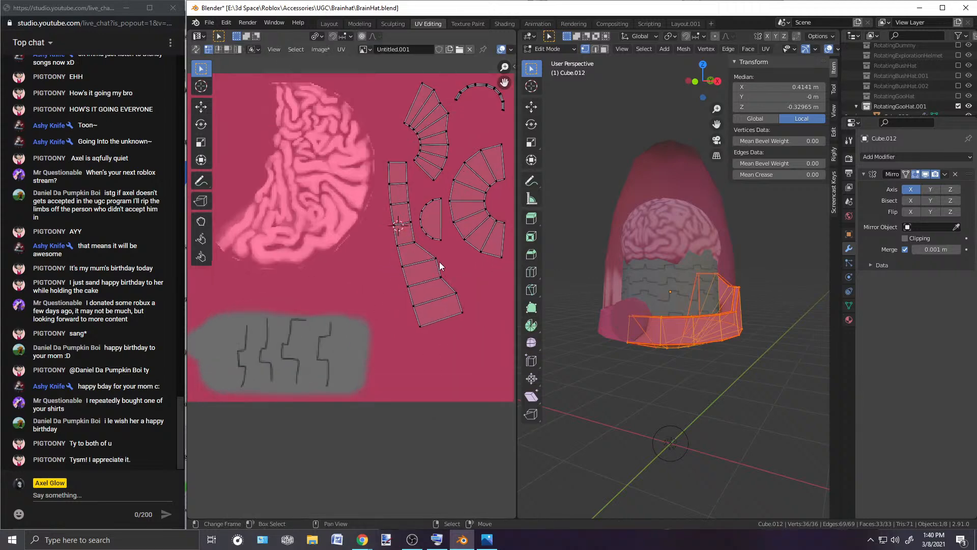
{"action": "middle_click_drag", "start_coordinate": [428, 215], "coordinate": [401, 306]}
{"action": "scroll", "coordinate": [402, 307], "scroll_direction": "up", "scroll_amount": 1}
{"action": "scroll", "coordinate": [376, 291], "scroll_direction": "down", "scroll_amount": 2}
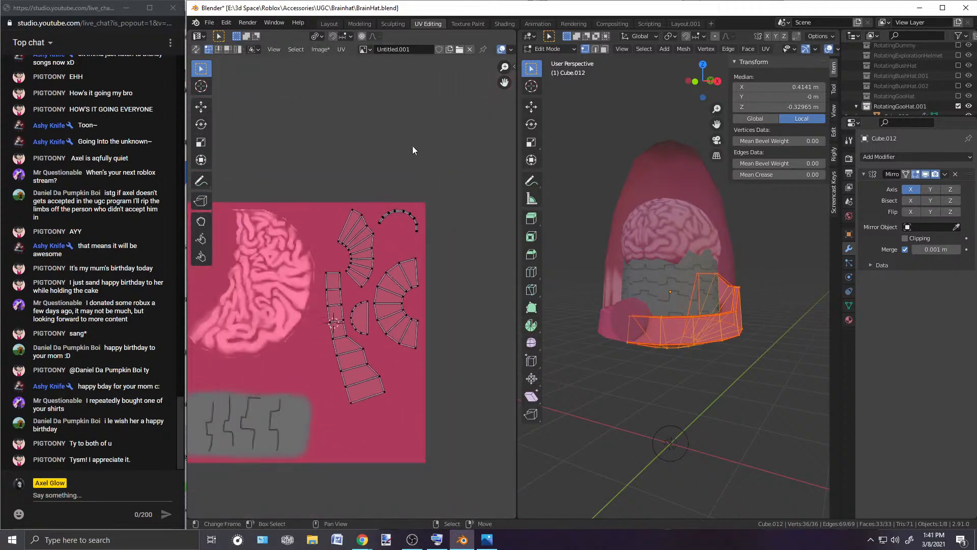
{"action": "scroll", "coordinate": [410, 138], "scroll_direction": "up", "scroll_amount": 2}
{"action": "scroll", "coordinate": [410, 138], "scroll_direction": "down", "scroll_amount": 2}
{"action": "key", "text": "l"}
{"action": "key", "text": "s"}
{"action": "left_click", "coordinate": [372, 340]}
{"action": "key", "text": "g"}
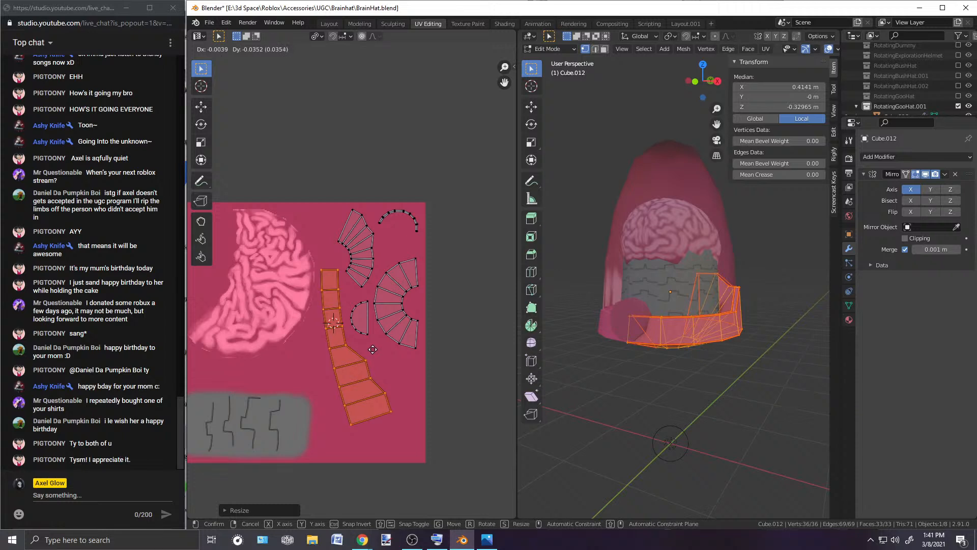
{"action": "left_click", "coordinate": [390, 351]}
{"action": "key", "text": "alt+a"}
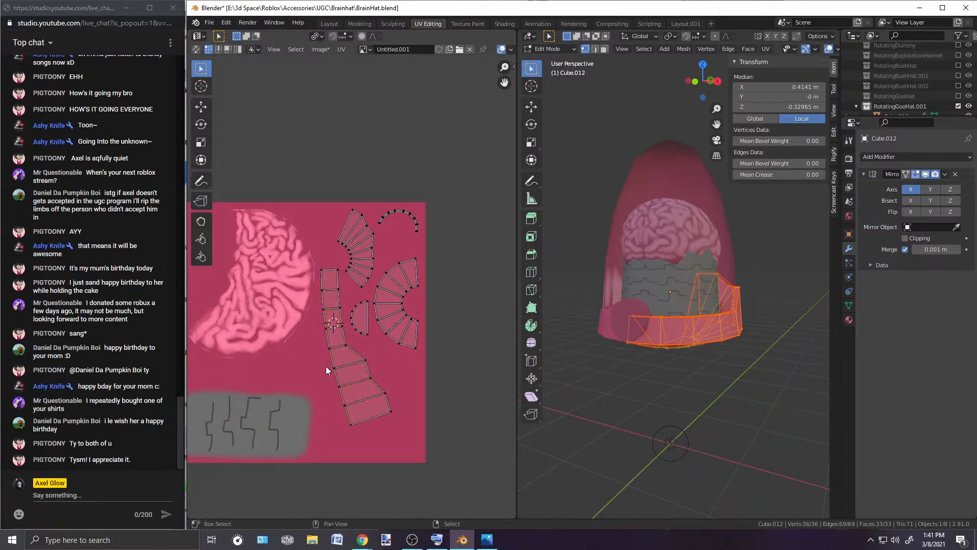
{"action": "middle_click_drag", "start_coordinate": [325, 362], "coordinate": [396, 320]}
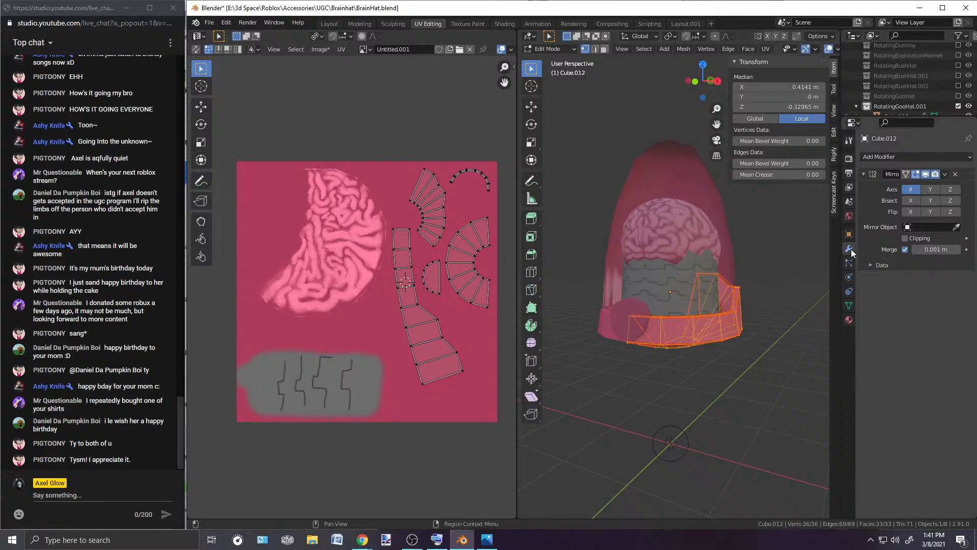
Step: Bring the base ring into the Texture Paint workspace in Texture Paint mode and show the brush settings
{"action": "left_click", "coordinate": [848, 139]}
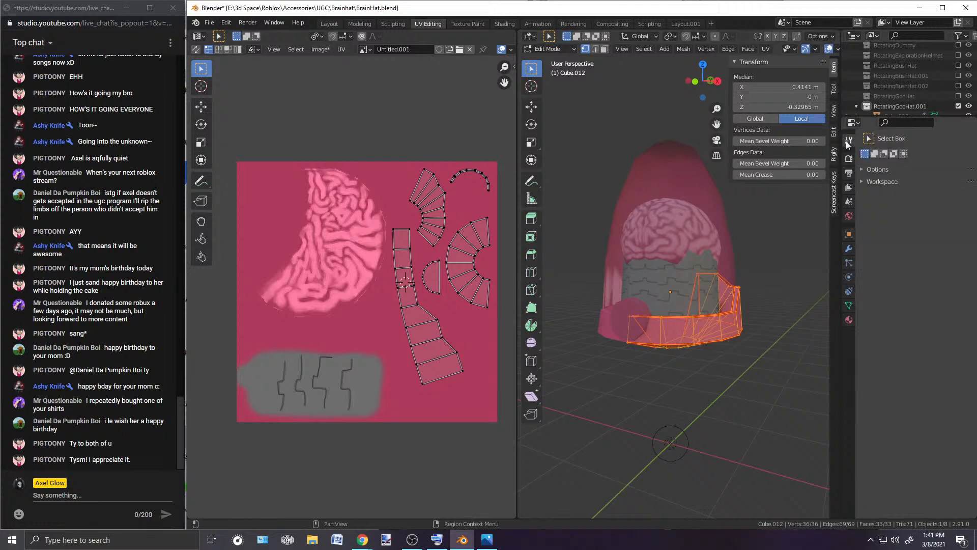
{"action": "left_click", "coordinate": [548, 49]}
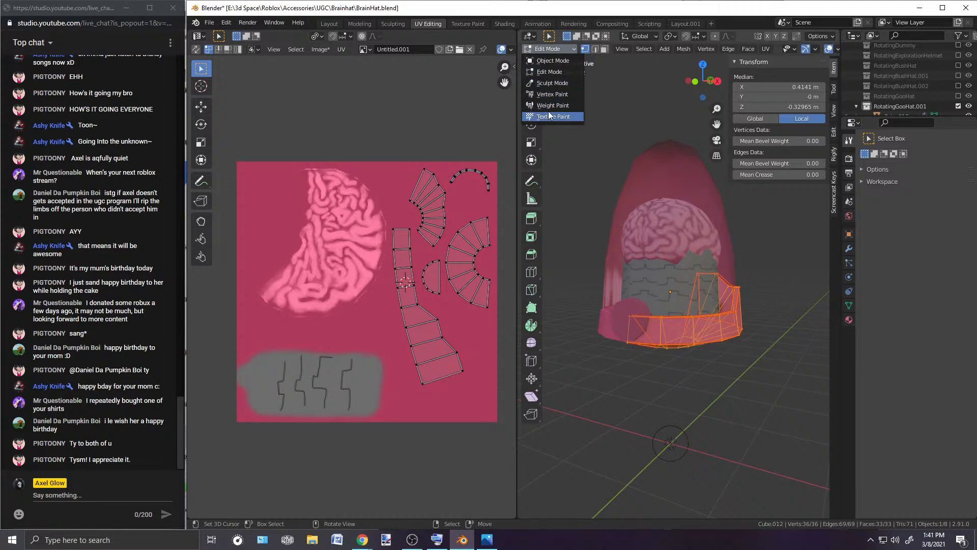
{"action": "left_click", "coordinate": [549, 115]}
{"action": "left_click", "coordinate": [551, 49]}
{"action": "left_click", "coordinate": [540, 70]}
{"action": "left_click", "coordinate": [480, 26]}
{"action": "middle_click_drag", "start_coordinate": [580, 224], "coordinate": [707, 246]}
{"action": "scroll", "coordinate": [707, 246], "scroll_direction": "down", "scroll_amount": 4}
{"action": "left_click", "coordinate": [849, 140]}
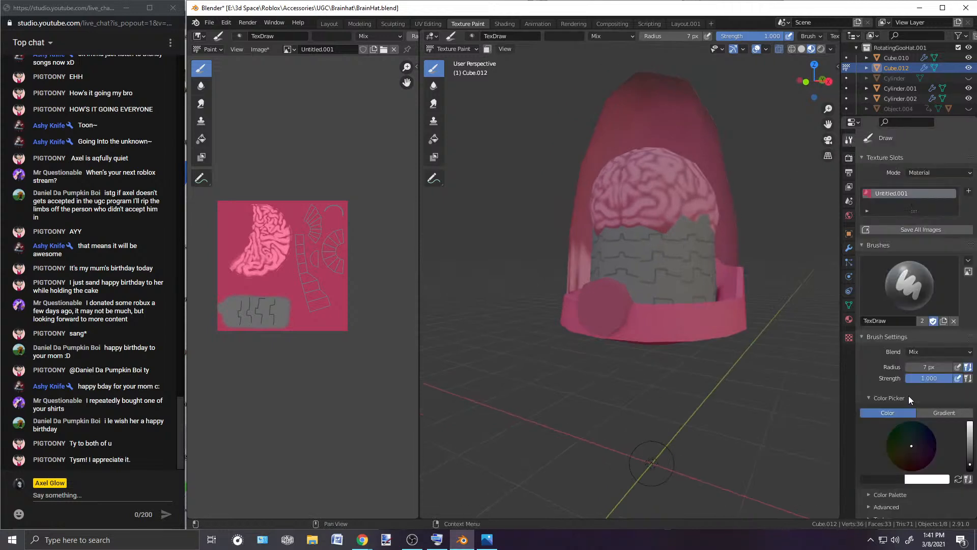
{"action": "scroll", "coordinate": [910, 396], "scroll_direction": "down", "scroll_amount": 6}
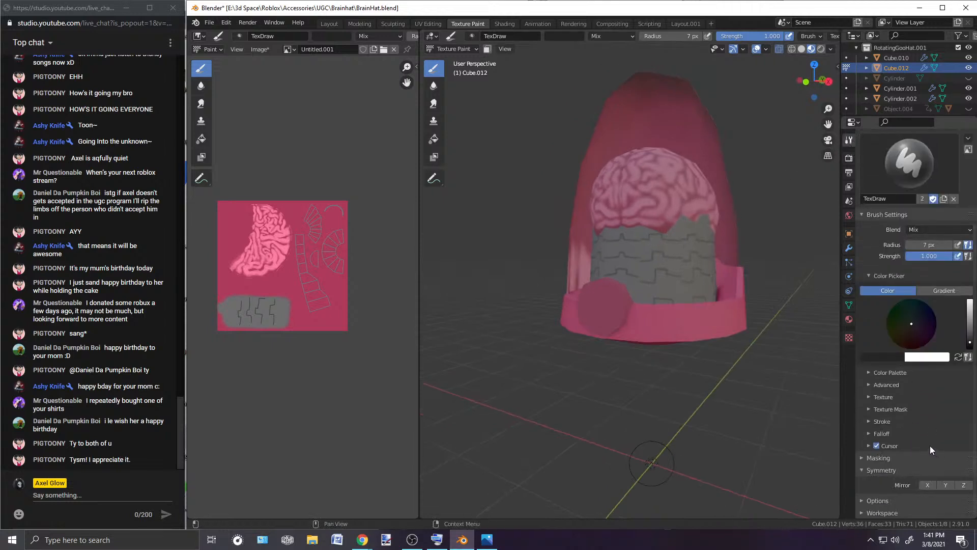
{"action": "scroll", "coordinate": [900, 372], "scroll_direction": "up", "scroll_amount": 6}
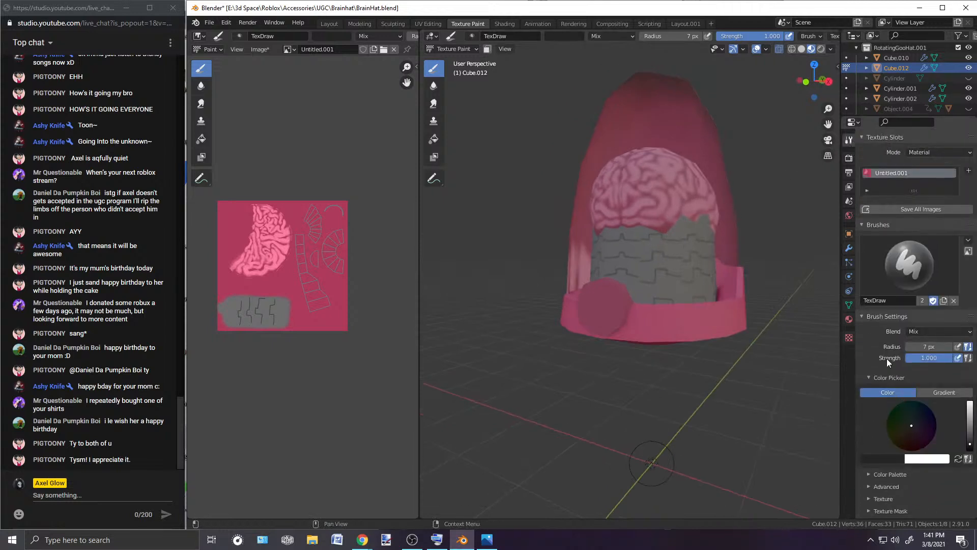
Step: Set the Fill tool's colour to dark grey and fill the base ring's texture areas with it
{"action": "left_click", "coordinate": [433, 139]}
{"action": "left_click", "coordinate": [898, 444]}
{"action": "left_click_drag", "start_coordinate": [878, 432], "coordinate": [837, 437]}
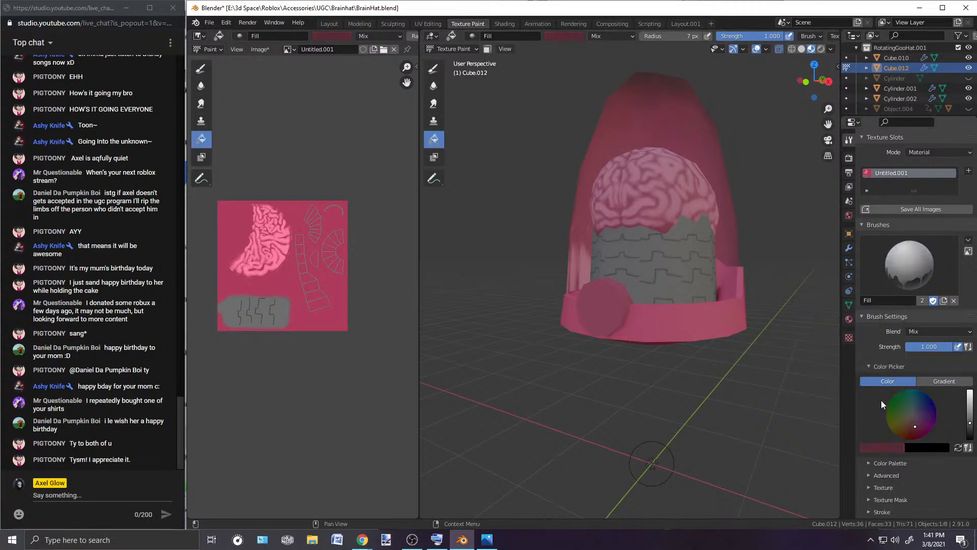
{"action": "left_click", "coordinate": [889, 447]}
{"action": "left_click_drag", "start_coordinate": [869, 421], "coordinate": [811, 422]}
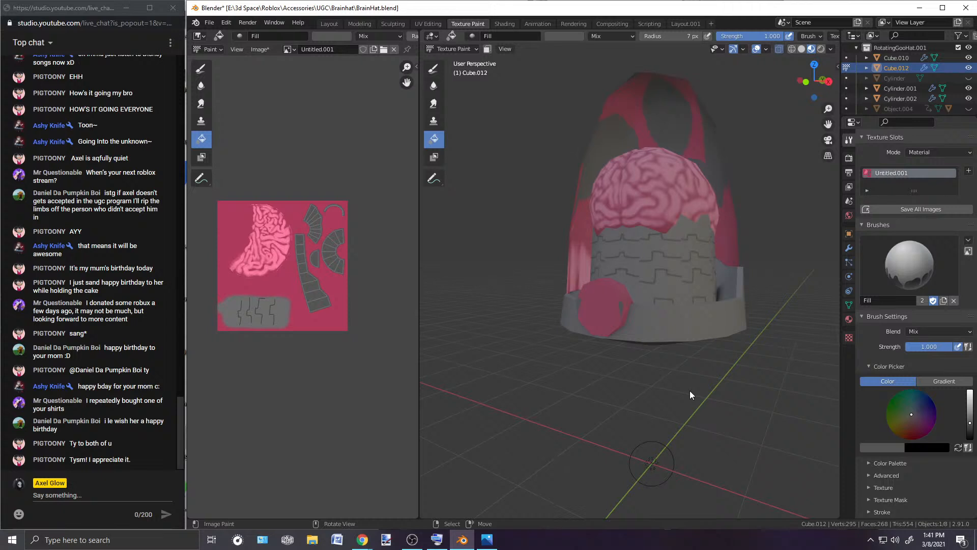
{"action": "middle_click_drag", "start_coordinate": [689, 390], "coordinate": [707, 352]}
{"action": "scroll", "coordinate": [682, 368], "scroll_direction": "up", "scroll_amount": 4}
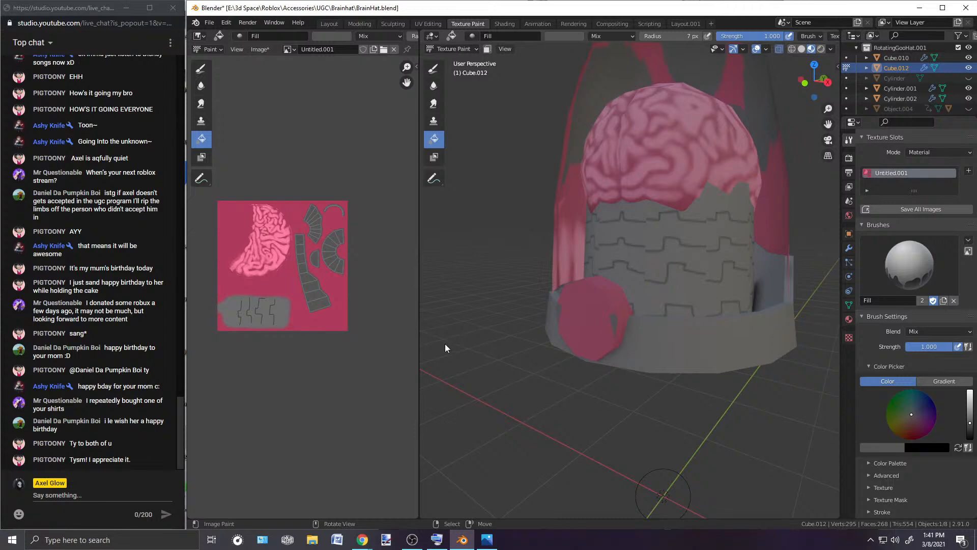
Step: Return to Object Mode, select the round knob on the base ring and enter Edit Mode on it
{"action": "left_click", "coordinate": [454, 49]}
{"action": "left_click", "coordinate": [456, 60]}
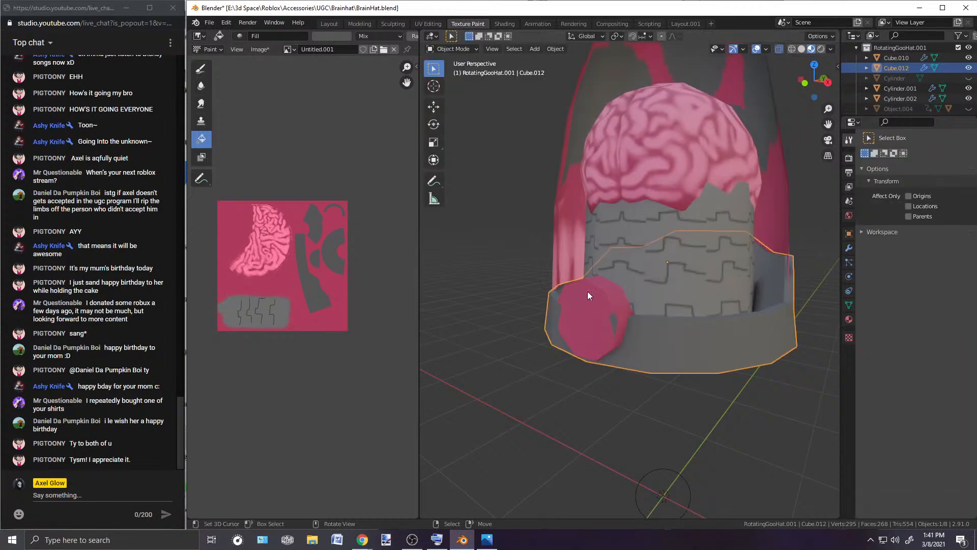
{"action": "left_click", "coordinate": [587, 291]}
{"action": "left_click", "coordinate": [452, 49]}
{"action": "left_click", "coordinate": [457, 72]}
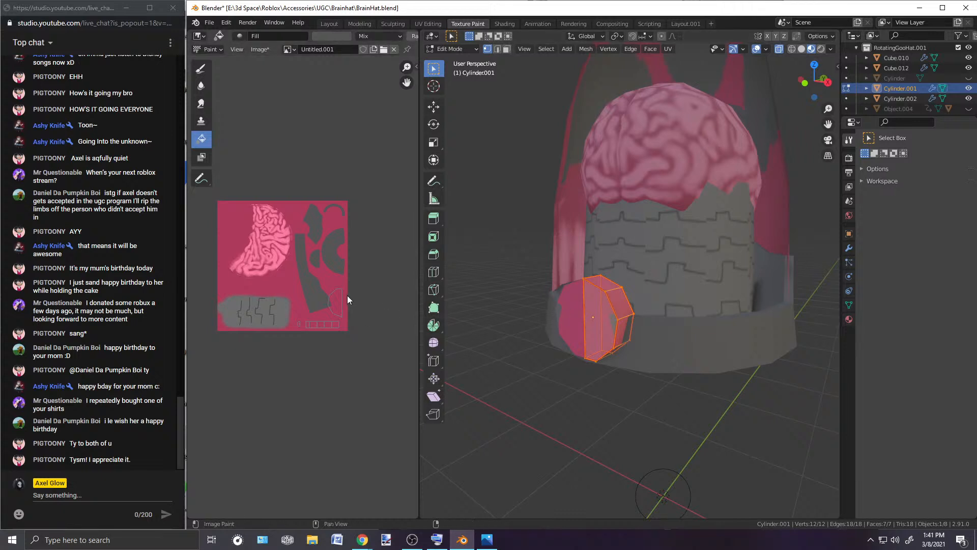
Step: Switch to face selection and select the knob's front face in the UV Editing workspace to show its UV island
{"action": "left_click", "coordinate": [592, 315]}
{"action": "left_click", "coordinate": [507, 49]}
{"action": "left_click", "coordinate": [596, 321]}
{"action": "scroll", "coordinate": [362, 424], "scroll_direction": "up", "scroll_amount": 2}
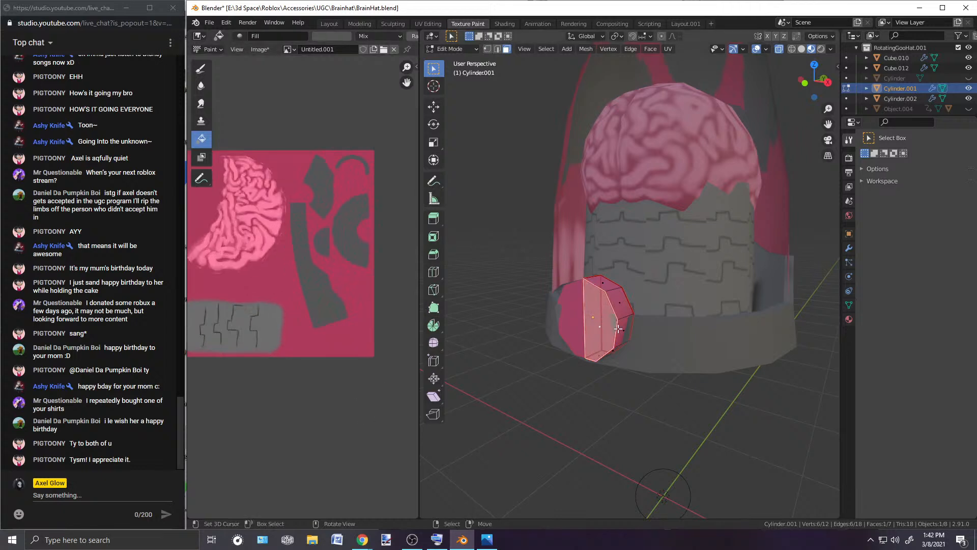
{"action": "scroll", "coordinate": [618, 329], "scroll_direction": "down", "scroll_amount": 1}
{"action": "left_click", "coordinate": [621, 299]}
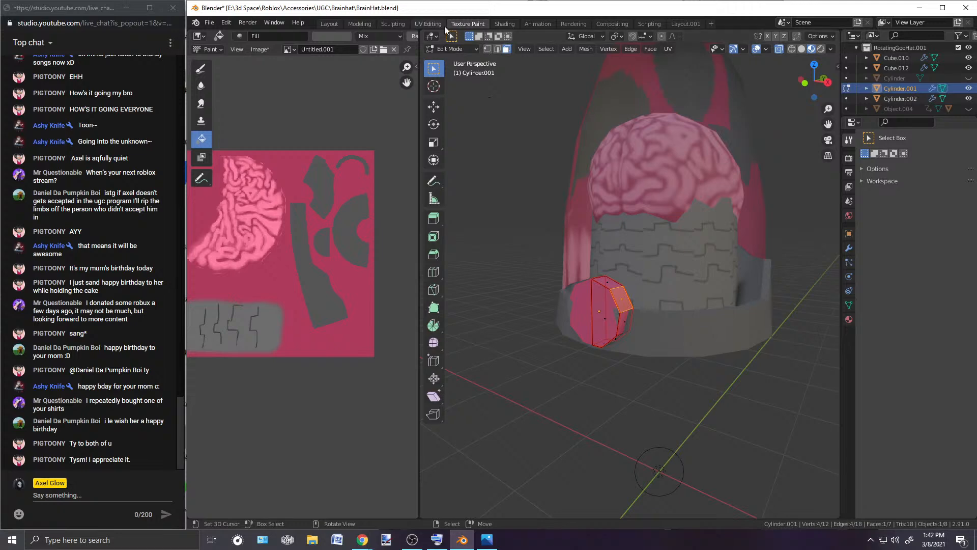
{"action": "left_click", "coordinate": [428, 24]}
{"action": "left_click", "coordinate": [634, 323]}
{"action": "scroll", "coordinate": [633, 322], "scroll_direction": "up", "scroll_amount": 4}
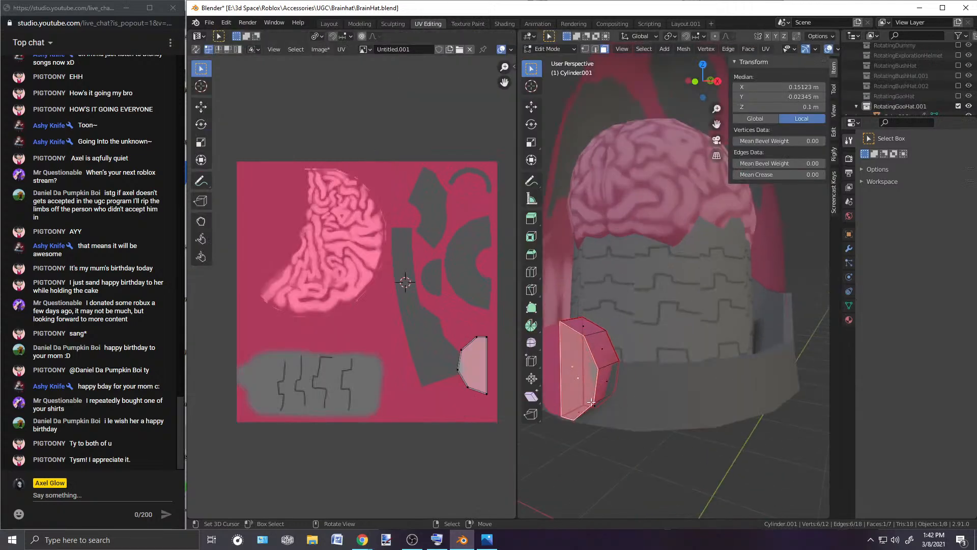
Step: Move the knob's front-face UV island clear of the grey strip, shrink it slightly and deselect it
{"action": "key", "text": "s"}
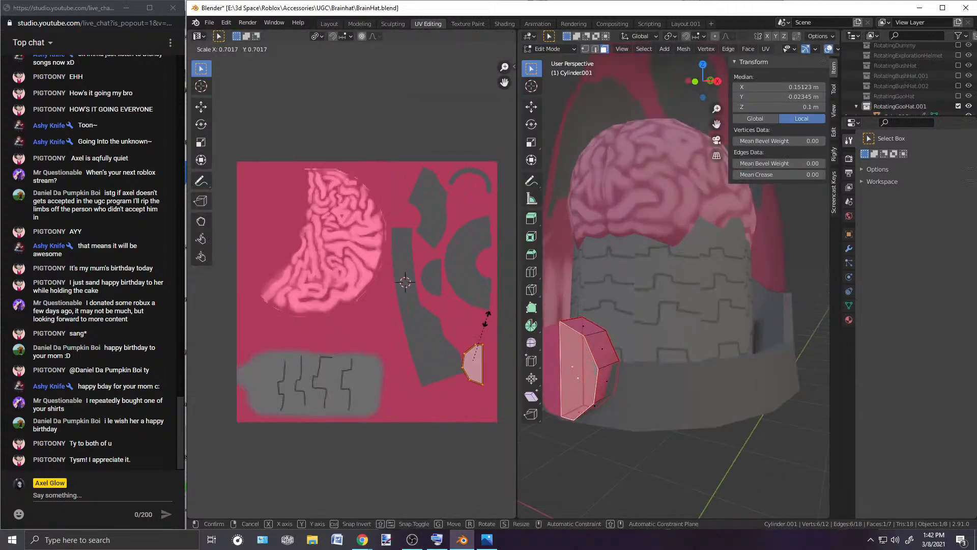
{"action": "right_click", "coordinate": [502, 318]}
{"action": "key", "text": "g"}
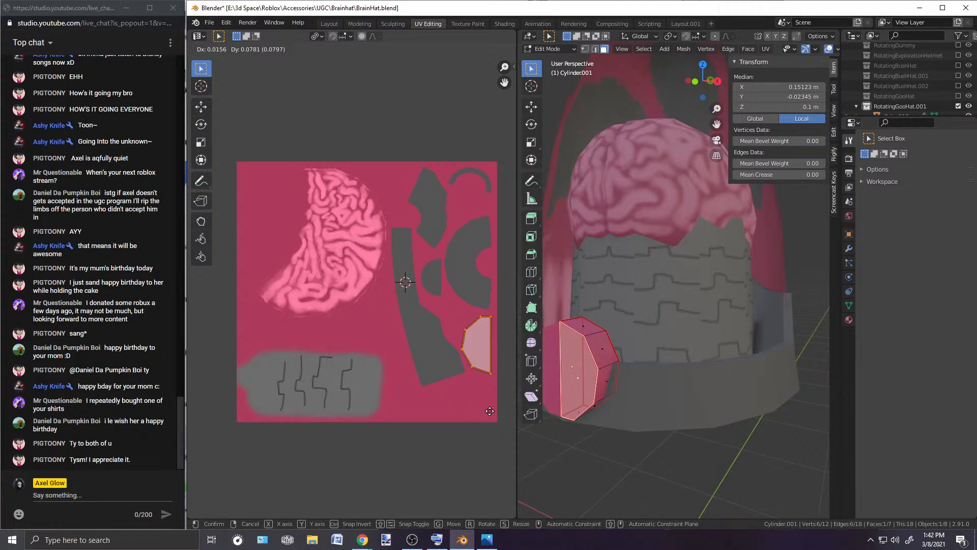
{"action": "left_click", "coordinate": [490, 411]}
{"action": "key", "text": "s"}
{"action": "left_click", "coordinate": [494, 353]}
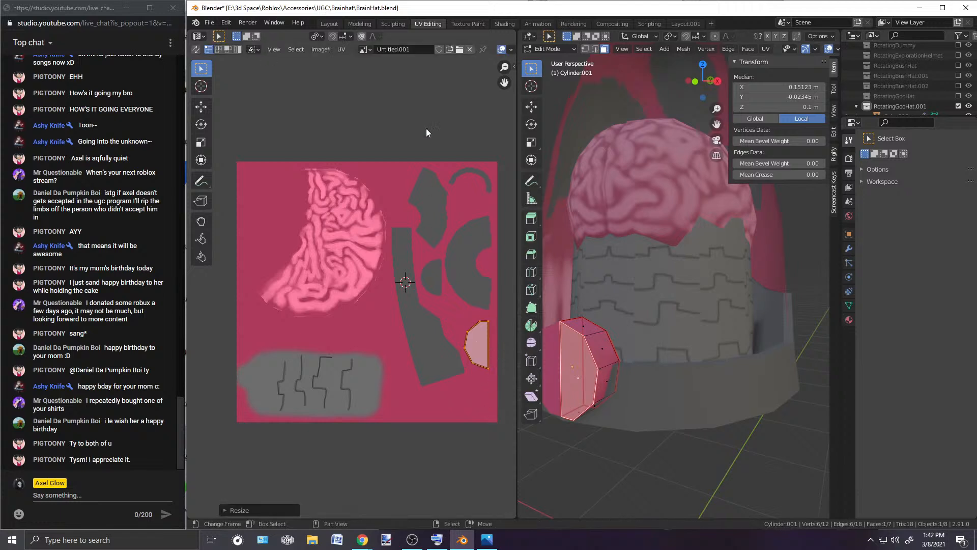
{"action": "left_click_drag", "start_coordinate": [426, 128], "coordinate": [442, 115]}
{"action": "scroll", "coordinate": [560, 124], "scroll_direction": "down", "scroll_amount": 5}
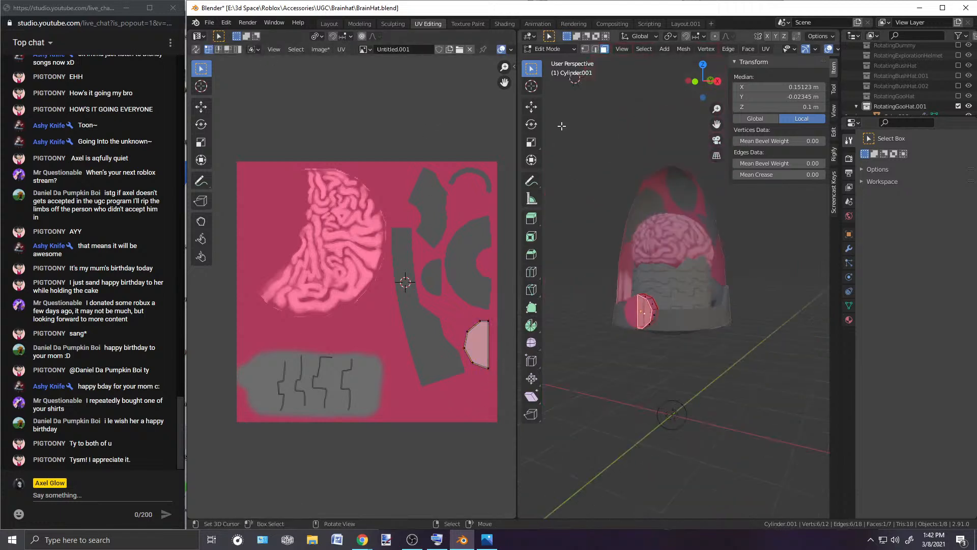
Step: Fill the round knob with the same dark grey in the Texture Paint workspace and return to Object Mode
{"action": "left_click", "coordinate": [460, 23]}
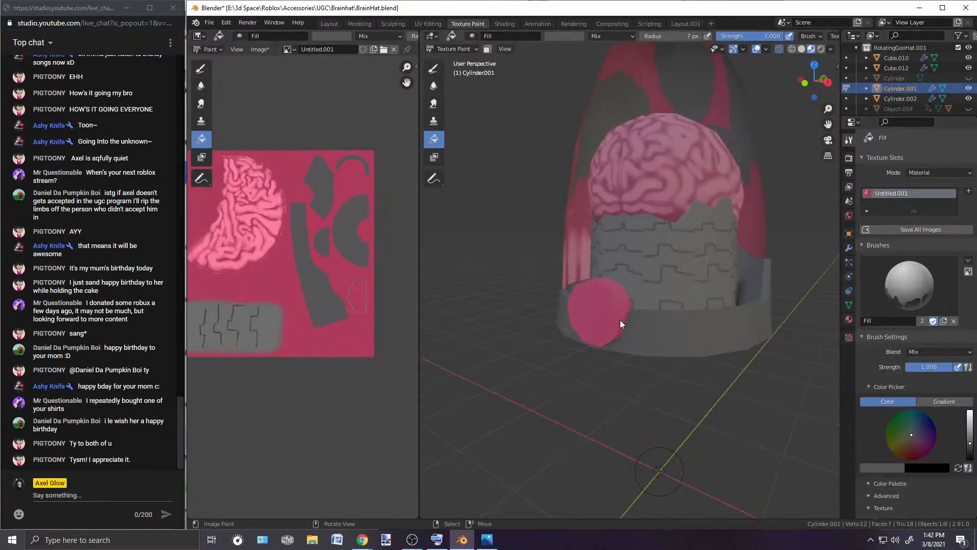
{"action": "left_click", "coordinate": [441, 49]}
{"action": "left_click", "coordinate": [452, 62]}
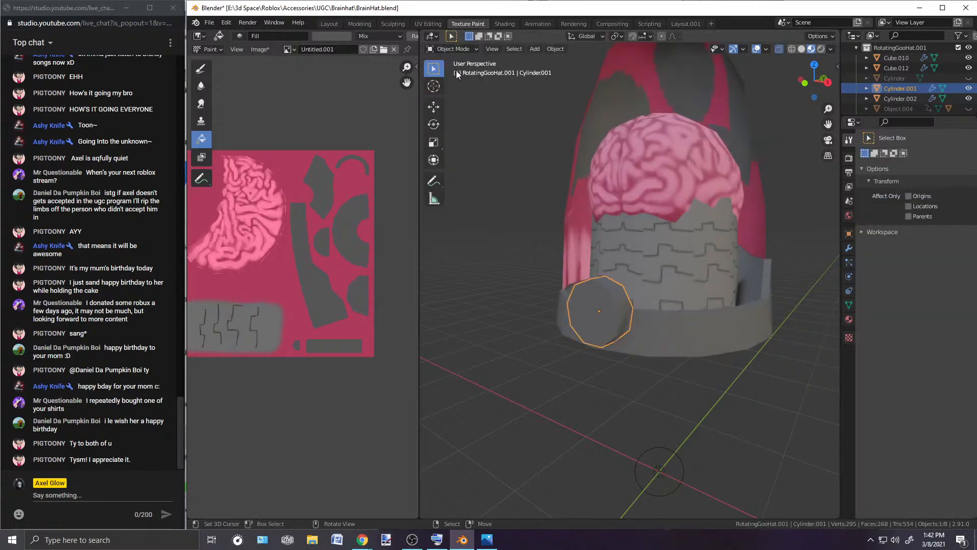
Step: Select the tall outer dome around the brain and enter Edit Mode on it
{"action": "mouse_move", "coordinate": [523, 105]}
{"action": "middle_mouse_down"}
{"action": "mouse_move", "coordinate": [587, 154]}
{"action": "mouse_move", "coordinate": [651, 172]}
{"action": "middle_mouse_up"}
{"action": "left_click", "coordinate": [452, 49]}
{"action": "left_click", "coordinate": [698, 121]}
{"action": "left_click", "coordinate": [452, 49]}
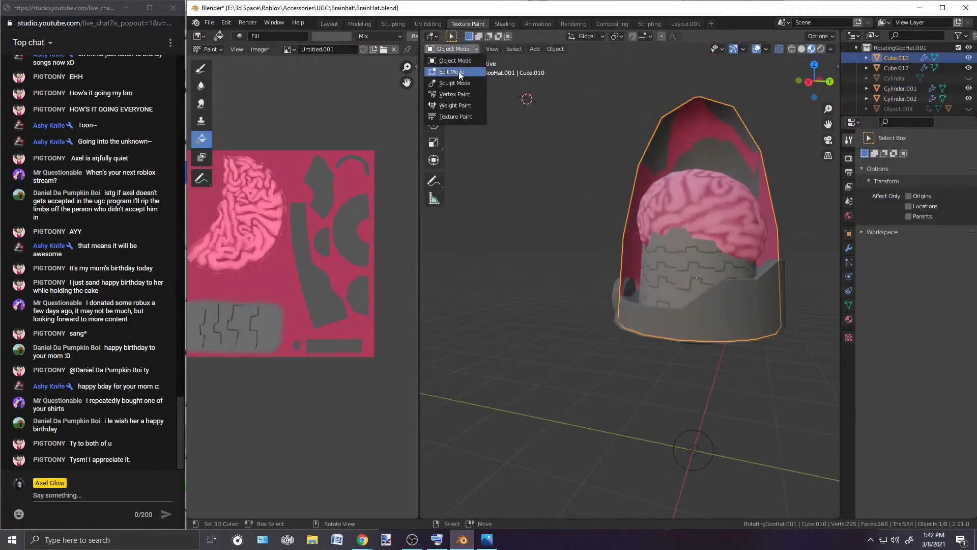
{"action": "left_click", "coordinate": [451, 71]}
{"action": "middle_click_drag", "start_coordinate": [554, 184], "coordinate": [666, 174]}
{"action": "left_click", "coordinate": [448, 48]}
{"action": "left_click", "coordinate": [451, 59]}
{"action": "scroll", "coordinate": [506, 130], "scroll_direction": "up", "scroll_amount": 1}
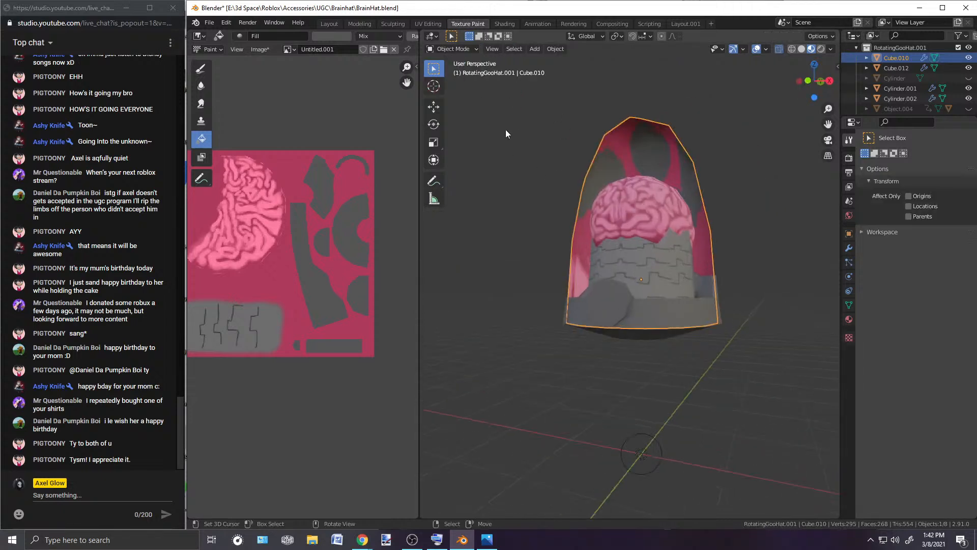
{"action": "middle_click_drag", "start_coordinate": [642, 152], "coordinate": [695, 194]}
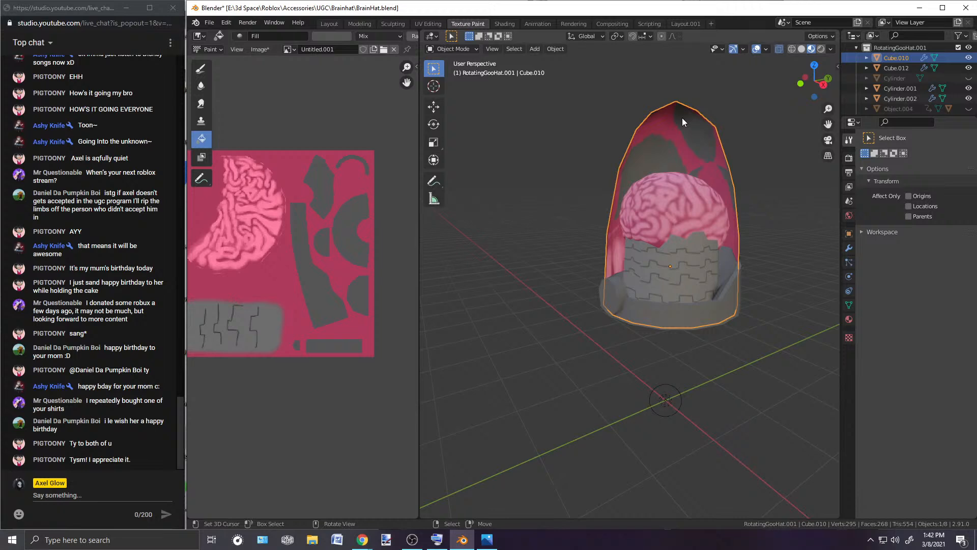
{"action": "scroll", "coordinate": [686, 123], "scroll_direction": "up", "scroll_amount": 1}
{"action": "left_click", "coordinate": [458, 49]}
{"action": "left_click", "coordinate": [455, 71]}
Step: Select all faces of the outer dome and unwrap them onto the shared texture
{"action": "middle_click_drag", "start_coordinate": [608, 142], "coordinate": [667, 141]}
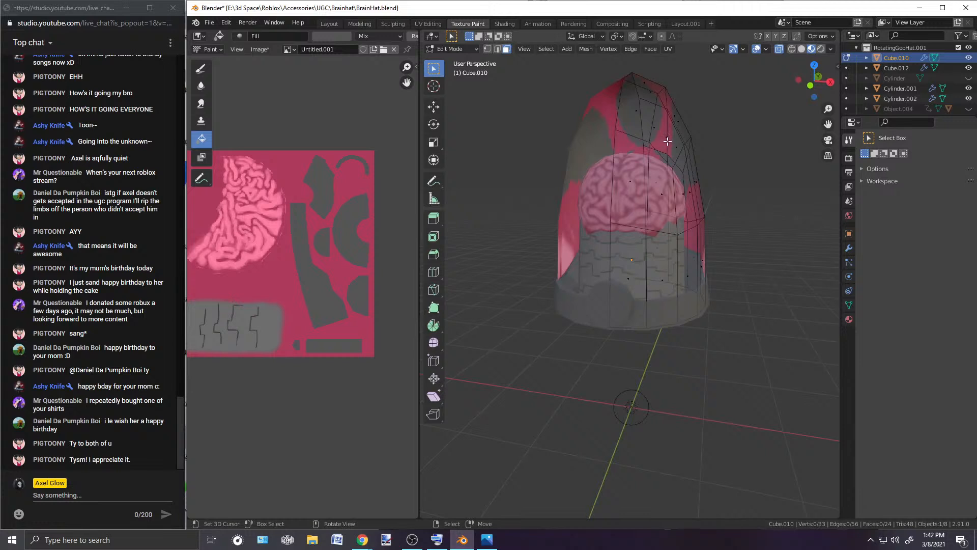
{"action": "key", "text": "a"}
{"action": "left_click", "coordinate": [668, 49]}
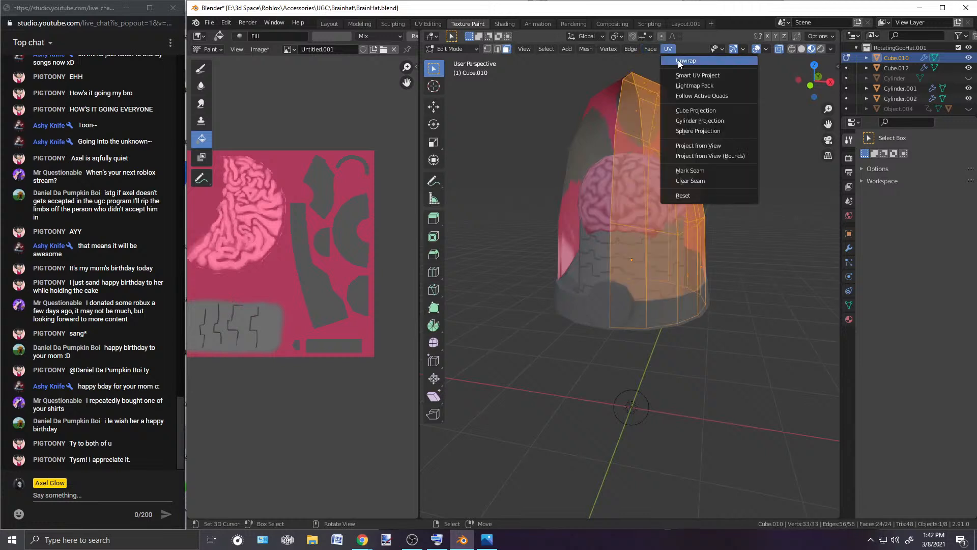
{"action": "left_click", "coordinate": [680, 62]}
{"action": "scroll", "coordinate": [348, 242], "scroll_direction": "down", "scroll_amount": 2}
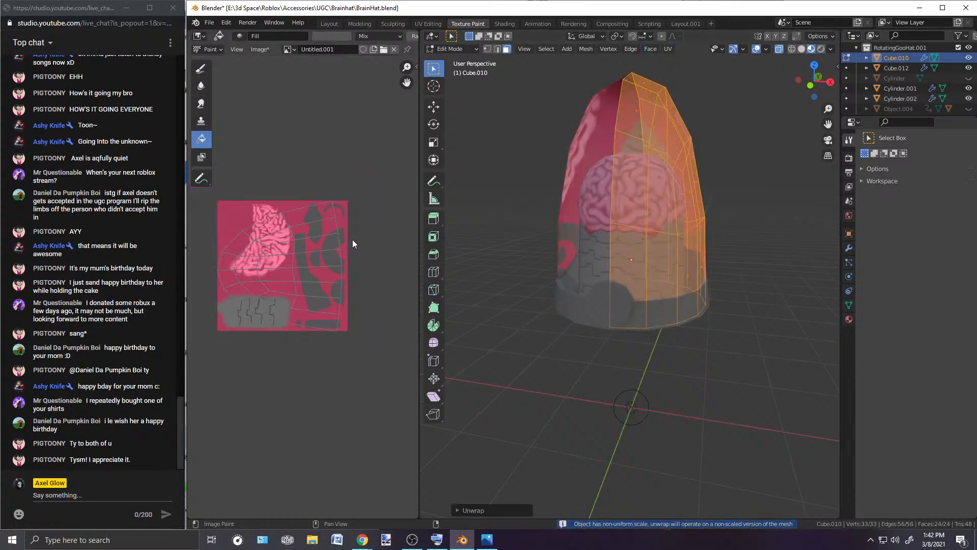
Step: In the UV Editing workspace, shrink the dome's whole UV island to a tiny patch and rotate it 90 degrees so its tip points up
{"action": "left_click", "coordinate": [427, 24]}
{"action": "key", "text": "a"}
{"action": "key", "text": "s"}
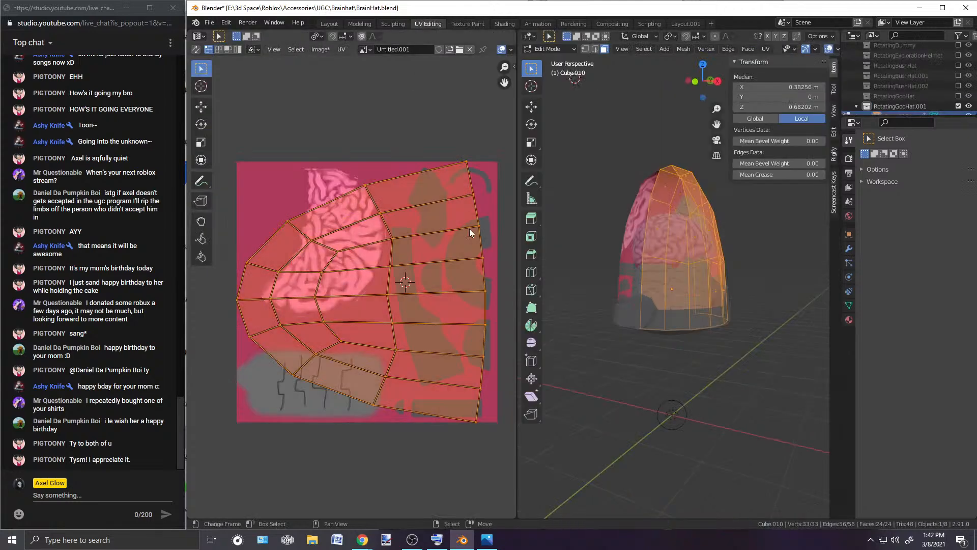
{"action": "left_click", "coordinate": [362, 288]}
{"action": "type", "text": "r90"}
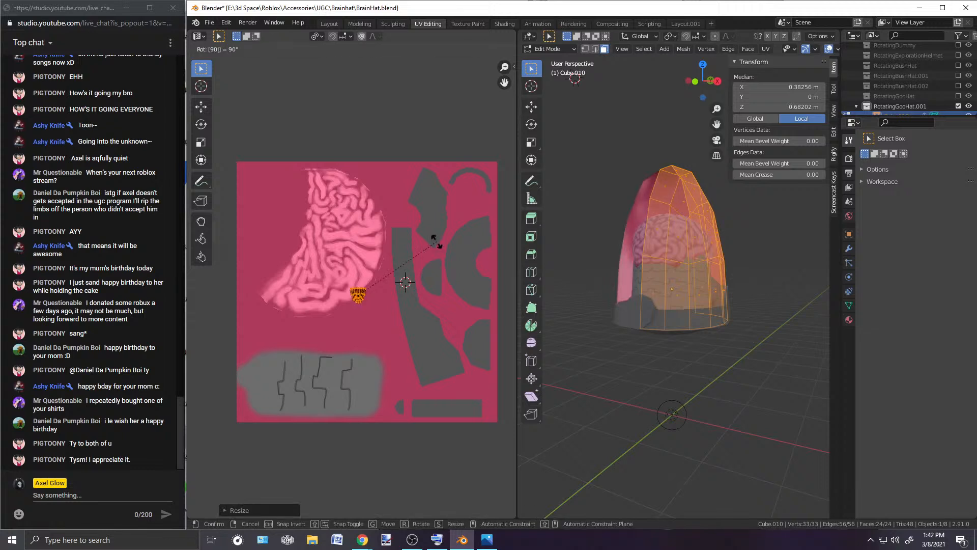
{"action": "key", "text": "Return"}
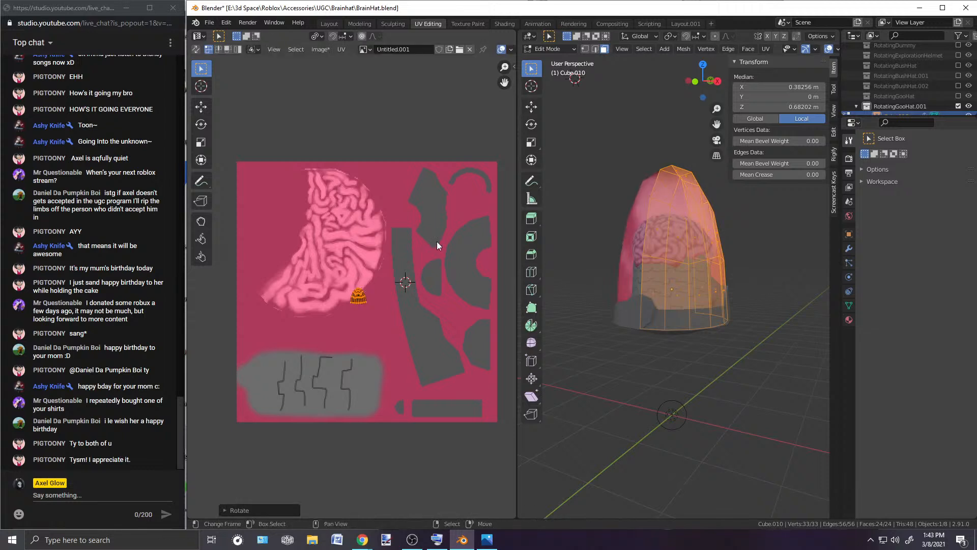
Step: Rotate the dome's small UV island slightly so that it stands straight
{"action": "scroll", "coordinate": [413, 252], "scroll_direction": "up", "scroll_amount": 6}
{"action": "scroll", "coordinate": [414, 252], "scroll_direction": "up", "scroll_amount": 1}
{"action": "middle_click_drag", "start_coordinate": [396, 263], "coordinate": [356, 185]}
{"action": "scroll", "coordinate": [356, 185], "scroll_direction": "up", "scroll_amount": 2}
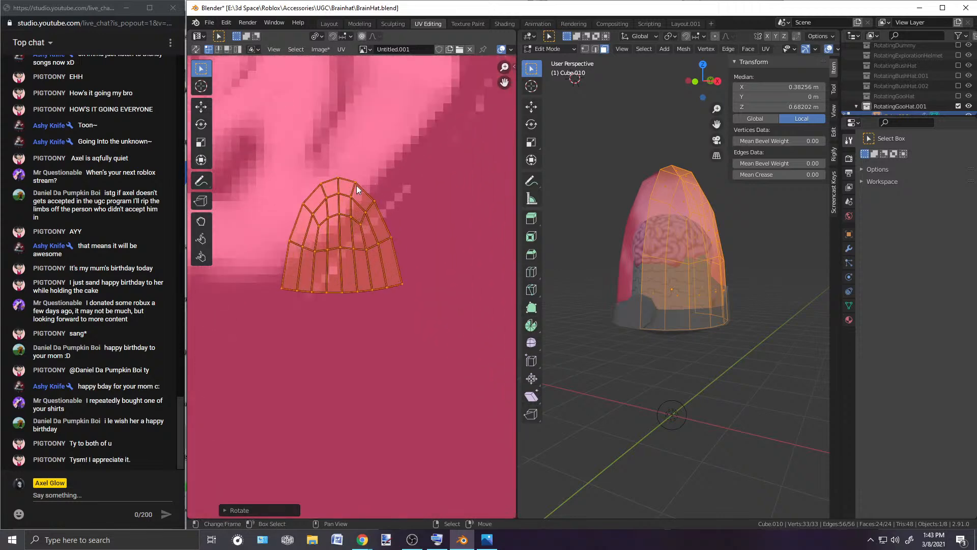
{"action": "scroll", "coordinate": [357, 186], "scroll_direction": "up", "scroll_amount": 1}
{"action": "key", "text": "r"}
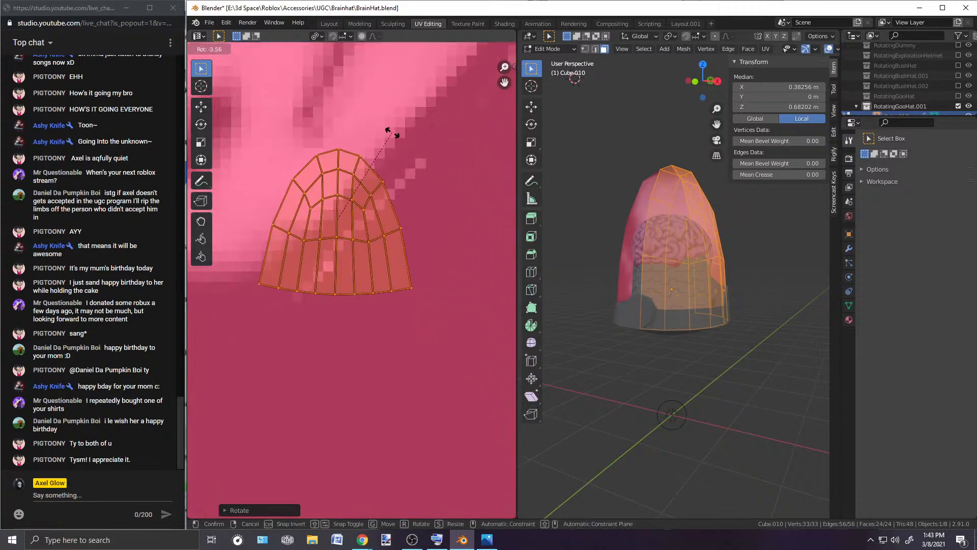
{"action": "left_click", "coordinate": [389, 132]}
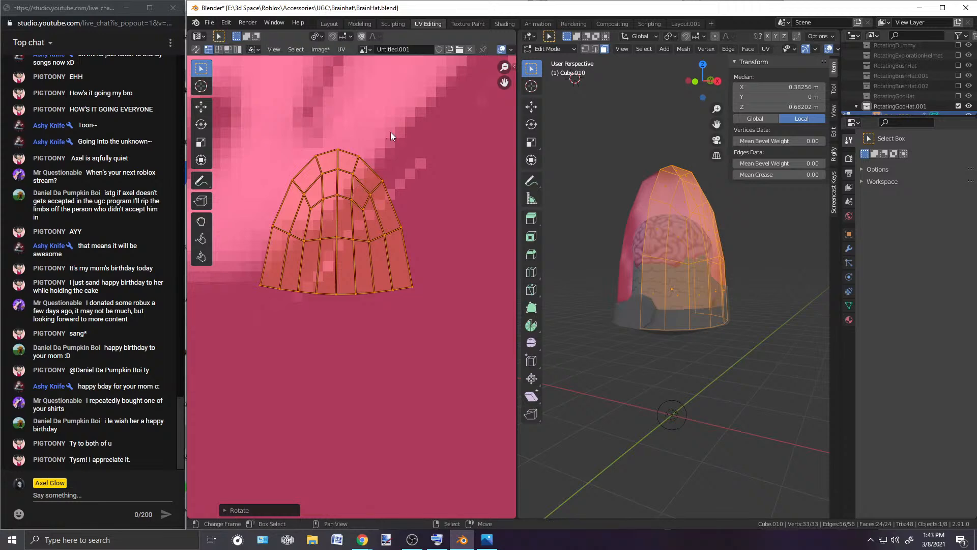
Step: Move the dome's UV island off the brain art into the empty pink area above the grey brick patch and deselect it
{"action": "scroll", "coordinate": [370, 213], "scroll_direction": "down", "scroll_amount": 4}
{"action": "key", "text": "g"}
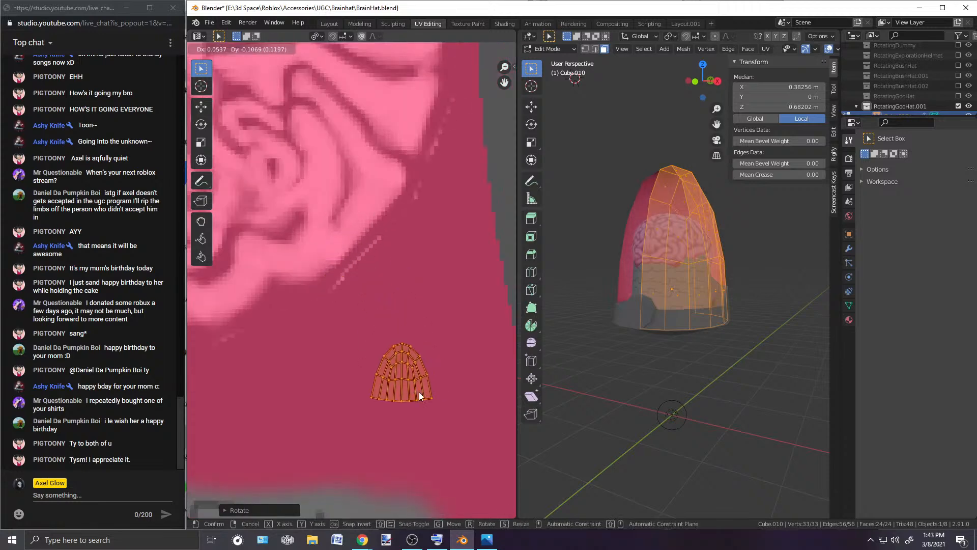
{"action": "left_click", "coordinate": [415, 393]}
{"action": "scroll", "coordinate": [427, 332], "scroll_direction": "down", "scroll_amount": 2}
{"action": "left_click", "coordinate": [431, 313]}
{"action": "scroll", "coordinate": [425, 346], "scroll_direction": "up", "scroll_amount": 3}
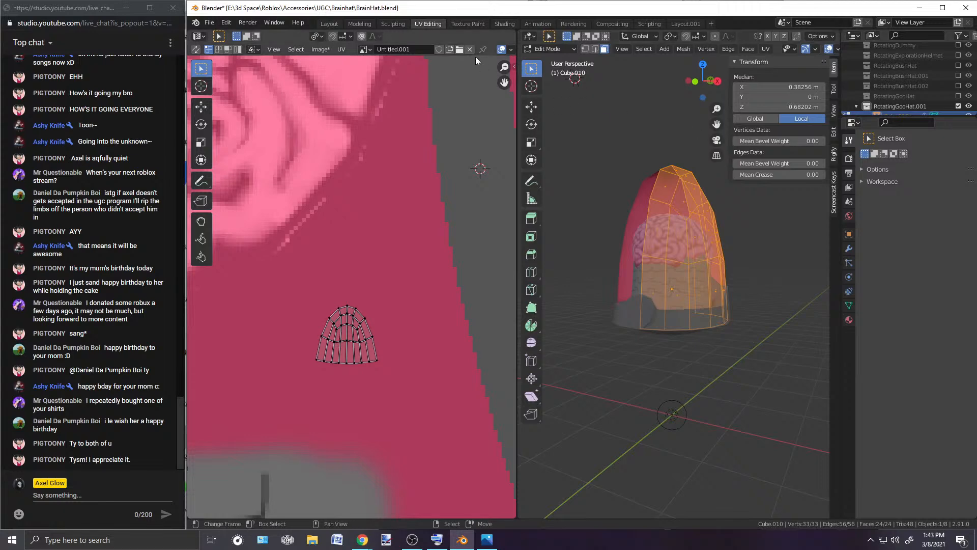
Step: Switch to the Texture Paint workspace and set the Fill brush colour to dark green
{"action": "left_click", "coordinate": [473, 24]}
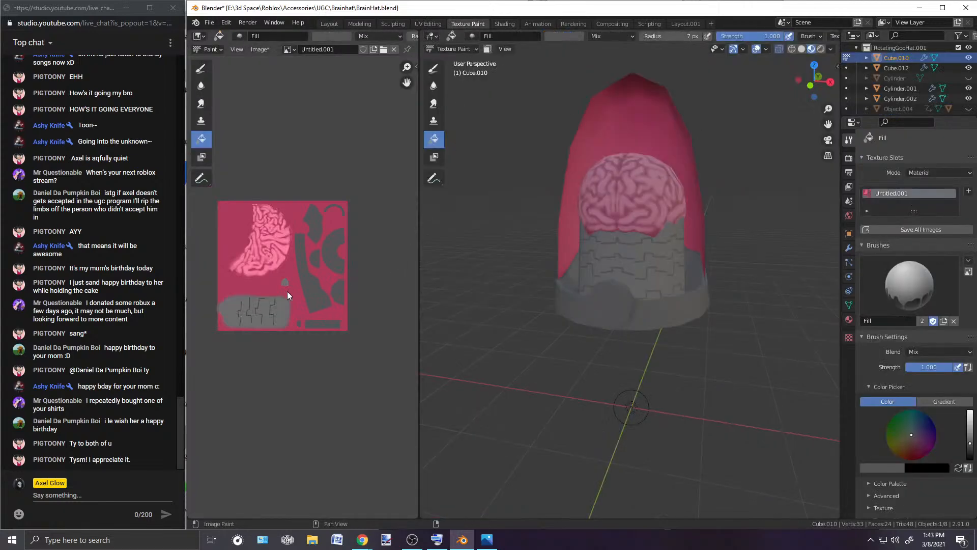
{"action": "scroll", "coordinate": [285, 285], "scroll_direction": "up", "scroll_amount": 8}
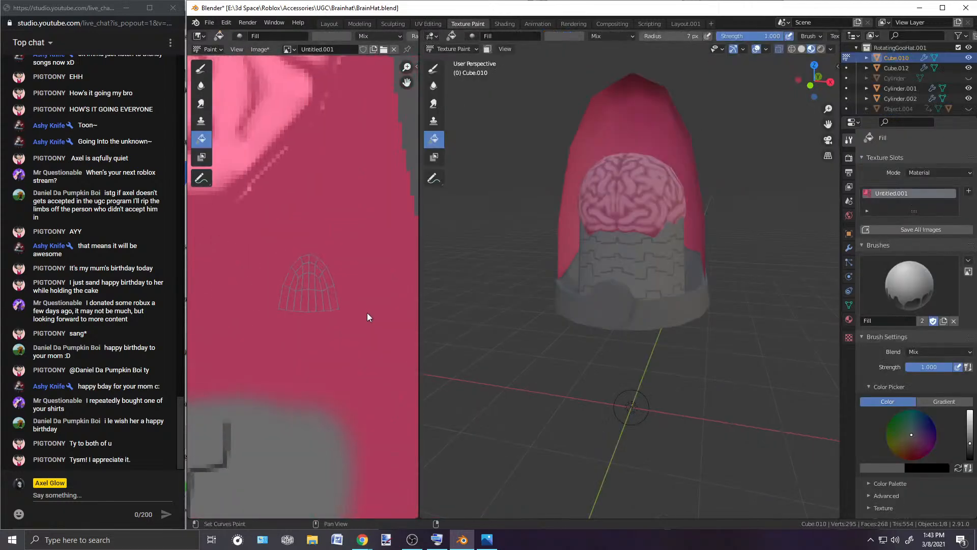
{"action": "scroll", "coordinate": [357, 304], "scroll_direction": "up", "scroll_amount": 4}
{"action": "left_click_drag", "start_coordinate": [915, 433], "coordinate": [889, 421]}
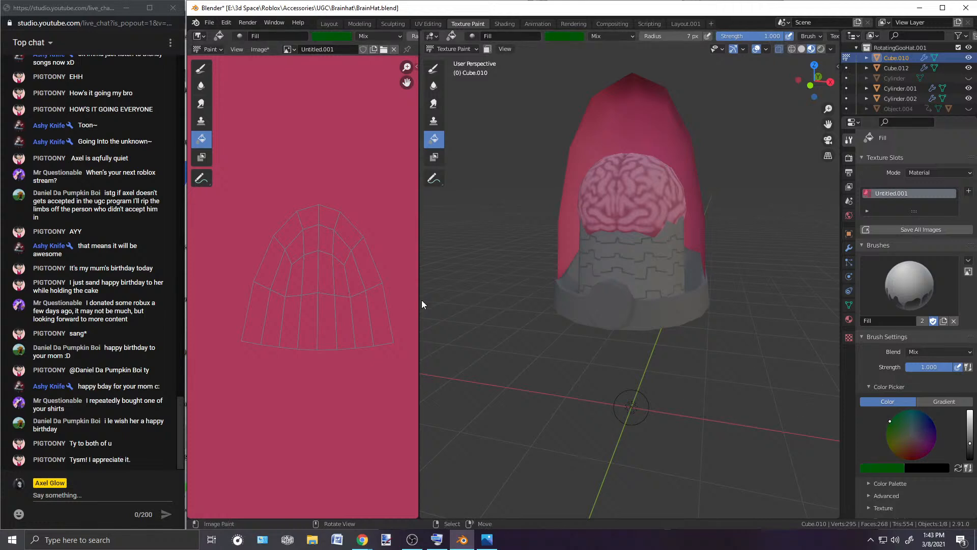
Step: Paint near-black strokes over the dome's UV island with the Draw brush
{"action": "left_click", "coordinate": [202, 69]}
{"action": "mouse_move", "coordinate": [305, 211]}
{"action": "left_mouse_down"}
{"action": "mouse_move", "coordinate": [358, 226]}
{"action": "mouse_move", "coordinate": [307, 293]}
{"action": "left_mouse_up"}
{"action": "left_click", "coordinate": [303, 367]}
{"action": "mouse_move", "coordinate": [303, 367]}
{"action": "left_mouse_down"}
{"action": "mouse_move", "coordinate": [319, 358]}
{"action": "mouse_move", "coordinate": [275, 346]}
{"action": "left_mouse_up"}
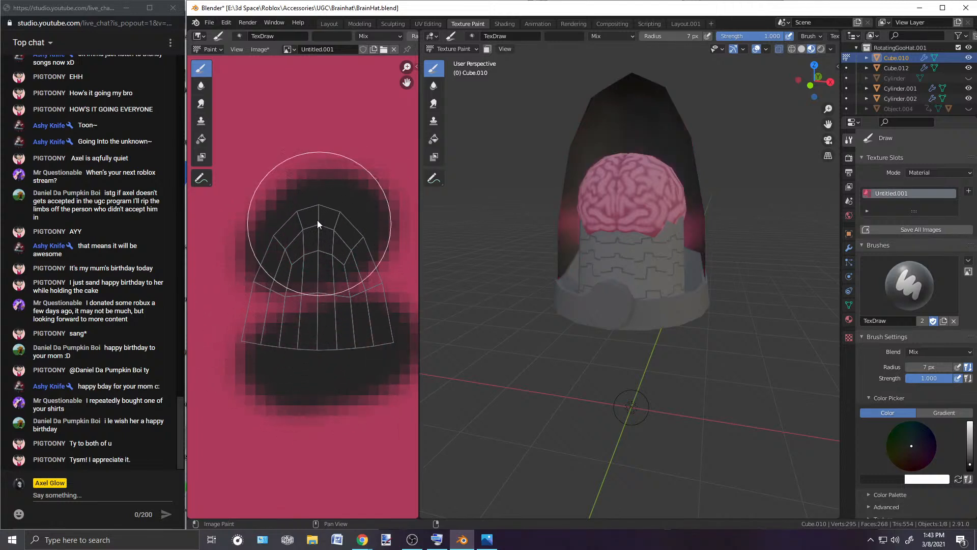
{"action": "middle_click_drag", "start_coordinate": [484, 265], "coordinate": [458, 263]}
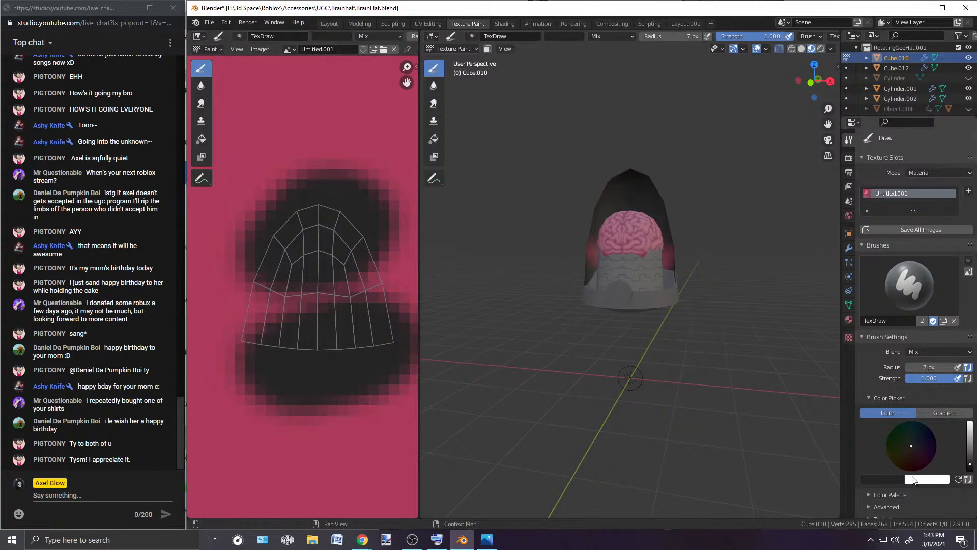
Step: Set the Draw brush to green (hue 0.329, saturation 1.000, value 0.307) and paint over the dome's entire UV island
{"action": "left_click", "coordinate": [889, 434]}
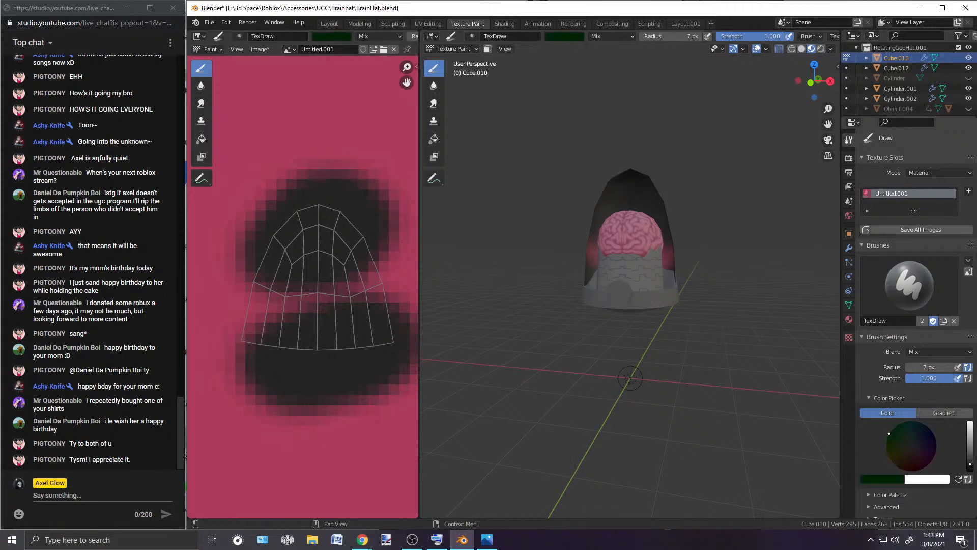
{"action": "mouse_move", "coordinate": [279, 220]}
{"action": "left_mouse_down"}
{"action": "mouse_move", "coordinate": [291, 233]}
{"action": "mouse_move", "coordinate": [316, 229]}
{"action": "left_mouse_up"}
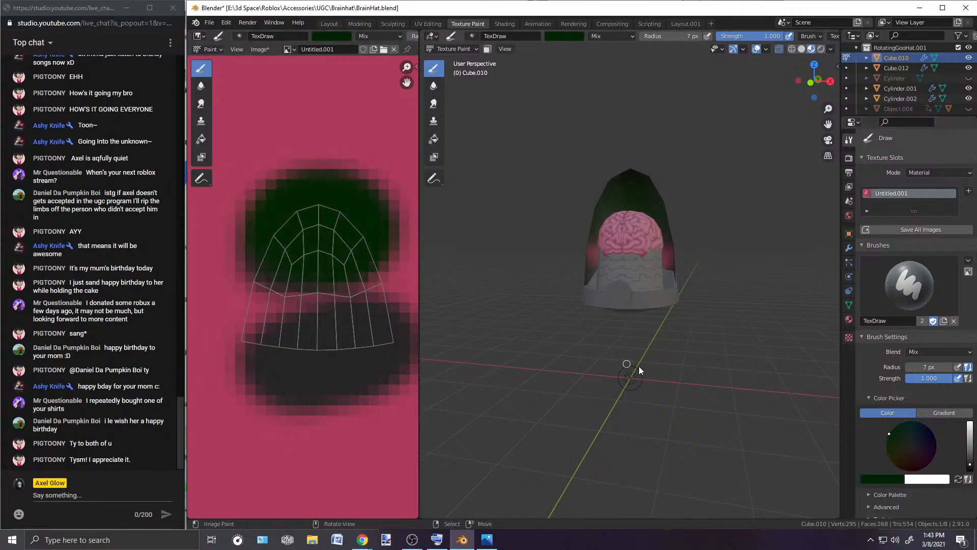
{"action": "left_click", "coordinate": [883, 479]}
{"action": "mouse_move", "coordinate": [895, 390]}
{"action": "left_mouse_down"}
{"action": "mouse_move", "coordinate": [896, 375]}
{"action": "mouse_move", "coordinate": [895, 395]}
{"action": "left_mouse_up"}
{"action": "mouse_move", "coordinate": [310, 224]}
{"action": "left_mouse_down"}
{"action": "mouse_move", "coordinate": [352, 224]}
{"action": "mouse_move", "coordinate": [291, 235]}
{"action": "mouse_move", "coordinate": [314, 255]}
{"action": "mouse_move", "coordinate": [309, 195]}
{"action": "mouse_move", "coordinate": [327, 244]}
{"action": "mouse_move", "coordinate": [291, 248]}
{"action": "left_mouse_up"}
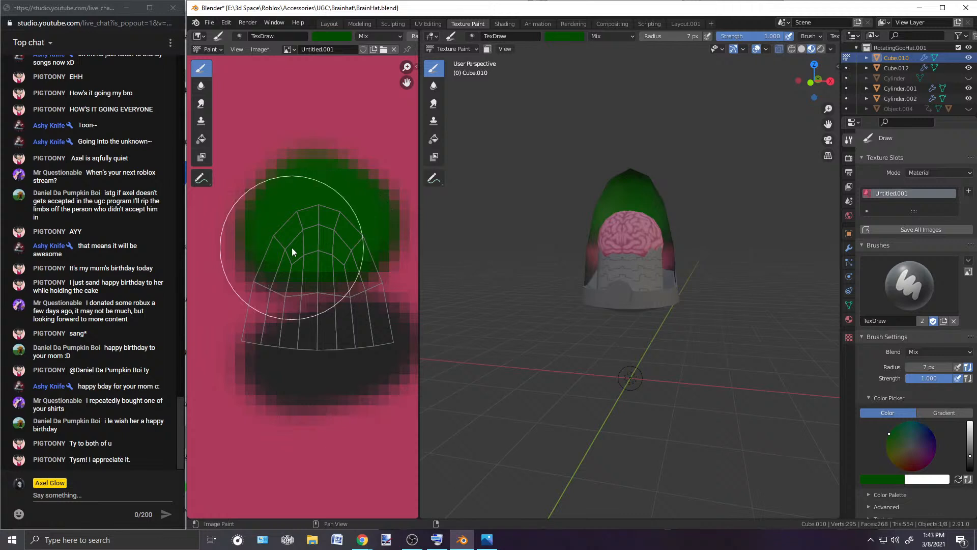
{"action": "scroll", "coordinate": [292, 248], "scroll_direction": "up", "scroll_amount": 1}
{"action": "left_click", "coordinate": [887, 477]}
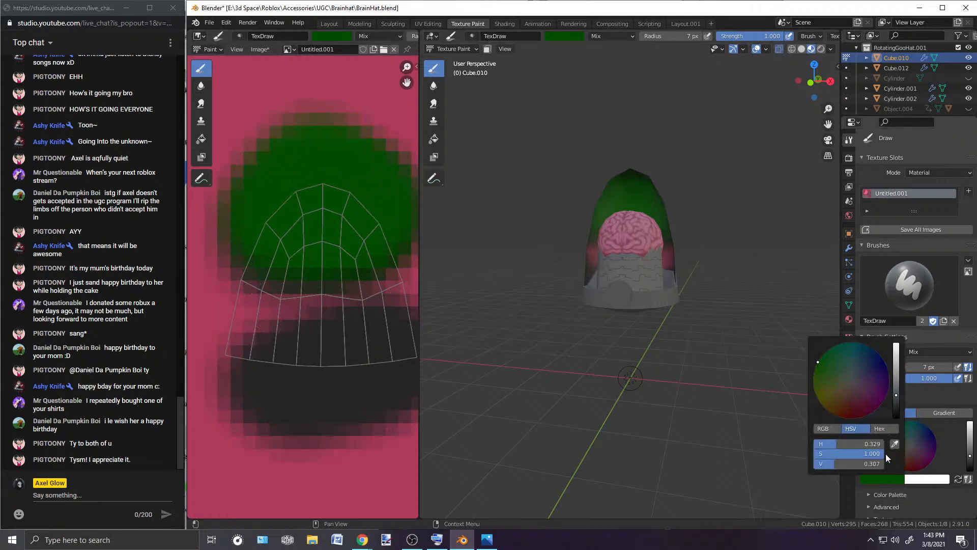
{"action": "mouse_move", "coordinate": [327, 240]}
{"action": "left_mouse_down"}
{"action": "mouse_move", "coordinate": [349, 328]}
{"action": "mouse_move", "coordinate": [316, 323]}
{"action": "mouse_move", "coordinate": [349, 375]}
{"action": "mouse_move", "coordinate": [377, 322]}
{"action": "mouse_move", "coordinate": [285, 346]}
{"action": "mouse_move", "coordinate": [224, 299]}
{"action": "left_mouse_up"}
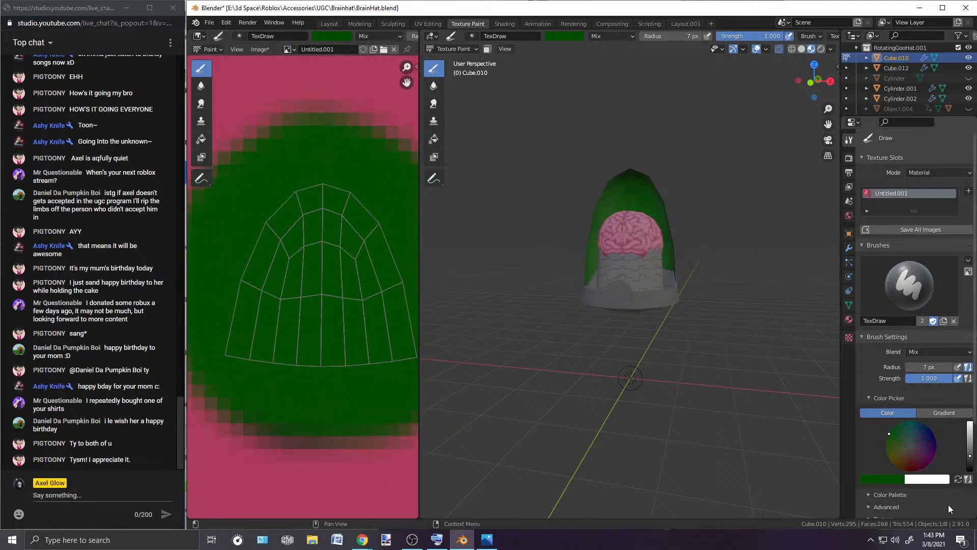
Step: Change the brush colour to light yellowish green and paint the lower part of the dome's UV island
{"action": "left_click", "coordinate": [895, 479]}
{"action": "left_click_drag", "start_coordinate": [870, 362], "coordinate": [823, 371]}
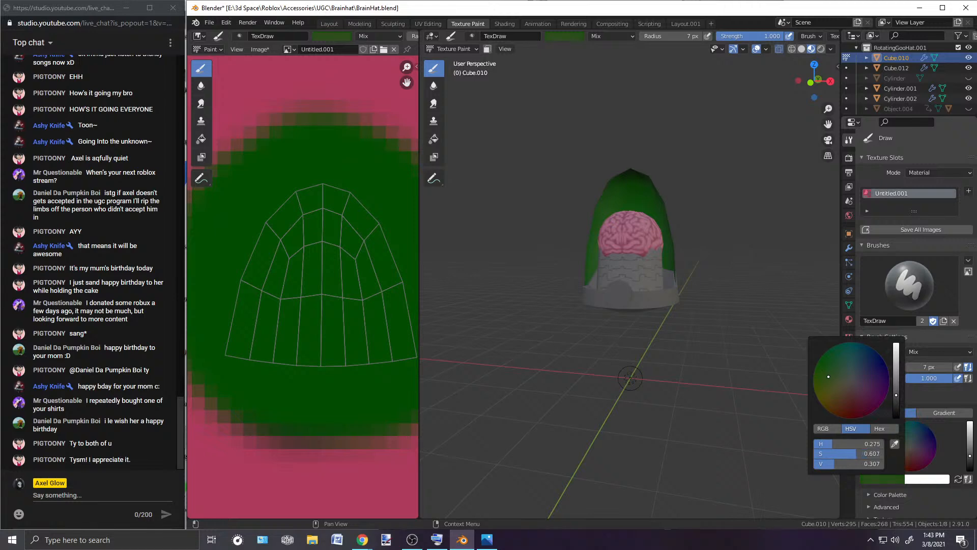
{"action": "left_click_drag", "start_coordinate": [970, 456], "coordinate": [970, 430]}
{"action": "mouse_move", "coordinate": [299, 368]}
{"action": "left_mouse_down"}
{"action": "mouse_move", "coordinate": [302, 374]}
{"action": "mouse_move", "coordinate": [226, 372]}
{"action": "mouse_move", "coordinate": [328, 363]}
{"action": "mouse_move", "coordinate": [285, 380]}
{"action": "mouse_move", "coordinate": [406, 382]}
{"action": "left_mouse_up"}
{"action": "scroll", "coordinate": [406, 382], "scroll_direction": "down", "scroll_amount": 2}
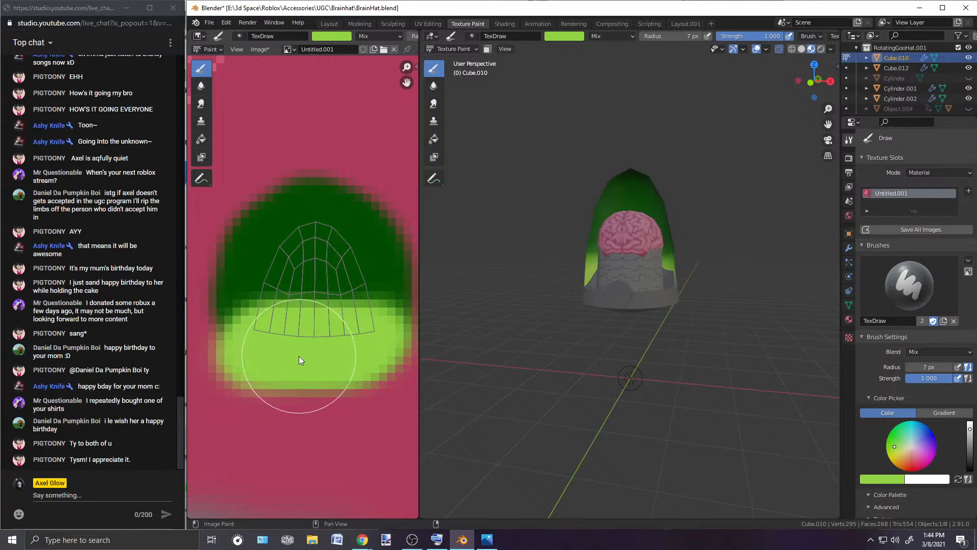
Step: Enlarge the brush radius to 12 px and blend the light green upward from the lower edge of the dome's UV island
{"action": "key", "text": "bracketright"}
{"action": "key", "text": "bracketright"}
{"action": "key", "text": "bracketright"}
{"action": "key", "text": "bracketright"}
{"action": "key", "text": "bracketright"}
{"action": "left_click", "coordinate": [320, 358]}
{"action": "left_click_drag", "start_coordinate": [321, 358], "coordinate": [304, 349]}
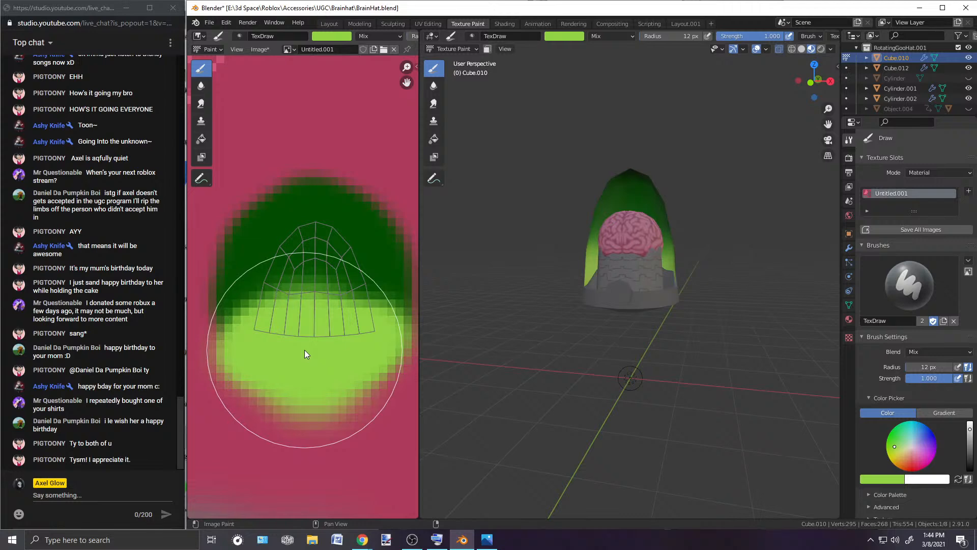
{"action": "left_click", "coordinate": [310, 339]}
Step: Widen the light green band across both sides of the dome island's lower half
{"action": "mouse_move", "coordinate": [626, 319]}
{"action": "middle_mouse_down"}
{"action": "mouse_move", "coordinate": [757, 322]}
{"action": "mouse_move", "coordinate": [563, 336]}
{"action": "mouse_move", "coordinate": [667, 337]}
{"action": "middle_mouse_up"}
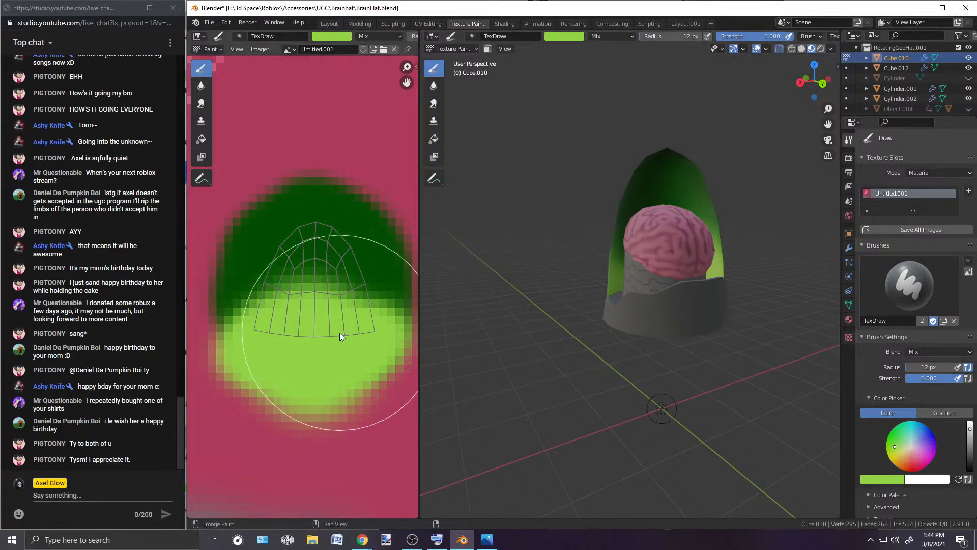
{"action": "left_click", "coordinate": [387, 355]}
{"action": "left_click", "coordinate": [385, 339]}
{"action": "mouse_move", "coordinate": [385, 342]}
{"action": "left_mouse_down"}
{"action": "mouse_move", "coordinate": [211, 344]}
{"action": "mouse_move", "coordinate": [224, 340]}
{"action": "left_mouse_up"}
Step: Examine the dome's green gradient on the hat from several angles and check the overall layout of the painted texture
{"action": "mouse_move", "coordinate": [528, 328]}
{"action": "middle_mouse_down"}
{"action": "mouse_move", "coordinate": [734, 327]}
{"action": "mouse_move", "coordinate": [579, 319]}
{"action": "mouse_move", "coordinate": [687, 308]}
{"action": "mouse_move", "coordinate": [587, 310]}
{"action": "mouse_move", "coordinate": [562, 291]}
{"action": "middle_mouse_up"}
{"action": "scroll", "coordinate": [664, 307], "scroll_direction": "down", "scroll_amount": 3}
{"action": "scroll", "coordinate": [686, 308], "scroll_direction": "down", "scroll_amount": 5}
{"action": "scroll", "coordinate": [574, 286], "scroll_direction": "up", "scroll_amount": 6}
{"action": "middle_click_drag", "start_coordinate": [756, 288], "coordinate": [632, 303]}
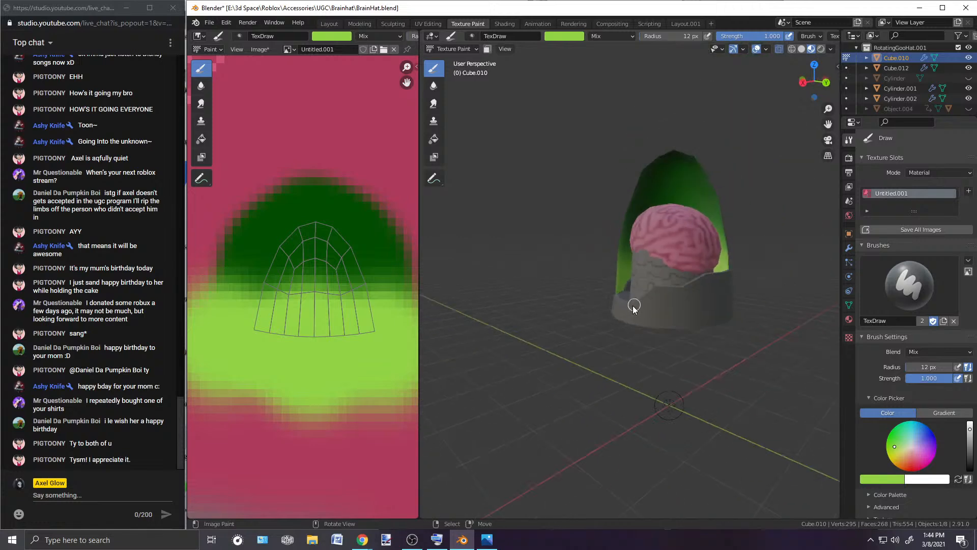
{"action": "scroll", "coordinate": [633, 313], "scroll_direction": "down", "scroll_amount": 4}
{"action": "scroll", "coordinate": [635, 324], "scroll_direction": "up", "scroll_amount": 3}
{"action": "scroll", "coordinate": [635, 322], "scroll_direction": "up", "scroll_amount": 2}
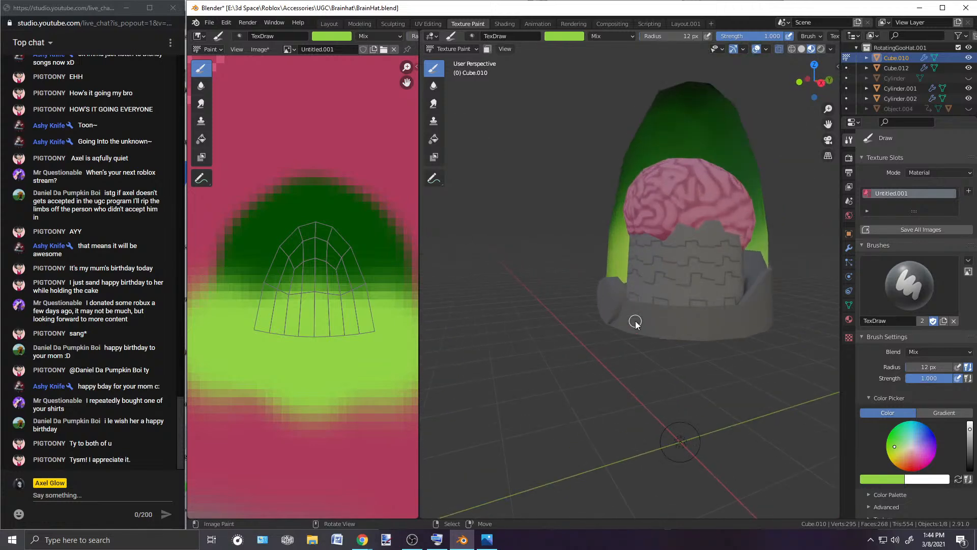
{"action": "middle_click_drag", "start_coordinate": [635, 321], "coordinate": [658, 360]}
{"action": "scroll", "coordinate": [667, 365], "scroll_direction": "up", "scroll_amount": 2}
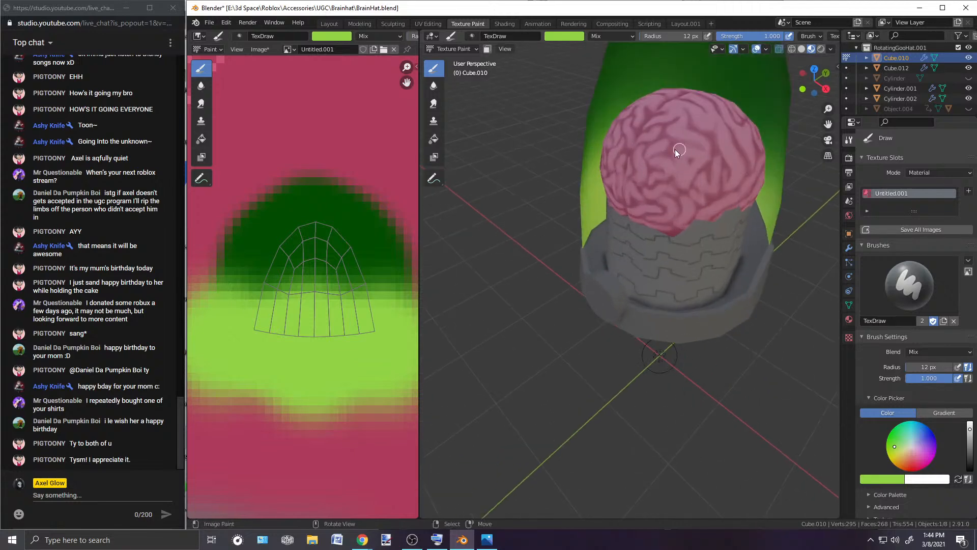
{"action": "scroll", "coordinate": [704, 180], "scroll_direction": "down", "scroll_amount": 2}
{"action": "middle_click_drag", "start_coordinate": [695, 336], "coordinate": [540, 318]}
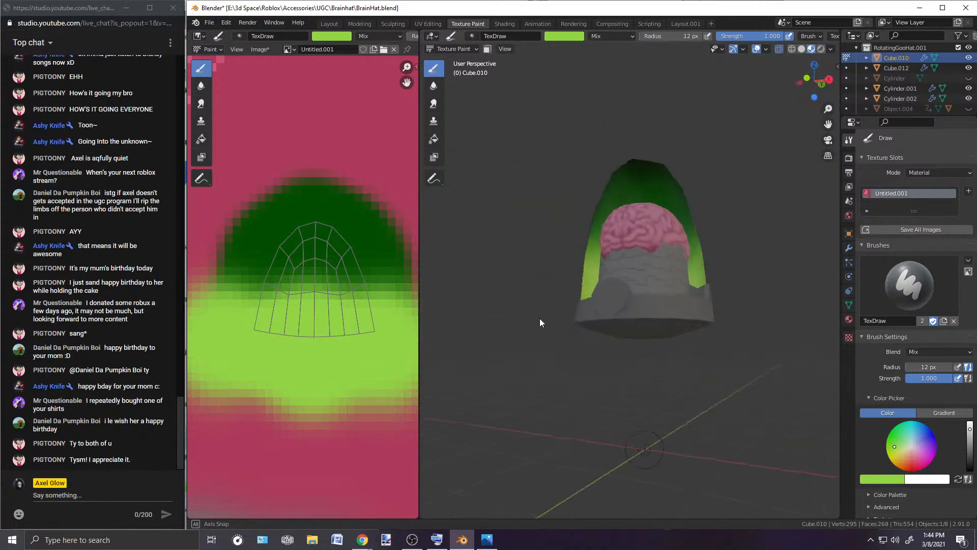
{"action": "scroll", "coordinate": [537, 315], "scroll_direction": "up", "scroll_amount": 3}
{"action": "scroll", "coordinate": [321, 309], "scroll_direction": "down", "scroll_amount": 7}
{"action": "scroll", "coordinate": [314, 312], "scroll_direction": "down", "scroll_amount": 4}
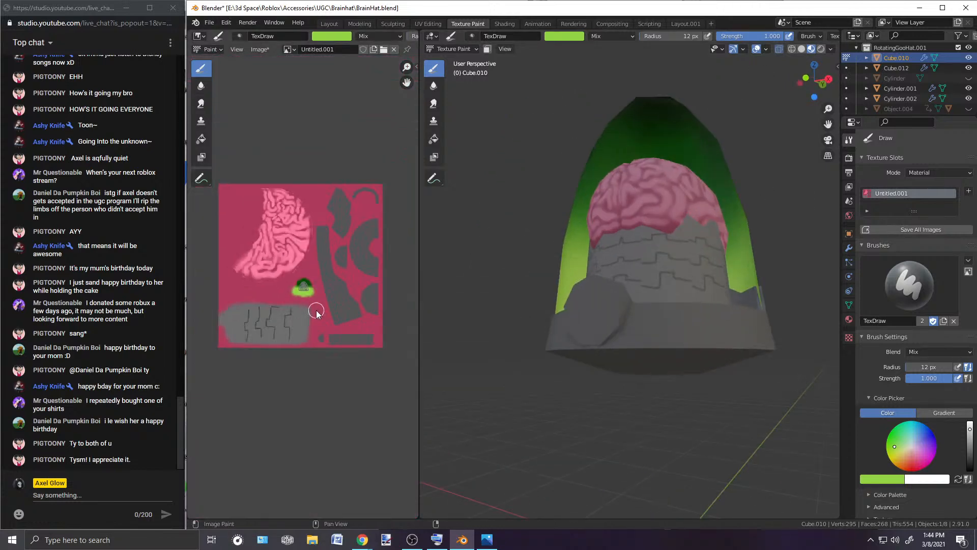
{"action": "scroll", "coordinate": [649, 292], "scroll_direction": "up", "scroll_amount": 2}
{"action": "scroll", "coordinate": [630, 316], "scroll_direction": "down", "scroll_amount": 4}
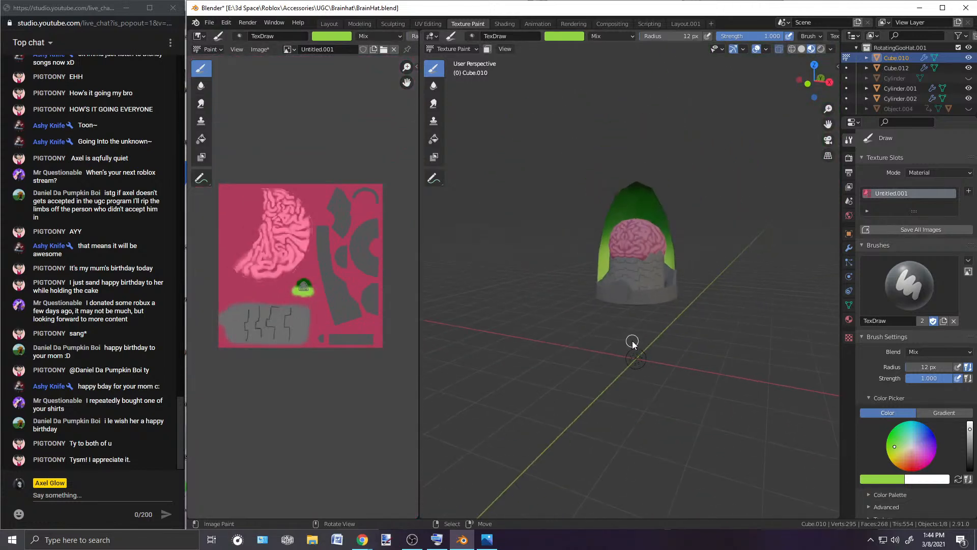
{"action": "scroll", "coordinate": [634, 341], "scroll_direction": "up", "scroll_amount": 2}
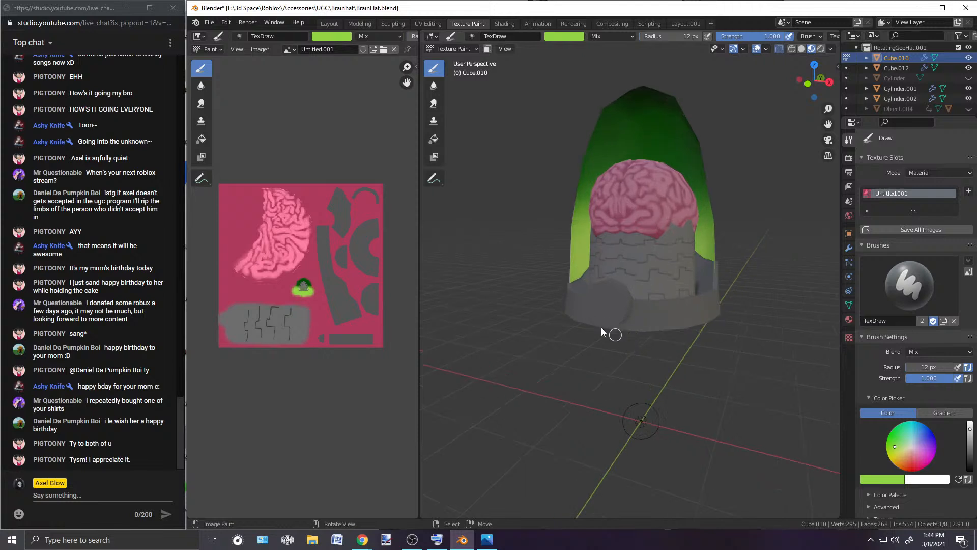
Step: Save the BrainHat.blend project, then save the painted texture as a PNG in the Brainhat folder, adding "more" to the BrainTexture name
{"action": "left_click", "coordinate": [209, 22]}
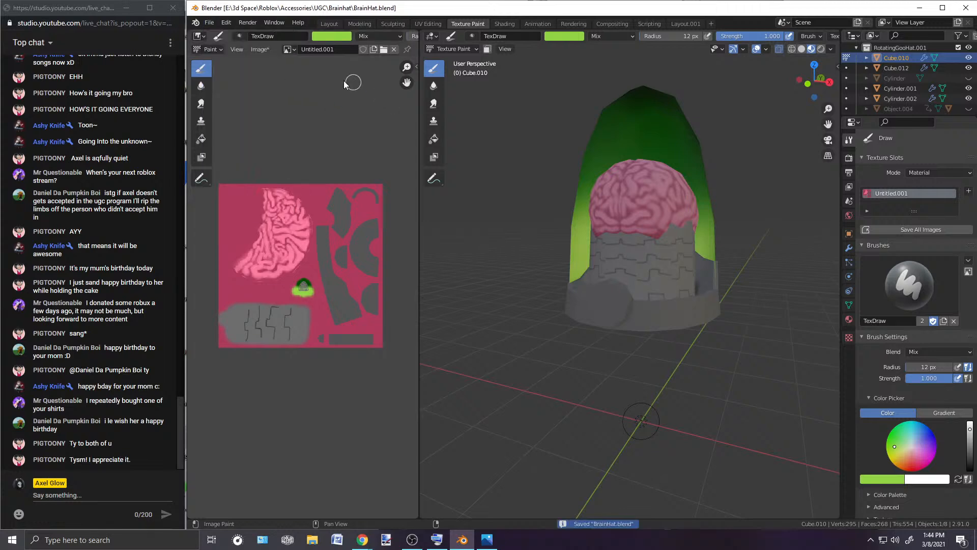
{"action": "left_click", "coordinate": [259, 49]}
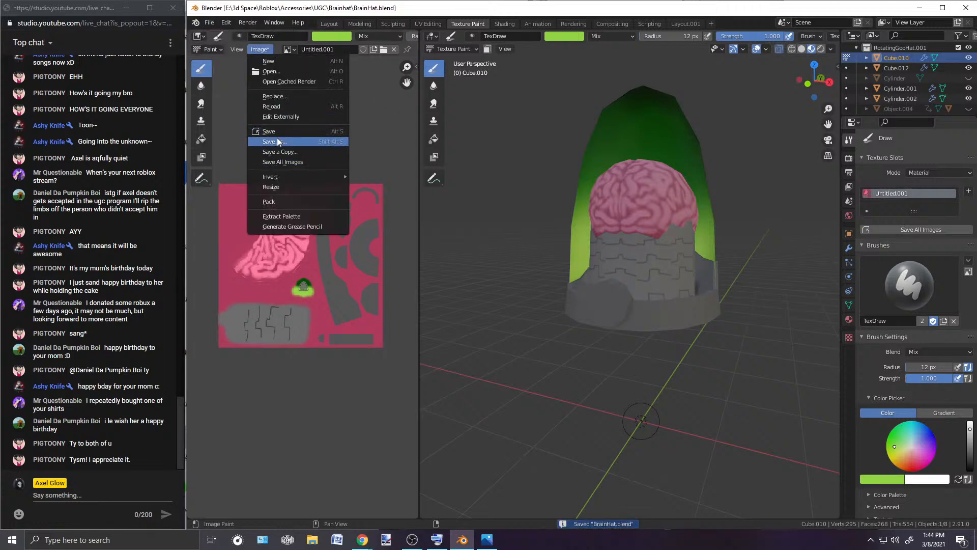
{"action": "left_click", "coordinate": [276, 140]}
{"action": "left_click", "coordinate": [347, 429]}
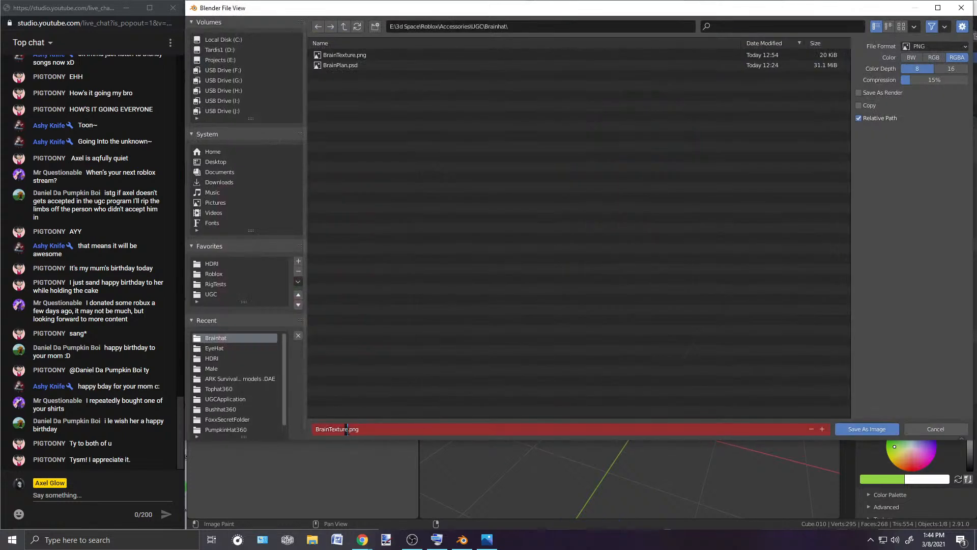
{"action": "left_click_drag", "start_coordinate": [347, 429], "coordinate": [315, 429]}
{"action": "left_click", "coordinate": [348, 429]}
{"action": "type", "text": "more"}
{"action": "left_click", "coordinate": [878, 428]}
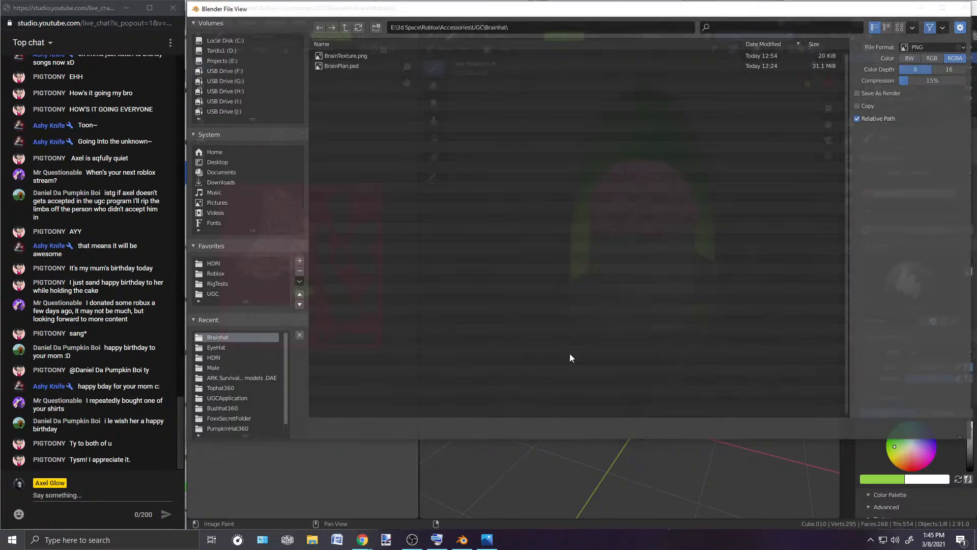
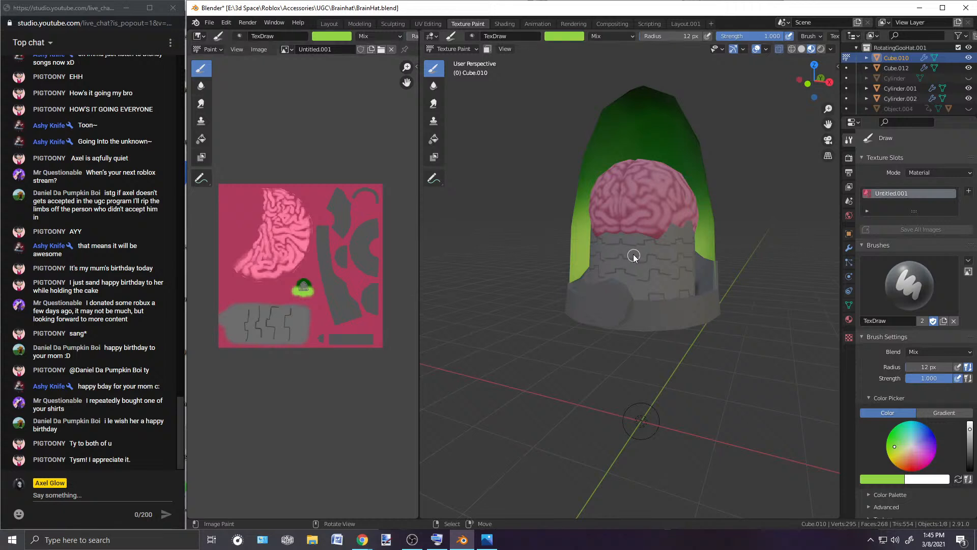
Step: Change the brush colour to black for shading the grey column beneath the brain
{"action": "mouse_move", "coordinate": [619, 248]}
{"action": "middle_mouse_down"}
{"action": "mouse_move", "coordinate": [532, 238]}
{"action": "mouse_move", "coordinate": [636, 243]}
{"action": "mouse_move", "coordinate": [631, 237]}
{"action": "mouse_move", "coordinate": [596, 225]}
{"action": "mouse_move", "coordinate": [626, 278]}
{"action": "mouse_move", "coordinate": [647, 343]}
{"action": "middle_mouse_up"}
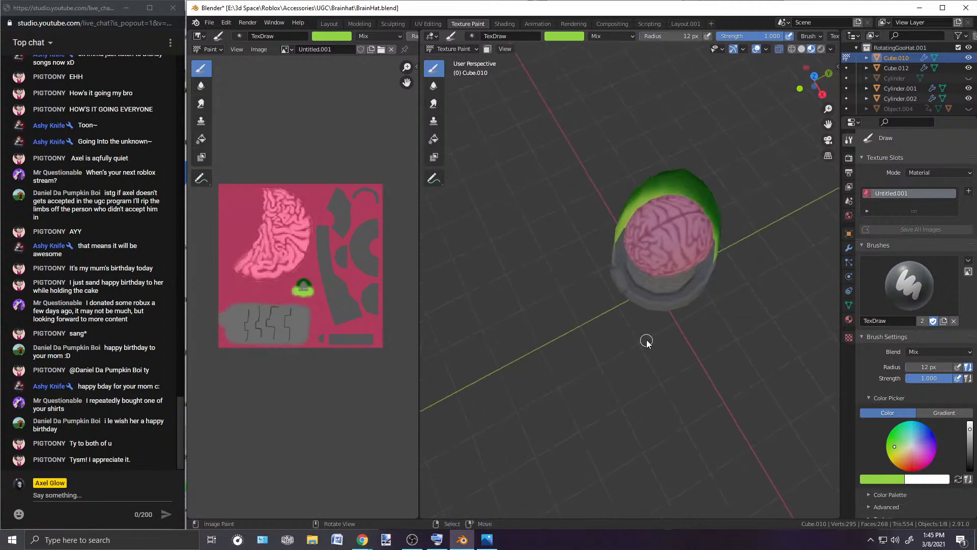
{"action": "mouse_move", "coordinate": [665, 311]}
{"action": "middle_mouse_down"}
{"action": "mouse_move", "coordinate": [628, 285]}
{"action": "mouse_move", "coordinate": [627, 322]}
{"action": "mouse_move", "coordinate": [643, 329]}
{"action": "mouse_move", "coordinate": [679, 277]}
{"action": "mouse_move", "coordinate": [602, 323]}
{"action": "mouse_move", "coordinate": [706, 316]}
{"action": "mouse_move", "coordinate": [637, 210]}
{"action": "mouse_move", "coordinate": [493, 264]}
{"action": "mouse_move", "coordinate": [708, 283]}
{"action": "mouse_move", "coordinate": [667, 263]}
{"action": "mouse_move", "coordinate": [612, 260]}
{"action": "mouse_move", "coordinate": [609, 240]}
{"action": "mouse_move", "coordinate": [723, 227]}
{"action": "mouse_move", "coordinate": [649, 262]}
{"action": "mouse_move", "coordinate": [713, 235]}
{"action": "mouse_move", "coordinate": [598, 225]}
{"action": "middle_mouse_up"}
{"action": "scroll", "coordinate": [598, 224], "scroll_direction": "up", "scroll_amount": 3}
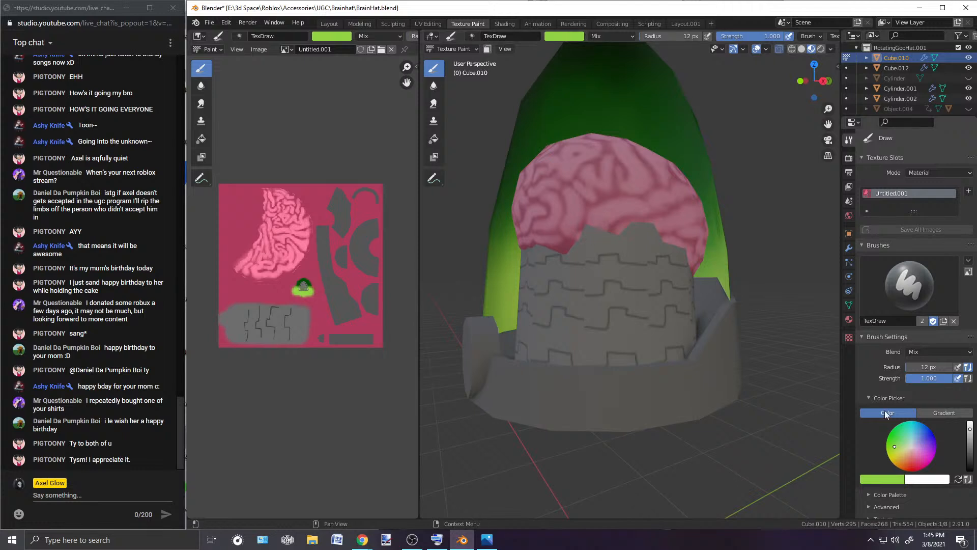
{"action": "left_click_drag", "start_coordinate": [969, 429], "coordinate": [970, 469]}
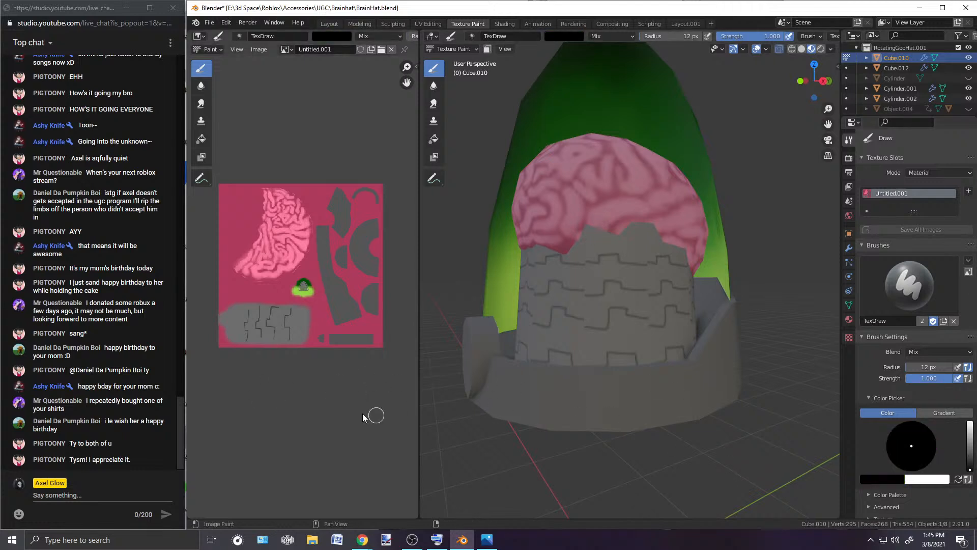
{"action": "left_click_drag", "start_coordinate": [226, 323], "coordinate": [315, 323]}
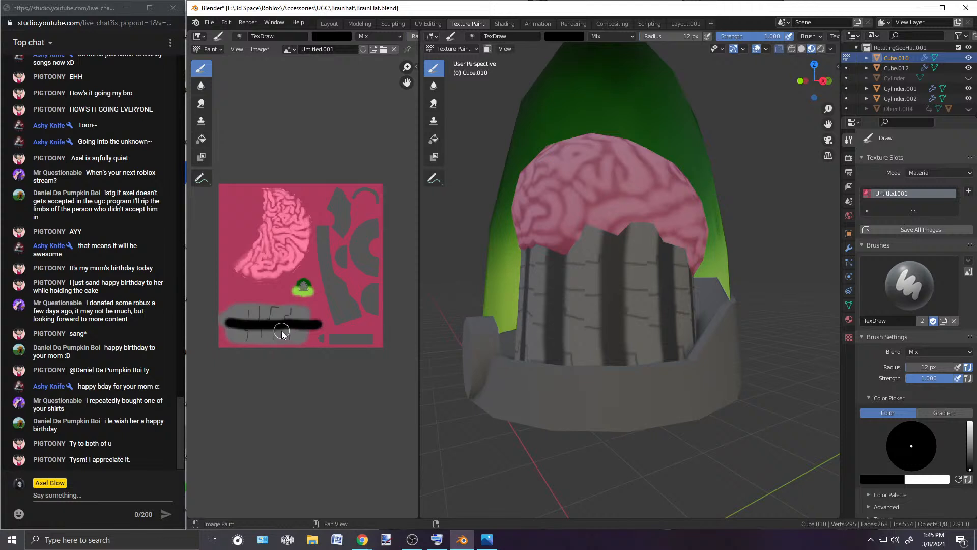
{"action": "key", "text": "ctrl+z"}
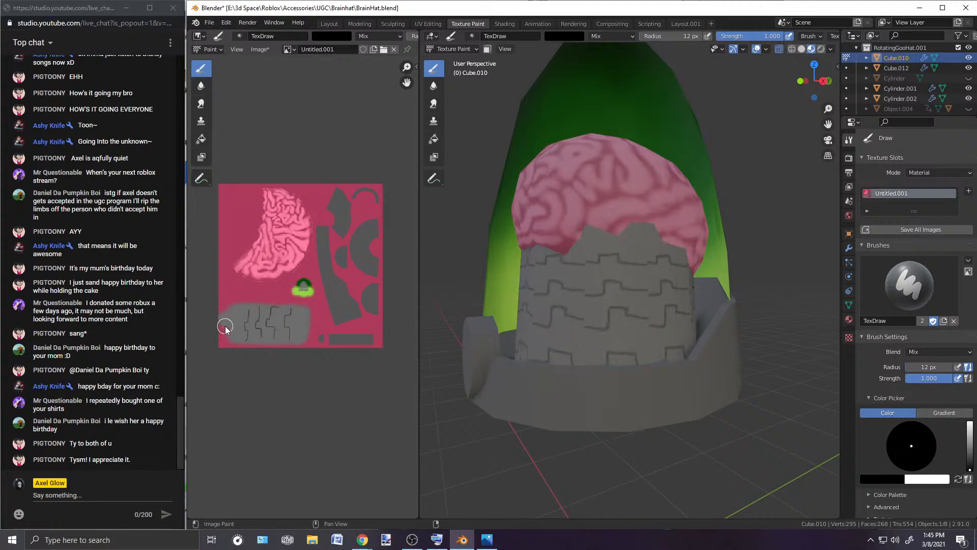
{"action": "left_click_drag", "start_coordinate": [229, 327], "coordinate": [306, 328]}
{"action": "key", "text": "ctrl+z"}
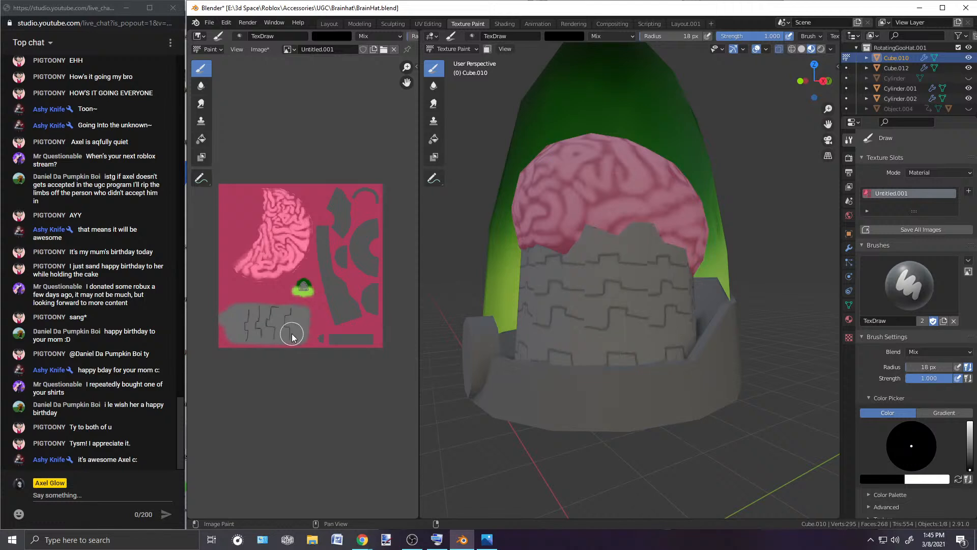
Step: Set the brush strength to 0.147 with a 20 px radius and shade the lower end of the column's UV island soft black
{"action": "left_click_drag", "start_coordinate": [929, 378], "coordinate": [909, 378]}
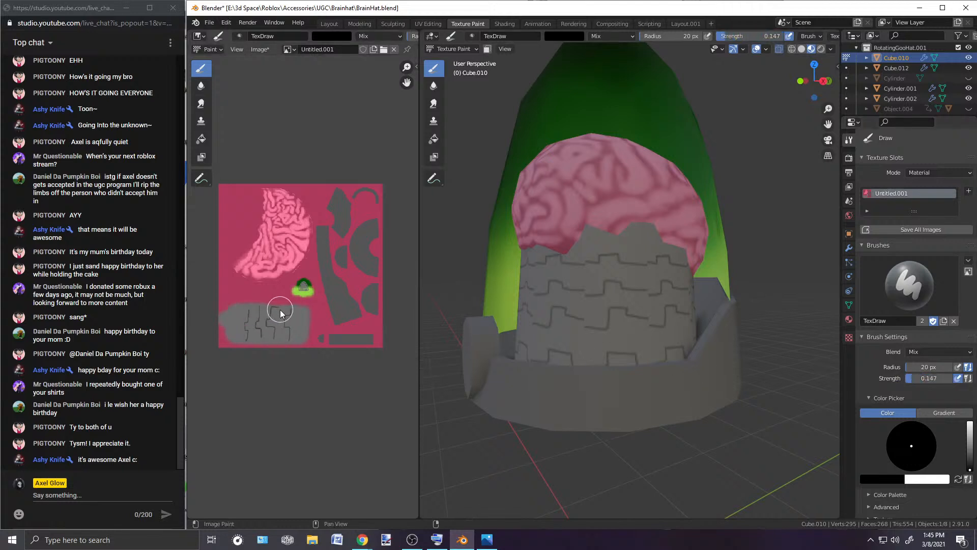
{"action": "mouse_move", "coordinate": [302, 336]}
{"action": "left_mouse_down"}
{"action": "mouse_move", "coordinate": [280, 316]}
{"action": "mouse_move", "coordinate": [273, 338]}
{"action": "mouse_move", "coordinate": [264, 329]}
{"action": "mouse_move", "coordinate": [306, 327]}
{"action": "mouse_move", "coordinate": [301, 319]}
{"action": "mouse_move", "coordinate": [277, 334]}
{"action": "mouse_move", "coordinate": [264, 320]}
{"action": "mouse_move", "coordinate": [253, 331]}
{"action": "mouse_move", "coordinate": [288, 332]}
{"action": "mouse_move", "coordinate": [285, 321]}
{"action": "mouse_move", "coordinate": [277, 333]}
{"action": "mouse_move", "coordinate": [295, 316]}
{"action": "mouse_move", "coordinate": [271, 333]}
{"action": "left_mouse_up"}
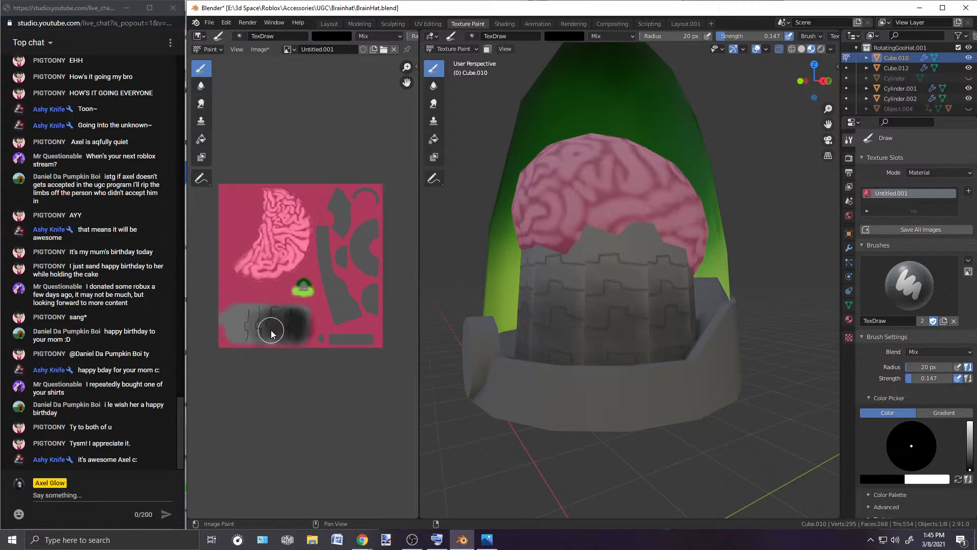
{"action": "mouse_move", "coordinate": [553, 319]}
{"action": "middle_mouse_down"}
{"action": "mouse_move", "coordinate": [571, 336]}
{"action": "mouse_move", "coordinate": [663, 336]}
{"action": "mouse_move", "coordinate": [630, 342]}
{"action": "mouse_move", "coordinate": [639, 382]}
{"action": "mouse_move", "coordinate": [680, 325]}
{"action": "mouse_move", "coordinate": [661, 333]}
{"action": "mouse_move", "coordinate": [677, 341]}
{"action": "middle_mouse_up"}
{"action": "mouse_move", "coordinate": [301, 321]}
{"action": "left_mouse_down"}
{"action": "mouse_move", "coordinate": [282, 335]}
{"action": "mouse_move", "coordinate": [296, 341]}
{"action": "mouse_move", "coordinate": [302, 320]}
{"action": "mouse_move", "coordinate": [274, 356]}
{"action": "left_mouse_up"}
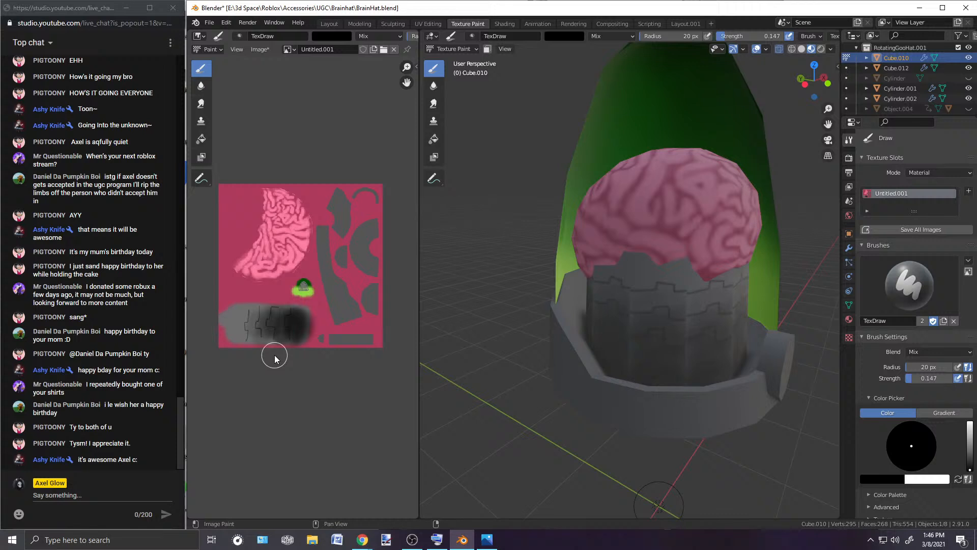
{"action": "scroll", "coordinate": [300, 330], "scroll_direction": "up", "scroll_amount": 3}
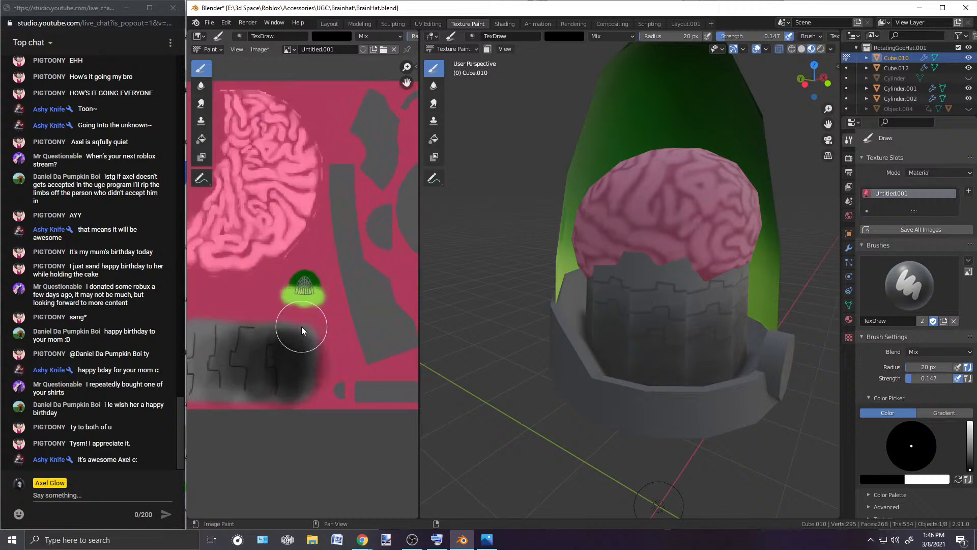
{"action": "middle_click_drag", "start_coordinate": [288, 359], "coordinate": [355, 337]}
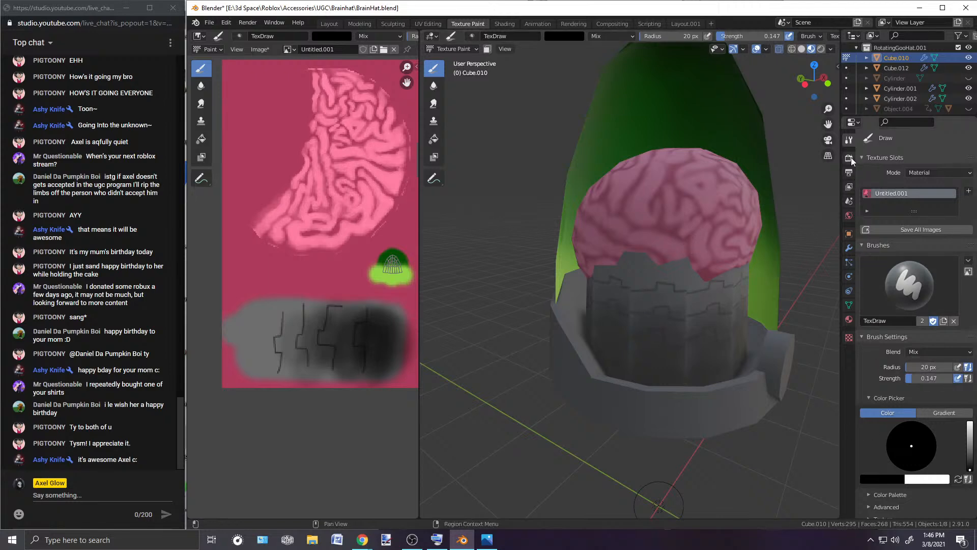
{"action": "left_click", "coordinate": [849, 249]}
{"action": "left_click", "coordinate": [956, 226]}
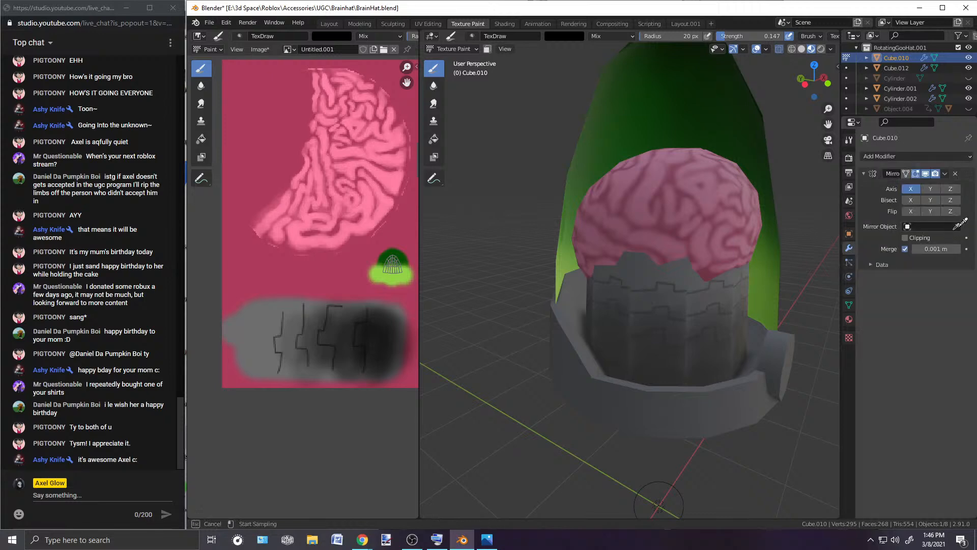
{"action": "left_click", "coordinate": [393, 278]}
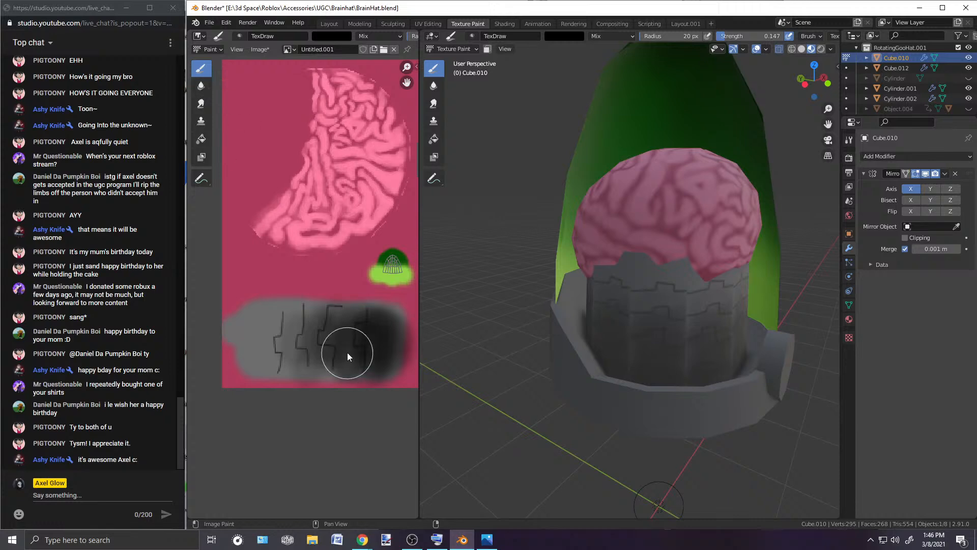
Step: Reduce the brush radius to 2 px and sample the texture's dark pink background as the brush colour
{"action": "scroll", "coordinate": [334, 351], "scroll_direction": "up", "scroll_amount": 4}
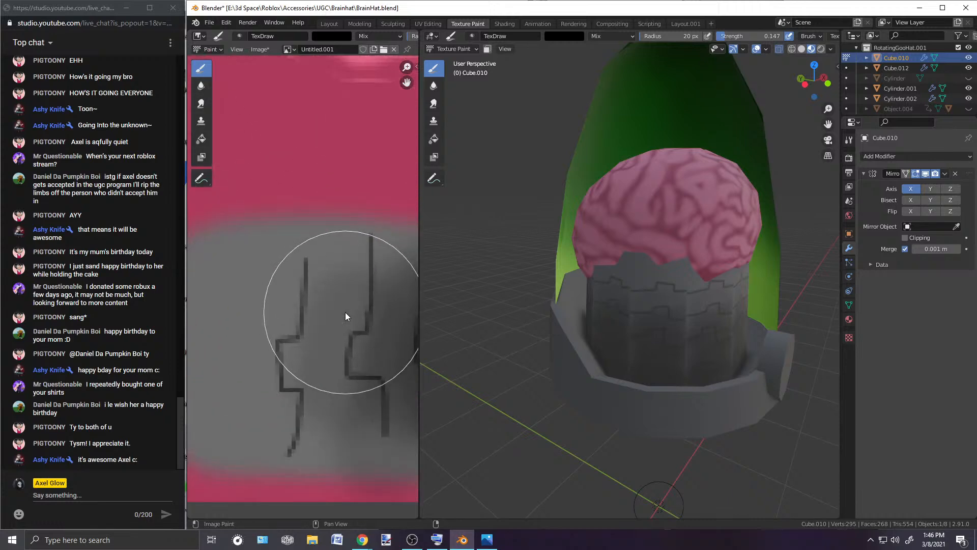
{"action": "key", "text": "f"}
{"action": "left_click", "coordinate": [328, 342]}
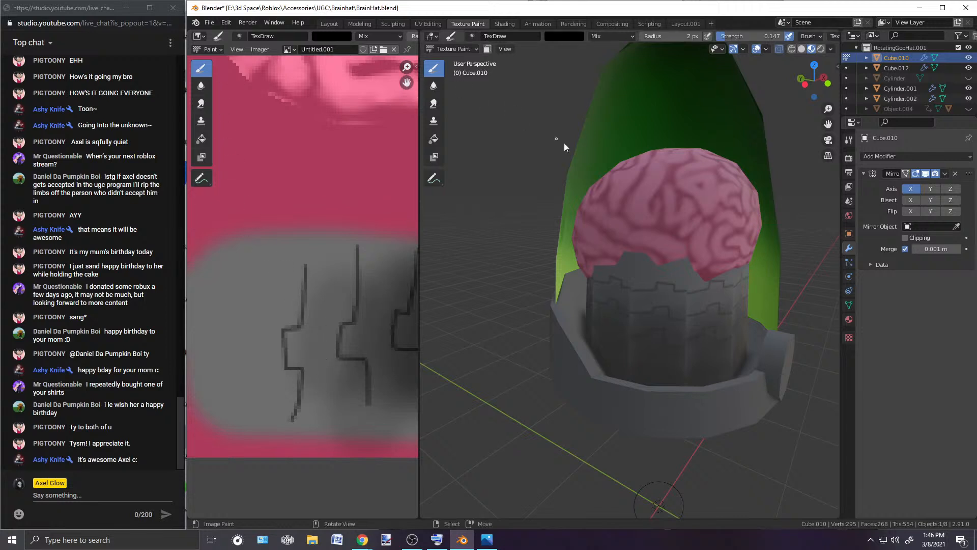
{"action": "left_click", "coordinate": [847, 140]}
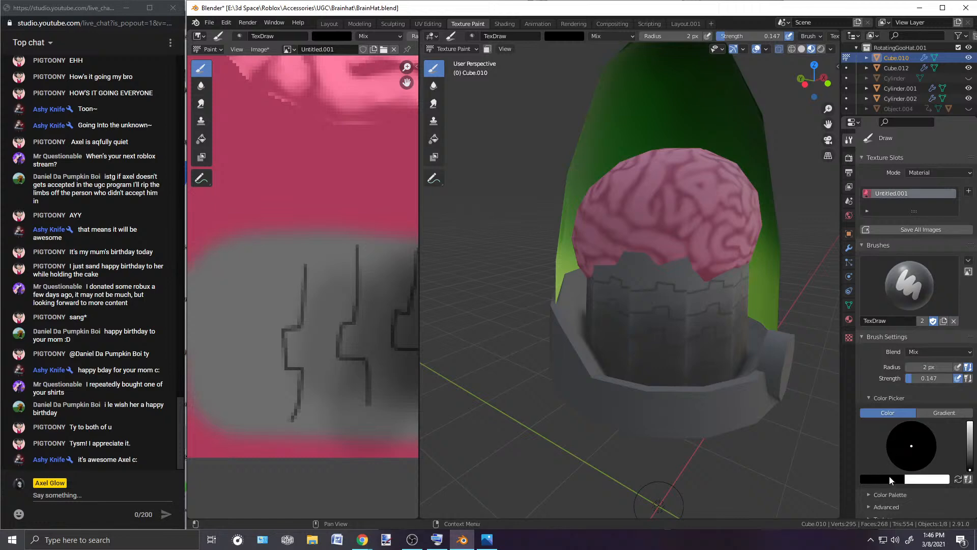
{"action": "key", "text": "e"}
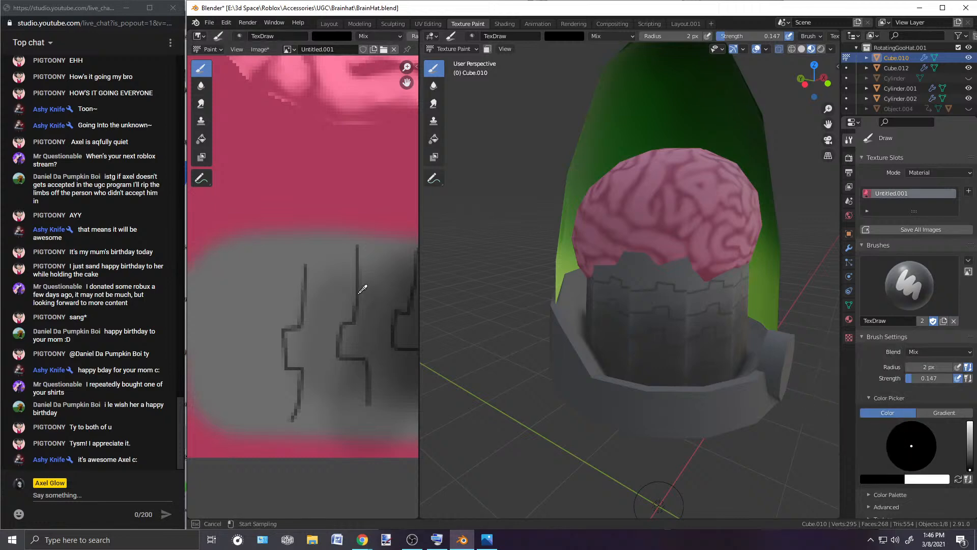
{"action": "left_click", "coordinate": [382, 214]}
Step: Sample the light green at the lower edge of the dome's painted island as the brush colour
{"action": "scroll", "coordinate": [381, 210], "scroll_direction": "down", "scroll_amount": 1}
{"action": "middle_click_drag", "start_coordinate": [392, 244], "coordinate": [205, 252]}
{"action": "left_click", "coordinate": [884, 478]}
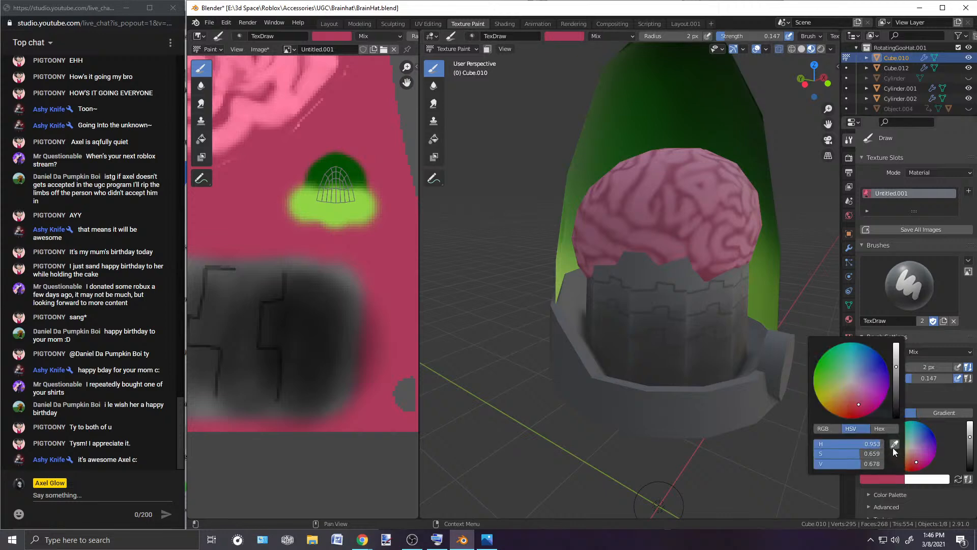
{"action": "left_click", "coordinate": [894, 445]}
{"action": "left_click", "coordinate": [348, 209]}
Step: Sample the dark green from the upper part of the dome's painted island as the brush colour
{"action": "middle_click_drag", "start_coordinate": [306, 366], "coordinate": [410, 338]}
{"action": "mouse_move", "coordinate": [280, 317]}
{"action": "middle_mouse_down"}
{"action": "mouse_move", "coordinate": [361, 317]}
{"action": "mouse_move", "coordinate": [298, 336]}
{"action": "middle_mouse_up"}
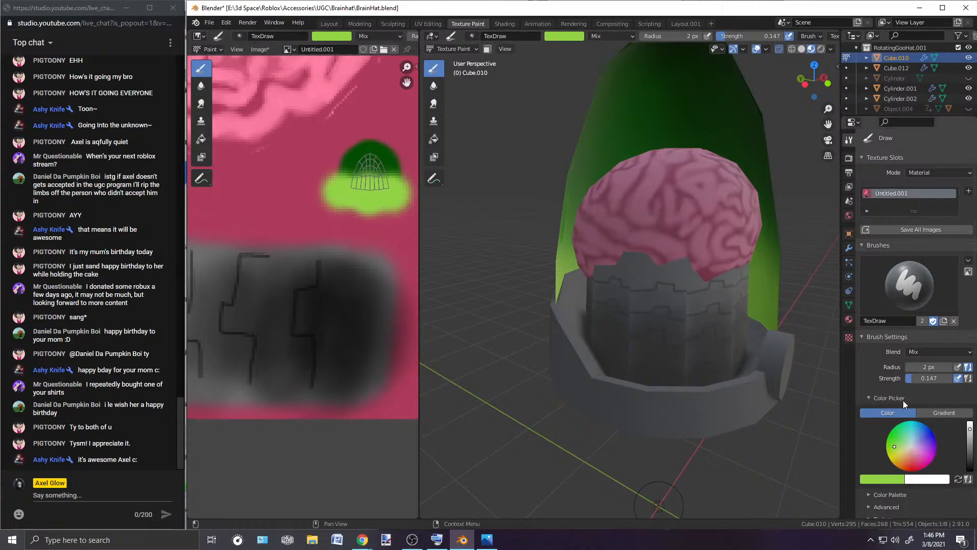
{"action": "left_click", "coordinate": [891, 481]}
{"action": "left_click", "coordinate": [896, 450]}
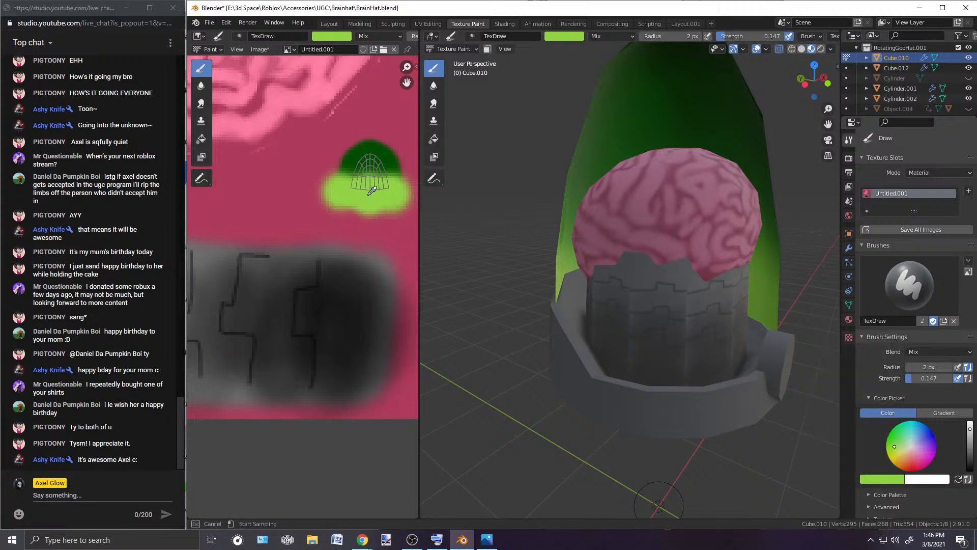
{"action": "left_click", "coordinate": [385, 150]}
Step: Set the brush radius to 3 px and dab faint dark green between the first and second groove lines of the column's UV island
{"action": "mouse_move", "coordinate": [275, 321]}
{"action": "middle_mouse_down"}
{"action": "mouse_move", "coordinate": [406, 328]}
{"action": "mouse_move", "coordinate": [305, 324]}
{"action": "mouse_move", "coordinate": [299, 332]}
{"action": "middle_mouse_up"}
{"action": "middle_click_drag", "start_coordinate": [509, 325], "coordinate": [548, 316]}
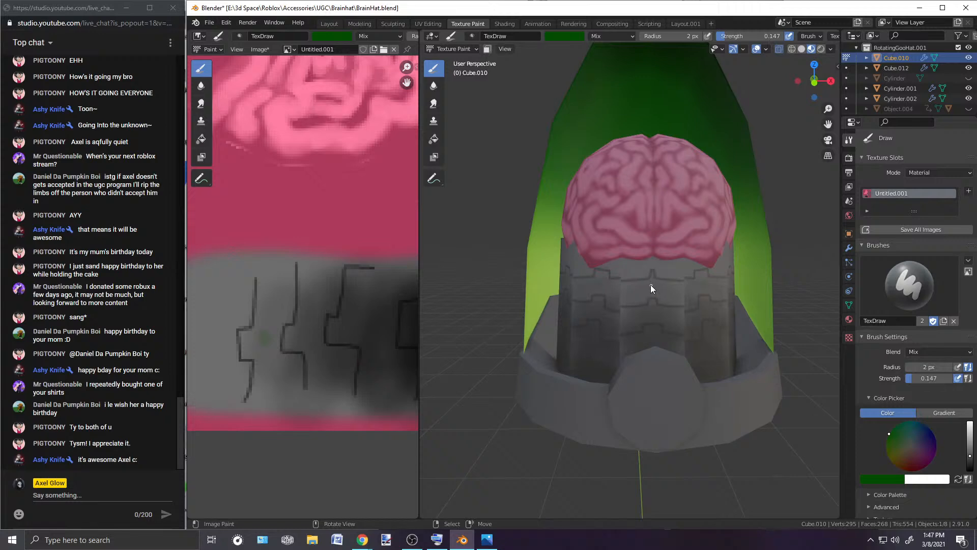
{"action": "scroll", "coordinate": [651, 286], "scroll_direction": "up", "scroll_amount": 5}
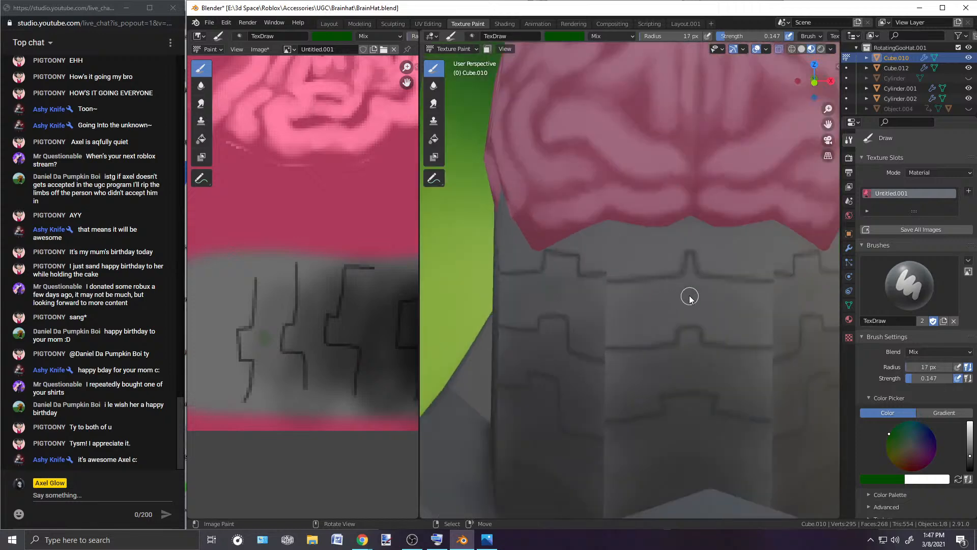
{"action": "key", "text": "bracketright"}
{"action": "key", "text": "bracketright"}
{"action": "key", "text": "bracketright"}
{"action": "key", "text": "bracketright"}
{"action": "key", "text": "bracketright"}
{"action": "key", "text": "bracketleft"}
{"action": "key", "text": "bracketleft"}
{"action": "key", "text": "bracketleft"}
{"action": "key", "text": "bracketleft"}
{"action": "key", "text": "bracketleft"}
{"action": "key", "text": "bracketleft"}
{"action": "key", "text": "bracketleft"}
{"action": "key", "text": "bracketleft"}
{"action": "key", "text": "bracketleft"}
{"action": "key", "text": "bracketleft"}
{"action": "key", "text": "bracketleft"}
{"action": "key", "text": "bracketleft"}
{"action": "key", "text": "bracketleft"}
{"action": "key", "text": "bracketleft"}
{"action": "key", "text": "bracketleft"}
{"action": "key", "text": "bracketleft"}
{"action": "key", "text": "bracketleft"}
{"action": "key", "text": "bracketleft"}
{"action": "key", "text": "bracketleft"}
{"action": "key", "text": "bracketleft"}
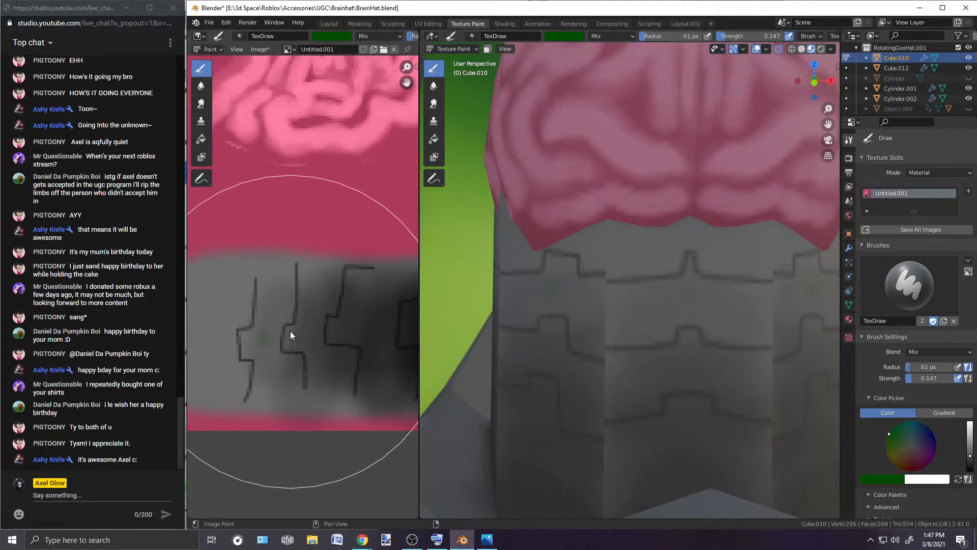
{"action": "key", "text": "bracketleft"}
{"action": "mouse_move", "coordinate": [260, 339]}
{"action": "left_mouse_down"}
{"action": "mouse_move", "coordinate": [279, 324]}
{"action": "mouse_move", "coordinate": [264, 339]}
{"action": "mouse_move", "coordinate": [267, 332]}
{"action": "left_mouse_up"}
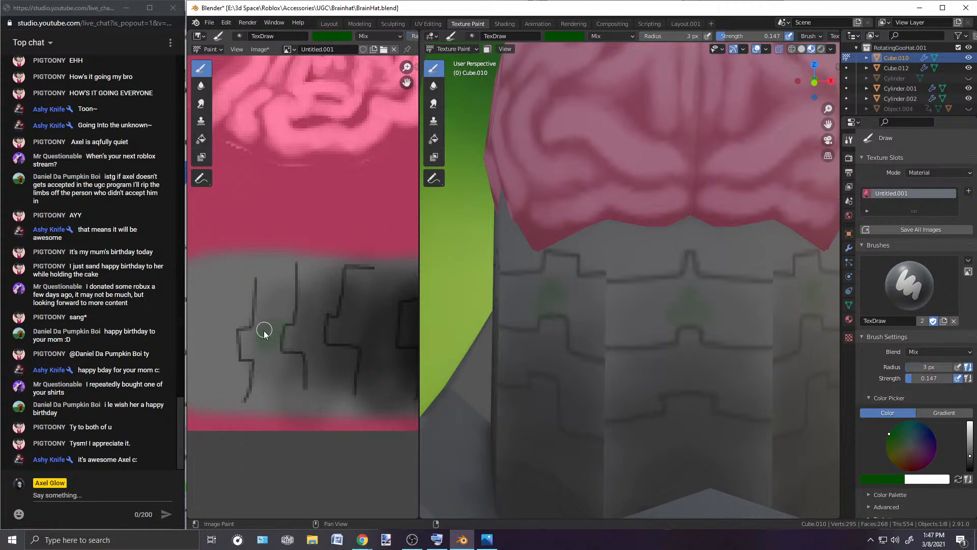
Step: Enlarge the brush radius to 6 px, raise the strength to 1.000 and paint the faint green dab into a solid round spot
{"action": "key", "text": "bracketright"}
{"action": "key", "text": "bracketright"}
{"action": "left_click_drag", "start_coordinate": [918, 377], "coordinate": [957, 377]}
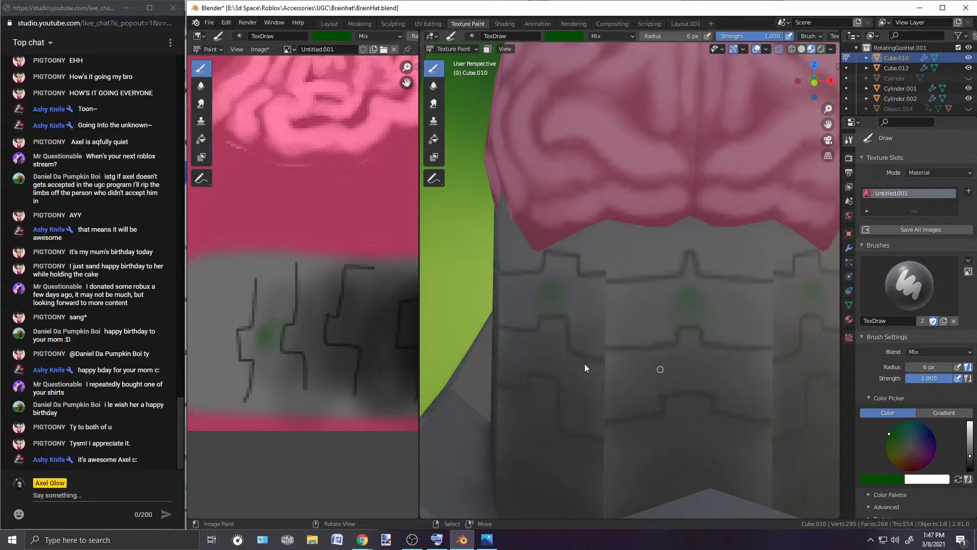
{"action": "left_click_drag", "start_coordinate": [273, 338], "coordinate": [271, 332]}
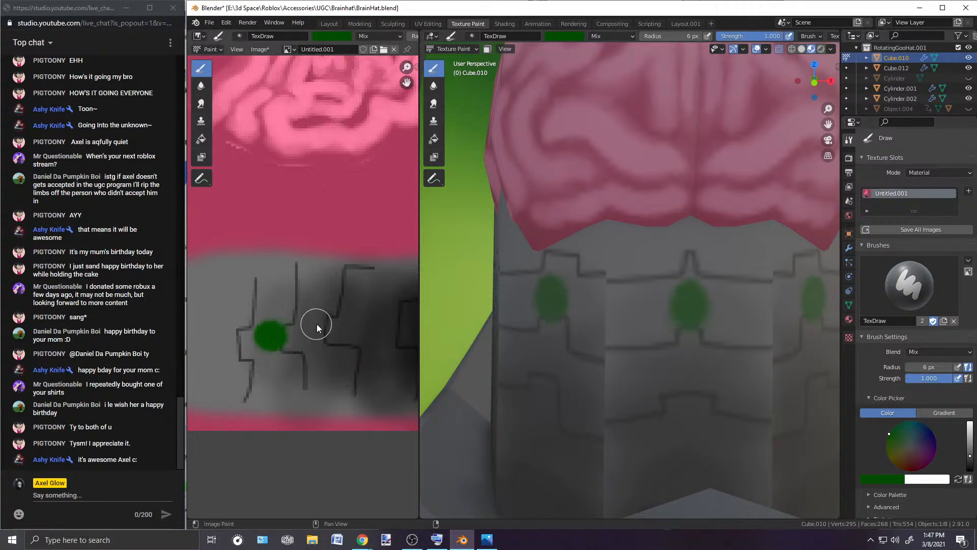
Step: Paint another dark green spot between the third and fourth groove lines of the column's UV island
{"action": "scroll", "coordinate": [637, 301], "scroll_direction": "down", "scroll_amount": 6}
{"action": "middle_click_drag", "start_coordinate": [529, 337], "coordinate": [509, 340]}
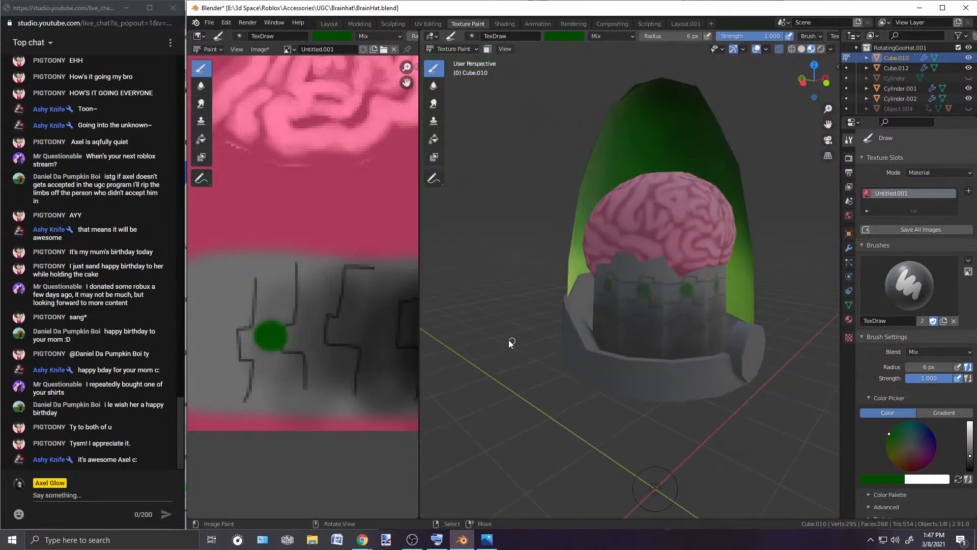
{"action": "scroll", "coordinate": [371, 322], "scroll_direction": "down", "scroll_amount": 2}
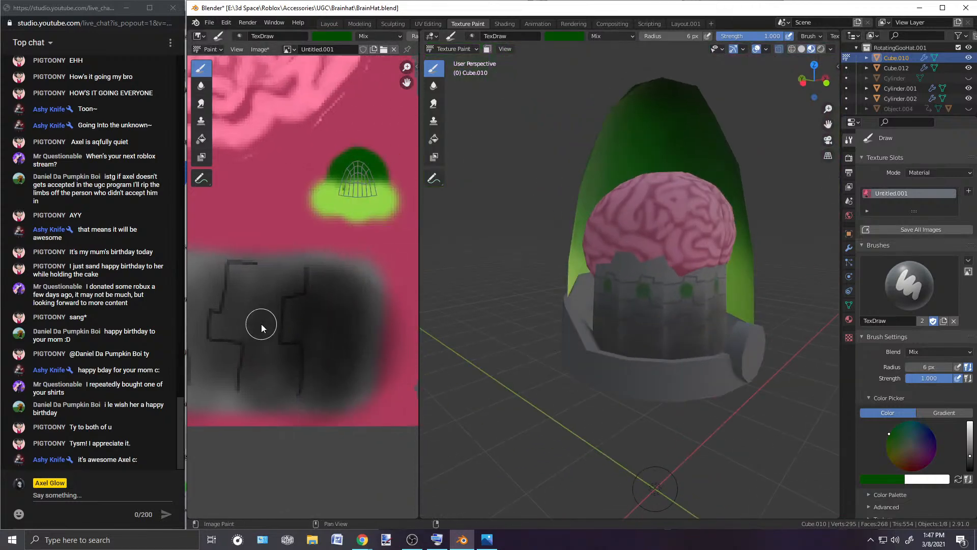
{"action": "middle_click_drag", "start_coordinate": [261, 323], "coordinate": [314, 325]}
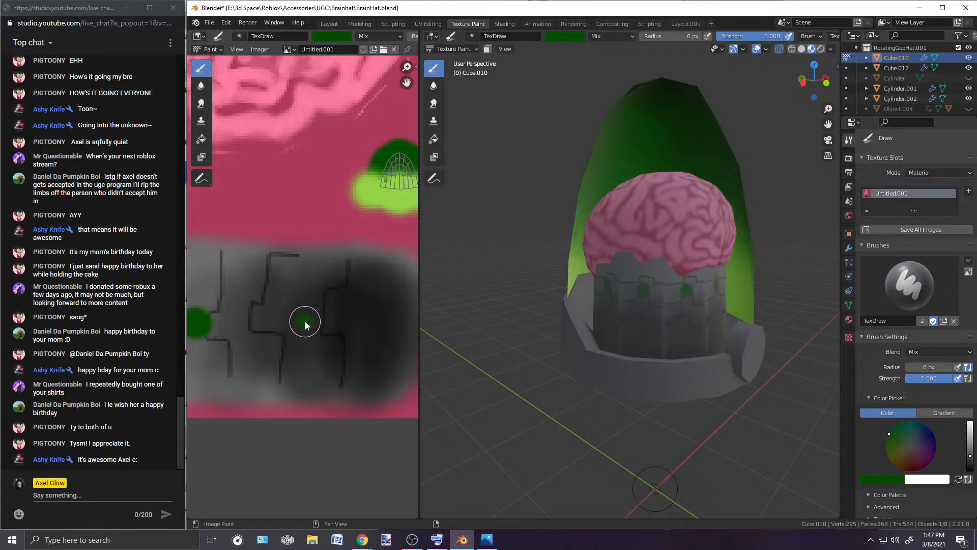
{"action": "left_click", "coordinate": [305, 320]}
{"action": "middle_click_drag", "start_coordinate": [732, 302], "coordinate": [649, 313]}
{"action": "middle_click_drag", "start_coordinate": [308, 370], "coordinate": [221, 365]}
{"action": "scroll", "coordinate": [346, 325], "scroll_direction": "up", "scroll_amount": 1}
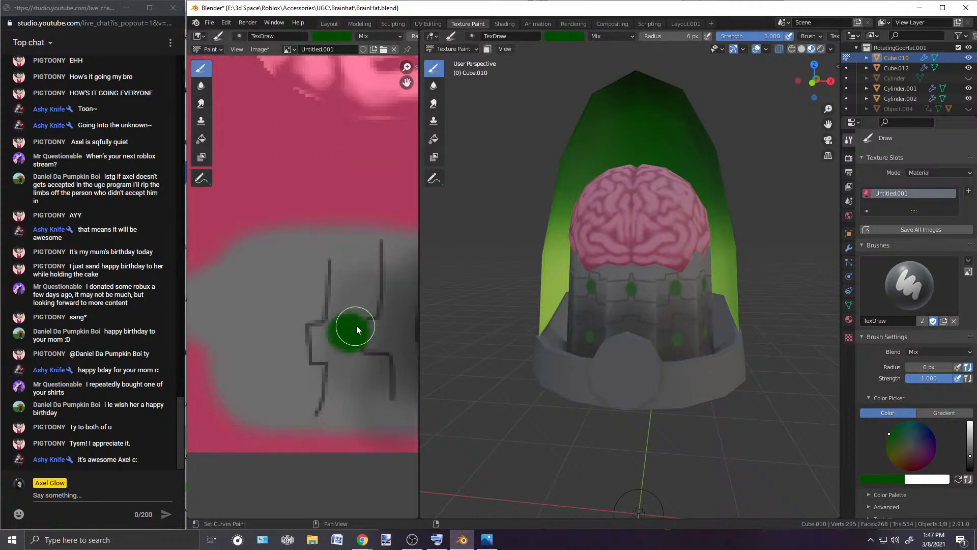
Step: Sample the light green from the lower part of the dome's painted island as the brush colour
{"action": "middle_click_drag", "start_coordinate": [349, 328], "coordinate": [310, 325]}
{"action": "scroll", "coordinate": [326, 318], "scroll_direction": "up", "scroll_amount": 1}
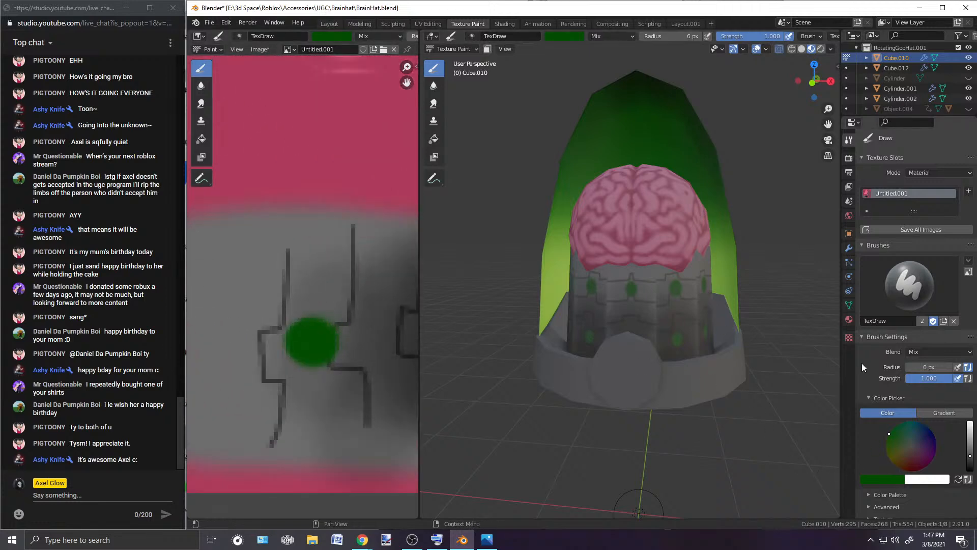
{"action": "scroll", "coordinate": [342, 285], "scroll_direction": "down", "scroll_amount": 4}
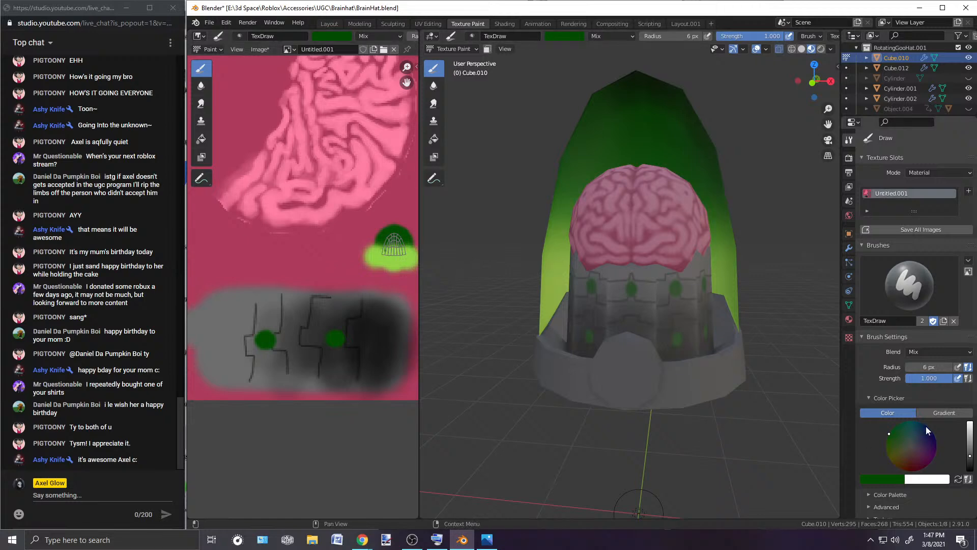
{"action": "left_click", "coordinate": [897, 479]}
{"action": "left_click", "coordinate": [895, 447]}
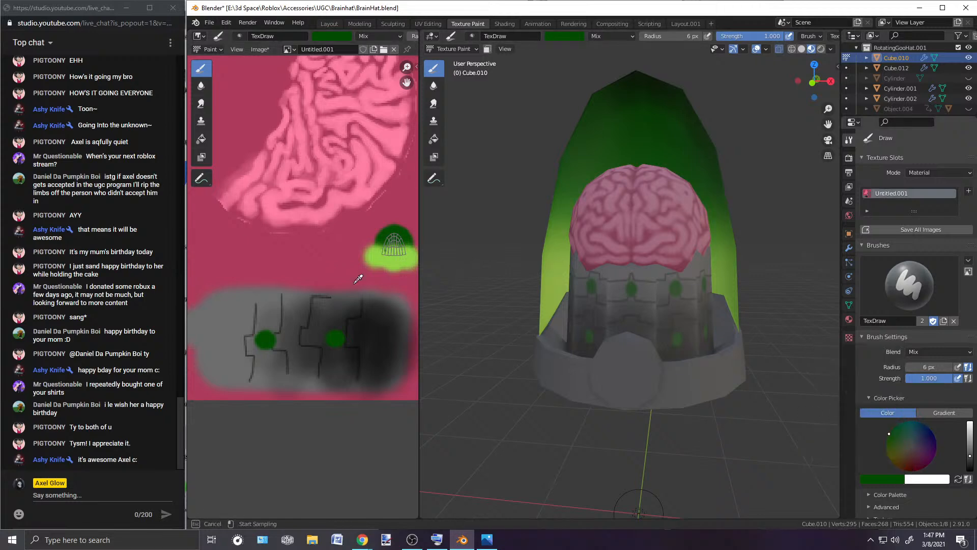
{"action": "left_click", "coordinate": [393, 257]}
{"action": "scroll", "coordinate": [316, 343], "scroll_direction": "up", "scroll_amount": 3}
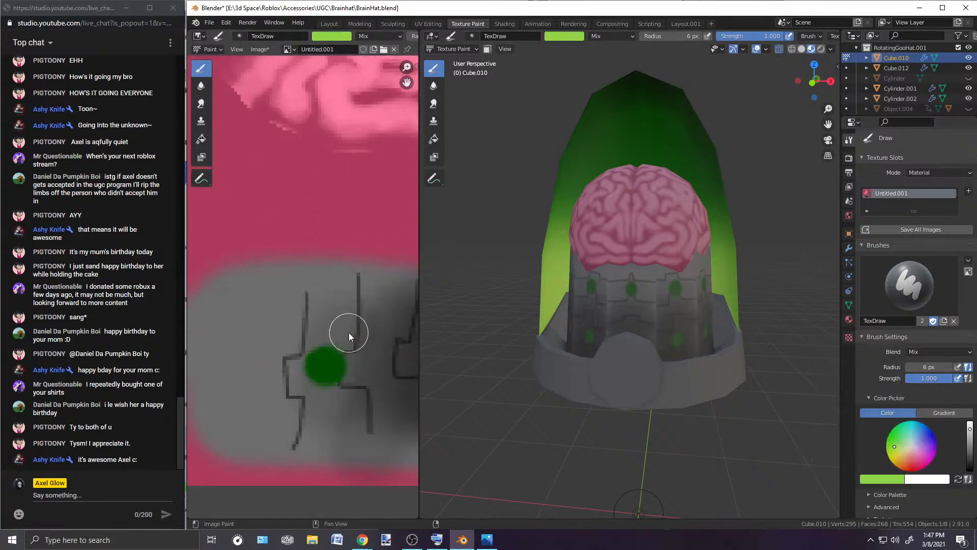
Step: Set the brush radius to 2 px and undo a trial full-strength light green highlight on the first green spot
{"action": "key", "text": "bracketleft"}
{"action": "key", "text": "bracketleft"}
{"action": "key", "text": "bracketleft"}
{"action": "key", "text": "bracketleft"}
{"action": "key", "text": "bracketleft"}
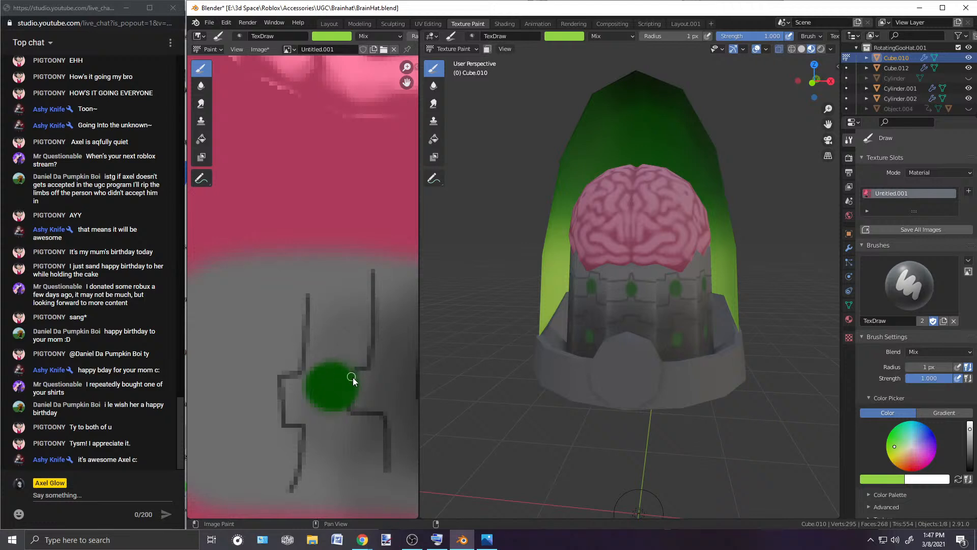
{"action": "scroll", "coordinate": [375, 401], "scroll_direction": "up", "scroll_amount": 2}
{"action": "key", "text": "bracketright"}
{"action": "key", "text": "bracketright"}
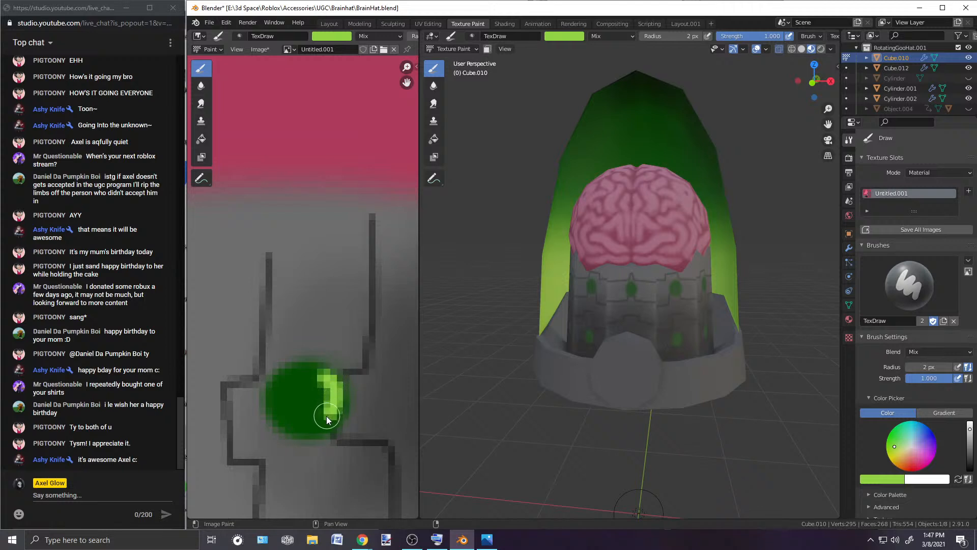
{"action": "key", "text": "ctrl+z"}
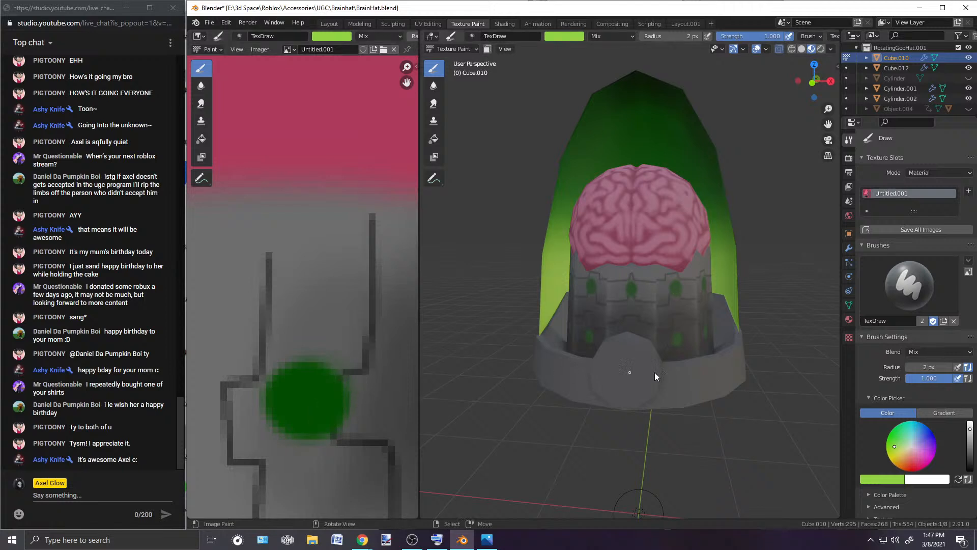
Step: Lower the brush strength to 0.495 and paint a curved light green highlight along the right edge of the first spot
{"action": "left_click", "coordinate": [892, 478]}
{"action": "left_click_drag", "start_coordinate": [937, 378], "coordinate": [913, 378]}
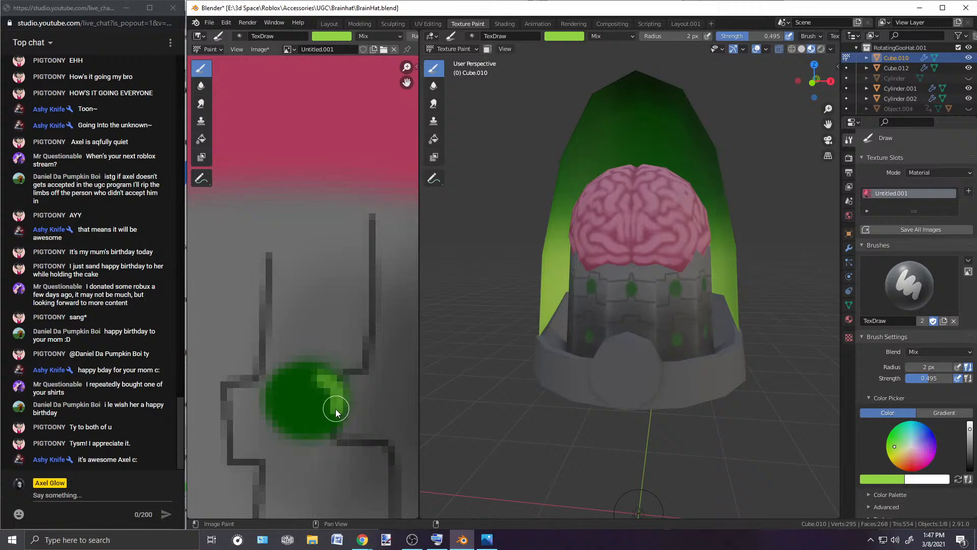
{"action": "key", "text": "ctrl+z"}
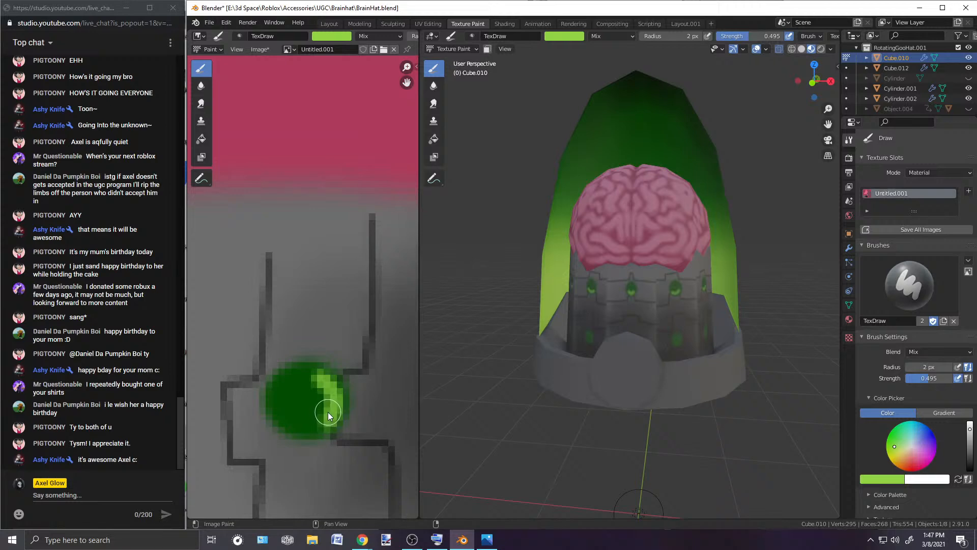
{"action": "mouse_move", "coordinate": [340, 410]}
{"action": "left_mouse_down"}
{"action": "mouse_move", "coordinate": [325, 425]}
{"action": "mouse_move", "coordinate": [327, 391]}
{"action": "left_mouse_up"}
{"action": "scroll", "coordinate": [638, 289], "scroll_direction": "up", "scroll_amount": 4}
{"action": "scroll", "coordinate": [642, 300], "scroll_direction": "down", "scroll_amount": 5}
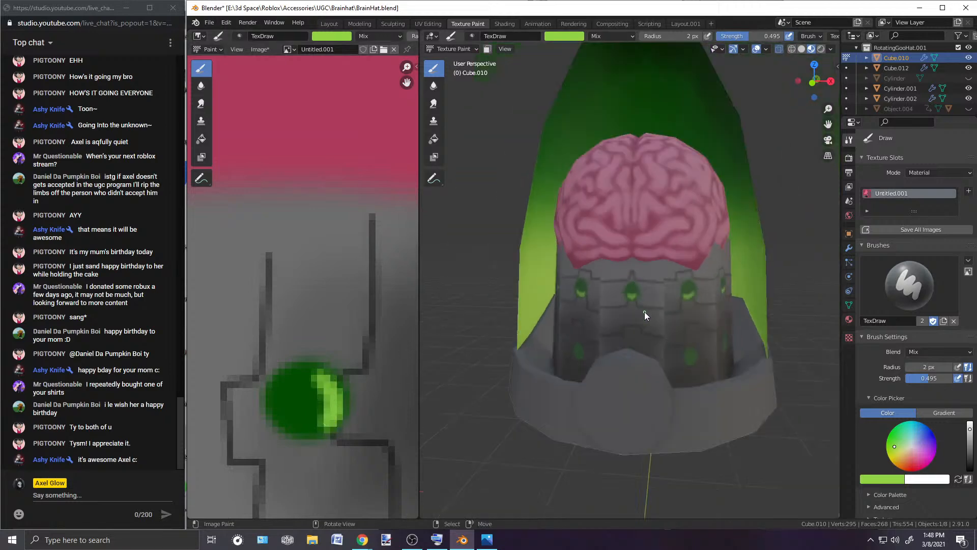
Step: Paint a matching curved light green highlight along the right edge of the second spot, between the third and fourth groove lines
{"action": "middle_click_drag", "start_coordinate": [316, 406], "coordinate": [216, 382]}
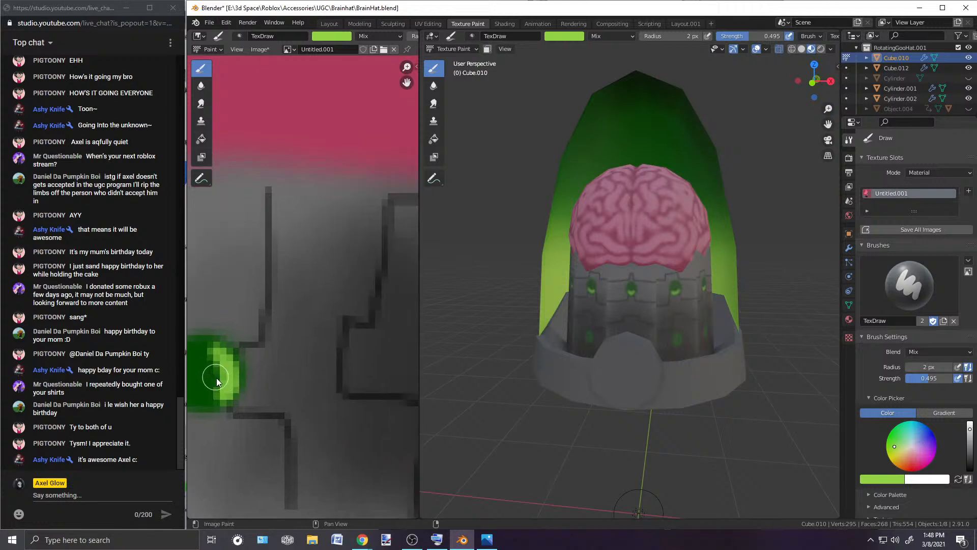
{"action": "scroll", "coordinate": [351, 356], "scroll_direction": "down", "scroll_amount": 2}
{"action": "left_click", "coordinate": [359, 342]}
{"action": "scroll", "coordinate": [358, 333], "scroll_direction": "up", "scroll_amount": 2}
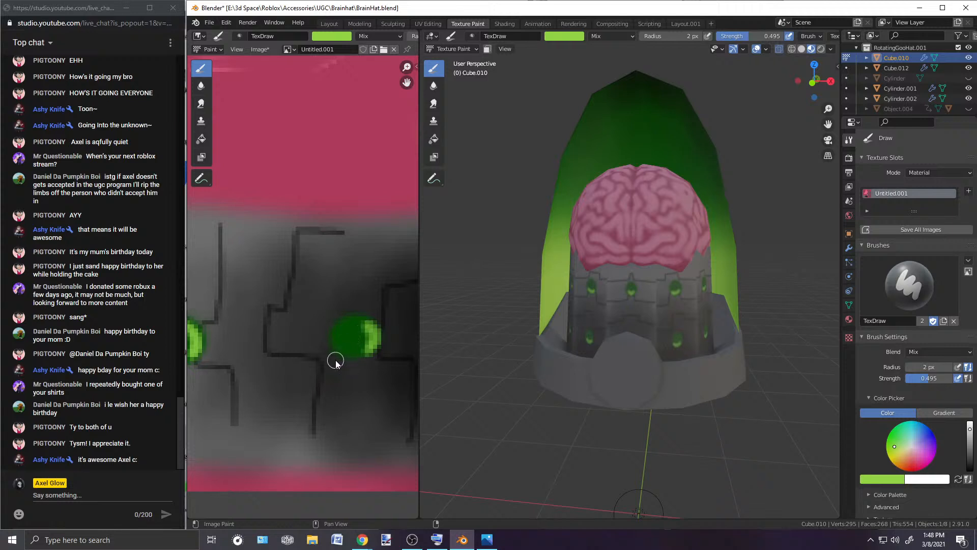
{"action": "left_click_drag", "start_coordinate": [358, 321], "coordinate": [369, 351]}
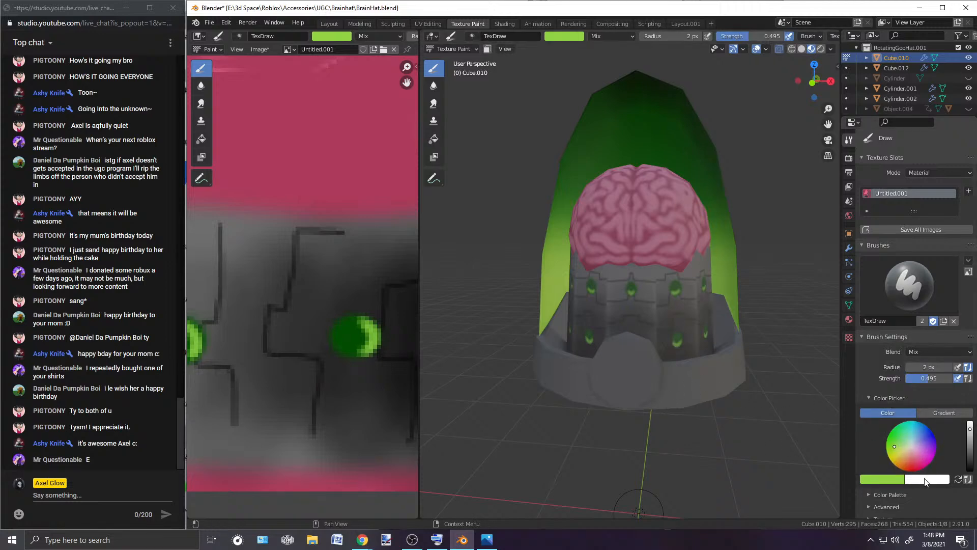
Step: Switch the brush colour to white and dab a small glint on the left side of both green spots
{"action": "left_click", "coordinate": [957, 479]}
{"action": "scroll", "coordinate": [359, 343], "scroll_direction": "down", "scroll_amount": 1}
{"action": "scroll", "coordinate": [359, 343], "scroll_direction": "up", "scroll_amount": 2}
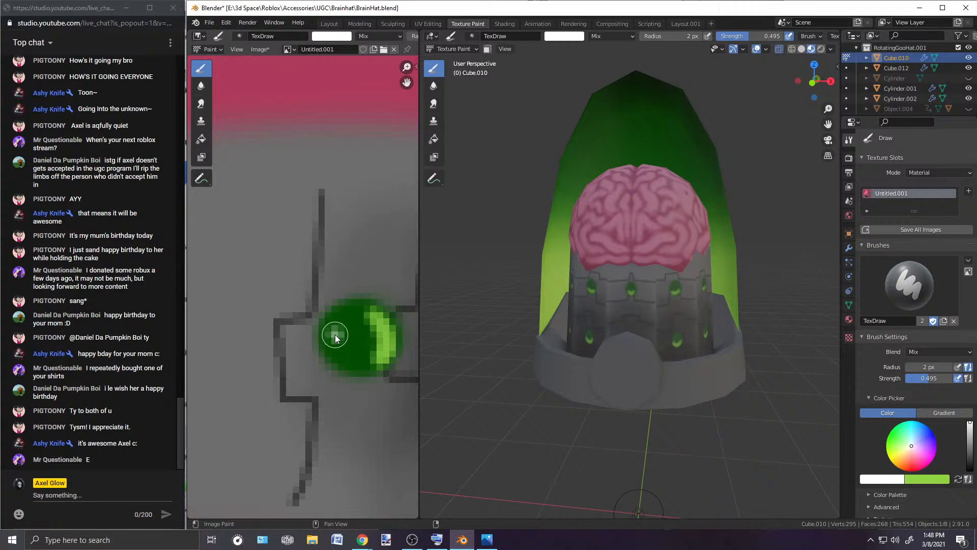
{"action": "left_click_drag", "start_coordinate": [342, 337], "coordinate": [352, 338]}
{"action": "mouse_move", "coordinate": [352, 338]}
{"action": "middle_mouse_down"}
{"action": "mouse_move", "coordinate": [276, 316]}
{"action": "mouse_move", "coordinate": [393, 316]}
{"action": "mouse_move", "coordinate": [334, 318]}
{"action": "mouse_move", "coordinate": [346, 334]}
{"action": "middle_mouse_up"}
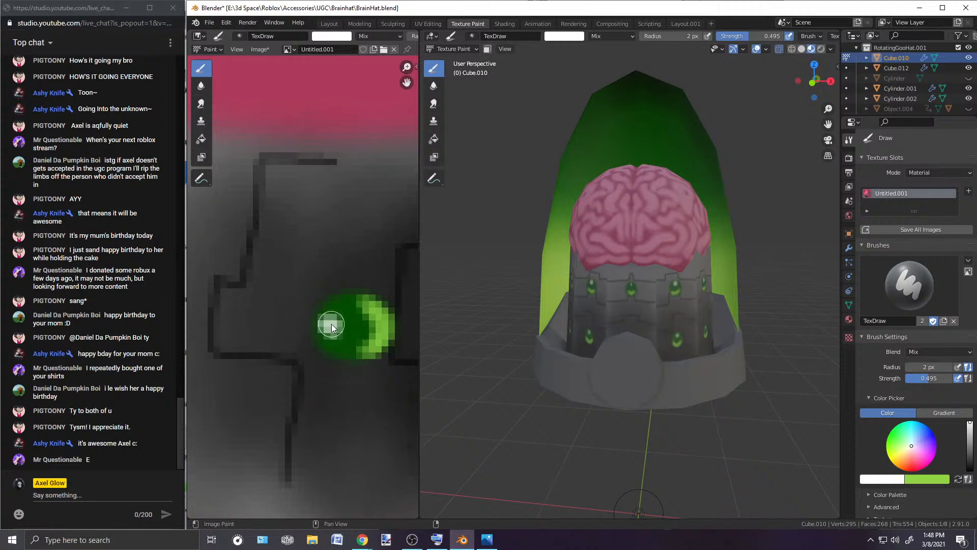
Step: Examine the painted green spots on the column from several sides of the hat
{"action": "middle_click_drag", "start_coordinate": [514, 313], "coordinate": [600, 300]}
{"action": "middle_click_drag", "start_coordinate": [615, 348], "coordinate": [680, 352]}
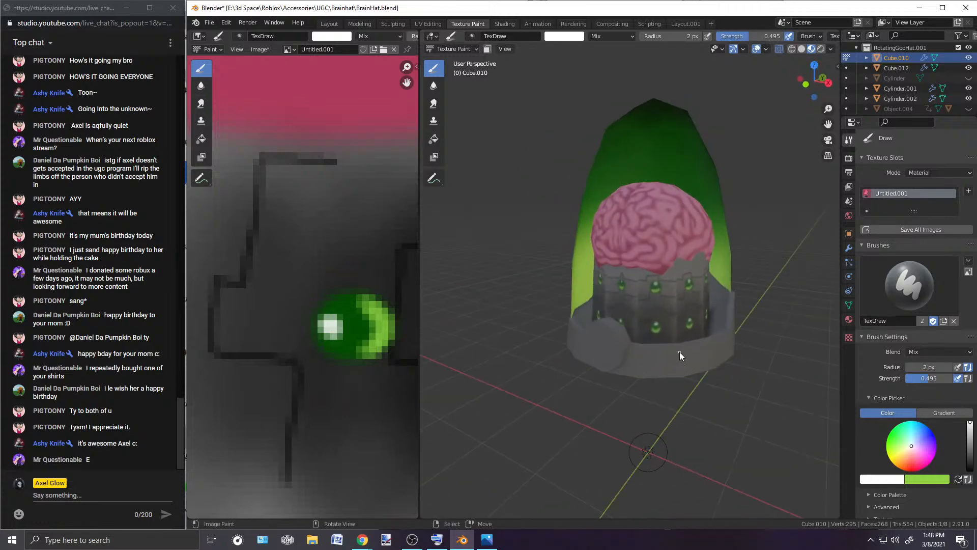
{"action": "middle_click_drag", "start_coordinate": [678, 352], "coordinate": [655, 277]}
{"action": "scroll", "coordinate": [702, 286], "scroll_direction": "up", "scroll_amount": 3}
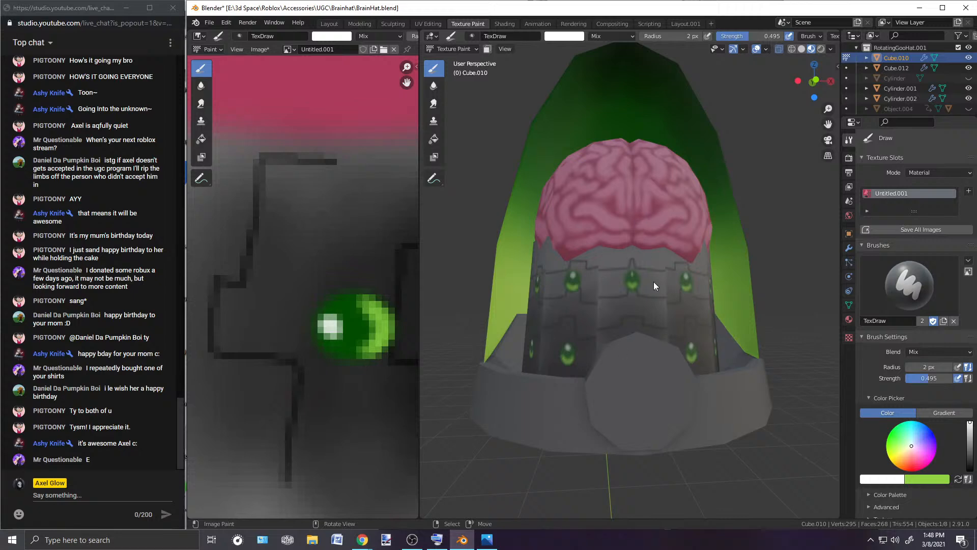
{"action": "middle_click_drag", "start_coordinate": [662, 398], "coordinate": [600, 297]}
{"action": "scroll", "coordinate": [600, 298], "scroll_direction": "up", "scroll_amount": 3}
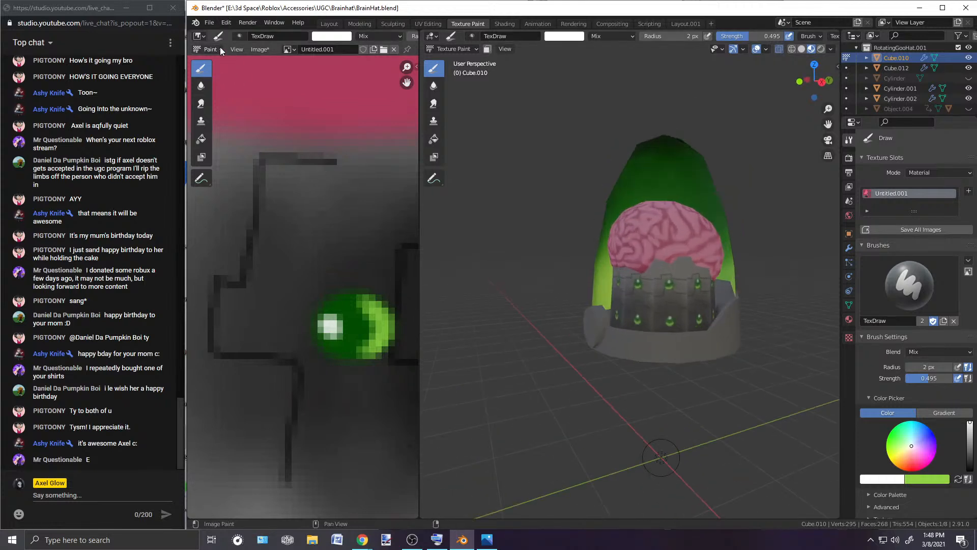
Step: Save BrainHat.blend and the painted texture image
{"action": "left_click", "coordinate": [209, 23]}
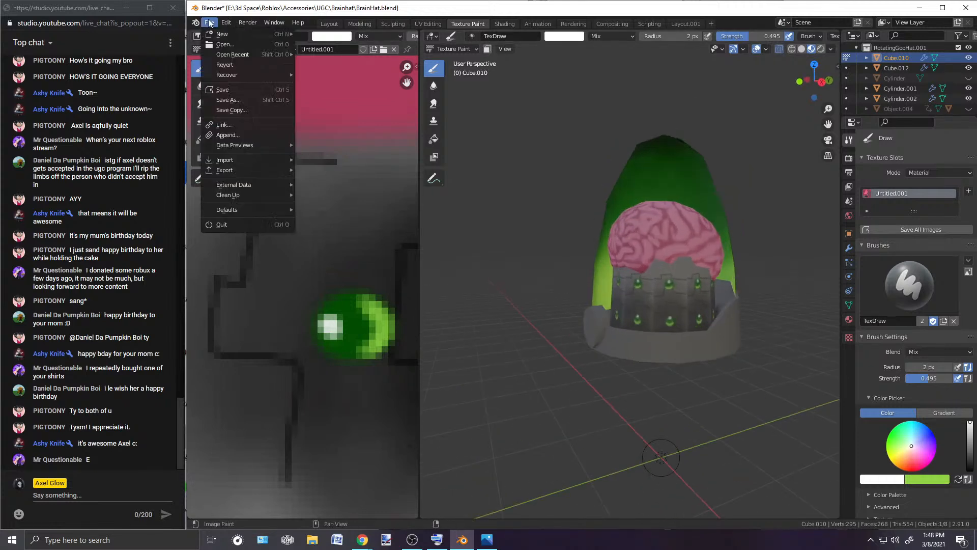
{"action": "left_click", "coordinate": [228, 90]}
{"action": "left_click", "coordinate": [258, 49]}
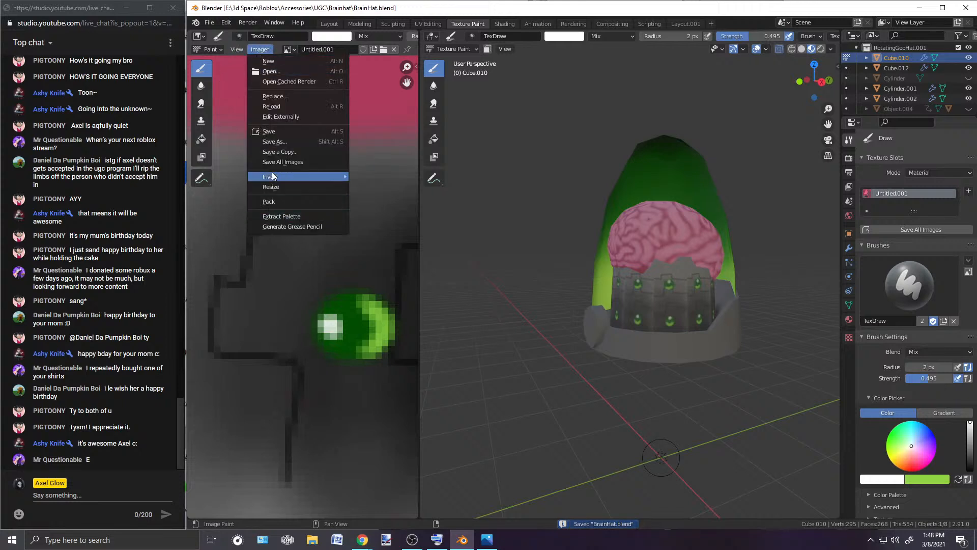
{"action": "left_click", "coordinate": [270, 131]}
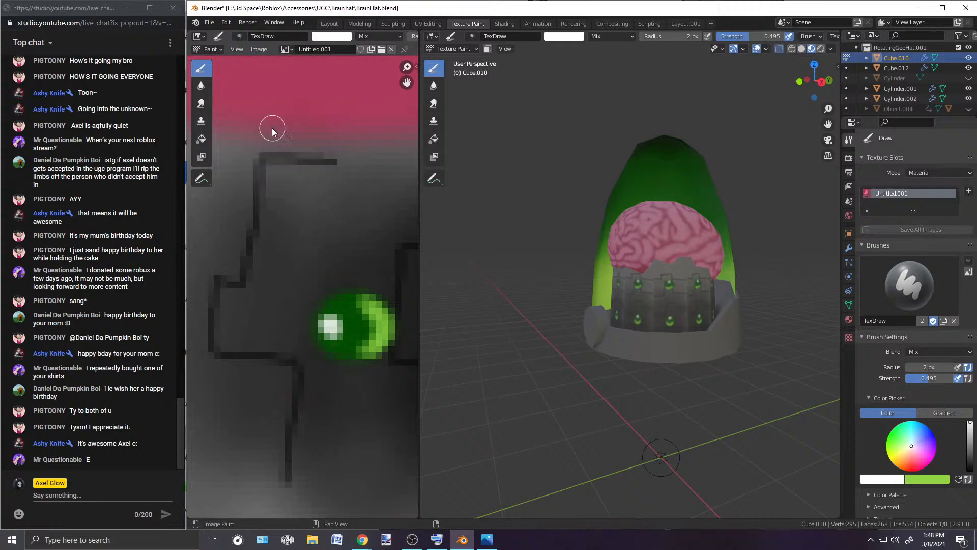
Step: Export the scene as Wavefront OBJ to BrainHat.obj in the Brainhat folder
{"action": "left_click", "coordinate": [209, 23]}
{"action": "mouse_move", "coordinate": [219, 170]}
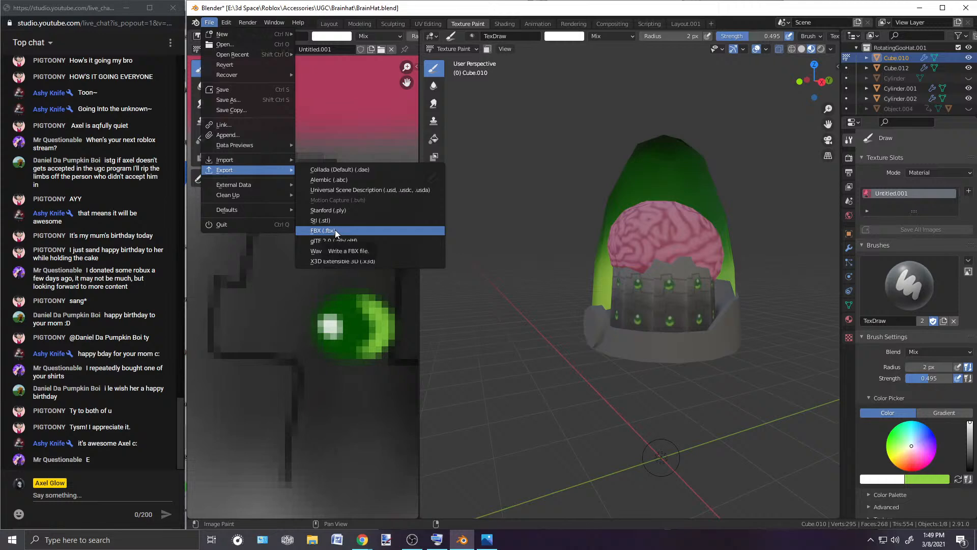
{"action": "left_click", "coordinate": [332, 251]}
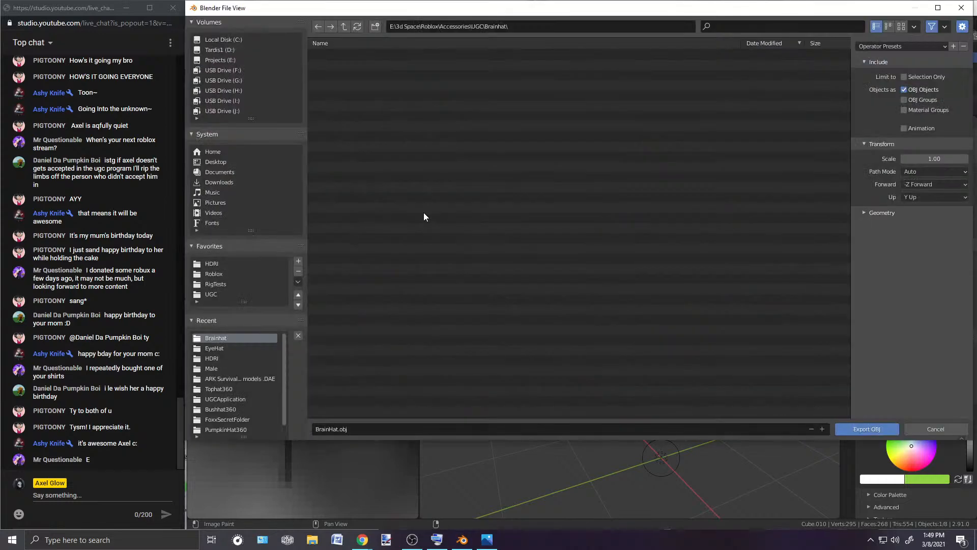
{"action": "left_click", "coordinate": [867, 429]}
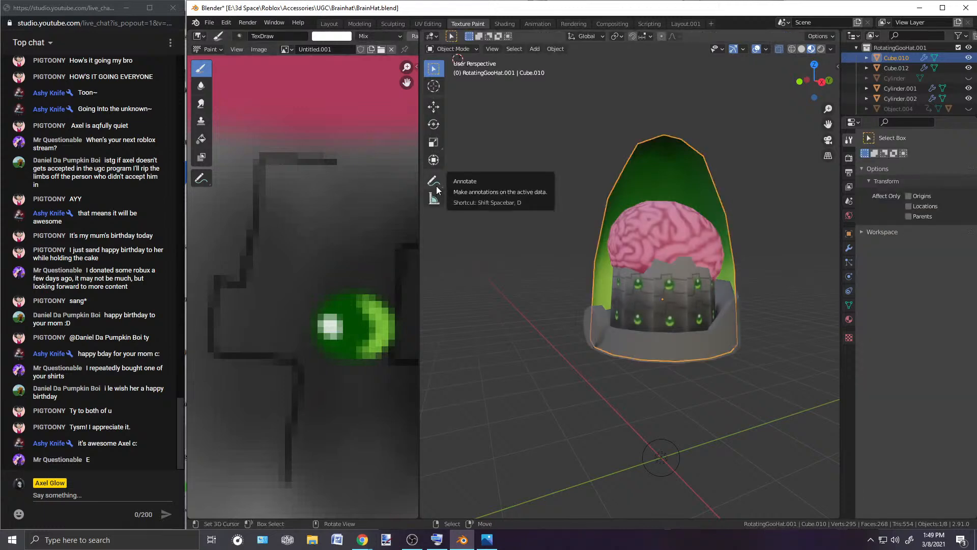
{"action": "left_click", "coordinate": [606, 247], "text": "shift"}
{"action": "left_click", "coordinate": [597, 314], "text": "shift"}
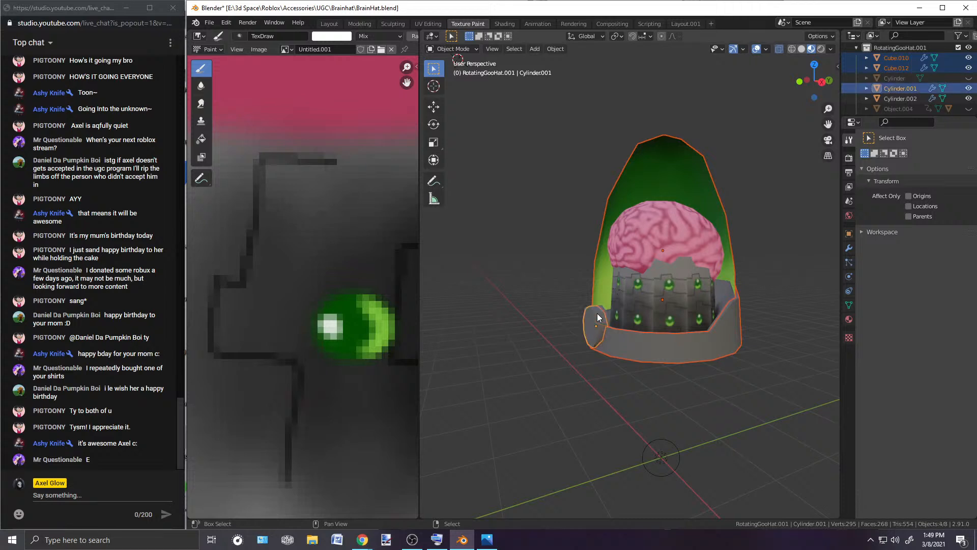
{"action": "left_click", "coordinate": [619, 288], "text": "shift"}
{"action": "left_click", "coordinate": [627, 282]}
{"action": "left_click", "coordinate": [645, 218], "text": "shift"}
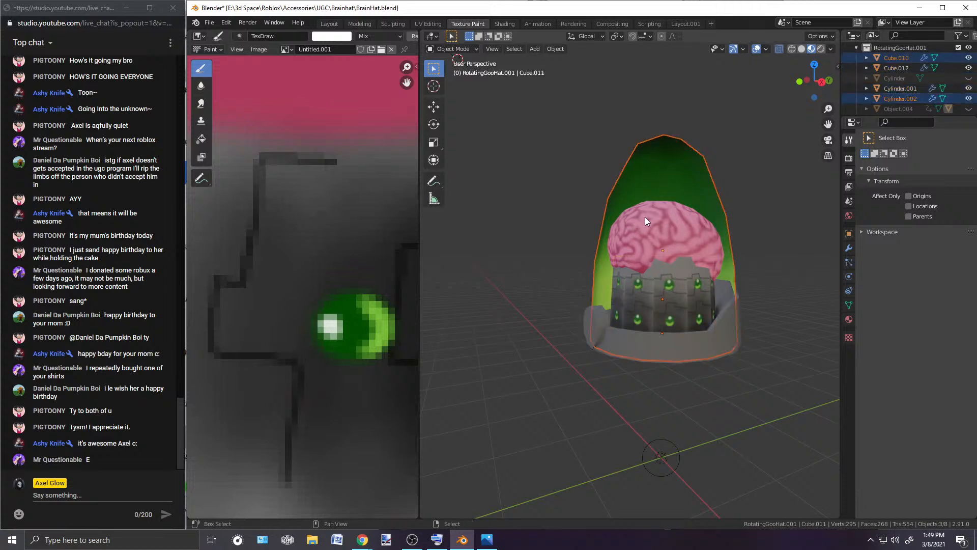
Step: Select all five visible hat parts together, including the brain, dome, column, base ring and round front disc
{"action": "left_click", "coordinate": [718, 225]}
{"action": "scroll", "coordinate": [719, 225], "scroll_direction": "up", "scroll_amount": 3}
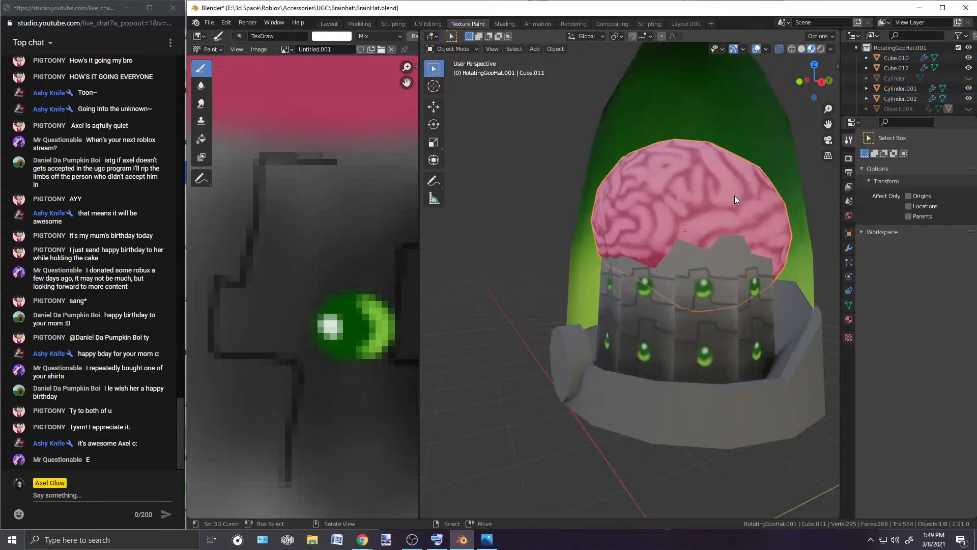
{"action": "left_click", "coordinate": [770, 300]}
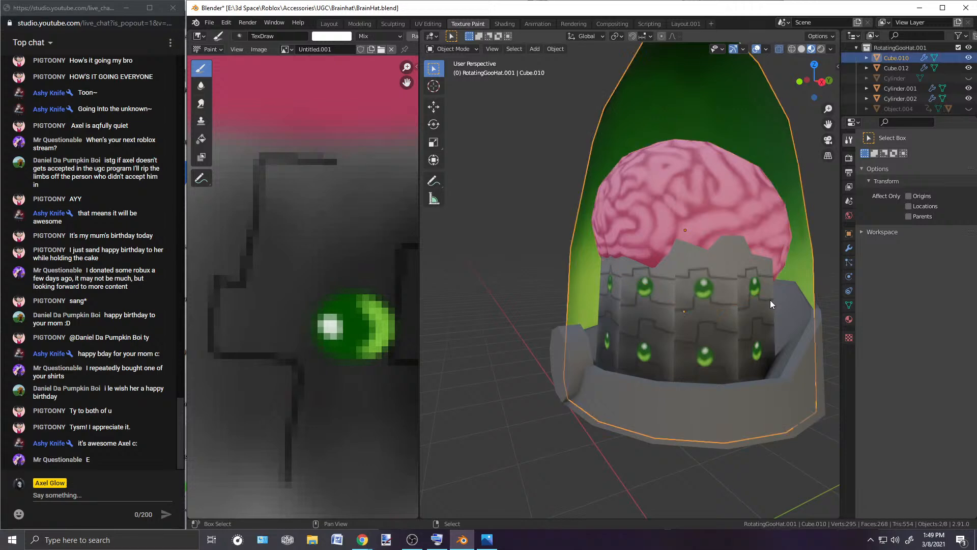
{"action": "right_click", "coordinate": [770, 300], "text": "shift"}
{"action": "middle_click_drag", "start_coordinate": [642, 283], "coordinate": [565, 274]}
{"action": "scroll", "coordinate": [564, 275], "scroll_direction": "up", "scroll_amount": 3}
{"action": "scroll", "coordinate": [564, 274], "scroll_direction": "up", "scroll_amount": 2}
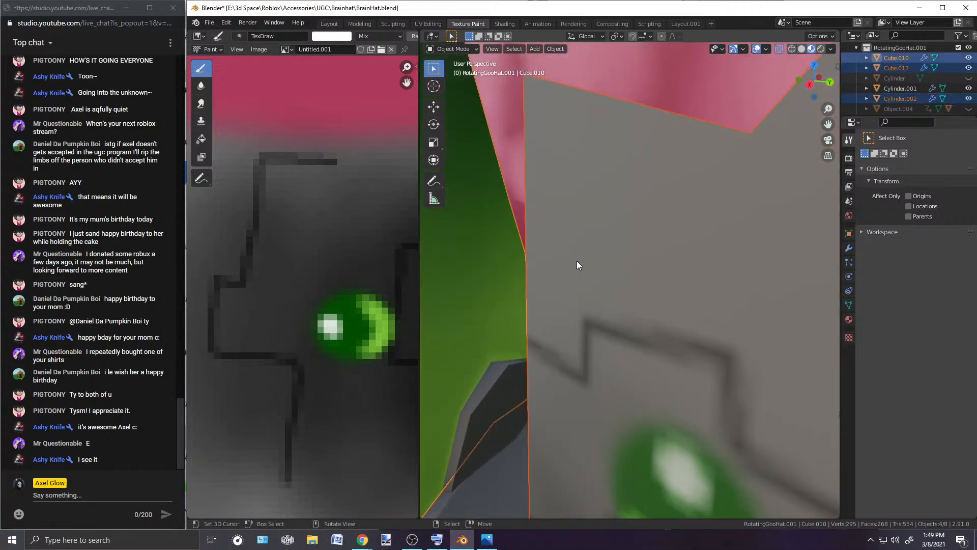
{"action": "scroll", "coordinate": [561, 261], "scroll_direction": "down", "scroll_amount": 5}
{"action": "left_click", "coordinate": [543, 346], "text": "shift"}
{"action": "scroll", "coordinate": [546, 306], "scroll_direction": "down", "scroll_amount": 6}
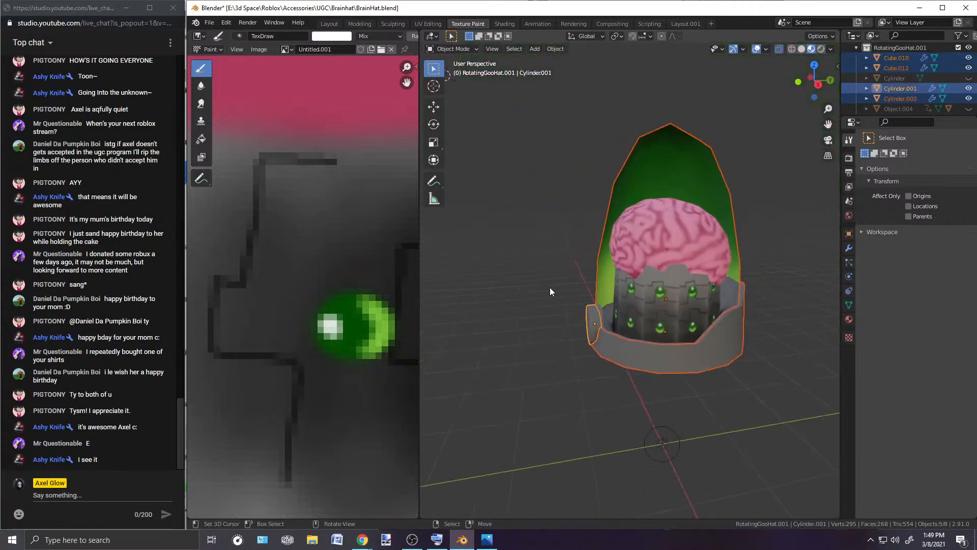
Step: Export the hat again as Wavefront OBJ, overwriting BrainHat.obj in the Brainhat folder
{"action": "left_click", "coordinate": [209, 23]}
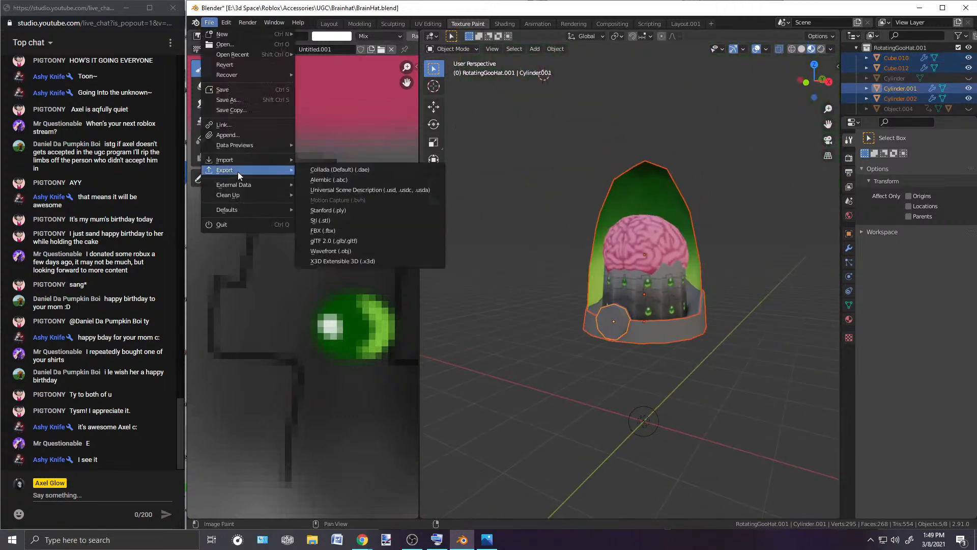
{"action": "left_click", "coordinate": [328, 253]}
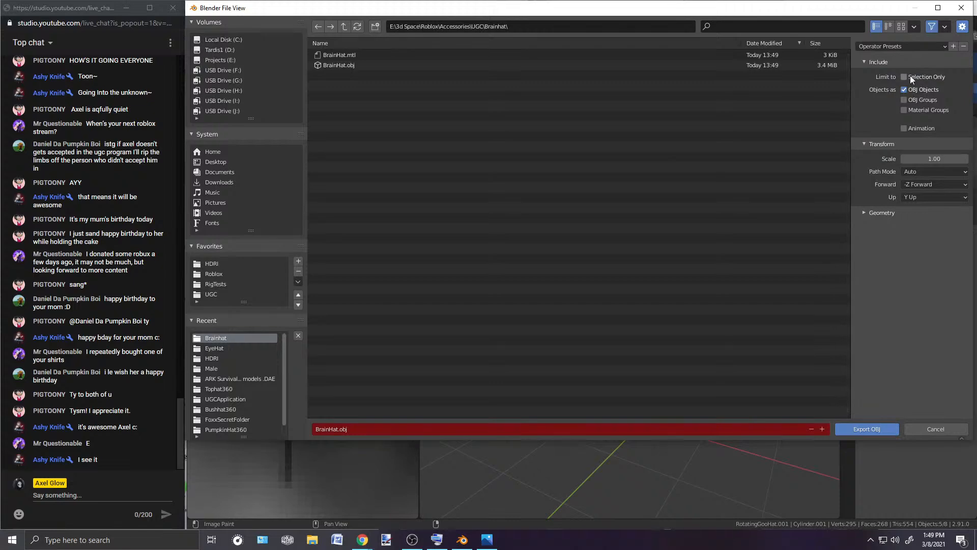
{"action": "left_click", "coordinate": [865, 428]}
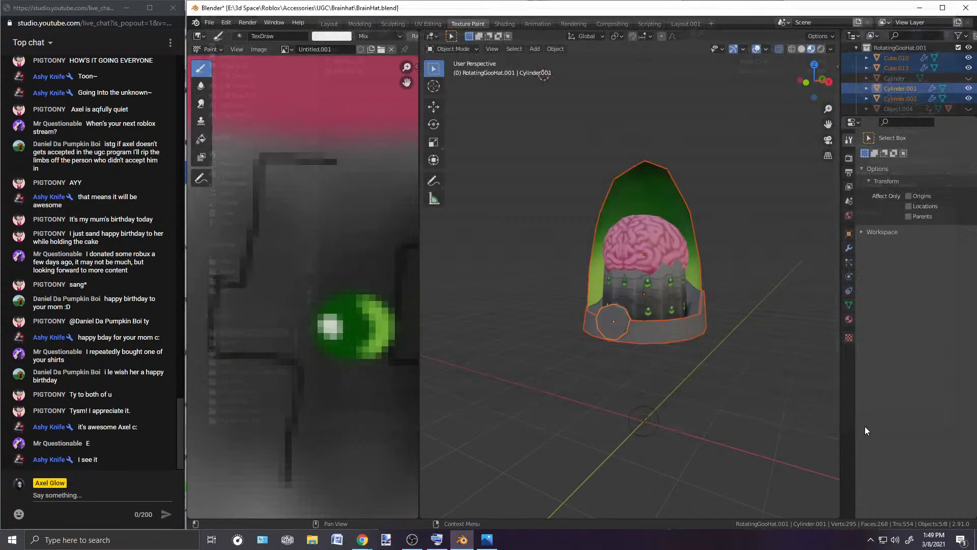
Step: Launch Roblox Studio from the Windows search and open the saved Place Number: 29
{"action": "left_click", "coordinate": [919, 7]}
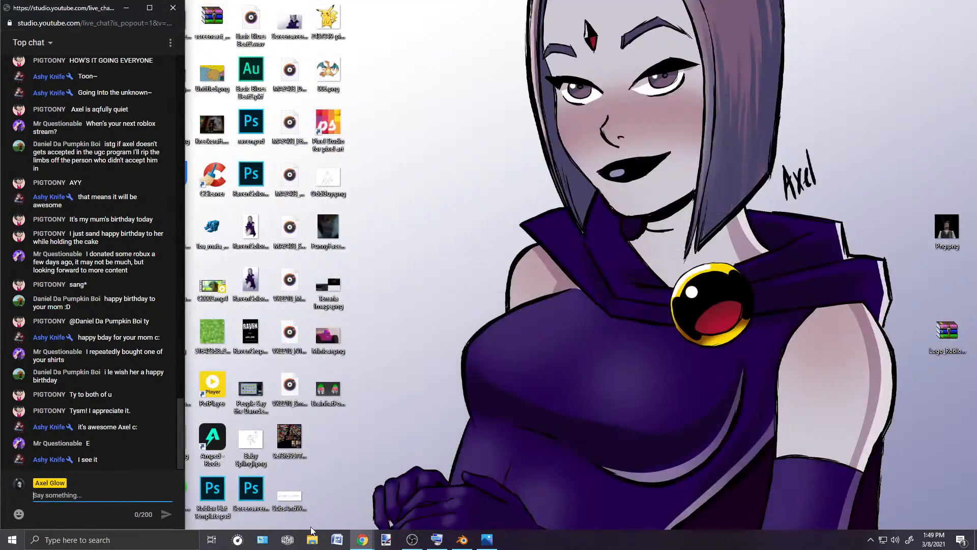
{"action": "left_click", "coordinate": [151, 542]}
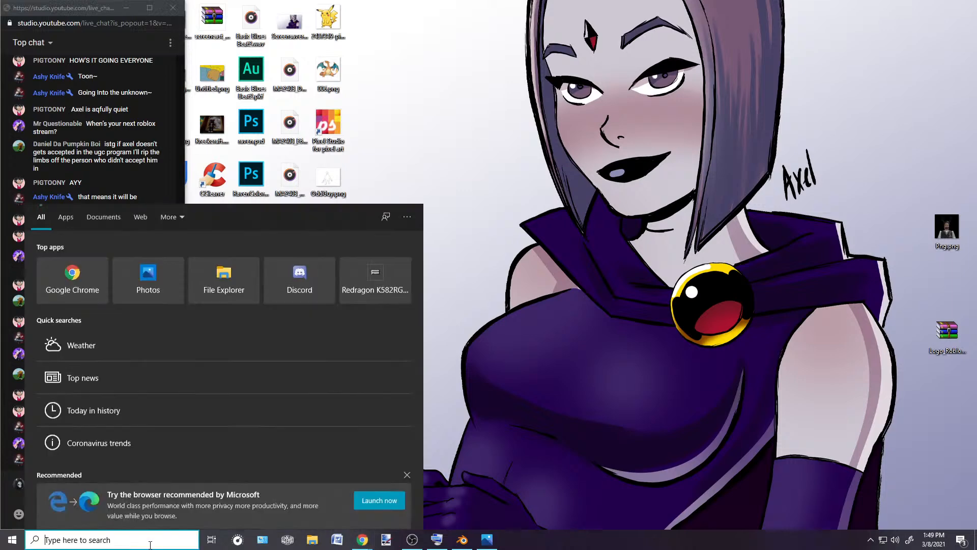
{"action": "type", "text": "studio"}
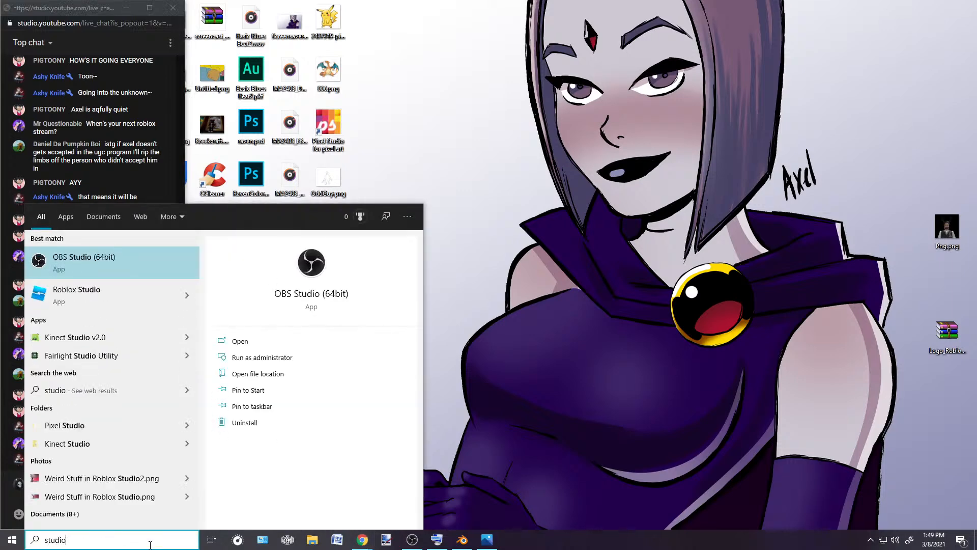
{"action": "key", "text": "Down"}
{"action": "key", "text": "Return"}
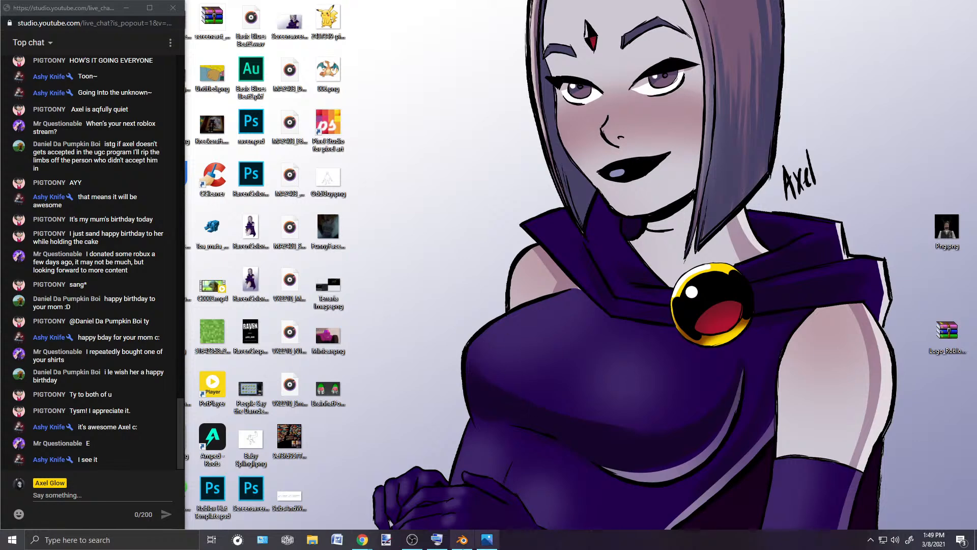
{"action": "mouse_move", "coordinate": [464, 543]}
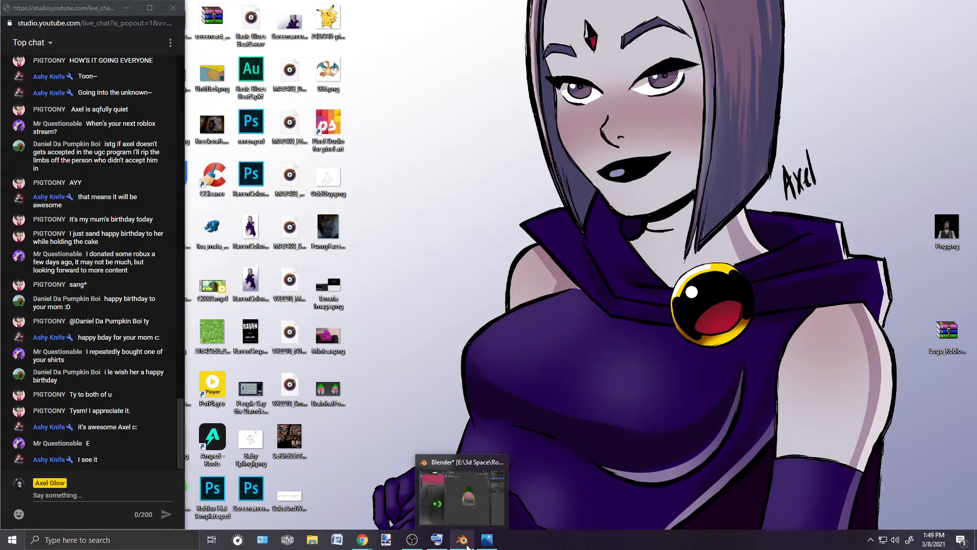
{"action": "left_click", "coordinate": [117, 540]}
{"action": "type", "text": "roblox studio"}
{"action": "key", "text": "Return"}
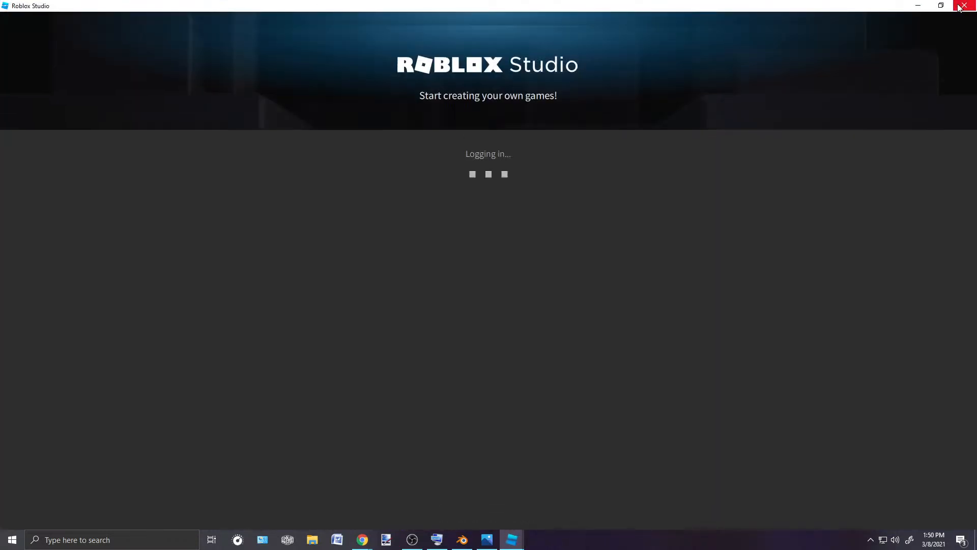
{"action": "left_click", "coordinate": [364, 250]}
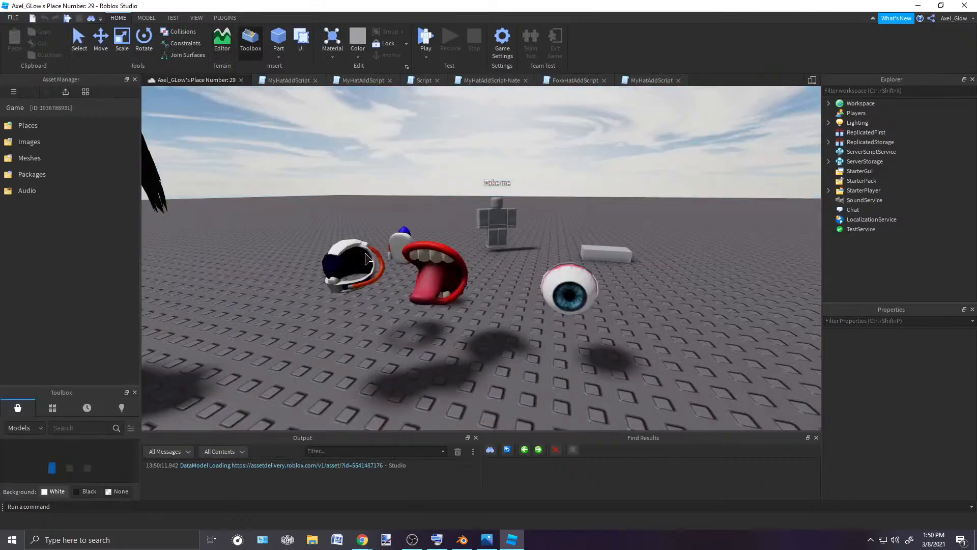
Step: Bulk import BrainHat.obj from the Brainhat folder, applying the mesh options for rescaling if too large and reversing inward-pointing normals
{"action": "right_click_drag", "start_coordinate": [533, 193], "coordinate": [534, 193]}
{"action": "key", "text": "a"}
{"action": "key", "text": "w"}
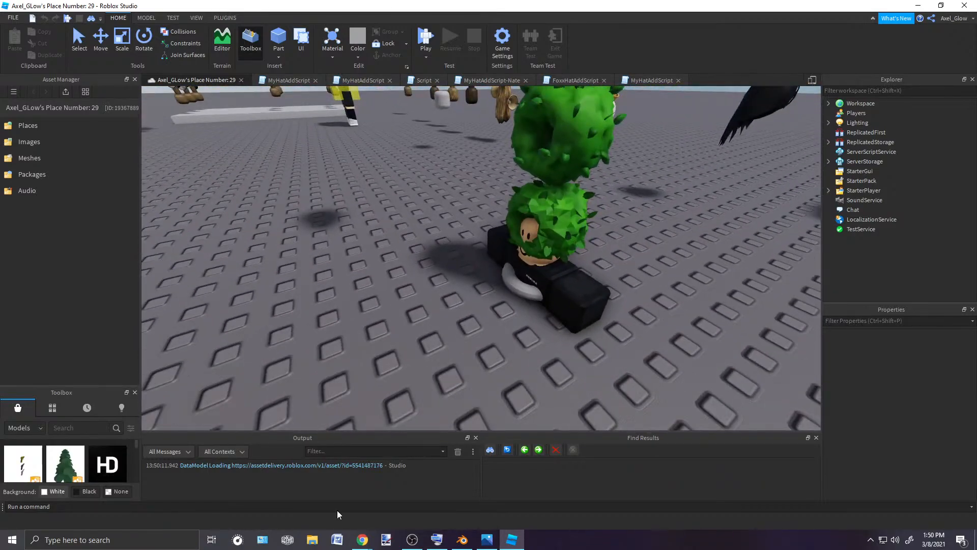
{"action": "left_click", "coordinate": [64, 95]}
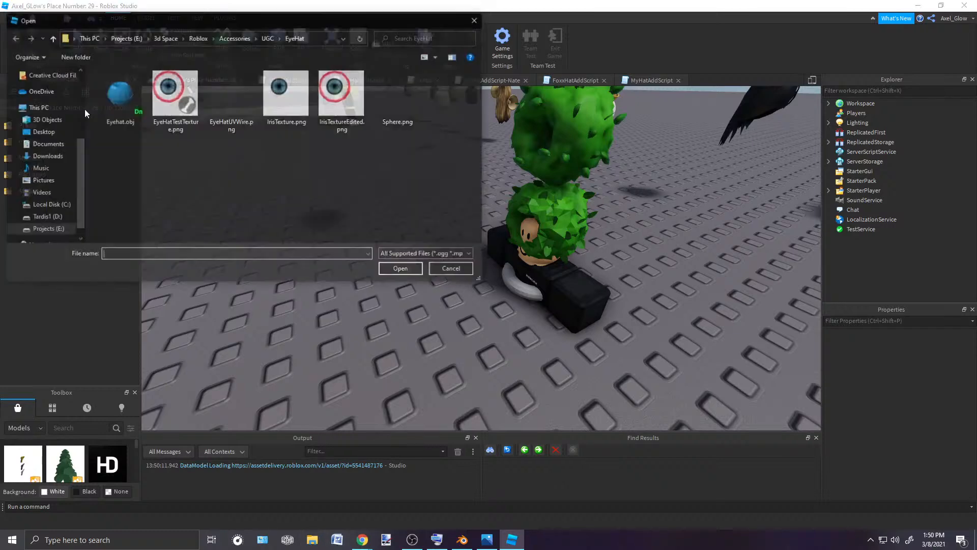
{"action": "left_click", "coordinate": [265, 37]}
{"action": "double_click", "coordinate": [137, 93]}
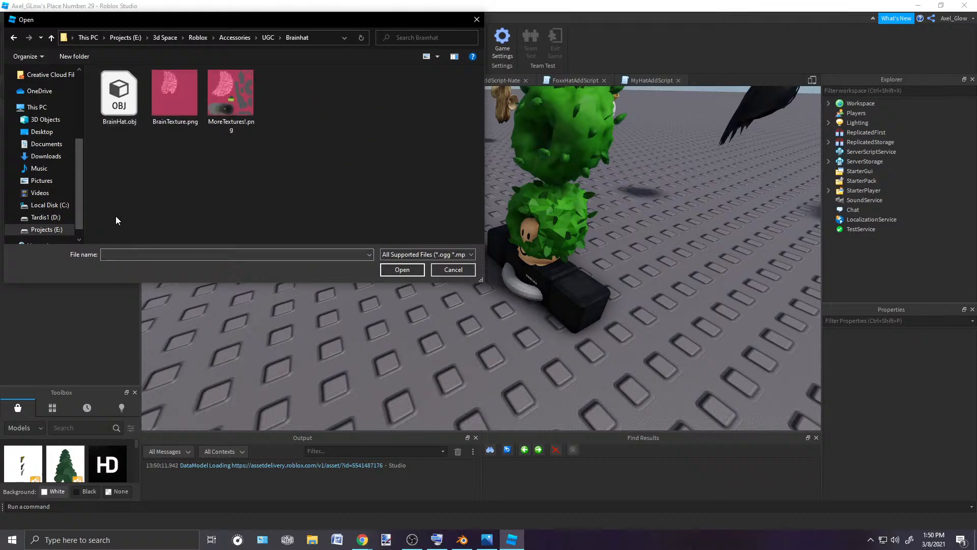
{"action": "left_click", "coordinate": [119, 94]}
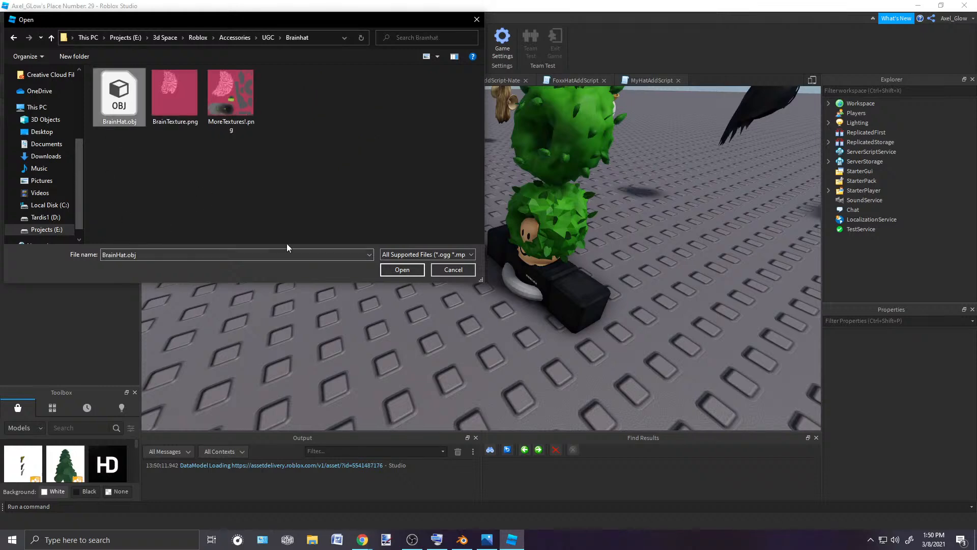
{"action": "left_click", "coordinate": [402, 270]}
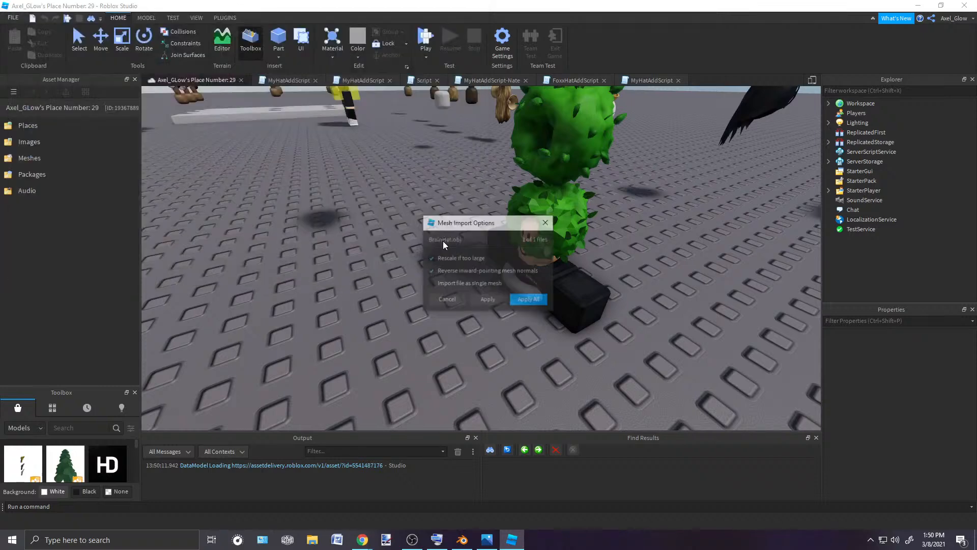
{"action": "left_click", "coordinate": [473, 298]}
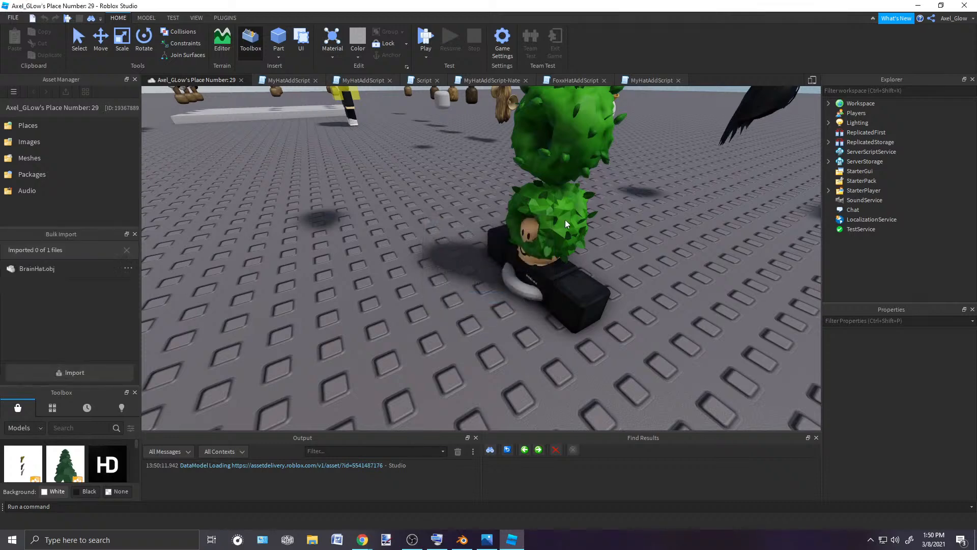
Step: Insert the imported BrainHat mesh into the workspace
{"action": "double_click", "coordinate": [46, 134]}
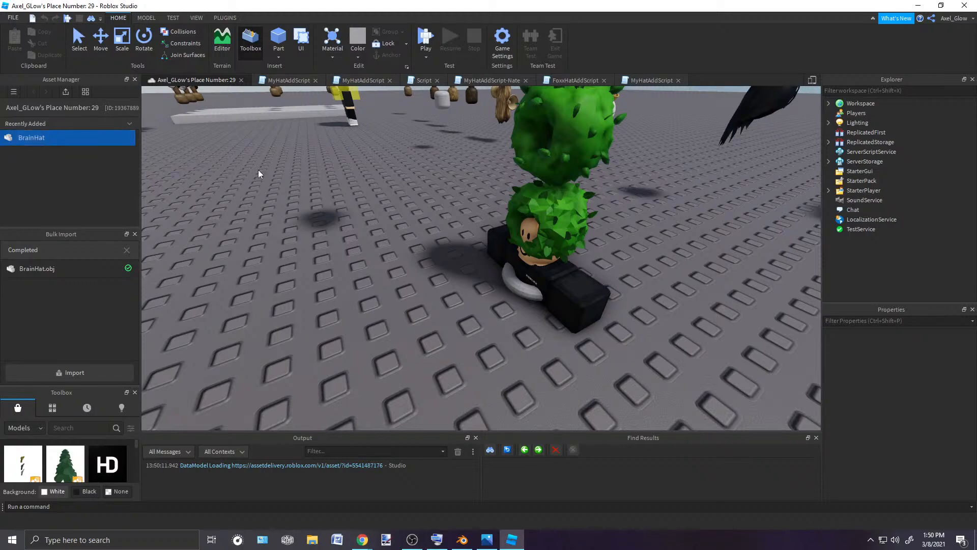
{"action": "right_click_drag", "start_coordinate": [598, 231], "coordinate": [599, 232]}
{"action": "key", "text": "s"}
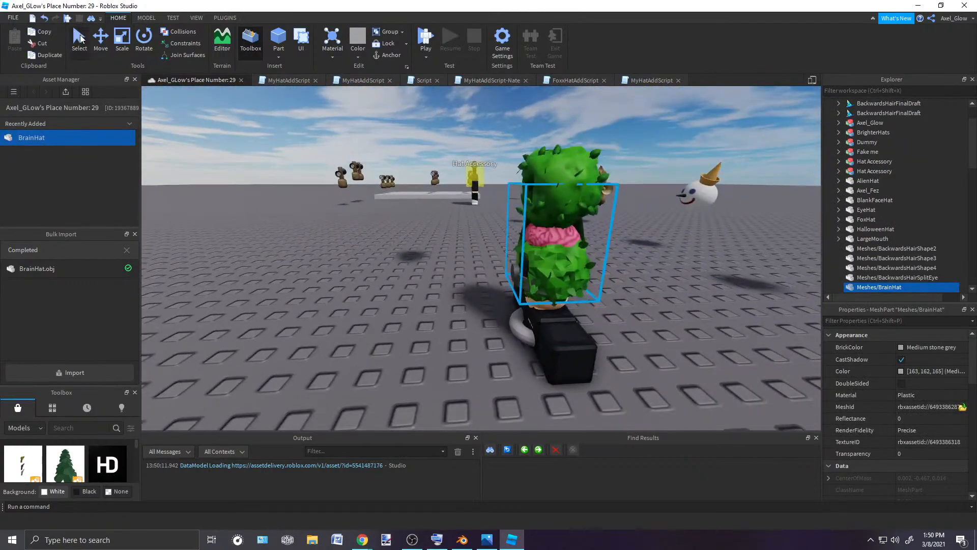
Step: Move the BrainHat mesh sideways out of the bush-headed figure into a clear spot on the baseplate
{"action": "left_click", "coordinate": [100, 38]}
{"action": "left_click_drag", "start_coordinate": [476, 244], "coordinate": [339, 243]}
{"action": "right_click_drag", "start_coordinate": [530, 294], "coordinate": [528, 294]}
{"action": "key", "text": "w"}
{"action": "key", "text": "a"}
{"action": "key", "text": "d"}
{"action": "key", "text": "s"}
{"action": "left_click_drag", "start_coordinate": [361, 249], "coordinate": [193, 275]}
Step: Examine the imported BrainHat mesh and its texture from several angles, including the brain, green-spotted column, dome, base ring and front disc
{"action": "key", "text": "w"}
{"action": "right_click_drag", "start_coordinate": [521, 282], "coordinate": [521, 282]}
{"action": "key", "text": "w"}
{"action": "key", "text": "d"}
{"action": "key", "text": "a"}
{"action": "key", "text": "s"}
{"action": "key", "text": "f"}
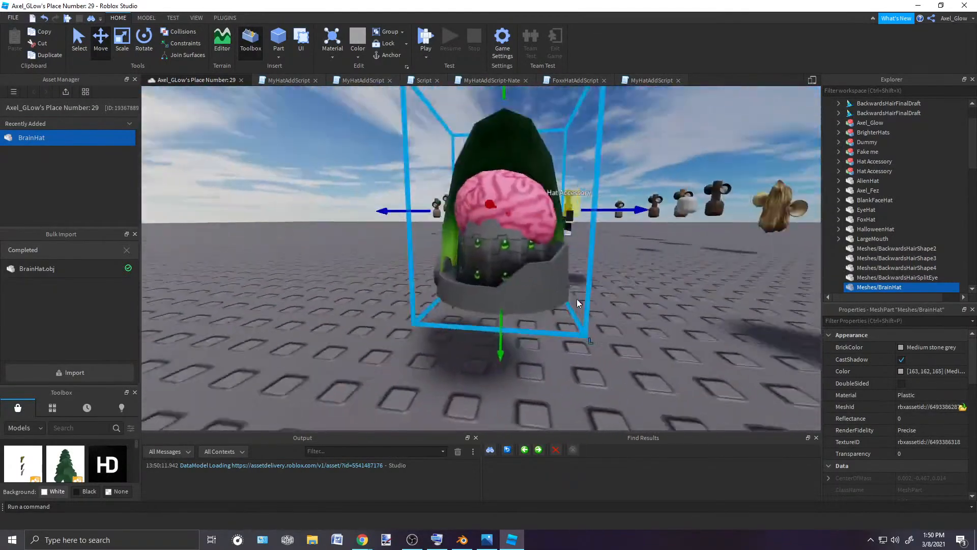
{"action": "right_click_drag", "start_coordinate": [576, 299], "coordinate": [578, 299]}
{"action": "right_click_drag", "start_coordinate": [579, 247], "coordinate": [603, 235]}
{"action": "key", "text": "s"}
{"action": "scroll", "coordinate": [572, 244], "scroll_direction": "down", "scroll_amount": 4}
{"action": "scroll", "coordinate": [572, 251], "scroll_direction": "up", "scroll_amount": 4}
{"action": "scroll", "coordinate": [603, 234], "scroll_direction": "down", "scroll_amount": 4}
{"action": "scroll", "coordinate": [603, 235], "scroll_direction": "up", "scroll_amount": 5}
{"action": "scroll", "coordinate": [602, 239], "scroll_direction": "up", "scroll_amount": 1}
{"action": "right_click_drag", "start_coordinate": [591, 338], "coordinate": [591, 335]}
{"action": "scroll", "coordinate": [591, 339], "scroll_direction": "down", "scroll_amount": 4}
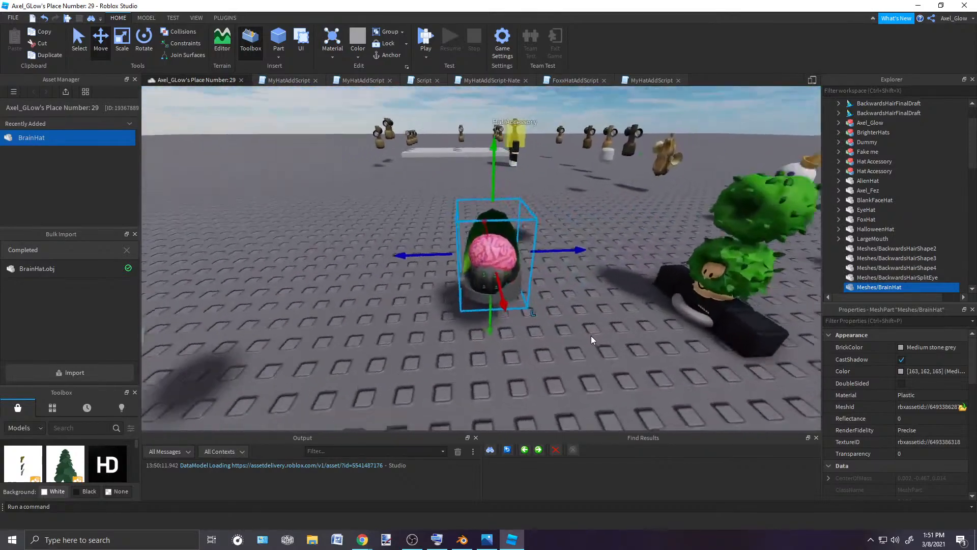
{"action": "scroll", "coordinate": [591, 335], "scroll_direction": "up", "scroll_amount": 5}
{"action": "scroll", "coordinate": [591, 339], "scroll_direction": "up", "scroll_amount": 10}
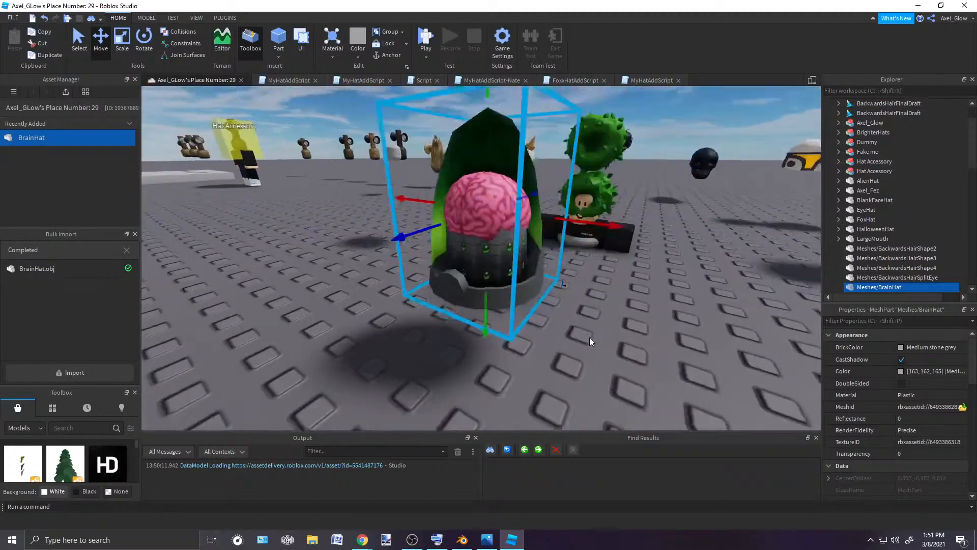
{"action": "scroll", "coordinate": [591, 338], "scroll_direction": "down", "scroll_amount": 12}
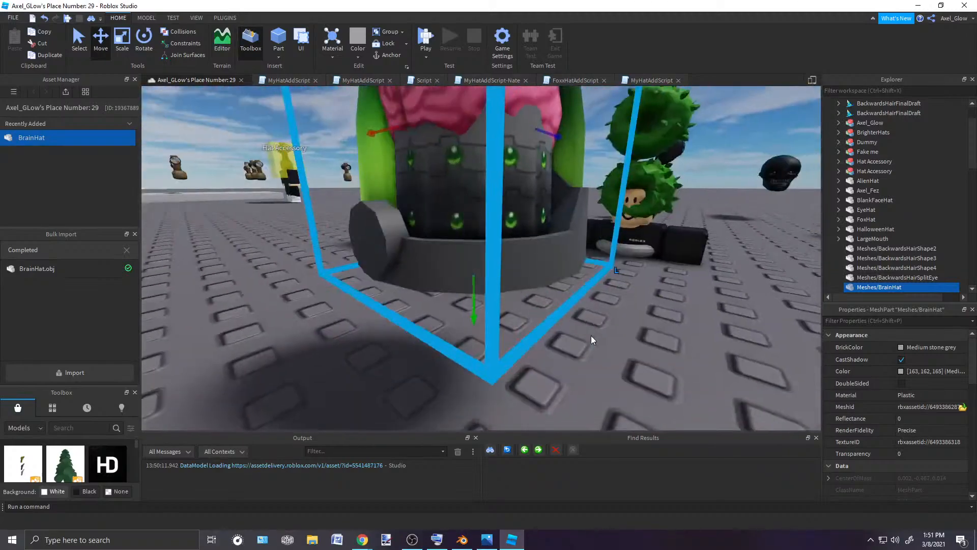
{"action": "key", "text": "d"}
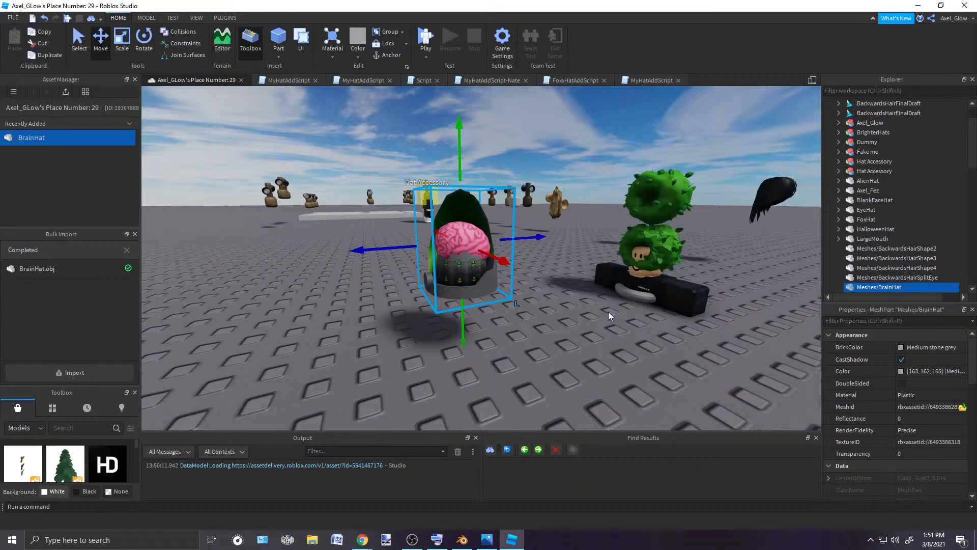
{"action": "right_click_drag", "start_coordinate": [503, 295], "coordinate": [504, 294]}
{"action": "scroll", "coordinate": [503, 294], "scroll_direction": "down", "scroll_amount": 10}
{"action": "key", "text": "f"}
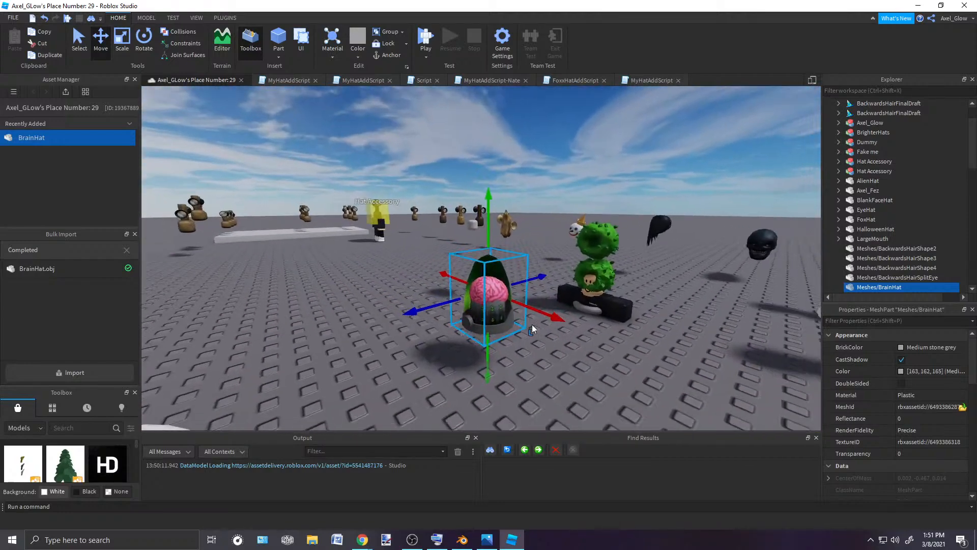
{"action": "right_click_drag", "start_coordinate": [536, 316], "coordinate": [536, 316]}
{"action": "scroll", "coordinate": [533, 302], "scroll_direction": "up", "scroll_amount": 6}
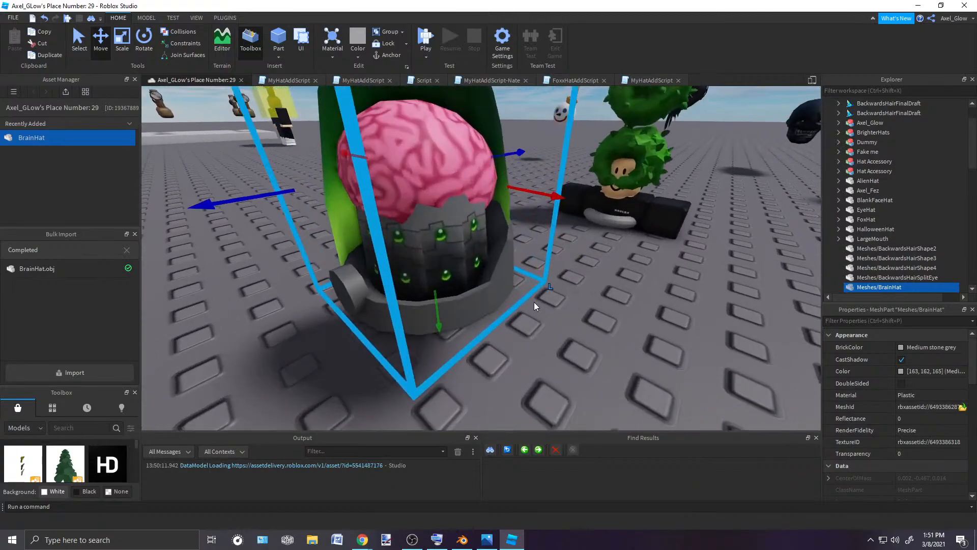
{"action": "right_click_drag", "start_coordinate": [533, 301], "coordinate": [534, 301]}
{"action": "scroll", "coordinate": [533, 302], "scroll_direction": "up", "scroll_amount": 3}
{"action": "scroll", "coordinate": [534, 301], "scroll_direction": "down", "scroll_amount": 1}
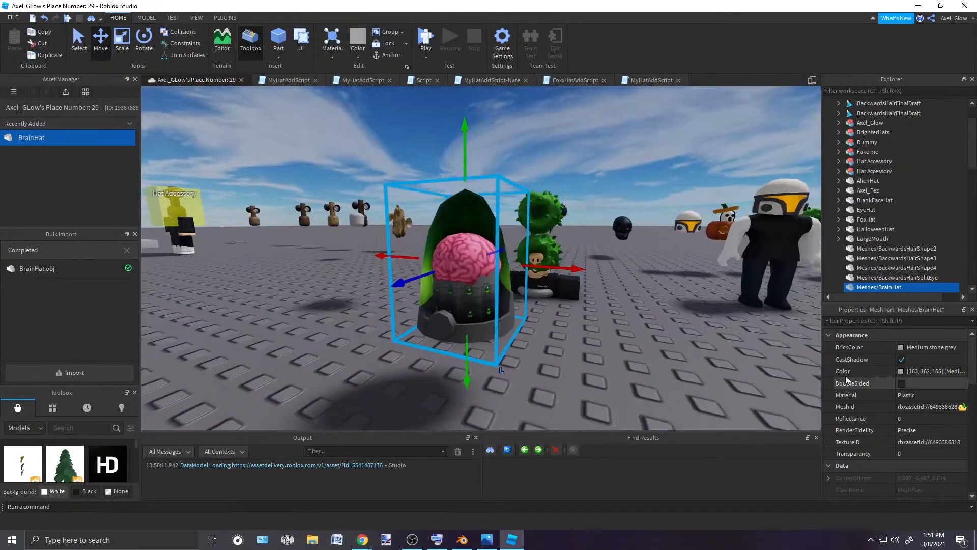
{"action": "right_click_drag", "start_coordinate": [509, 263], "coordinate": [591, 257]}
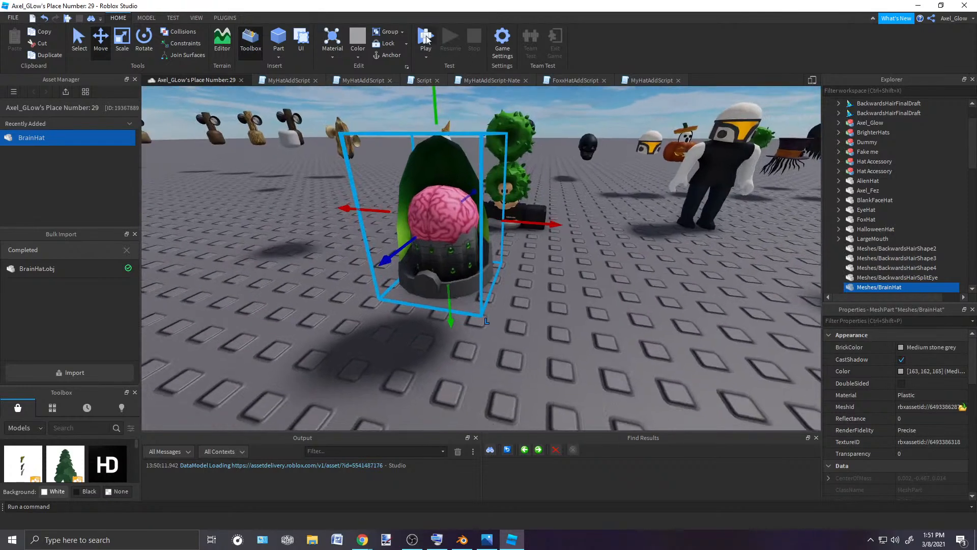
Step: Start a playtest of the place and walk the avatar forward past the brain hat
{"action": "left_click", "coordinate": [425, 37]}
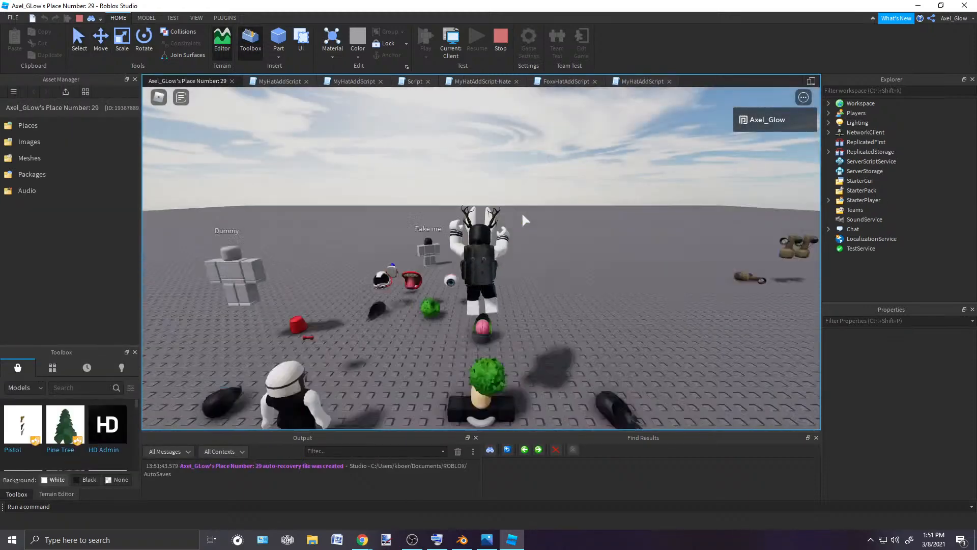
{"action": "key", "text": "w"}
{"action": "right_click_drag", "start_coordinate": [474, 251], "coordinate": [474, 251]}
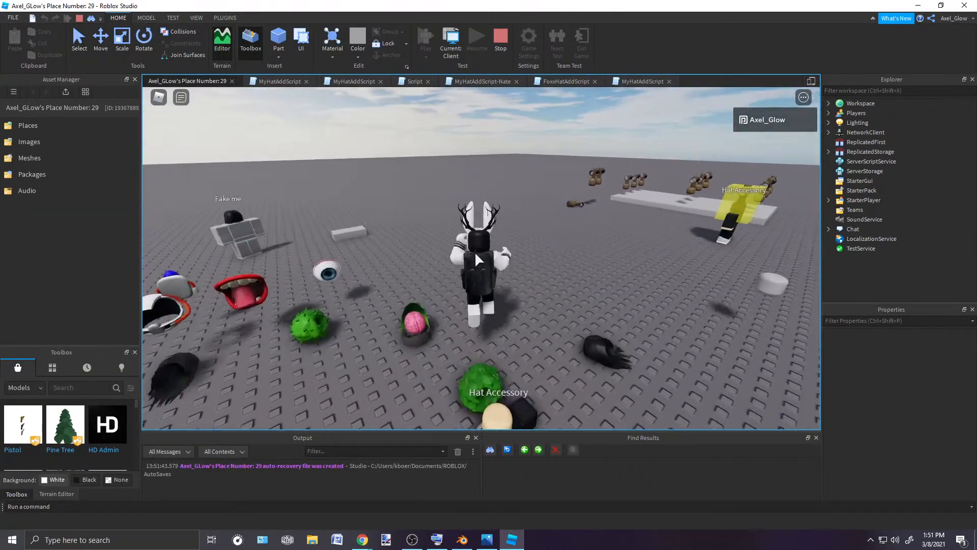
Step: Switch to Blender and save BrainHat.blend
{"action": "key", "text": "alt+Tab"}
{"action": "left_click", "coordinate": [209, 24]}
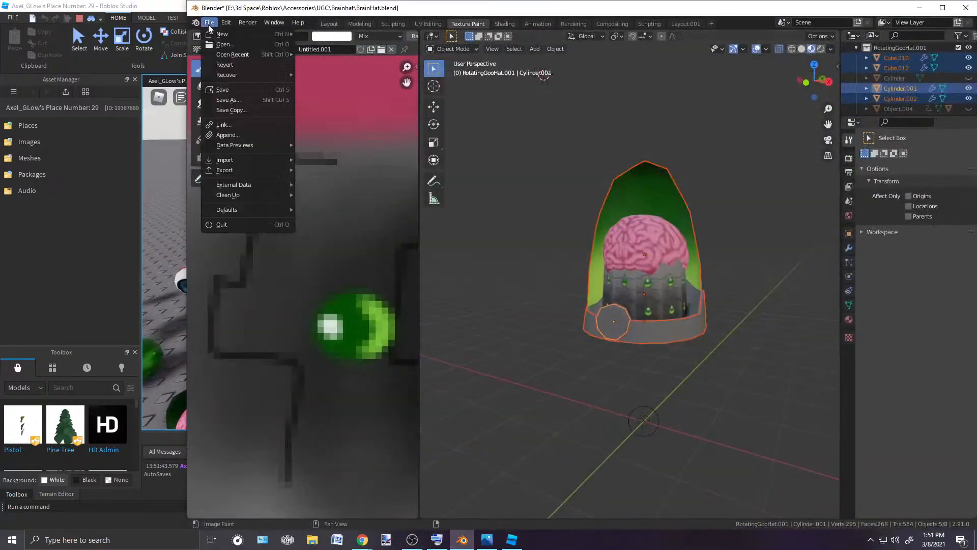
{"action": "left_click", "coordinate": [224, 89]}
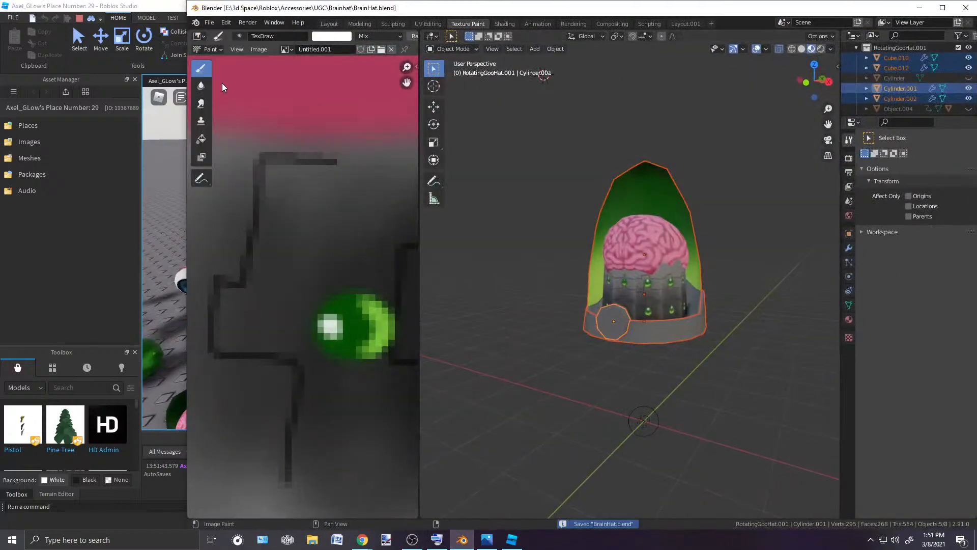
Step: Save the painted texture image MoreTextures!.png and close Blender, saving the changes to BrainHat
{"action": "left_click", "coordinate": [259, 50]}
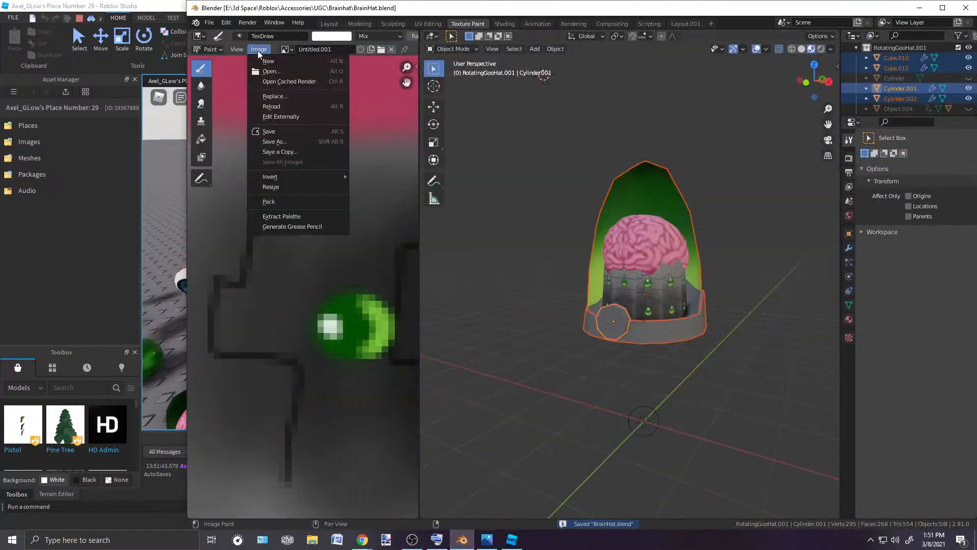
{"action": "left_click", "coordinate": [266, 131]}
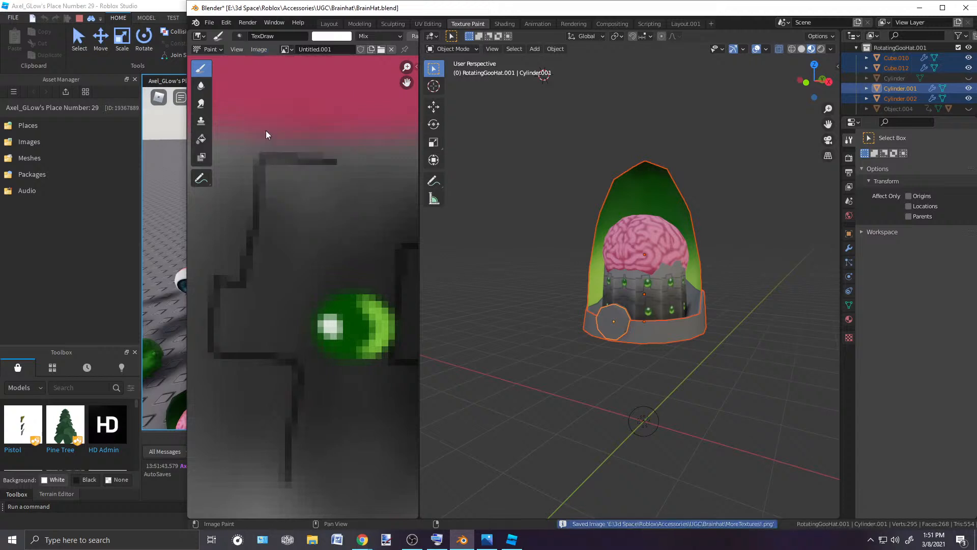
{"action": "left_click", "coordinate": [966, 9]}
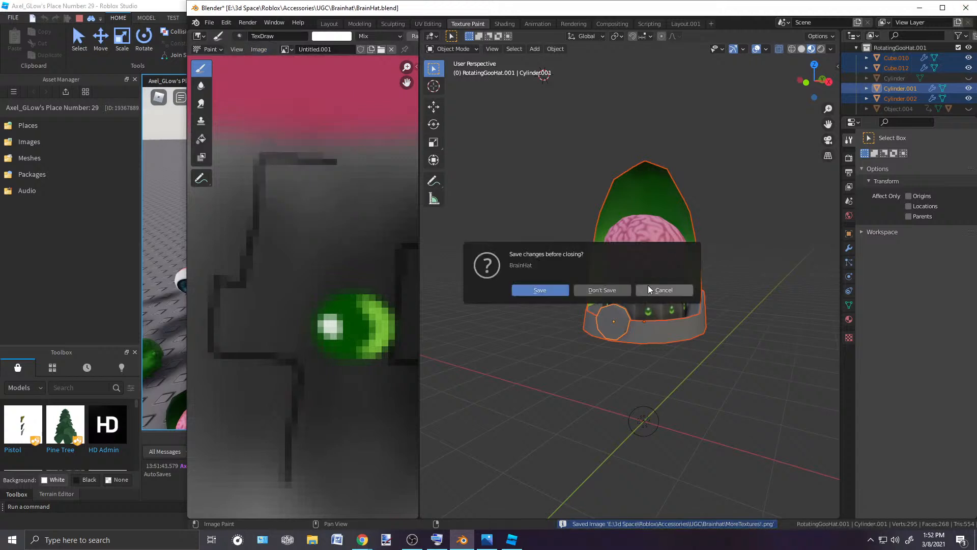
{"action": "left_click", "coordinate": [552, 288]}
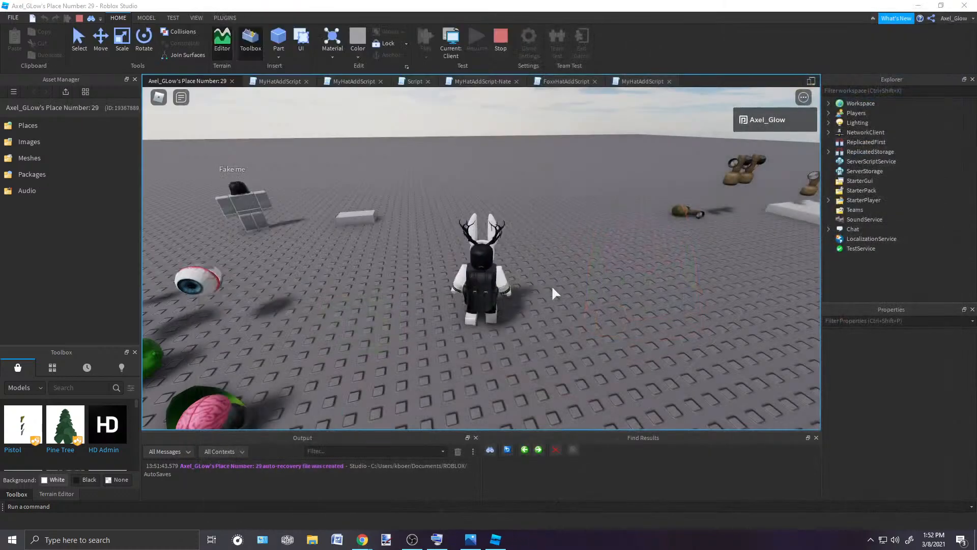
Step: Walk the playtest avatar around the baseplate to an open area near the brain hat
{"action": "key", "text": "d"}
{"action": "right_click_drag", "start_coordinate": [497, 222], "coordinate": [496, 219]}
{"action": "key", "text": "w"}
{"action": "key", "text": "w"}
{"action": "key", "text": "w"}
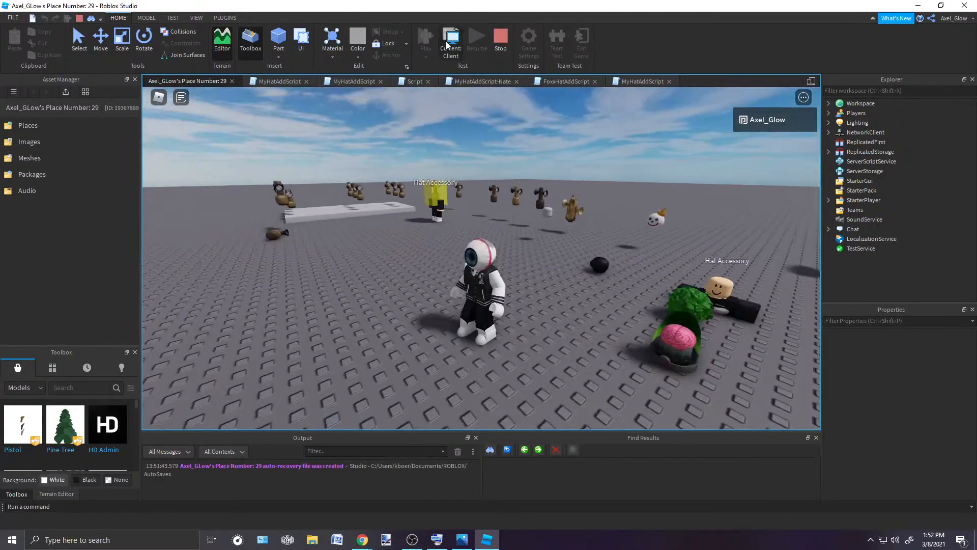
Step: Switch the playtest from client to server view and copy the MeshId of the BrainHat mesh
{"action": "left_click", "coordinate": [449, 41]}
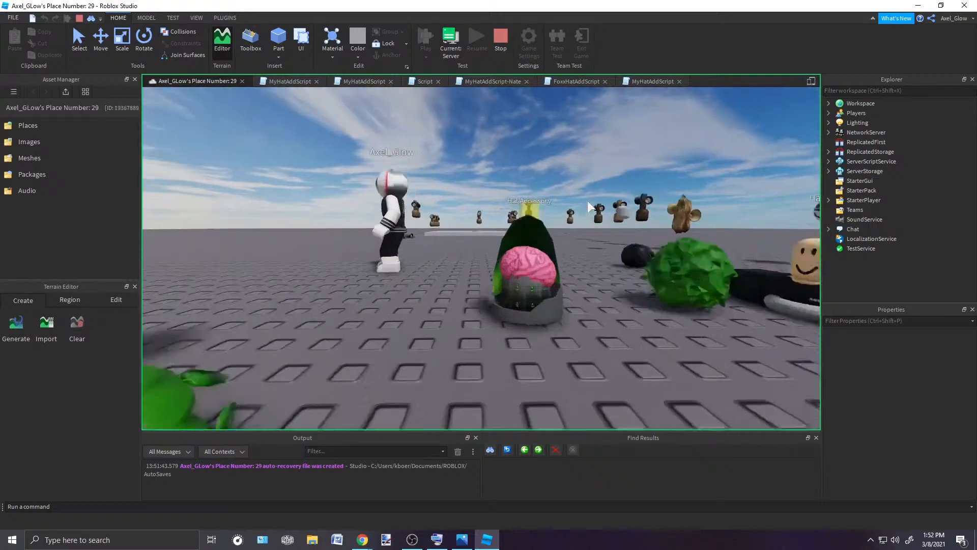
{"action": "right_click_drag", "start_coordinate": [587, 201], "coordinate": [585, 201]}
{"action": "key", "text": "w"}
{"action": "key", "text": "s"}
{"action": "left_click", "coordinate": [566, 291]}
{"action": "right_click_drag", "start_coordinate": [565, 291], "coordinate": [566, 291]}
{"action": "left_click", "coordinate": [940, 409]}
{"action": "key", "text": "ctrl+c"}
{"action": "right_click", "coordinate": [421, 164]}
{"action": "left_click", "coordinate": [429, 150]}
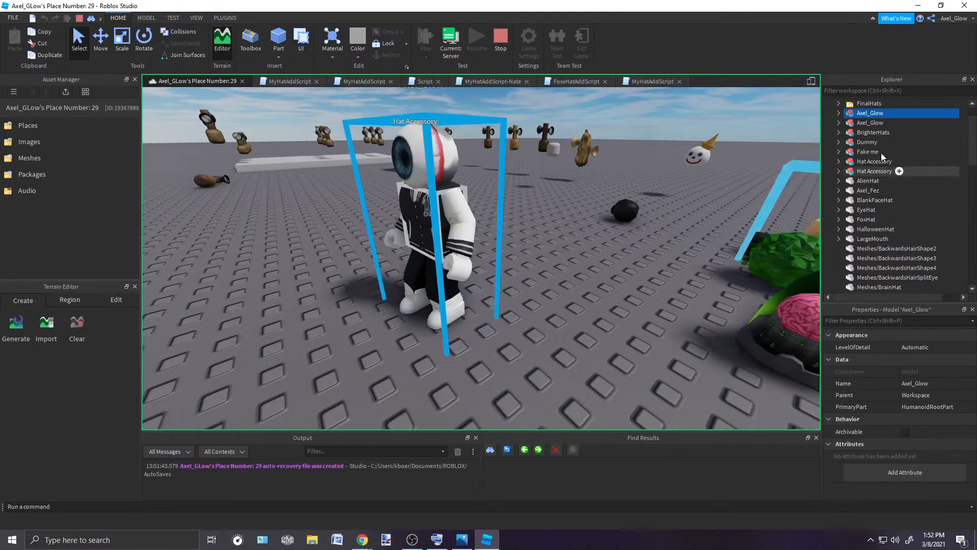
{"action": "left_click", "coordinate": [839, 112]}
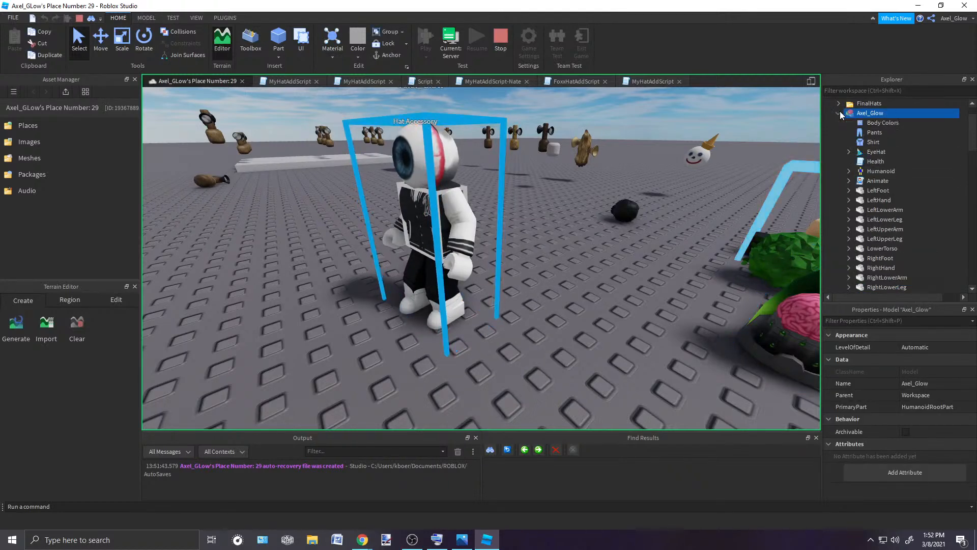
{"action": "left_click", "coordinate": [848, 152]}
{"action": "left_click", "coordinate": [859, 161]}
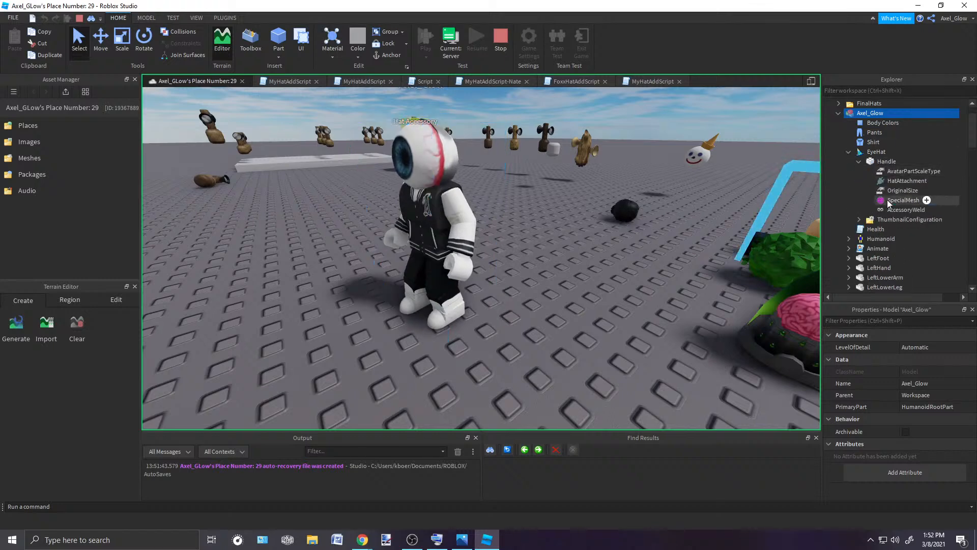
{"action": "left_click", "coordinate": [903, 200]}
{"action": "left_click", "coordinate": [927, 359]}
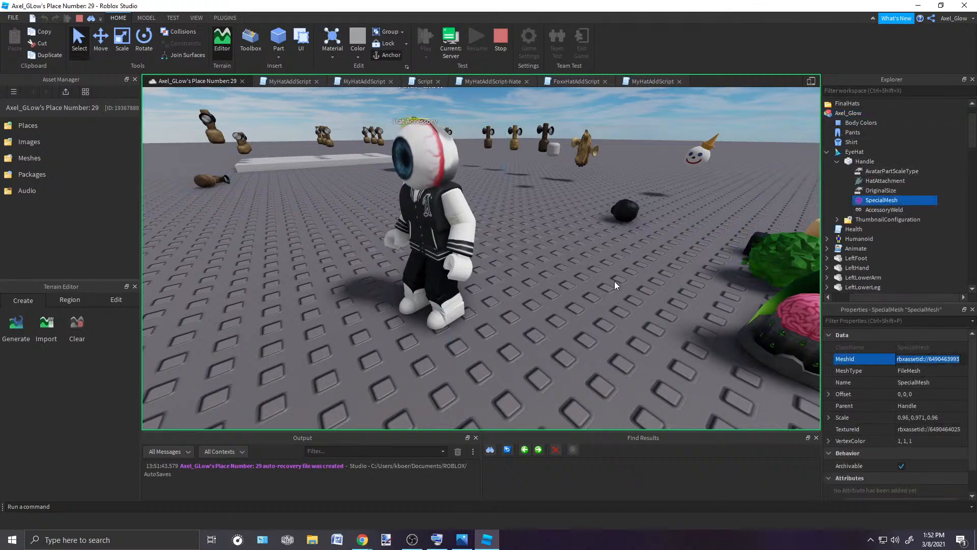
{"action": "key", "text": "ctrl+v"}
{"action": "key", "text": "Return"}
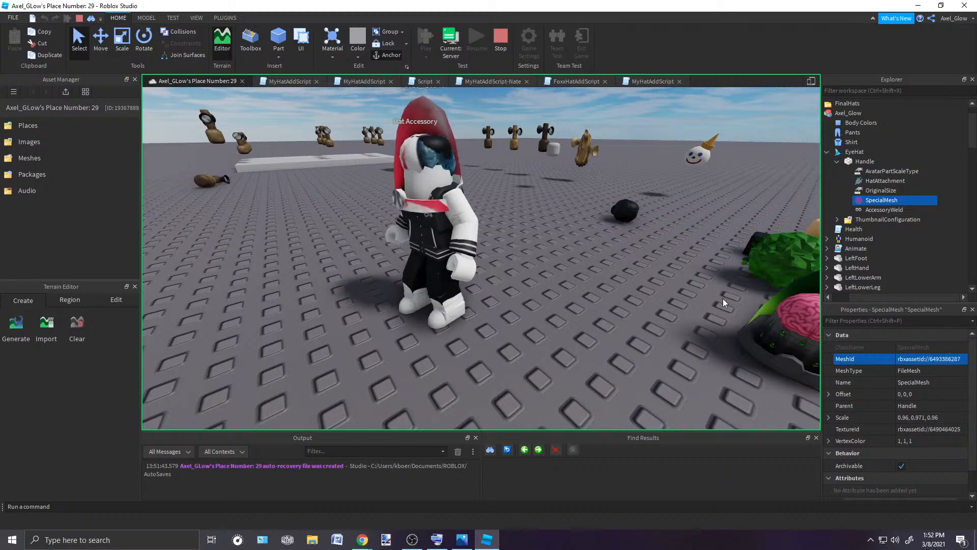
Step: Copy the TextureID of the Meshes/BrainHat mesh part on the baseplate
{"action": "right_click_drag", "start_coordinate": [667, 316], "coordinate": [667, 315]}
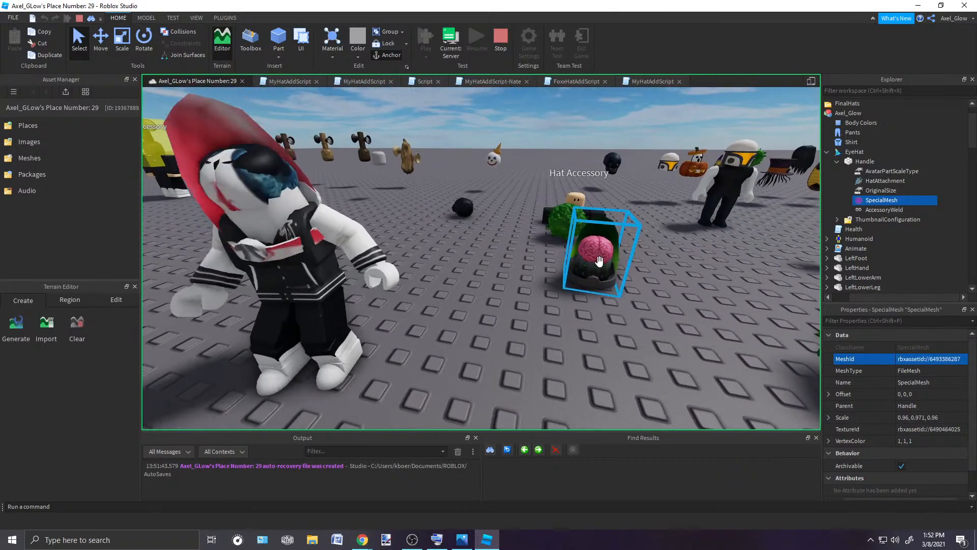
{"action": "left_click", "coordinate": [599, 260]}
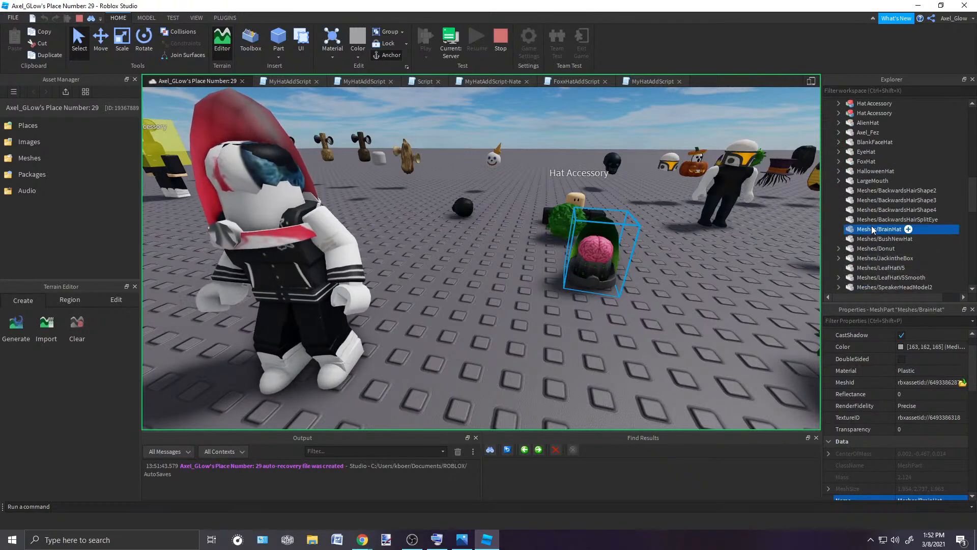
{"action": "left_click", "coordinate": [949, 418]}
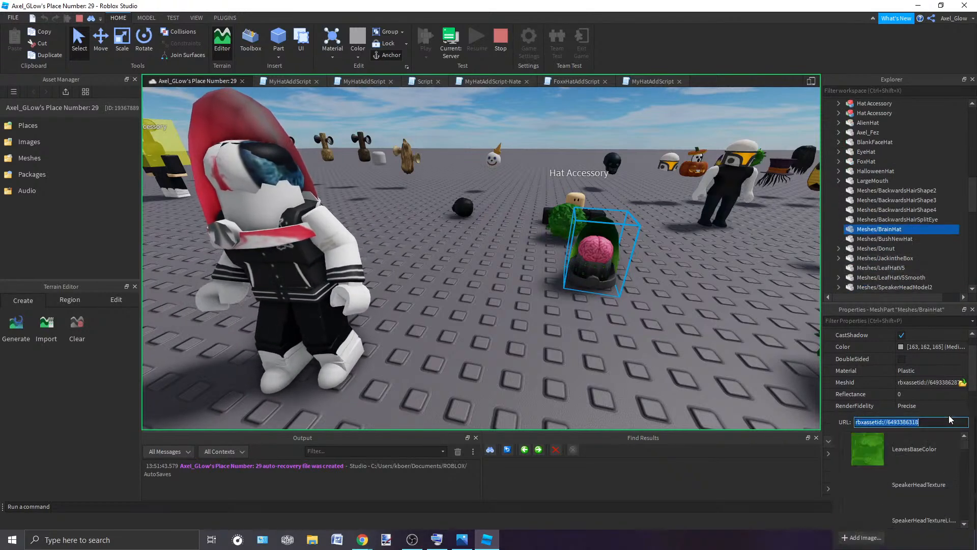
{"action": "left_click", "coordinate": [259, 176]}
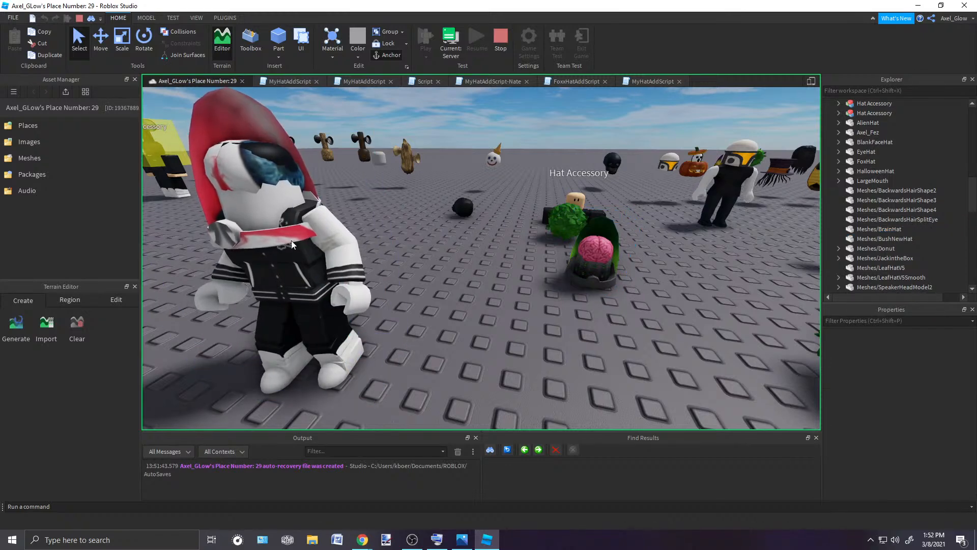
{"action": "left_click", "coordinate": [314, 261]}
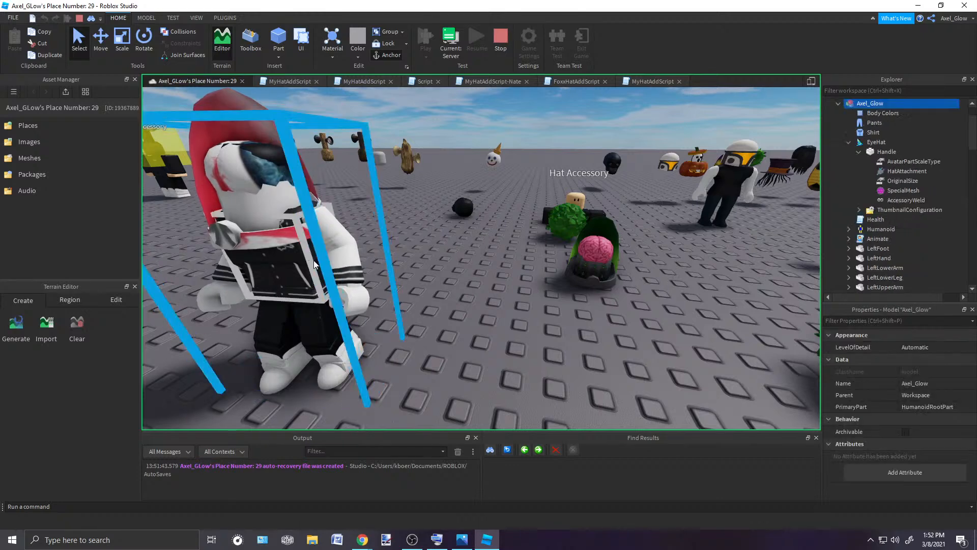
{"action": "left_click", "coordinate": [897, 190]}
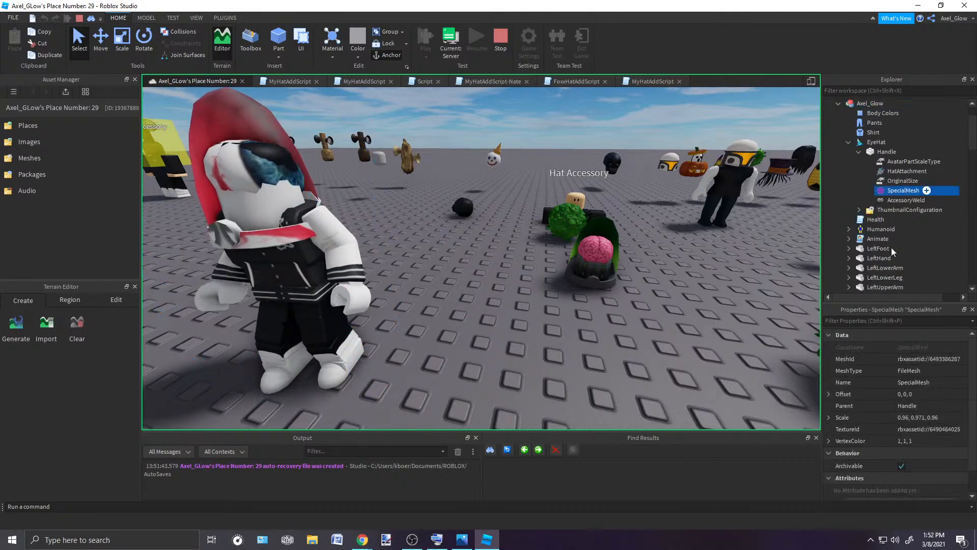
{"action": "left_click", "coordinate": [924, 426]}
{"action": "key", "text": "ctrl+v"}
{"action": "key", "text": "Return"}
{"action": "right_click_drag", "start_coordinate": [595, 270], "coordinate": [596, 270]}
{"action": "scroll", "coordinate": [596, 270], "scroll_direction": "up", "scroll_amount": 4}
{"action": "scroll", "coordinate": [596, 270], "scroll_direction": "down", "scroll_amount": 3}
{"action": "scroll", "coordinate": [596, 271], "scroll_direction": "up", "scroll_amount": 1}
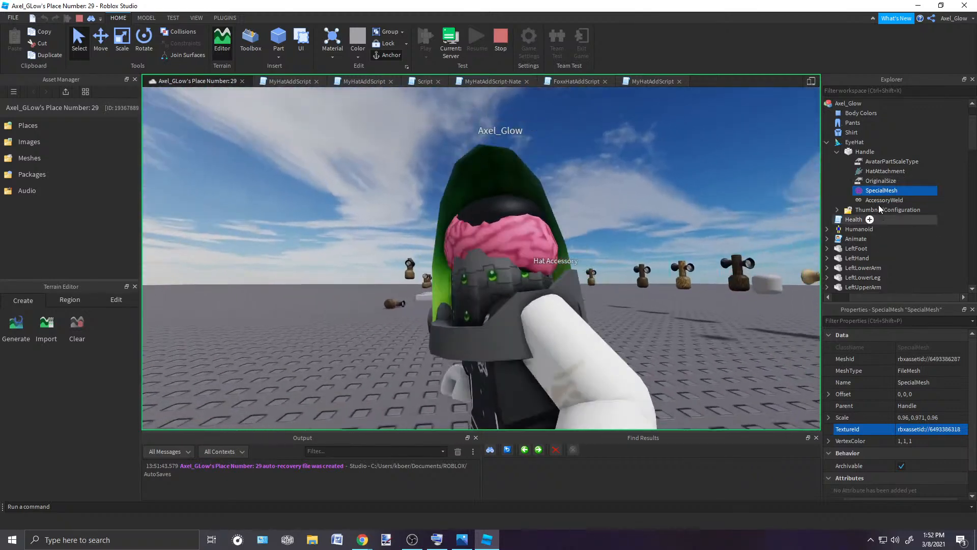
Step: Set the Position Y of the avatar hat's HatAttachment to 0 and check the fit from other angles
{"action": "left_click", "coordinate": [880, 181]}
{"action": "left_click", "coordinate": [841, 382]}
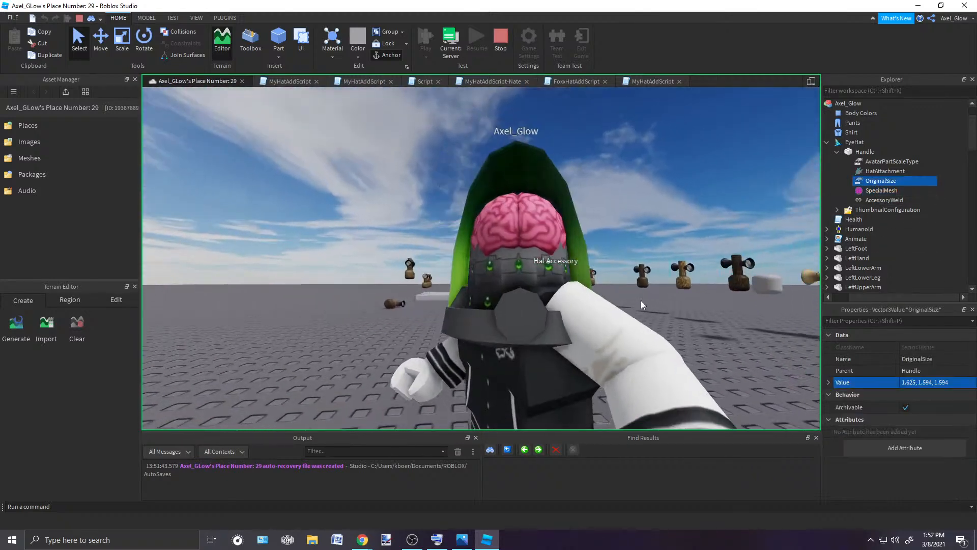
{"action": "left_click", "coordinate": [885, 171]}
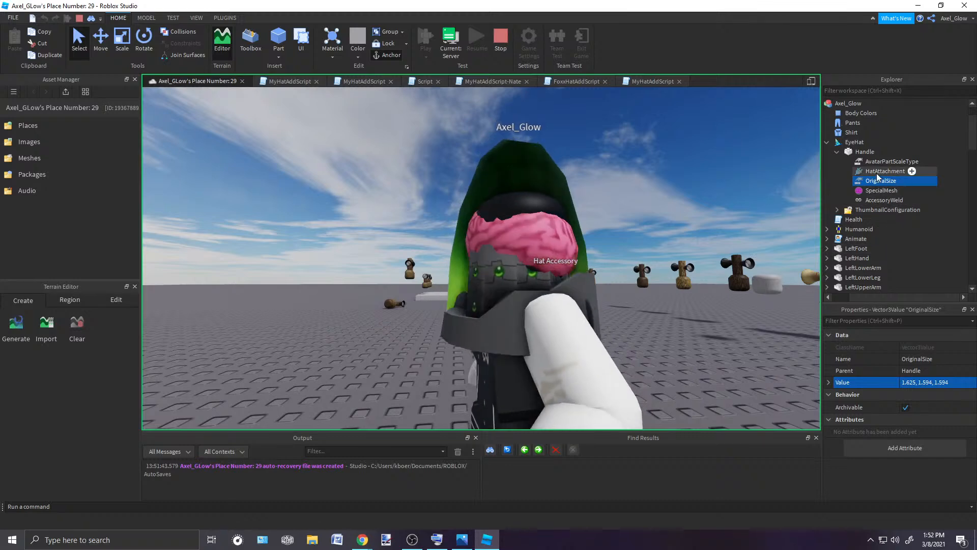
{"action": "left_click", "coordinate": [834, 418]}
{"action": "left_click", "coordinate": [829, 419]}
{"action": "left_click", "coordinate": [910, 419]}
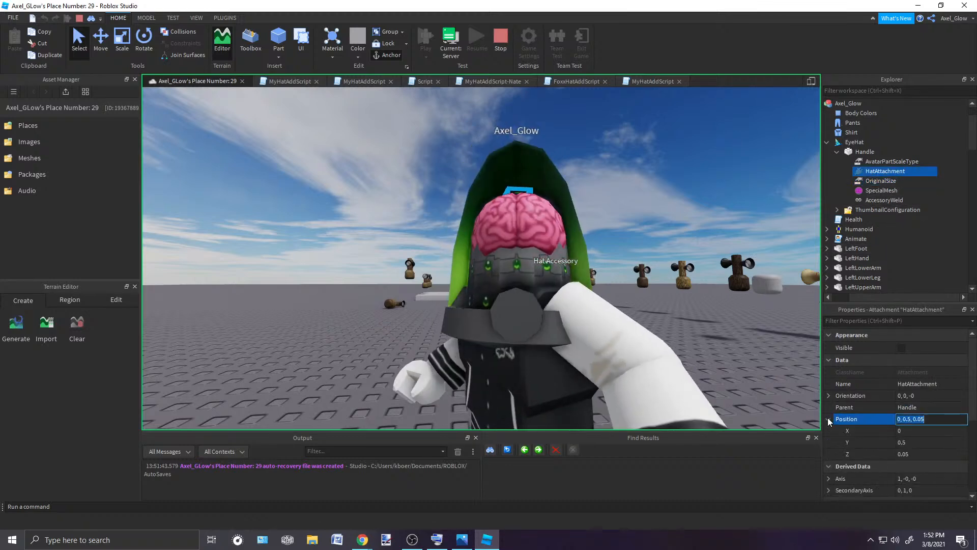
{"action": "left_click", "coordinate": [910, 442]}
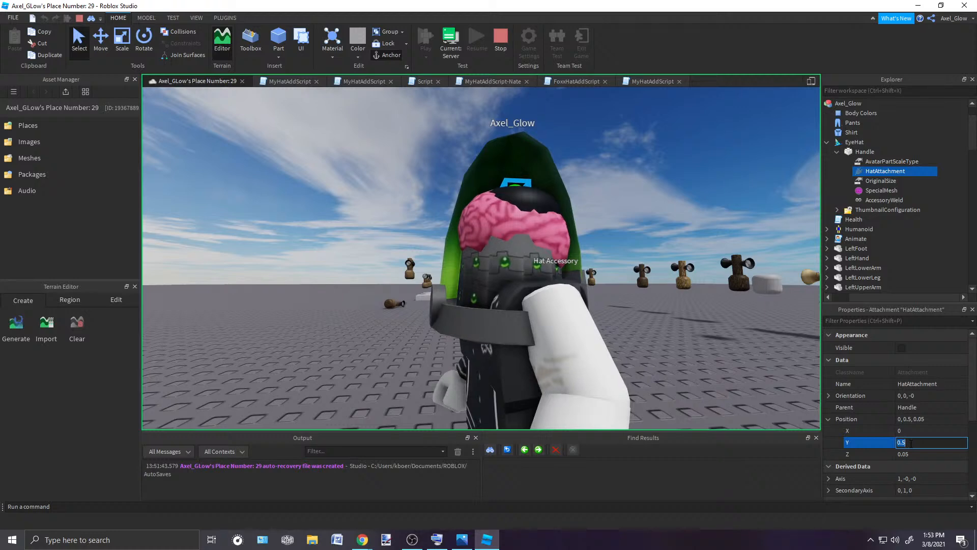
{"action": "type", "text": "0"}
{"action": "key", "text": "Return"}
{"action": "right_click_drag", "start_coordinate": [585, 248], "coordinate": [585, 248]}
{"action": "key", "text": "d"}
{"action": "key", "text": "a"}
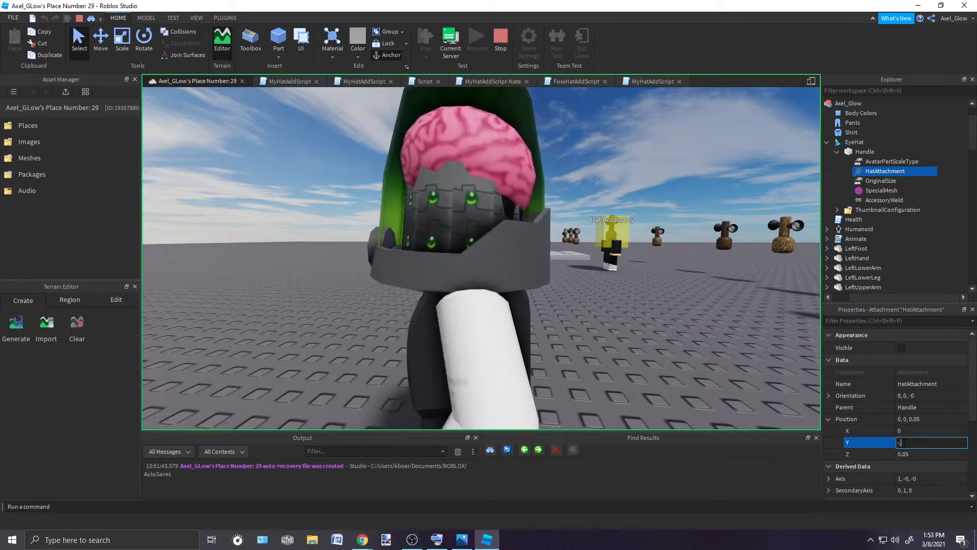
Step: Try a Position Y of -0.2 on the HatAttachment, then return it to 0
{"action": "key", "text": "Return"}
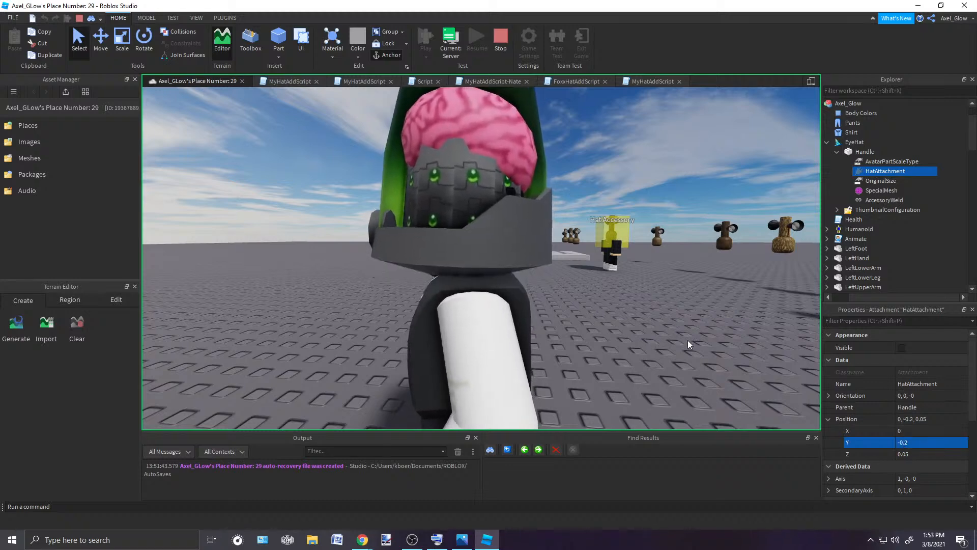
{"action": "left_click", "coordinate": [918, 446]}
{"action": "type", "text": "0"}
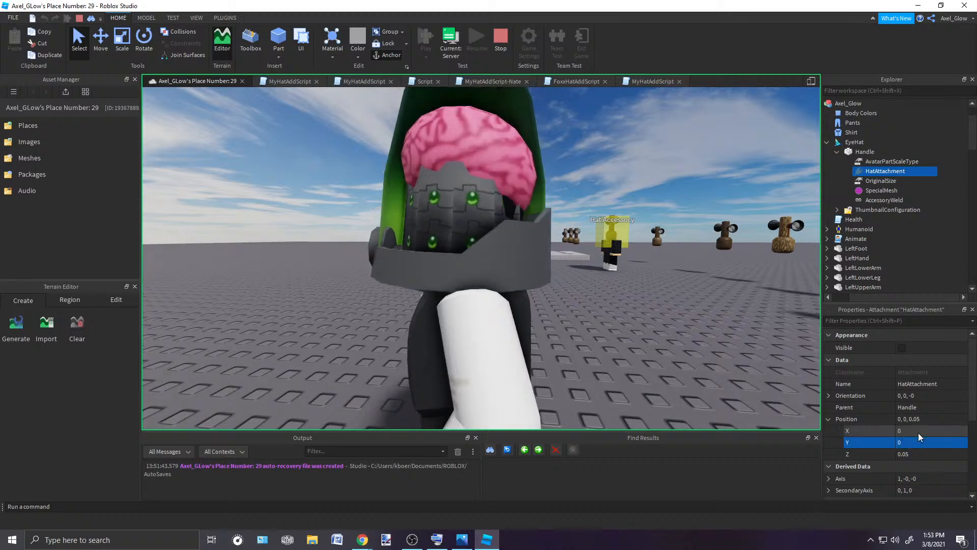
Step: Set the HatAttachment's Position Z to 0 and view the hat on the avatar from farther away
{"action": "left_click", "coordinate": [916, 454]}
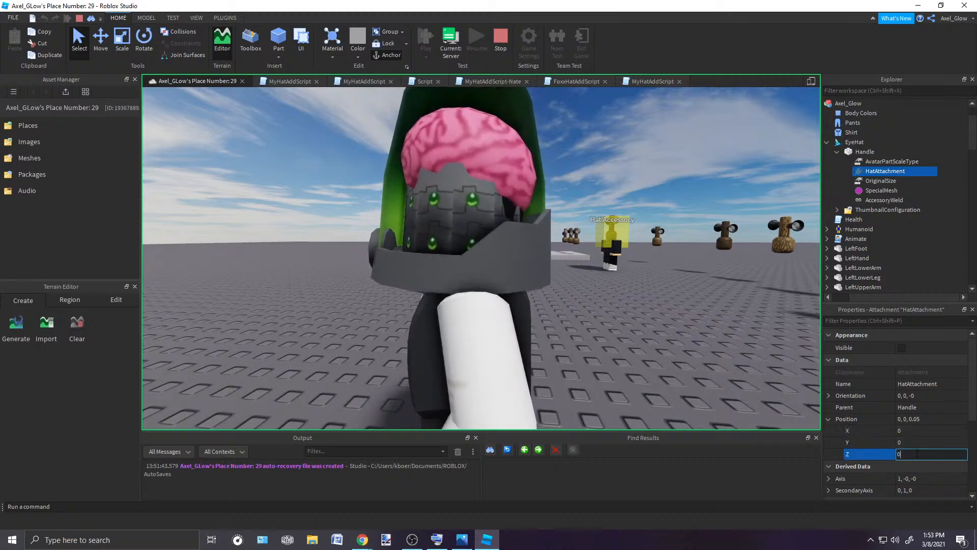
{"action": "key", "text": "Return"}
{"action": "mouse_move", "coordinate": [682, 251]}
{"action": "right_mouse_down"}
{"action": "mouse_move", "coordinate": [694, 246]}
{"action": "mouse_move", "coordinate": [682, 250]}
{"action": "right_mouse_up"}
{"action": "key", "text": "w"}
{"action": "scroll", "coordinate": [682, 250], "scroll_direction": "down", "scroll_amount": 3}
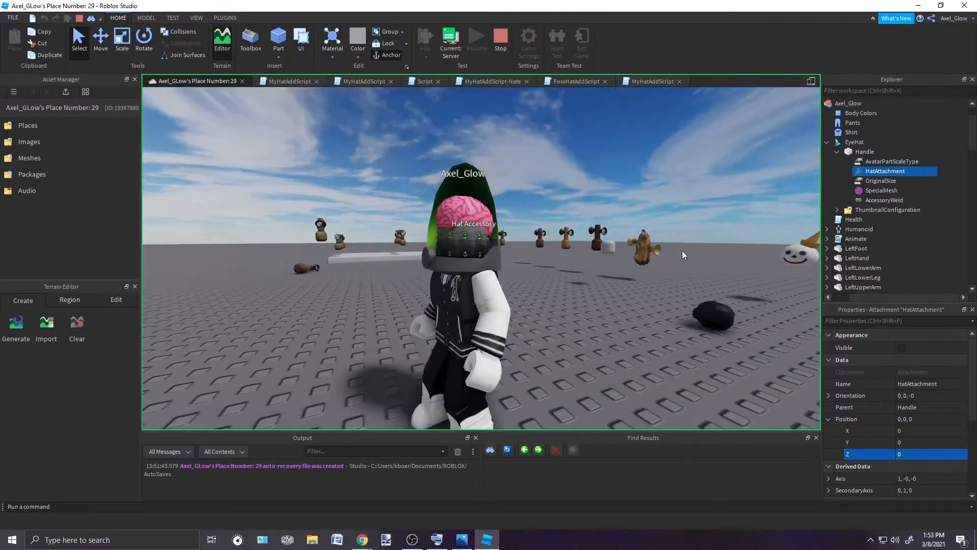
Step: Set the HatAttachment's Position Y to a negative value and compare the worn hat with the one on the baseplate
{"action": "left_click", "coordinate": [918, 441]}
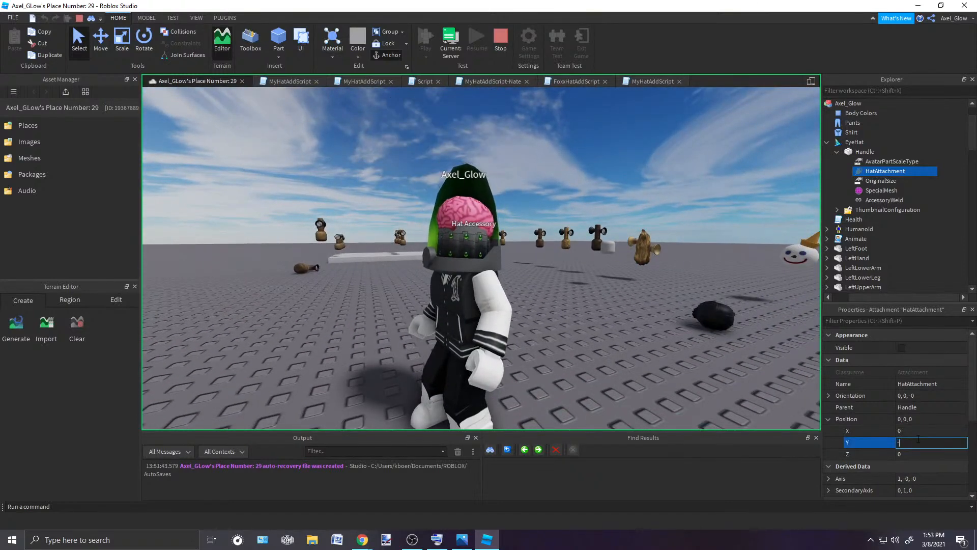
{"action": "key", "text": "Return"}
{"action": "right_click_drag", "start_coordinate": [601, 278], "coordinate": [597, 259]}
{"action": "scroll", "coordinate": [601, 278], "scroll_direction": "up", "scroll_amount": 2}
{"action": "left_click", "coordinate": [598, 260]}
{"action": "scroll", "coordinate": [598, 259], "scroll_direction": "down", "scroll_amount": 3}
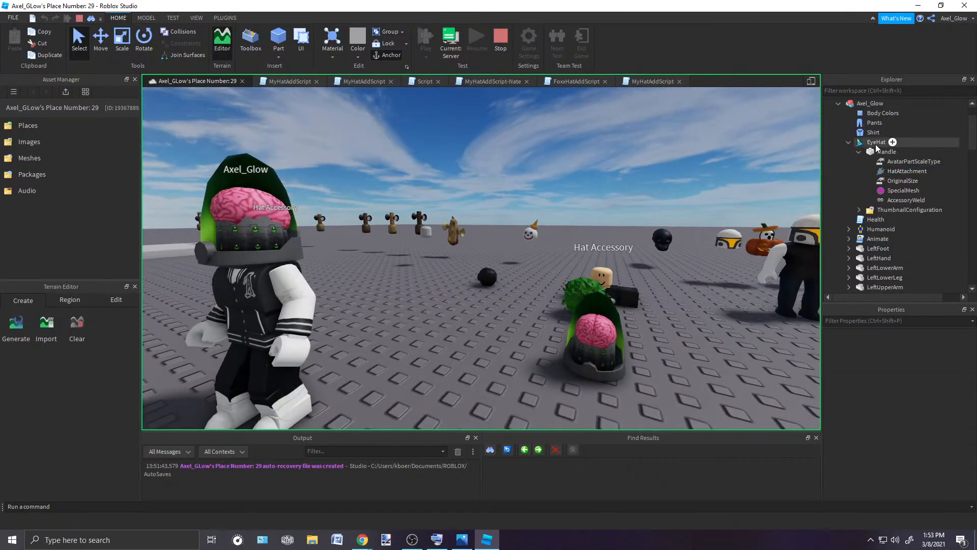
Step: Rename the avatar's EyeHat accessory as BrainHat
{"action": "left_click", "coordinate": [876, 143]}
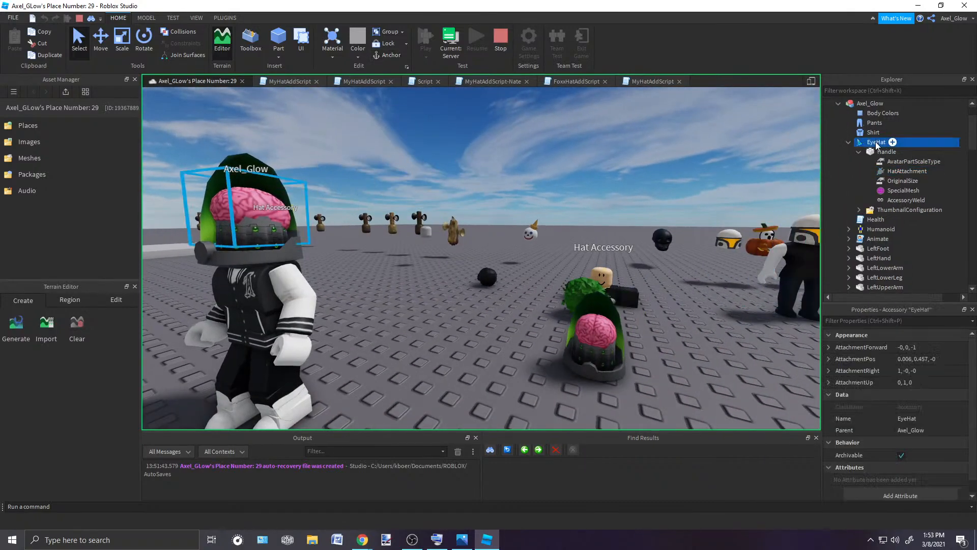
{"action": "right_click", "coordinate": [876, 144]}
{"action": "left_click", "coordinate": [883, 204]}
{"action": "type", "text": "BrainHat"}
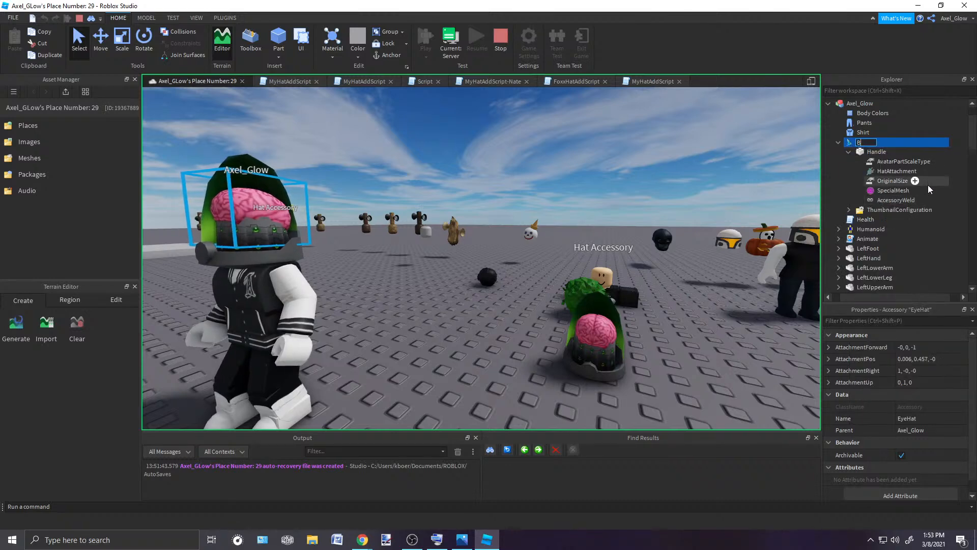
{"action": "key", "text": "Return"}
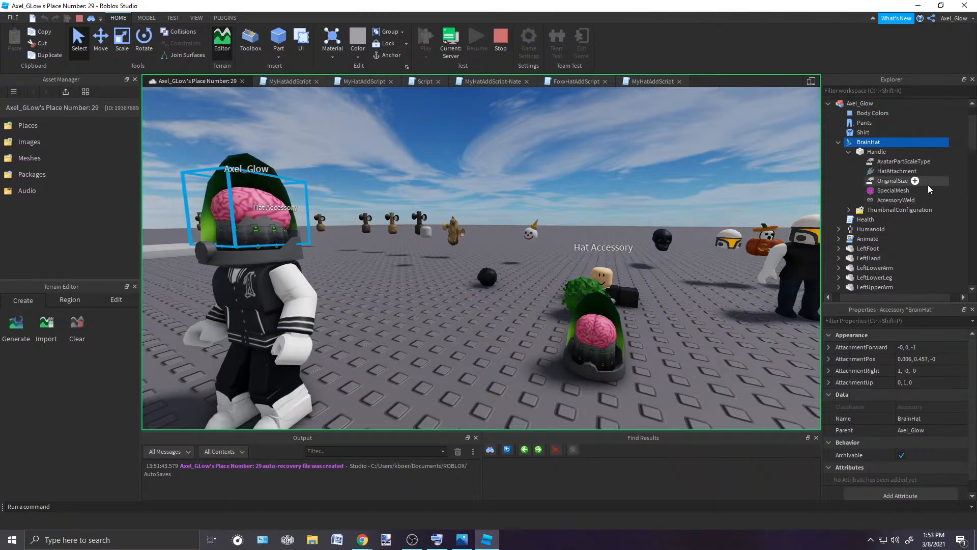
Step: Copy the BrainHat accessory from the avatar and stop the playtest
{"action": "right_click", "coordinate": [851, 143]}
{"action": "left_click", "coordinate": [883, 159]}
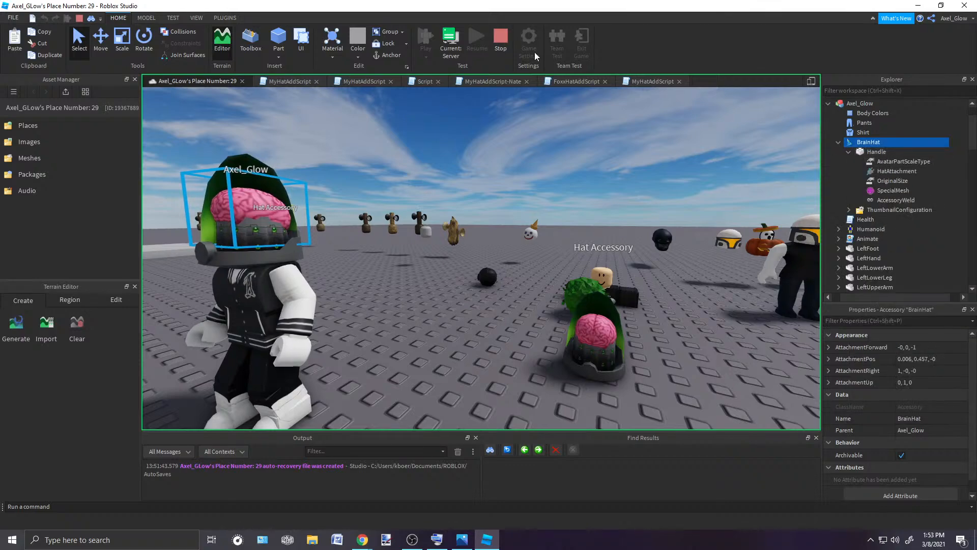
{"action": "left_click", "coordinate": [501, 38]}
{"action": "scroll", "coordinate": [601, 214], "scroll_direction": "down", "scroll_amount": 5}
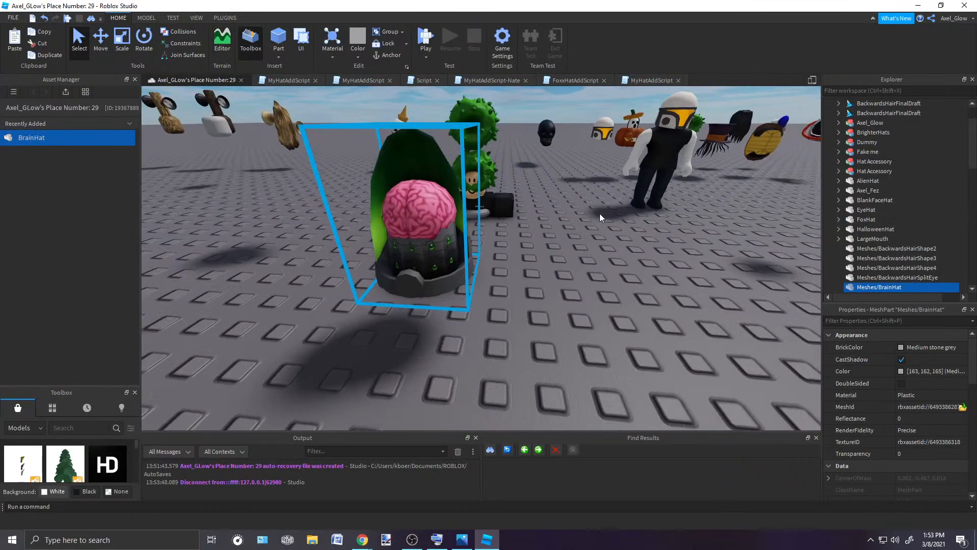
Step: Paste the BrainHat accessory into the MyHats folder in ReplicatedStorage and select it there
{"action": "scroll", "coordinate": [890, 214], "scroll_direction": "down", "scroll_amount": 5}
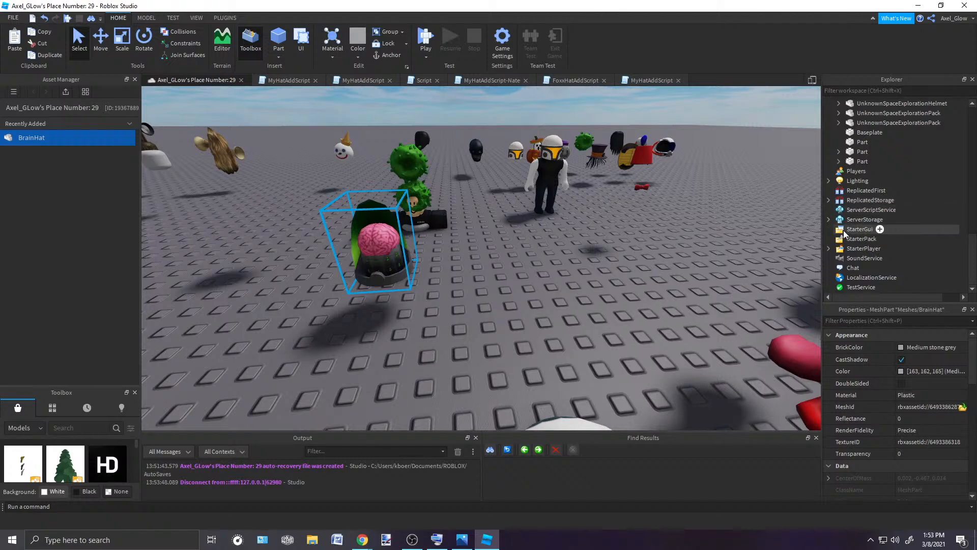
{"action": "left_click", "coordinate": [828, 199]}
{"action": "scroll", "coordinate": [911, 225], "scroll_direction": "down", "scroll_amount": 2}
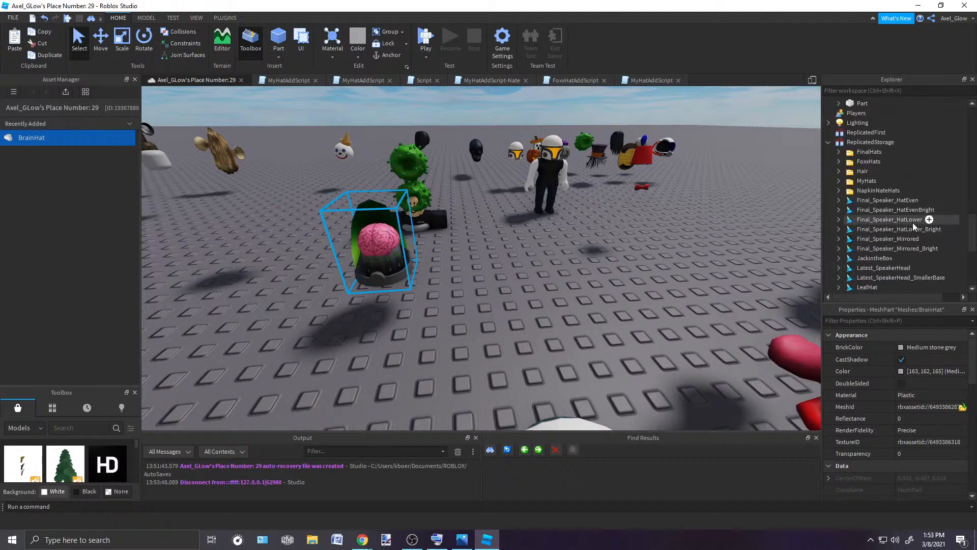
{"action": "scroll", "coordinate": [912, 221], "scroll_direction": "up", "scroll_amount": 1}
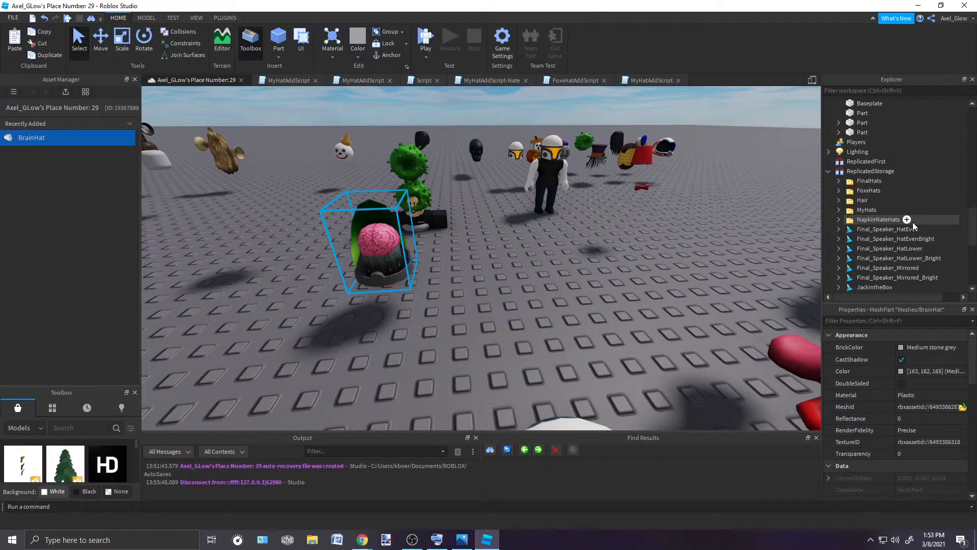
{"action": "scroll", "coordinate": [912, 222], "scroll_direction": "down", "scroll_amount": 2}
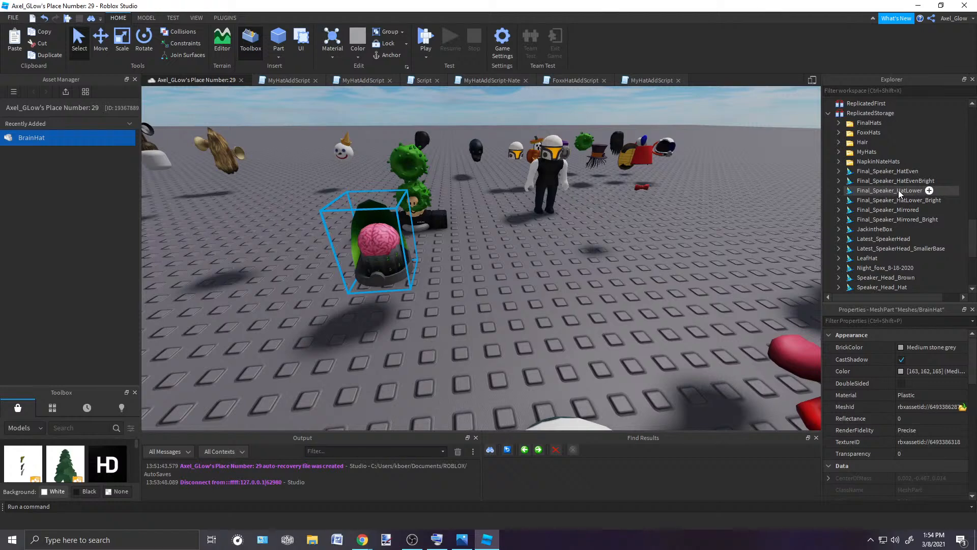
{"action": "scroll", "coordinate": [899, 191], "scroll_direction": "down", "scroll_amount": 3}
{"action": "scroll", "coordinate": [896, 224], "scroll_direction": "up", "scroll_amount": 2}
{"action": "scroll", "coordinate": [893, 221], "scroll_direction": "up", "scroll_amount": 1}
{"action": "scroll", "coordinate": [893, 221], "scroll_direction": "up", "scroll_amount": 1}
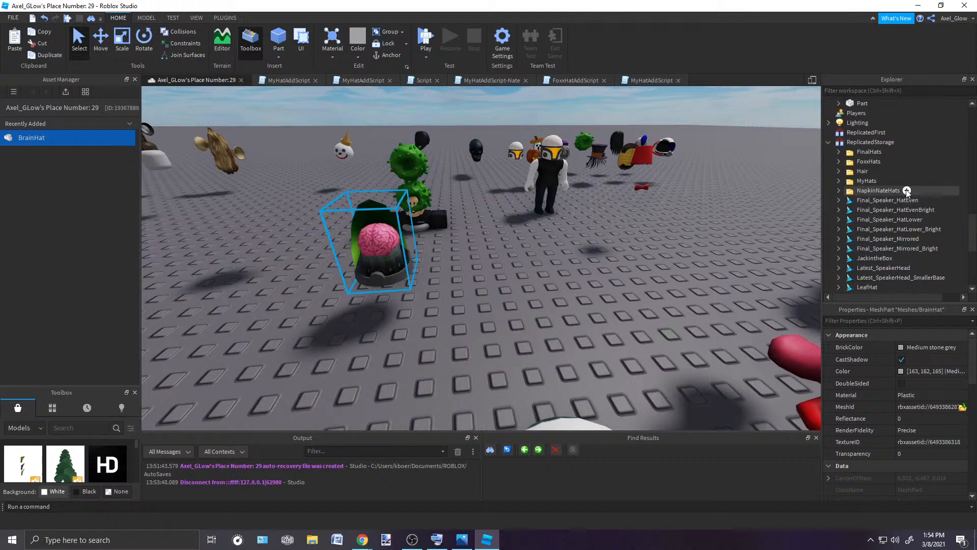
{"action": "scroll", "coordinate": [870, 183], "scroll_direction": "up", "scroll_amount": 1}
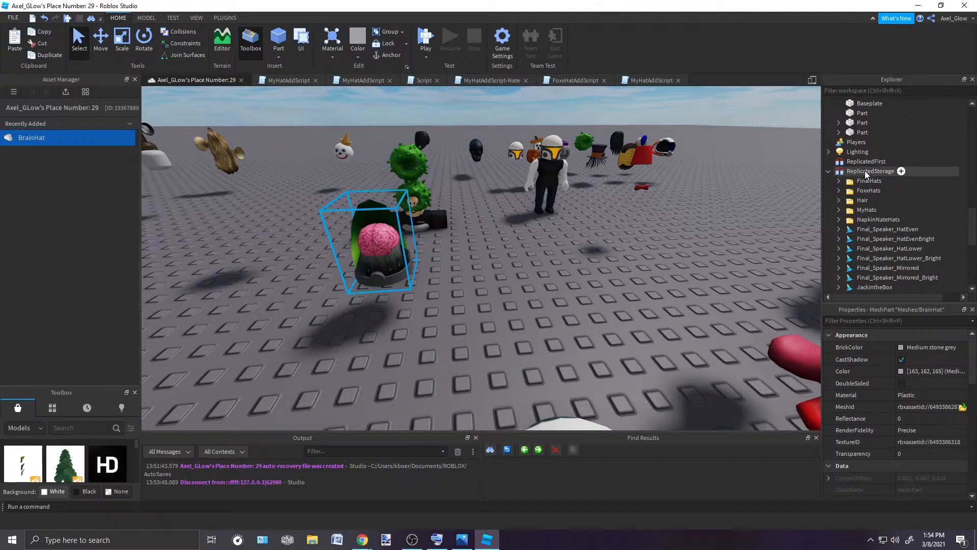
{"action": "double_click", "coordinate": [866, 209]}
{"action": "left_click", "coordinate": [878, 239]}
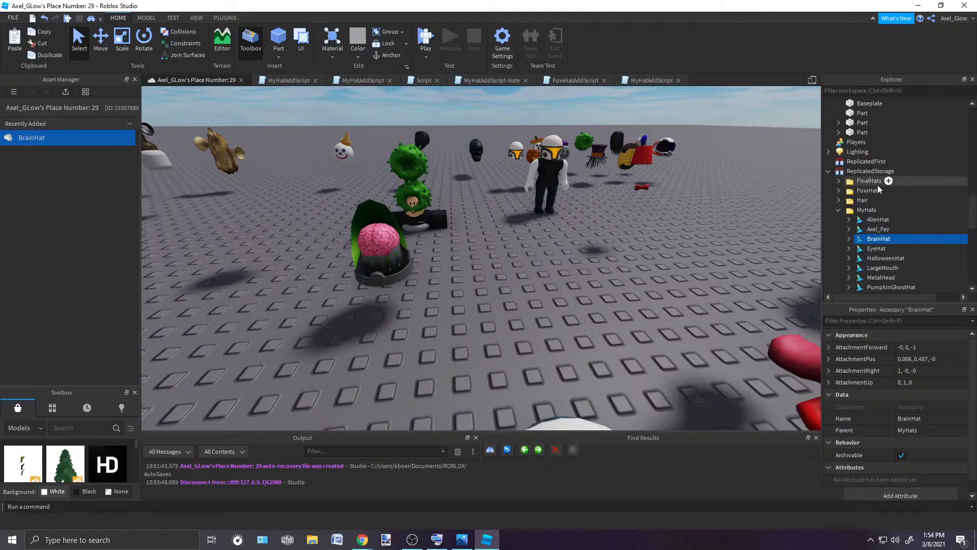
Step: Rename the brain hat mesh on the baseplate as BrainHat
{"action": "left_click", "coordinate": [415, 246]}
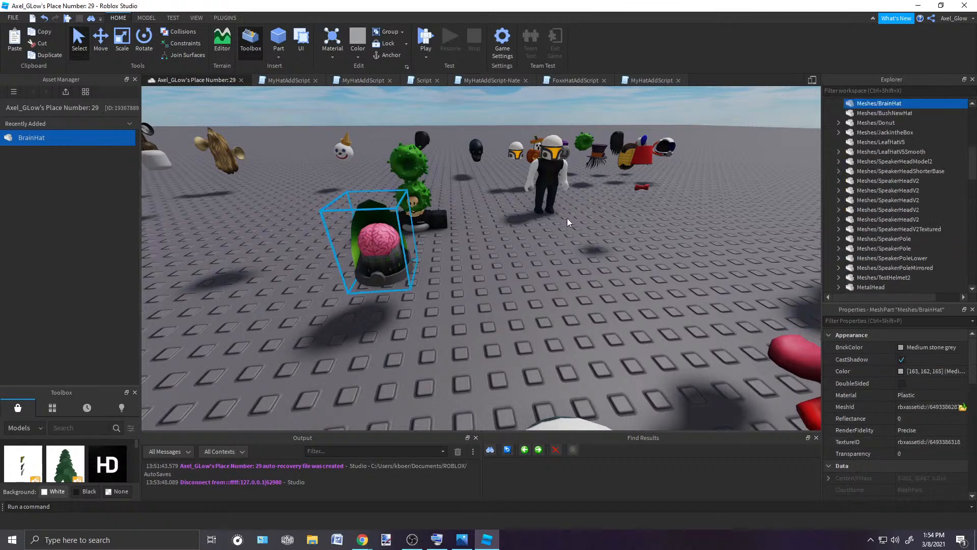
{"action": "double_click", "coordinate": [874, 104]}
{"action": "right_click", "coordinate": [641, 109]}
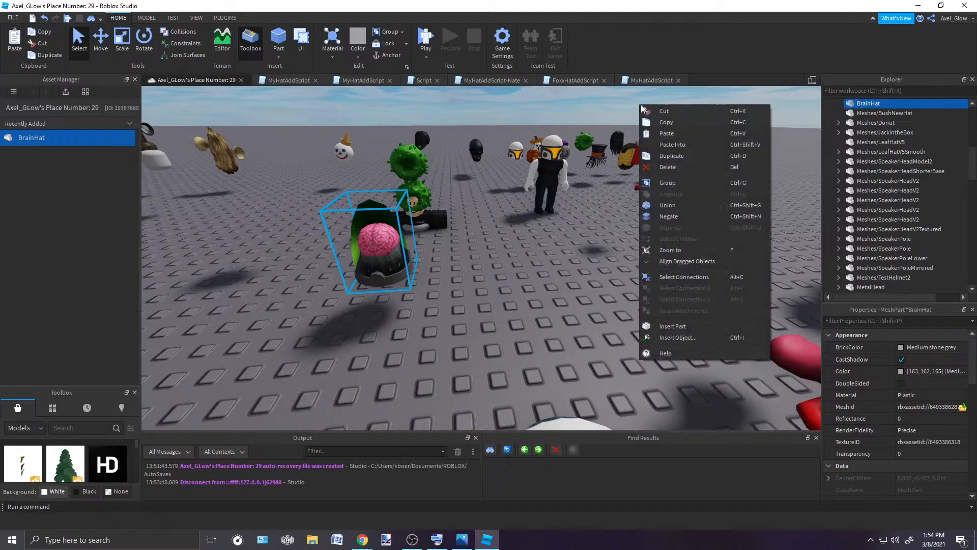
{"action": "left_click", "coordinate": [509, 107]}
Step: Copy the MyHatAddScript from the LargeMouth mesh and paste it into the BrainHat mesh
{"action": "right_click_drag", "start_coordinate": [621, 322], "coordinate": [625, 321]}
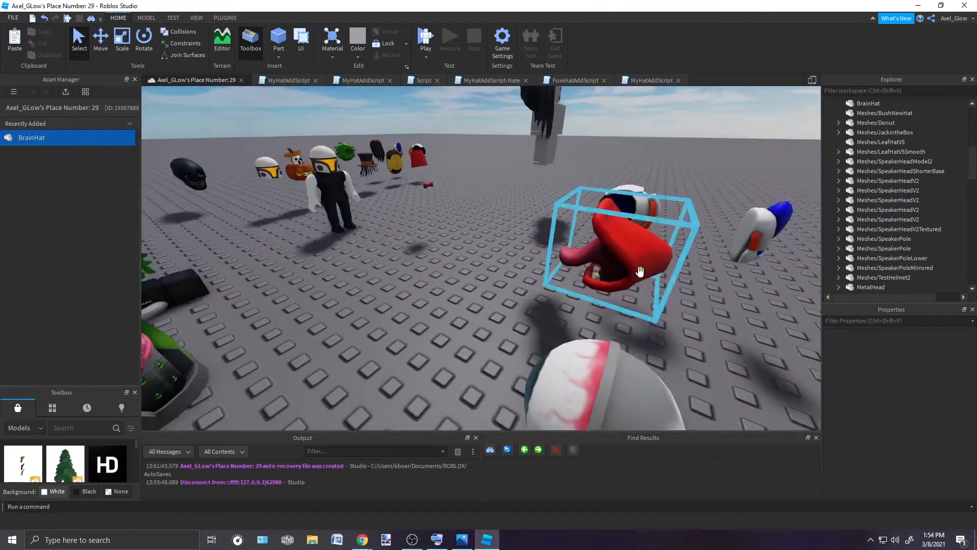
{"action": "left_click", "coordinate": [639, 257]}
{"action": "left_click", "coordinate": [839, 104]}
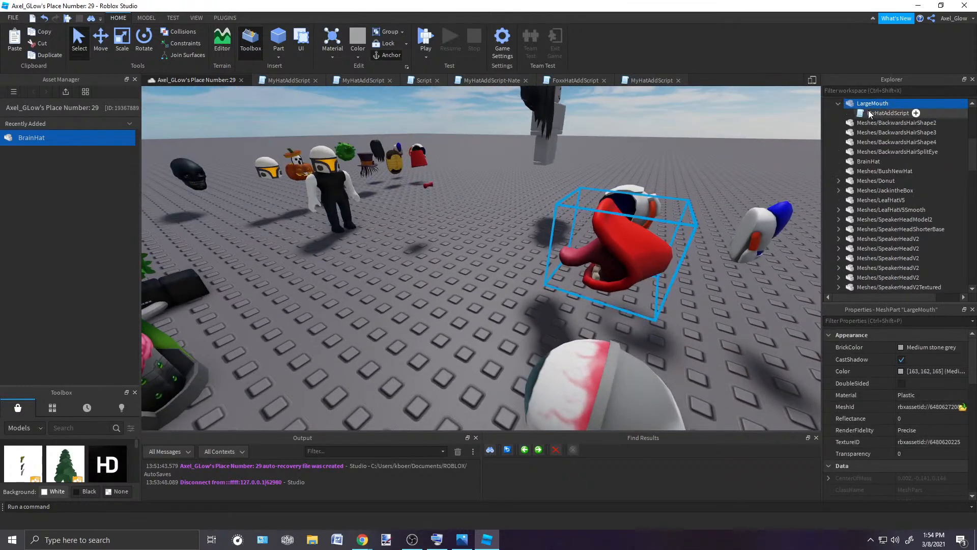
{"action": "left_click", "coordinate": [849, 113]}
{"action": "left_click", "coordinate": [830, 104]}
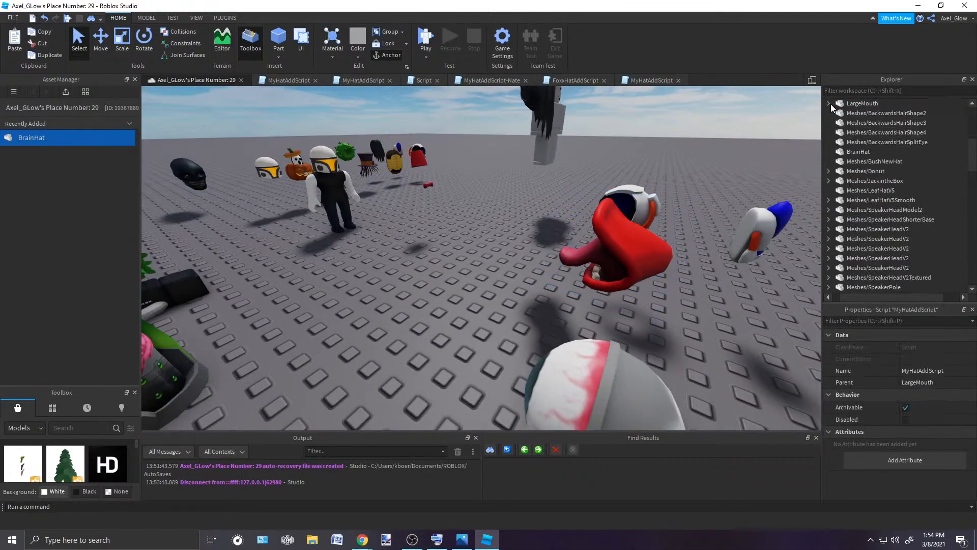
{"action": "left_click", "coordinate": [186, 410]}
{"action": "right_click", "coordinate": [866, 151]}
{"action": "left_click", "coordinate": [882, 178]}
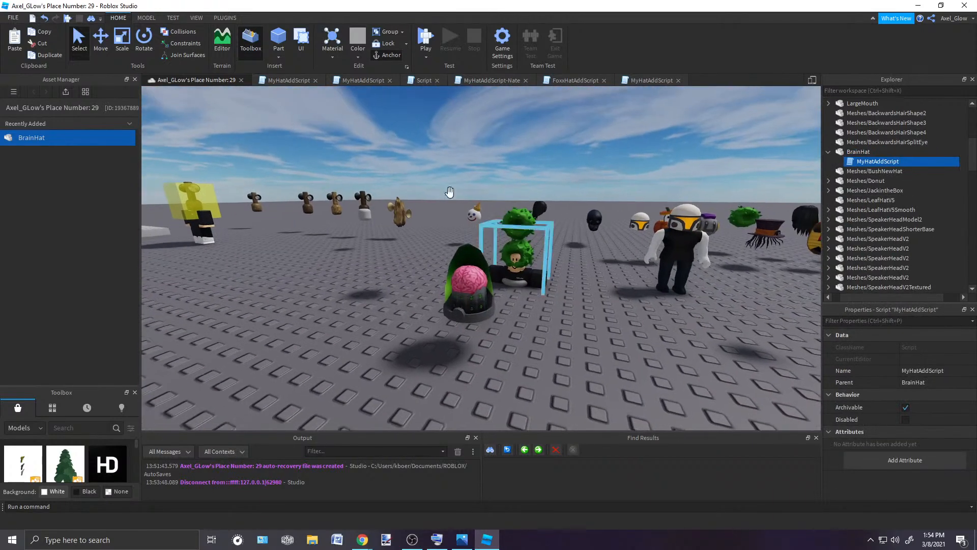
Step: Move the BrainHat mesh across the baseplate to stand in line beside the astronaut helmets and the red mouth hat
{"action": "left_click", "coordinate": [437, 298]}
{"action": "left_click", "coordinate": [100, 39]}
{"action": "right_click_drag", "start_coordinate": [421, 213], "coordinate": [421, 214]}
{"action": "left_click_drag", "start_coordinate": [439, 204], "coordinate": [672, 123]}
{"action": "left_click_drag", "start_coordinate": [692, 165], "coordinate": [765, 211]}
{"action": "right_click_drag", "start_coordinate": [717, 195], "coordinate": [716, 196]}
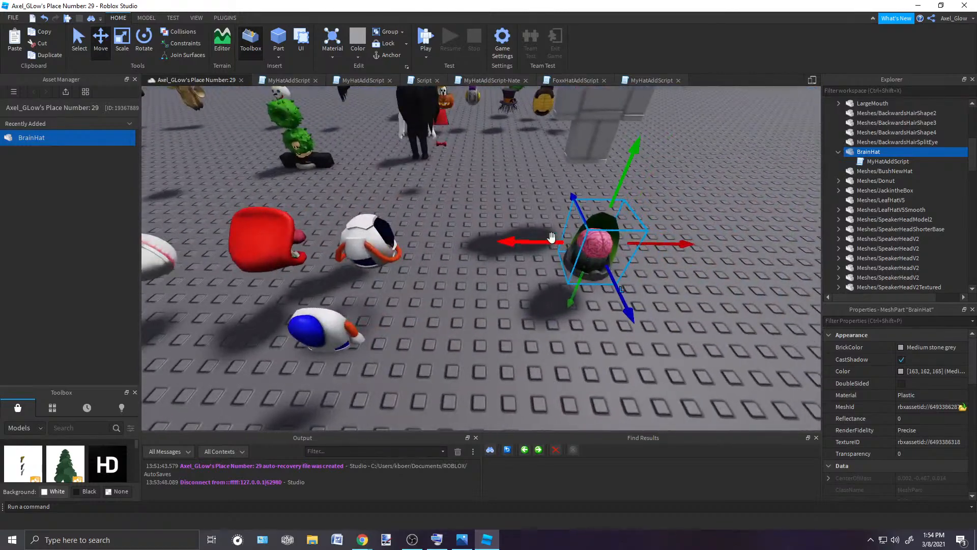
{"action": "left_click_drag", "start_coordinate": [551, 237], "coordinate": [407, 245]}
{"action": "right_click_drag", "start_coordinate": [491, 216], "coordinate": [490, 216]}
{"action": "left_click_drag", "start_coordinate": [563, 305], "coordinate": [529, 303]}
{"action": "right_click_drag", "start_coordinate": [534, 302], "coordinate": [534, 302]}
{"action": "left_click_drag", "start_coordinate": [524, 195], "coordinate": [531, 150]}
{"action": "right_click_drag", "start_coordinate": [569, 215], "coordinate": [569, 215]}
{"action": "left_click_drag", "start_coordinate": [563, 218], "coordinate": [566, 200]}
{"action": "right_click_drag", "start_coordinate": [566, 201], "coordinate": [561, 201]}
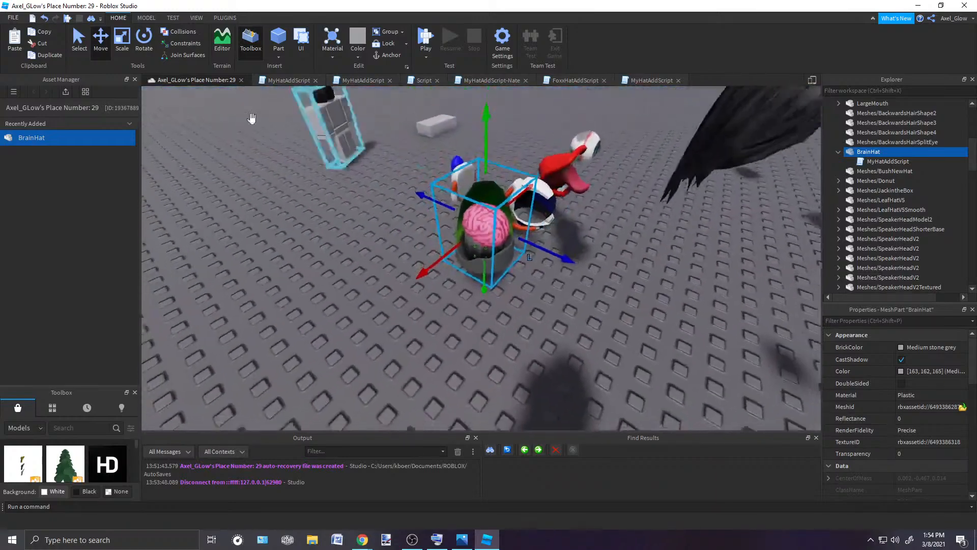
Step: Rotate the BrainHat mesh about its vertical axis to face the same way as the neighbouring display hats
{"action": "left_click", "coordinate": [144, 40]}
{"action": "left_click_drag", "start_coordinate": [536, 229], "coordinate": [407, 193]}
{"action": "scroll", "coordinate": [585, 225], "scroll_direction": "up", "scroll_amount": 10}
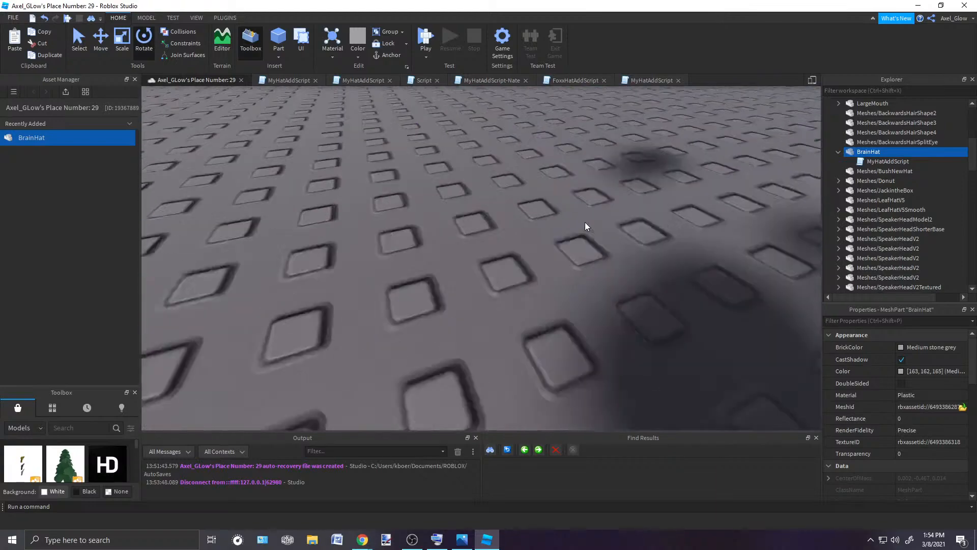
{"action": "scroll", "coordinate": [584, 222], "scroll_direction": "down", "scroll_amount": 12}
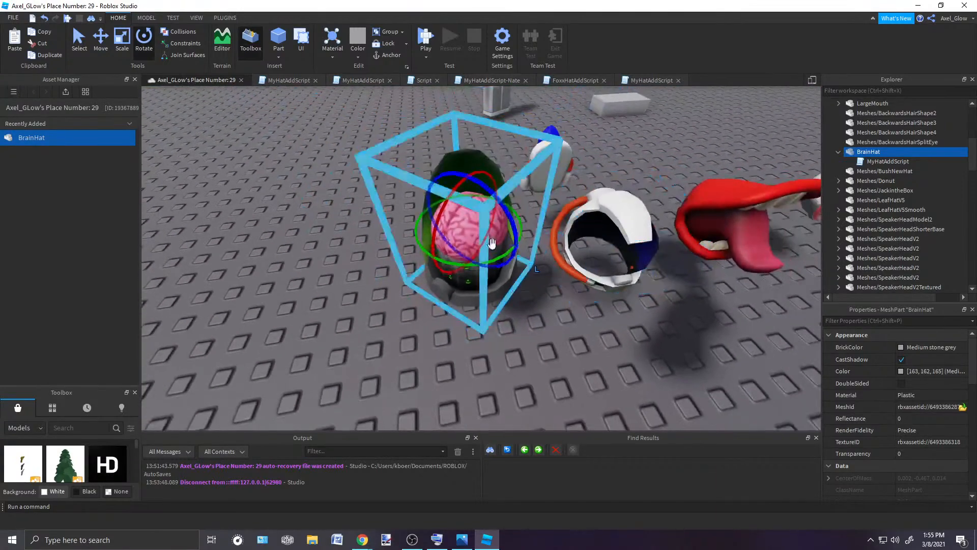
{"action": "left_click_drag", "start_coordinate": [415, 243], "coordinate": [438, 263]}
{"action": "scroll", "coordinate": [596, 233], "scroll_direction": "down", "scroll_amount": 5}
{"action": "right_click_drag", "start_coordinate": [584, 244], "coordinate": [549, 242]}
{"action": "left_click", "coordinate": [514, 191]}
{"action": "scroll", "coordinate": [548, 242], "scroll_direction": "up", "scroll_amount": 5}
{"action": "scroll", "coordinate": [549, 242], "scroll_direction": "up", "scroll_amount": 2}
{"action": "left_click", "coordinate": [484, 303]}
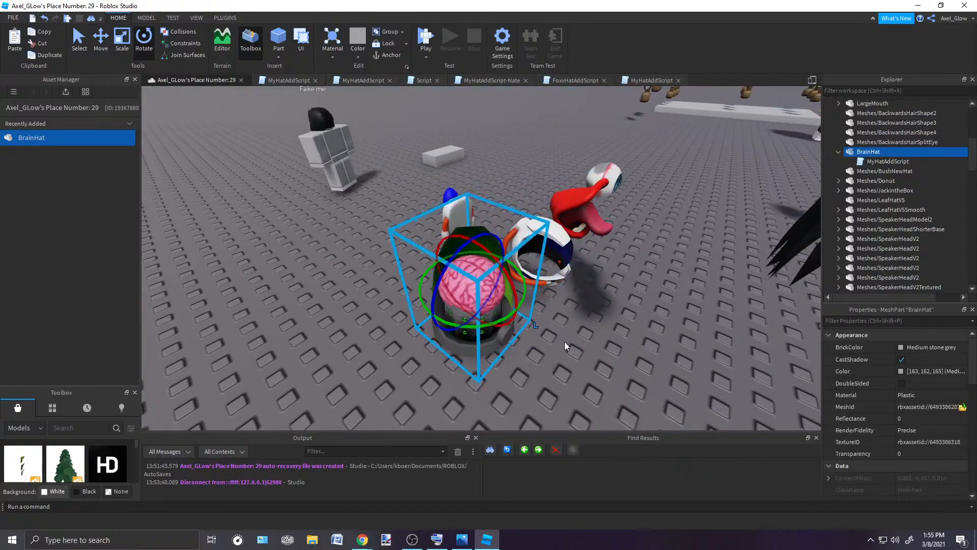
Step: Anchor the BrainHat mesh and start a playtest
{"action": "scroll", "coordinate": [923, 441], "scroll_direction": "down", "scroll_amount": 4}
{"action": "left_click", "coordinate": [902, 441]}
{"action": "left_click", "coordinate": [422, 48]}
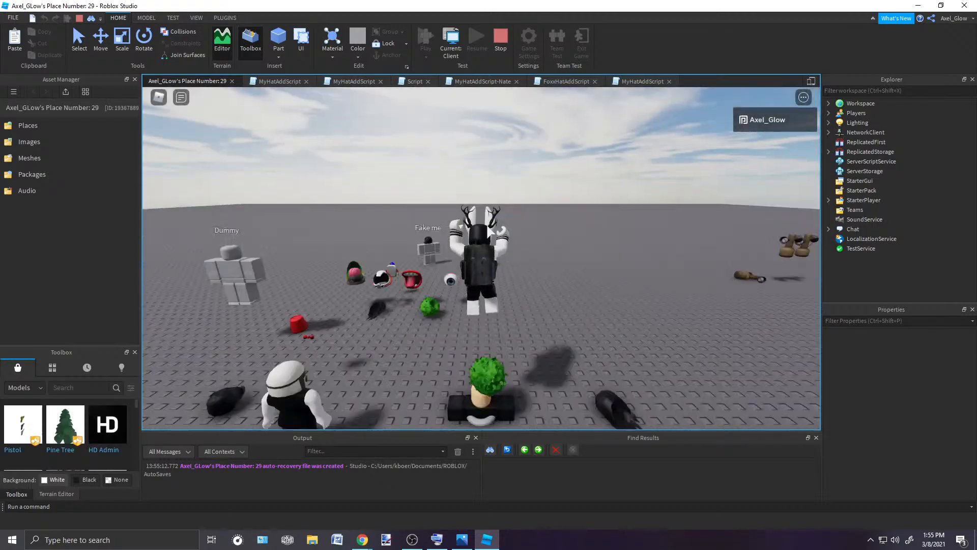
Step: Walk the avatar over to the displayed brain hat to test it, and stop the playtest
{"action": "key", "text": "w"}
{"action": "right_click_drag", "start_coordinate": [487, 226], "coordinate": [487, 226]}
{"action": "key", "text": "w"}
{"action": "key", "text": "w"}
{"action": "scroll", "coordinate": [487, 226], "scroll_direction": "up", "scroll_amount": 3}
{"action": "key", "text": "w"}
{"action": "left_click", "coordinate": [501, 36]}
Step: Publish the place to Roblox and close Roblox Studio
{"action": "left_click", "coordinate": [13, 18]}
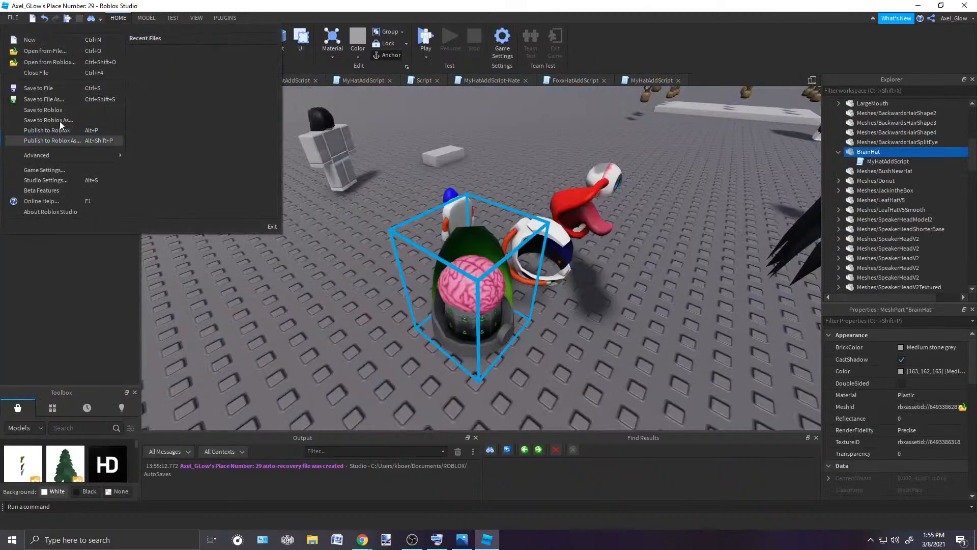
{"action": "left_click", "coordinate": [36, 130]}
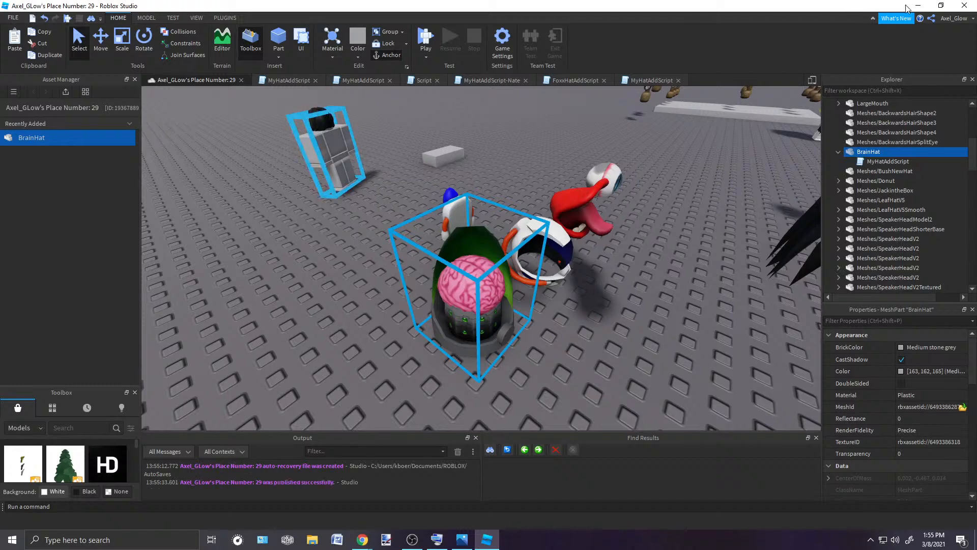
{"action": "left_click", "coordinate": [14, 19]}
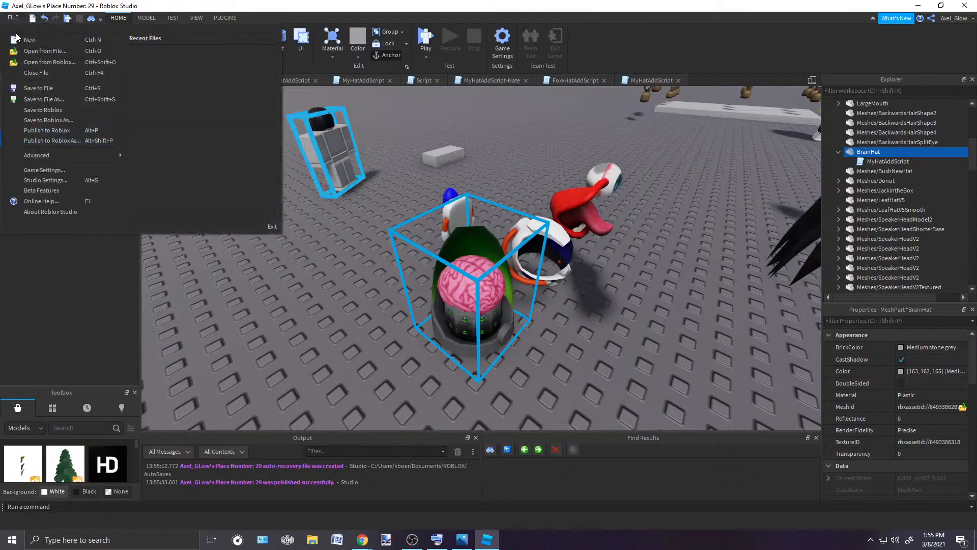
{"action": "left_click", "coordinate": [931, 5]}
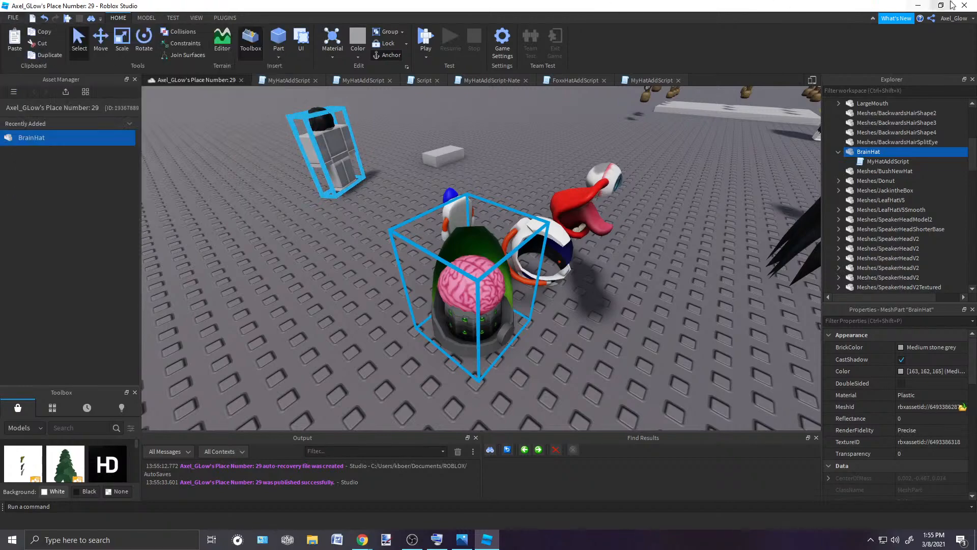
{"action": "left_click", "coordinate": [965, 5]}
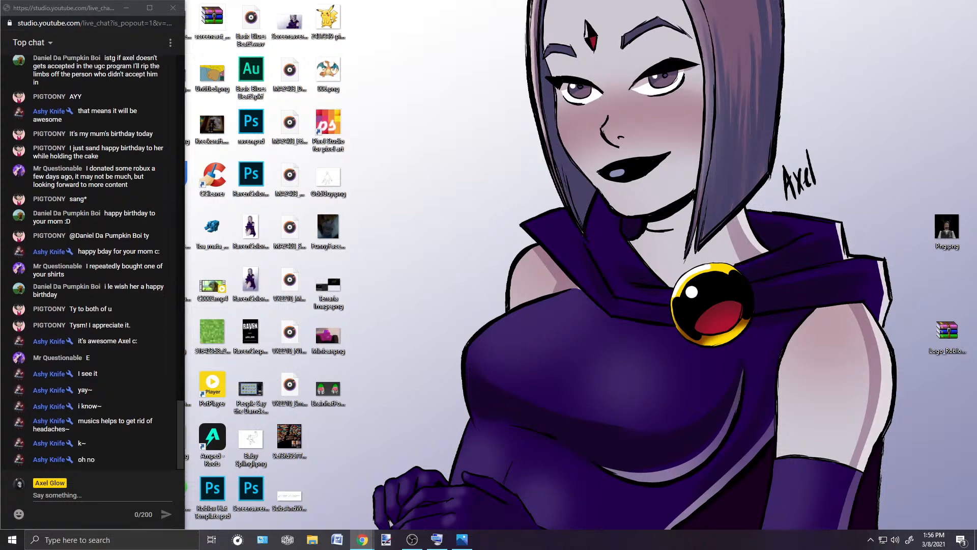
Step: Switch to the Place Number: 29 page in Chrome, select its web address and launch the game
{"action": "left_click_drag", "start_coordinate": [0, 534], "coordinate": [627, 10]}
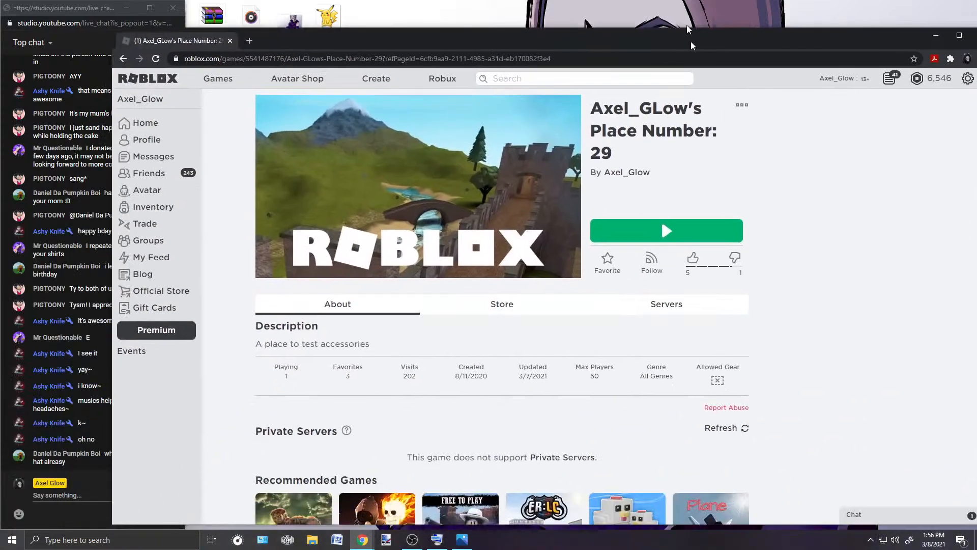
{"action": "left_click", "coordinate": [190, 26]}
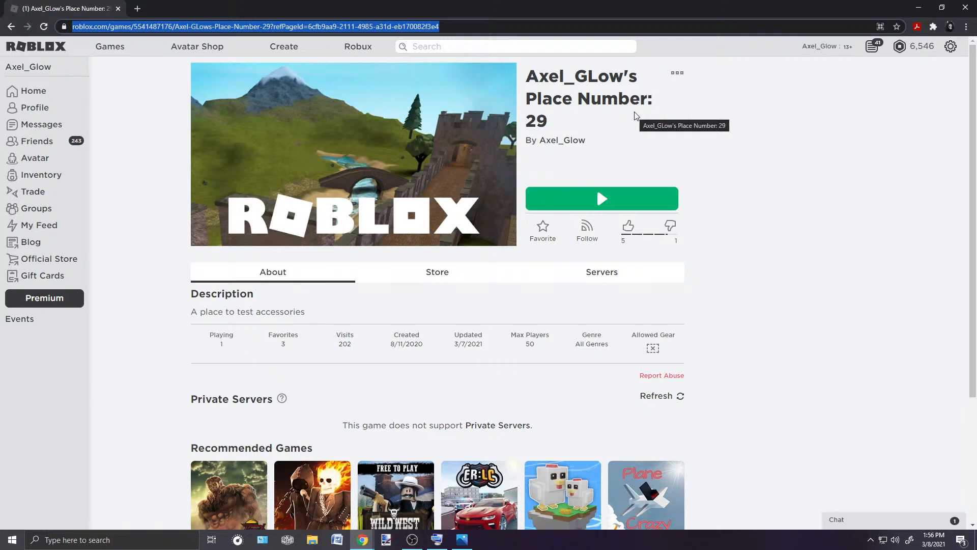
{"action": "left_click", "coordinate": [622, 199]}
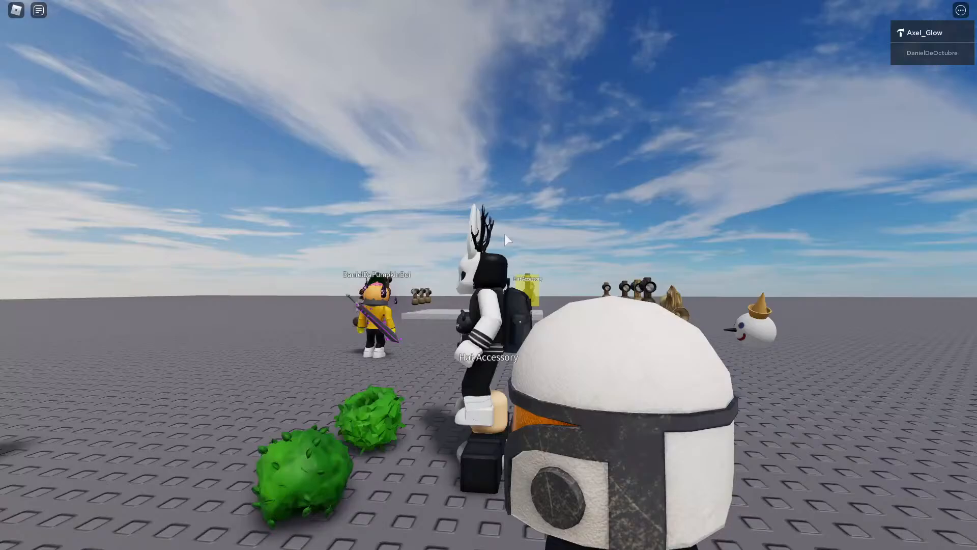
Step: Walk the avatar to the displayed brain hat and put it on in the published game
{"action": "right_click_drag", "start_coordinate": [504, 234], "coordinate": [493, 261]}
{"action": "key", "text": "w"}
{"action": "key", "text": "s"}
{"action": "scroll", "coordinate": [529, 273], "scroll_direction": "up", "scroll_amount": 3}
{"action": "scroll", "coordinate": [547, 283], "scroll_direction": "down", "scroll_amount": 1}
{"action": "right_click_drag", "start_coordinate": [549, 286], "coordinate": [548, 286]}
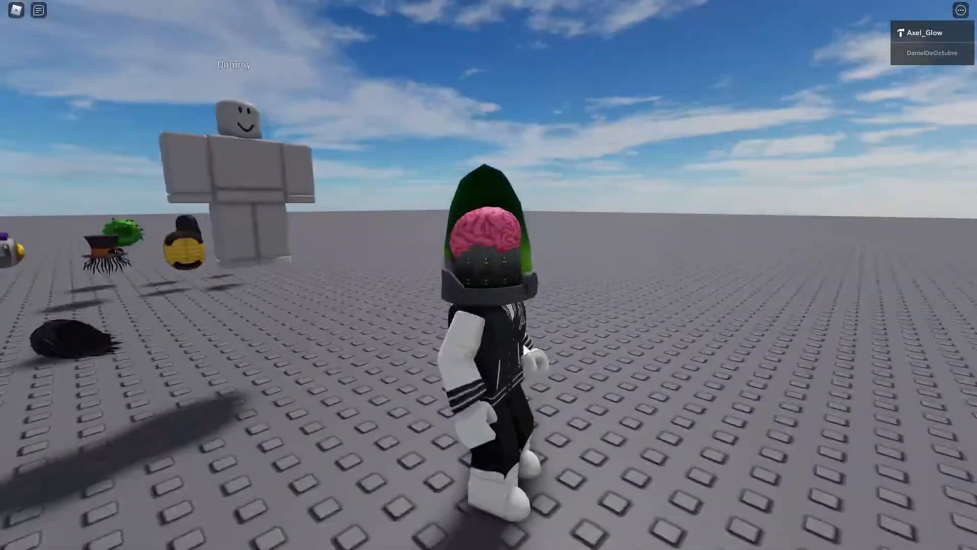
Step: Examine the worn brain hat while walking and jumping the avatar beside the other player wearing it
{"action": "scroll", "coordinate": [534, 340], "scroll_direction": "up", "scroll_amount": 3}
{"action": "scroll", "coordinate": [606, 348], "scroll_direction": "down", "scroll_amount": 2}
{"action": "right_click_drag", "start_coordinate": [668, 344], "coordinate": [668, 344]}
{"action": "key", "text": "w"}
{"action": "right_click_drag", "start_coordinate": [612, 311], "coordinate": [612, 312]}
{"action": "key", "text": "s"}
{"action": "key", "text": "w"}
{"action": "key", "text": "s"}
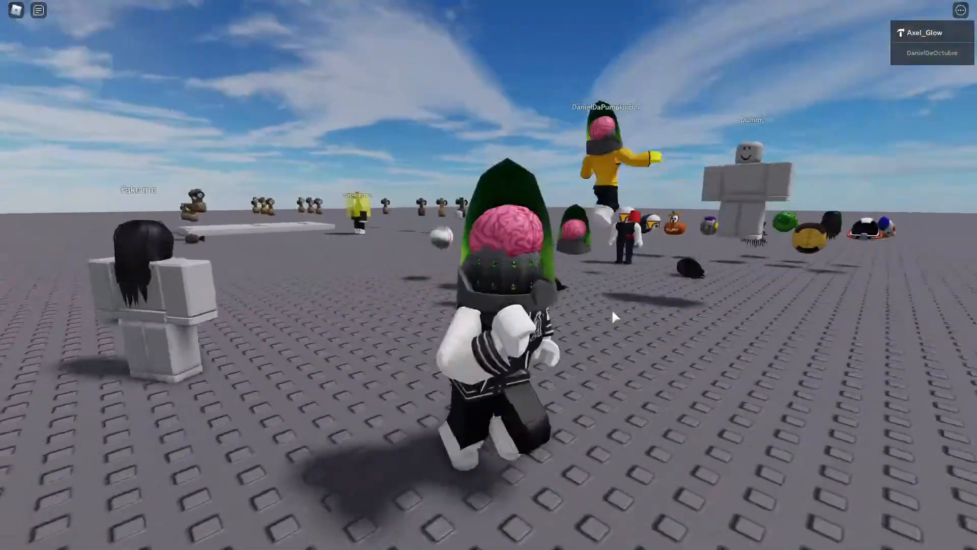
{"action": "key", "text": "w"}
{"action": "key", "text": "d"}
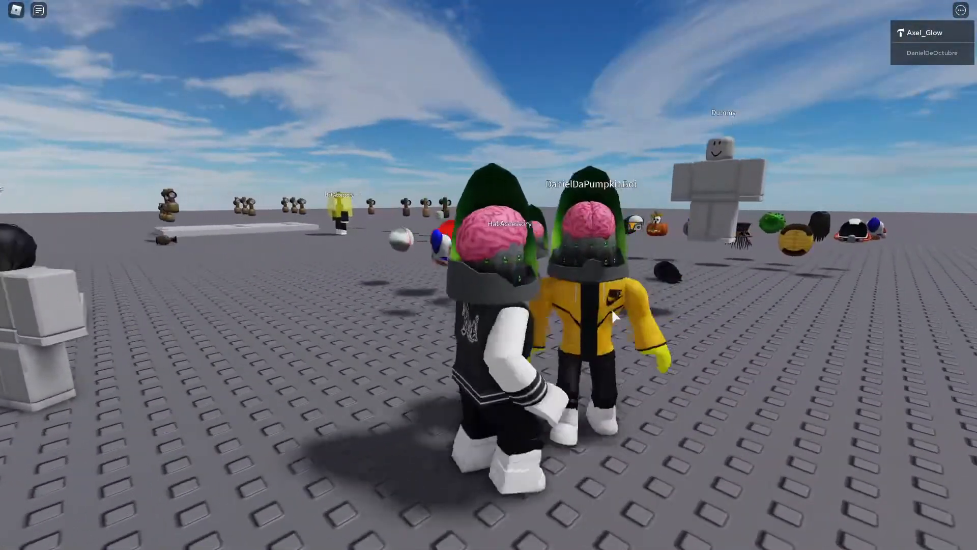
{"action": "key", "text": "d"}
{"action": "key", "text": "s"}
{"action": "key", "text": "w"}
{"action": "key", "text": "space"}
{"action": "key", "text": "space"}
{"action": "key", "text": "space"}
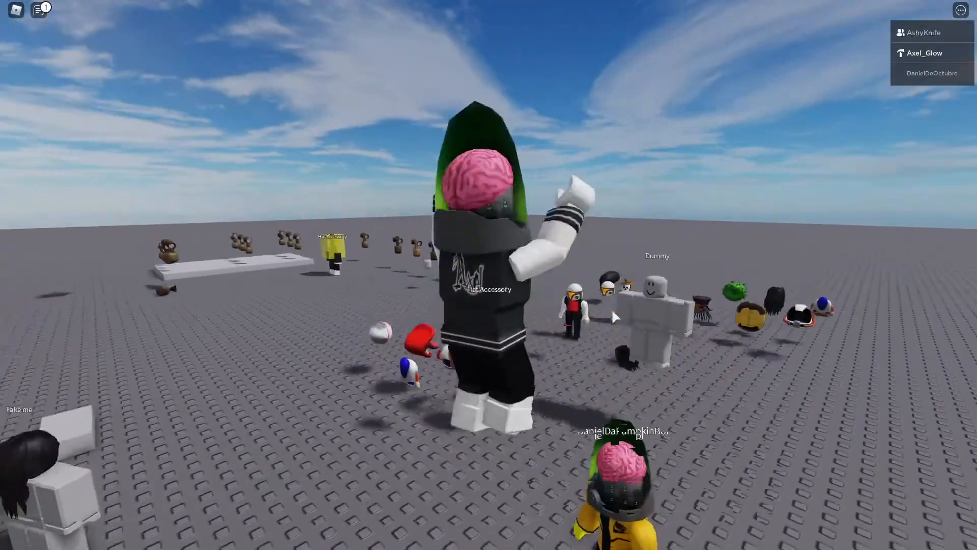
Step: Run and jump the avatar across the baseplate to check how the brain hat follows its head
{"action": "right_click_drag", "start_coordinate": [612, 311], "coordinate": [493, 327]}
{"action": "key", "text": "w"}
{"action": "key", "text": "s"}
{"action": "key", "text": "d"}
{"action": "key", "text": "w"}
{"action": "key", "text": "w"}
{"action": "key", "text": "d"}
{"action": "key", "text": "w"}
{"action": "key", "text": "space"}
{"action": "key", "text": "w"}
{"action": "key", "text": "space"}
{"action": "key", "text": "space"}
{"action": "key", "text": "s"}
{"action": "key", "text": "space"}
{"action": "key", "text": "w"}
Step: Inspect the worn brain hat up close from the front, side and back, and from a distance
{"action": "scroll", "coordinate": [559, 326], "scroll_direction": "up", "scroll_amount": 3}
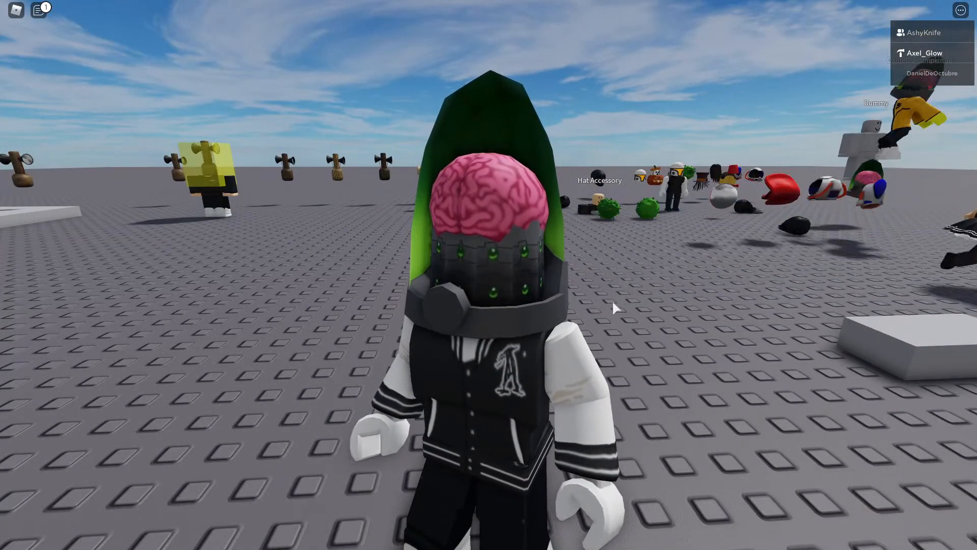
{"action": "scroll", "coordinate": [616, 311], "scroll_direction": "down", "scroll_amount": 3}
{"action": "right_click_drag", "start_coordinate": [617, 306], "coordinate": [648, 318]}
{"action": "scroll", "coordinate": [618, 306], "scroll_direction": "up", "scroll_amount": 4}
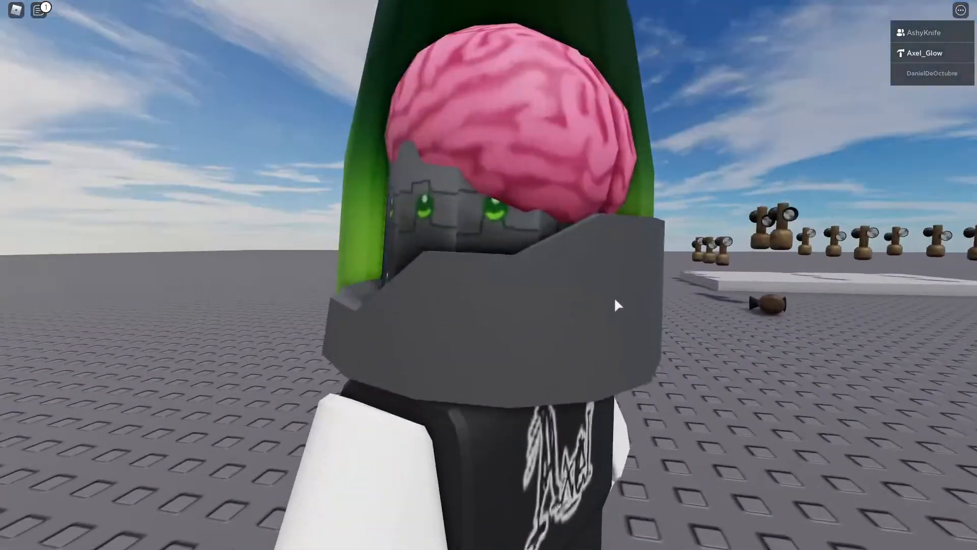
{"action": "scroll", "coordinate": [527, 314], "scroll_direction": "down", "scroll_amount": 5}
{"action": "right_click_drag", "start_coordinate": [528, 315], "coordinate": [451, 324]}
{"action": "scroll", "coordinate": [452, 325], "scroll_direction": "up", "scroll_amount": 3}
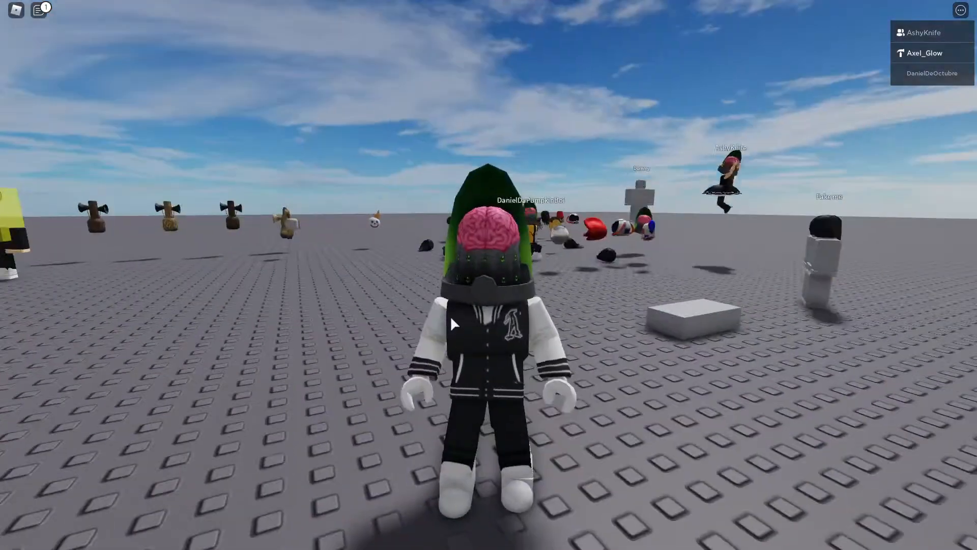
{"action": "scroll", "coordinate": [594, 287], "scroll_direction": "up", "scroll_amount": 3}
{"action": "right_click_drag", "start_coordinate": [594, 287], "coordinate": [603, 290]}
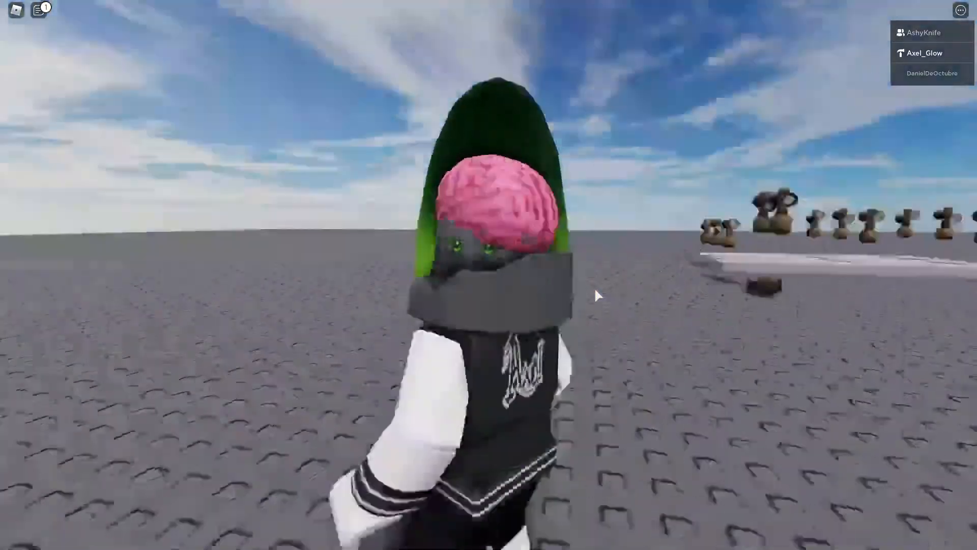
{"action": "key", "text": "s"}
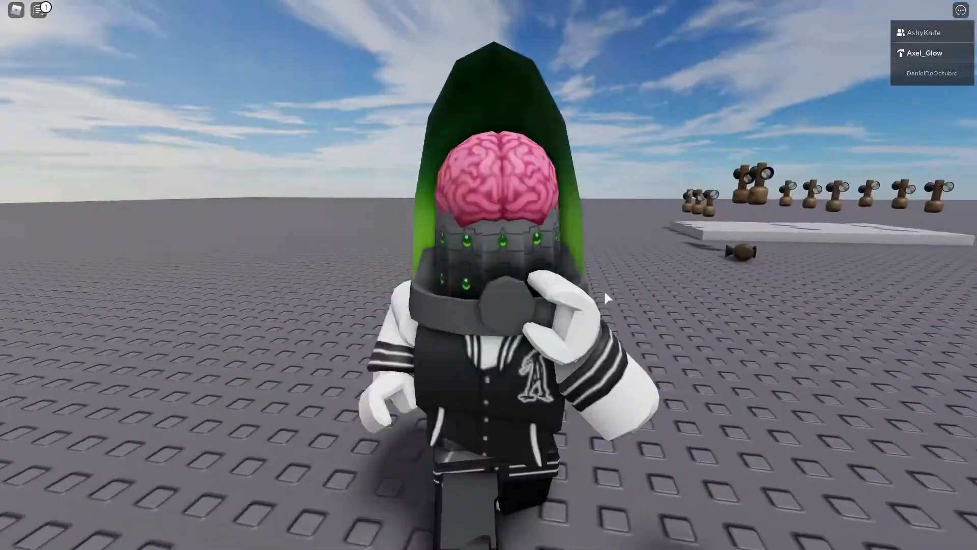
{"action": "right_click_drag", "start_coordinate": [475, 293], "coordinate": [474, 290]}
{"action": "key", "text": "s"}
{"action": "scroll", "coordinate": [491, 288], "scroll_direction": "down", "scroll_amount": 5}
{"action": "right_click_drag", "start_coordinate": [520, 331], "coordinate": [521, 331]}
{"action": "scroll", "coordinate": [528, 326], "scroll_direction": "up", "scroll_amount": 4}
{"action": "scroll", "coordinate": [527, 326], "scroll_direction": "down", "scroll_amount": 3}
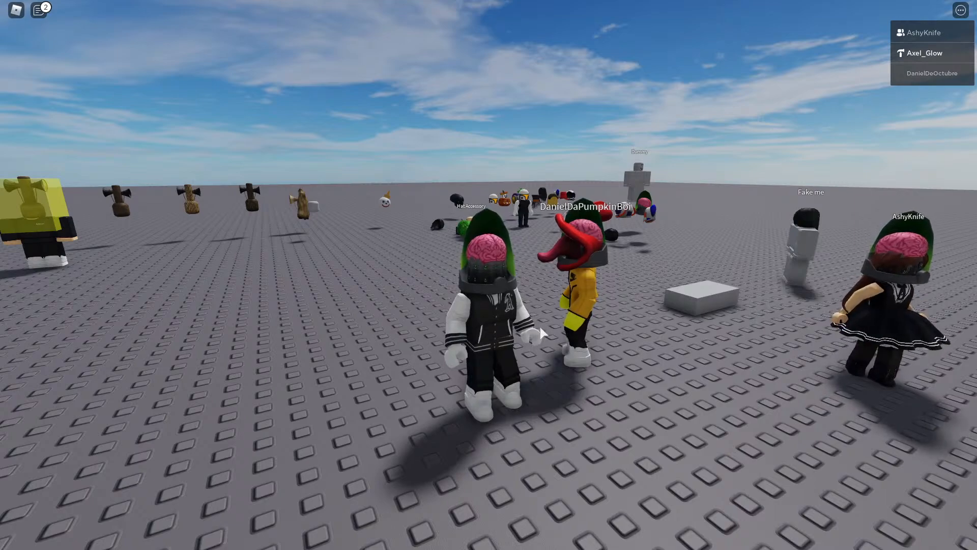
{"action": "right_click_drag", "start_coordinate": [509, 166], "coordinate": [538, 172]}
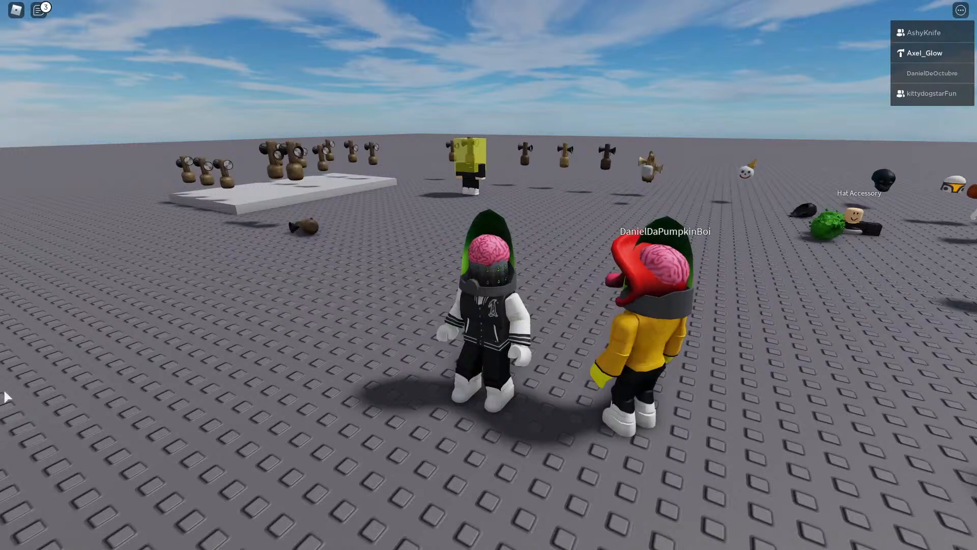